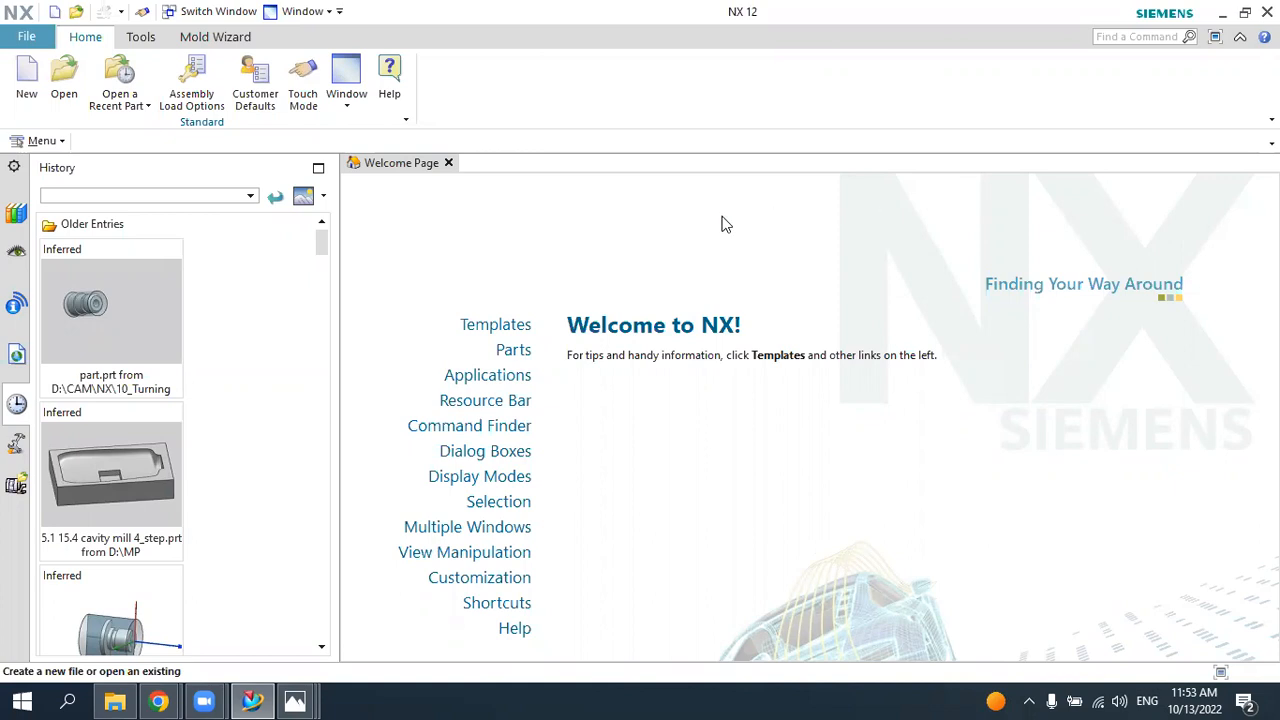
- Create a new millimetre part model1.prt from the Model template and set the view to White Background
left_click(26, 80)
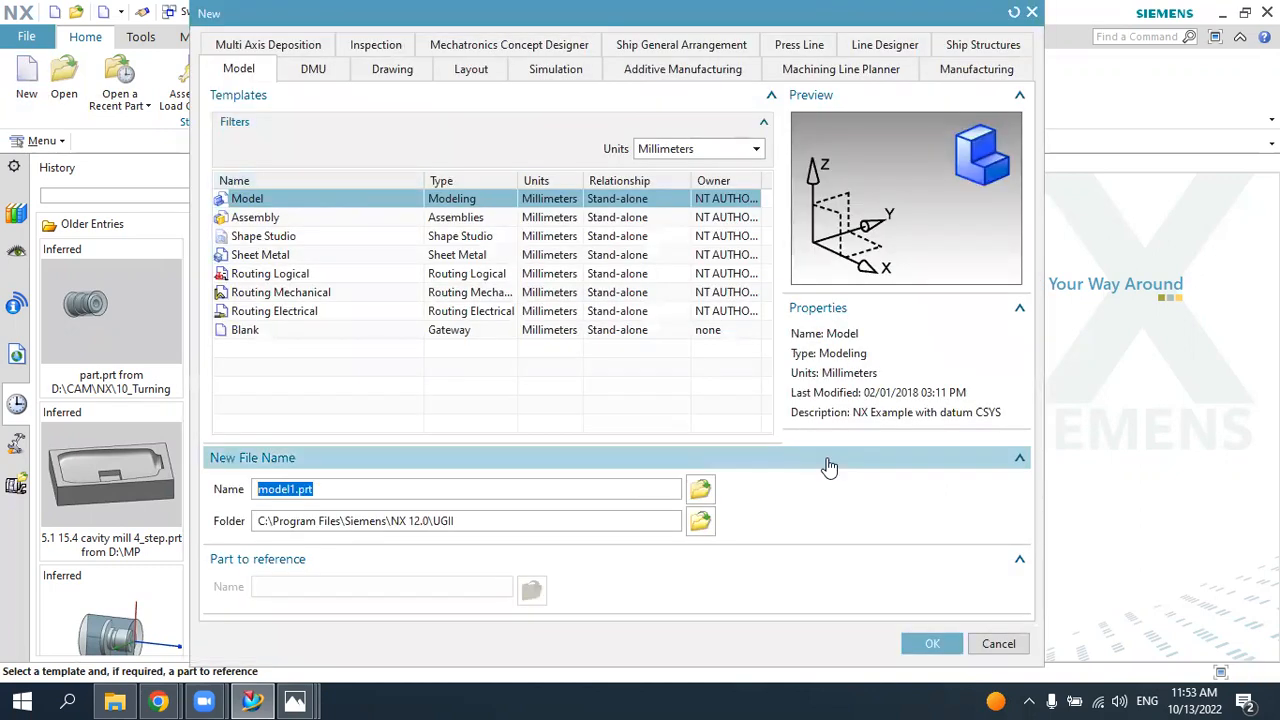
left_click(922, 641)
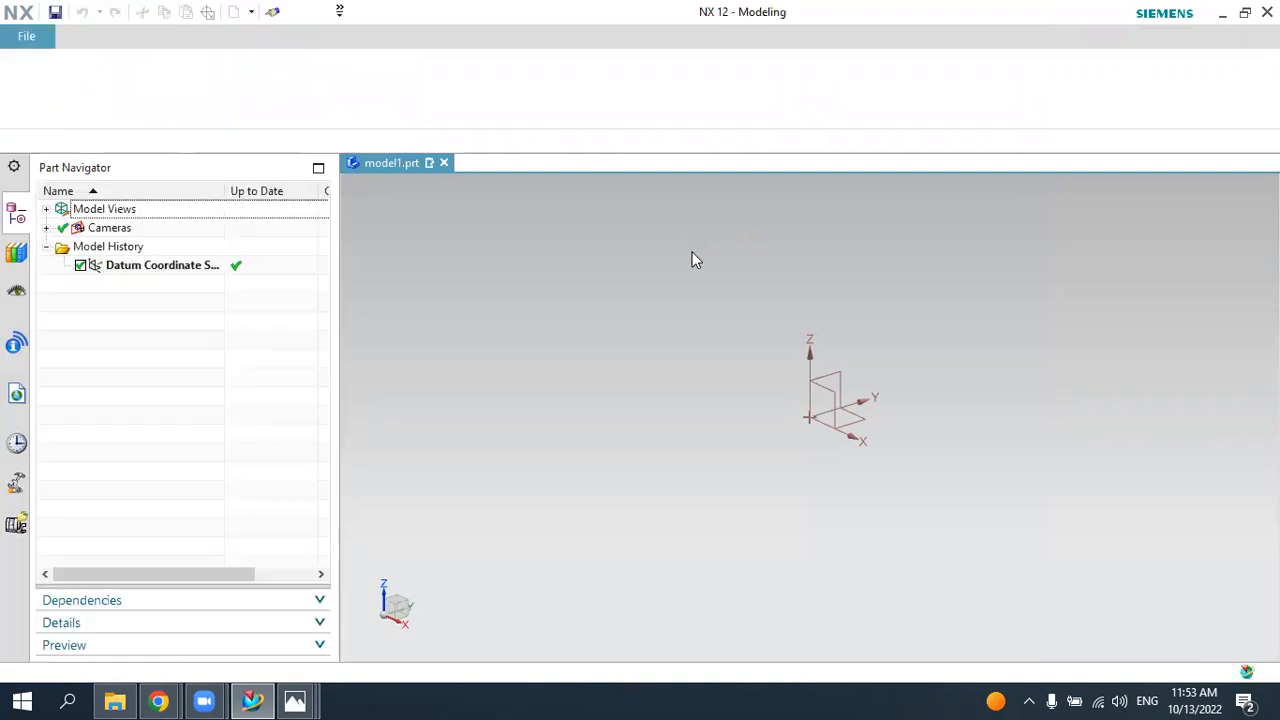
right_click(828, 267)
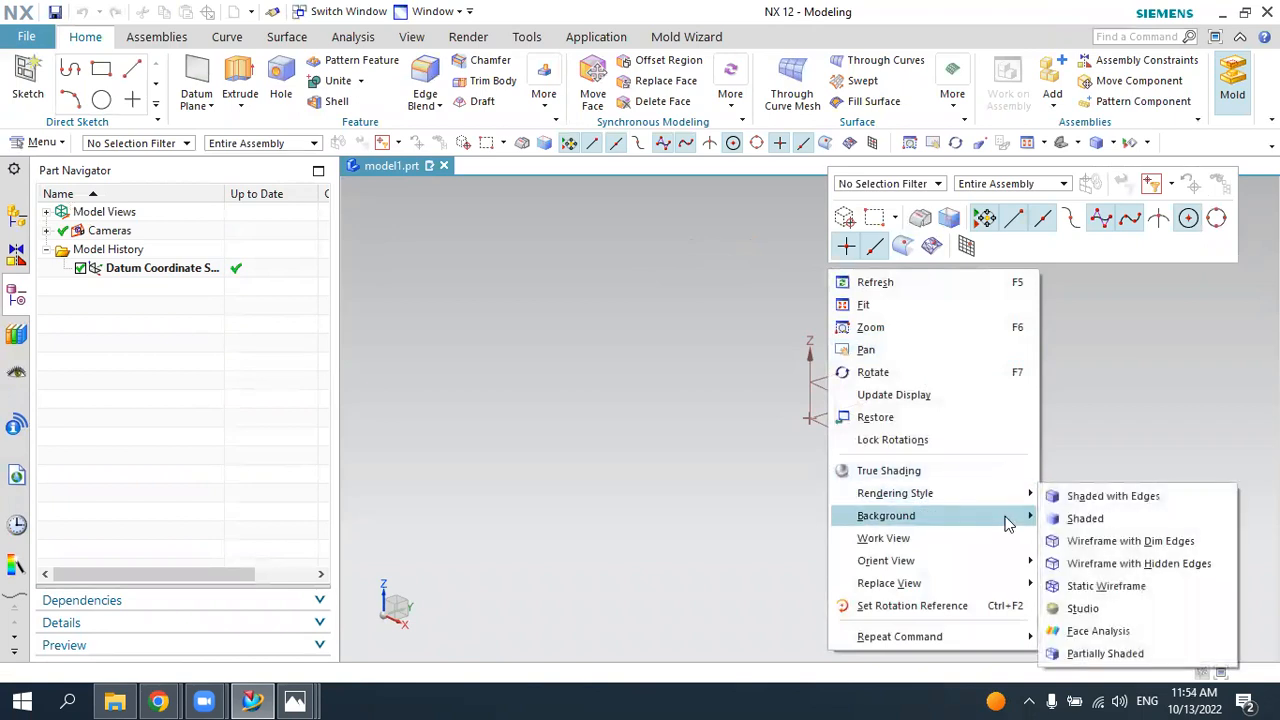
mouse_move(1008, 517)
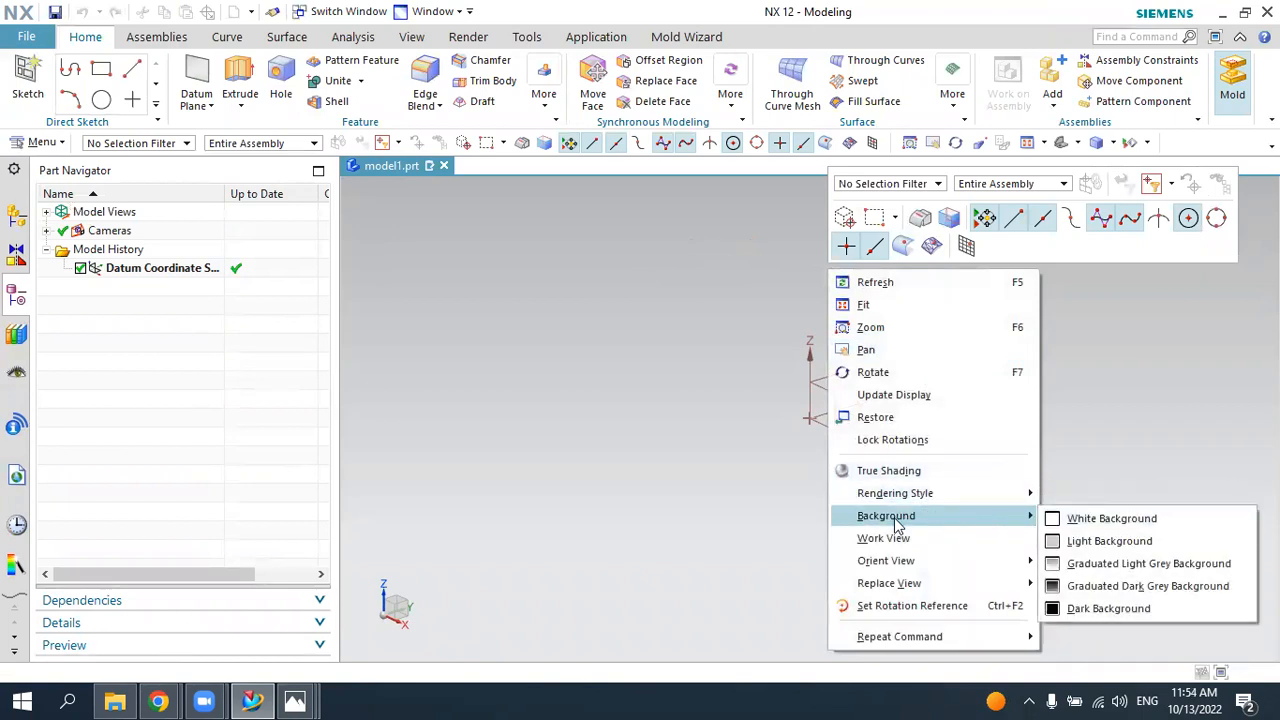
left_click(1067, 517)
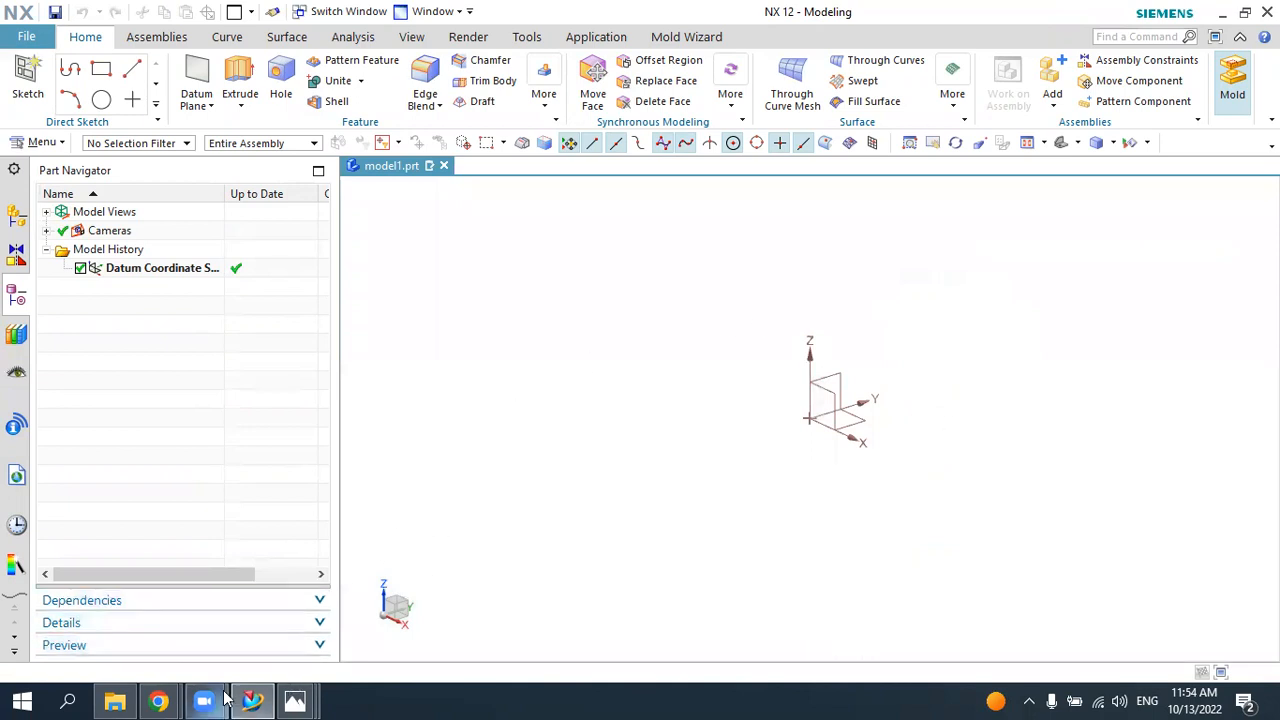
- Examine the slotted round cover in the reference image Md1.png in Photos, and return to NX
mouse_move(300, 700)
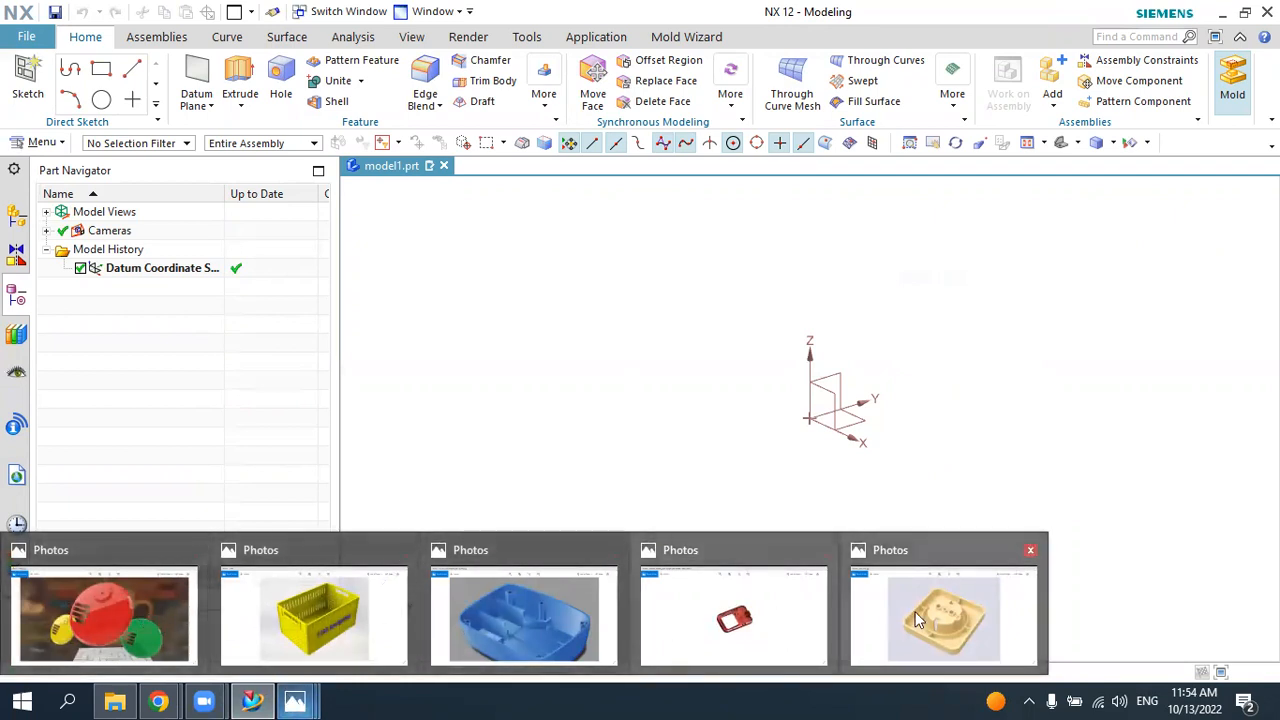
left_click(107, 619)
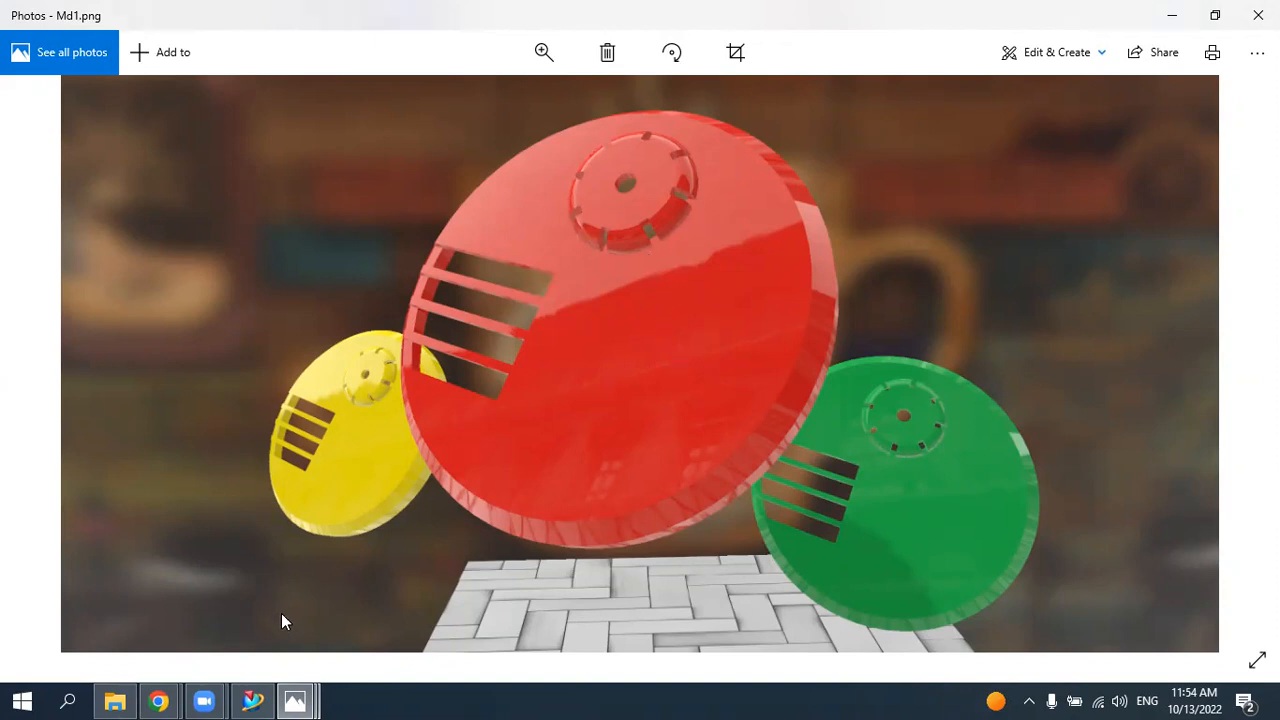
left_click(252, 701)
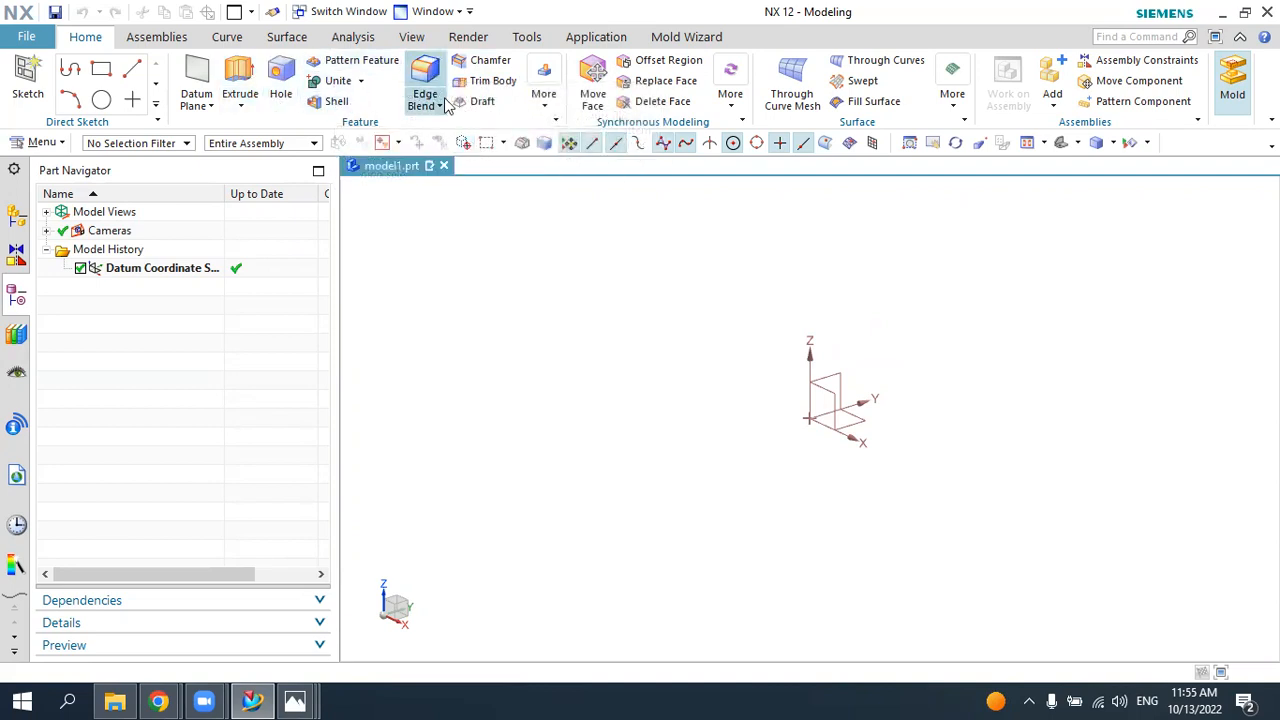
left_click(29, 147)
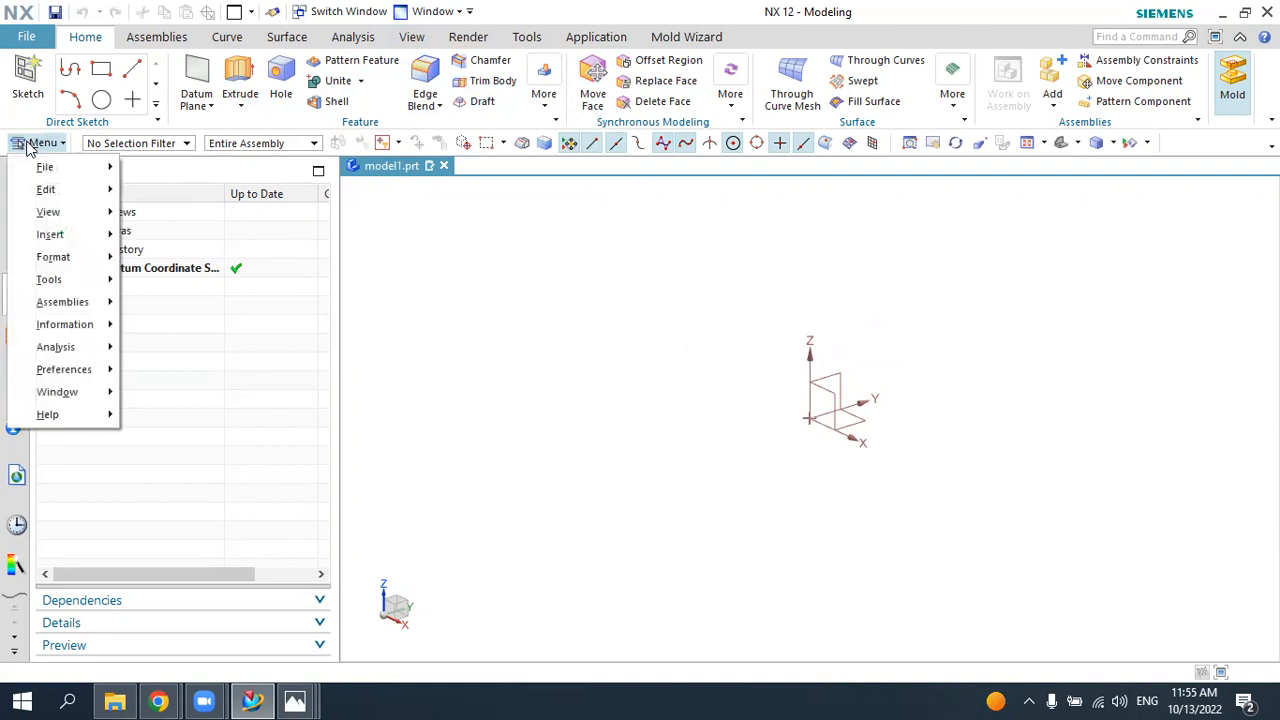
mouse_move(52, 236)
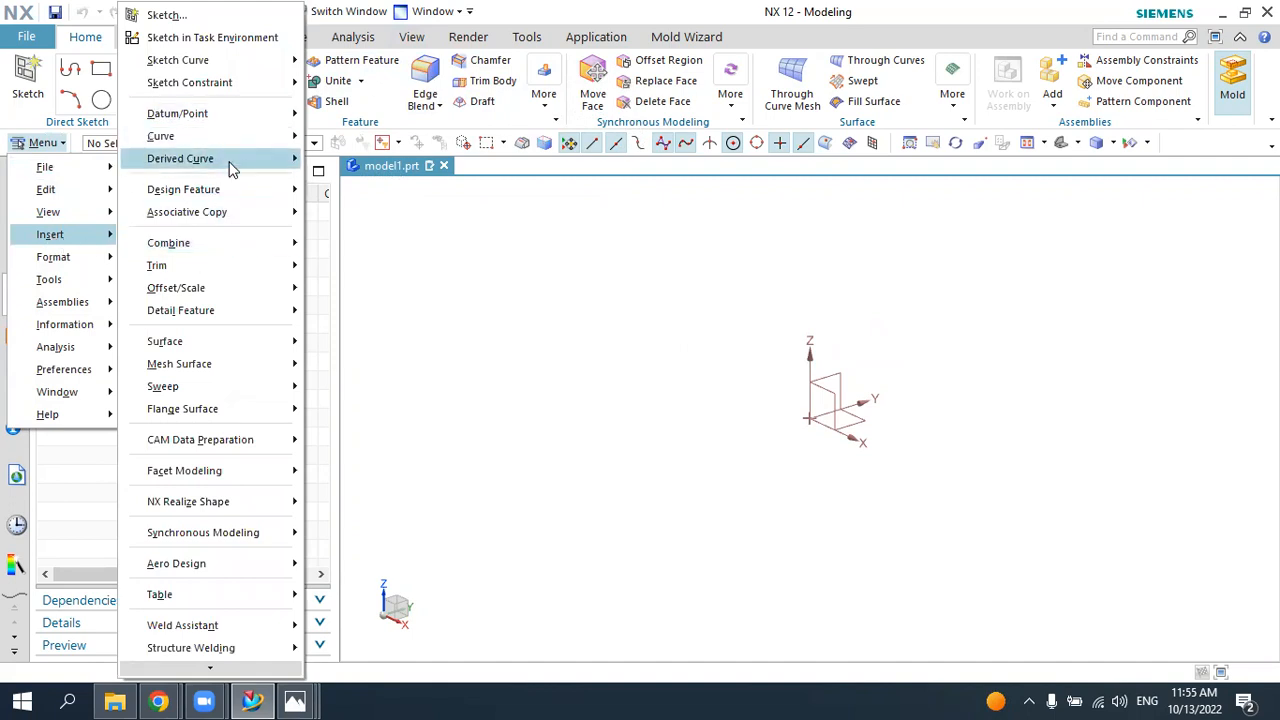
mouse_move(230, 270)
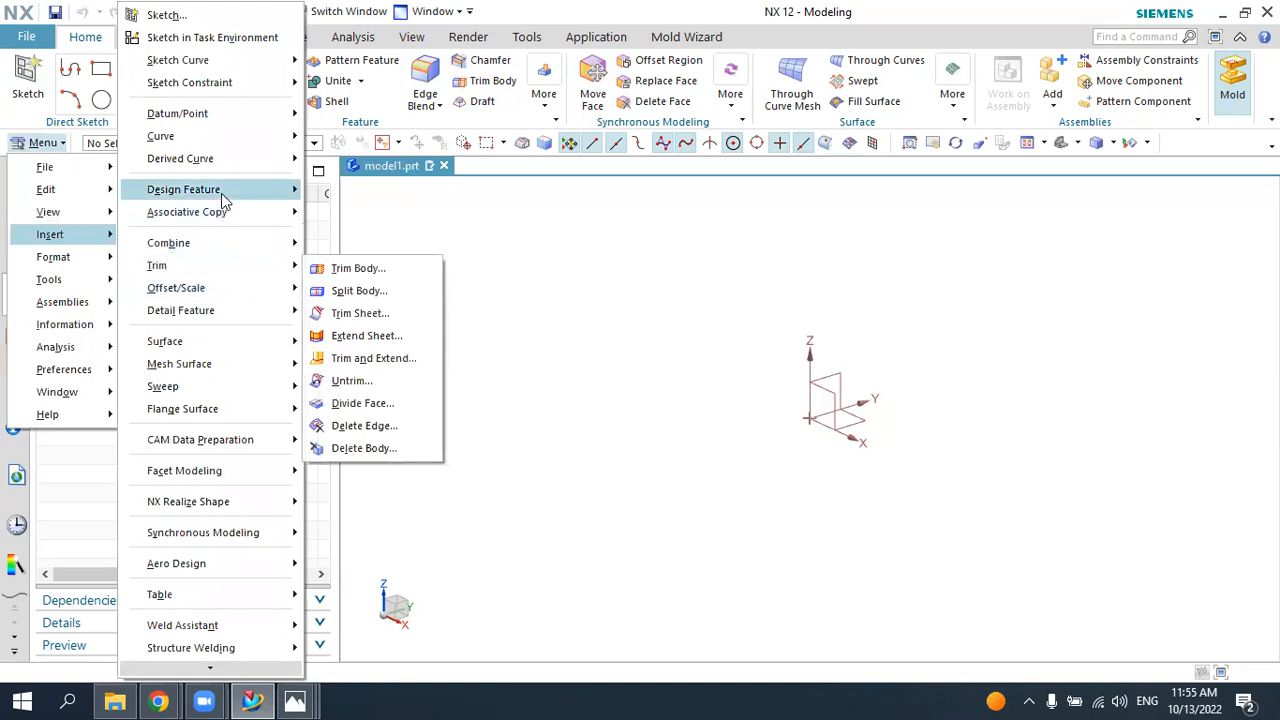
mouse_move(221, 193)
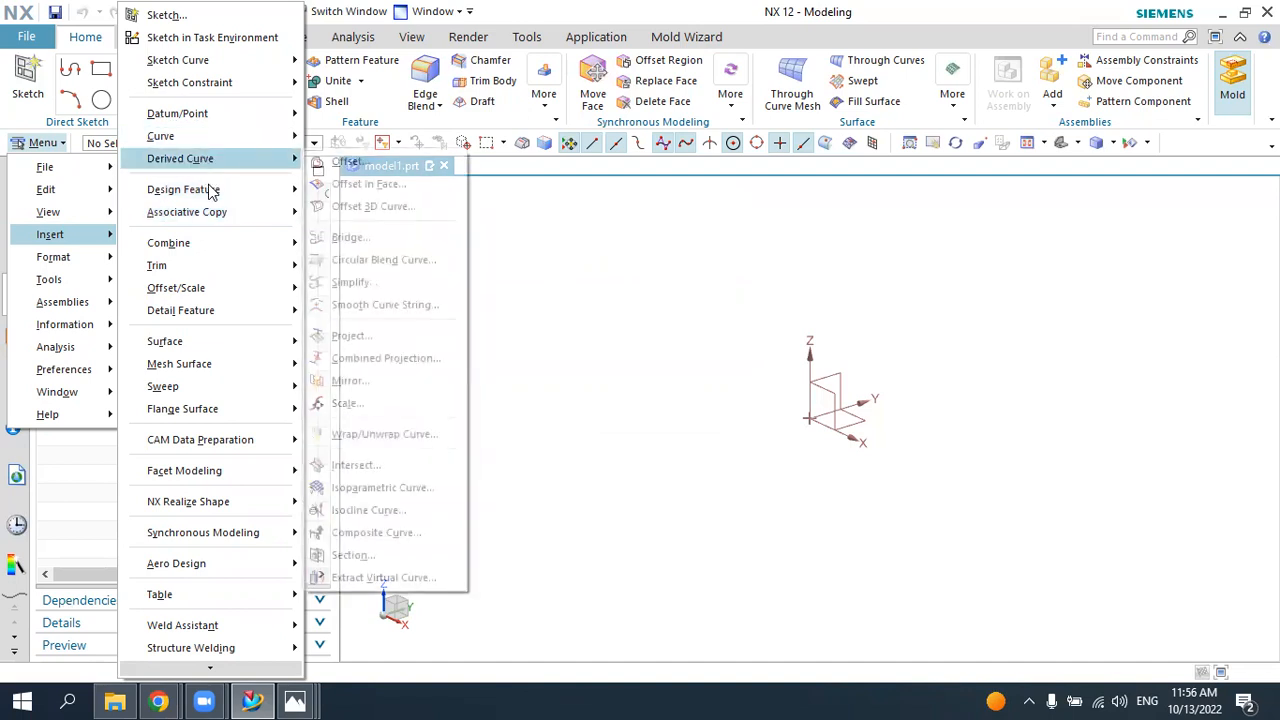
mouse_move(205, 118)
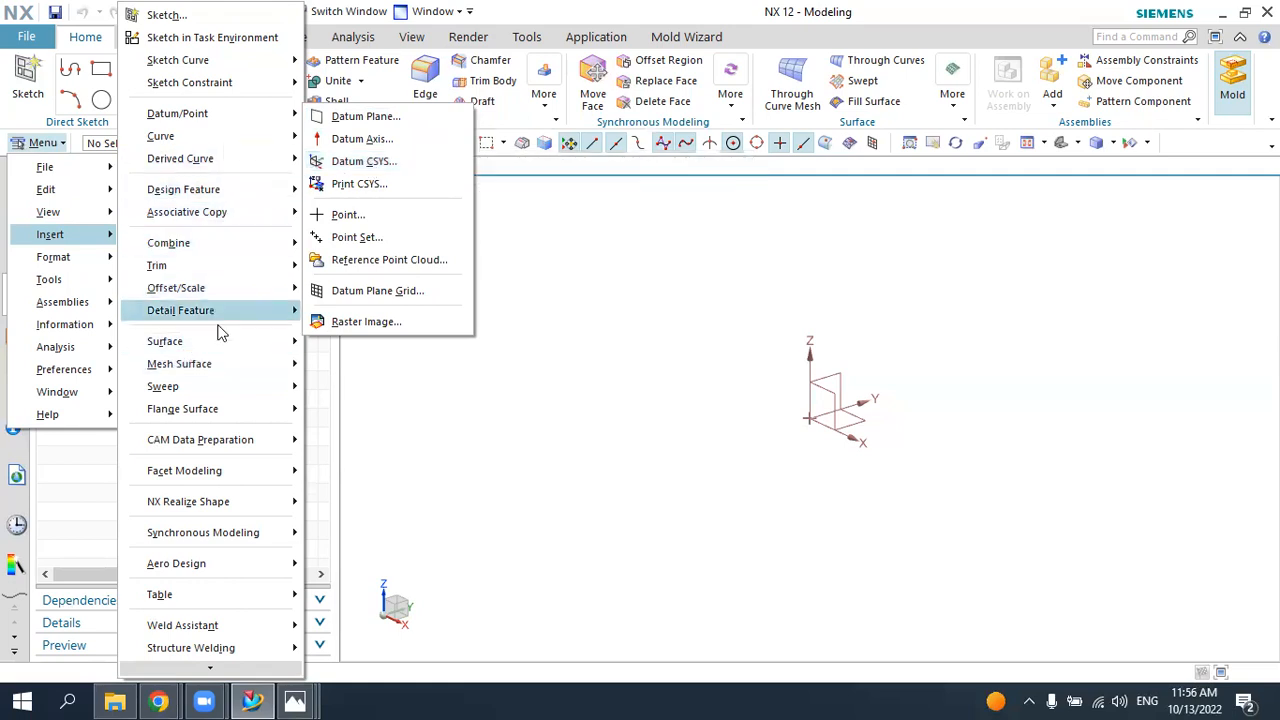
mouse_move(257, 267)
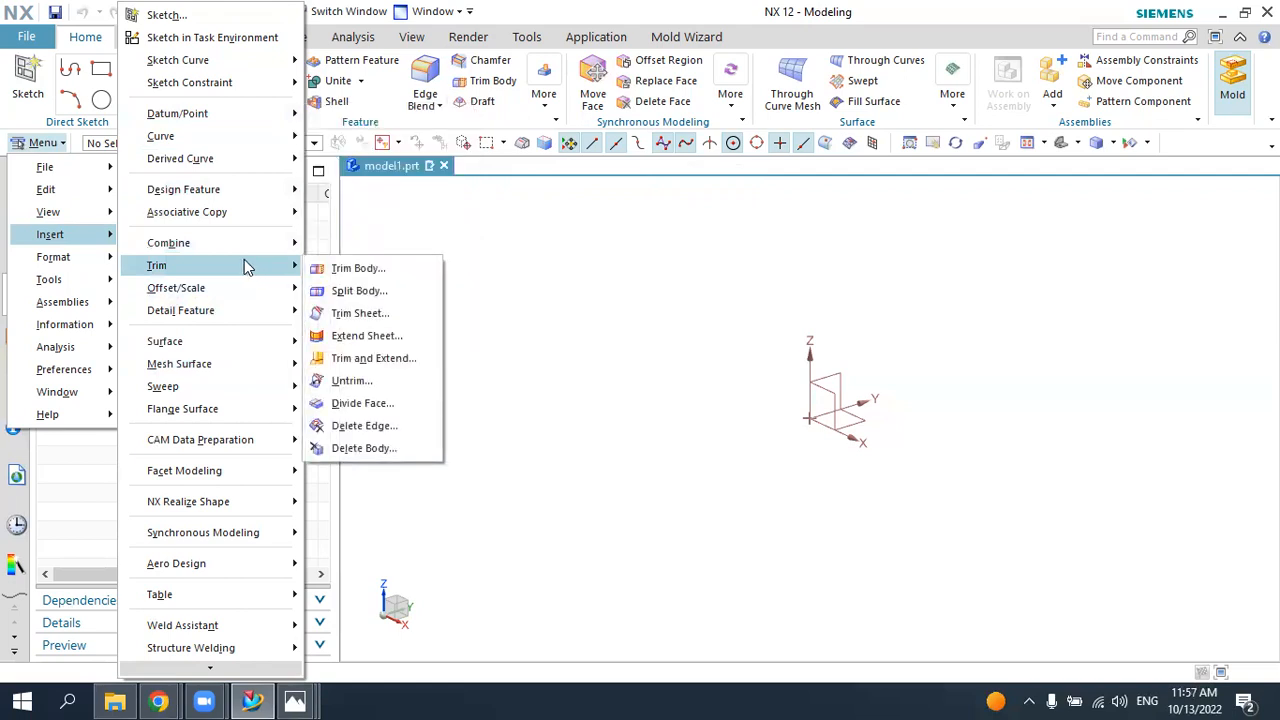
left_click(549, 251)
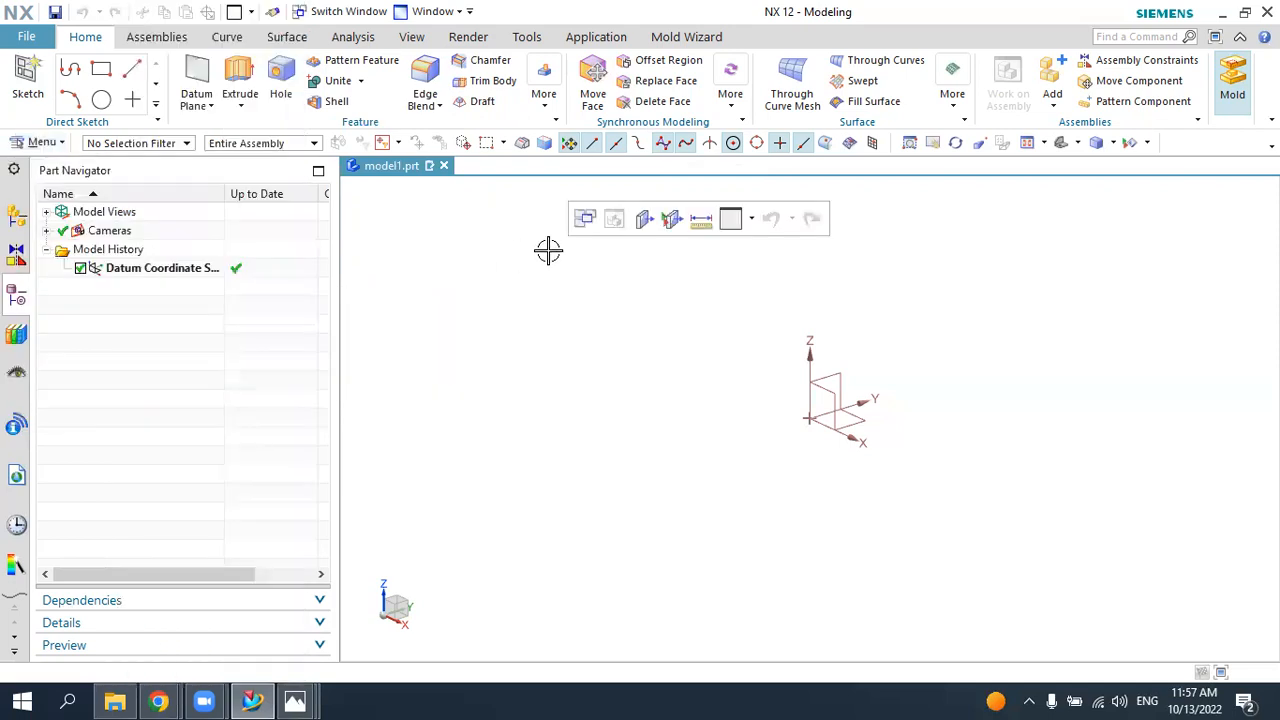
- Check the round cover's shape in Md1.png in Photos once more, and switch back to NX
mouse_move(292, 700)
left_click(154, 619)
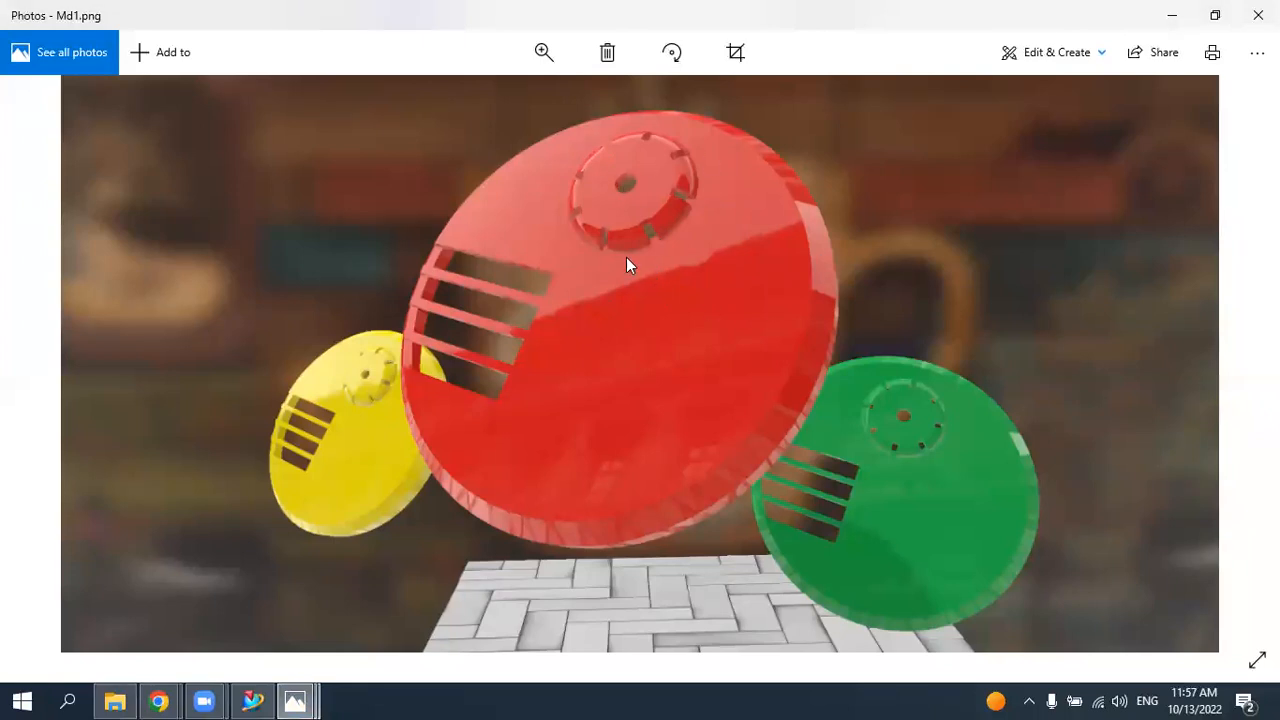
left_click(255, 699)
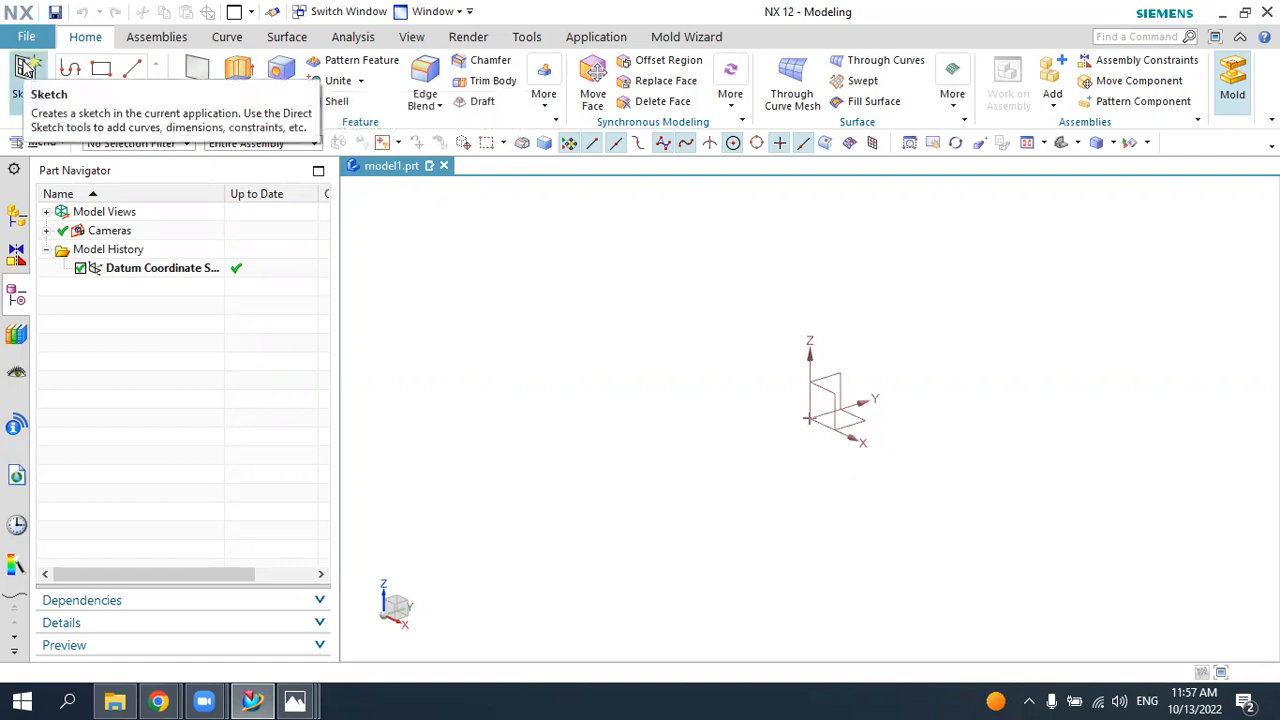
- Create a sketch on the XY plane of the datum coordinate system
left_click(27, 68)
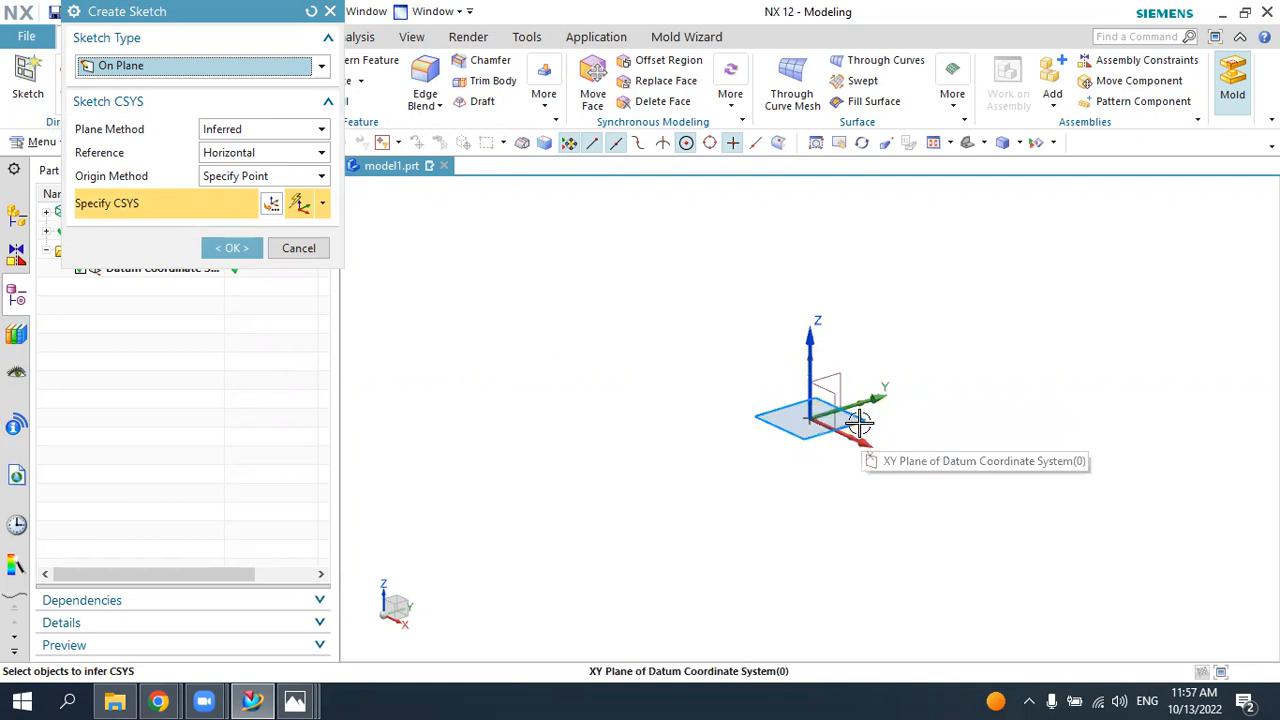
left_click(855, 421)
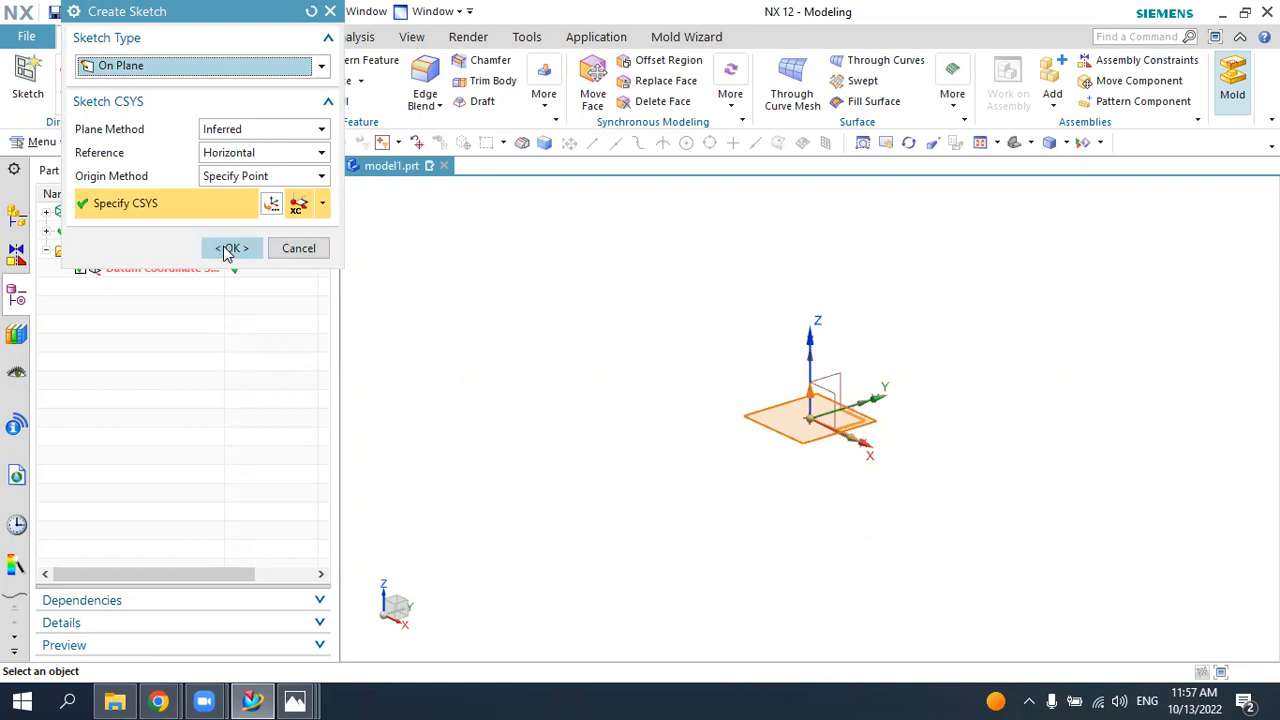
left_click(230, 250)
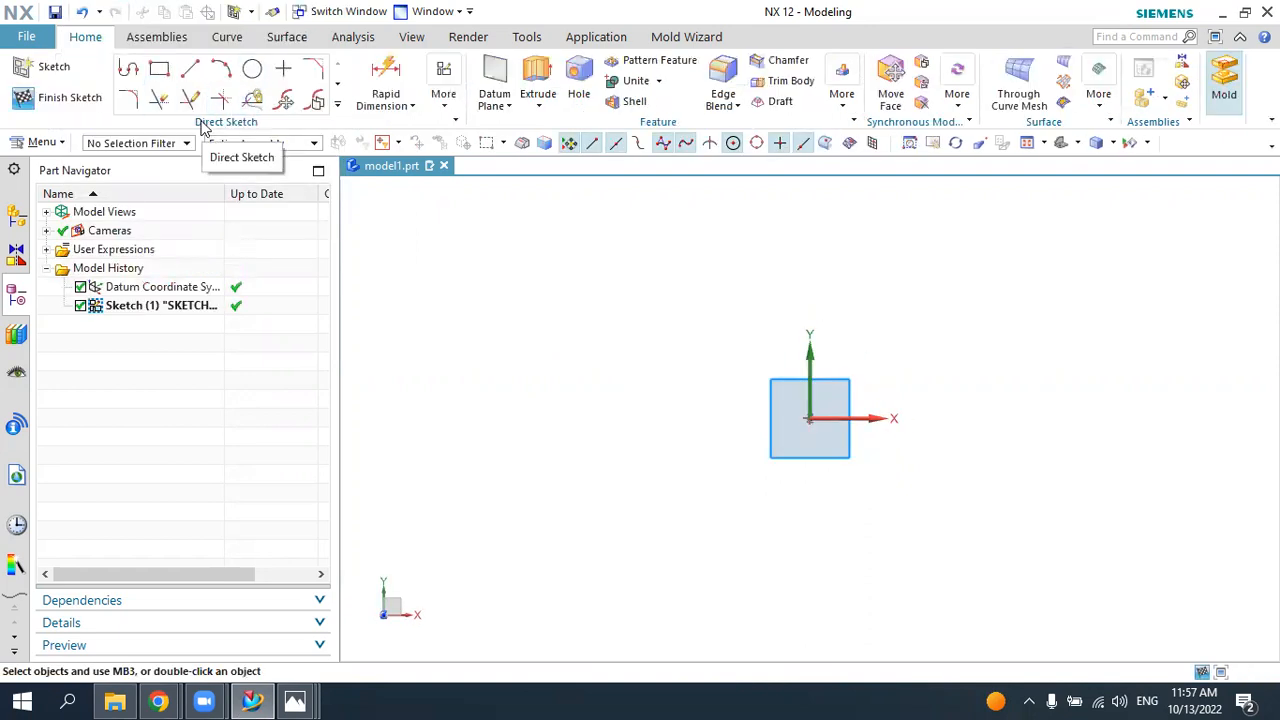
- Sketch a circle about 173 mm in diameter centred on the sketch origin
left_click(251, 70)
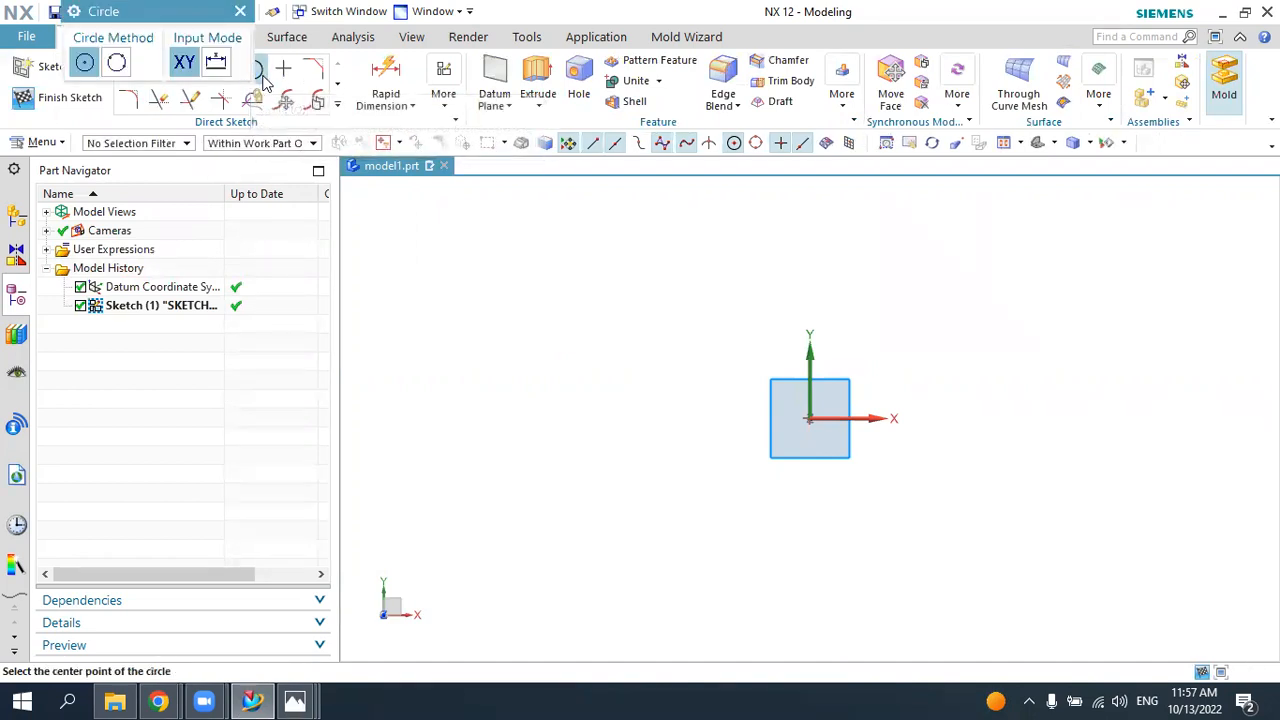
left_click(810, 419)
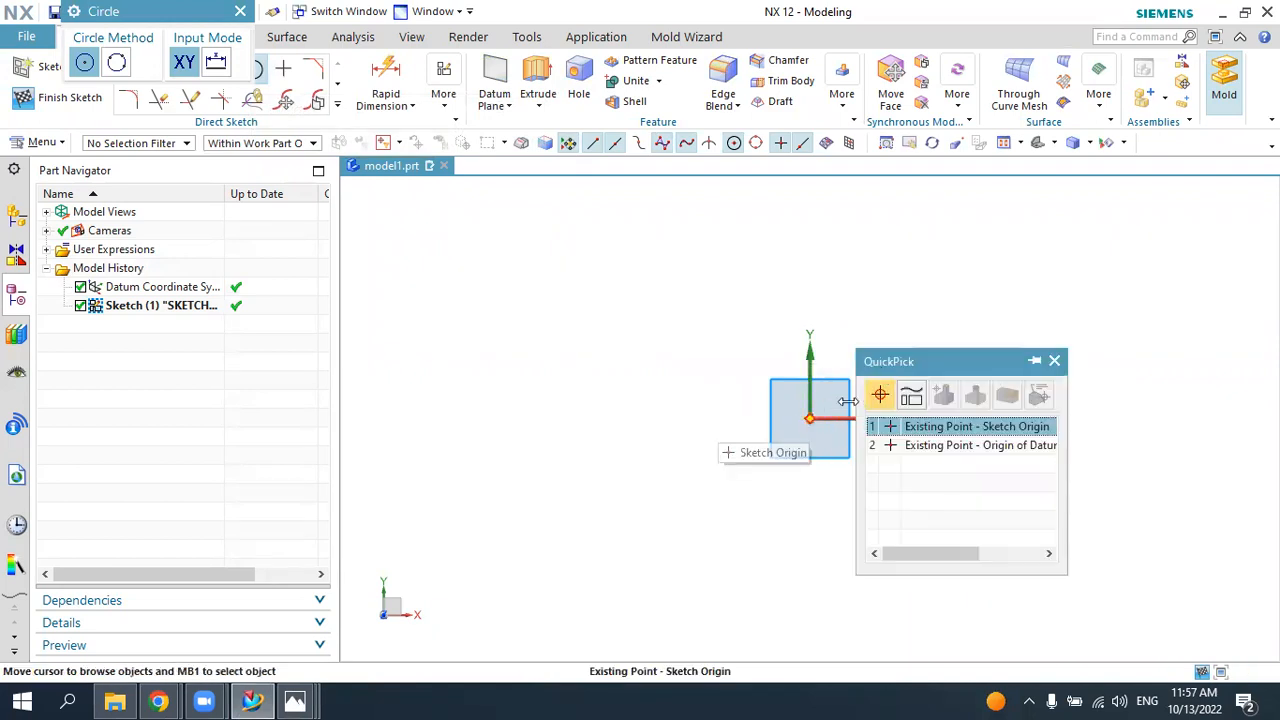
left_click(898, 431)
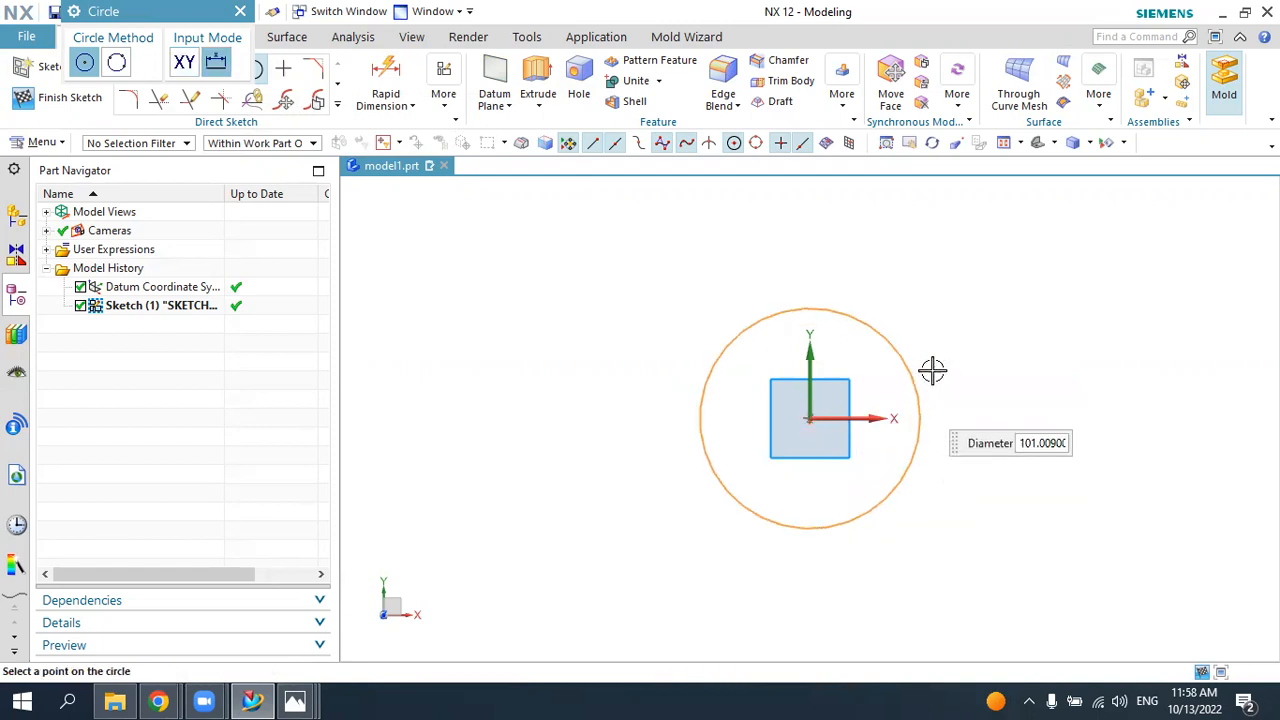
left_click(972, 321)
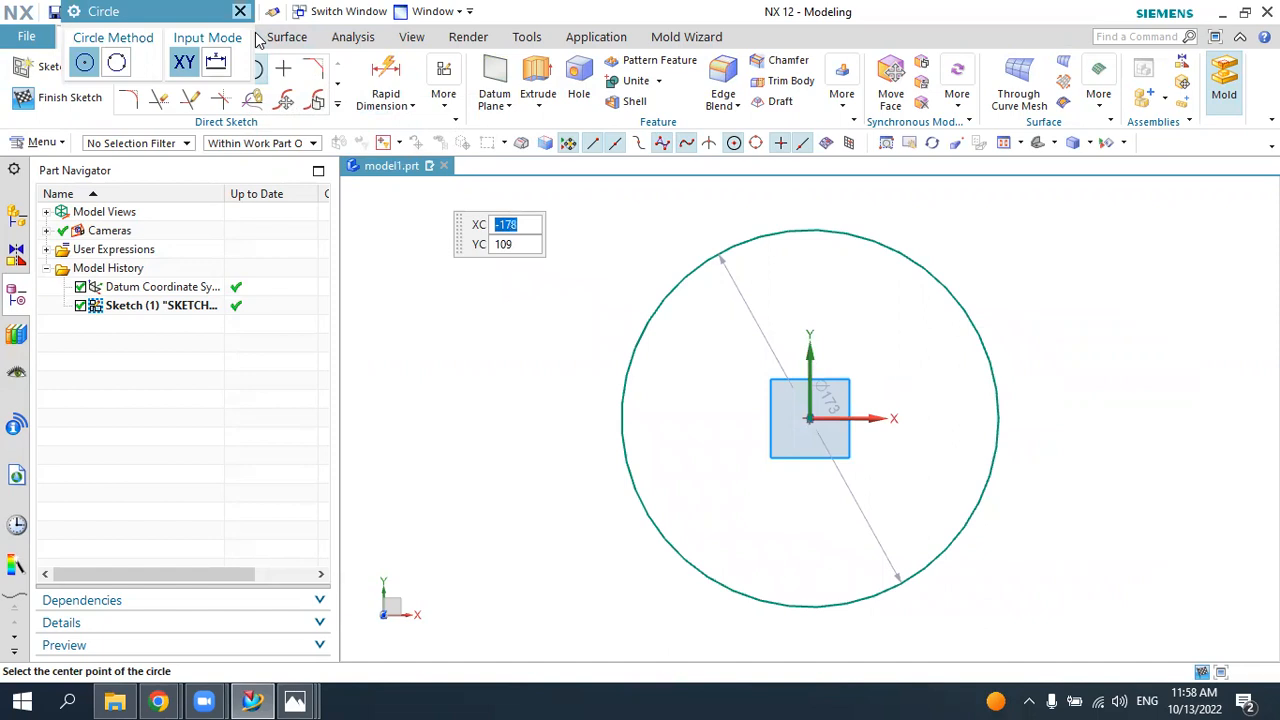
key("Escape")
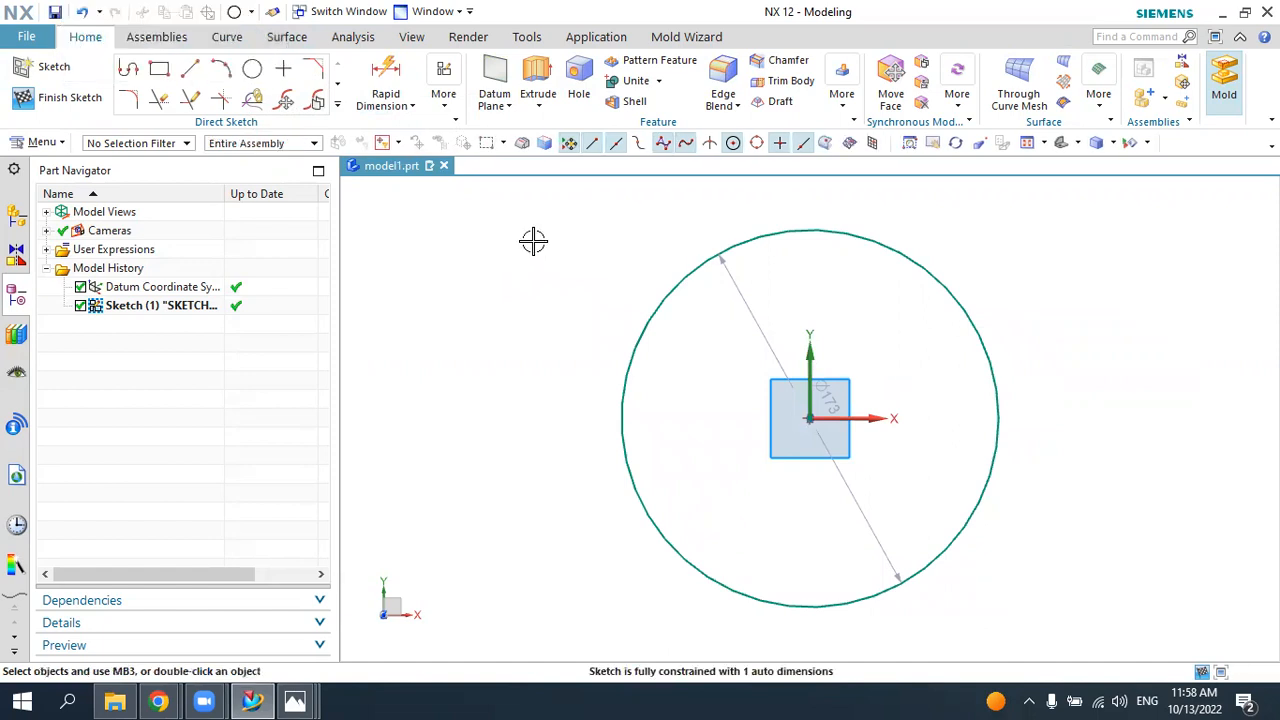
- Move the circle's diameter dimension outside the circle, set it to 100 mm, and finish the sketch
left_click_drag(743, 300, 510, 340)
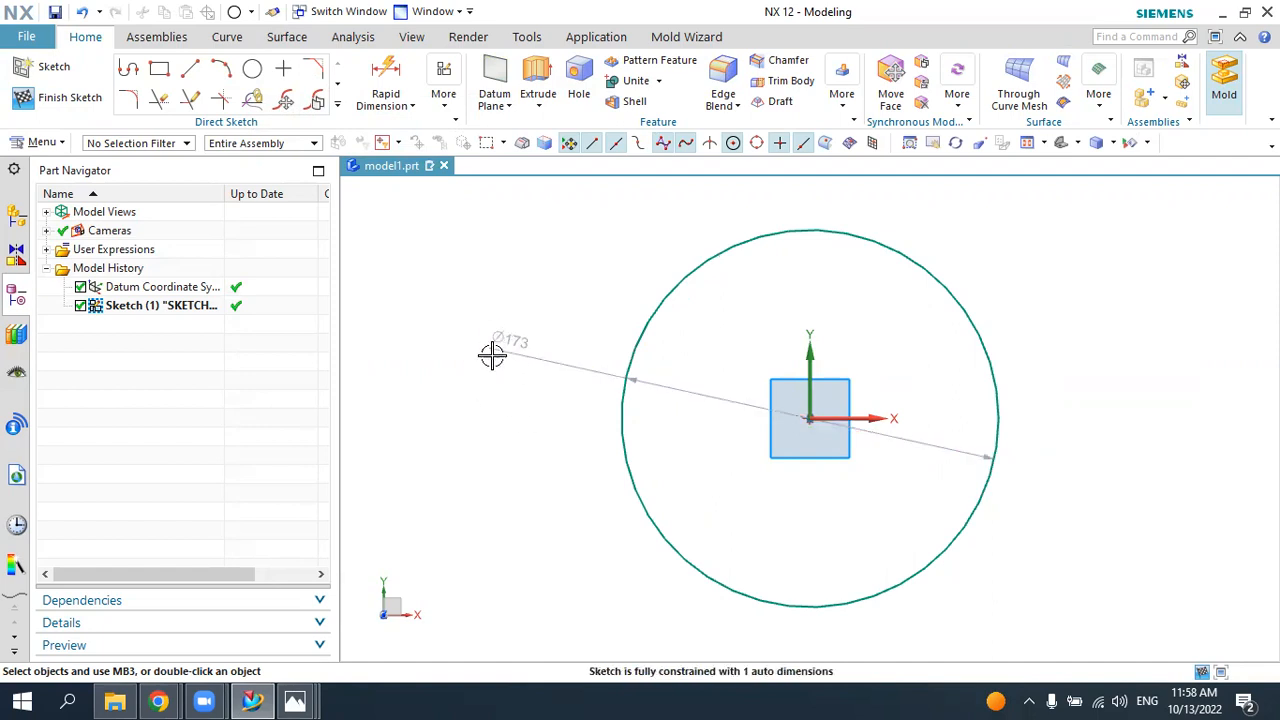
double_click(510, 347)
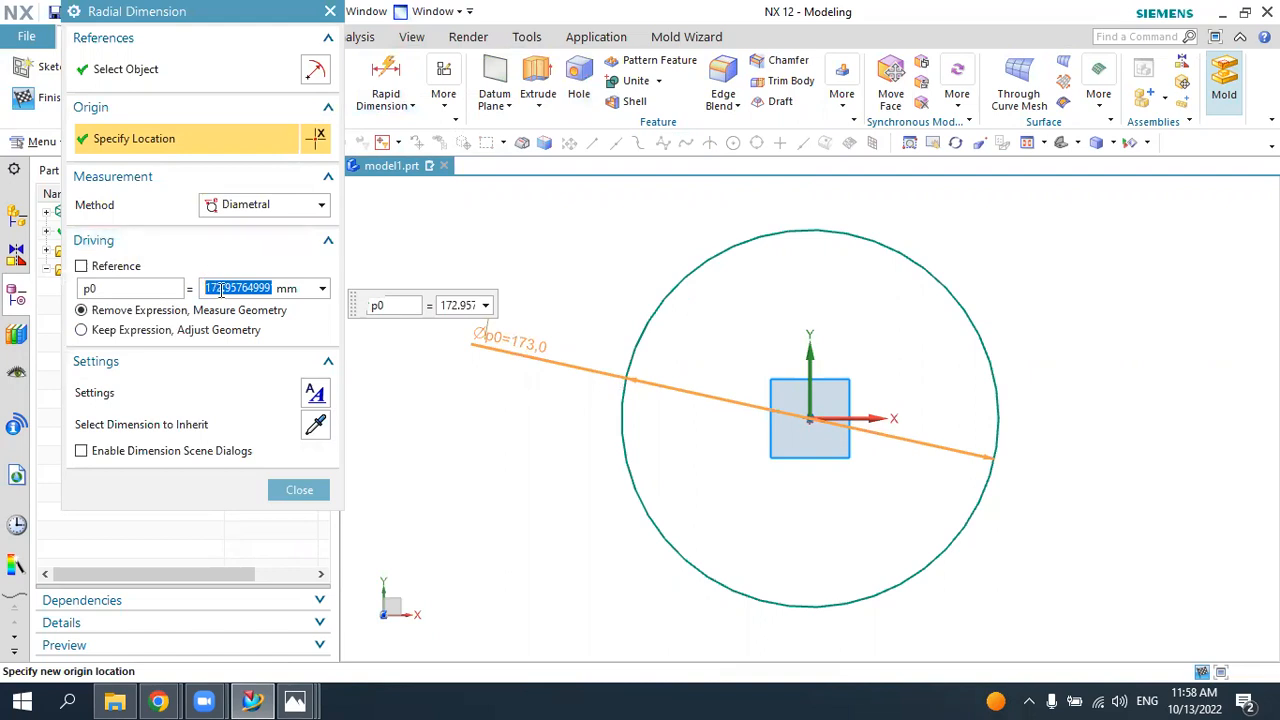
type("100")
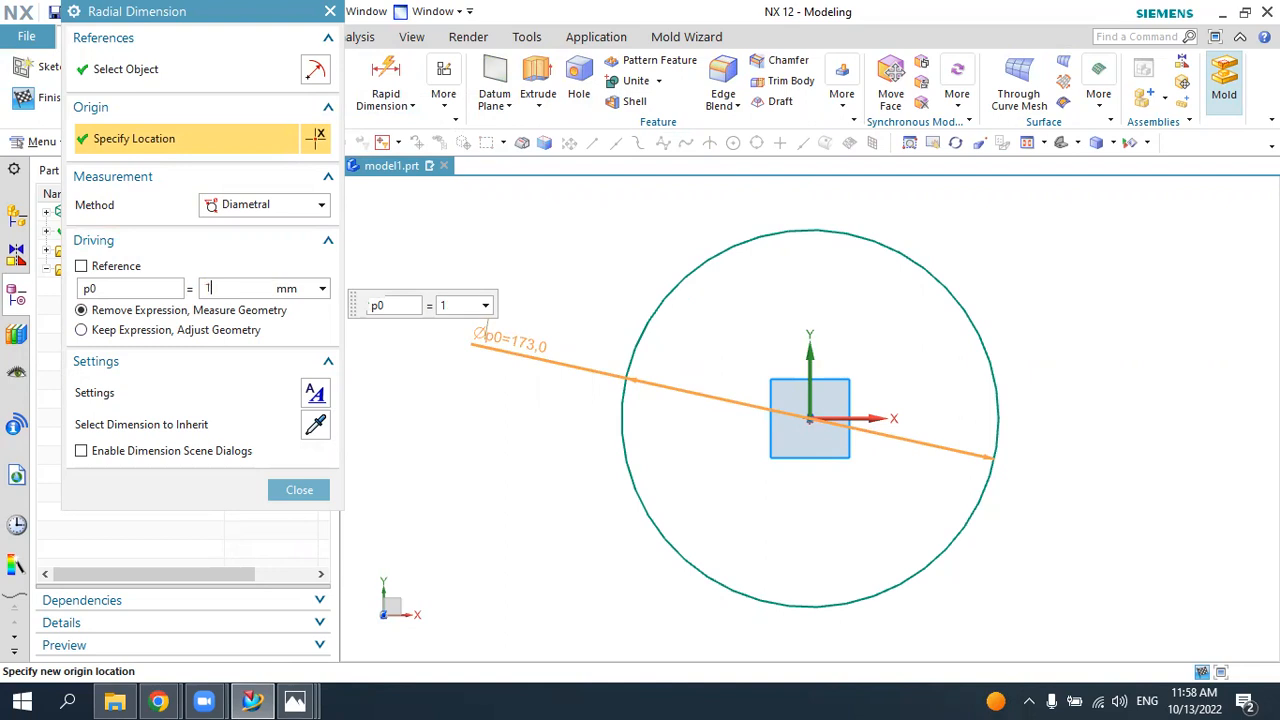
key("Return")
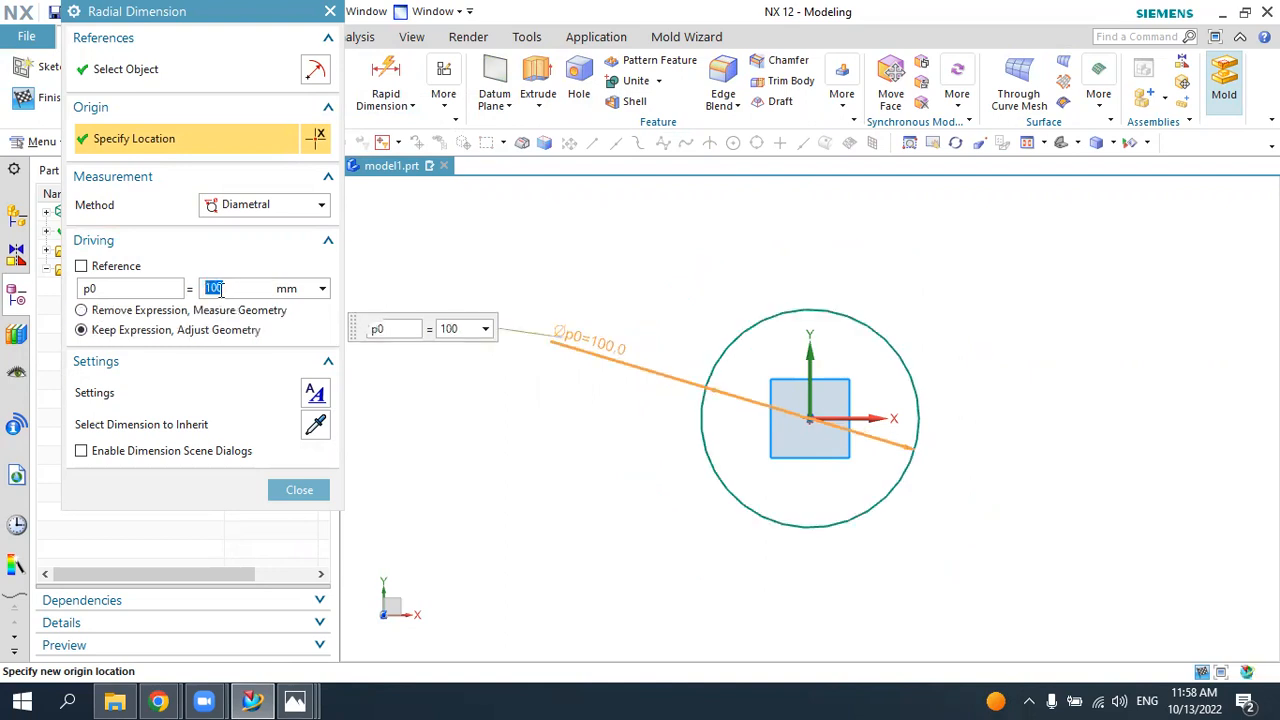
left_click(301, 492)
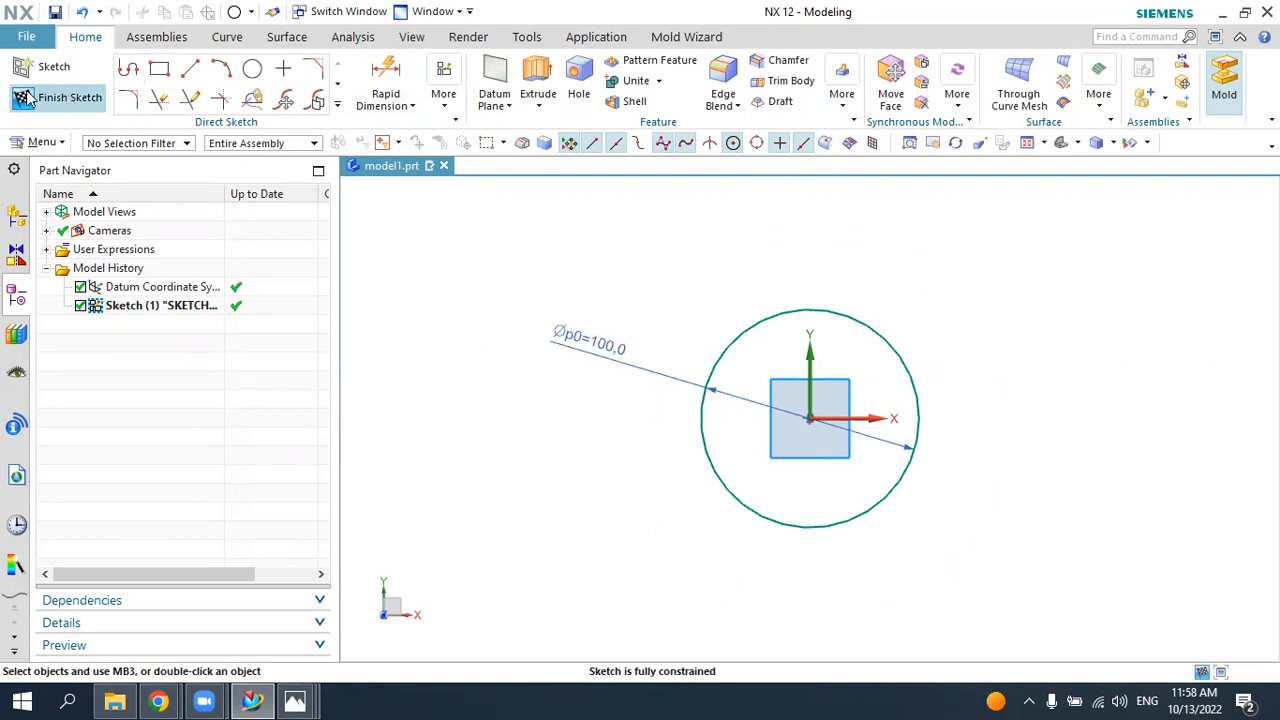
left_click(64, 97)
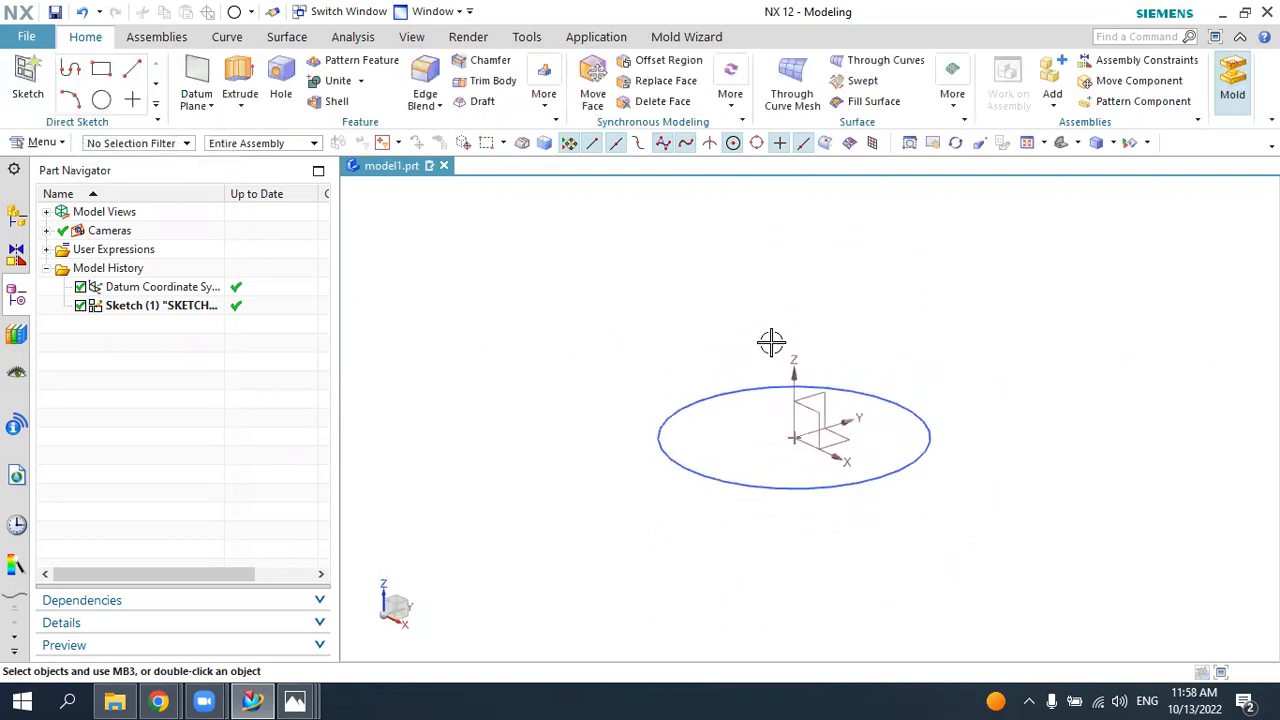
- Extrude the 100 mm circle upward from 0 to 10 mm, using the Single Curve selection rule
left_click(245, 70)
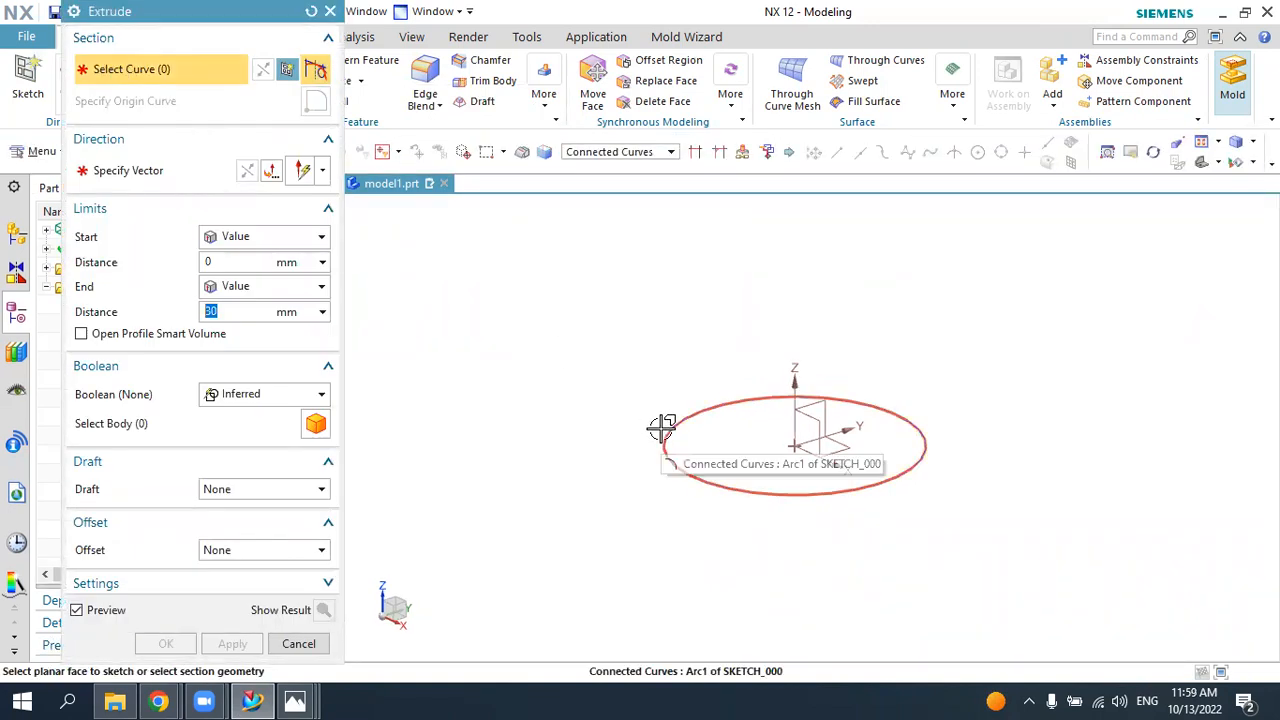
left_click(599, 152)
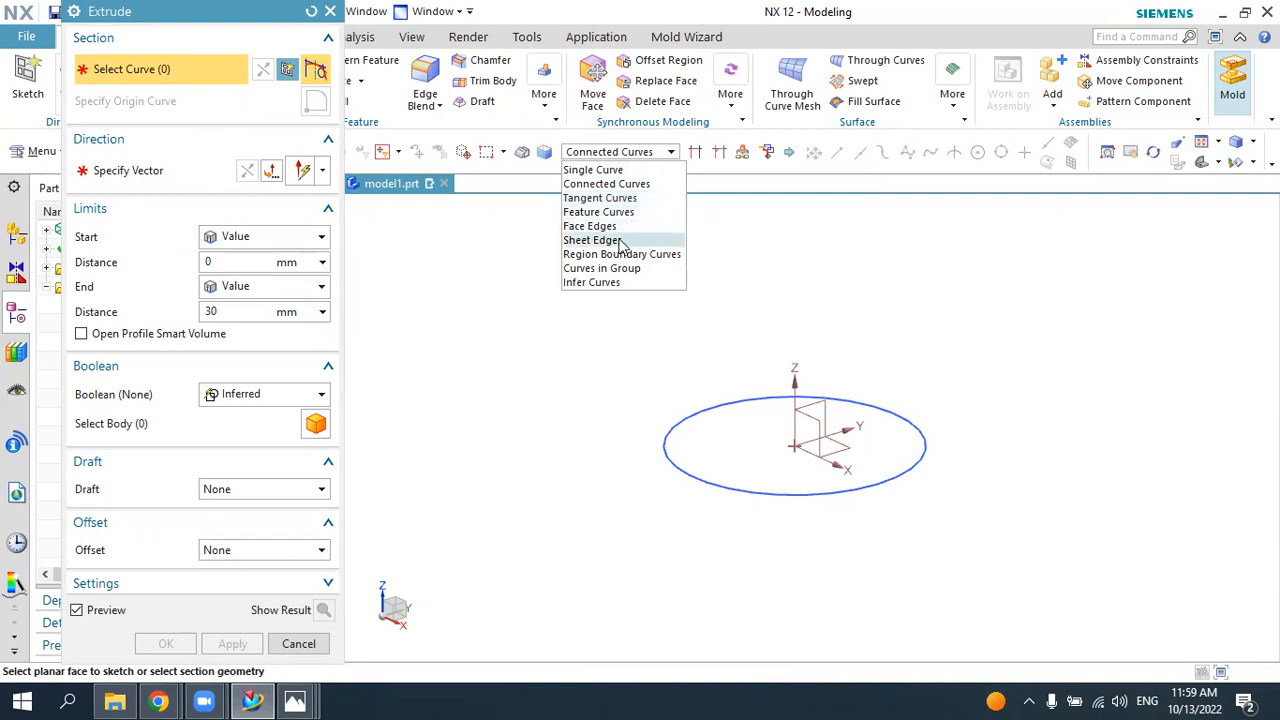
left_click(593, 170)
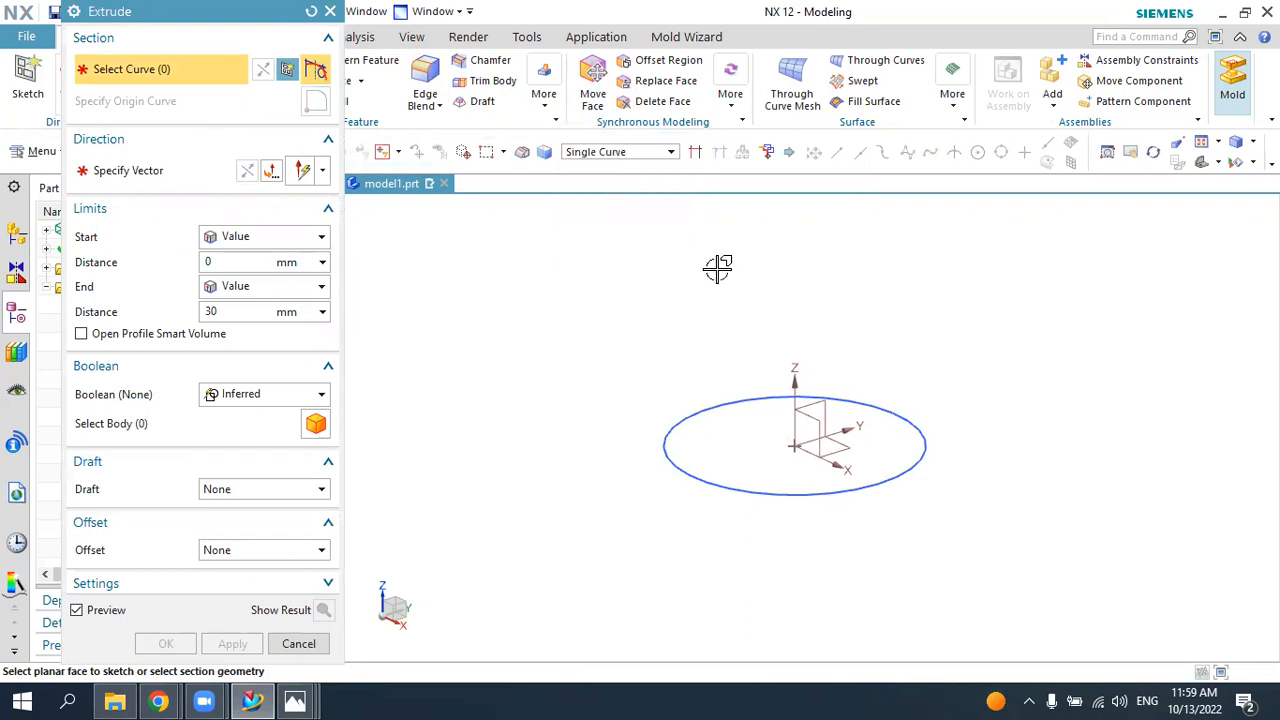
left_click(692, 407)
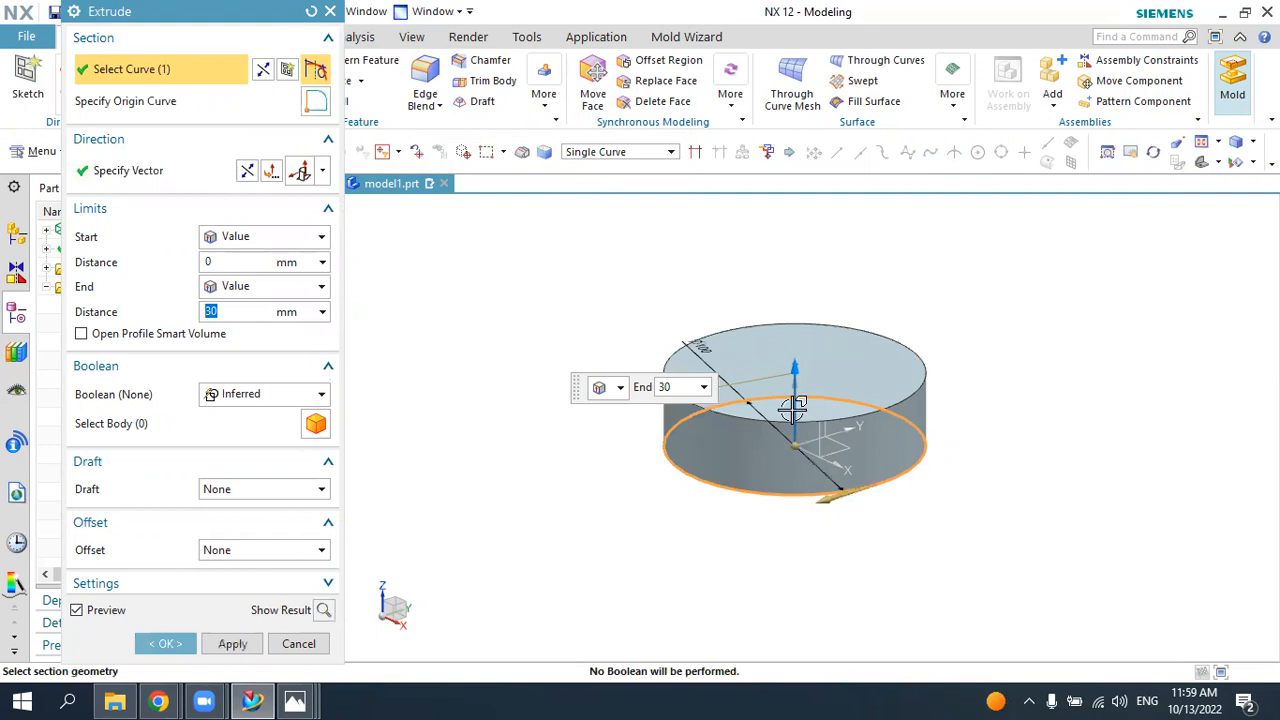
left_click(222, 311)
left_click_drag(222, 311, 155, 316)
type("10")
key("Return")
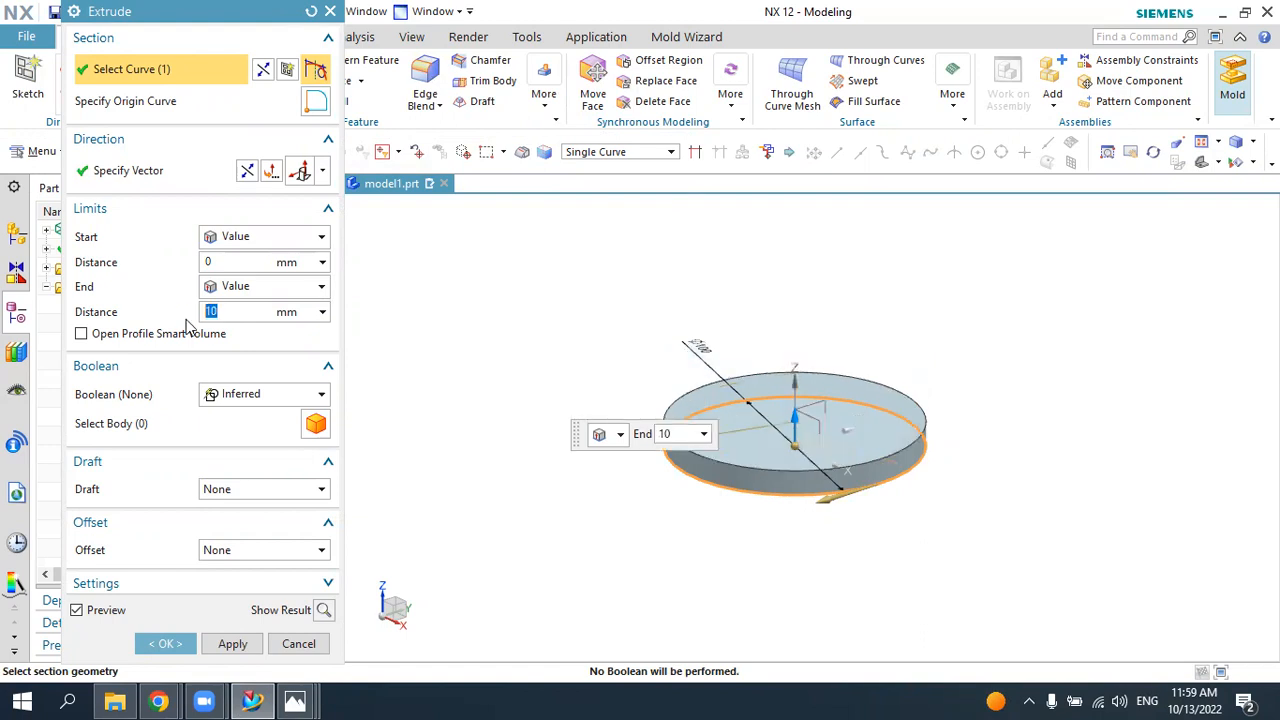
left_click(170, 644)
middle_click_drag(997, 454, 971, 417)
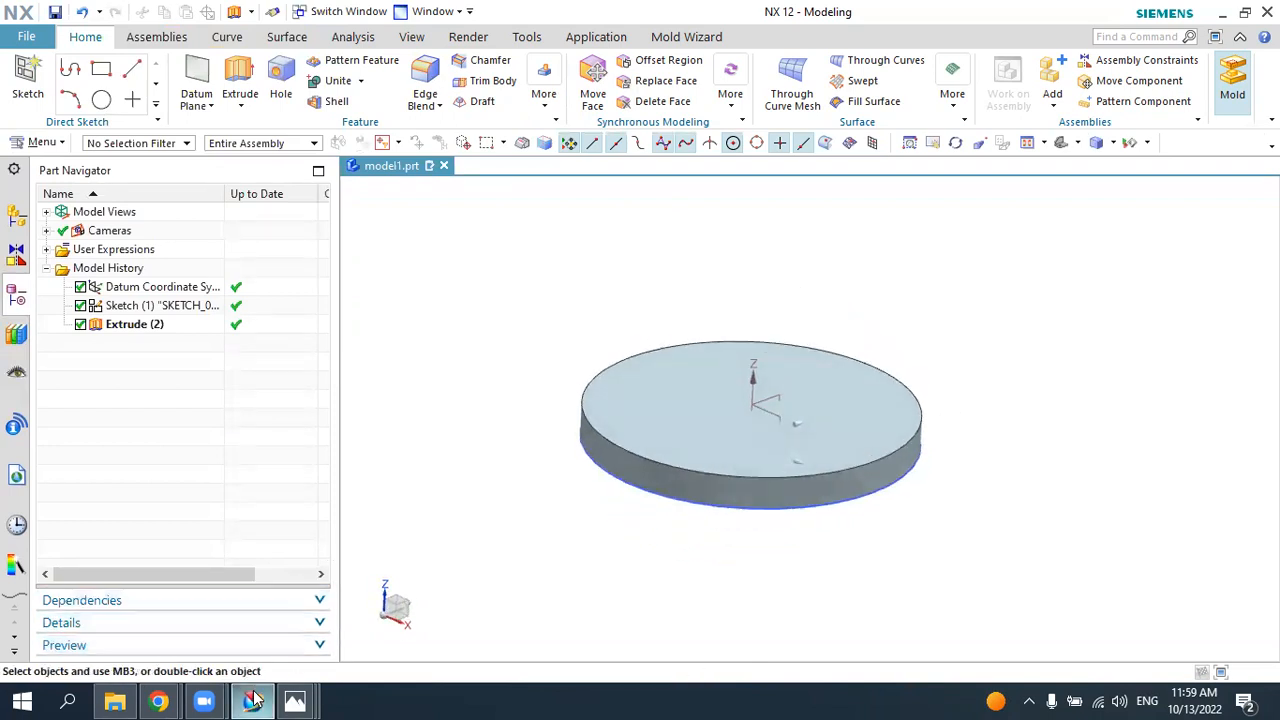
- Check the rim in Md1.png in Photos, switch back to NX, and chamfer the disc's upper edge with a Symmetric 5 mm distance
left_click(294, 701)
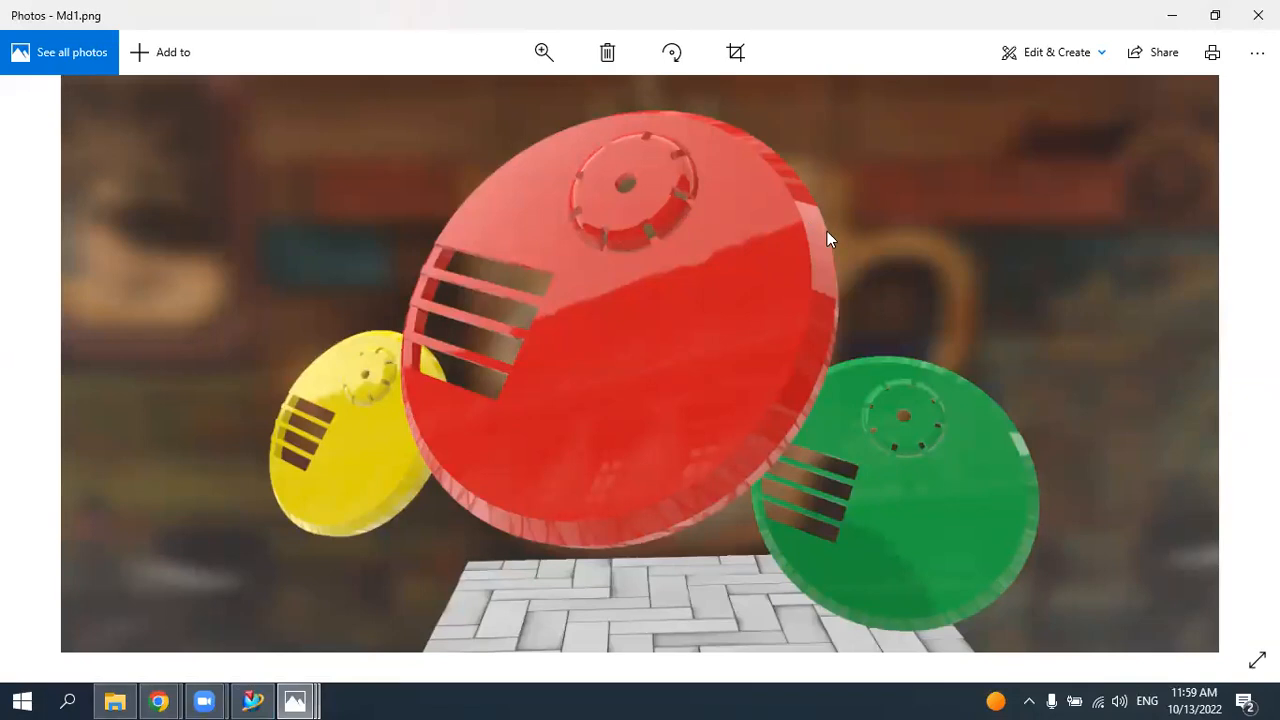
left_click(252, 700)
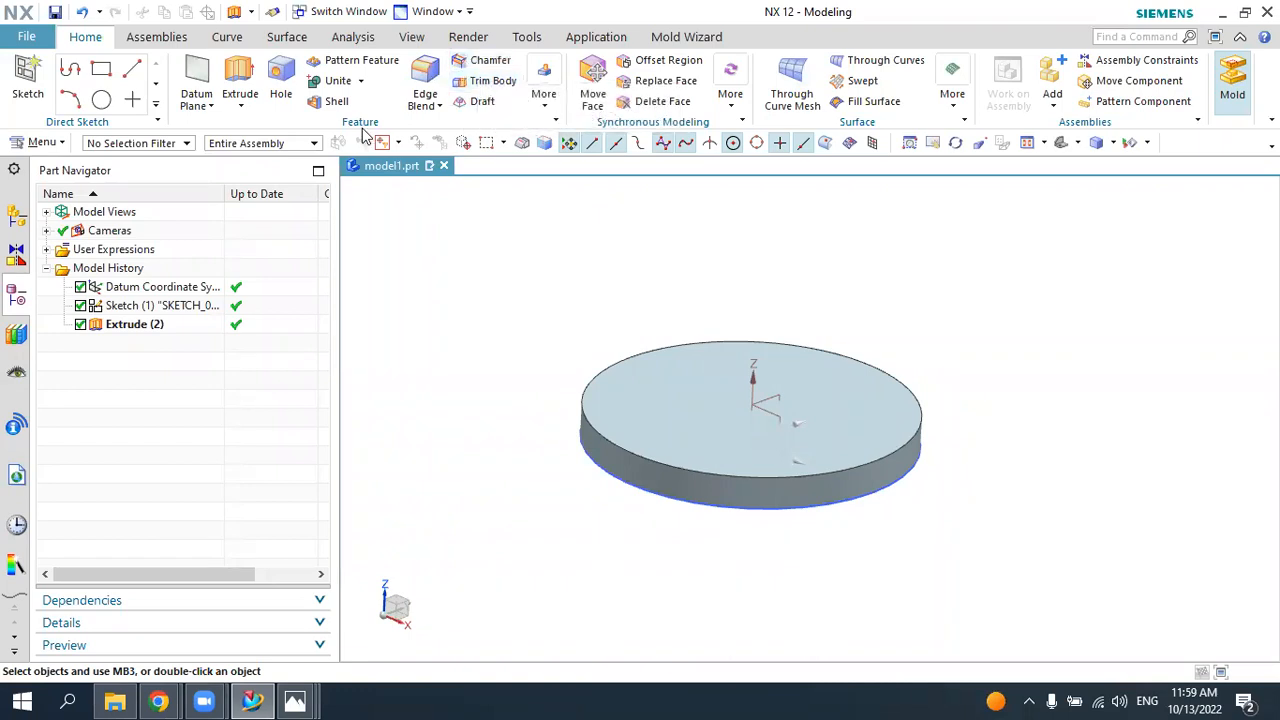
left_click(489, 62)
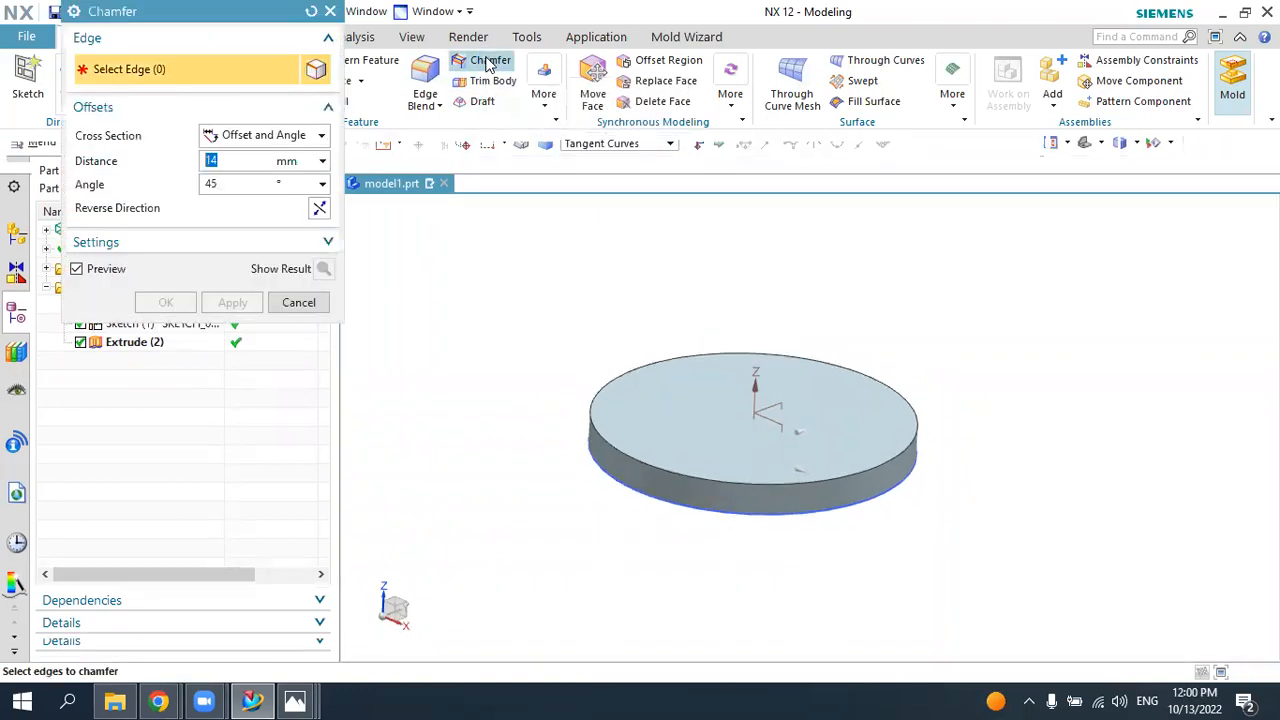
left_click_drag(280, 14, 406, 135)
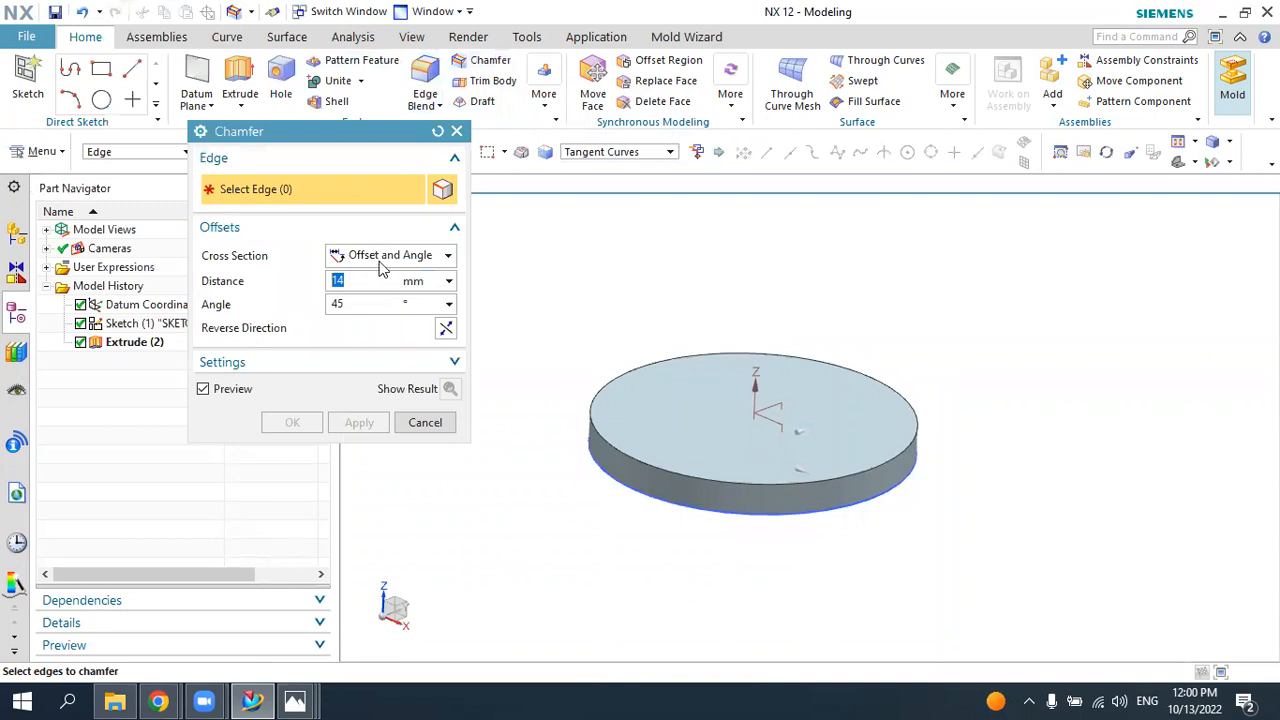
left_click(370, 257)
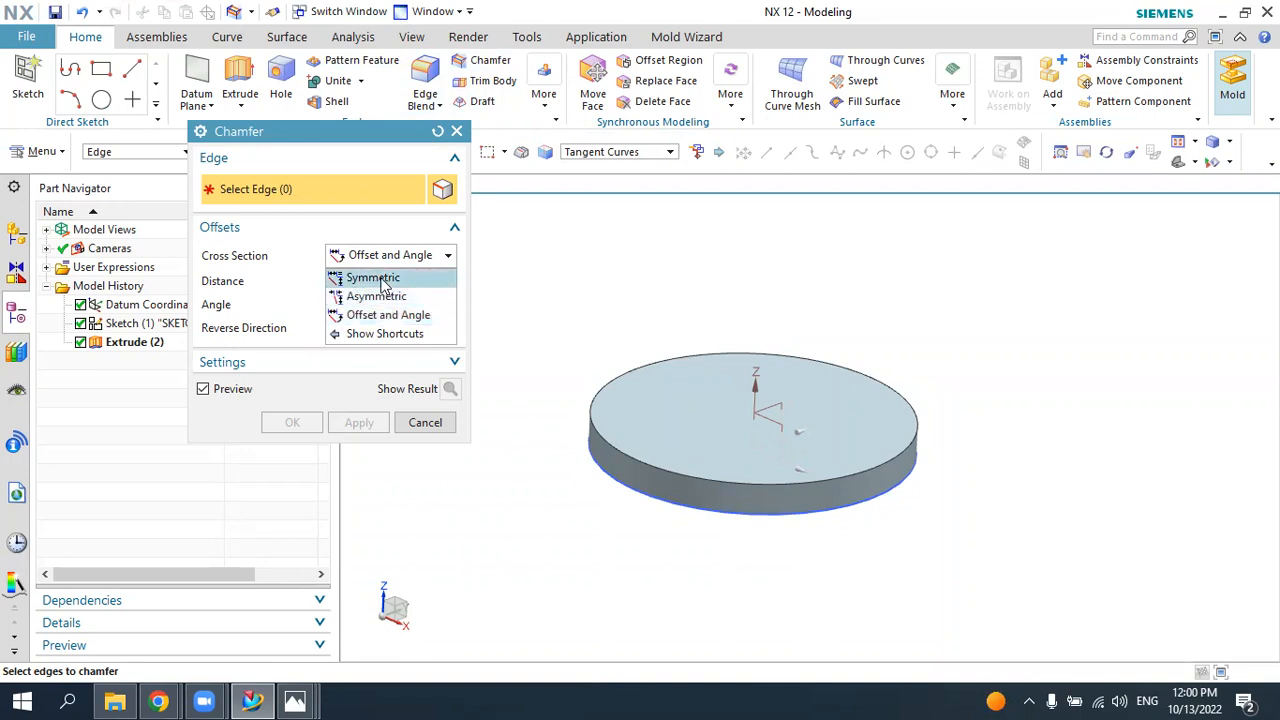
left_click(380, 279)
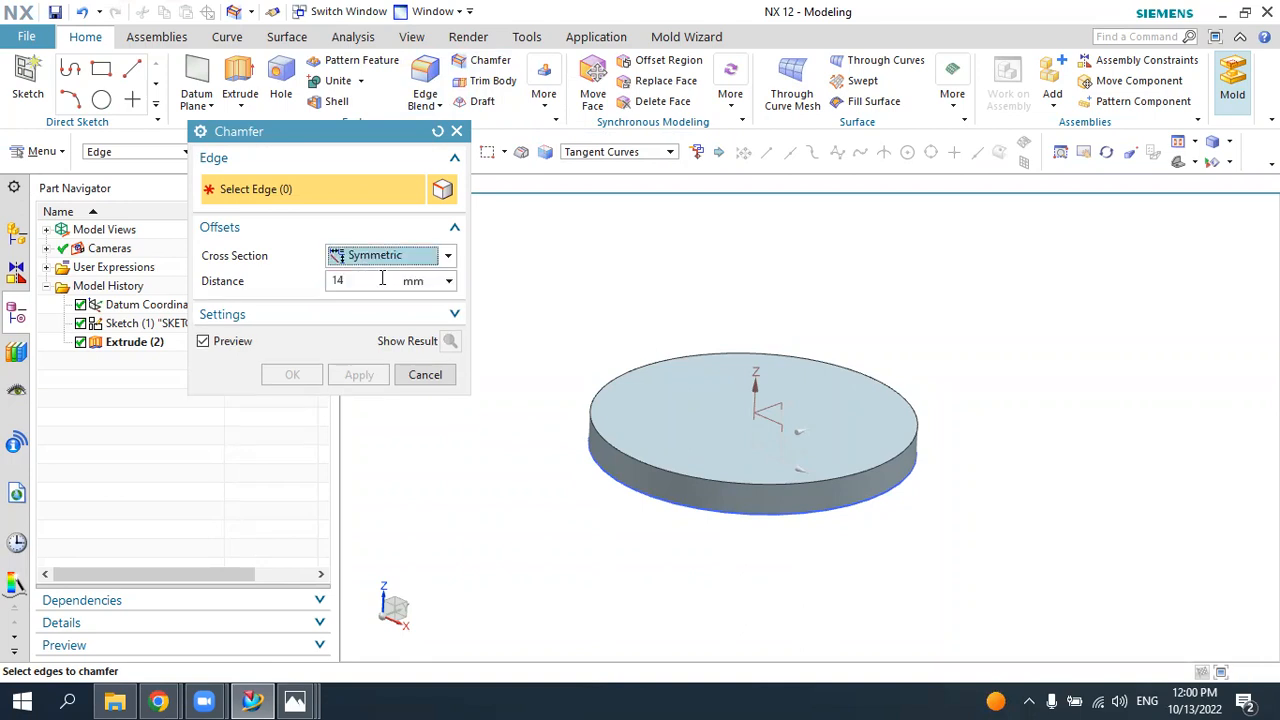
left_click(348, 279)
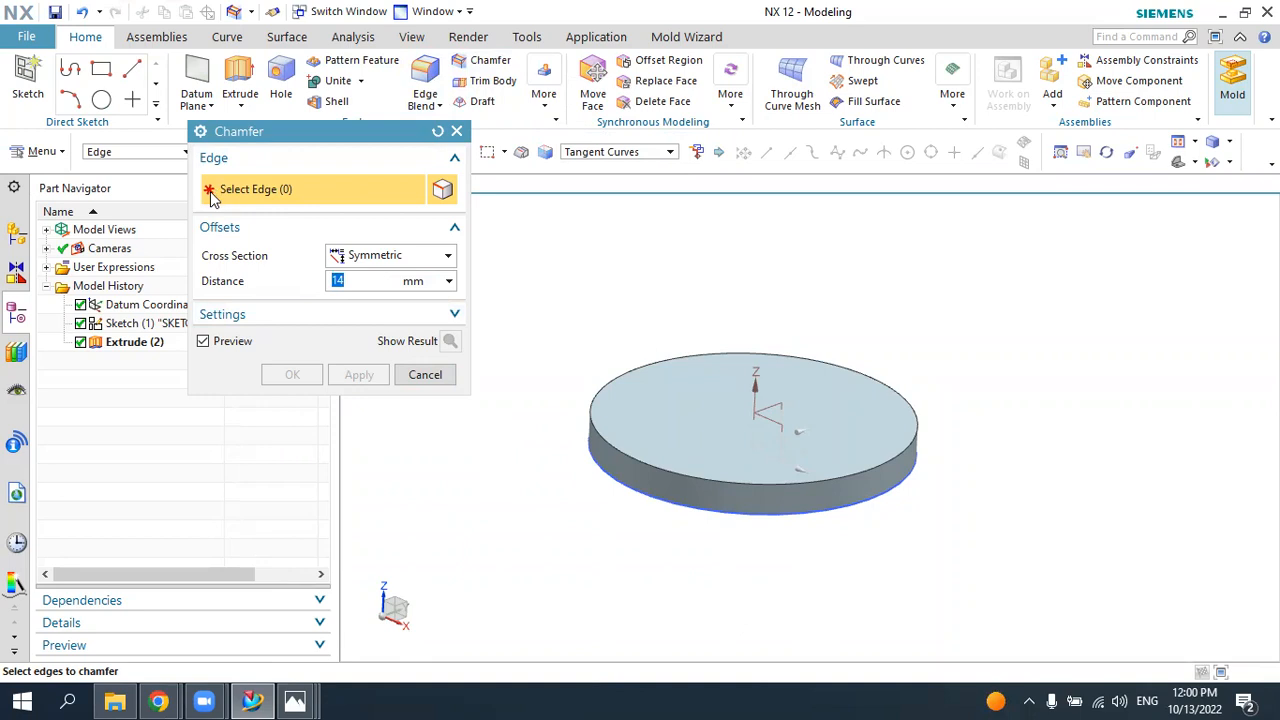
left_click(601, 438)
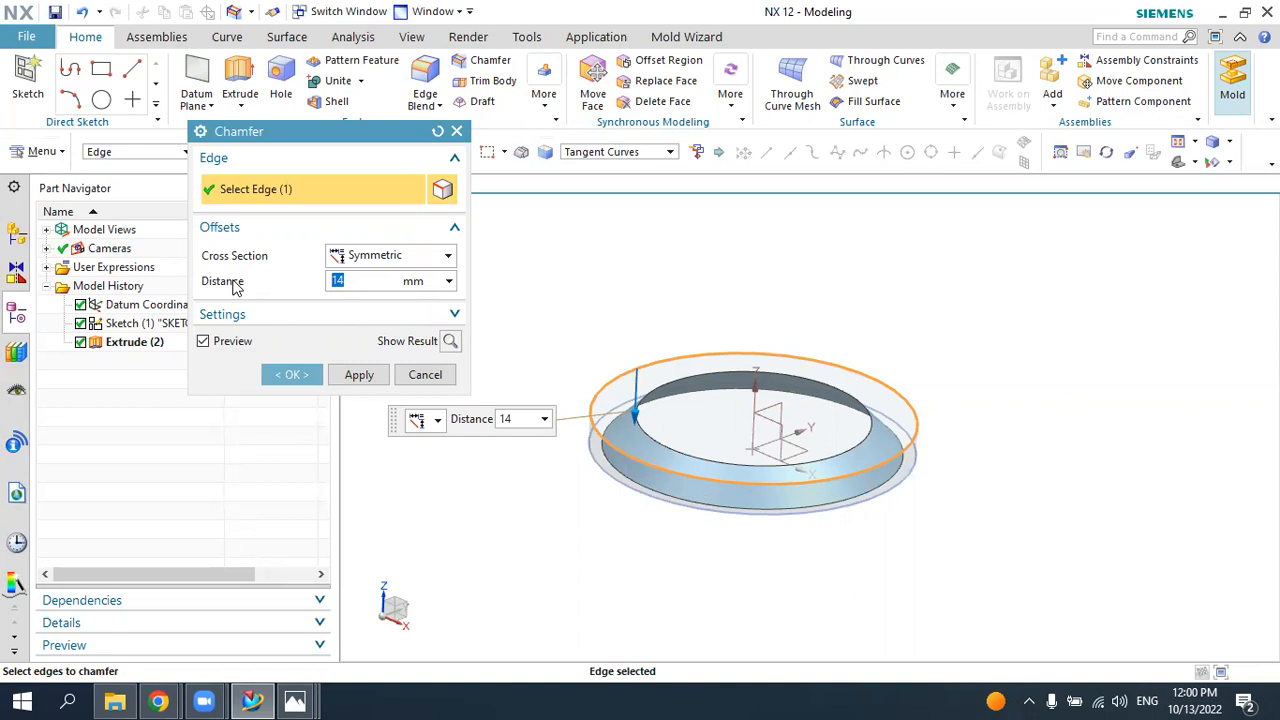
type("5")
key("Return")
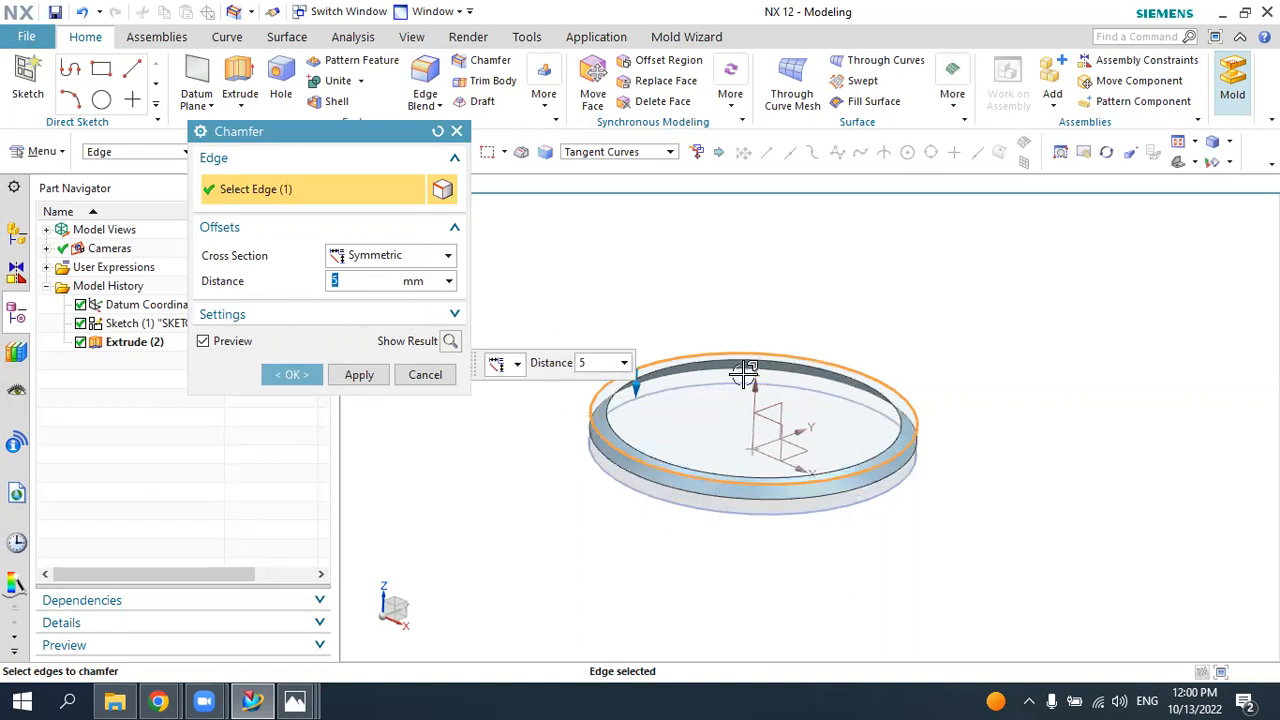
left_click(288, 374)
middle_click_drag(877, 557, 888, 532)
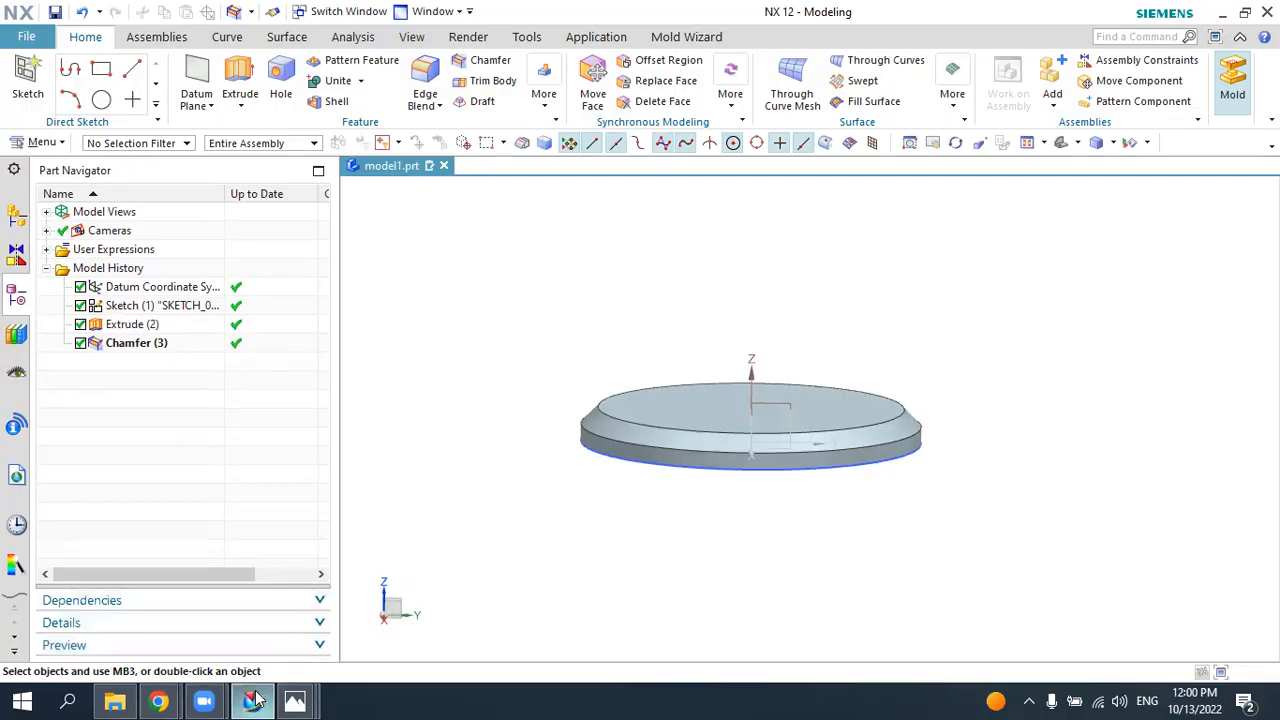
- Compare the chamfered disc with Md1.png in Photos, and switch back to NX
left_click(255, 700)
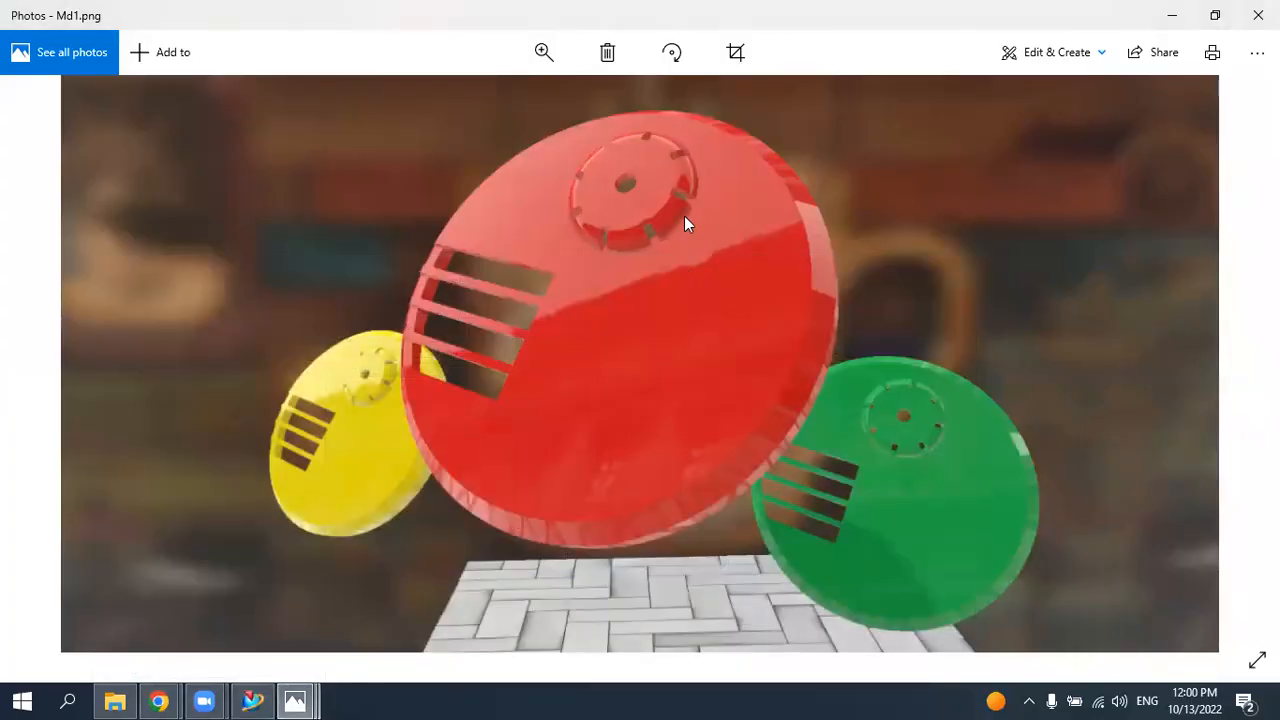
left_click(252, 700)
middle_click_drag(877, 437, 938, 453)
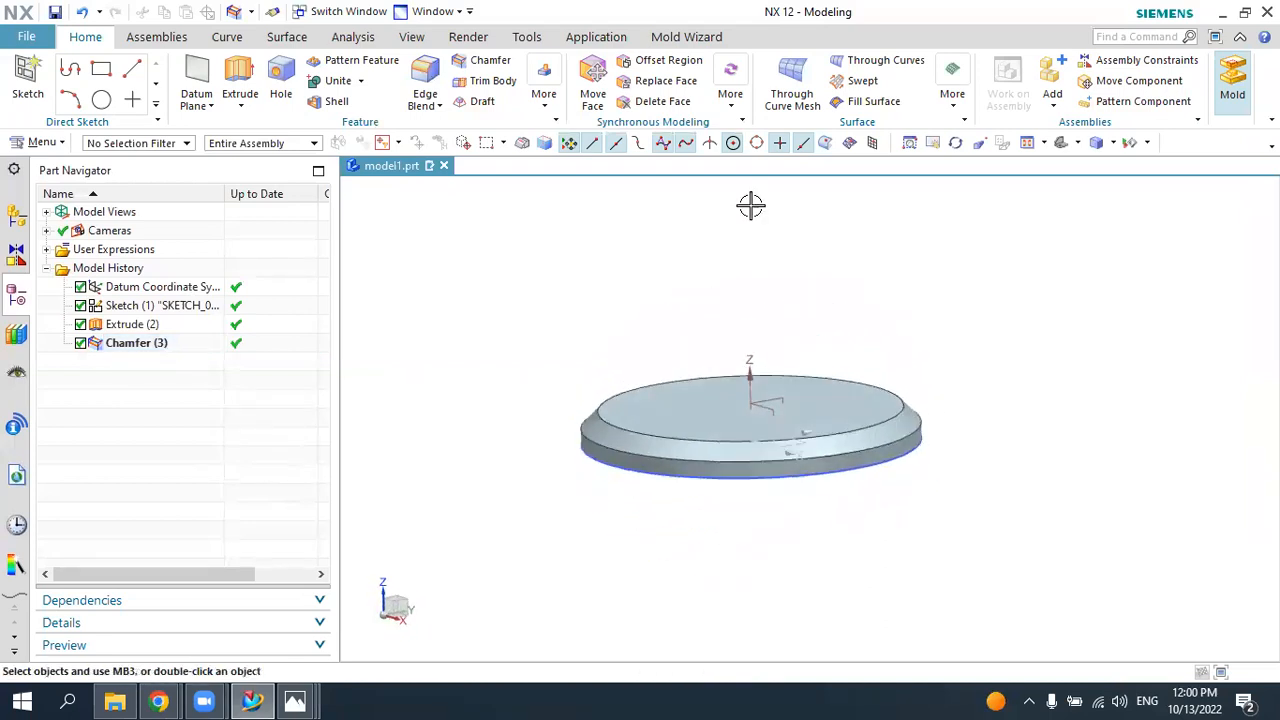
- Inspect the disc's interior with a one-plane section normal to Y at offset 0, and turn the section clipping off
left_click(413, 40)
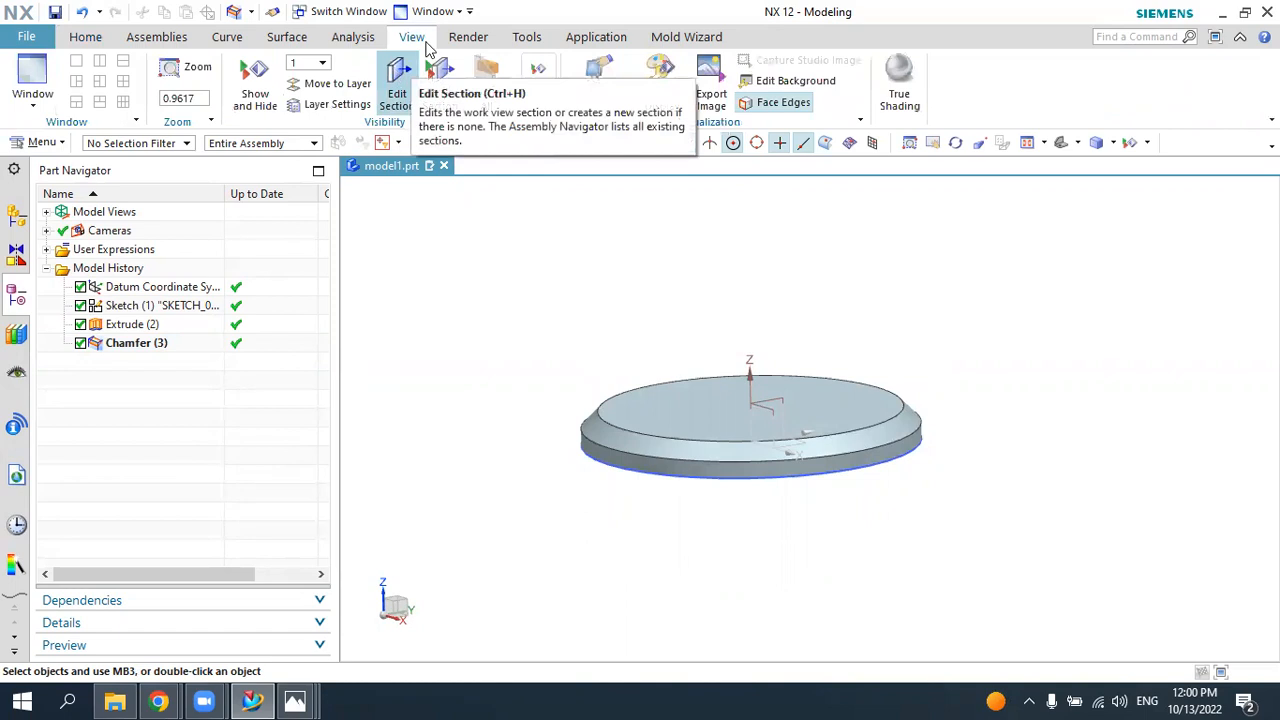
left_click(397, 92)
middle_click_drag(700, 345, 617, 414)
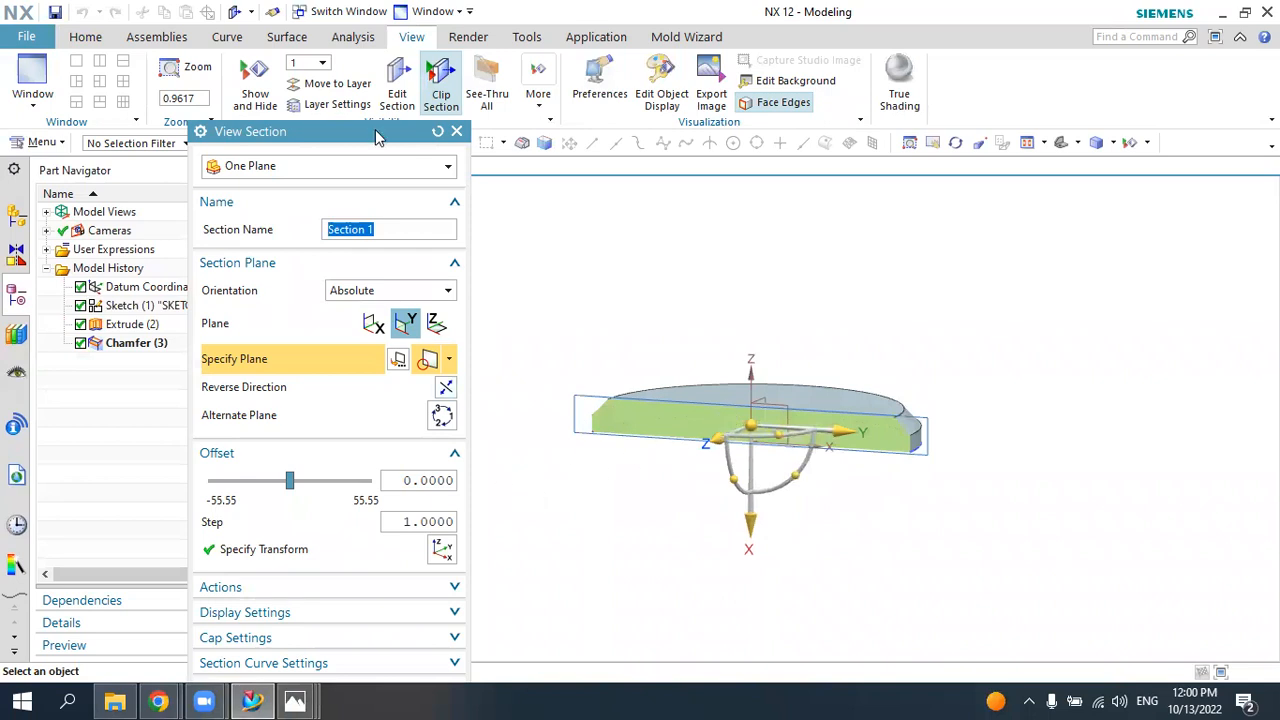
left_click_drag(372, 135, 323, 48)
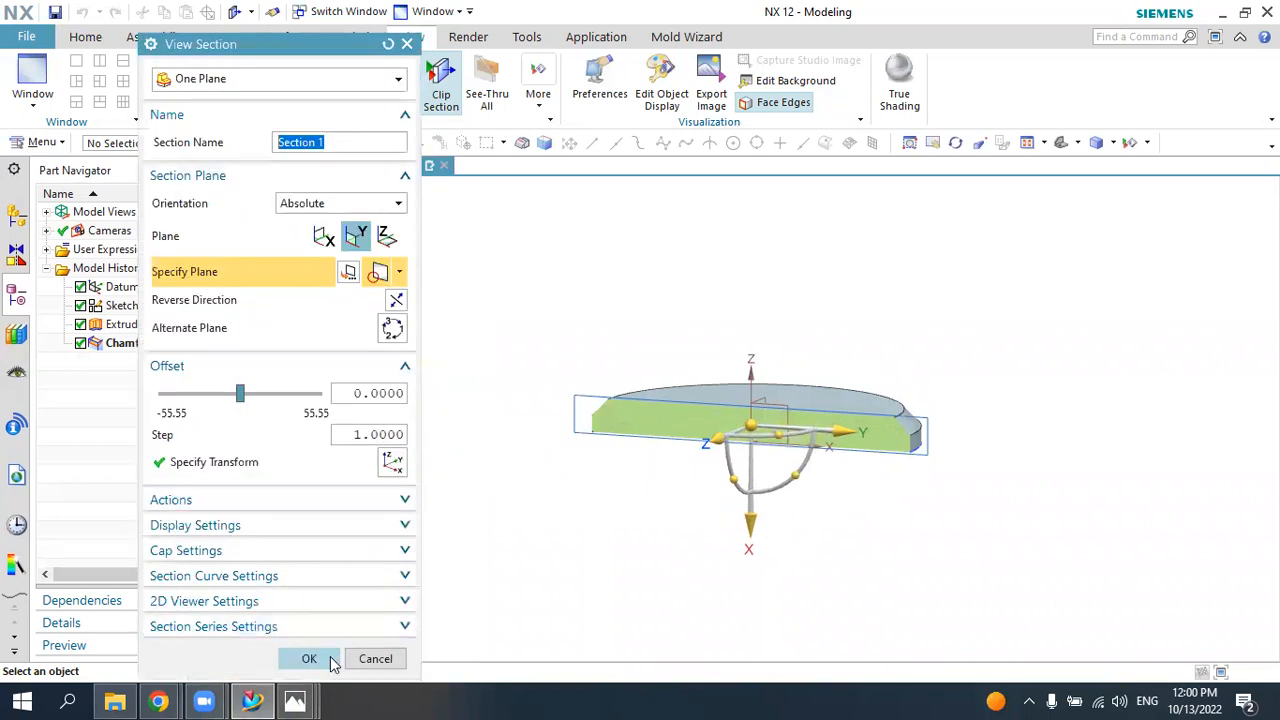
left_click(333, 664)
middle_click_drag(843, 391, 875, 445)
left_click(440, 85)
middle_click_drag(846, 355, 482, 176)
- Set up a Shell of type Remove Faces, then Shell, with the disc's flat bottom face as the face to pierce
left_click(86, 37)
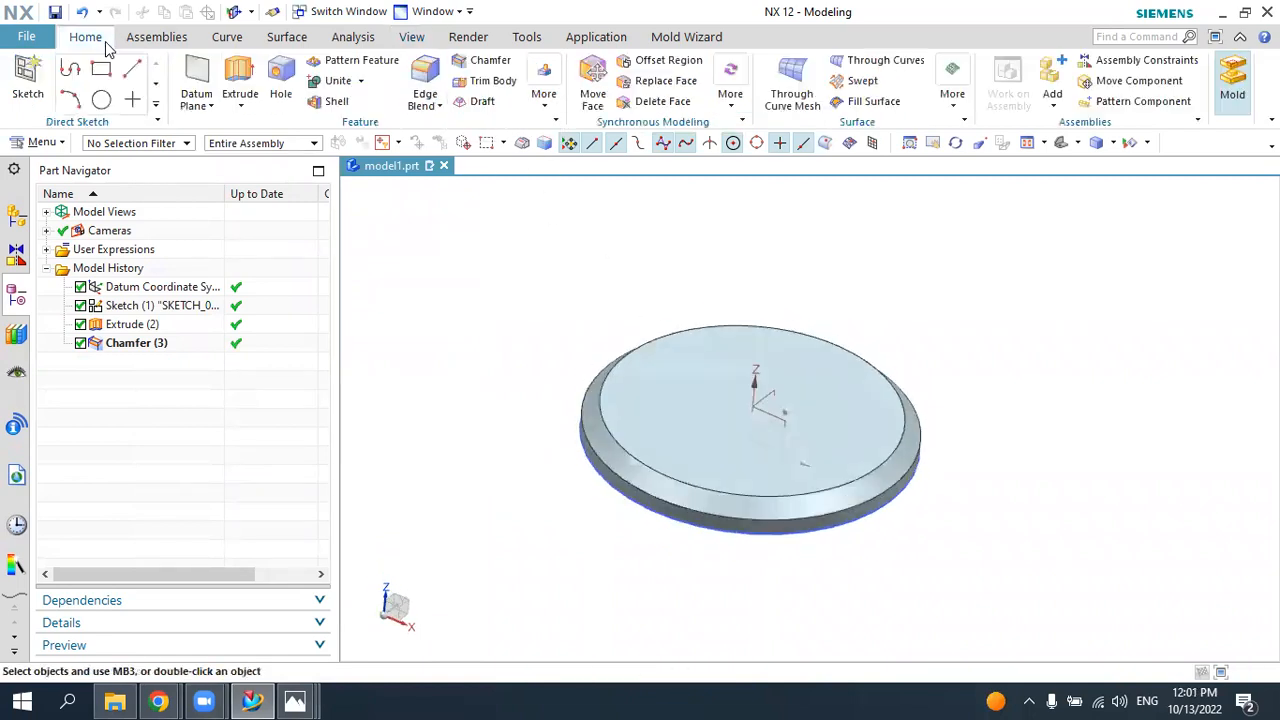
middle_click_drag(604, 254, 700, 300)
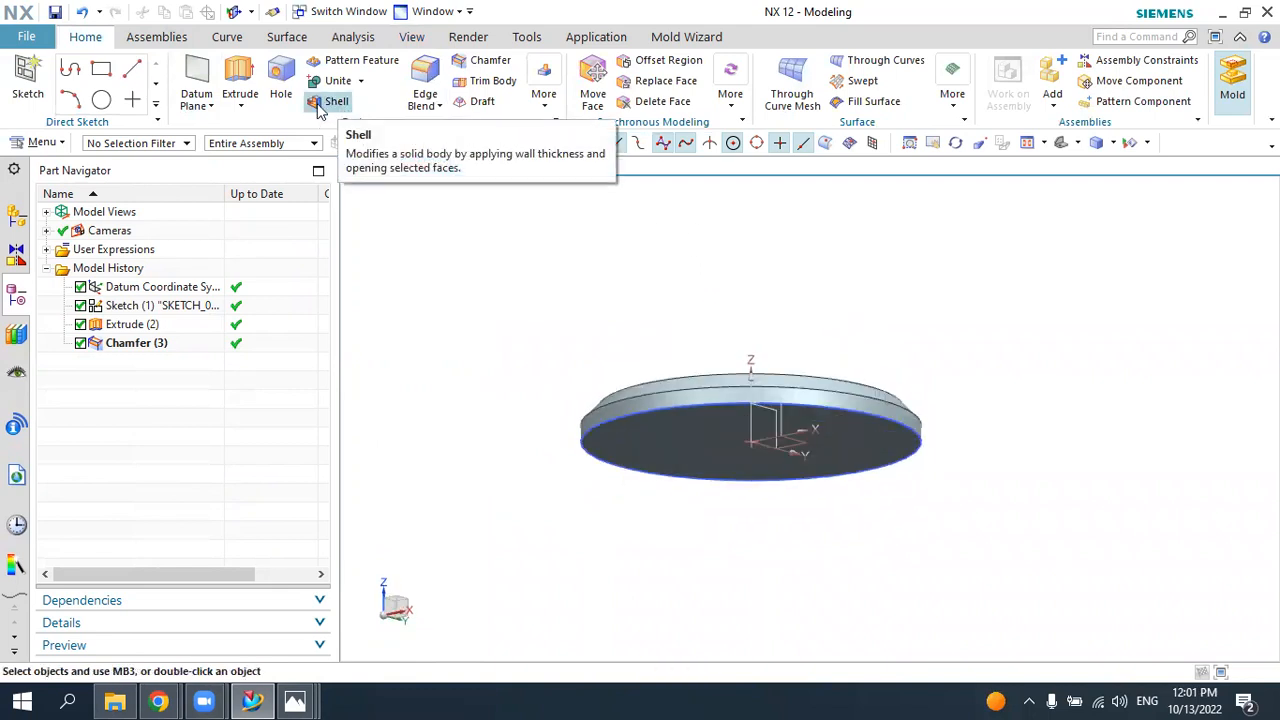
left_click(345, 110)
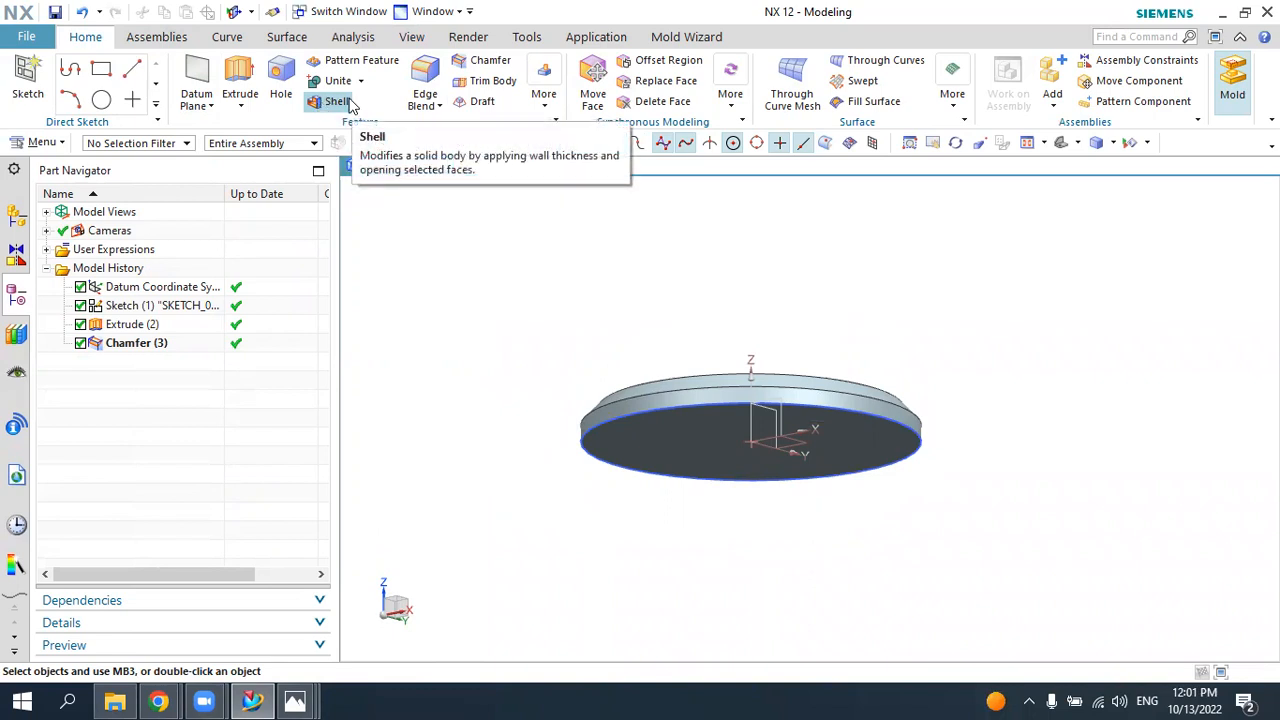
left_click(338, 105)
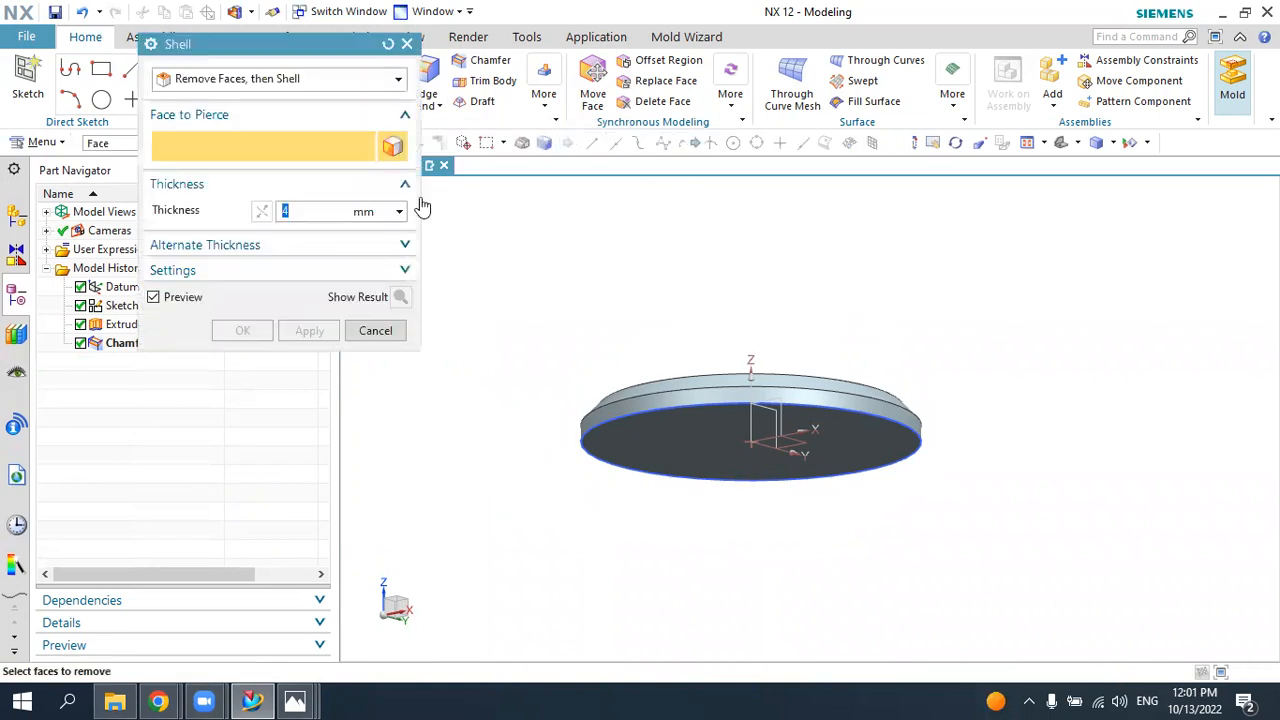
middle_click_drag(591, 300, 603, 258)
left_click(280, 82)
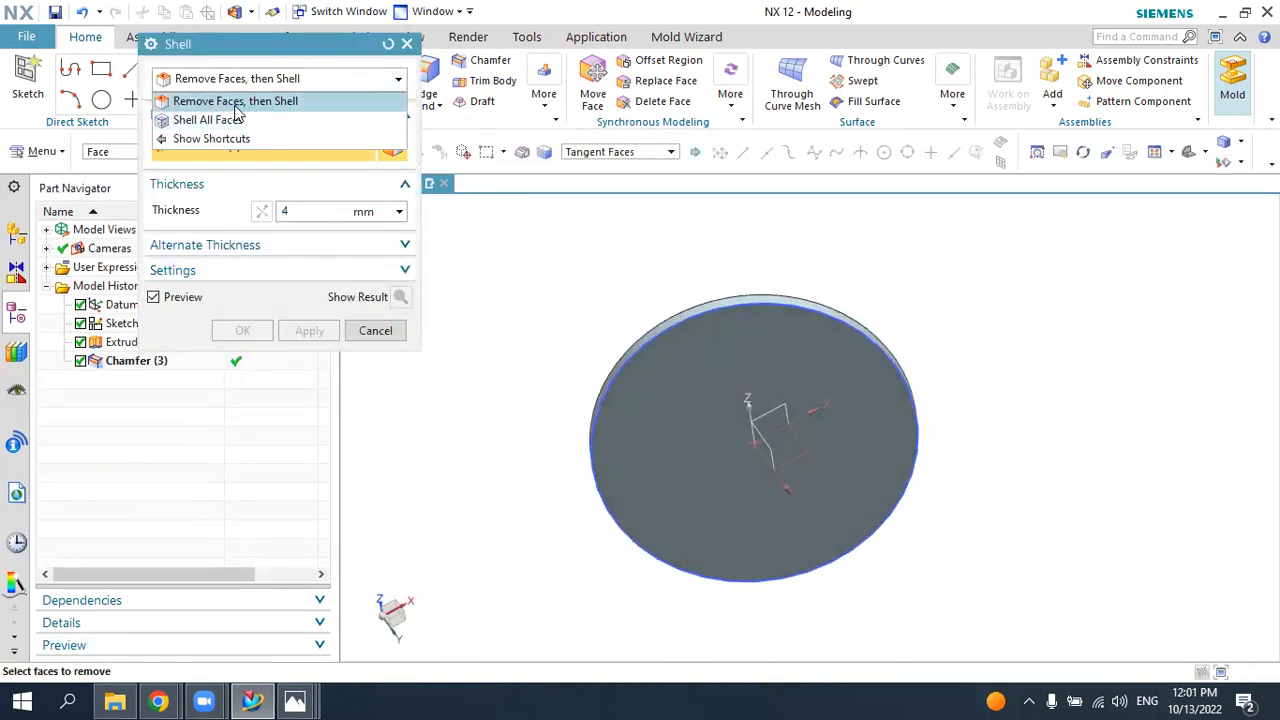
left_click(236, 102)
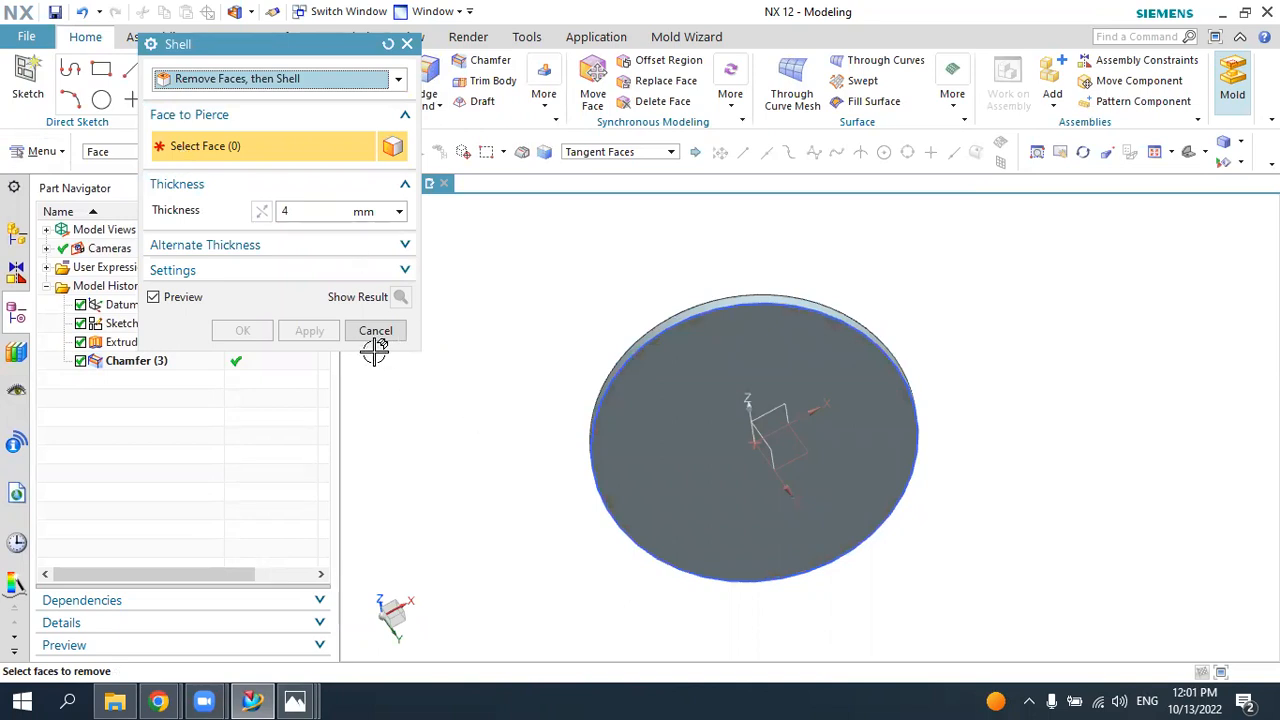
left_click(680, 397)
middle_click_drag(705, 380, 773, 425)
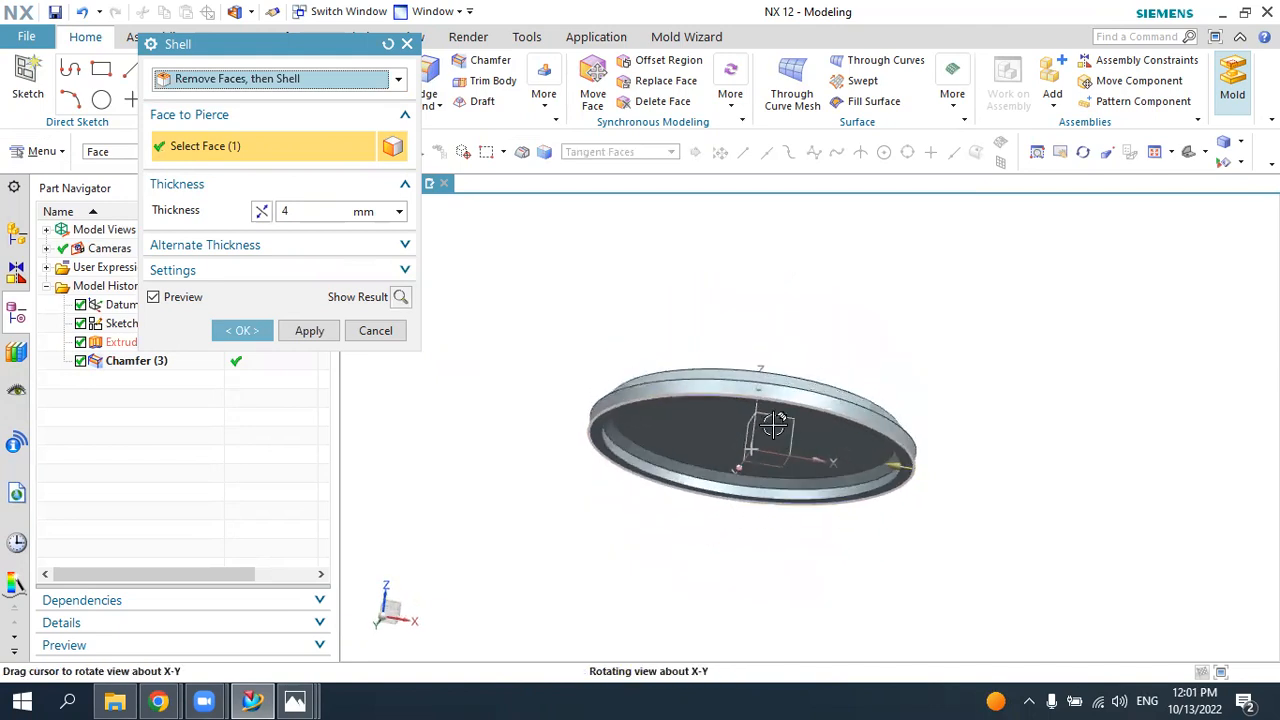
- Set the shell thickness to 1 mm and create the shell
left_click(286, 211)
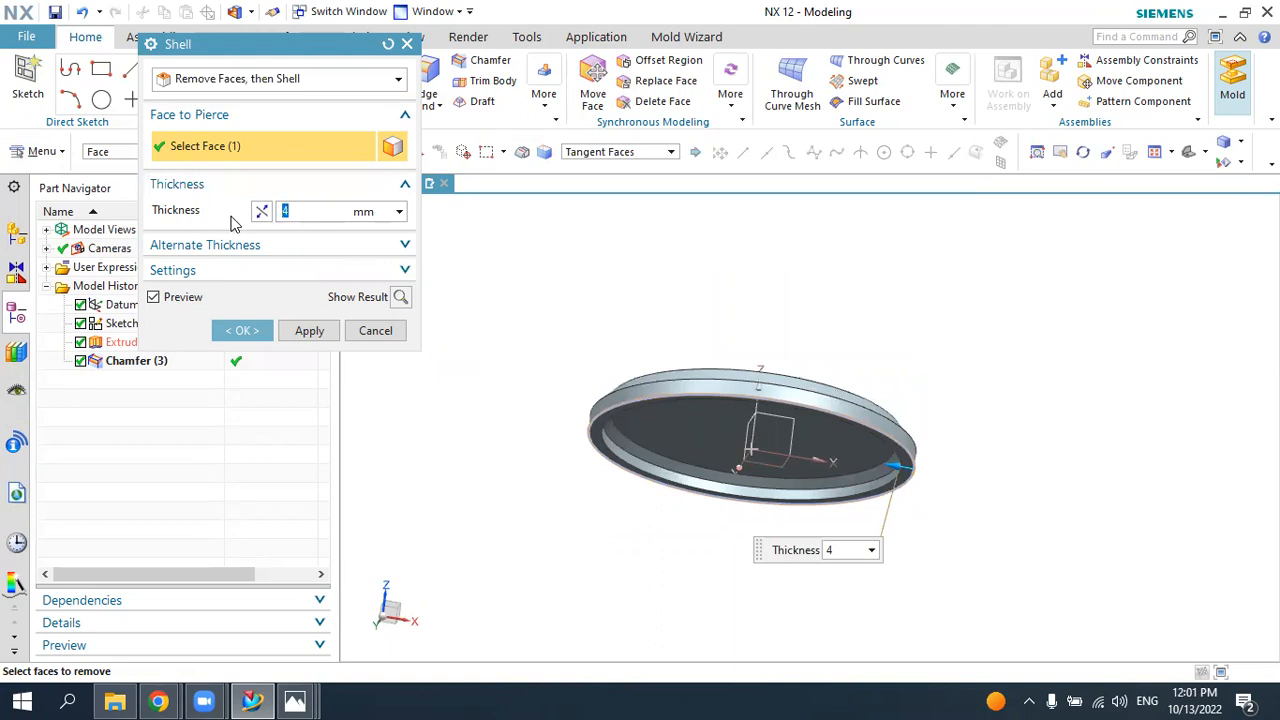
type("1")
middle_click_drag(745, 365, 620, 415)
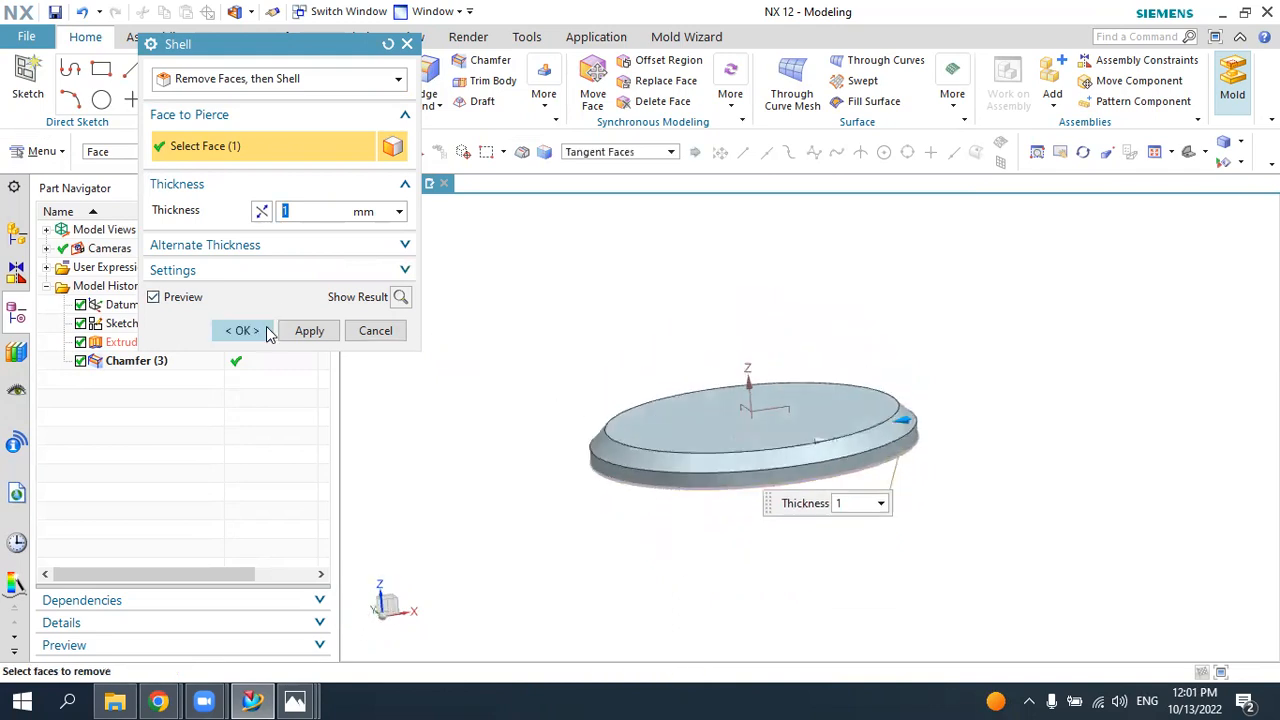
left_click(265, 335)
mouse_move(777, 437)
middle_mouse_down()
mouse_move(789, 371)
mouse_move(771, 449)
mouse_move(760, 430)
middle_mouse_up()
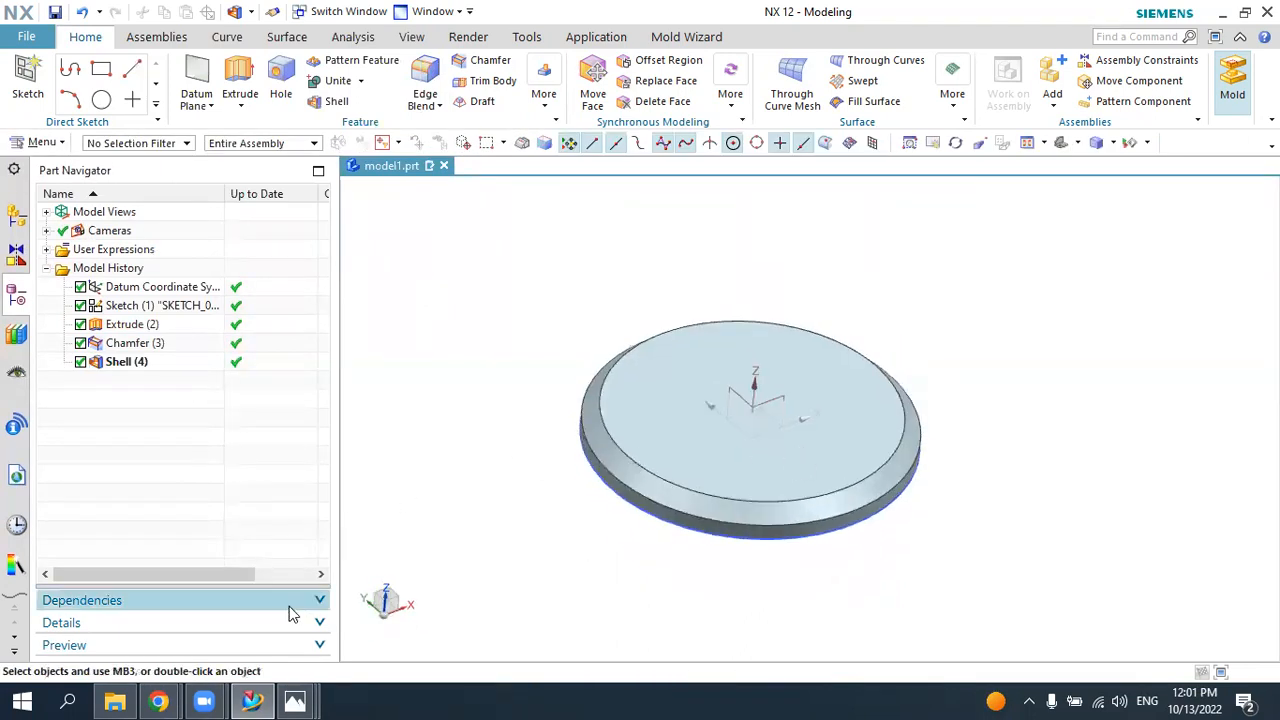
- Check the reference image Md1.png in Photos, switch back to NX, and start a sketch on the disc's flat top face
left_click(245, 692)
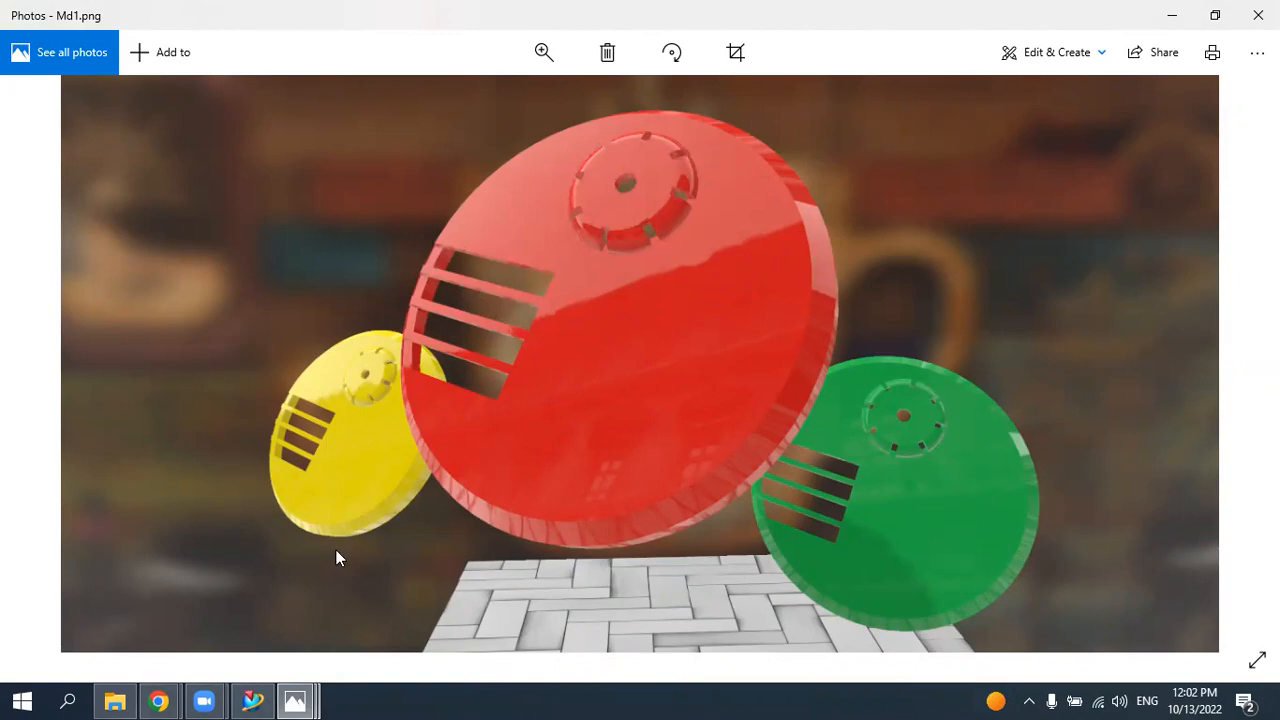
left_click(253, 701)
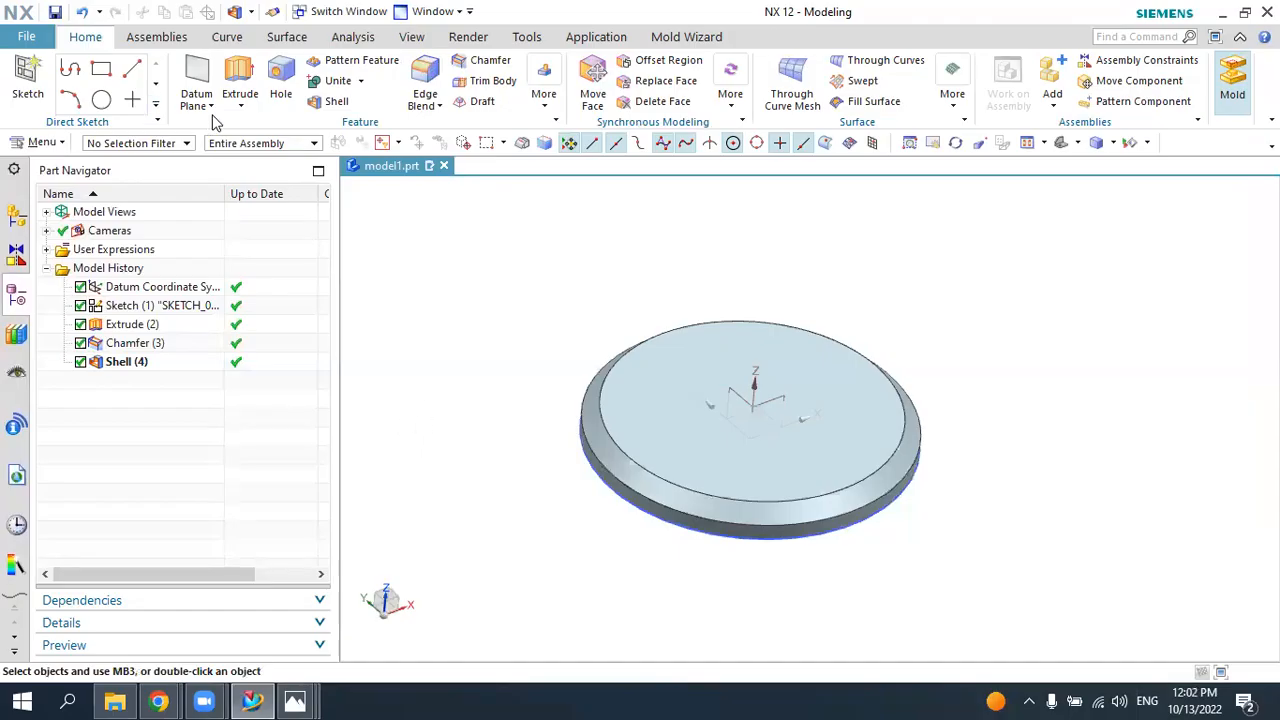
left_click(28, 70)
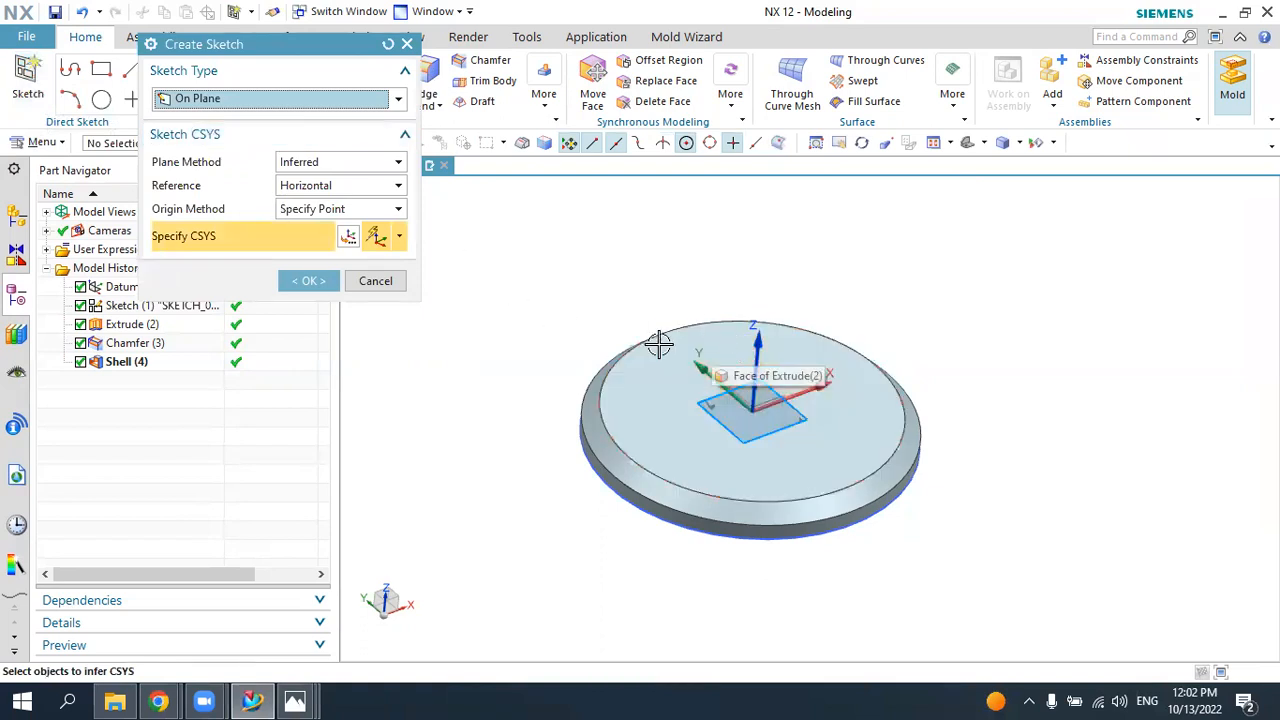
left_click(668, 352)
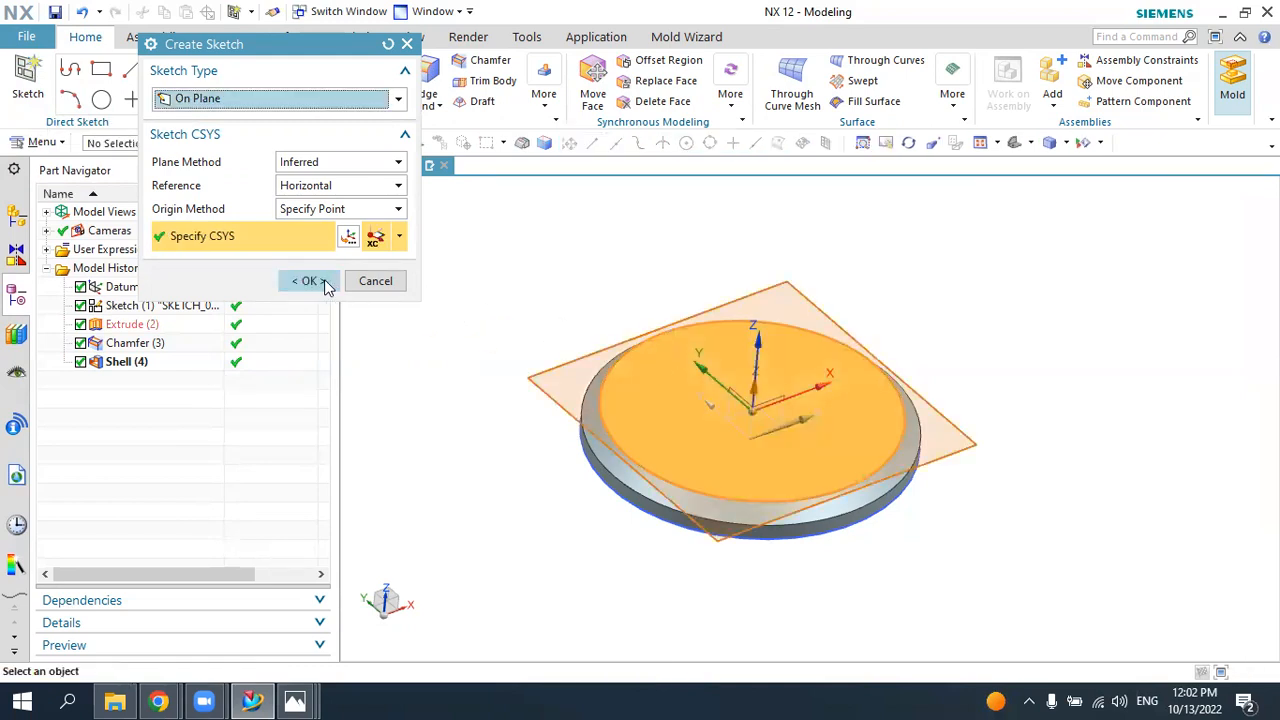
left_click(309, 281)
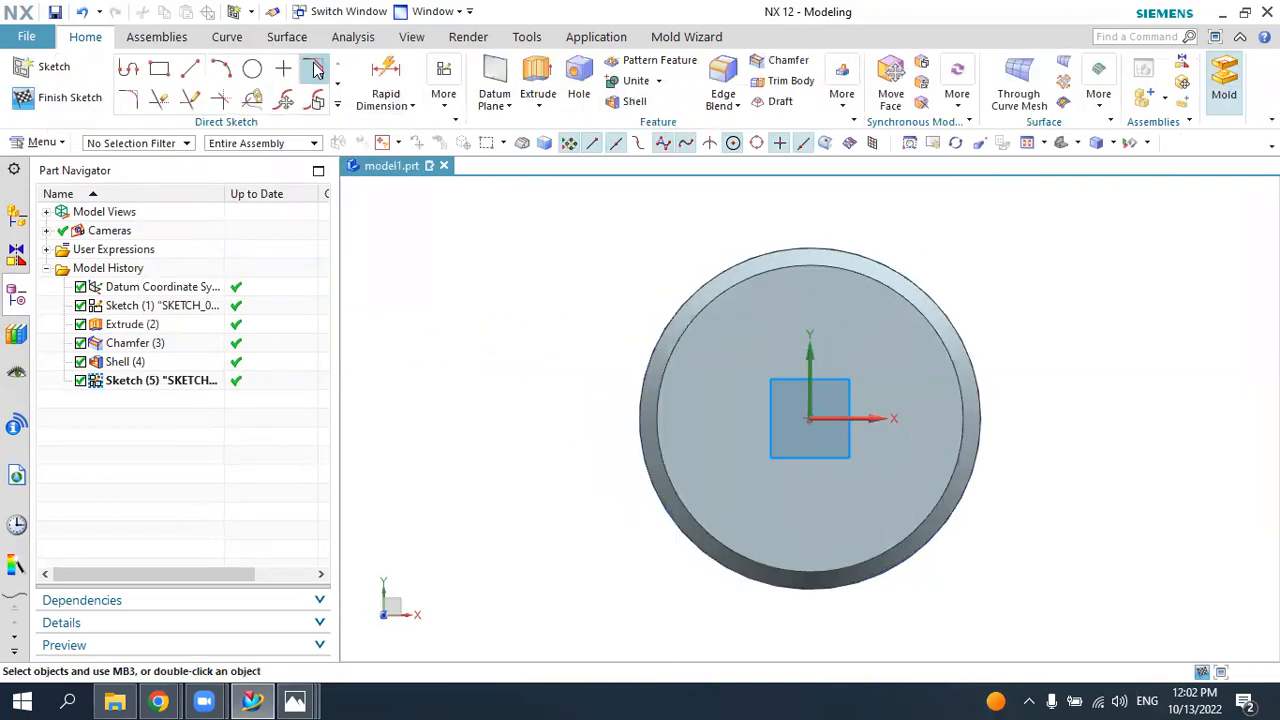
- Sketch a circle about 25.4 mm in diameter on the Y axis, centred about 29 mm above the sketch origin
left_click(252, 68)
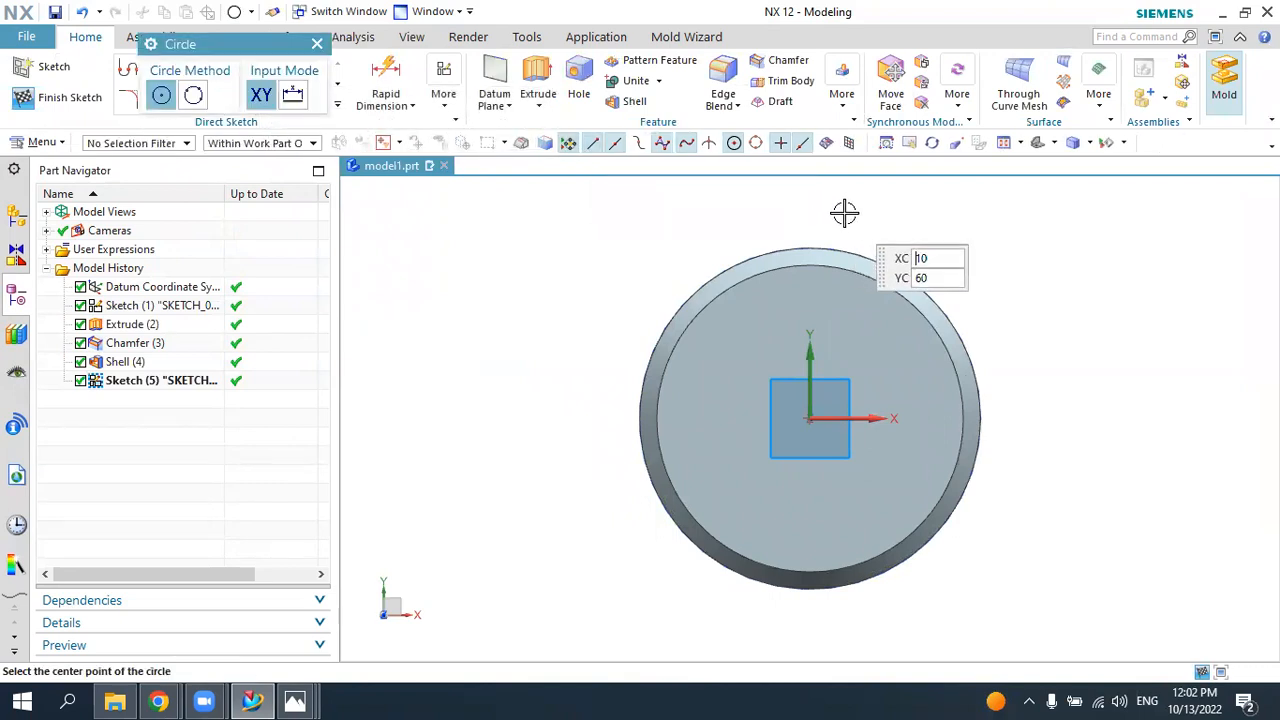
scroll(836, 309, "up", 1)
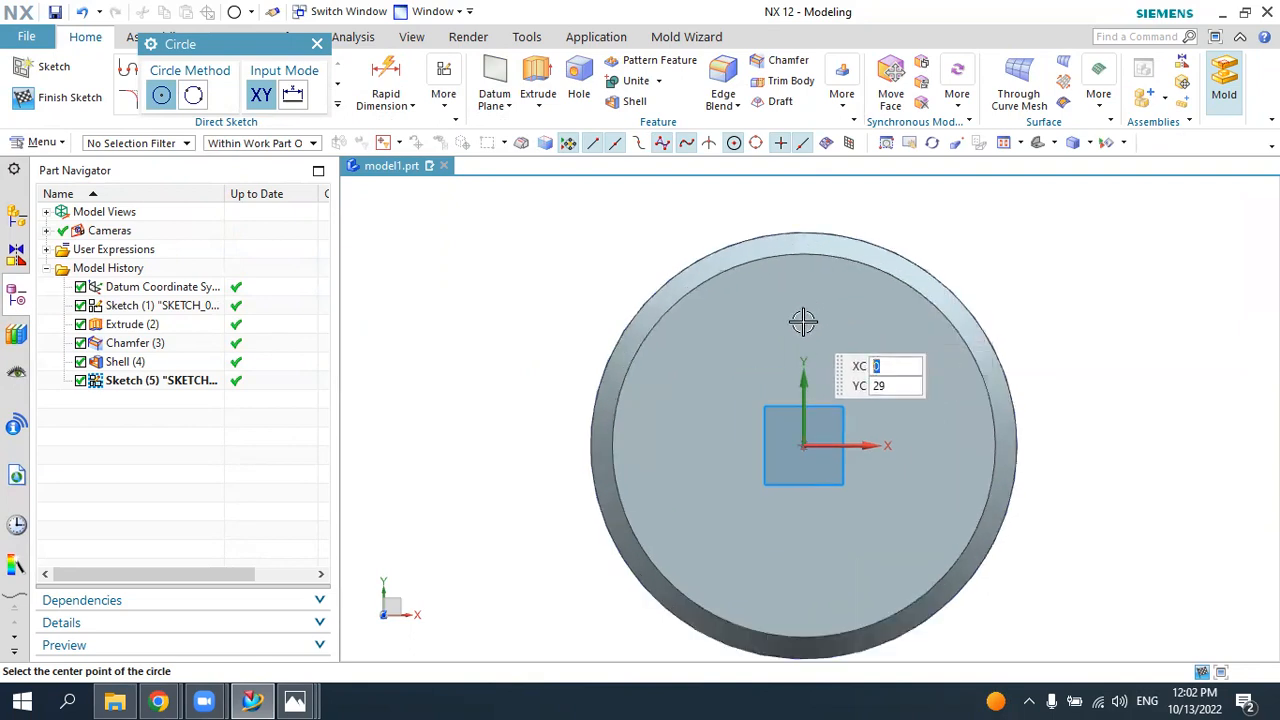
left_click(803, 321)
left_click(855, 312)
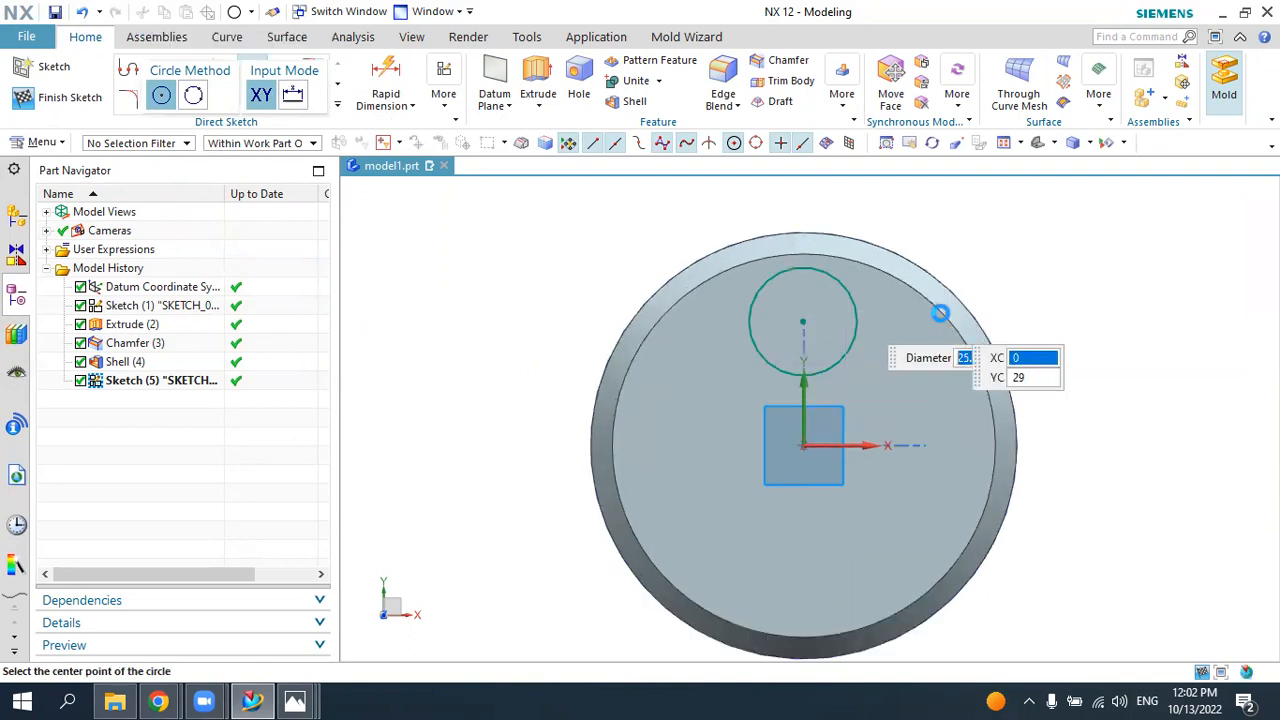
left_click(317, 44)
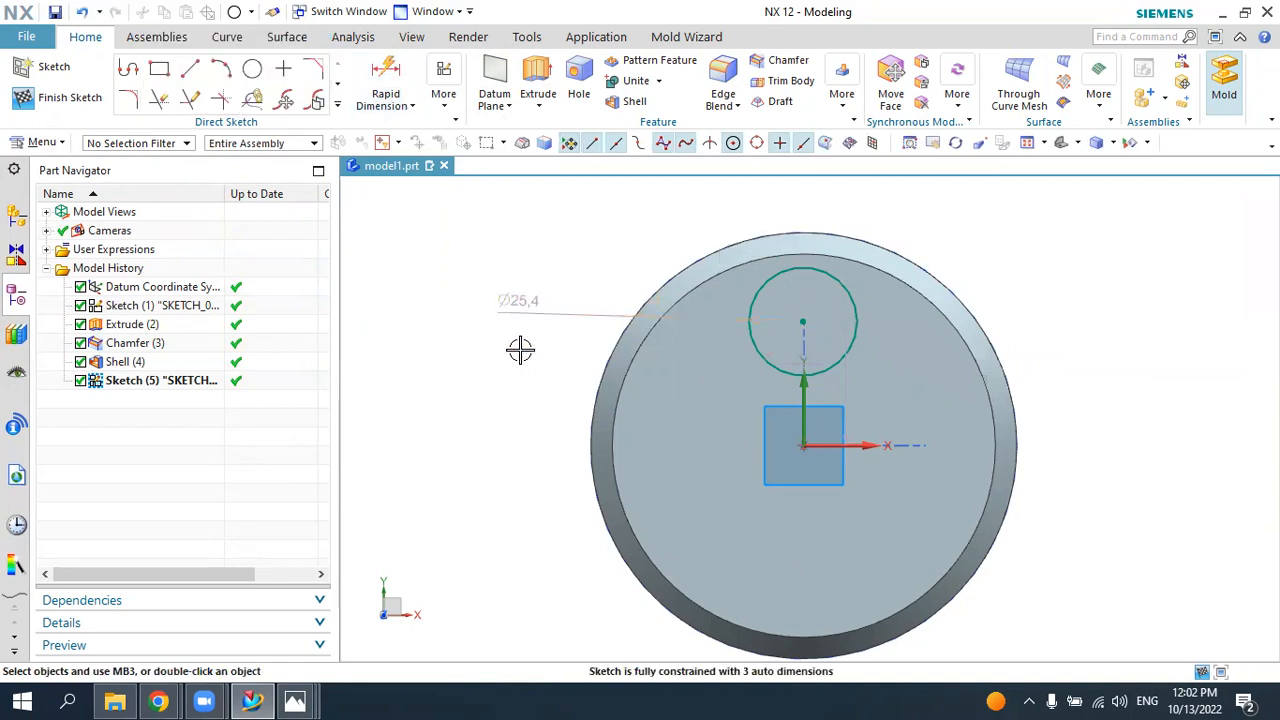
- Set the circle's diameter to 30 mm and move its centre down along the Y axis so it fits inside the top face
double_click(523, 300)
type("3")
key("Return")
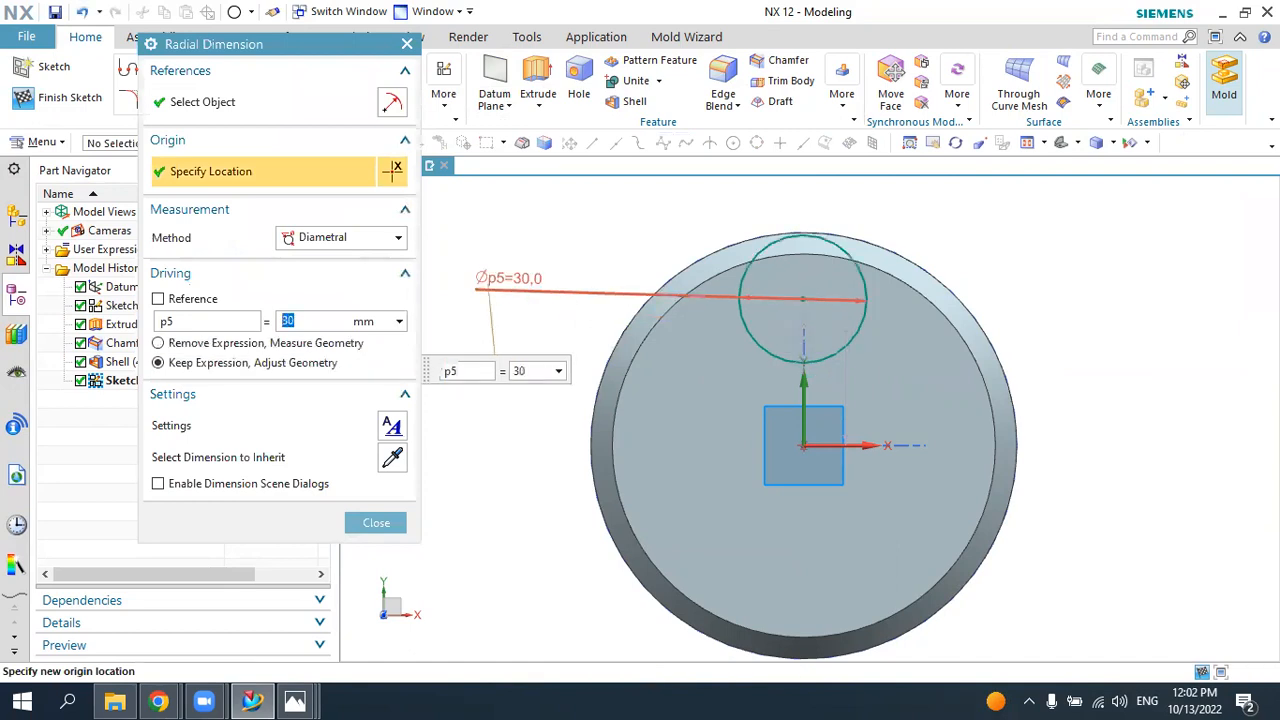
key("Return")
mouse_move(806, 299)
left_mouse_down()
mouse_move(723, 377)
mouse_move(803, 329)
mouse_move(785, 315)
mouse_move(803, 331)
left_mouse_up()
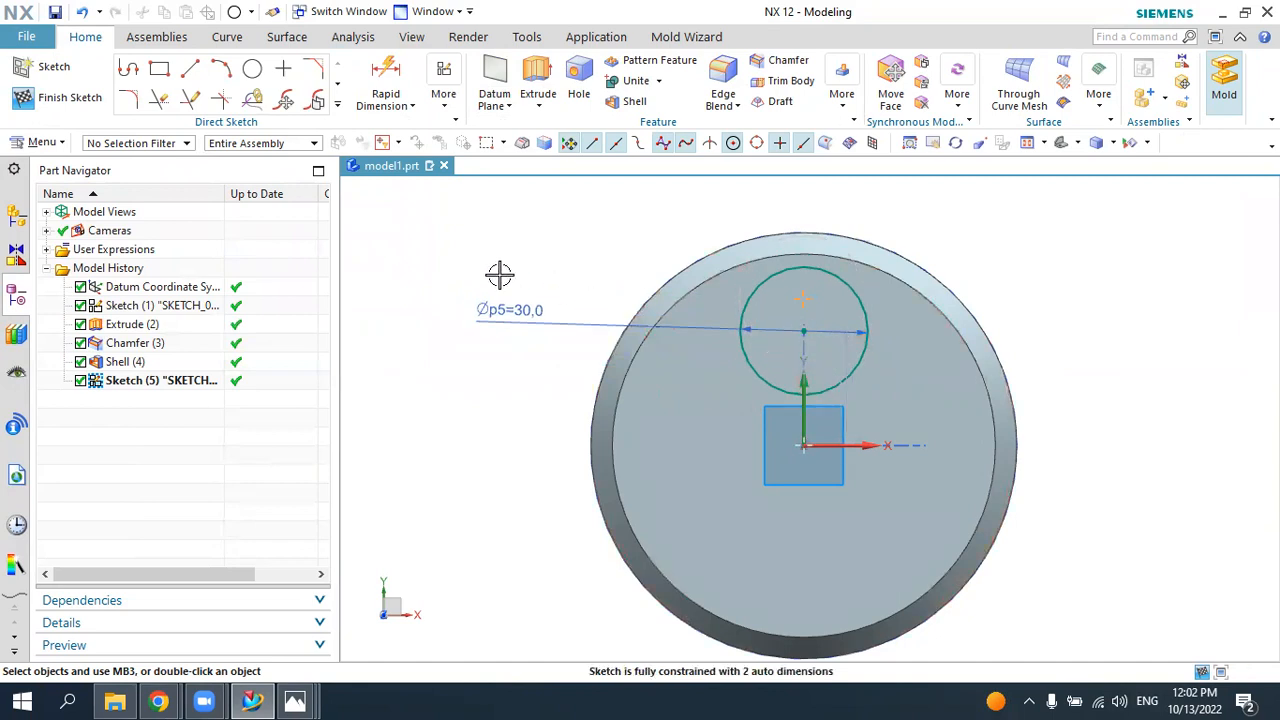
- Dimension the vertical distance from the sketch origin to the circle's centre and set it to 25 mm
left_click(386, 76)
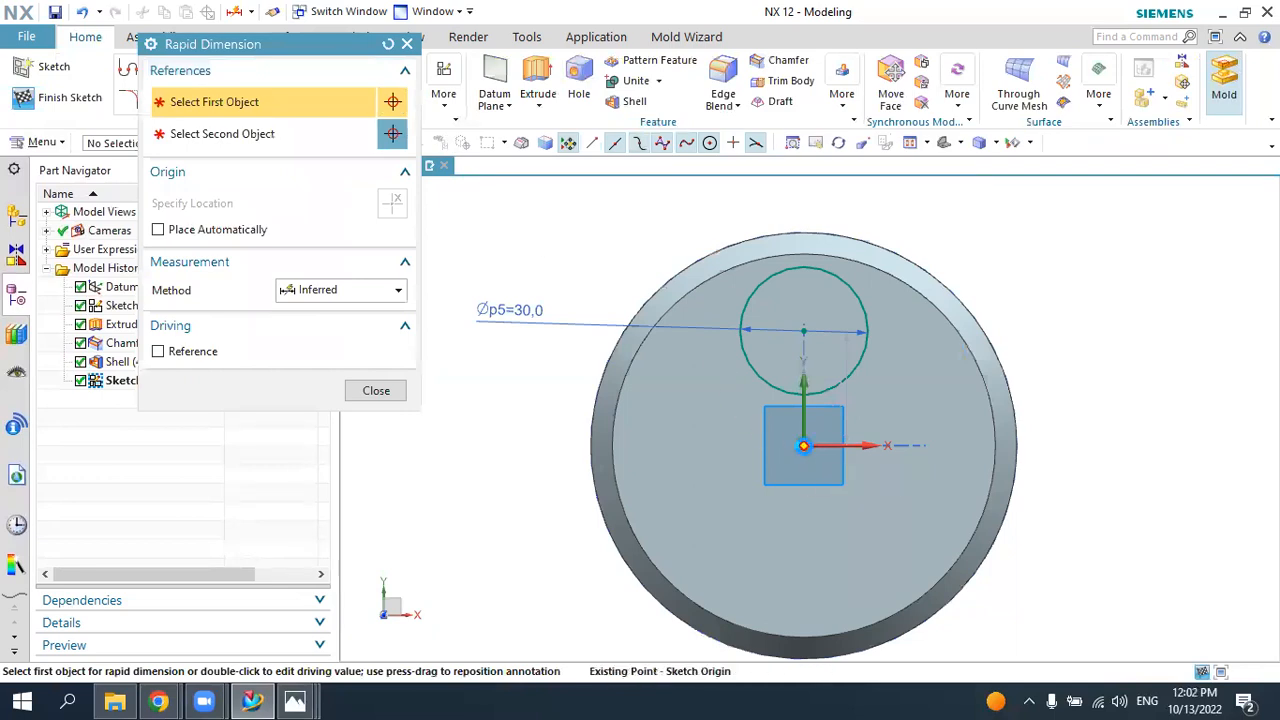
left_click(803, 445)
left_click(807, 330)
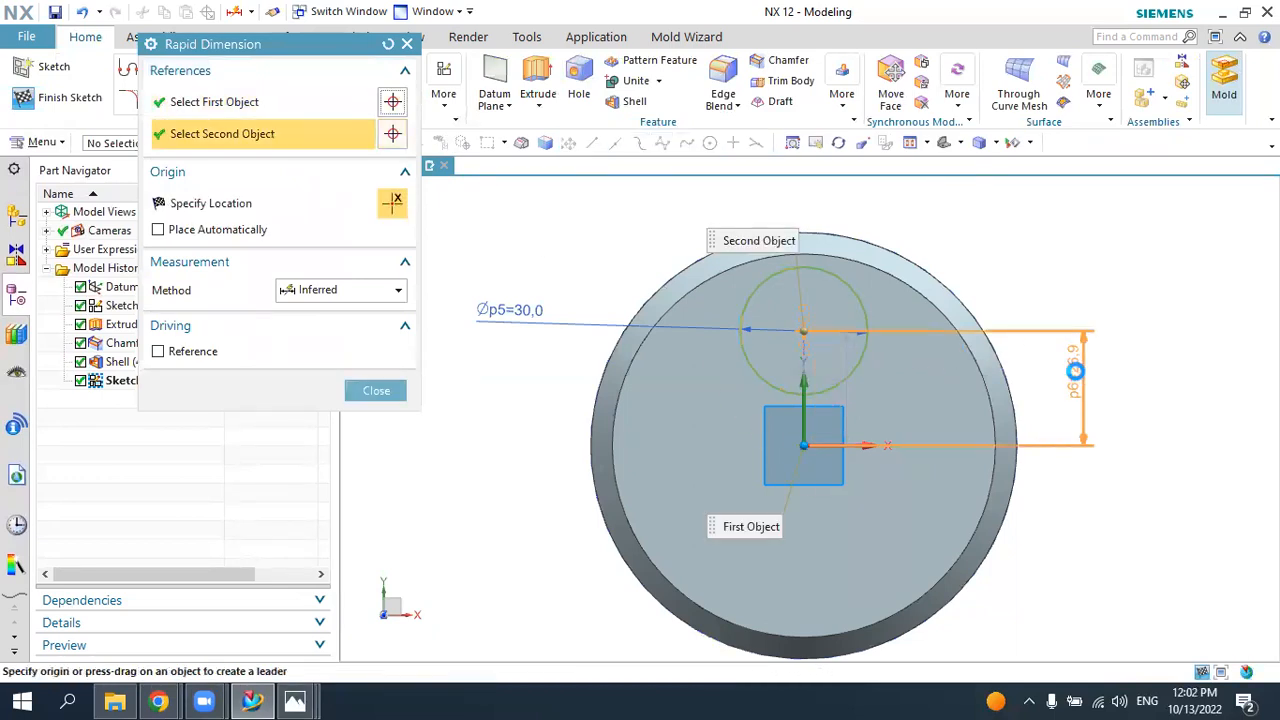
left_click(1075, 401)
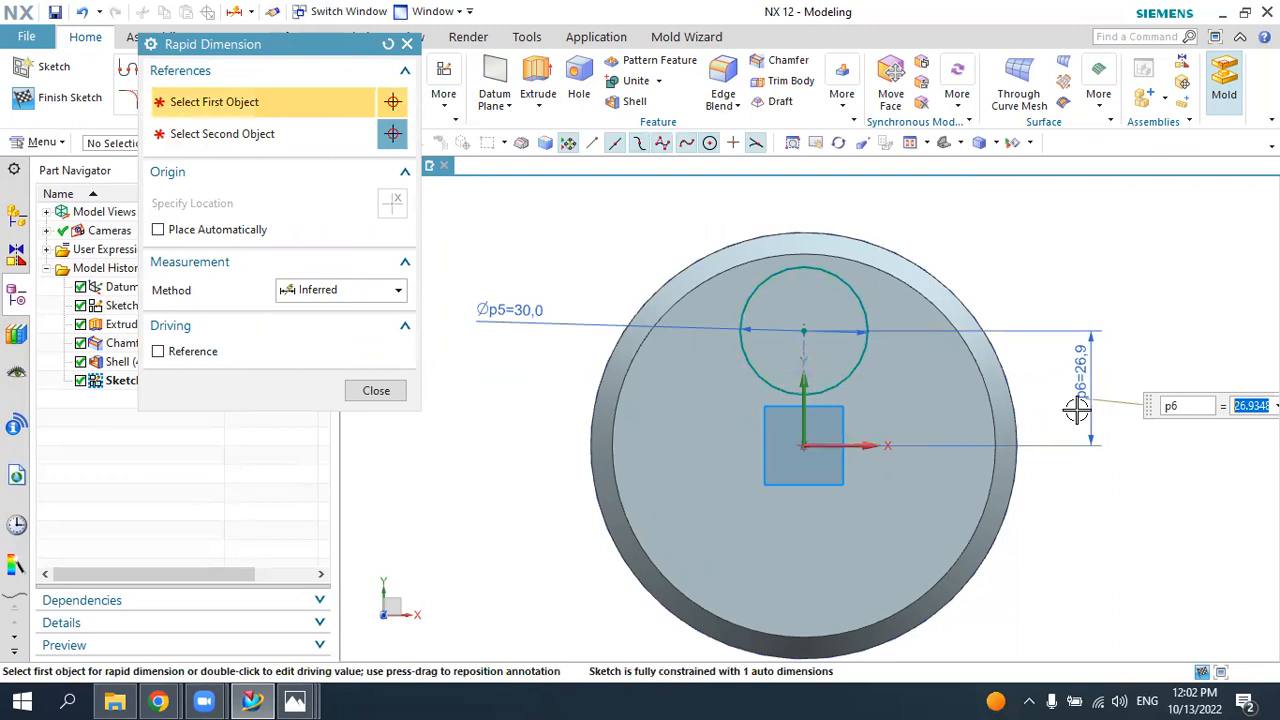
type("25")
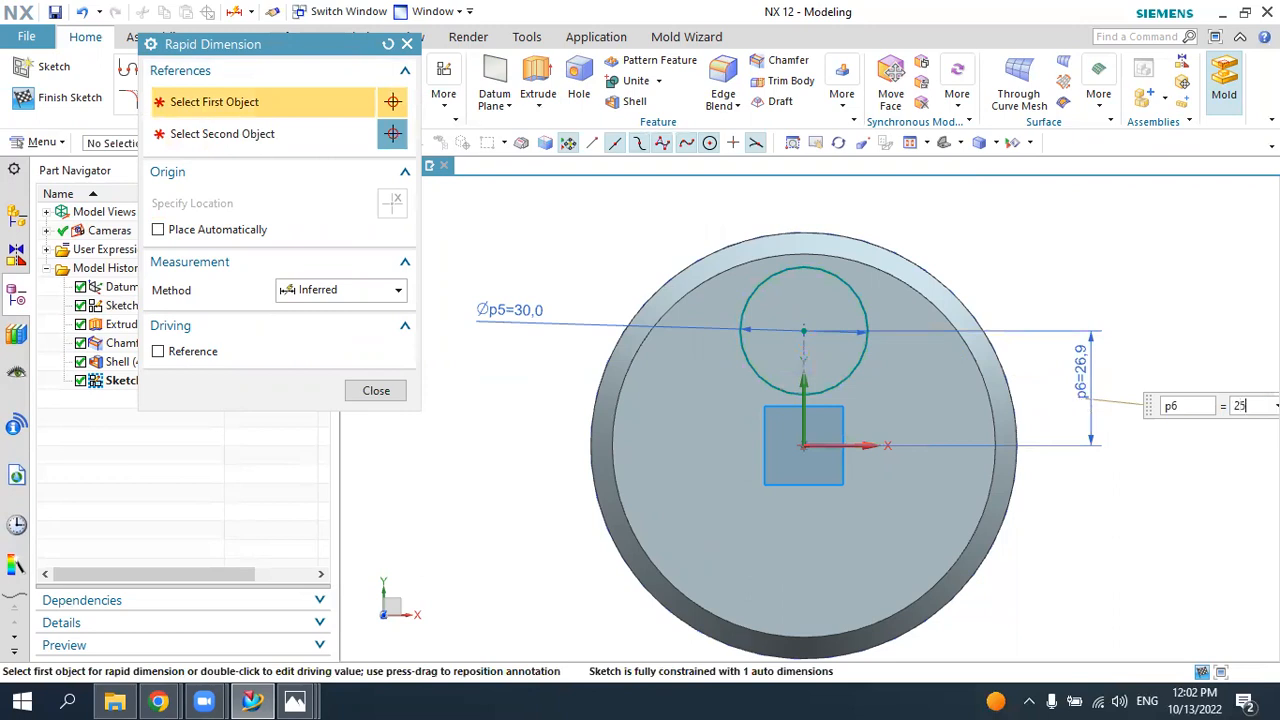
key("Return")
key("Escape")
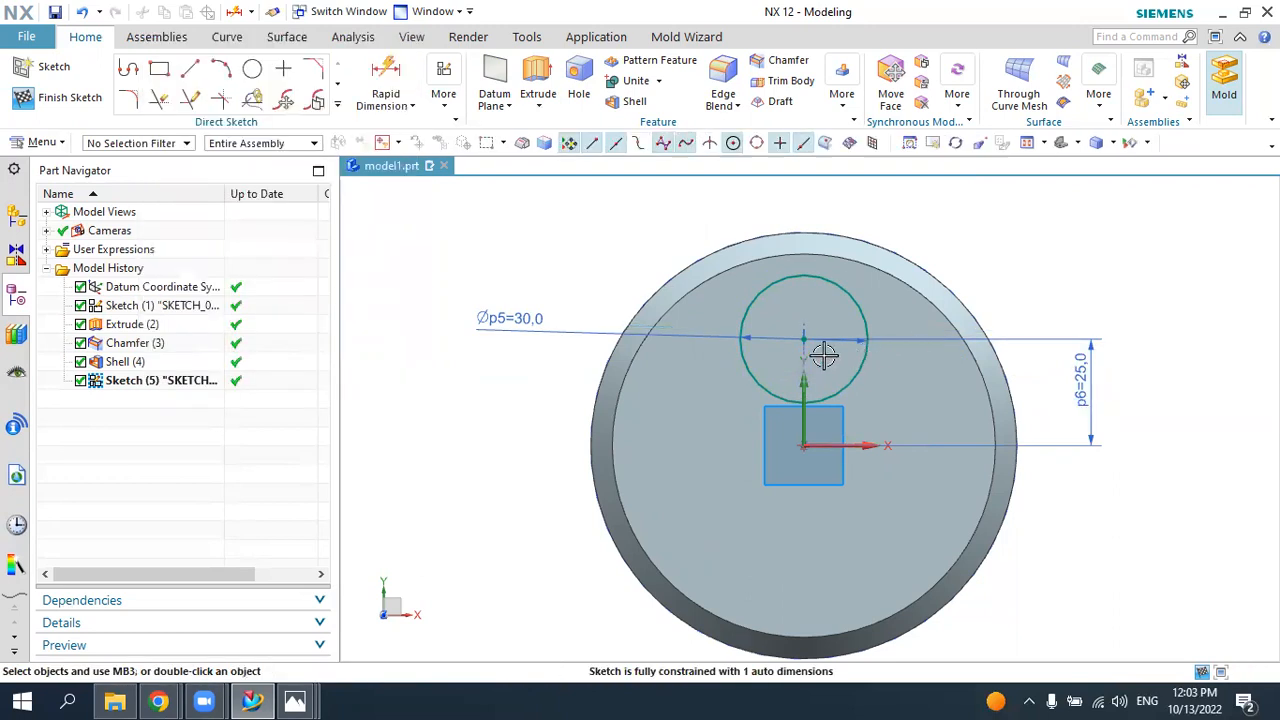
- Move the circle sideways off the Y axis and constrain its centre to the sketch origin with Vertical Alignment
mouse_move(803, 340)
left_mouse_down()
mouse_move(837, 351)
mouse_move(728, 348)
mouse_move(926, 363)
mouse_move(794, 357)
mouse_move(854, 358)
left_mouse_up()
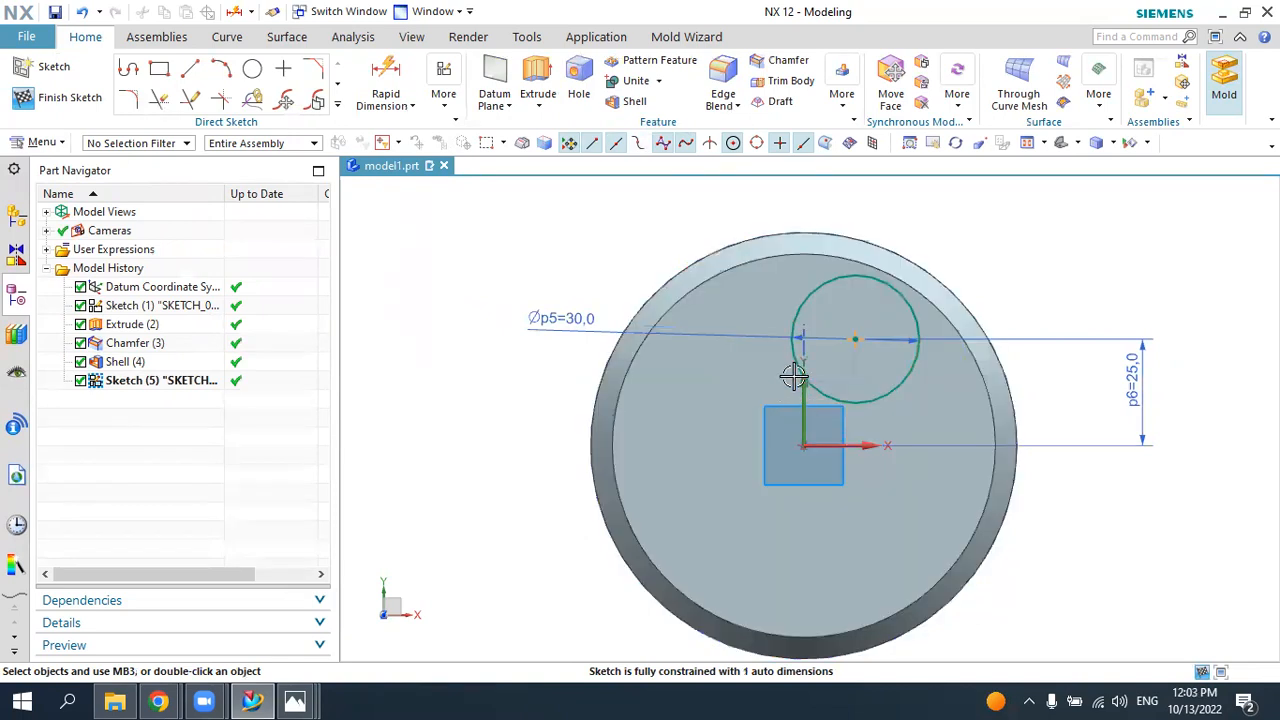
left_click(443, 106)
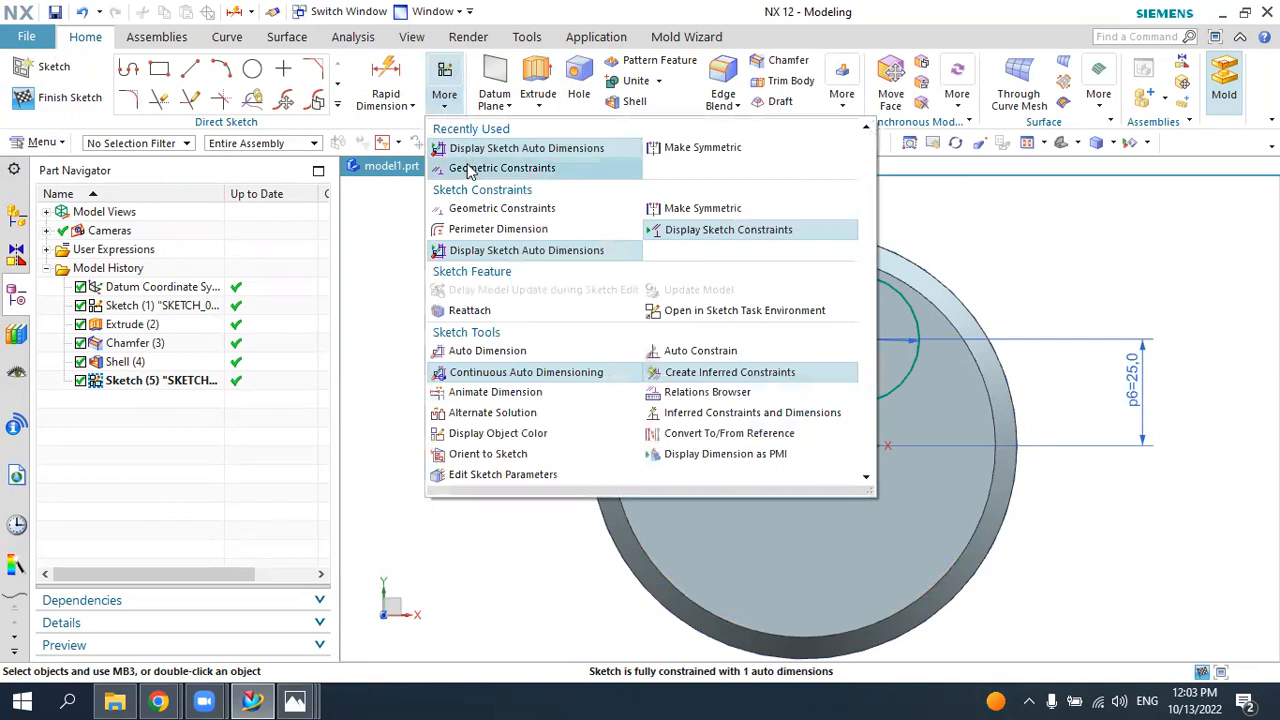
left_click(457, 168)
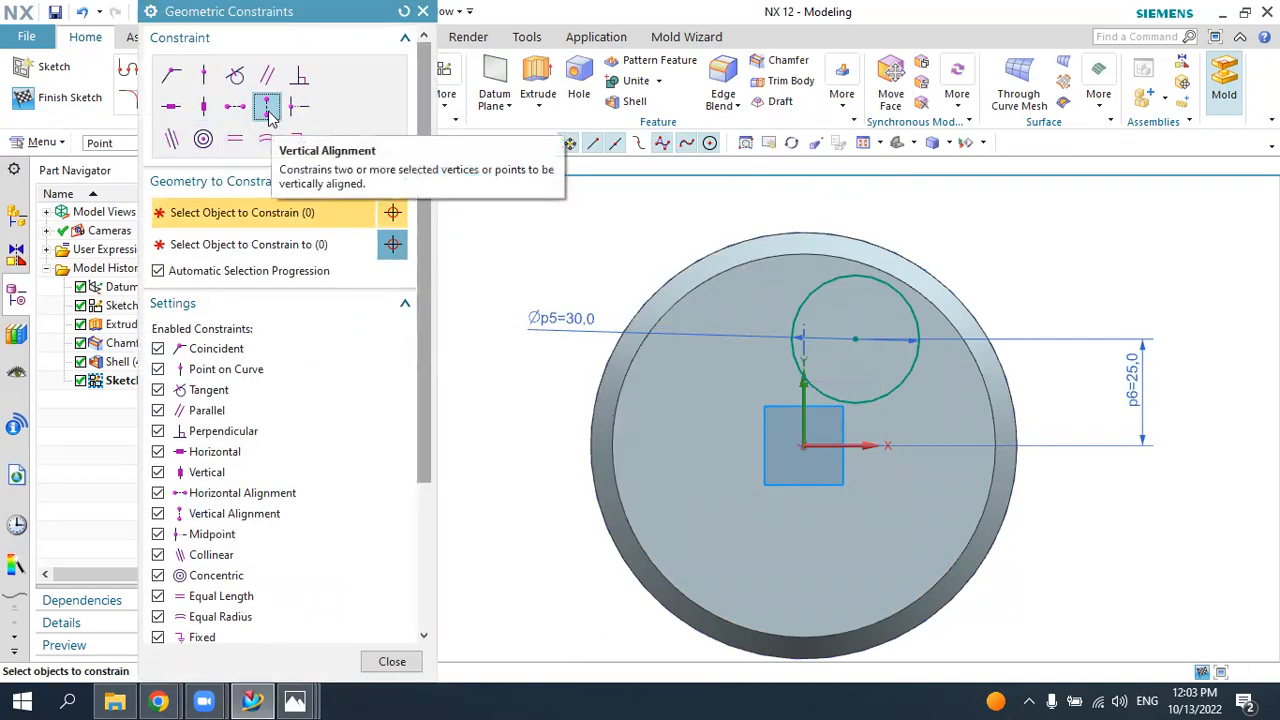
left_click(856, 341)
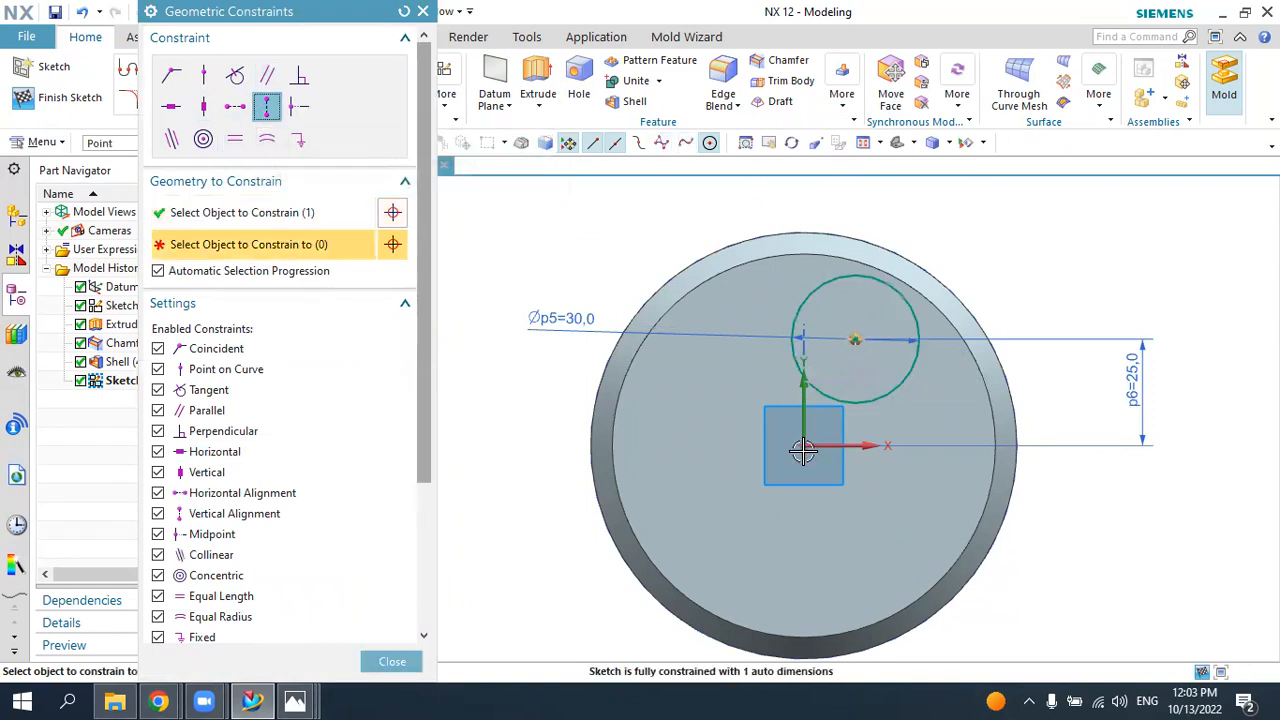
left_click(803, 451)
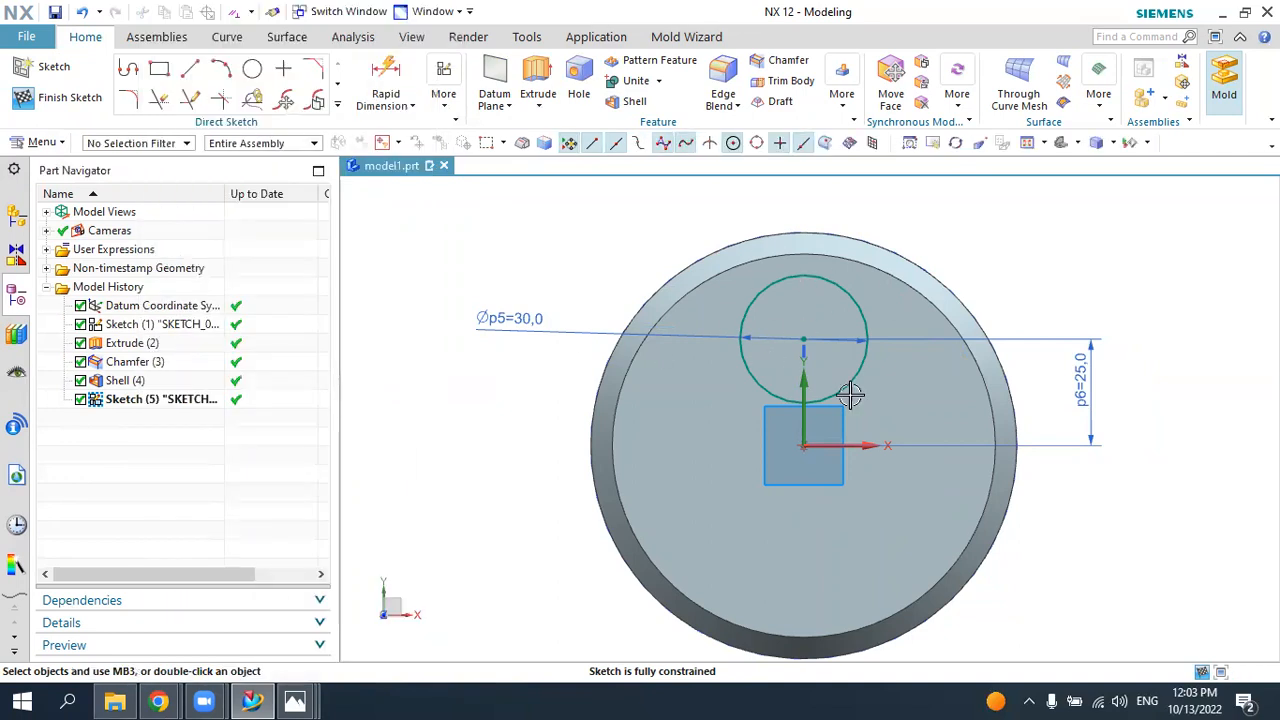
- Extrude the 30 mm circle 6 mm upward from the top face and unite it with the disc body
middle_click_drag(498, 527, 693, 358)
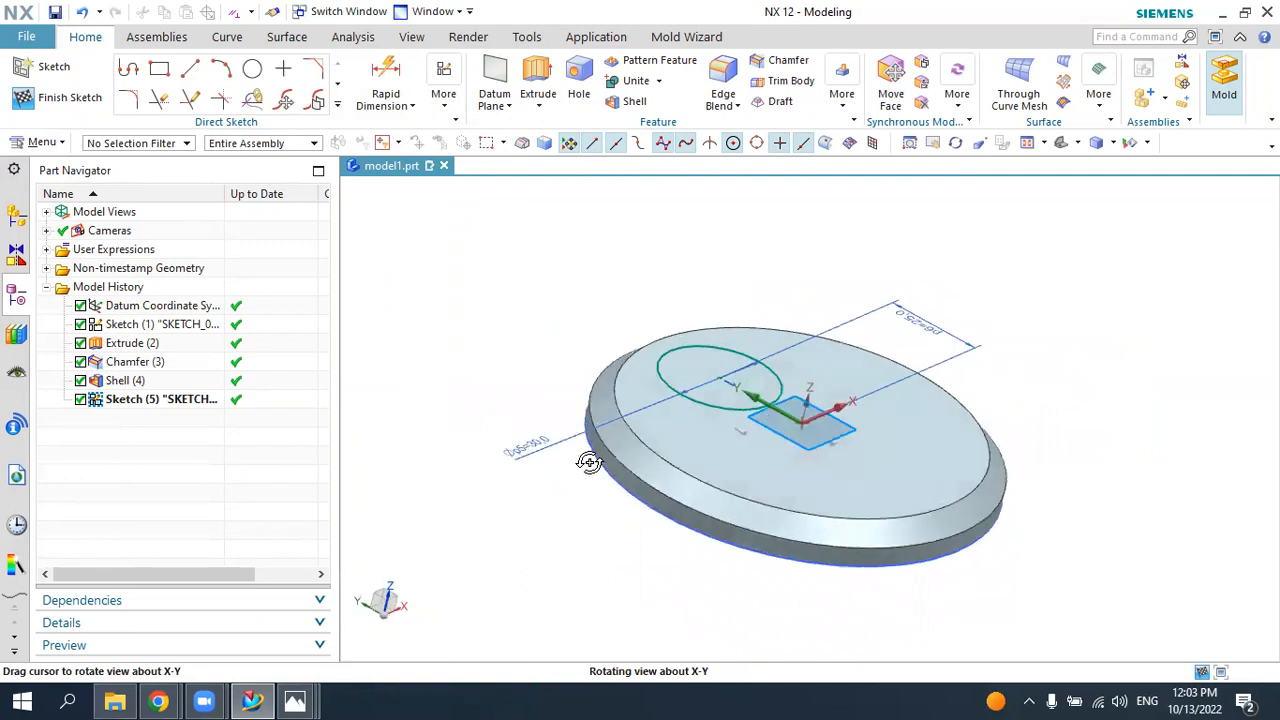
mouse_move(1077, 513)
middle_mouse_down()
mouse_move(1043, 486)
mouse_move(1033, 502)
middle_mouse_up()
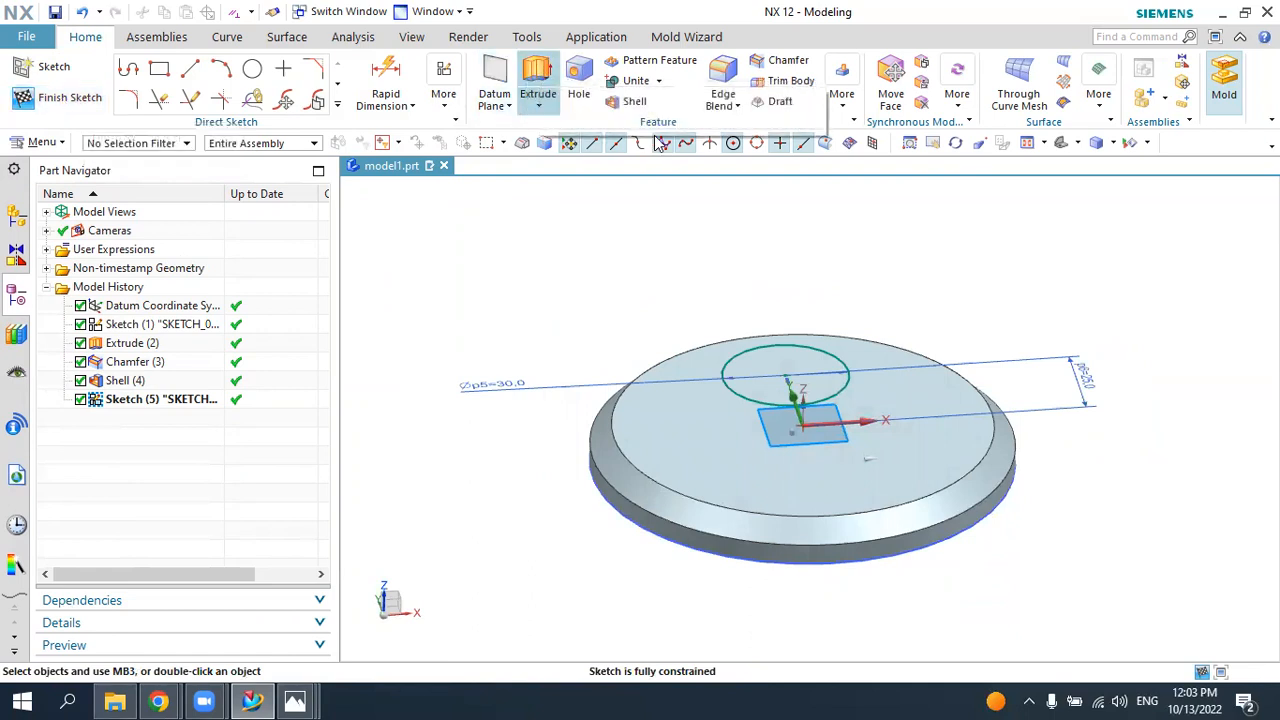
left_click(537, 71)
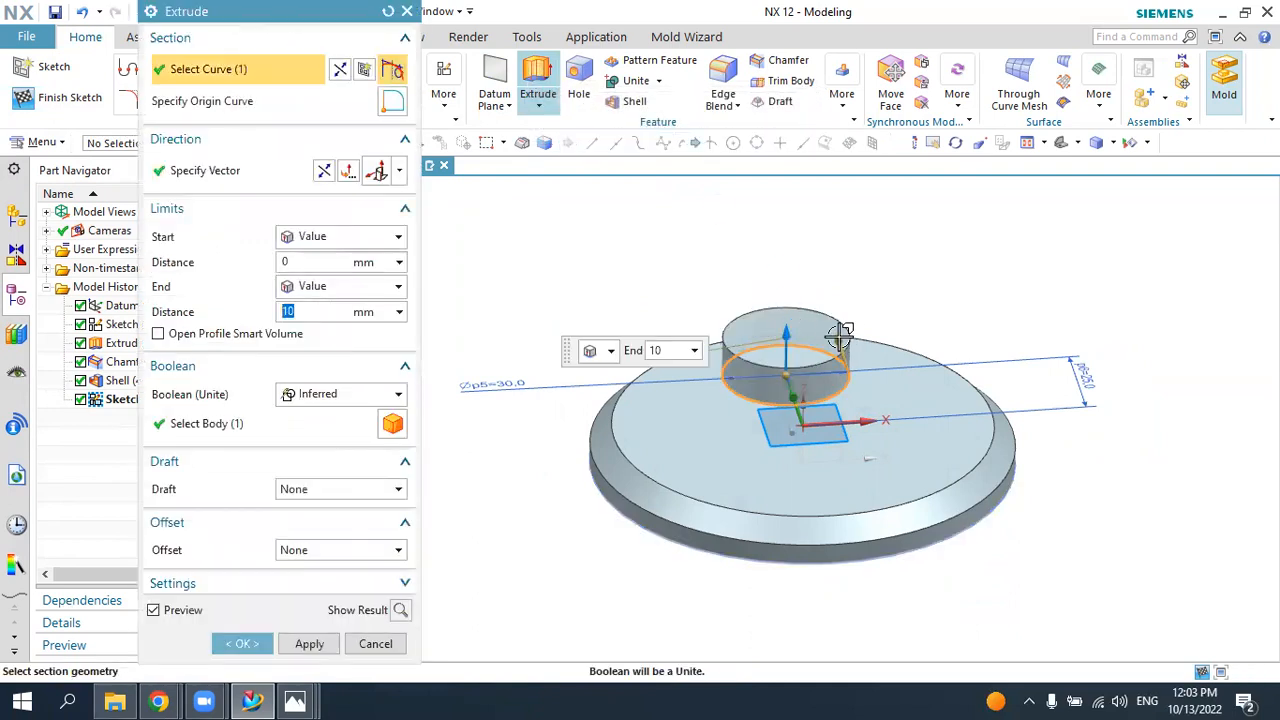
middle_click_drag(908, 369, 765, 316)
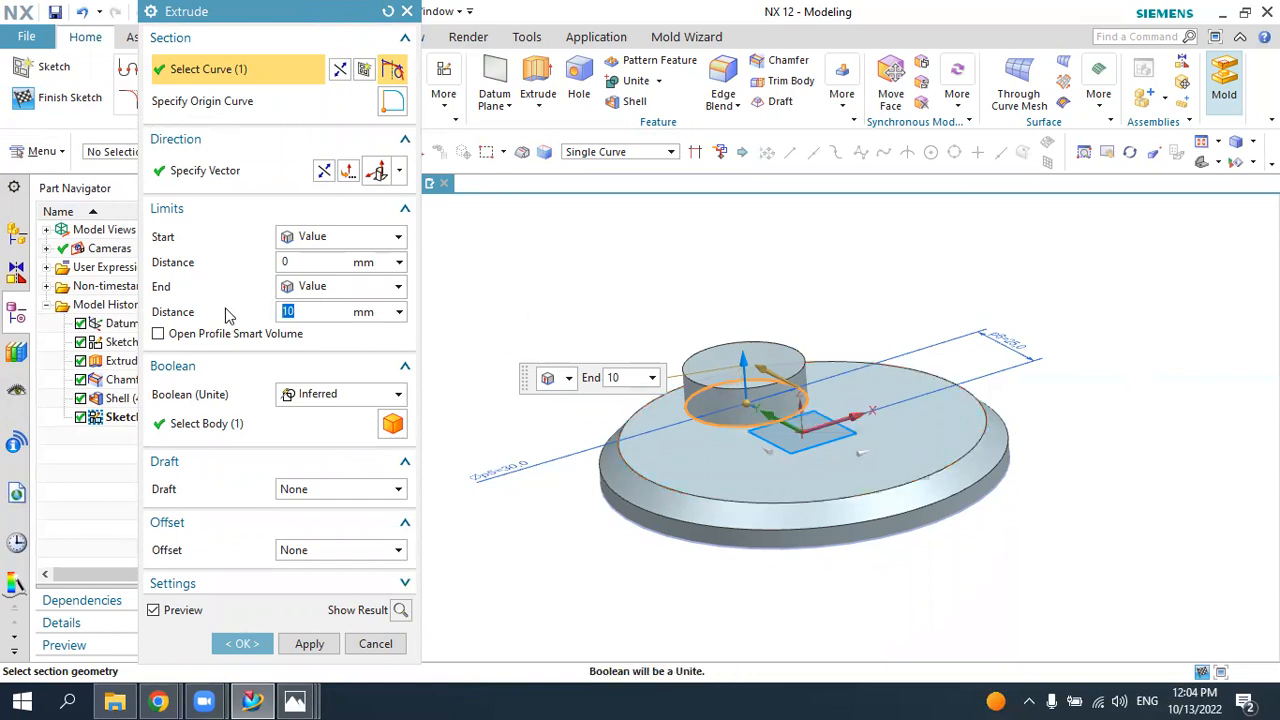
type("6")
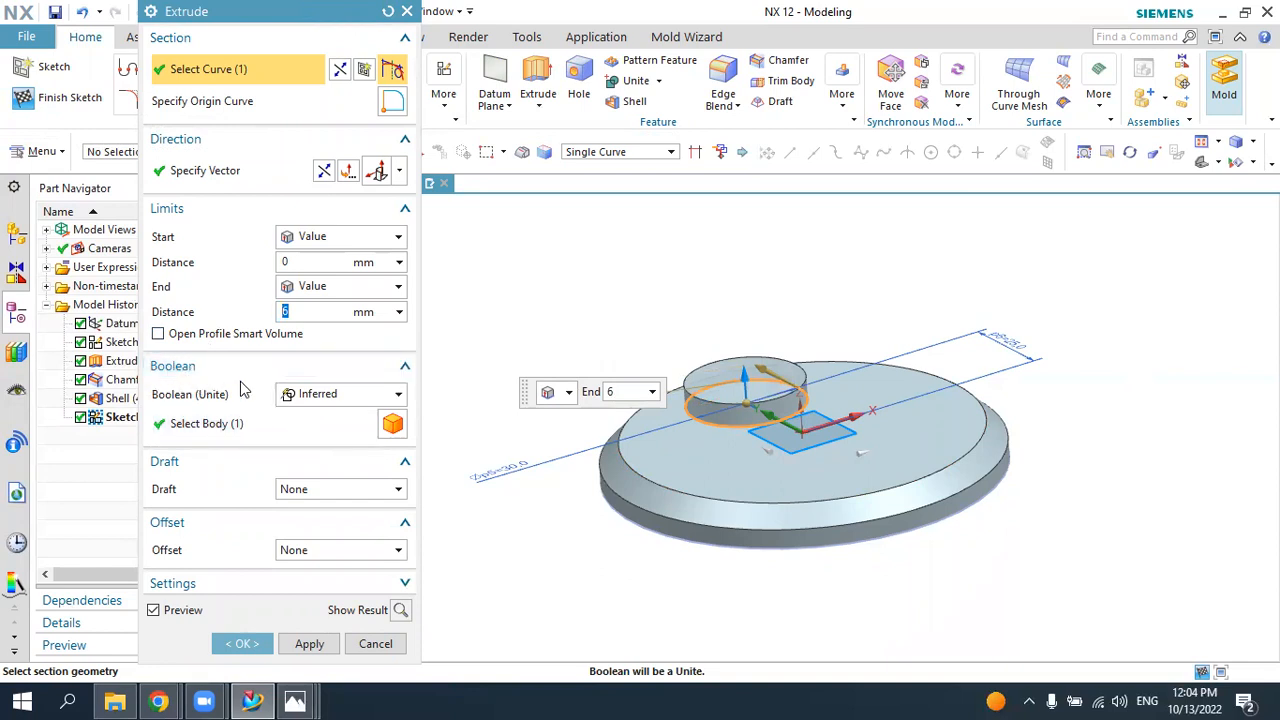
left_click(316, 397)
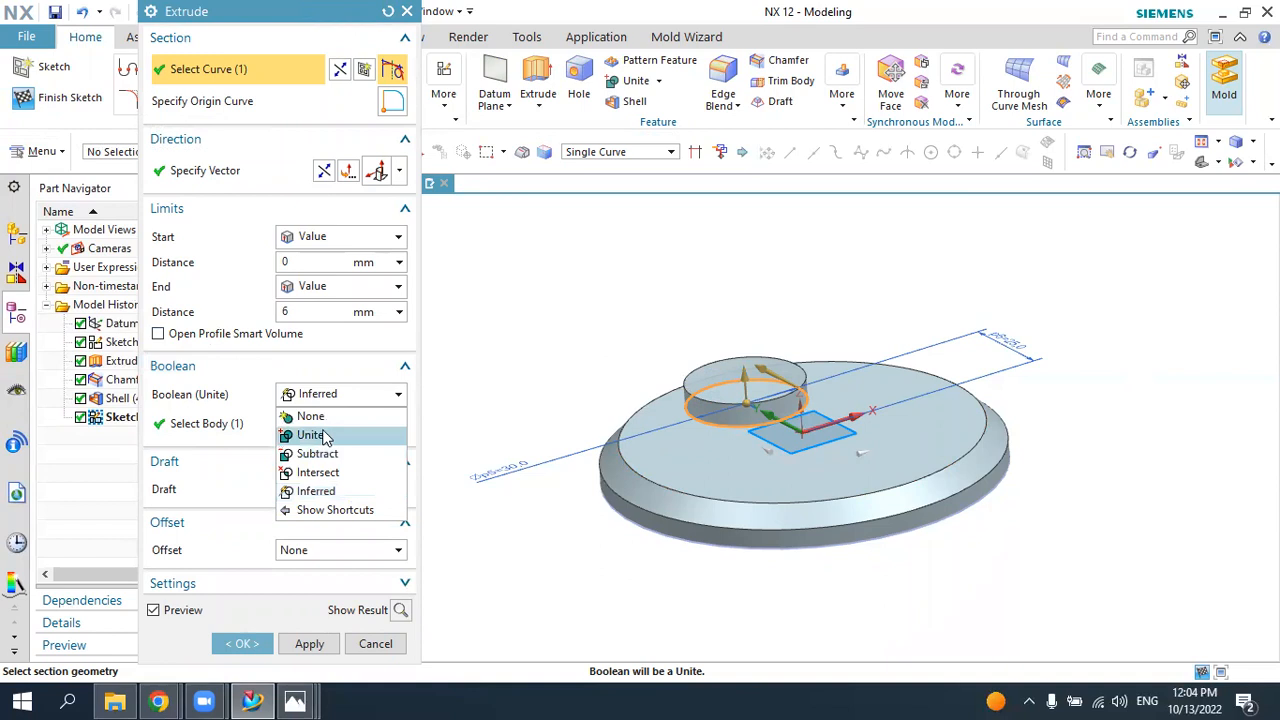
left_click(318, 435)
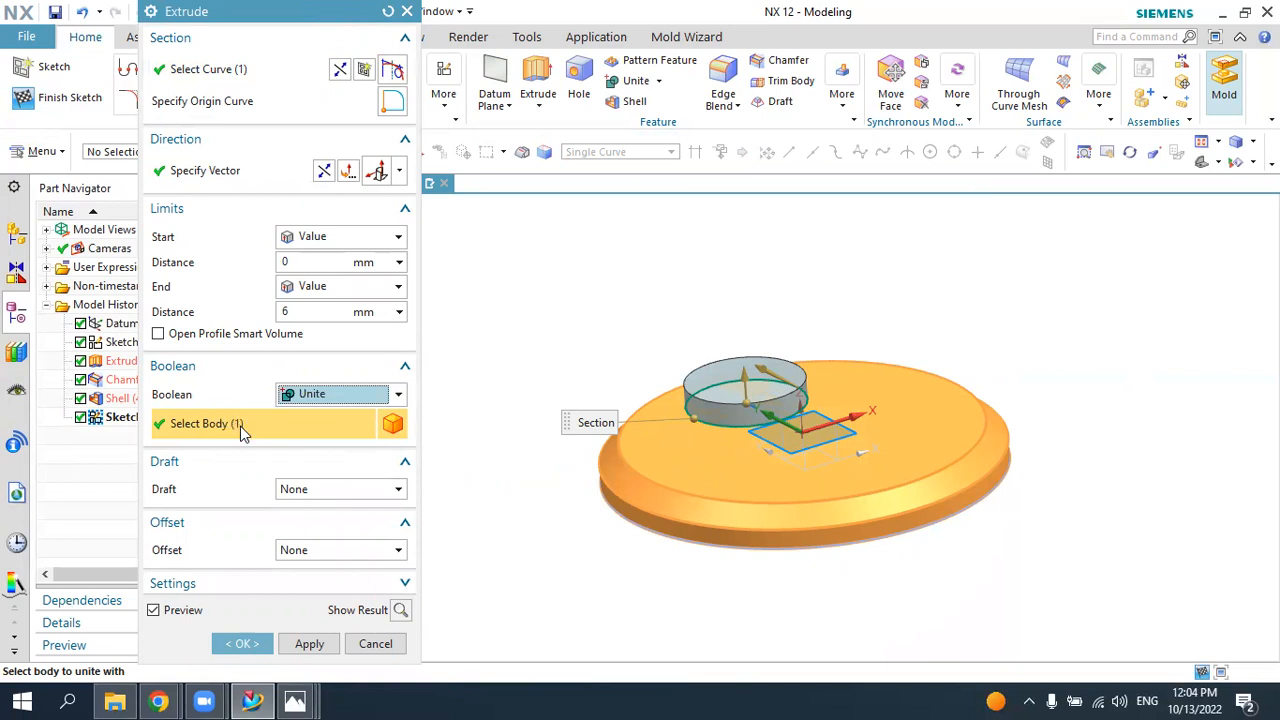
left_click(247, 643)
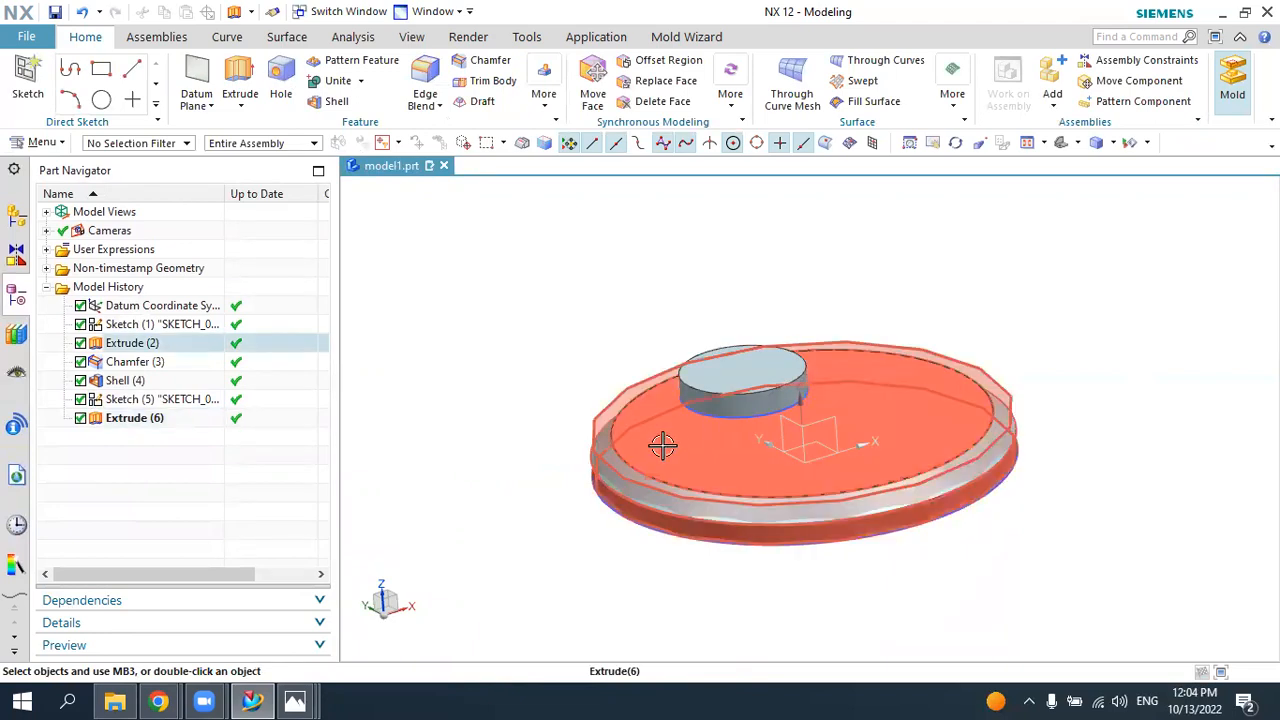
- Compare the round boss on the disc with Md1.png in Photos, and switch back to NX
middle_click_drag(1063, 526, 1038, 540)
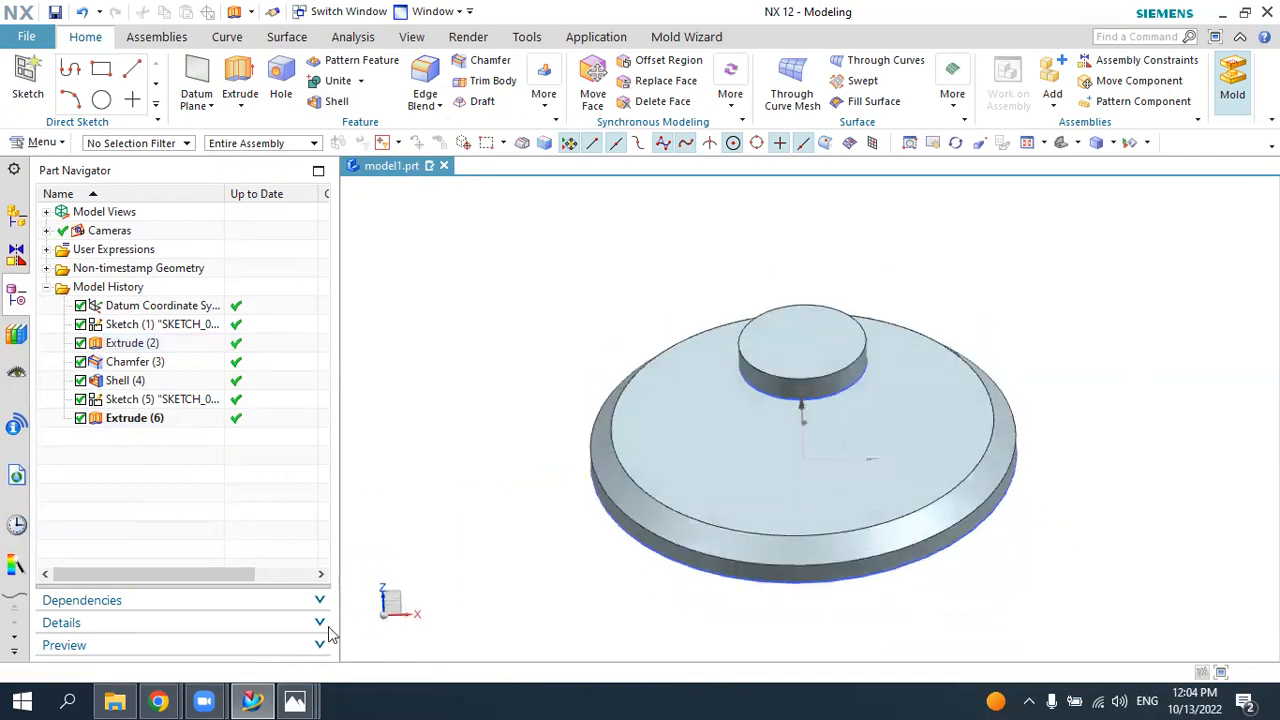
left_click(295, 702)
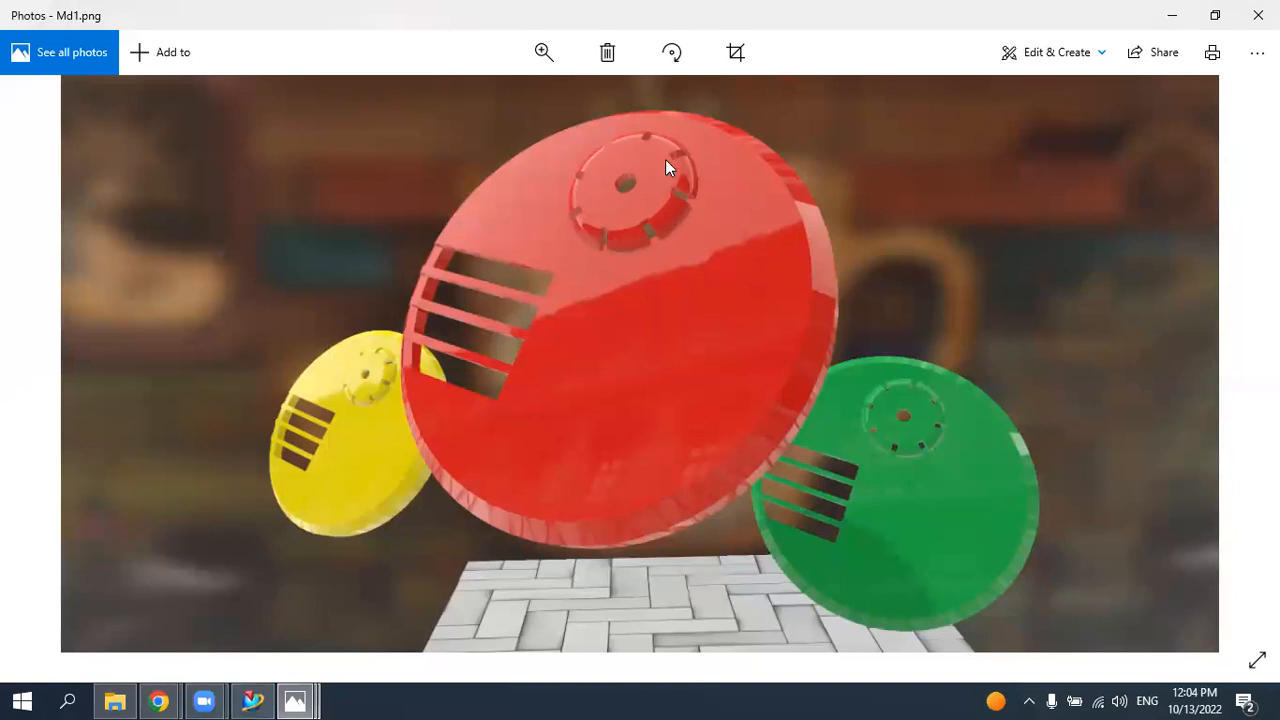
left_click(252, 702)
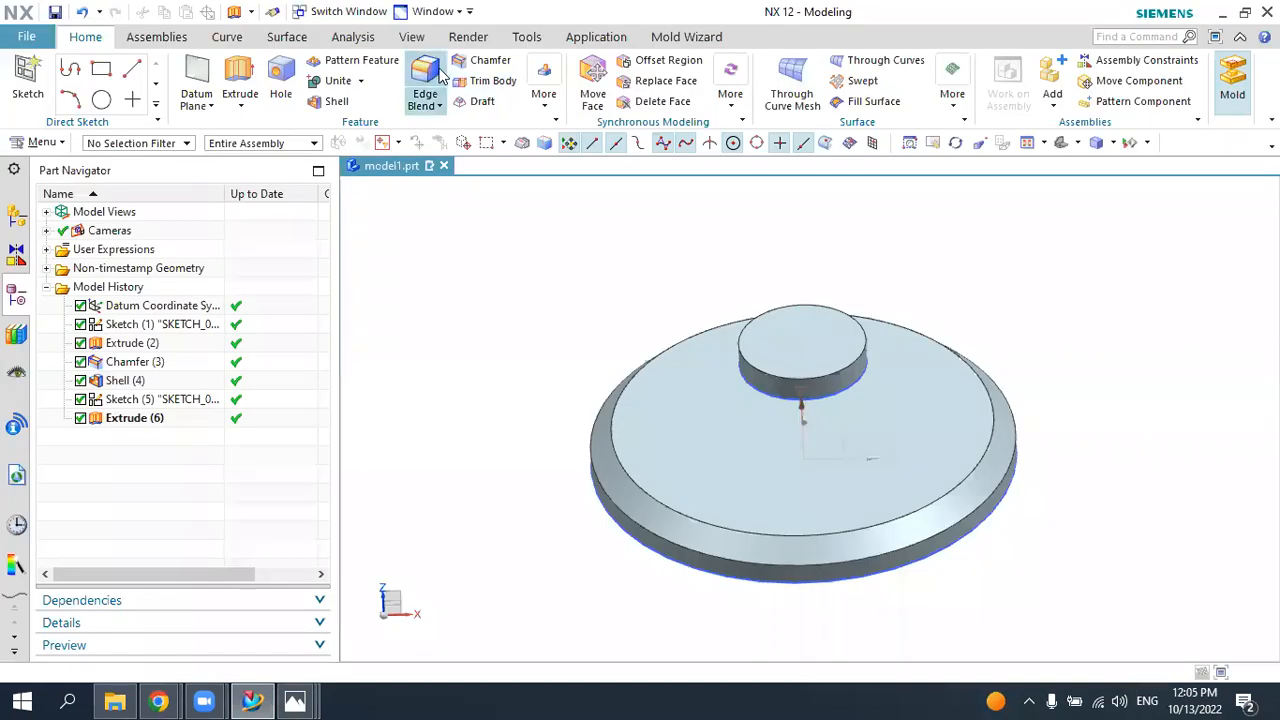
- Apply a circular Edge Blend with a 5 mm radius to the top edge of the round boss
left_click(425, 78)
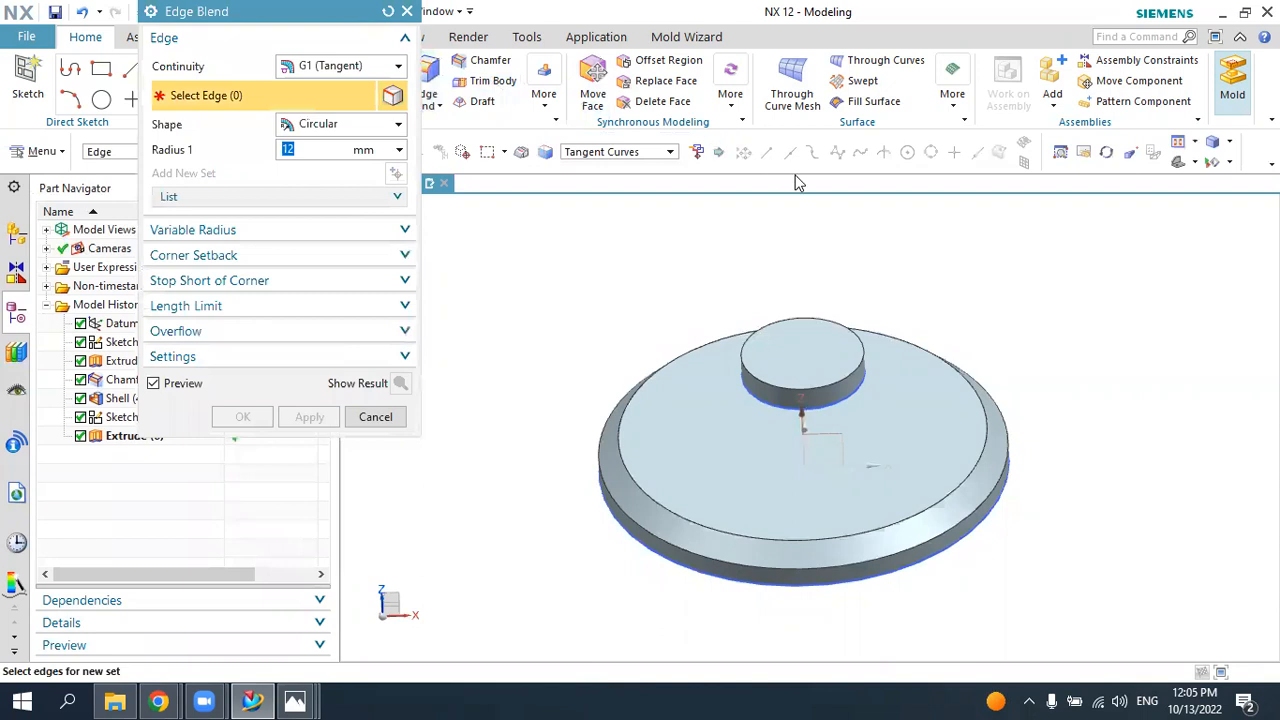
left_click(860, 366)
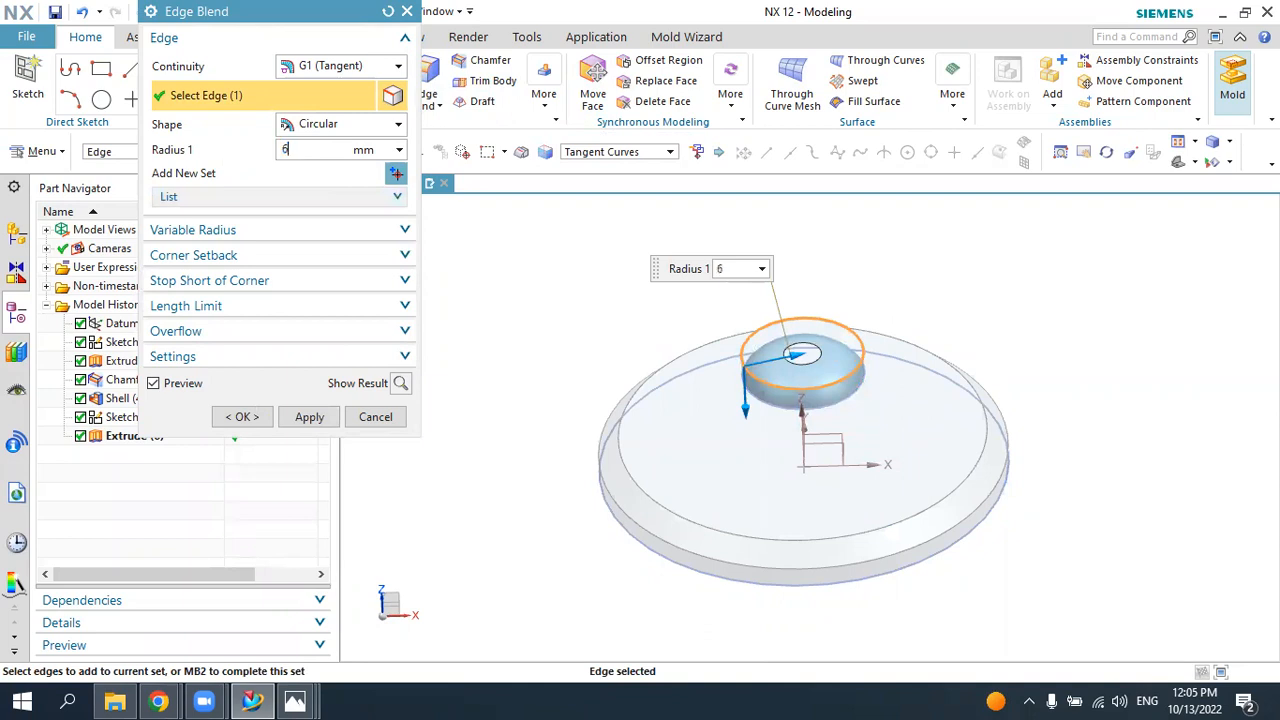
key("Return")
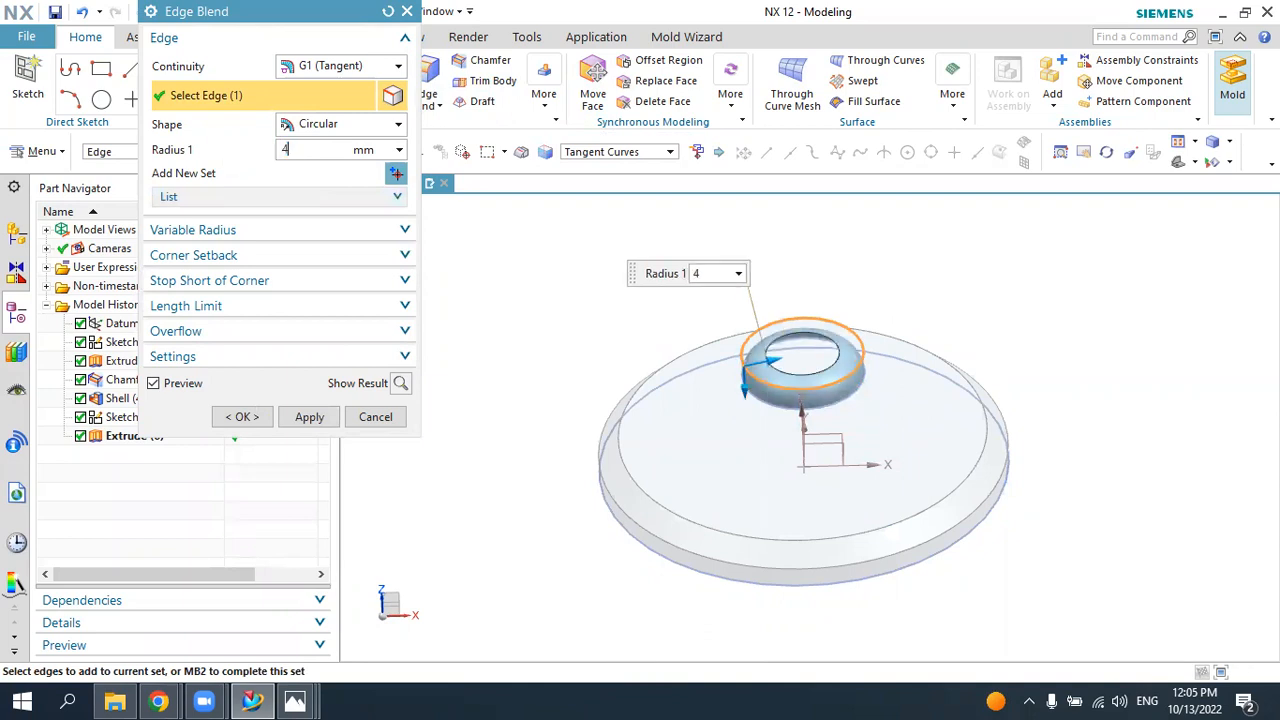
key("Return")
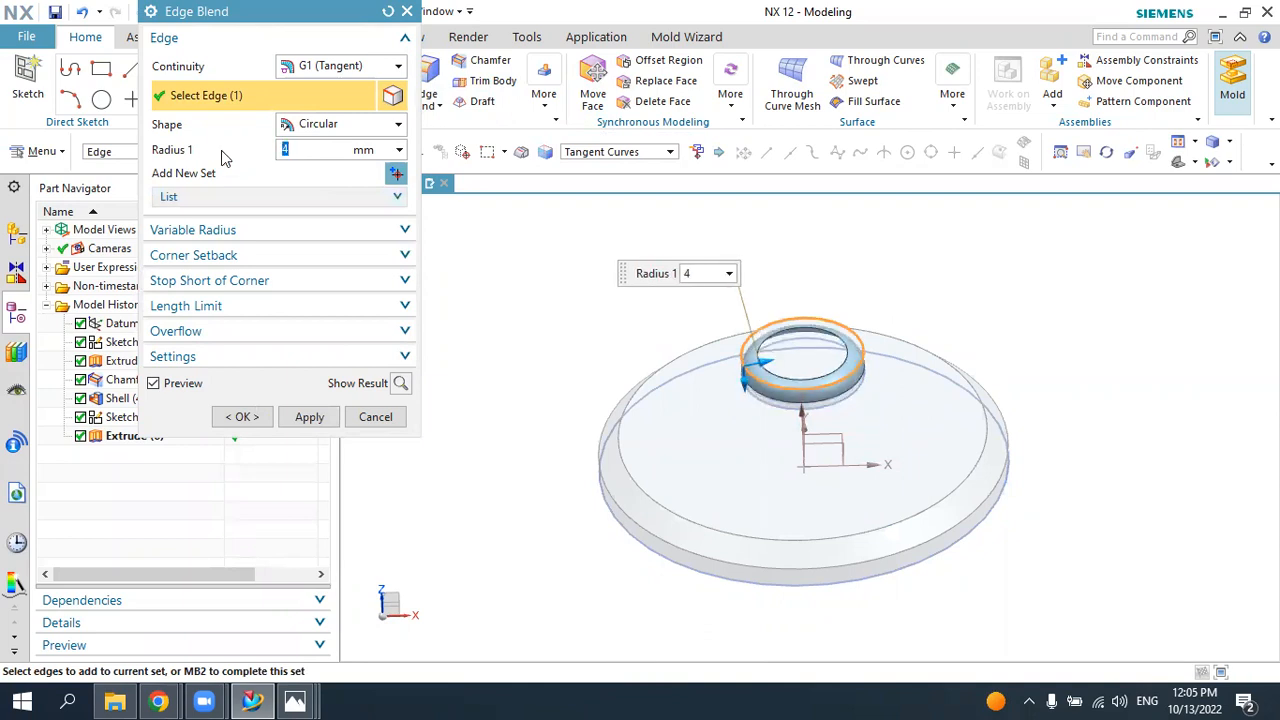
type("5")
key("Return")
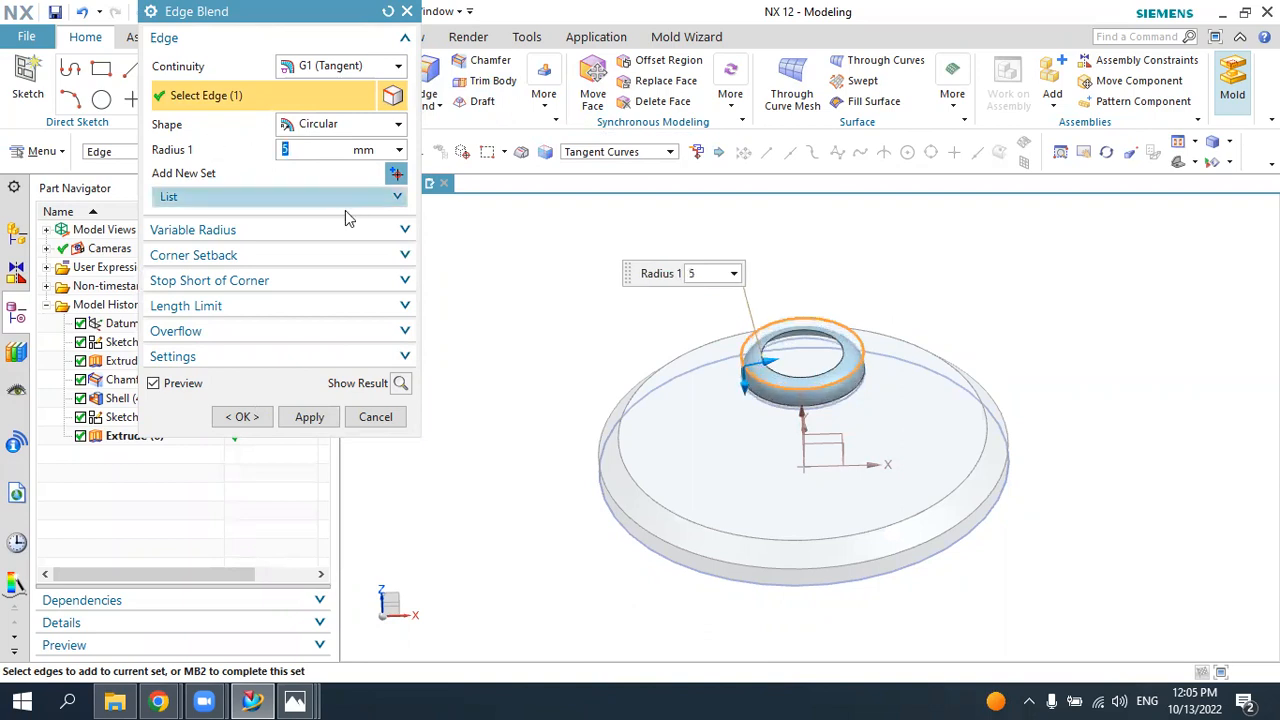
left_click(242, 417)
- Compare the blended boss with Md1.png in Photos, and switch back to NX
mouse_move(877, 400)
middle_mouse_down()
mouse_move(826, 354)
mouse_move(882, 392)
middle_mouse_up()
left_click(1061, 142)
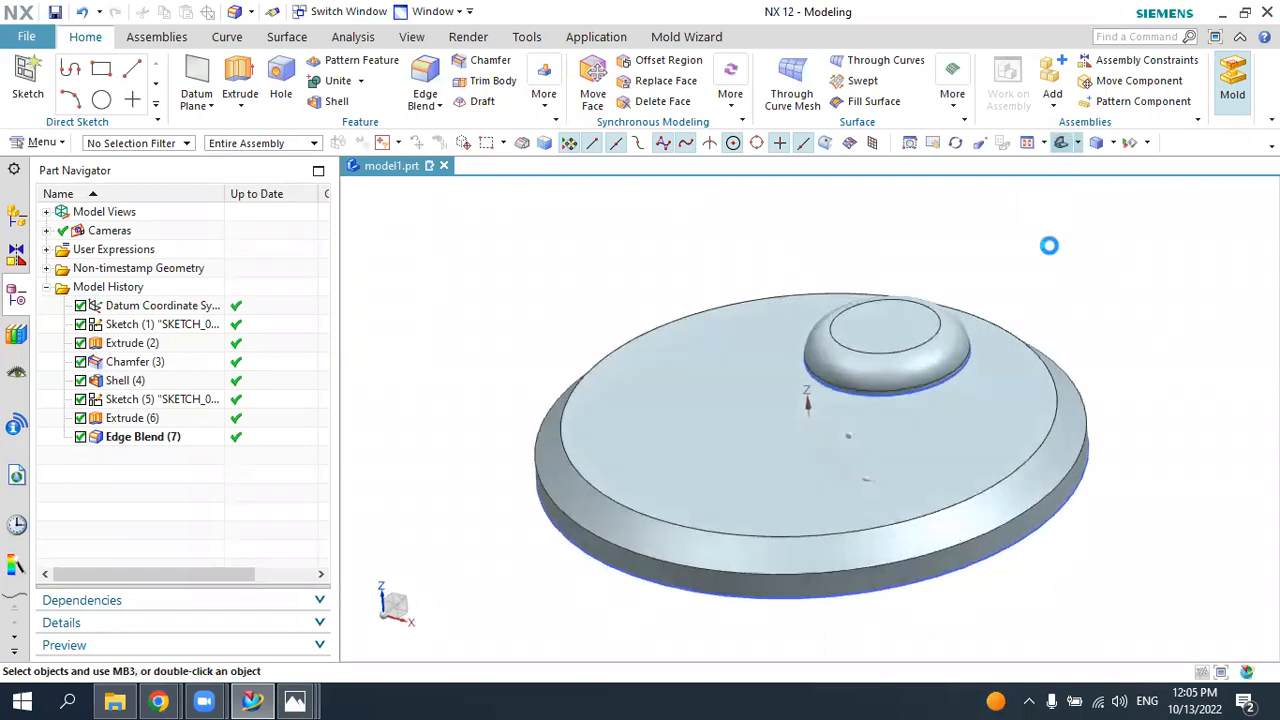
mouse_move(1006, 428)
middle_mouse_down()
mouse_move(1020, 408)
mouse_move(1026, 430)
middle_mouse_up()
left_click(295, 700)
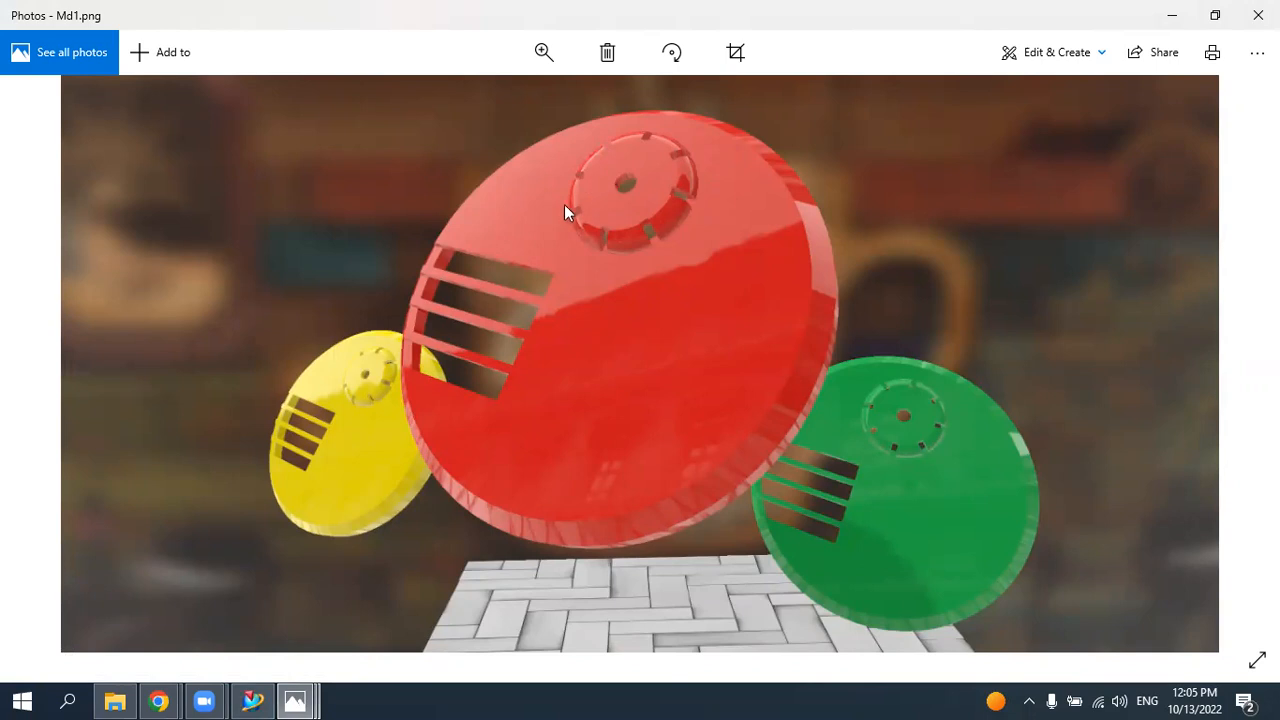
left_click(252, 700)
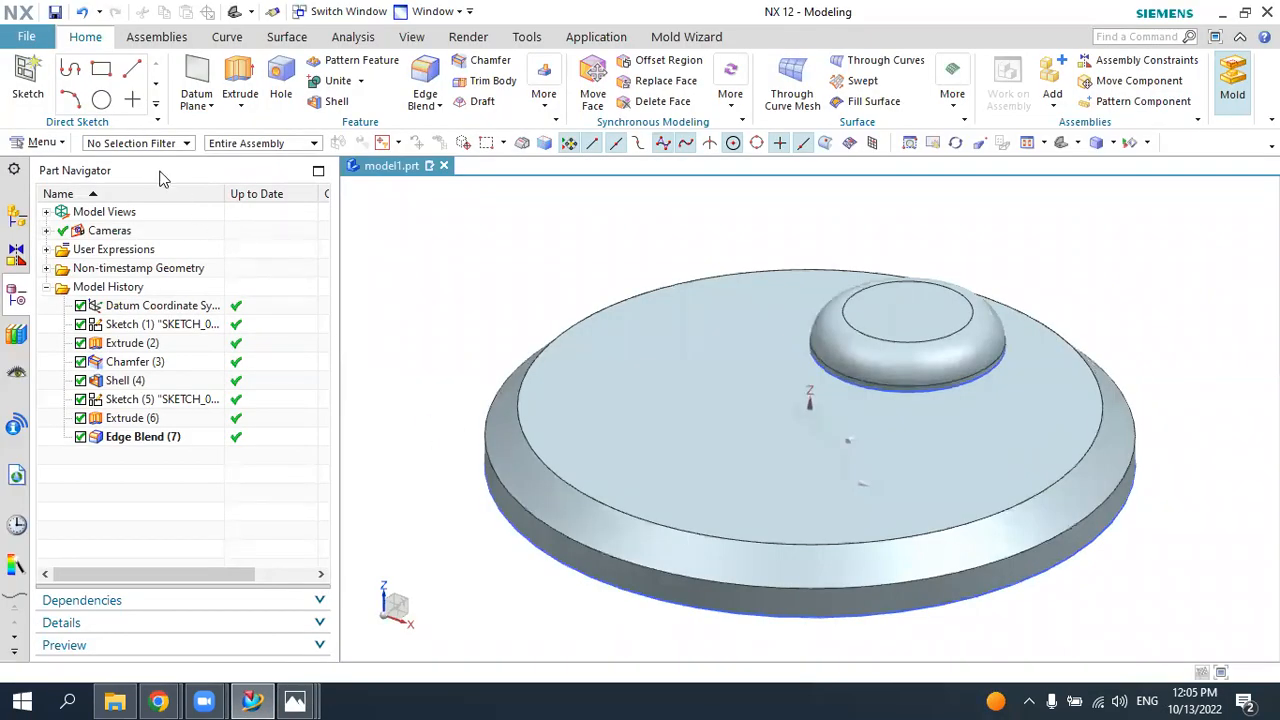
- Create a sketch on the flat top face of the blended boss
left_click(28, 80)
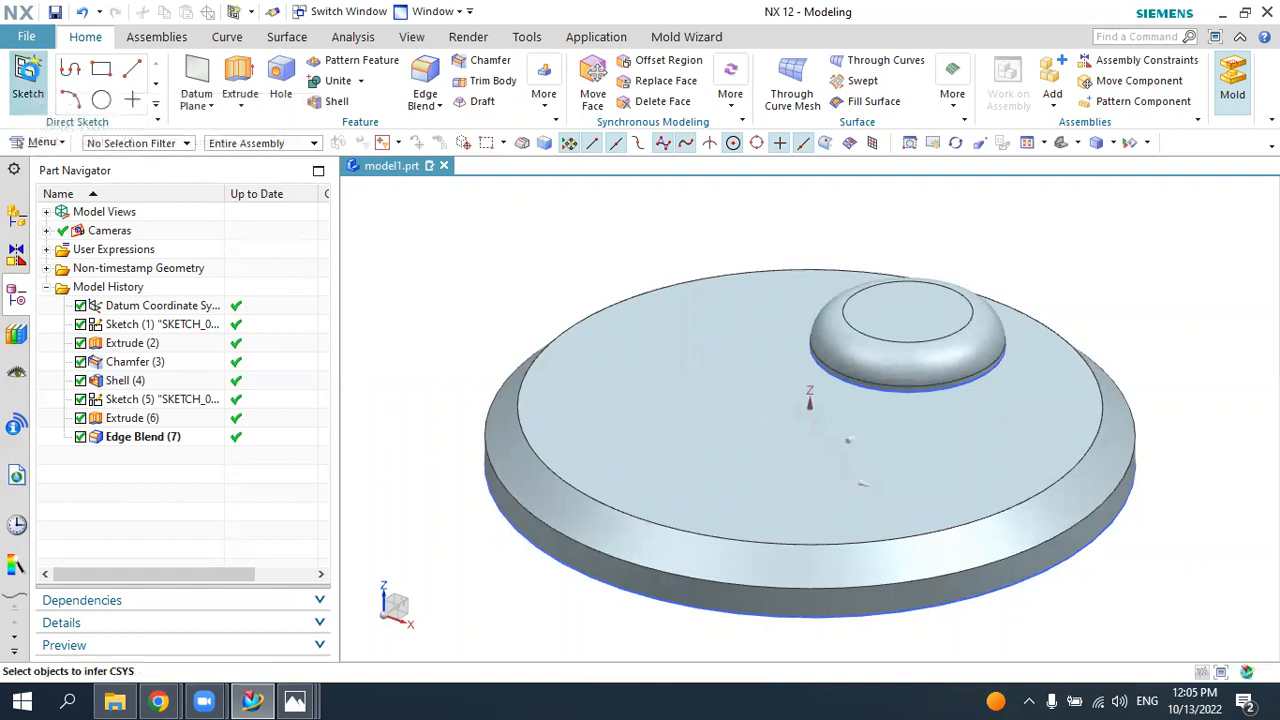
left_click(890, 320)
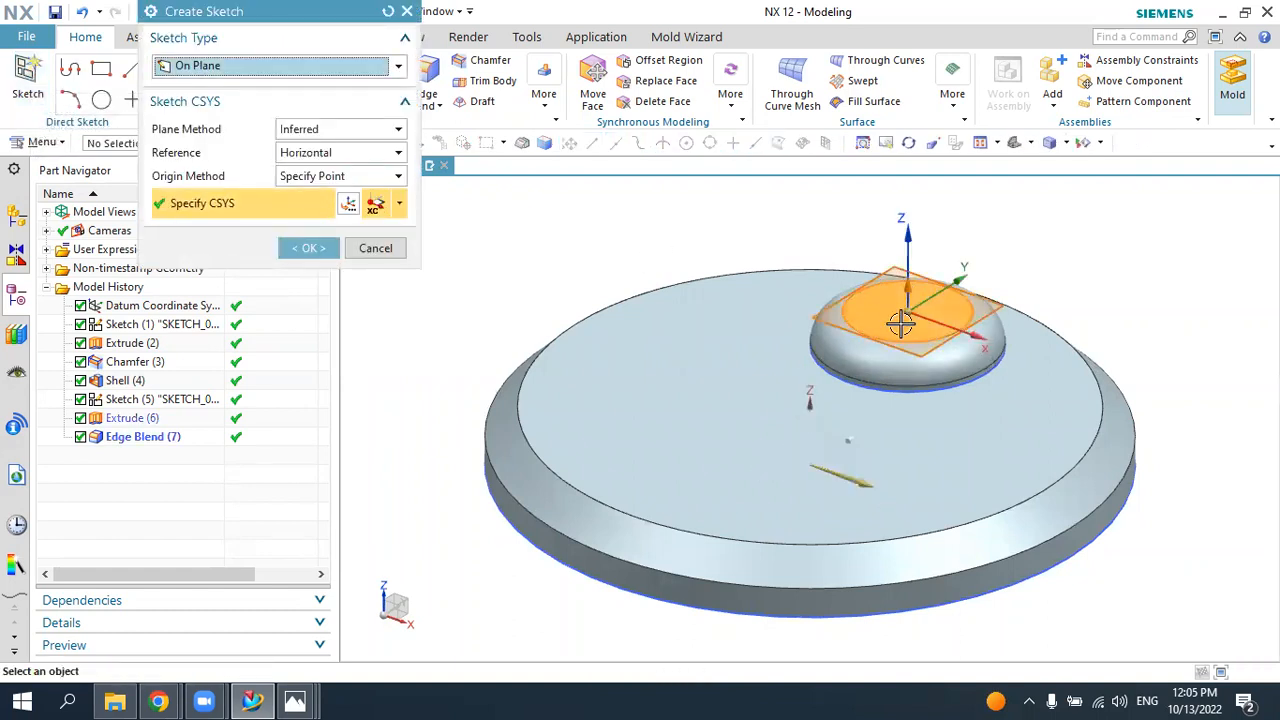
left_click(312, 248)
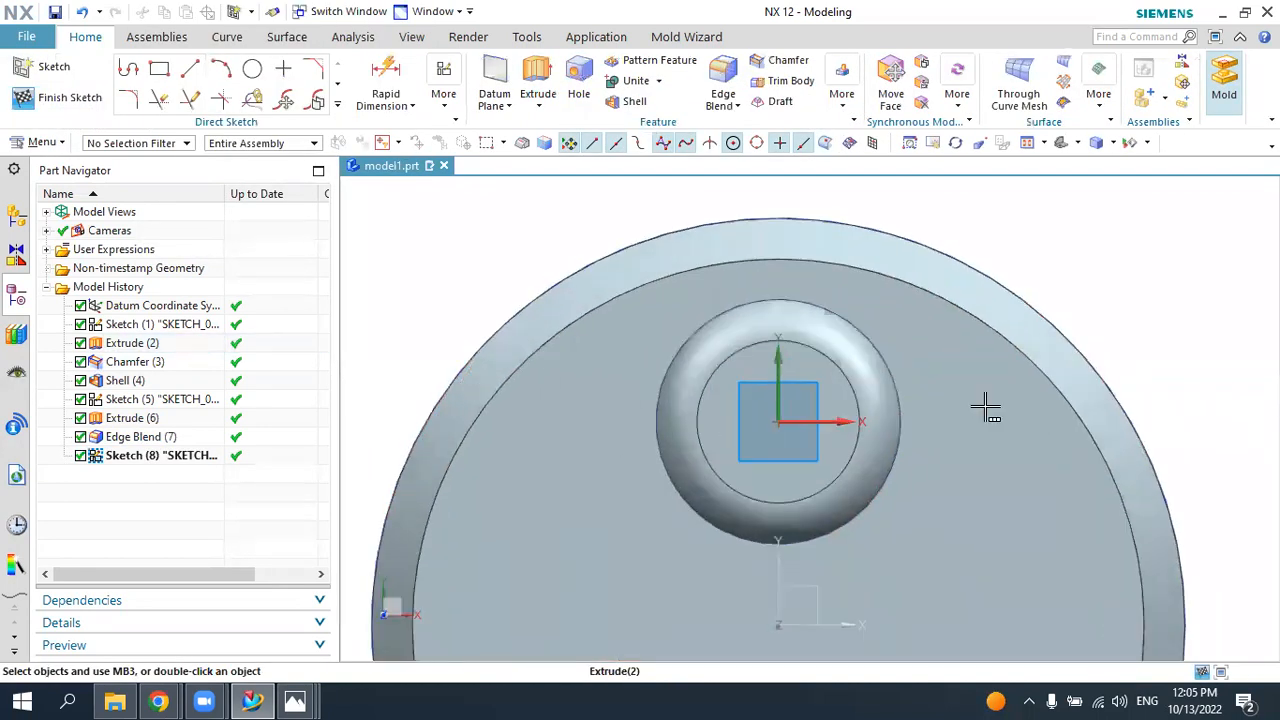
- Sketch a two-point rectangle about 7 mm high across the boss's rim on the +X side, starting about 5.5 mm from the sketch origin
scroll(985, 408, "up", 1)
left_click(160, 70)
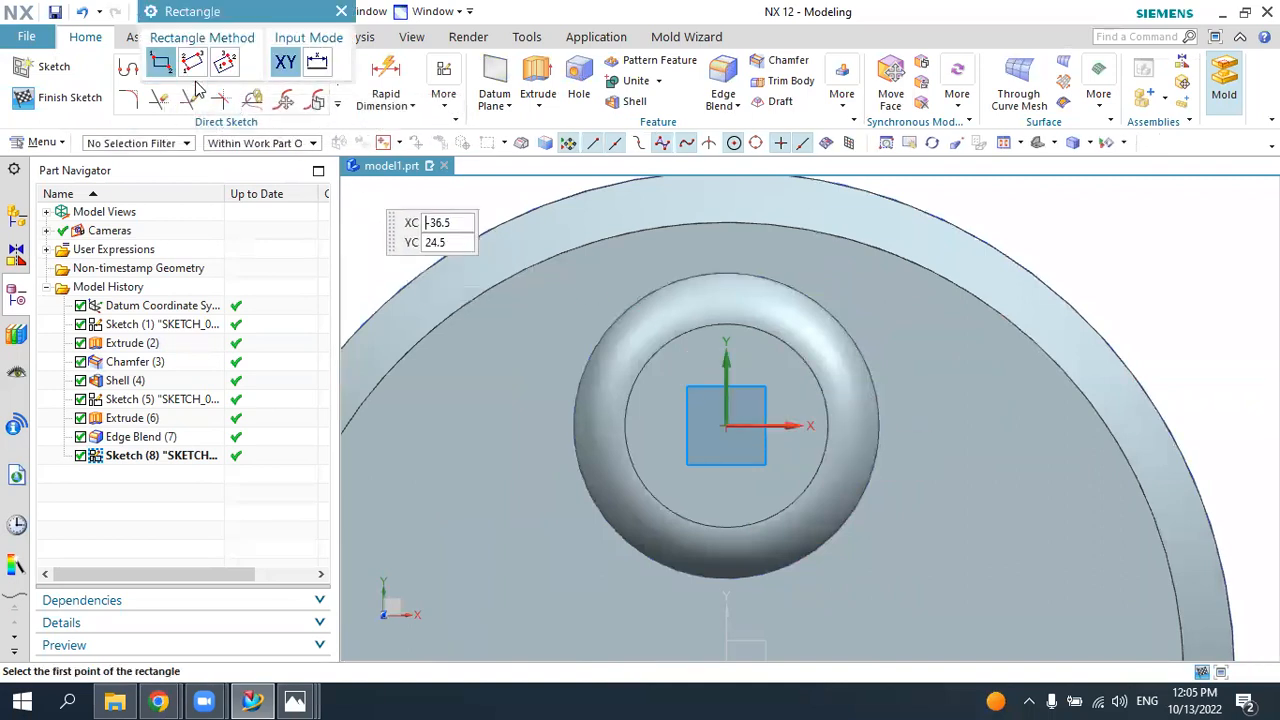
left_click_drag(219, 22, 297, 132)
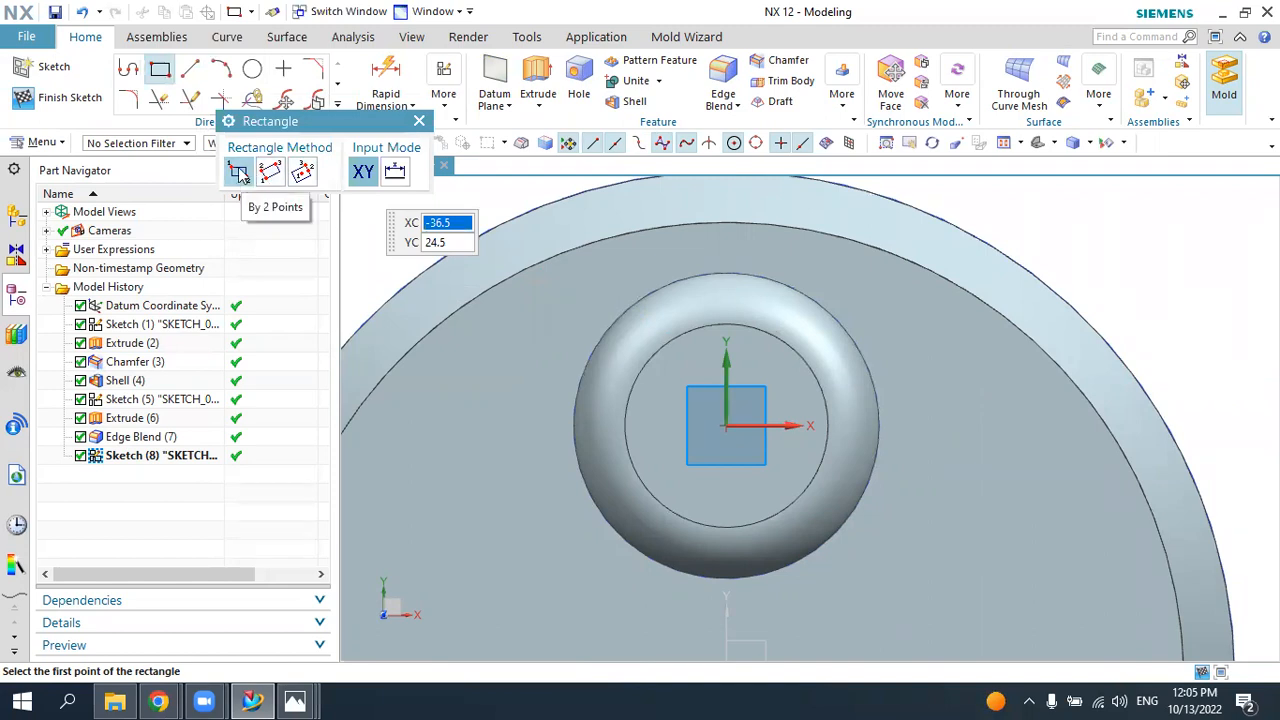
left_click(783, 402)
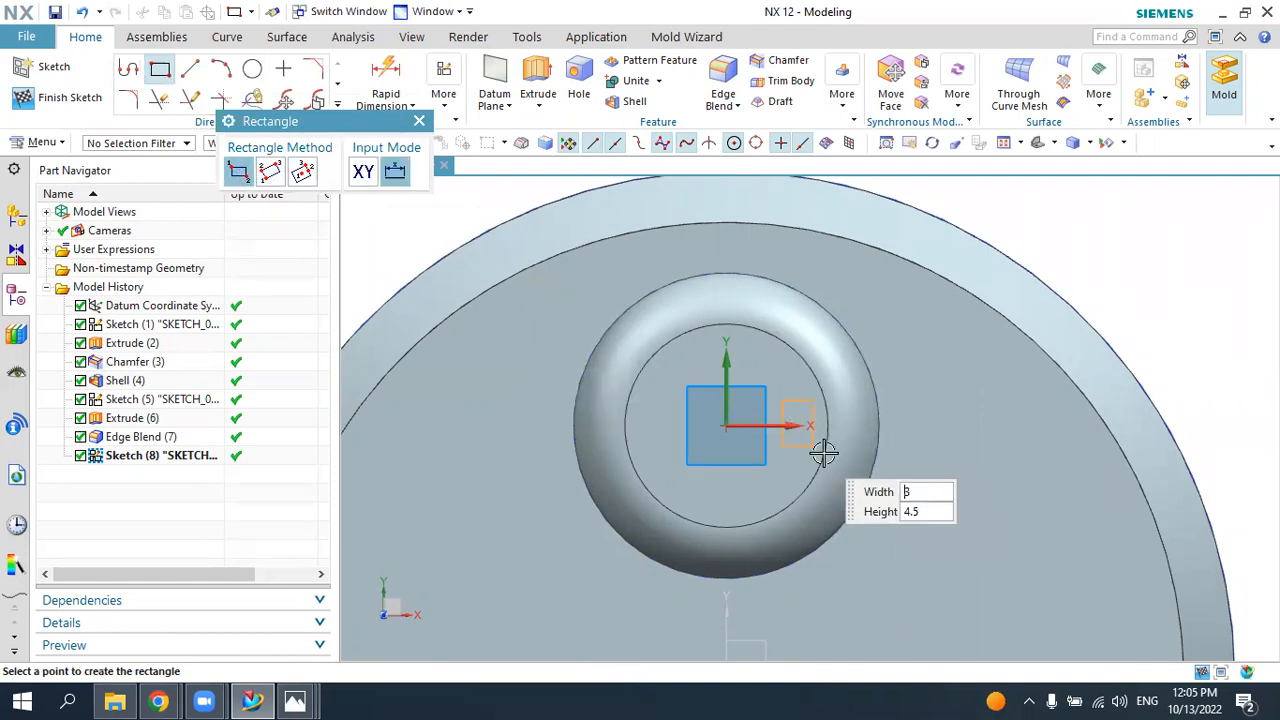
left_click(945, 468)
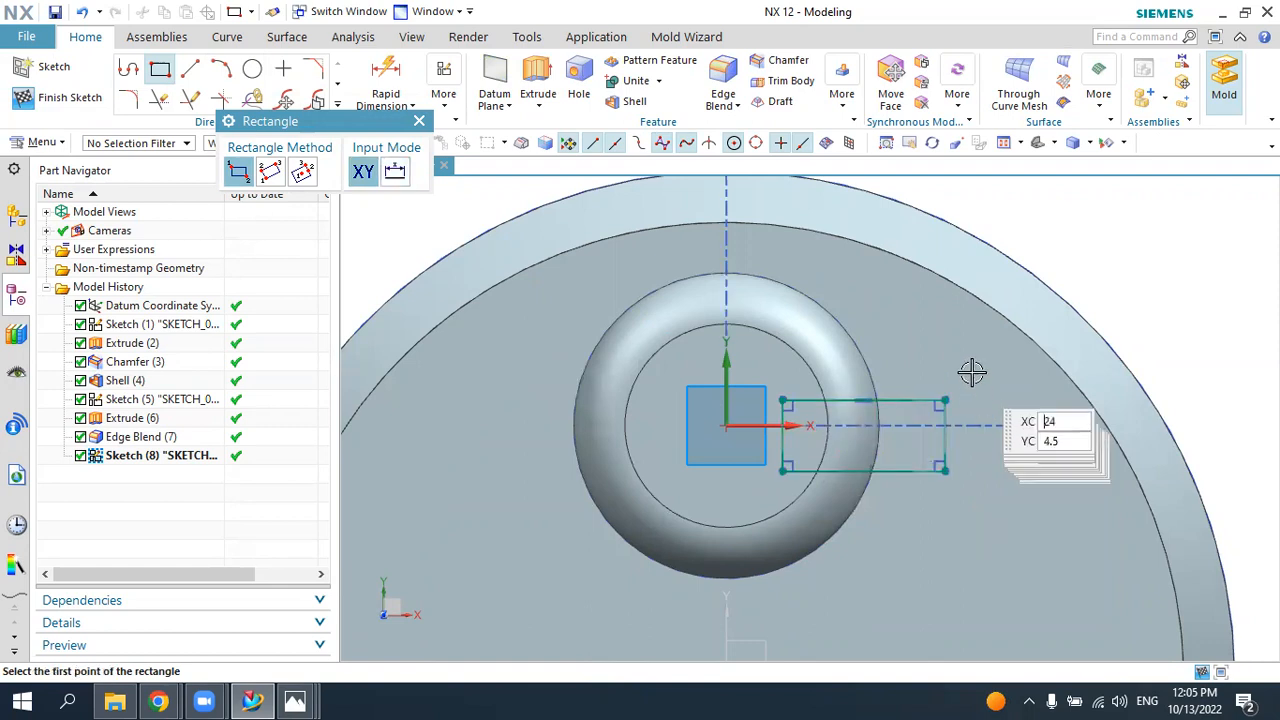
key("Escape")
- Project the boss's inner and outer circular edges into the sketch with Project Curve
scroll(934, 383, "up", 2)
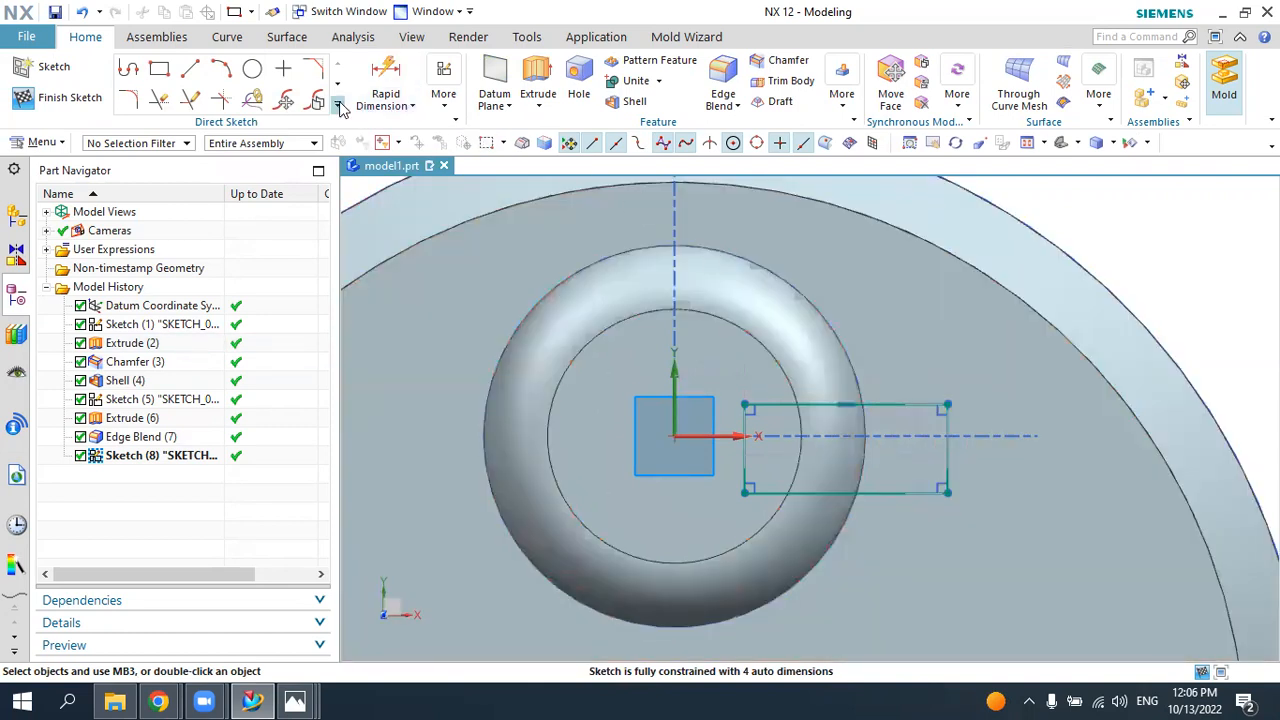
left_click(338, 106)
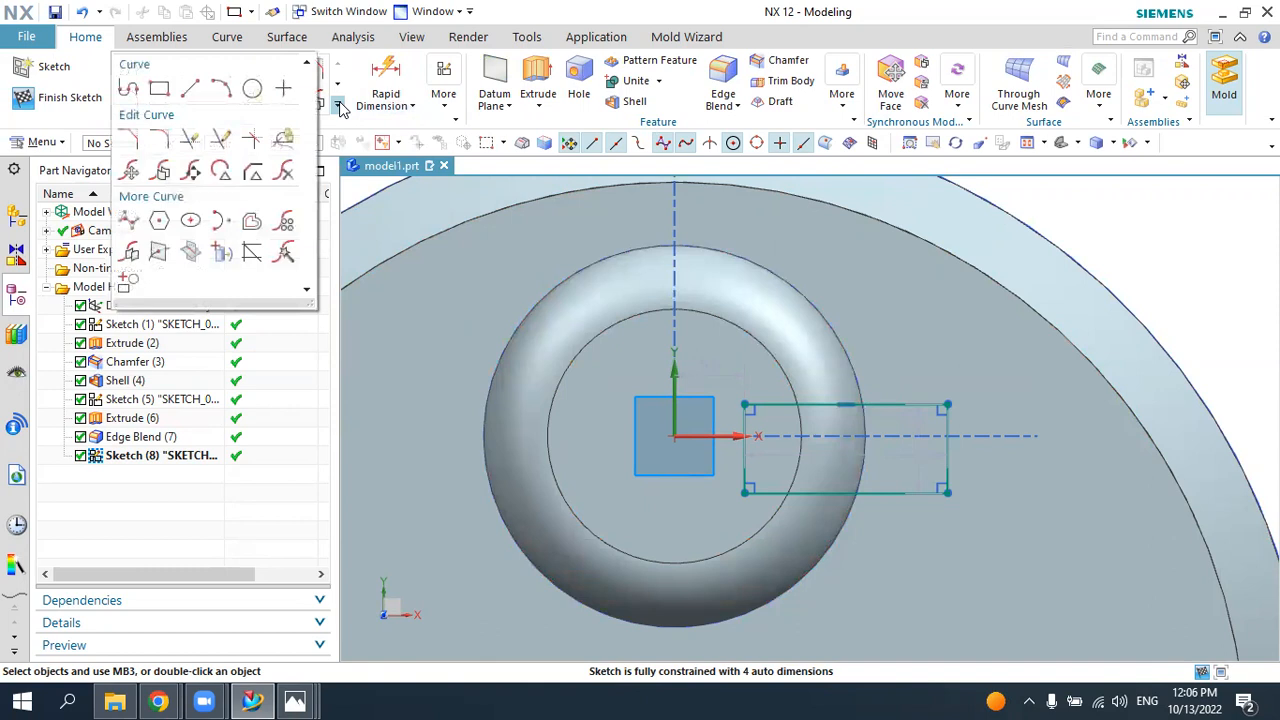
left_click(224, 256)
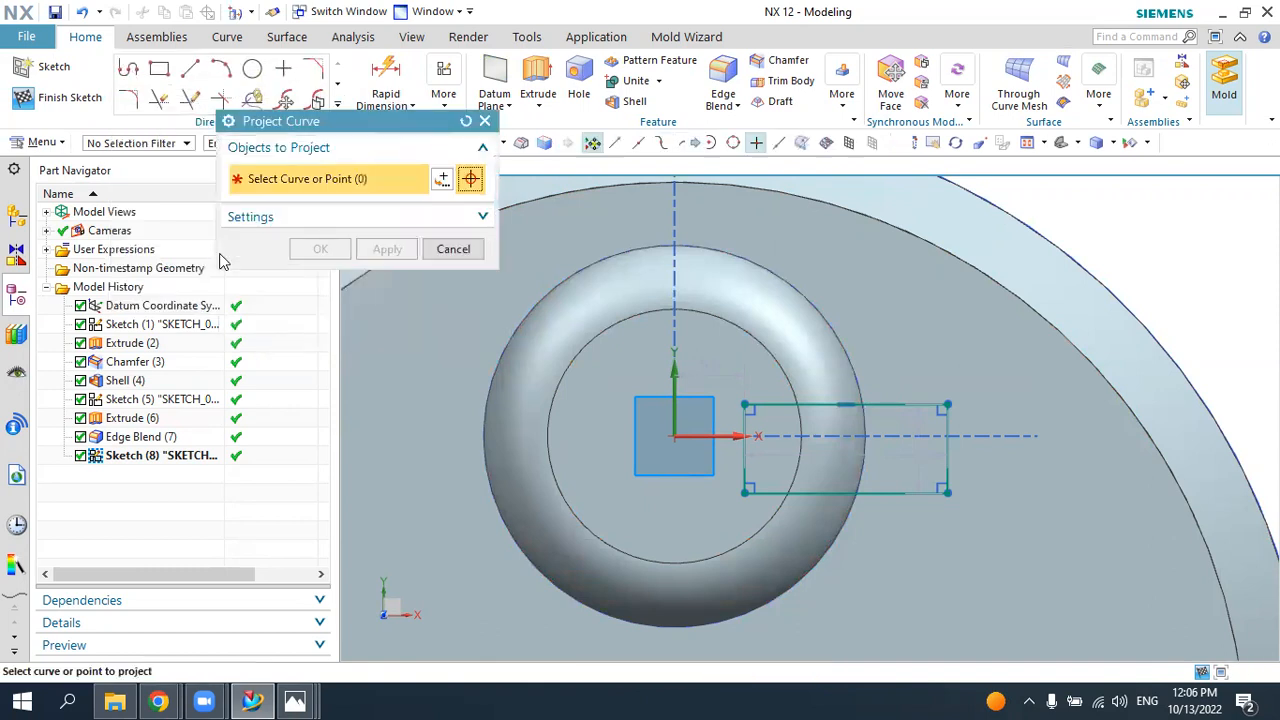
left_click(781, 330)
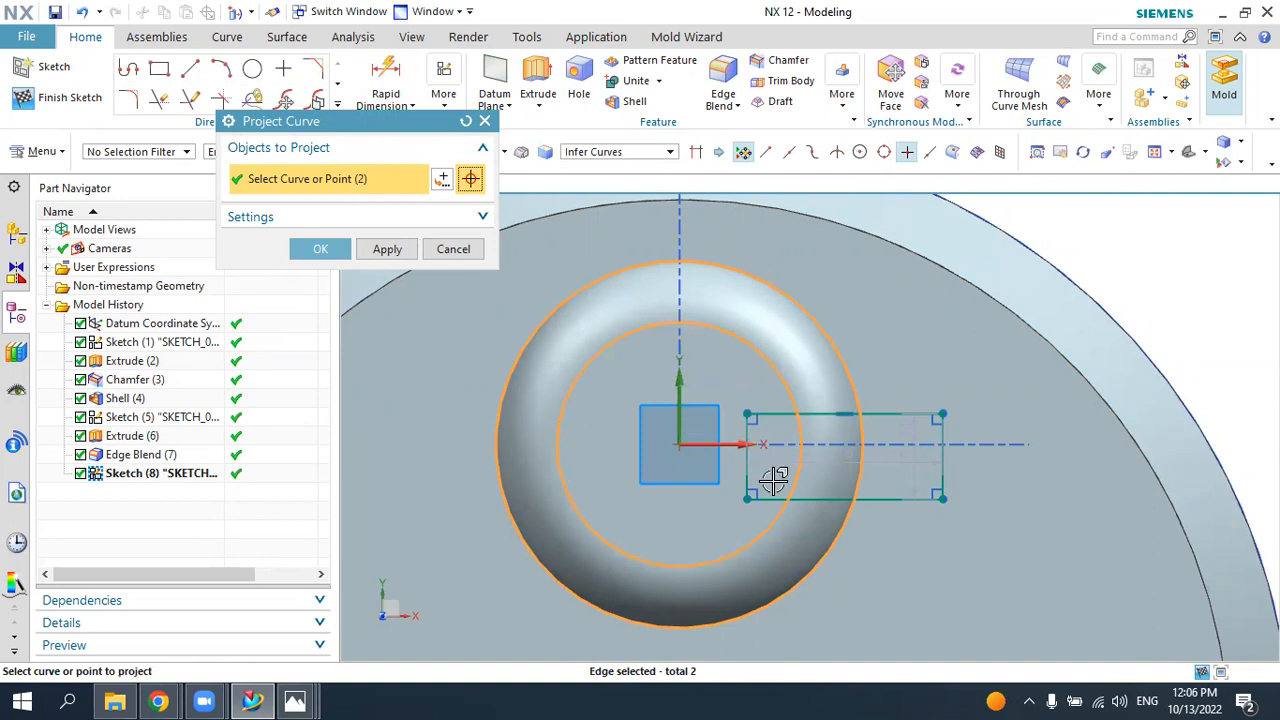
left_click(320, 249)
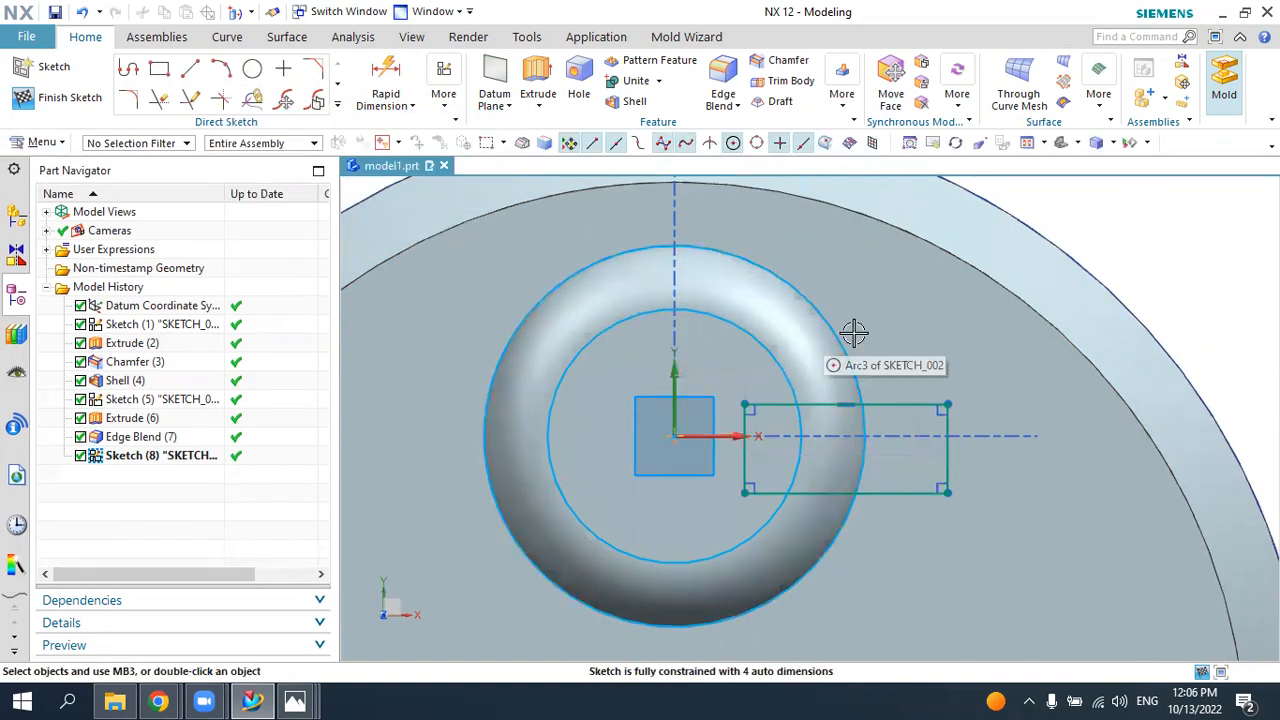
- Quick Trim both projected circles outside the rectangle, keeping only the arcs that cross it
mouse_move(807, 496)
middle_mouse_down()
mouse_move(800, 426)
mouse_move(811, 428)
mouse_move(837, 280)
middle_mouse_up()
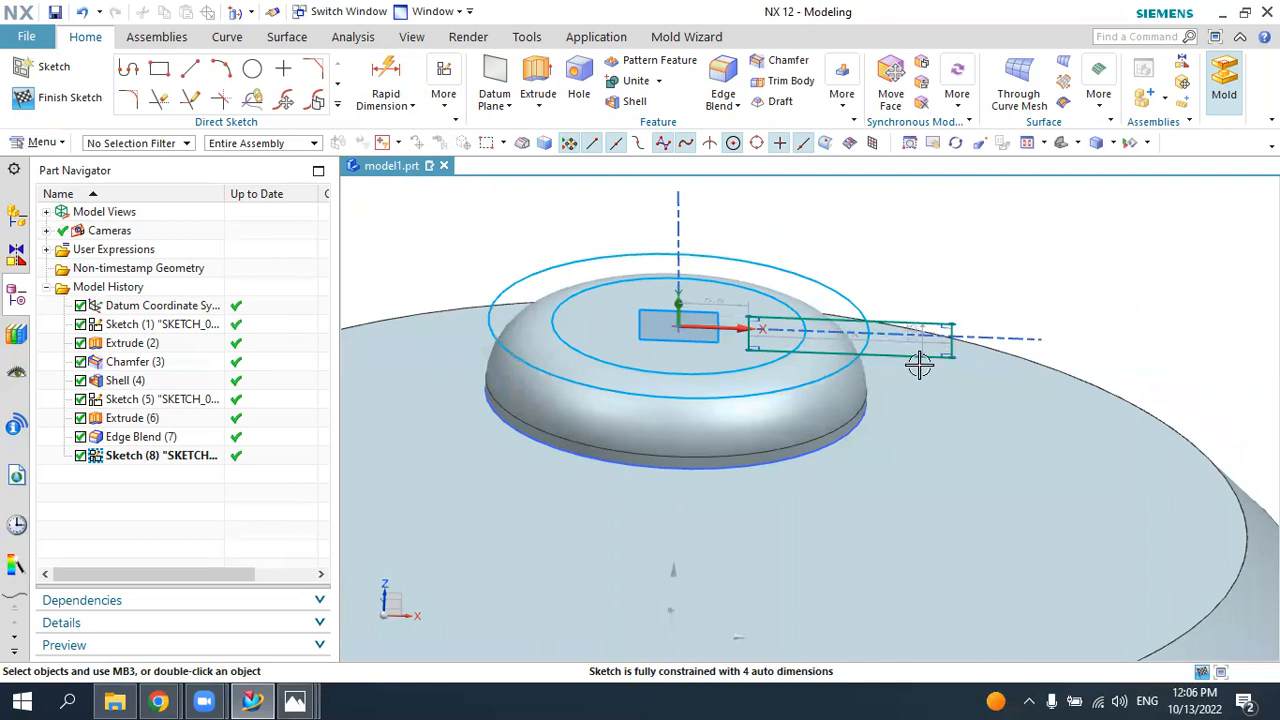
middle_click_drag(903, 420, 903, 411)
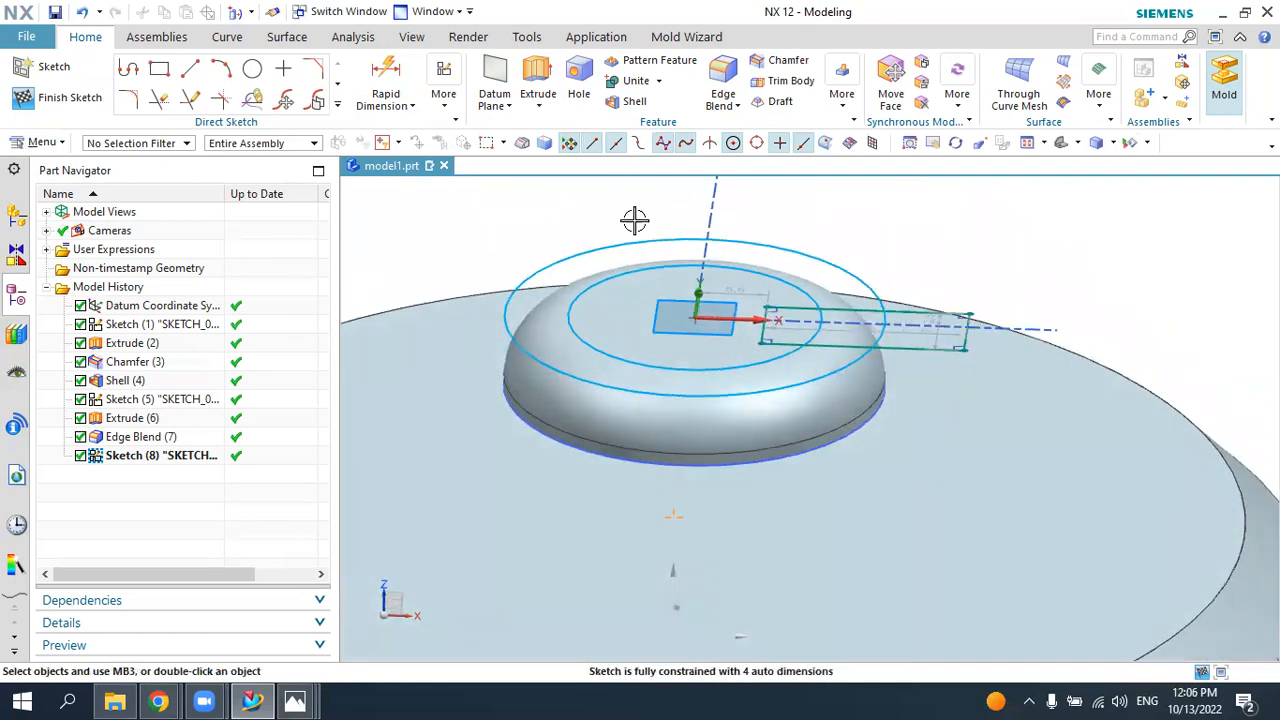
left_click(159, 98)
left_click(794, 286)
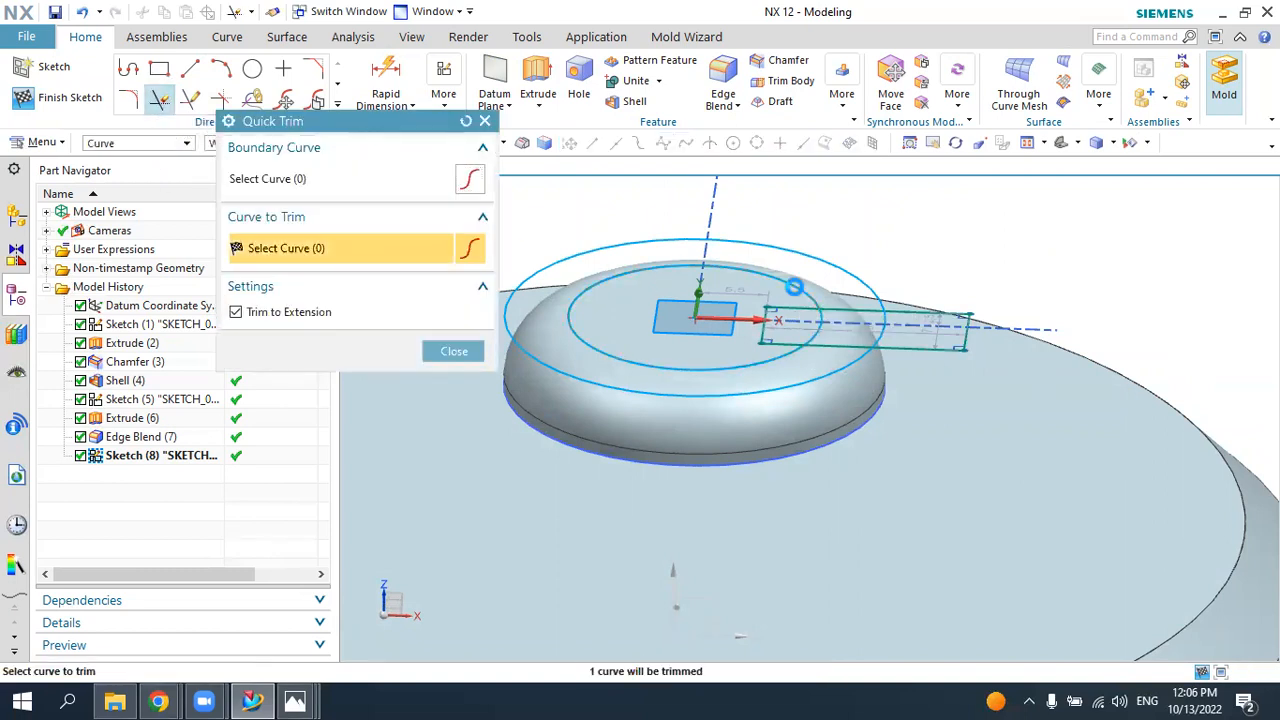
left_click(806, 250)
mouse_move(700, 330)
middle_mouse_down()
mouse_move(706, 366)
mouse_move(743, 363)
middle_mouse_up()
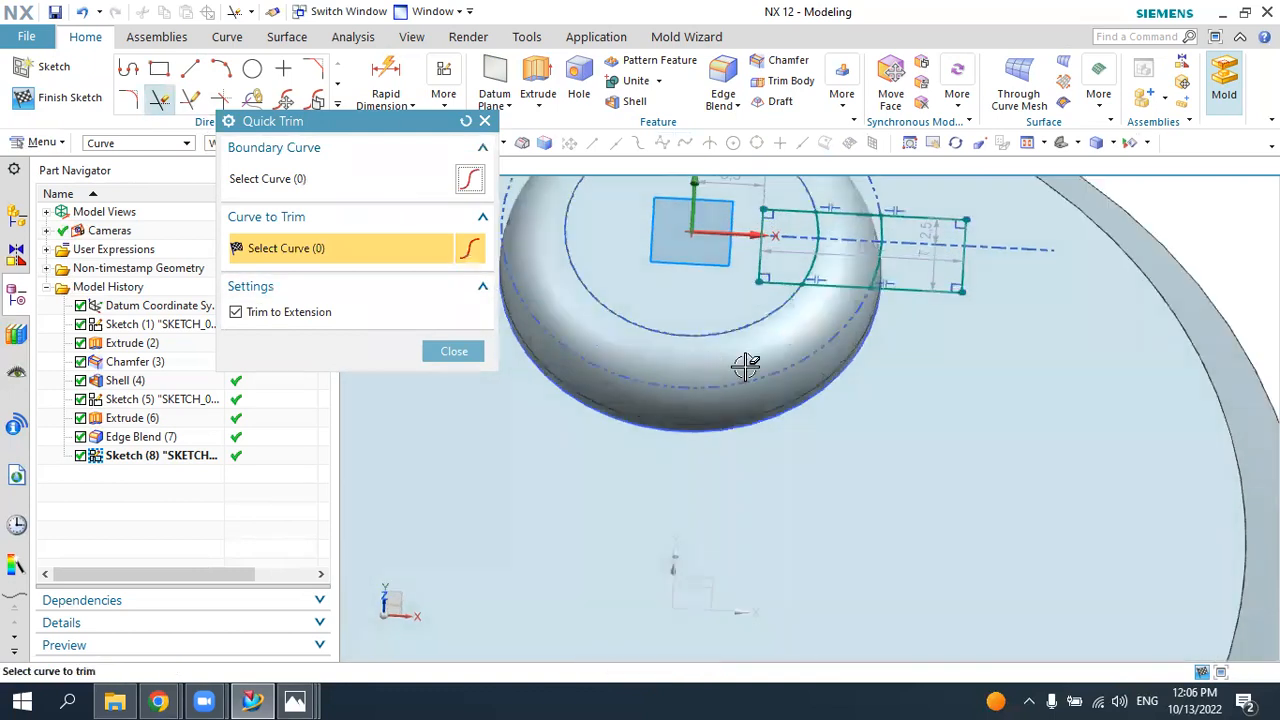
left_click(474, 351)
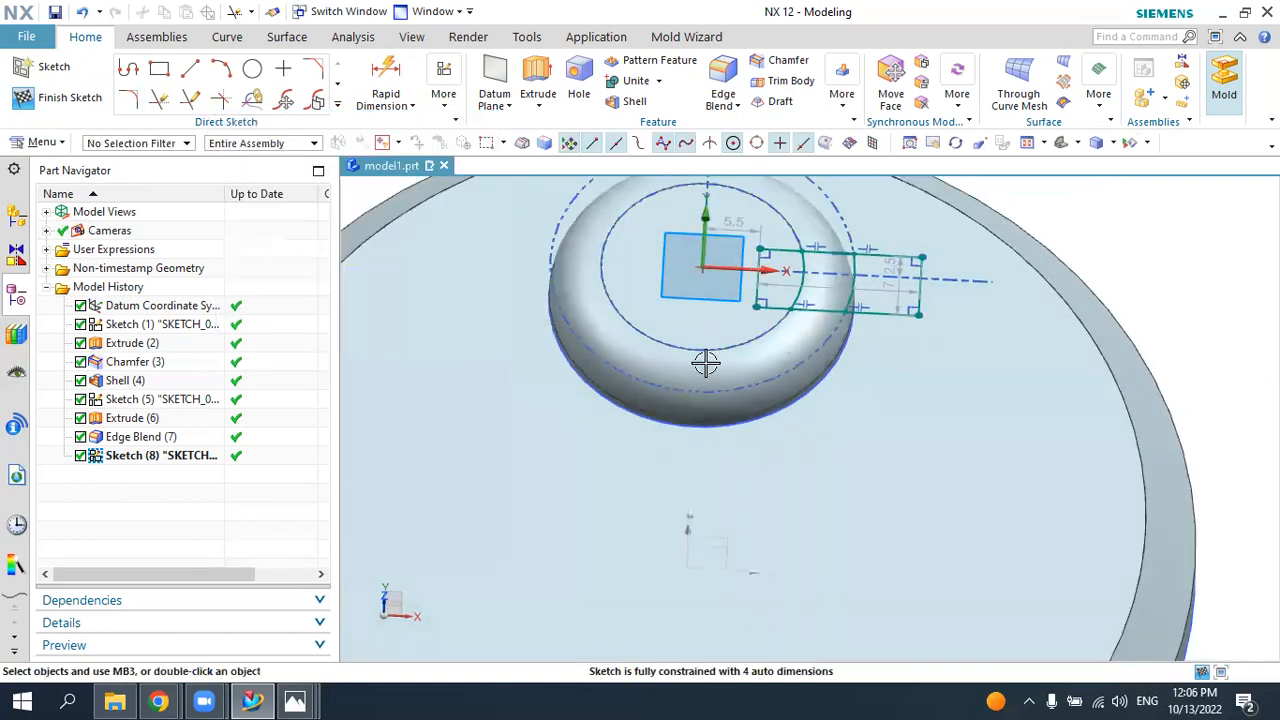
- Make the rectangle's two long edges symmetric about the sketch's X axis
scroll(665, 455, "down", 2)
scroll(643, 455, "up", 1)
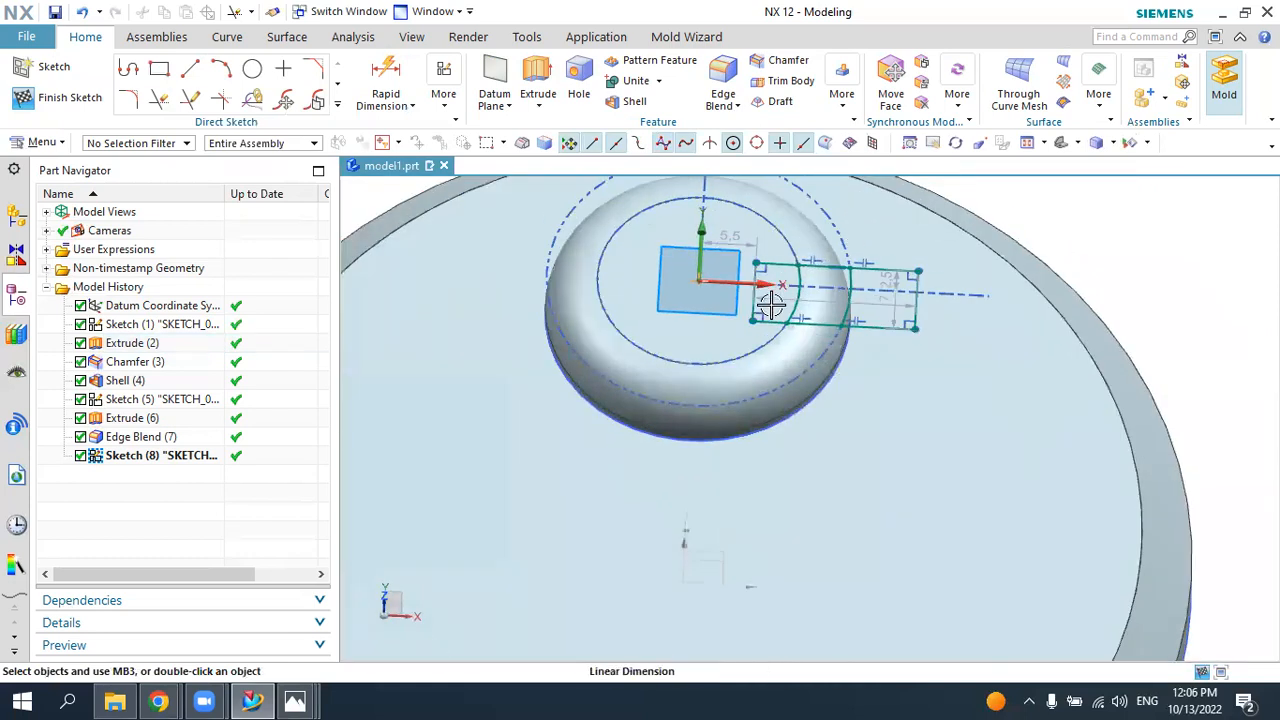
mouse_move(766, 294)
middle_mouse_down()
mouse_move(766, 334)
mouse_move(778, 330)
middle_mouse_up()
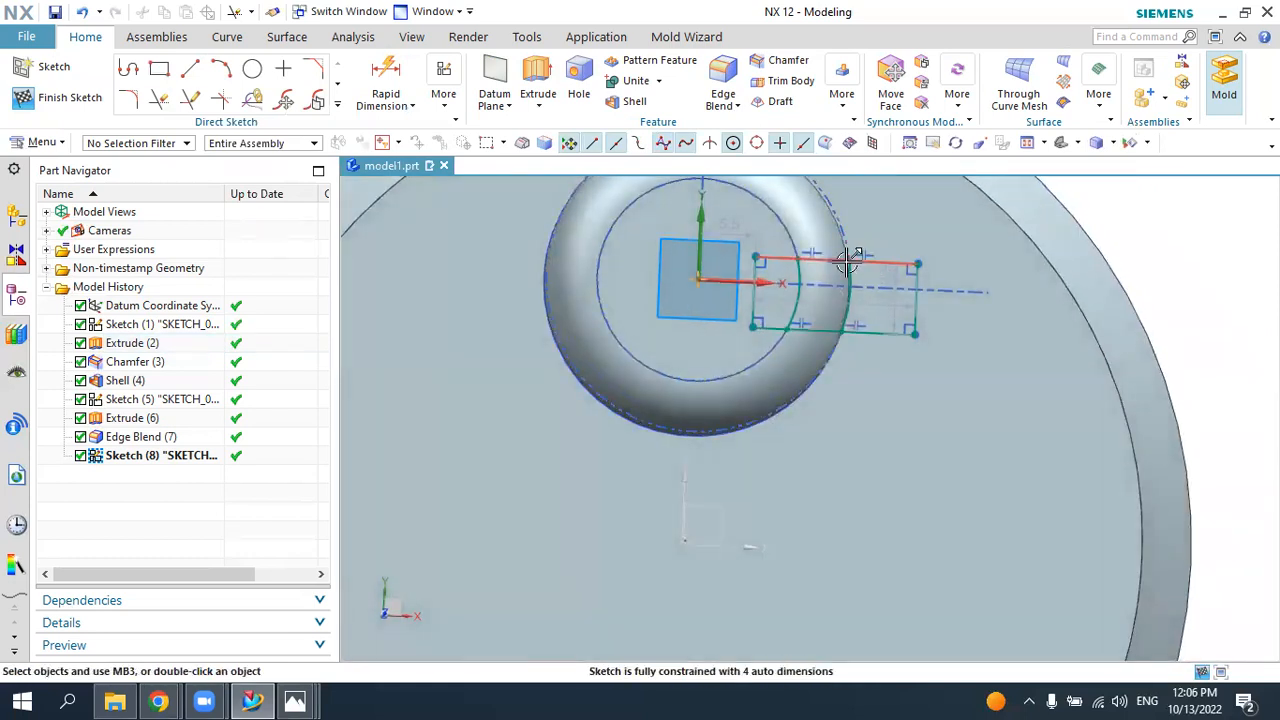
left_click(445, 106)
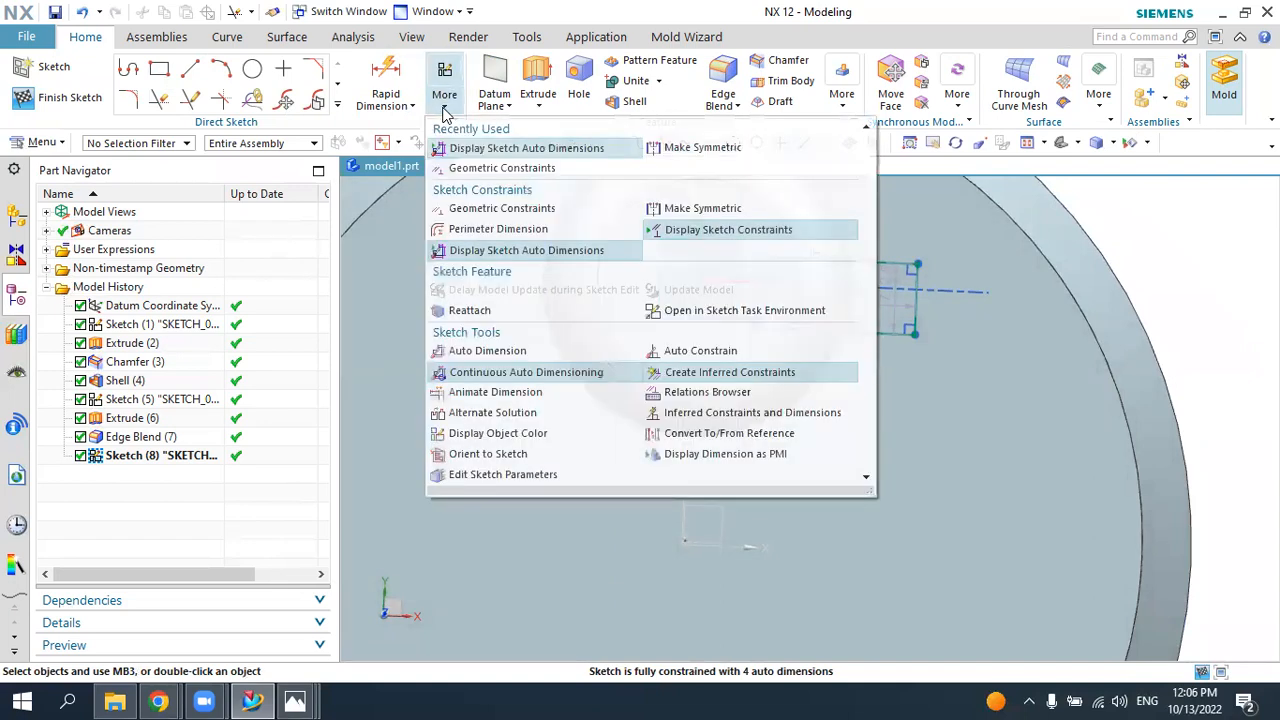
left_click(705, 147)
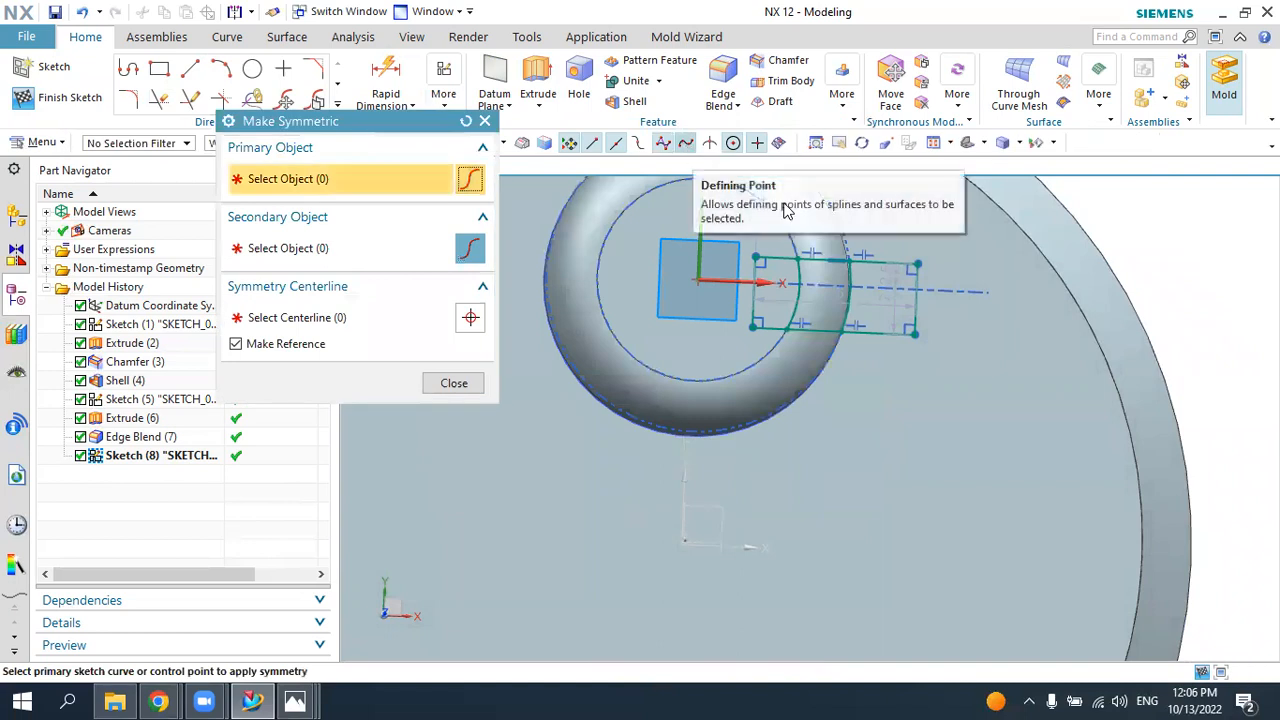
left_click(775, 312)
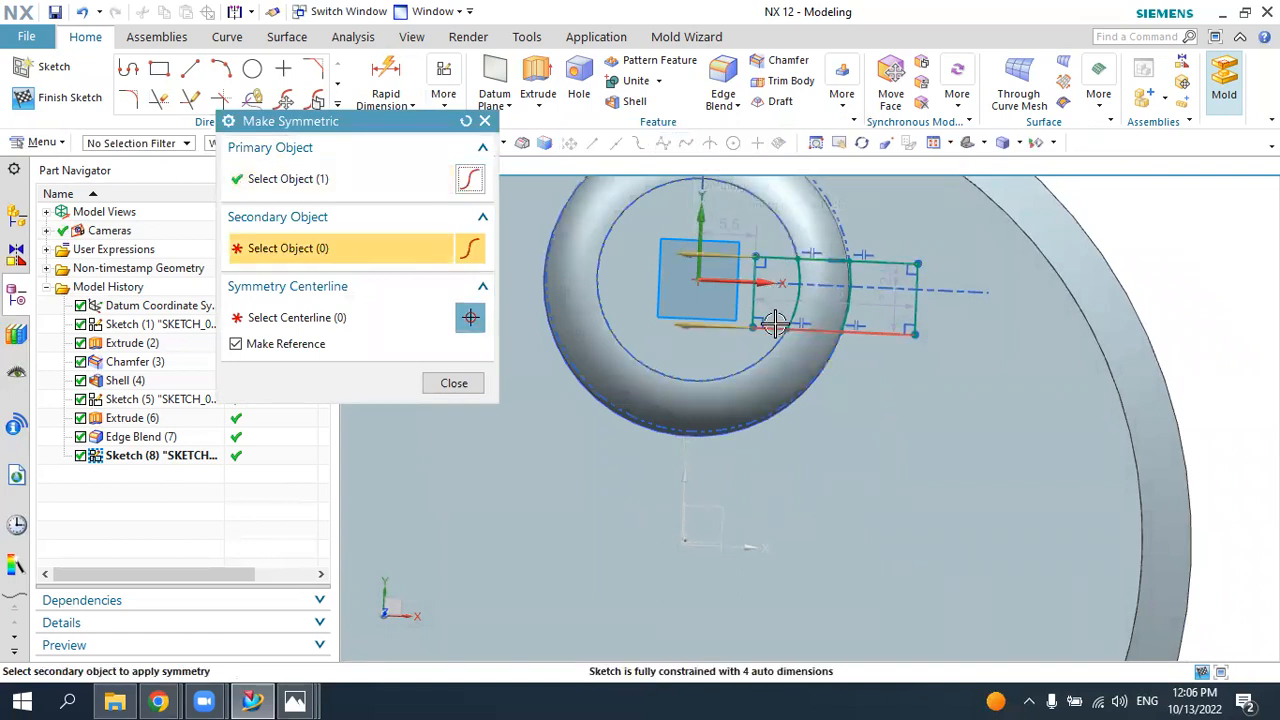
left_click(775, 324)
left_click(745, 283)
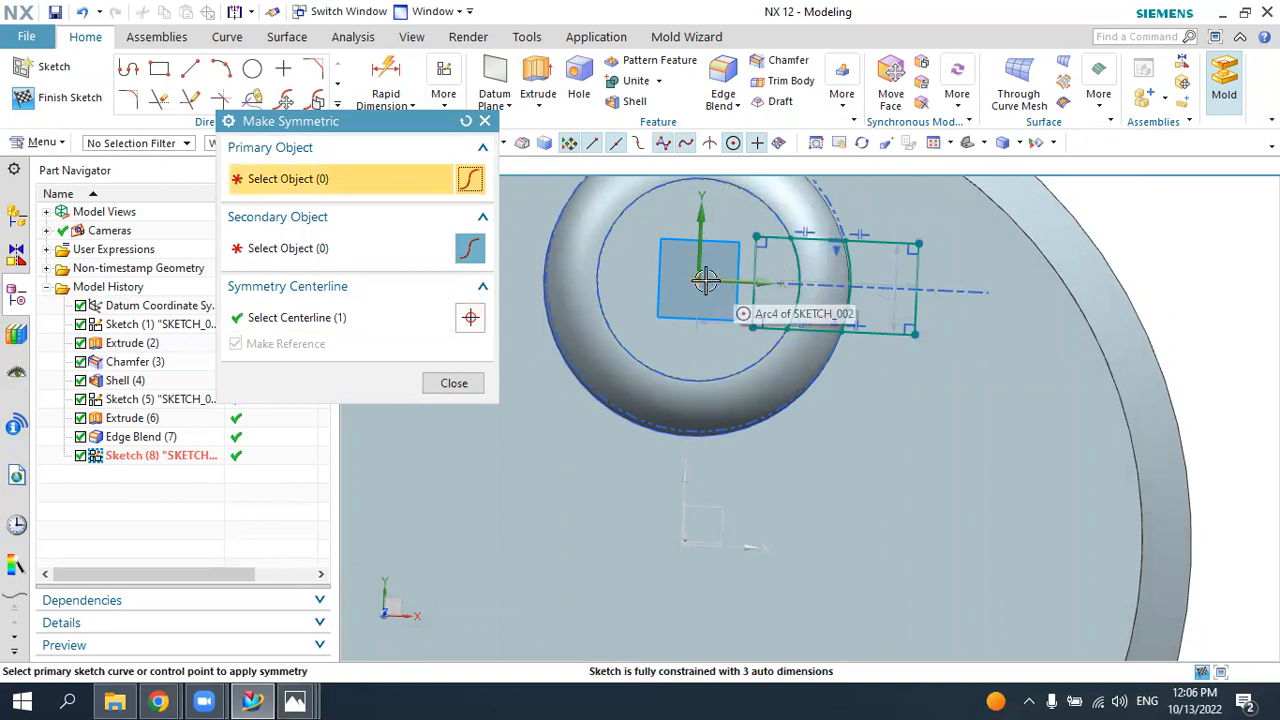
left_click(460, 385)
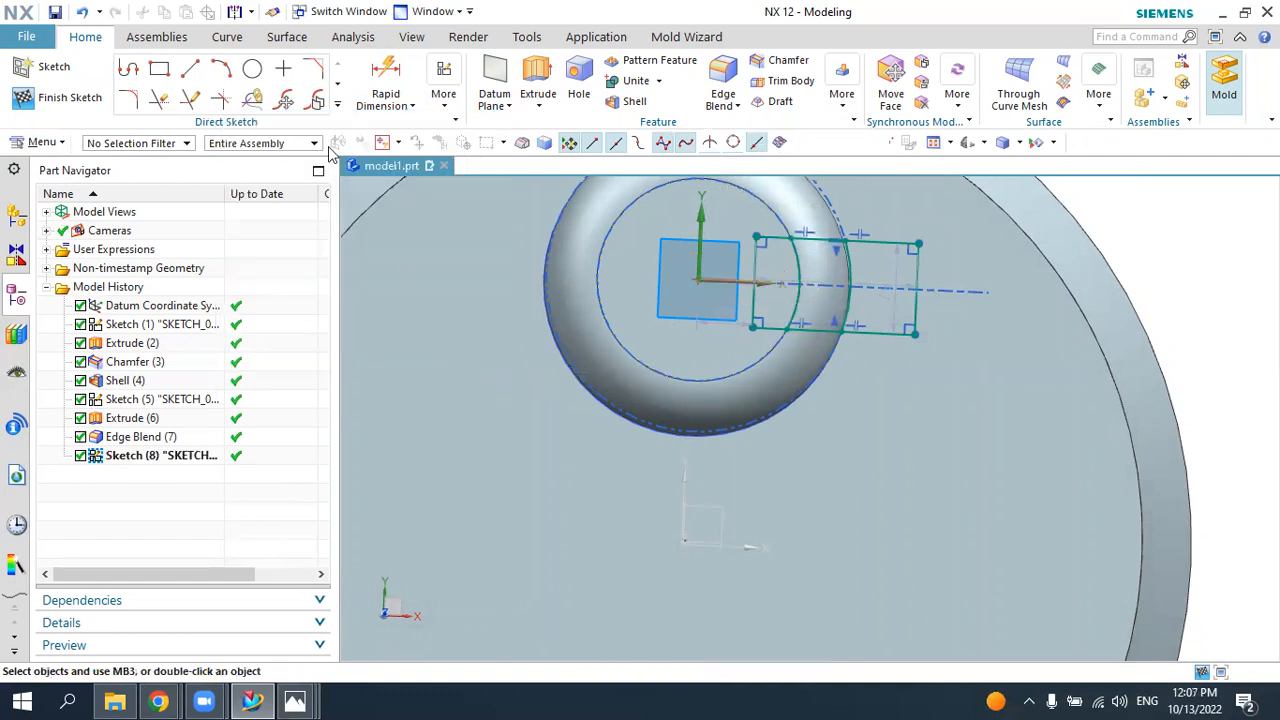
- Dimension the distance between the rectangle's two long edges and set it to 6 mm
left_click(385, 85)
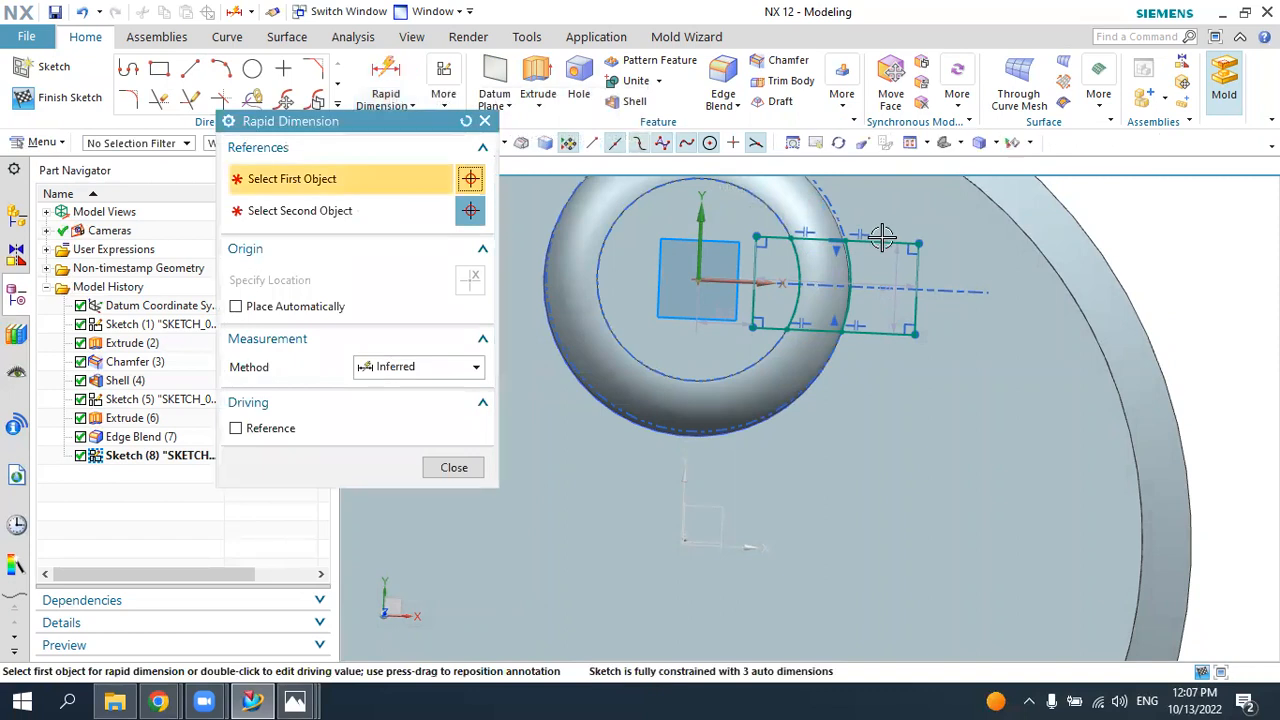
left_click(888, 276)
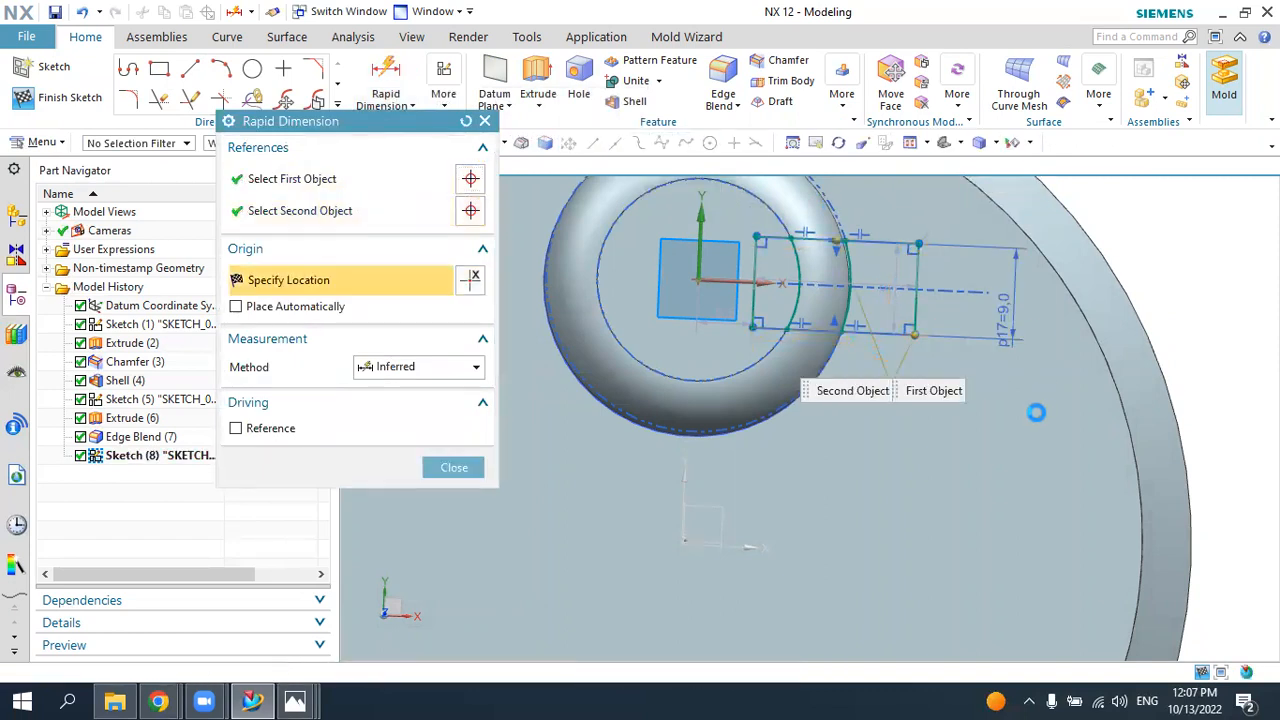
left_click(1004, 320)
type("6")
key("Return")
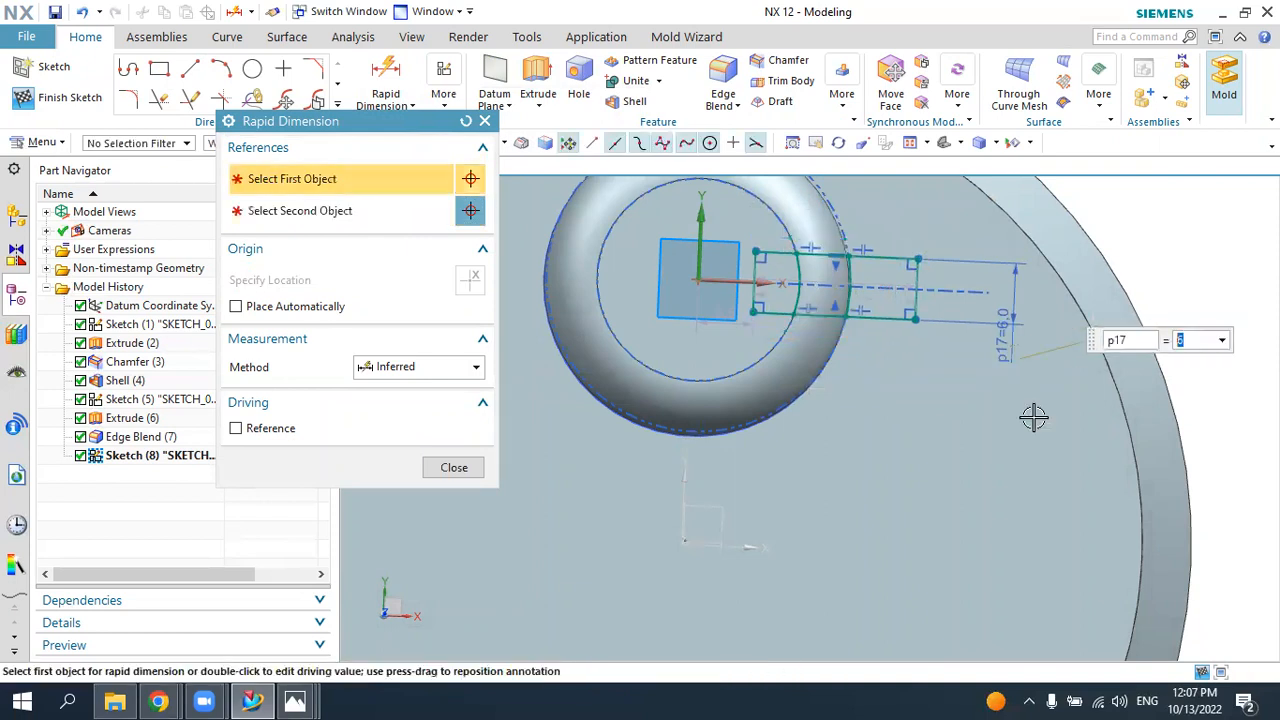
- Quick Trim the rectangle's edges inside the inner arc and beyond the outer arc, and finish the sketch
key("Escape")
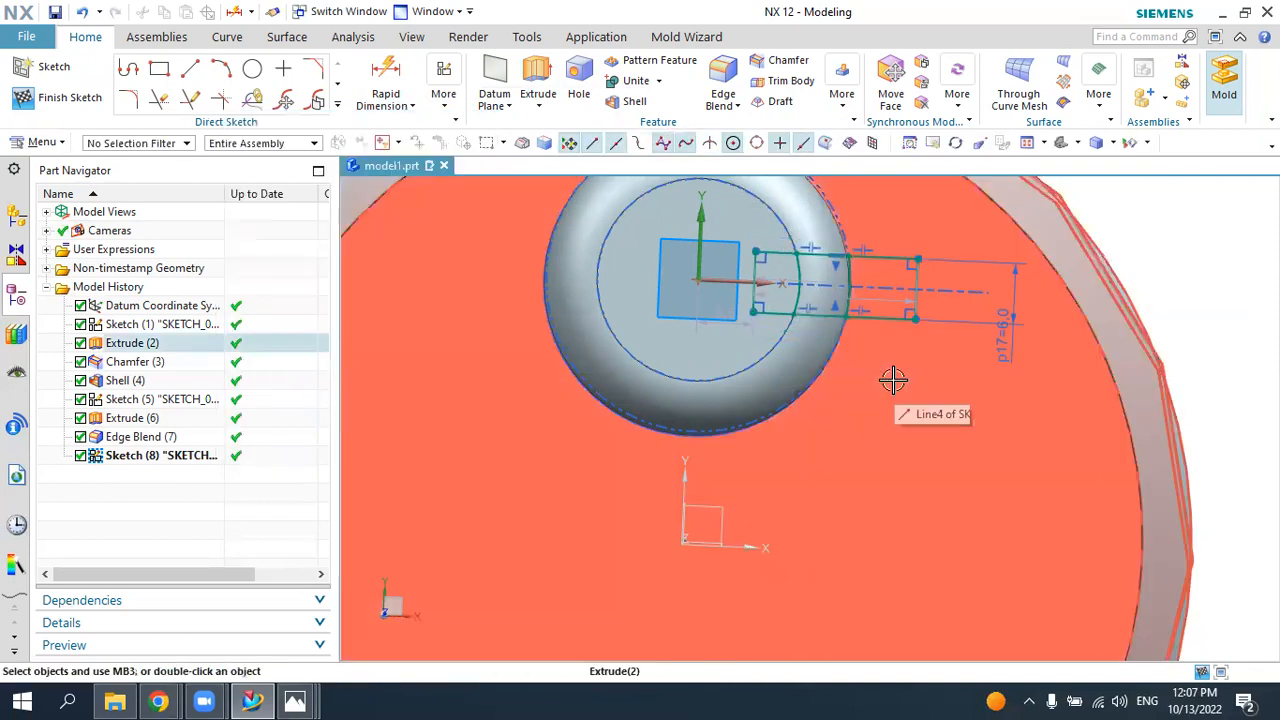
middle_click_drag(846, 369, 828, 338)
left_click(166, 102)
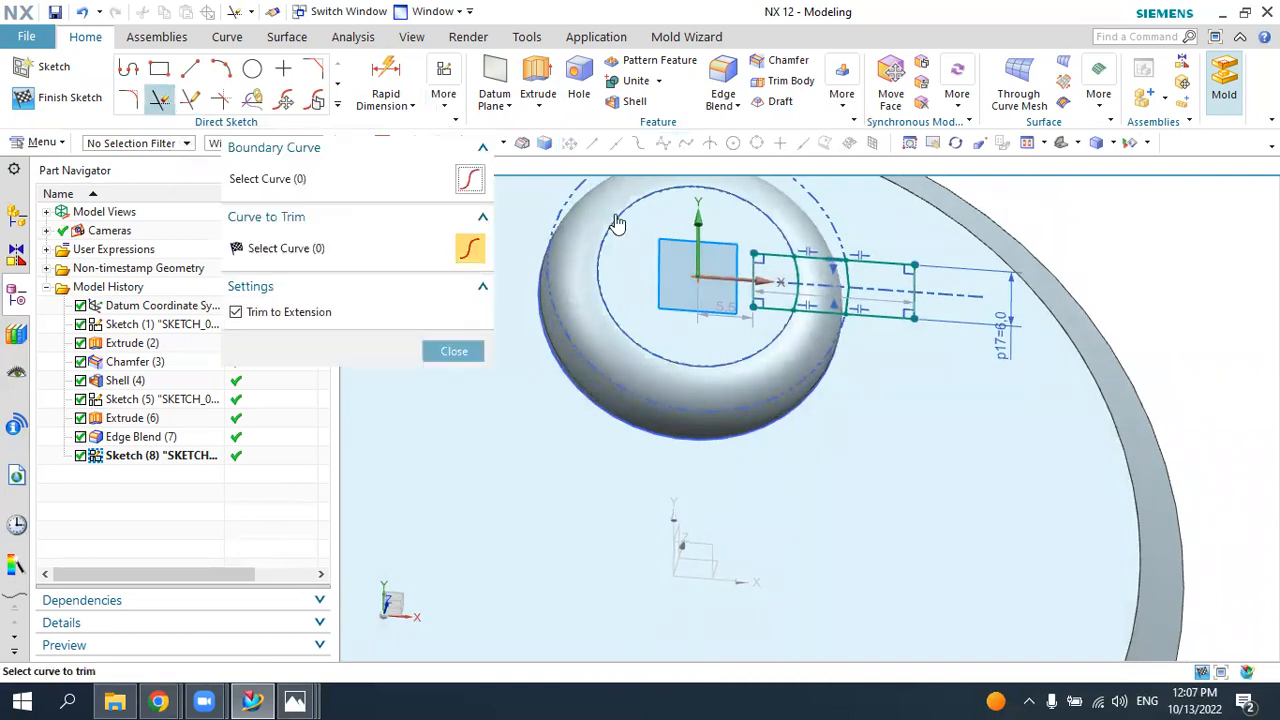
left_click(789, 252)
scroll(838, 240, "down", 1)
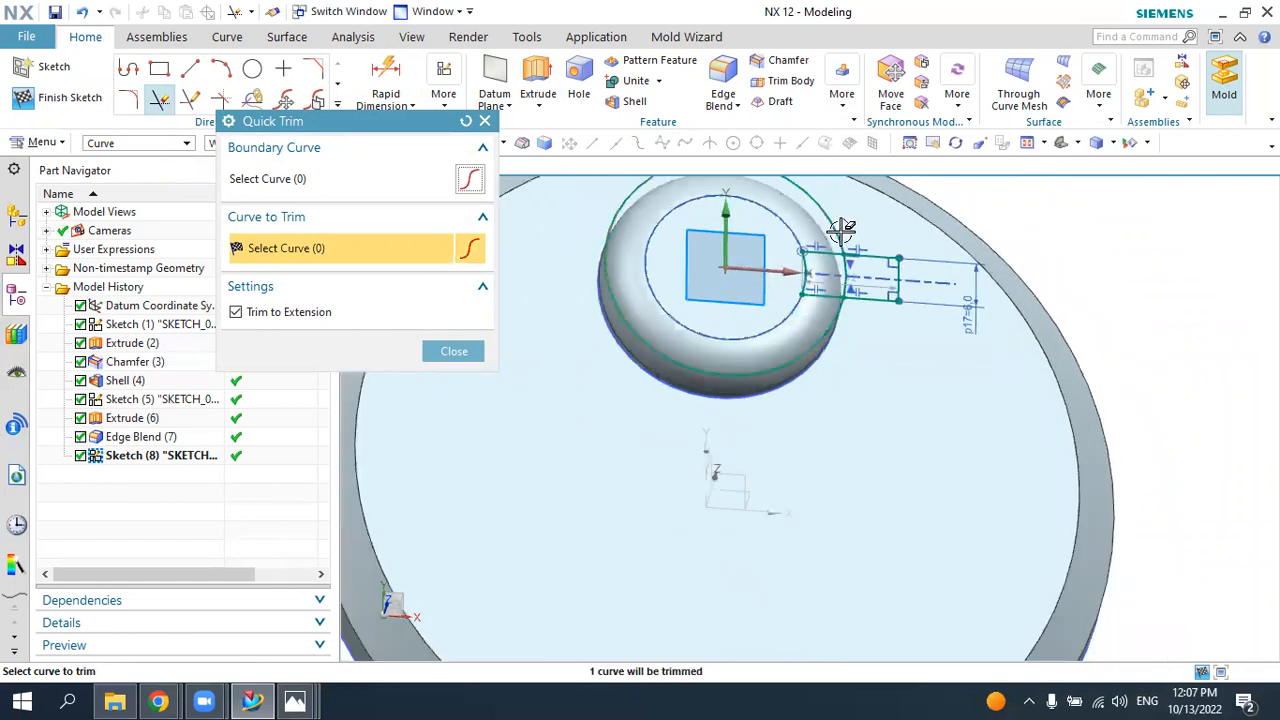
scroll(904, 242, "up", 1)
left_click(892, 256)
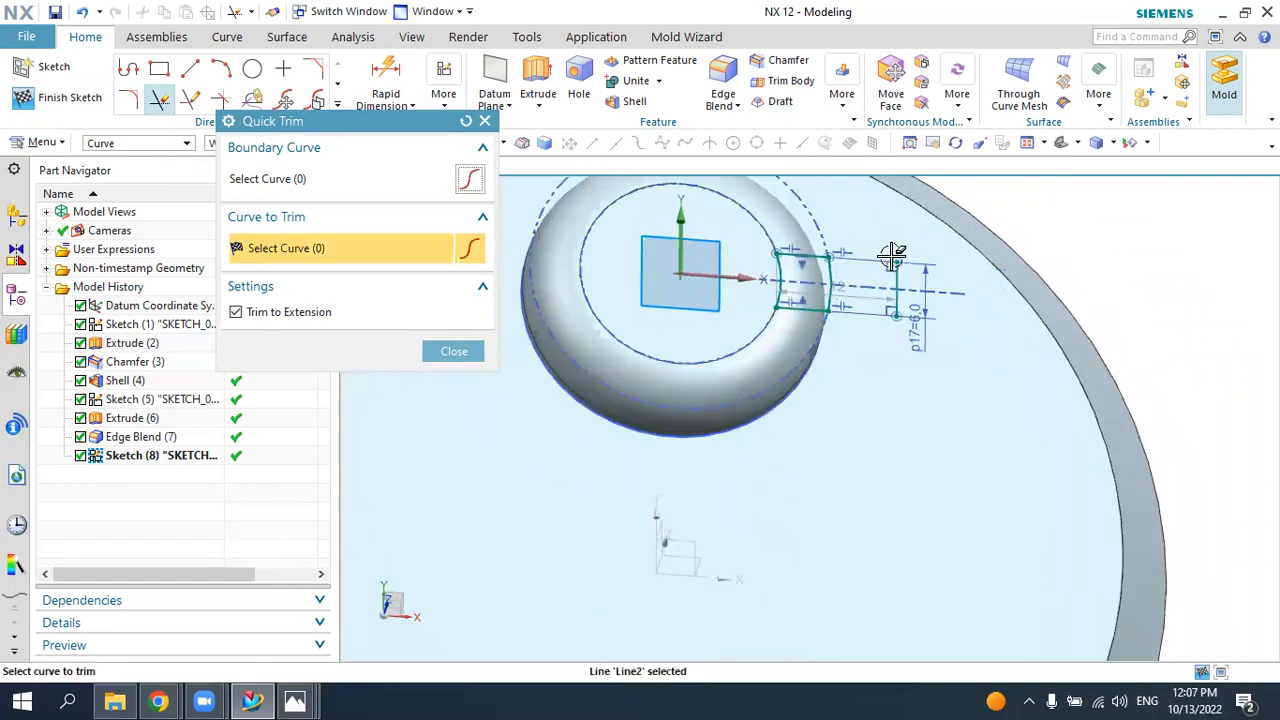
left_click(901, 272)
middle_click_drag(878, 302, 850, 333)
left_click(454, 351)
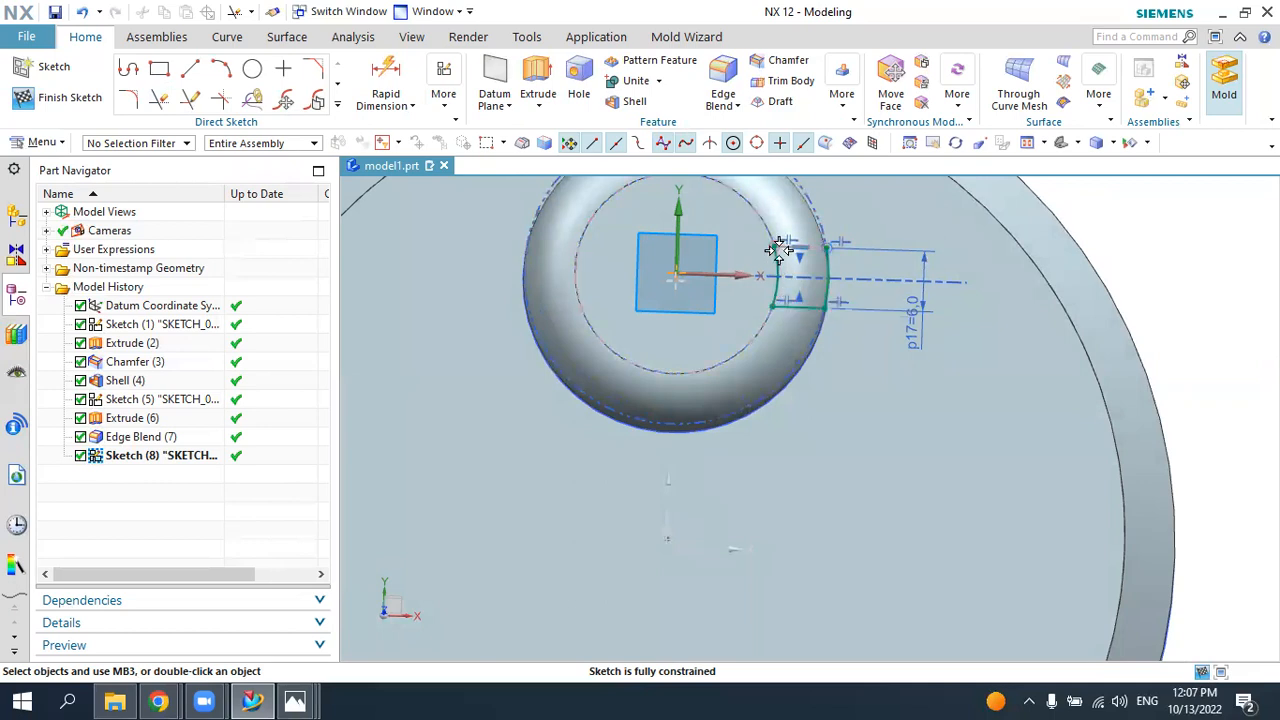
left_click(63, 97)
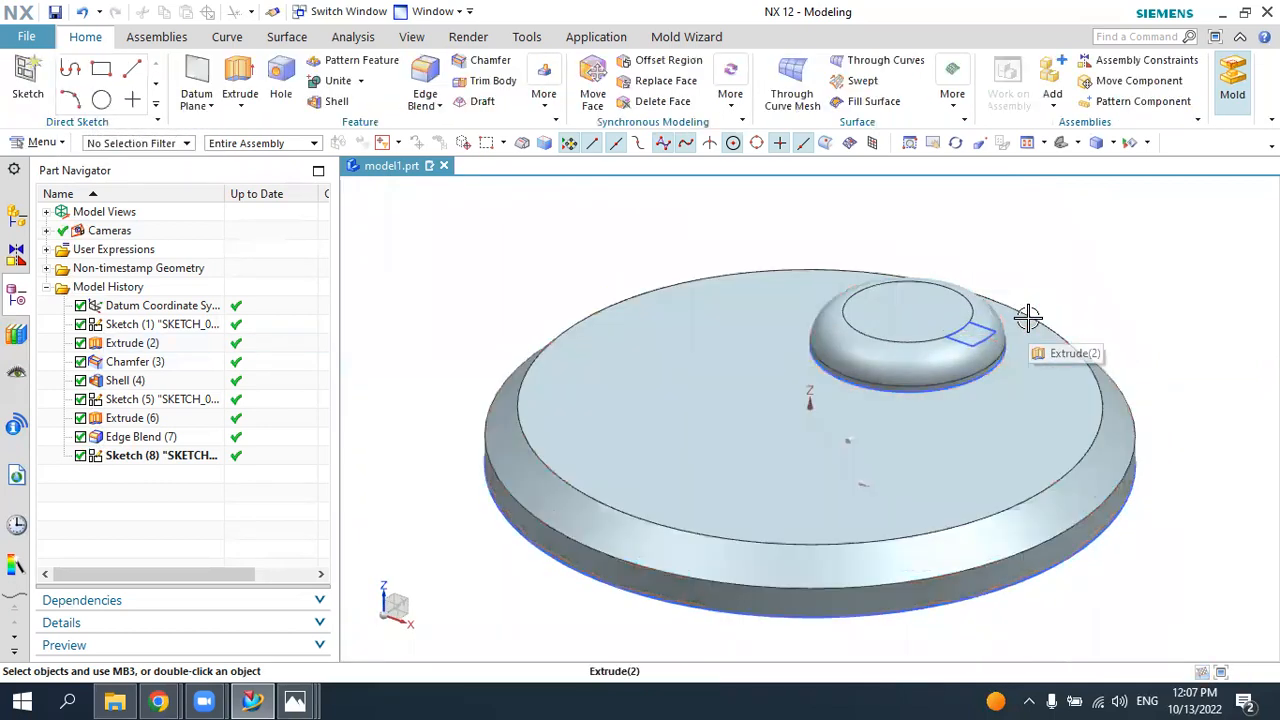
- Set up an Extrude of the slot region on the boss, selected with Region Boundary Curves, and reverse its direction downward into the boss
scroll(960, 335, "up", 2)
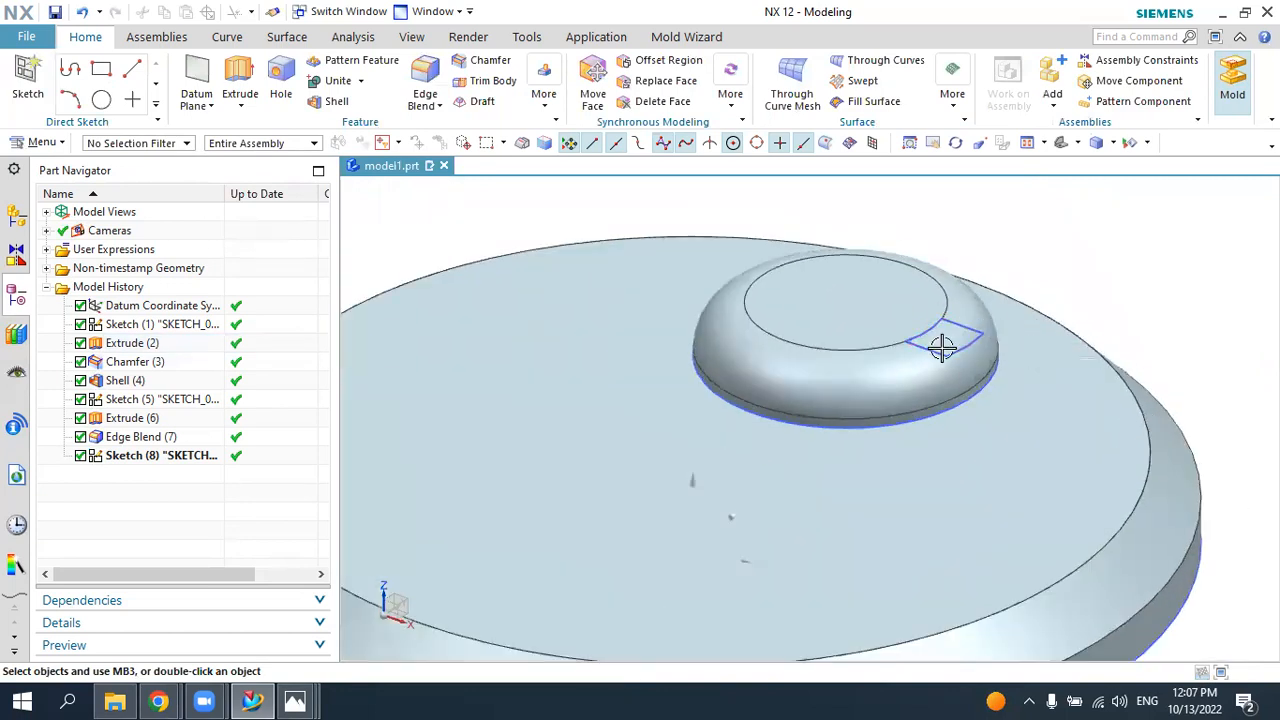
left_click(240, 78)
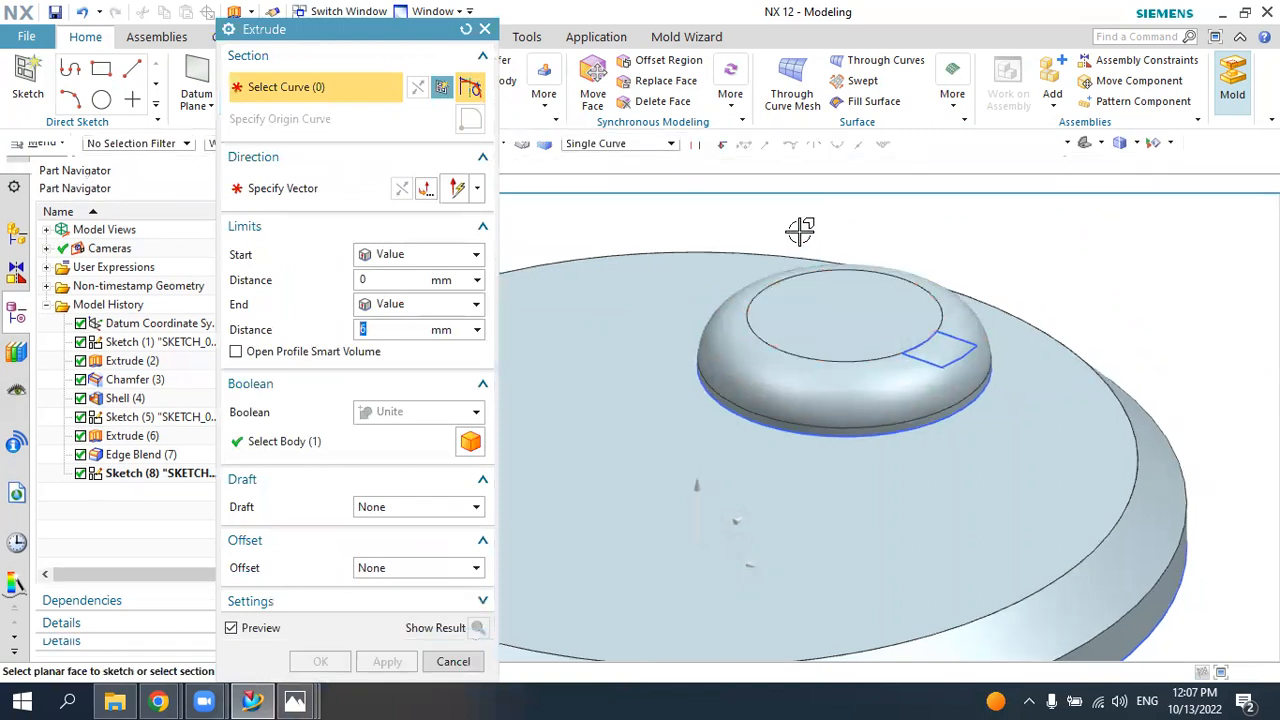
left_click(594, 153)
left_click(594, 153)
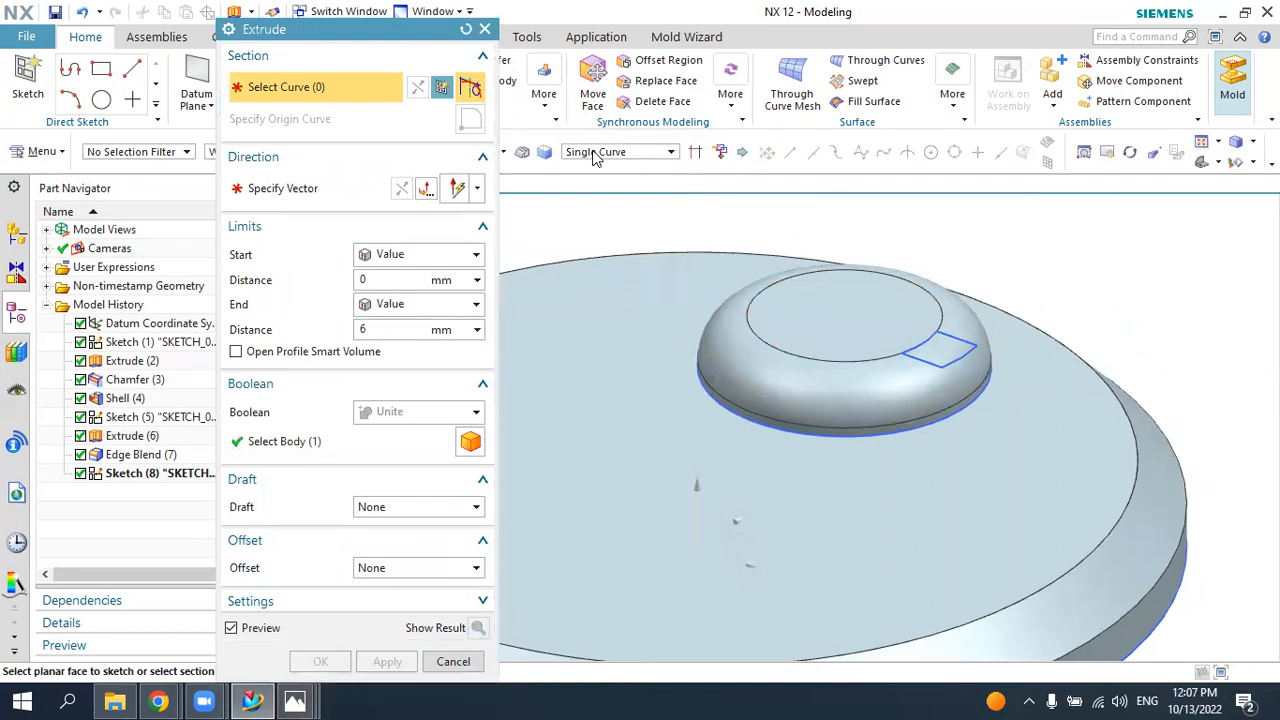
scroll(1000, 341, "up", 2)
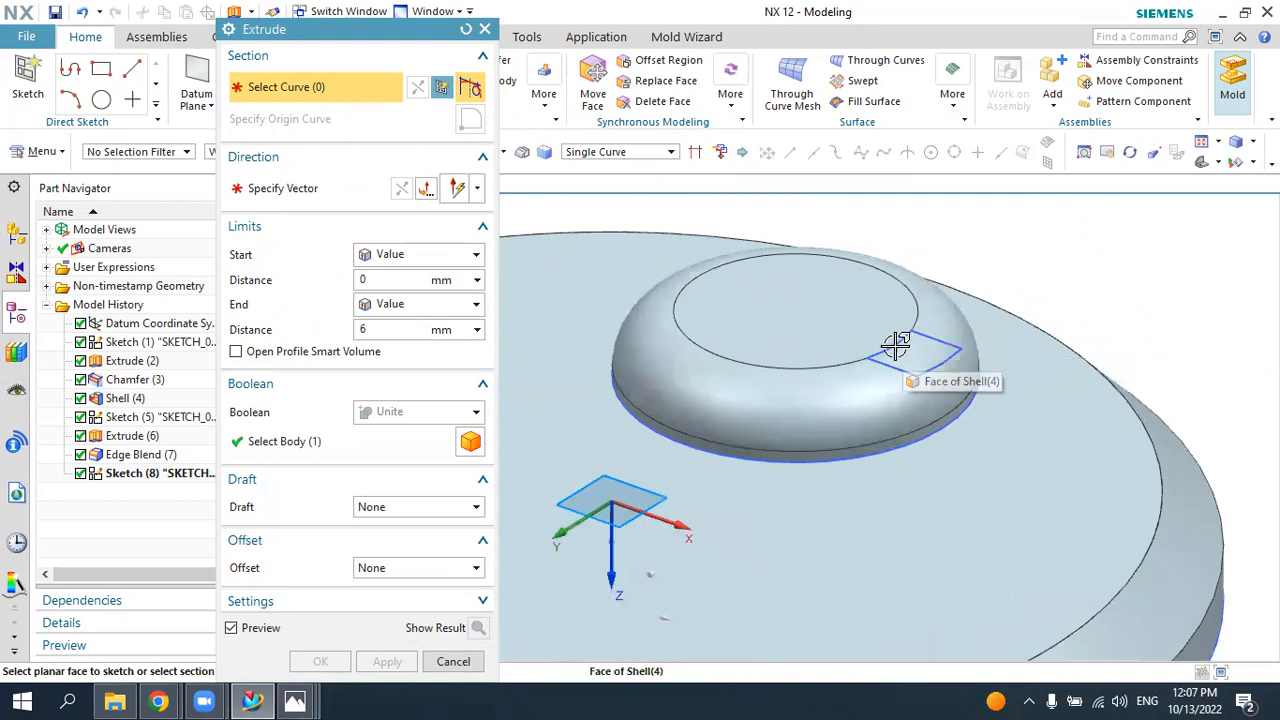
left_click(596, 153)
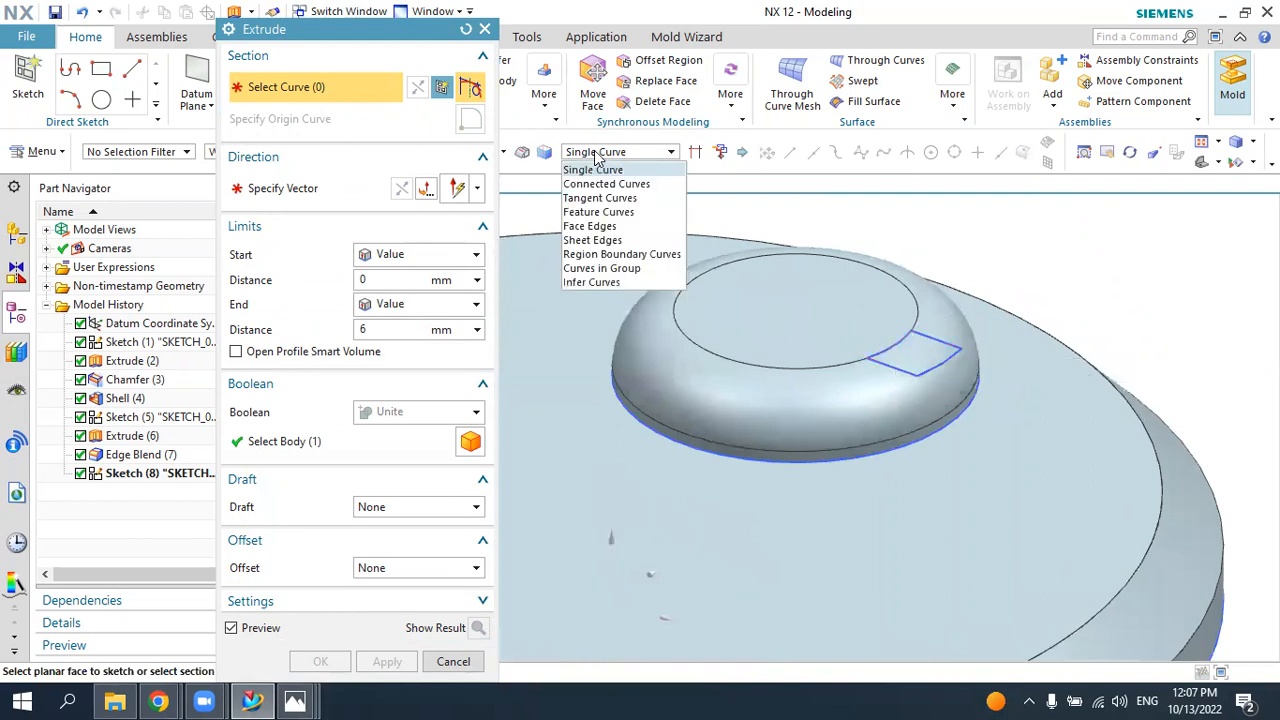
left_click(614, 256)
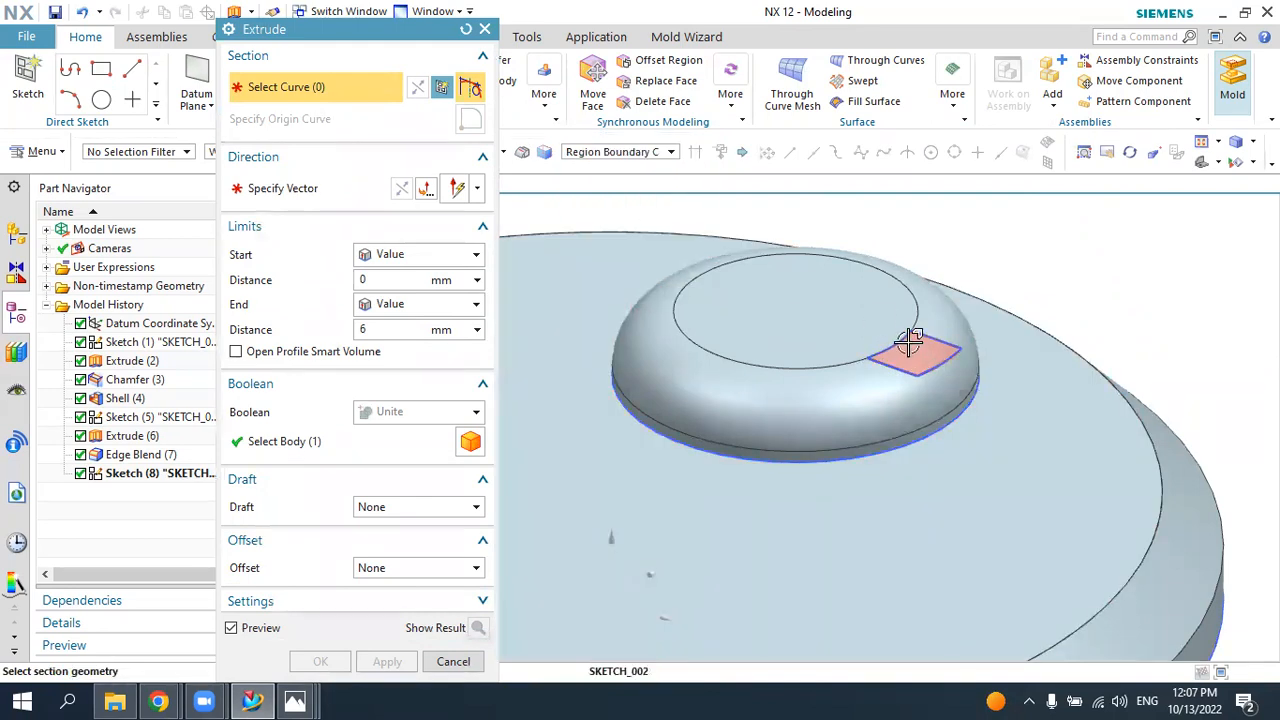
left_click(914, 355)
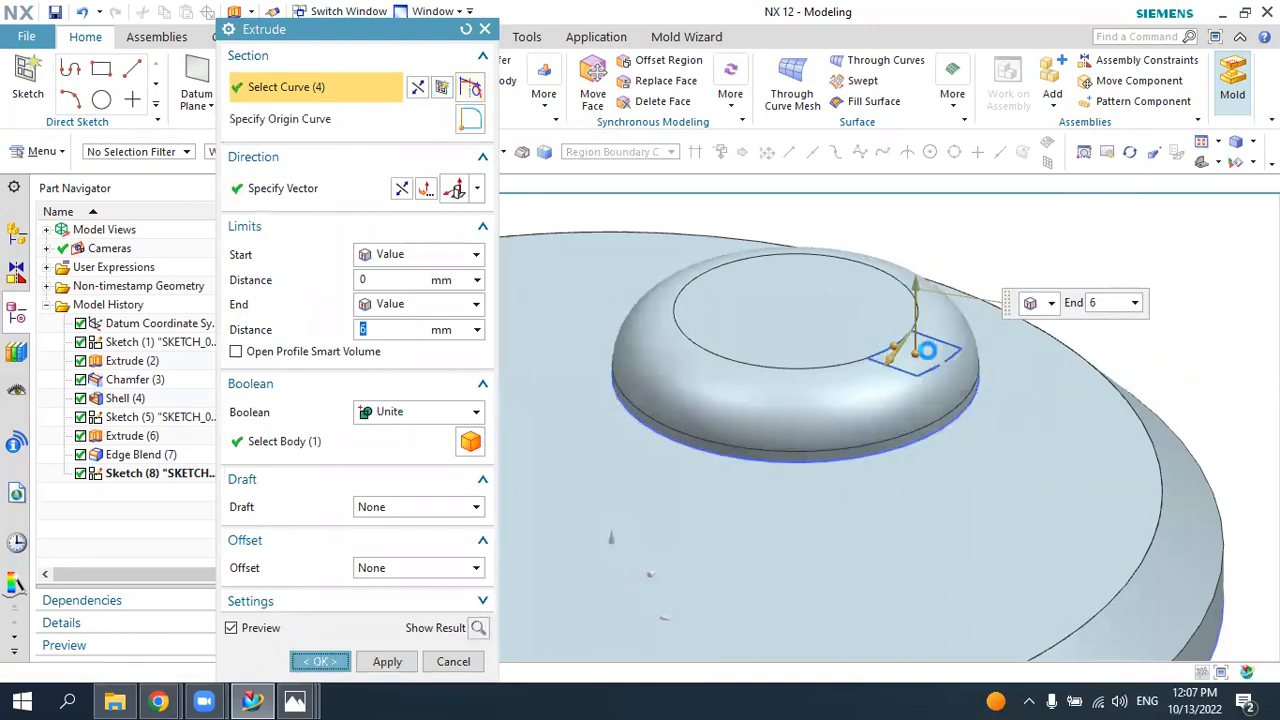
left_click(641, 373)
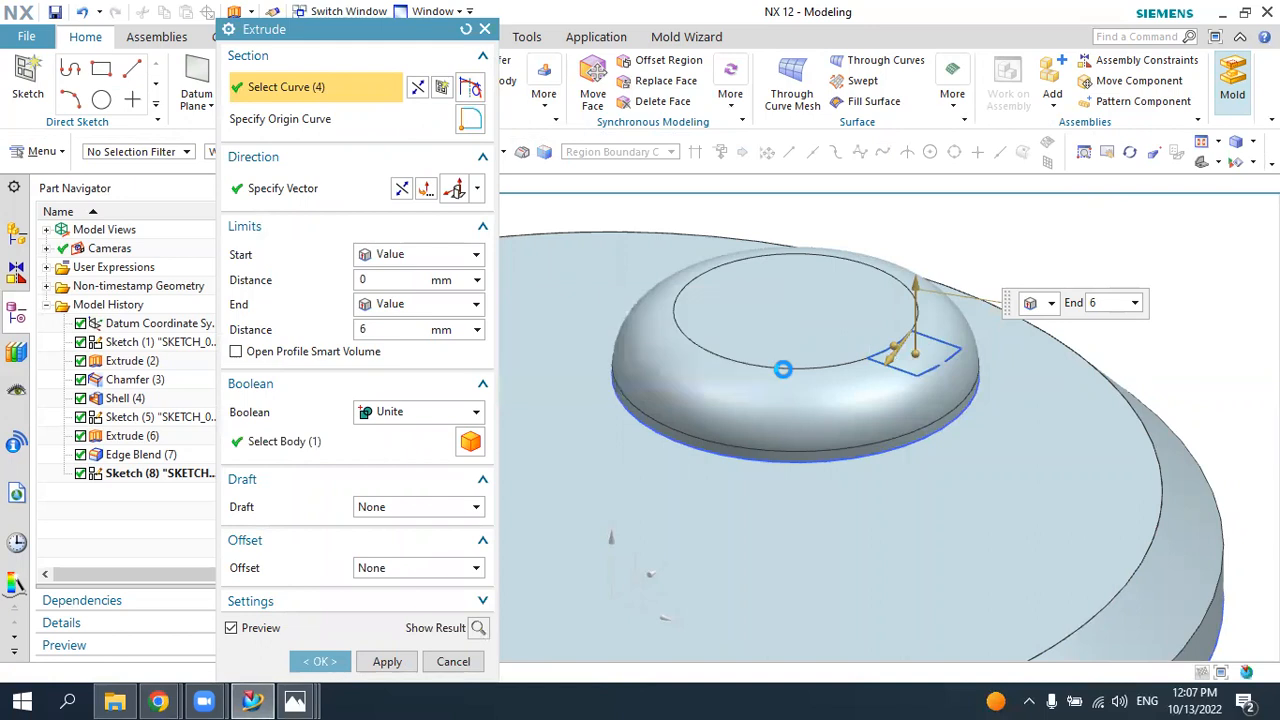
middle_click_drag(1098, 386, 1131, 379)
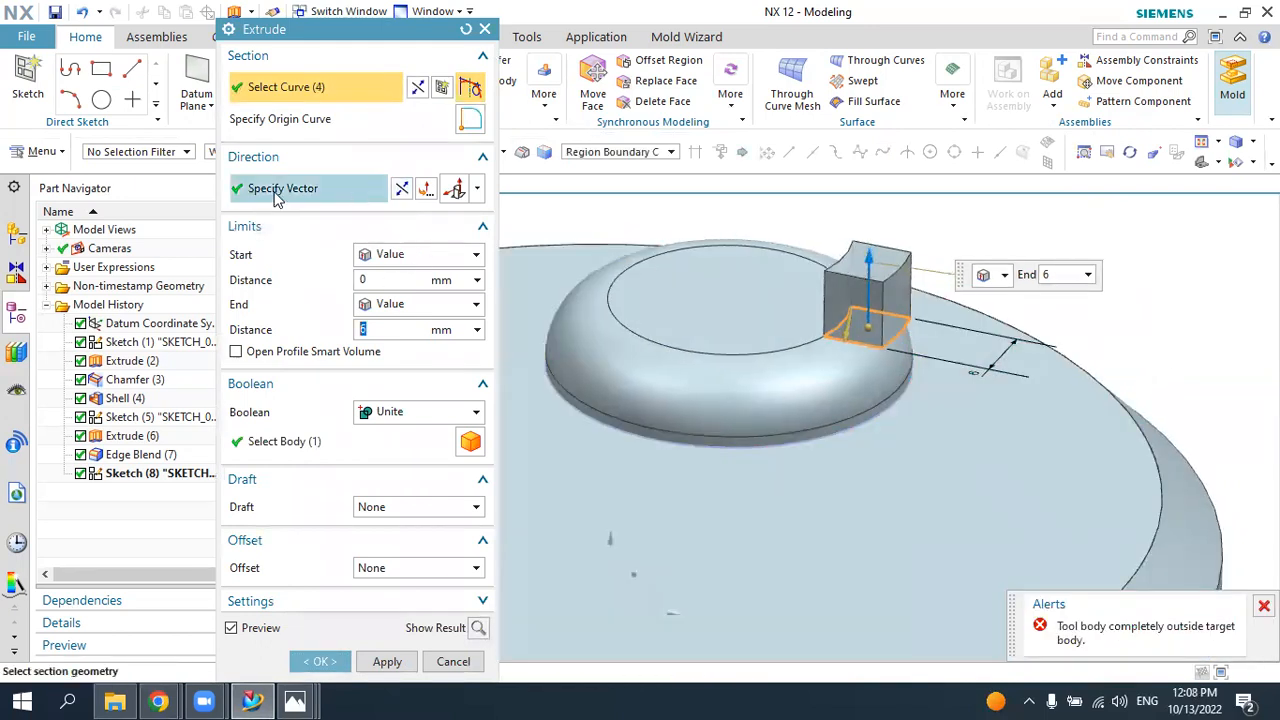
left_click(400, 190)
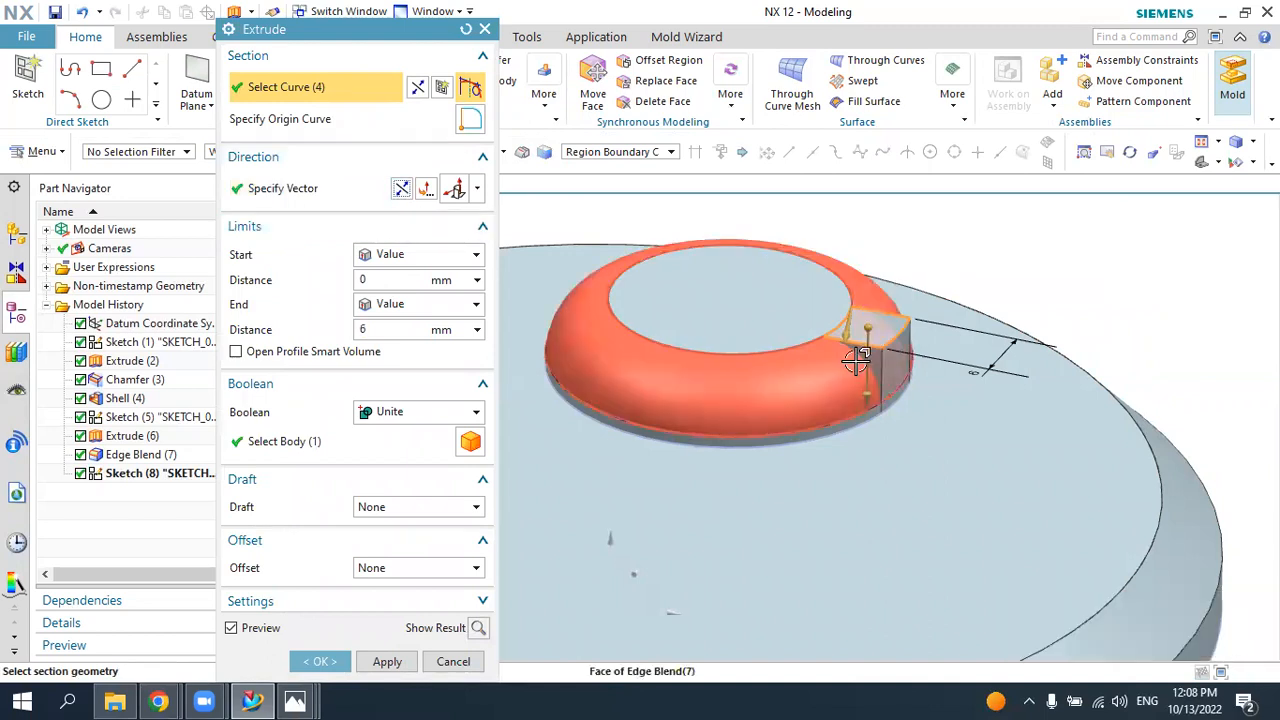
- End the slot extrusion Until Extended at the disc's flat upper face and subtract it from the body
left_click(390, 305)
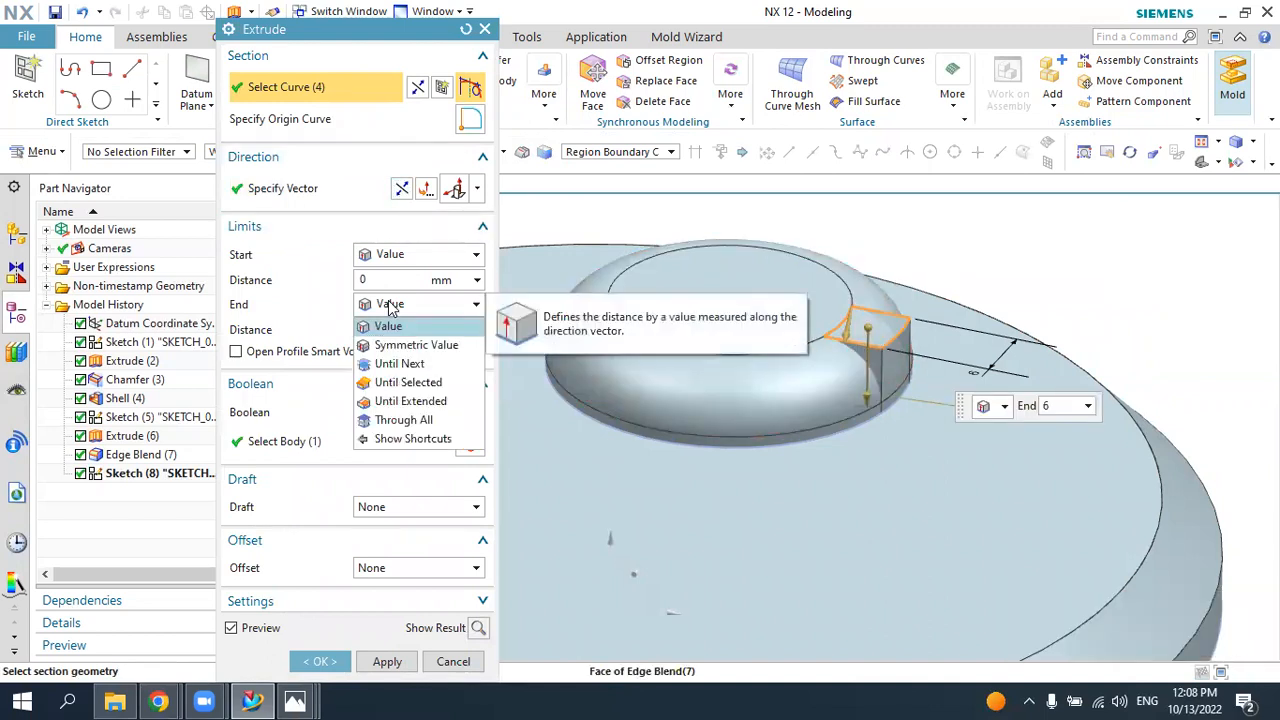
left_click(410, 402)
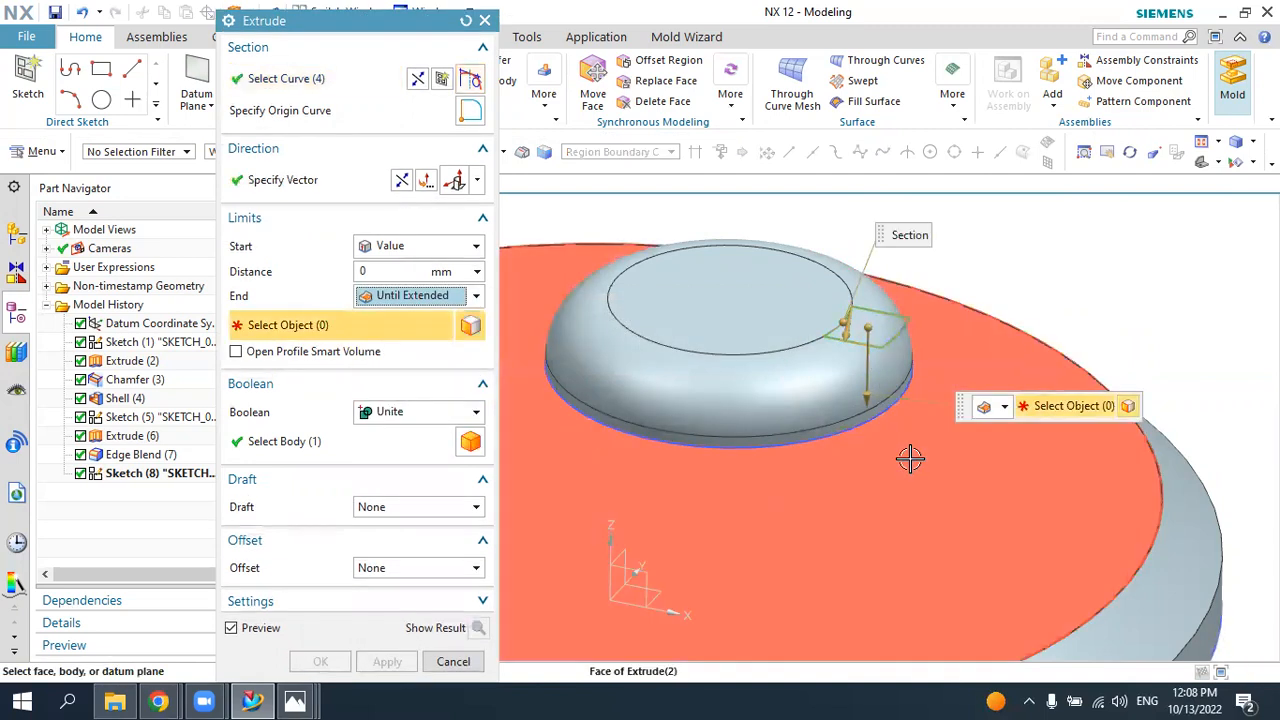
left_click(909, 459)
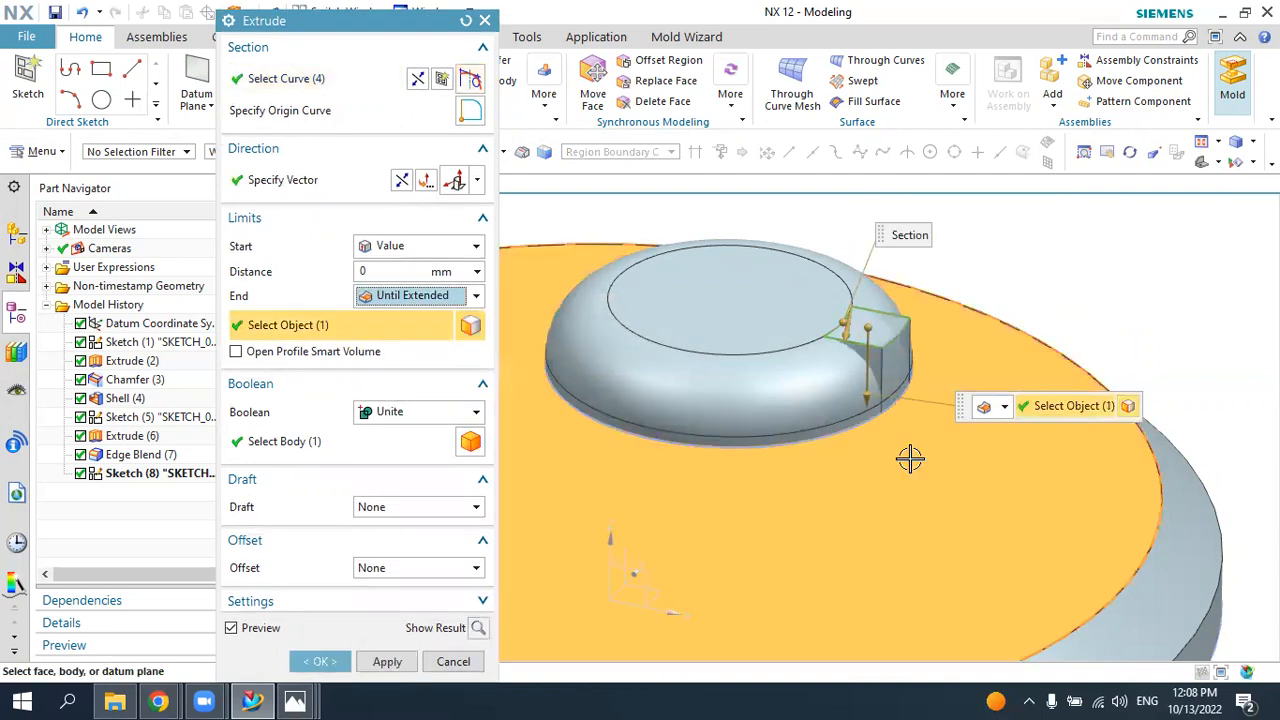
left_click(397, 418)
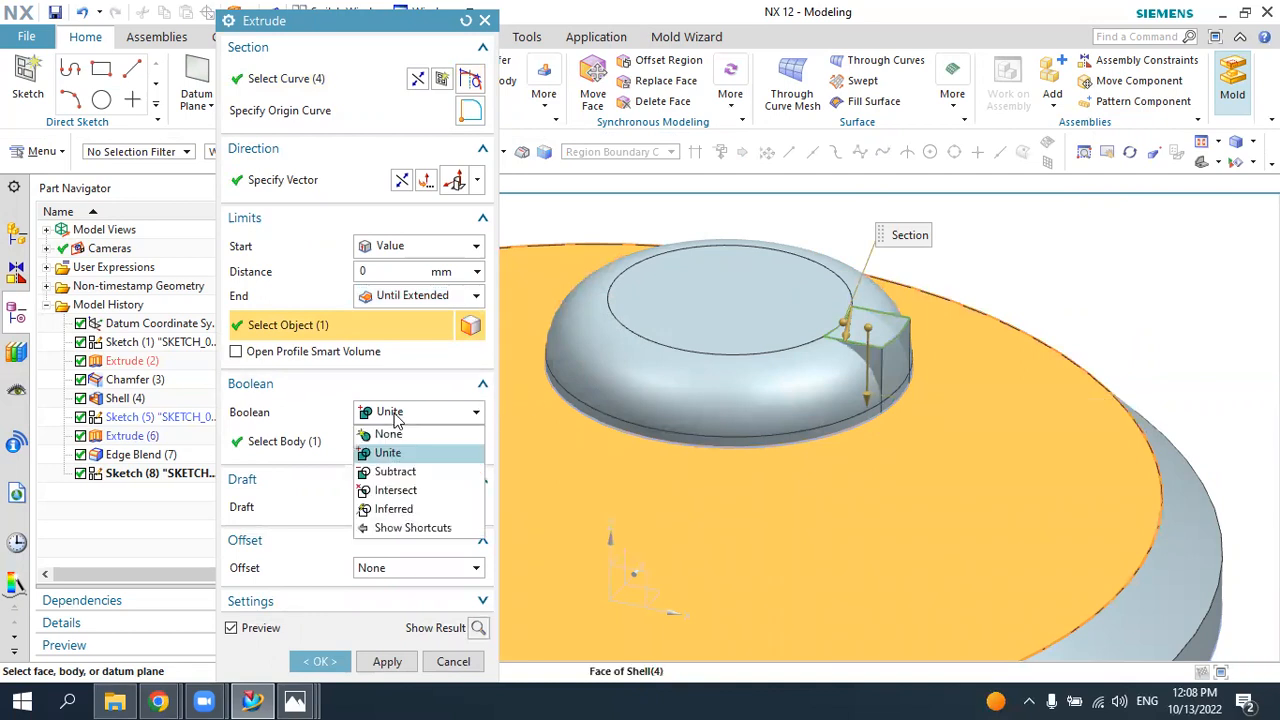
left_click(390, 472)
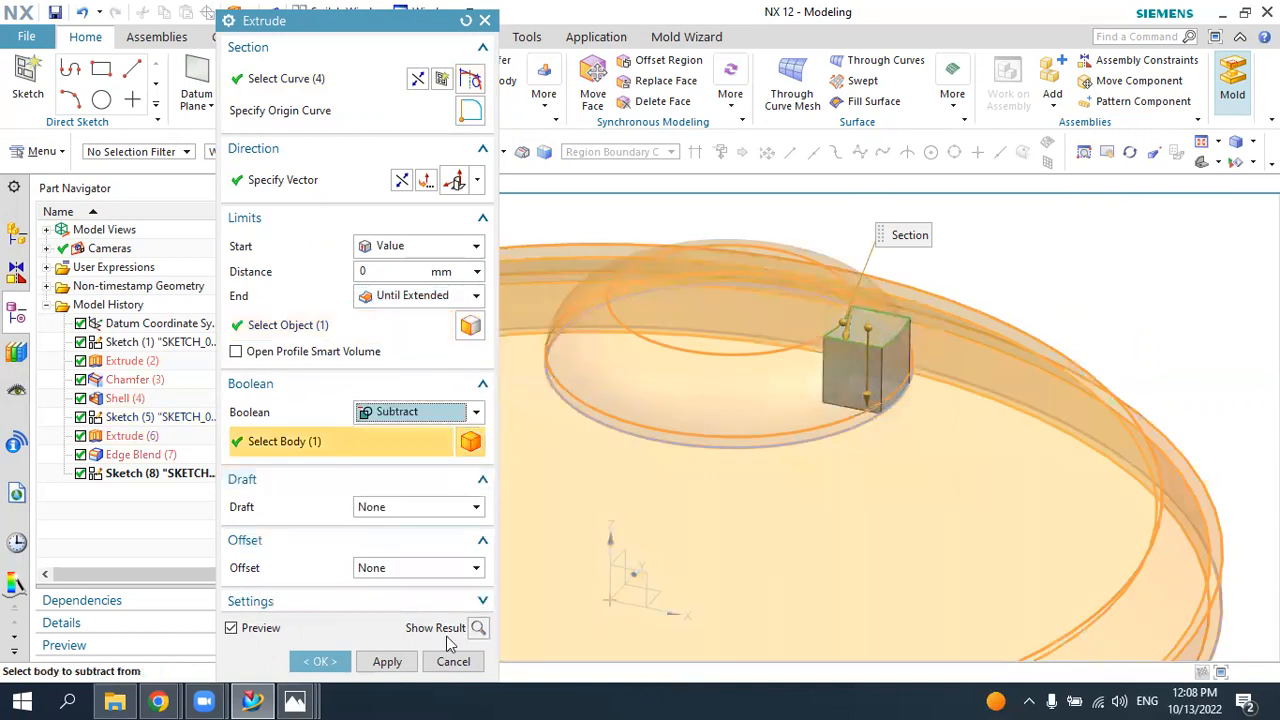
left_click(477, 630)
middle_click_drag(906, 423, 888, 452)
scroll(889, 378, "down", 2)
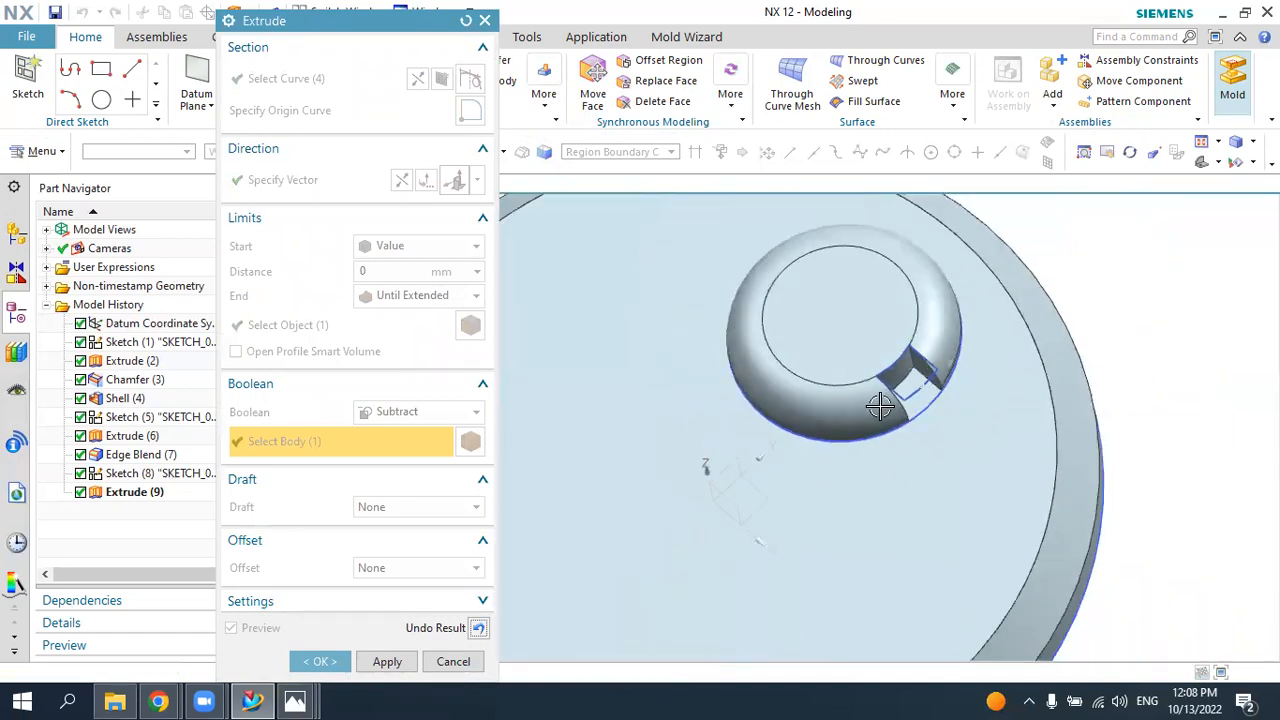
mouse_move(940, 397)
middle_mouse_down()
mouse_move(948, 411)
mouse_move(948, 392)
middle_mouse_up()
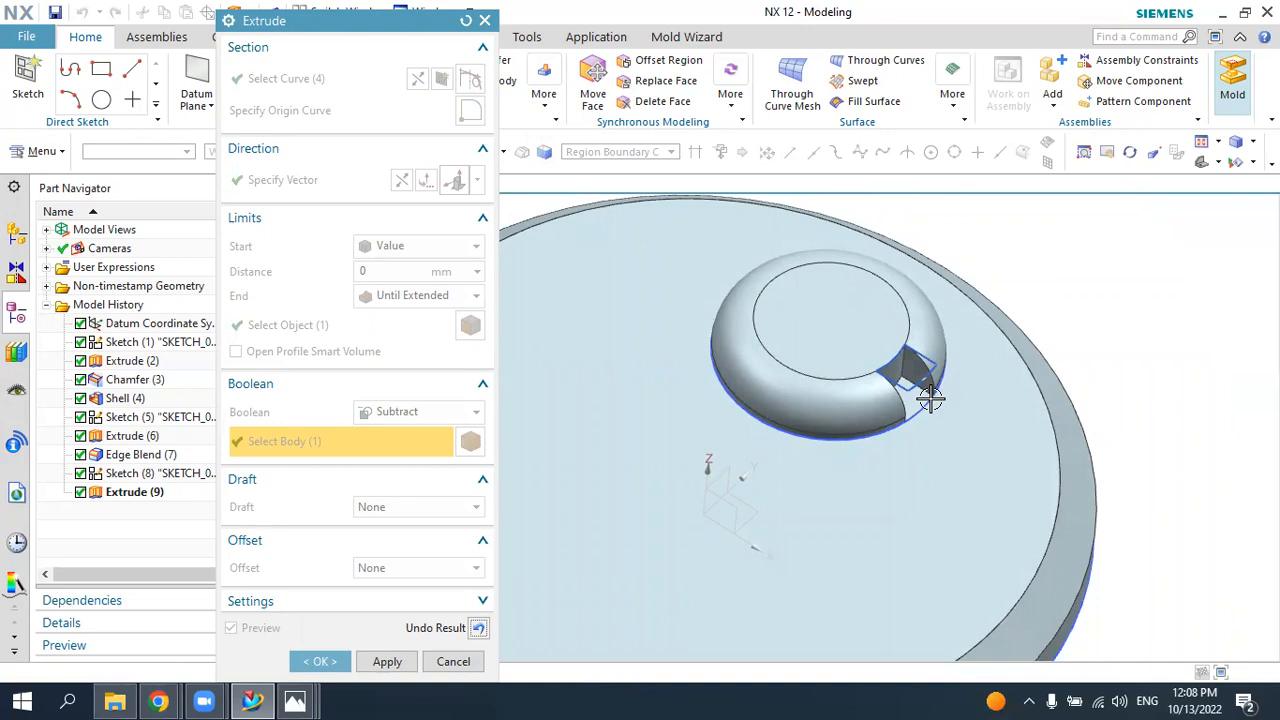
scroll(904, 340, "up", 1)
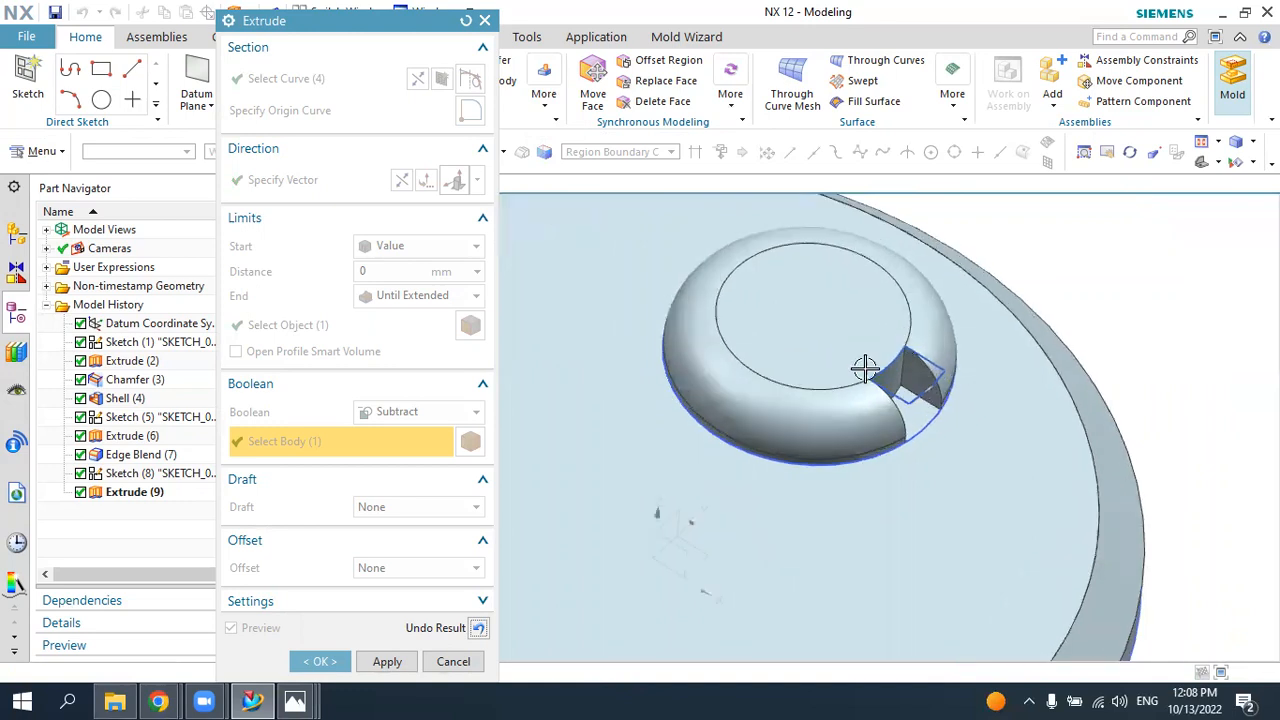
left_click(320, 660)
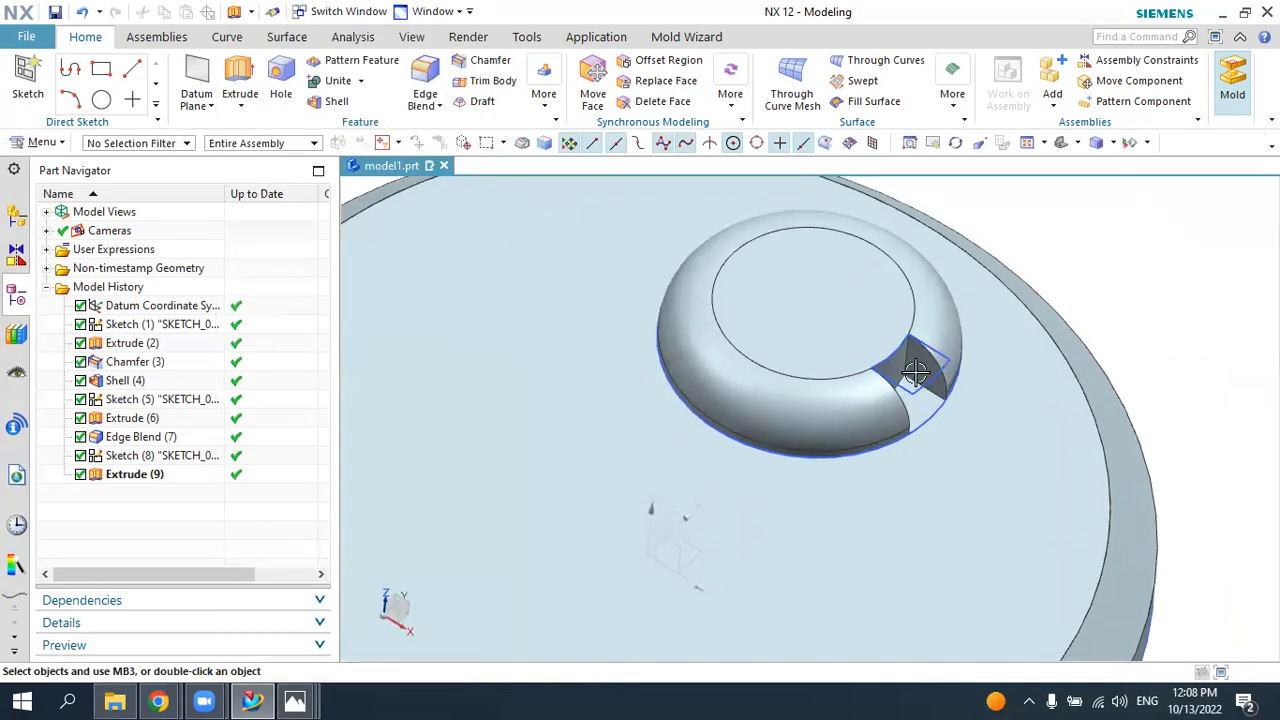
- Delete the slot's extruded cut from the model history
left_click(124, 476)
right_click(124, 477)
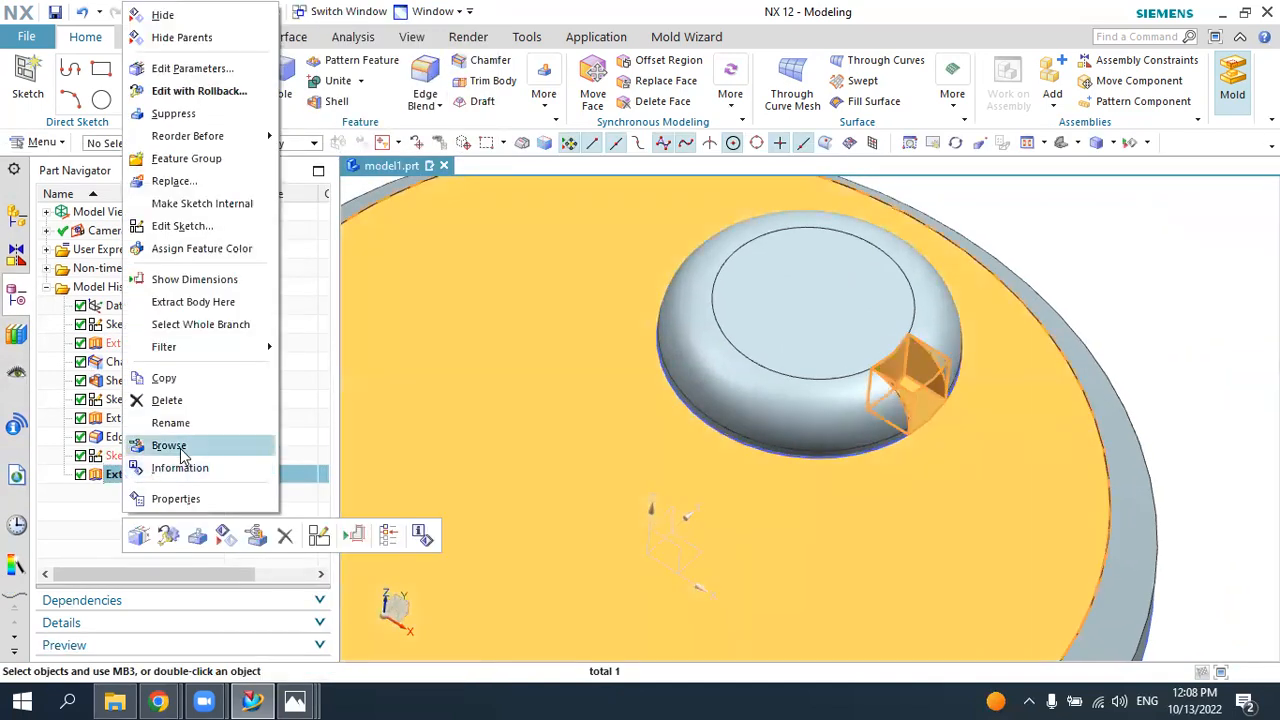
left_click(168, 401)
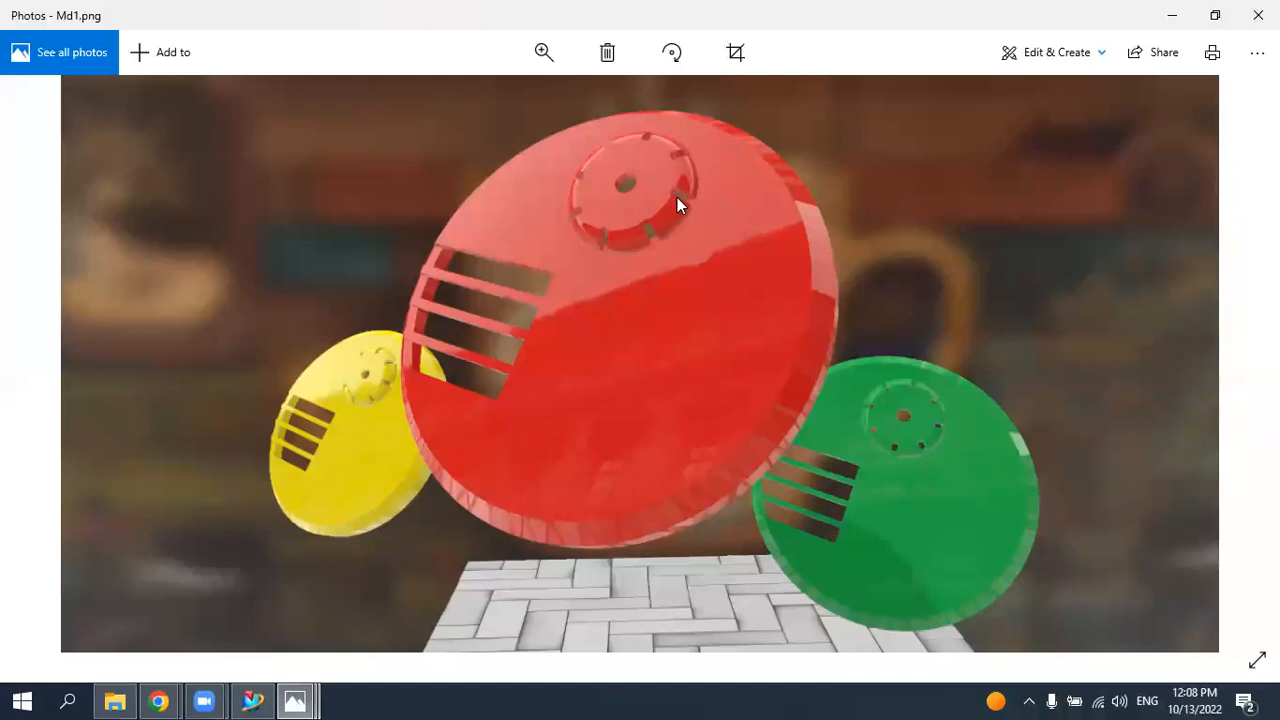
- Switch back to NX and reopen the boss's slot profile sketch for editing
left_click(252, 700)
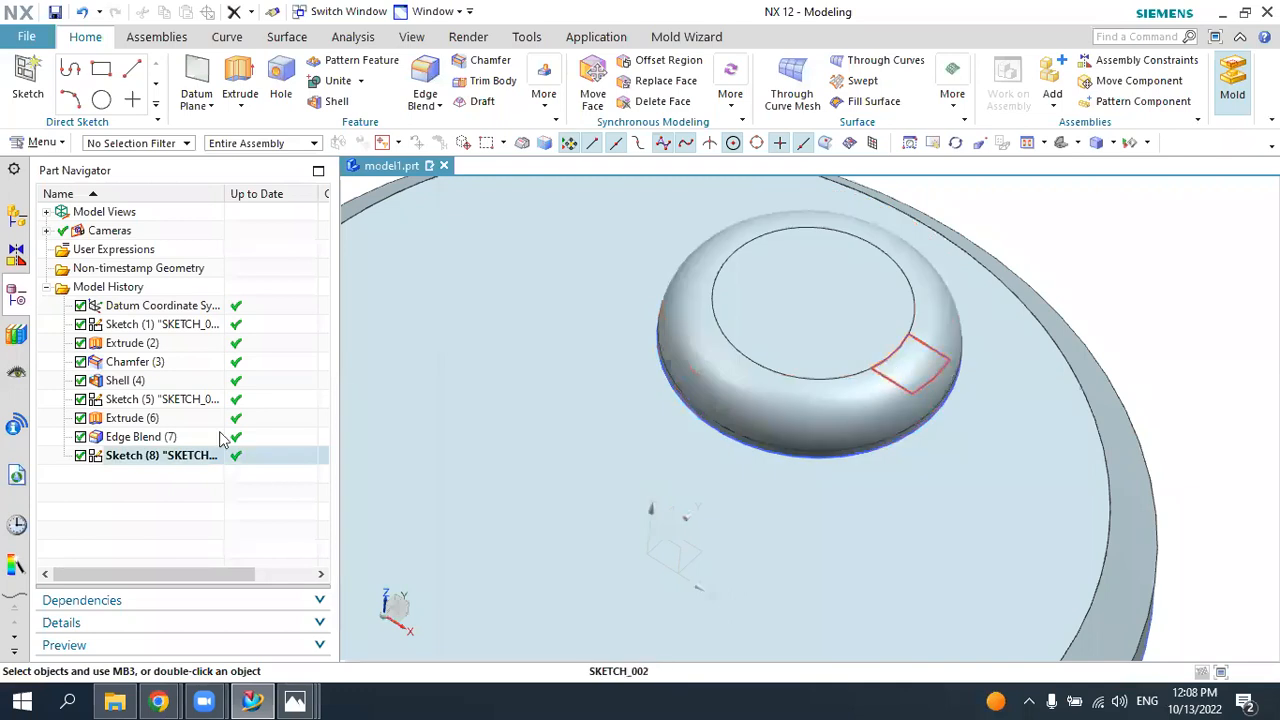
double_click(175, 458)
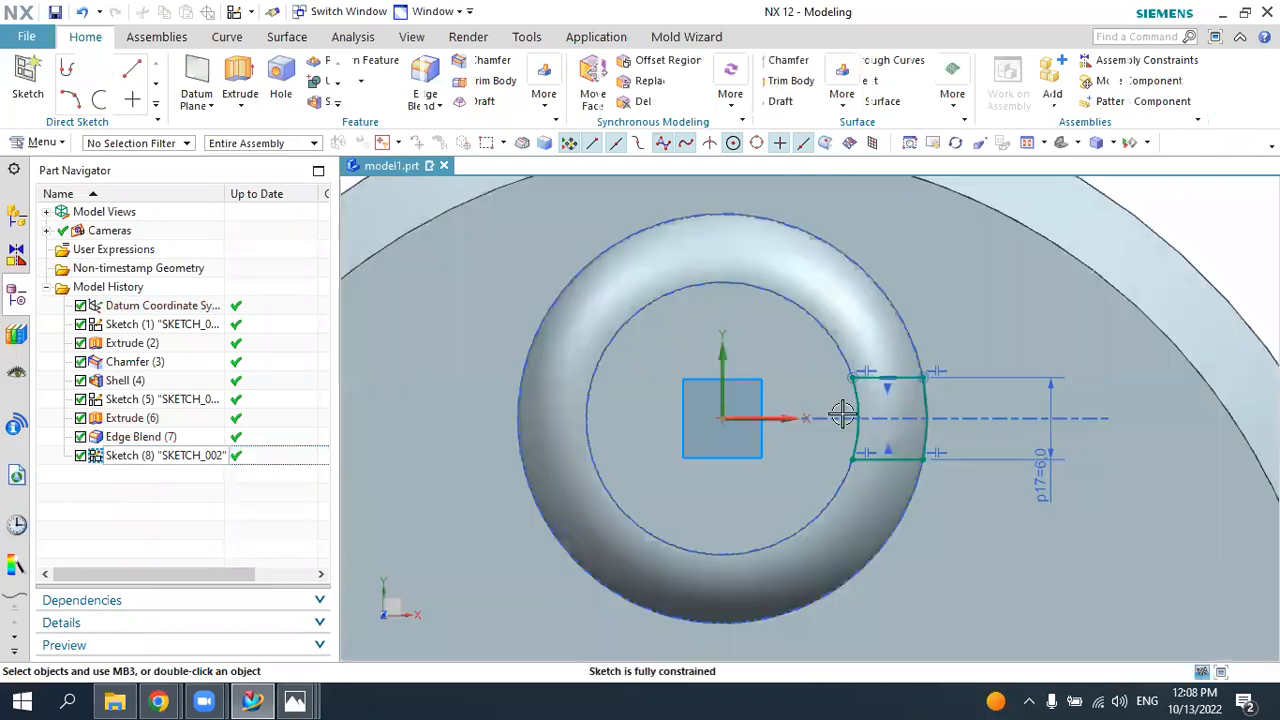
scroll(884, 407, "down", 2)
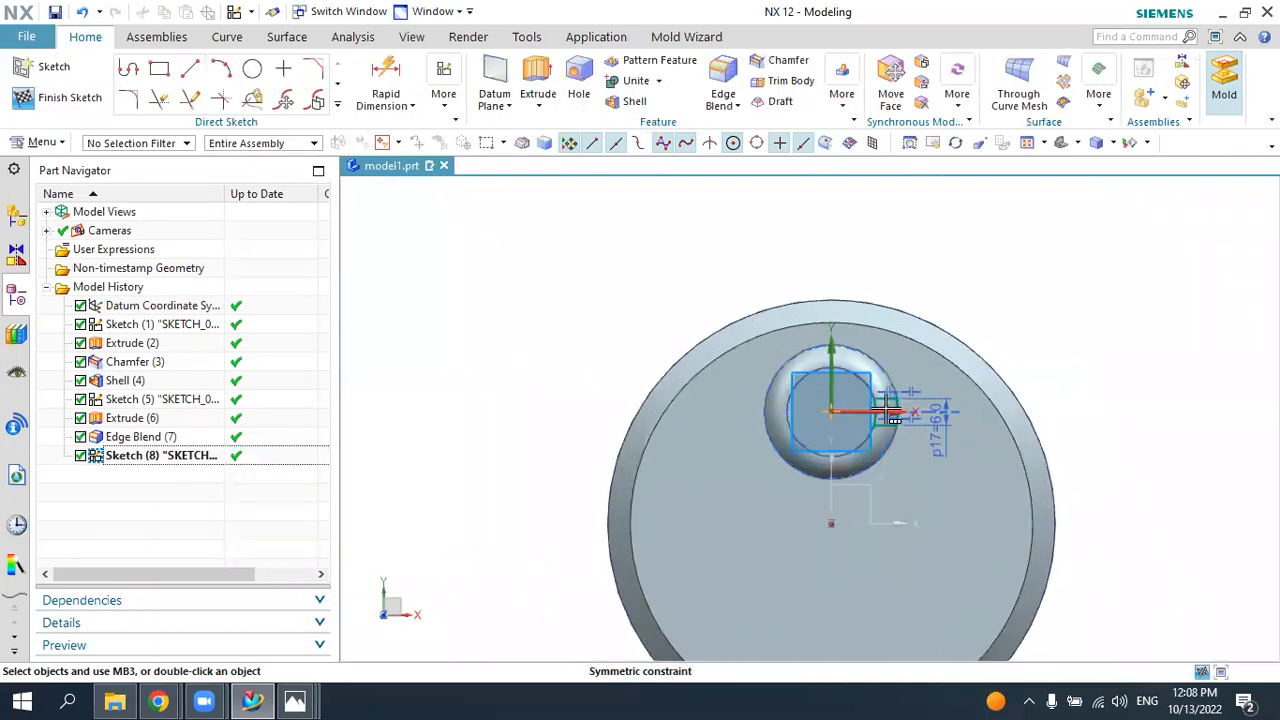
scroll(884, 407, "down", 2)
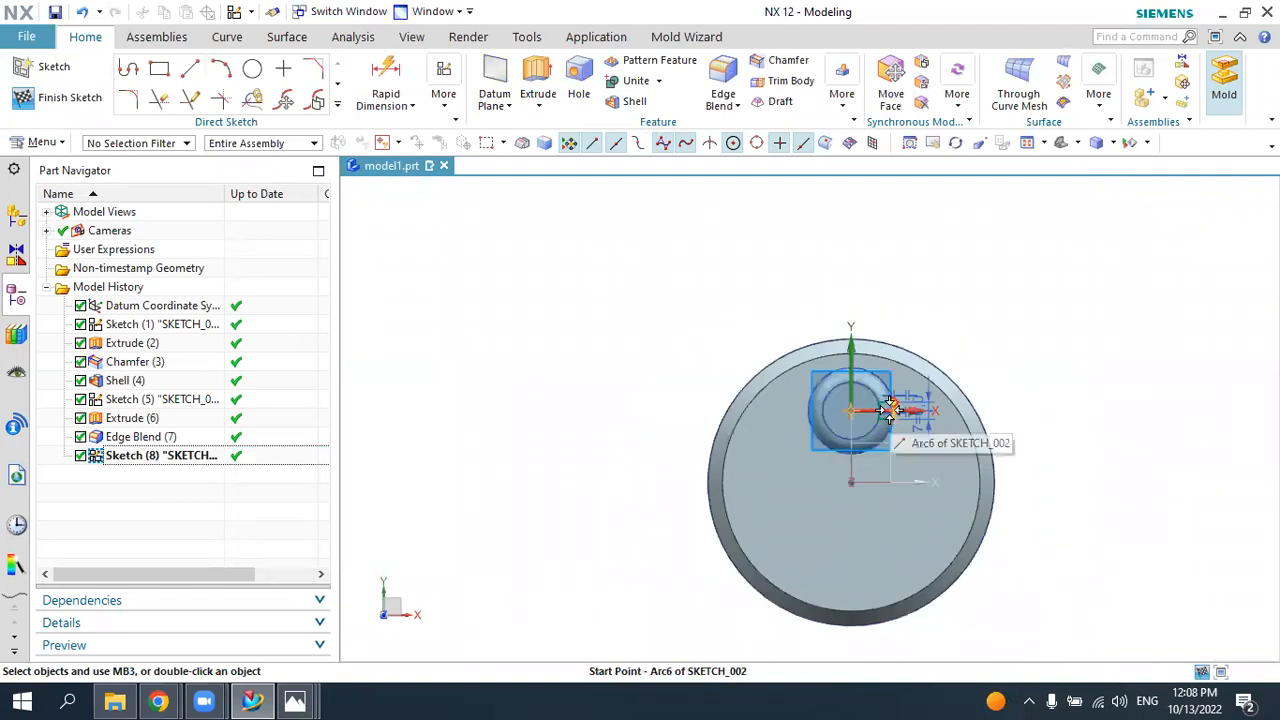
scroll(880, 410, "up", 5)
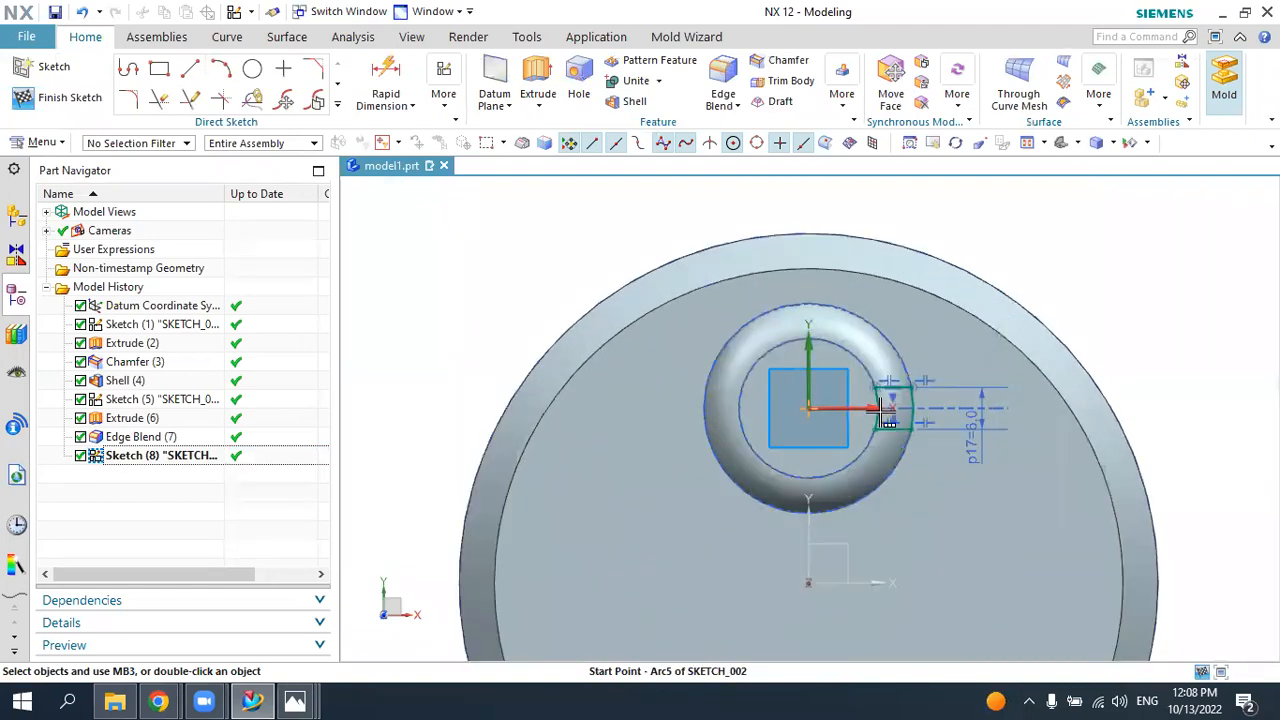
scroll(880, 410, "up", 2)
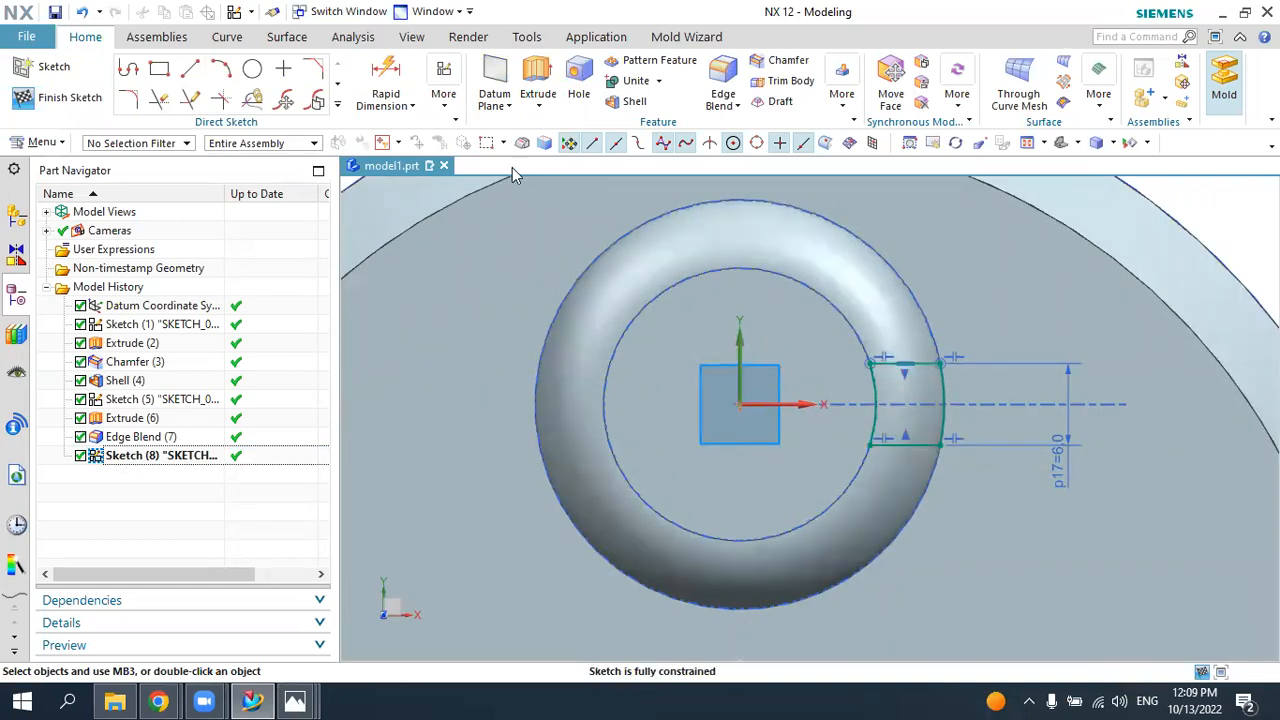
left_click(160, 101)
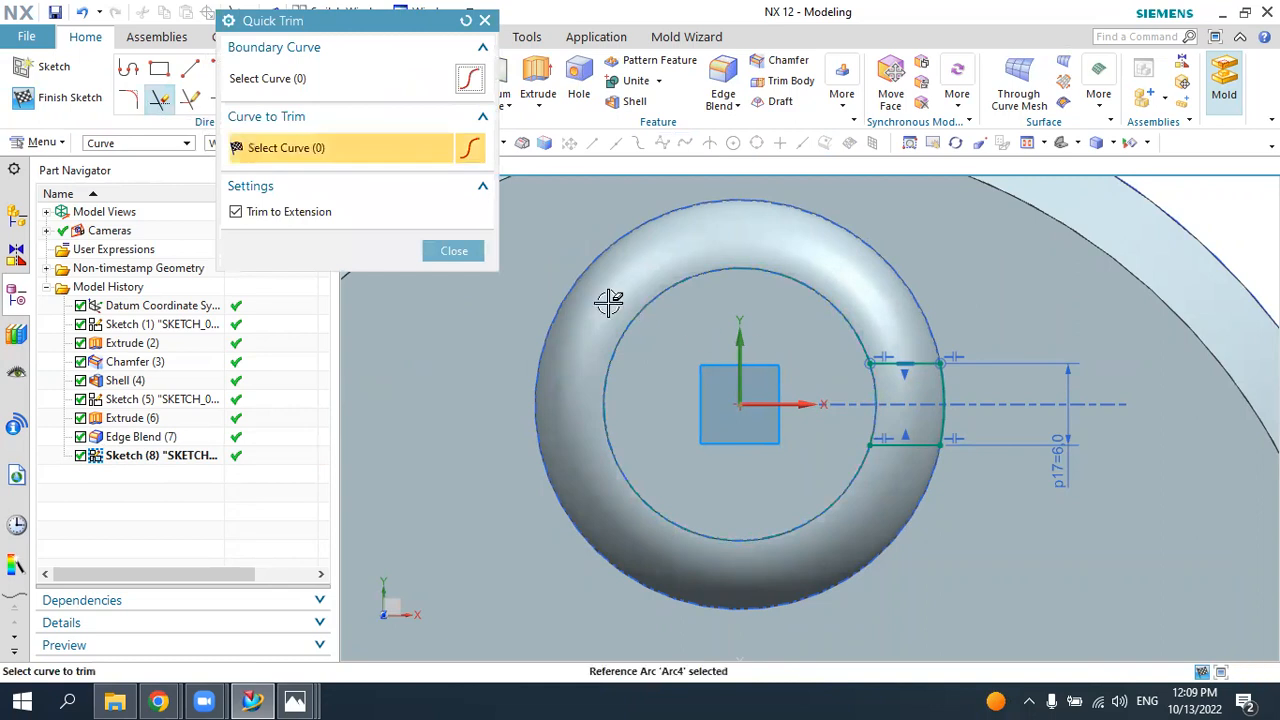
left_click(454, 251)
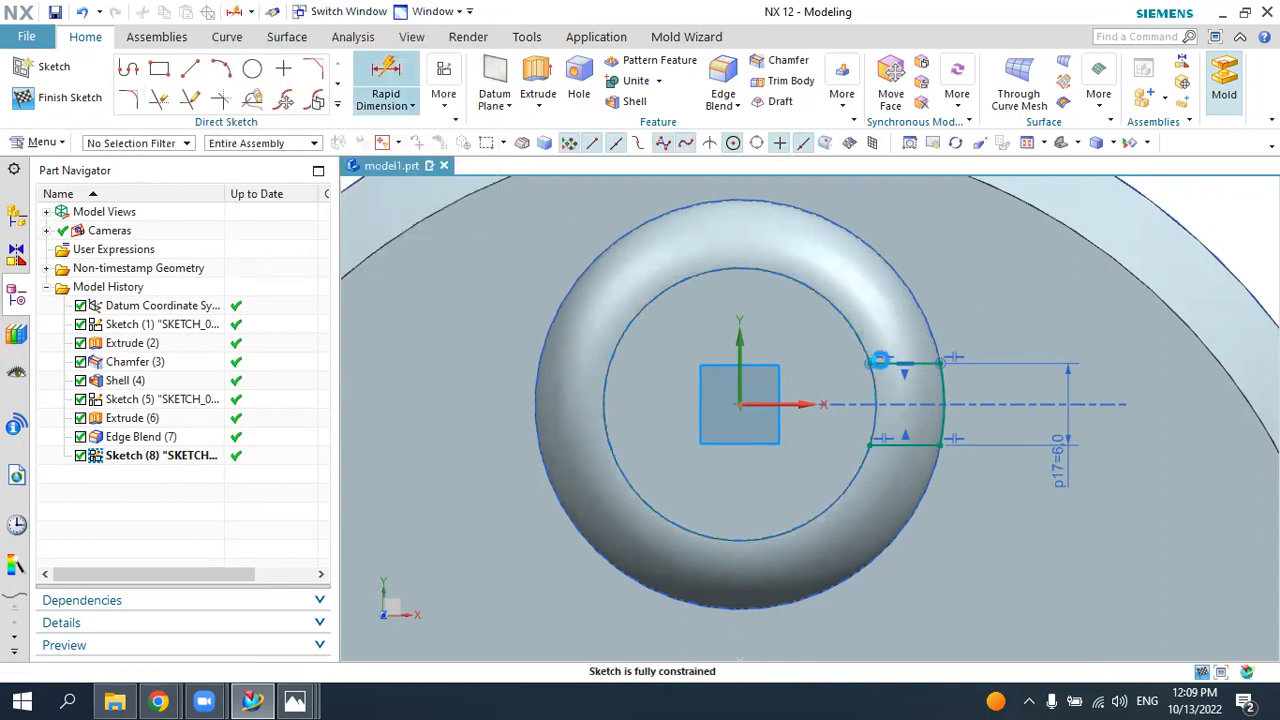
- Try to dimension the length of the slot profile's upper edge
key("d")
left_click(887, 360)
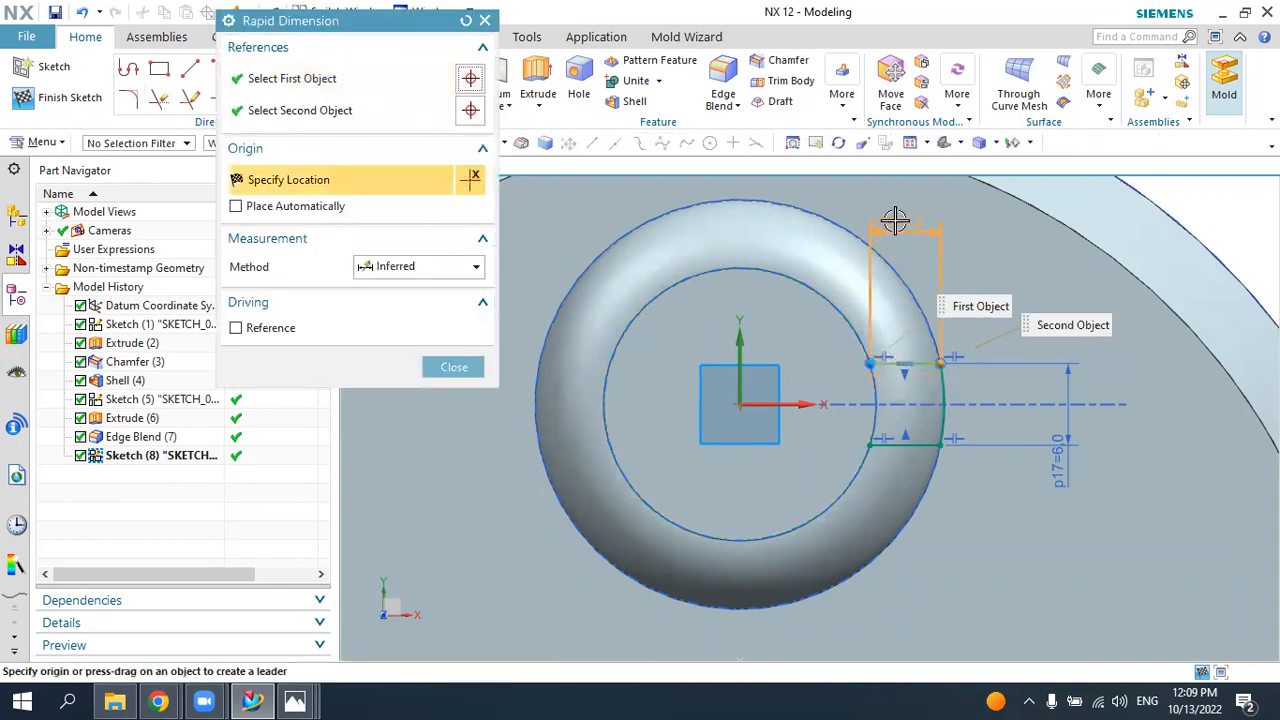
left_click(894, 220)
left_click(645, 394)
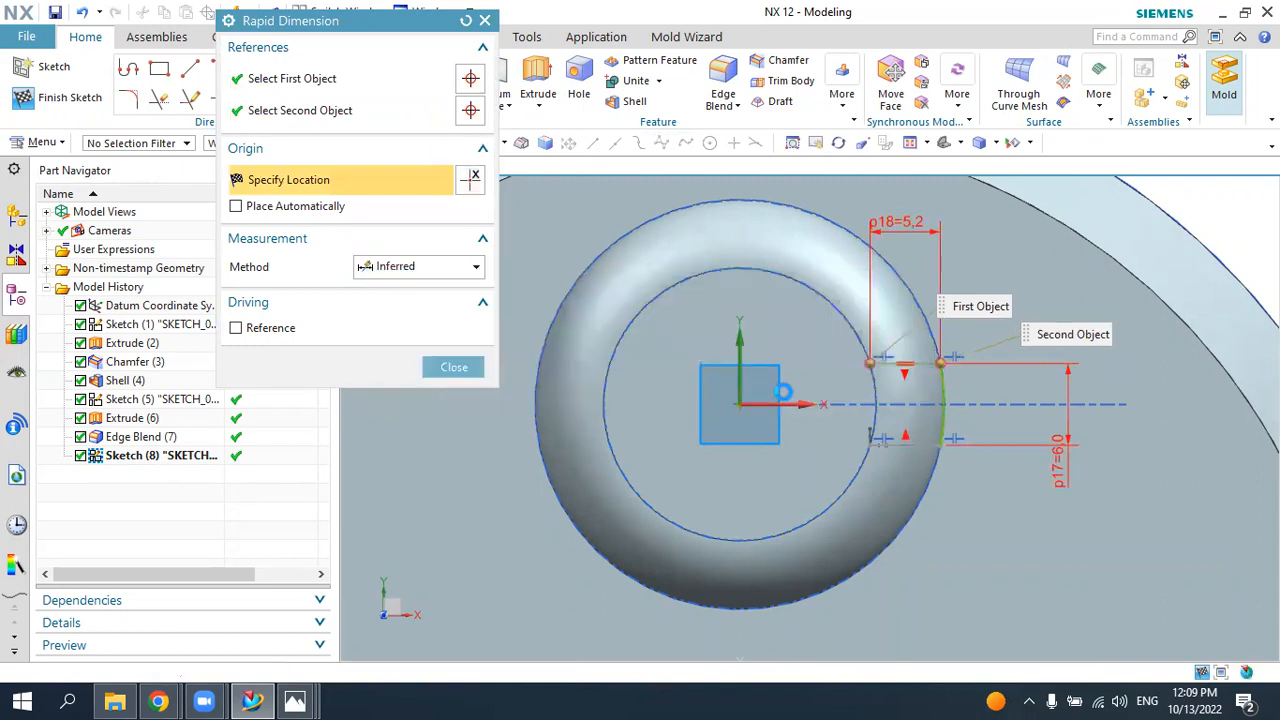
key("Escape")
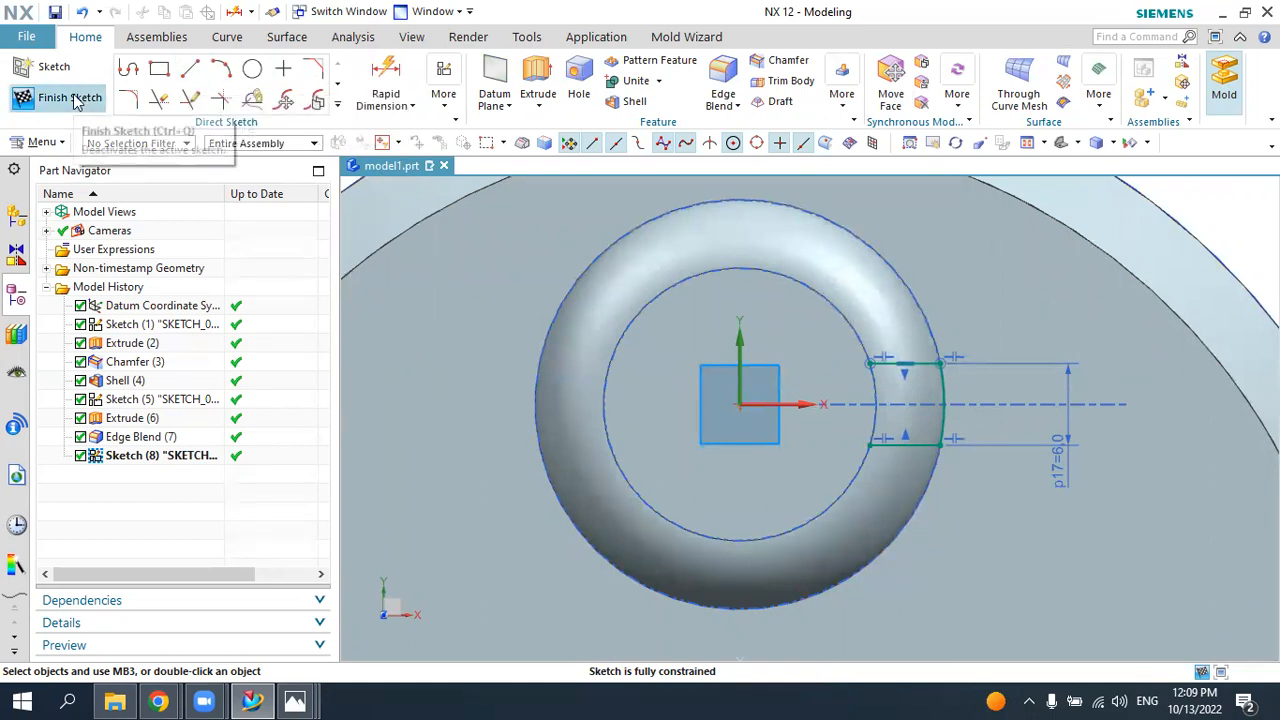
- Remove all existing slot profile curves from the sketch with Quick Trim
left_click(158, 100)
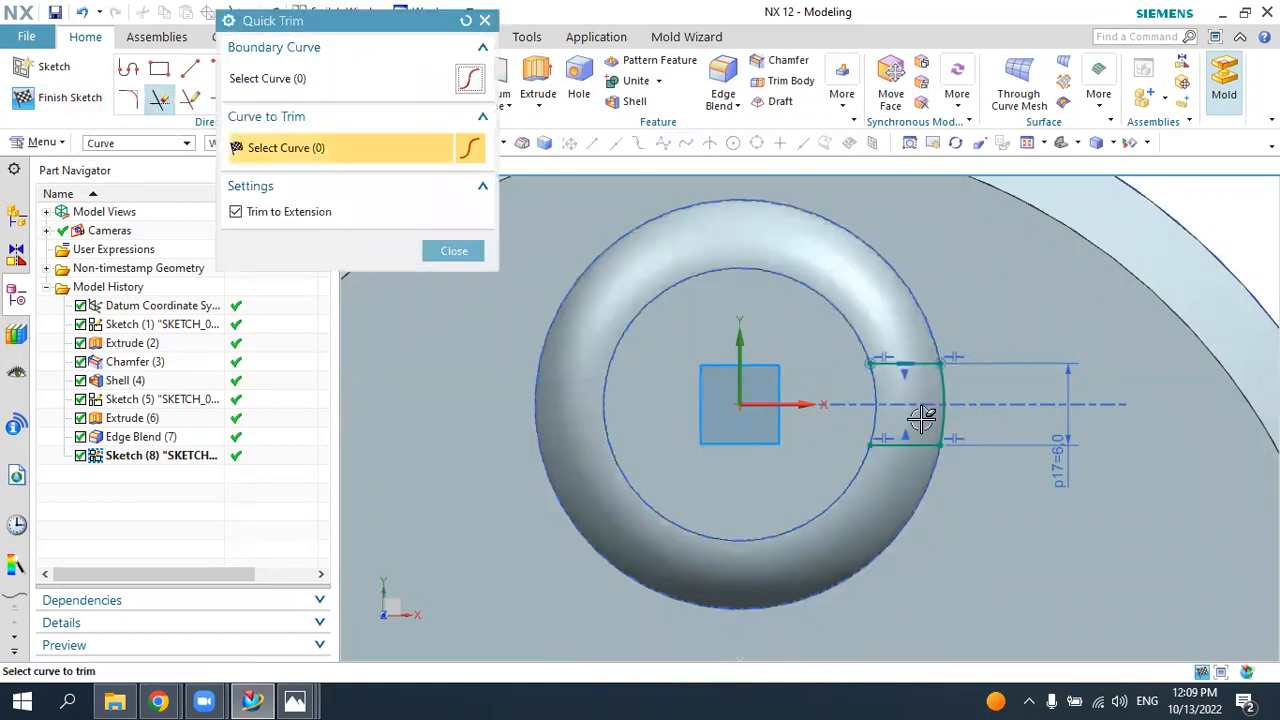
left_click(918, 362)
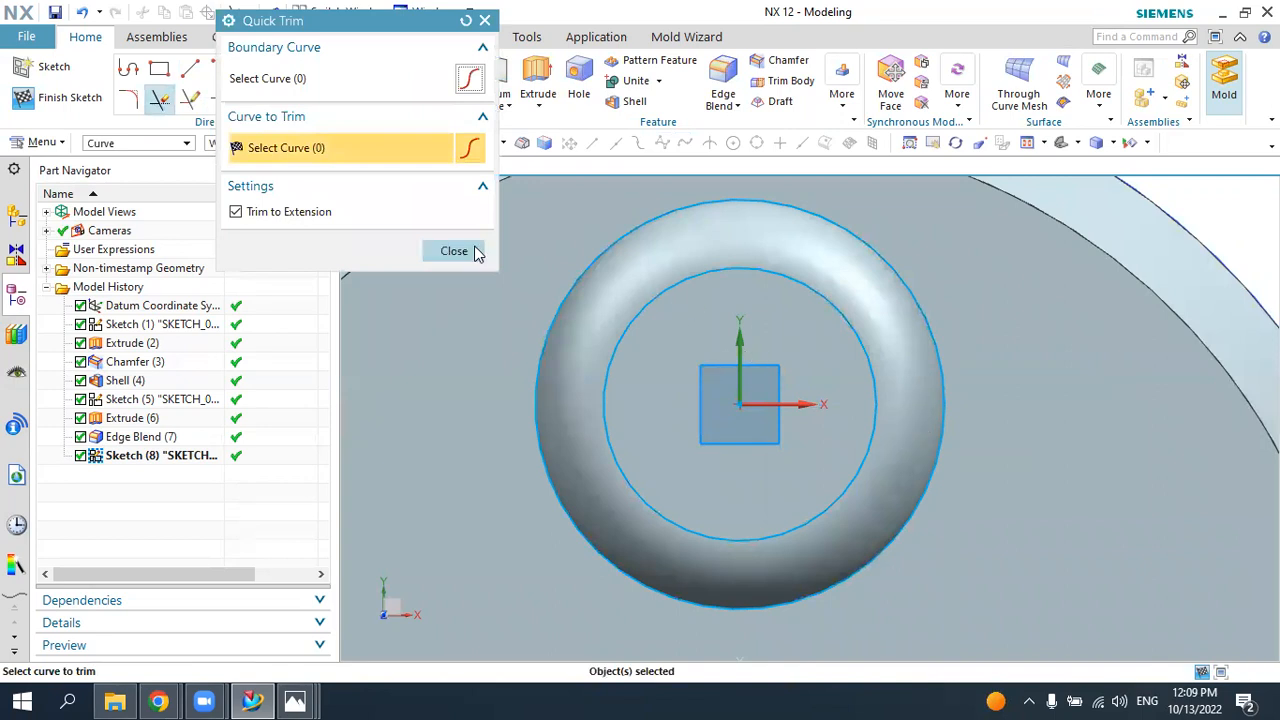
left_click(476, 253)
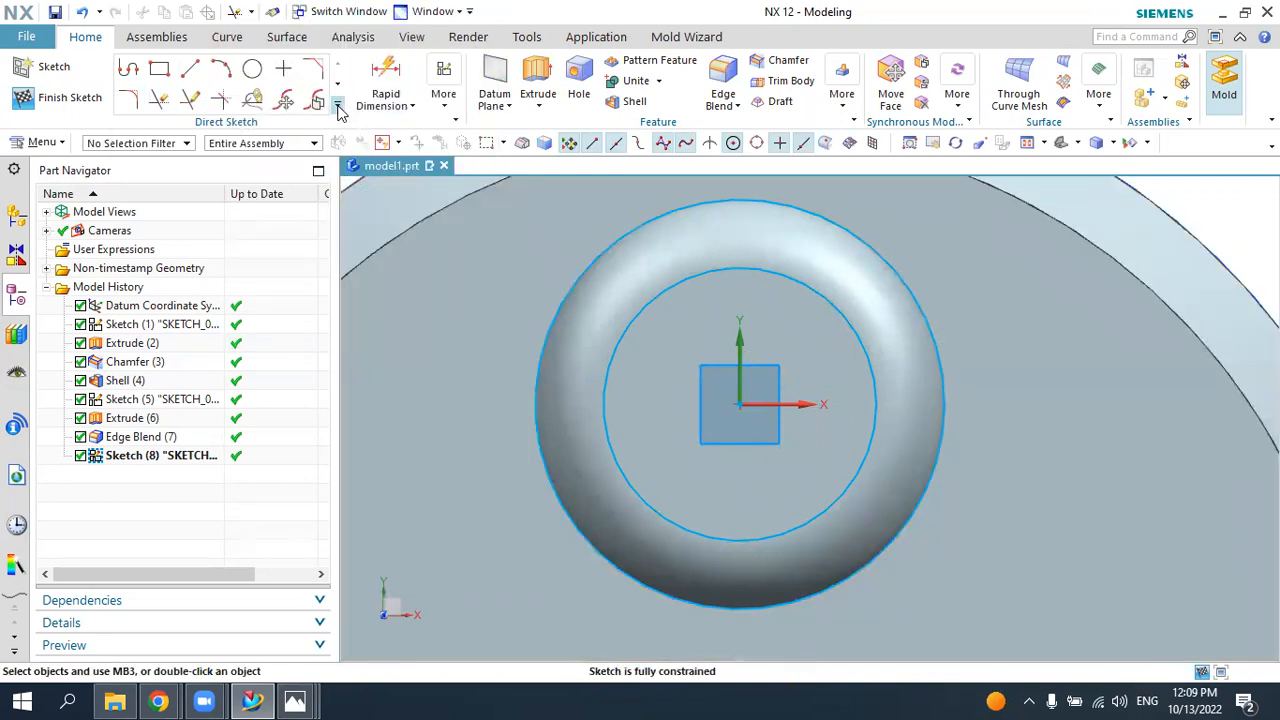
- Project the boss's inner and outer circular edges into the slot sketch
left_click(338, 106)
left_click(221, 251)
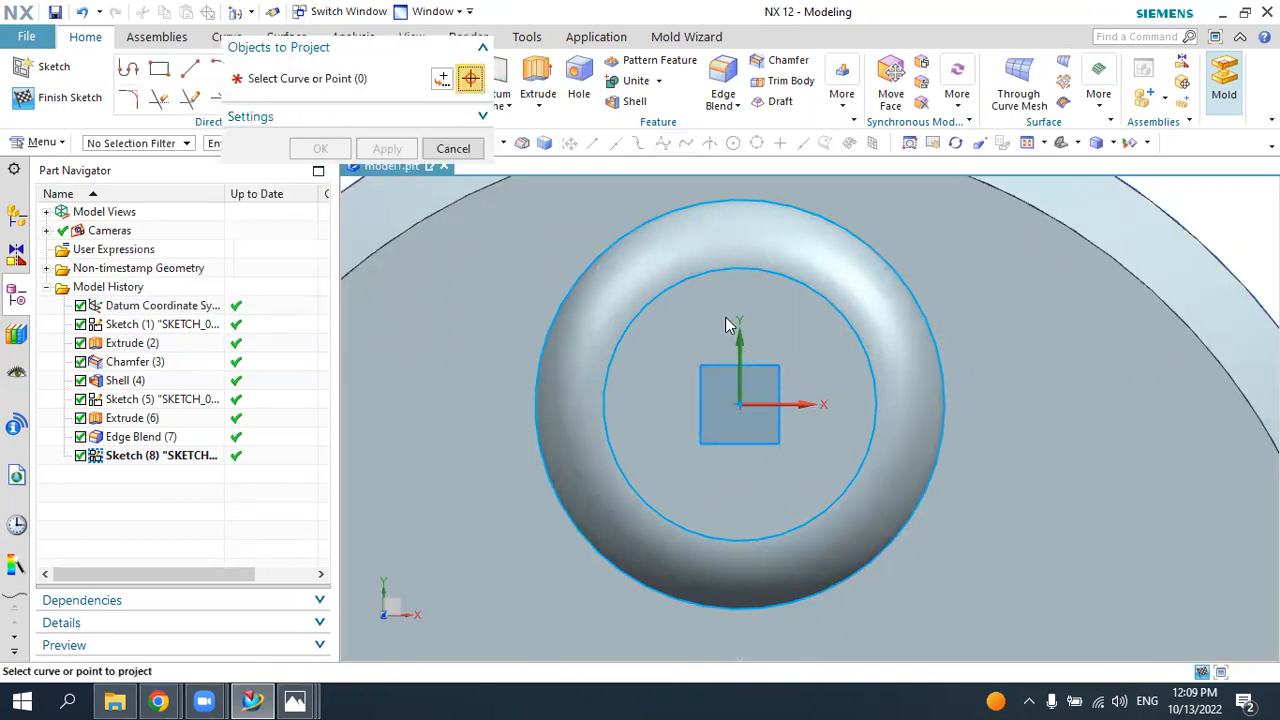
left_click(829, 290)
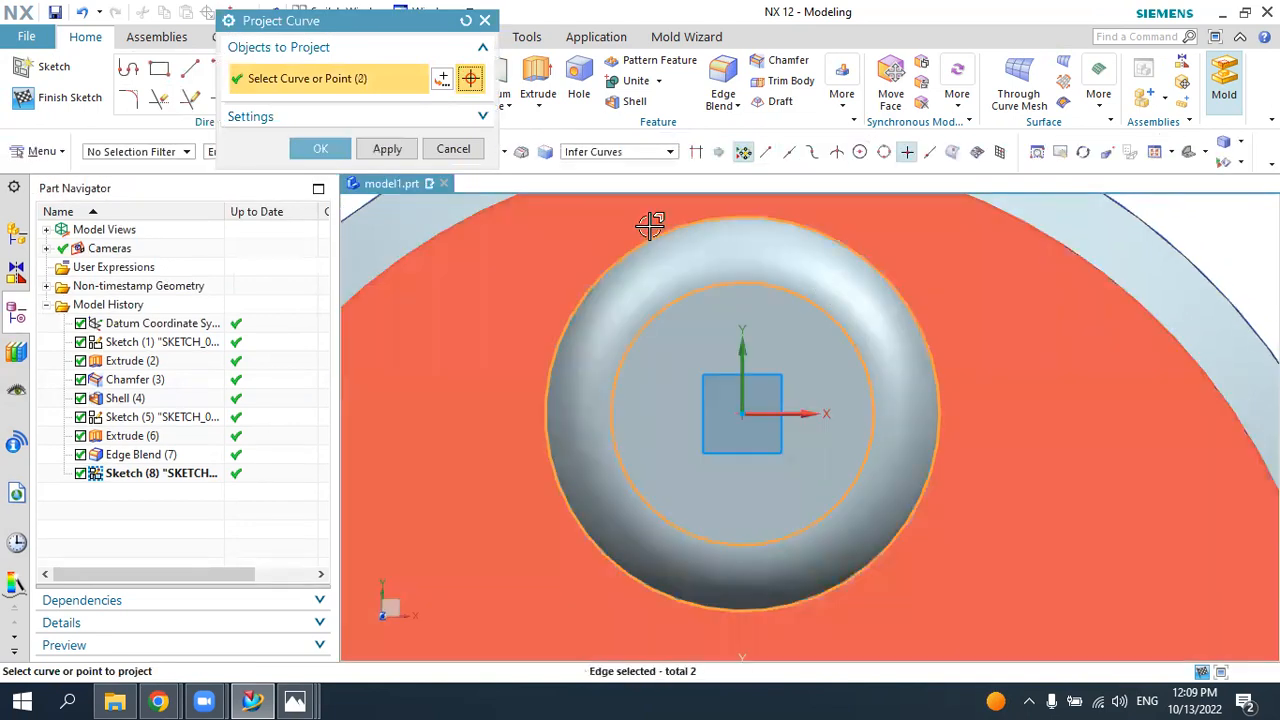
left_click(320, 148)
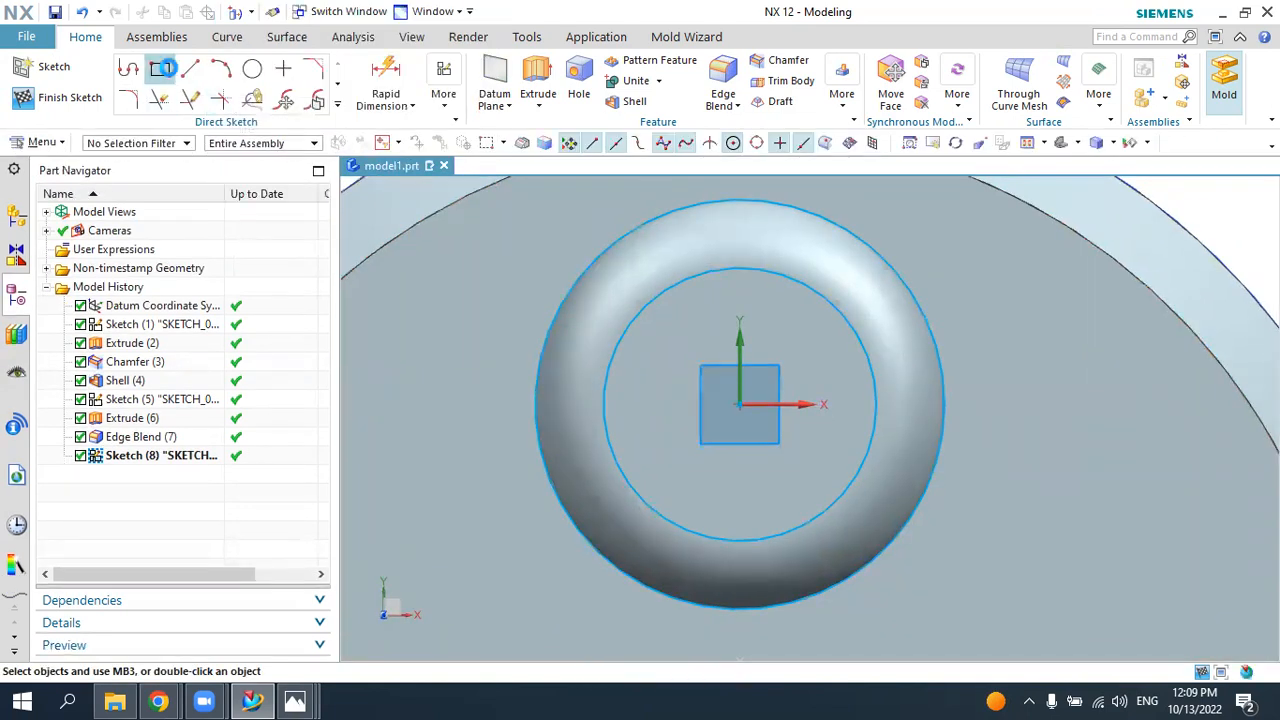
- Draw a two-point rectangle across the boss's rim on the X-axis side, starting inside the inner circle at about XC 5, YC 3
left_click(159, 68)
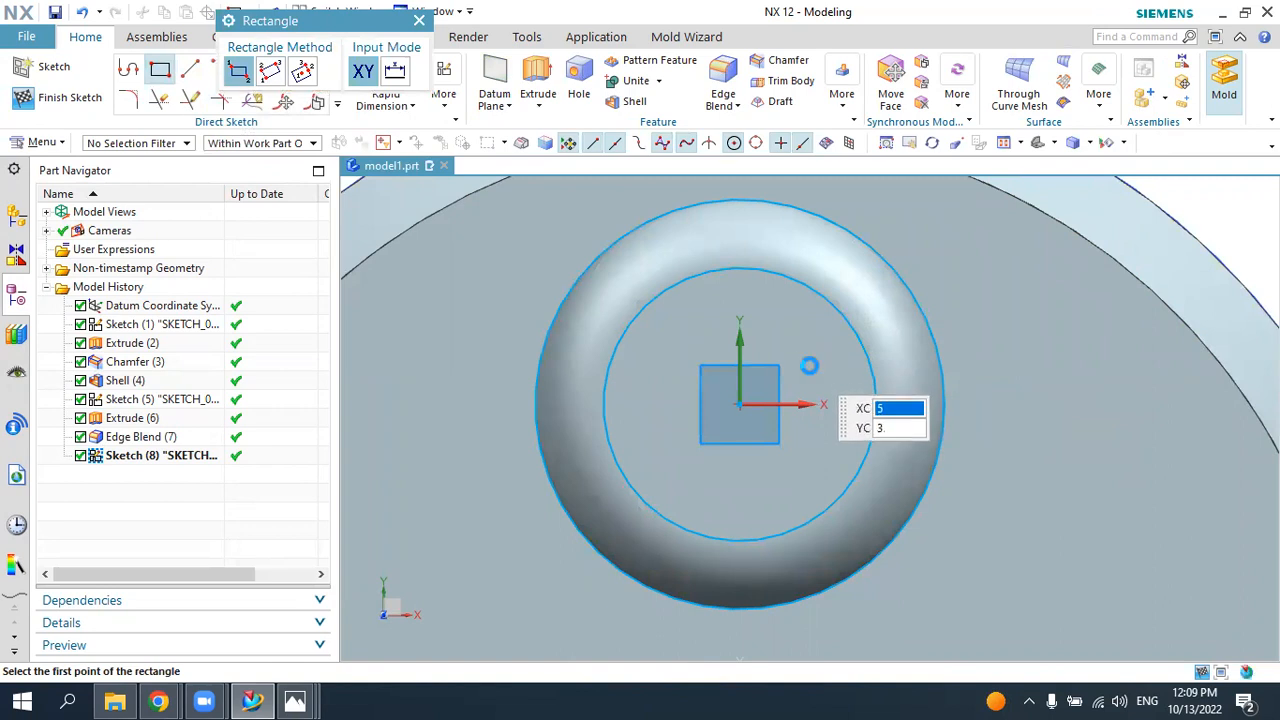
left_click(807, 365)
left_click(1034, 461)
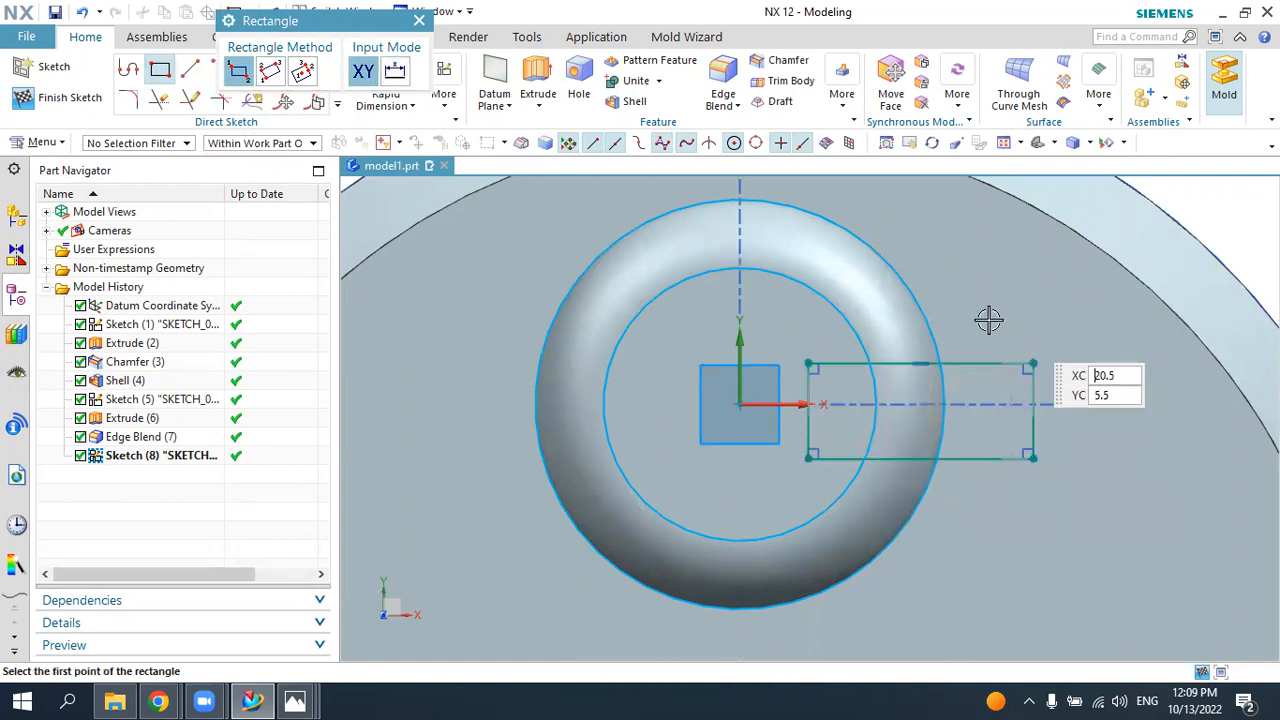
key("Escape")
- Make the rectangle's two long edges symmetric about the sketch's X axis
left_click(446, 100)
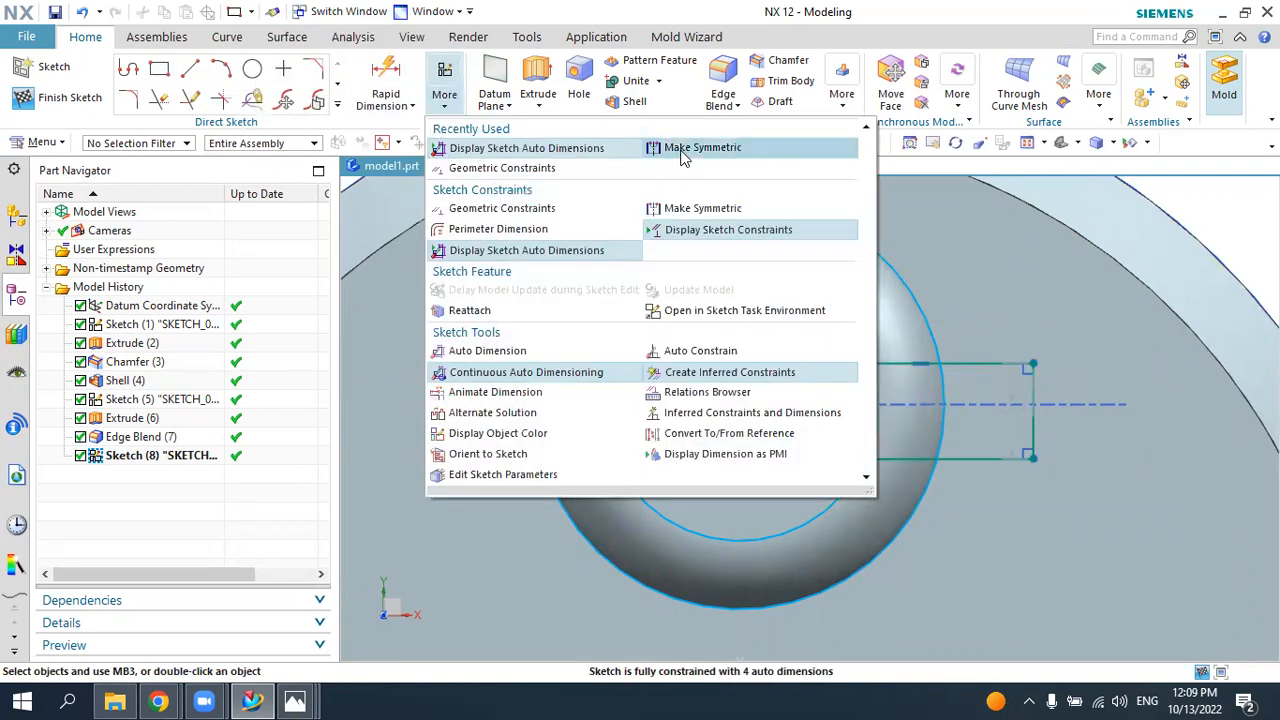
left_click(691, 146)
left_click(829, 366)
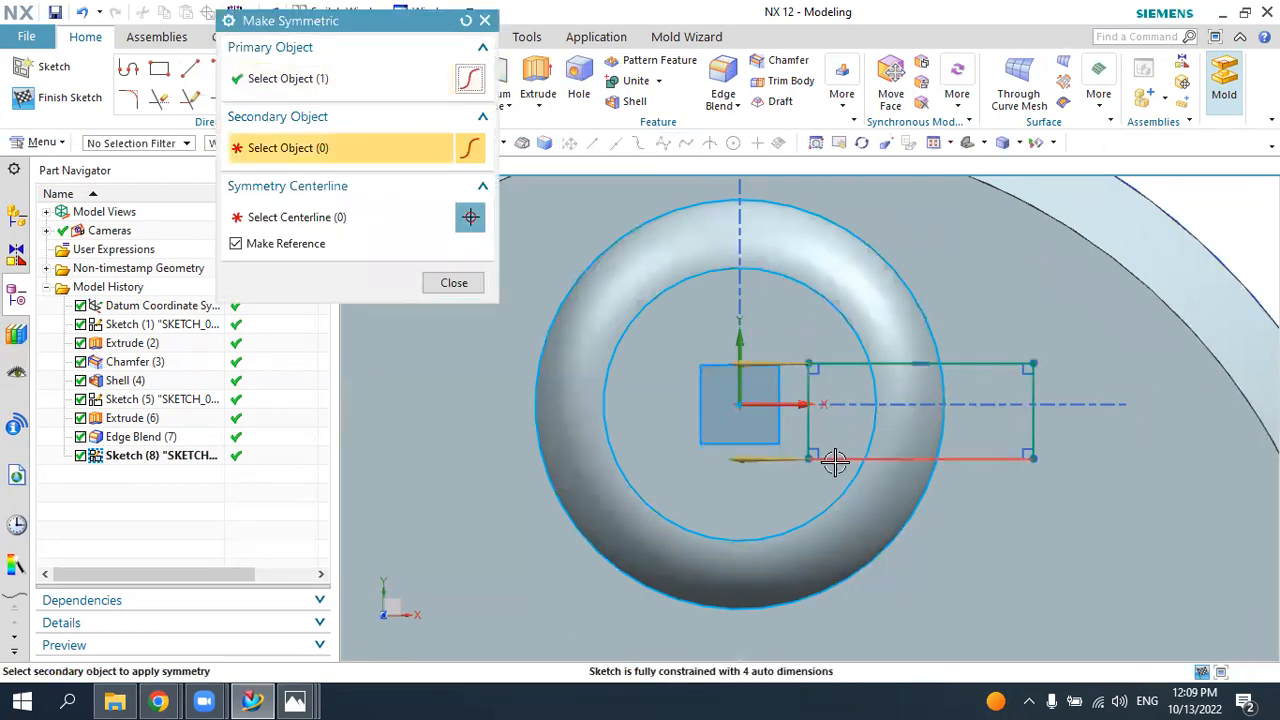
left_click(831, 458)
left_click(792, 404)
middle_click(792, 404)
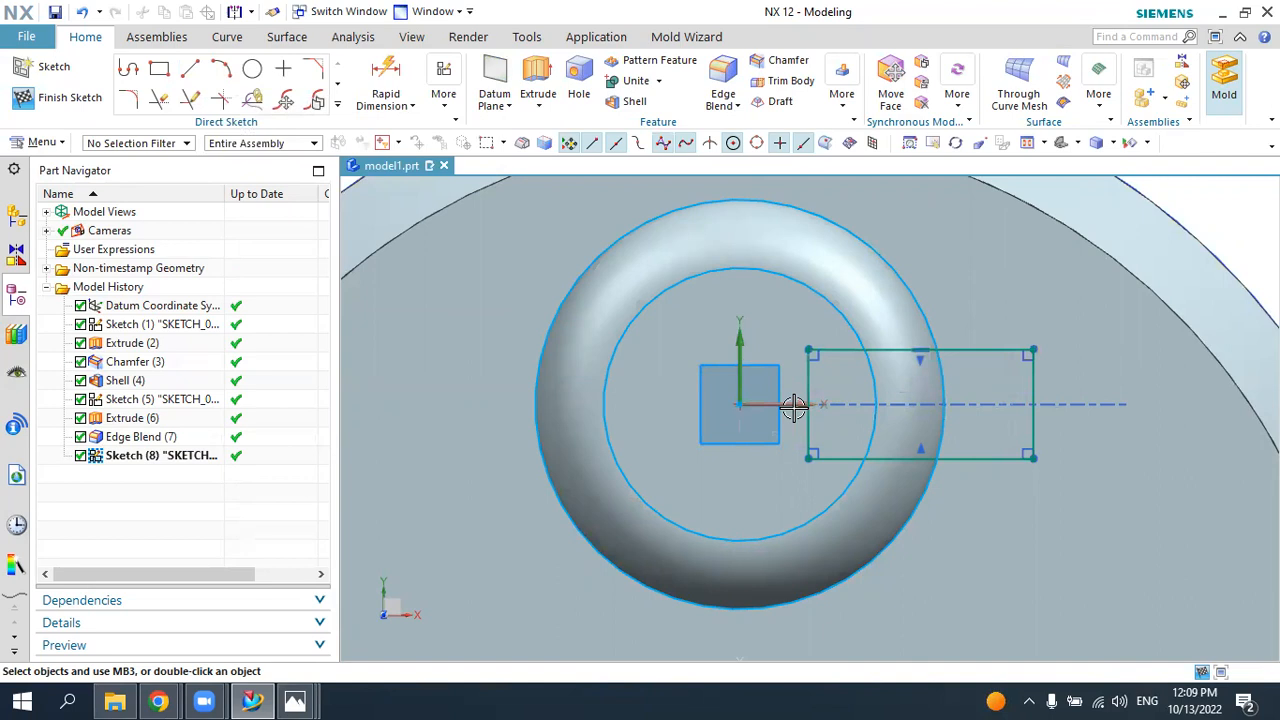
- Dimension the rectangle's width across the X axis and set it to 4 mm
left_click(385, 78)
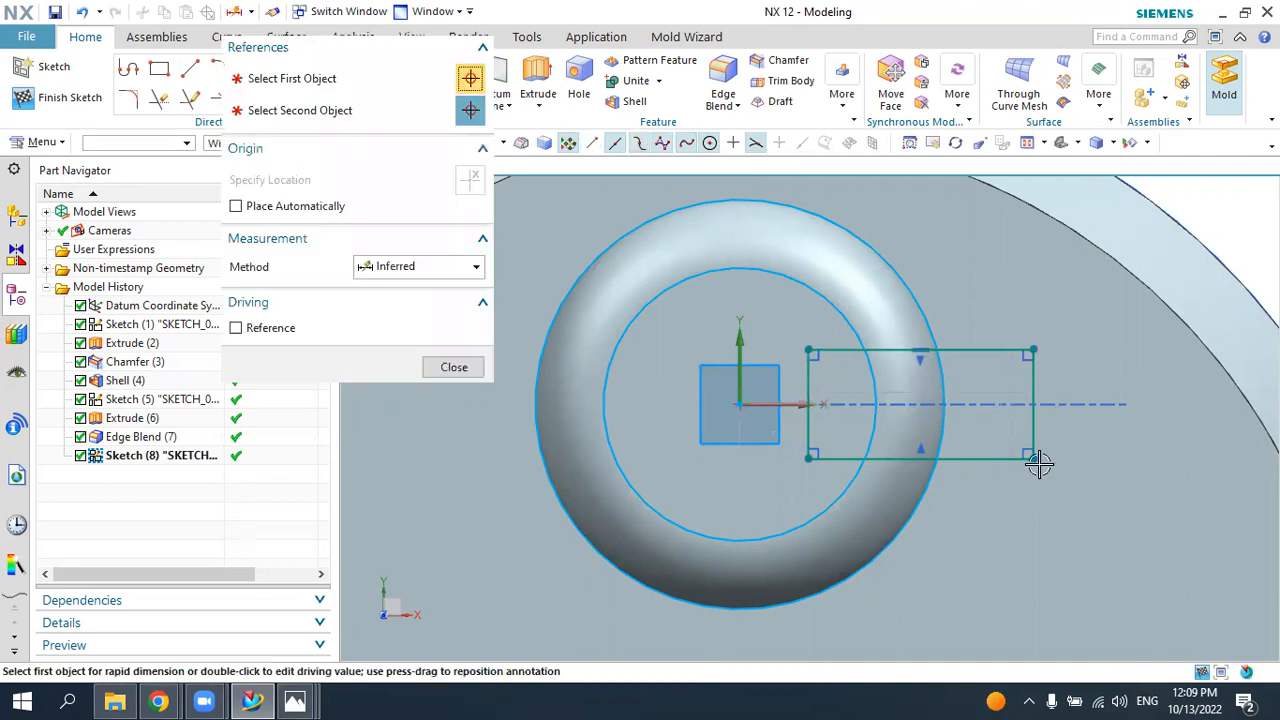
left_click(1034, 456)
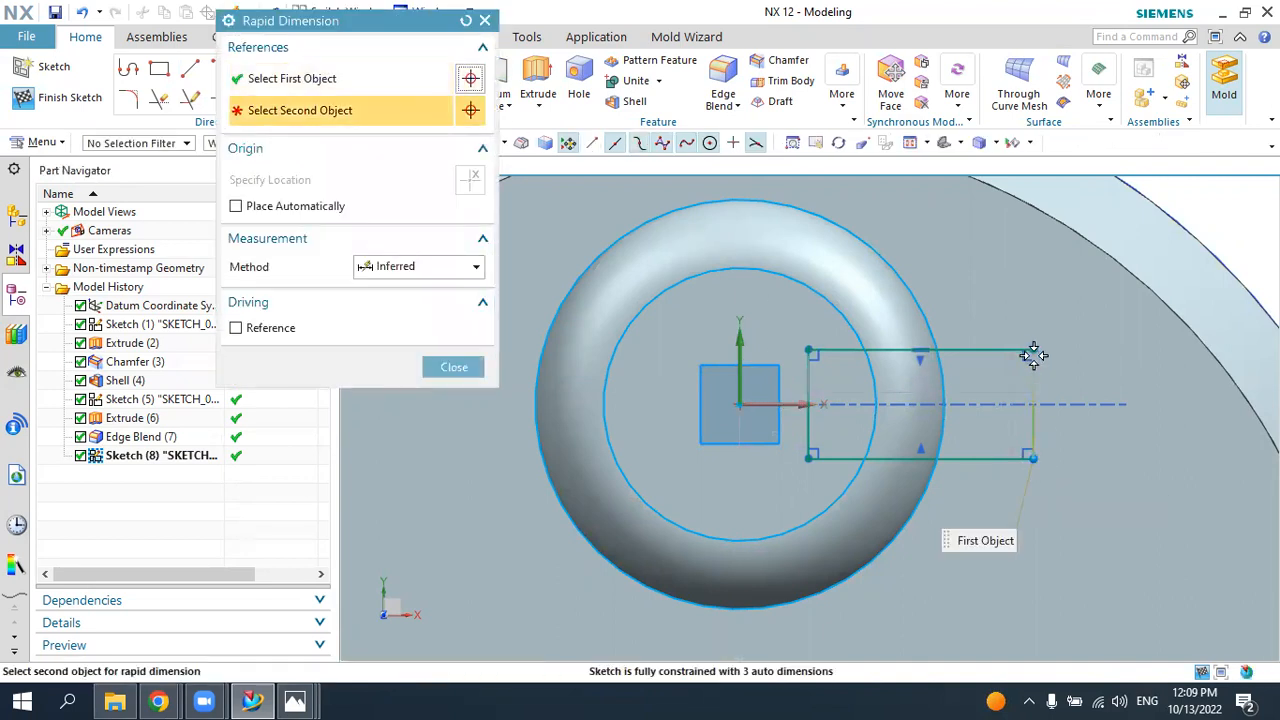
left_click(1128, 373)
left_click(1145, 425)
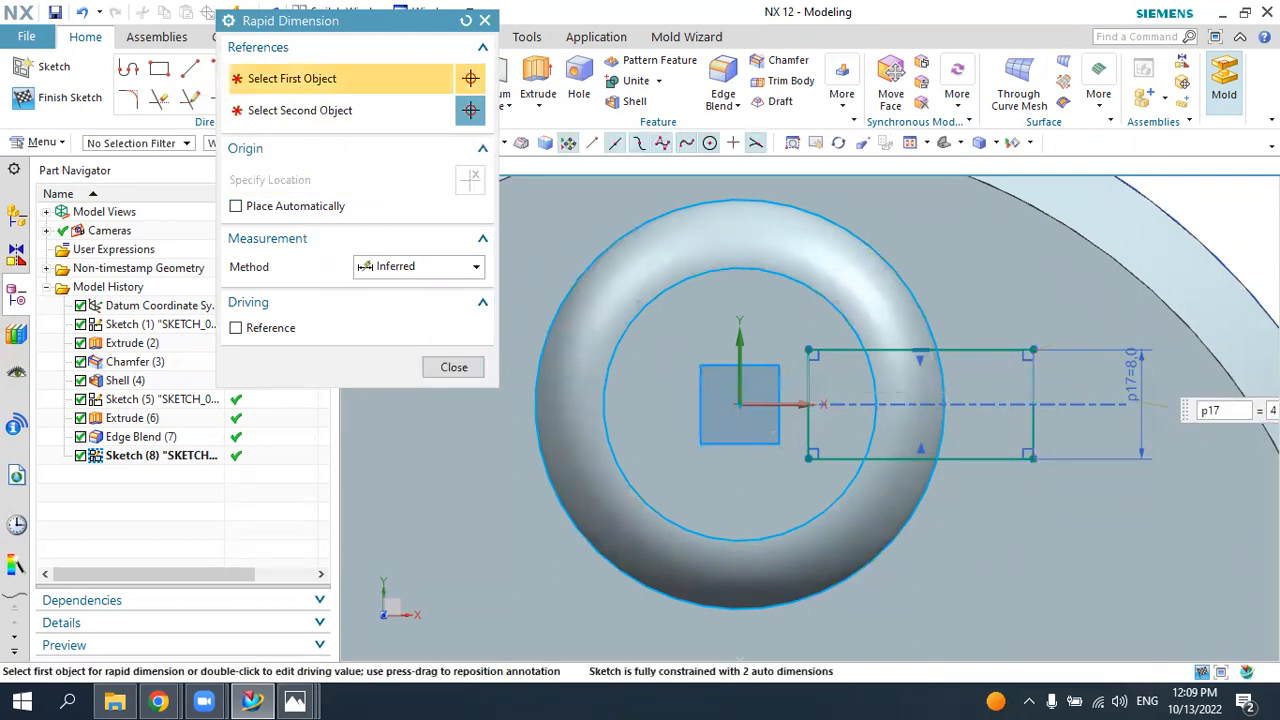
key("Return")
key("Escape")
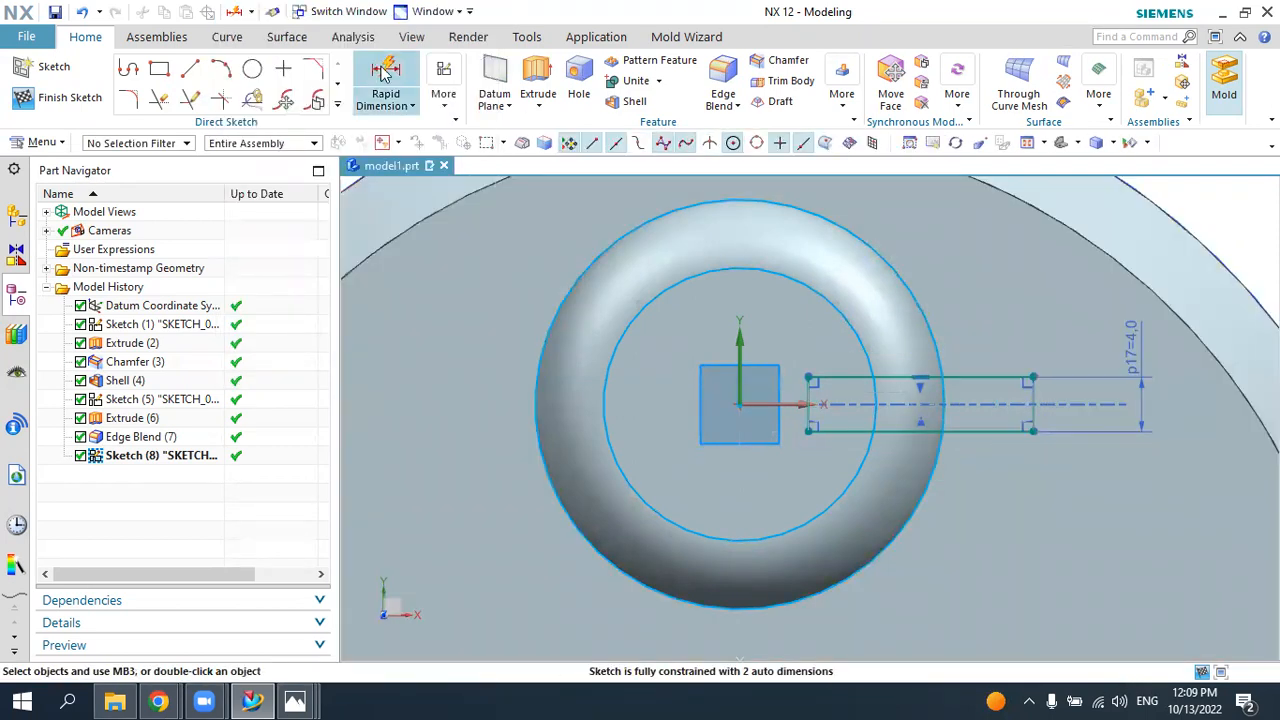
- Dimension the horizontal distance from the boss's outer circle to the rectangle's inner end and set it to 6 mm
left_click(385, 75)
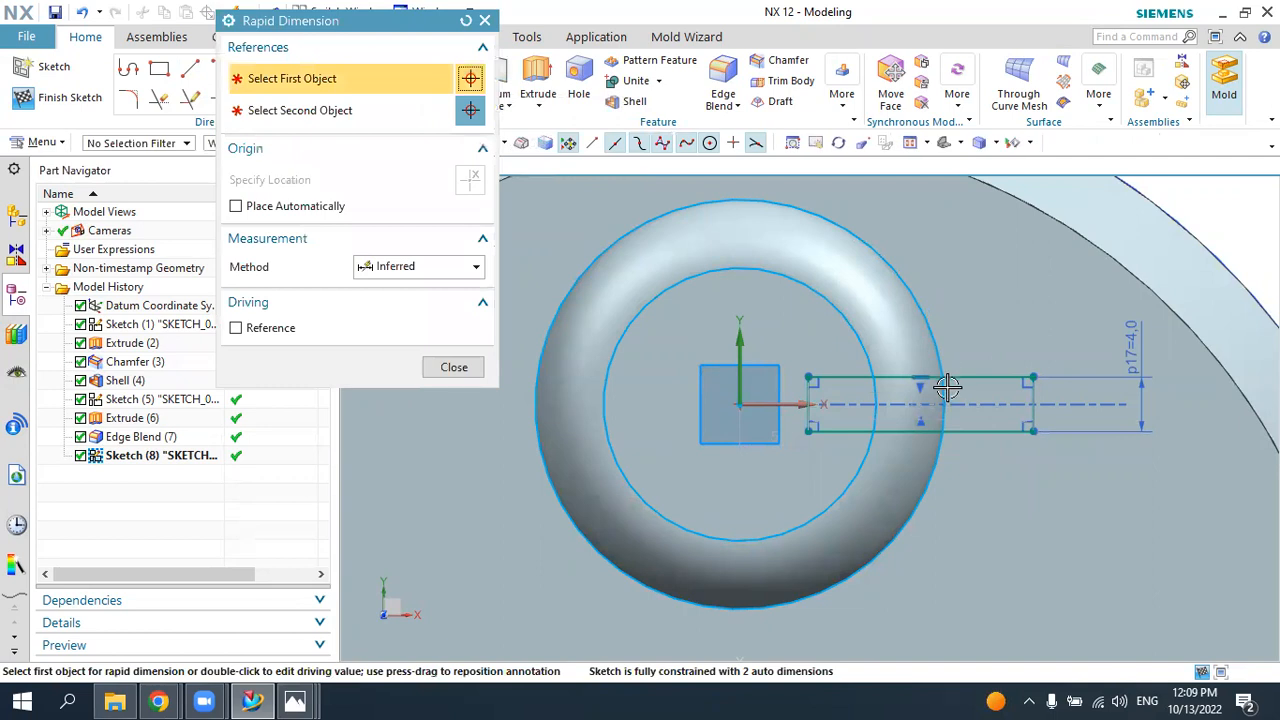
left_click(947, 390)
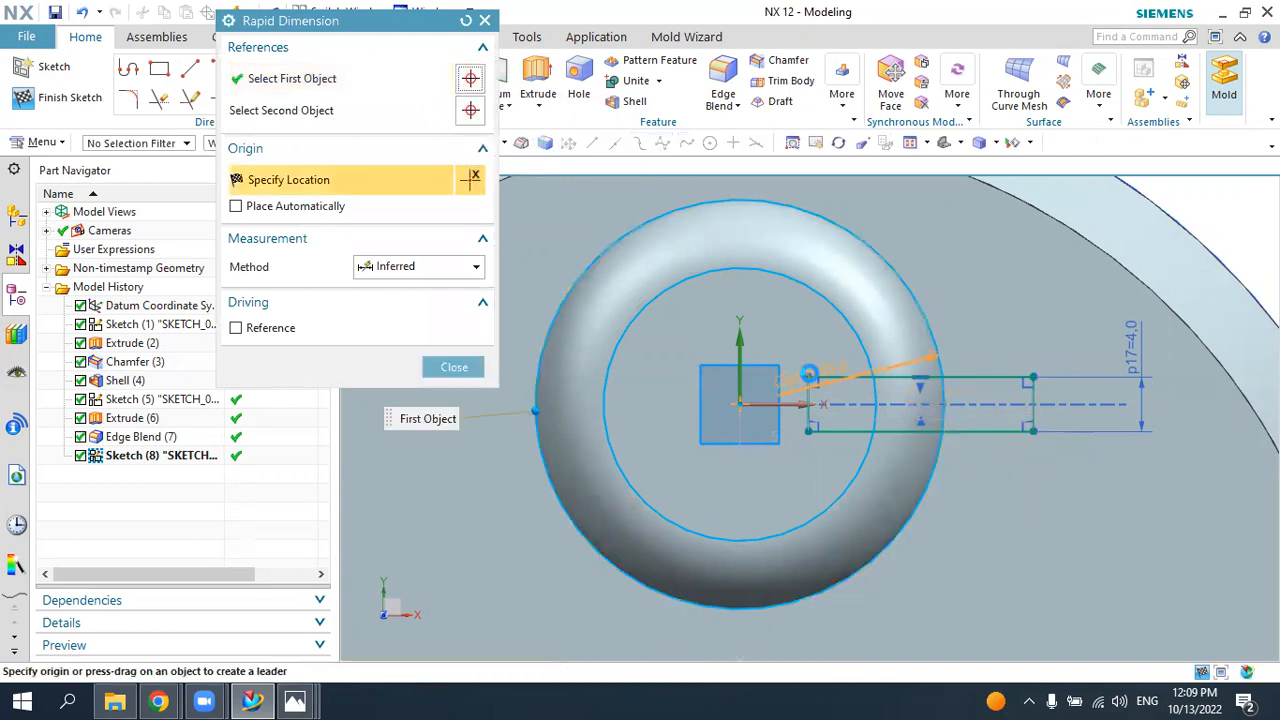
left_click(861, 275)
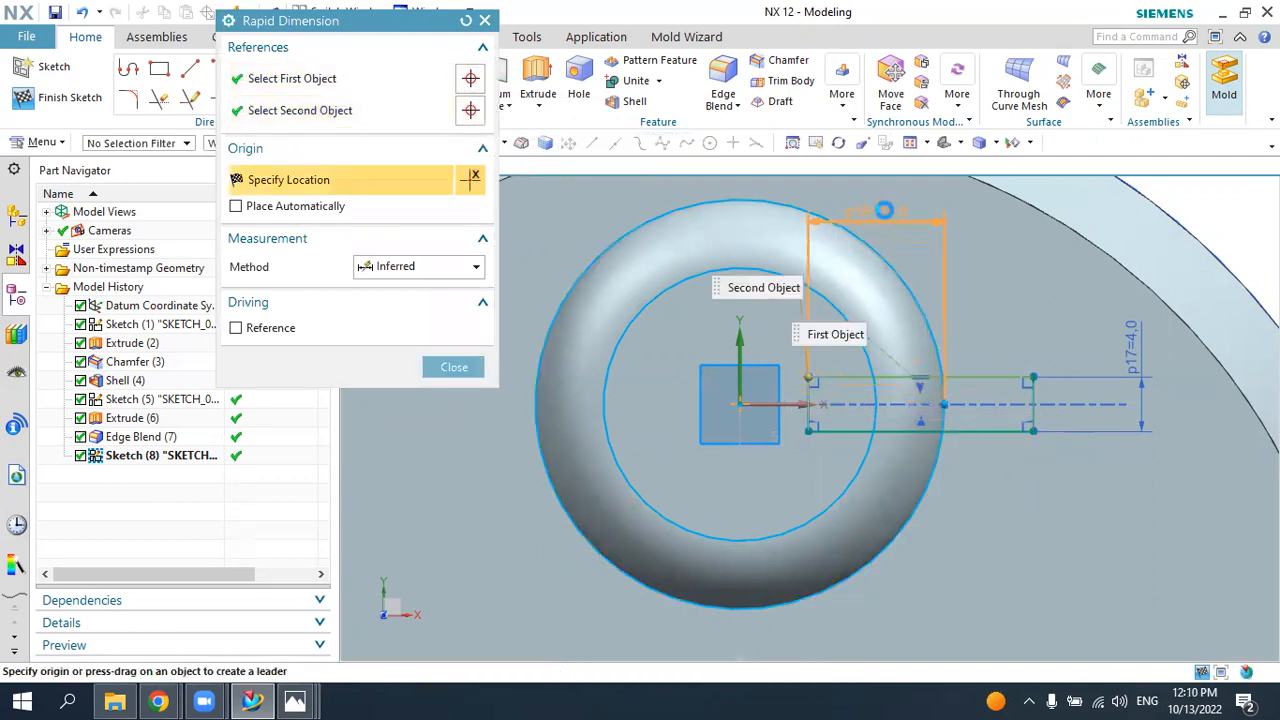
left_click(884, 210)
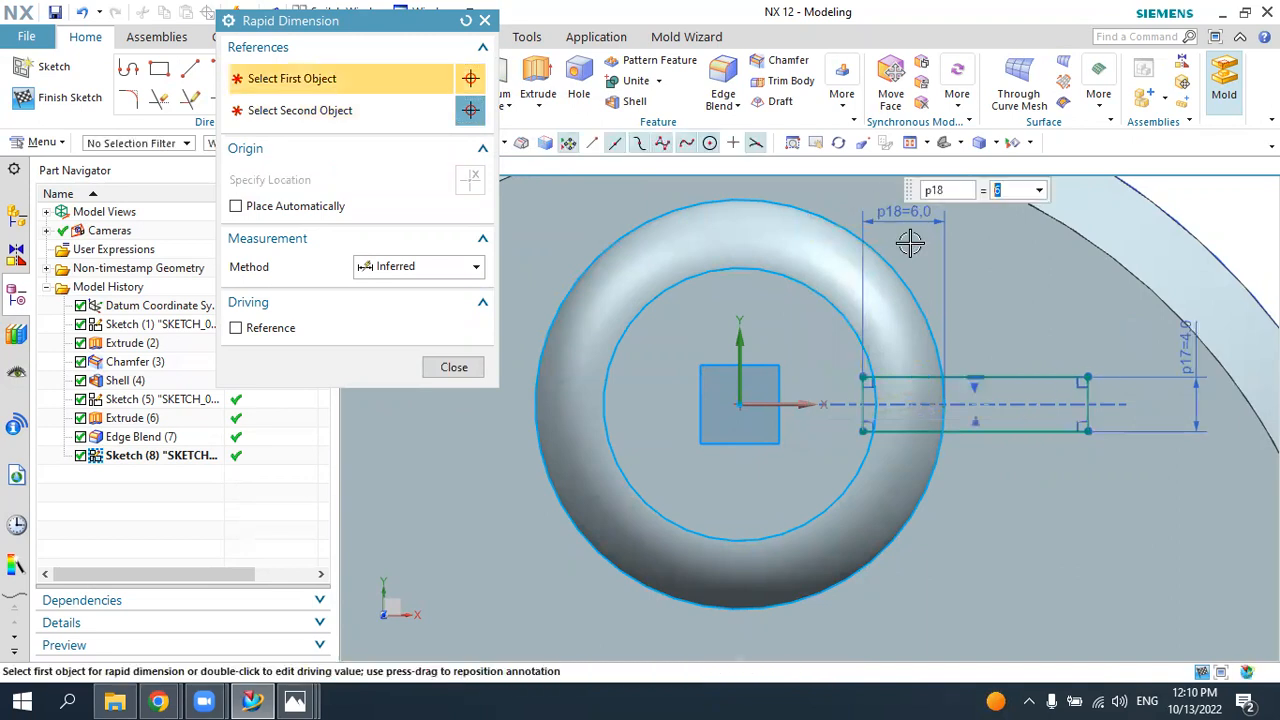
key("Escape")
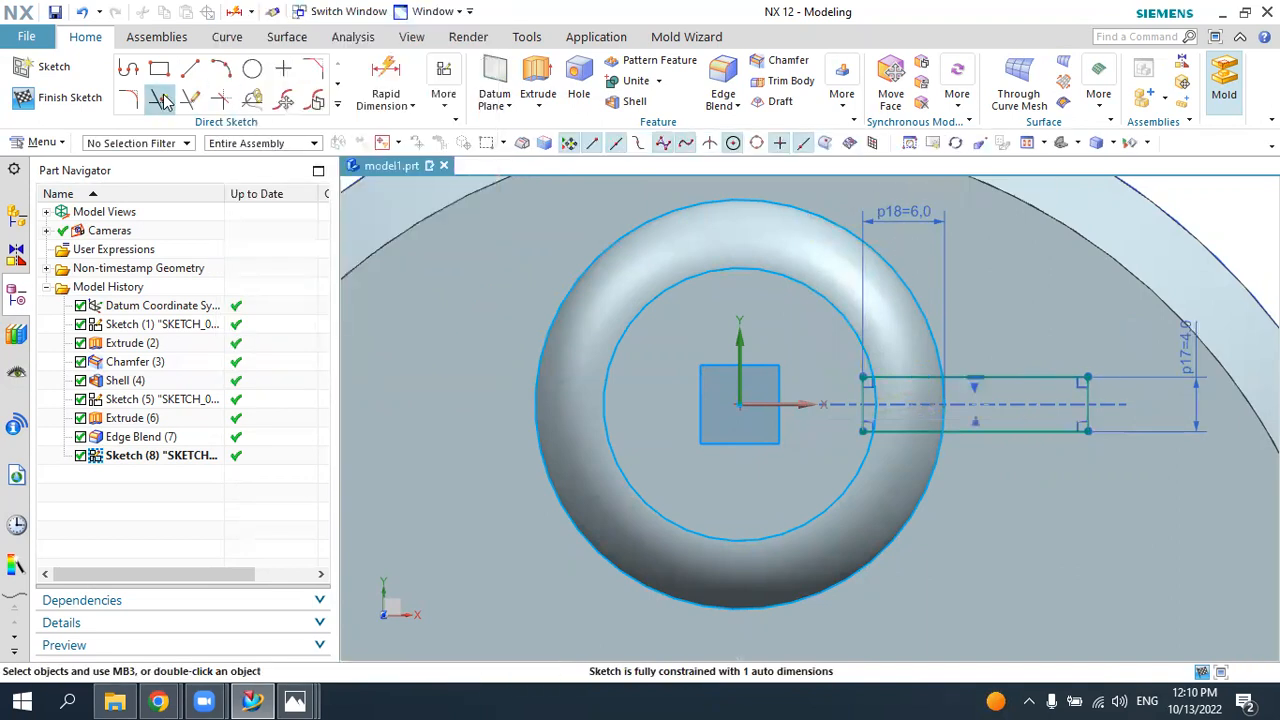
left_click(161, 100)
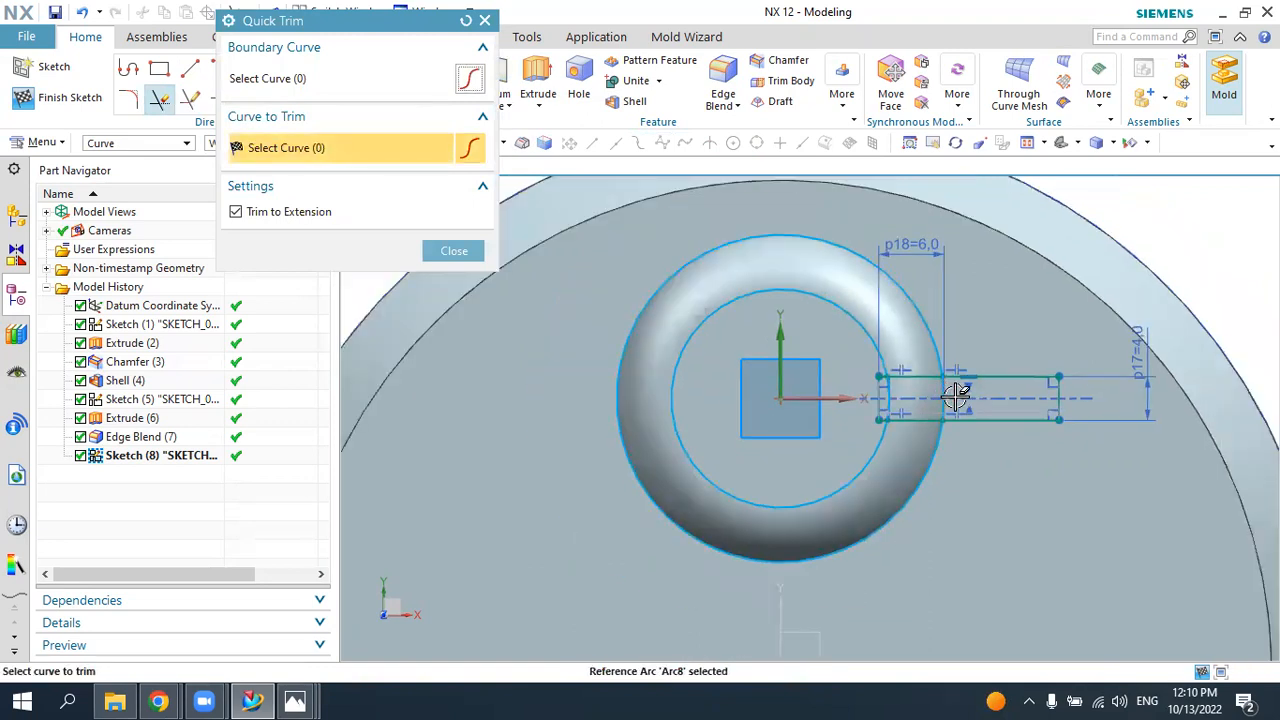
scroll(957, 394, "up", 2)
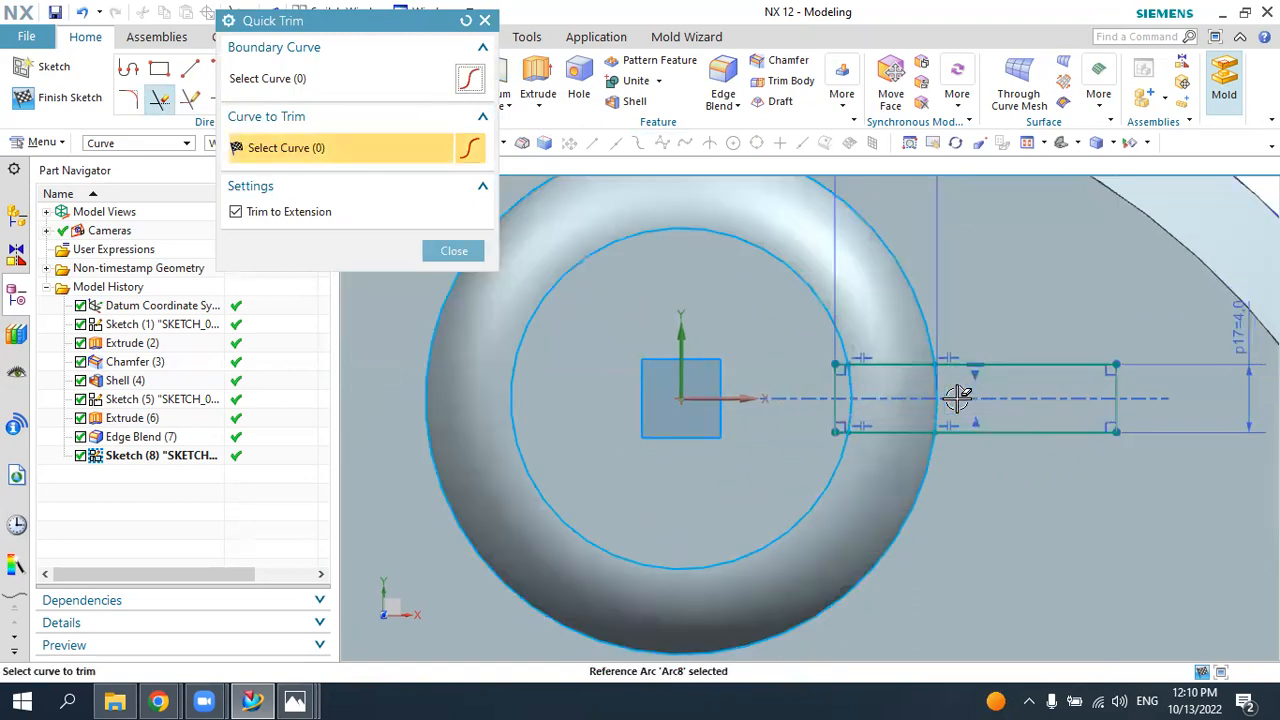
left_click(452, 251)
- Finish editing the slot profile sketch
left_click(62, 97)
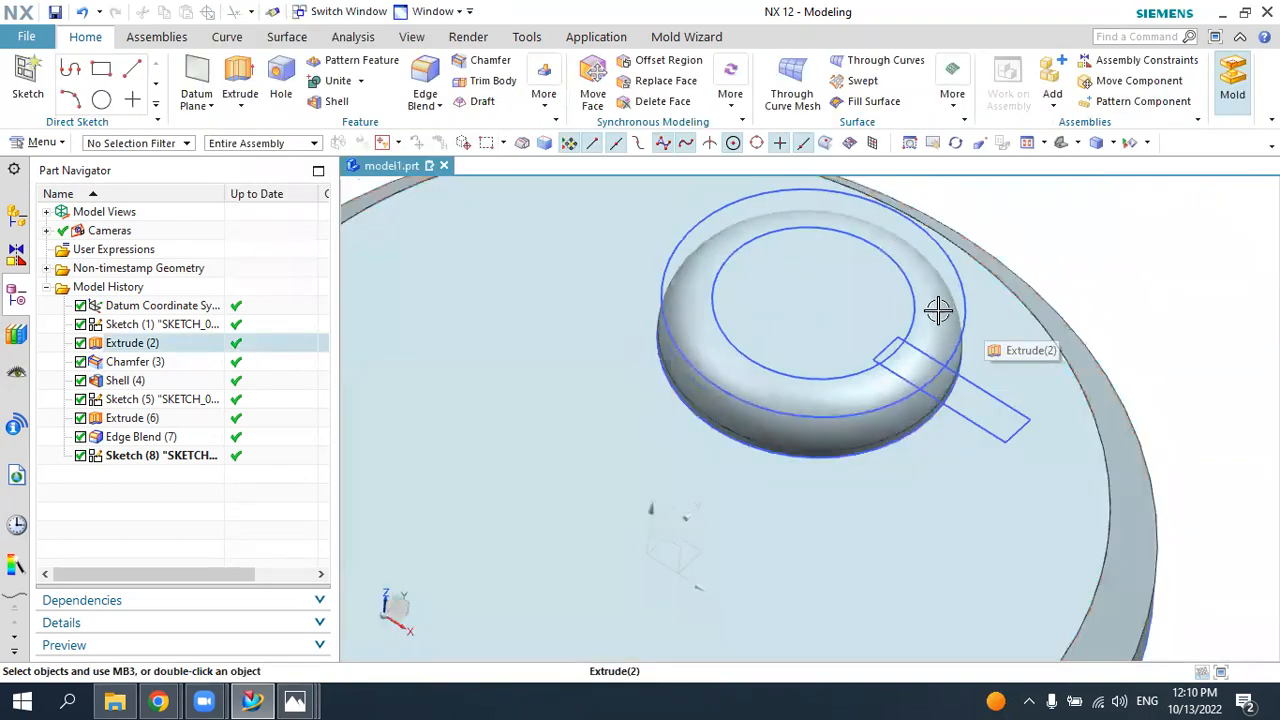
- Open the boss's base circle sketch for editing and trim the circle with Quick Trim
double_click(950, 399)
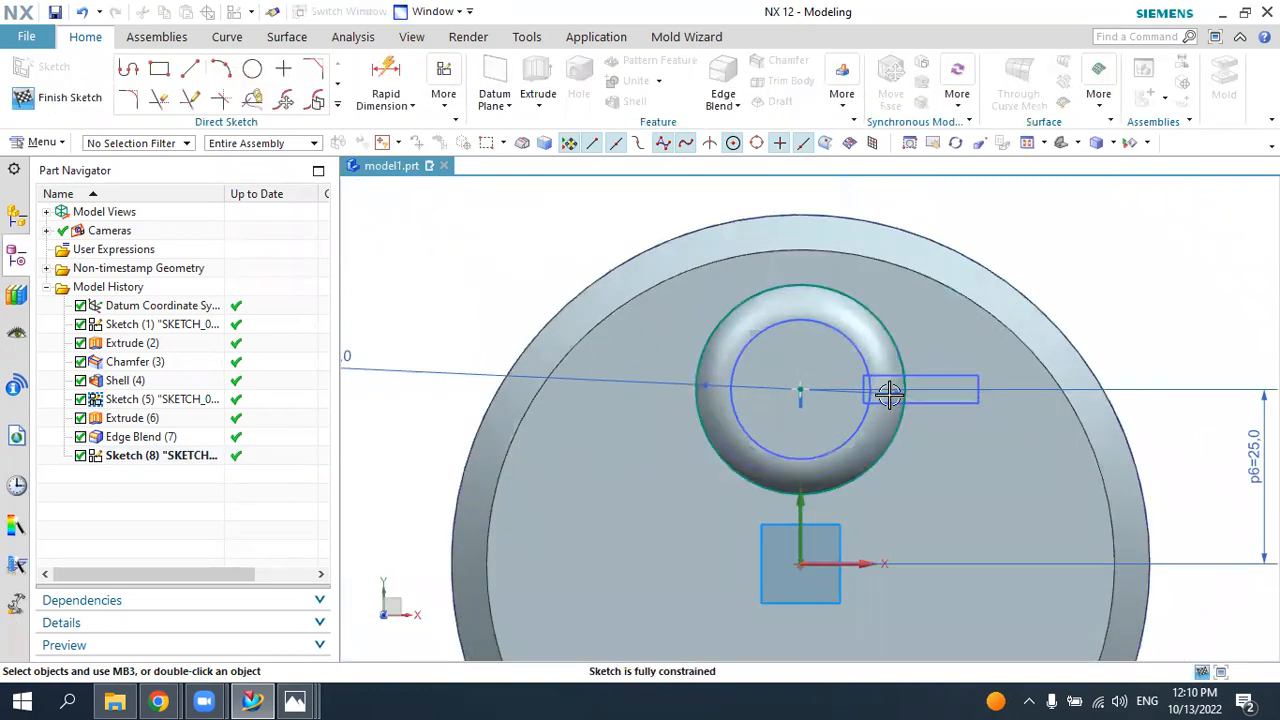
scroll(915, 390, "up", 3)
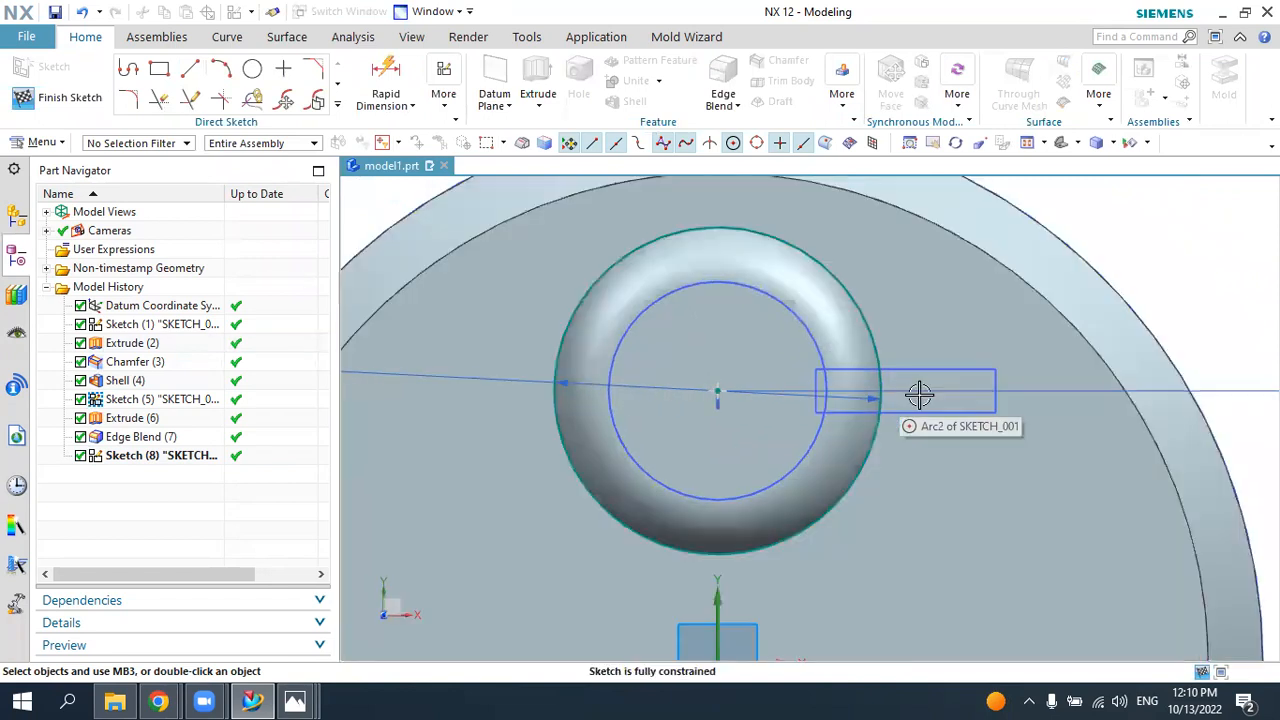
left_click(156, 98)
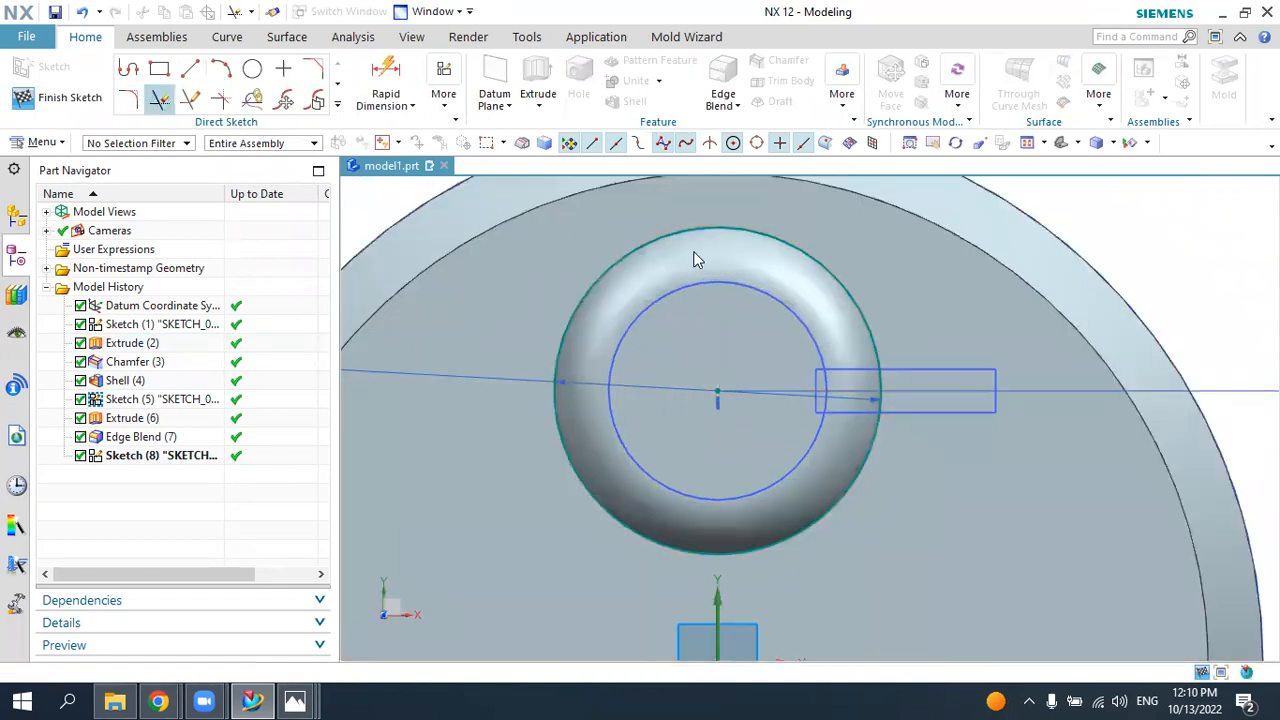
left_click(800, 245)
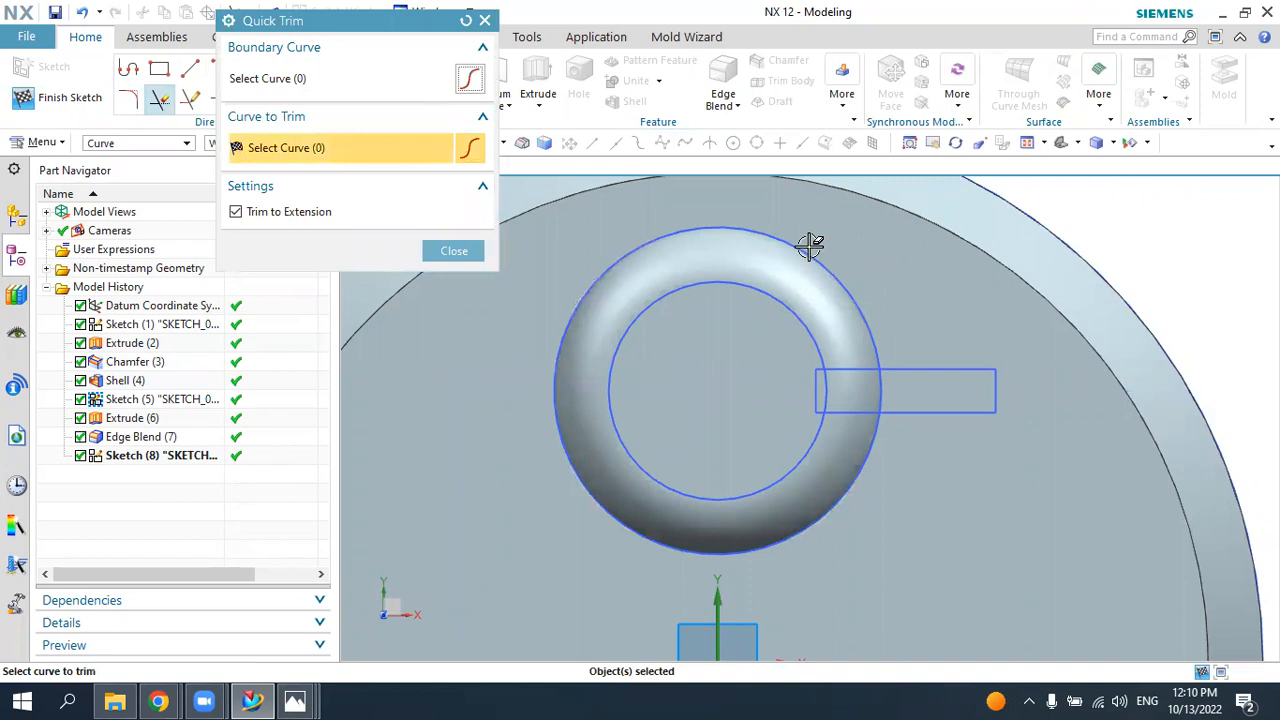
left_click(454, 251)
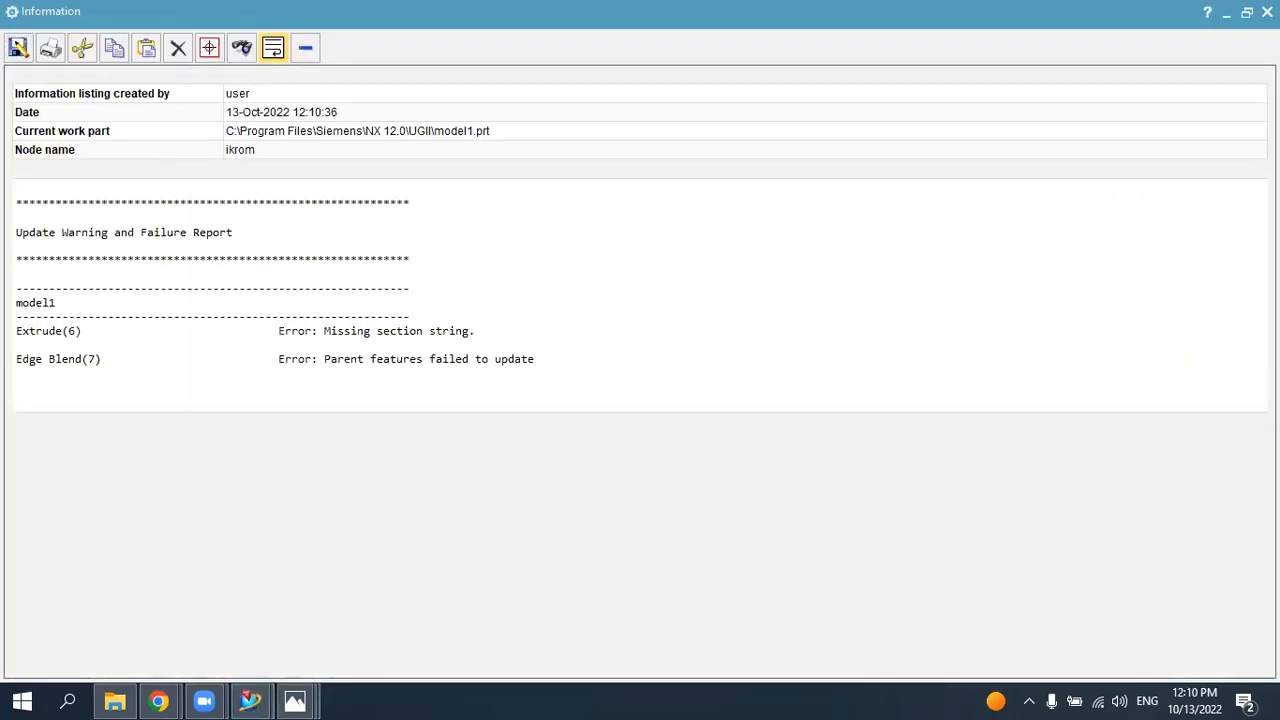
- Close the update report, undo the trim of the boss's base circle, and finish its sketch
left_click(1267, 12)
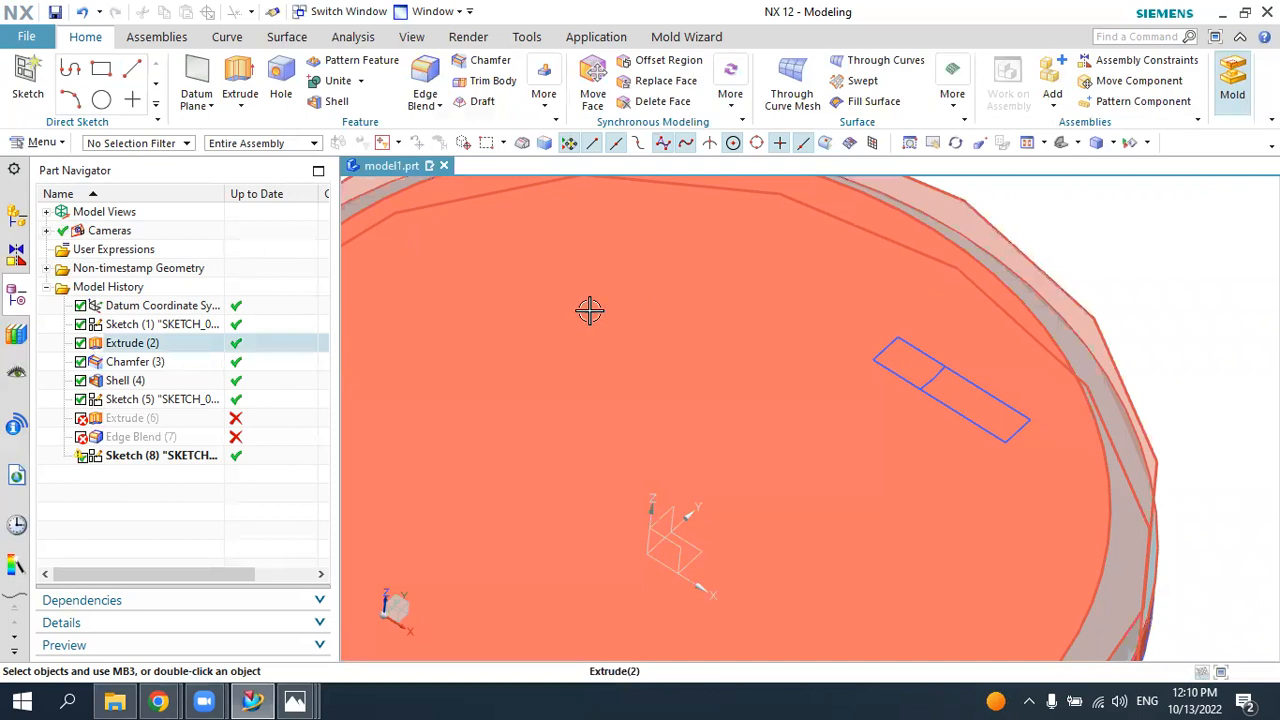
key("ctrl+z")
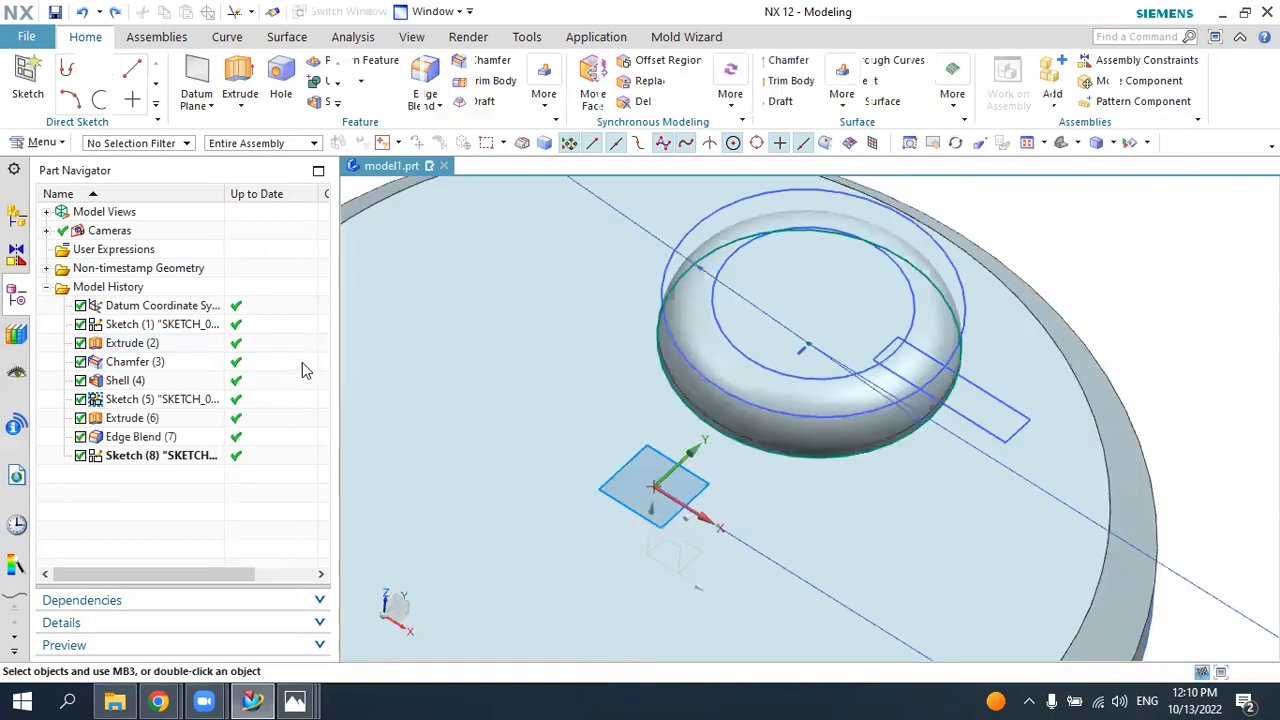
left_click(60, 97)
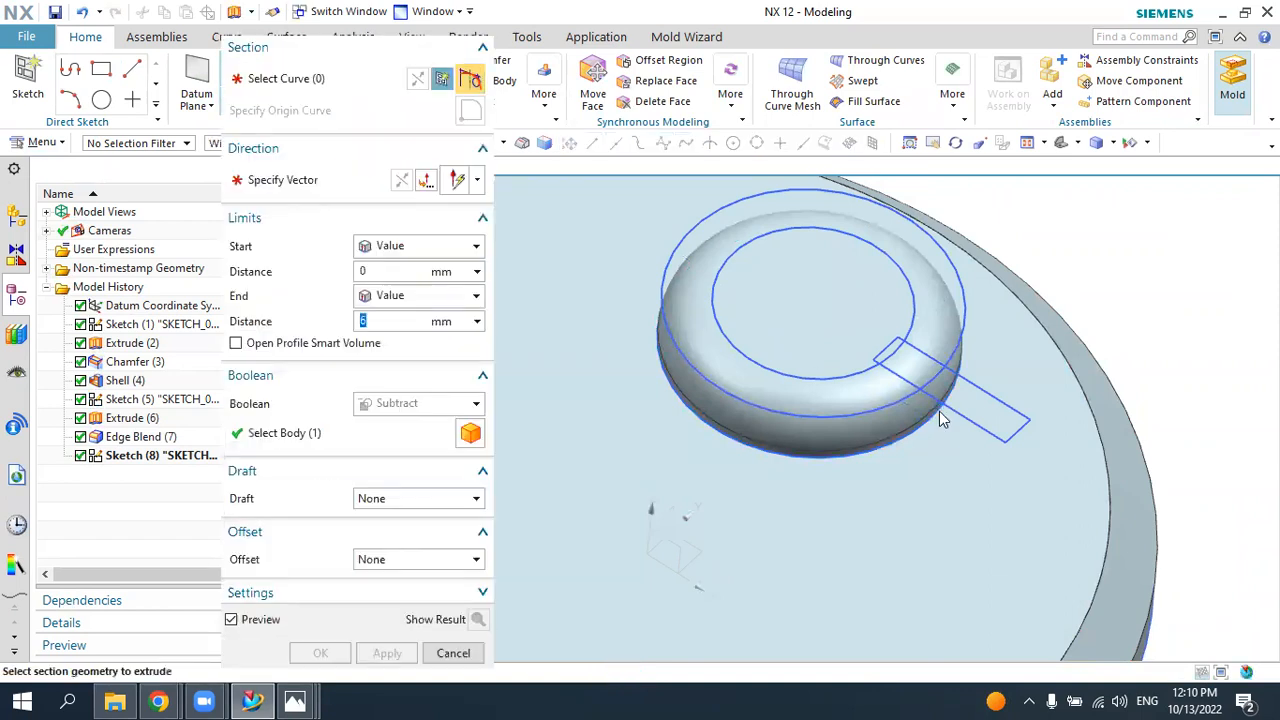
scroll(912, 370, "up", 2)
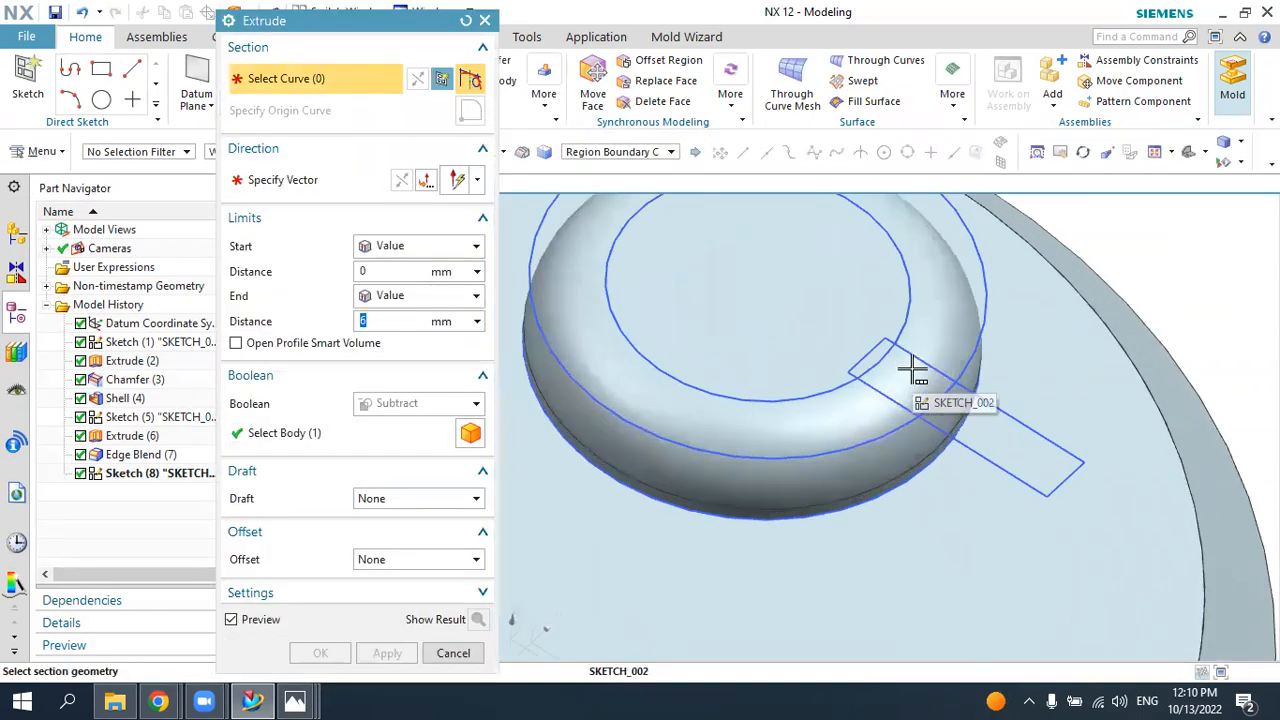
left_click(900, 366)
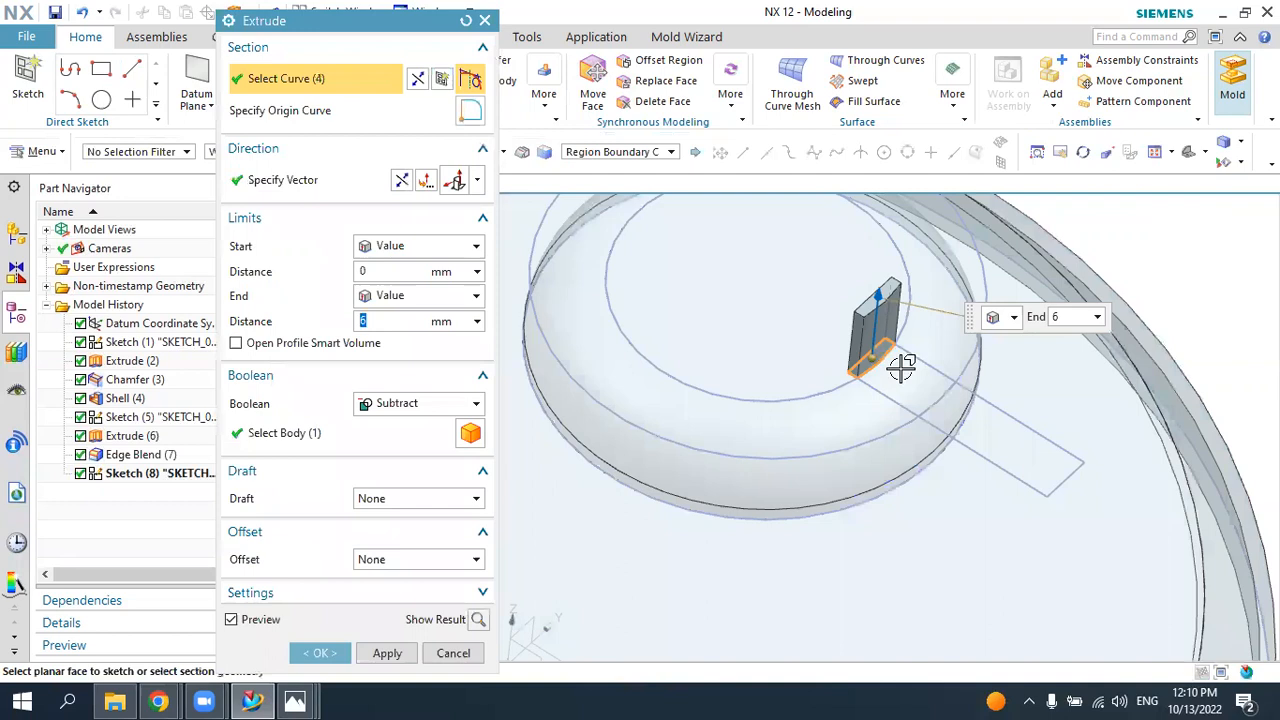
left_click(904, 370)
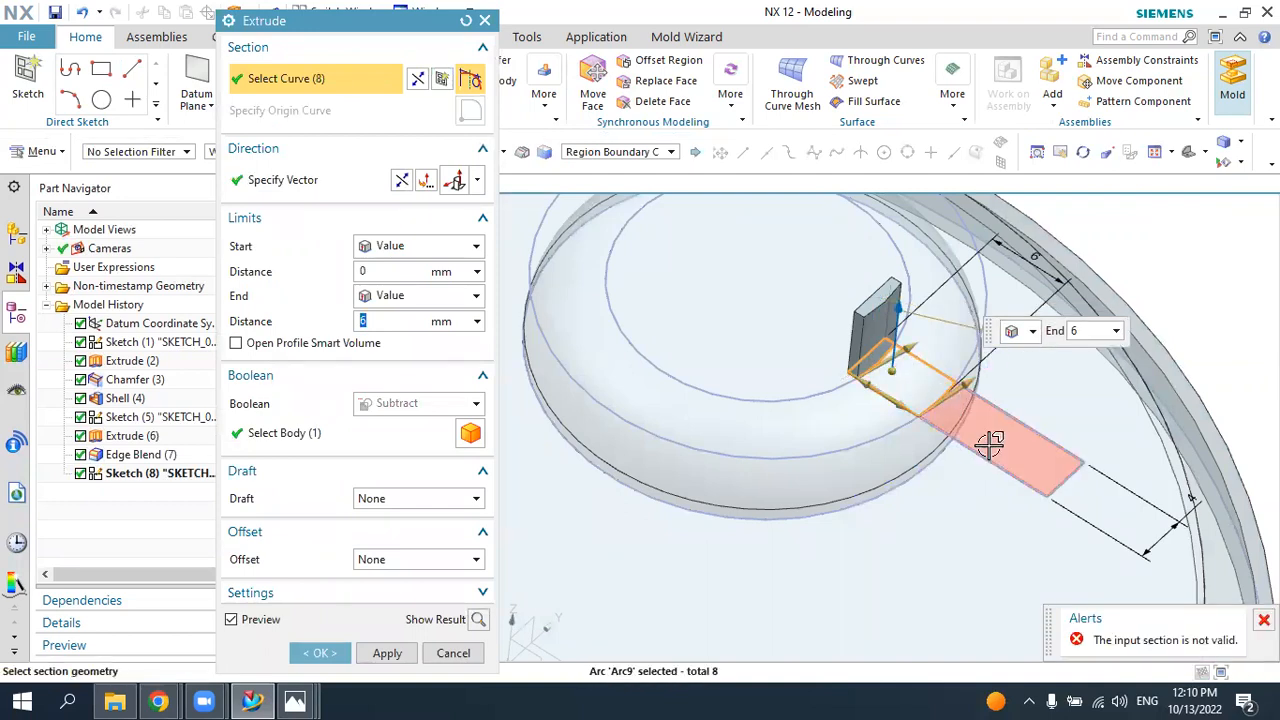
mouse_move(960, 451)
middle_mouse_down()
mouse_move(943, 503)
mouse_move(922, 460)
middle_mouse_up()
key("Escape")
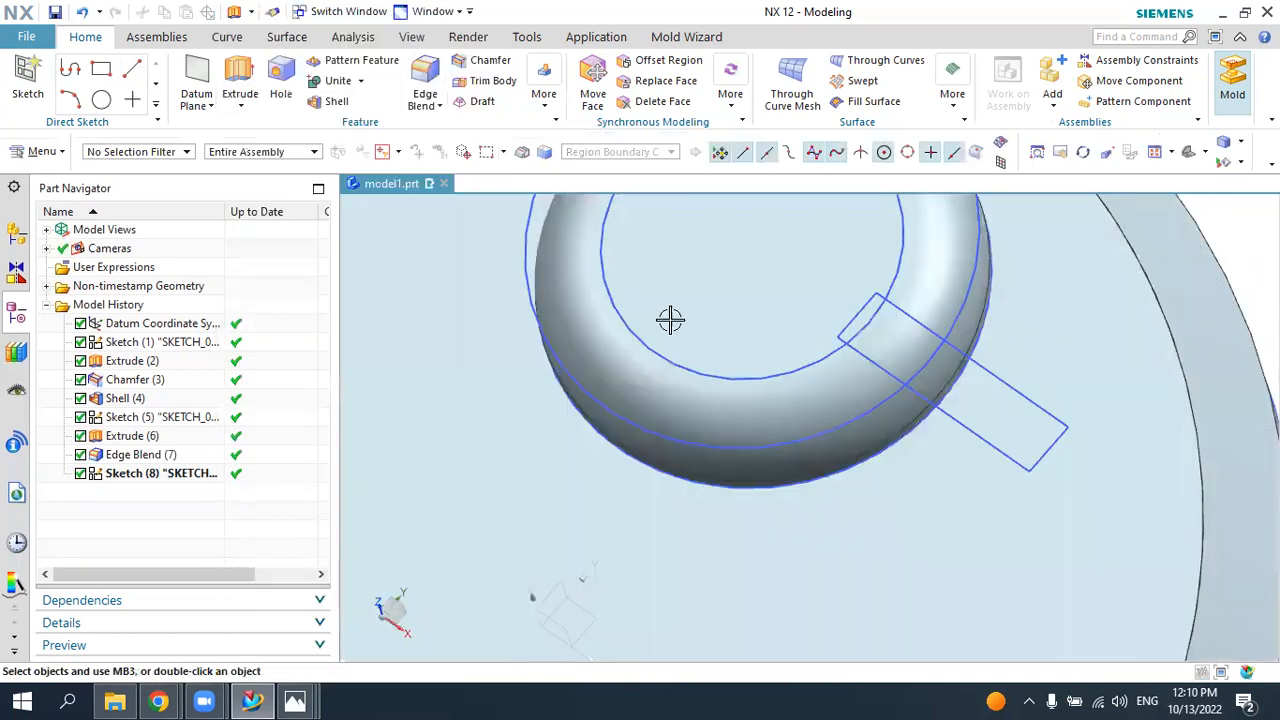
- Reopen the slot sketch, trim the rectangle's lines outside the boss's outer circle with Quick Trim, and finish the sketch
double_click(164, 460)
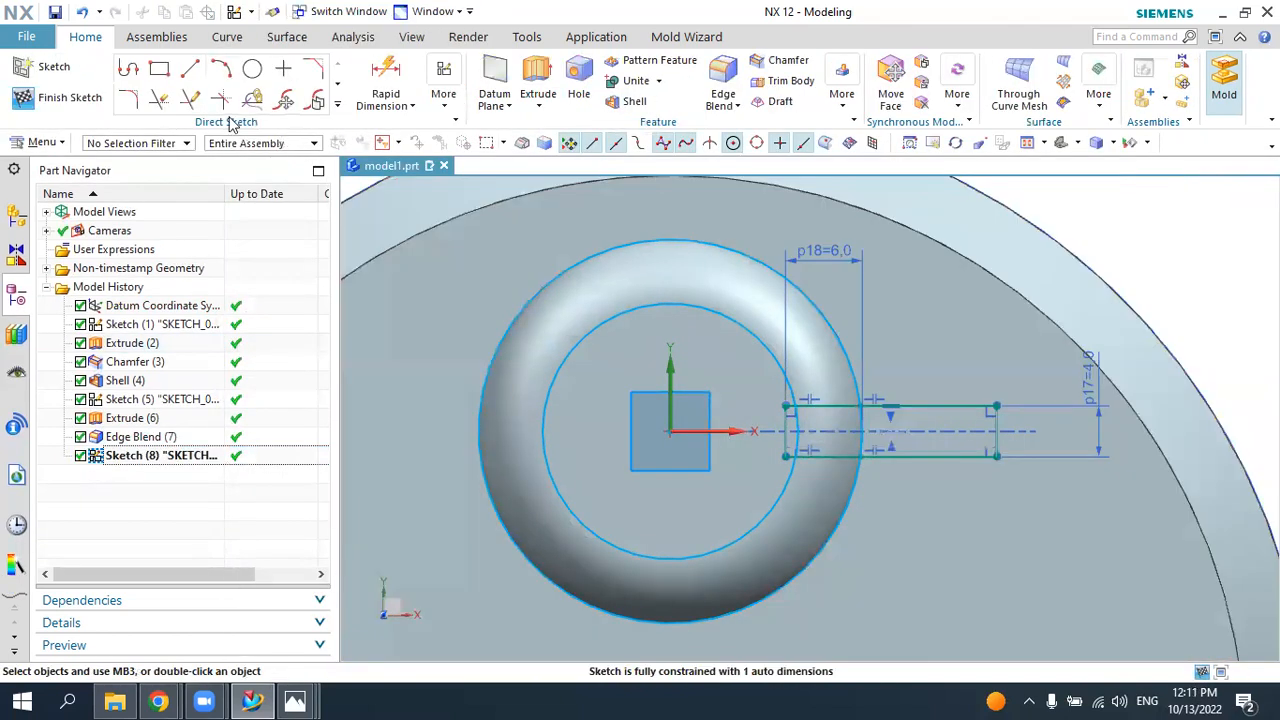
left_click(160, 101)
left_click(918, 404)
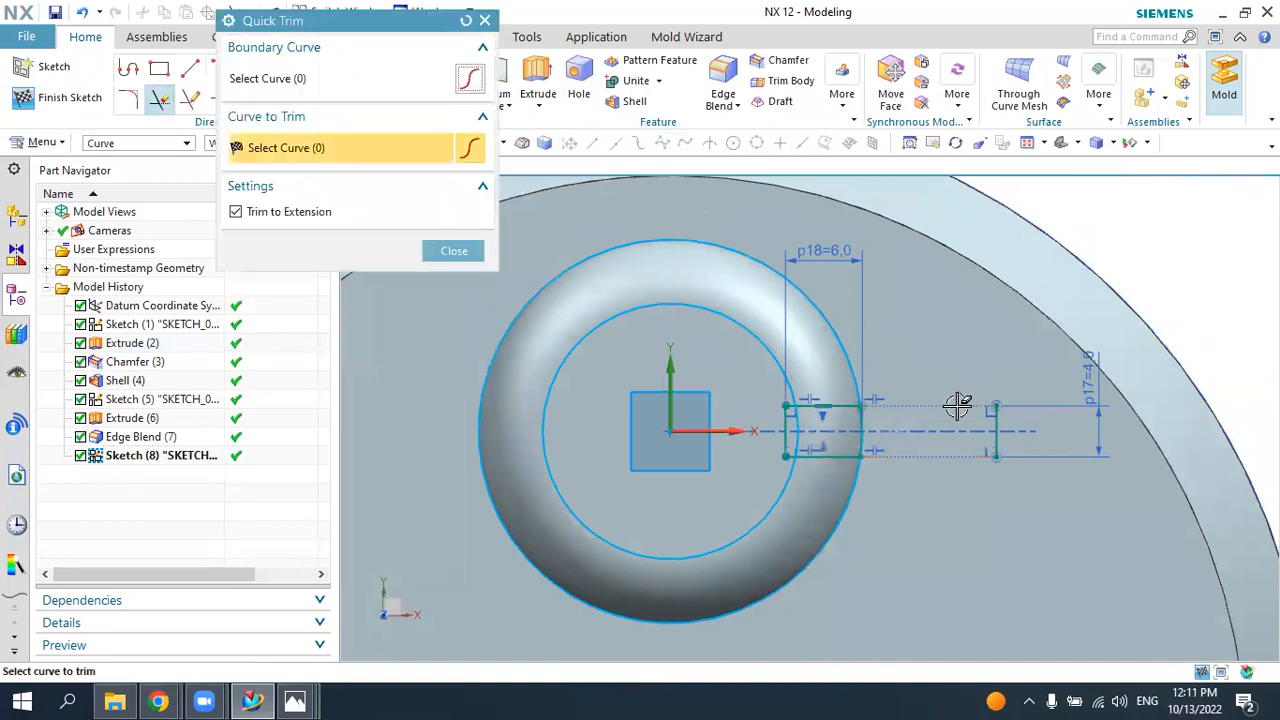
left_click(1003, 423)
middle_click(893, 367)
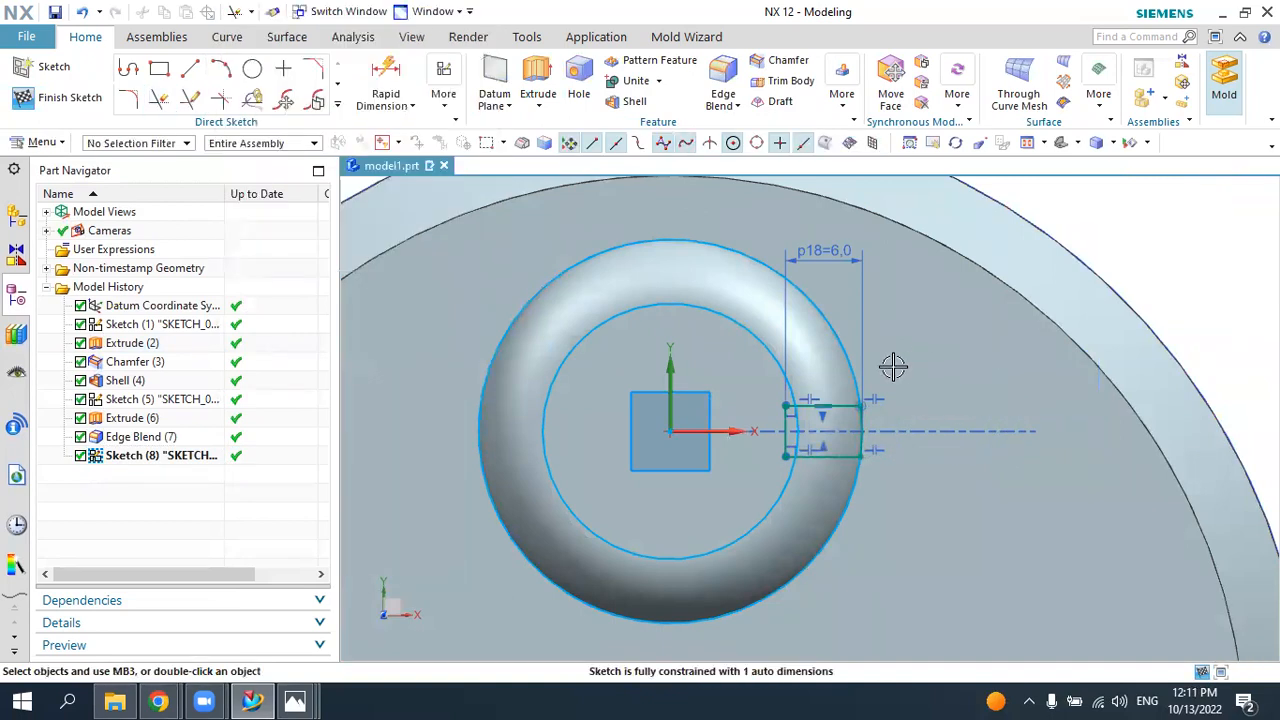
left_click(106, 88)
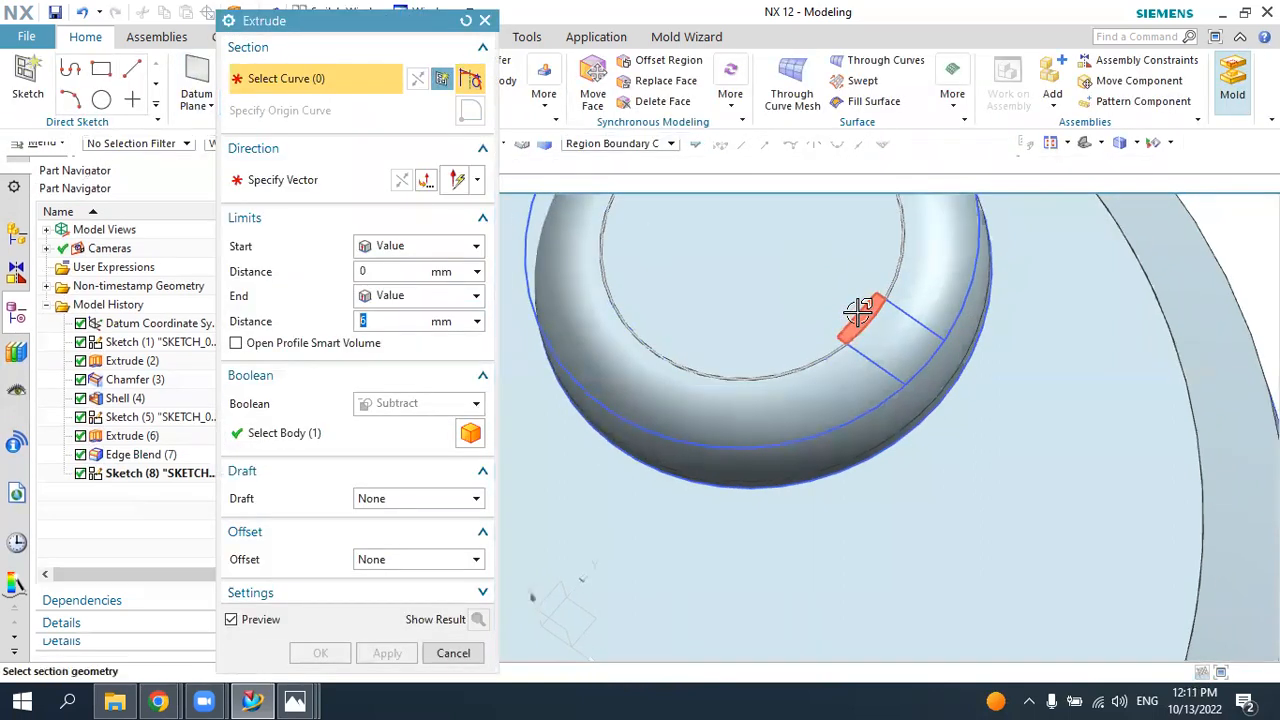
left_click(858, 268)
key("Escape")
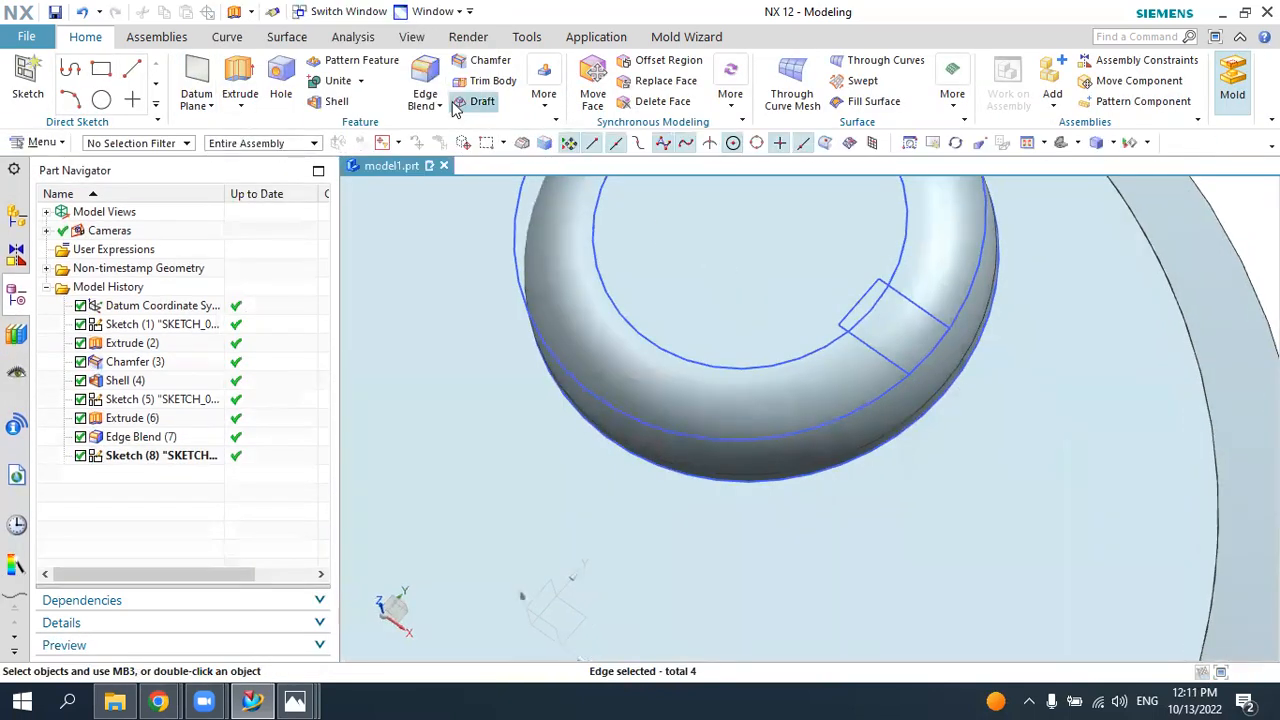
left_click(862, 312)
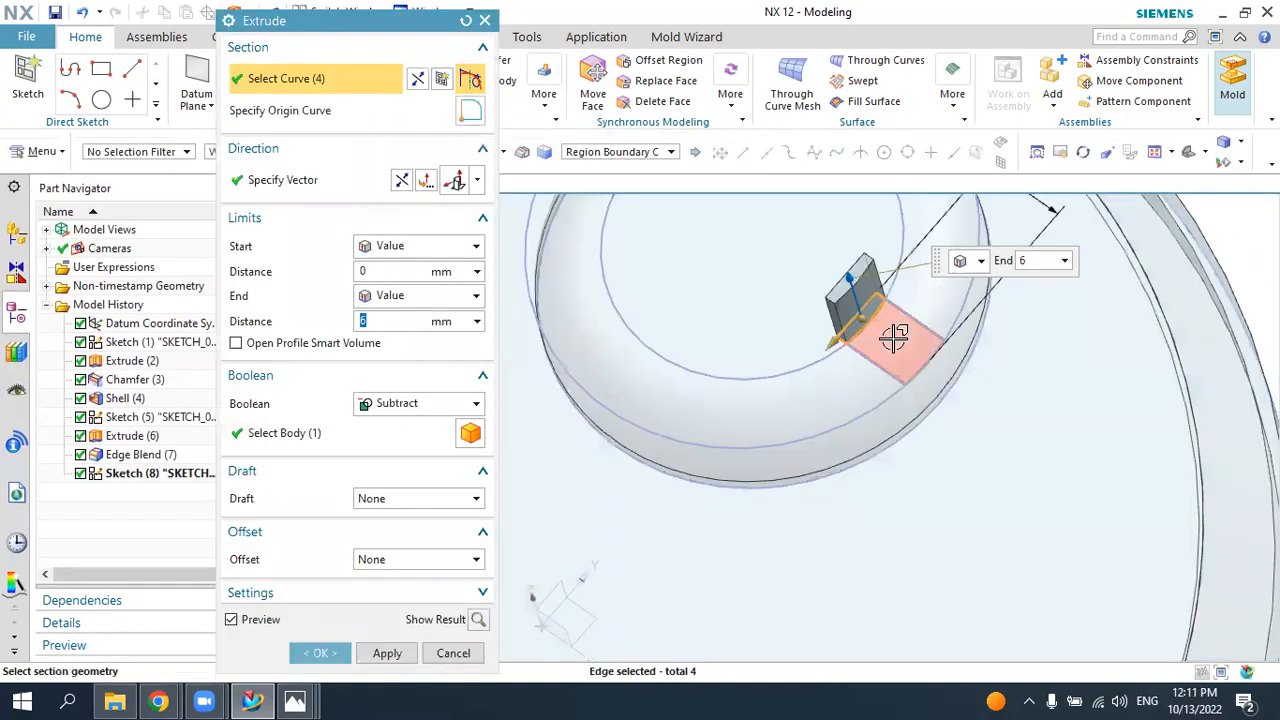
left_click(894, 339)
middle_click_drag(916, 432, 530, 205)
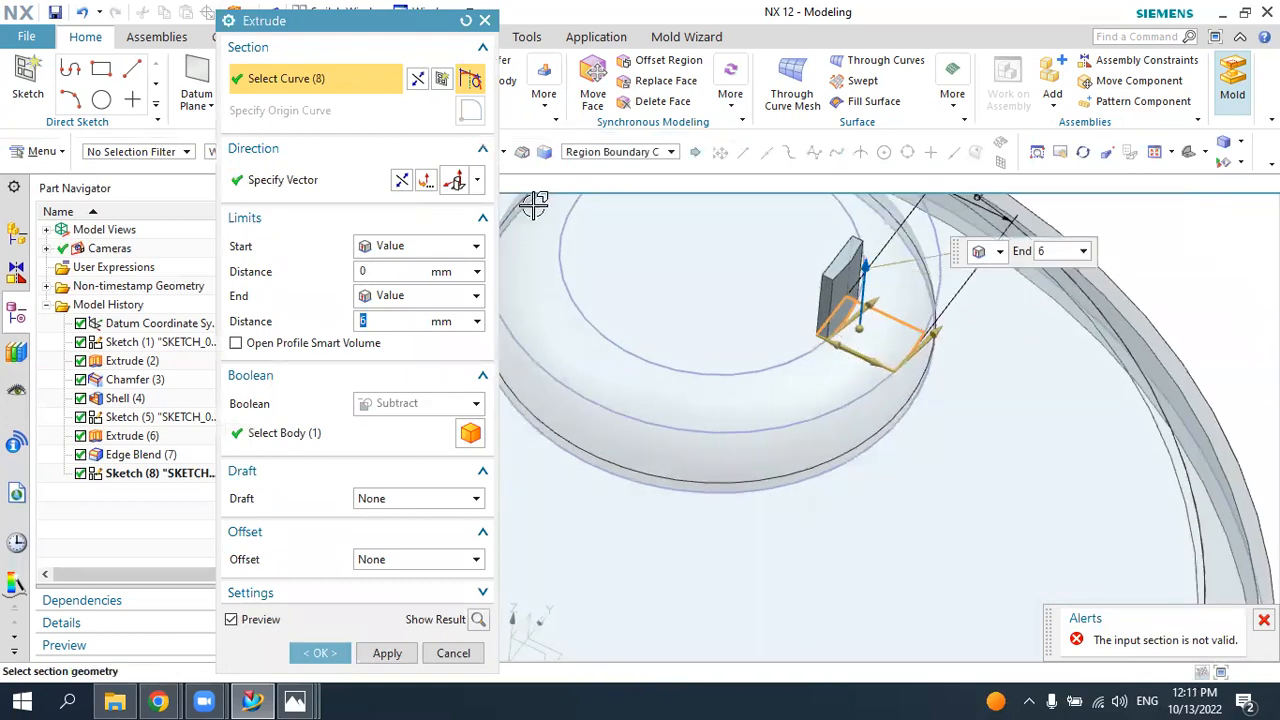
left_click(466, 20)
left_click(620, 152)
left_click(612, 156)
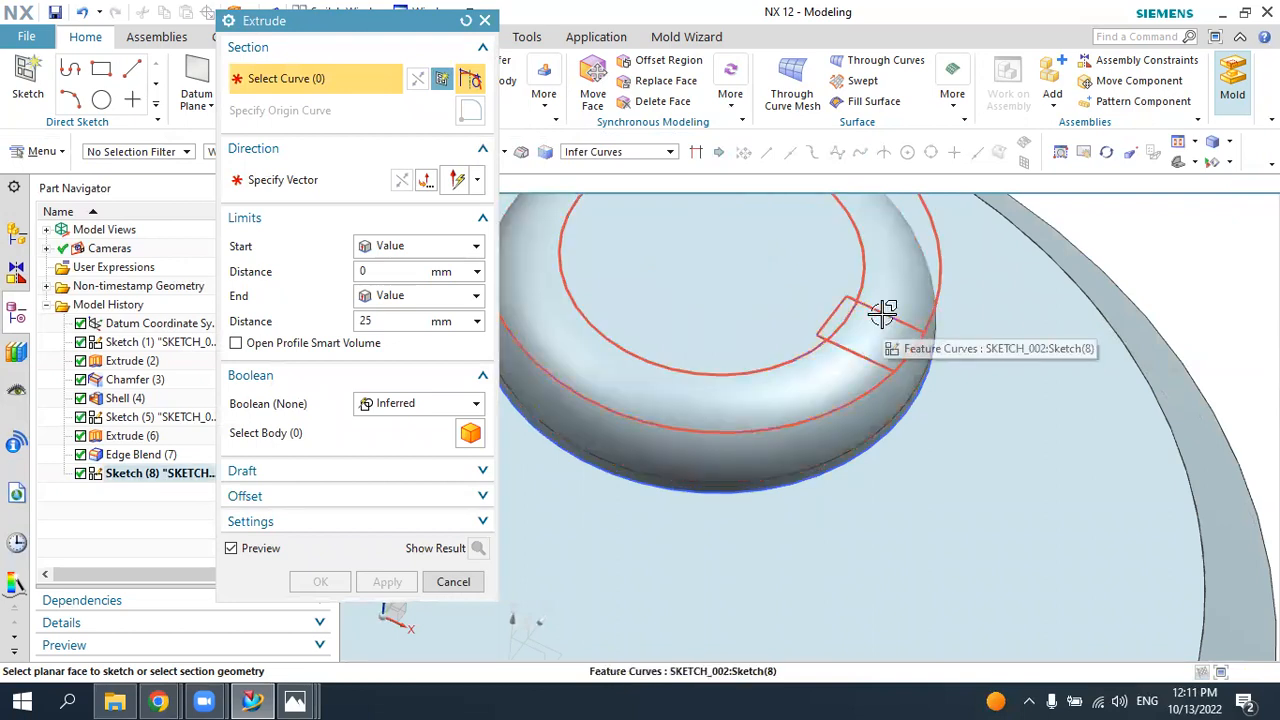
key("Escape")
- Convert the boss's inner and outer circles in the slot sketch to reference curves and finish the sketch
left_click(630, 348)
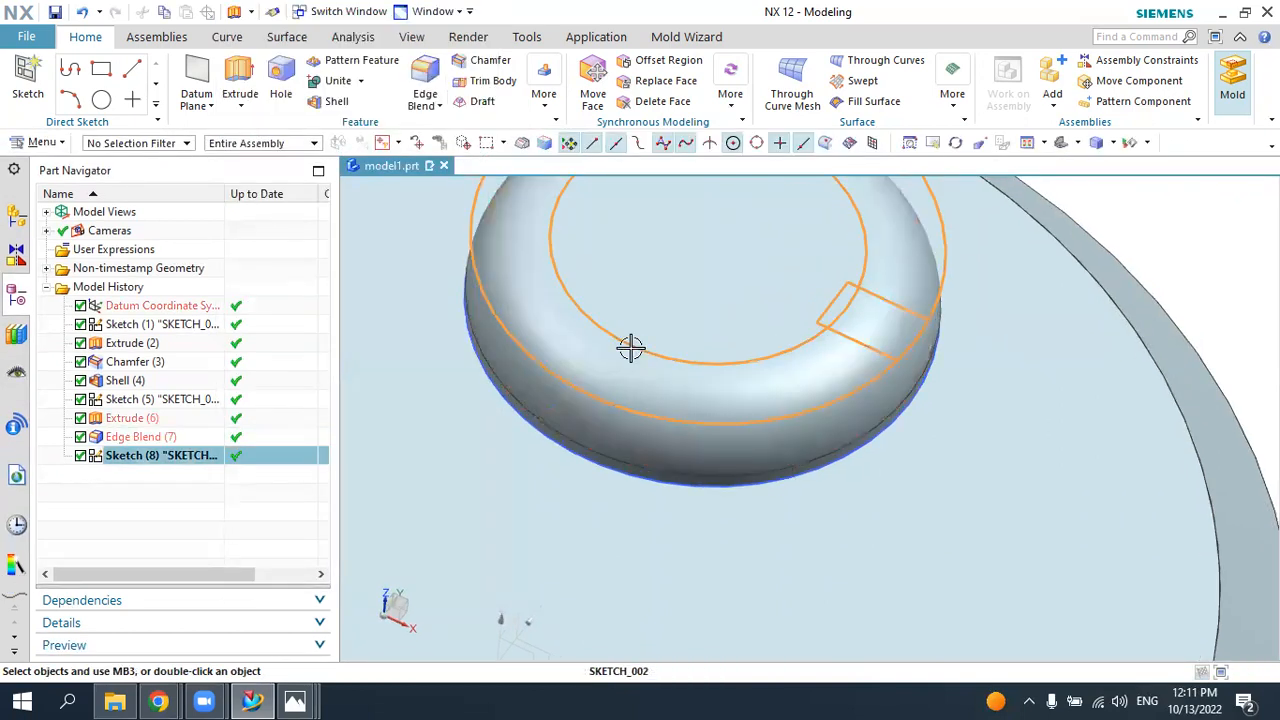
double_click(630, 348)
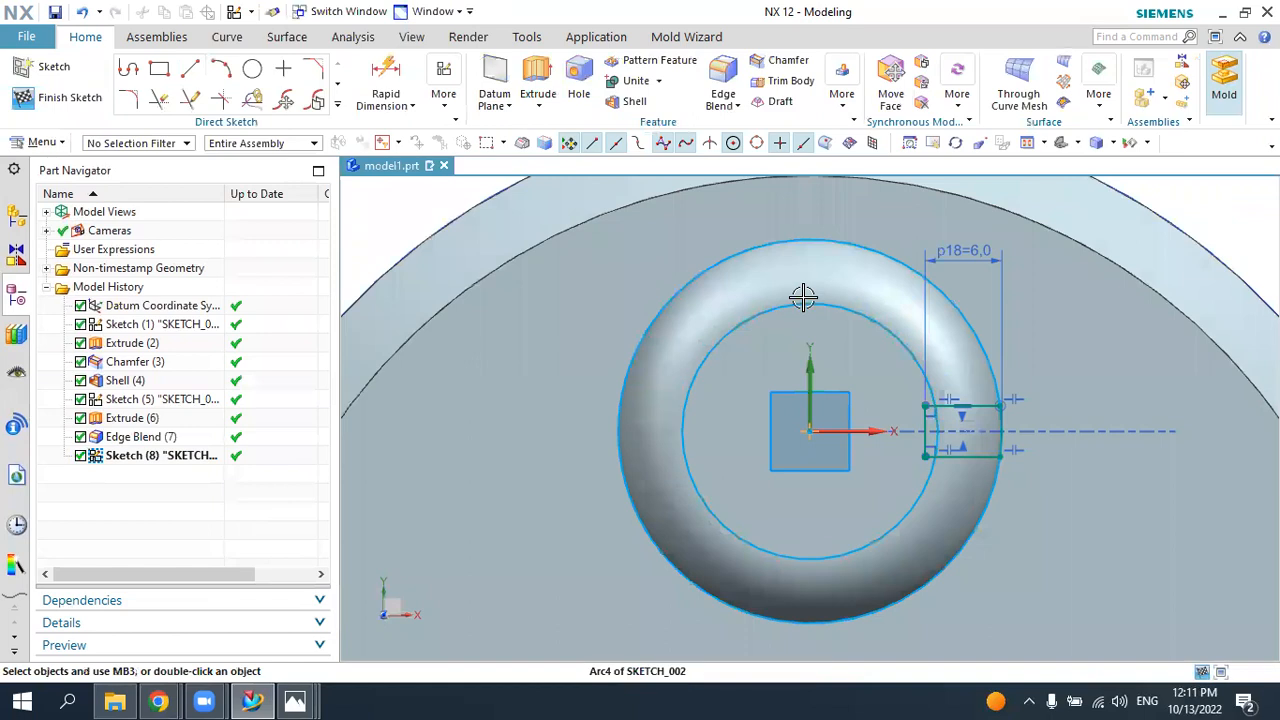
left_click(803, 300)
left_click(897, 274)
left_click(857, 243)
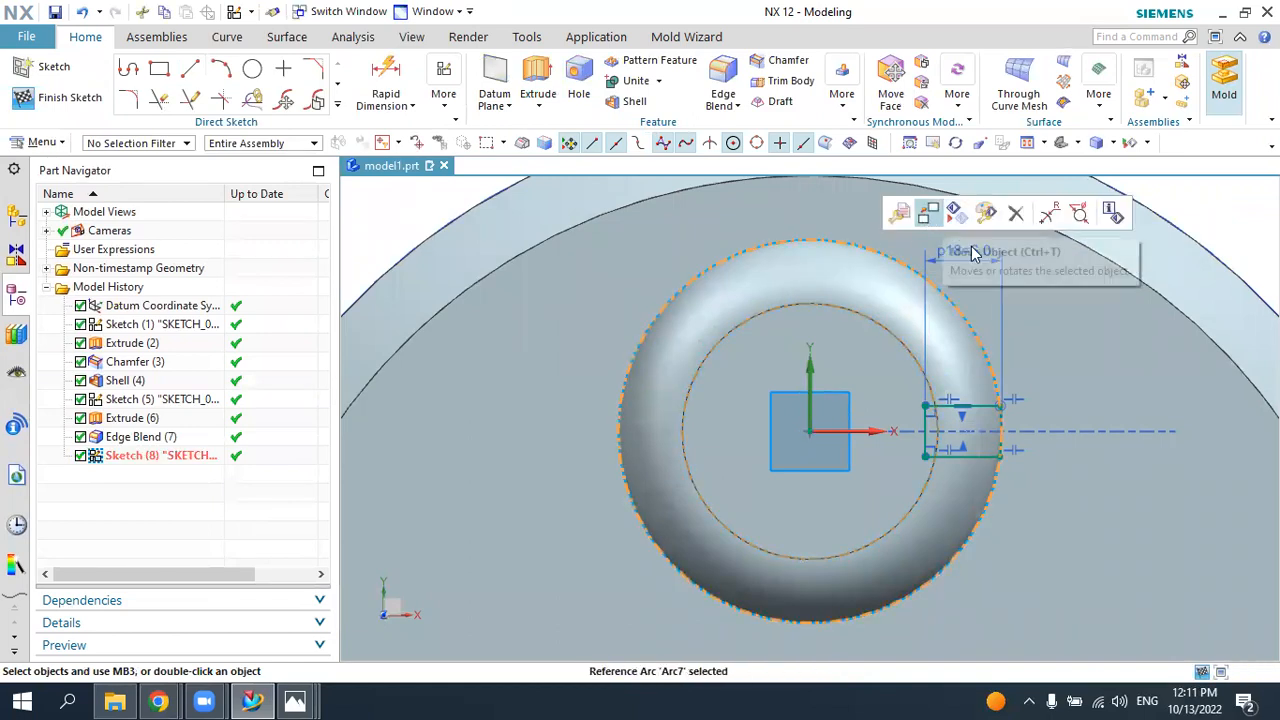
left_click(929, 218)
left_click(859, 242)
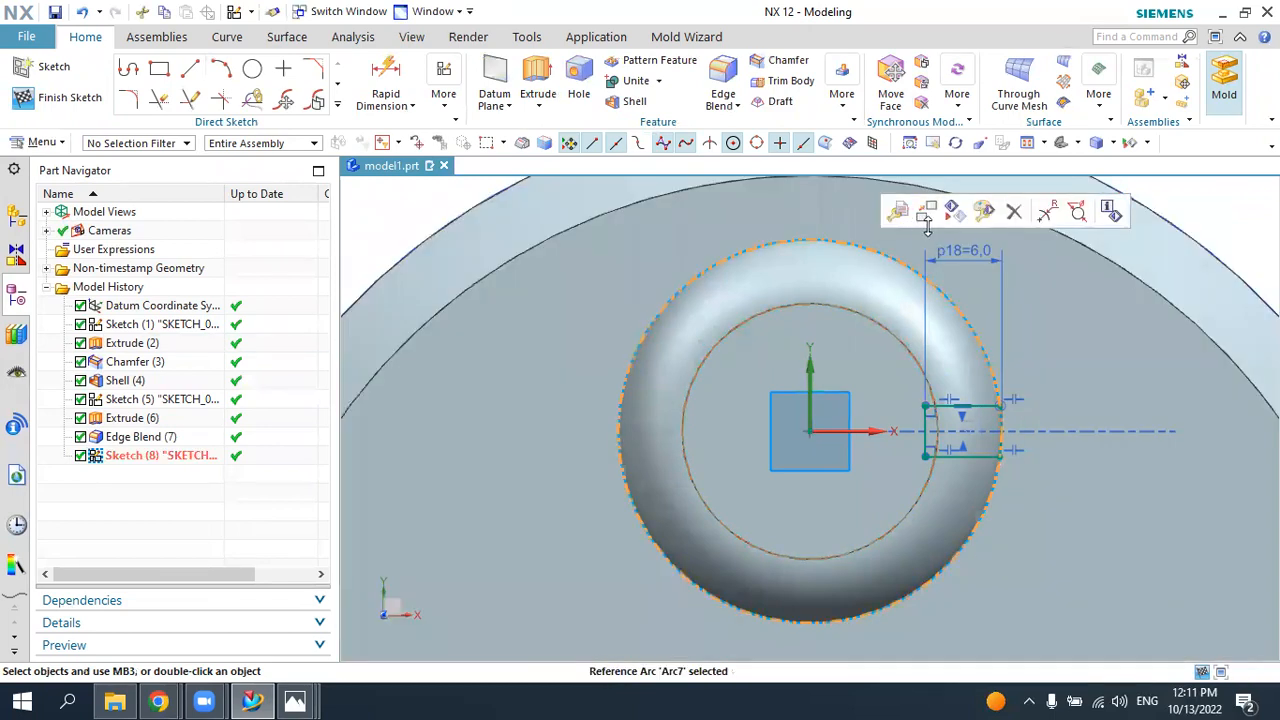
left_click(951, 220)
scroll(1055, 360, "up", 2)
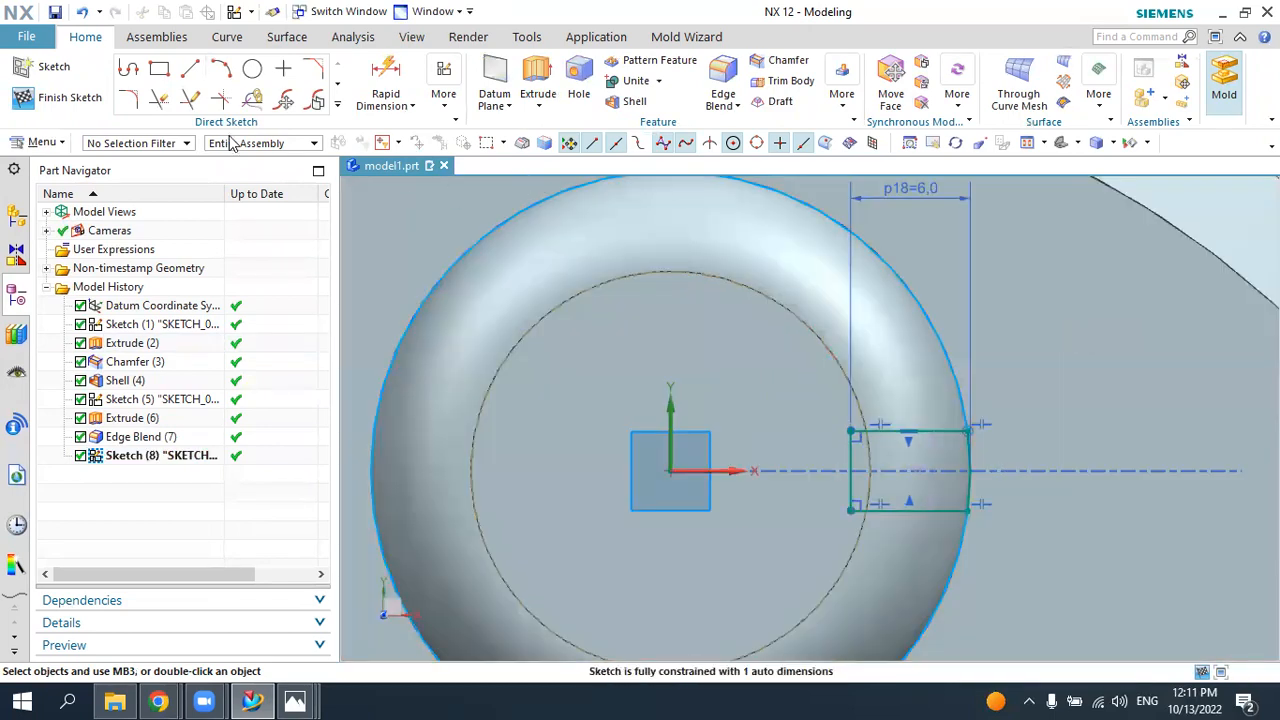
left_click(159, 100)
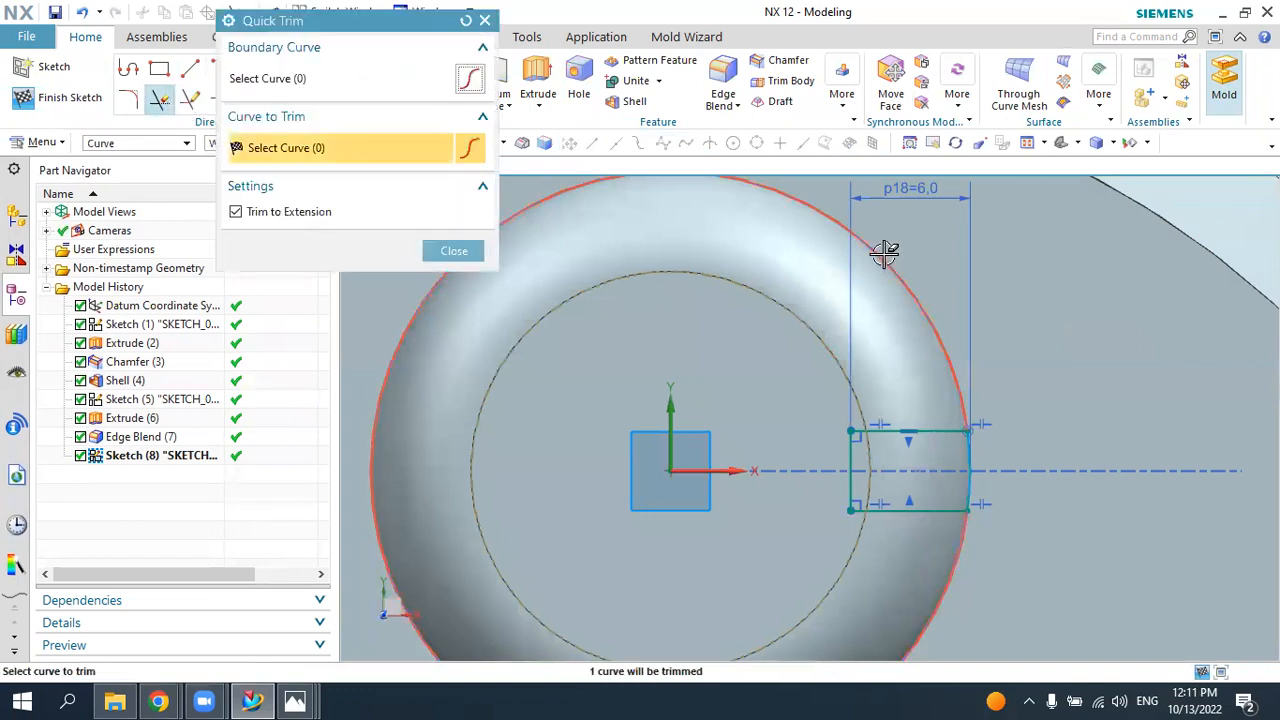
left_click(453, 251)
left_click(55, 95)
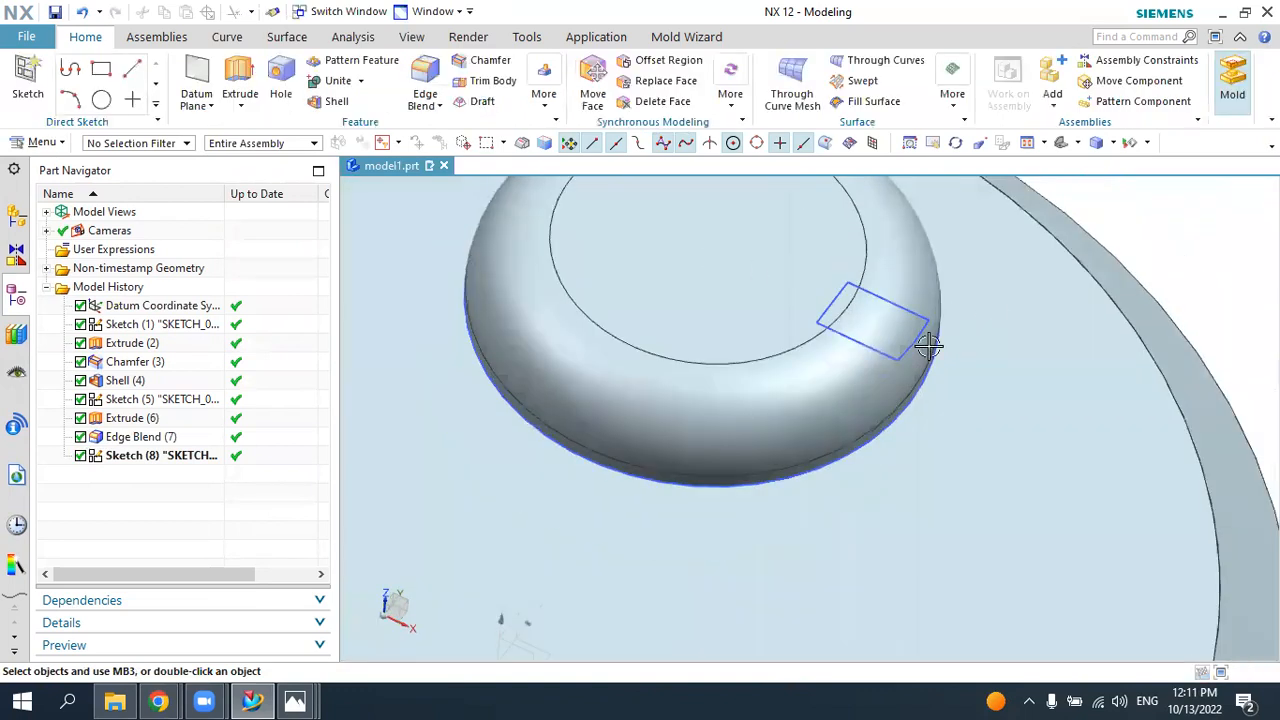
left_click(240, 78)
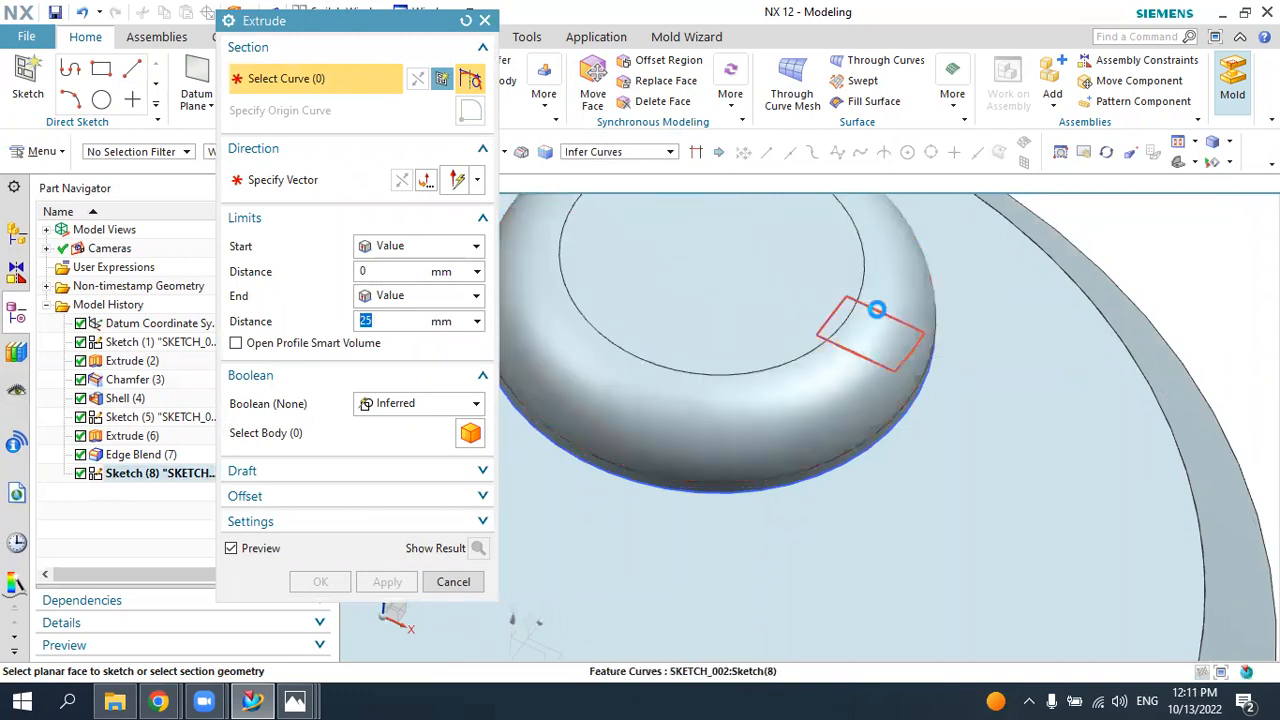
left_click(881, 306)
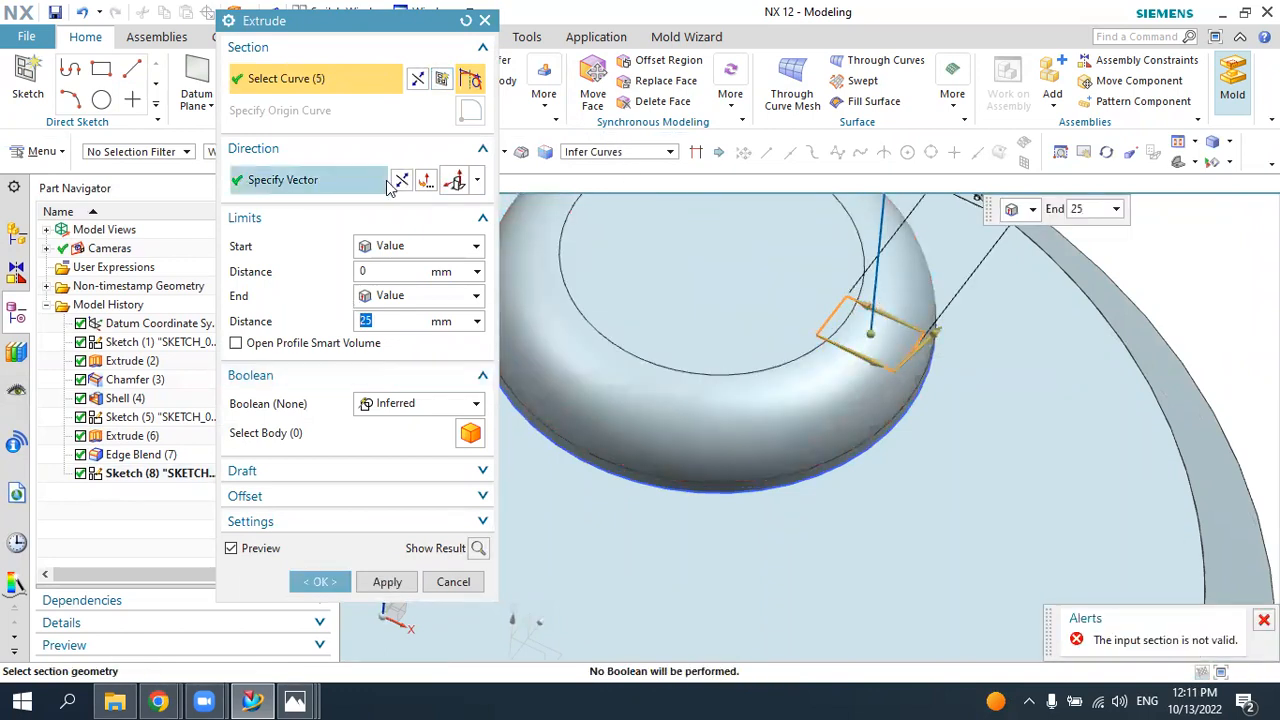
left_click(1177, 163)
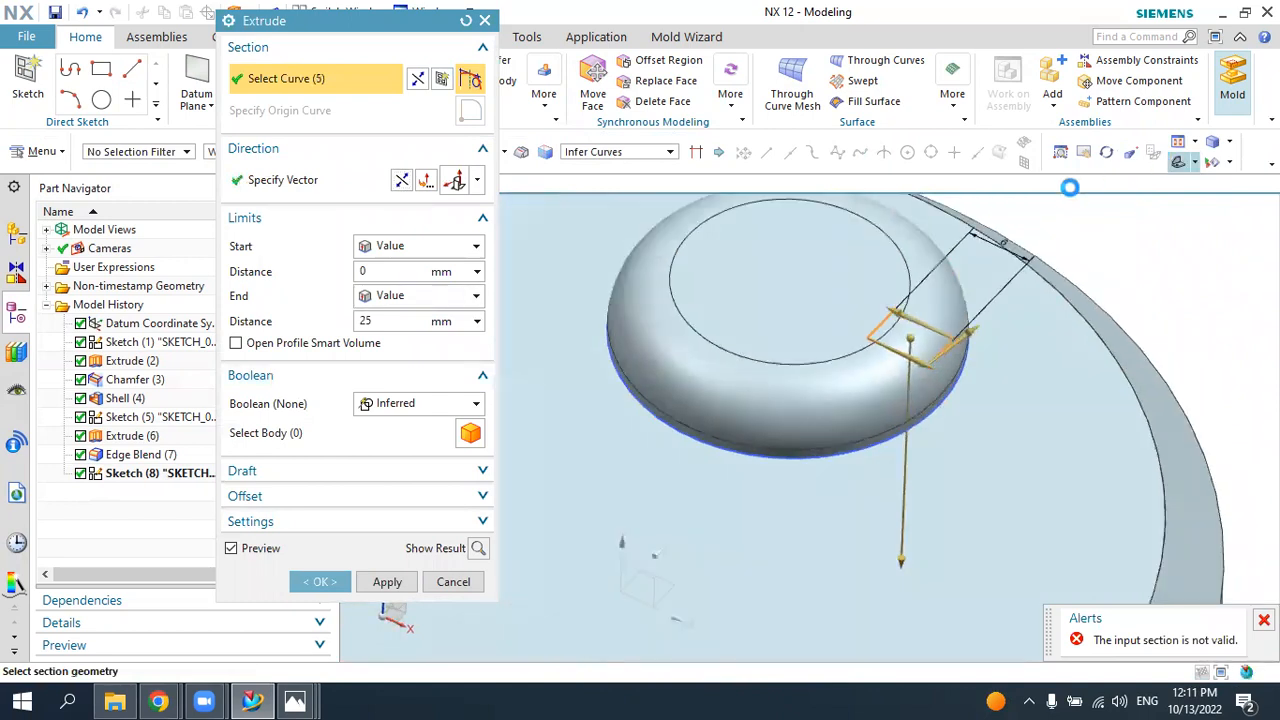
left_click(389, 404)
left_click(387, 424)
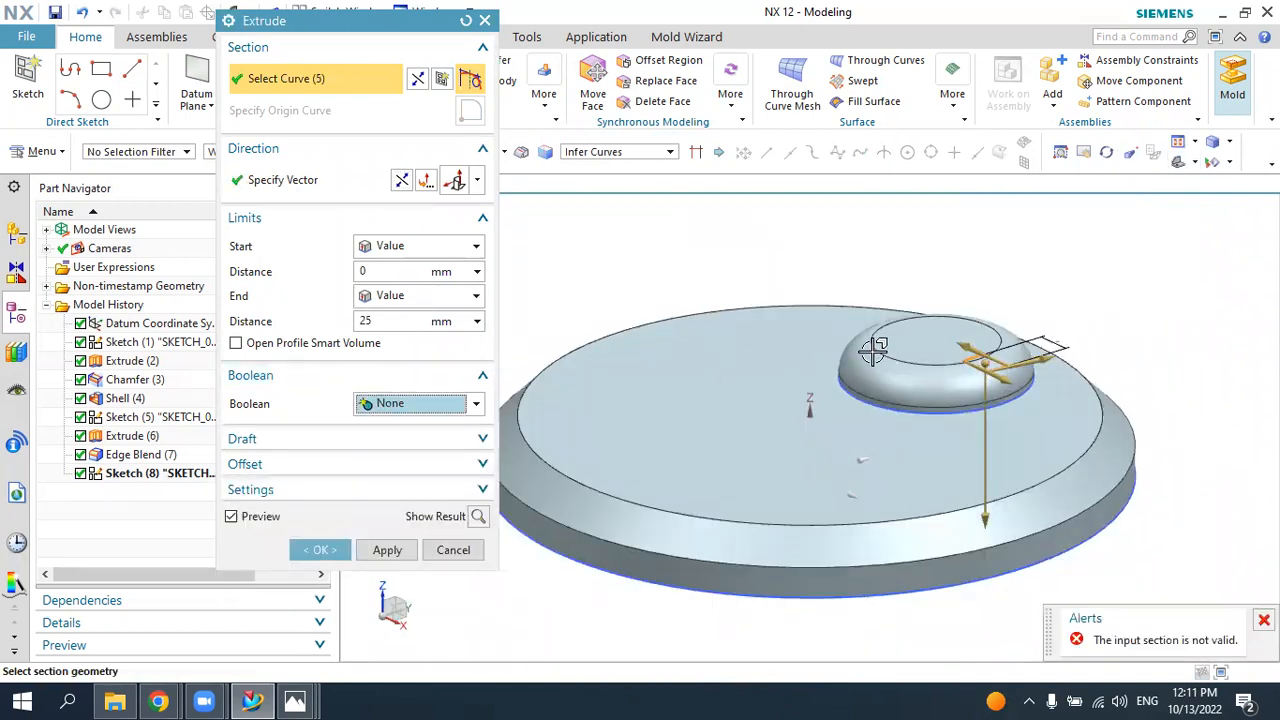
middle_click_drag(613, 325, 674, 346)
scroll(991, 290, "up", 1)
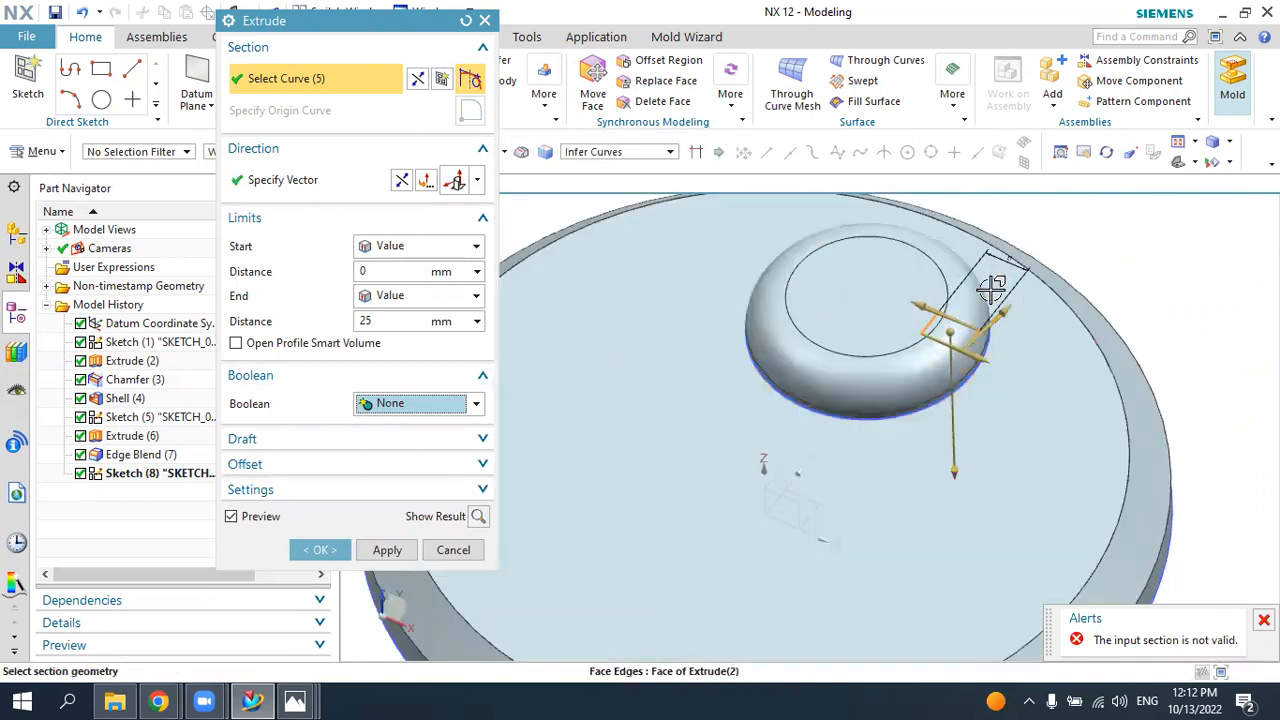
scroll(990, 320, "up", 1)
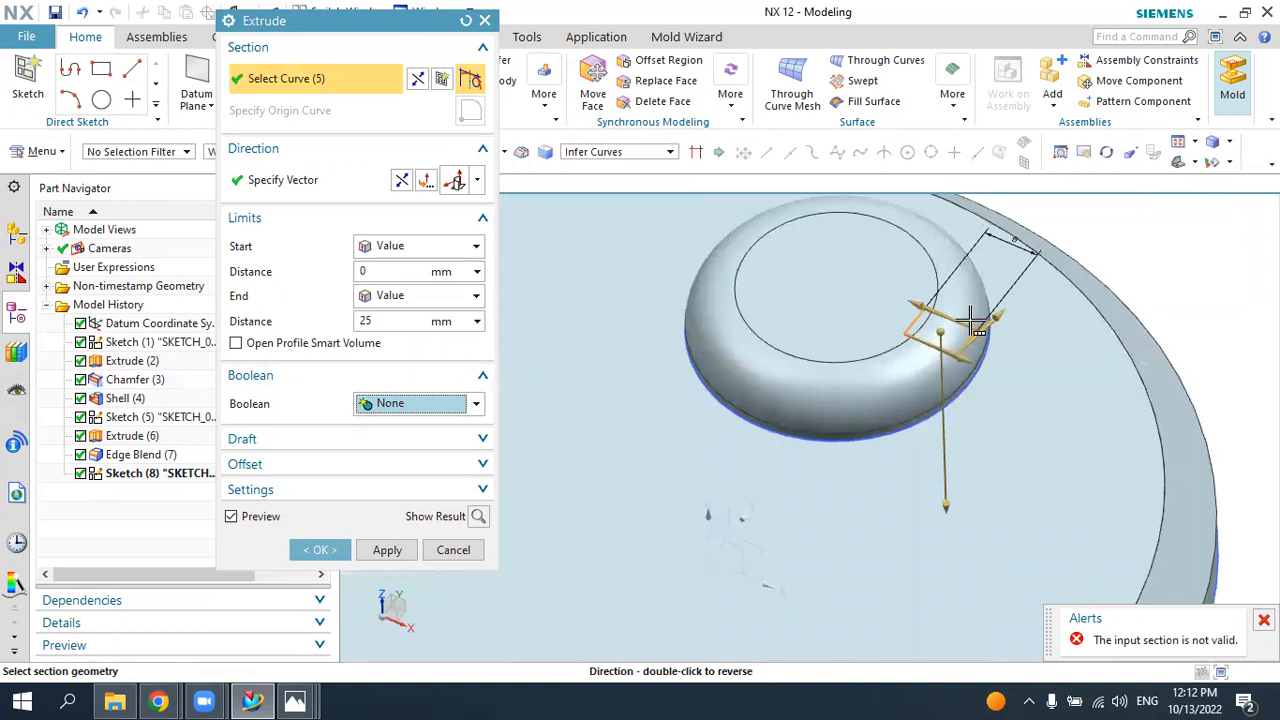
left_click(453, 550)
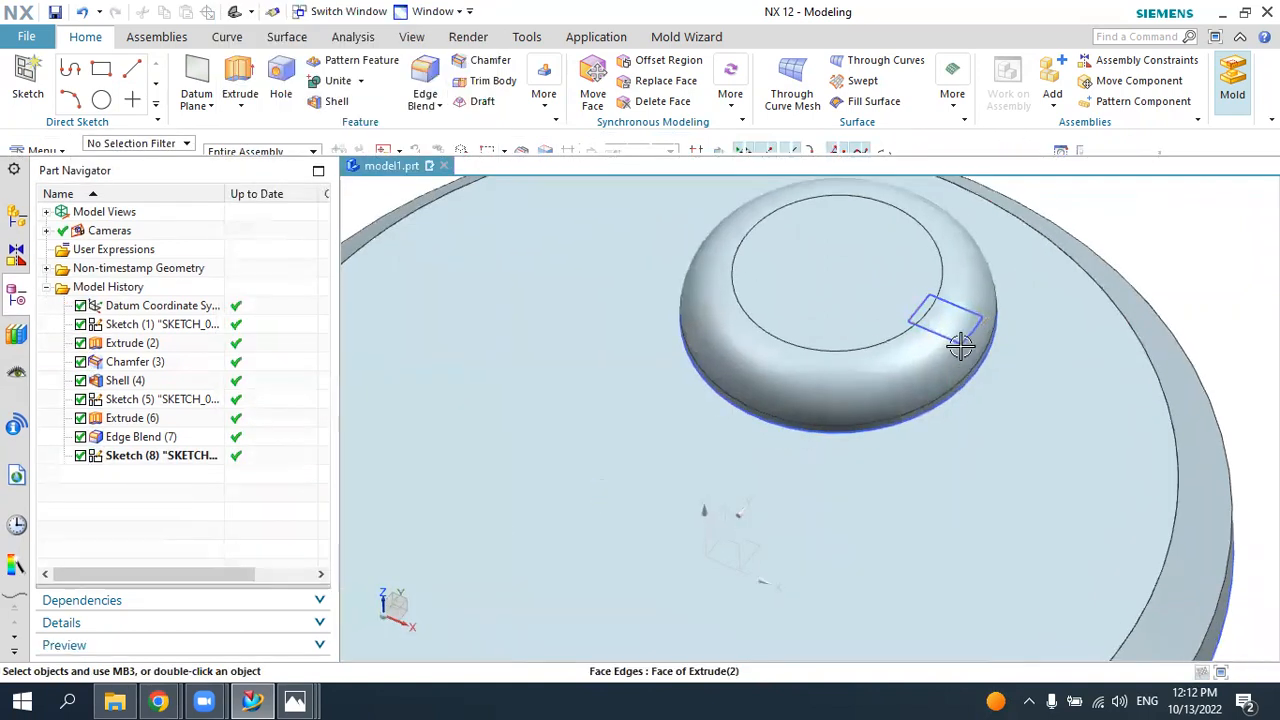
left_click(988, 285)
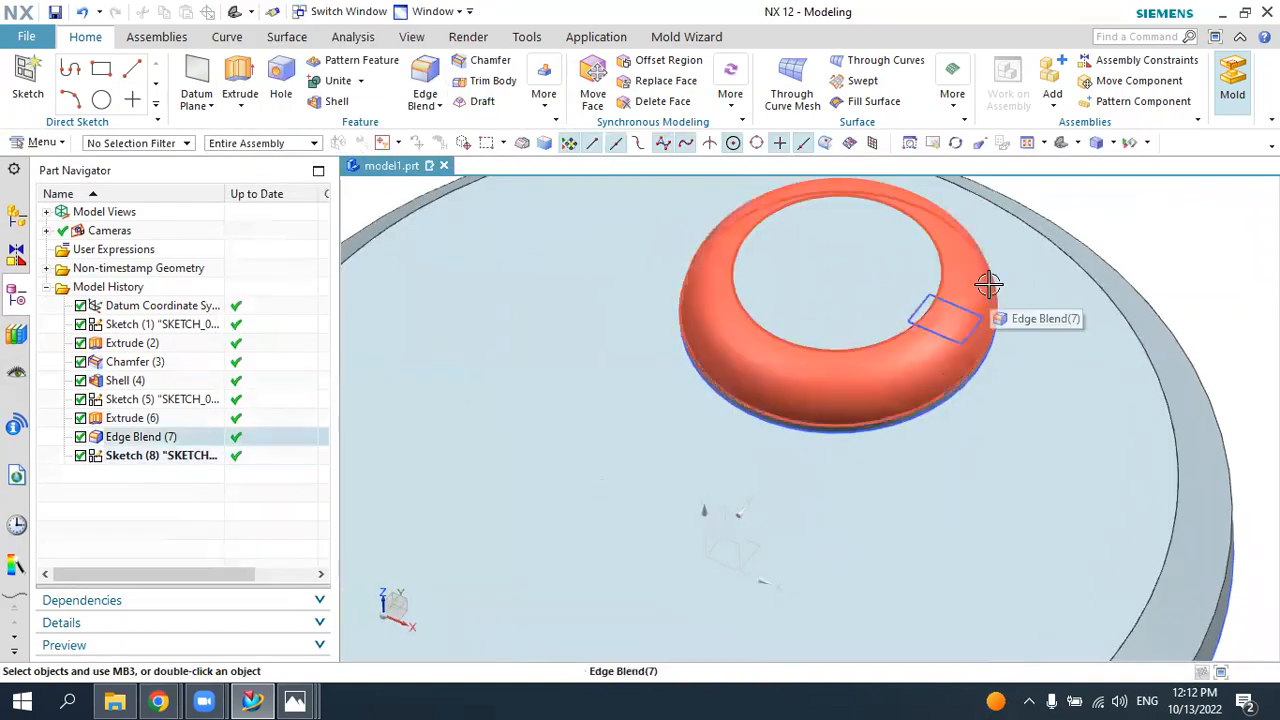
- Extrude the slot profile from its reopened sketch in the reversed direction, ending Until Extended at the cover's flat top face
double_click(175, 455)
left_click(525, 82)
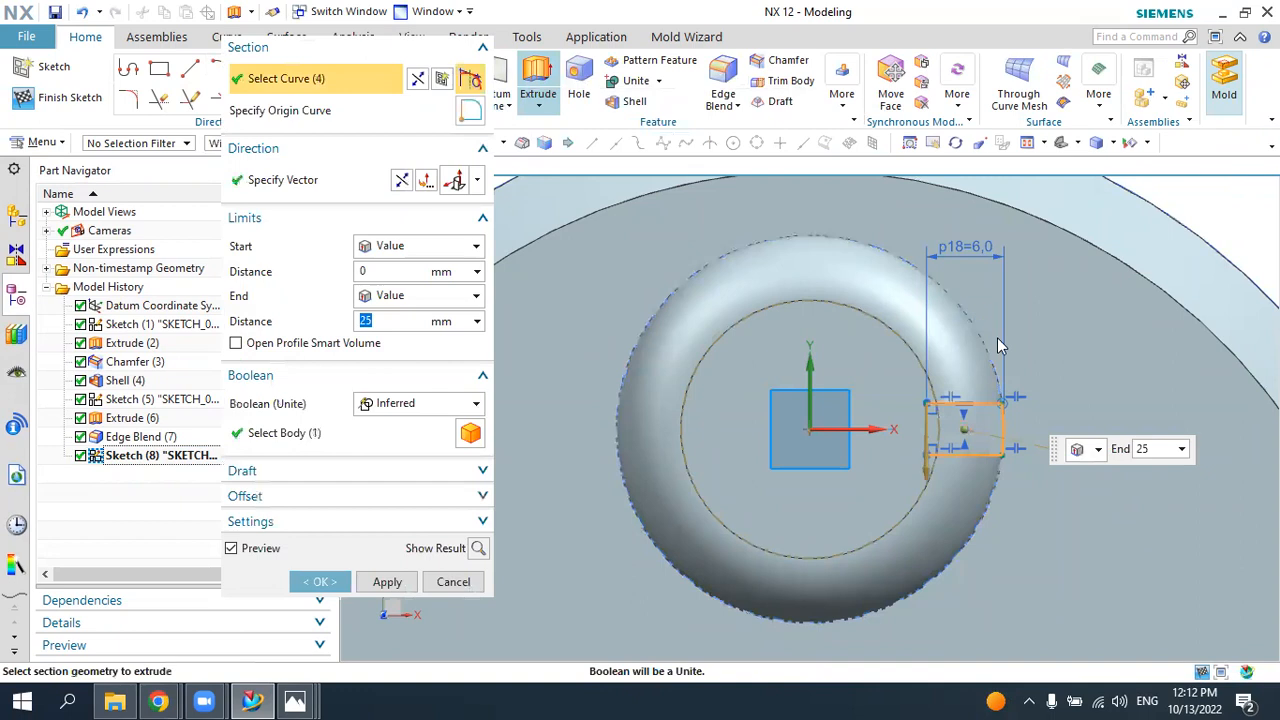
middle_click_drag(1014, 342, 997, 297)
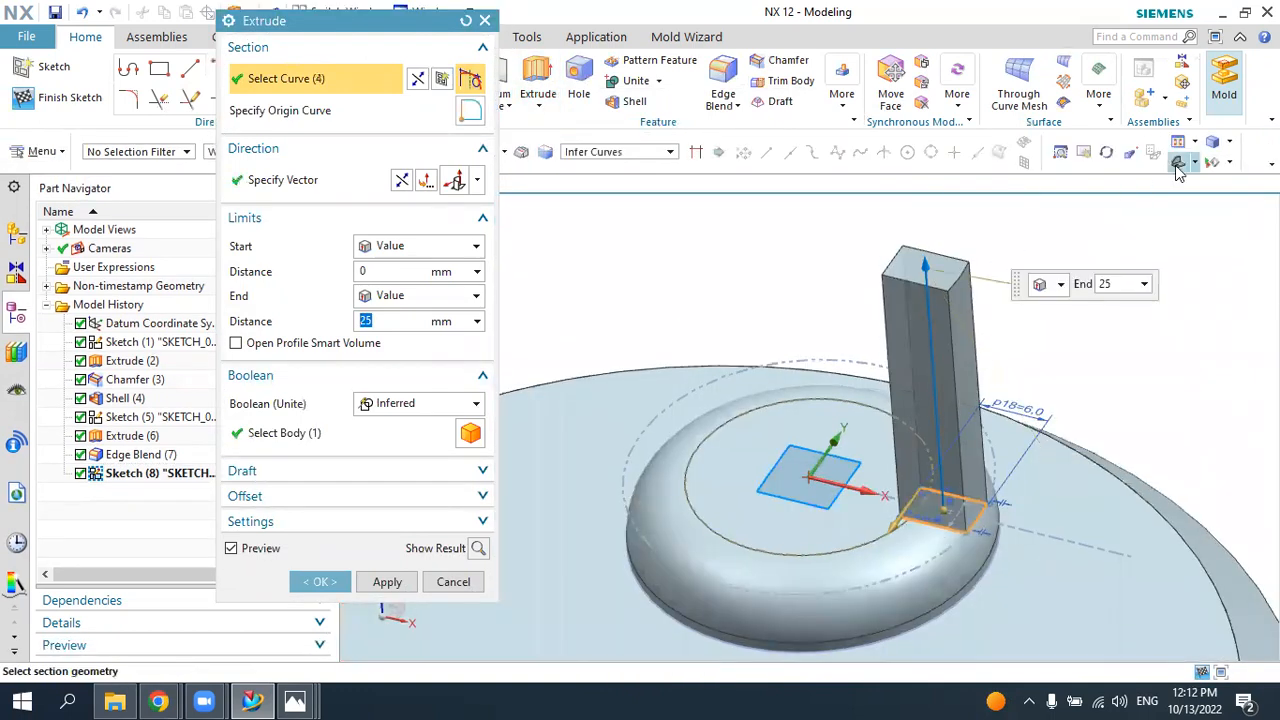
left_click(1178, 164)
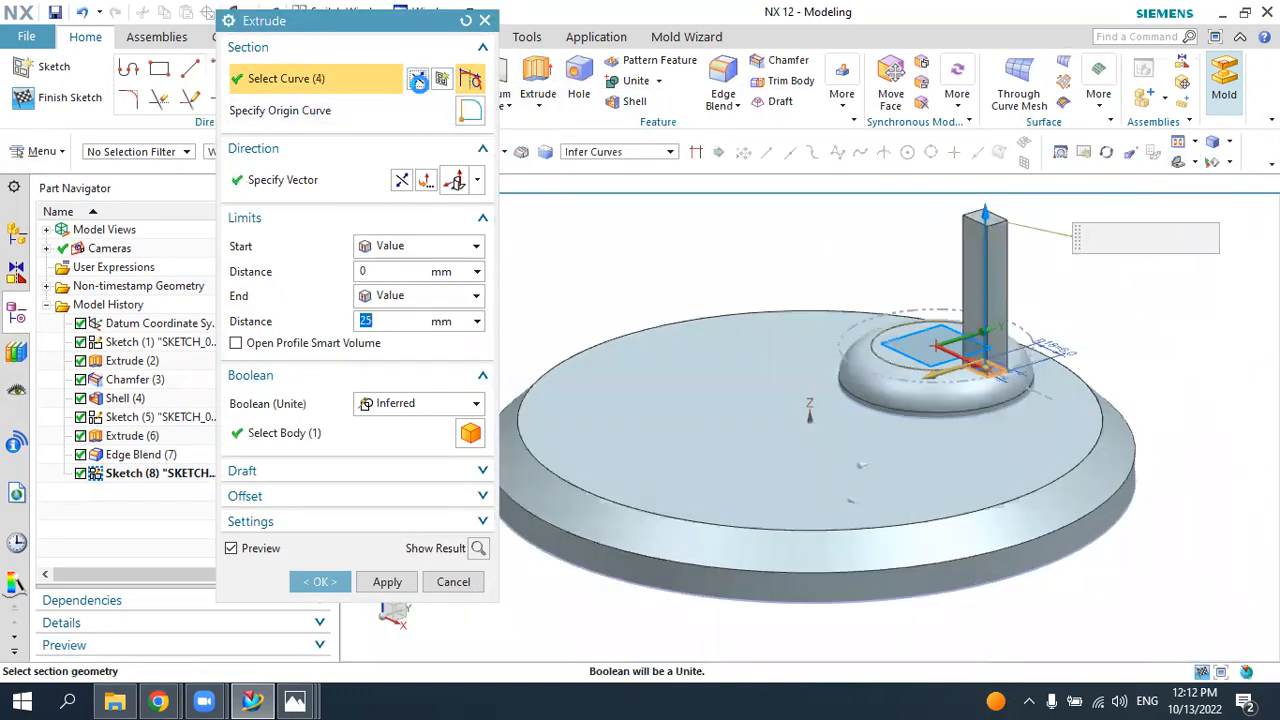
left_click(400, 181)
left_click(392, 296)
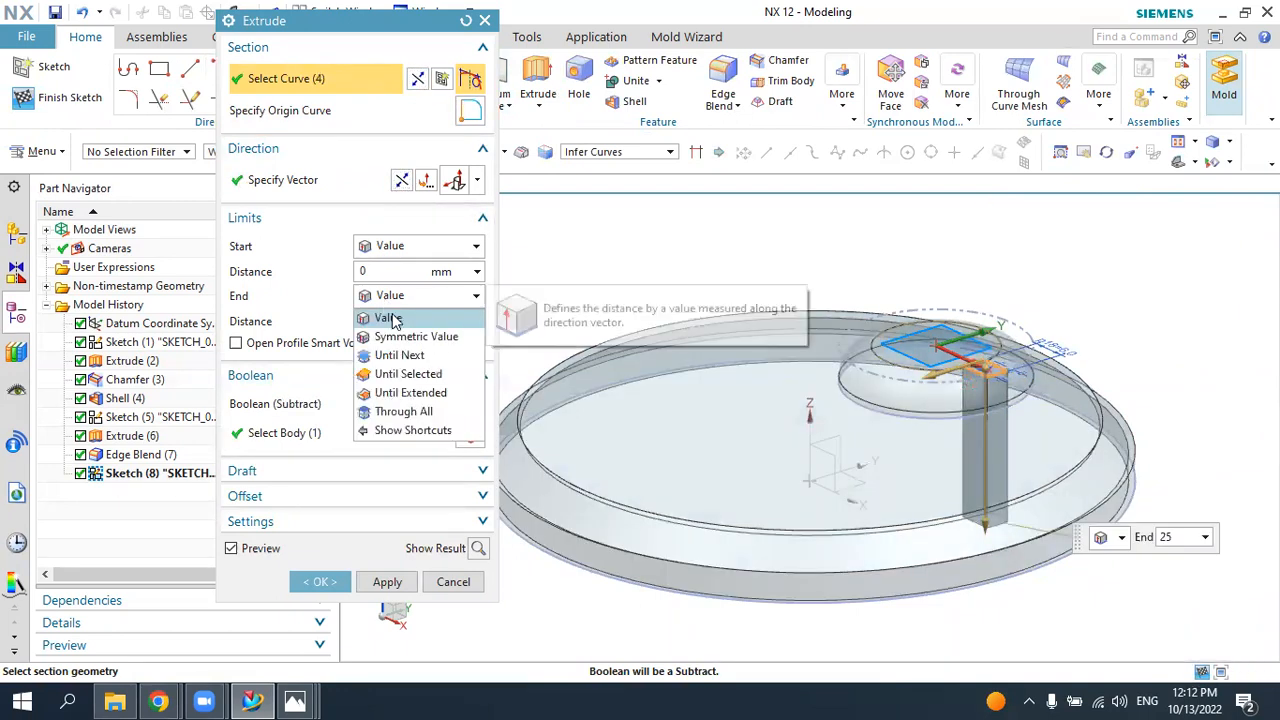
left_click(403, 393)
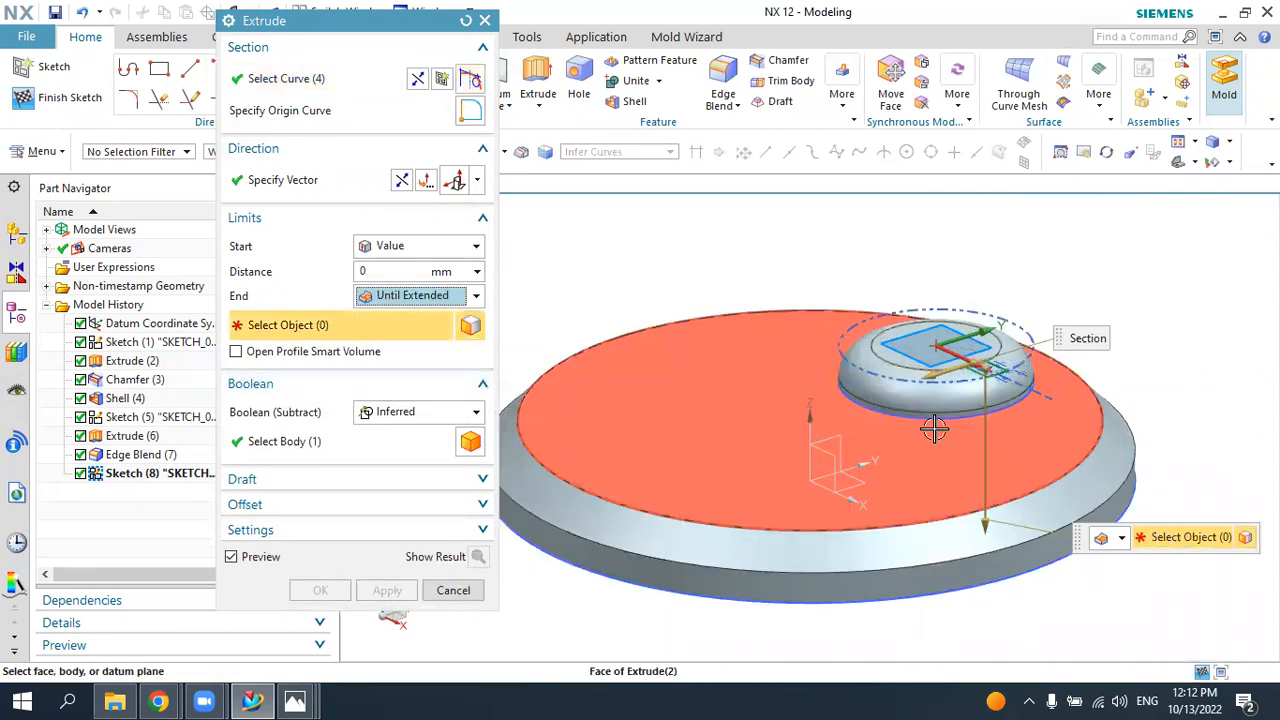
left_click(1019, 442)
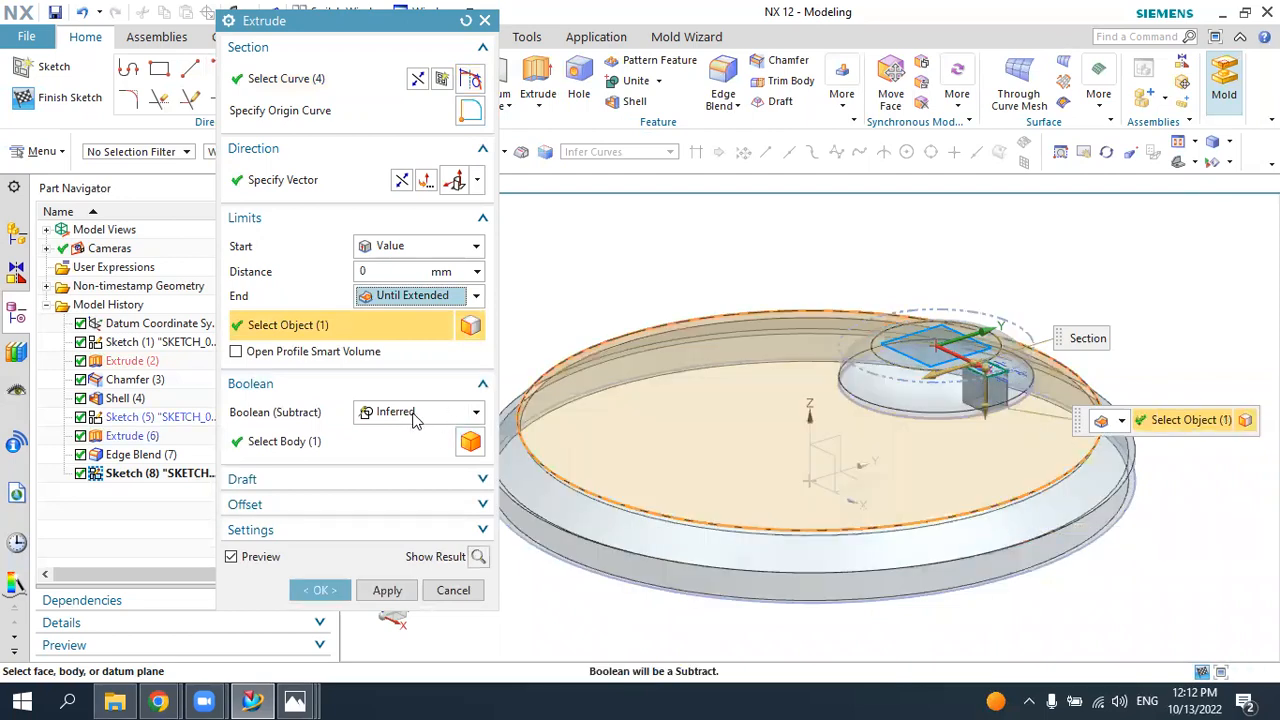
- Set the extrusion's Boolean to Subtract and cut the slot into the boss's blended rim
left_click(415, 413)
left_click(400, 464)
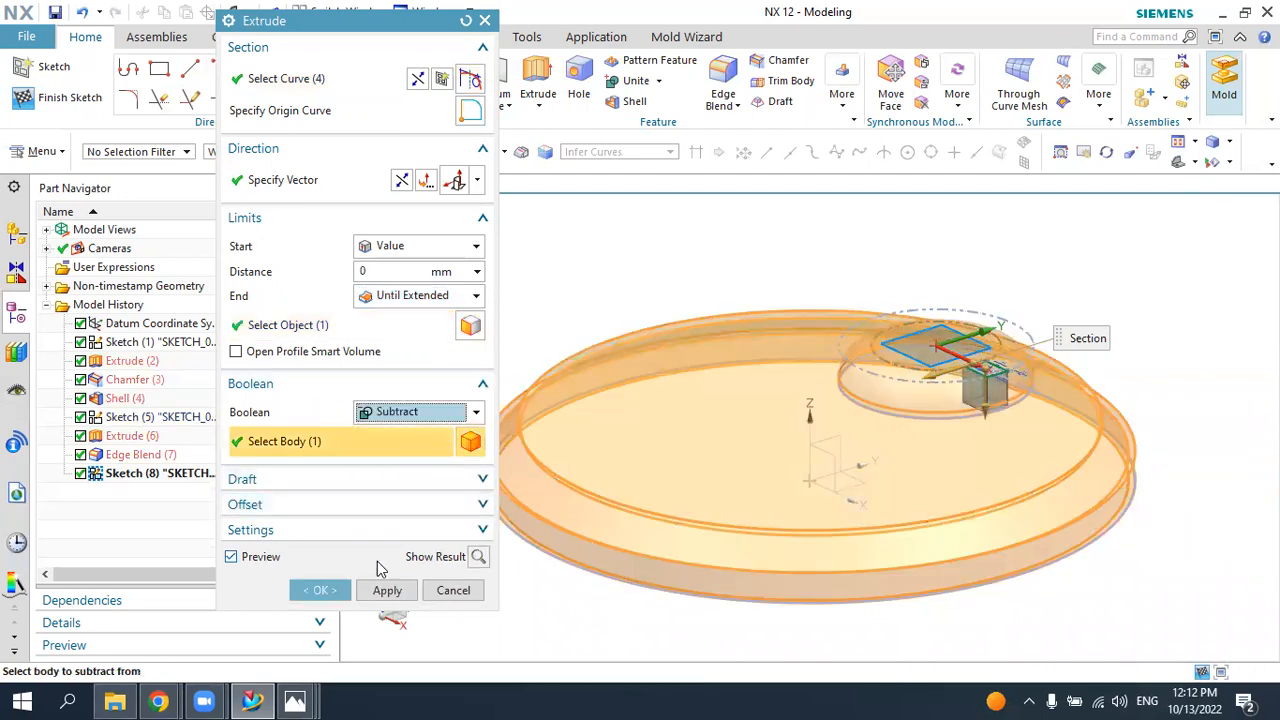
left_click(322, 590)
middle_click_drag(1000, 440, 1043, 236)
scroll(960, 270, "up", 5)
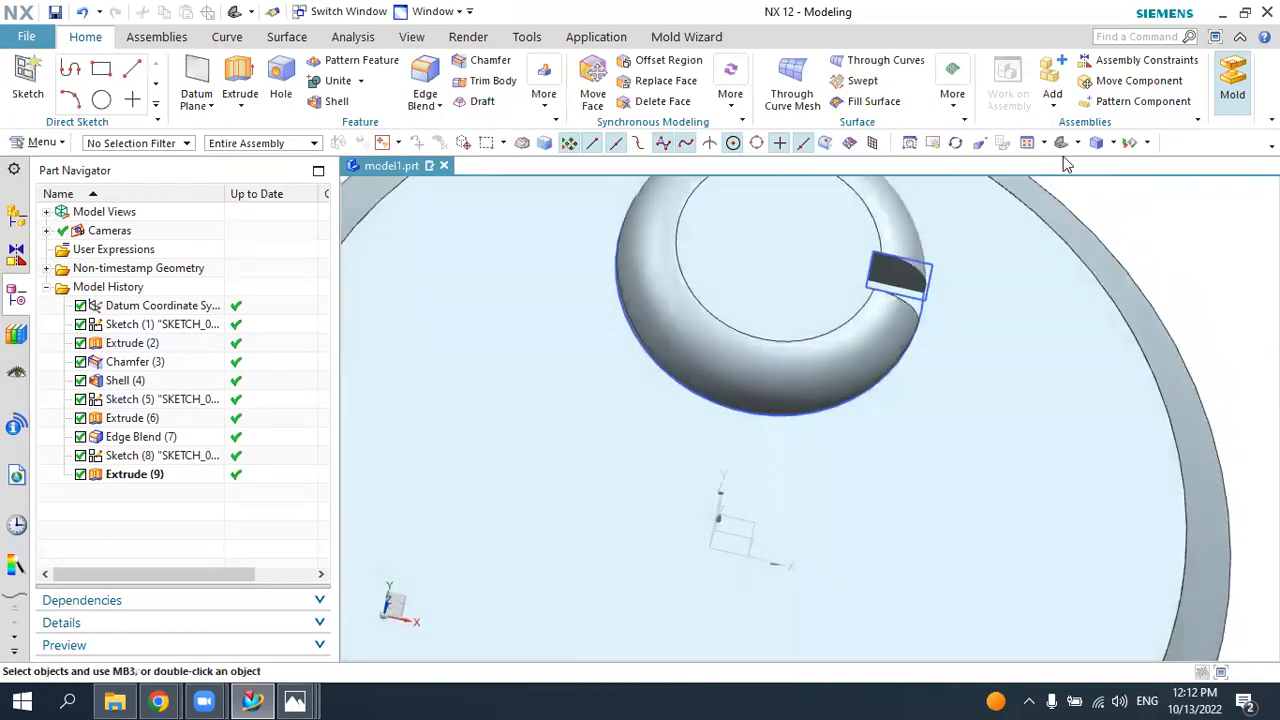
- Hide the slot sketch on the boss's rim
scroll(1008, 306, "up", 2)
scroll(980, 400, "down", 2)
scroll(978, 402, "up", 1)
mouse_move(980, 403)
middle_mouse_down()
mouse_move(1011, 440)
mouse_move(994, 440)
middle_mouse_up()
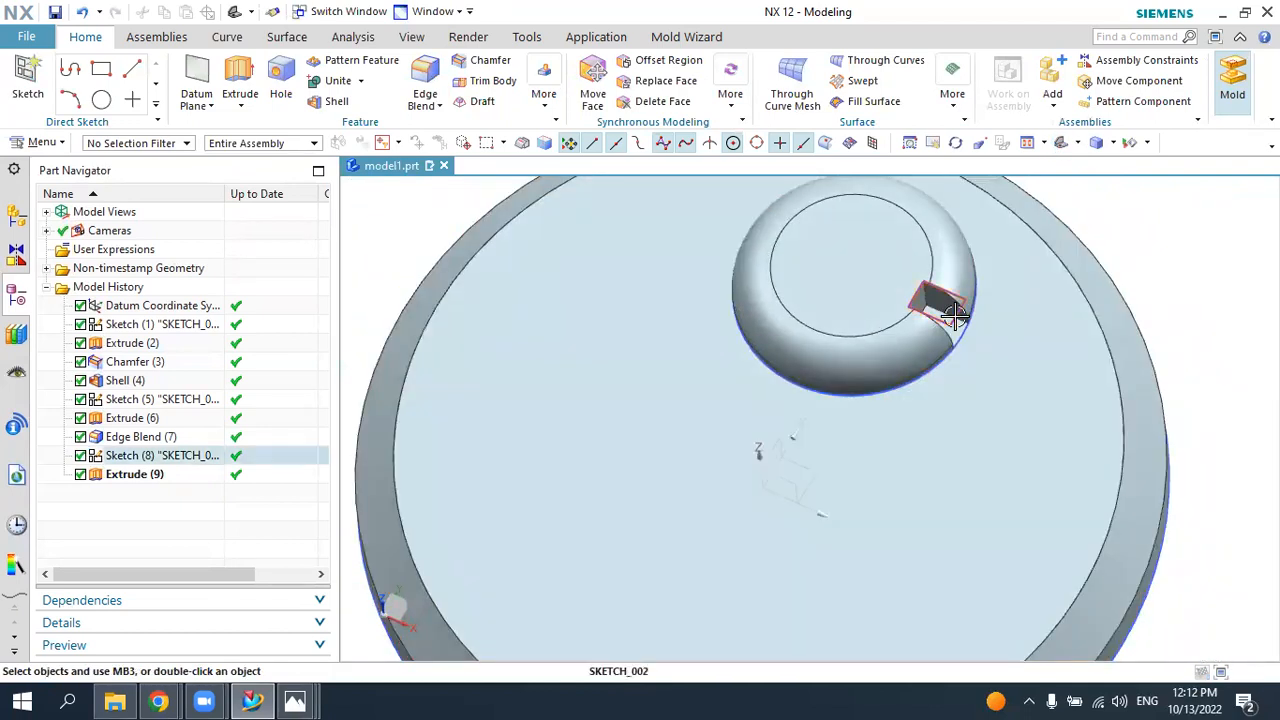
left_click(955, 315)
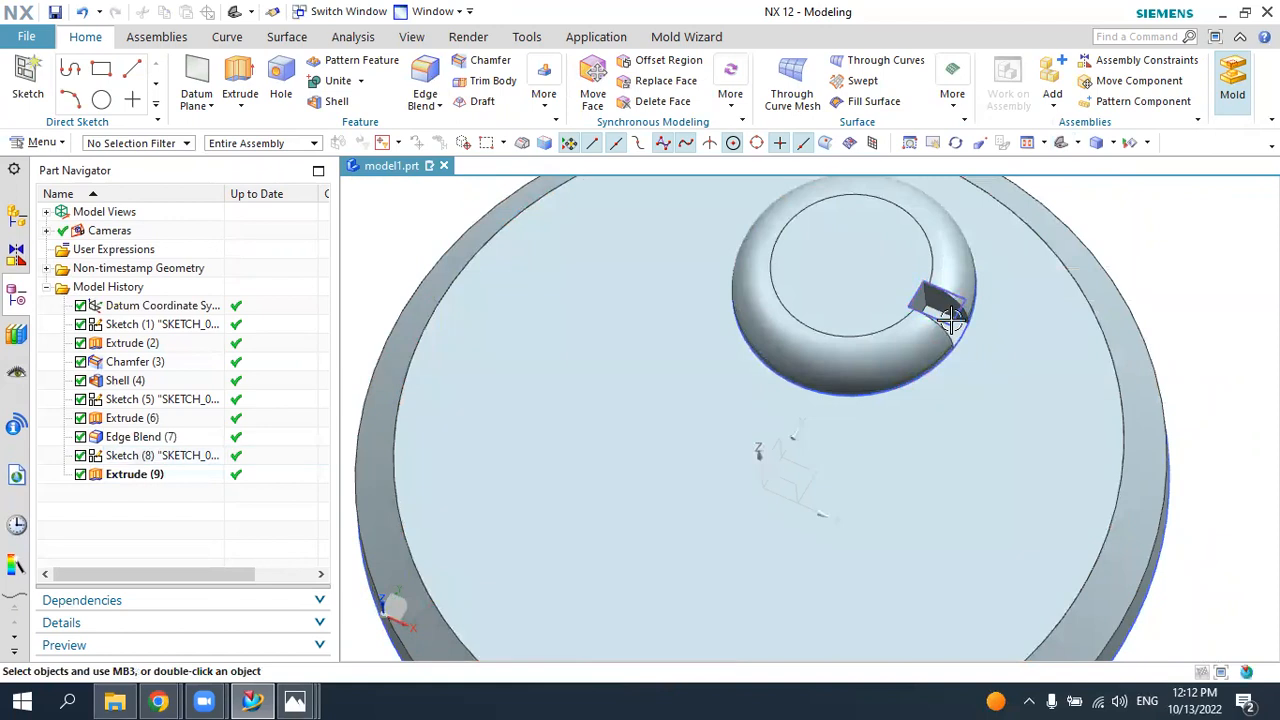
left_click(1064, 292)
mouse_move(1063, 323)
middle_mouse_down()
mouse_move(990, 400)
mouse_move(751, 266)
middle_mouse_up()
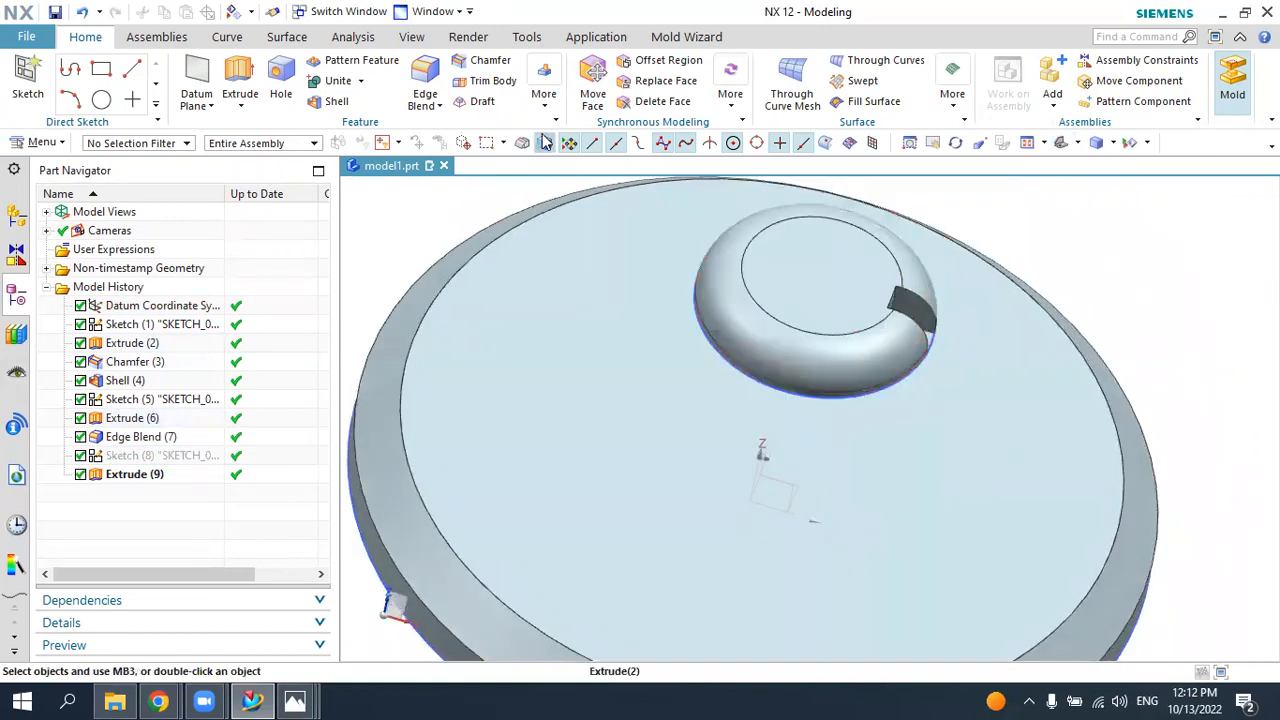
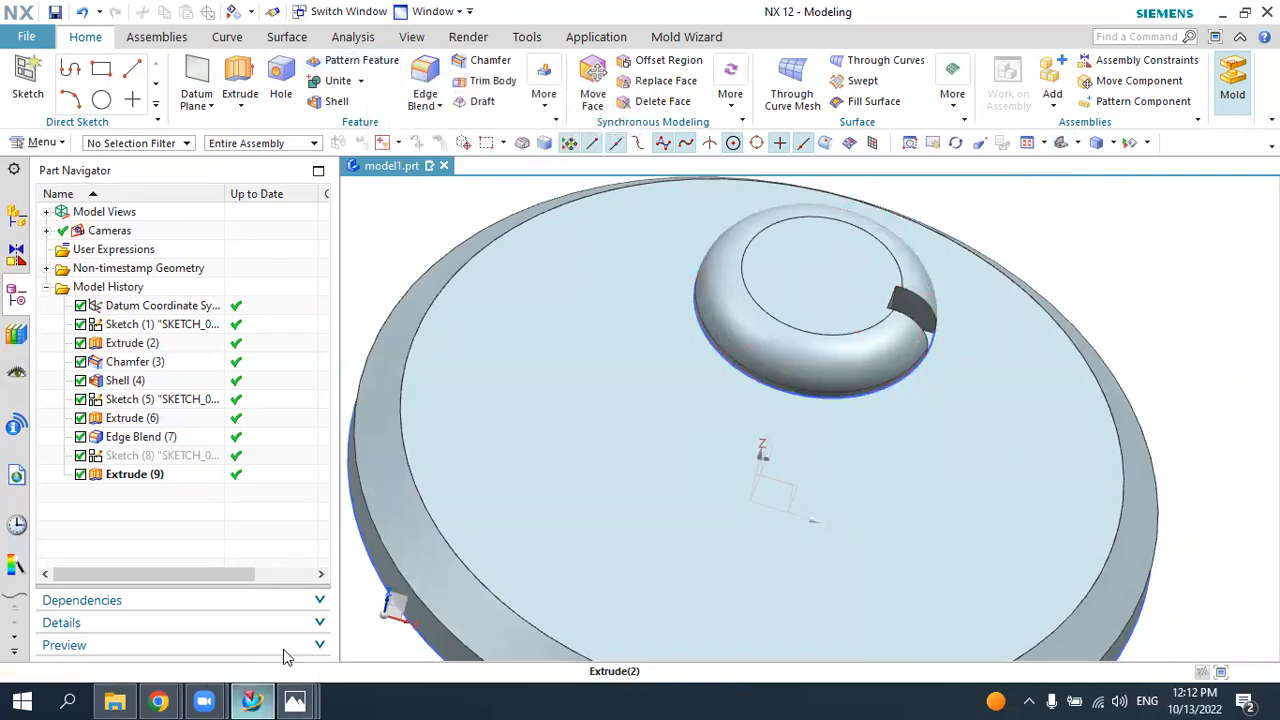
- Check the boss's slots in Md1.png, start Pattern Feature in NX, and select the slot cut with a Circular layout
left_click(295, 702)
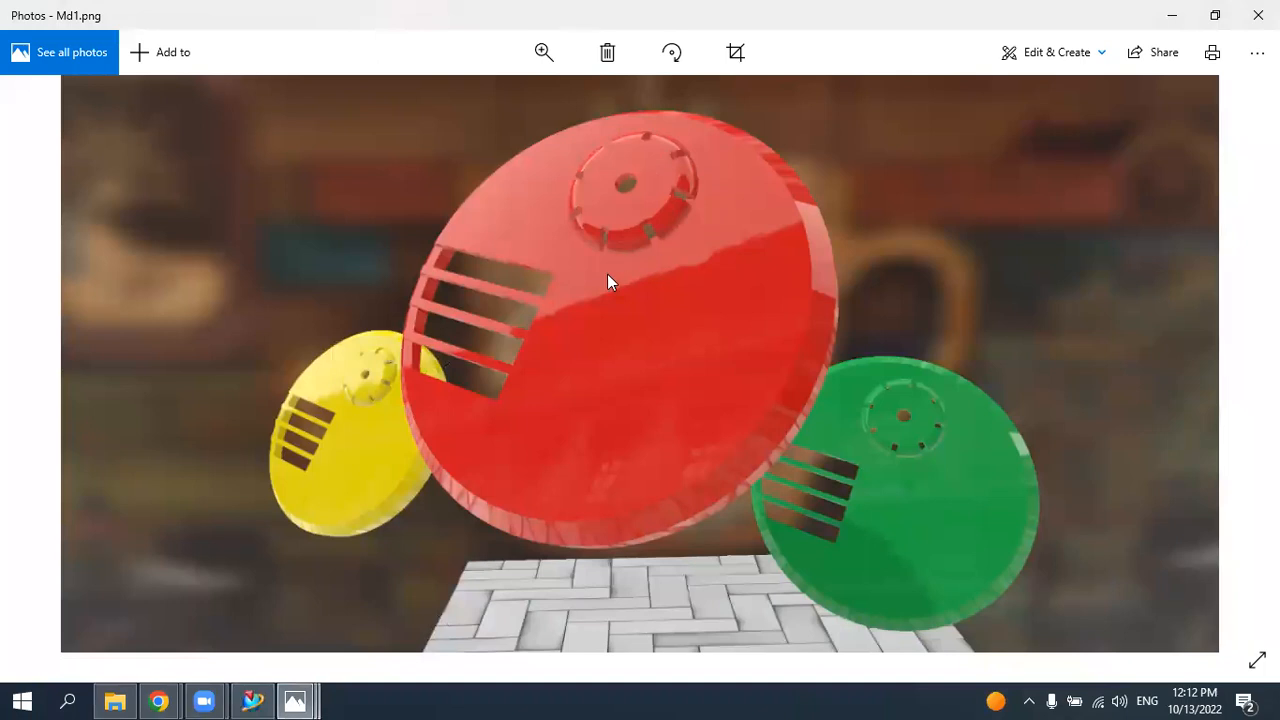
left_click(252, 699)
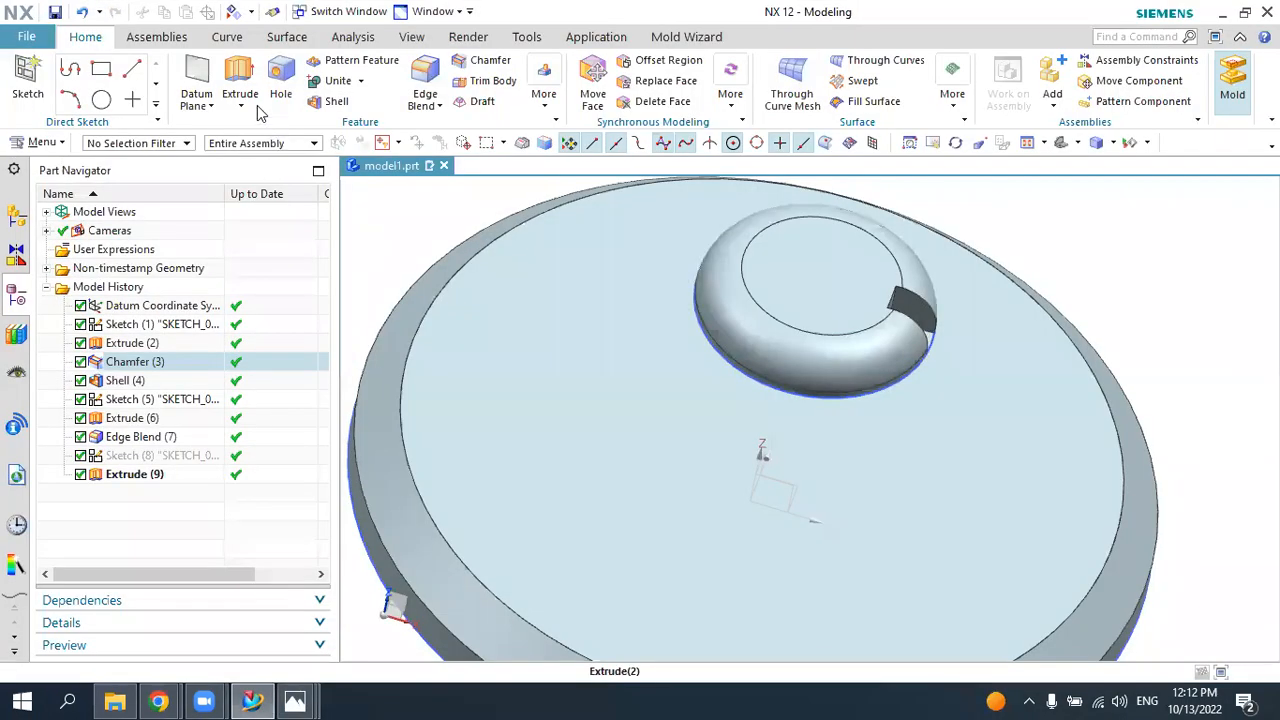
left_click(330, 60)
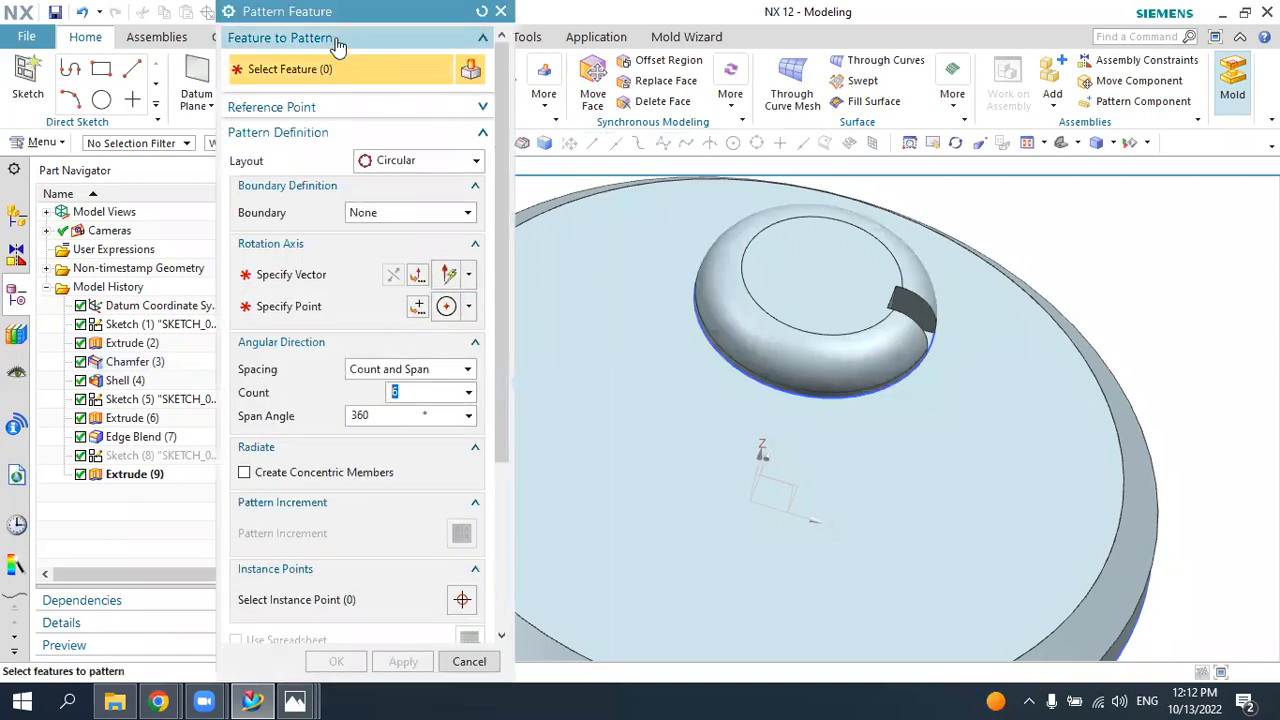
left_click_drag(340, 13, 343, 77)
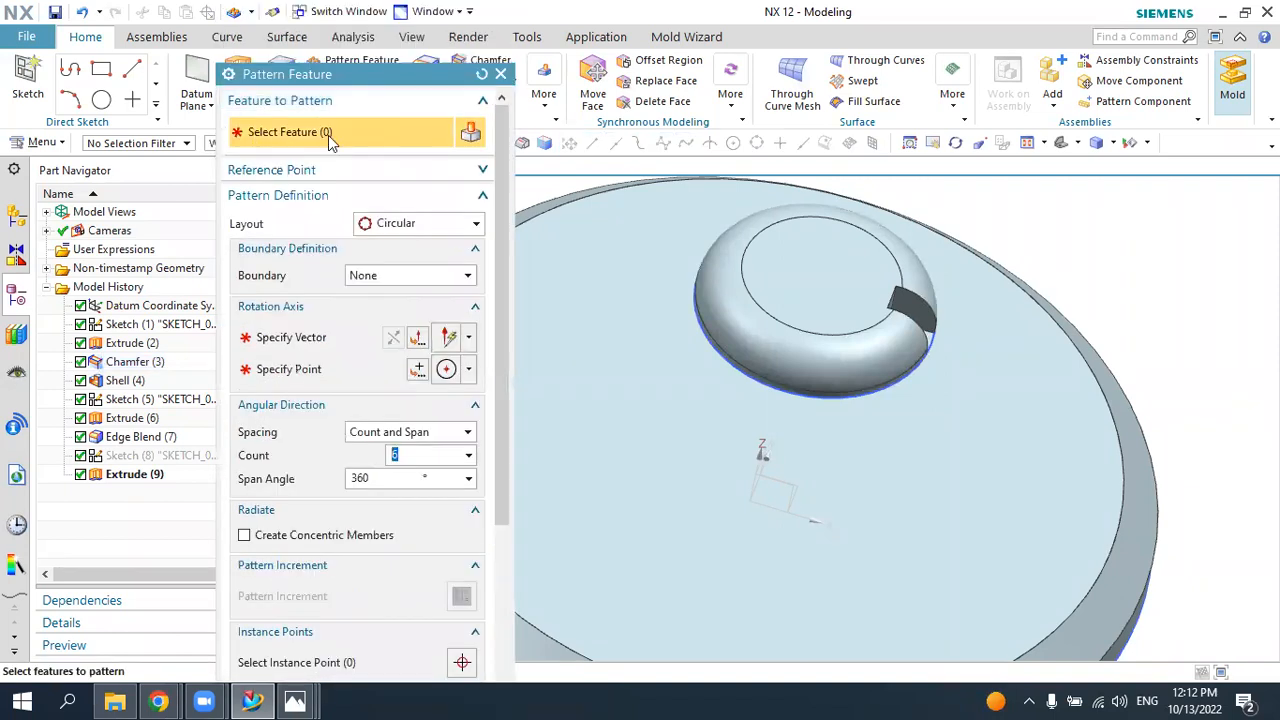
middle_click_drag(1049, 349, 954, 321)
left_click(997, 290)
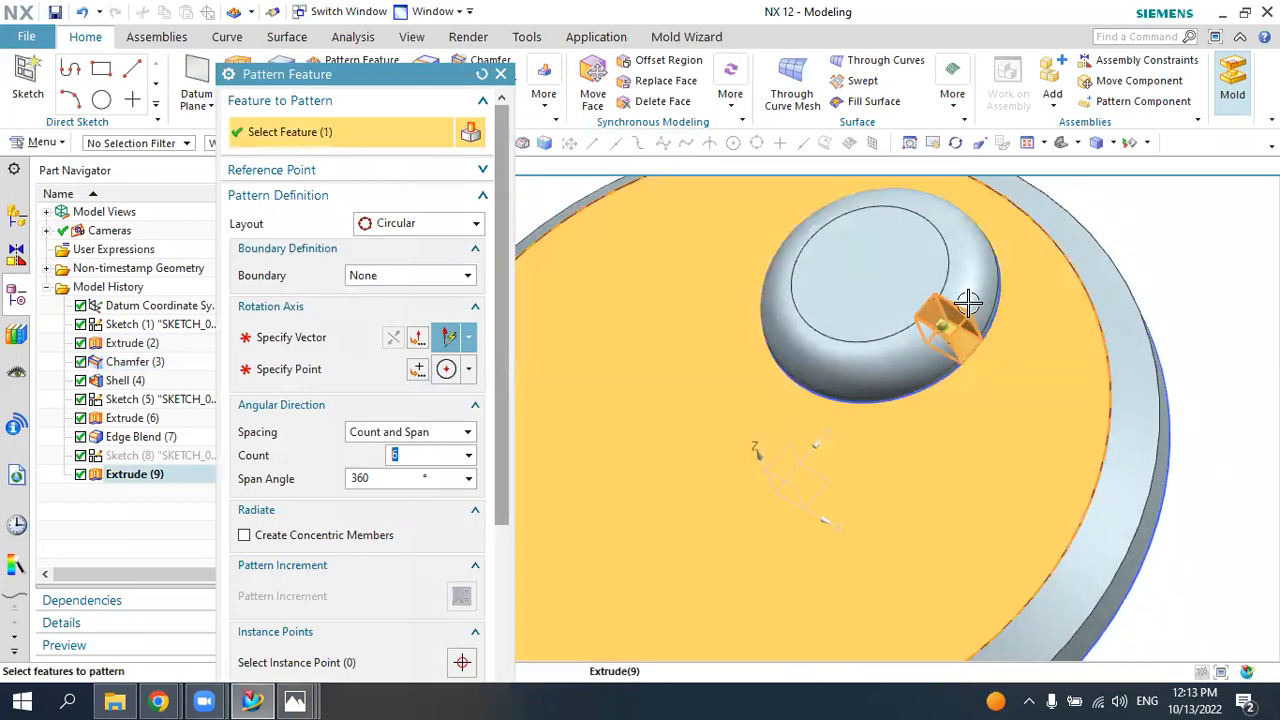
left_click(395, 229)
left_click(398, 263)
left_click(291, 340)
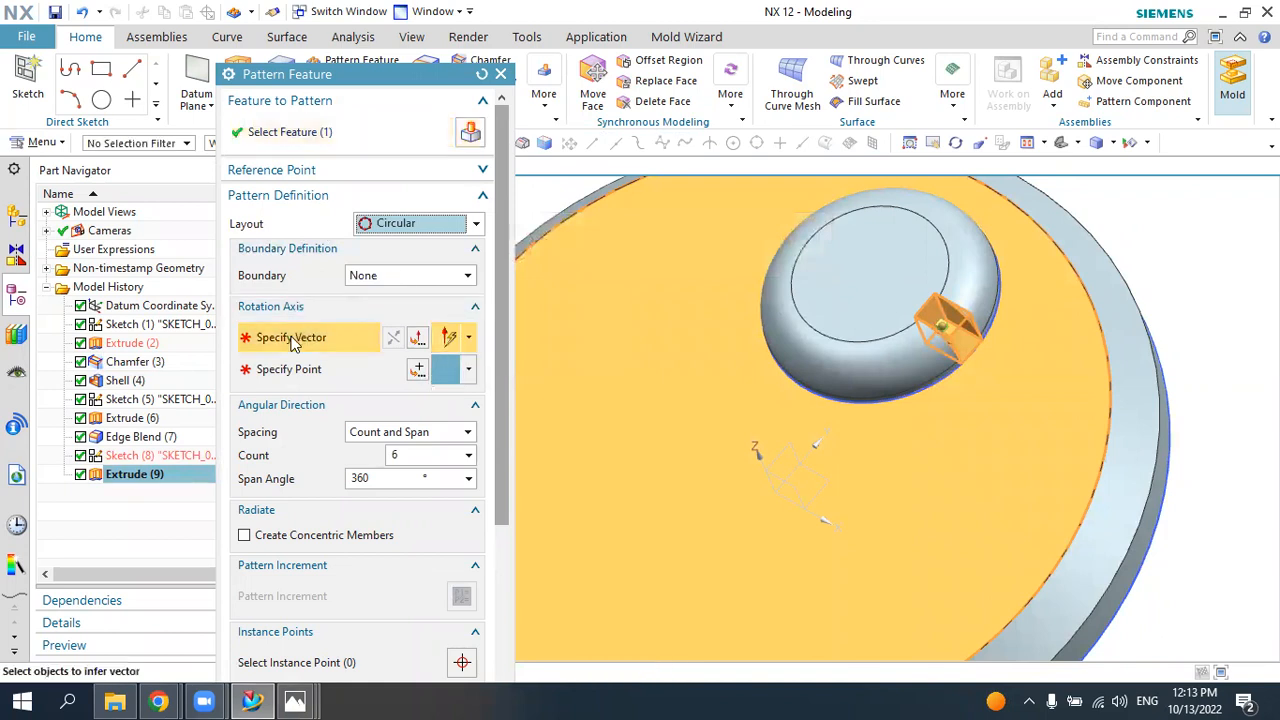
- Pattern the slot around the vertical Z axis through the boss's circle centre, with a count of 6 over 360°
middle_click_drag(726, 456, 754, 420)
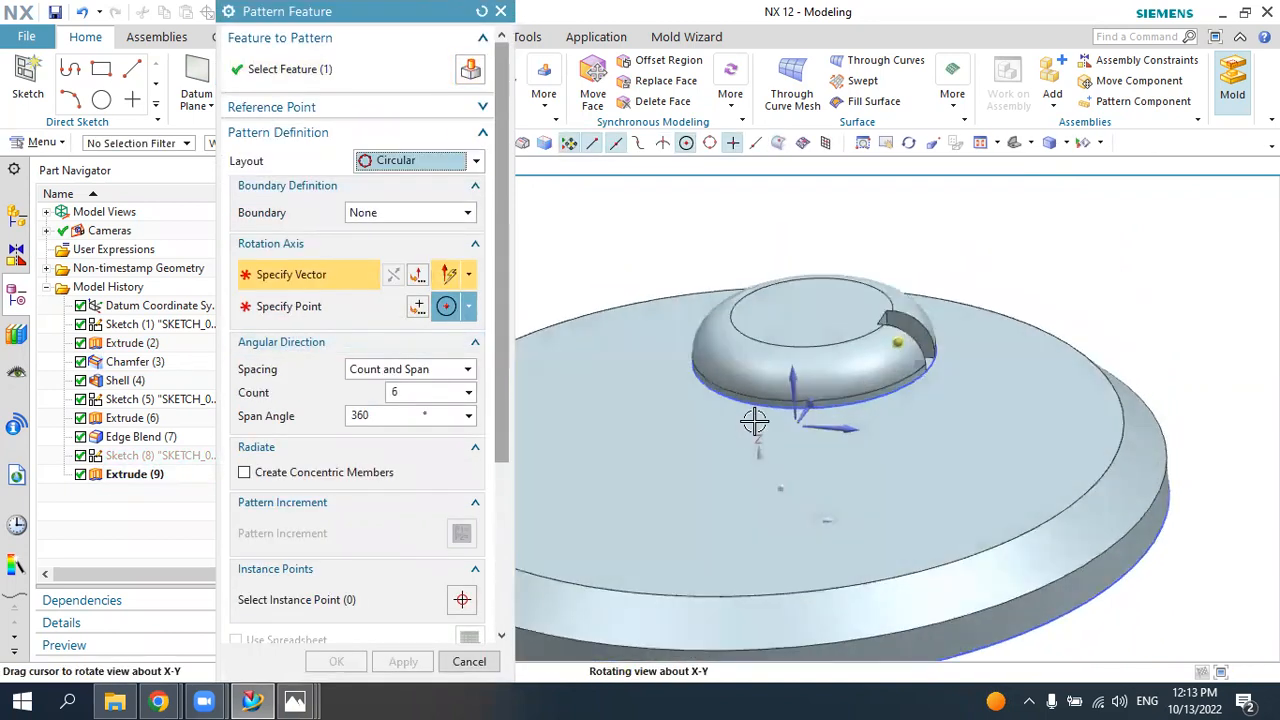
left_click(814, 395)
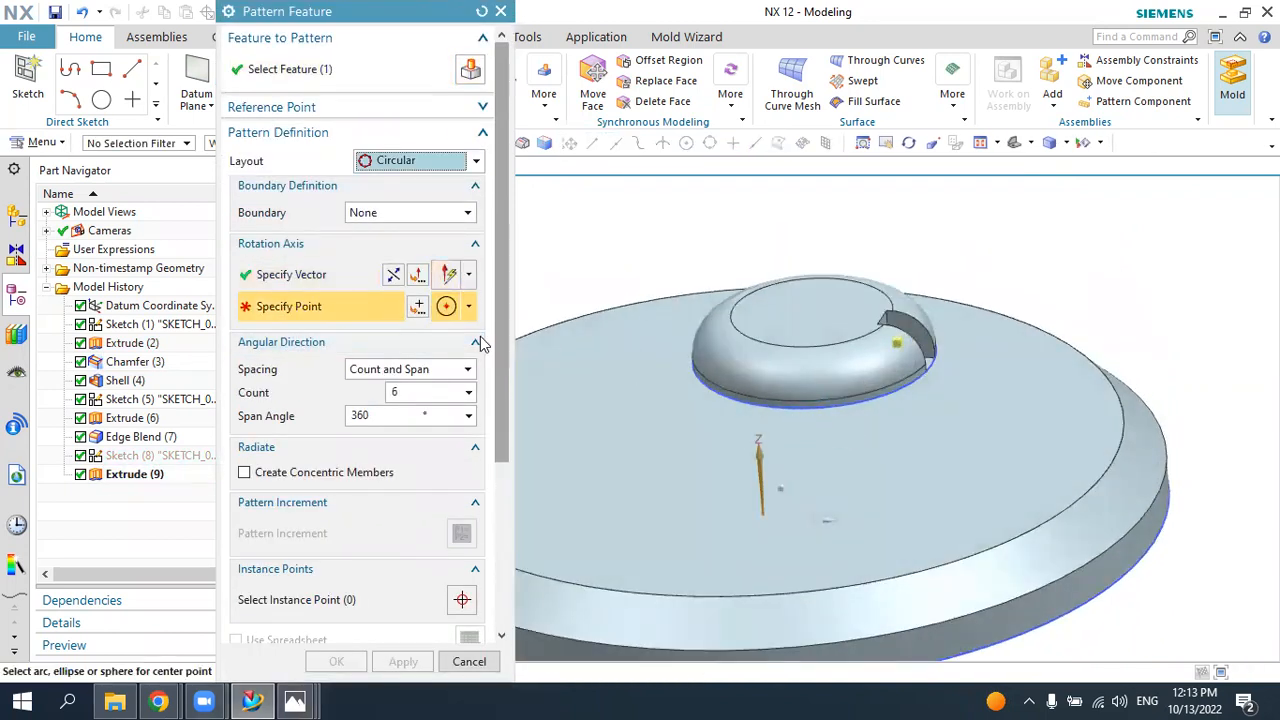
left_click(850, 341)
middle_click_drag(852, 344, 900, 408)
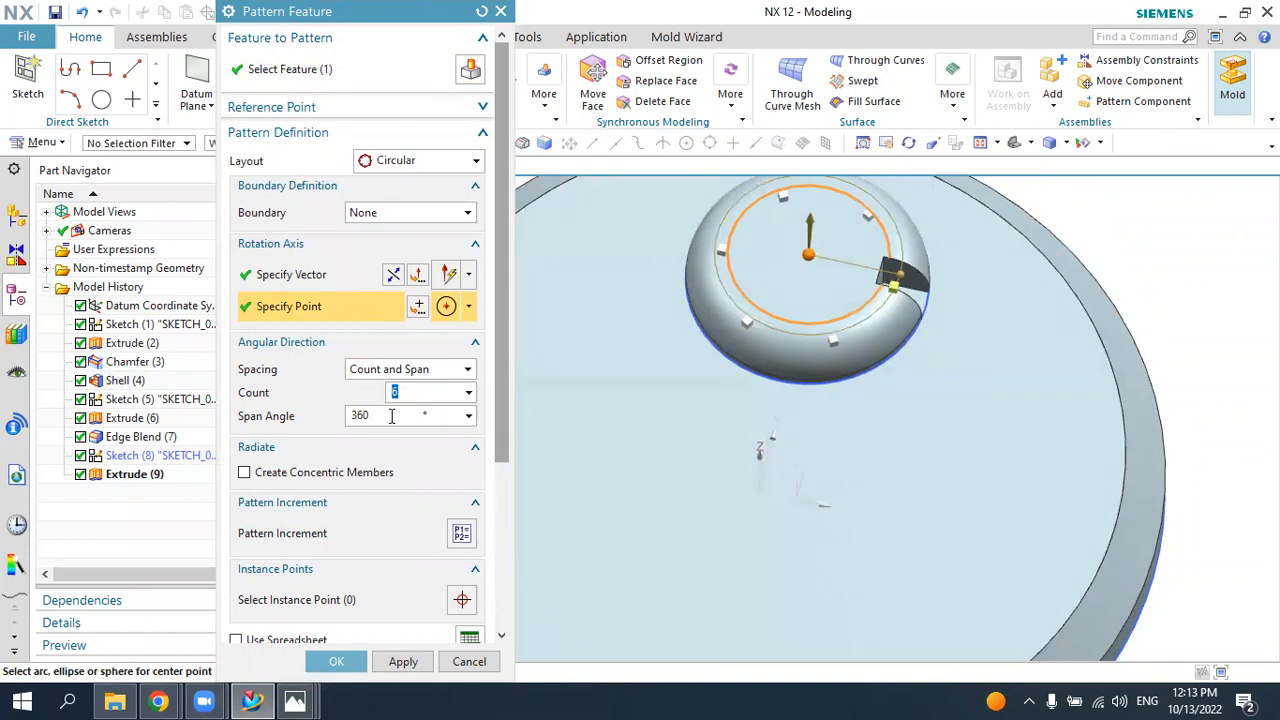
left_click(392, 416)
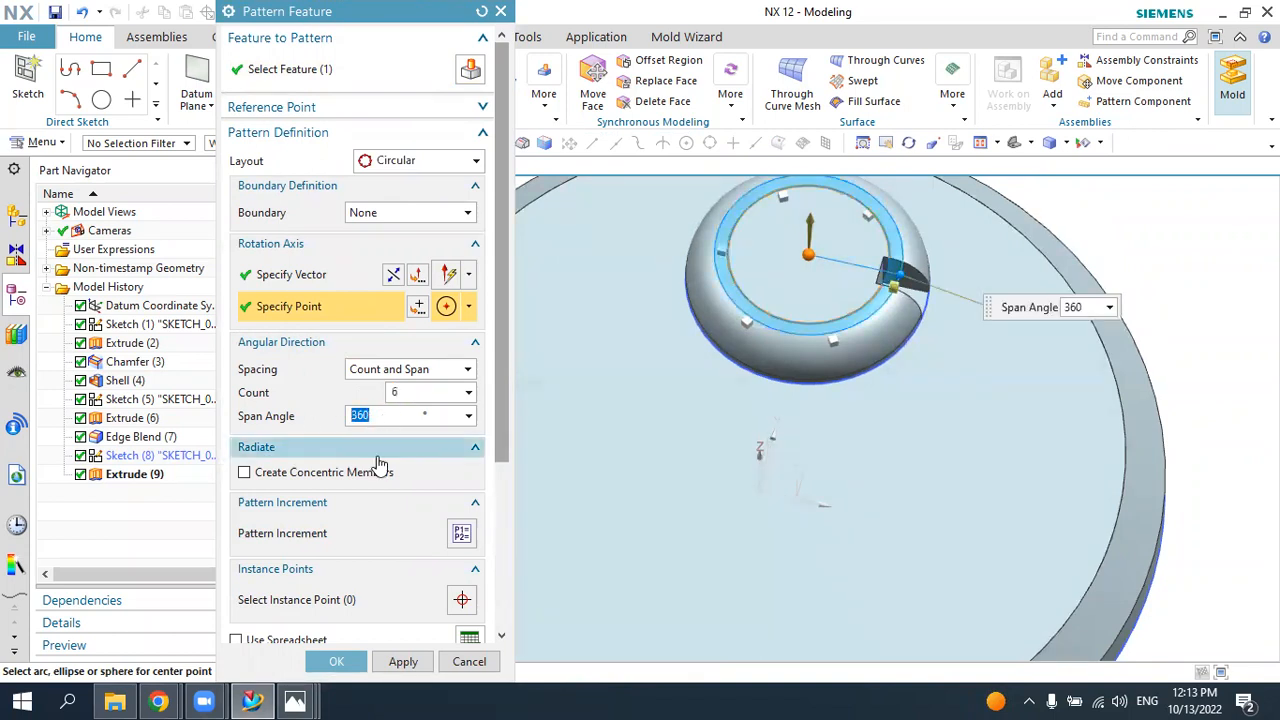
left_click(336, 661)
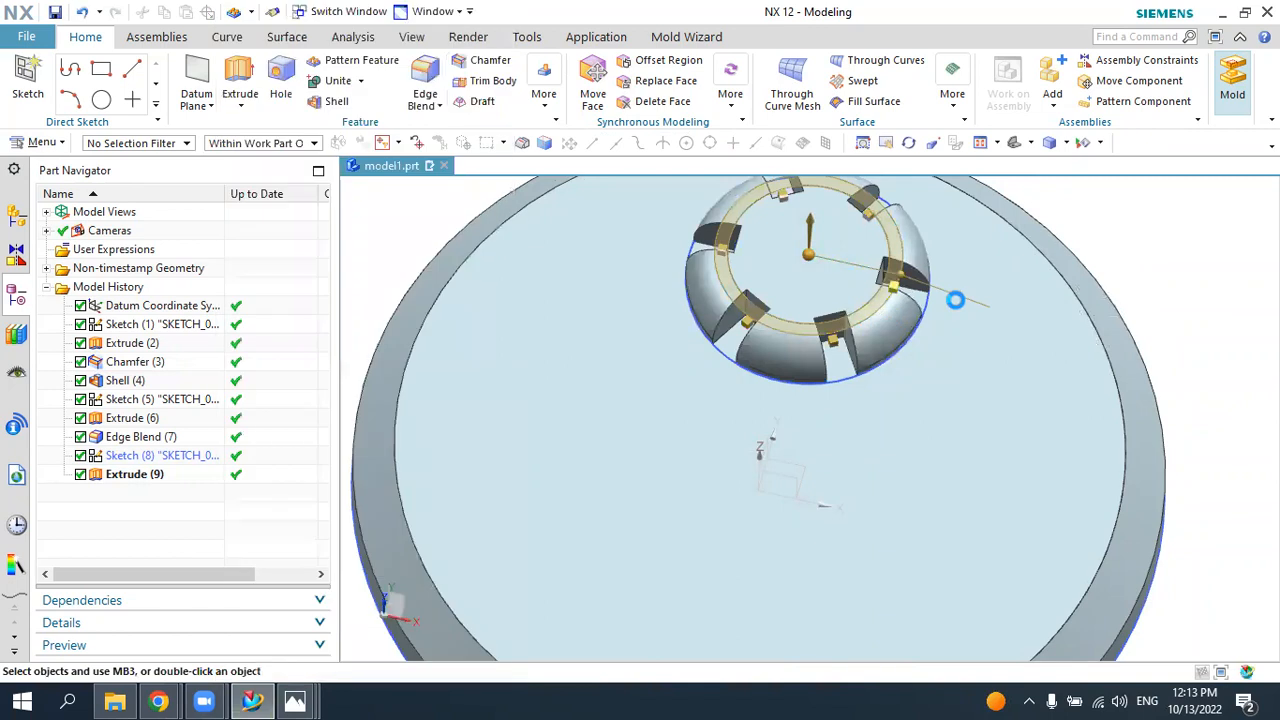
- Check the boss's centre hole in Md1.png and create a sketch in NX on the boss's flat top face
scroll(1031, 257, "down", 2)
middle_click_drag(1031, 257, 1011, 366)
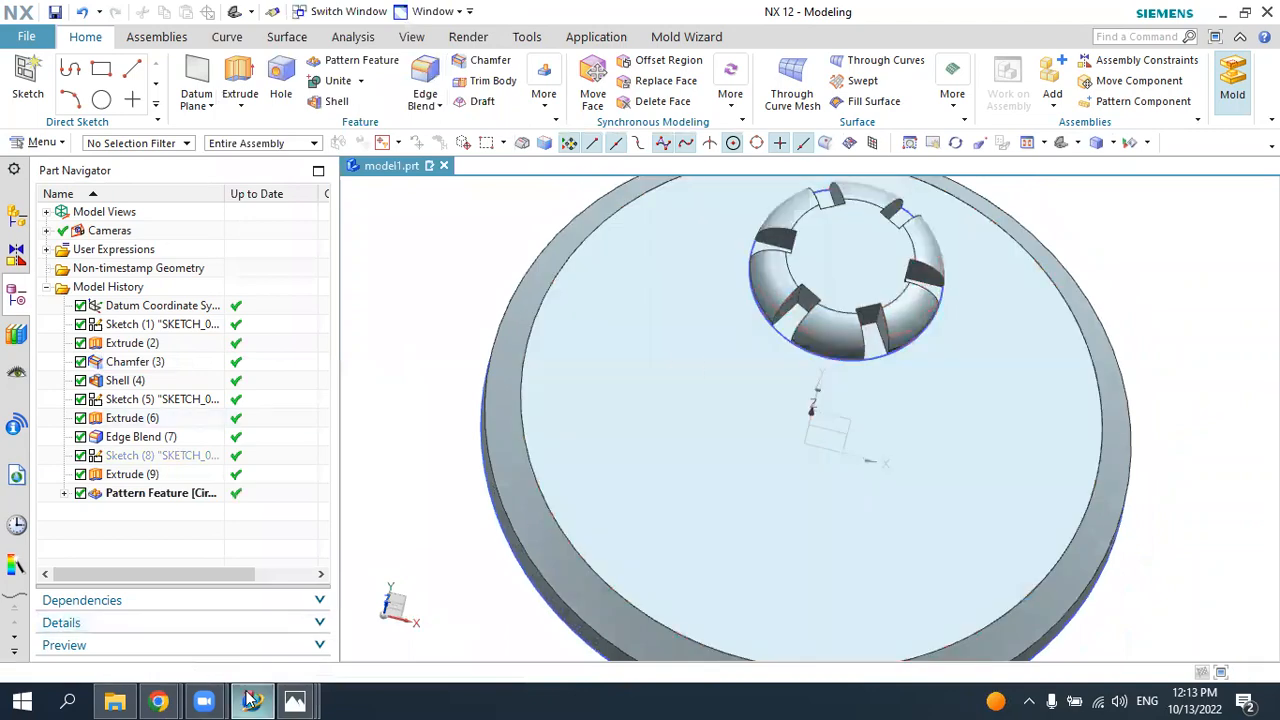
left_click(295, 701)
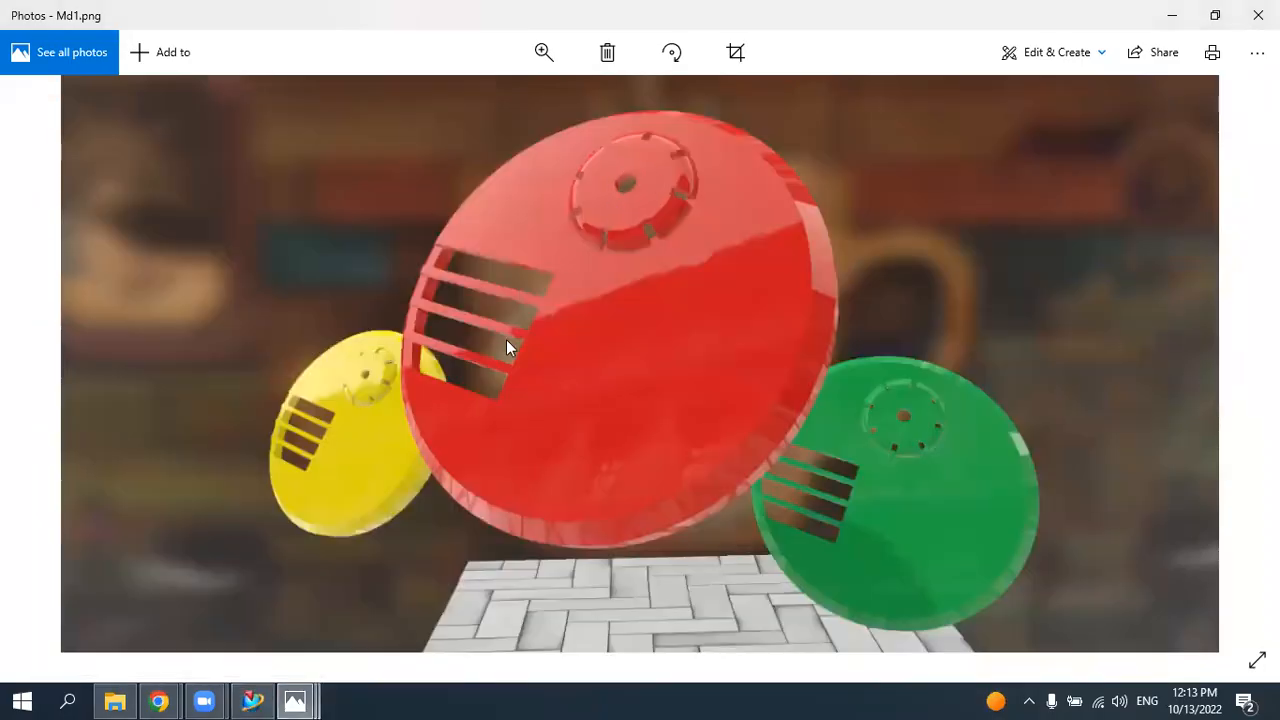
left_click(252, 700)
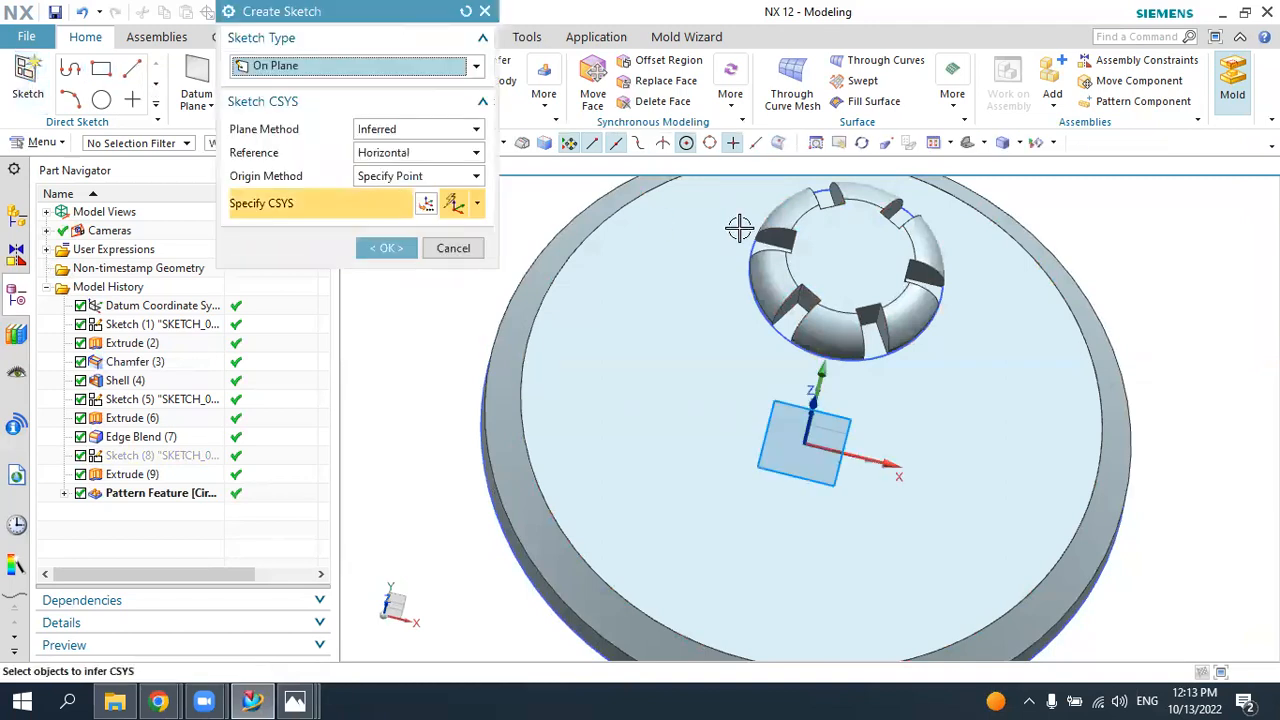
left_click(800, 240)
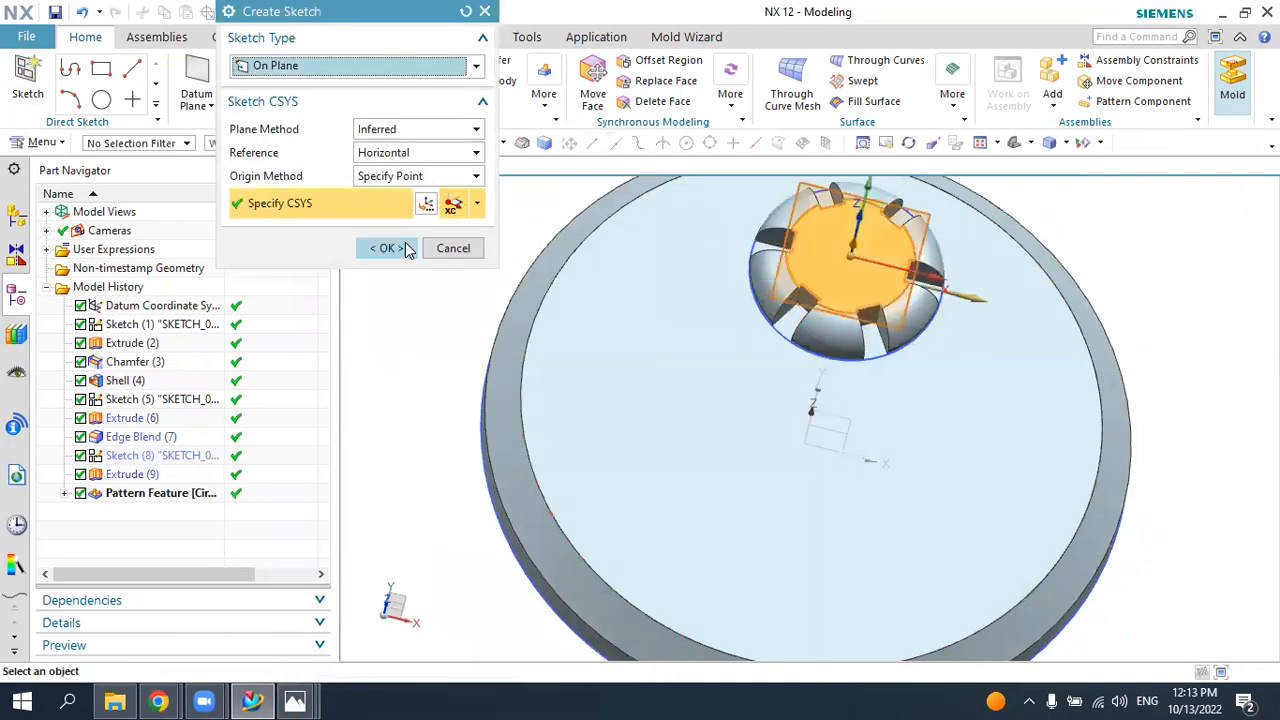
left_click(406, 249)
- Draw a circle centred on the boss's sketch origin and set its diameter to 5 mm
left_click(252, 67)
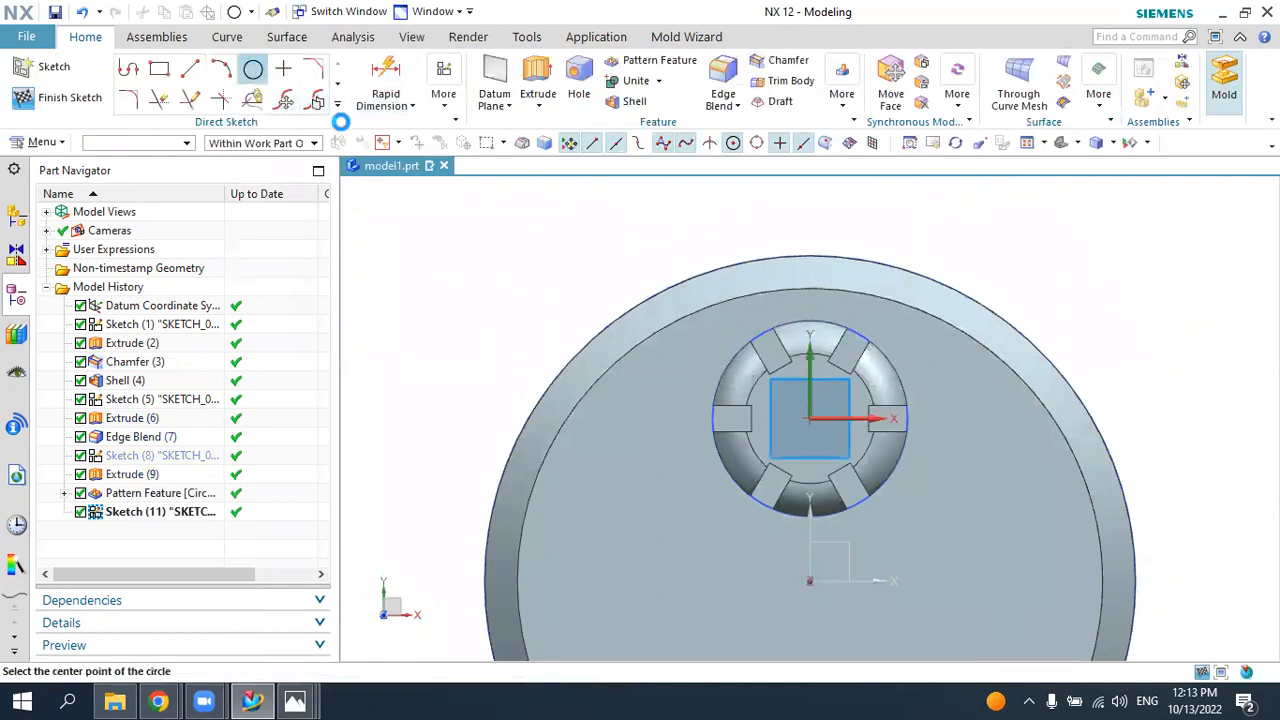
left_click(810, 418)
left_click(822, 400)
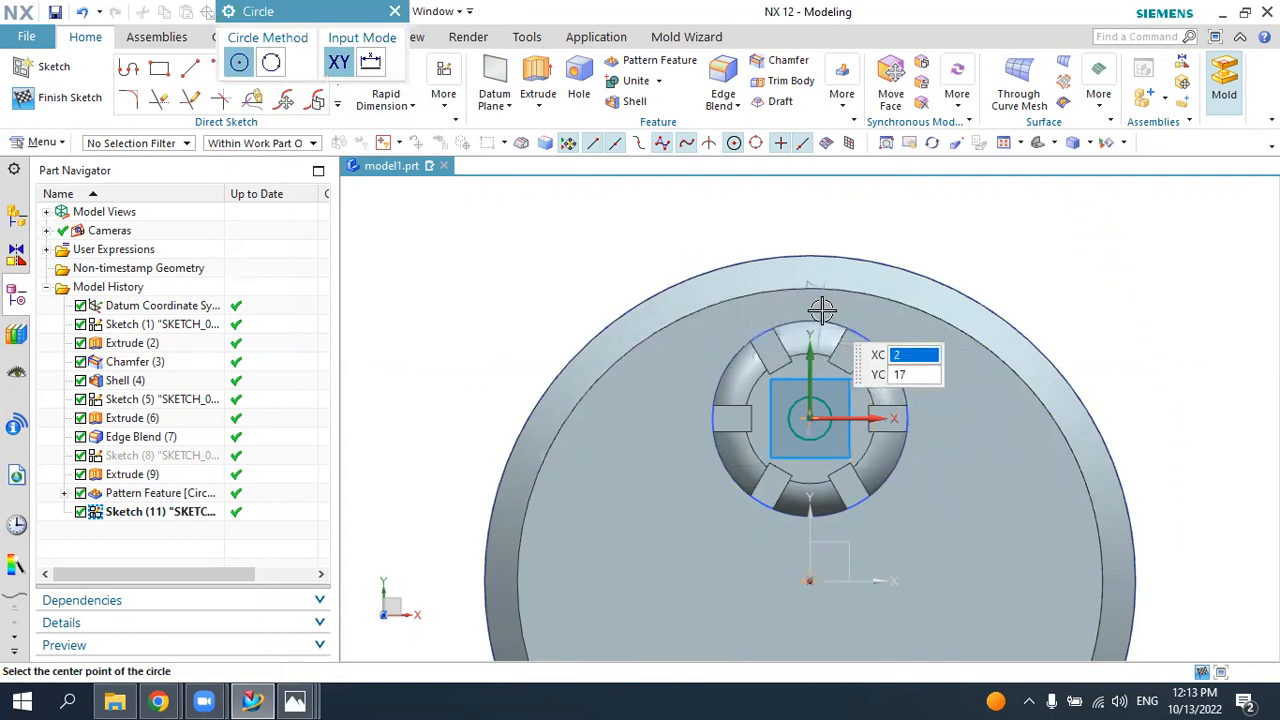
key("Escape")
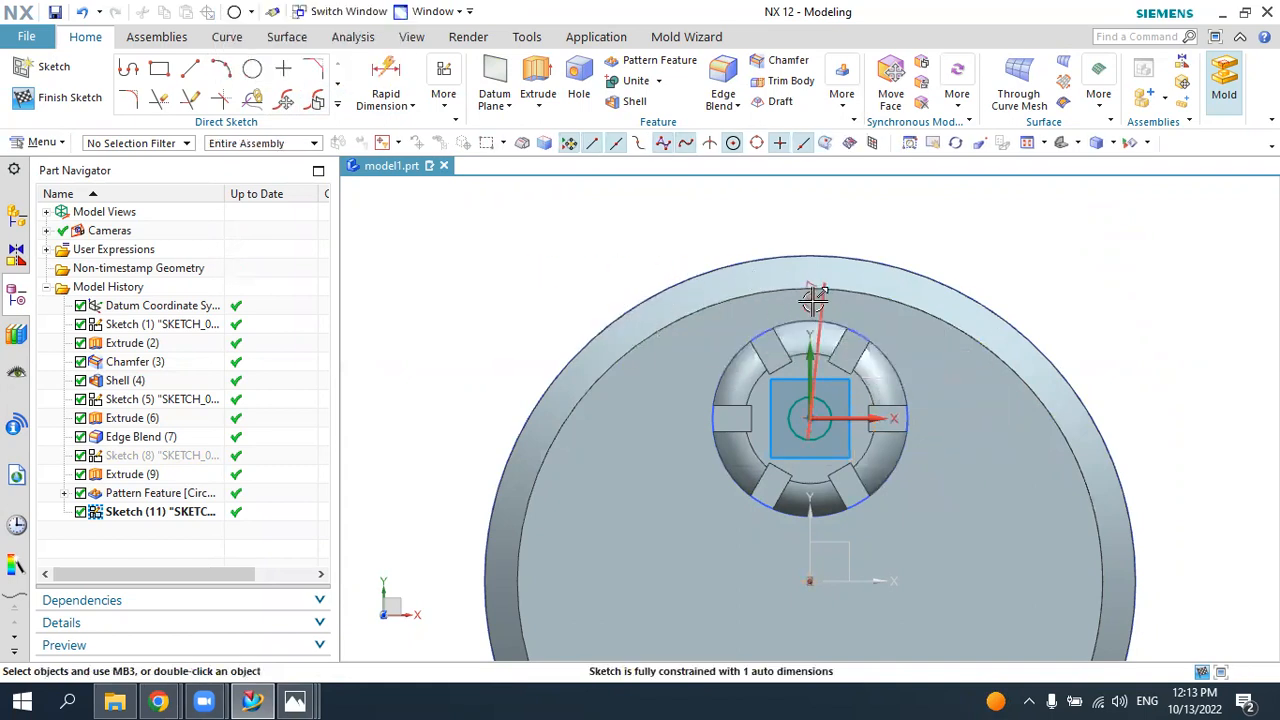
left_click_drag(485, 267, 490, 264)
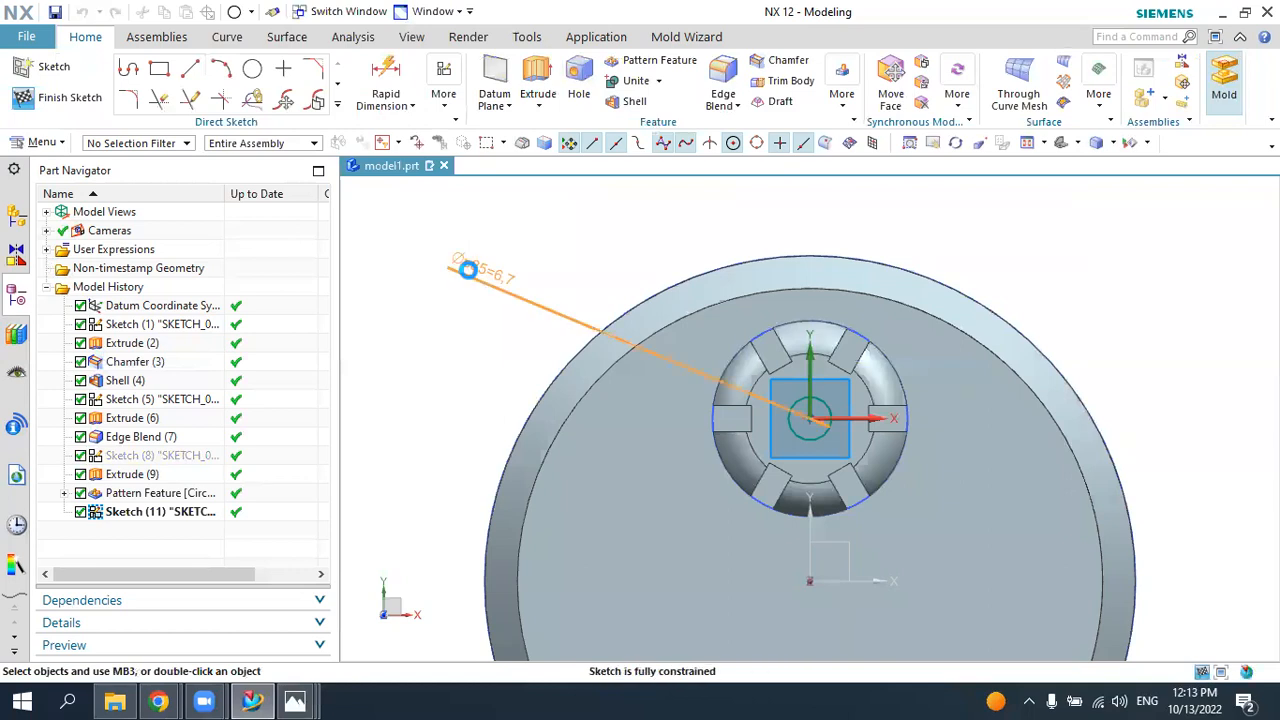
double_click(467, 270)
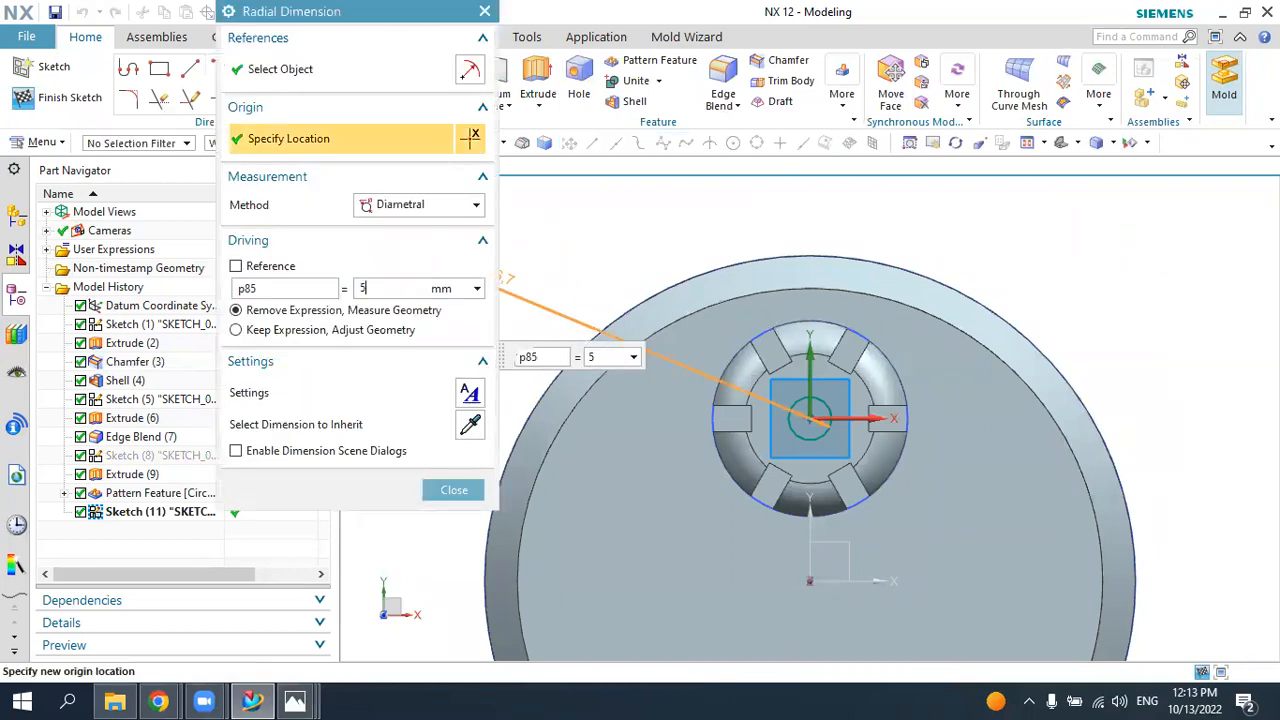
key("Return")
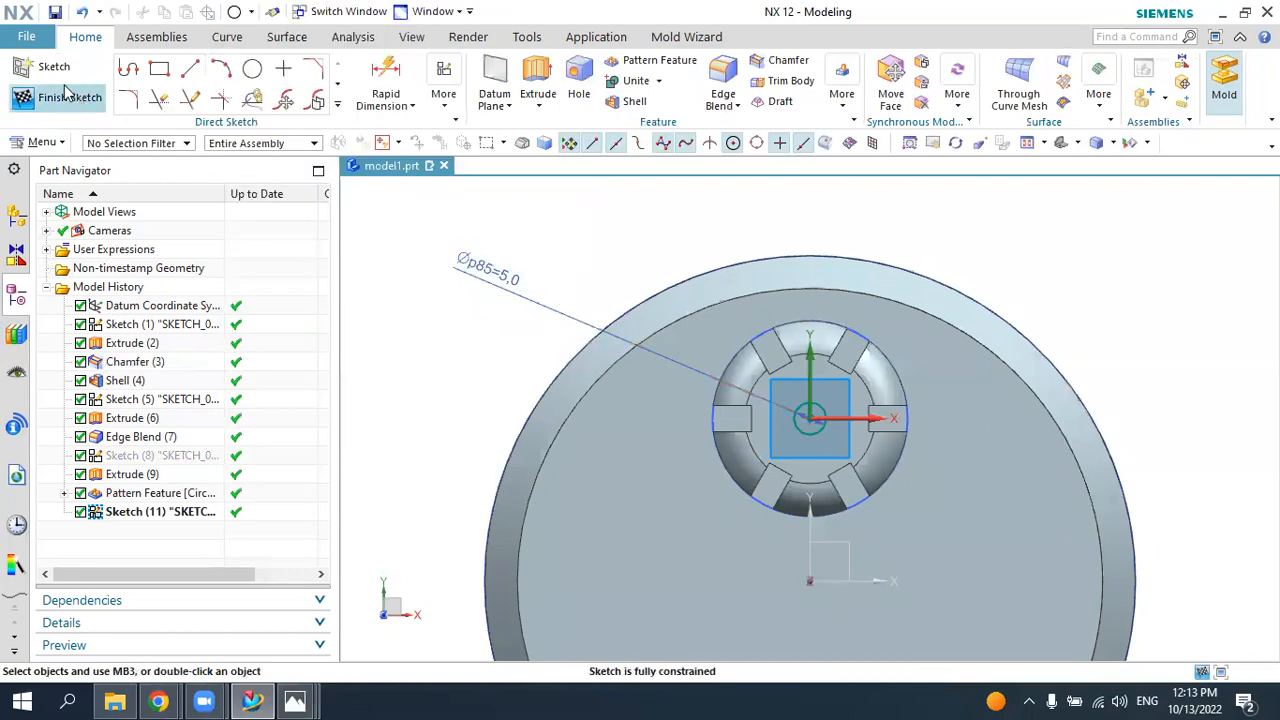
- Extrude the 5 mm circle 26 mm down through the boss with Boolean Subtract to cut the centre hole
left_click(540, 82)
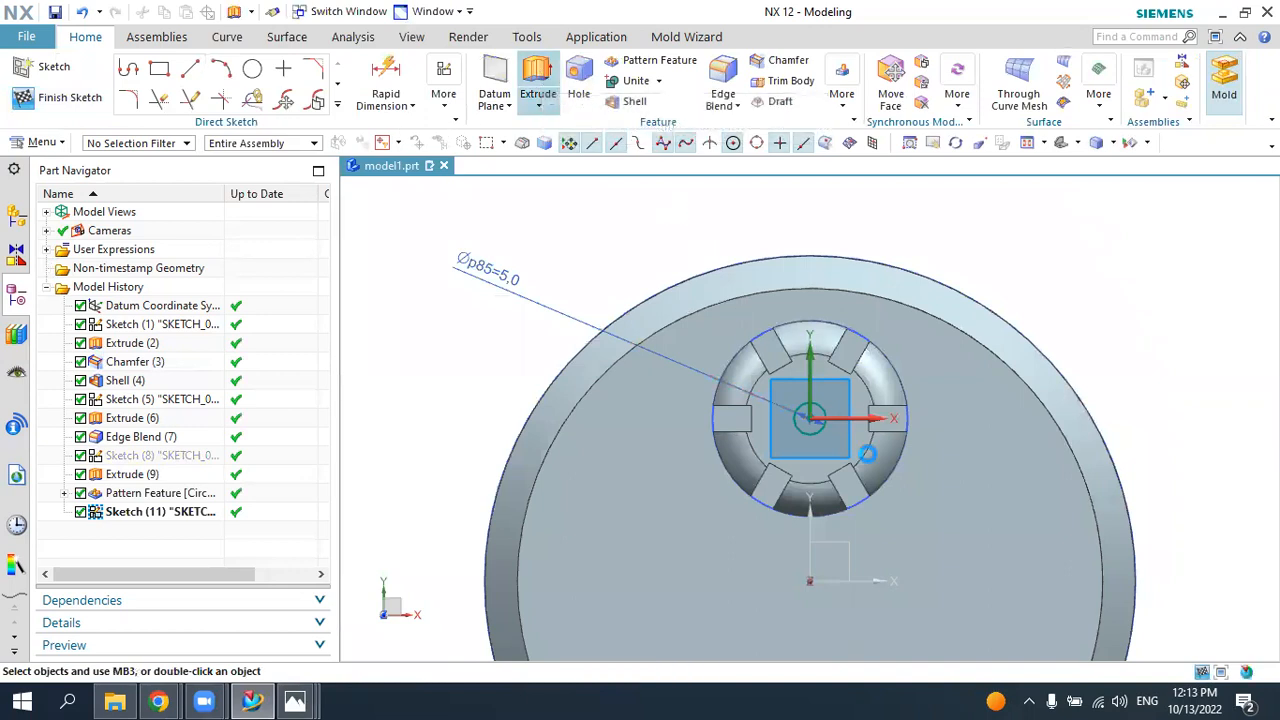
middle_click_drag(824, 472, 842, 452)
left_click_drag(838, 463, 930, 556)
middle_click_drag(930, 556, 1006, 249)
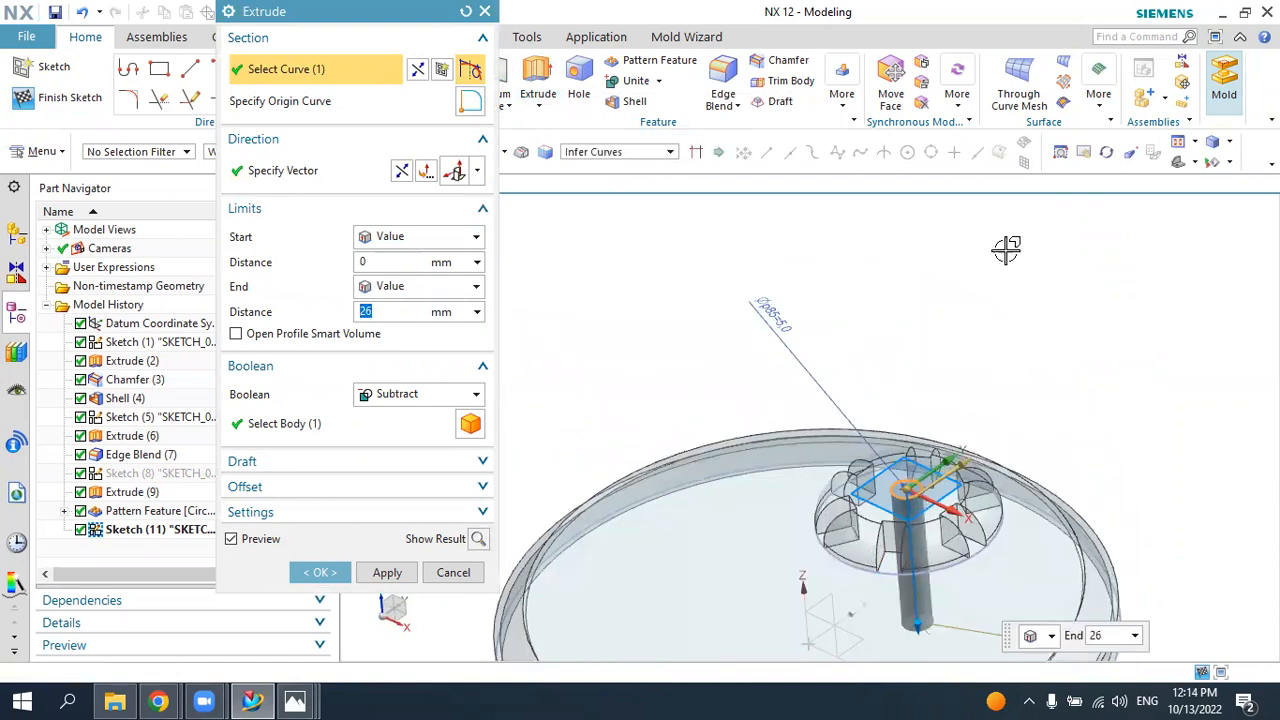
left_click(1179, 163)
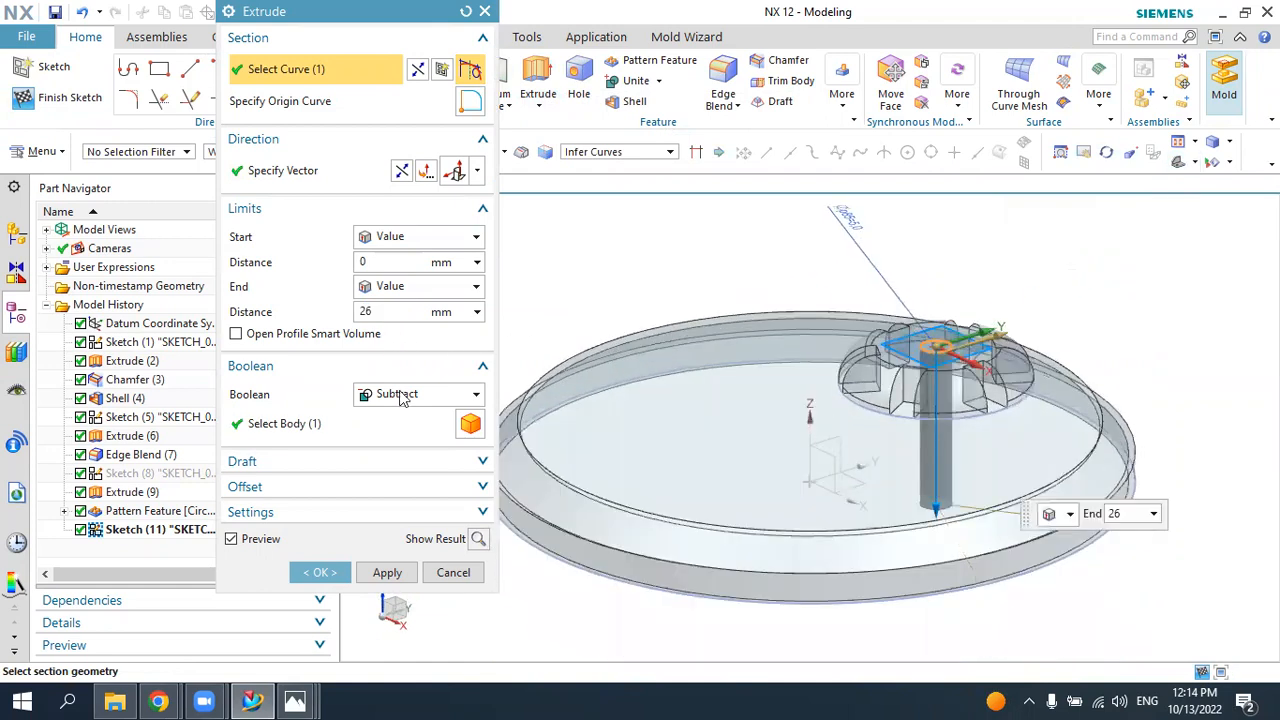
left_click(409, 396)
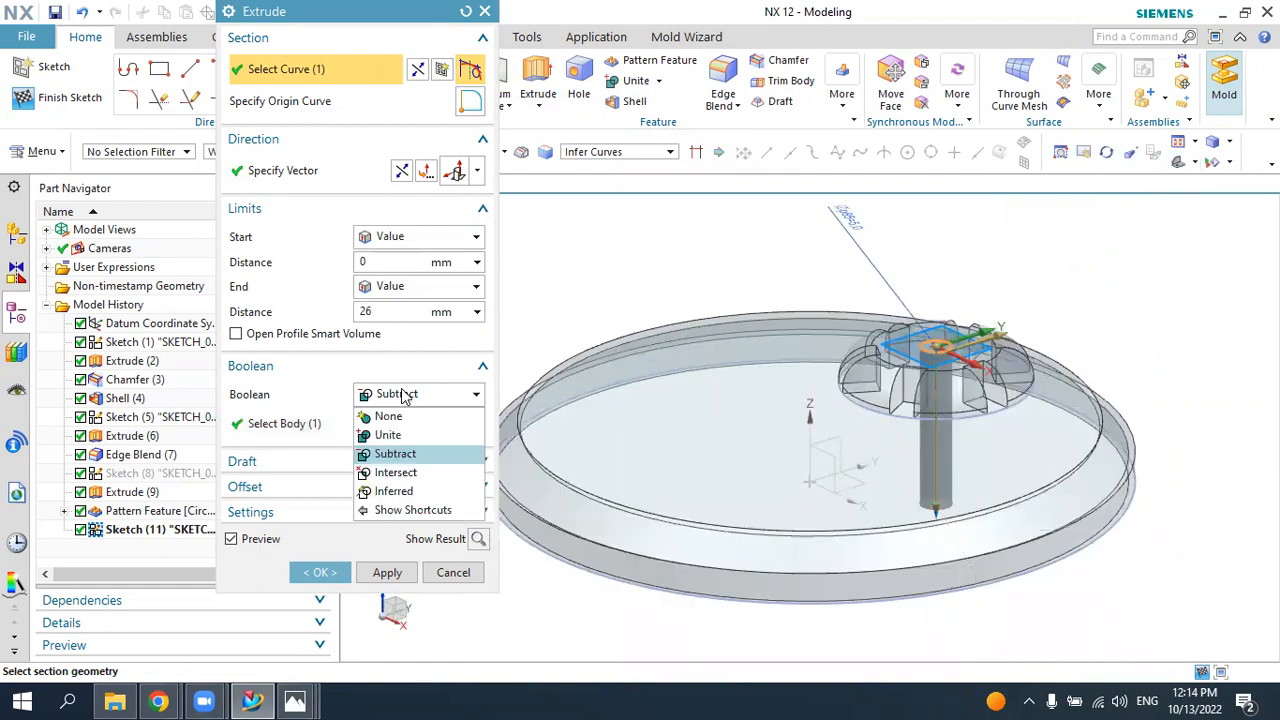
left_click(398, 452)
left_click(315, 422)
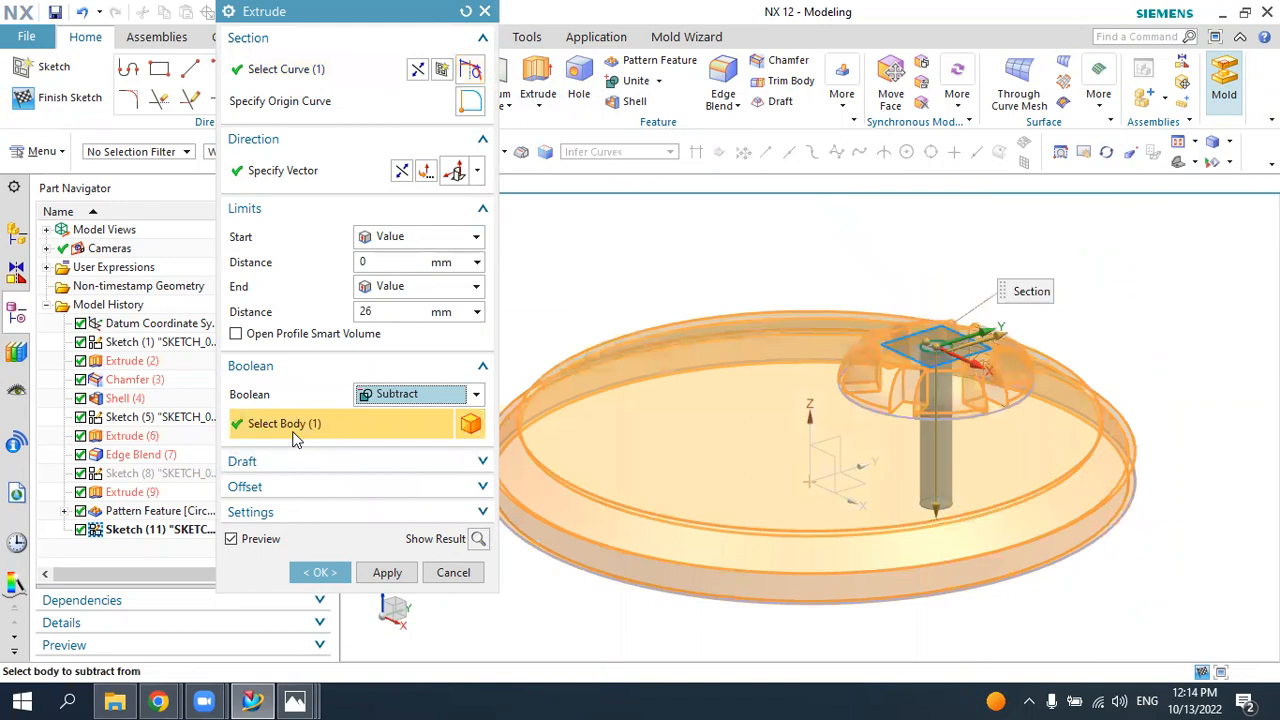
left_click(335, 580)
middle_click_drag(900, 440, 927, 443)
- Check the vent openings in Md1.png and create a sketch in NX on the cover's flat top face
left_click(256, 703)
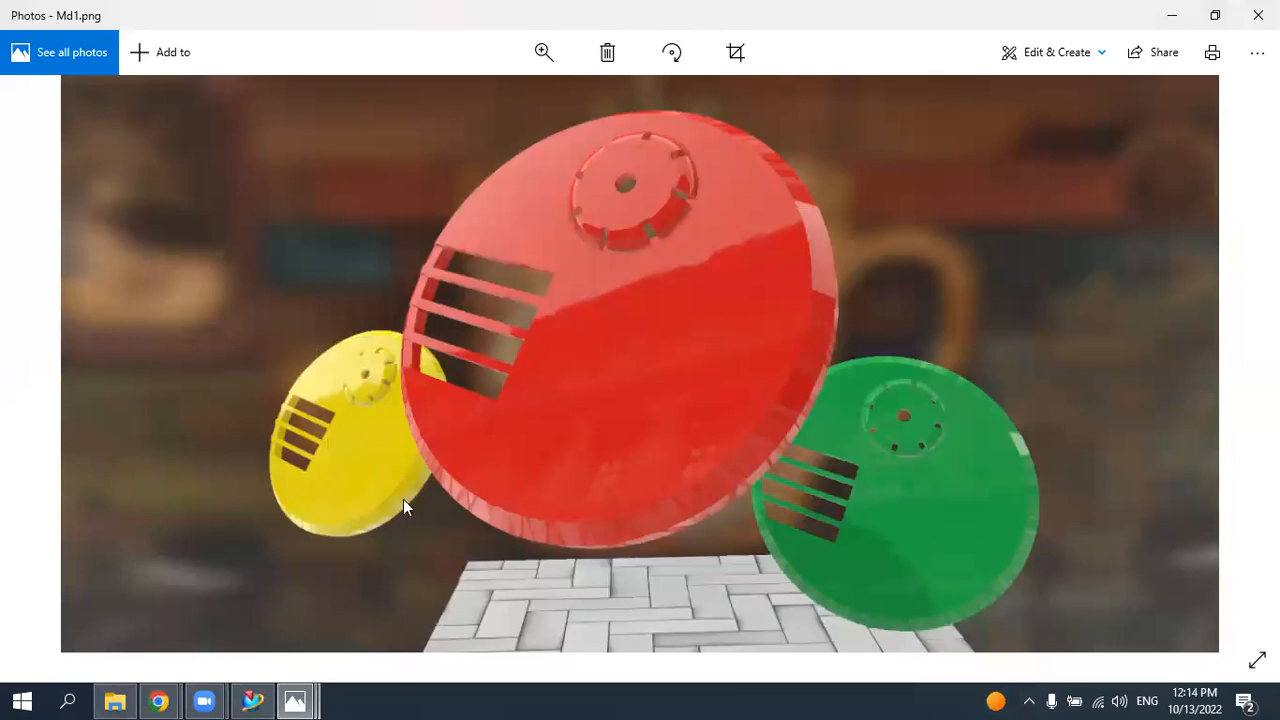
left_click(250, 700)
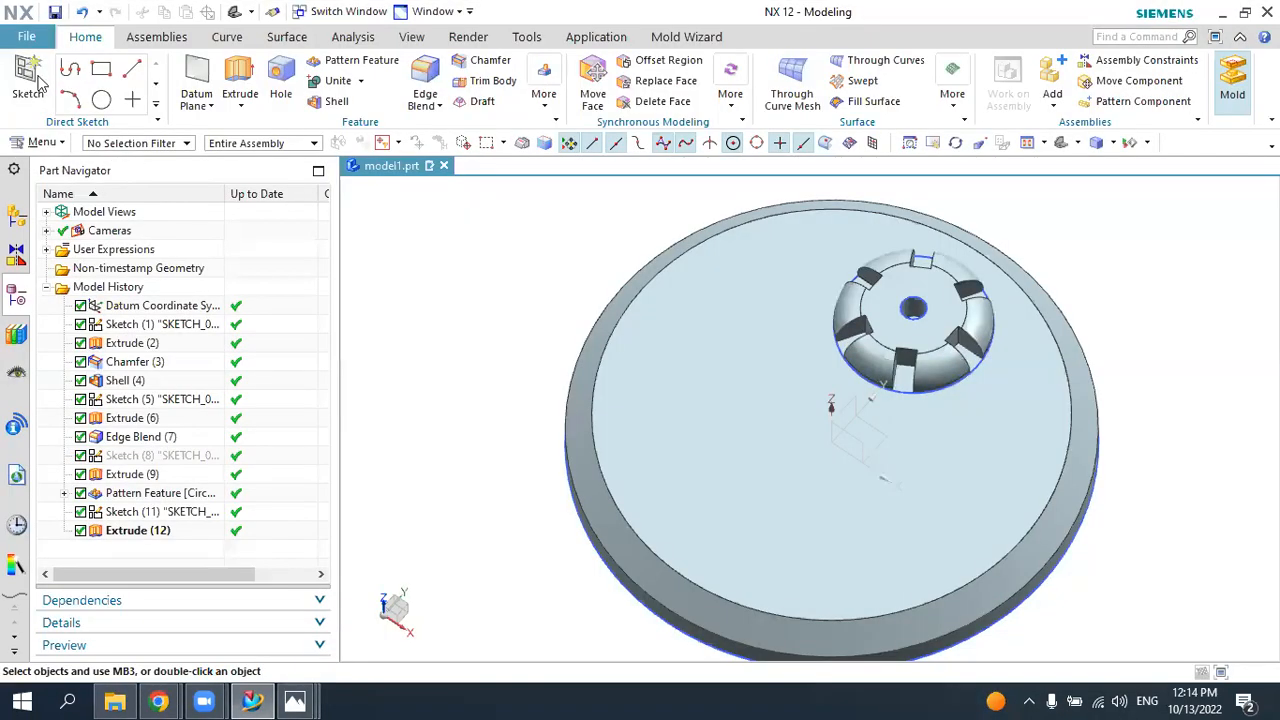
left_click(34, 80)
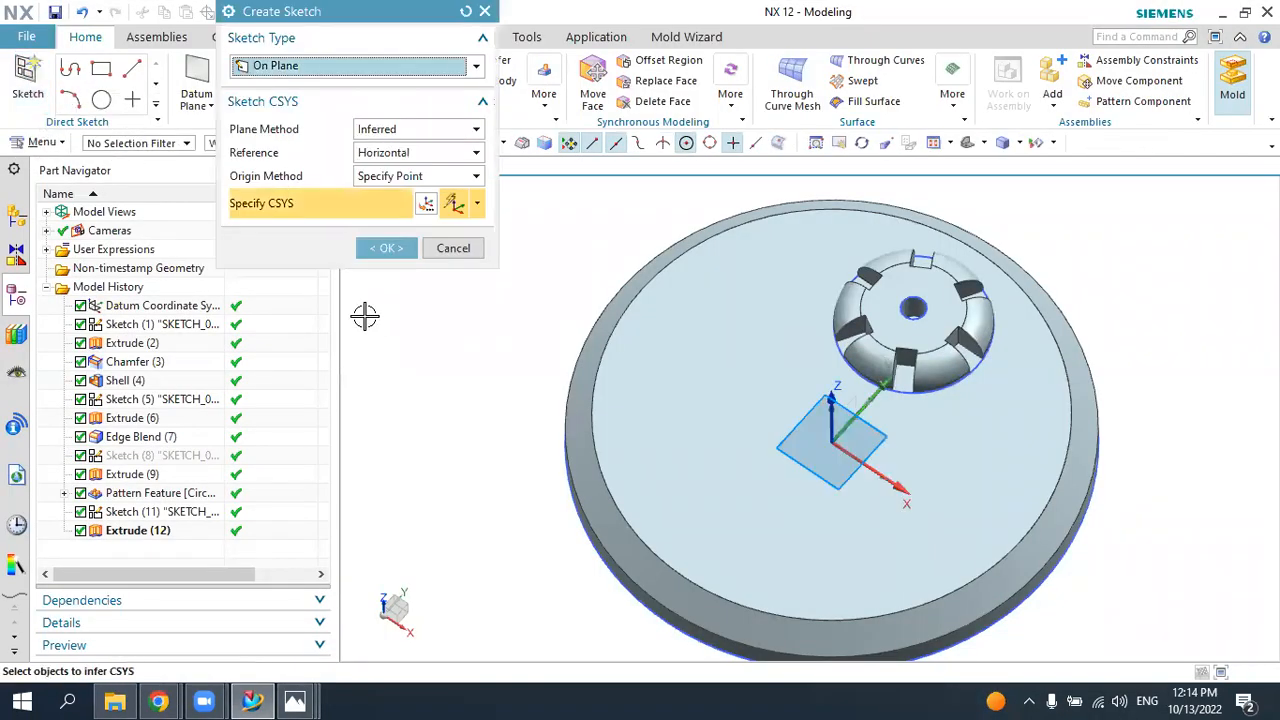
left_click(647, 451)
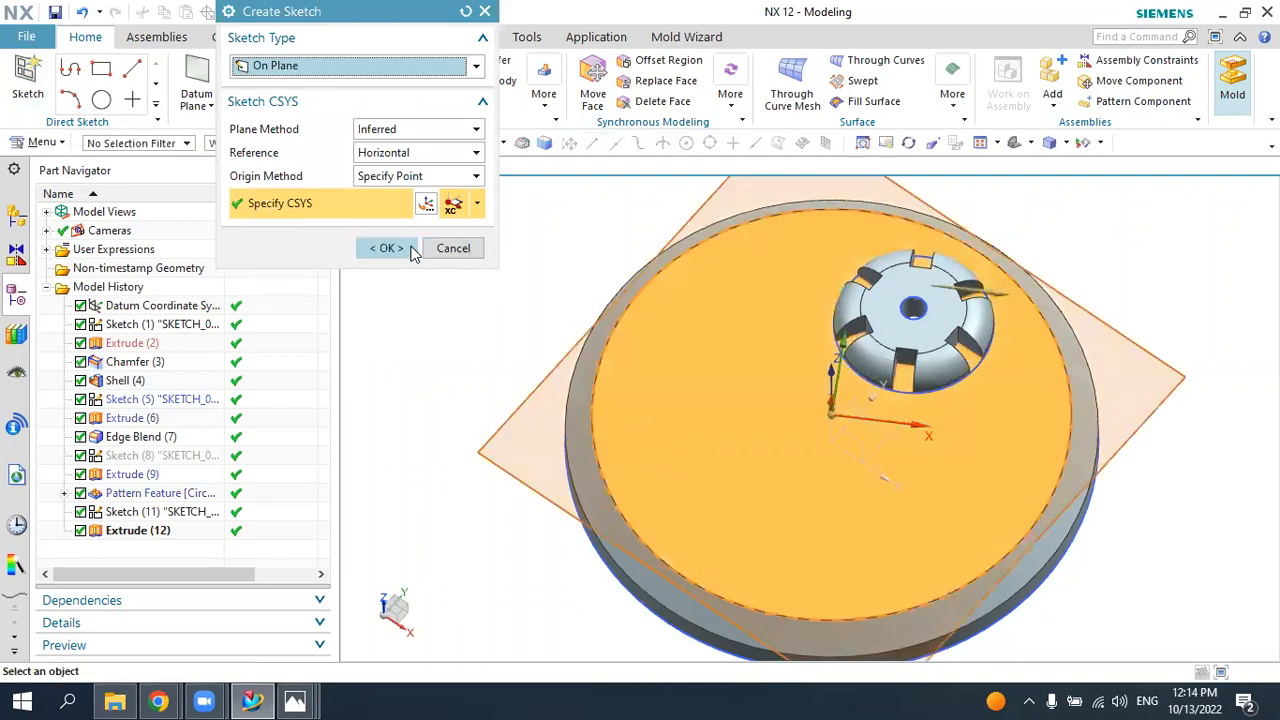
left_click(408, 247)
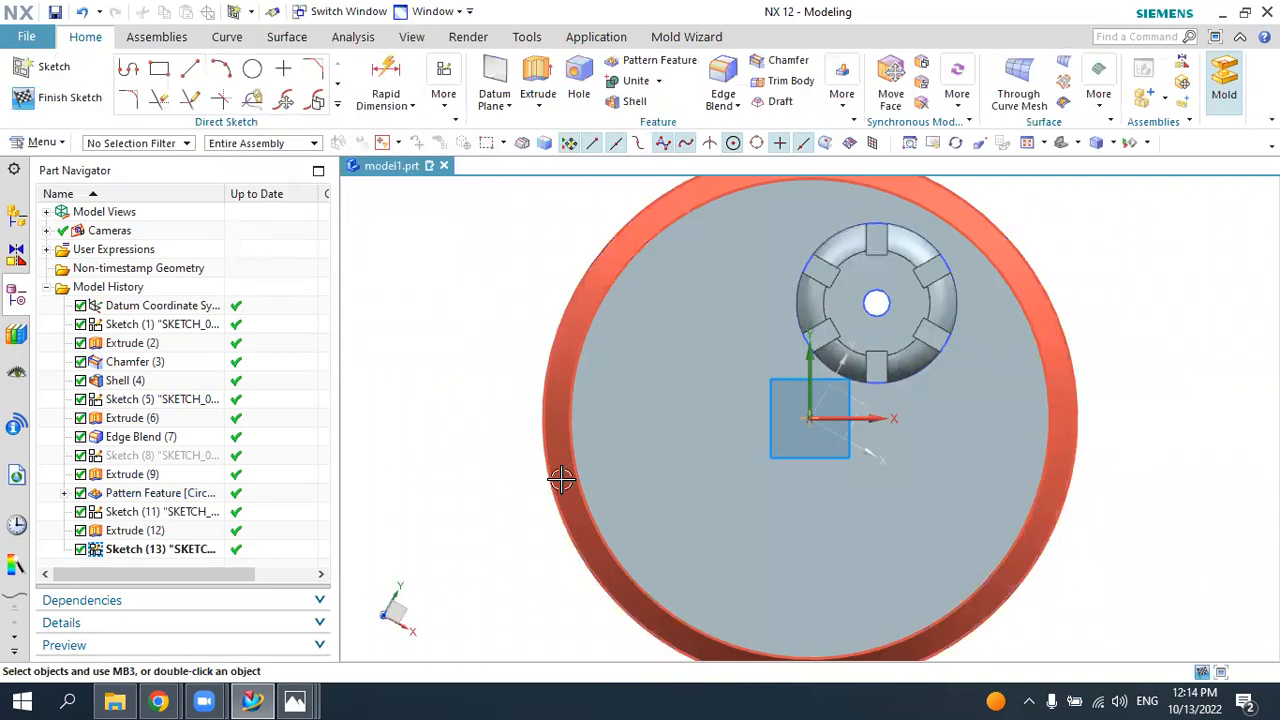
- Project the circular edge between the cover's flat top face and its chamfer into the sketch
scroll(517, 486, "up", 2)
scroll(447, 487, "down", 1)
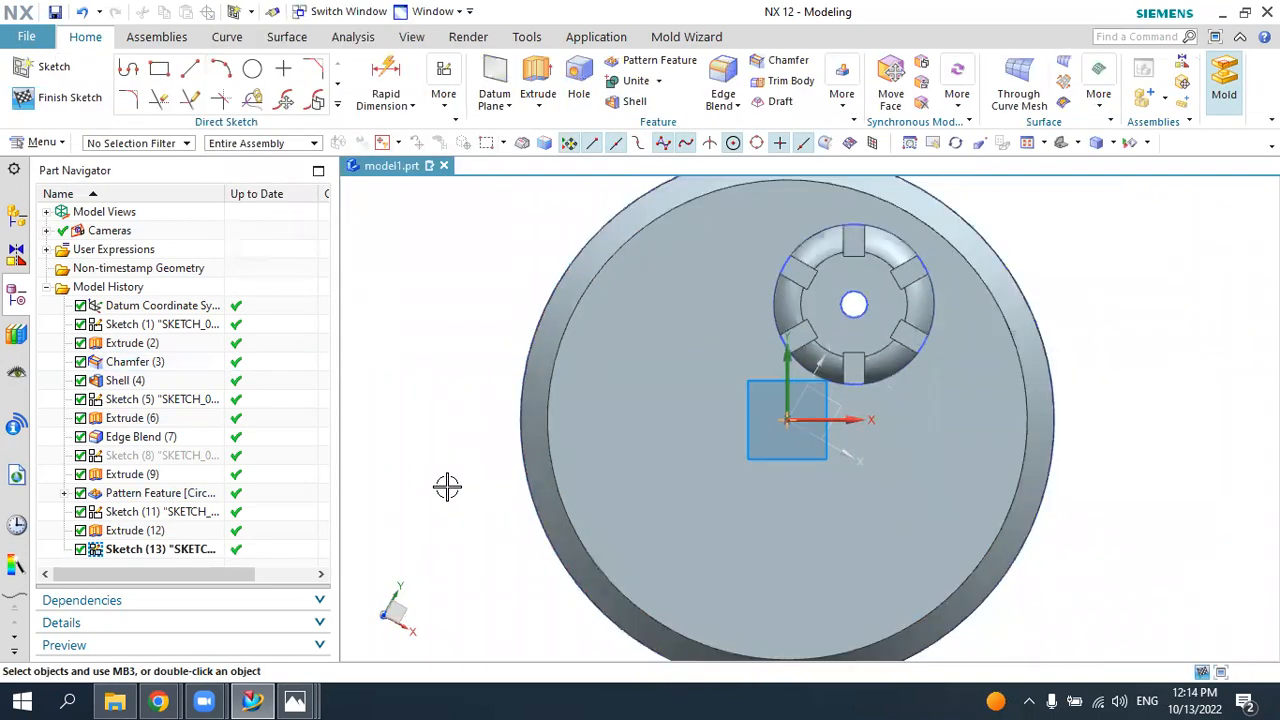
left_click(339, 108)
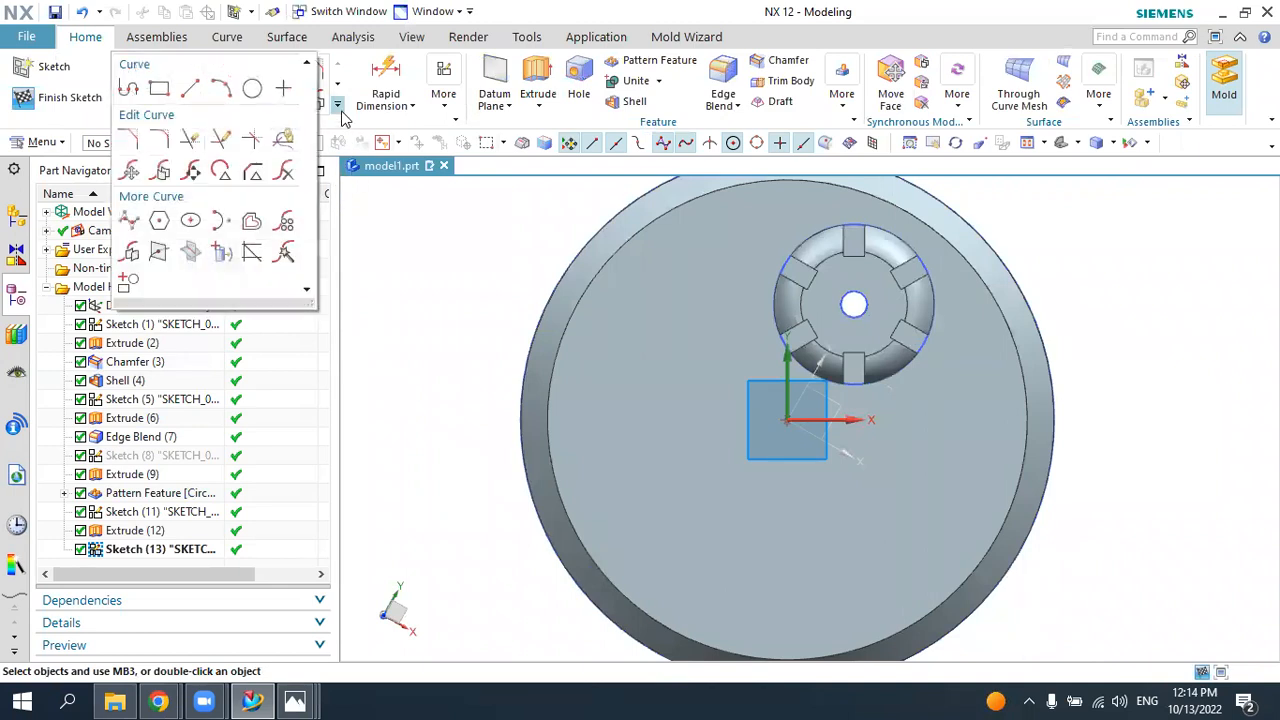
left_click(222, 252)
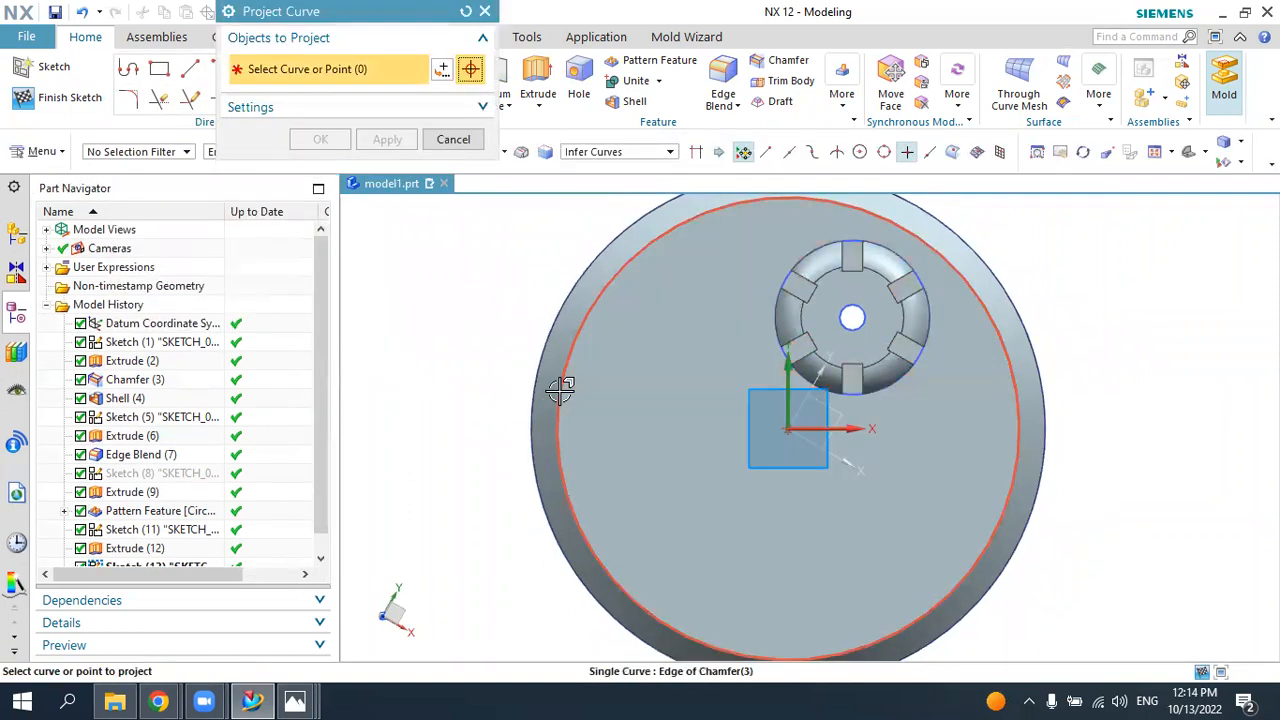
left_click(560, 382)
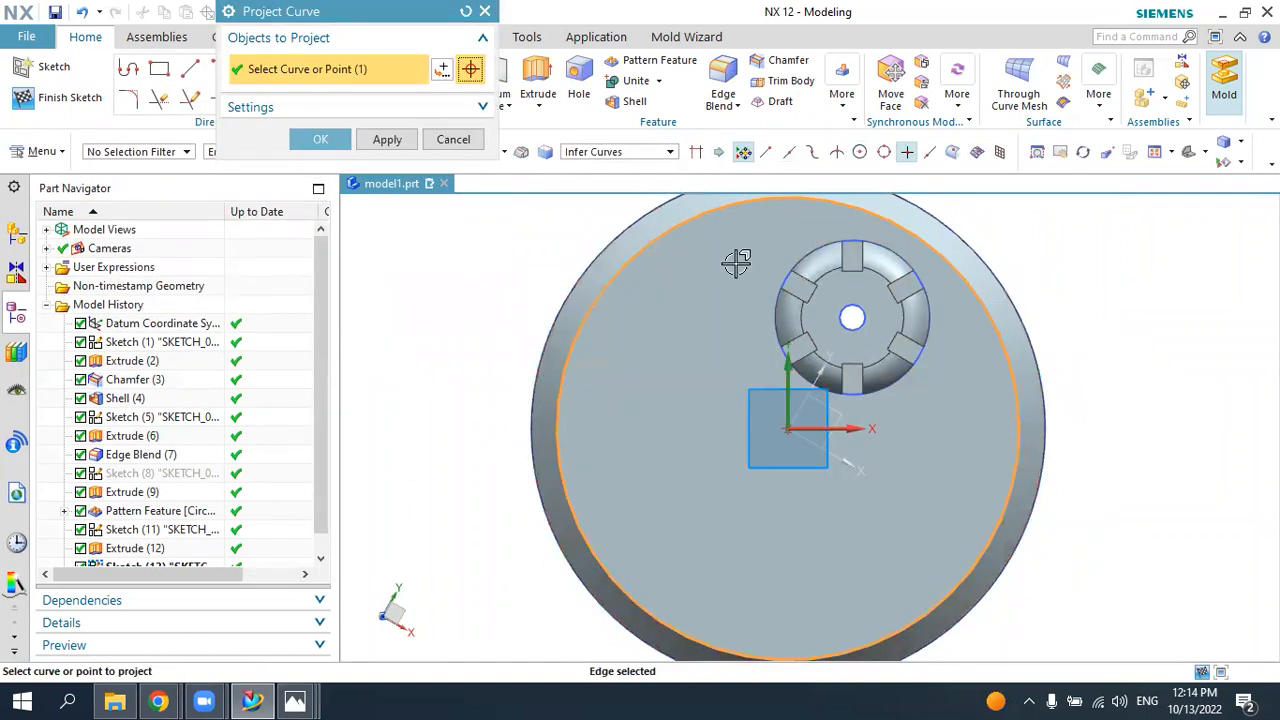
left_click(323, 140)
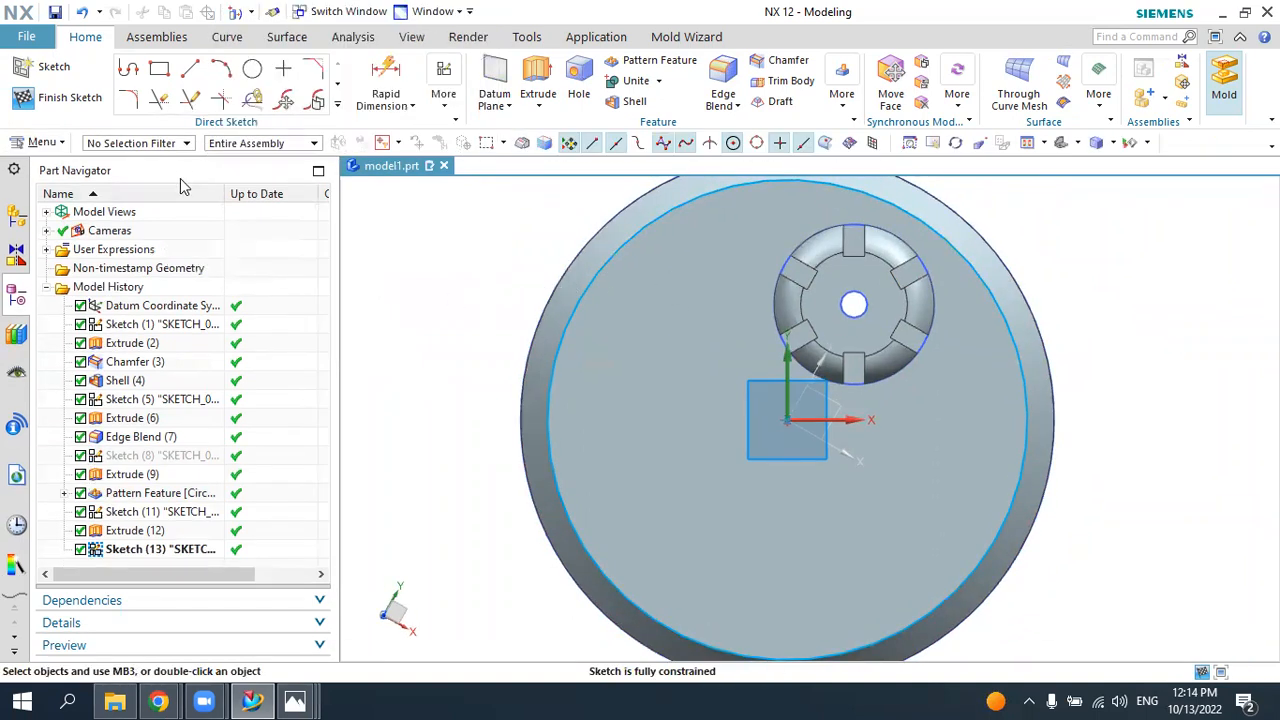
- Draw three horizontal rectangles one below another across the left side of the projected circle, the lowest about 45 mm wide
left_click(158, 80)
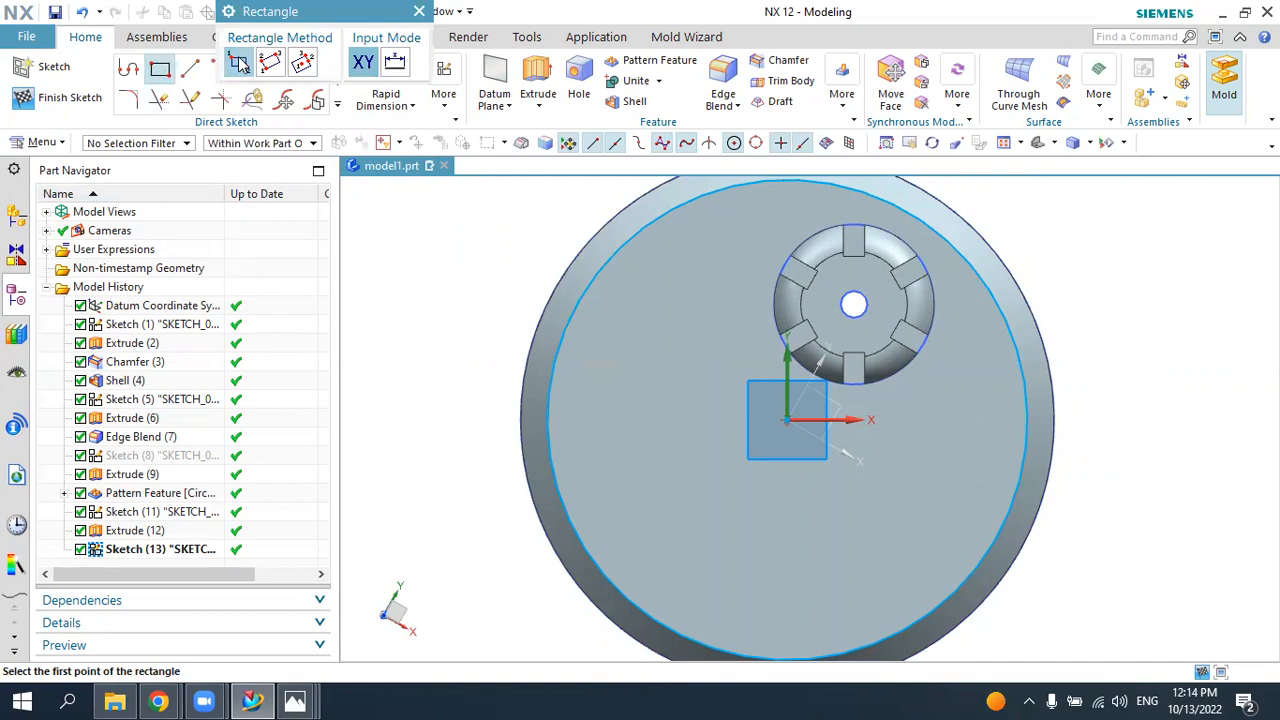
left_click(472, 398)
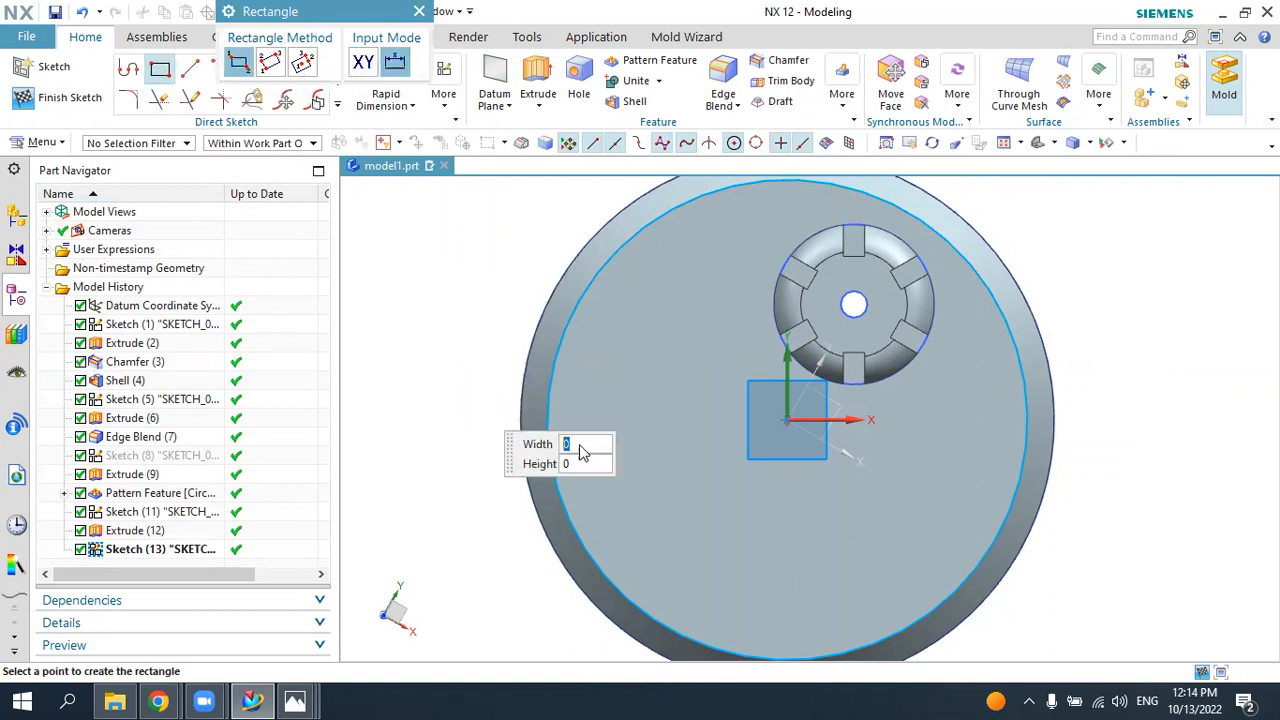
left_click(724, 450)
left_click(467, 473)
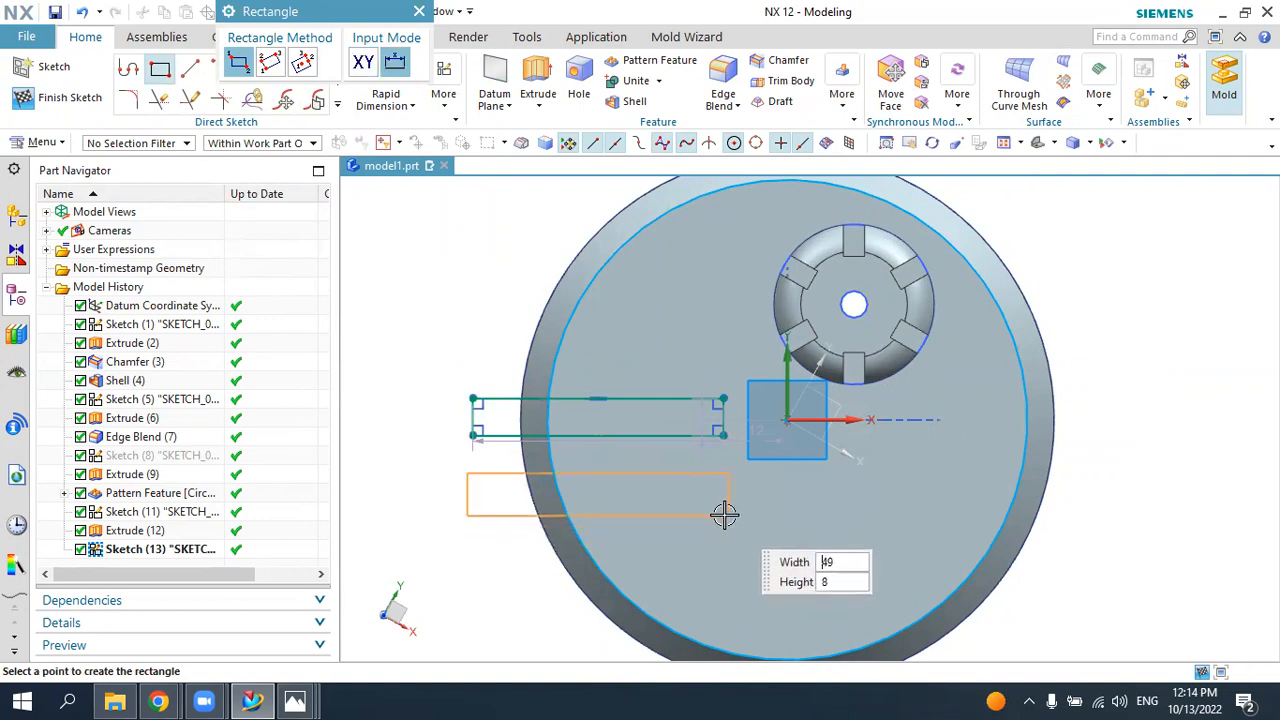
left_click(718, 514)
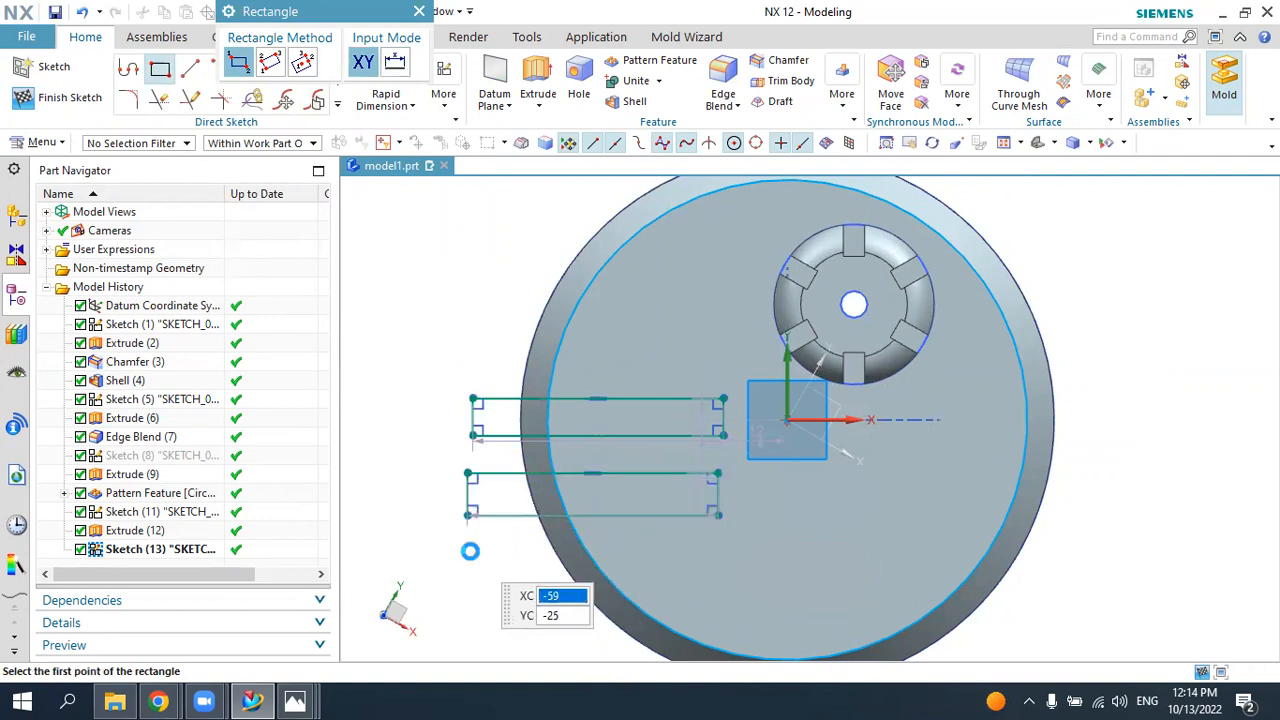
left_click(470, 551)
left_click(712, 584)
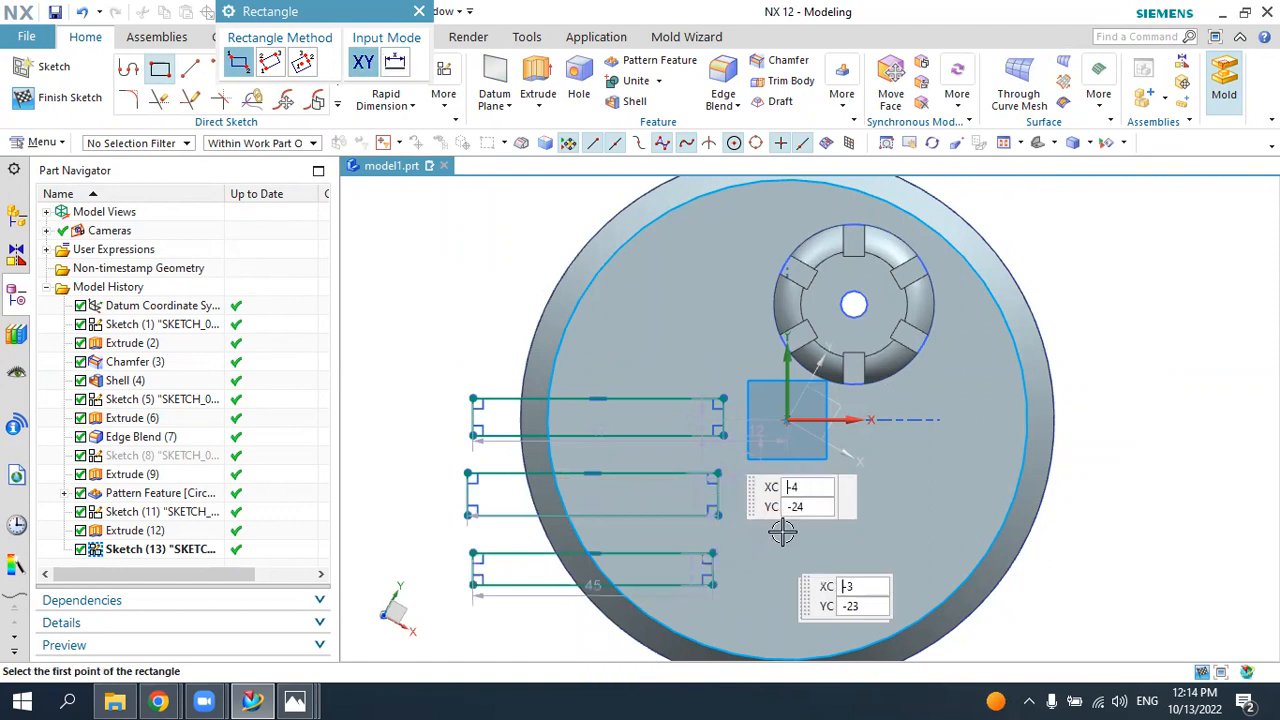
key("Escape")
- Move the long edges of the three rectangles down to make them narrower and free space above them
left_click_drag(524, 555, 524, 567)
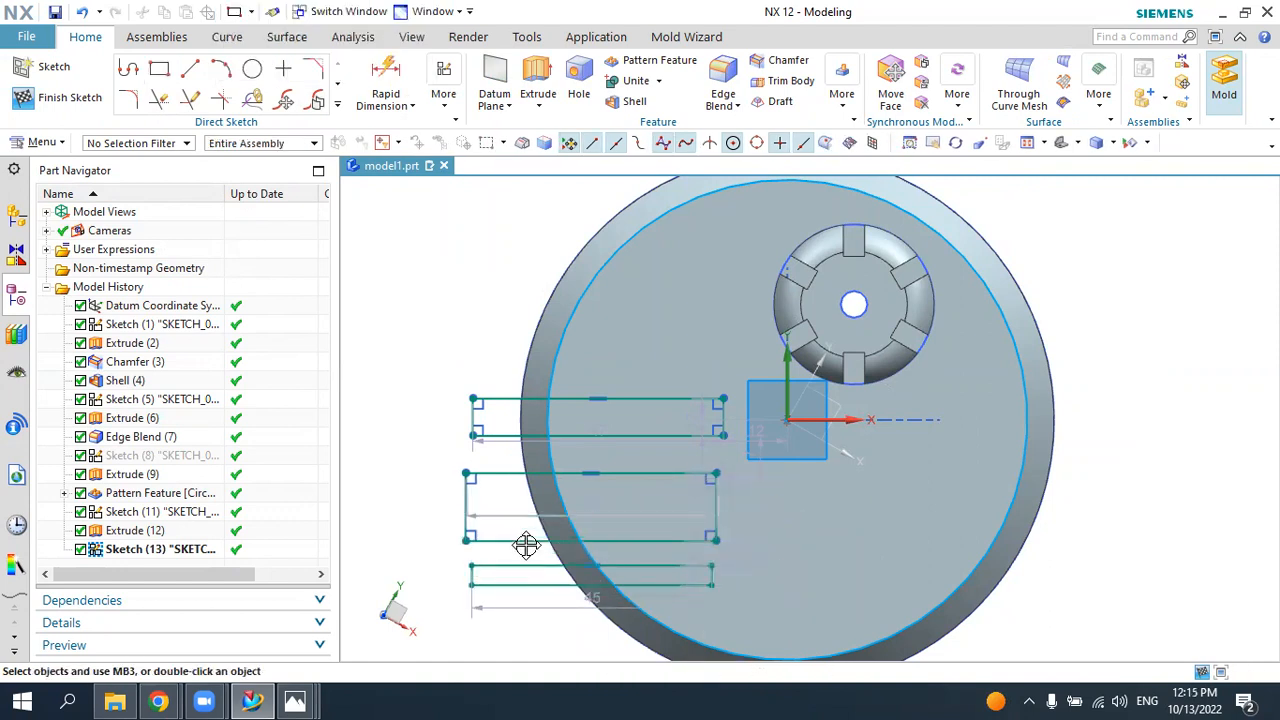
left_click_drag(520, 498, 517, 514)
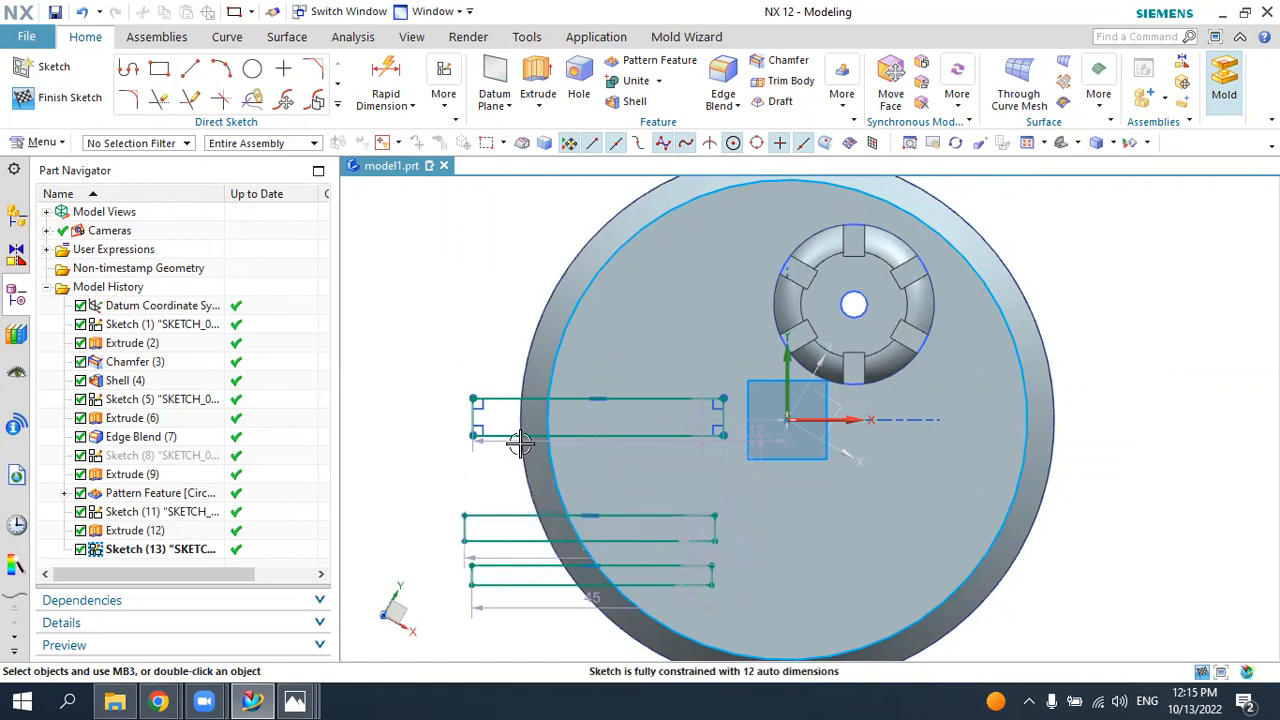
left_click_drag(514, 436, 508, 480)
left_click_drag(498, 432, 496, 452)
- Draw a fourth horizontal rectangle about 6.5 mm high above the other three, crossing the projected circle's left side
left_click(160, 72)
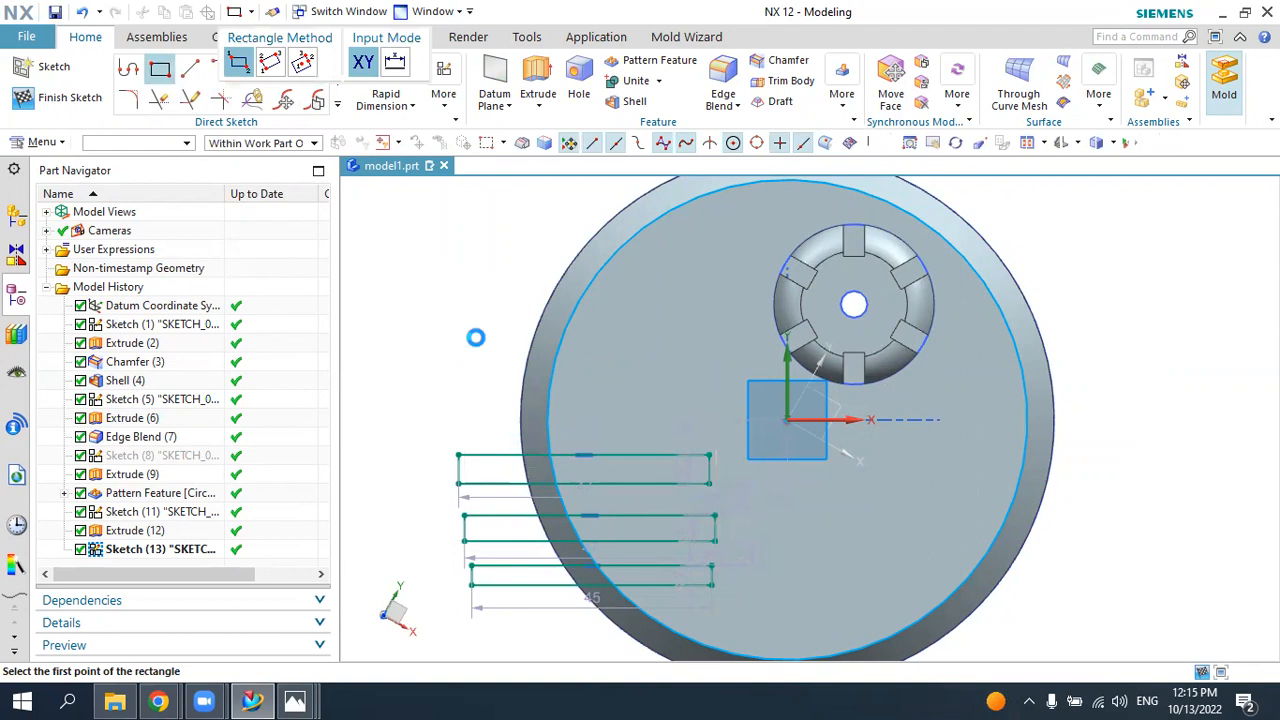
left_click(446, 400)
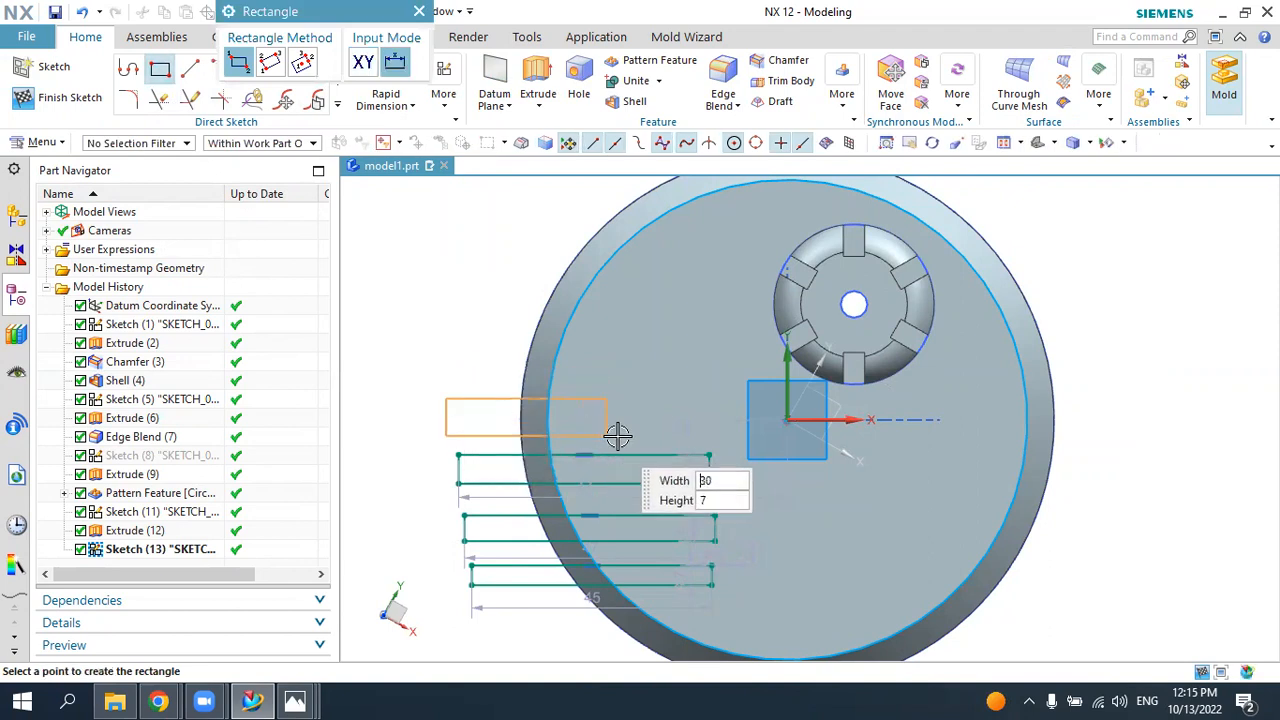
left_click(708, 433)
key("Escape")
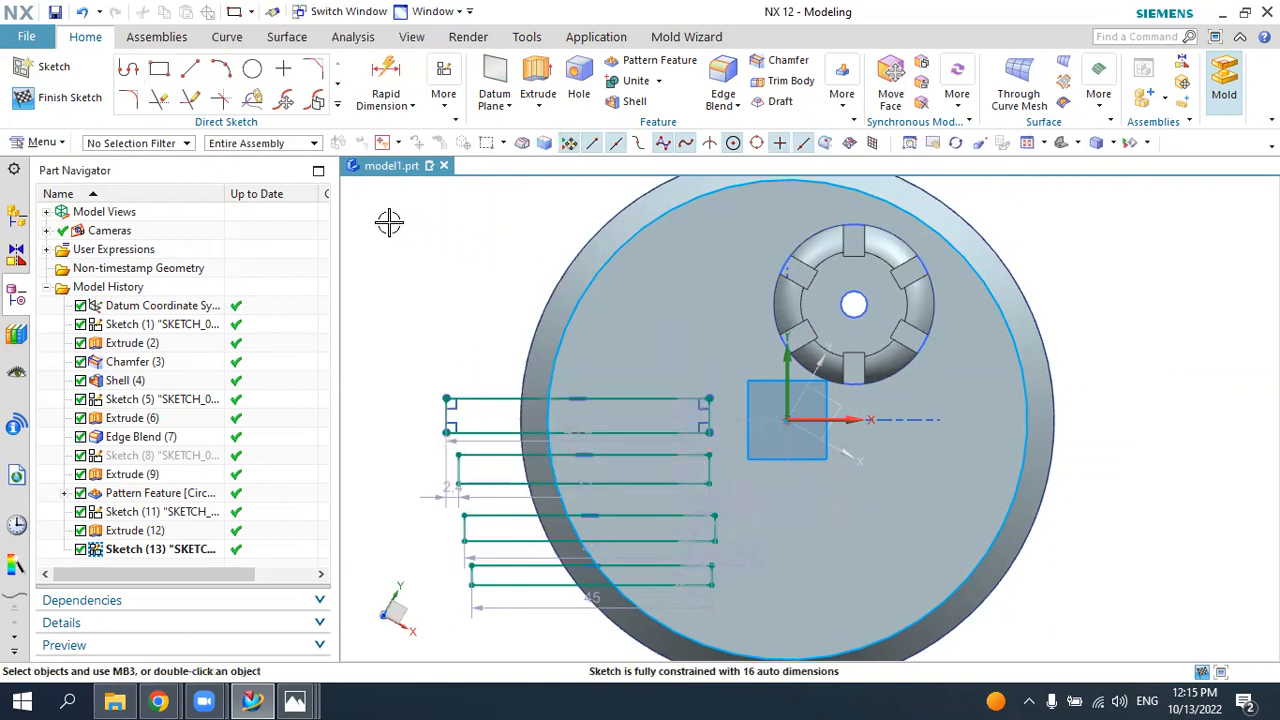
- Dimension the height of the uppermost rectangle and set it to 6 mm
scroll(555, 276, "up", 1)
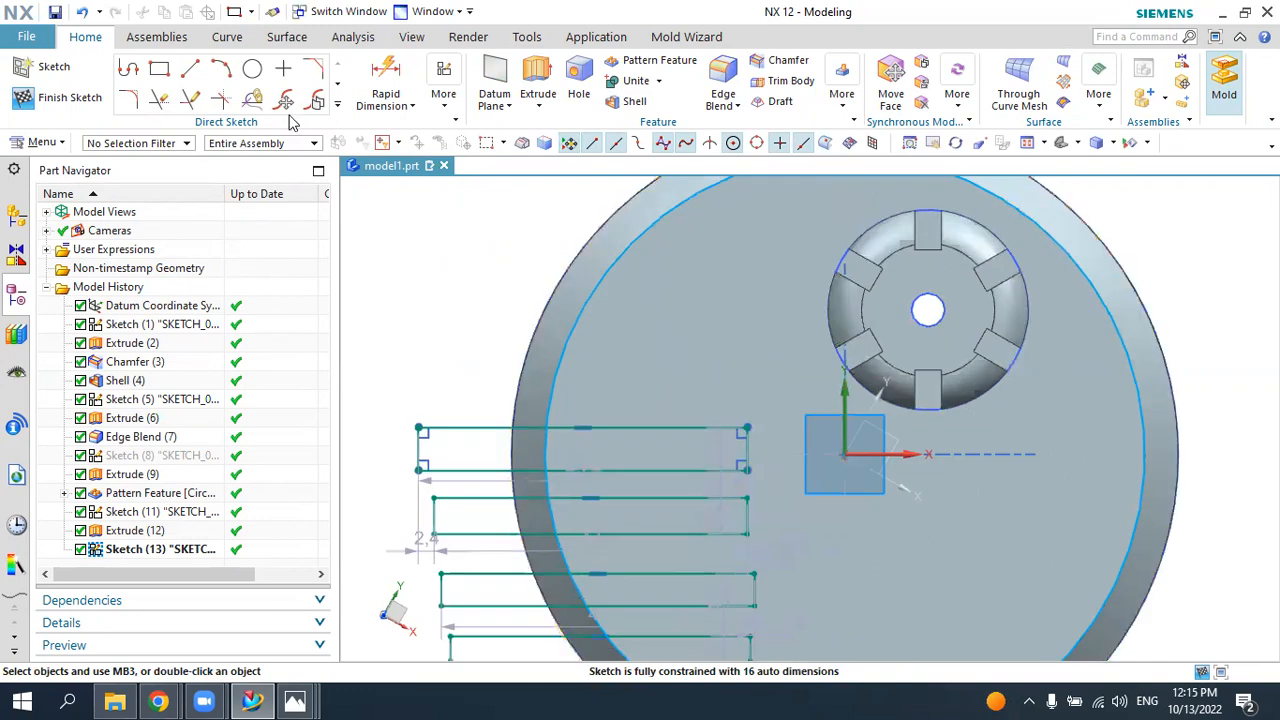
left_click(755, 474)
left_click(749, 433)
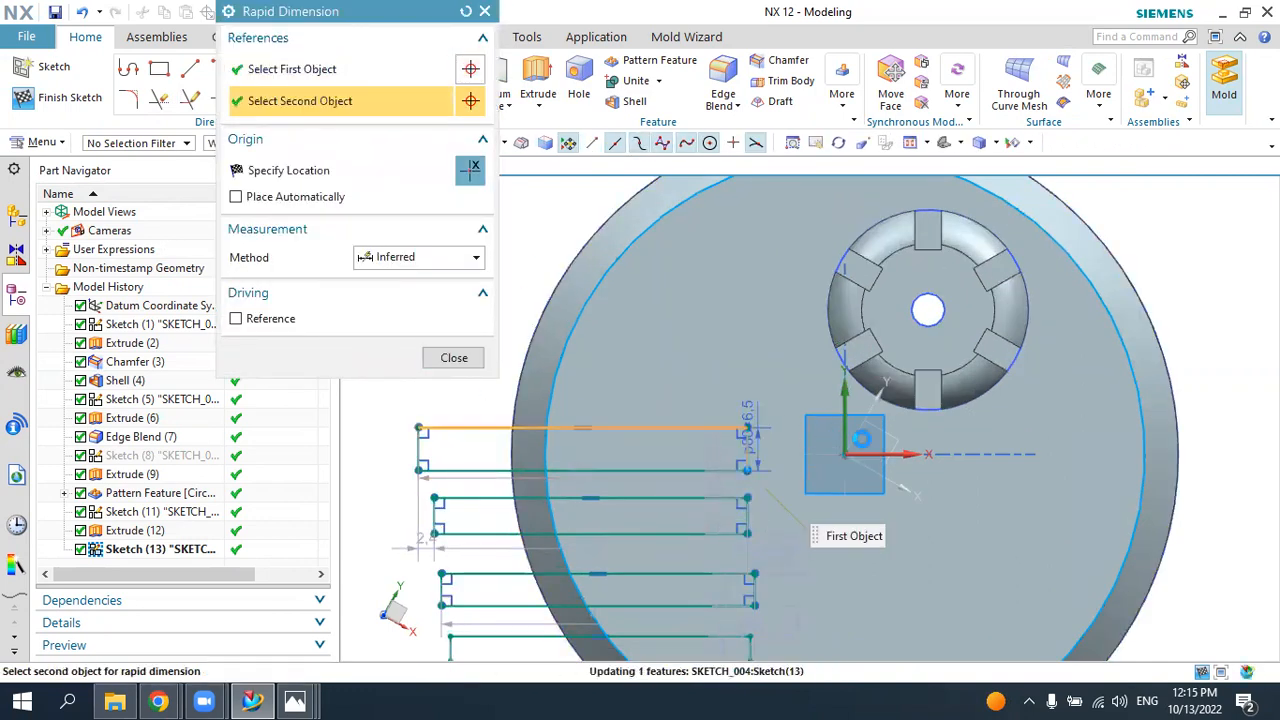
left_click(1075, 356)
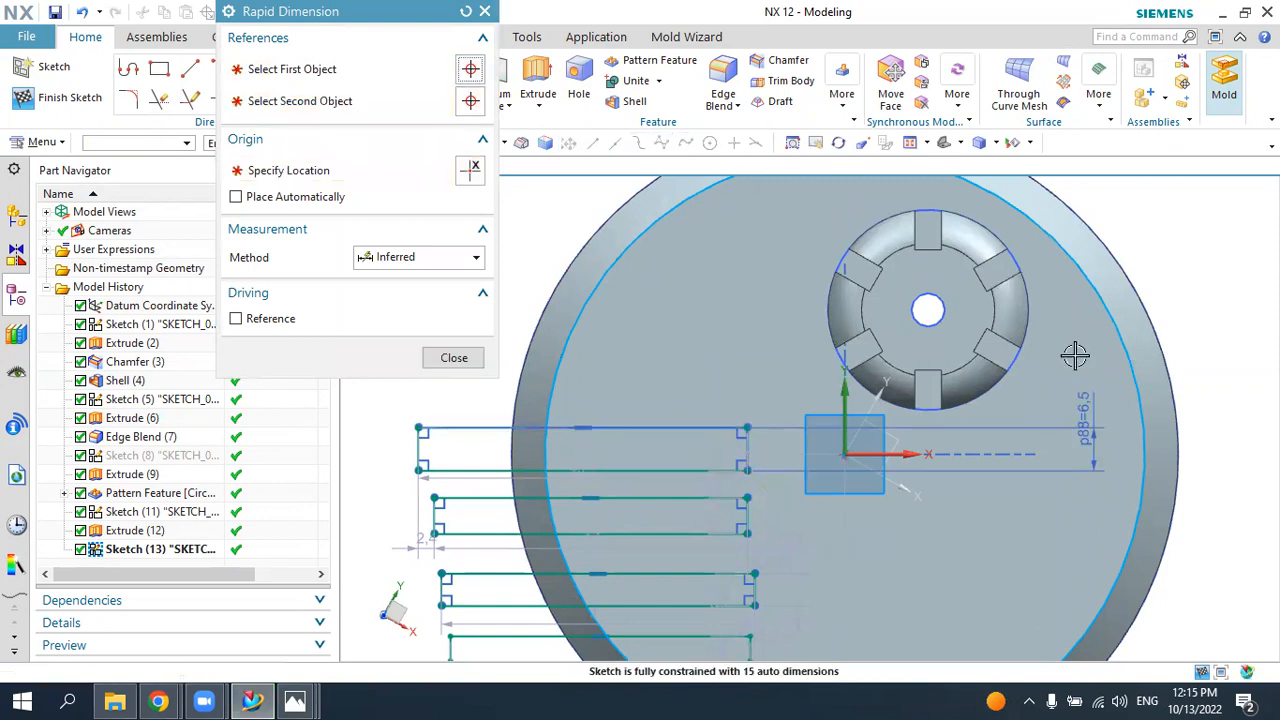
type("6")
key("Return")
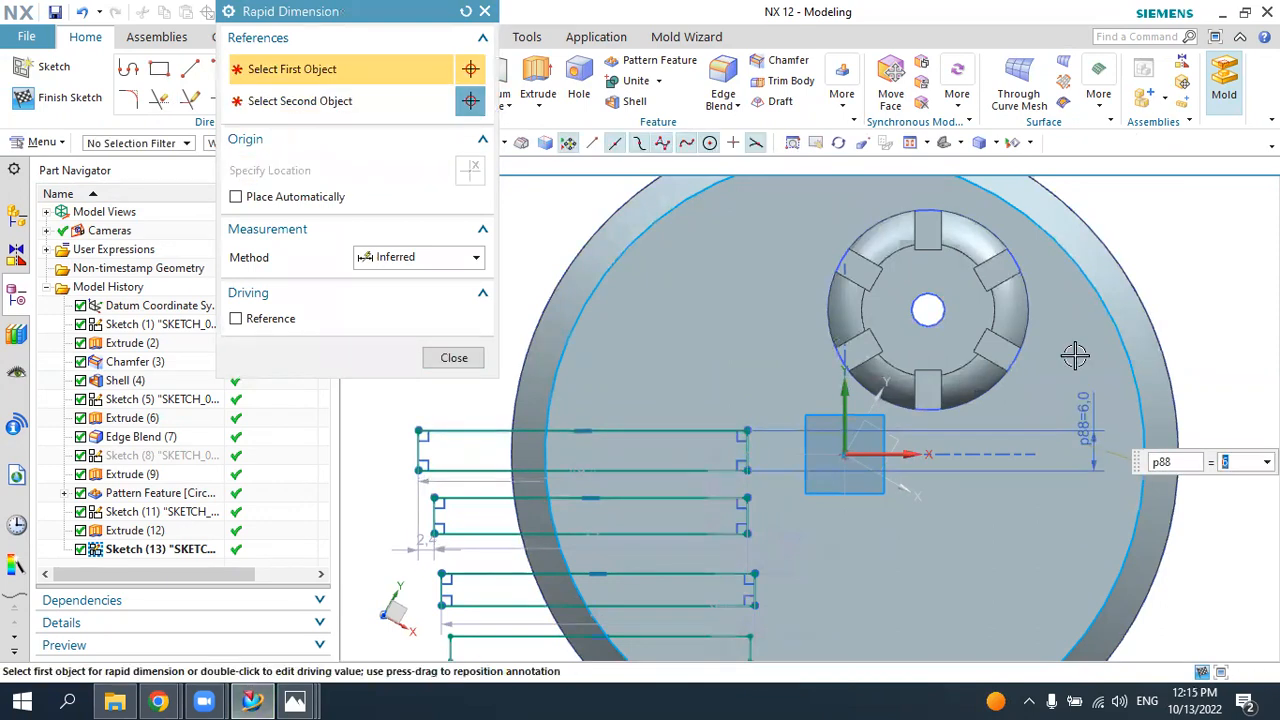
key("Escape")
left_click(444, 100)
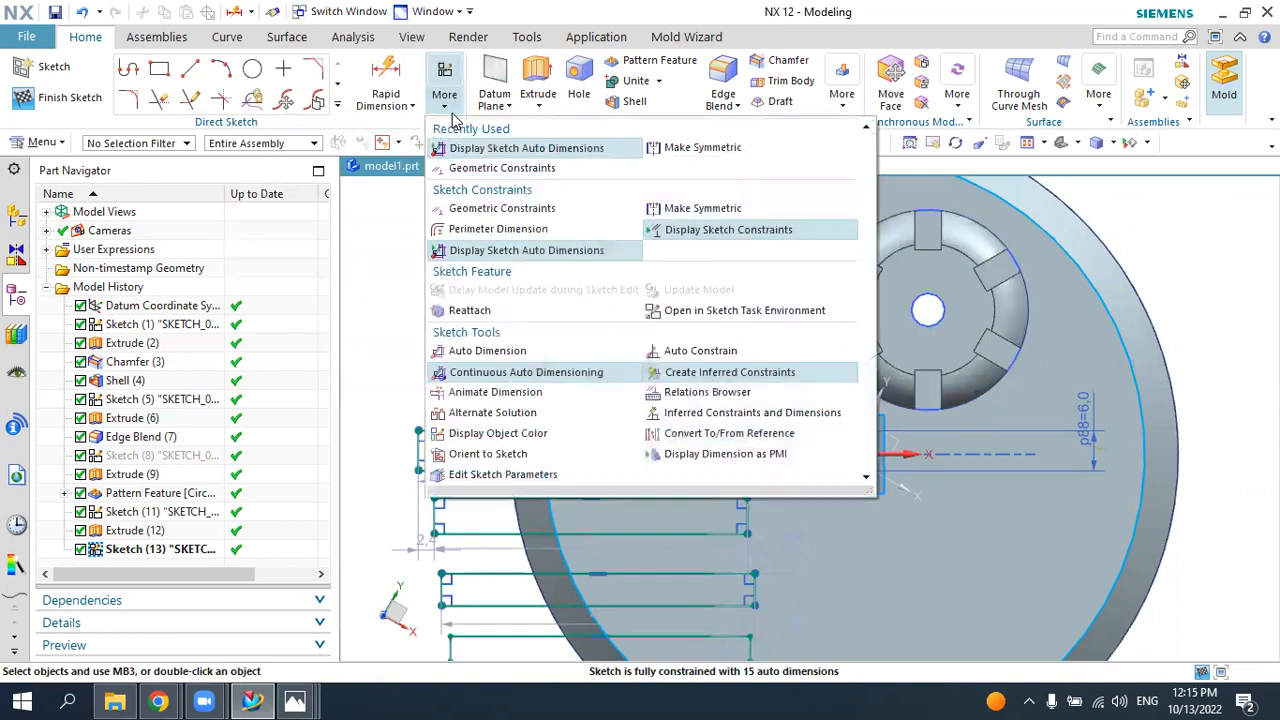
left_click(690, 148)
key("Escape")
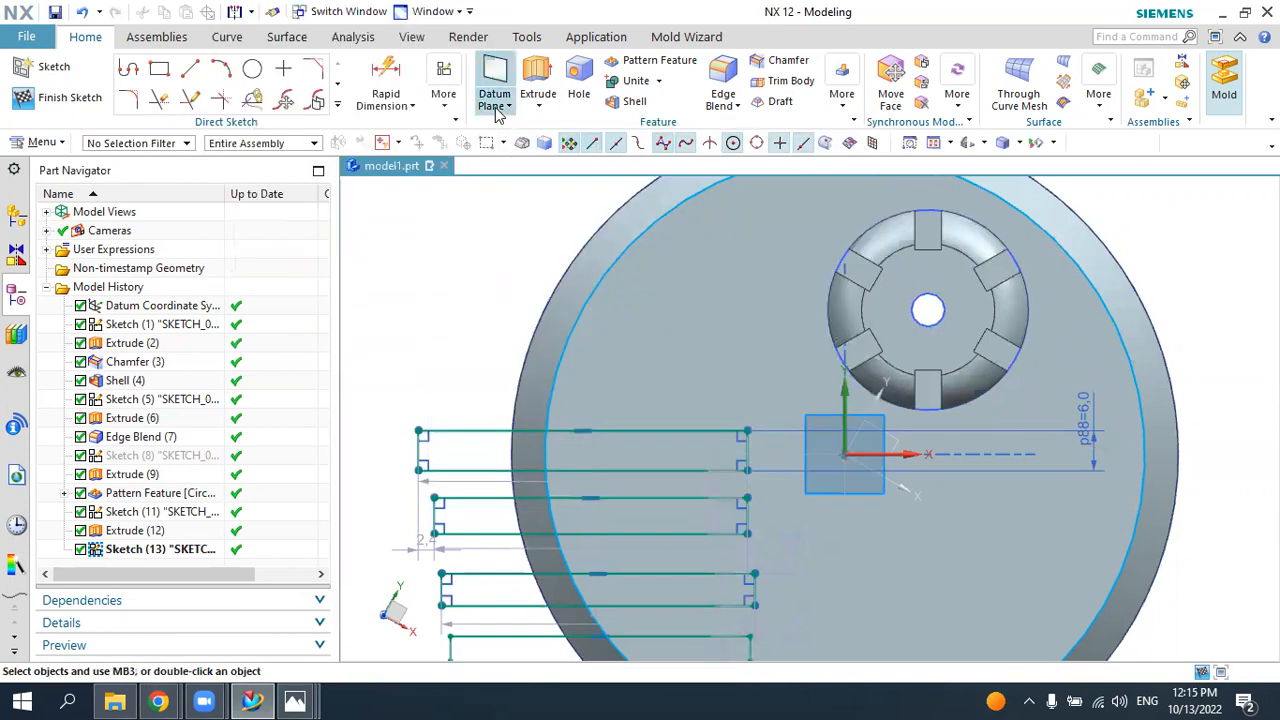
- Apply Equal Length constraints between the short inner edges of all four rectangles so they share the same height
left_click(444, 100)
left_click(461, 165)
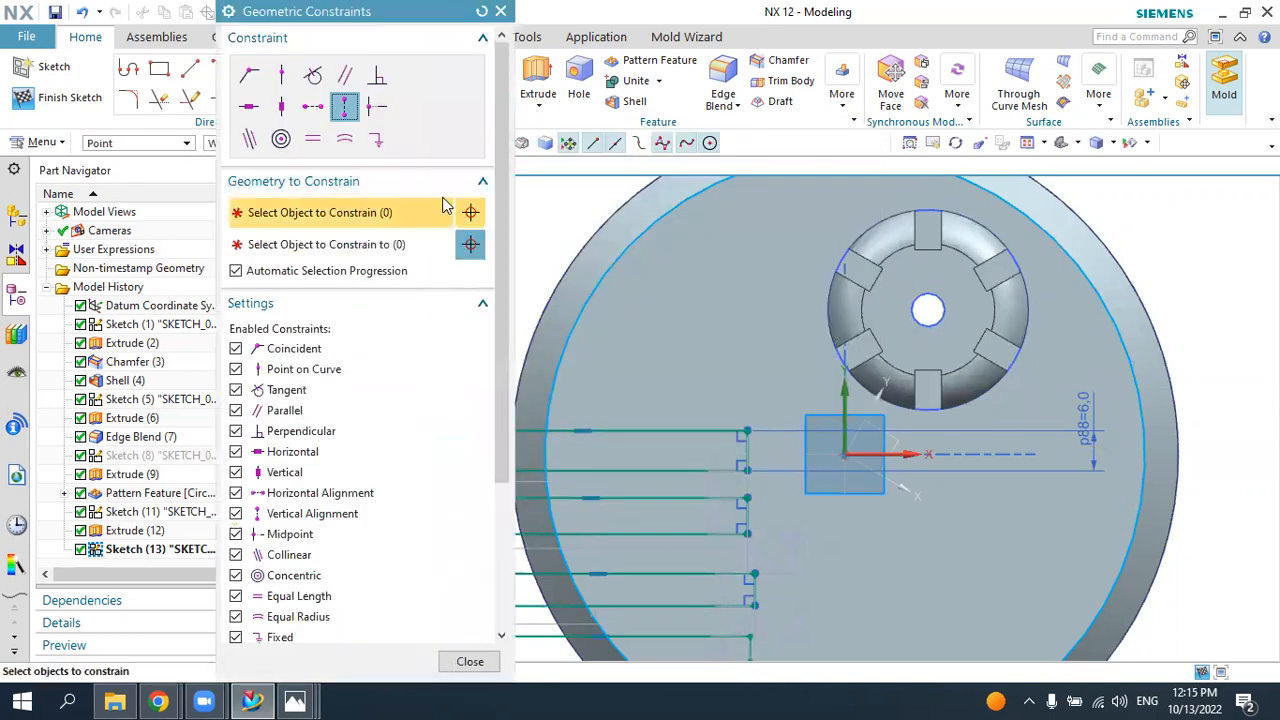
left_click(314, 143)
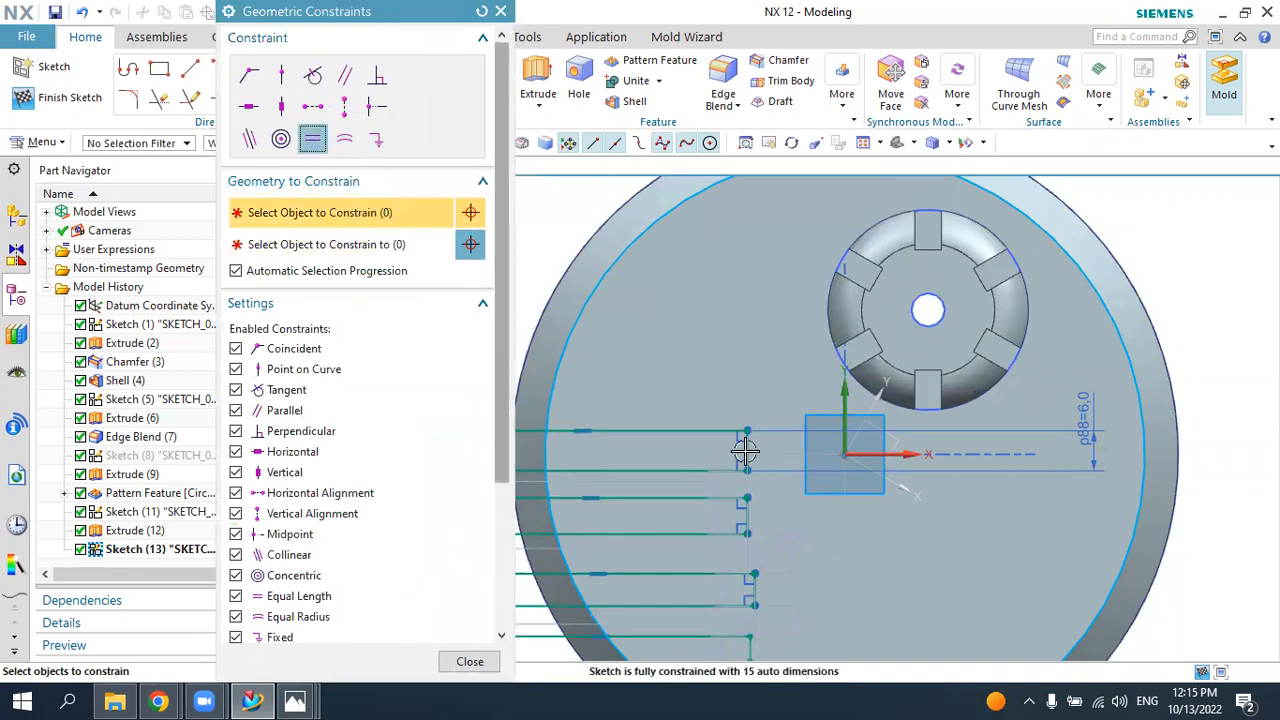
left_click(745, 452)
left_click(752, 514)
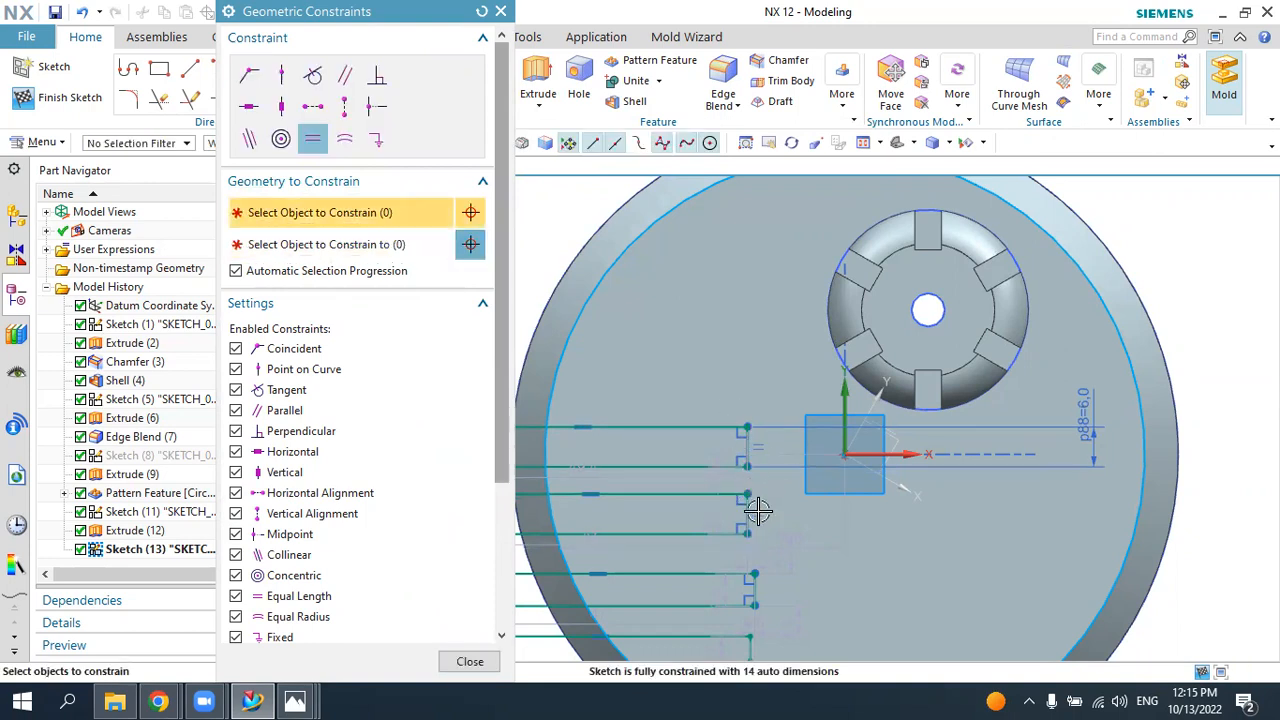
left_click(761, 585)
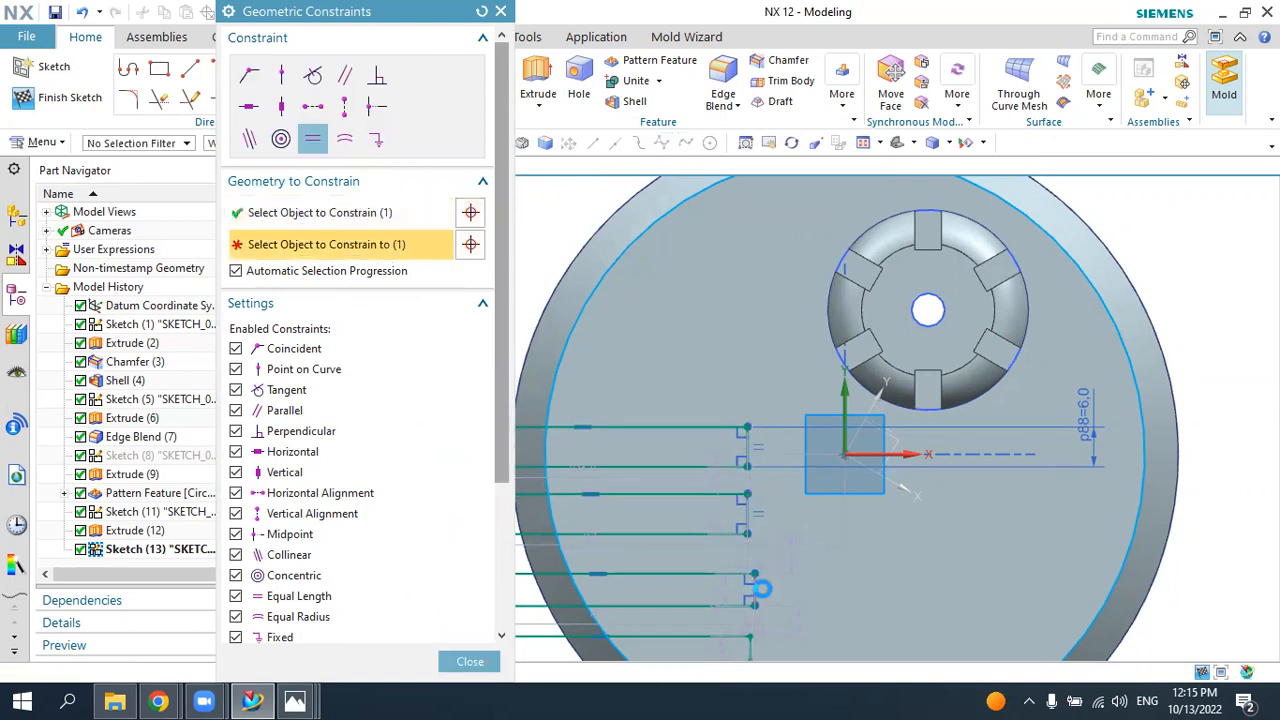
left_click(755, 606)
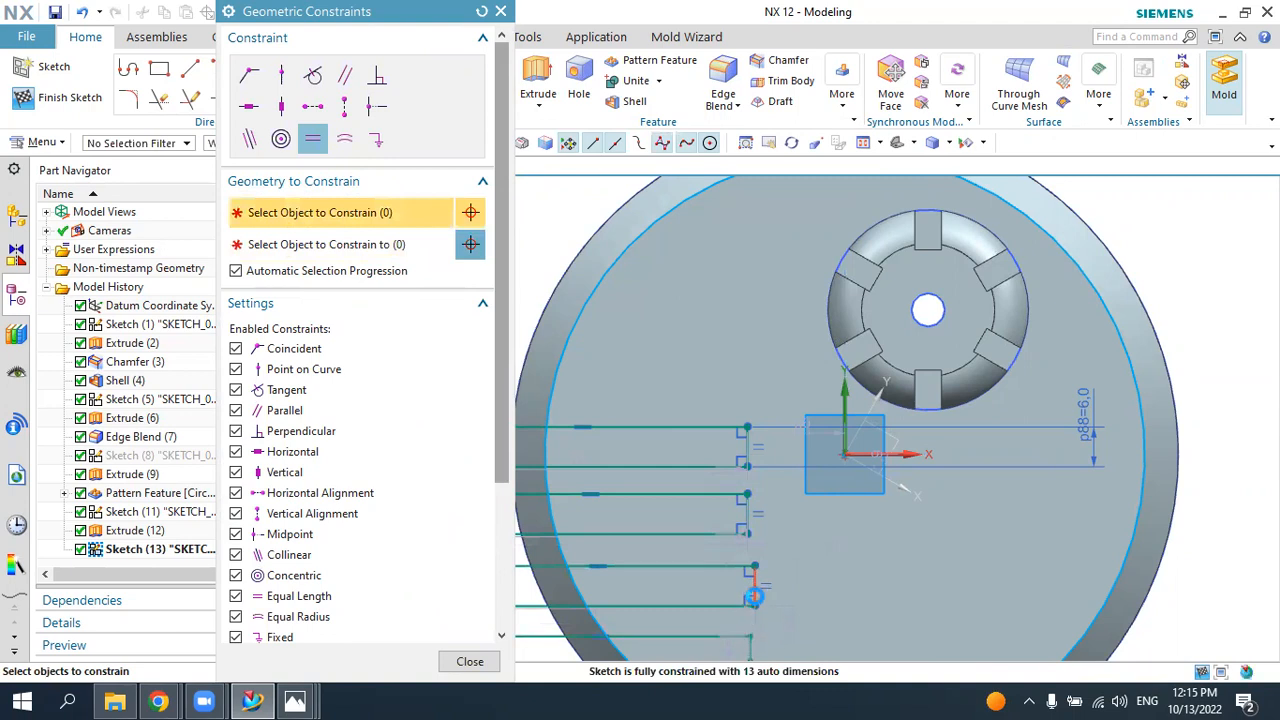
left_click(754, 645)
left_click(754, 640)
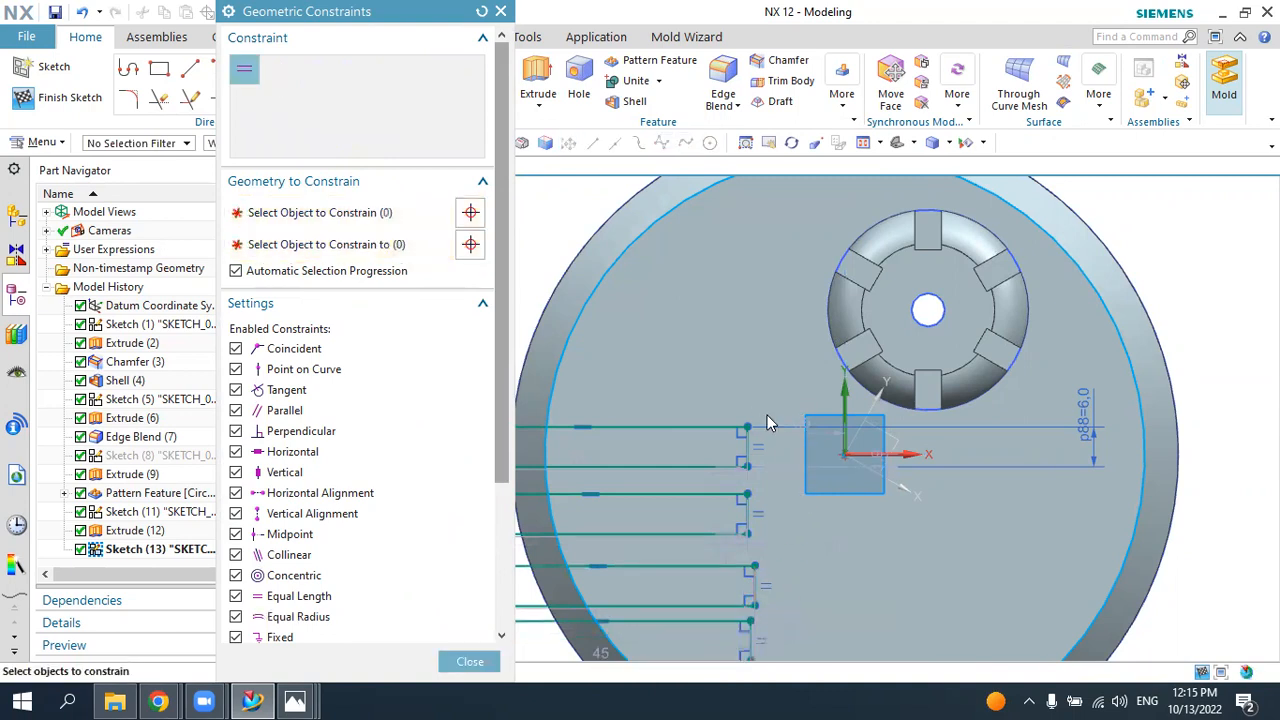
- Apply Vertical Alignment constraints to the midpoints of the short inner edges of the upper three rectangles
scroll(763, 420, "up", 2)
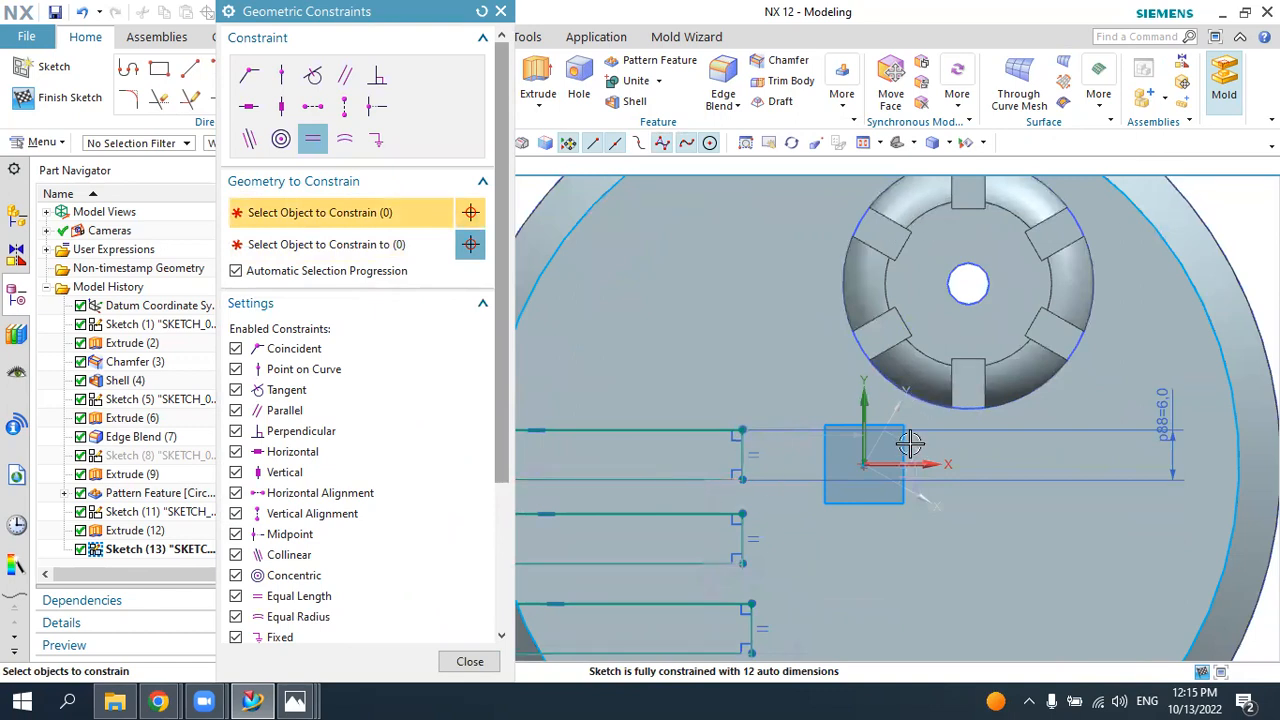
scroll(893, 437, "down", 1)
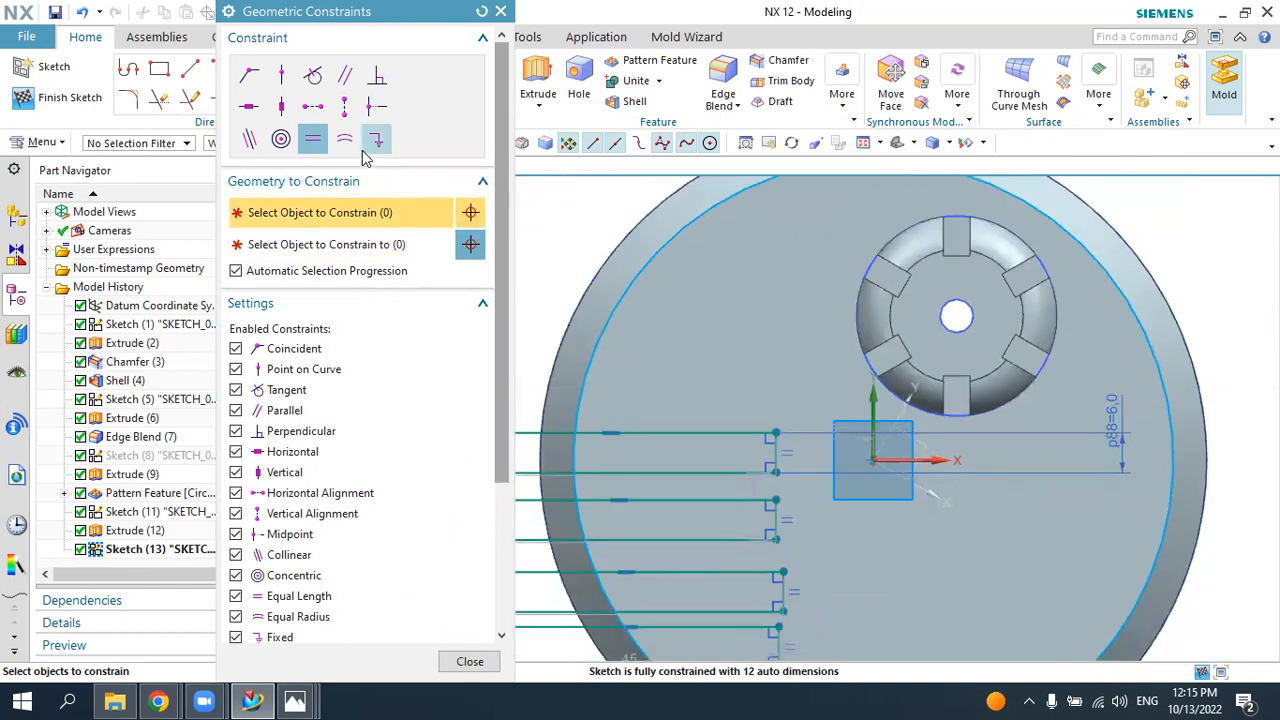
left_click(345, 110)
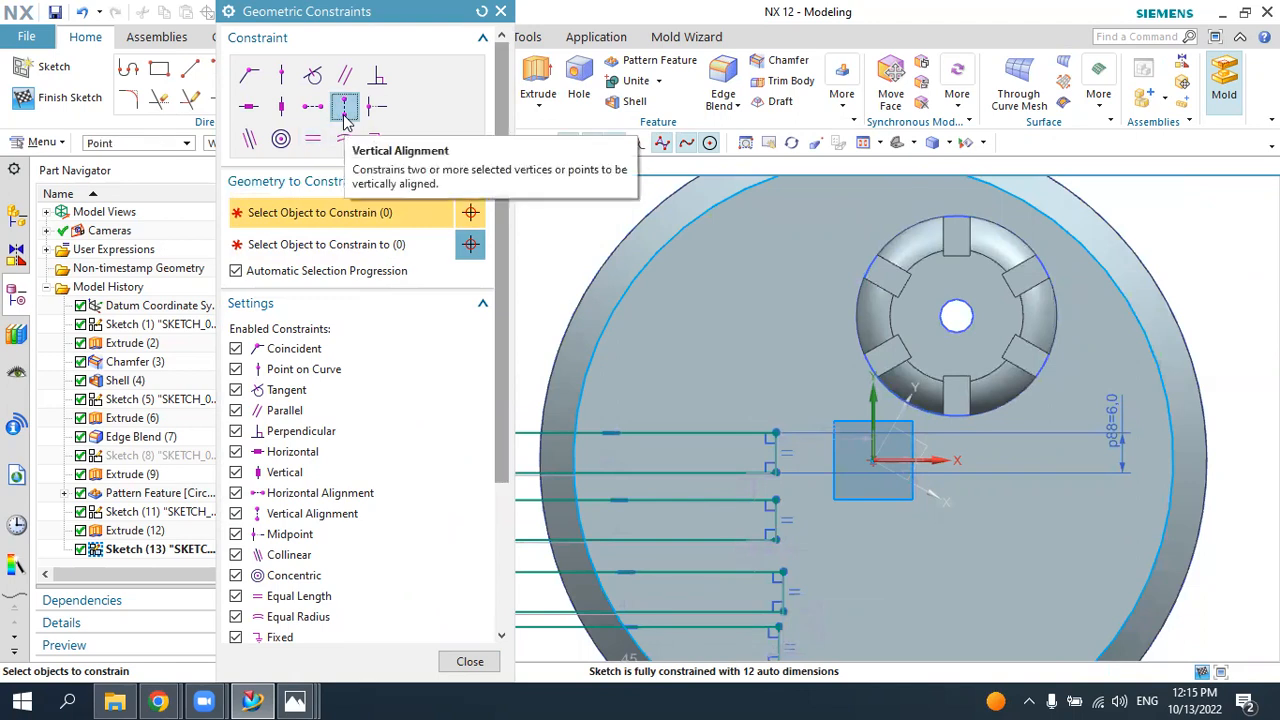
left_click(775, 452)
left_click(775, 518)
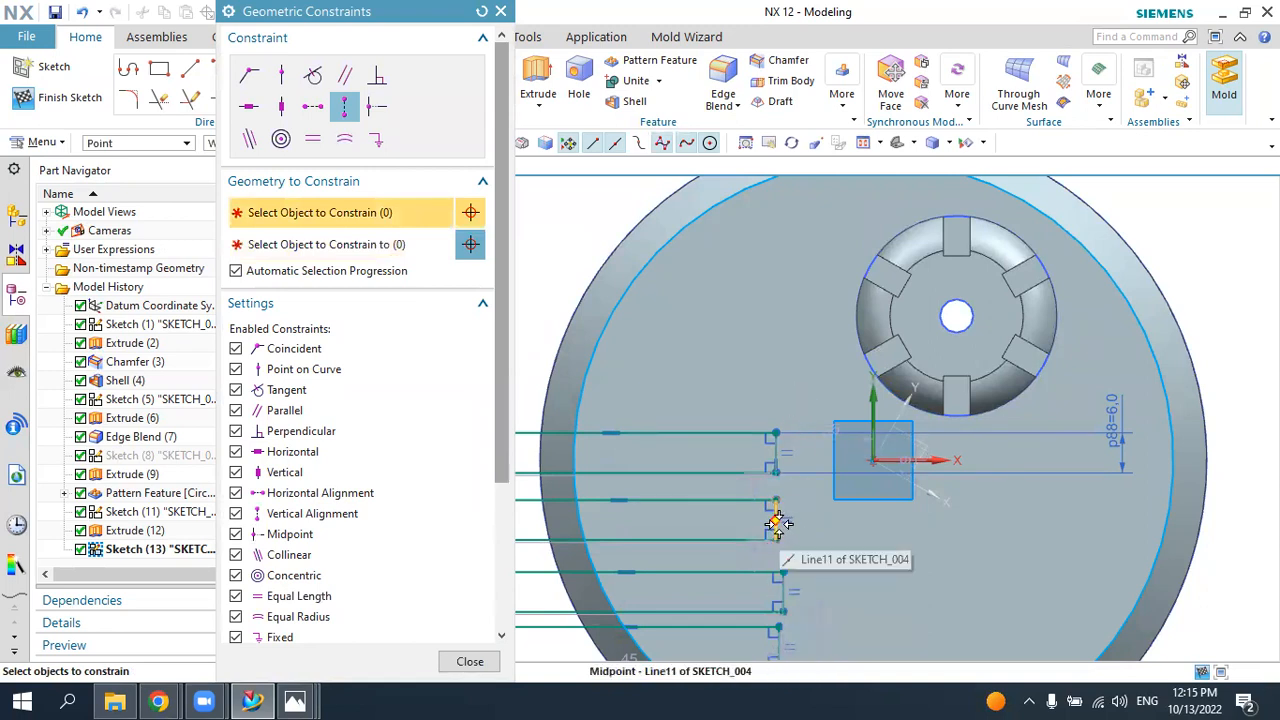
left_click(777, 515)
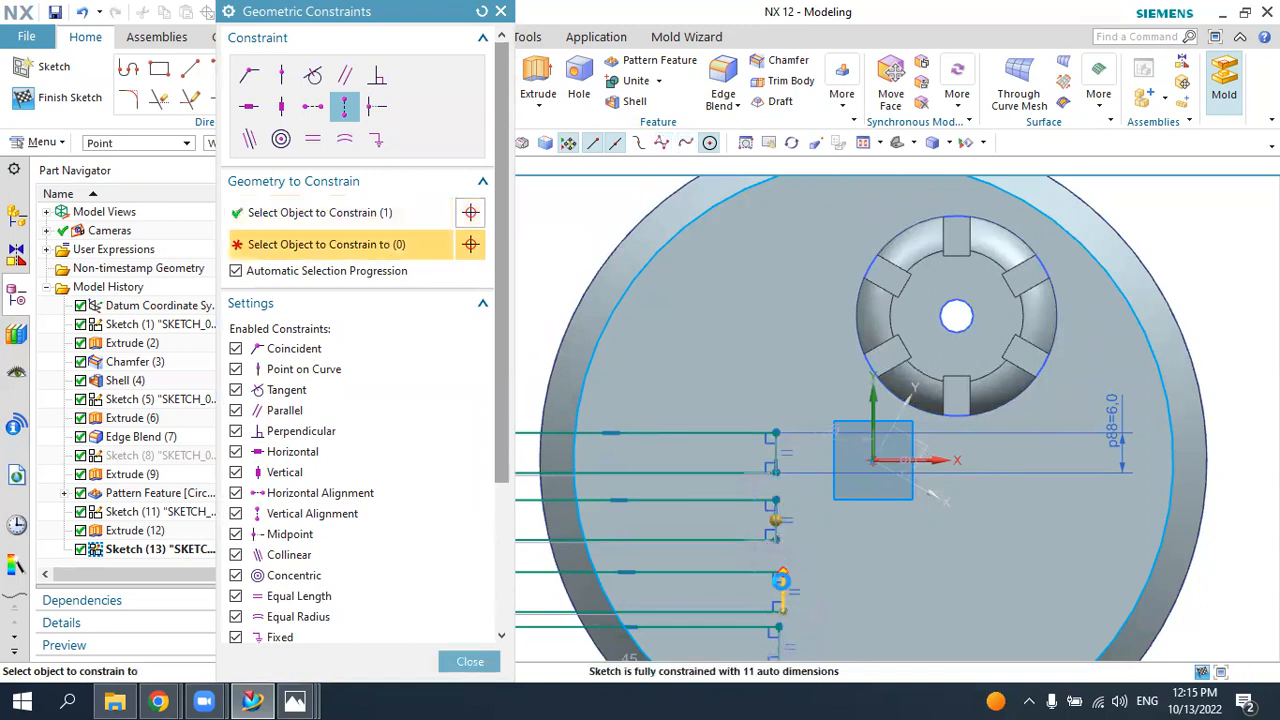
left_click(781, 580)
scroll(929, 400, "up", 2)
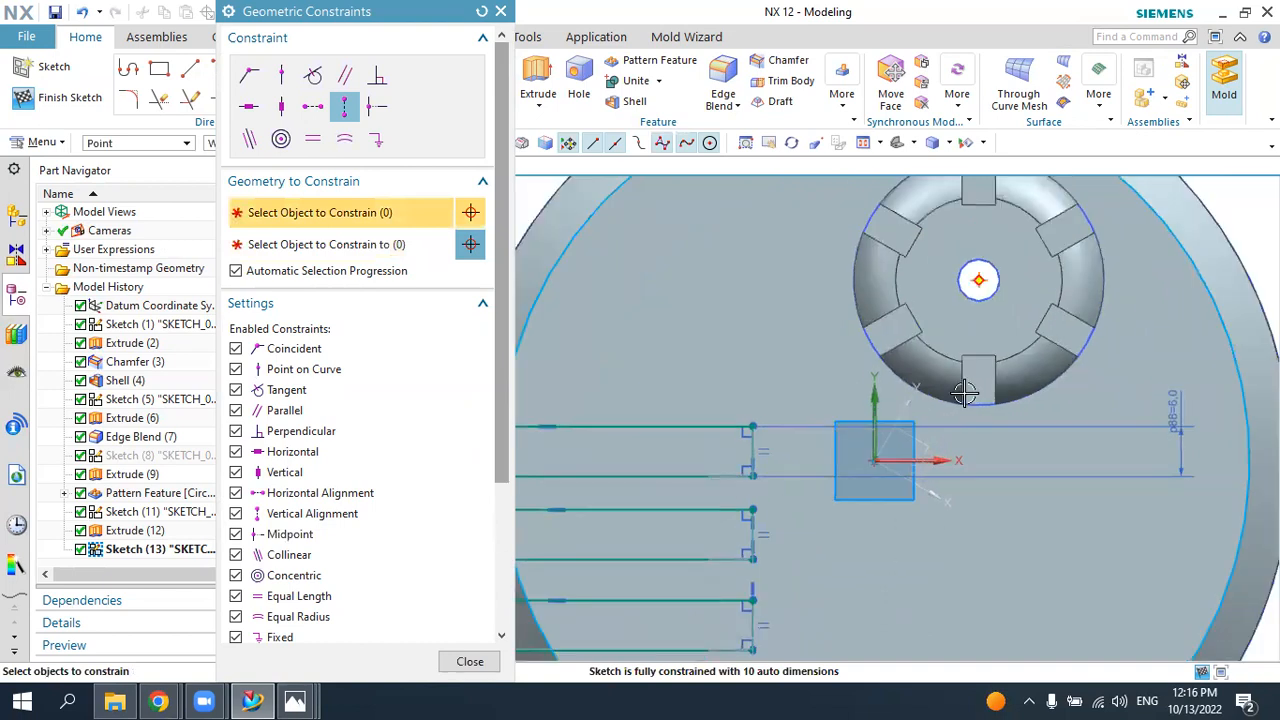
- Vertically align the midpoint of the lowest rectangle's short inner edge with that of the rectangle above it
scroll(930, 370, "down", 1)
scroll(600, 470, "down", 1)
scroll(640, 500, "up", 1)
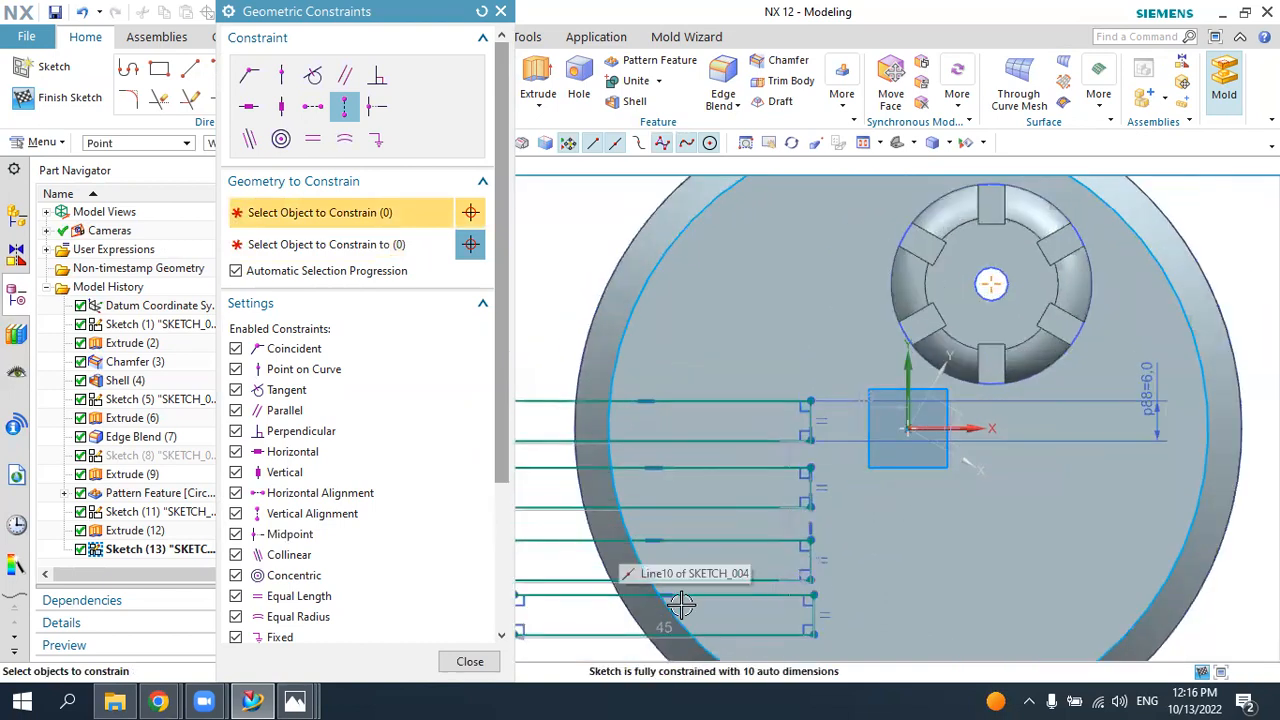
left_click(810, 562)
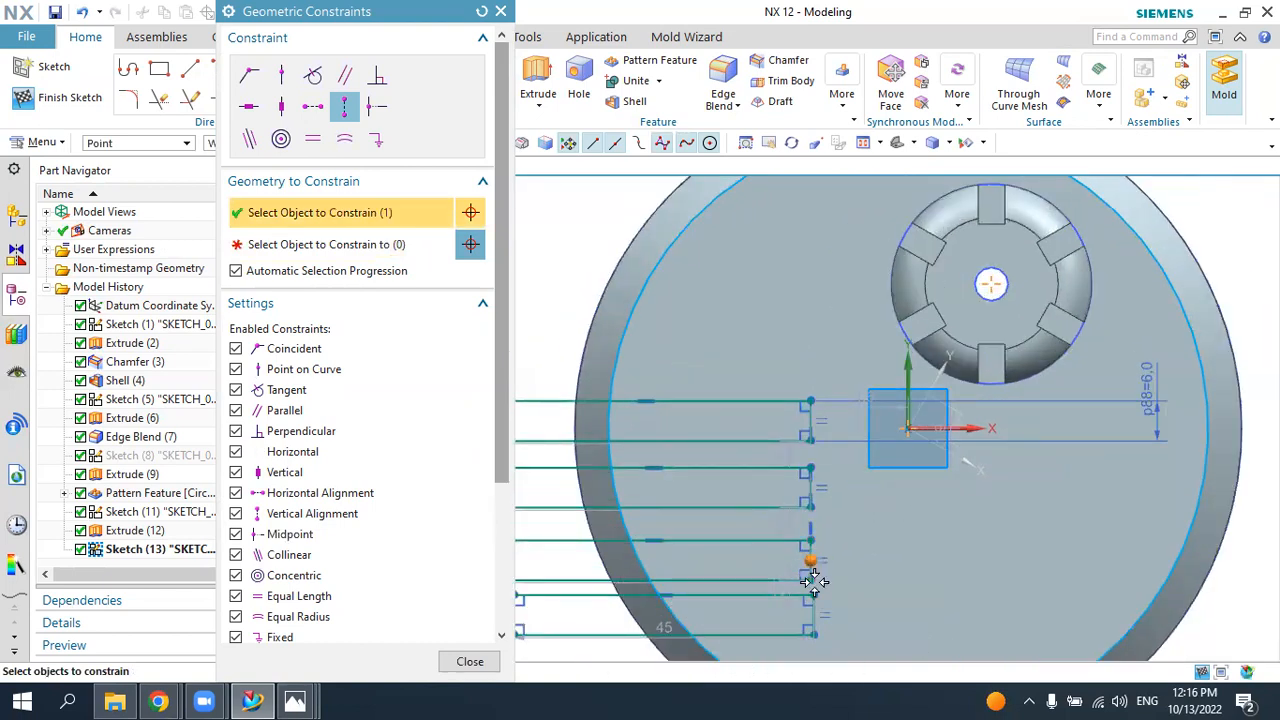
left_click(830, 605)
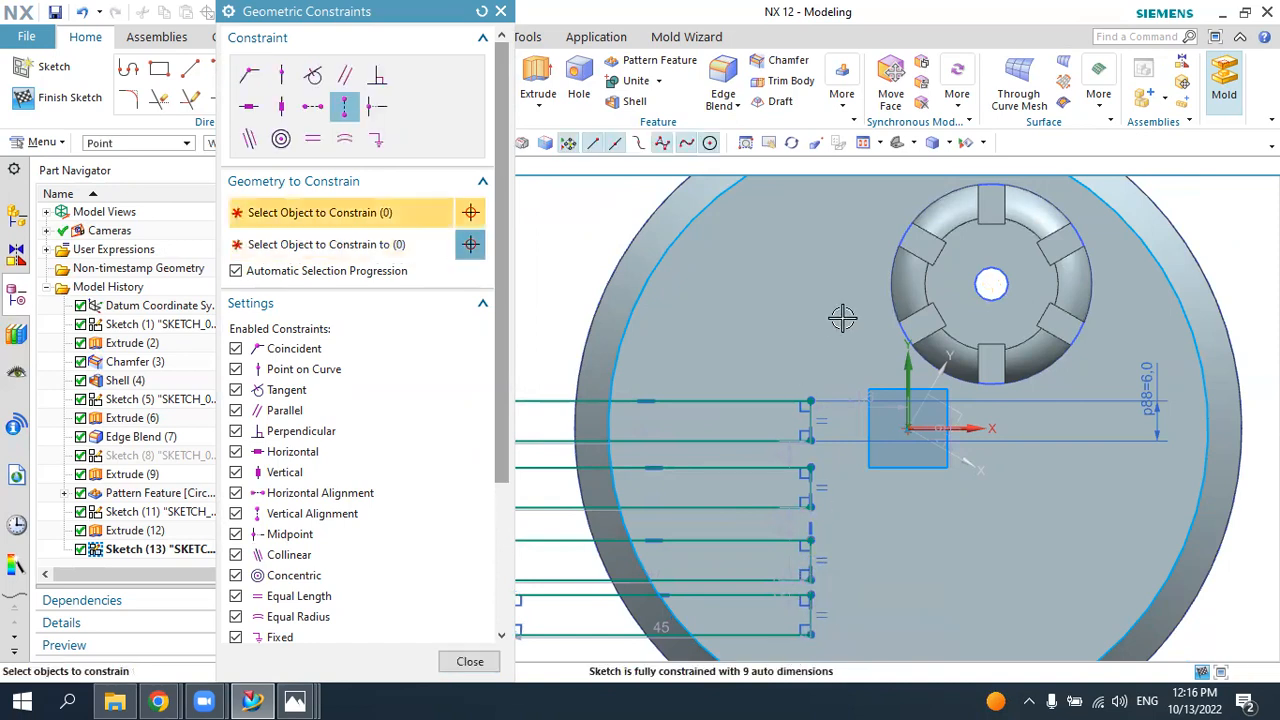
key("Escape")
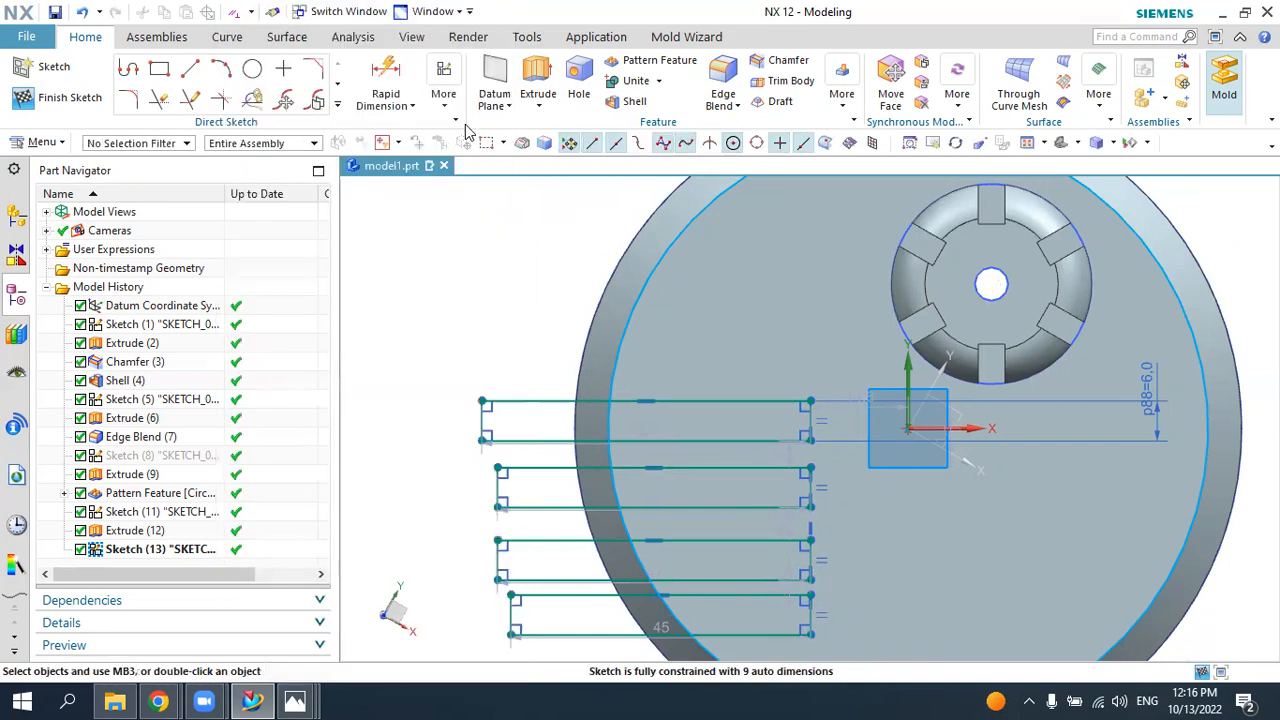
- Dimension the gap between the uppermost rectangle and the second one, and set it to 4 mm
left_click(412, 107)
left_click(421, 129)
left_click(815, 459)
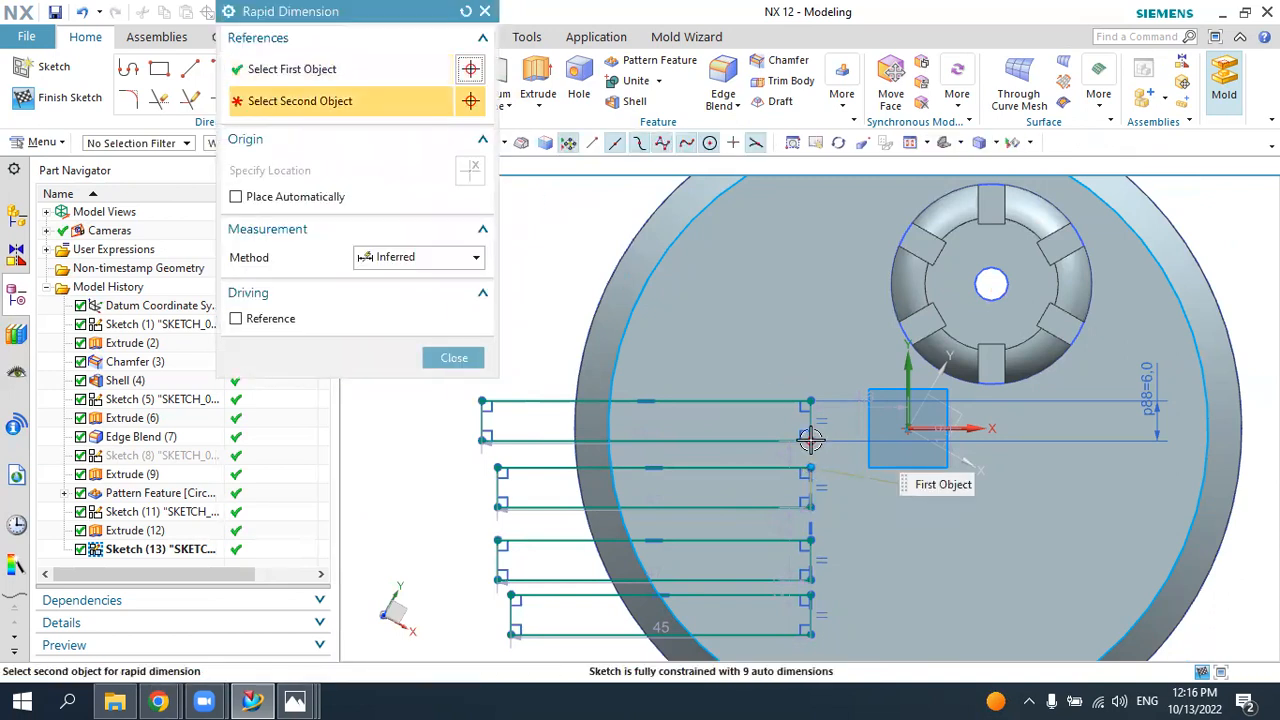
left_click(982, 458)
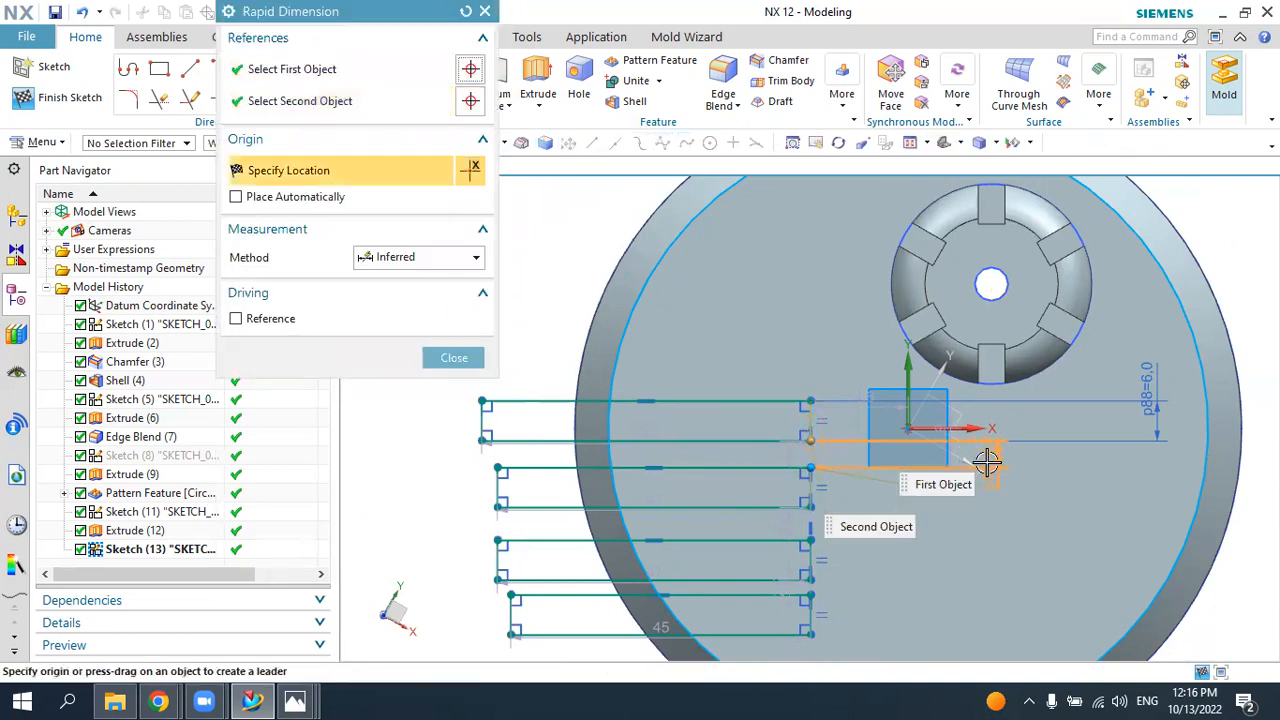
left_click(1051, 537)
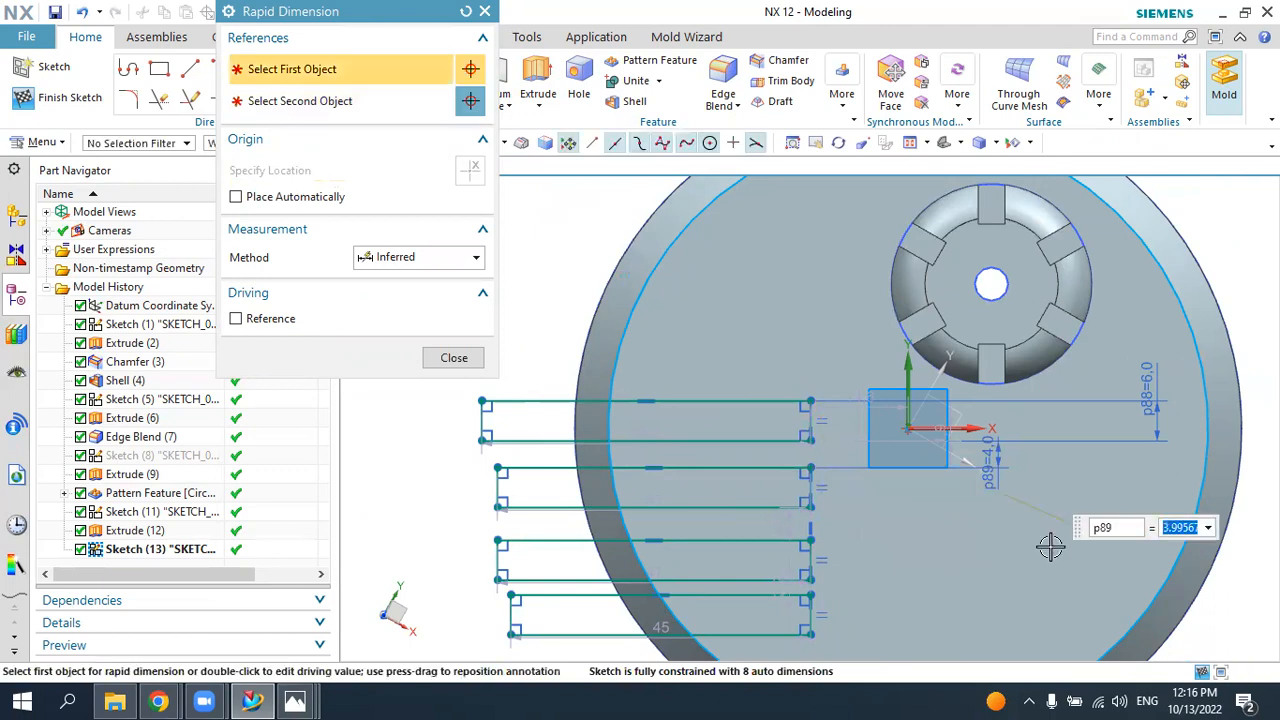
type("4")
key("Return")
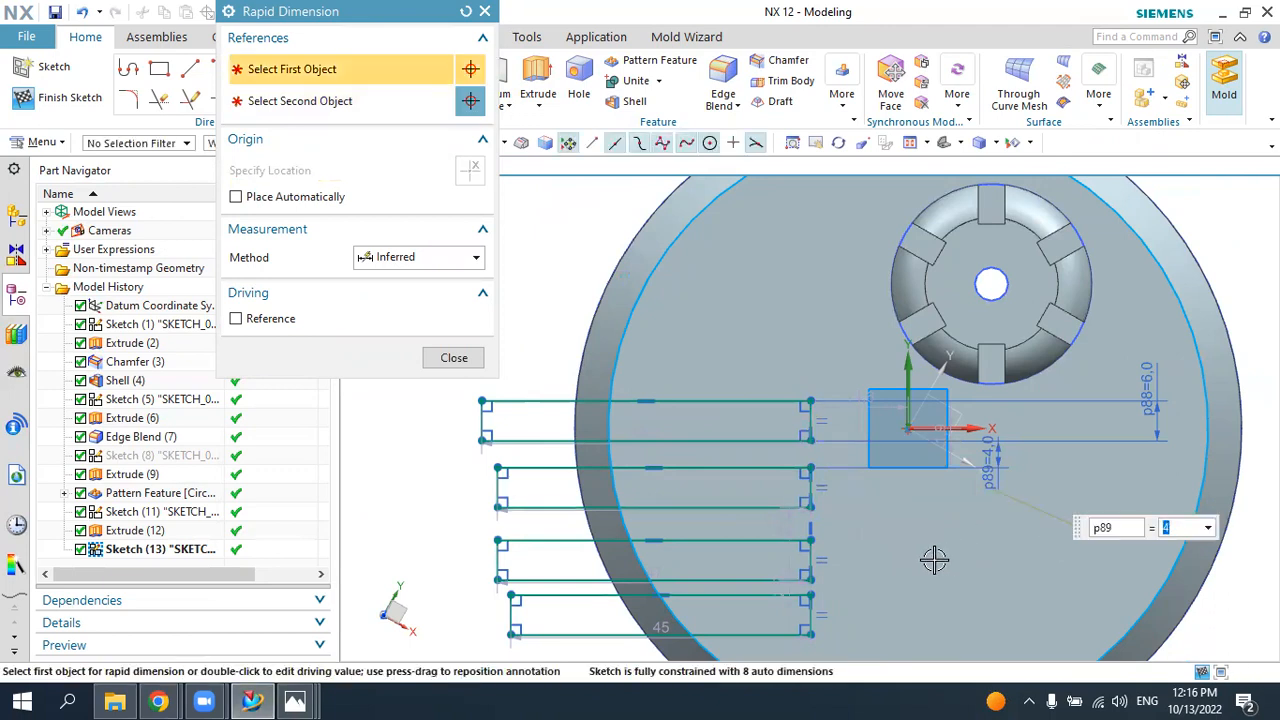
- Dimension the gap between the second and third rectangles and set it to 4 mm
left_click(813, 537)
left_click(812, 508)
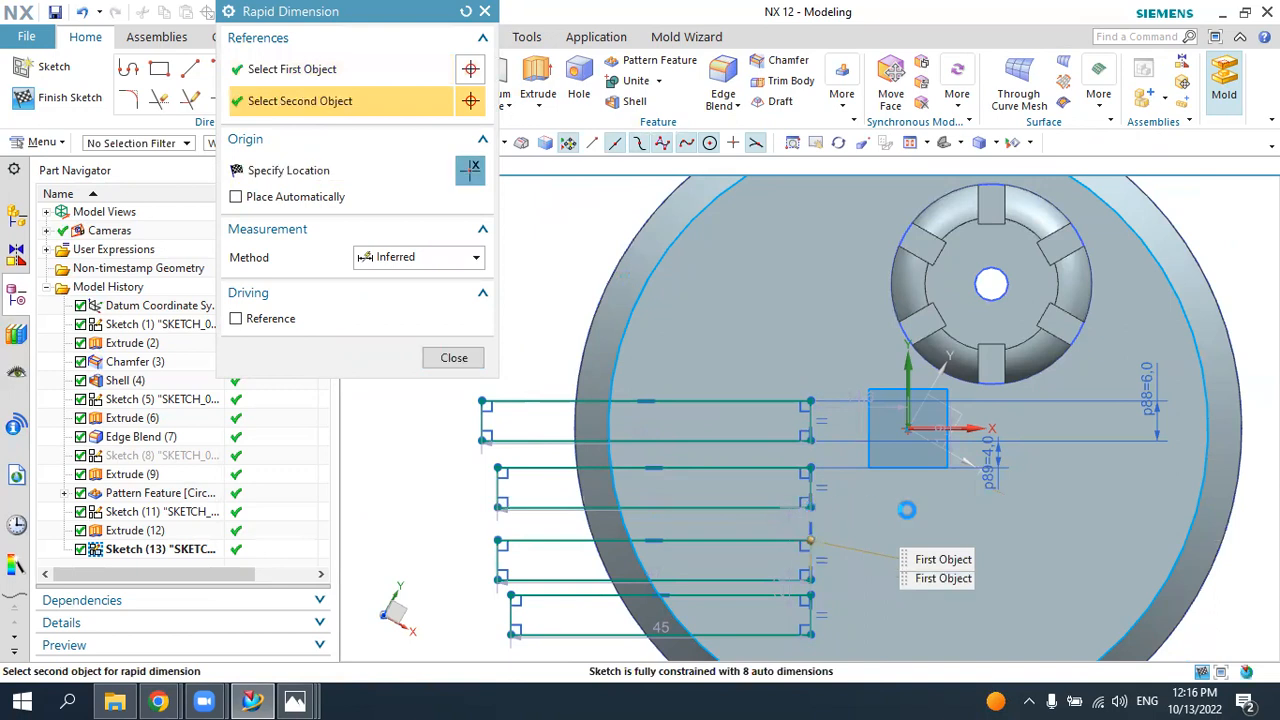
left_click(968, 513)
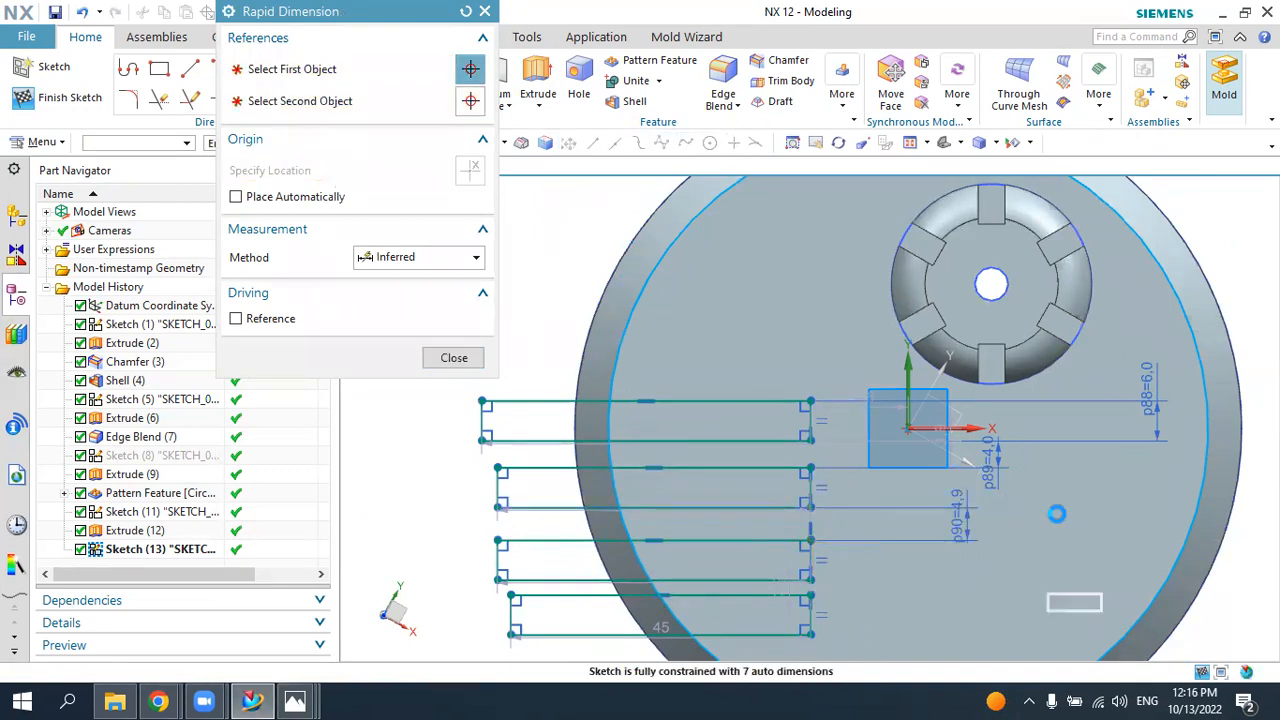
type("4")
key("Return")
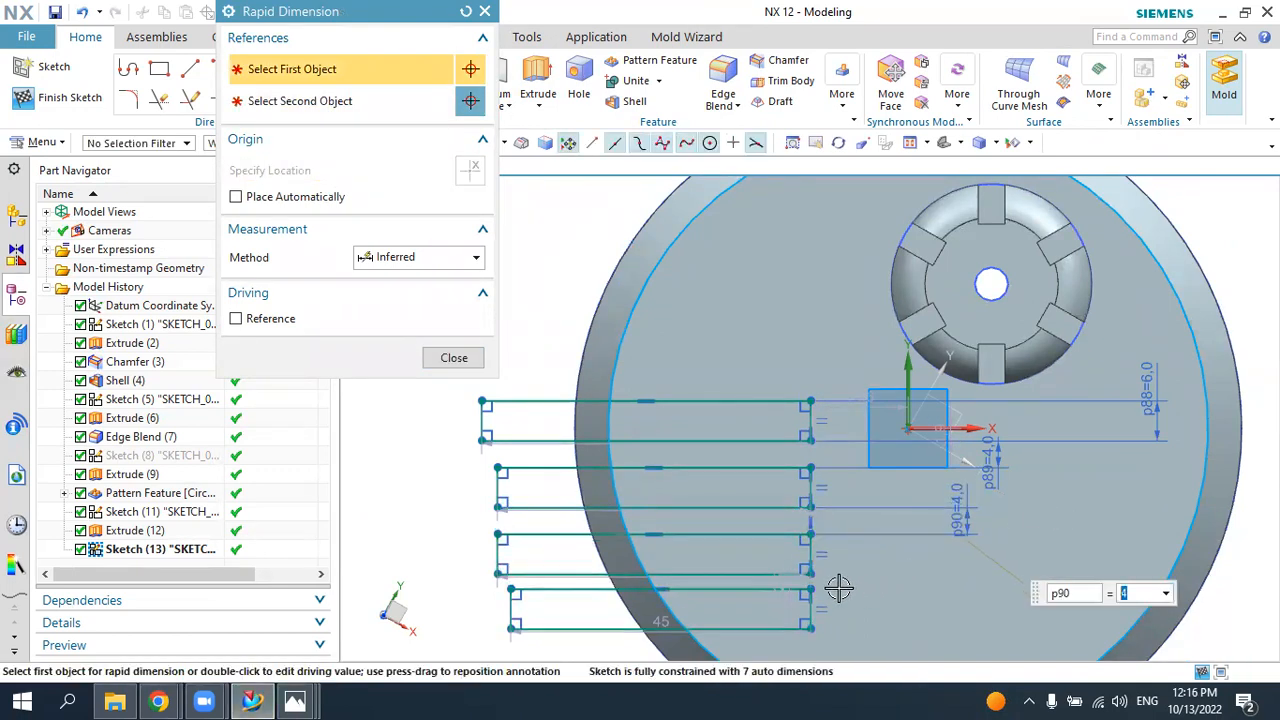
- Dimension the gap between the third rectangle and the lowest one, and set it to 4 mm
left_click(808, 590)
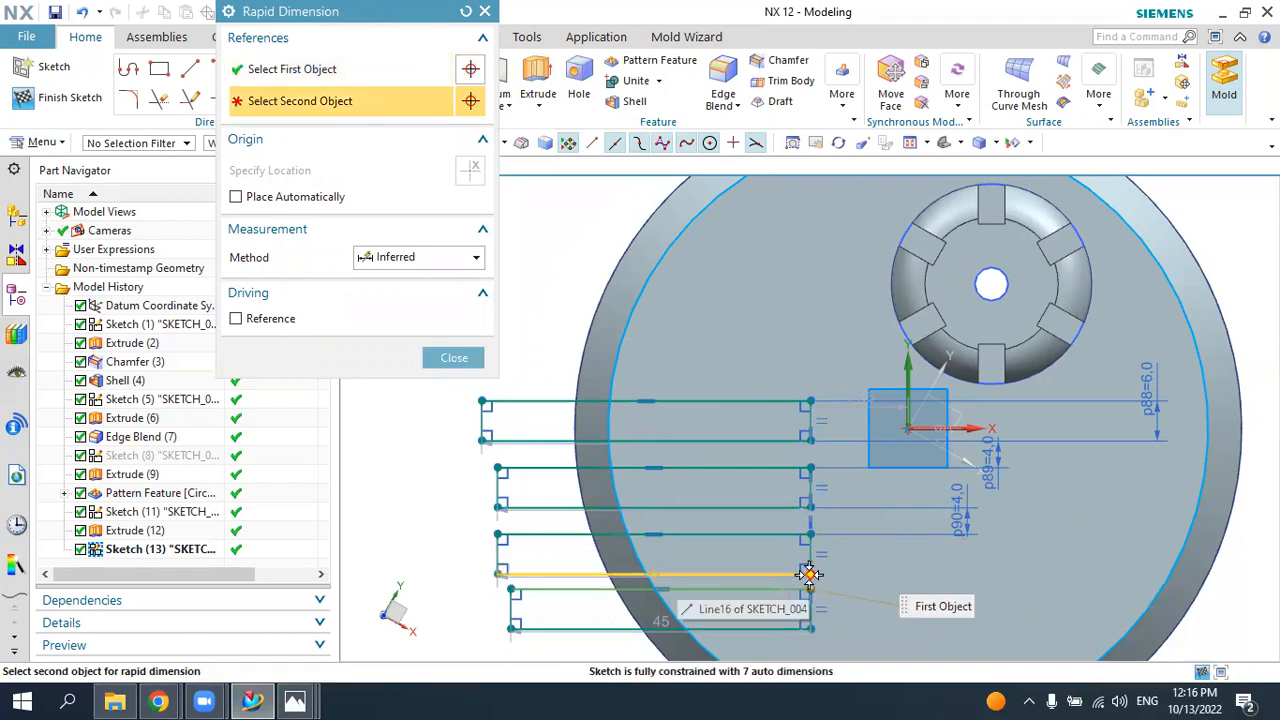
left_click(888, 575)
left_click(925, 578)
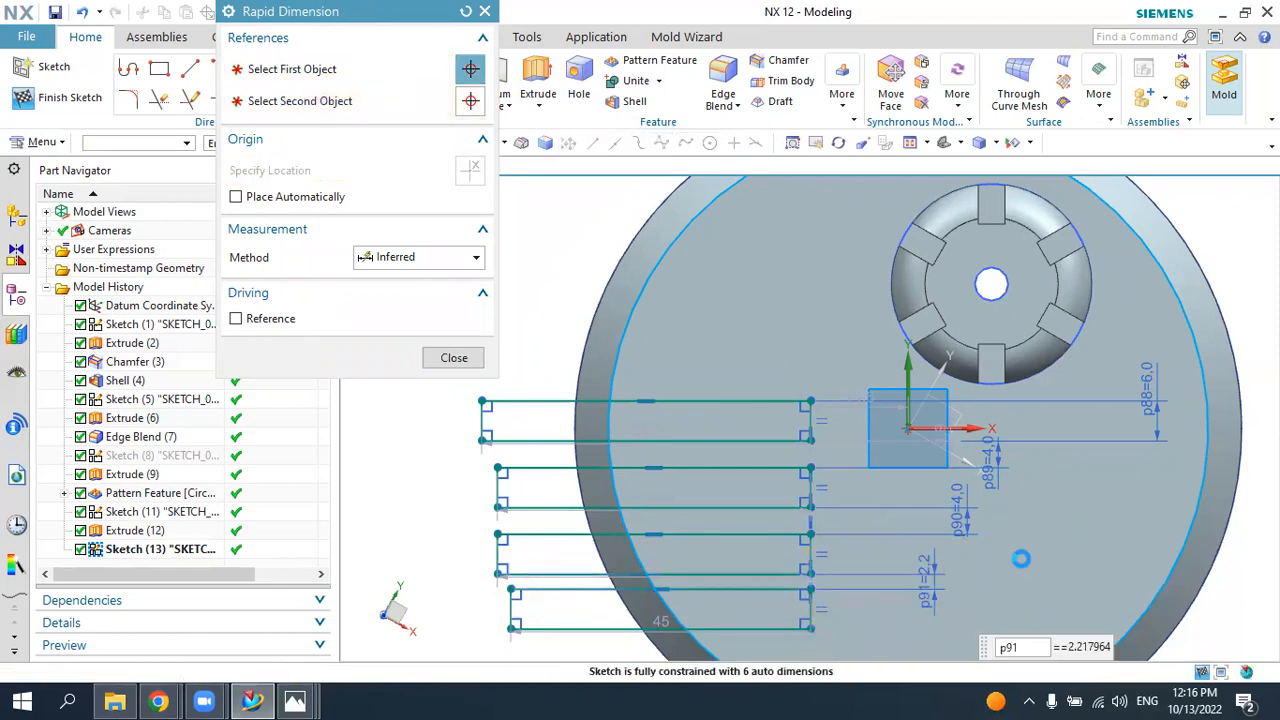
type("4")
key("Return")
middle_click(992, 545)
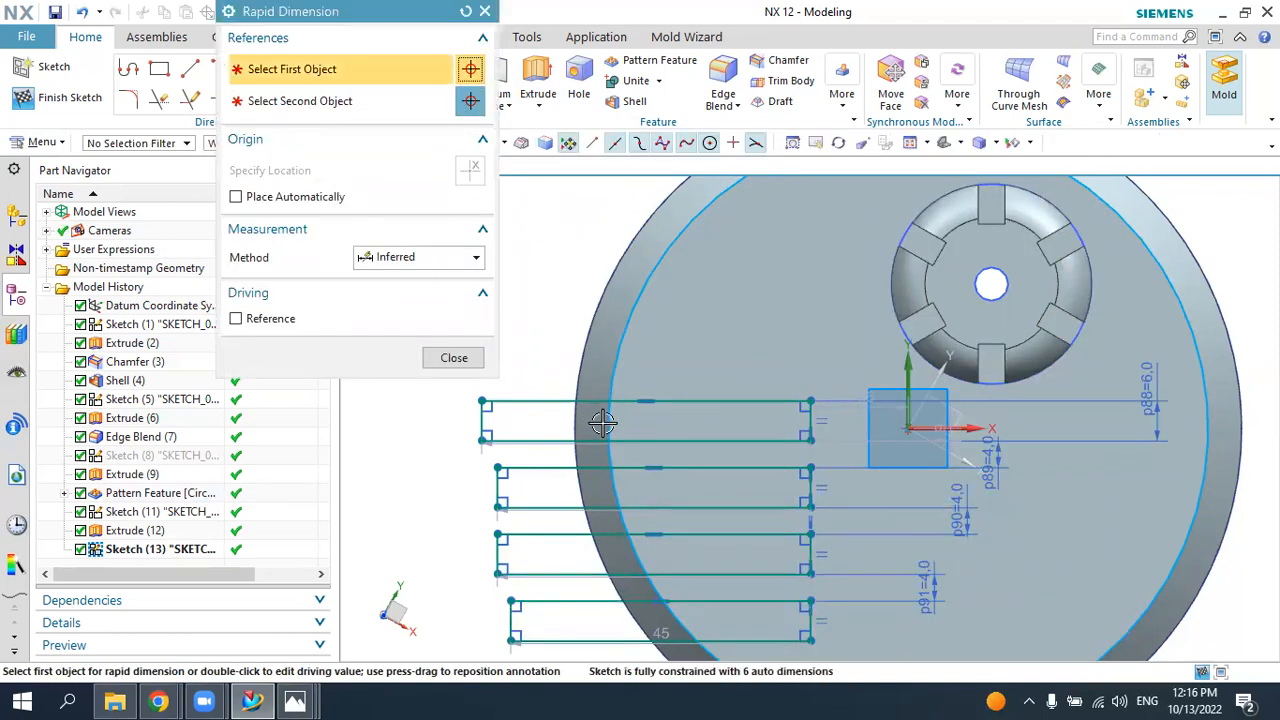
- Dimension the horizontal distance from the projected circle's left side to the rectangles' inner edge and set it to 35 mm
left_click(794, 401)
left_click(808, 401)
left_click(716, 290)
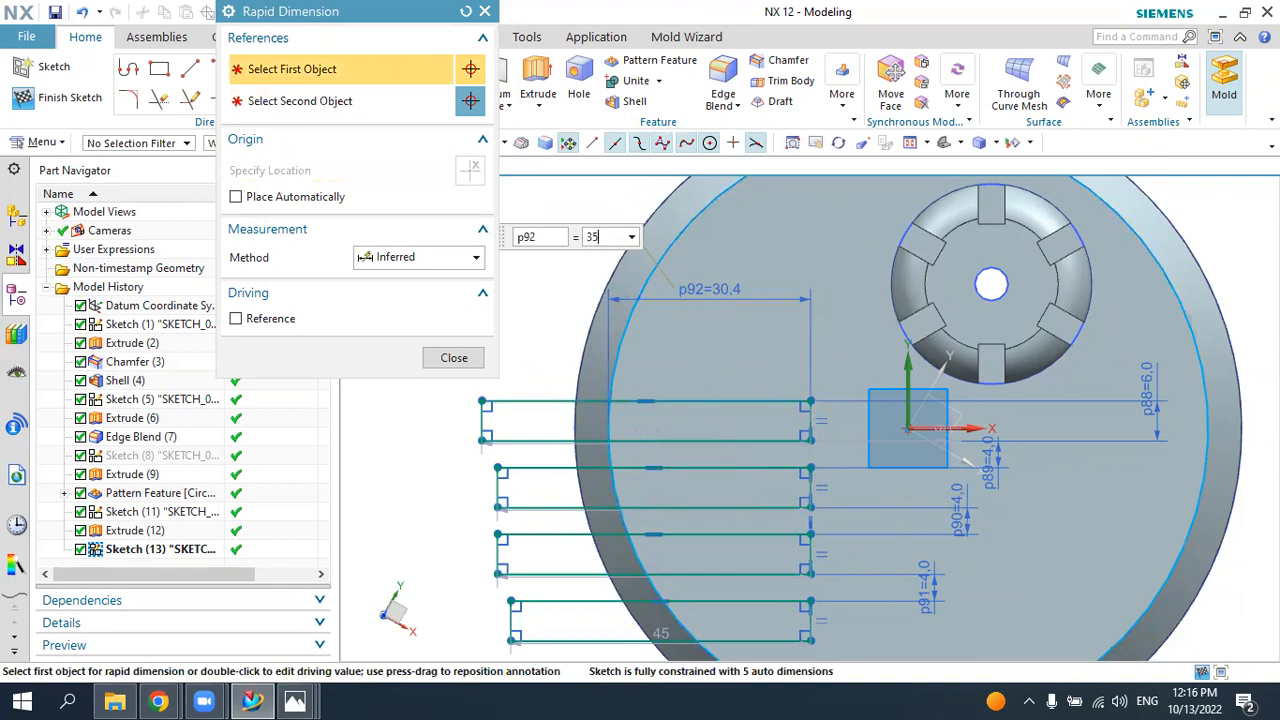
key("Return")
key("Escape")
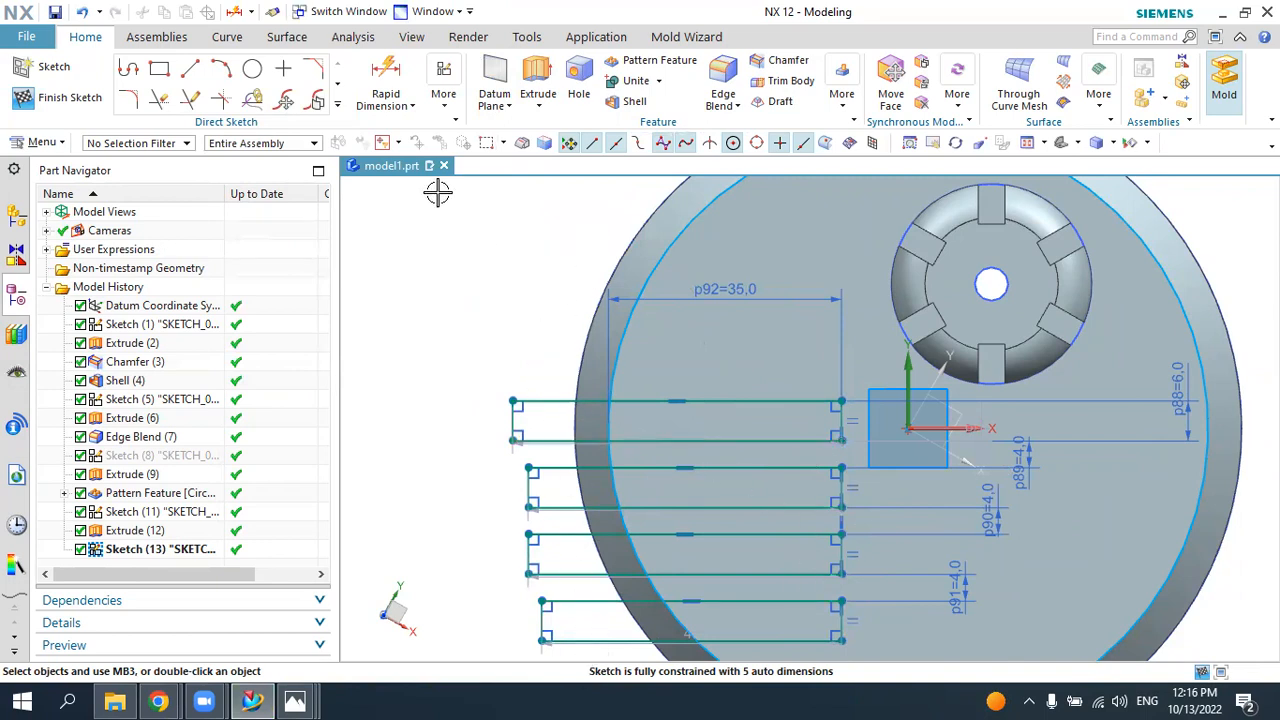
- Quick Trim all parts of the four rectangles that extend outside the projected circle, including their short outer edges
left_click(159, 99)
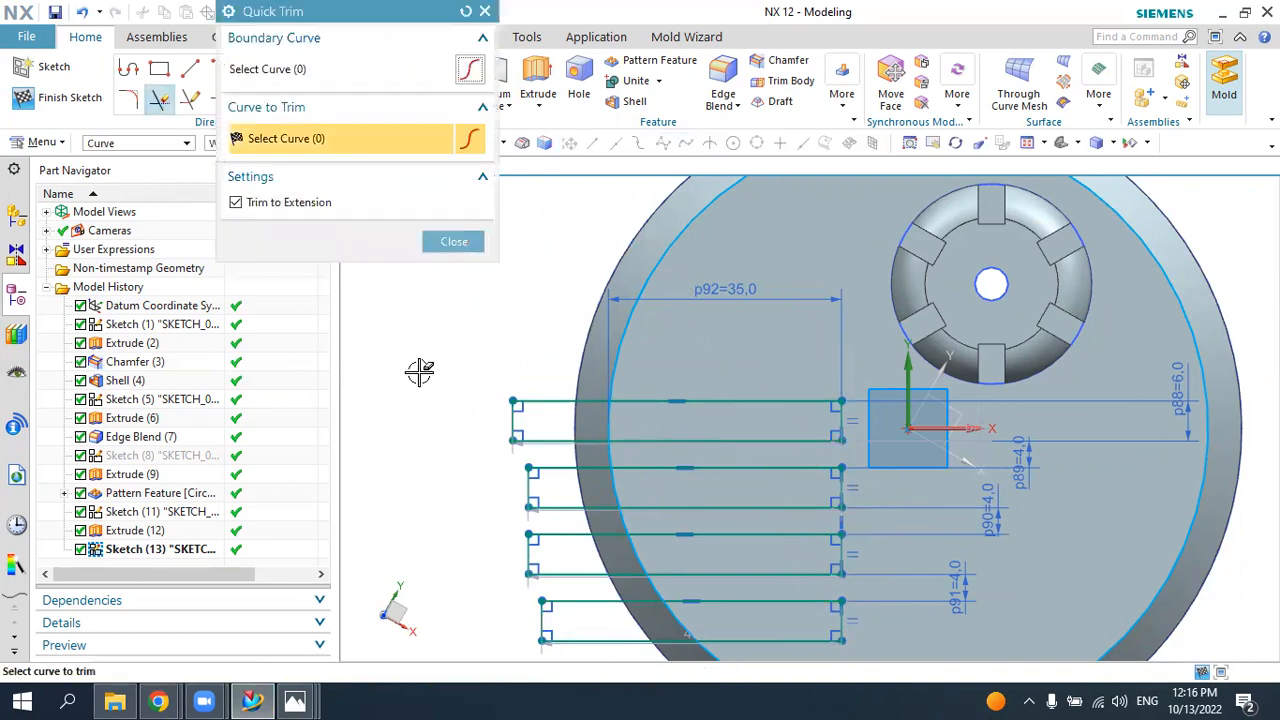
left_click(530, 401)
mouse_move(561, 350)
left_mouse_down()
mouse_move(541, 447)
mouse_move(591, 608)
mouse_move(586, 652)
left_mouse_up()
left_click(543, 620)
left_click(531, 545)
left_click(534, 504)
left_click(514, 418)
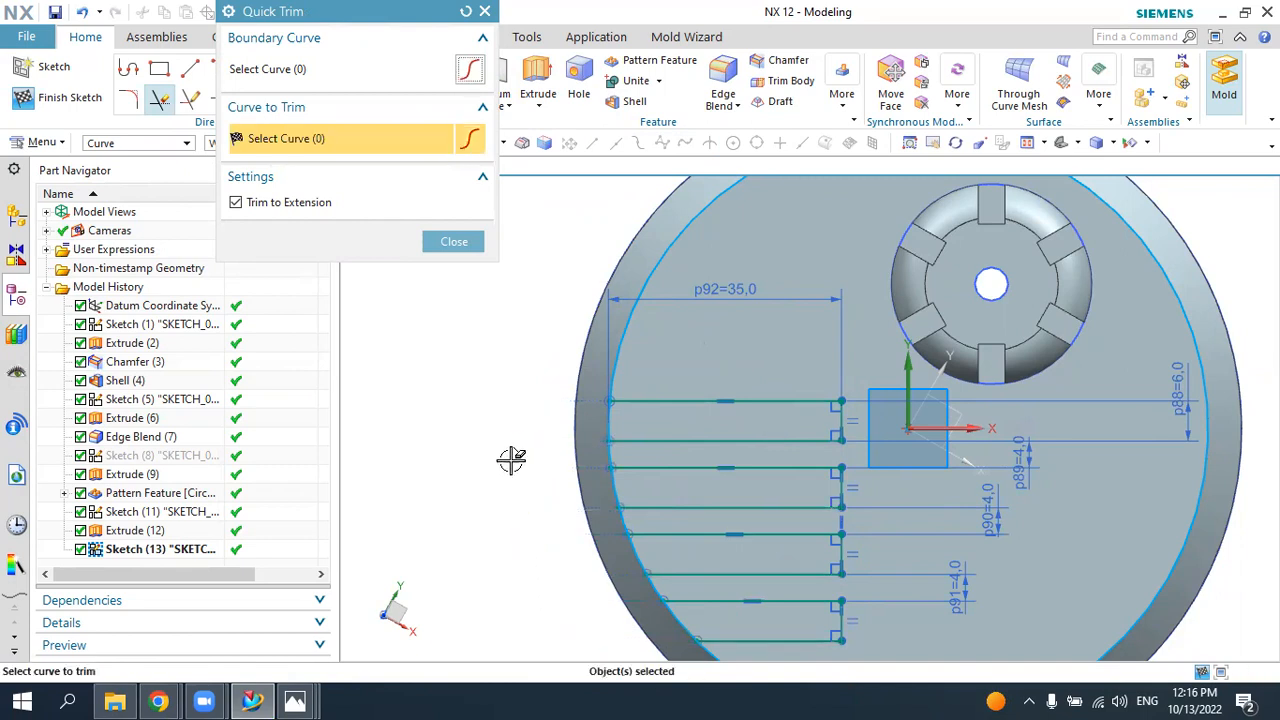
- Trim the projected circle's arcs outside and between the four slots to leave closed slot outlines, and finish the sketch
left_click(618, 346)
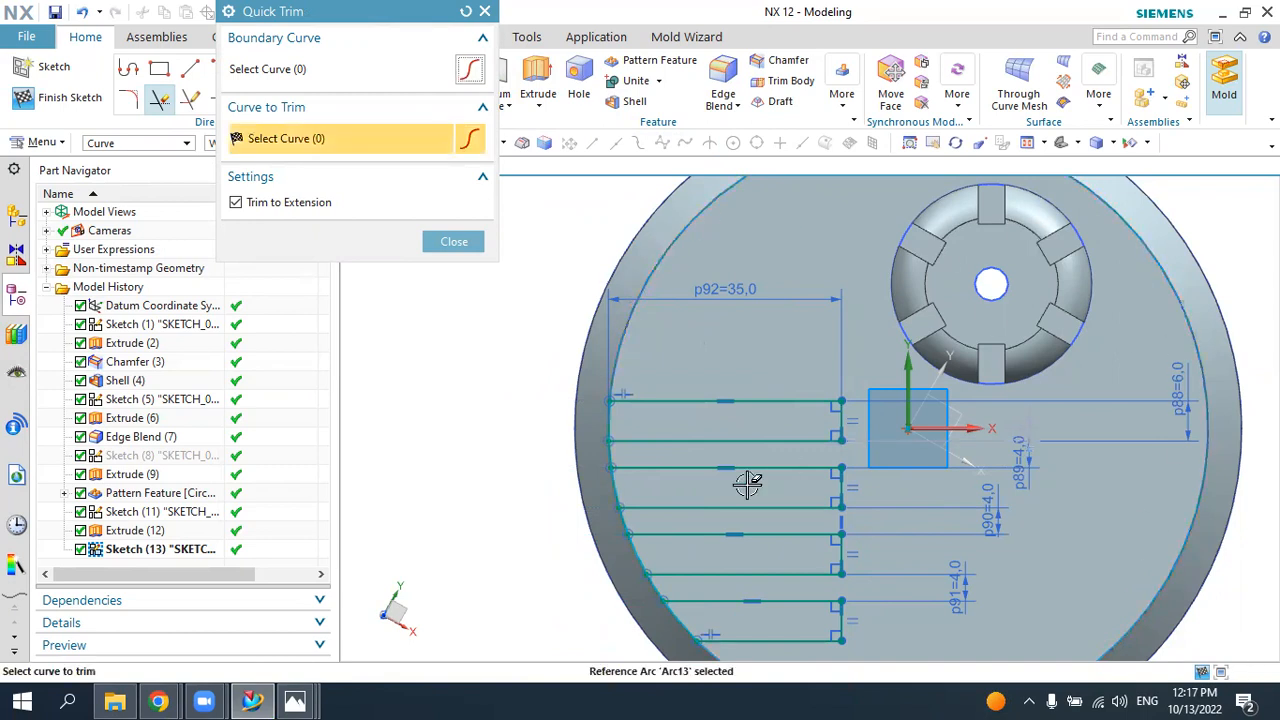
left_click(616, 453)
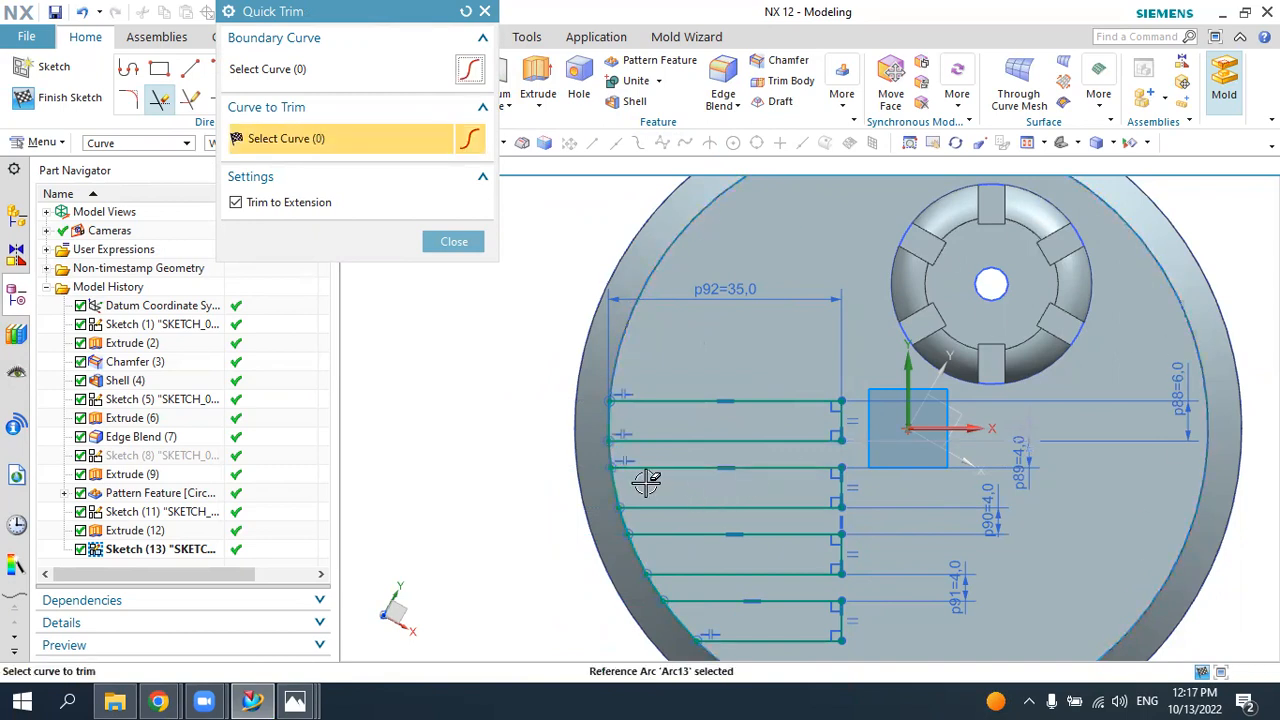
left_click(627, 518)
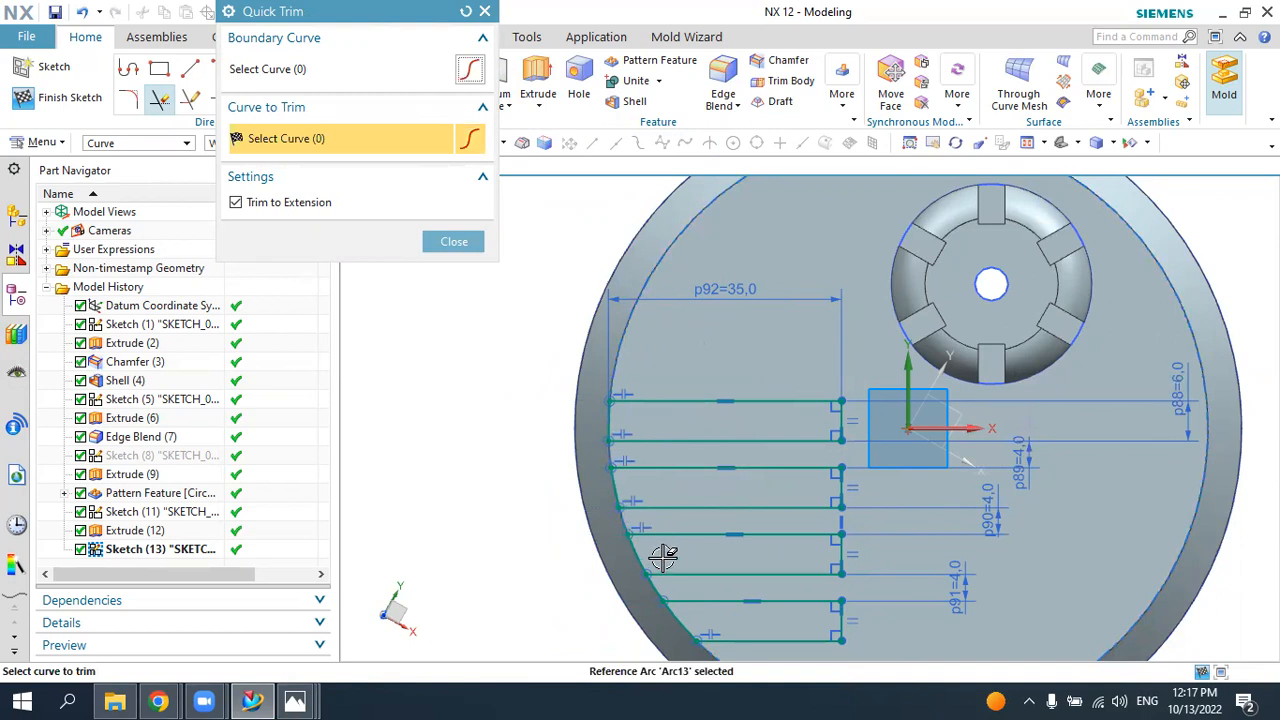
left_click(666, 584)
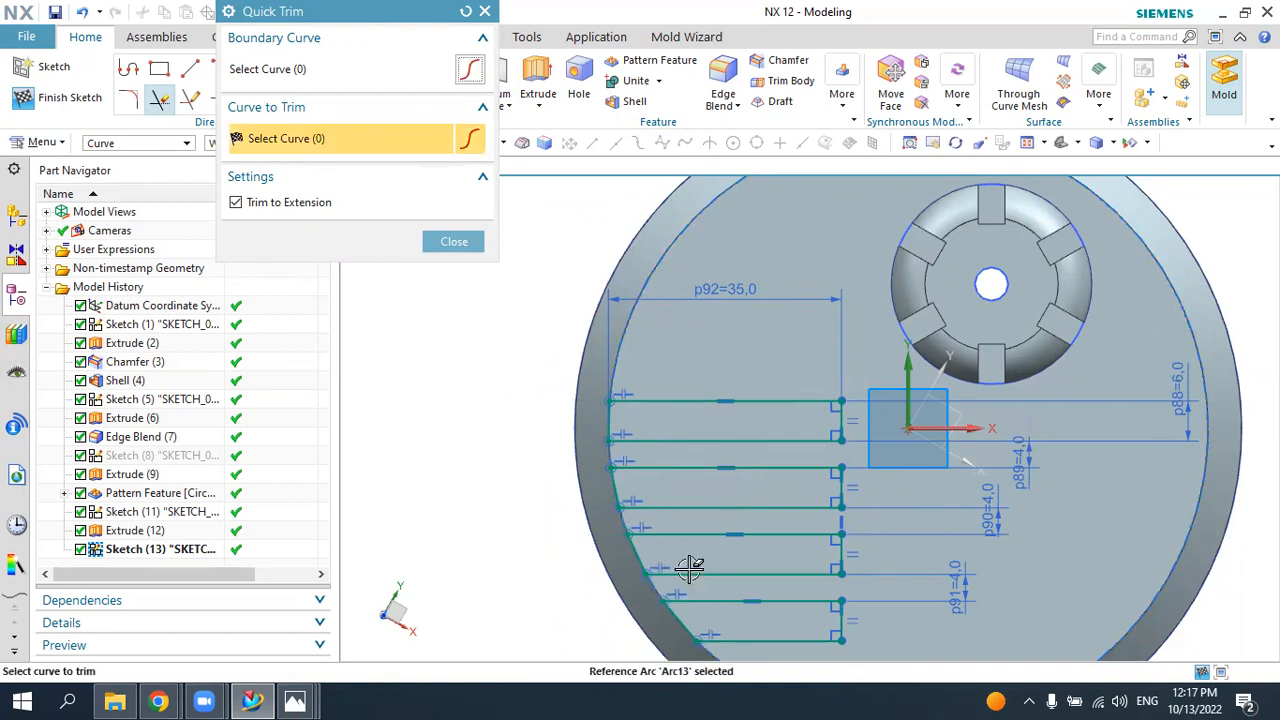
left_click(458, 243)
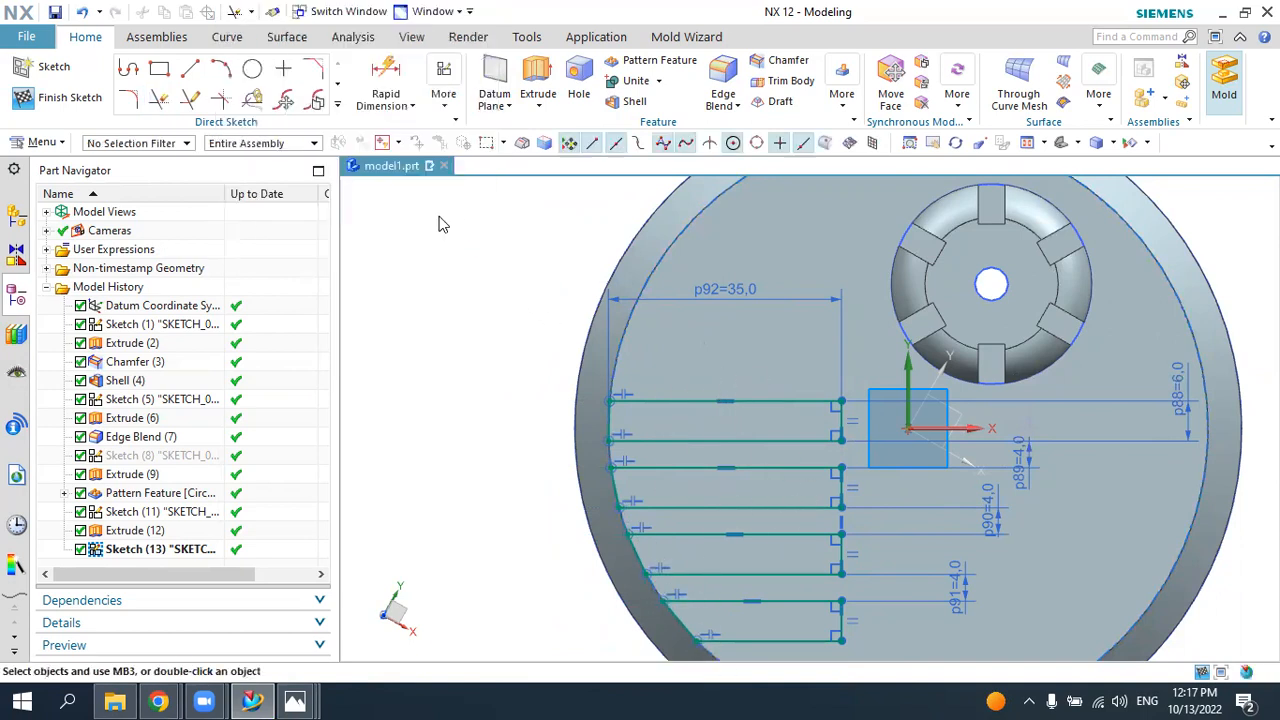
left_click(66, 97)
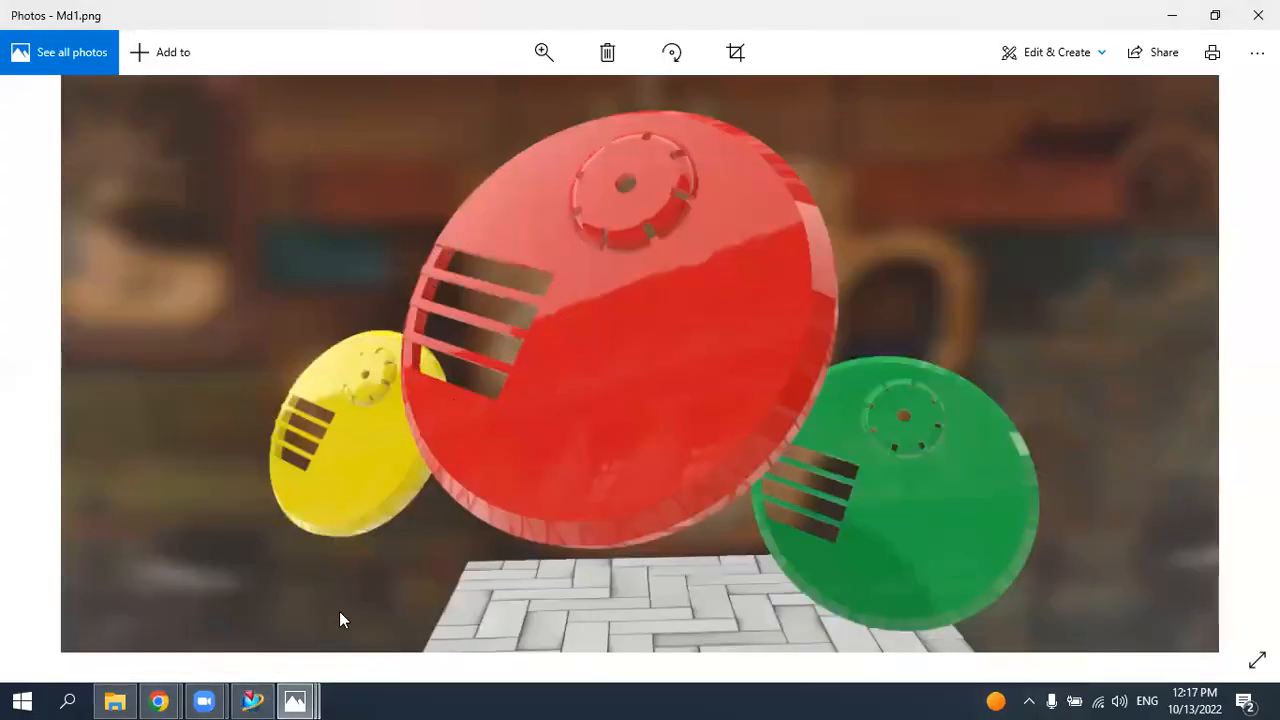
- Start an Extrude in NX and select all four vent slot outlines as its section, using Region Boundary Curves
left_click(252, 701)
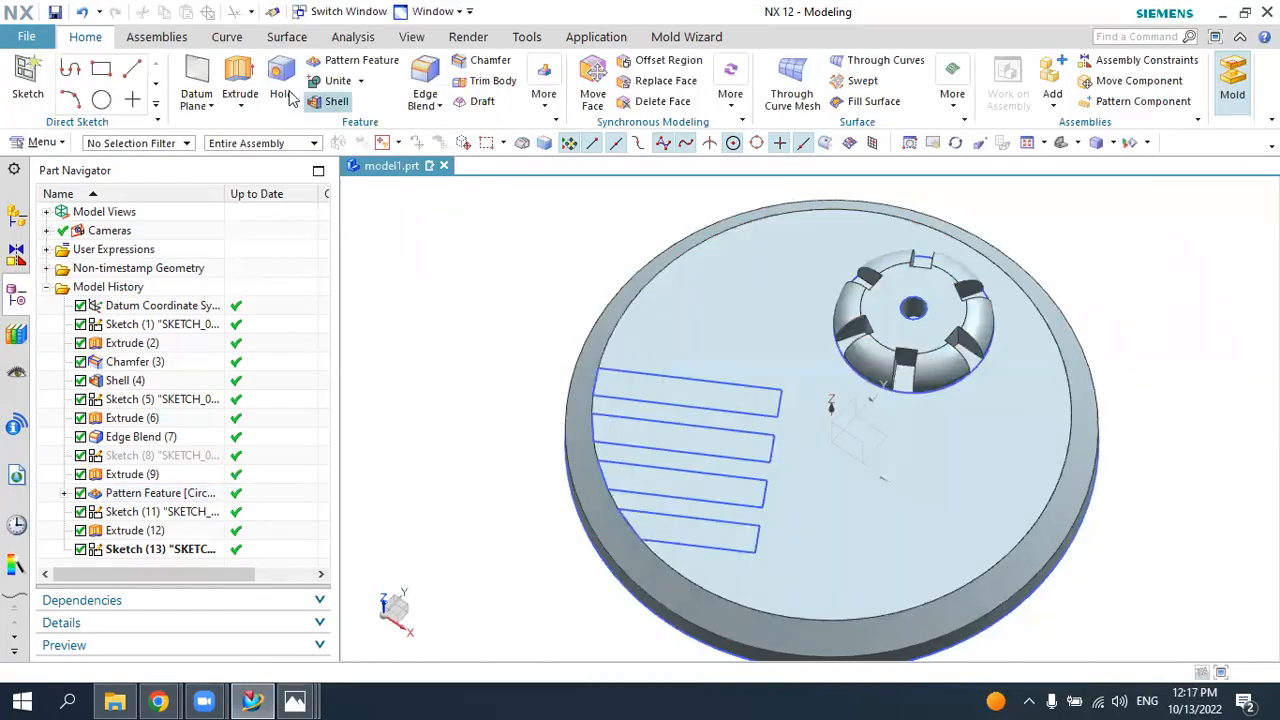
left_click(240, 75)
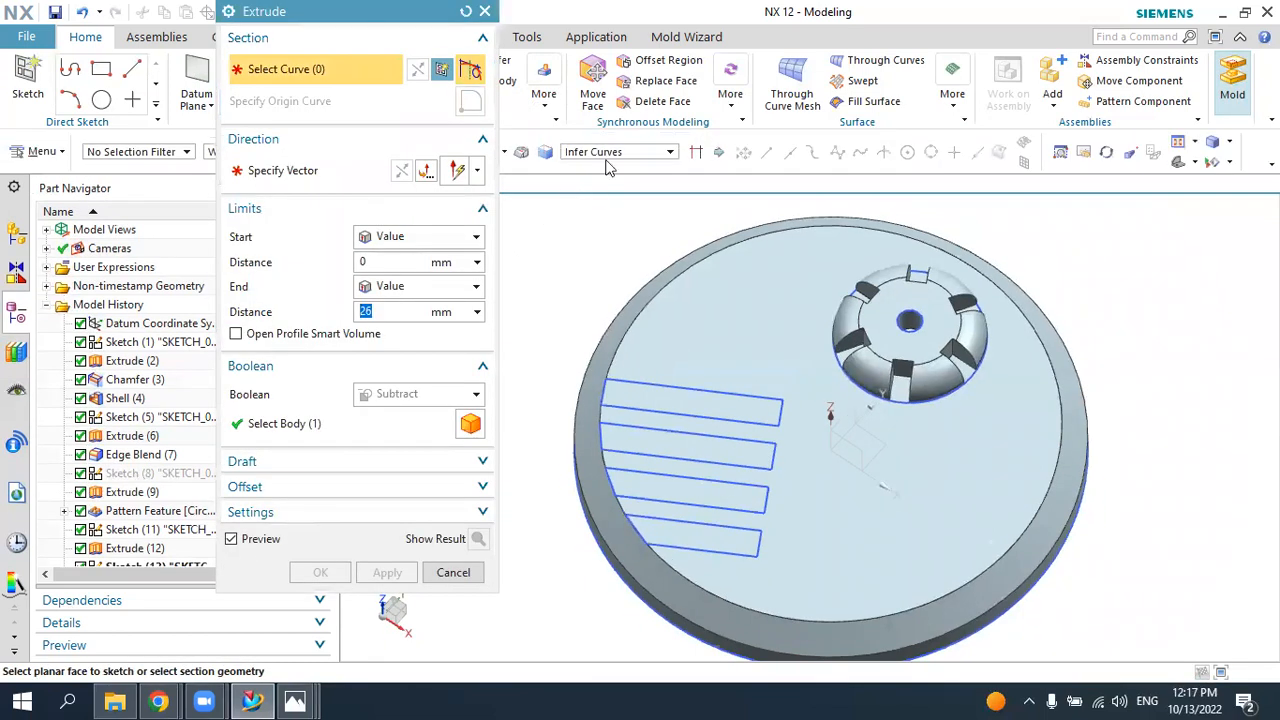
left_click(606, 156)
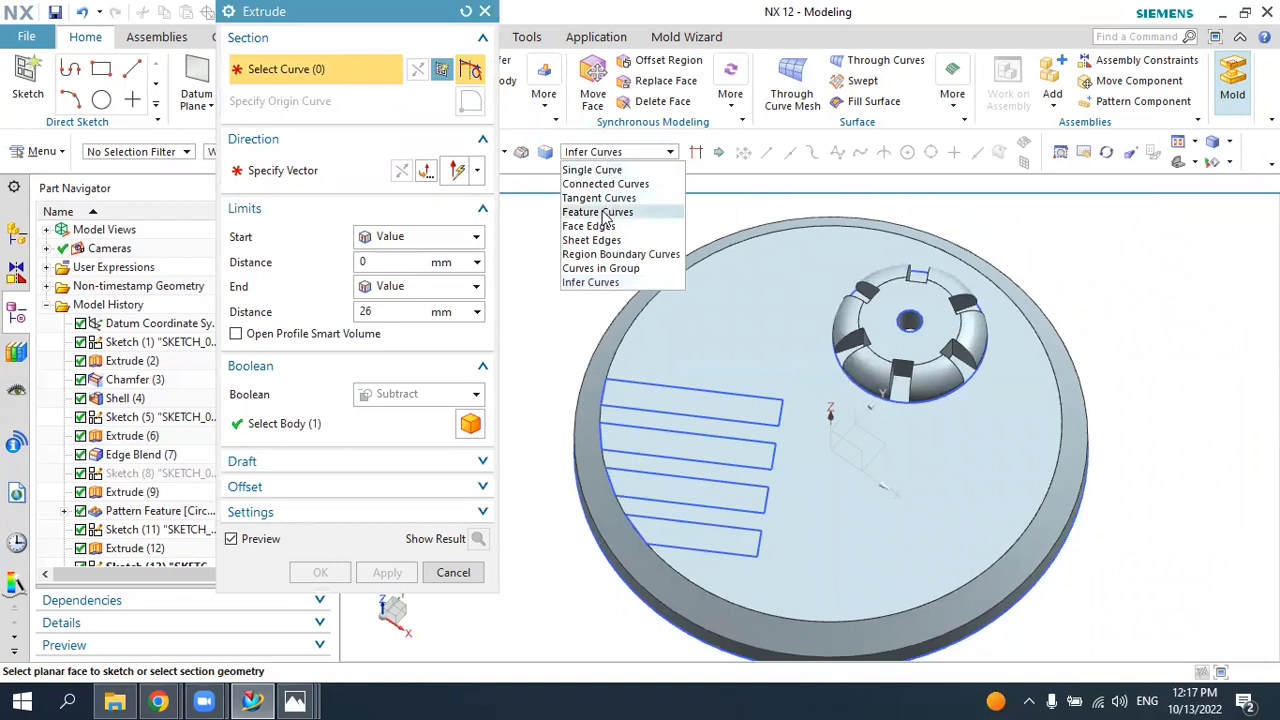
left_click(590, 256)
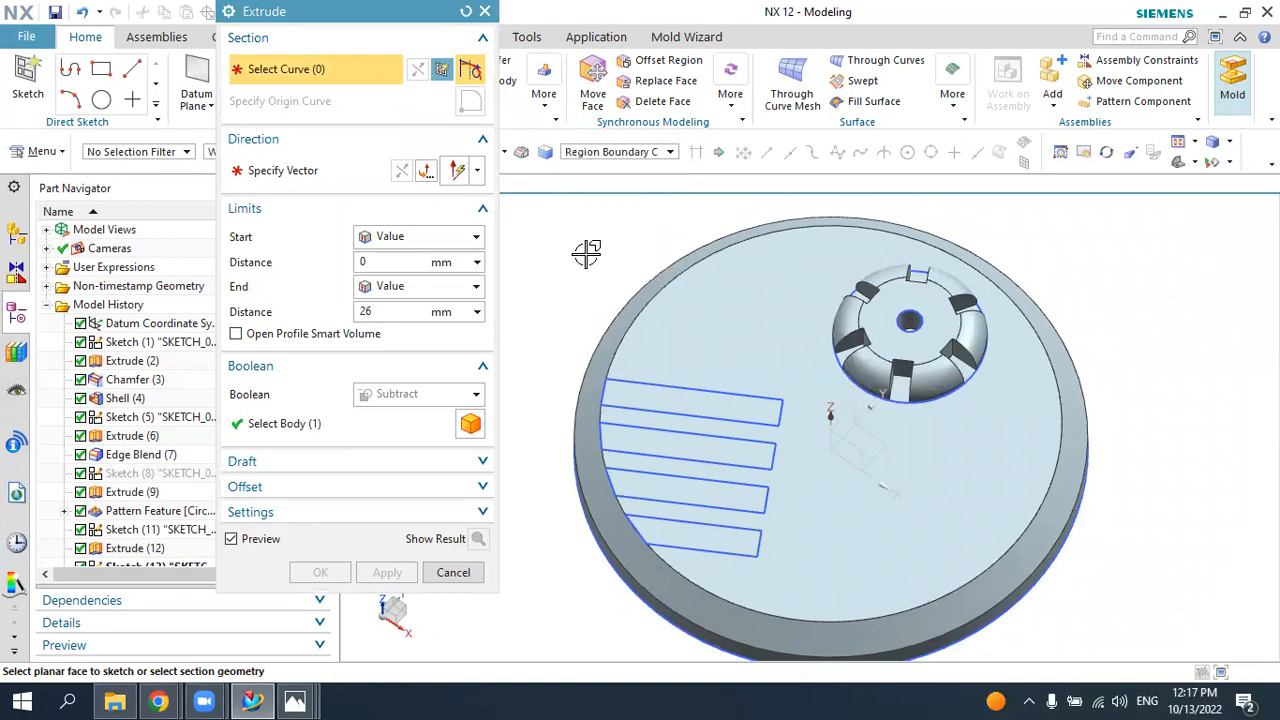
left_click(633, 388)
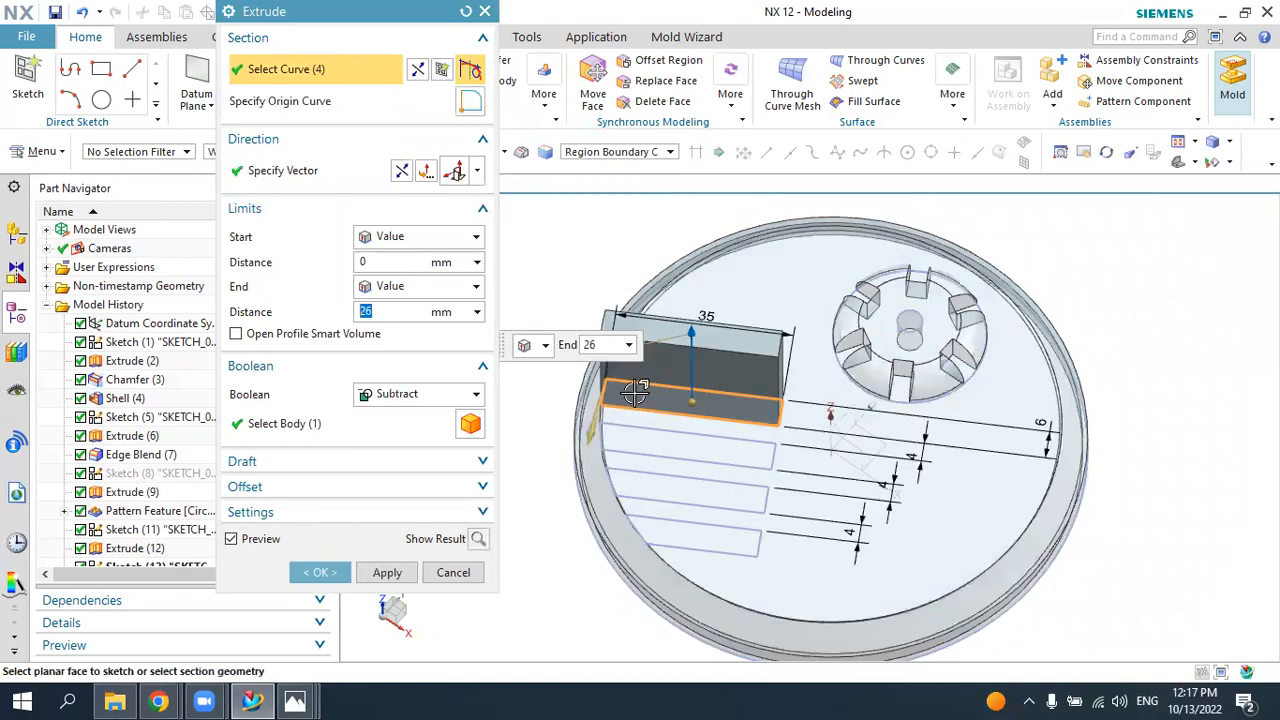
middle_click_drag(764, 484, 725, 408)
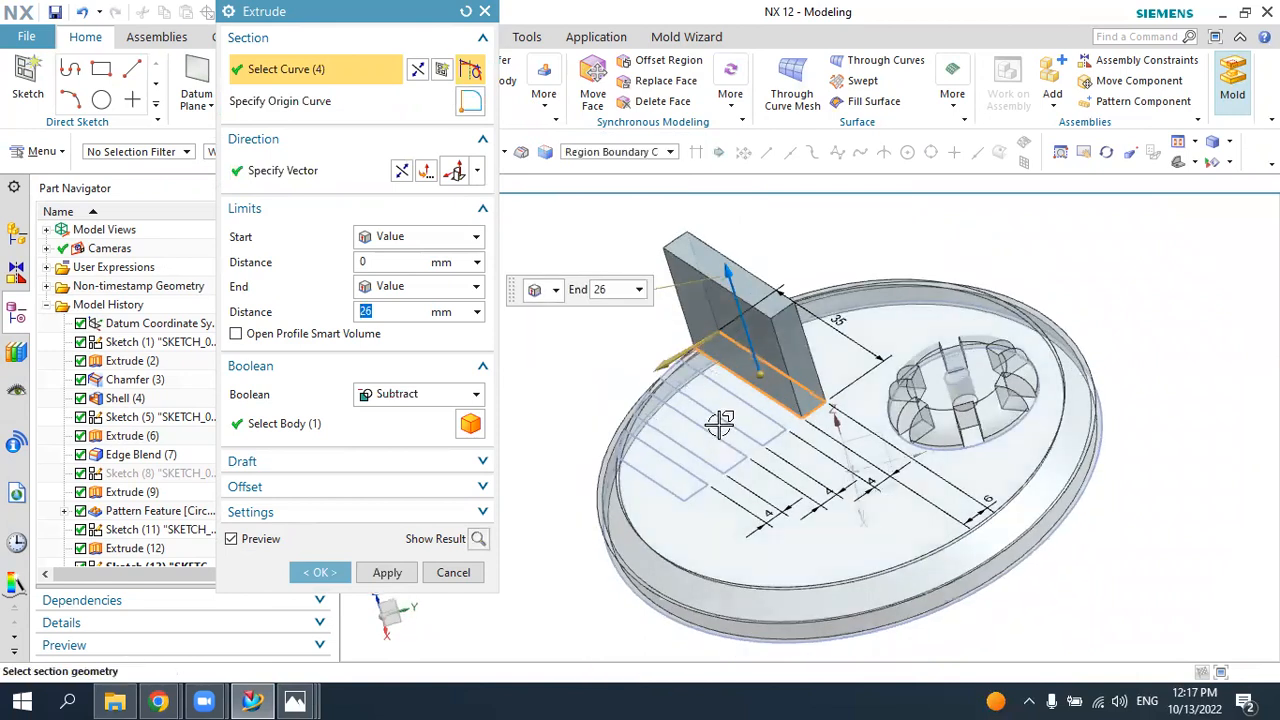
left_click(725, 405)
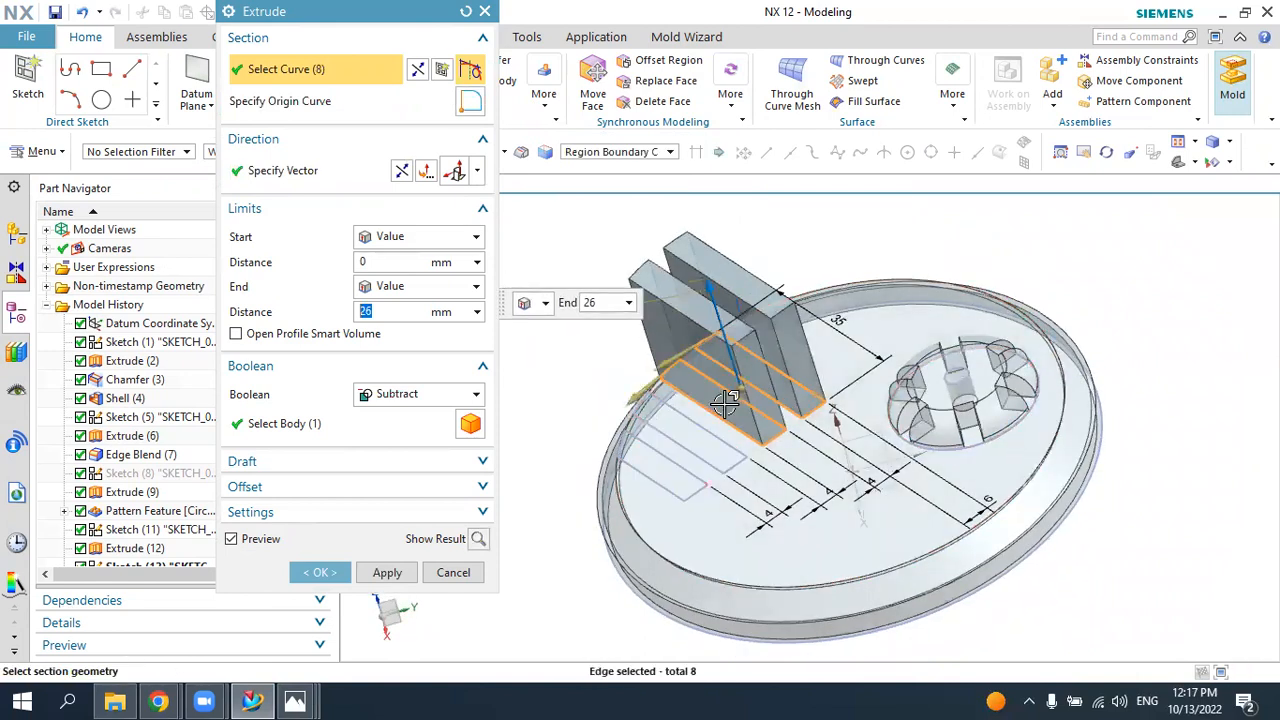
left_click(684, 424)
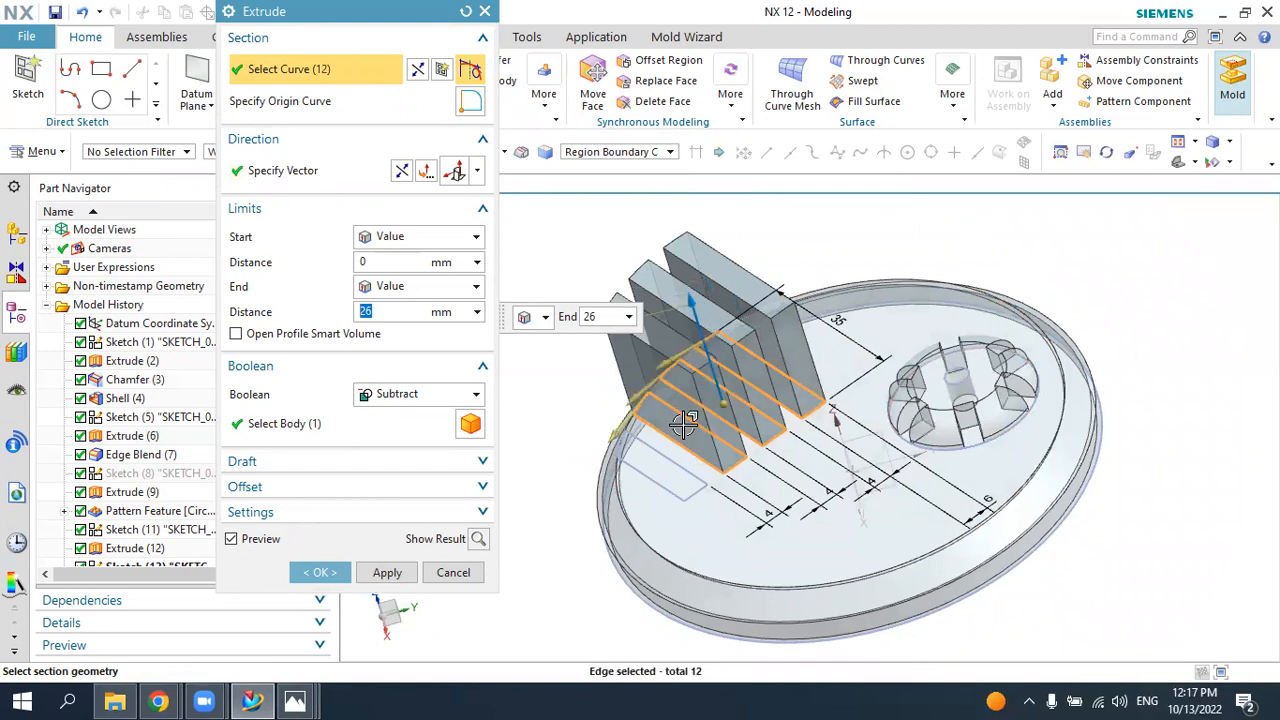
left_click(656, 455)
mouse_move(656, 455)
middle_mouse_down()
mouse_move(757, 466)
mouse_move(678, 453)
mouse_move(700, 460)
middle_mouse_up()
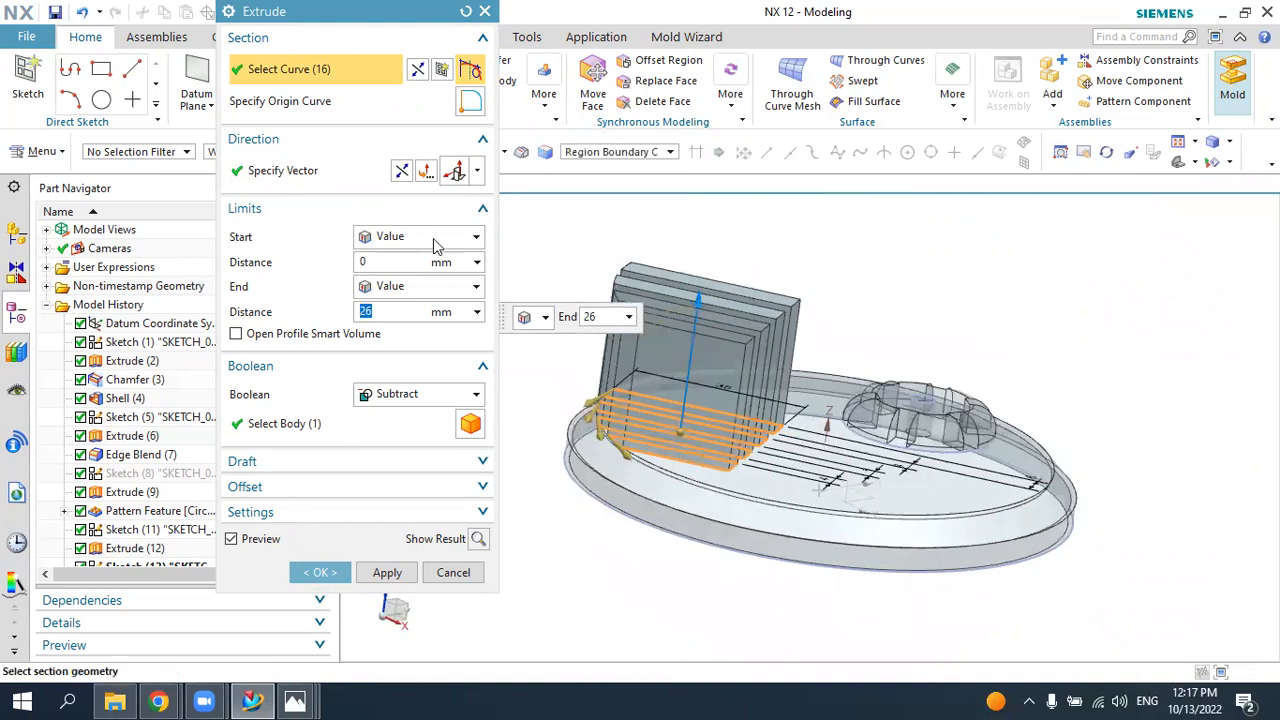
- Reverse the extrusion into the cover and subtract the four slots from the body to a 26 mm depth
left_click(401, 171)
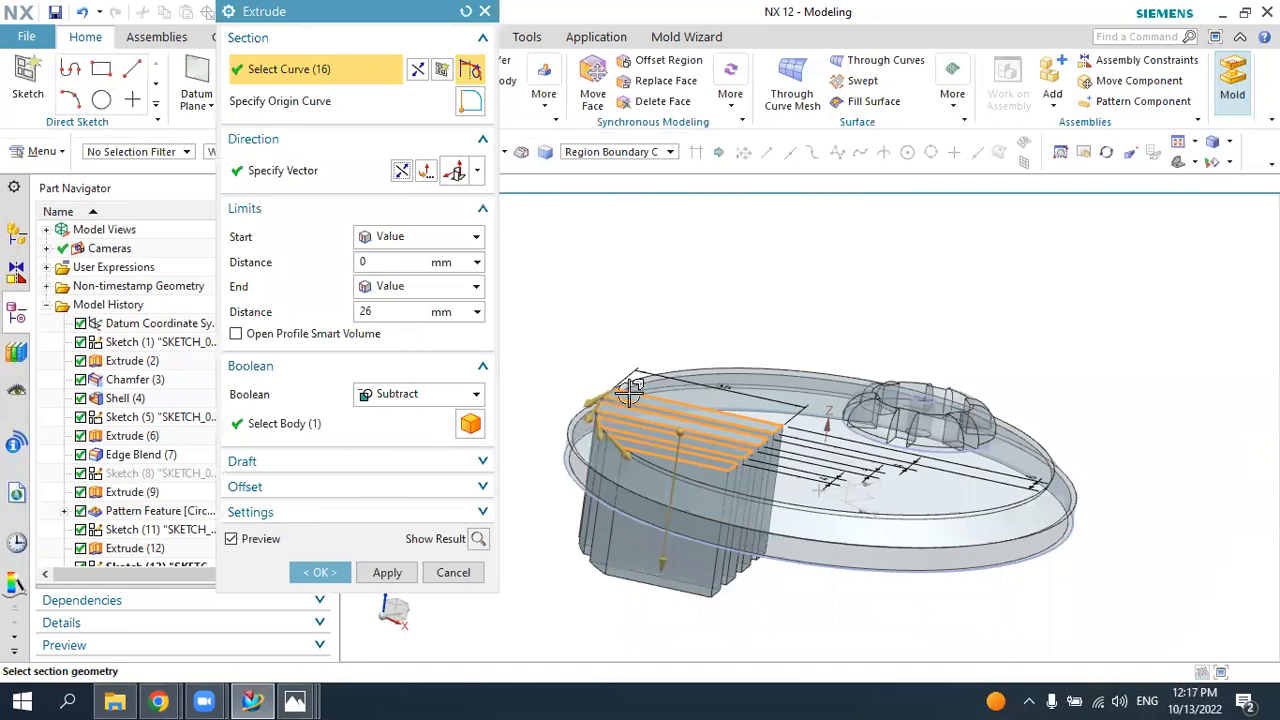
left_click(393, 400)
left_click(393, 451)
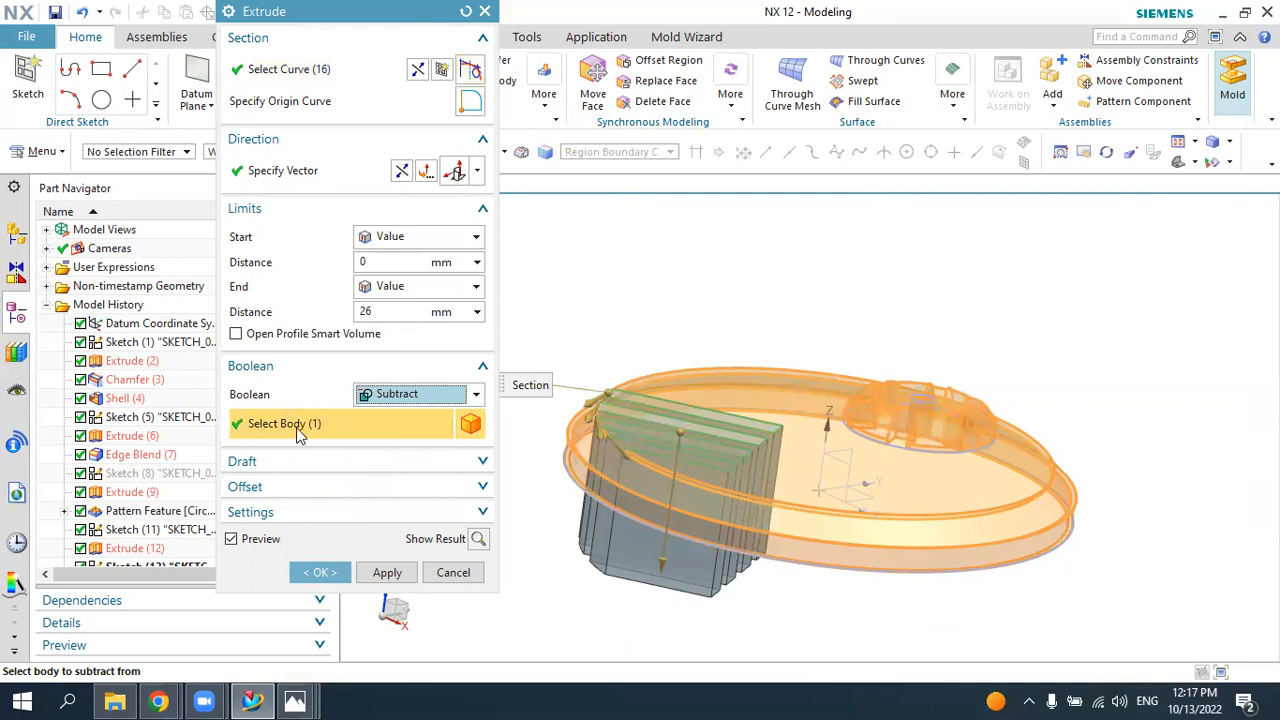
middle_click_drag(913, 435, 895, 470)
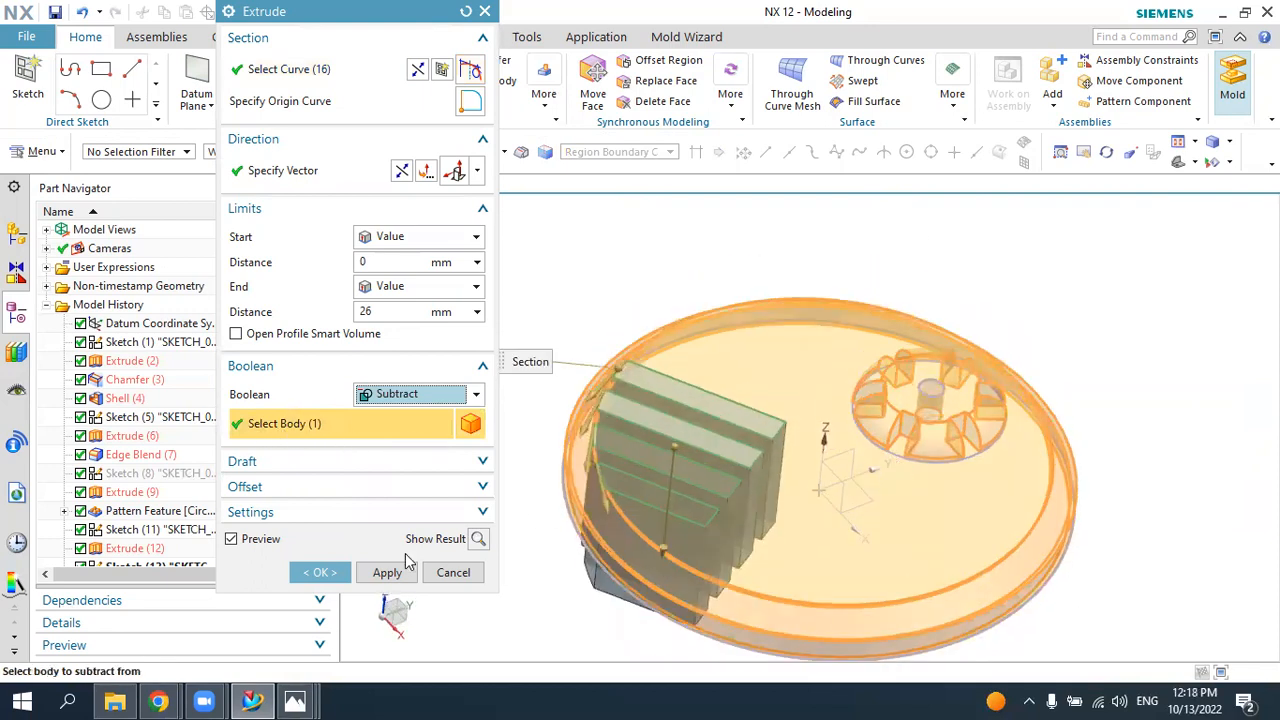
left_click(478, 540)
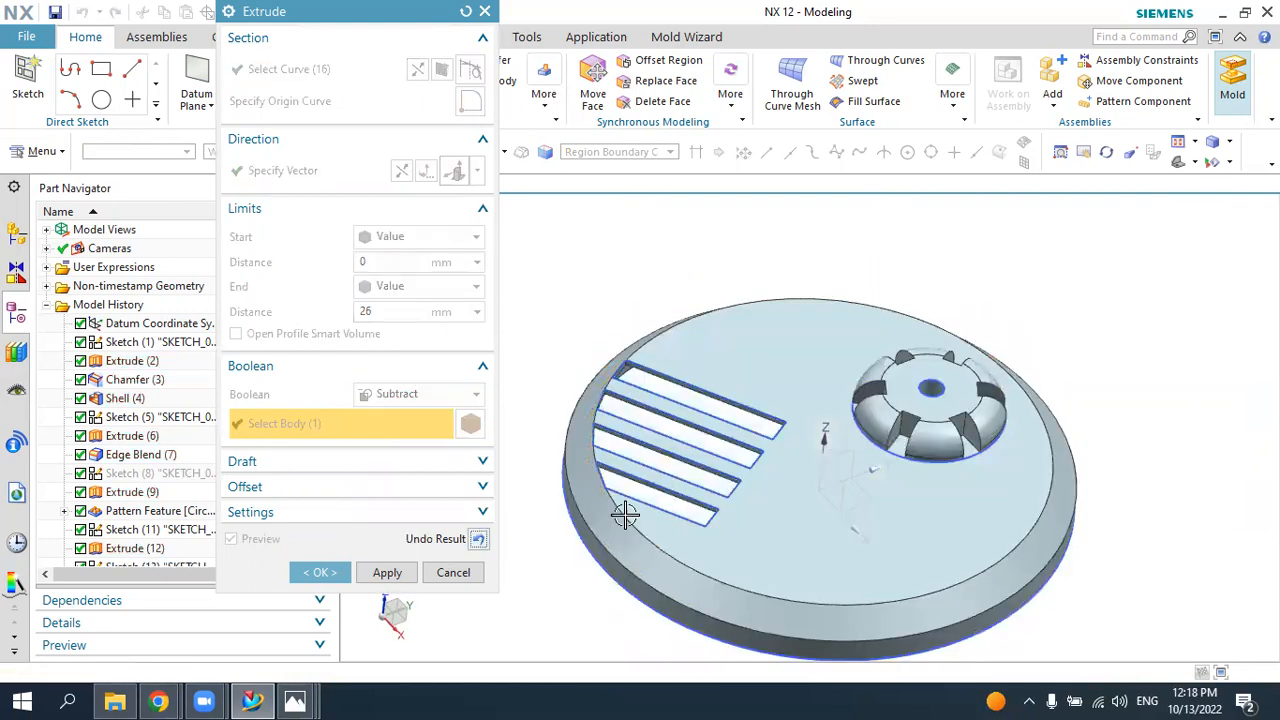
mouse_move(666, 520)
middle_mouse_down()
mouse_move(657, 537)
mouse_move(640, 526)
mouse_move(679, 507)
mouse_move(674, 535)
middle_mouse_up()
left_click(326, 573)
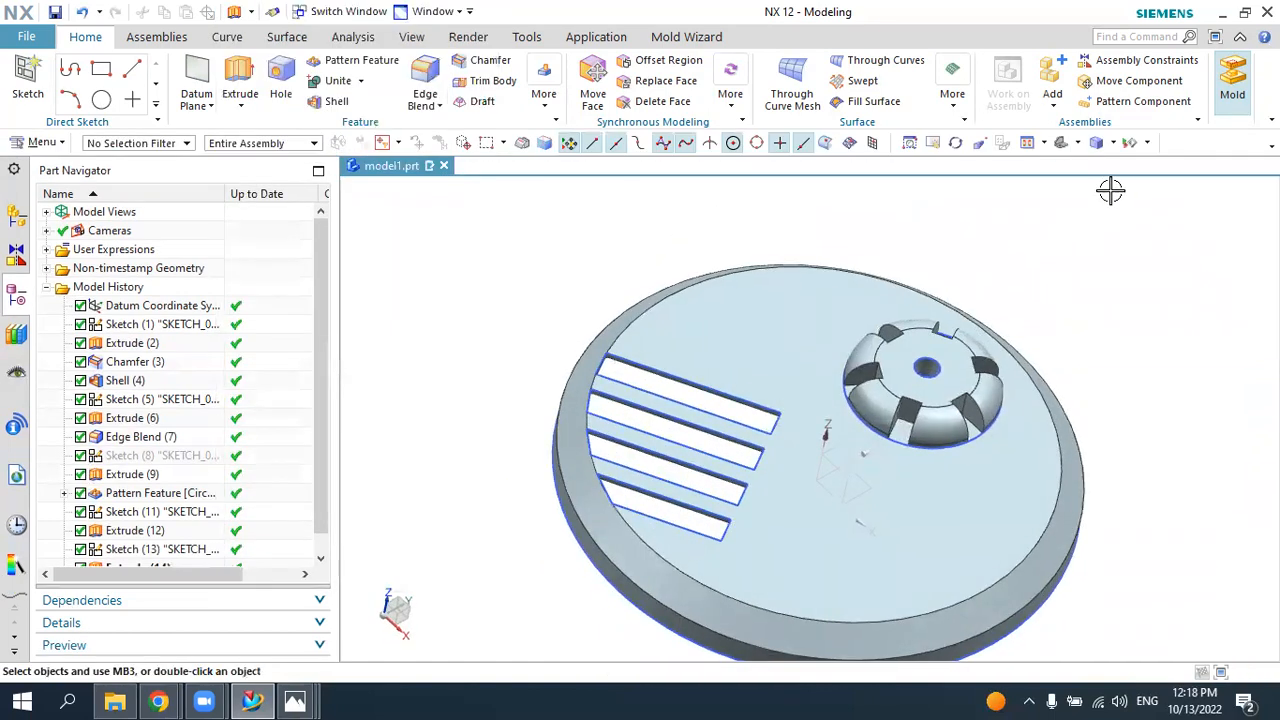
- Hide the sketch of the four vent slots and the base sketch around the cover's lower edge
mouse_move(820, 290)
middle_mouse_down()
mouse_move(808, 314)
mouse_move(929, 363)
mouse_move(940, 236)
mouse_move(944, 352)
middle_mouse_up()
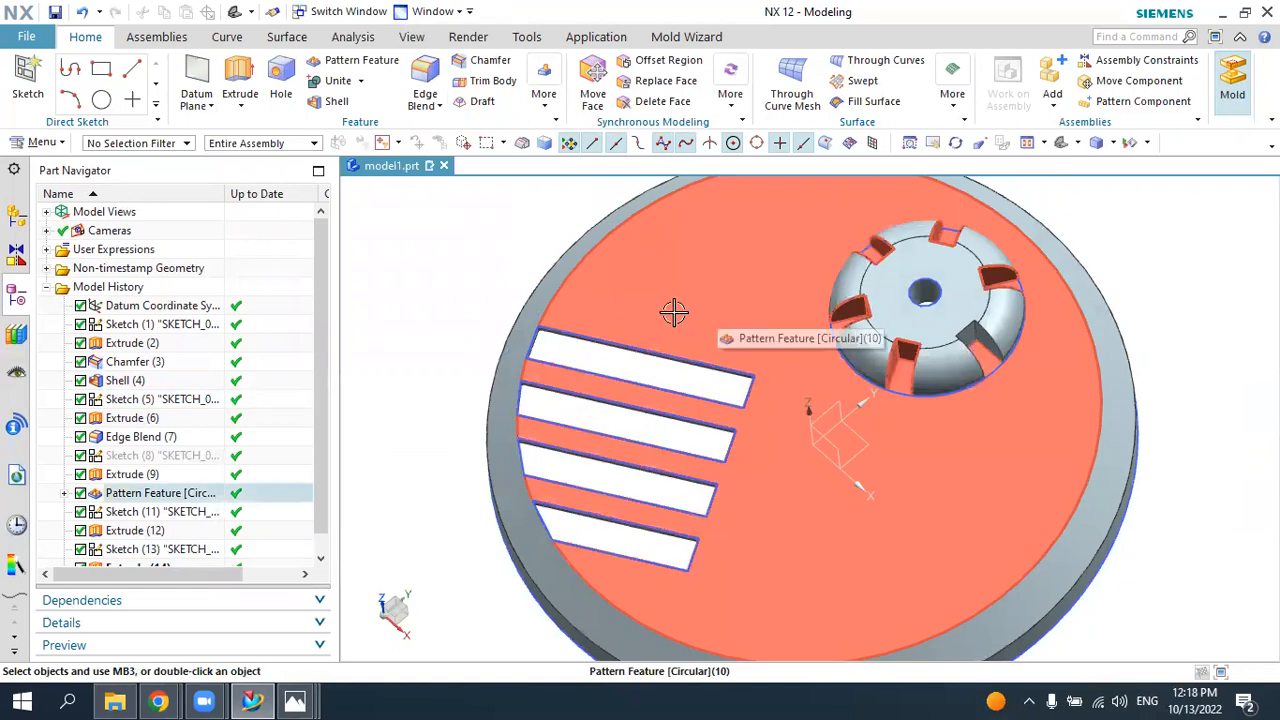
left_click(636, 346)
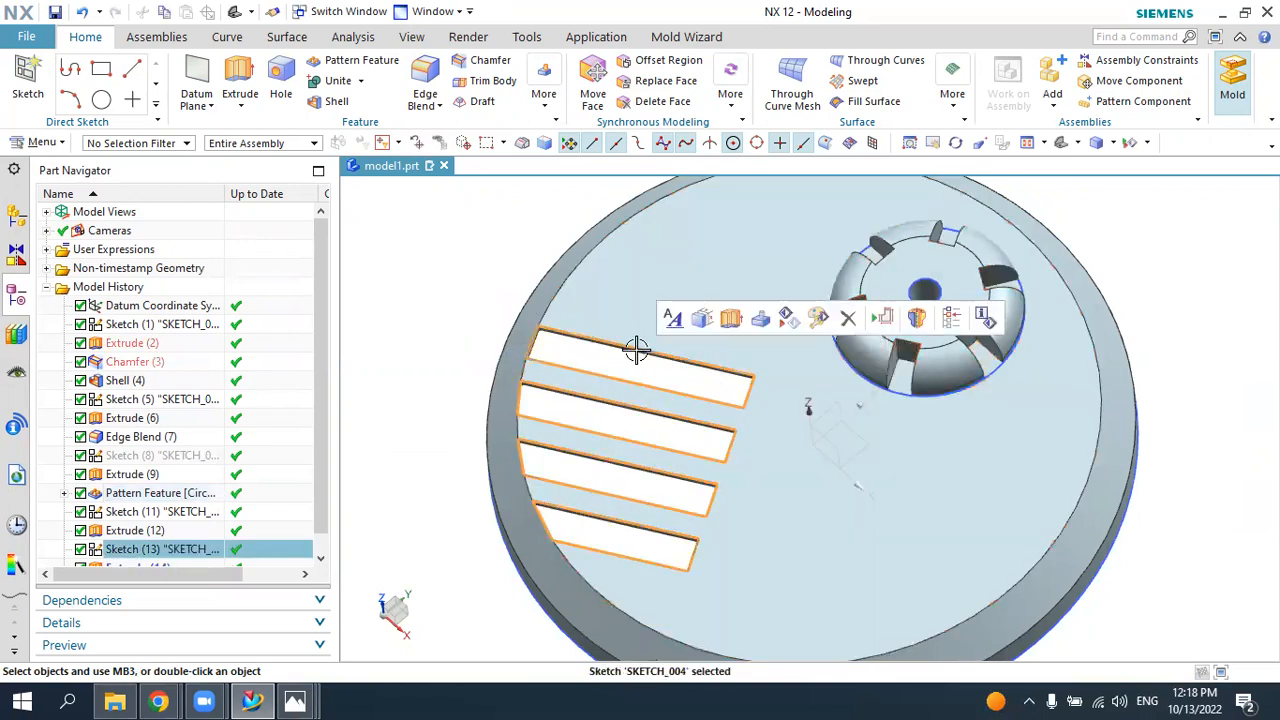
left_click(787, 318)
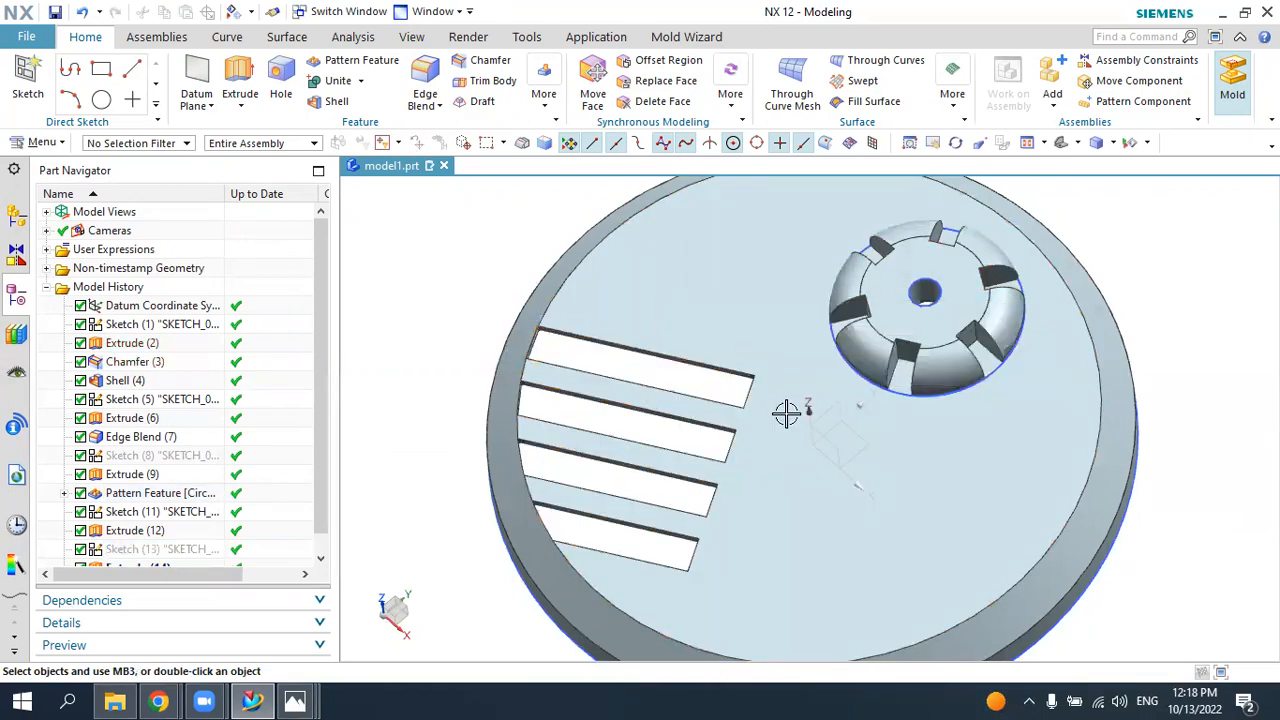
middle_click_drag(789, 411, 851, 363)
mouse_move(783, 496)
middle_mouse_down()
mouse_move(800, 451)
mouse_move(790, 445)
middle_mouse_up()
left_click(597, 458)
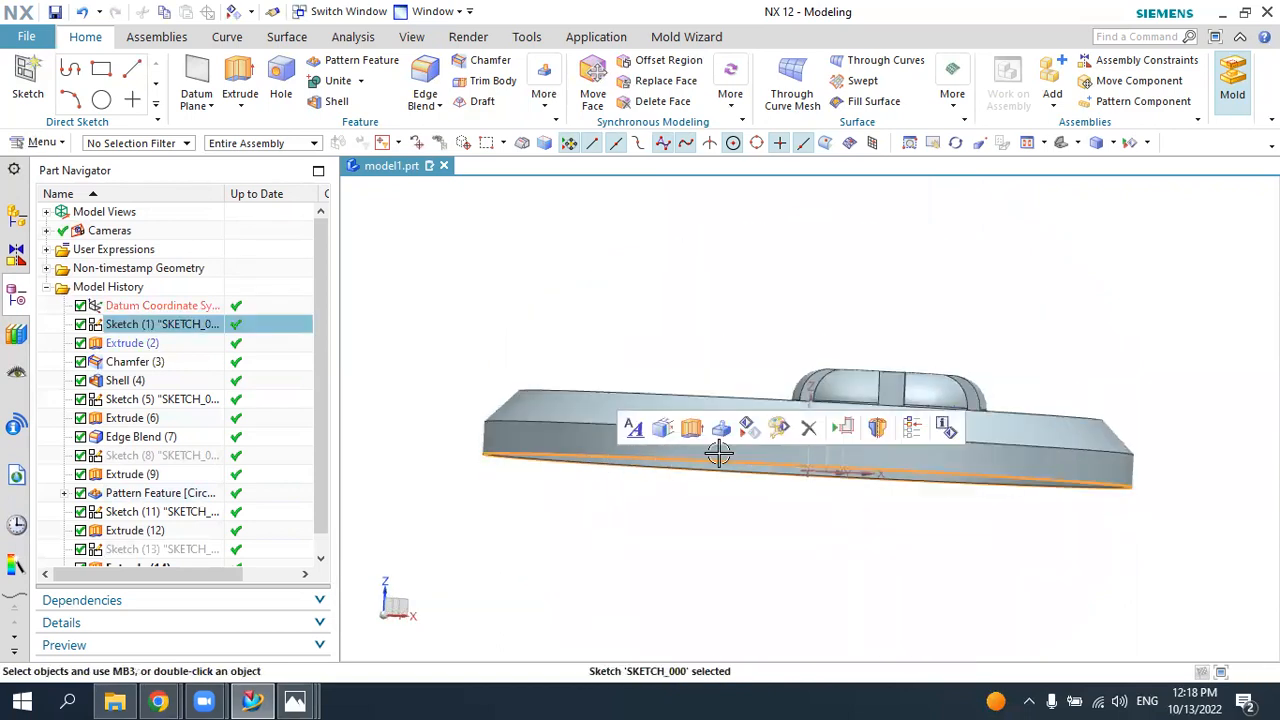
key("Escape")
middle_click_drag(731, 343, 748, 390)
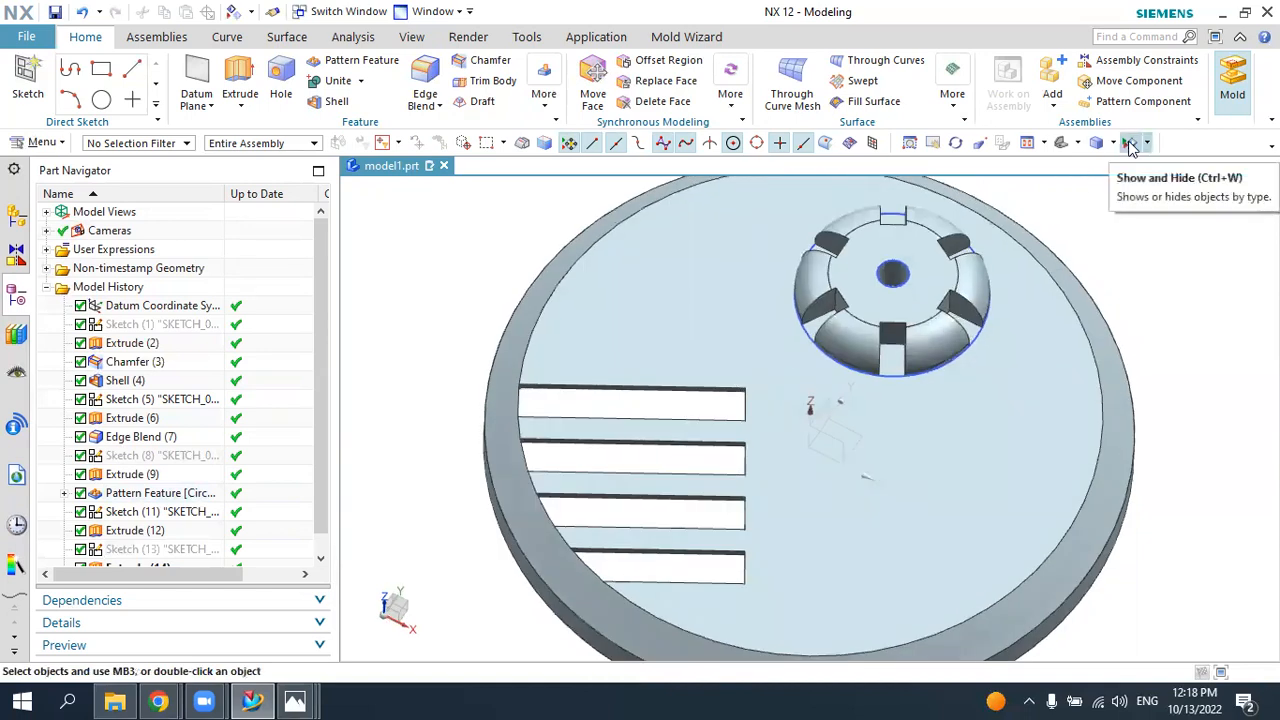
- Hide all remaining sketches in the model by object type
left_click(1130, 145)
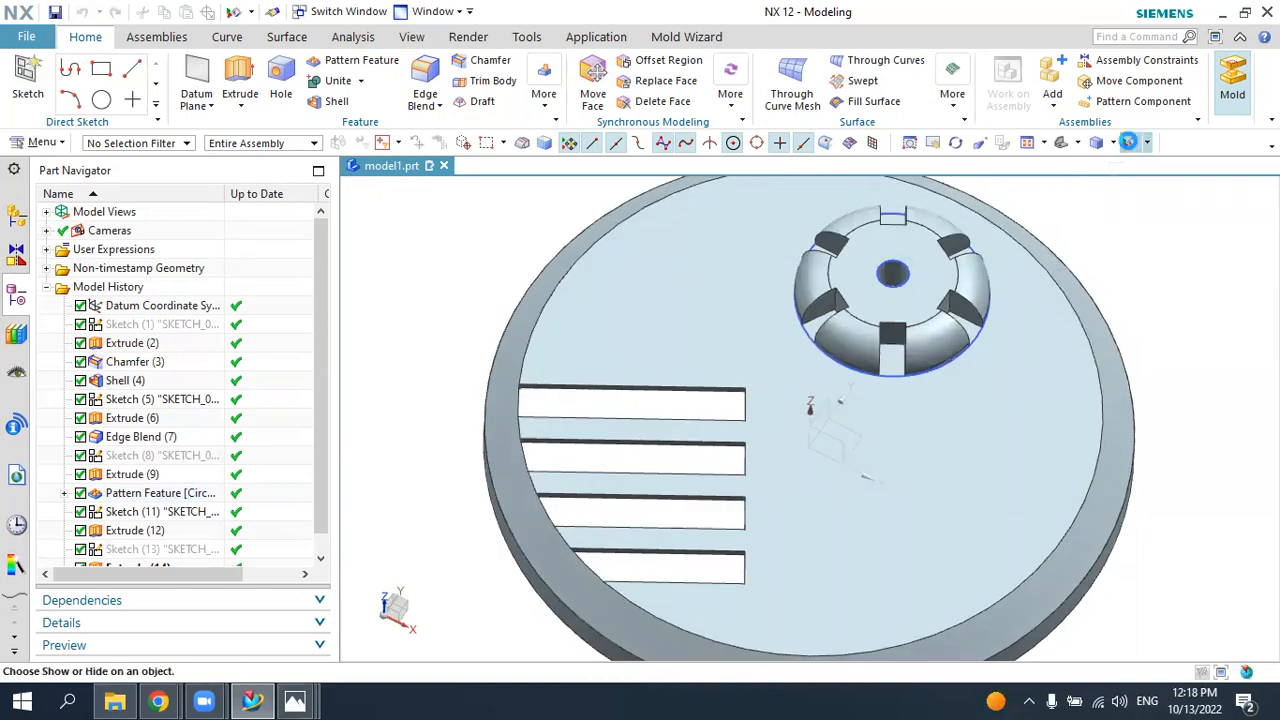
left_click(490, 153)
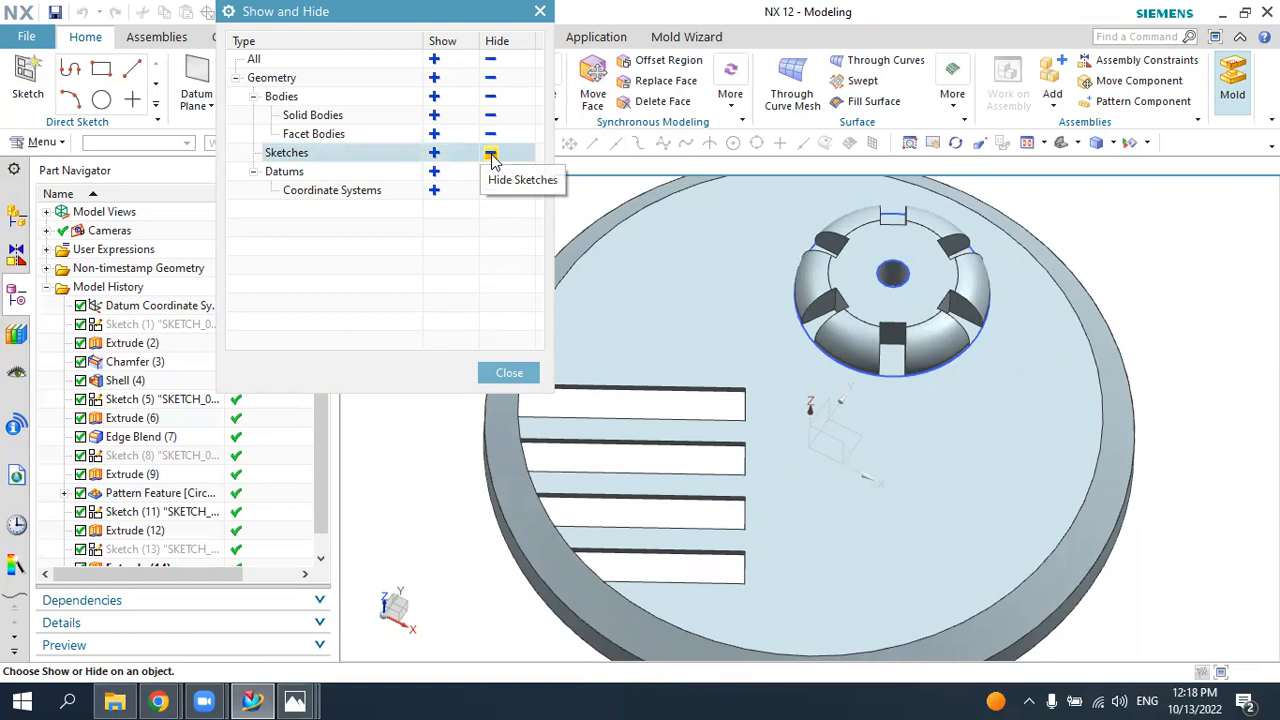
- Hide all sketches in the model so only the solid body and datum remain displayed
left_click(491, 155)
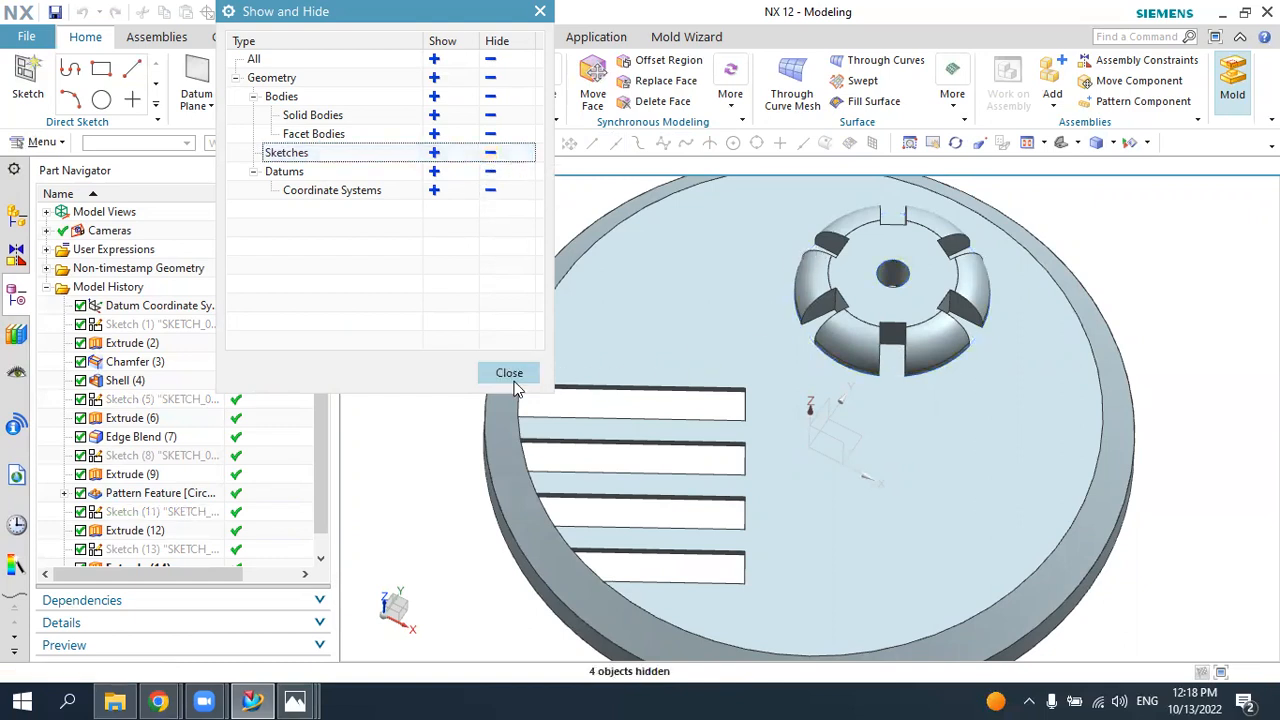
left_click(509, 373)
left_click(1064, 152)
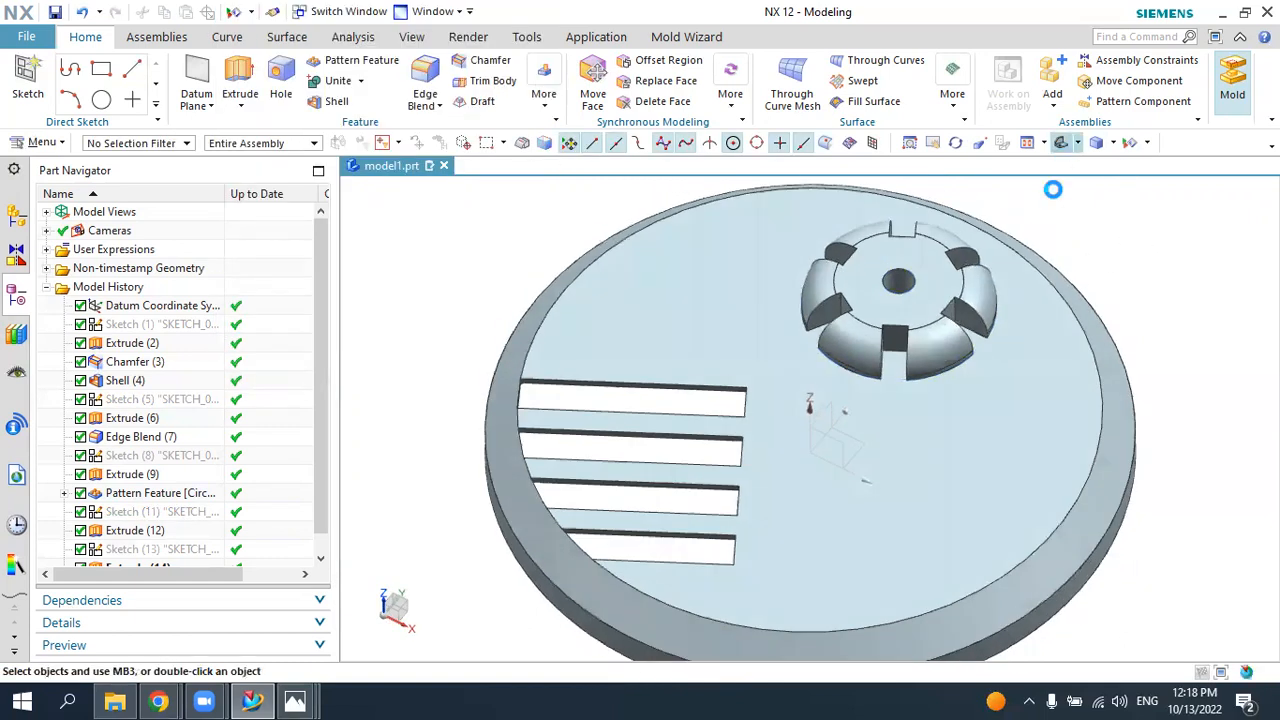
middle_click_drag(987, 371, 990, 400)
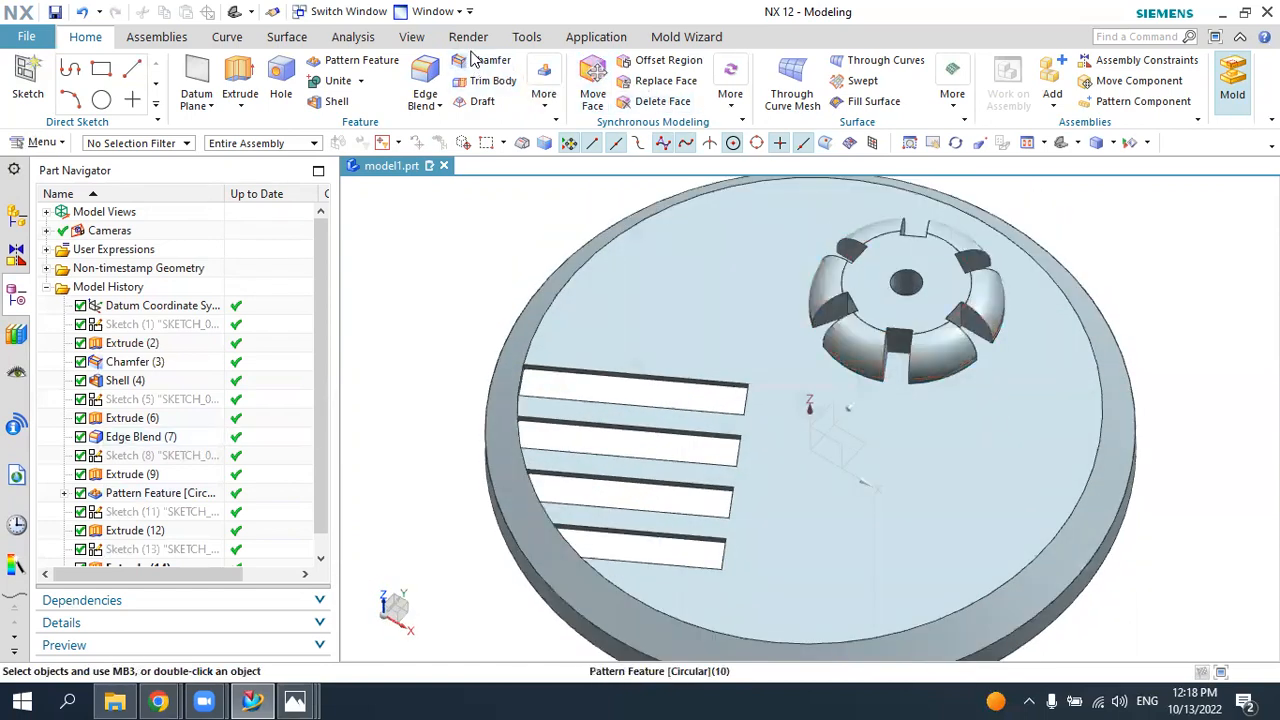
- Edit the object display of the solid body and set its color to Medium Crimson (ID 155)
left_click(411, 37)
left_click(685, 107)
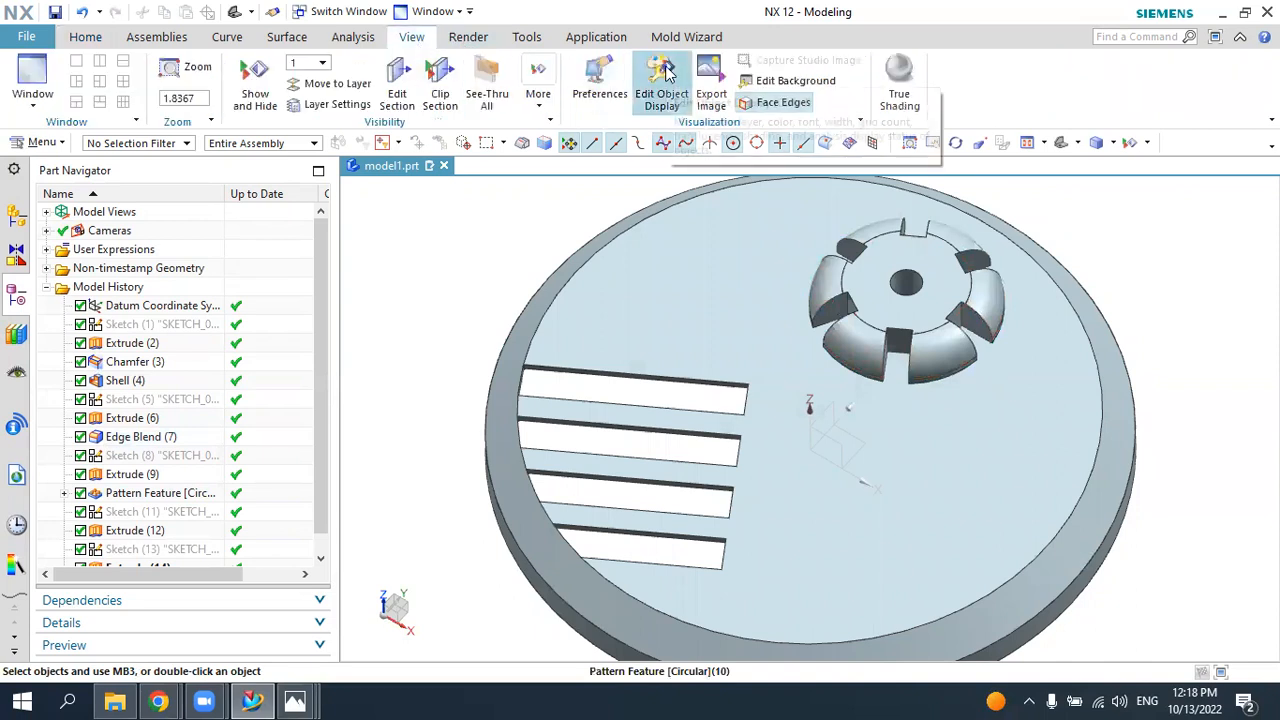
left_click(731, 251)
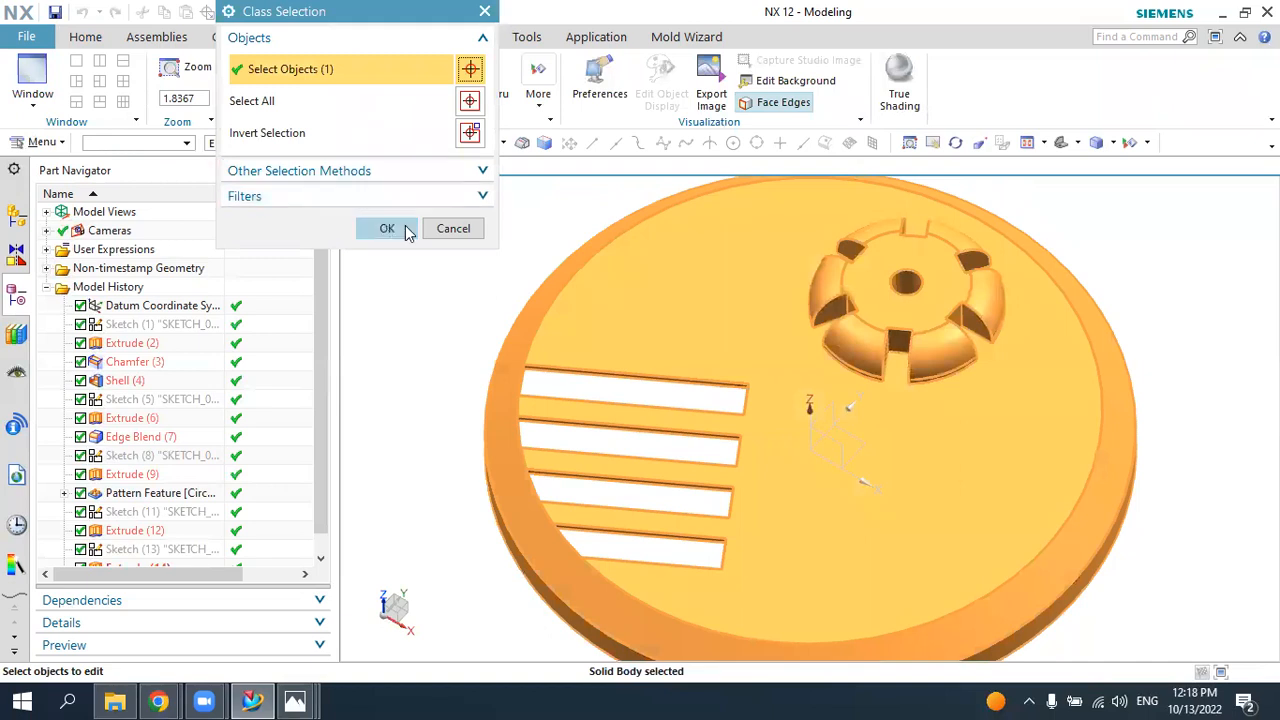
left_click(392, 229)
left_click(421, 124)
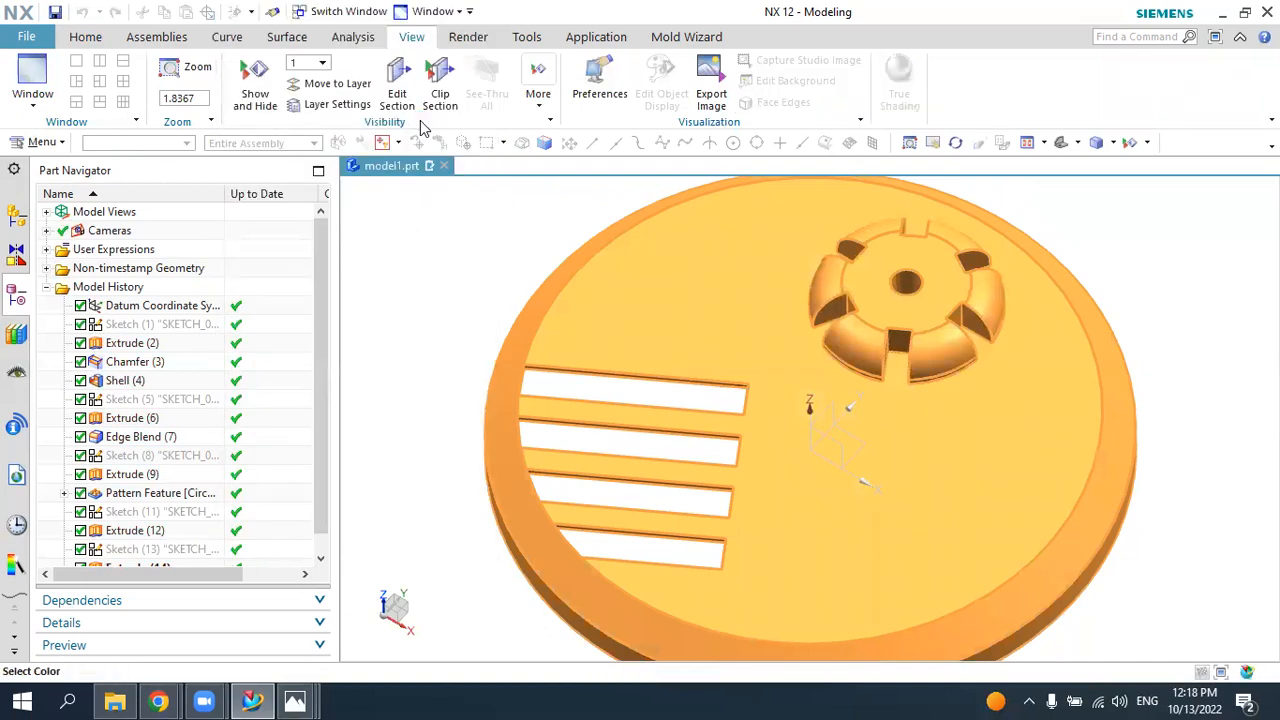
left_click(283, 100)
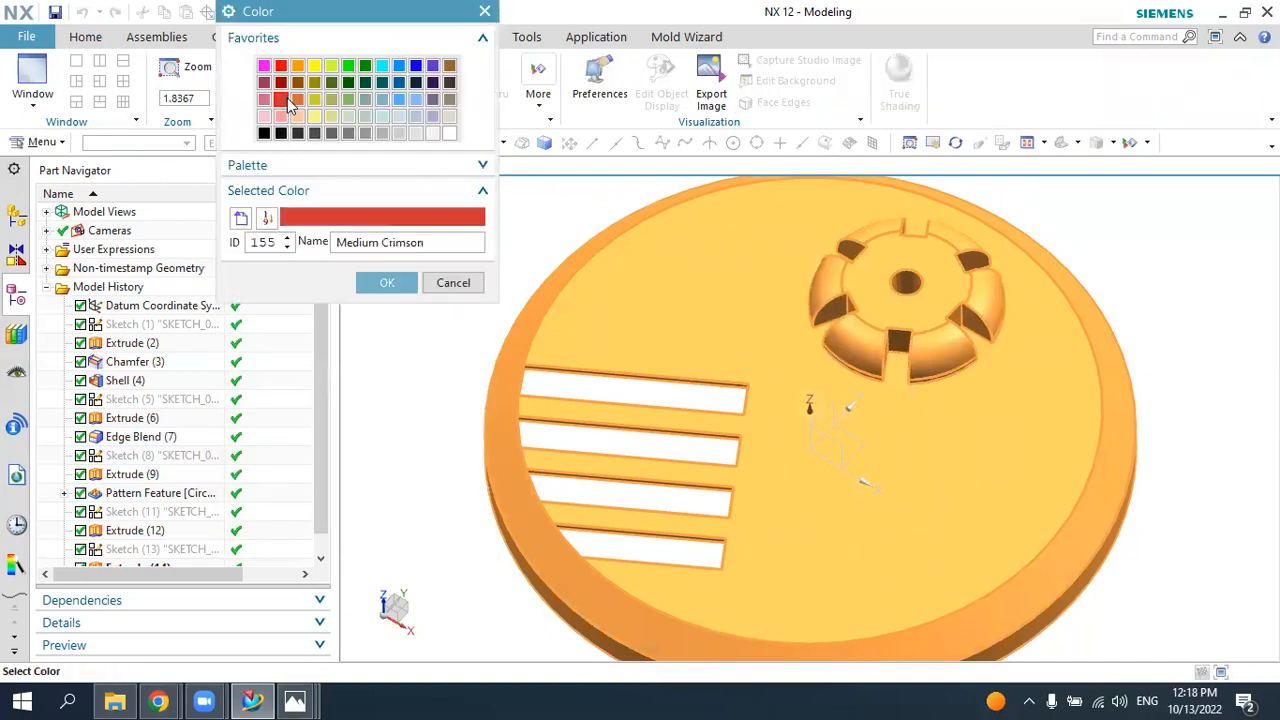
left_click(387, 282)
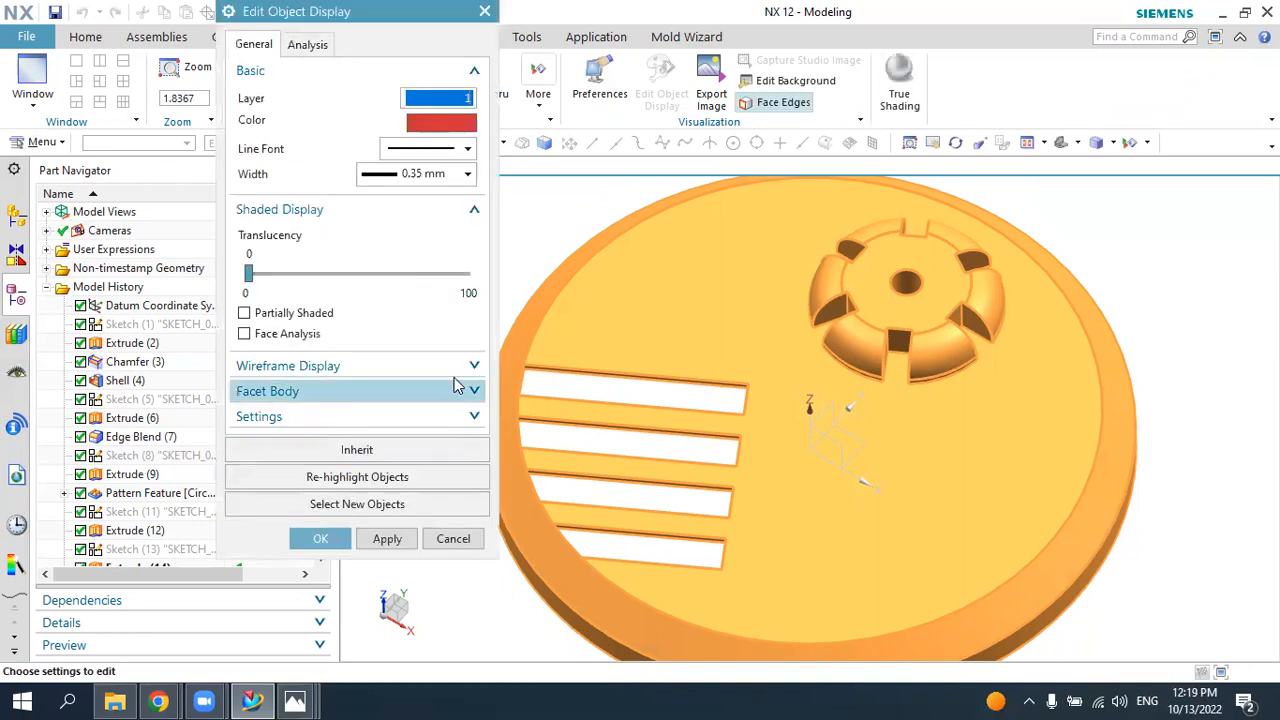
left_click(324, 538)
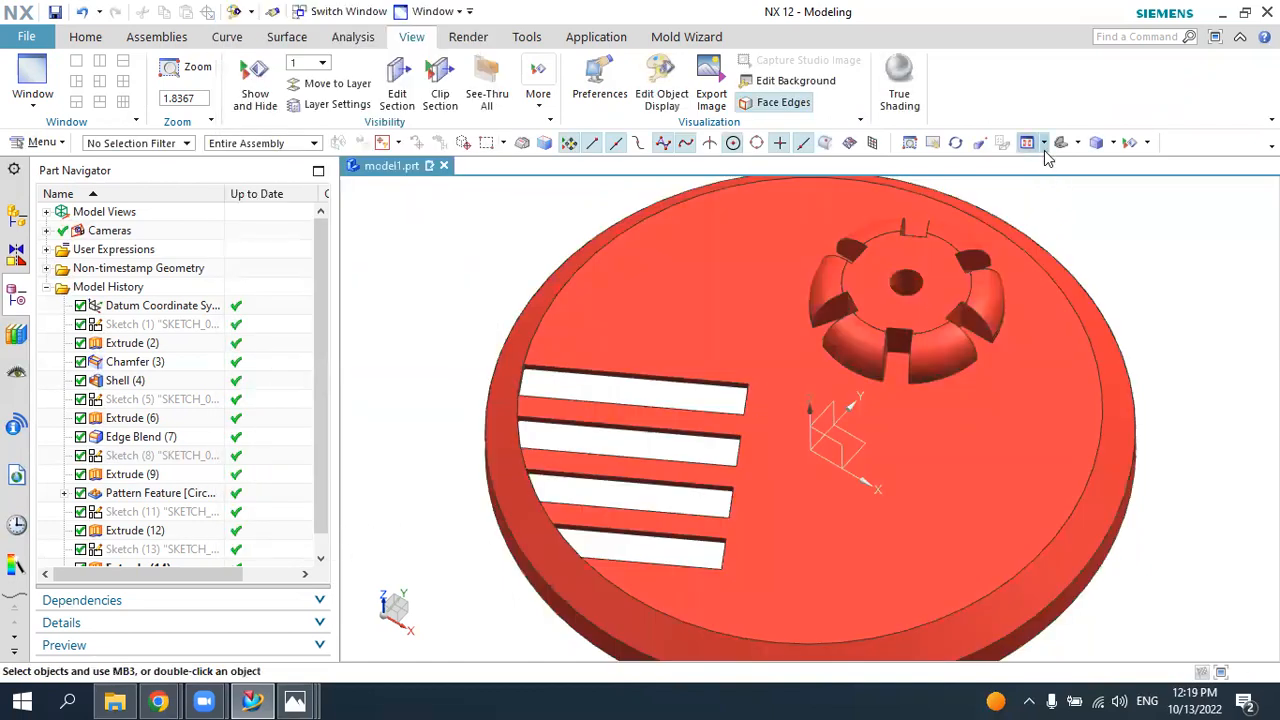
- Compare the colored cover with the reference photo Md1.png and return to NX
left_click(252, 700)
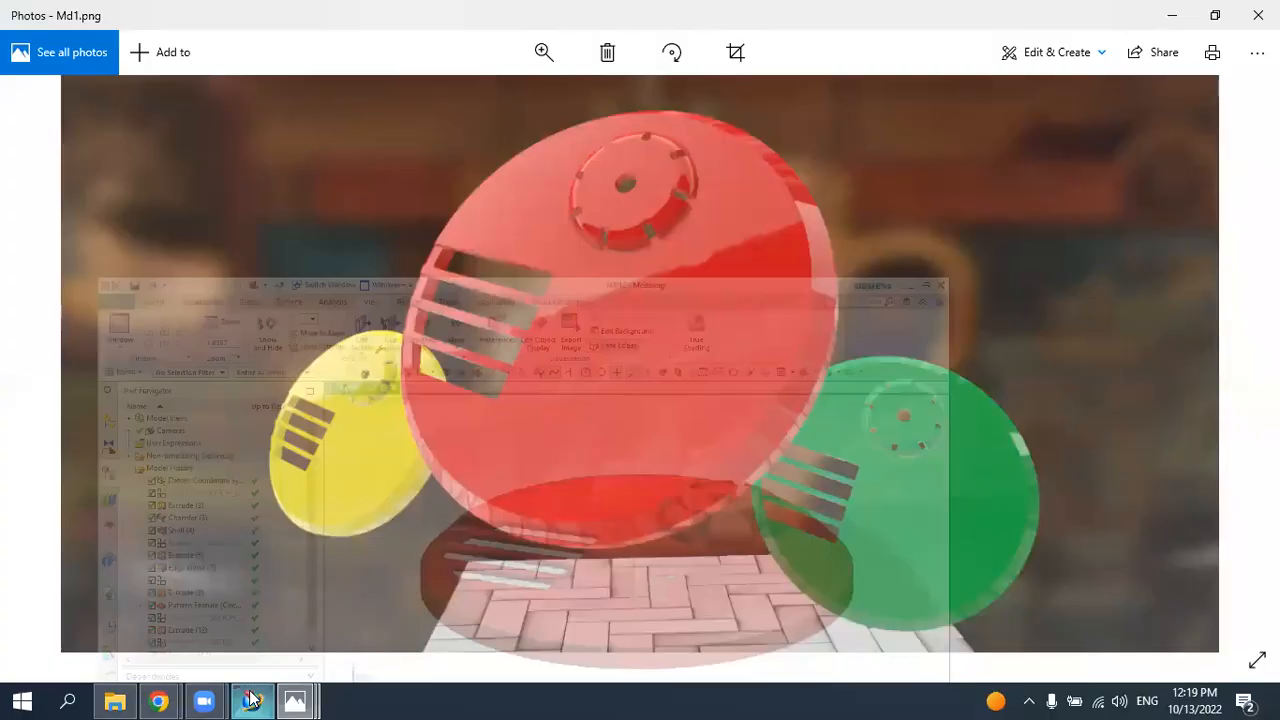
left_click(252, 700)
middle_click_drag(580, 463, 575, 505)
- Assign the library material ABS to the cover's solid body
left_click(84, 36)
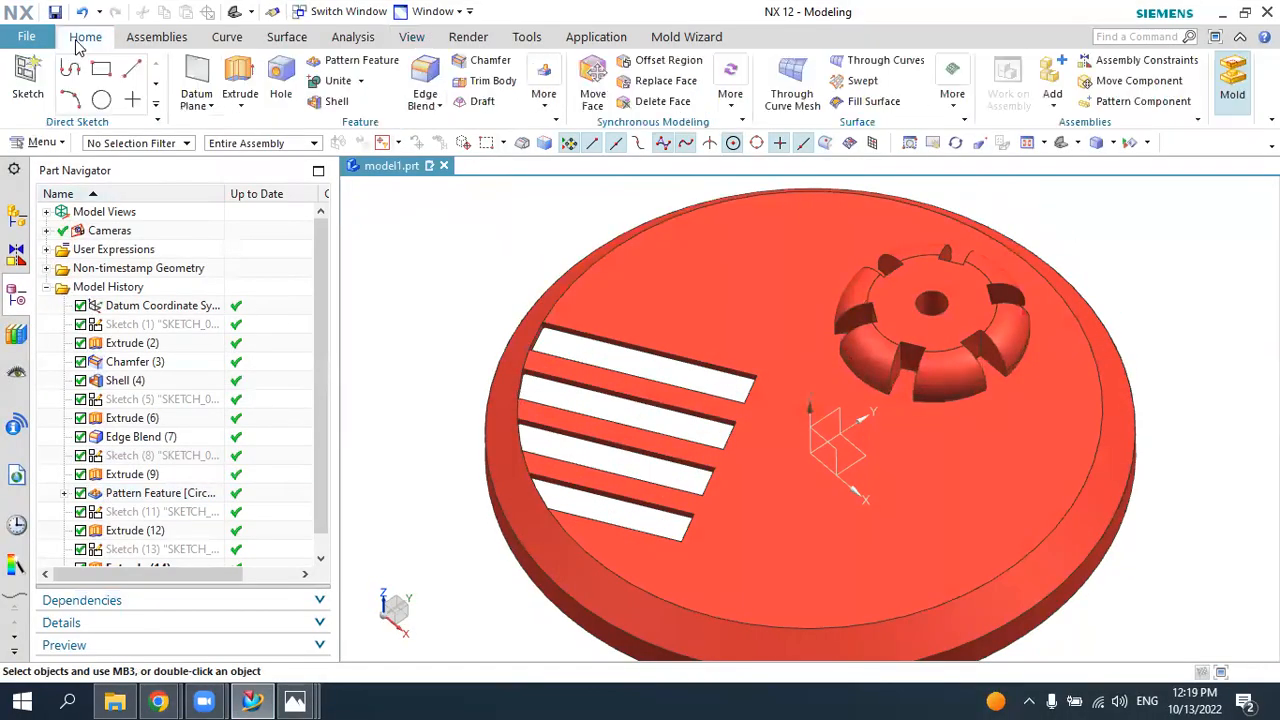
left_click(43, 145)
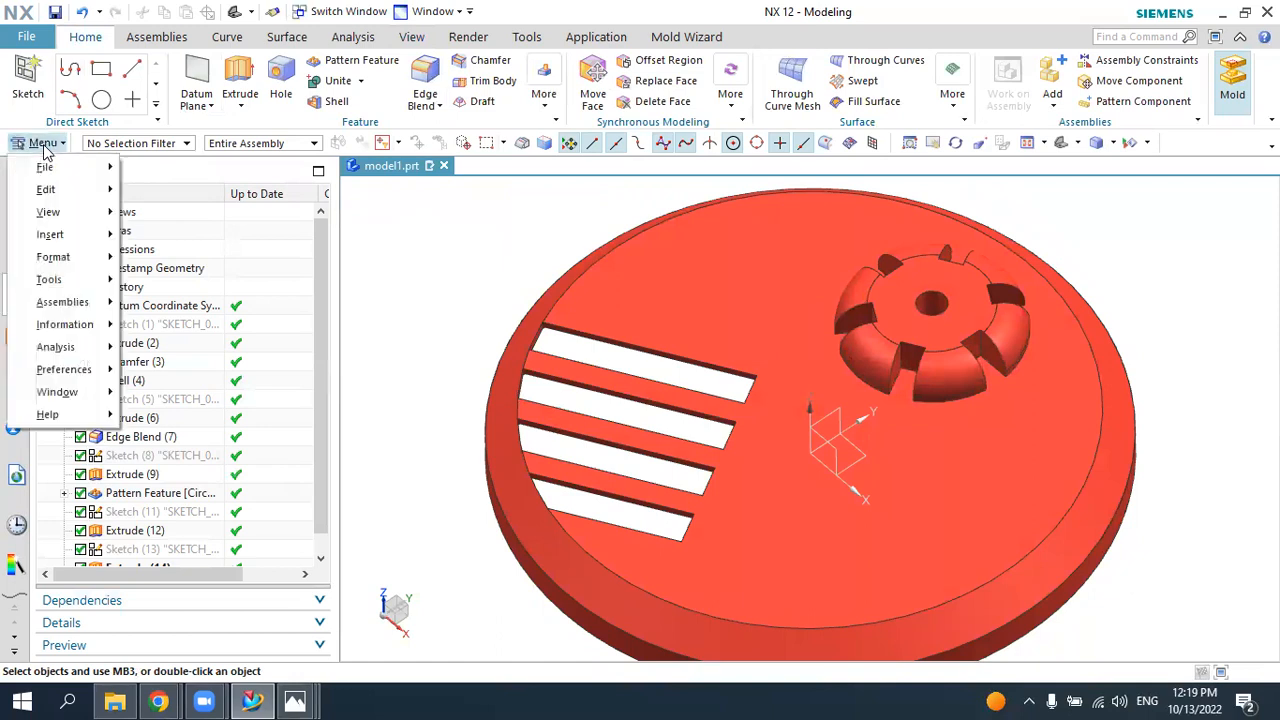
mouse_move(80, 285)
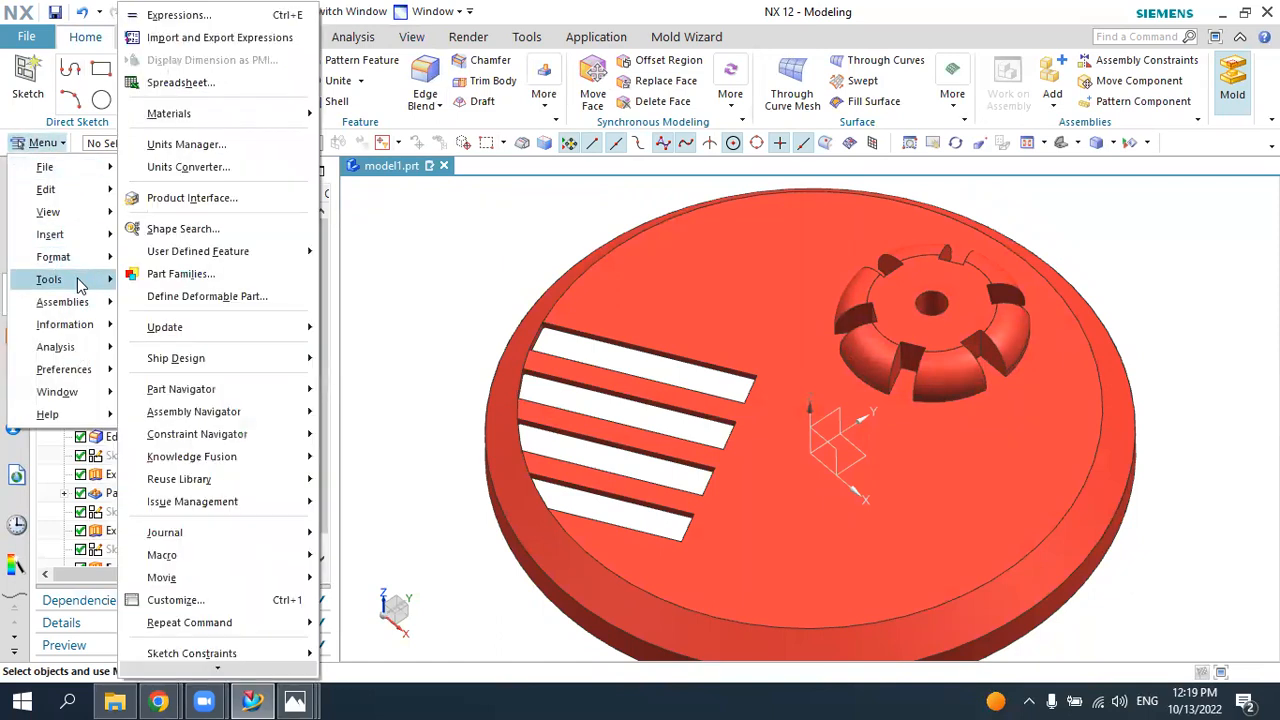
mouse_move(238, 122)
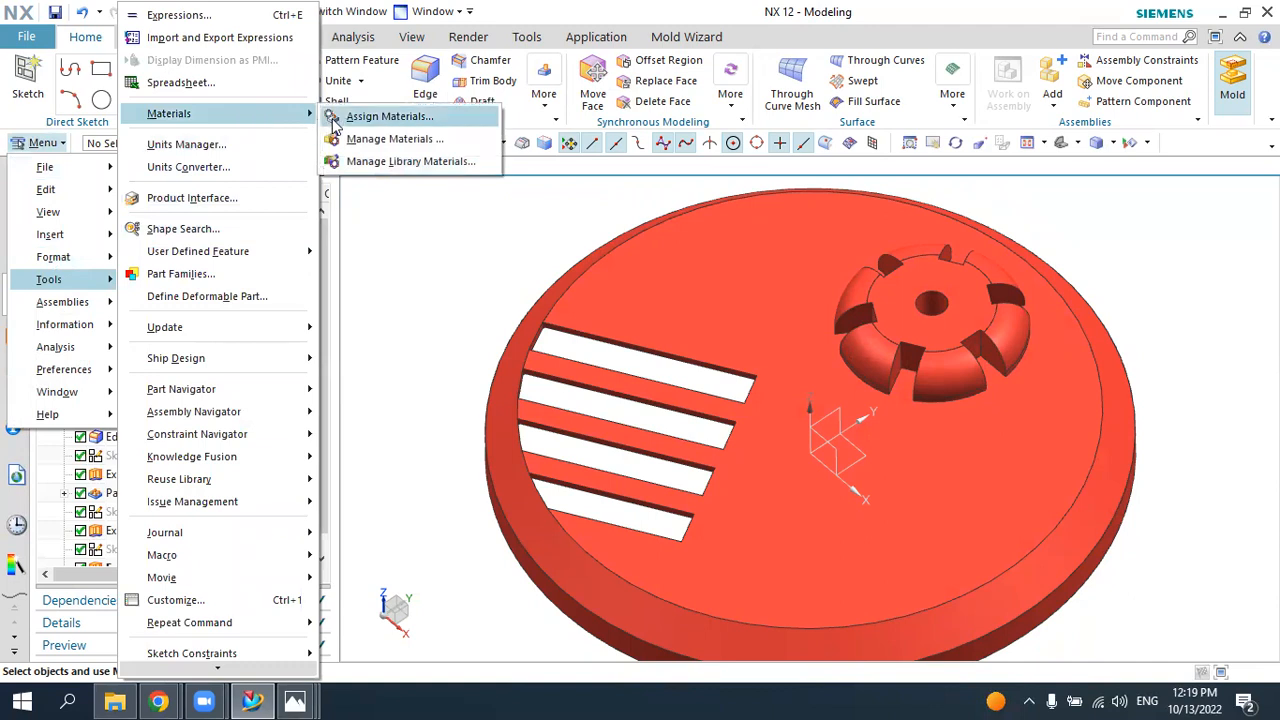
left_click(380, 117)
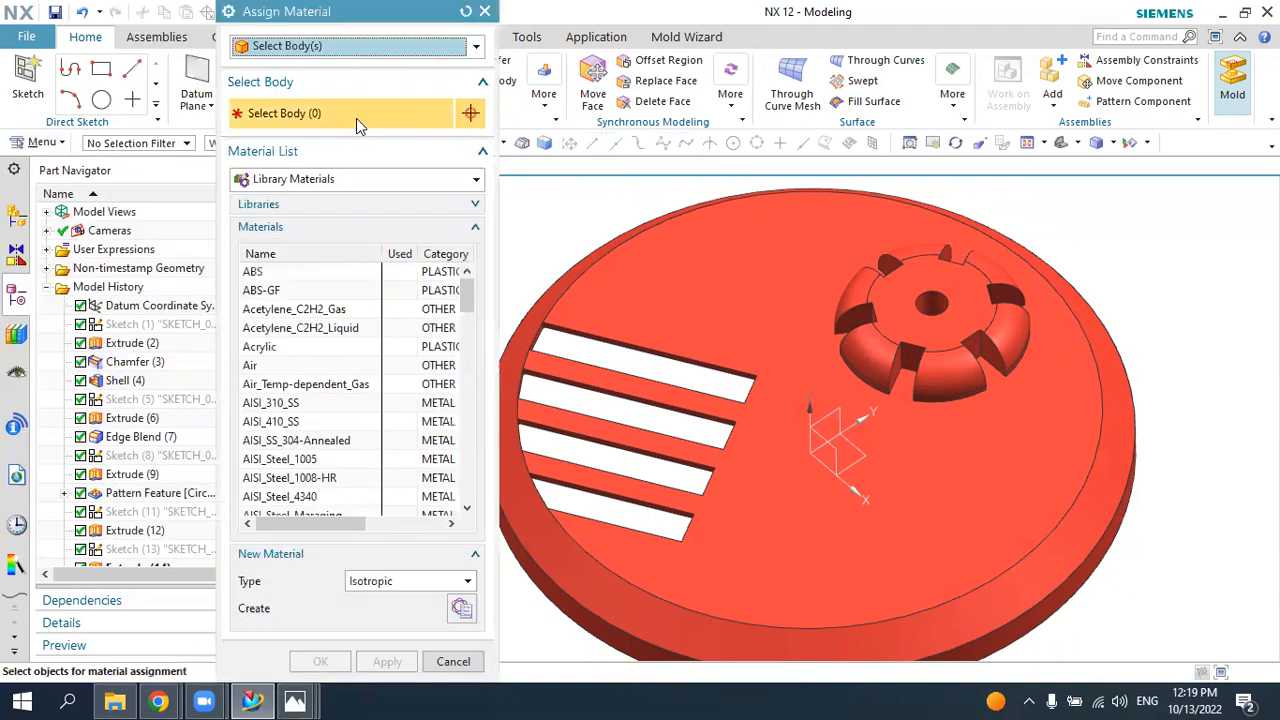
left_click(438, 278)
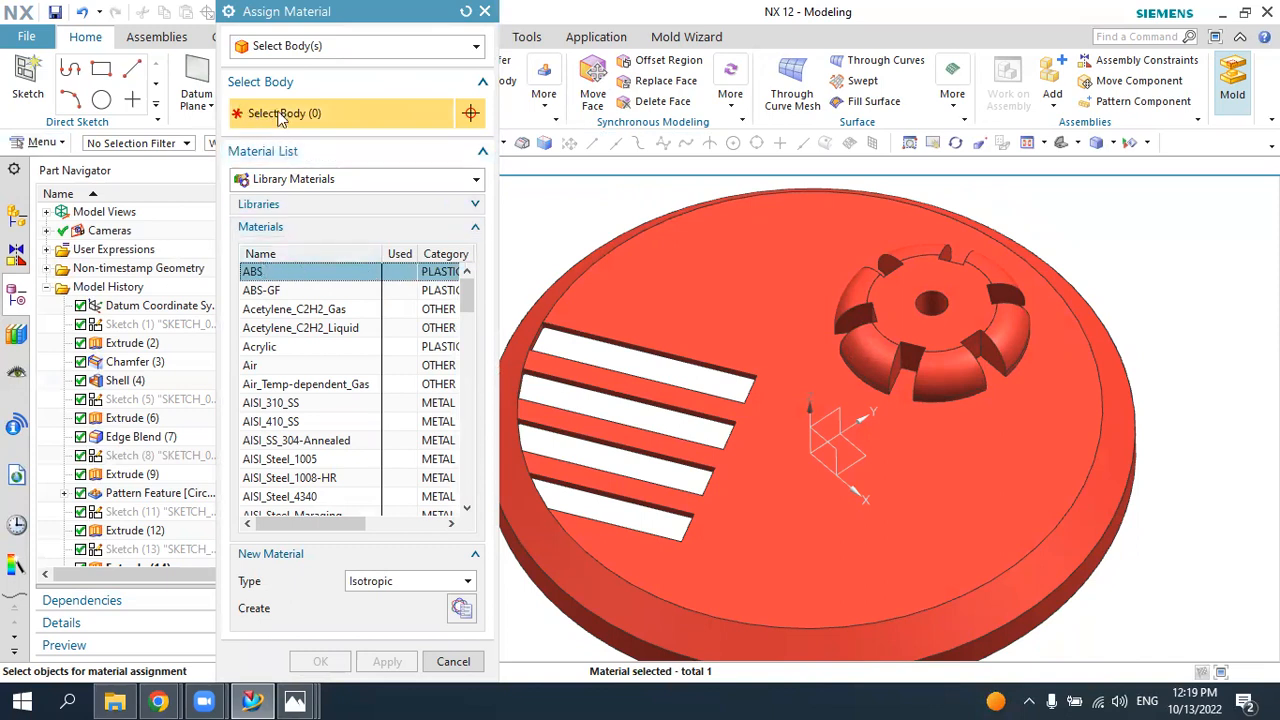
left_click(670, 274)
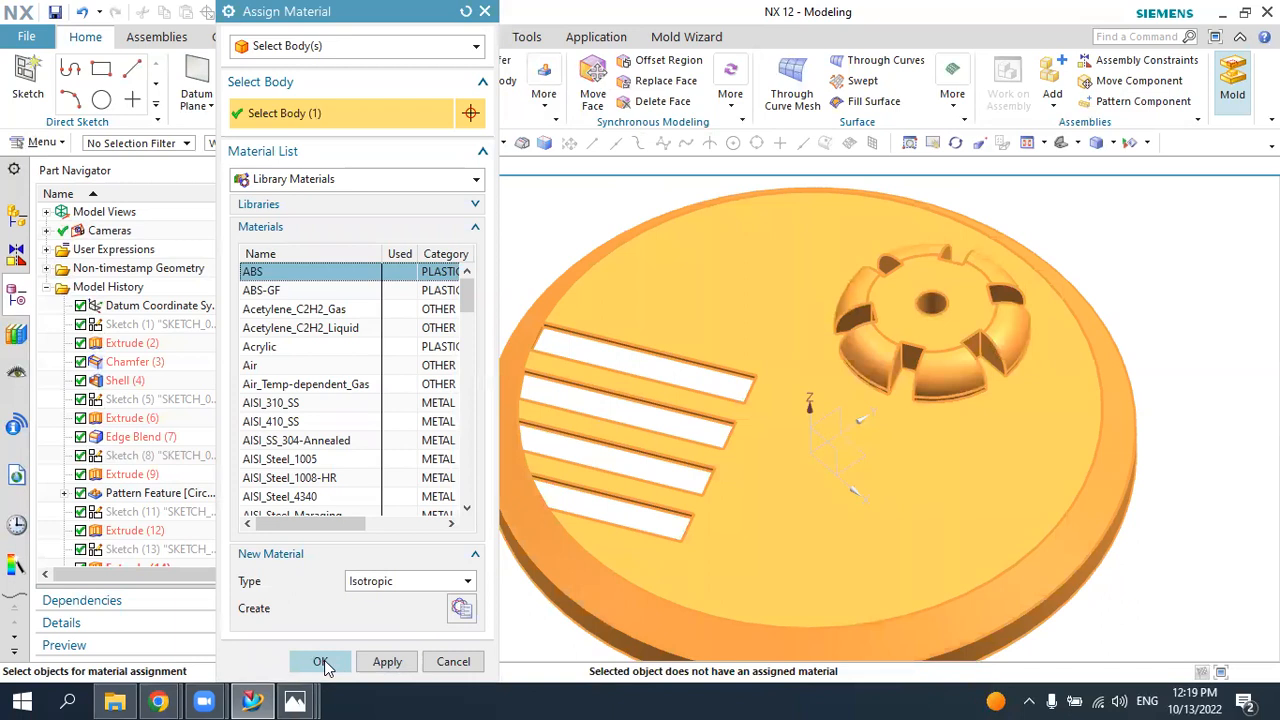
left_click(321, 661)
middle_click_drag(834, 417, 1015, 417)
left_click(1063, 145)
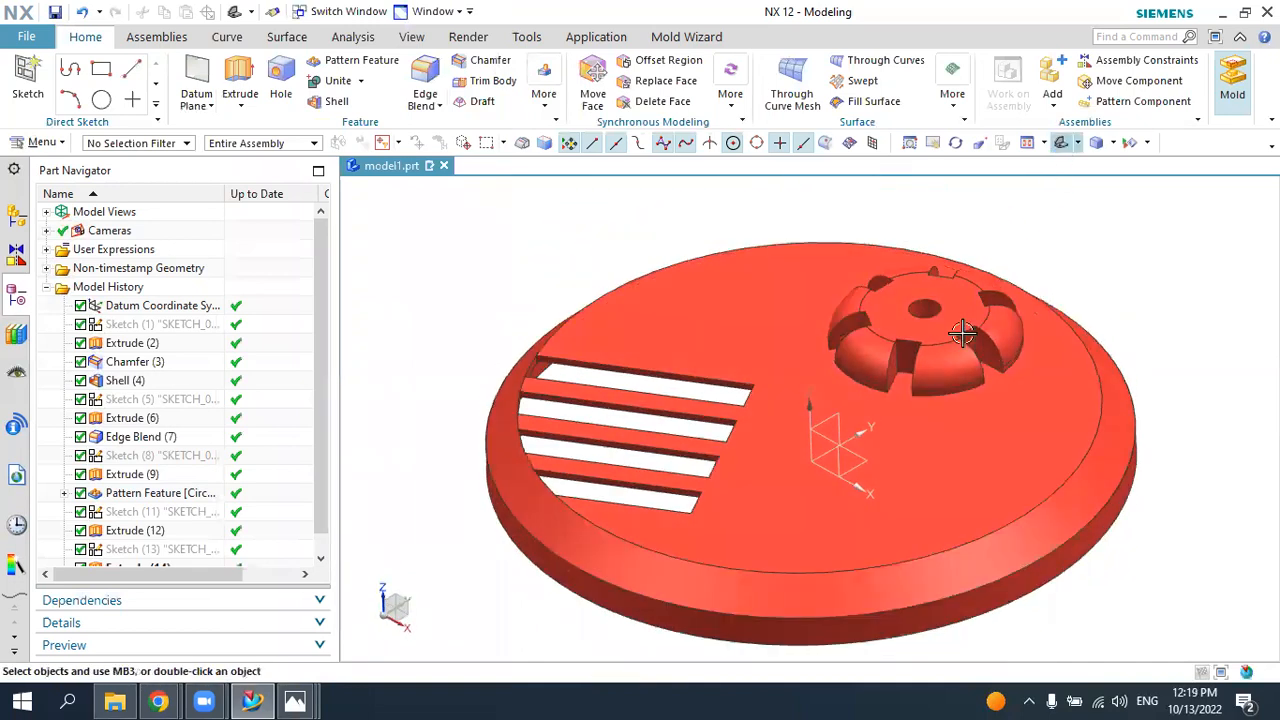
middle_click_drag(884, 346, 840, 355)
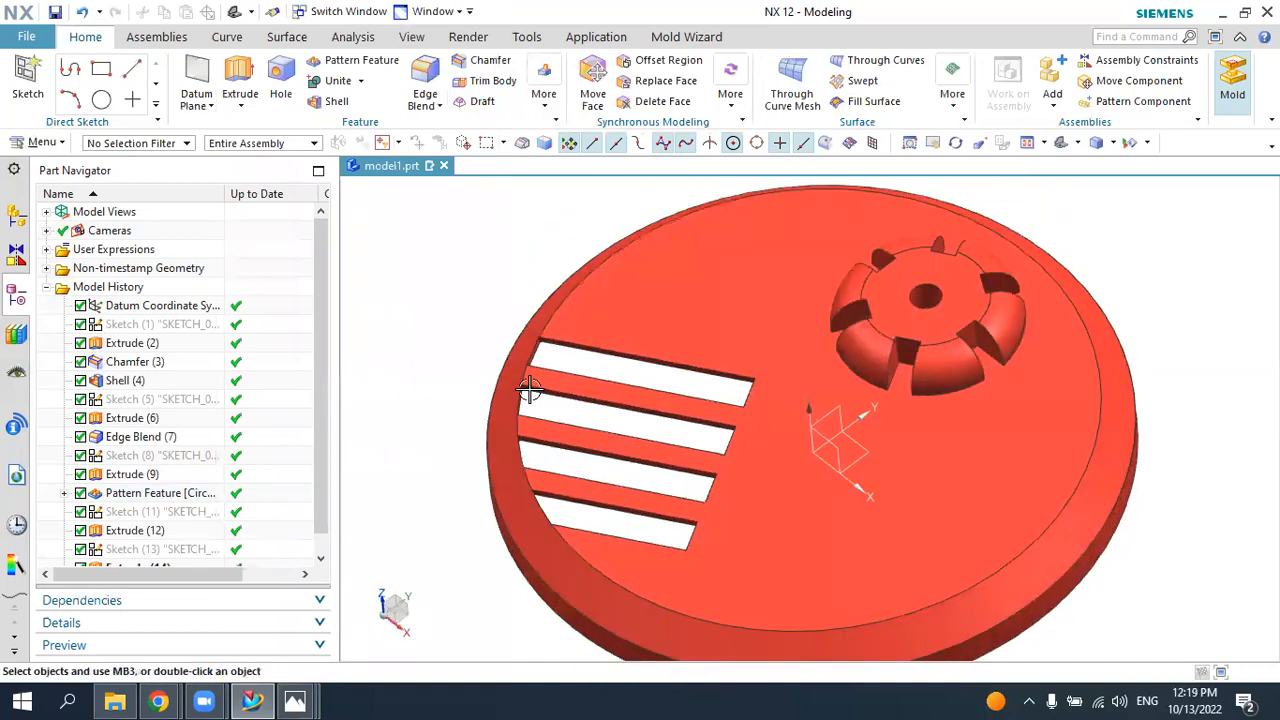
- Look at the reference photo socket-rib.jpg in Photos and return to NX
left_click(300, 700)
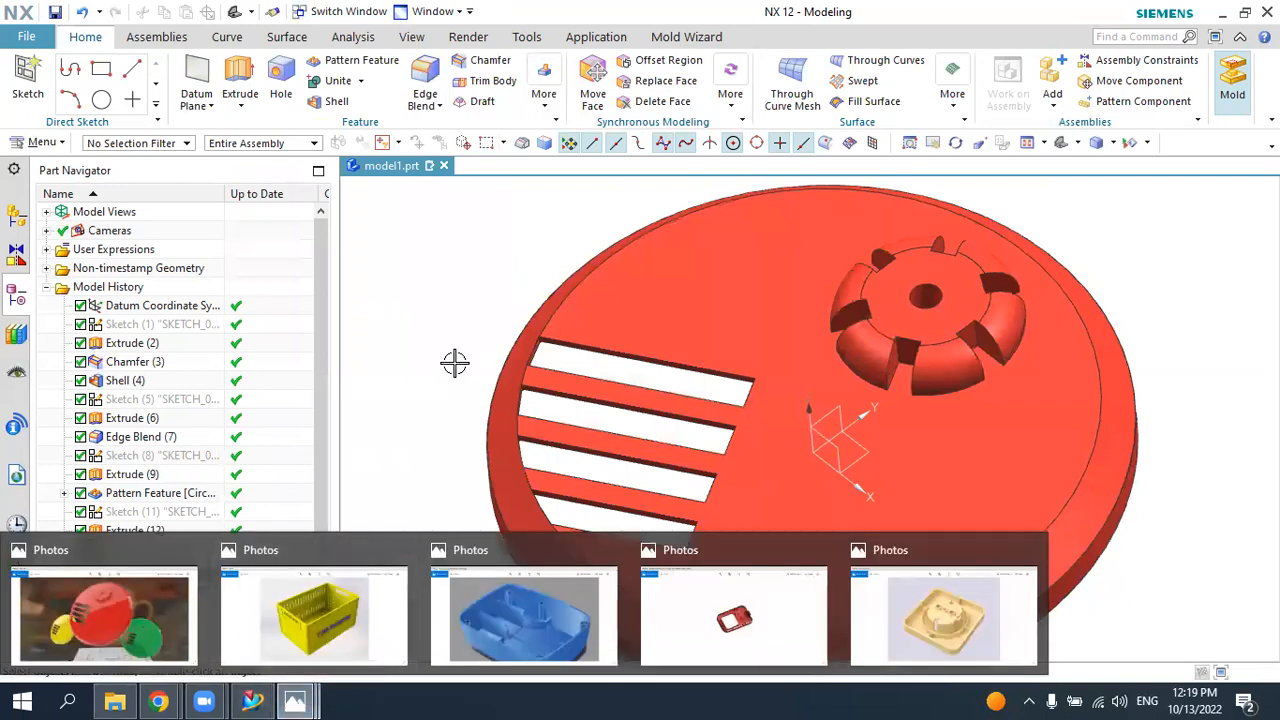
left_click(945, 615)
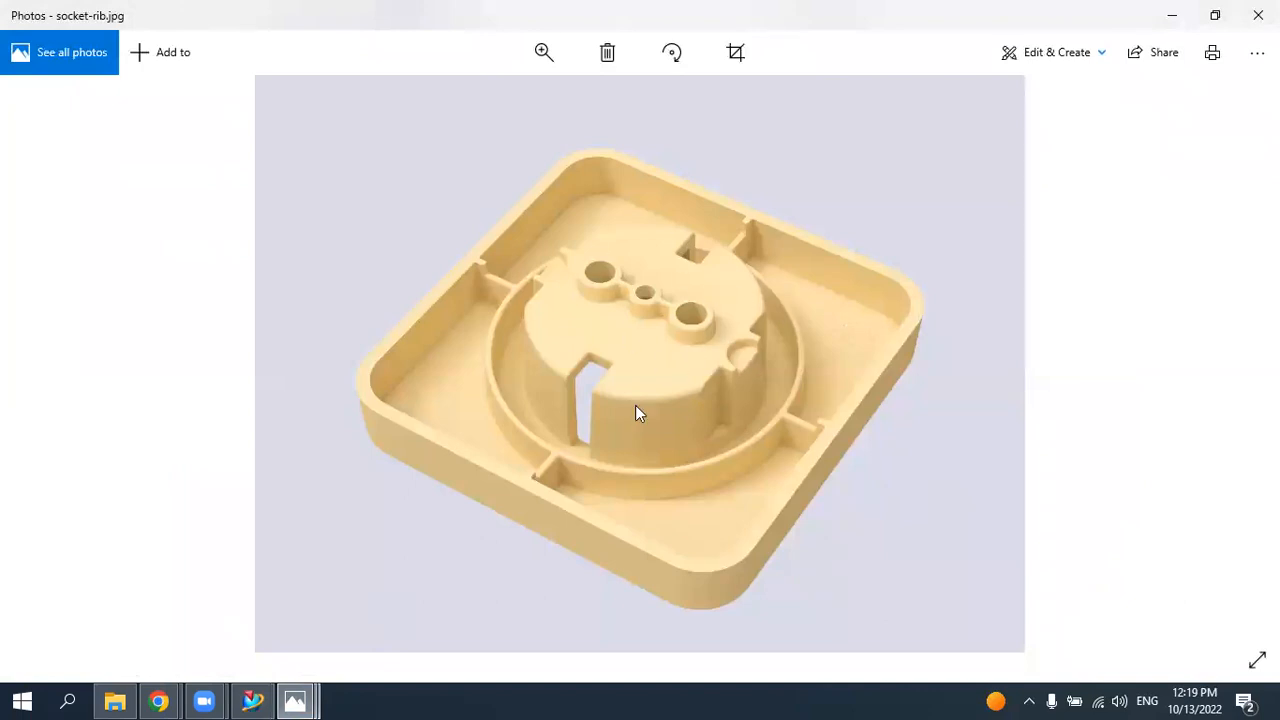
left_click(253, 700)
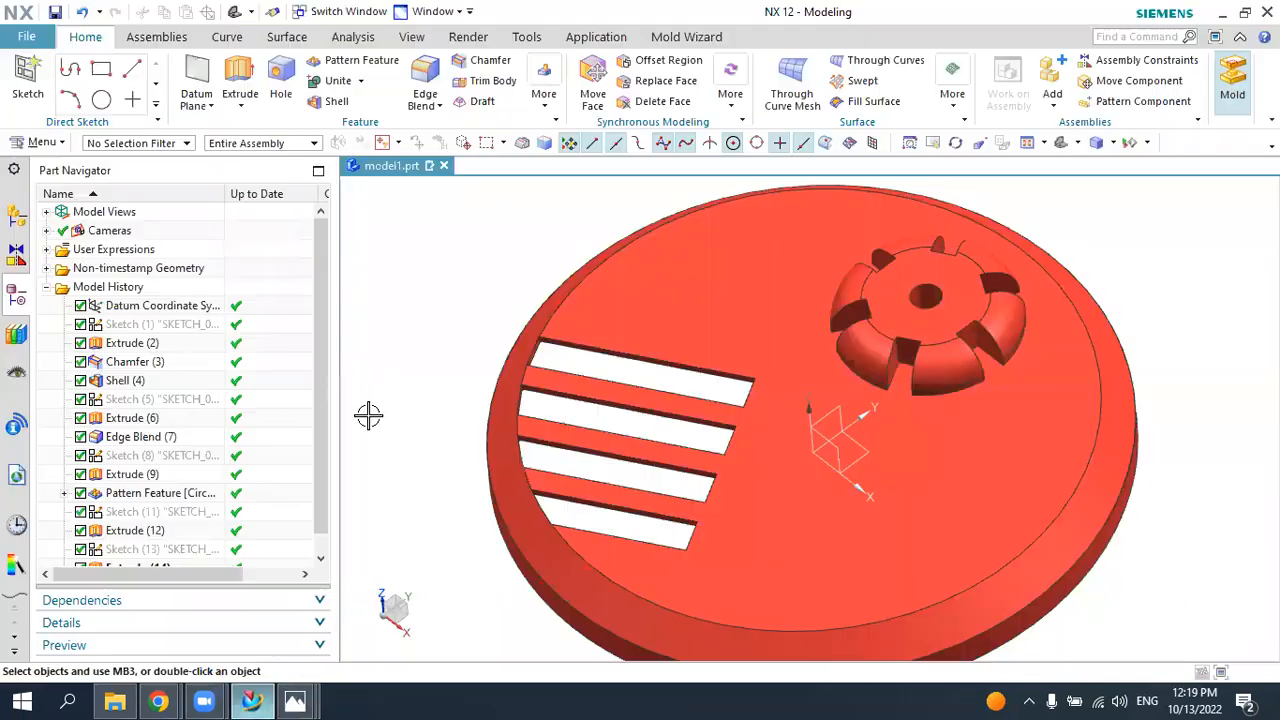
- Create a new millimetre part from the Model template with the file name model2.prt
left_click(20, 37)
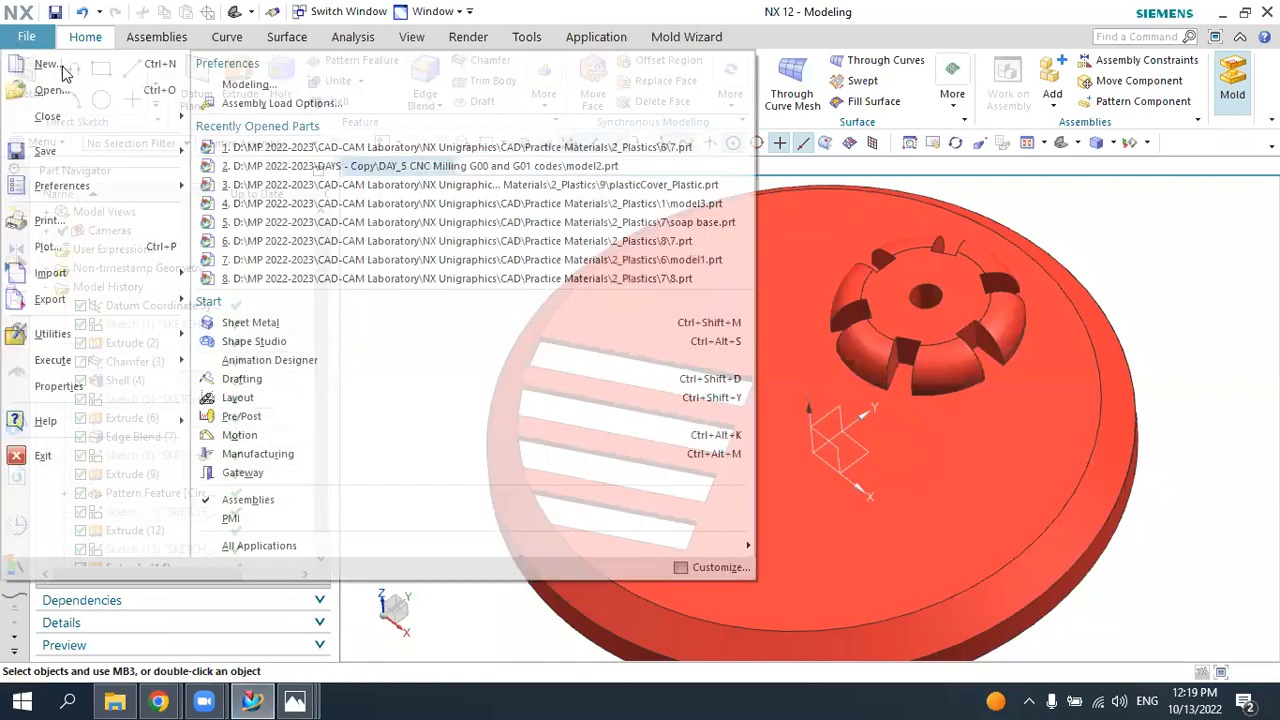
left_click(233, 104)
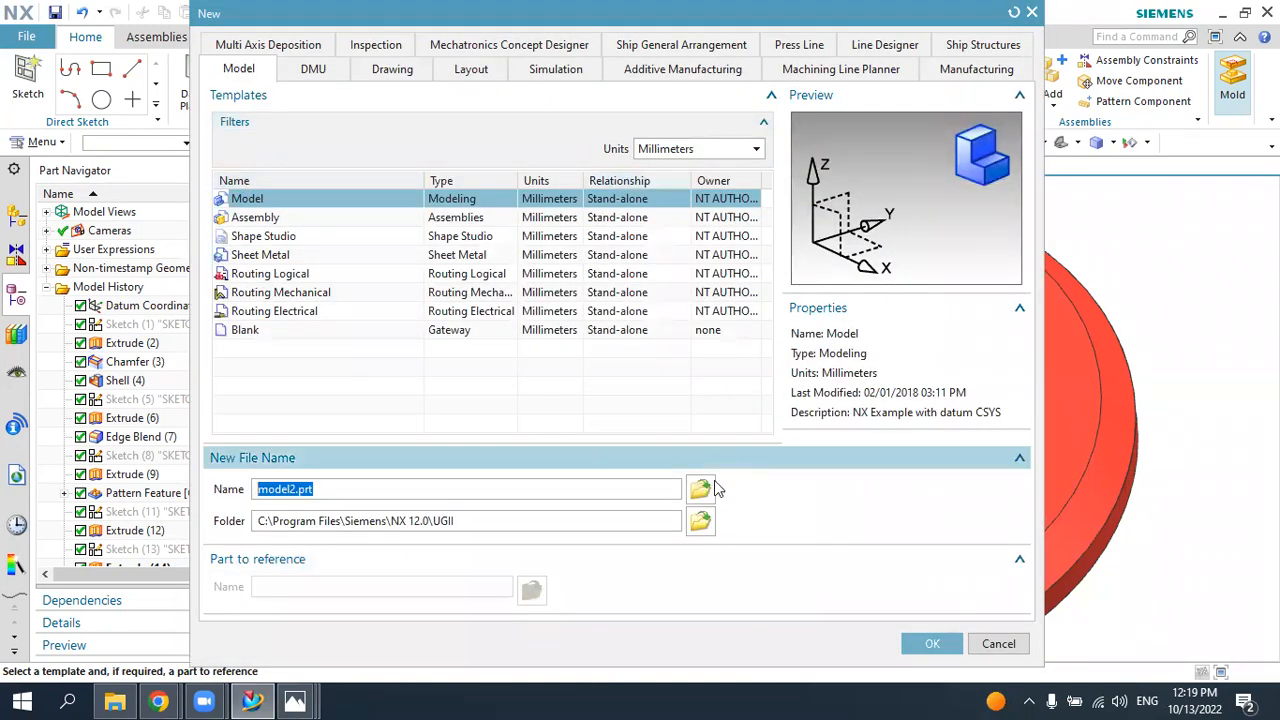
left_click(927, 641)
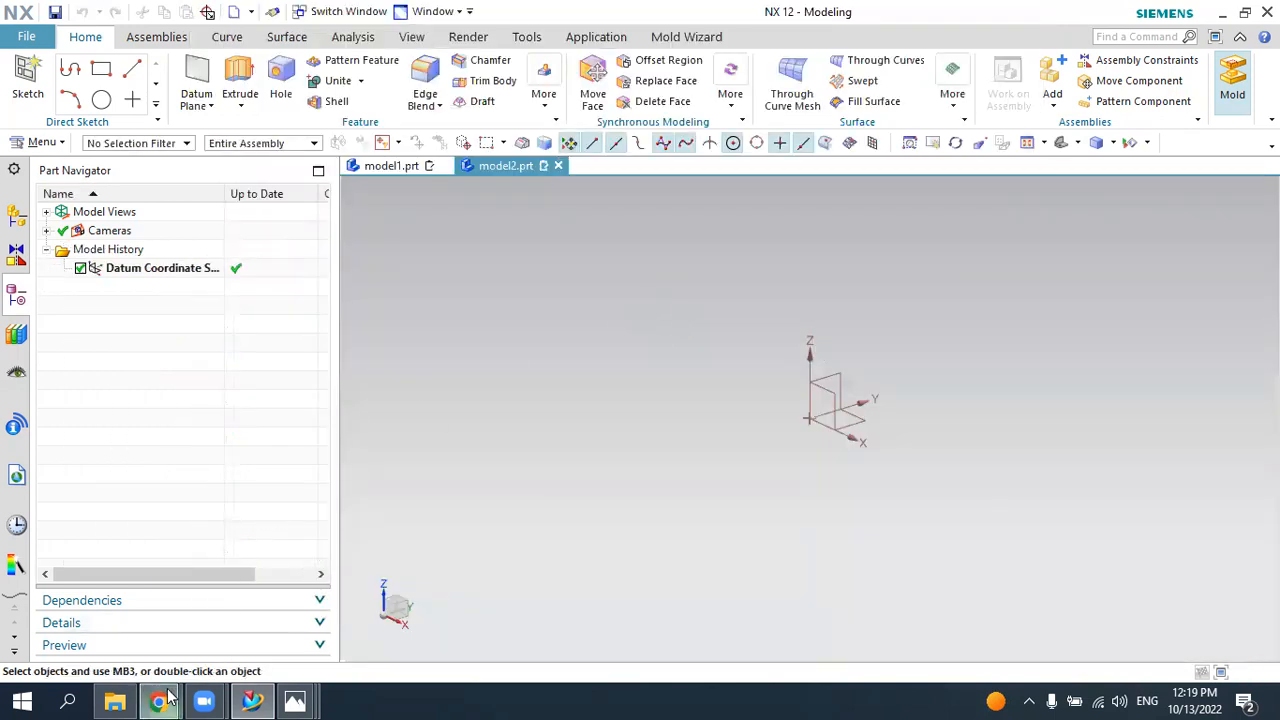
- Change the graphics background of the new part to plain white
right_click(687, 280)
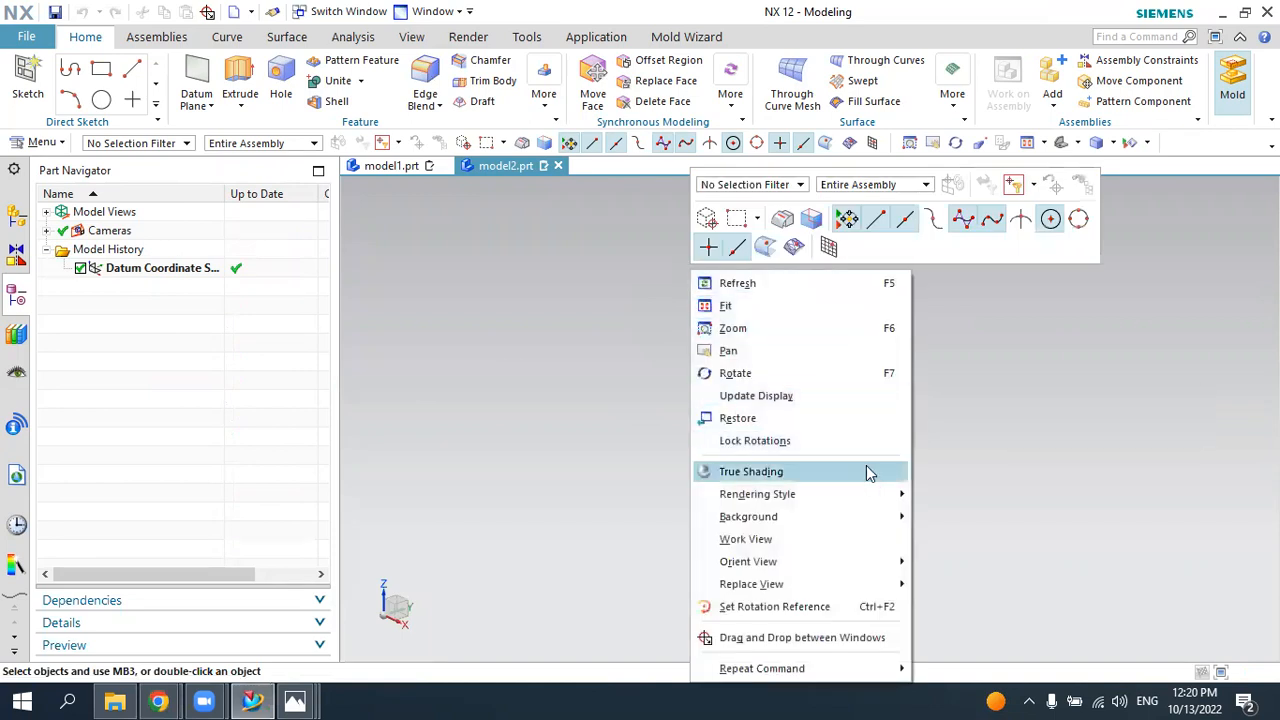
mouse_move(874, 520)
left_click(940, 520)
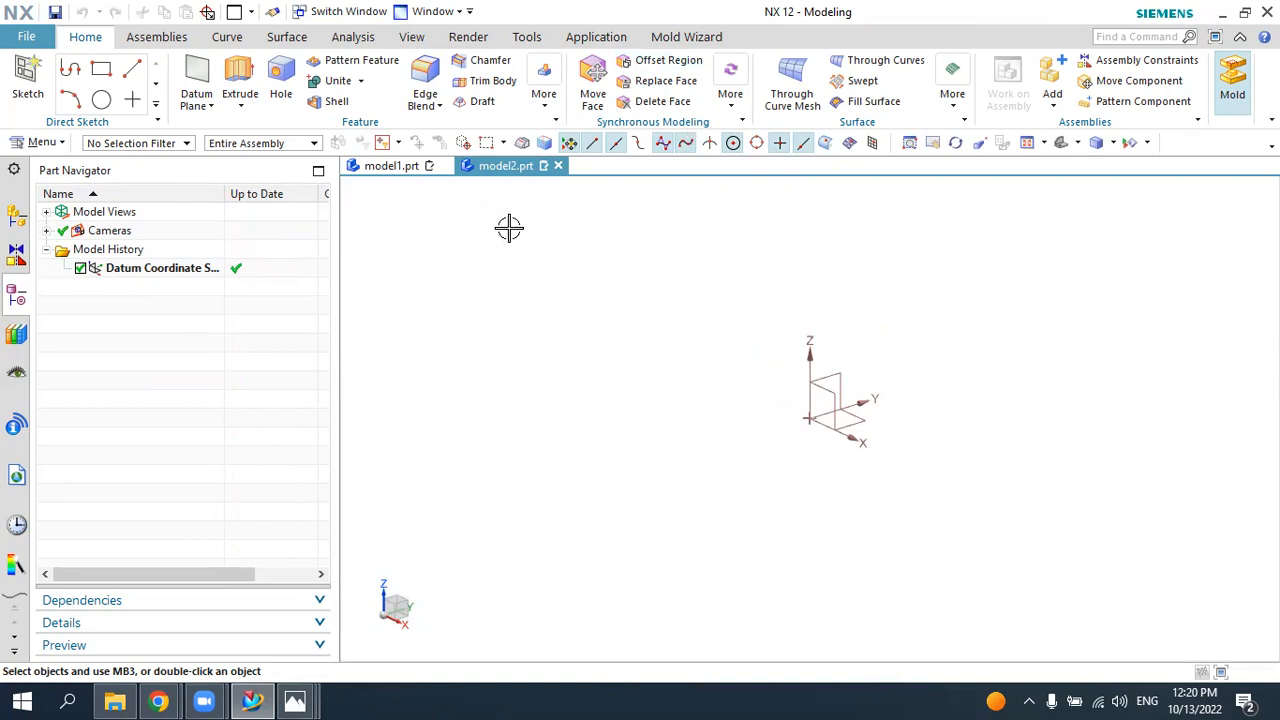
- Check model1.prt, go back to model2.prt, and examine the socket's shape in the reference photo socket-rib.jpg before returning to NX
left_click(397, 168)
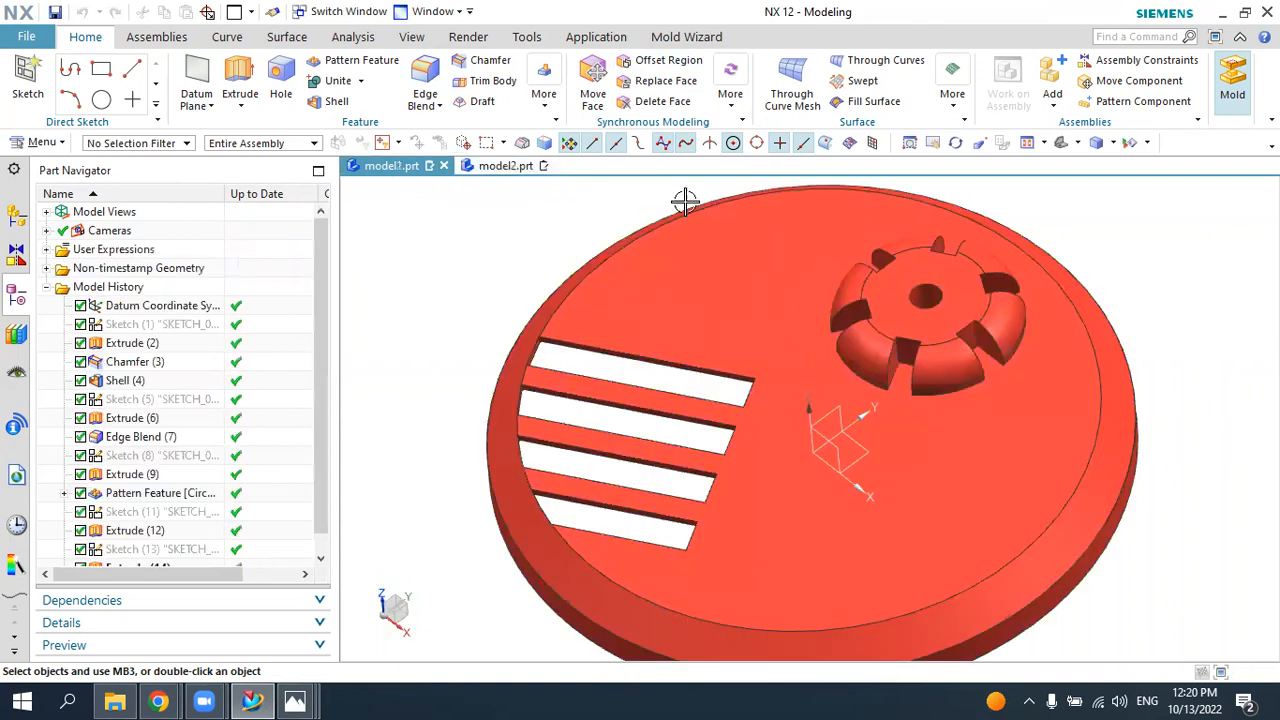
left_click(510, 166)
mouse_move(300, 700)
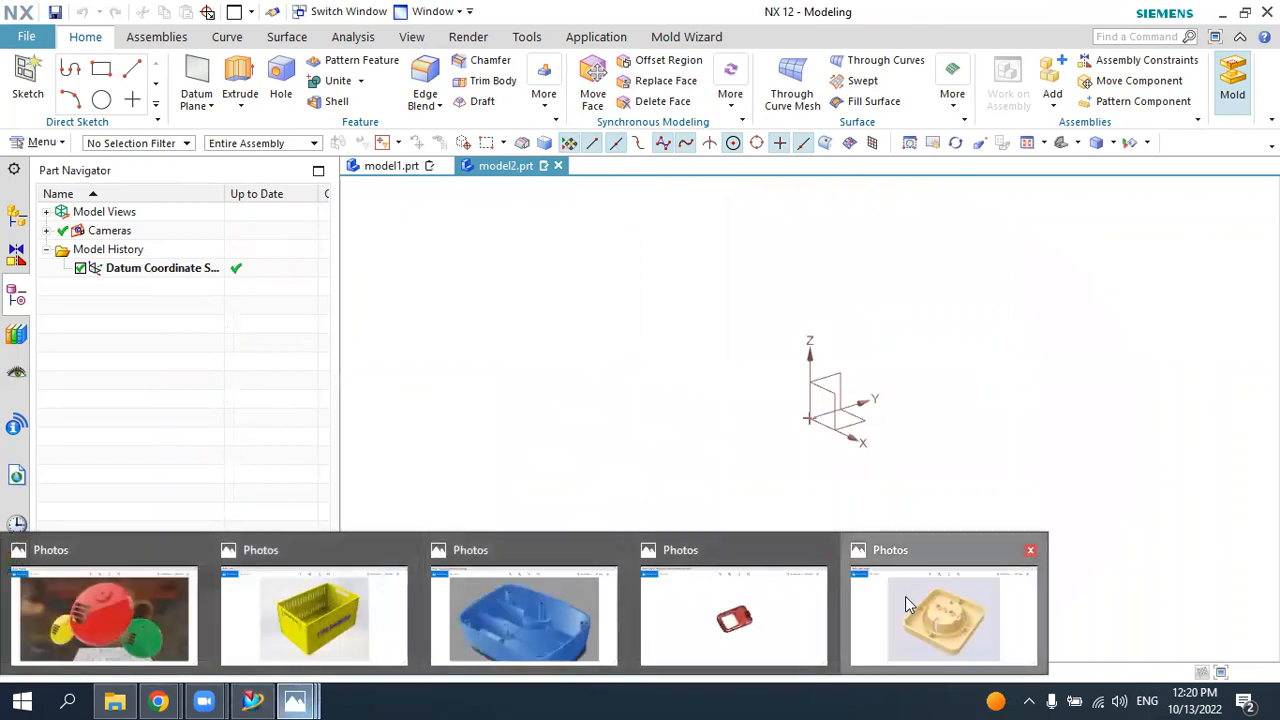
left_click(945, 600)
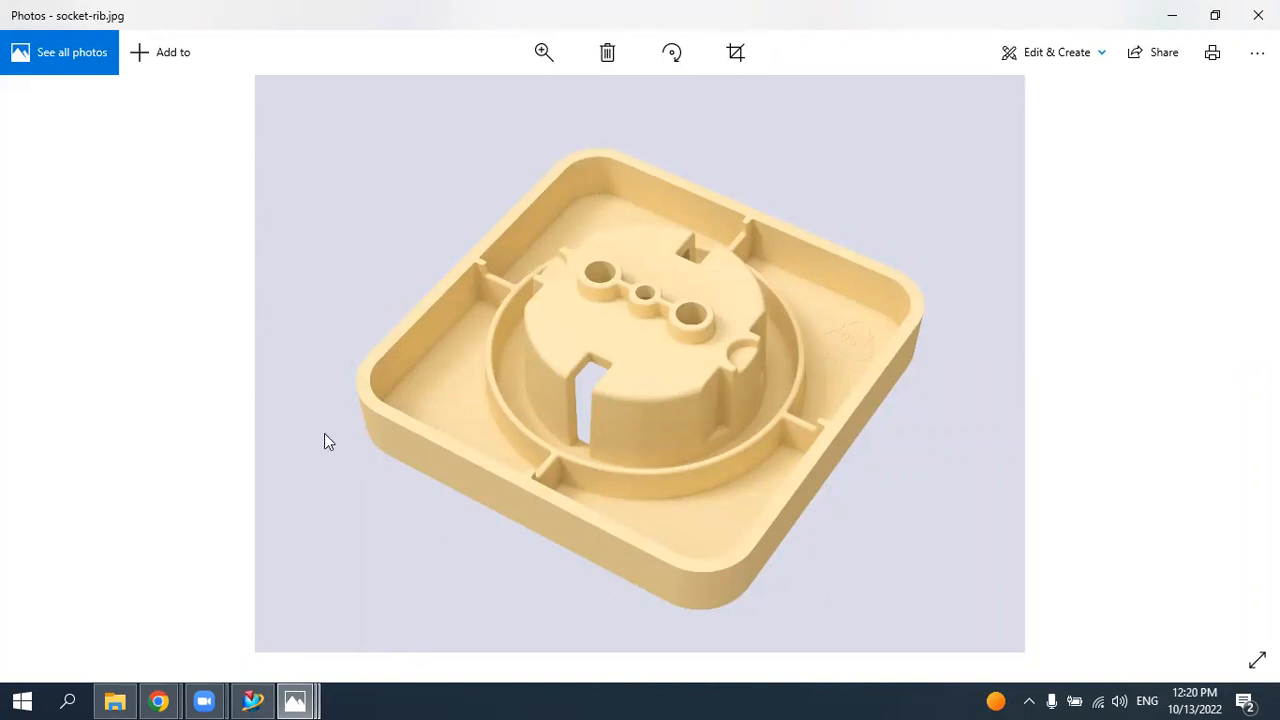
left_click(253, 701)
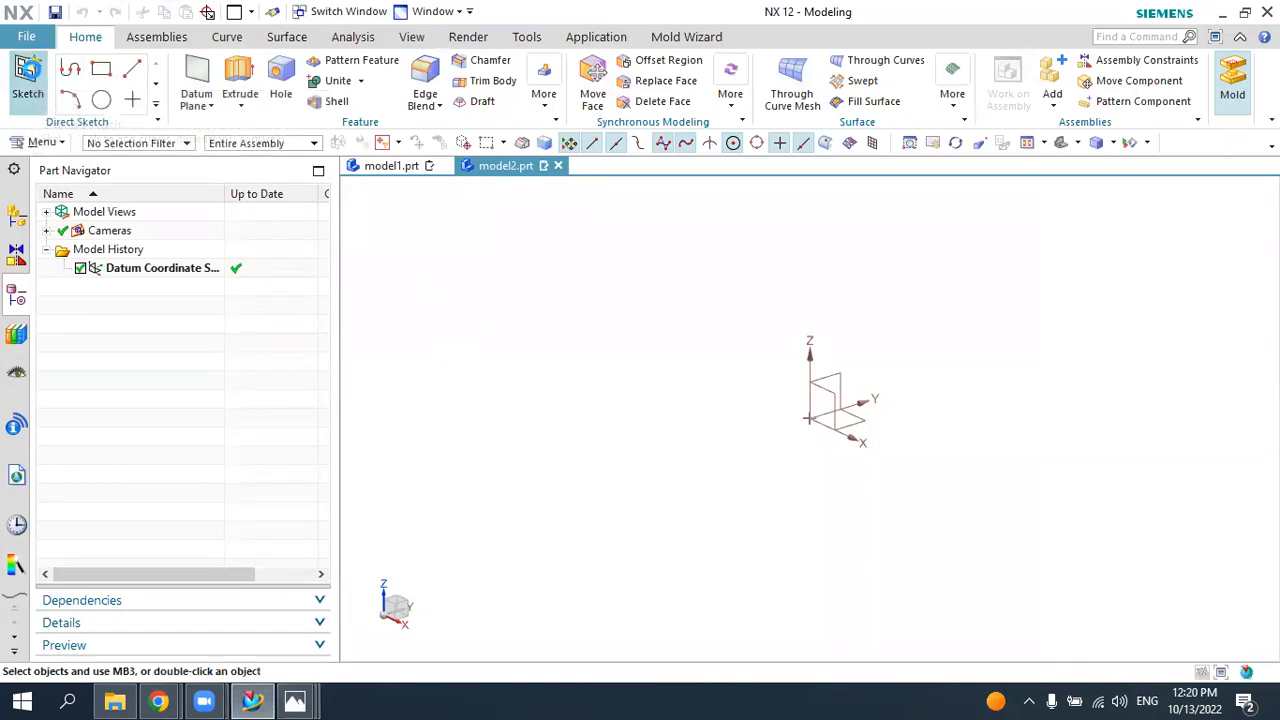
- Create a sketch on the XY plane of the datum coordinate system
left_click(28, 85)
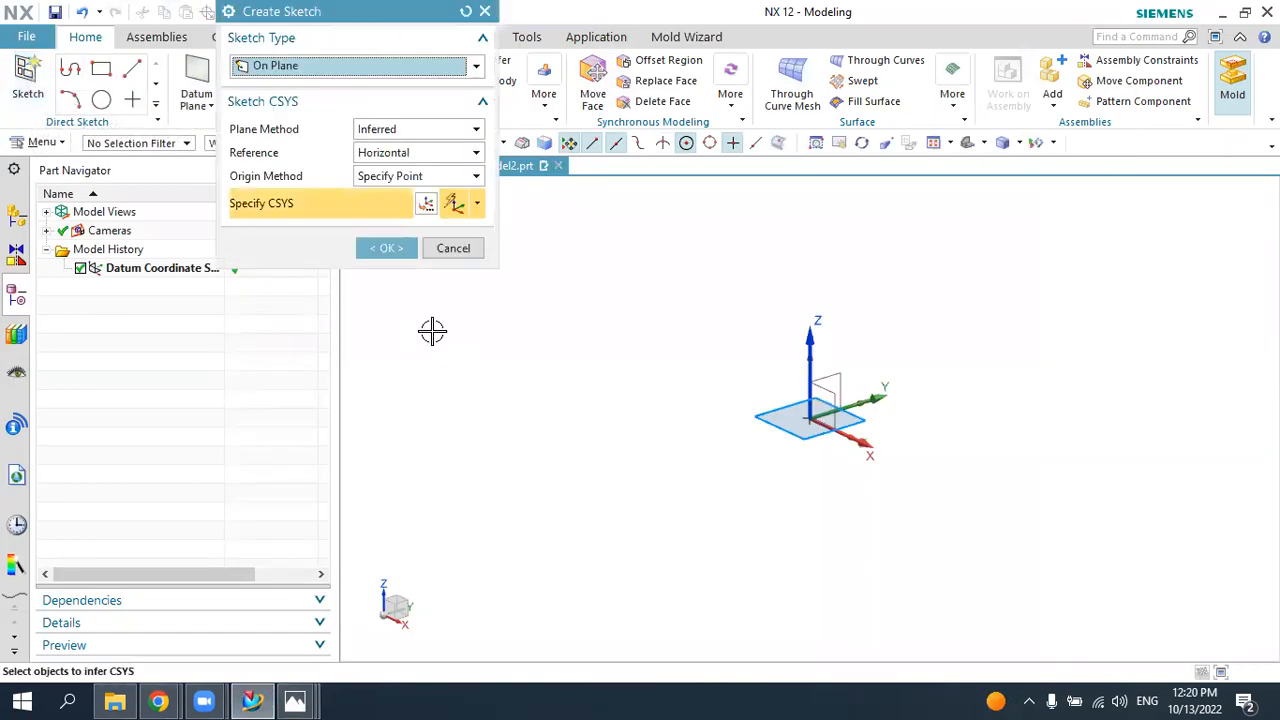
left_click(855, 418)
left_click(385, 248)
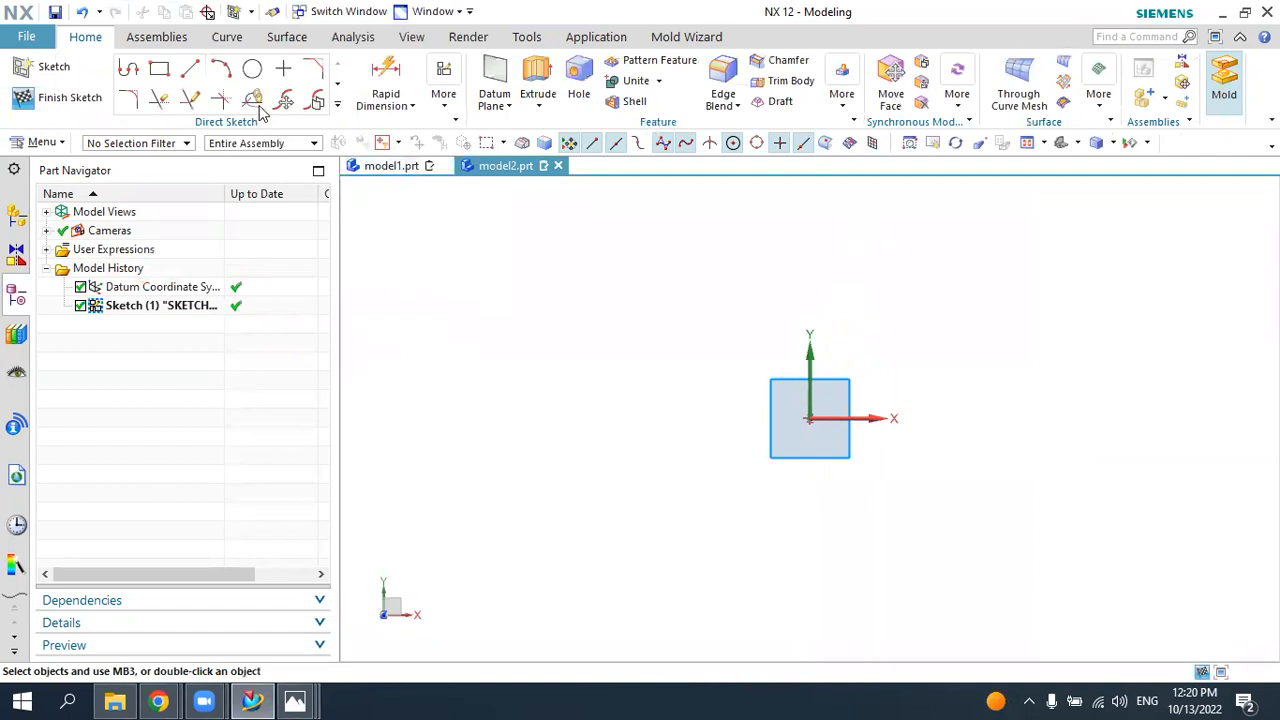
- Sketch a horizontal rectangle from its center at the sketch origin, about 156 mm wide and 105 mm high
left_click(159, 68)
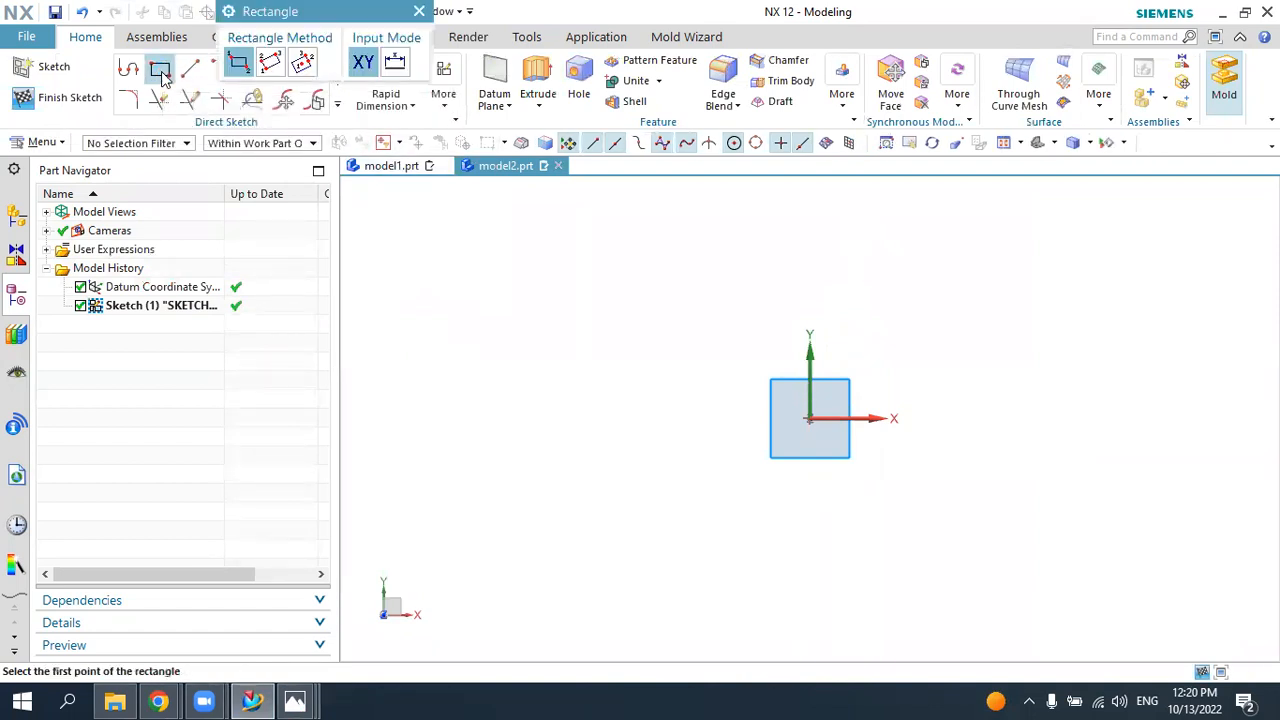
left_click(302, 64)
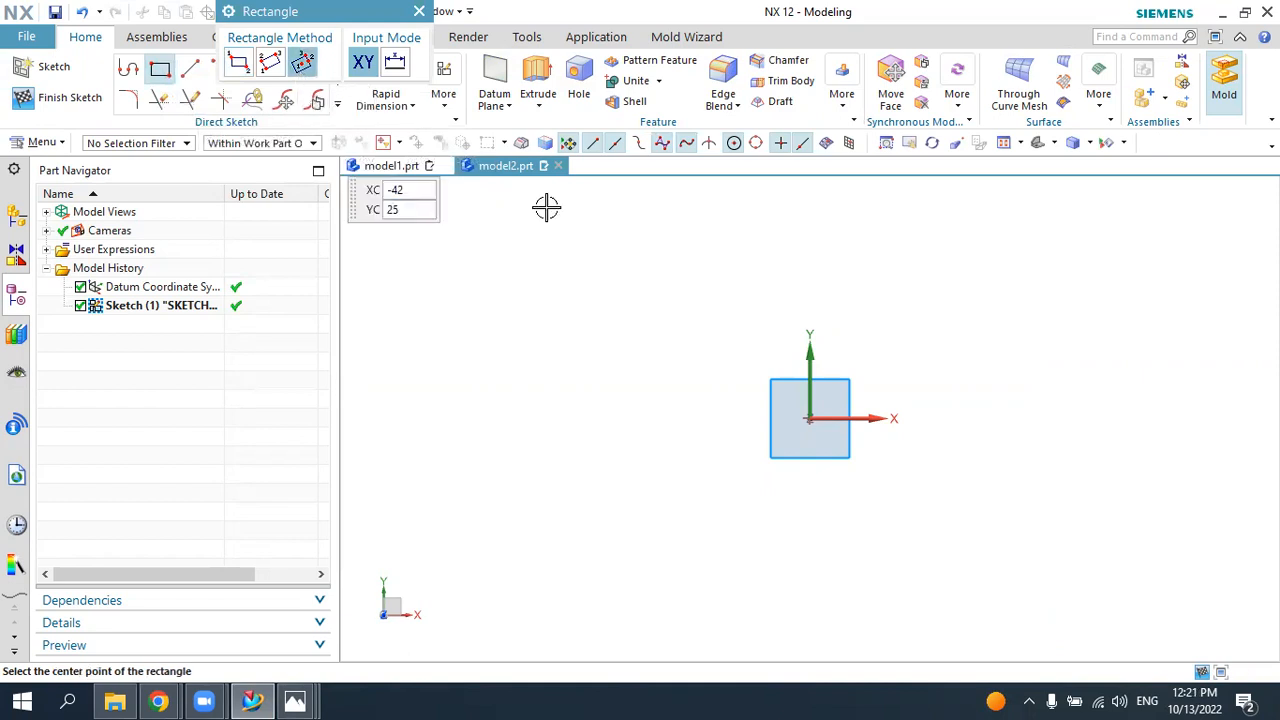
left_click(810, 416)
left_click(977, 432)
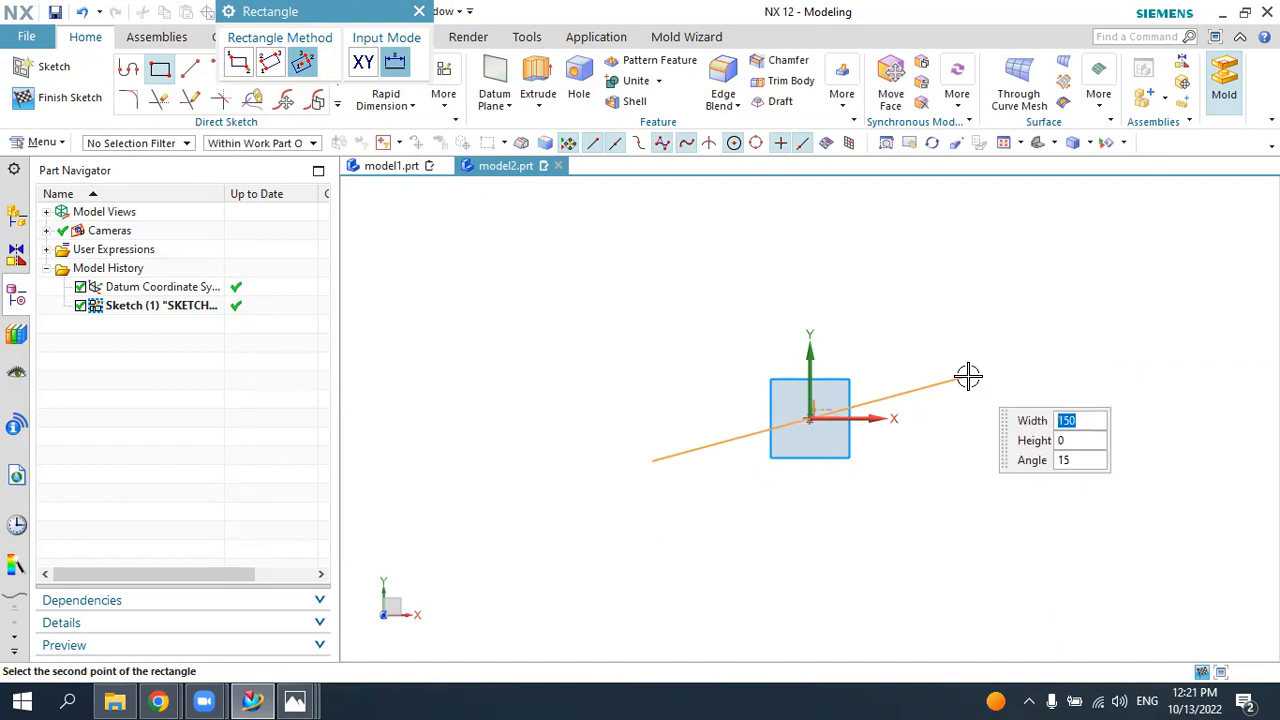
left_click(980, 418)
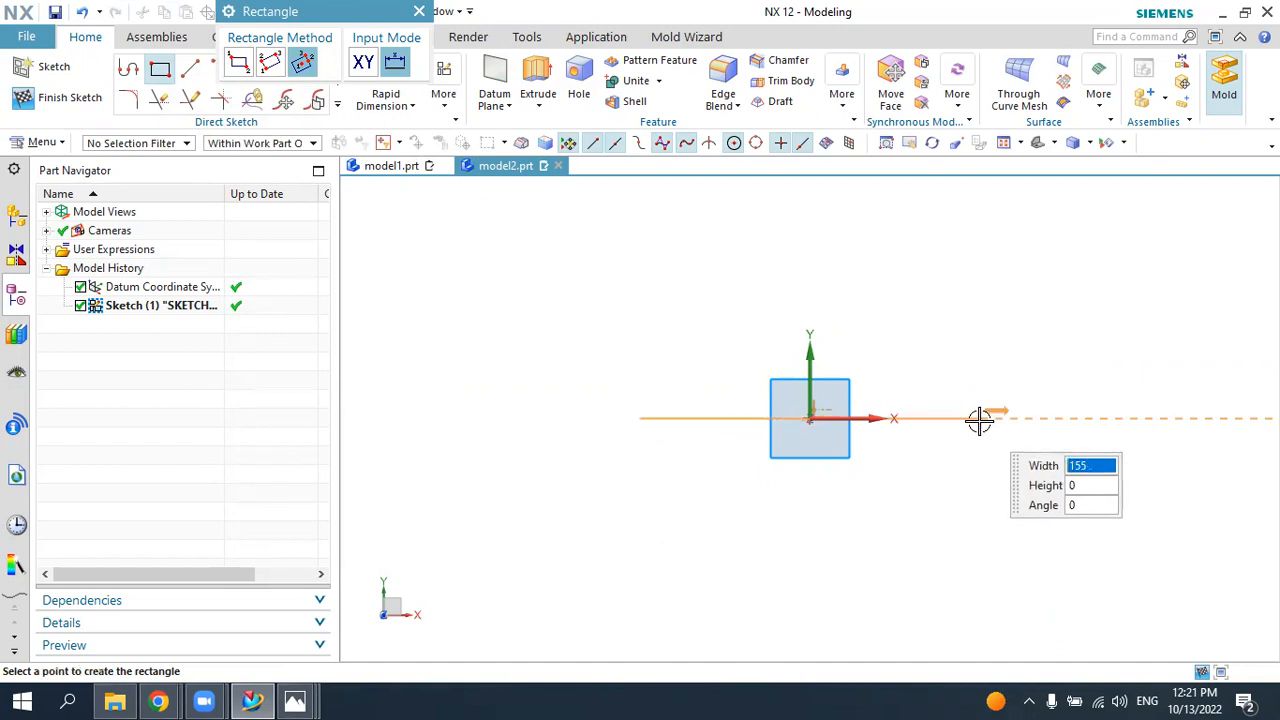
left_click(959, 303)
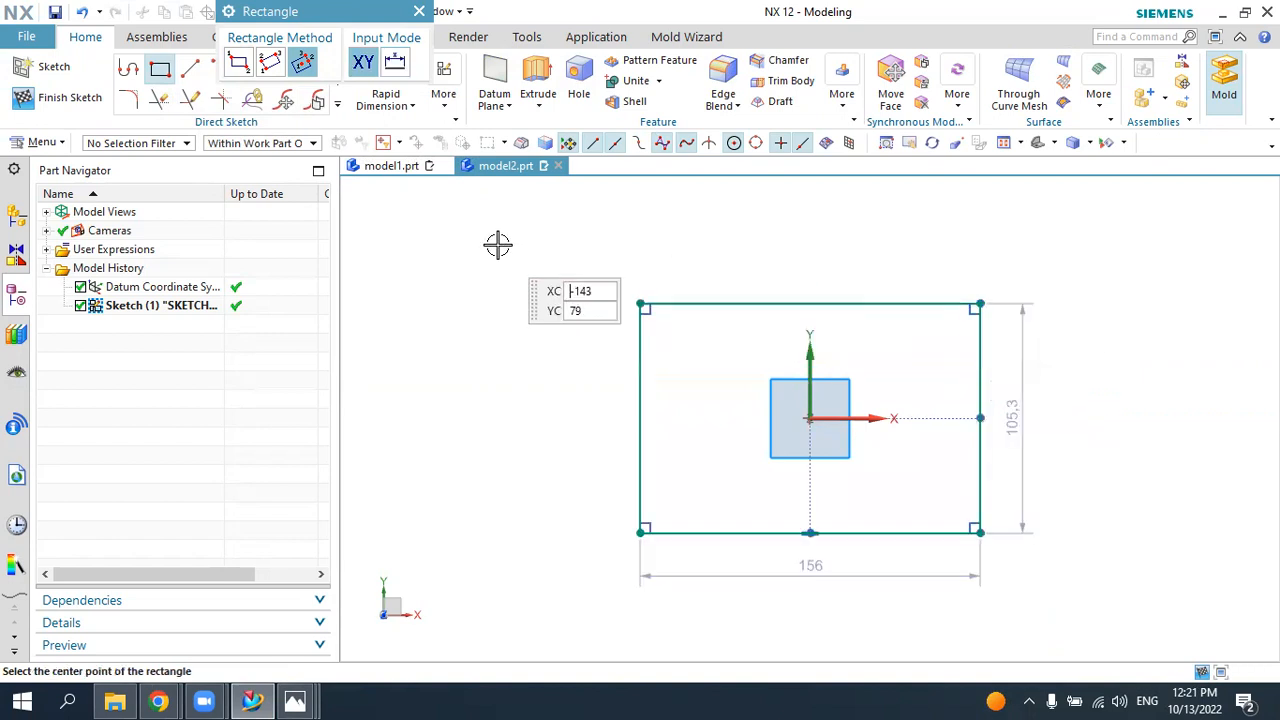
left_click(420, 11)
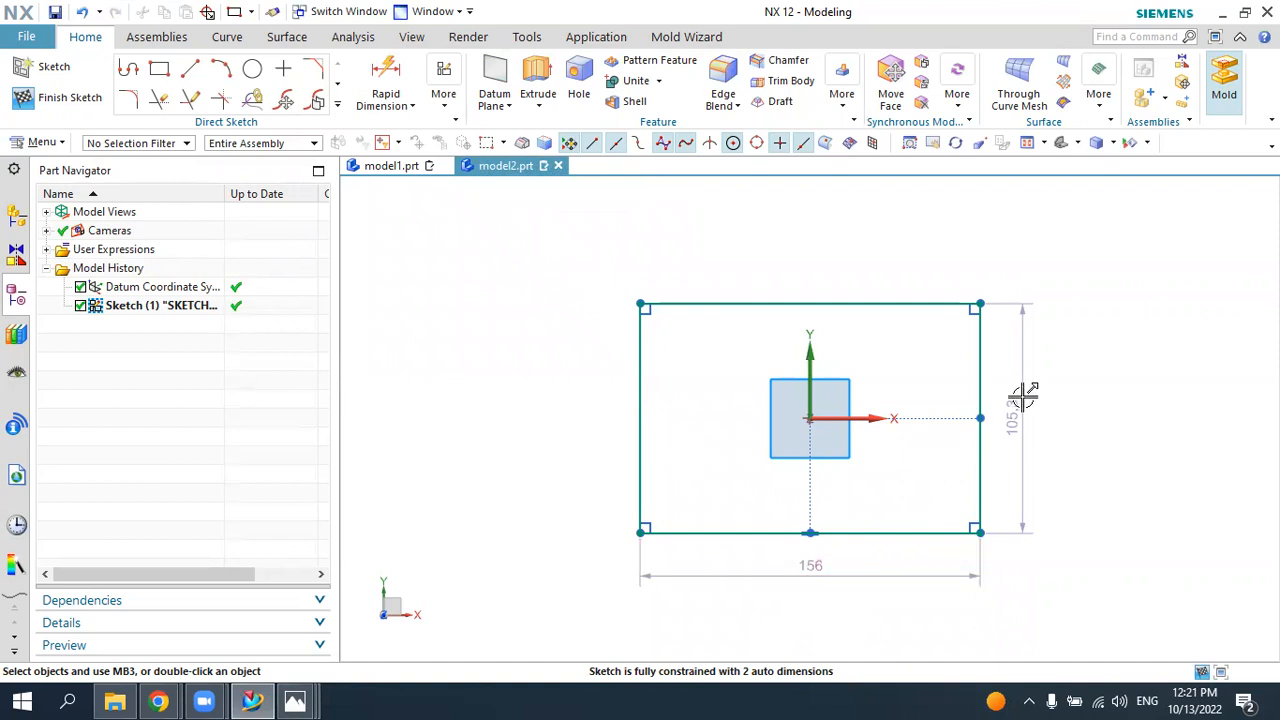
- Dimension the rectangle's height and width, setting both to 150 mm
left_click(386, 72)
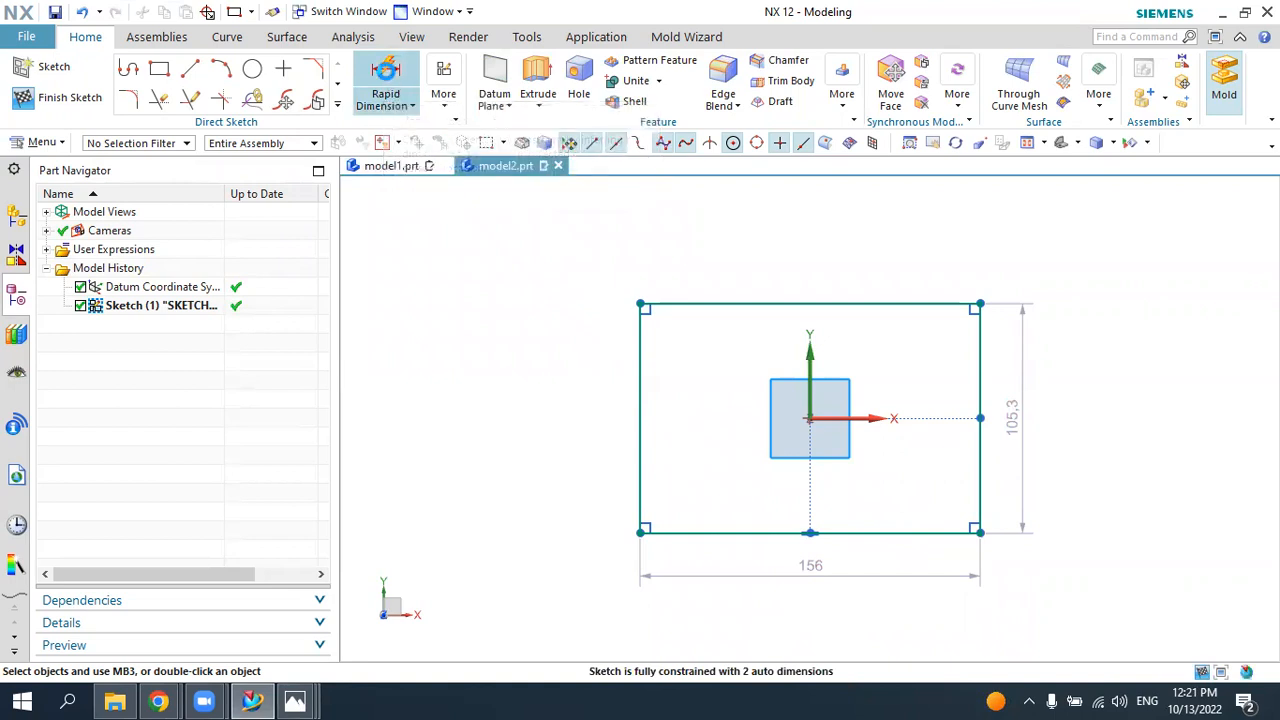
left_click(637, 367)
left_click(584, 403)
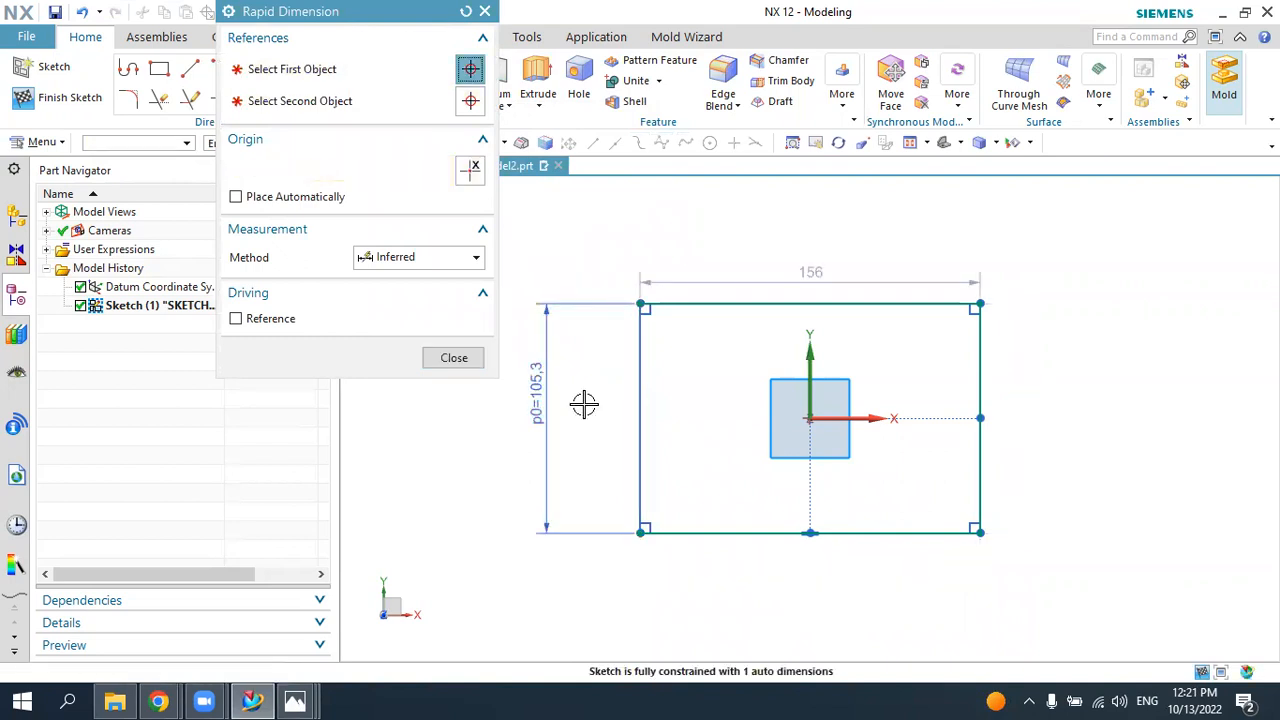
type("150")
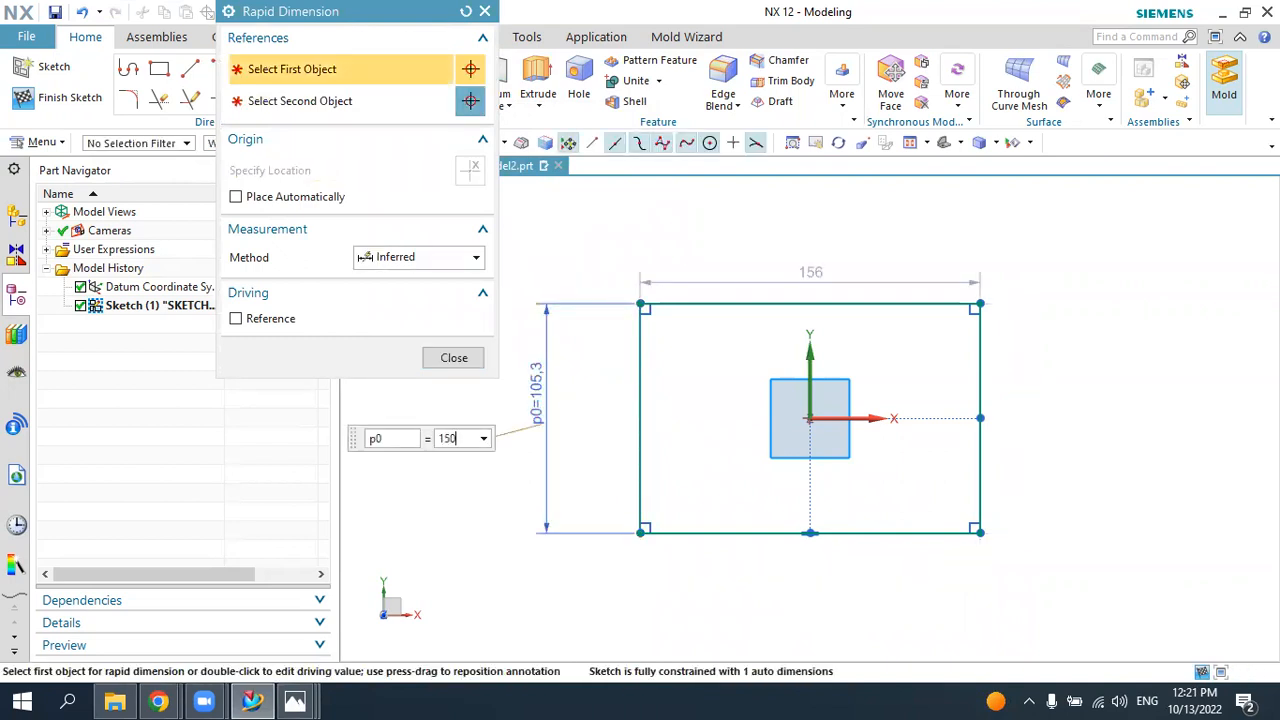
key("Return")
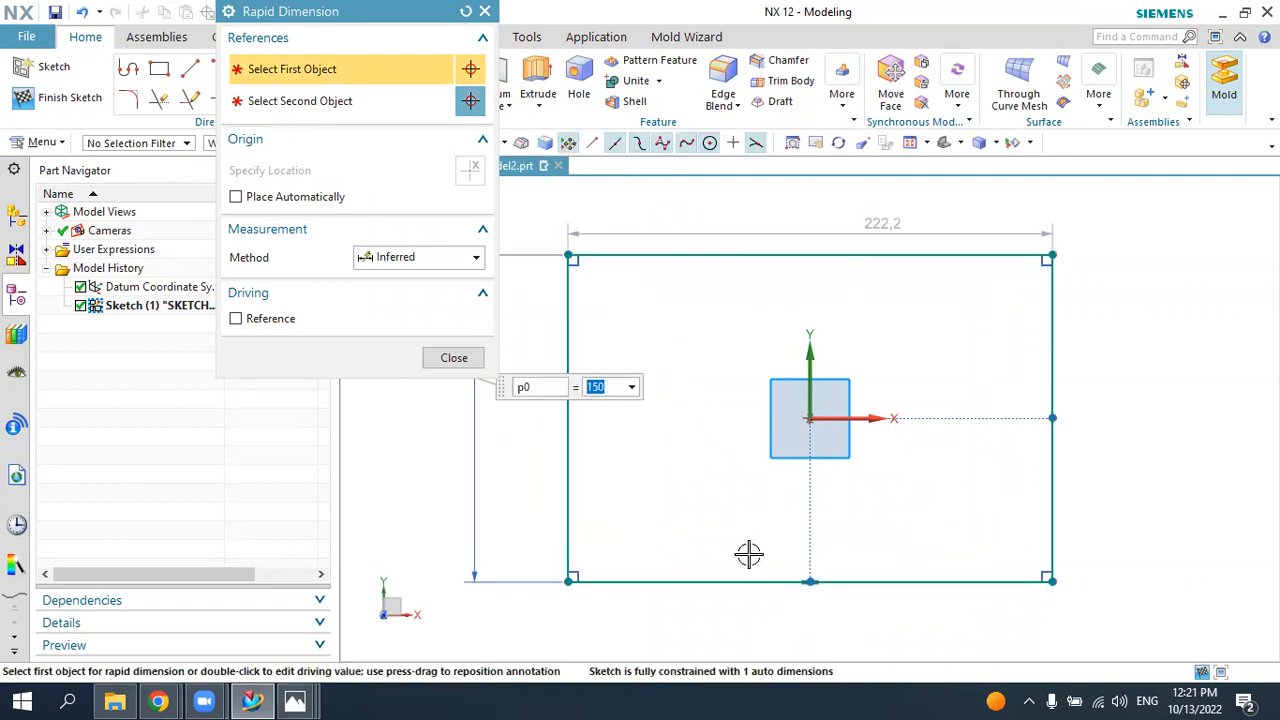
left_click(706, 580)
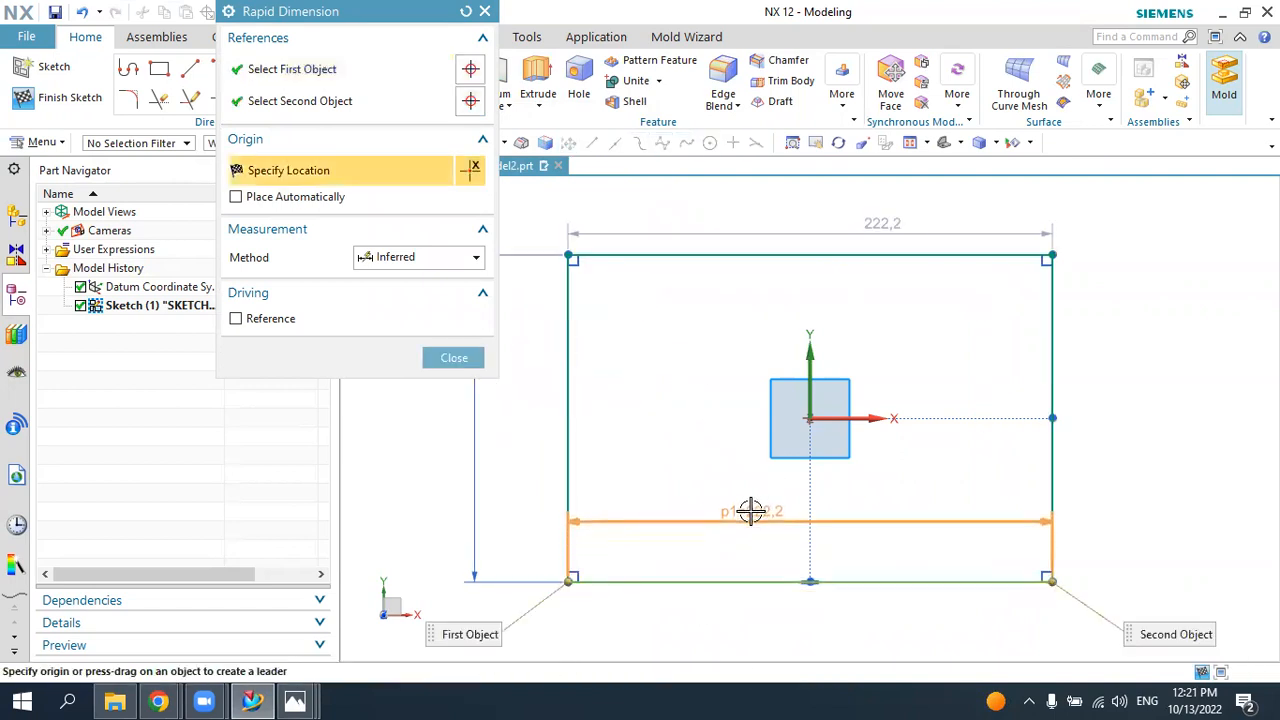
left_click(751, 508)
type("1")
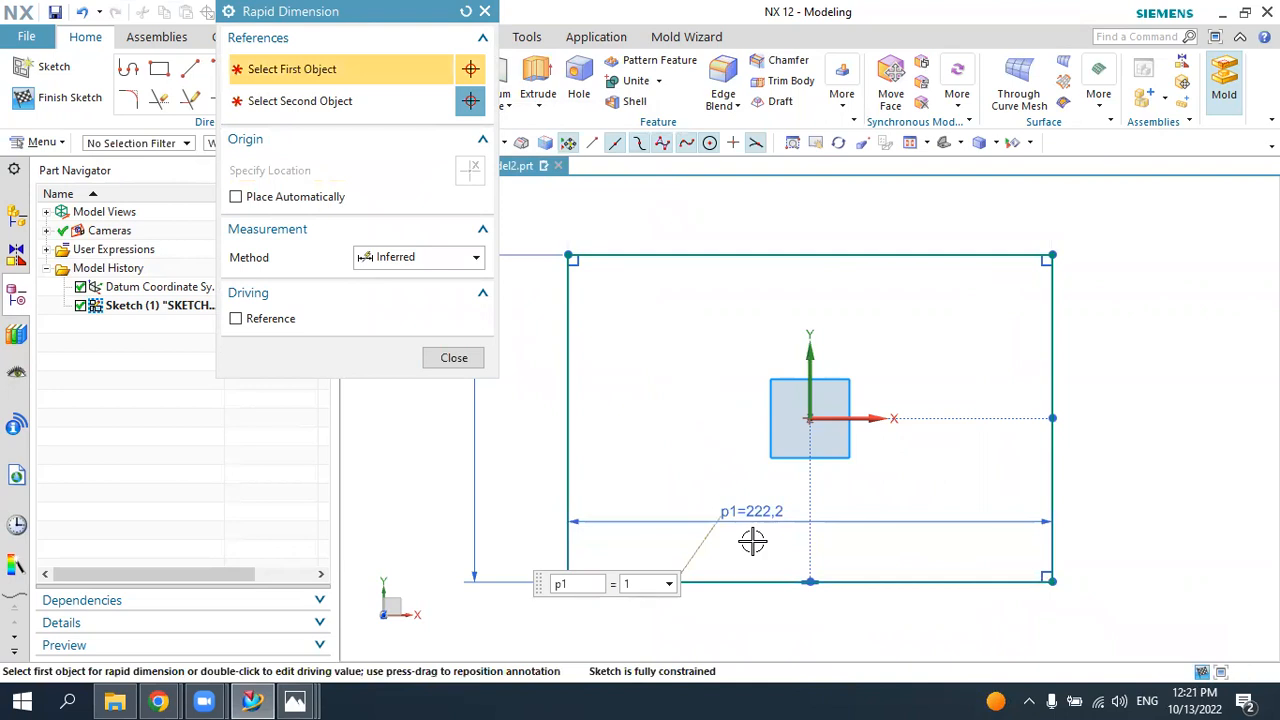
type("50")
key("Return")
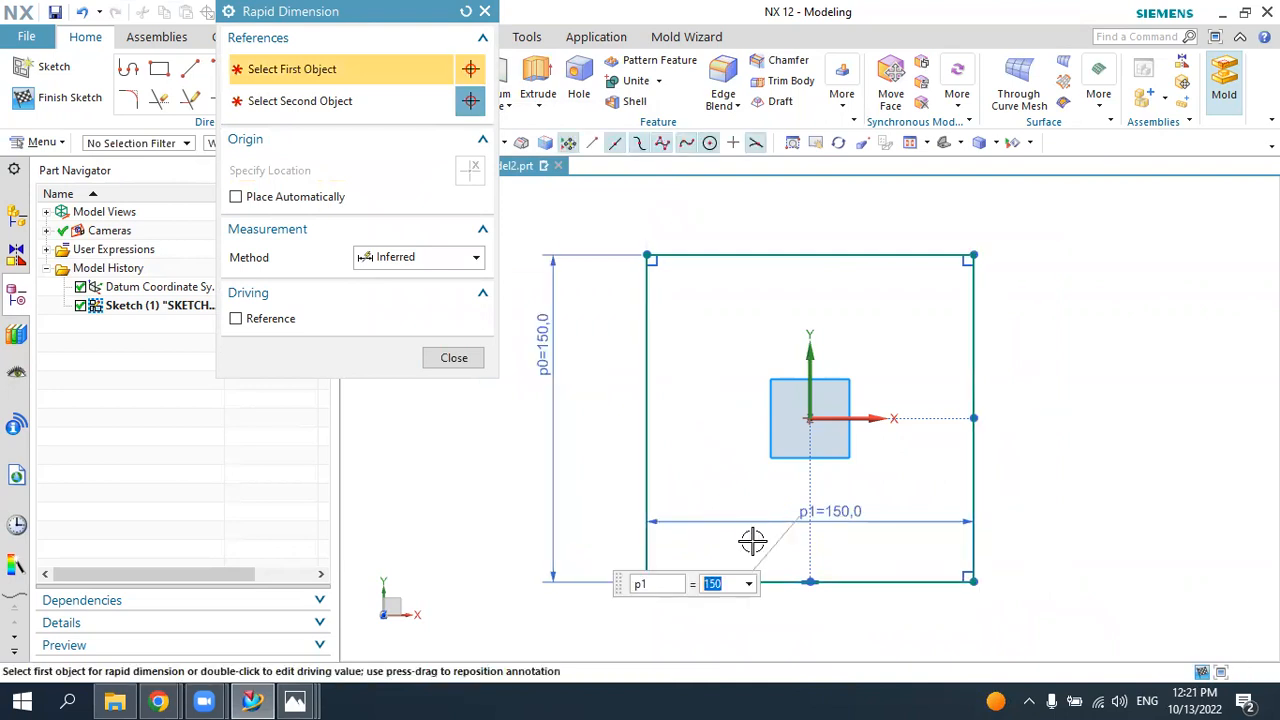
key("Escape")
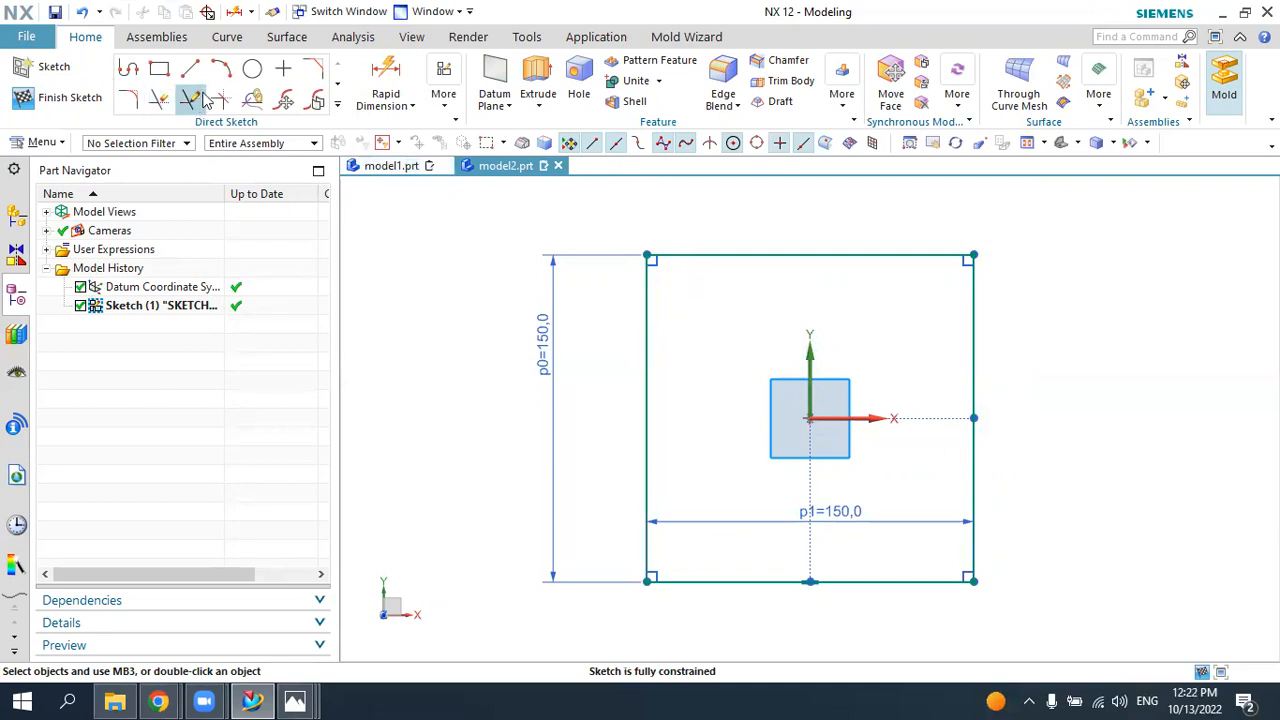
- Round the two upper corners of the sketched square with 30 mm radius fillets
left_click(130, 98)
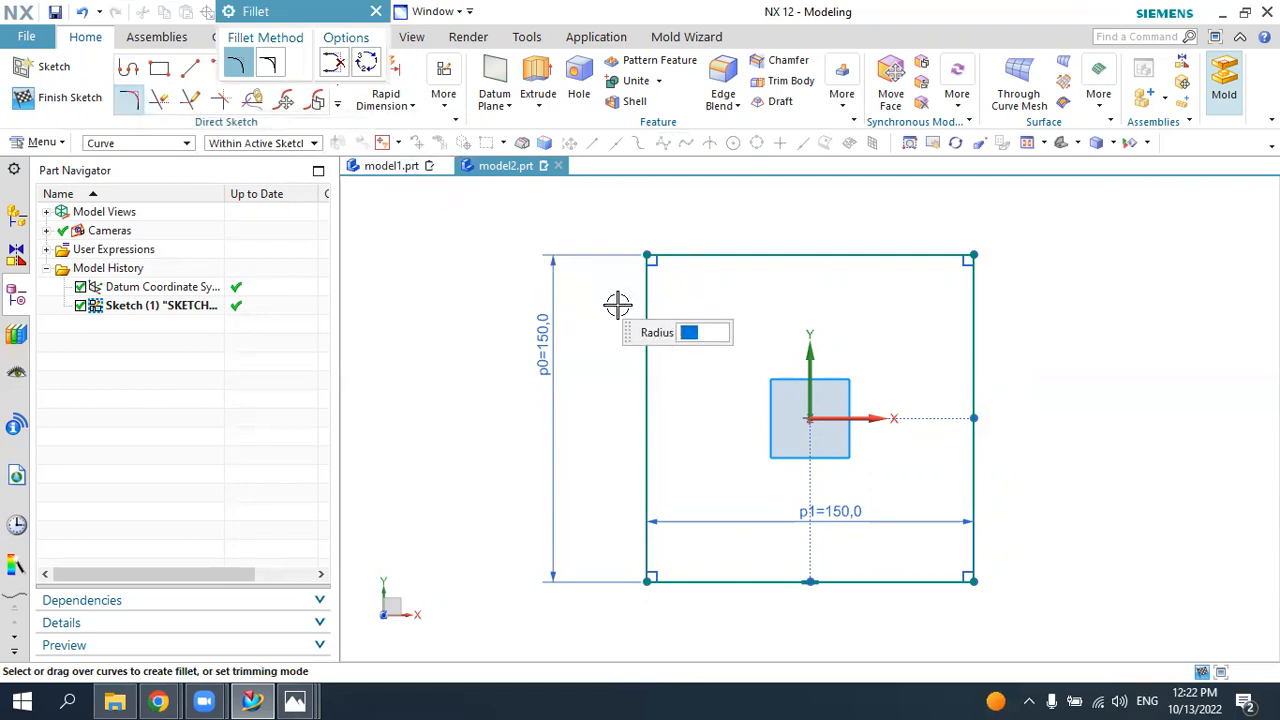
left_click(648, 310)
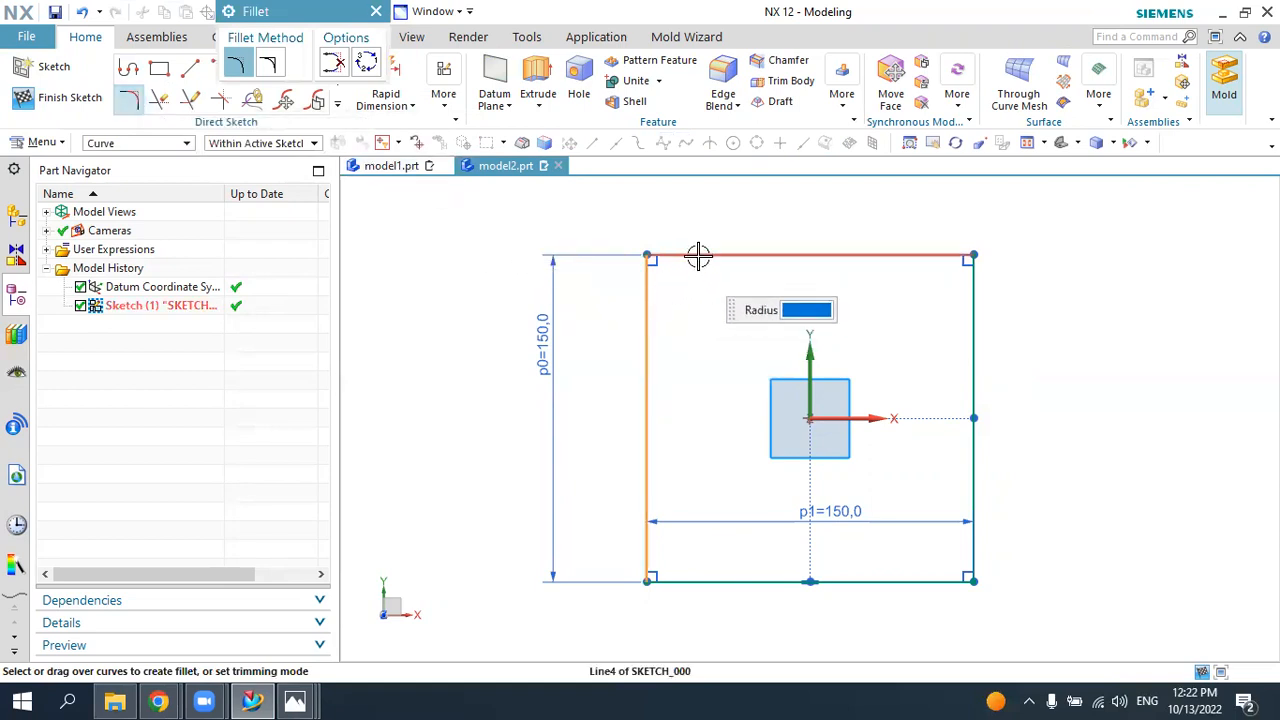
left_click(697, 255)
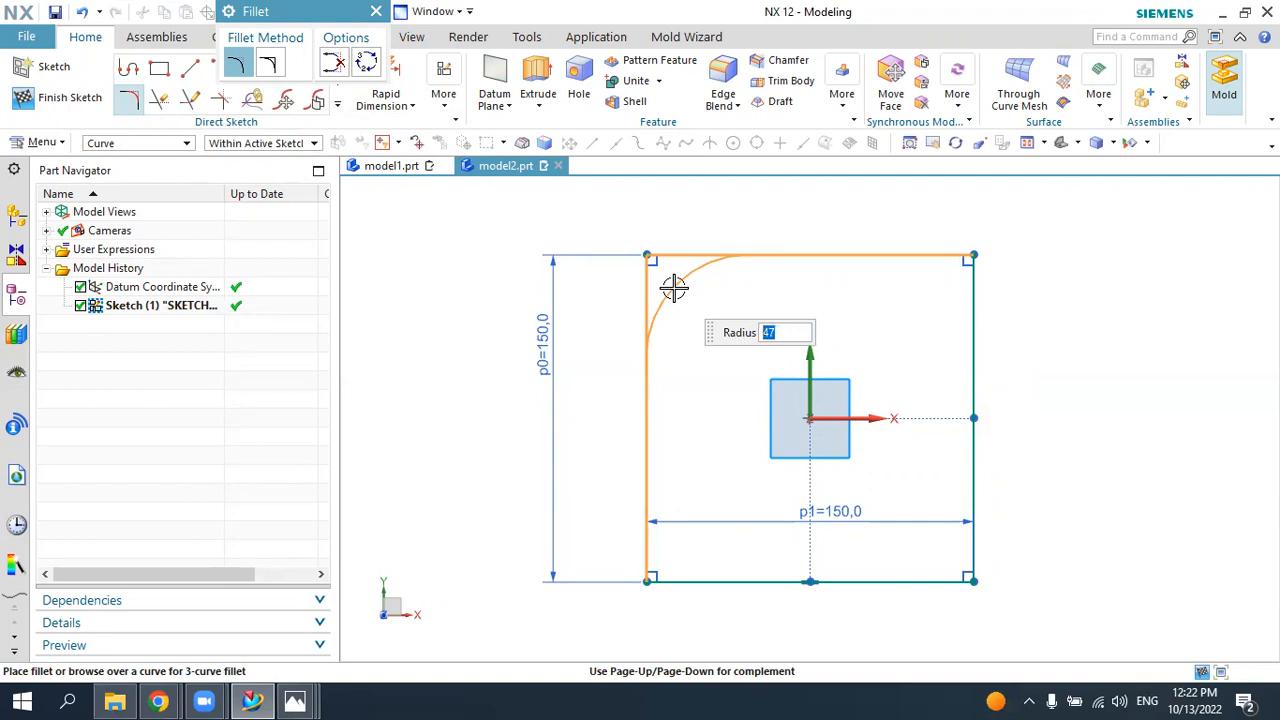
type("30")
left_click(673, 287)
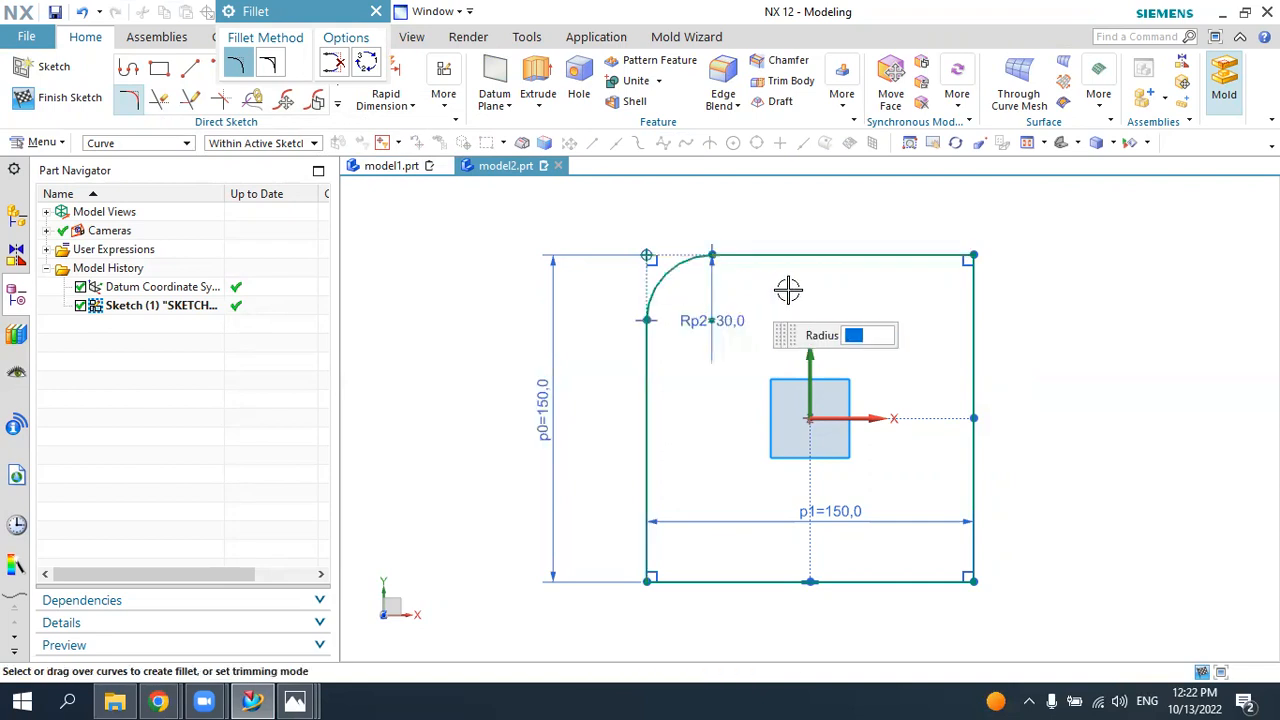
left_click(910, 255)
left_click(967, 291)
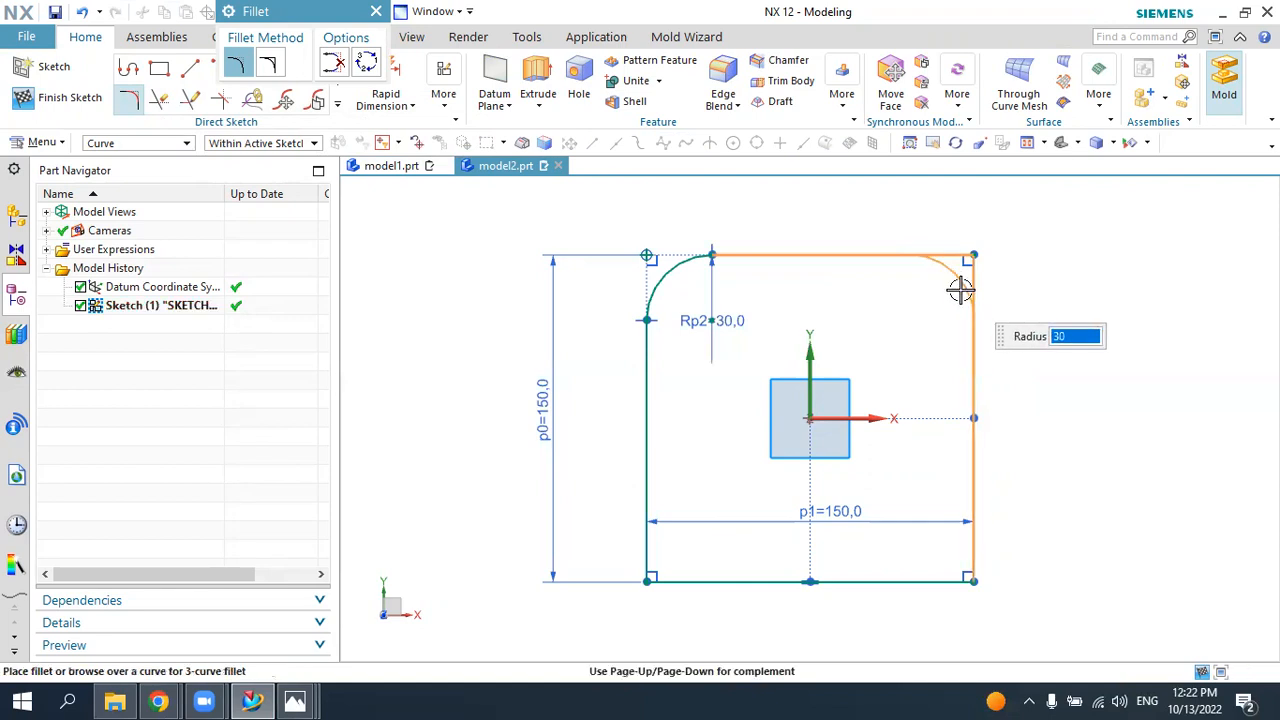
type("3")
key("Return")
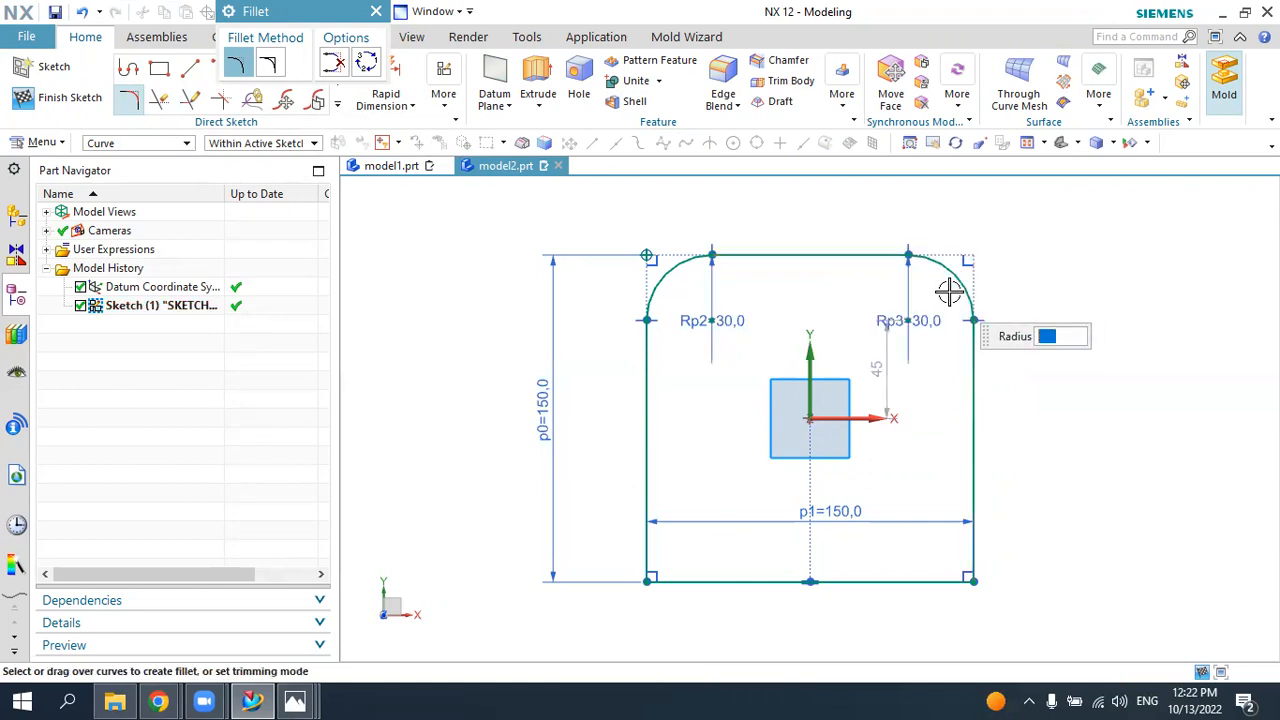
- Fillet the two lower corners of the sketched square with a 30 mm radius and close the Fillet command
left_click(644, 540)
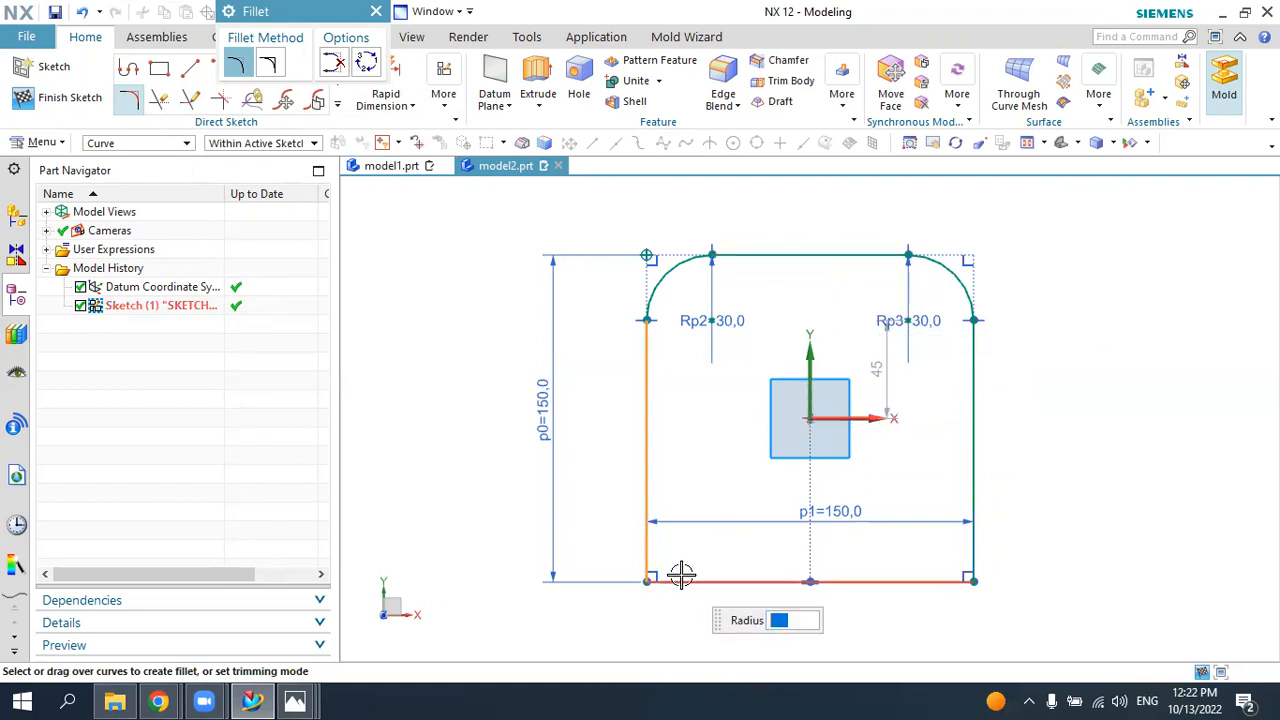
left_click(680, 575)
type("30")
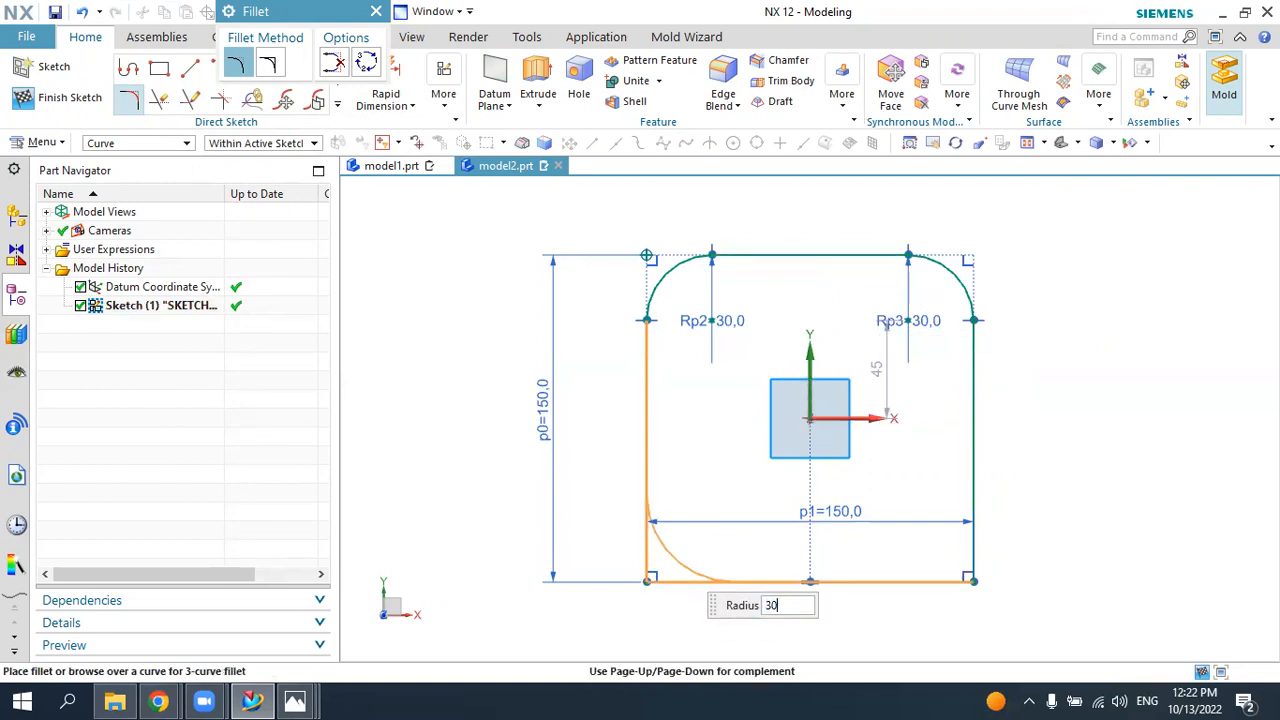
key("Return")
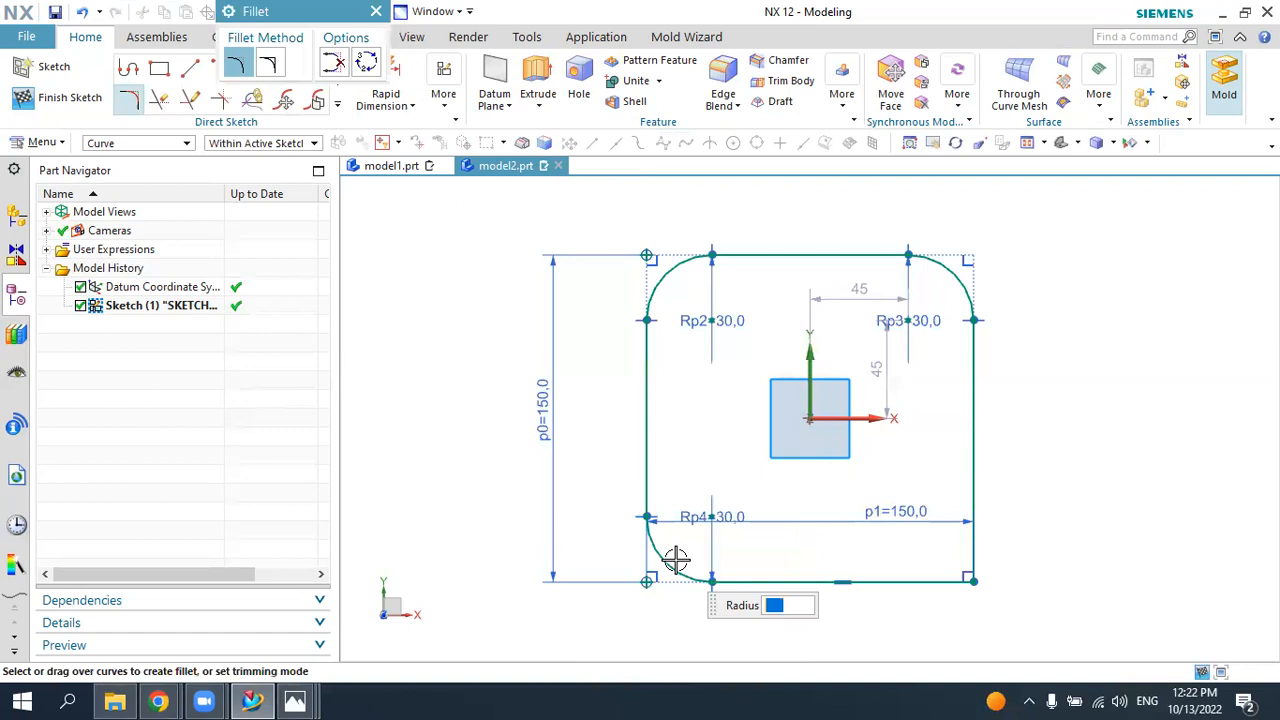
left_click(922, 581)
left_click(972, 497)
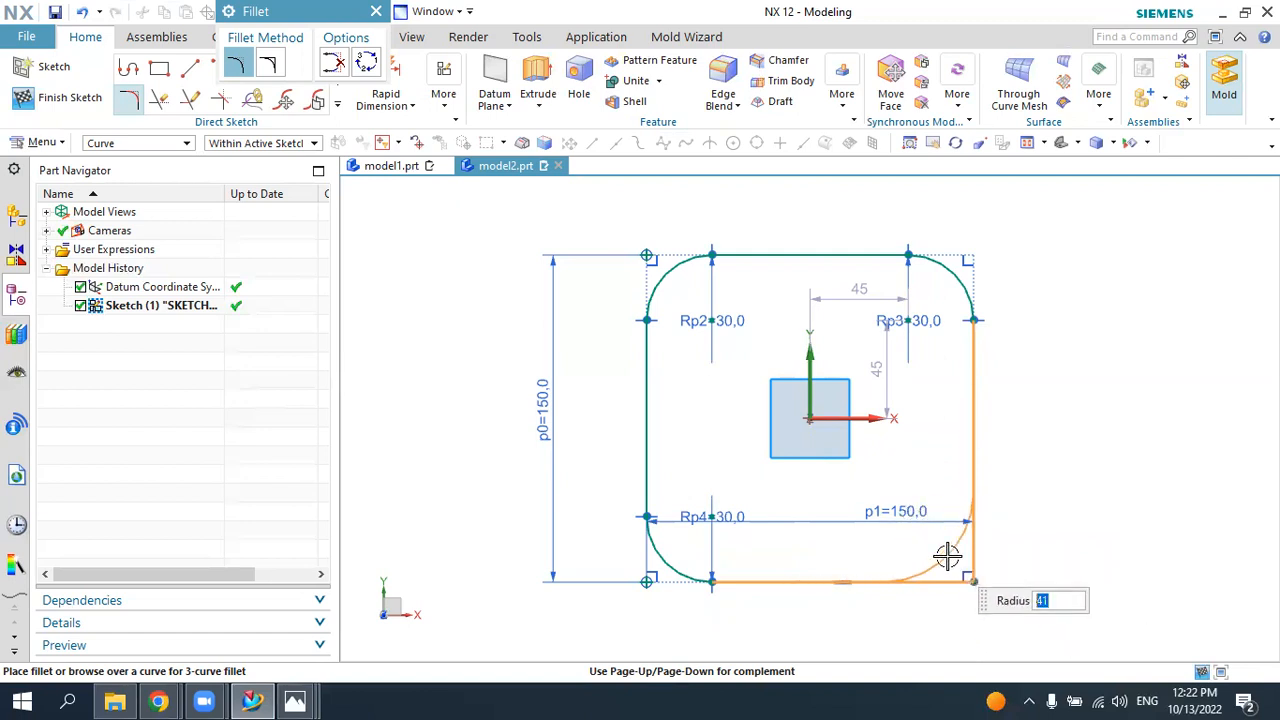
type("30")
left_click(943, 557)
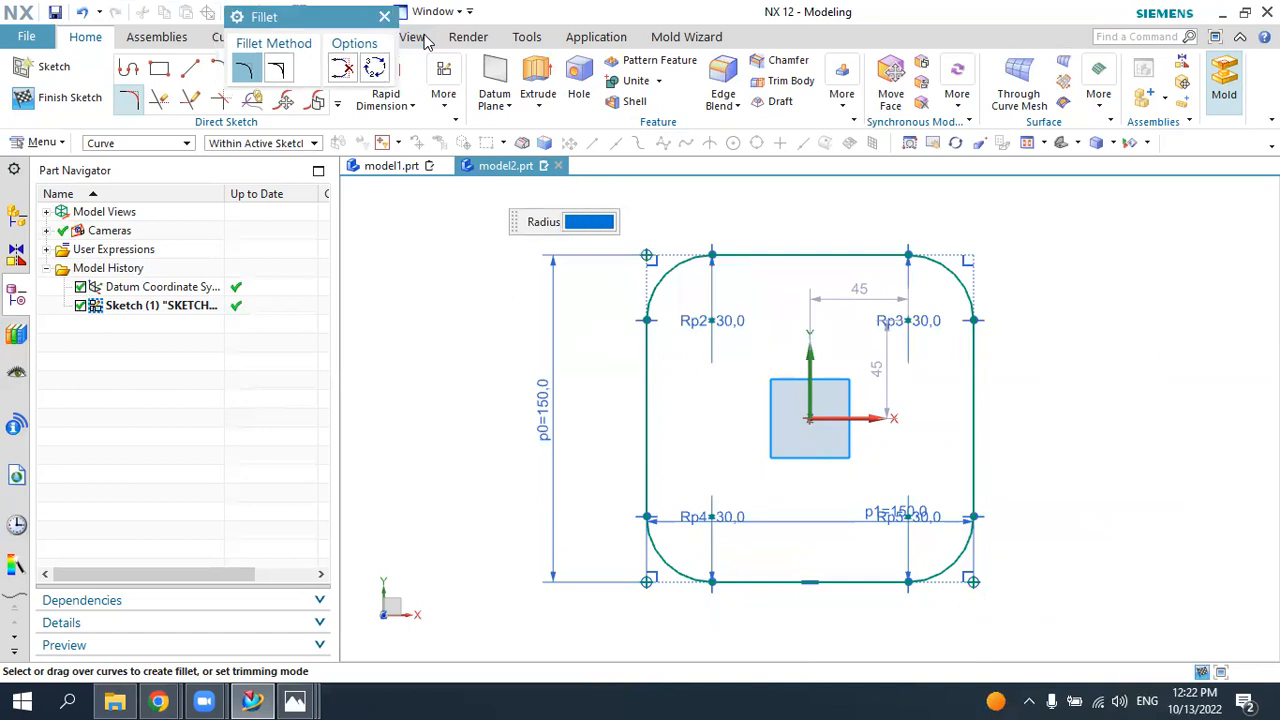
left_click_drag(425, 40, 405, 225)
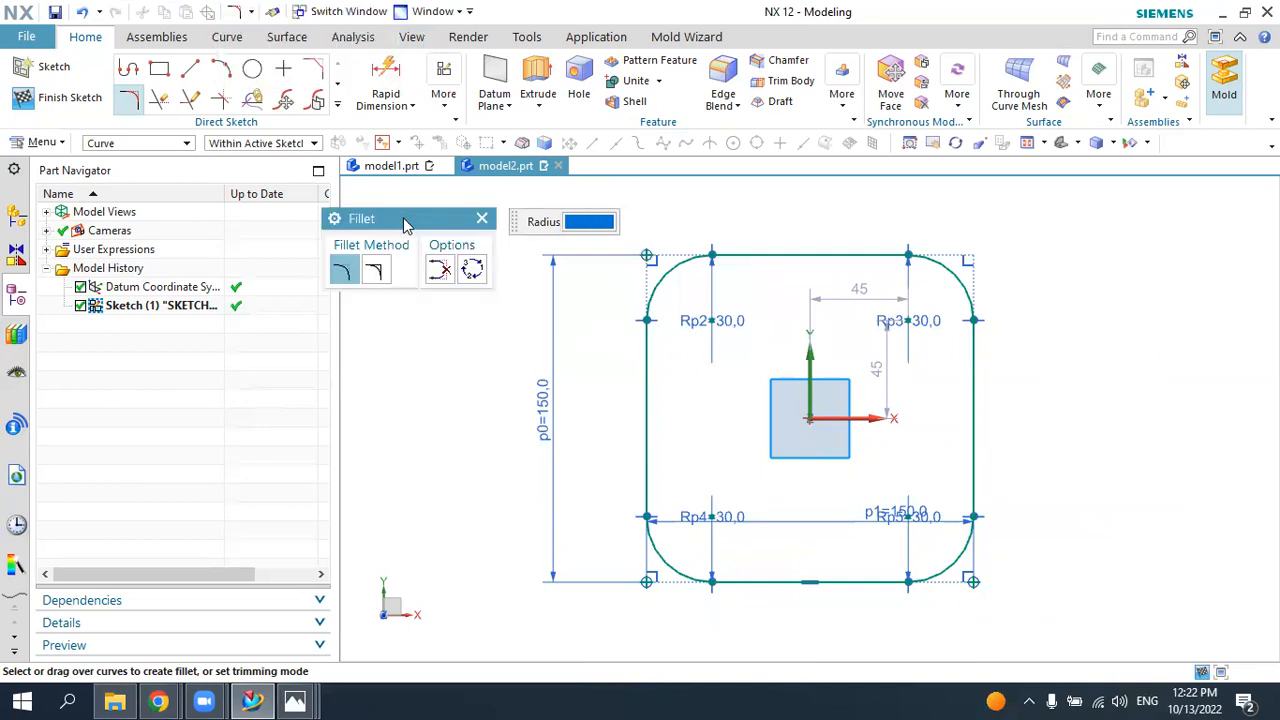
left_click(482, 218)
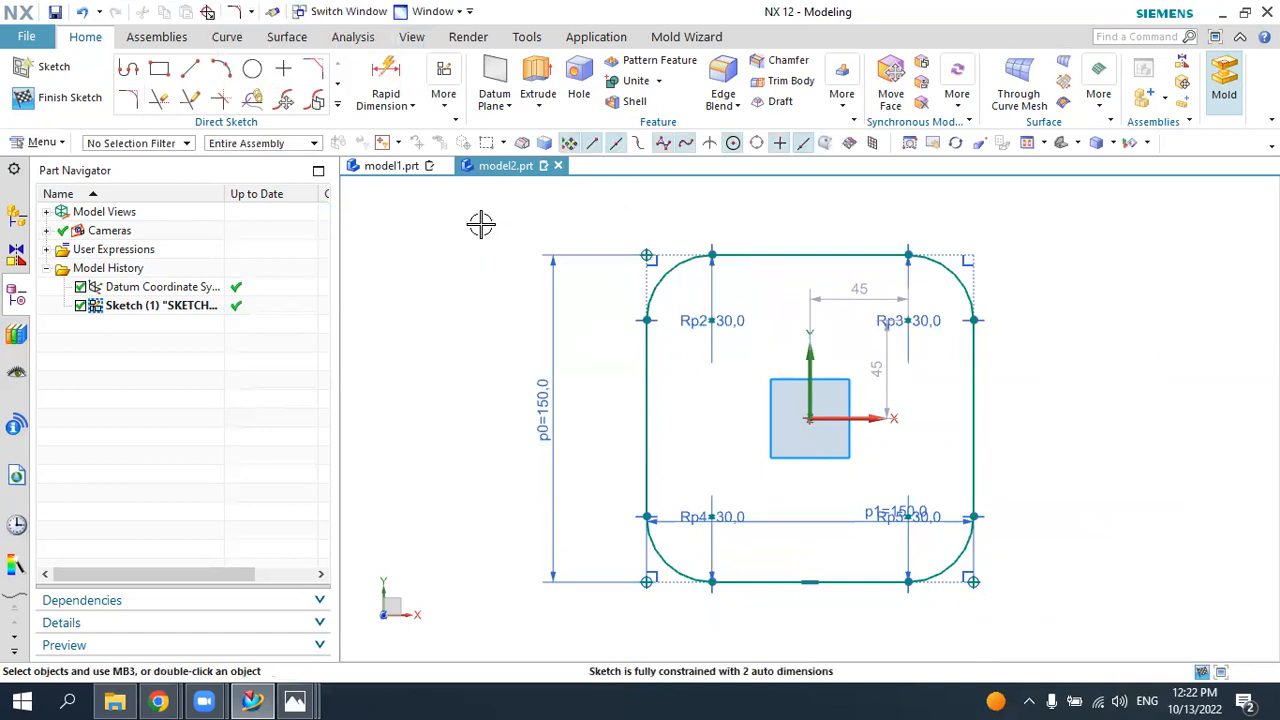
- Finish the sketch and extrude the rounded square profile 30 mm along Z
left_click(57, 104)
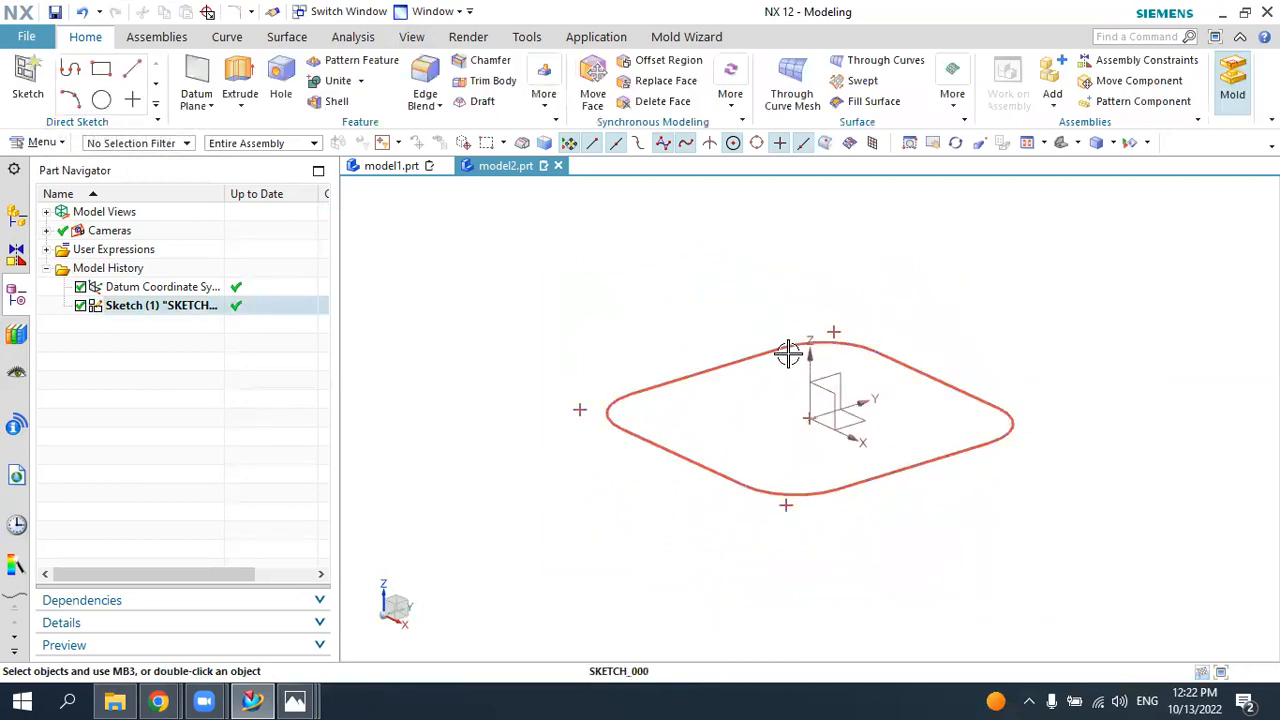
left_click(240, 80)
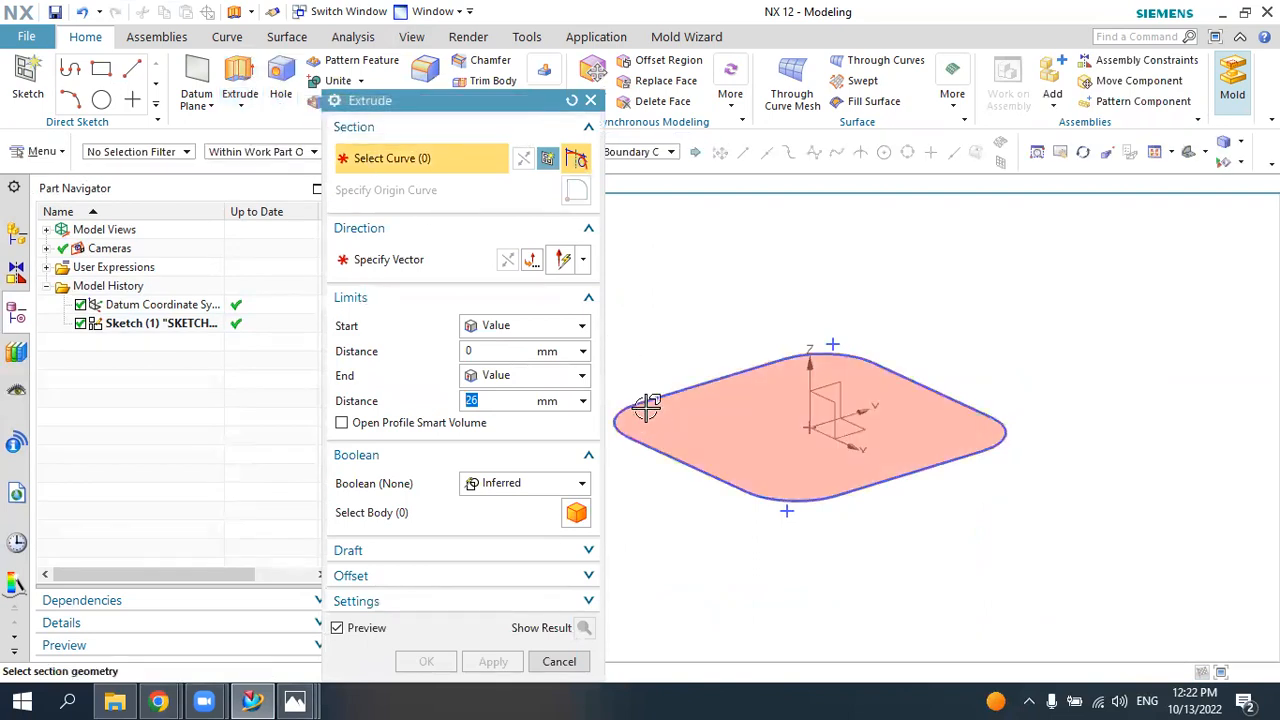
left_click_drag(413, 112, 277, 120)
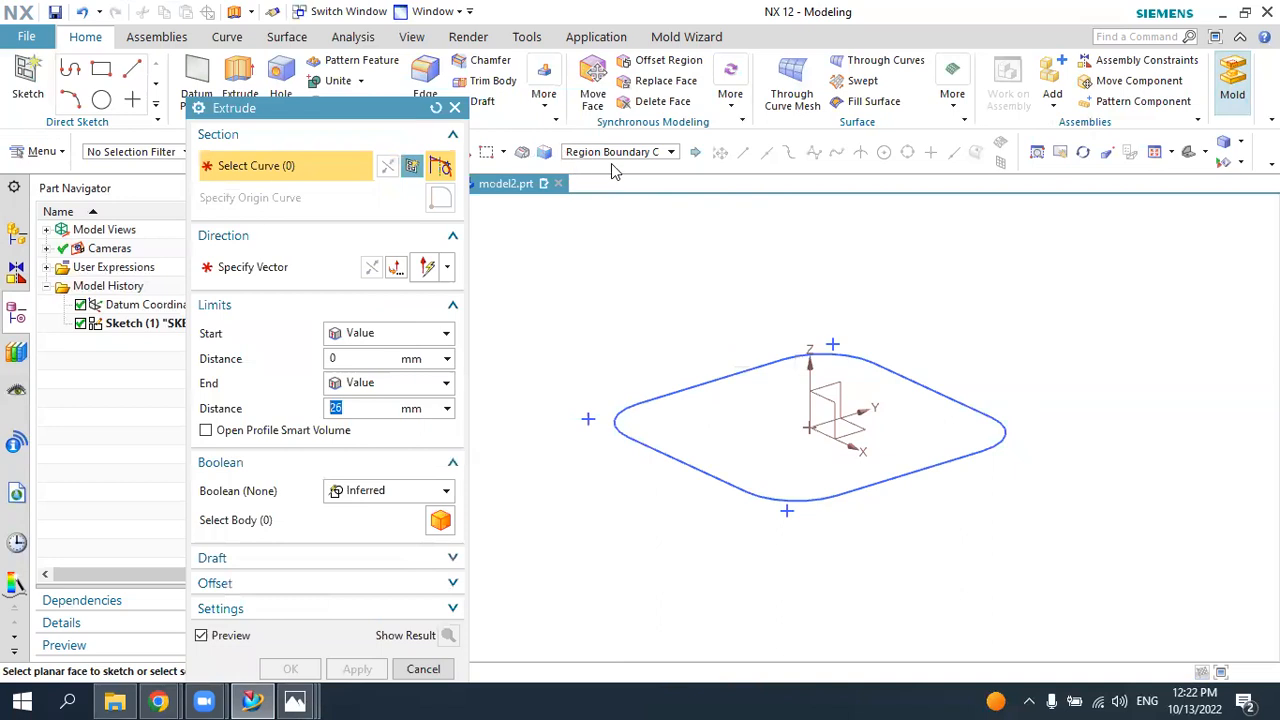
left_click(762, 410)
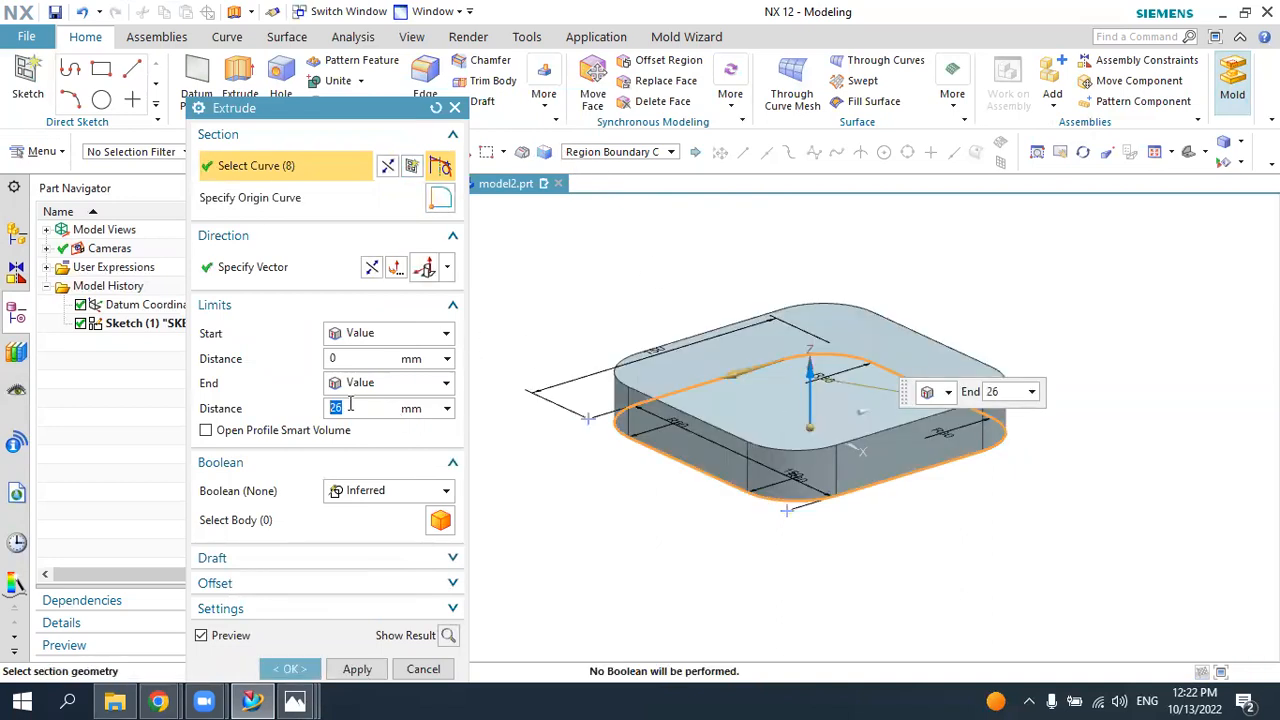
type("30")
key("Return")
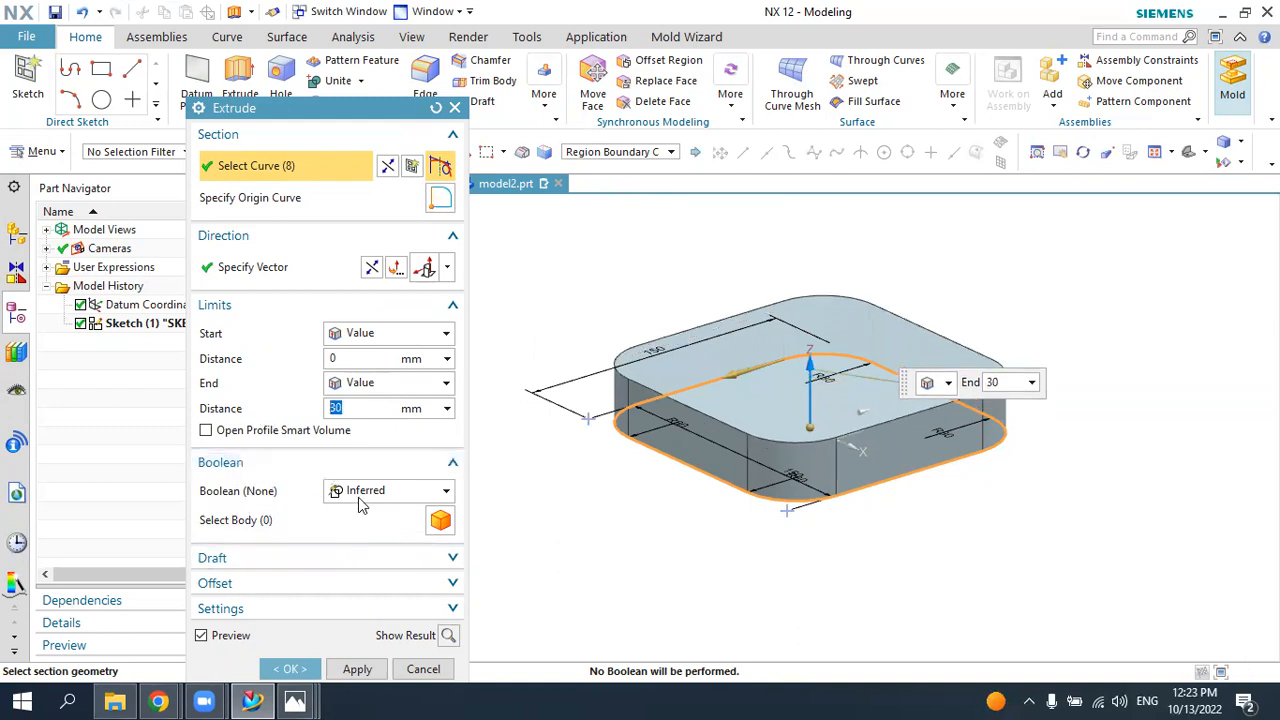
left_click(290, 669)
- Compare the extruded block with the reference photo socket-rib.jpg and return to NX
mouse_move(529, 428)
middle_mouse_down()
mouse_move(534, 417)
mouse_move(530, 430)
middle_mouse_up()
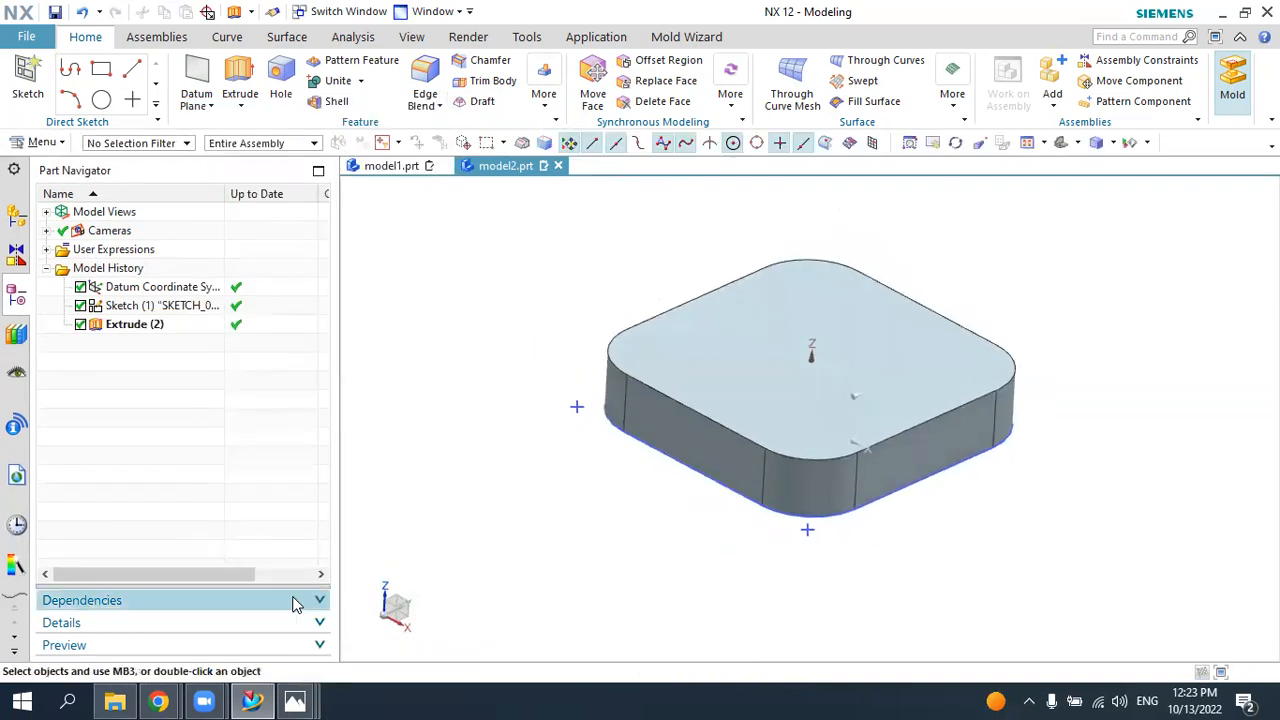
left_click(295, 701)
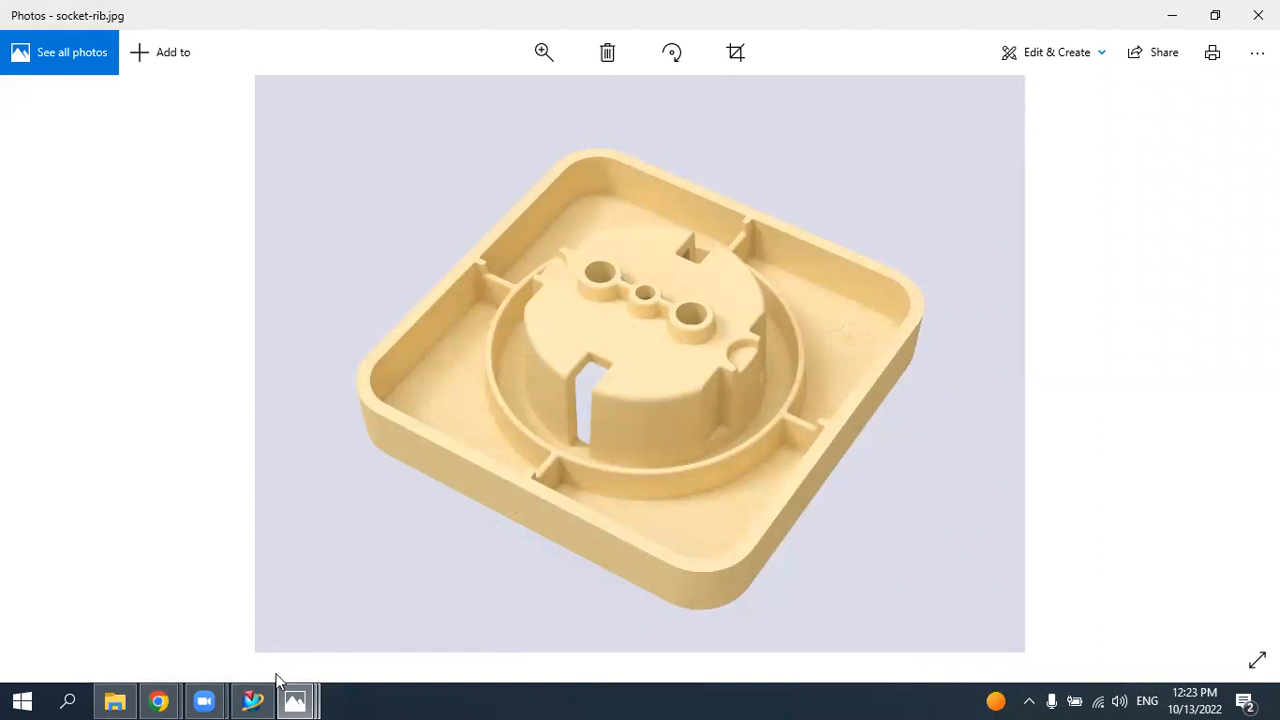
left_click(252, 700)
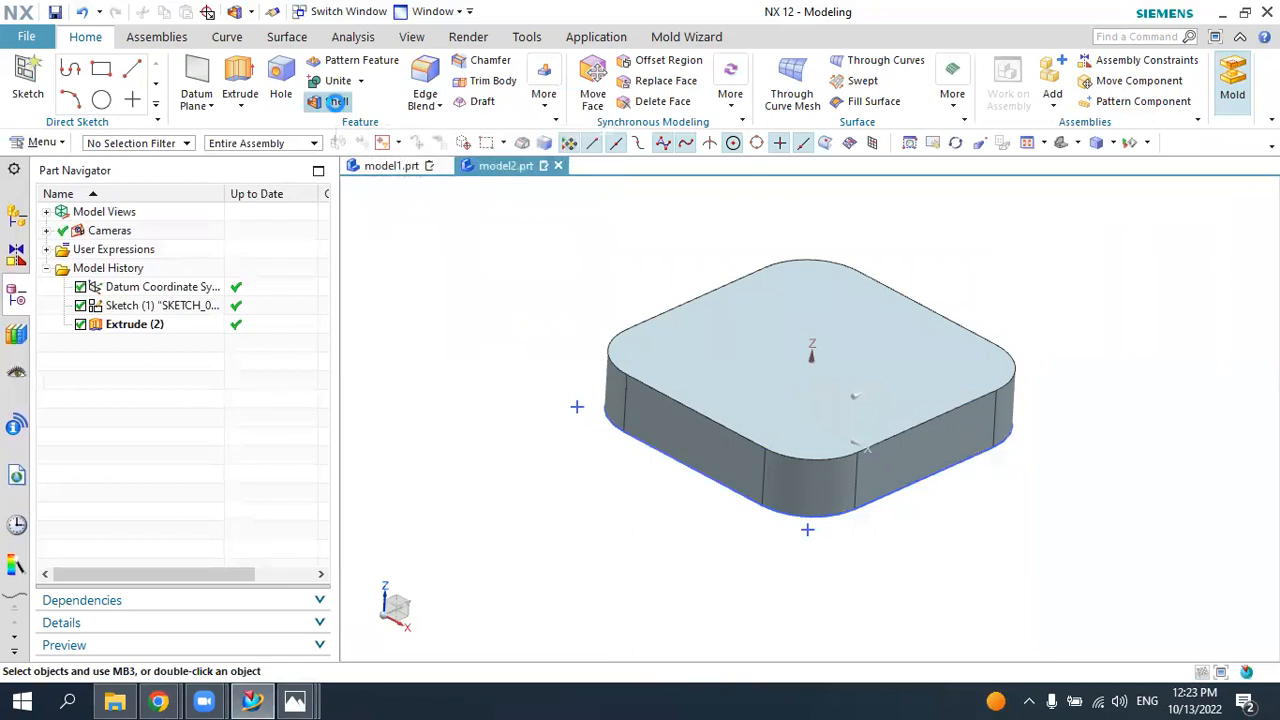
- Set up a Shell on the block that removes its top face, with a 3 mm wall thickness
left_click(337, 101)
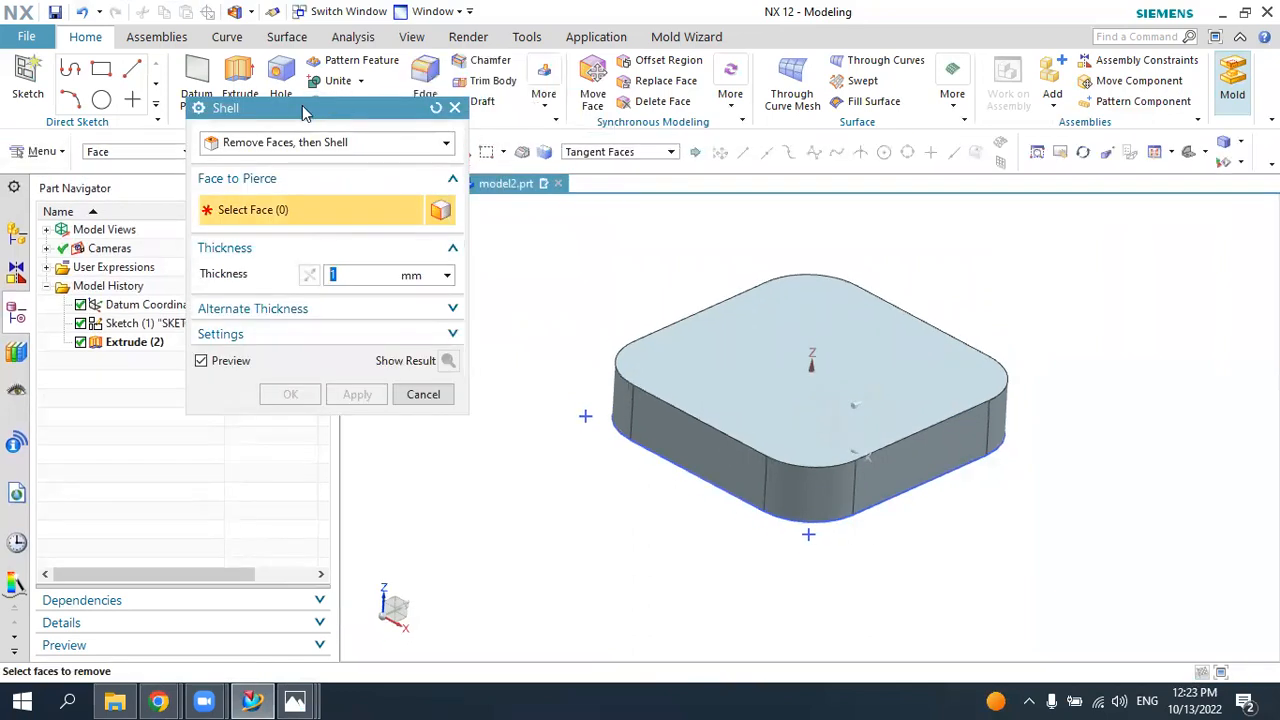
left_click(292, 145)
left_click(277, 168)
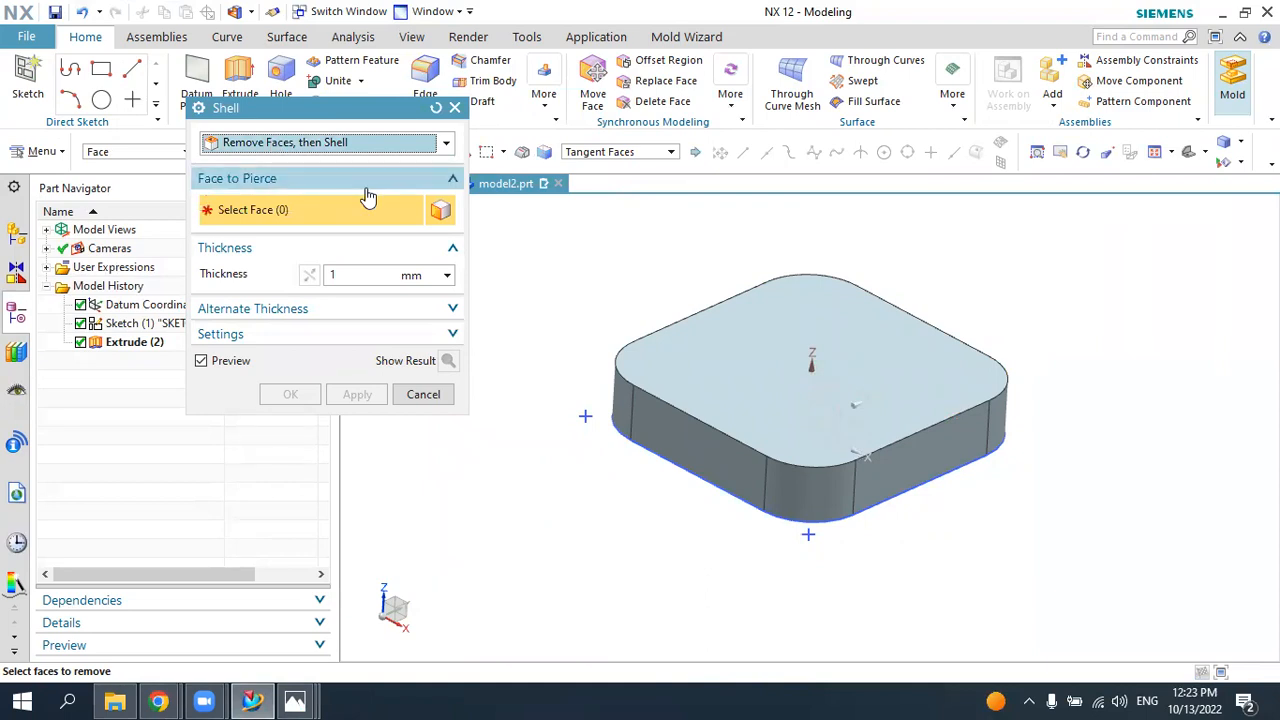
left_click(706, 366)
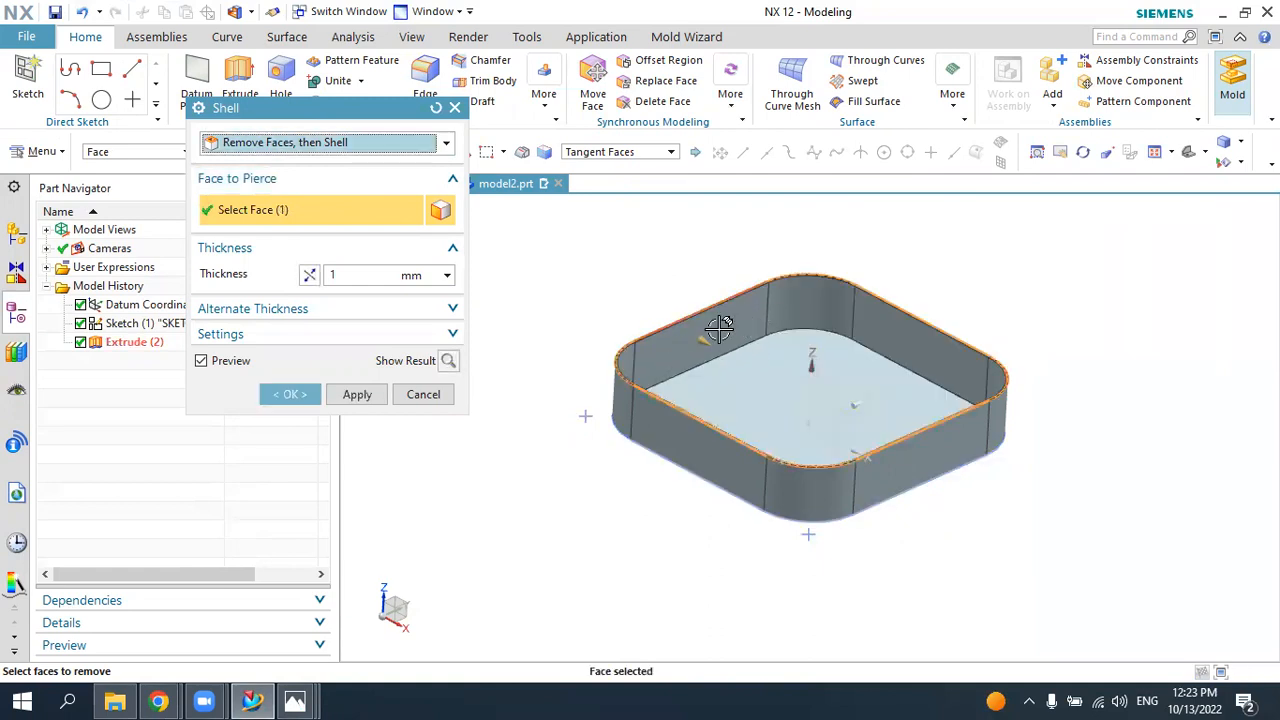
left_click_drag(346, 275, 280, 284)
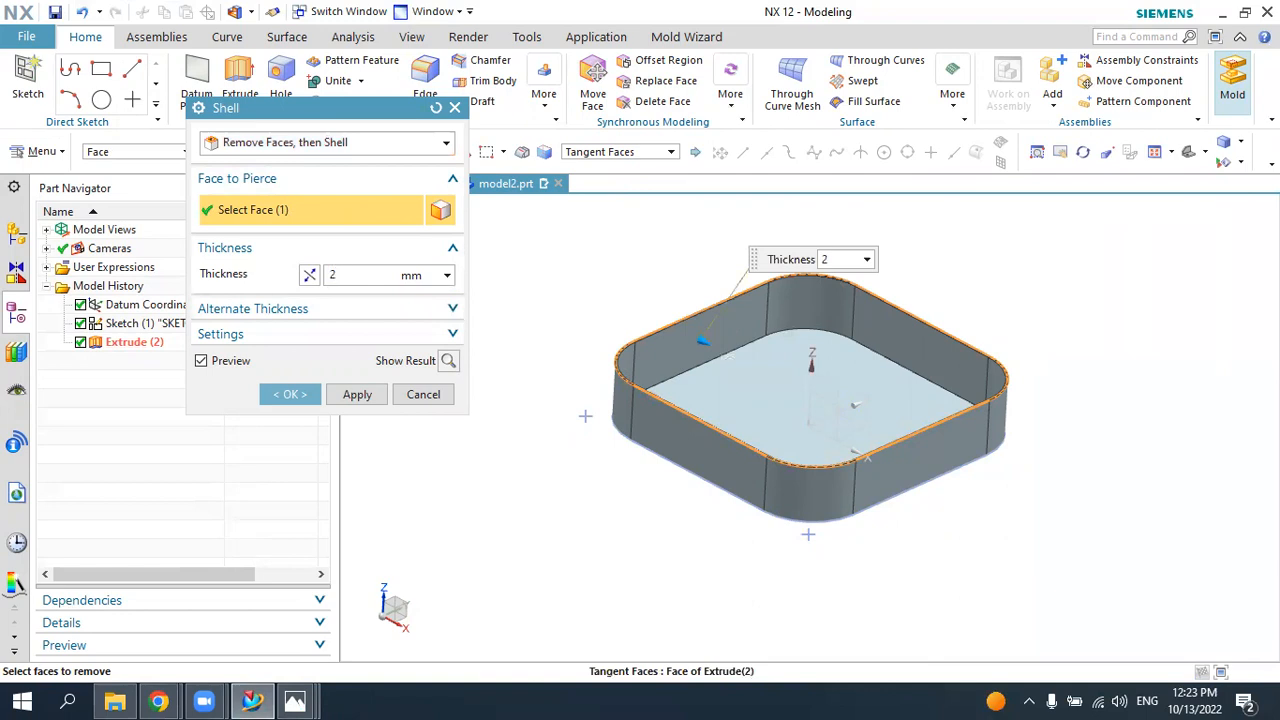
type("2")
key("Return")
type("3")
key("Return")
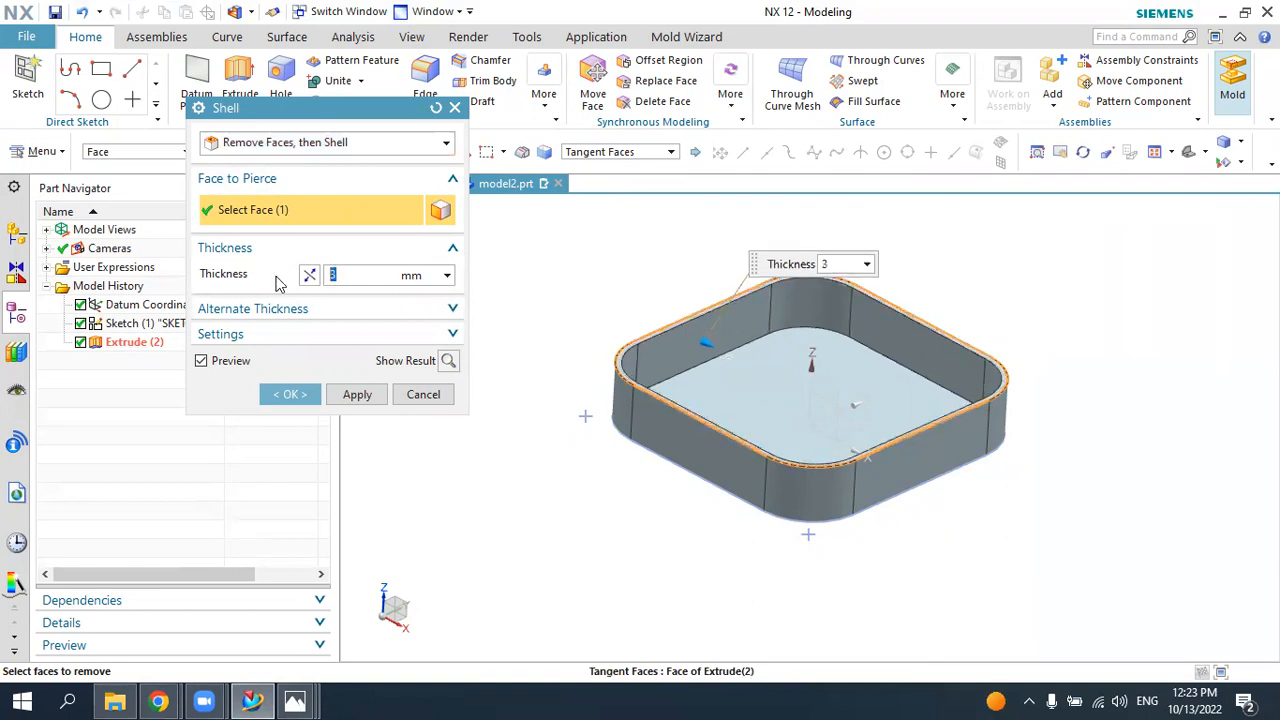
- Check the wall against the reference photo socket-rib.jpg, set the shell thickness to 4 mm and create the shell
left_click(295, 701)
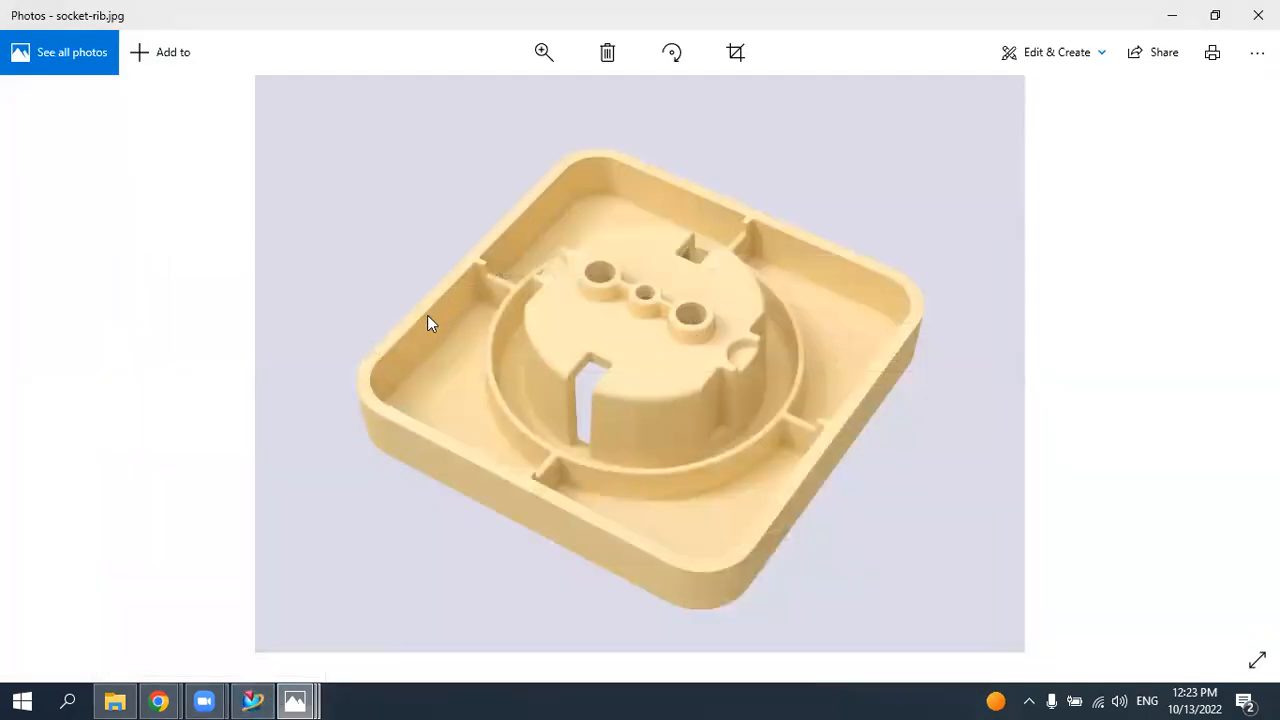
left_click(248, 700)
type("4")
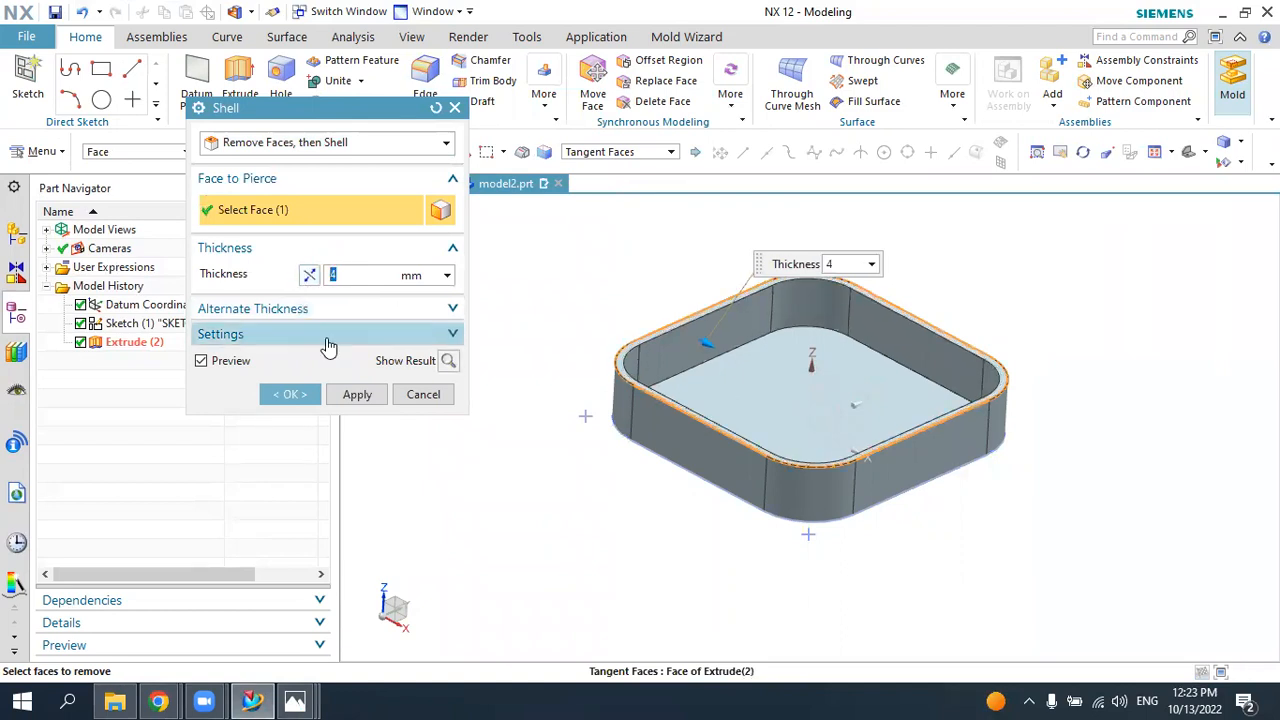
left_click(290, 394)
mouse_move(574, 380)
middle_mouse_down()
mouse_move(606, 391)
mouse_move(571, 363)
mouse_move(574, 387)
mouse_move(574, 346)
mouse_move(568, 360)
middle_mouse_up()
left_click(254, 698)
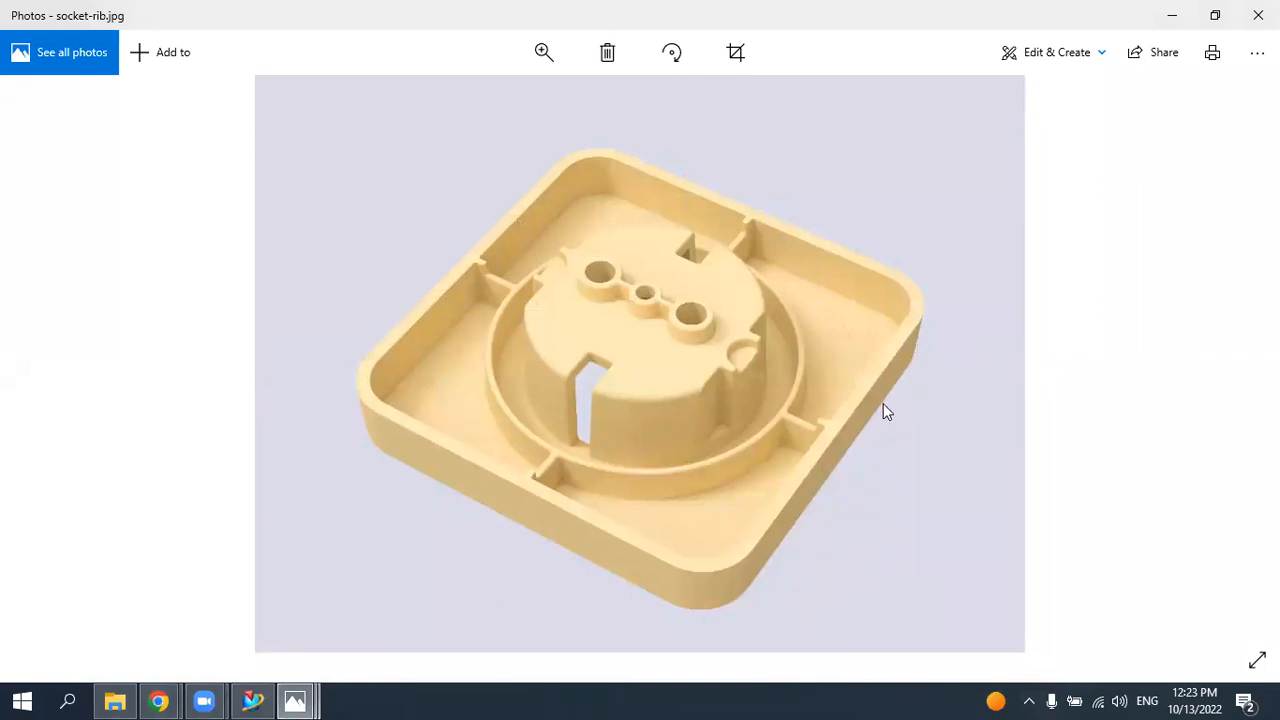
left_click(254, 698)
- Round the outer bottom edge loop of the shelled base with a 5 mm radius Edge Blend
middle_click_drag(486, 526, 537, 546)
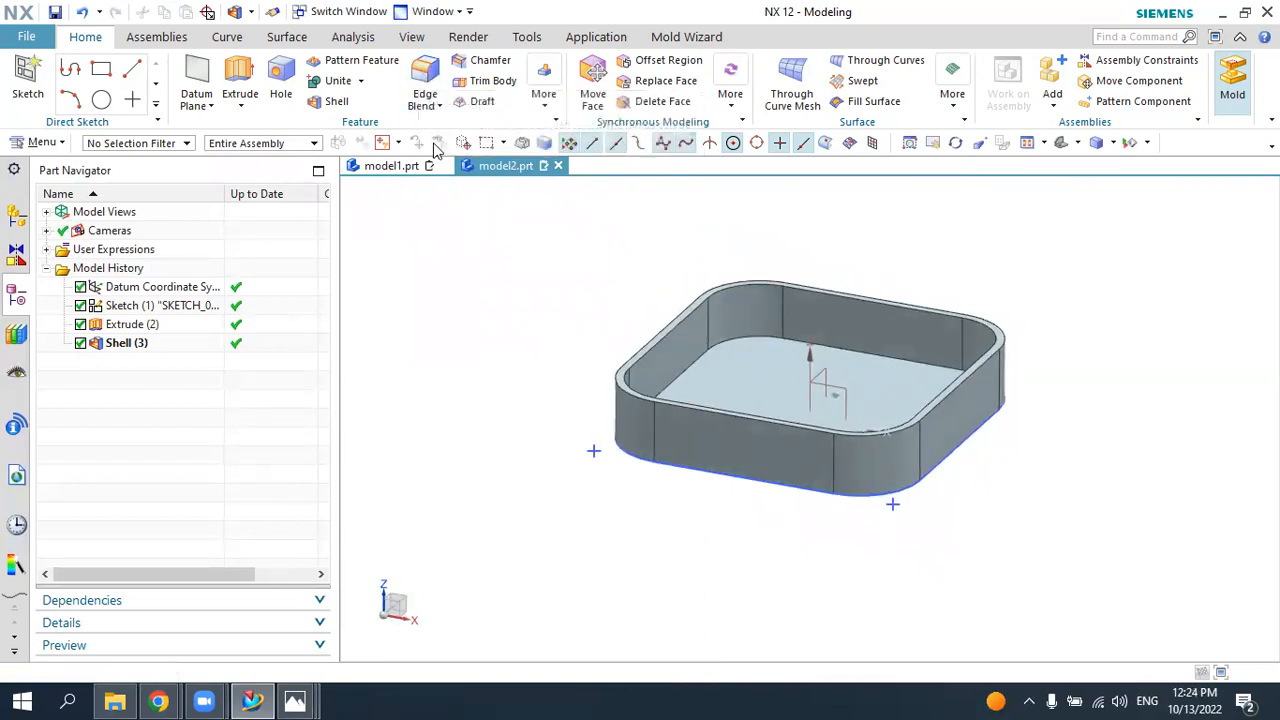
left_click(426, 73)
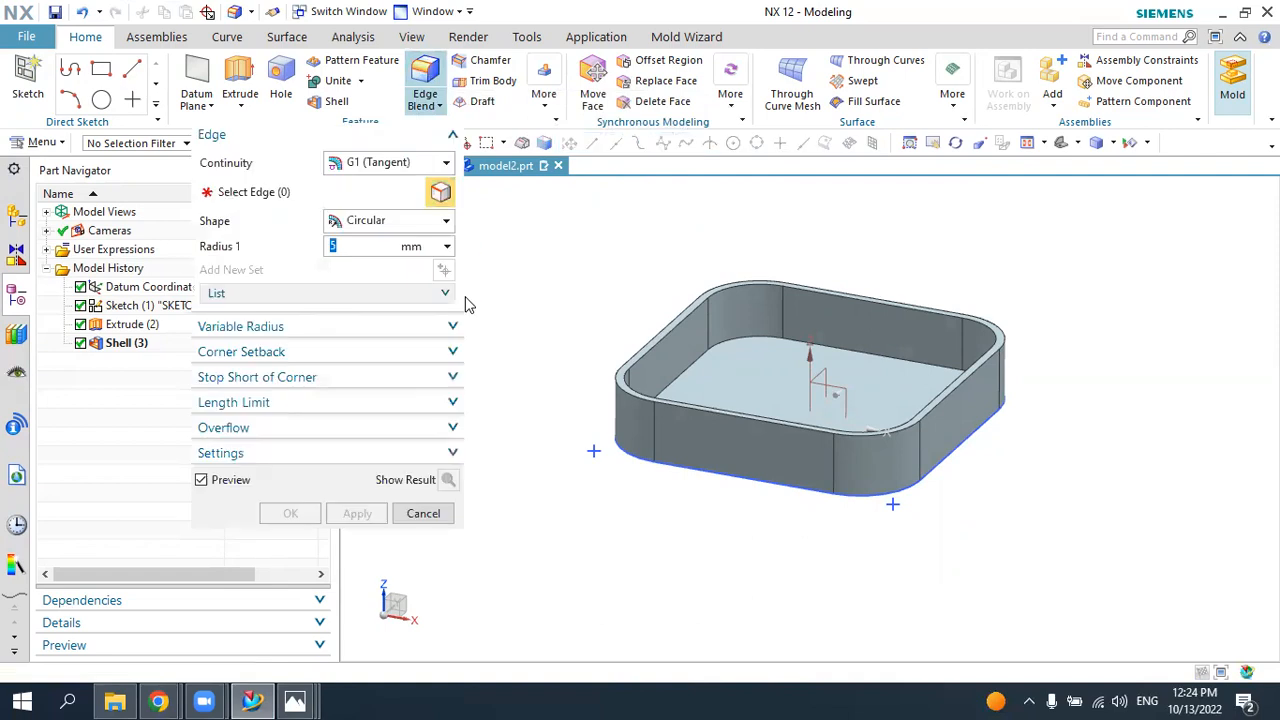
left_click(630, 458)
mouse_move(666, 503)
middle_mouse_down()
mouse_move(651, 471)
mouse_move(657, 489)
middle_mouse_up()
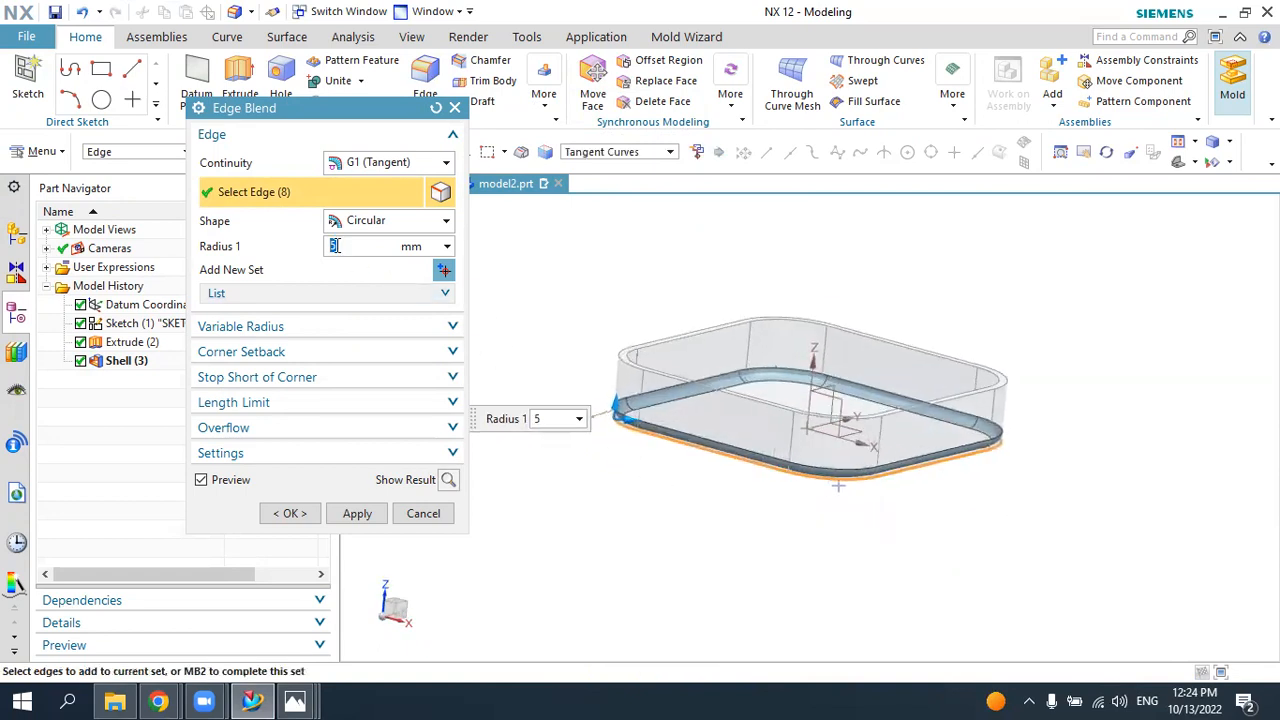
left_click(290, 513)
mouse_move(586, 457)
middle_mouse_down()
mouse_move(607, 390)
mouse_move(600, 470)
middle_mouse_up()
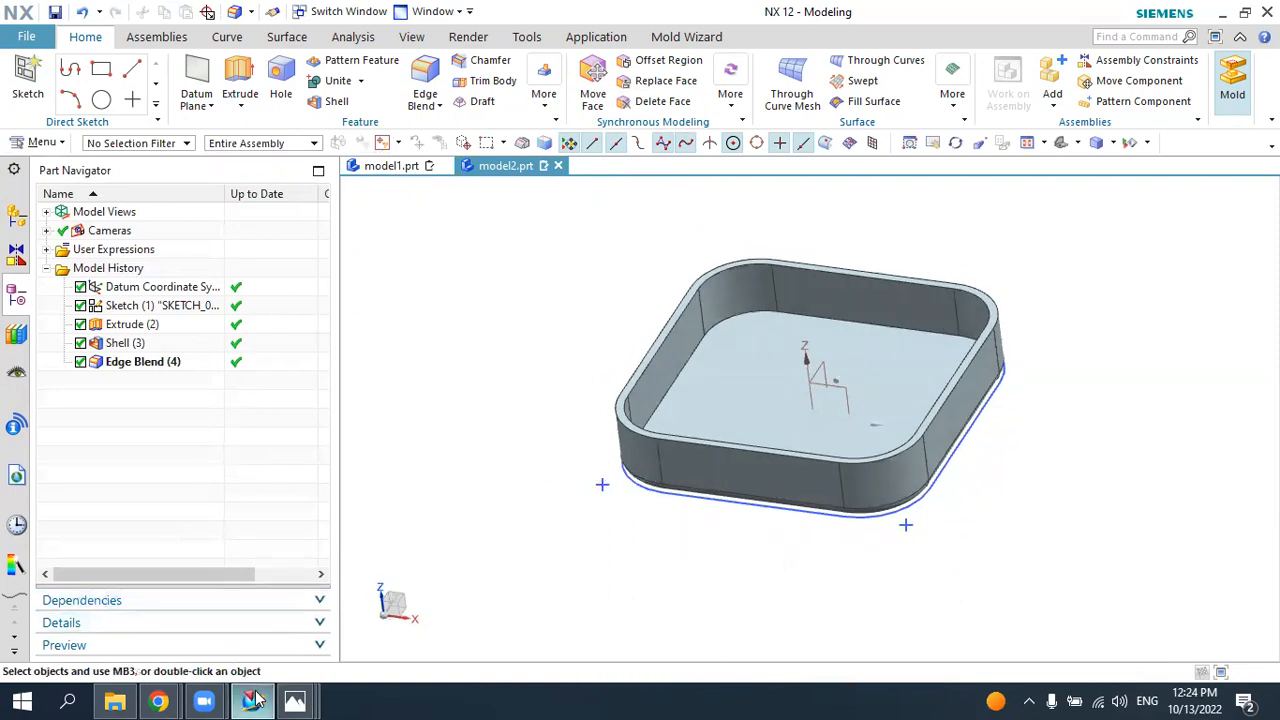
- Consult the reference photo and create a sketch on the inner floor face of the shell
left_click(295, 702)
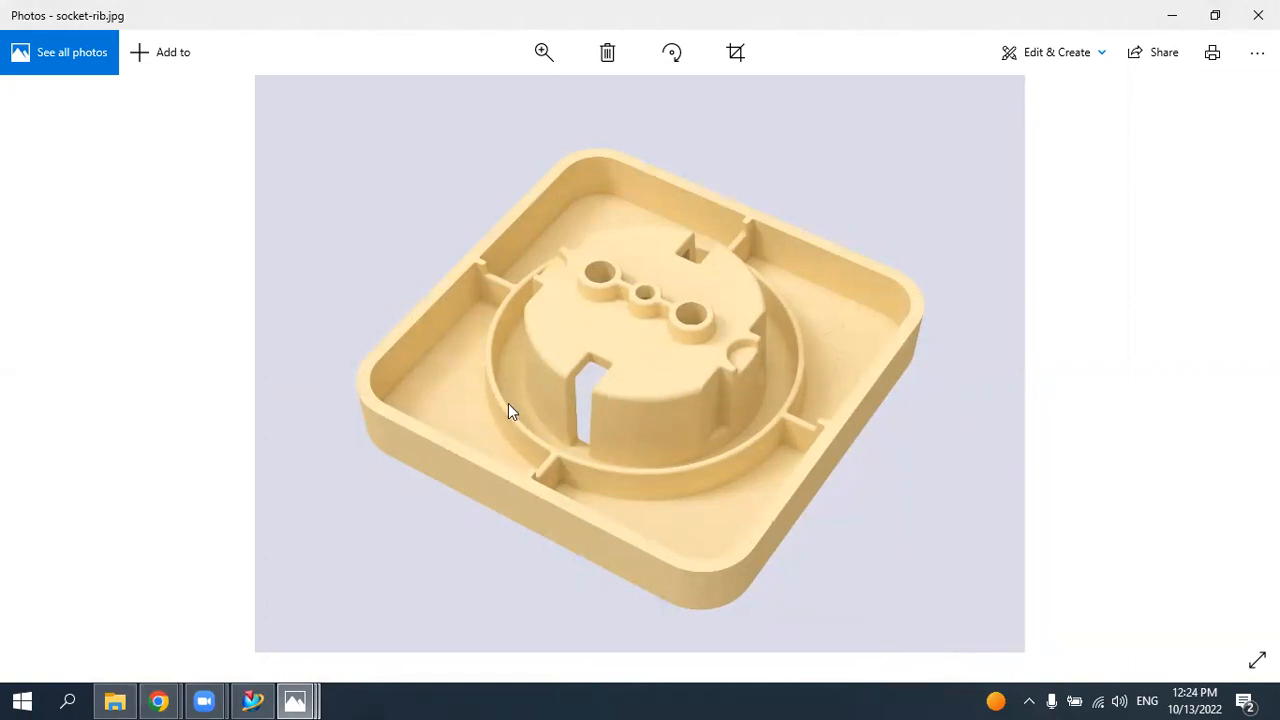
left_click(253, 701)
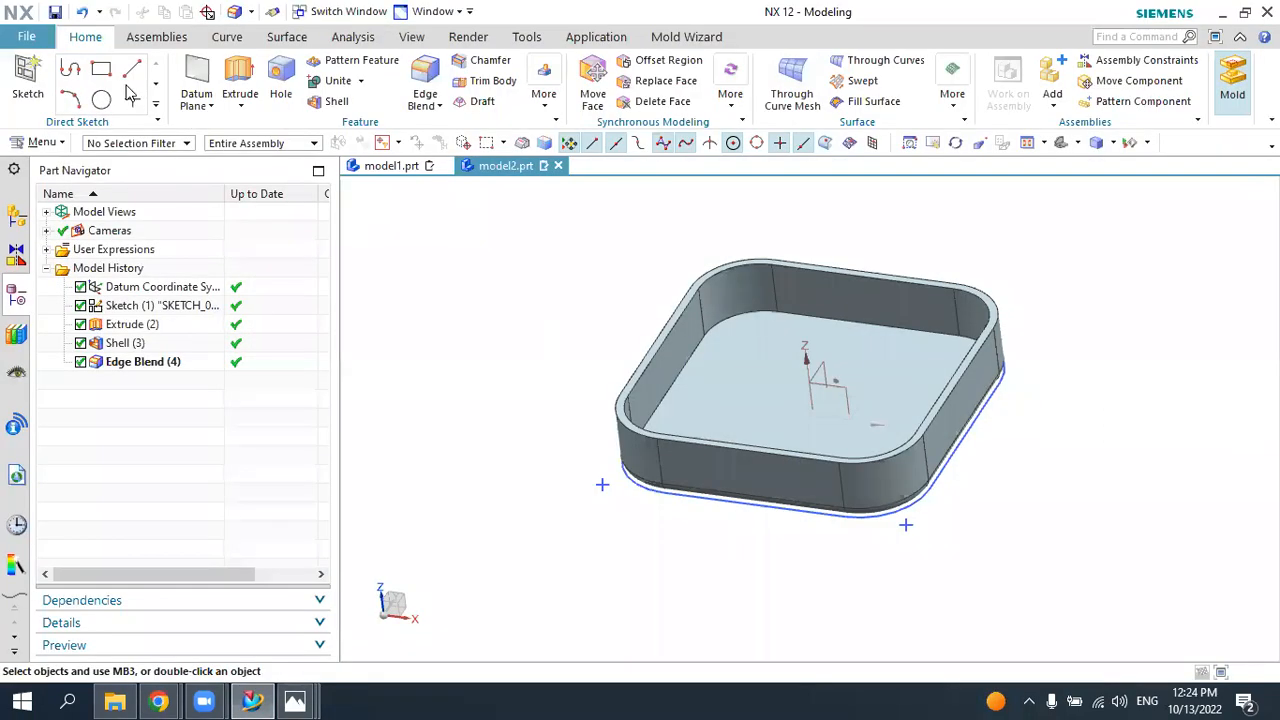
left_click(28, 78)
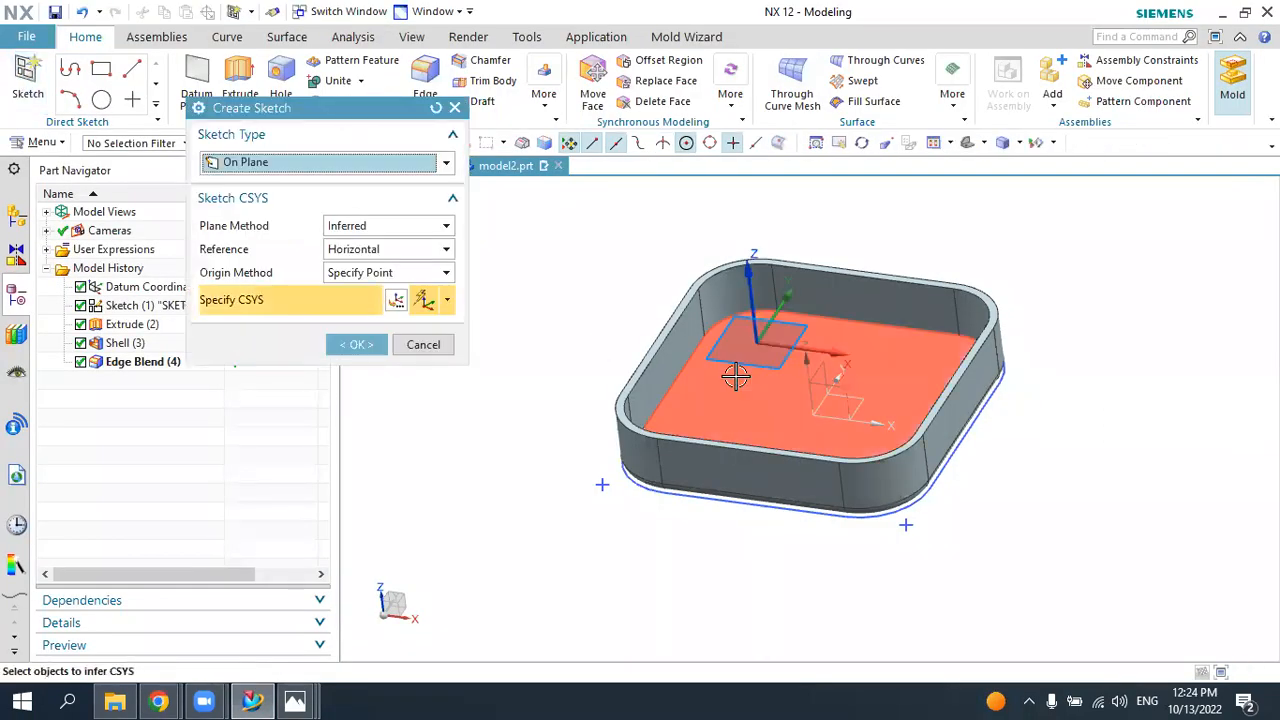
left_click(763, 396)
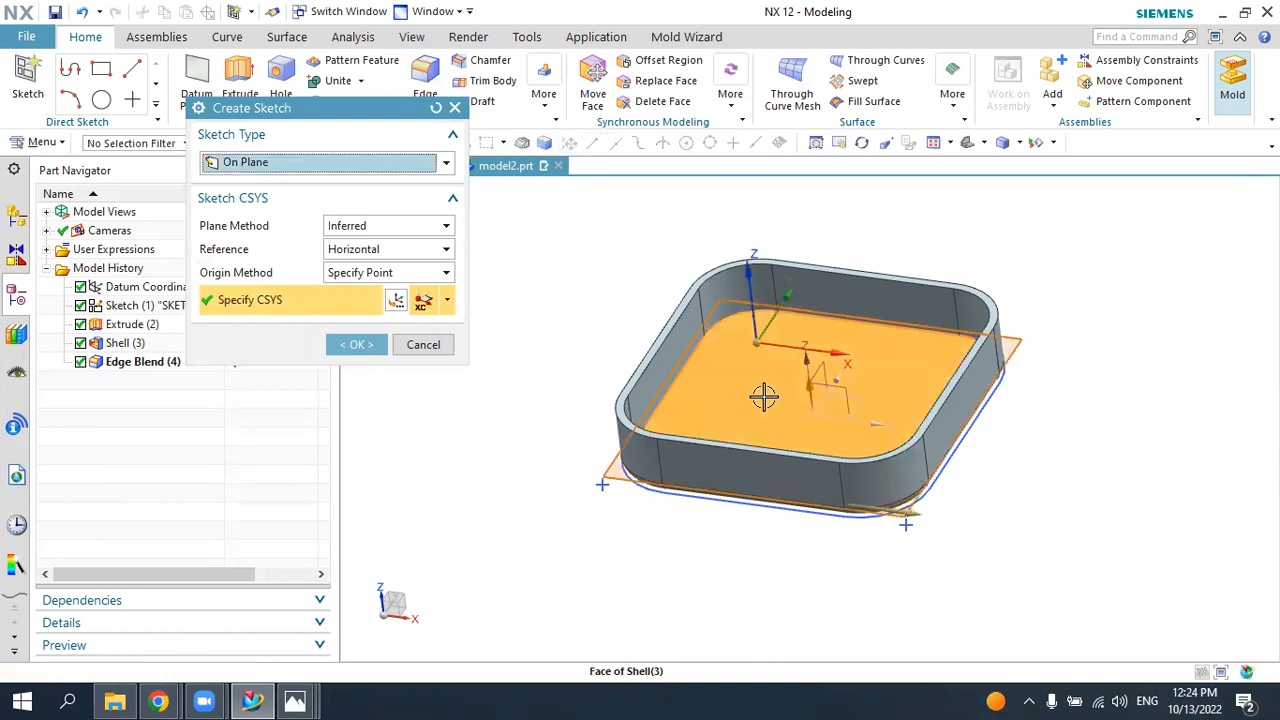
left_click(356, 344)
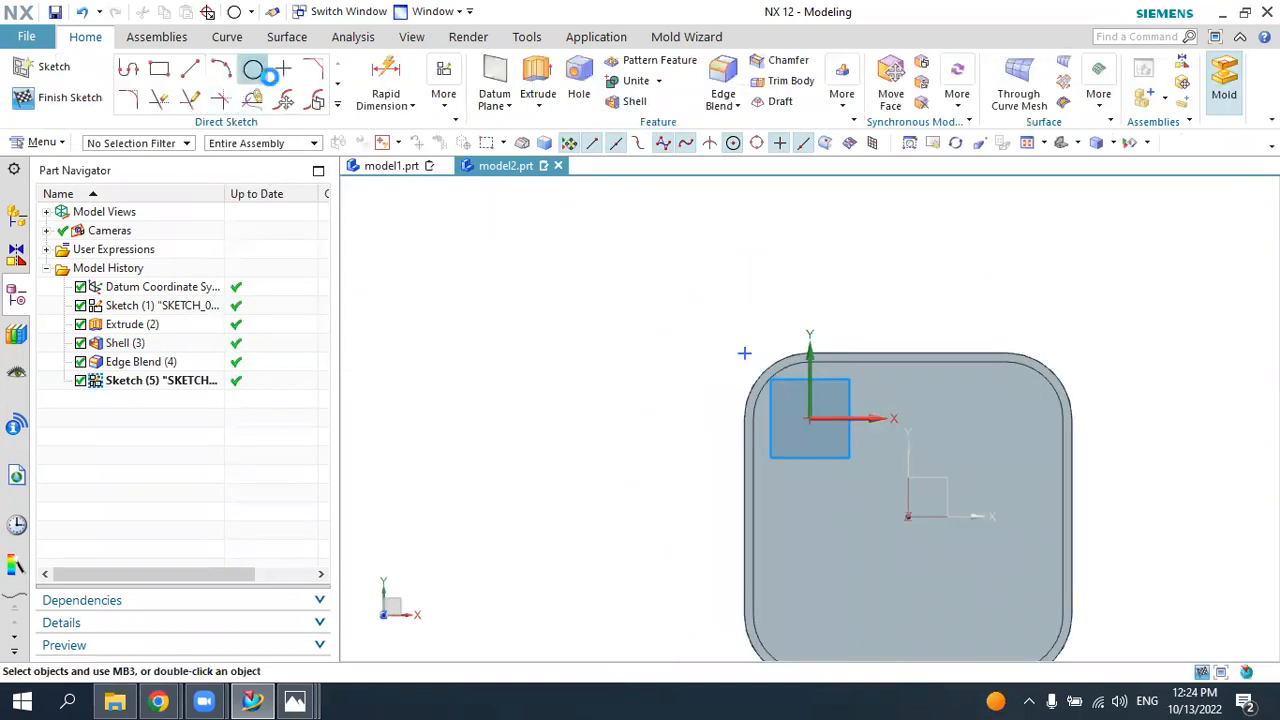
- Sketch a circle about 89.5 mm in diameter centred on the datum origin and close the Circle command
left_click(253, 68)
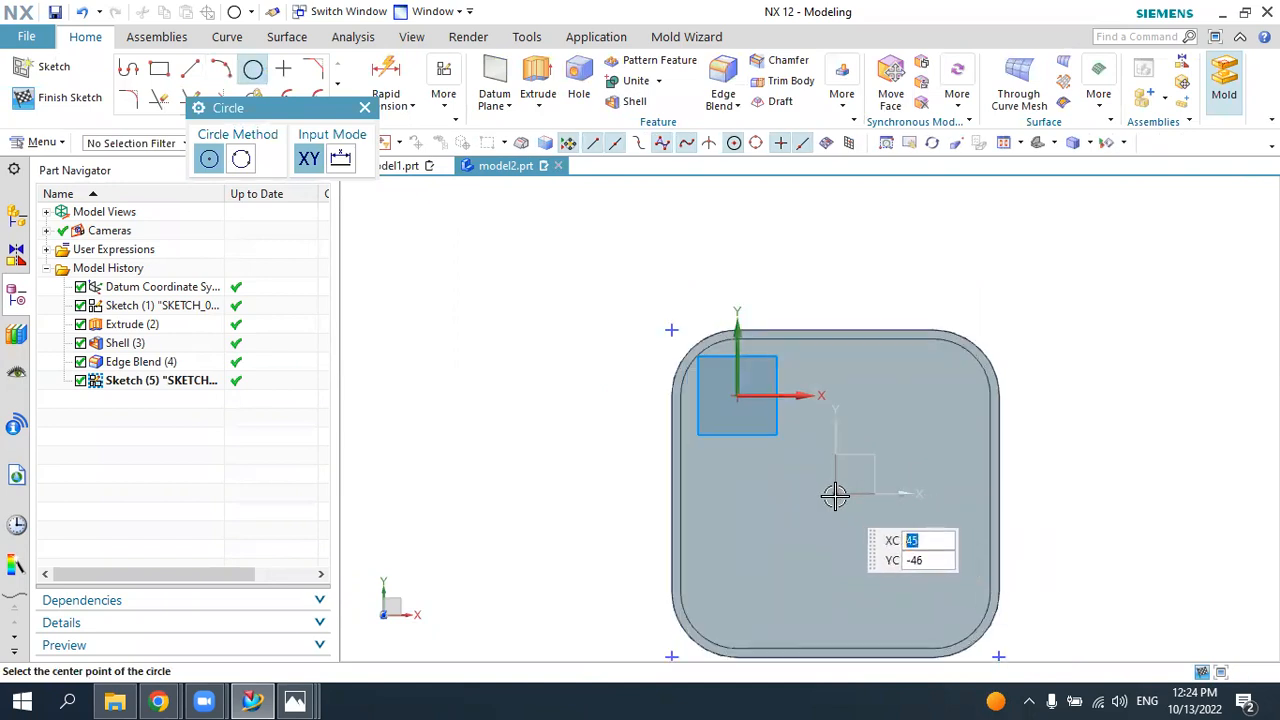
left_click(835, 495)
left_click(920, 443)
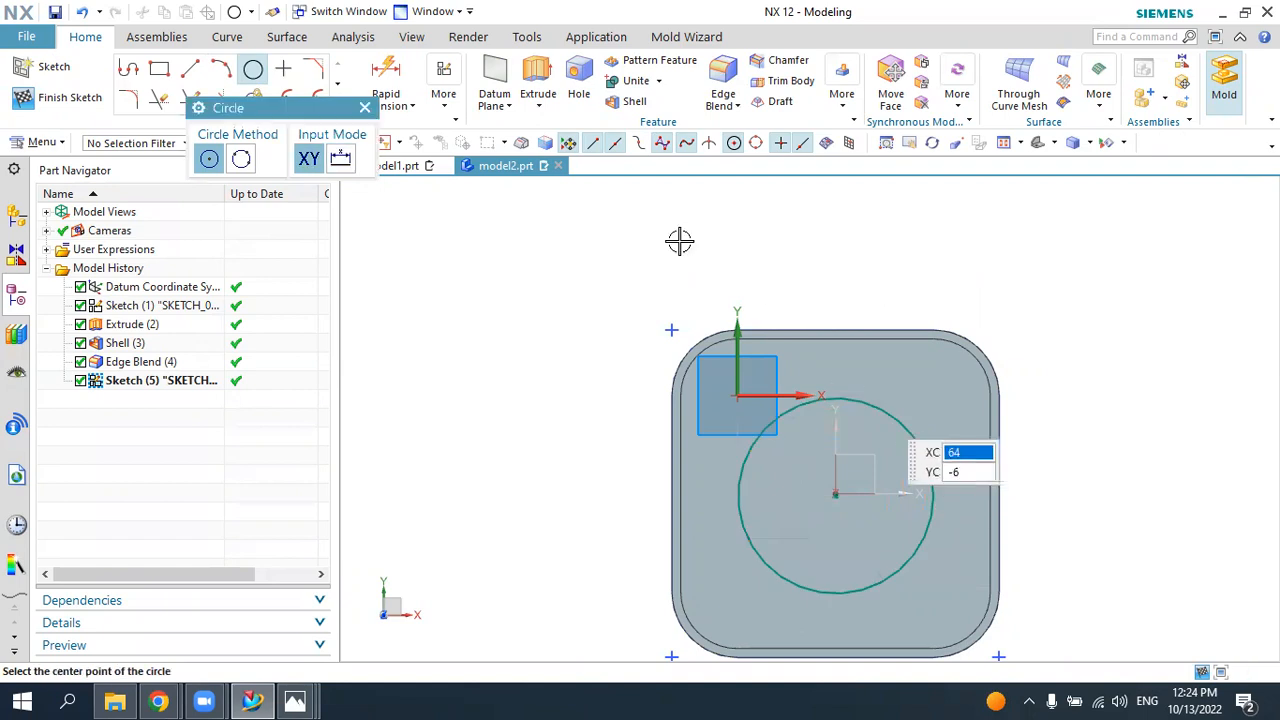
left_click(362, 107)
- Set the circle's diameter to 80 mm and move its centre back onto the datum origin
left_click_drag(806, 428, 507, 340)
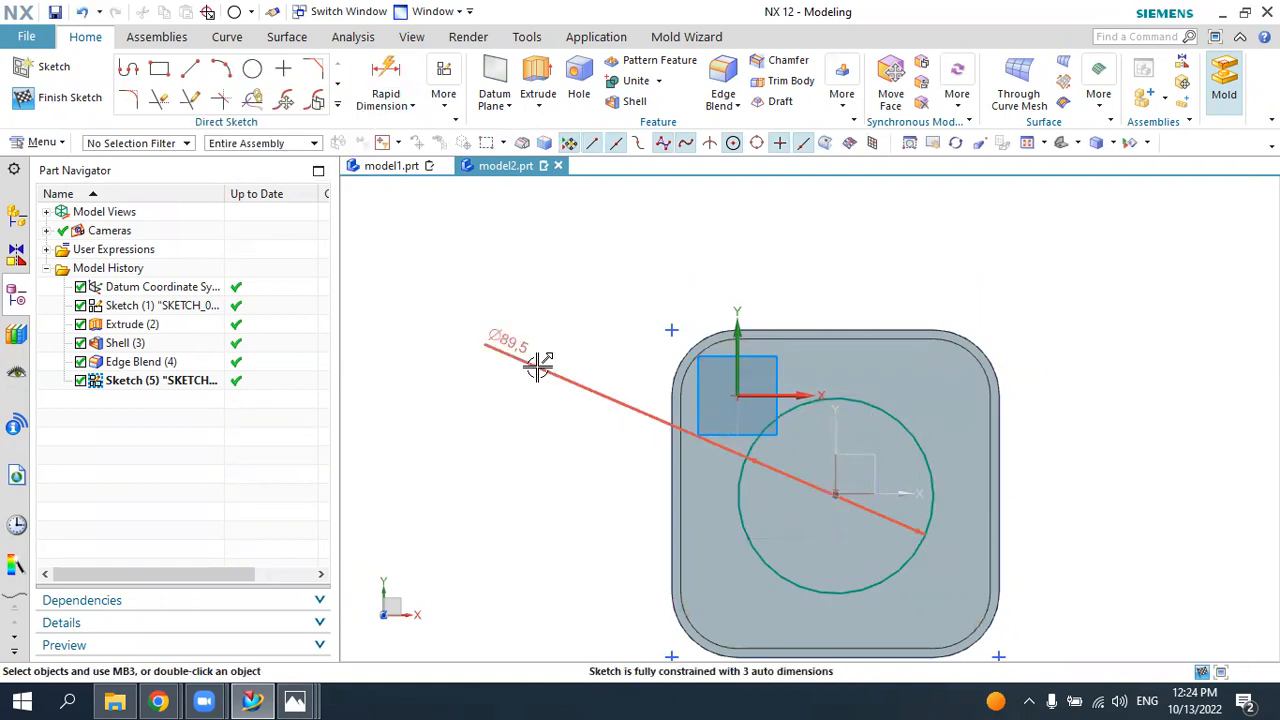
double_click(530, 362)
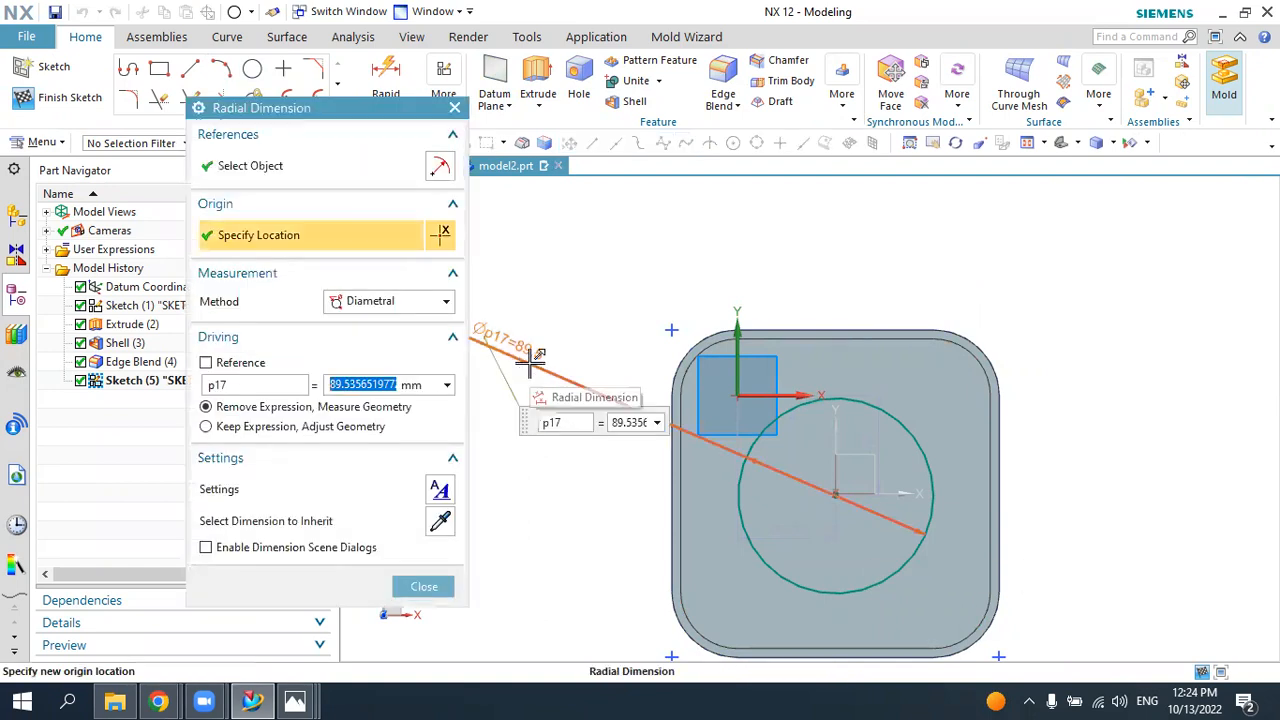
type("80")
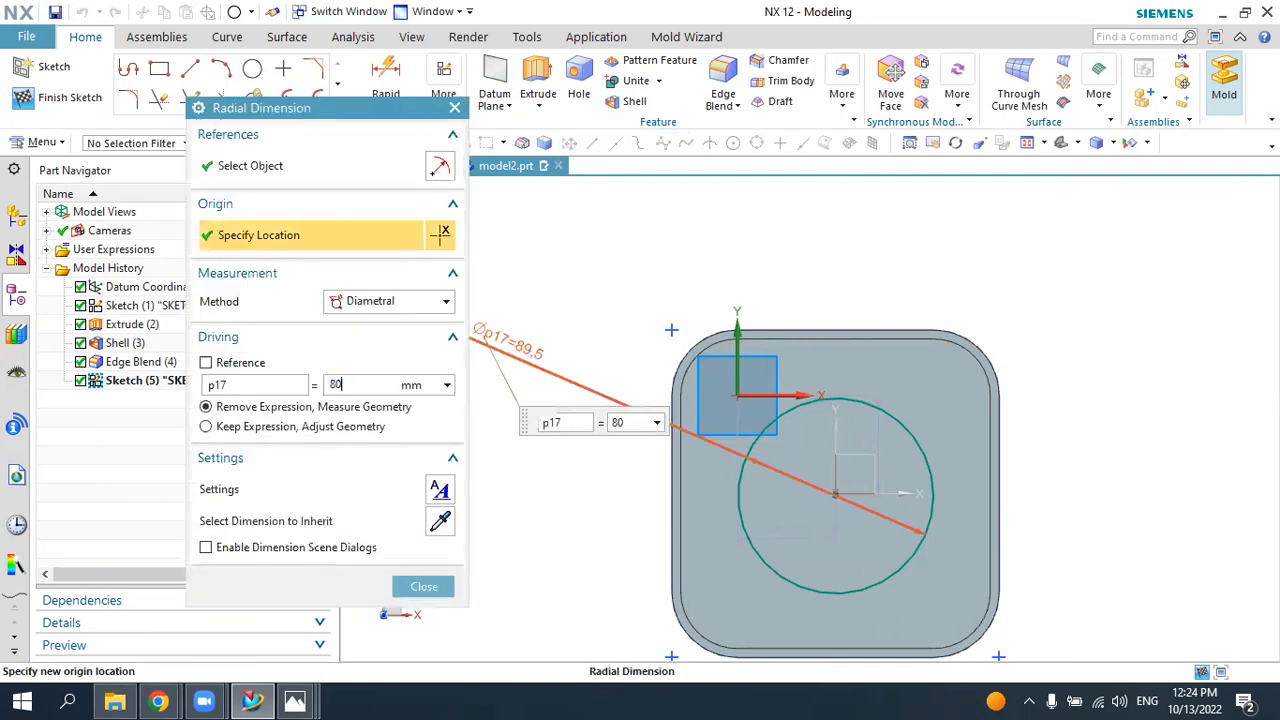
key("Return")
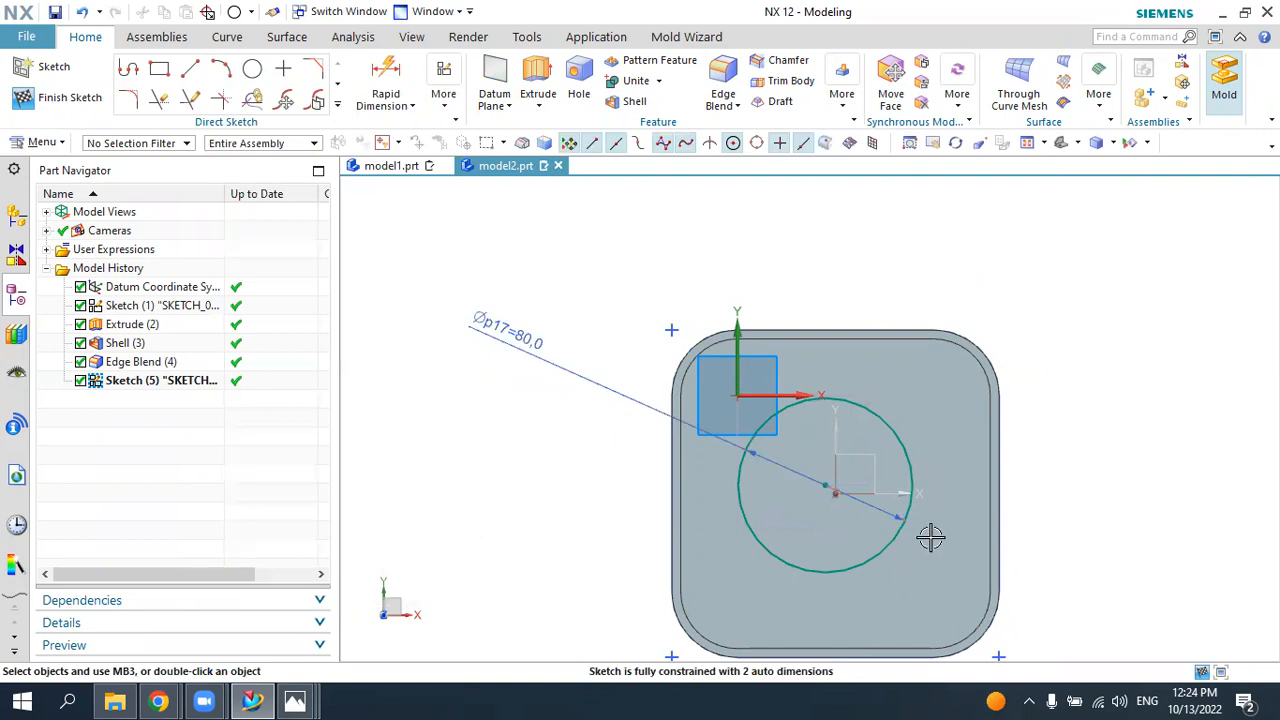
scroll(884, 526, "up", 1)
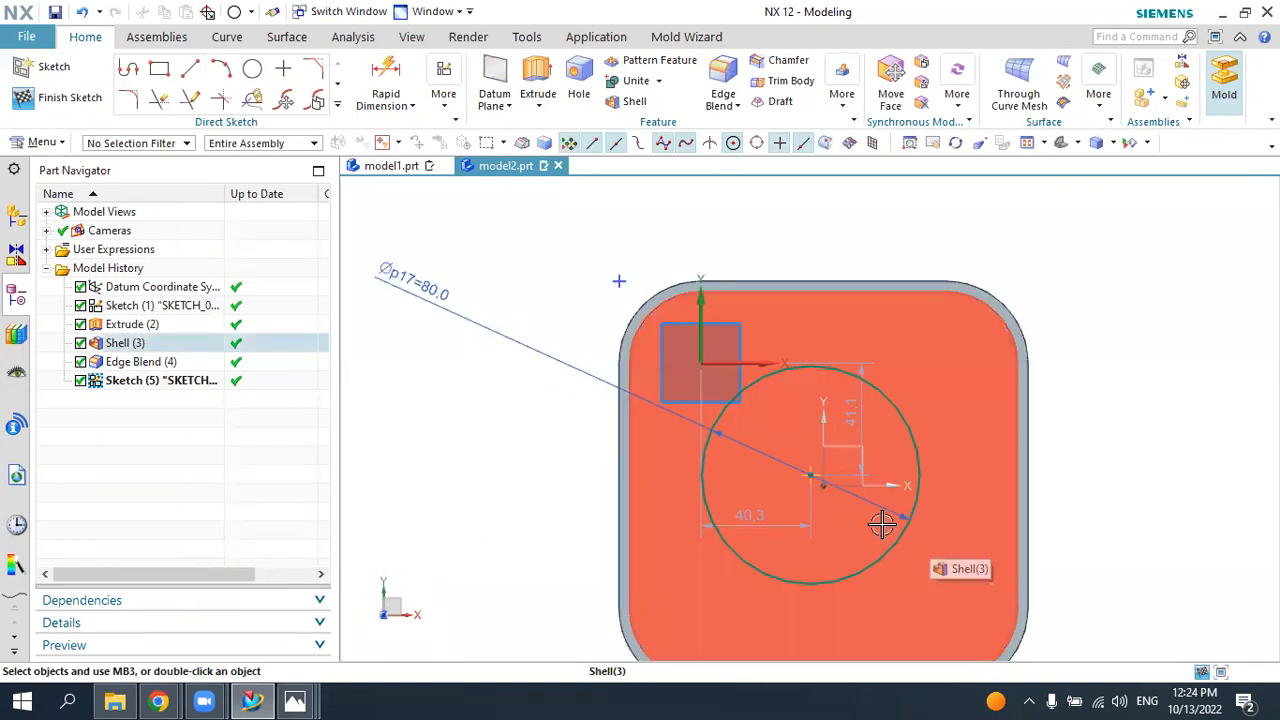
left_click_drag(822, 485, 826, 487)
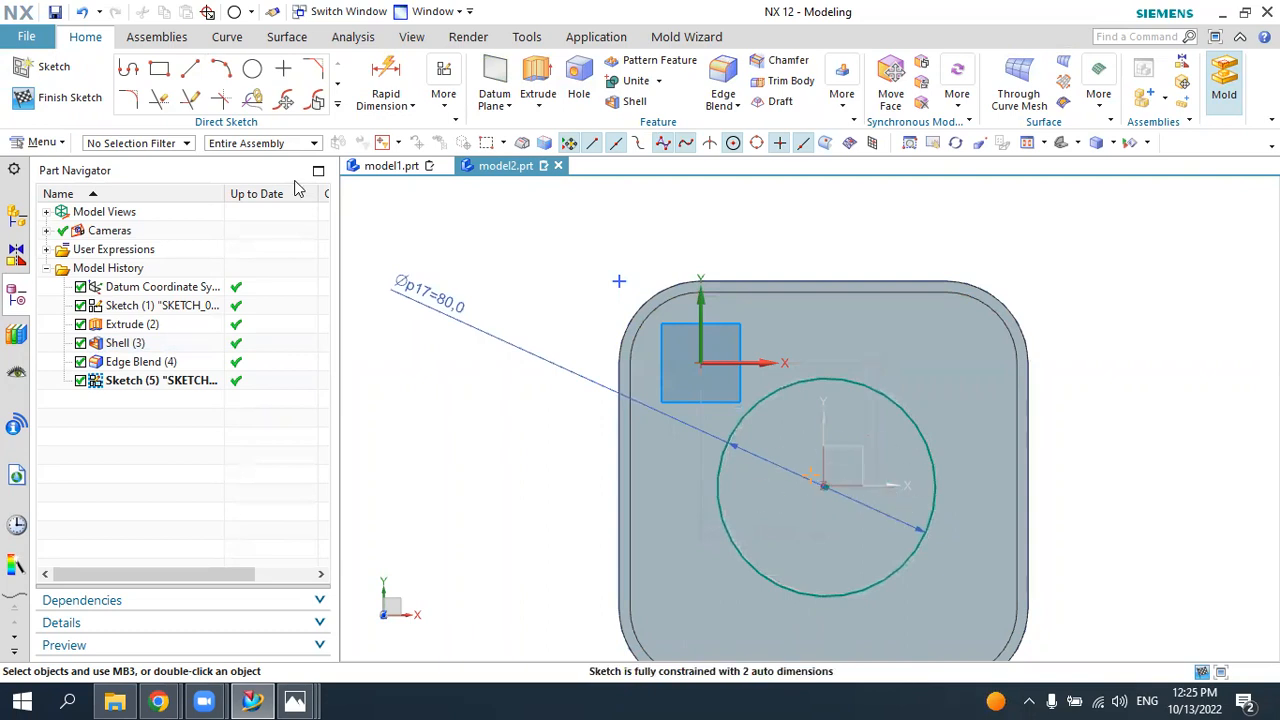
- Finish the sketch and extrude only the 80 mm circle 30 mm upward, united with the shelled base
left_click(60, 97)
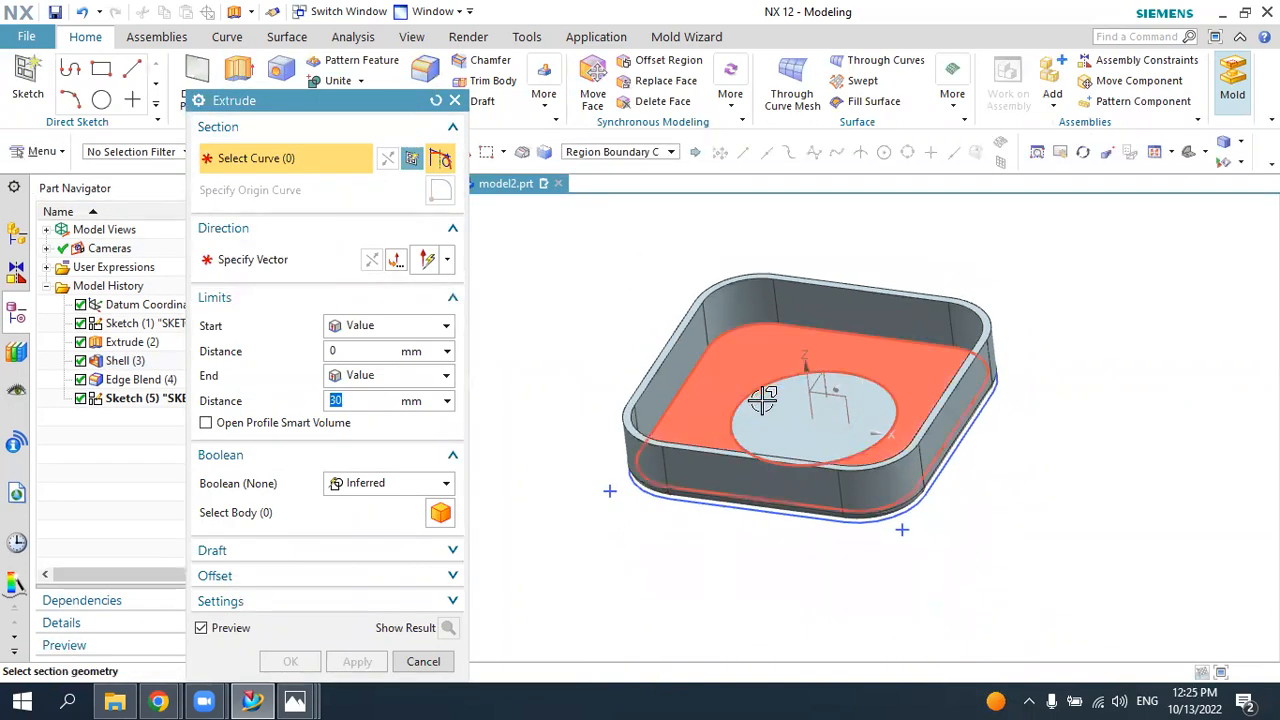
left_click(603, 152)
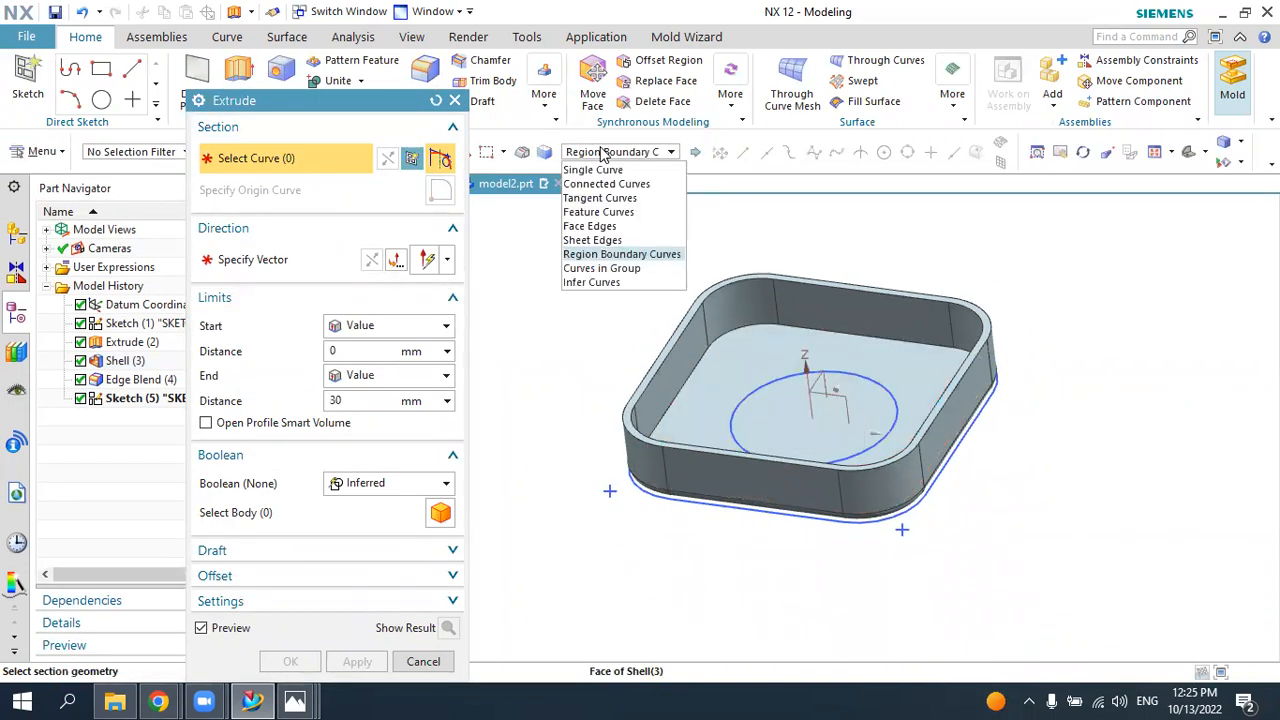
left_click(598, 168)
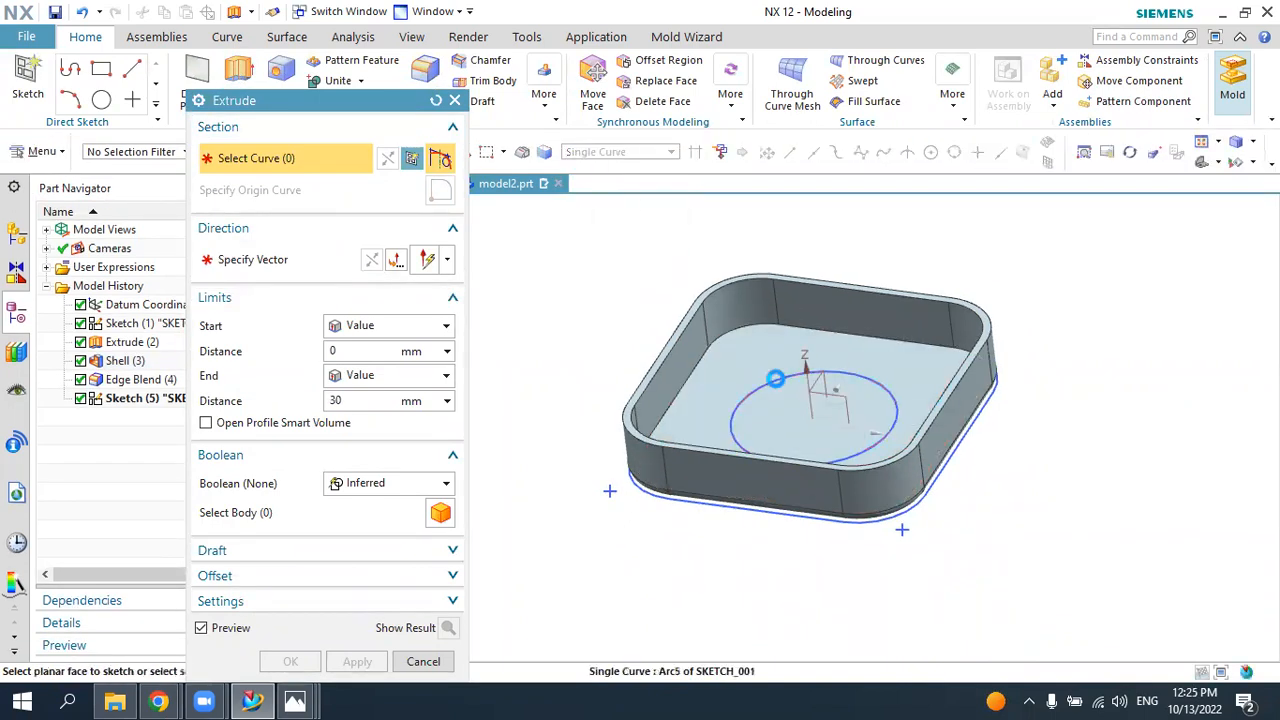
left_click(772, 376)
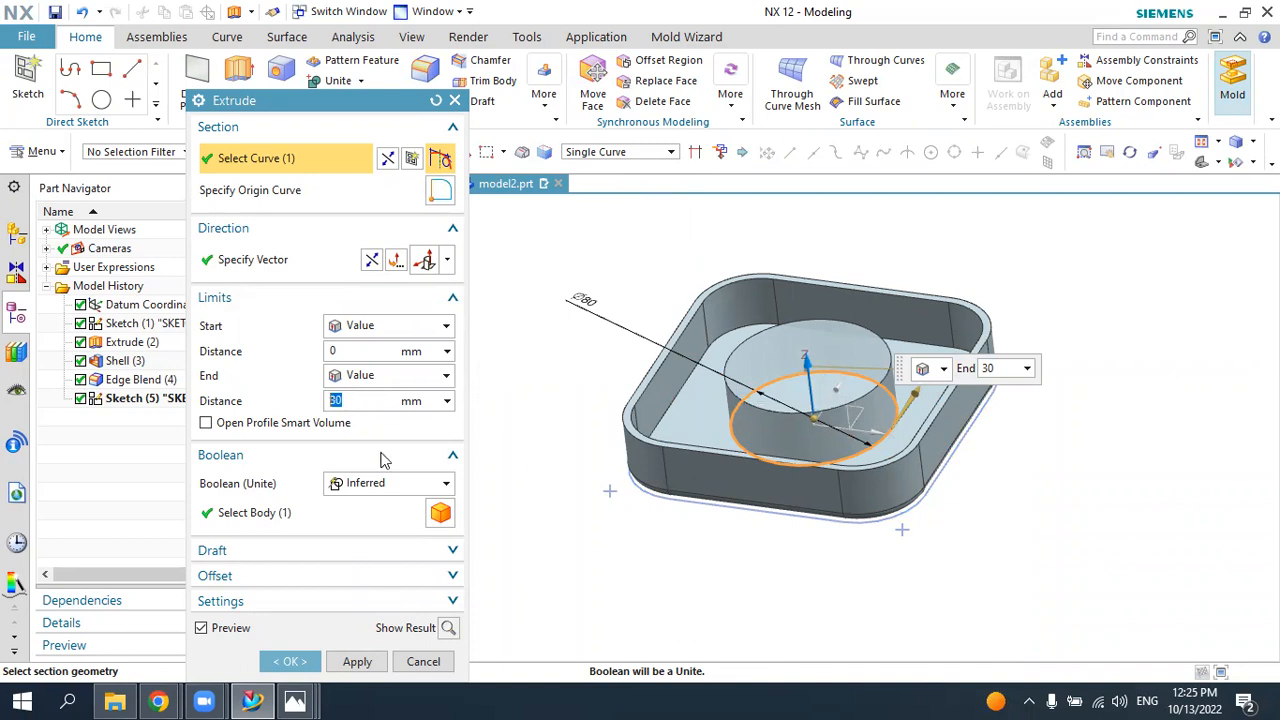
left_click(290, 661)
middle_click_drag(700, 540, 768, 505)
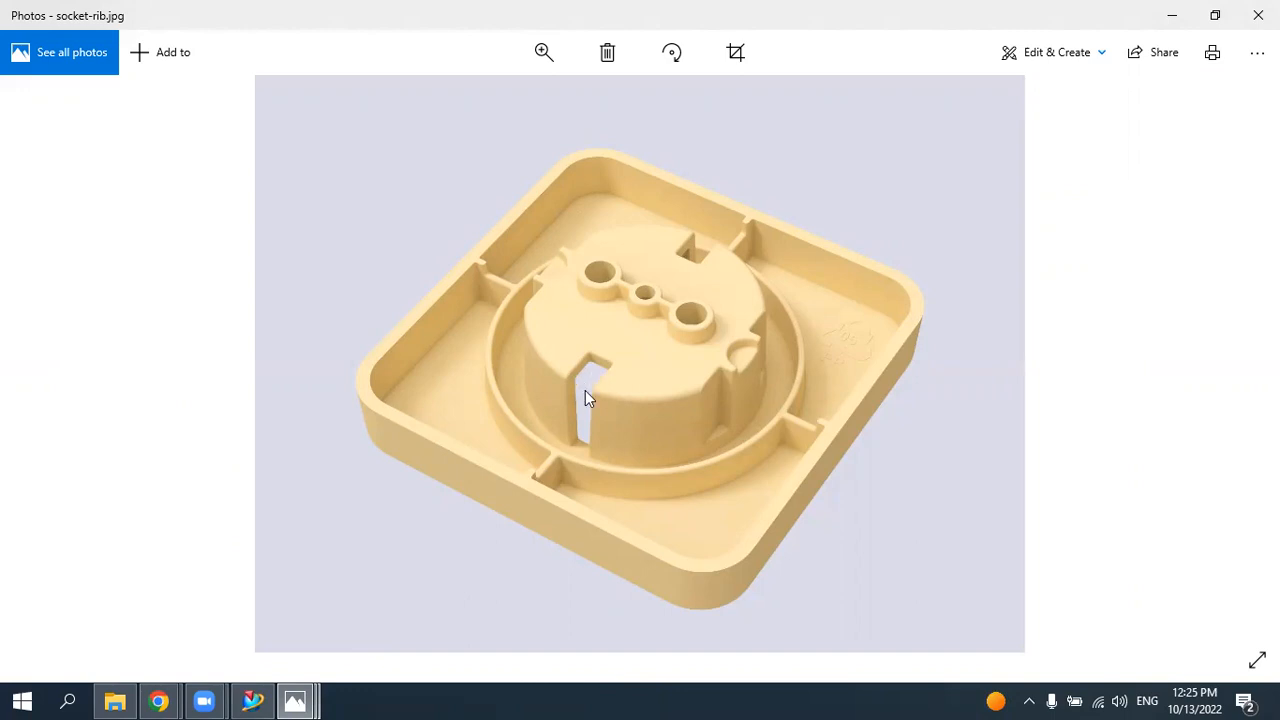
- Return to NX from the reference photo and create a sketch on the flat underside of the base
left_click(253, 701)
middle_click_drag(640, 514, 733, 384)
middle_click_drag(810, 374, 806, 455)
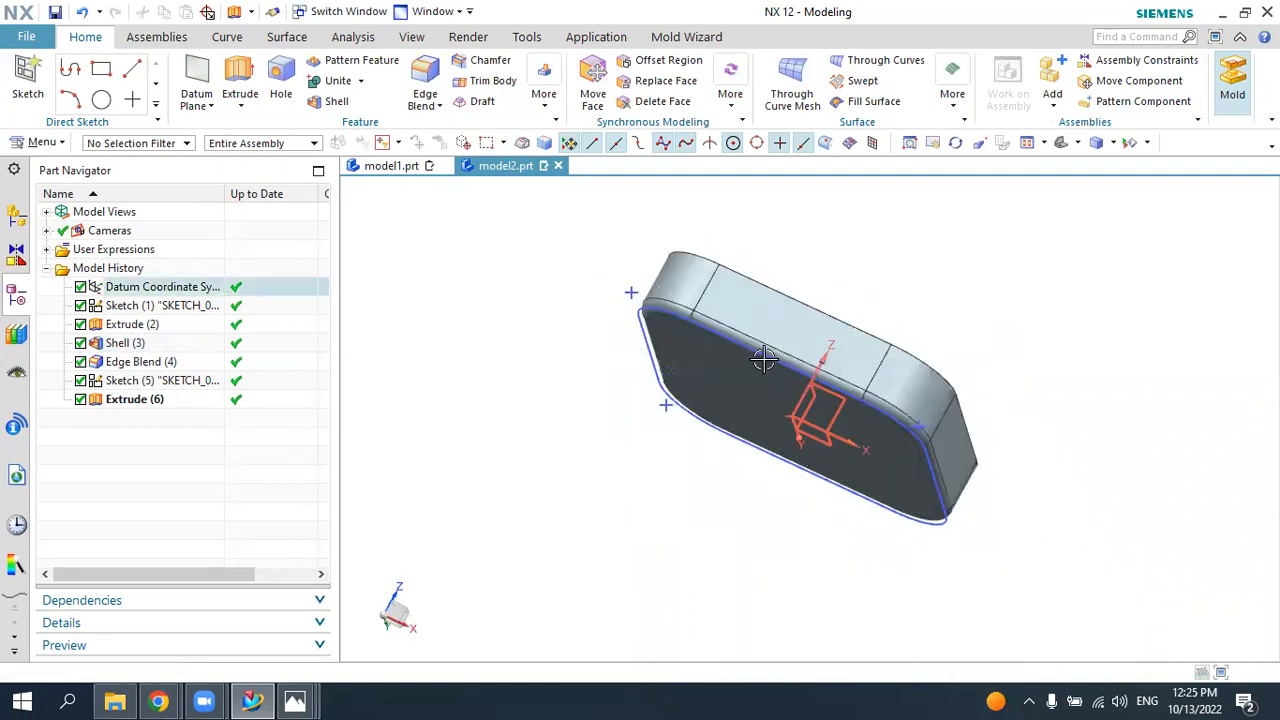
left_click(28, 78)
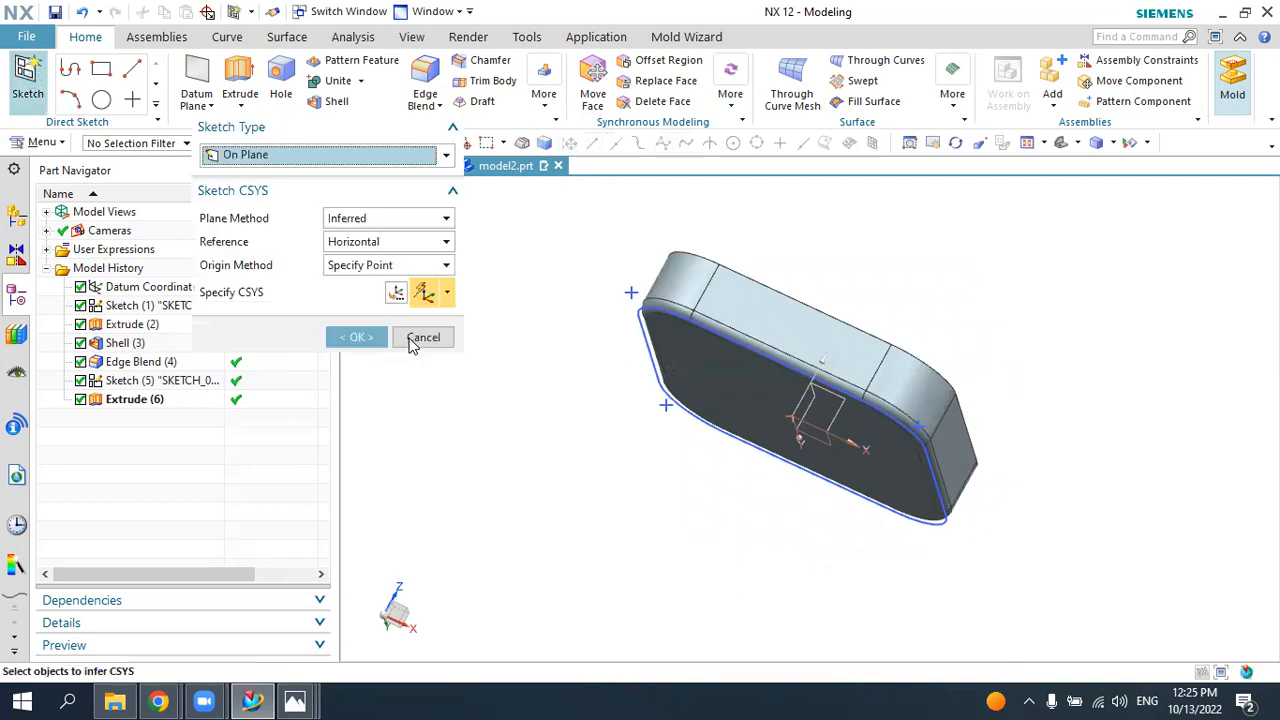
middle_click_drag(571, 483, 622, 440)
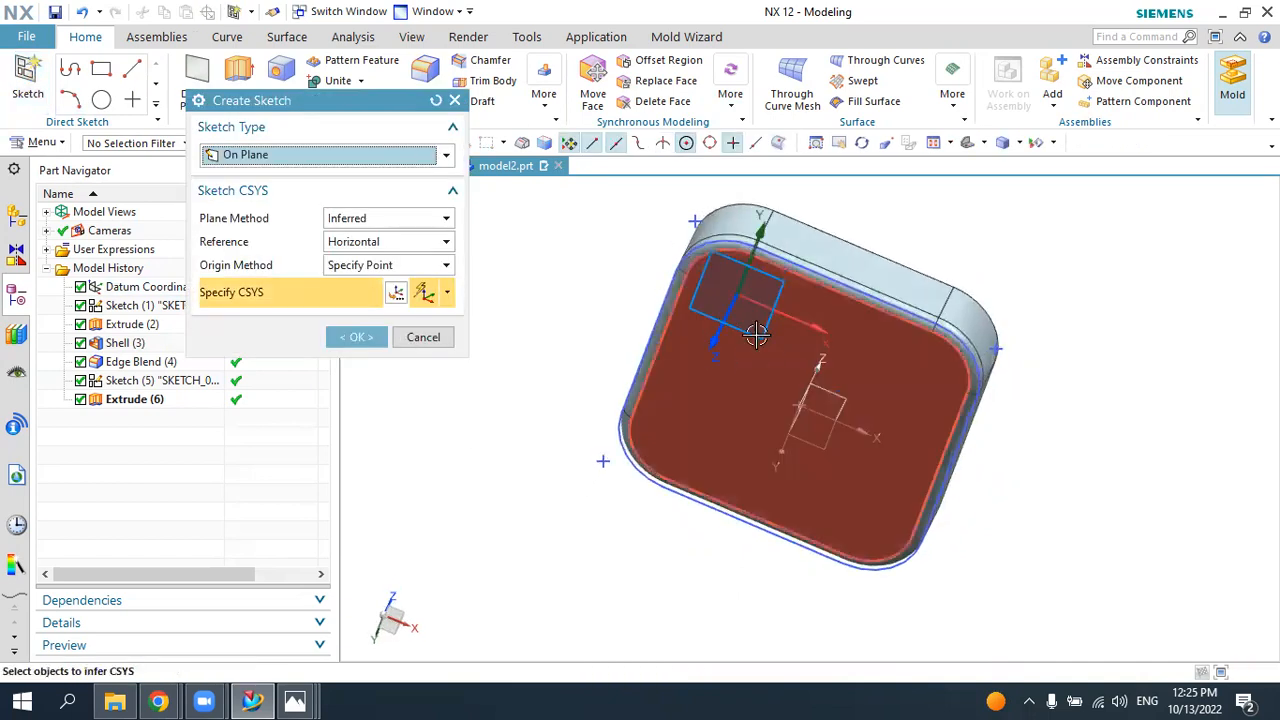
left_click(753, 369)
left_click(753, 369)
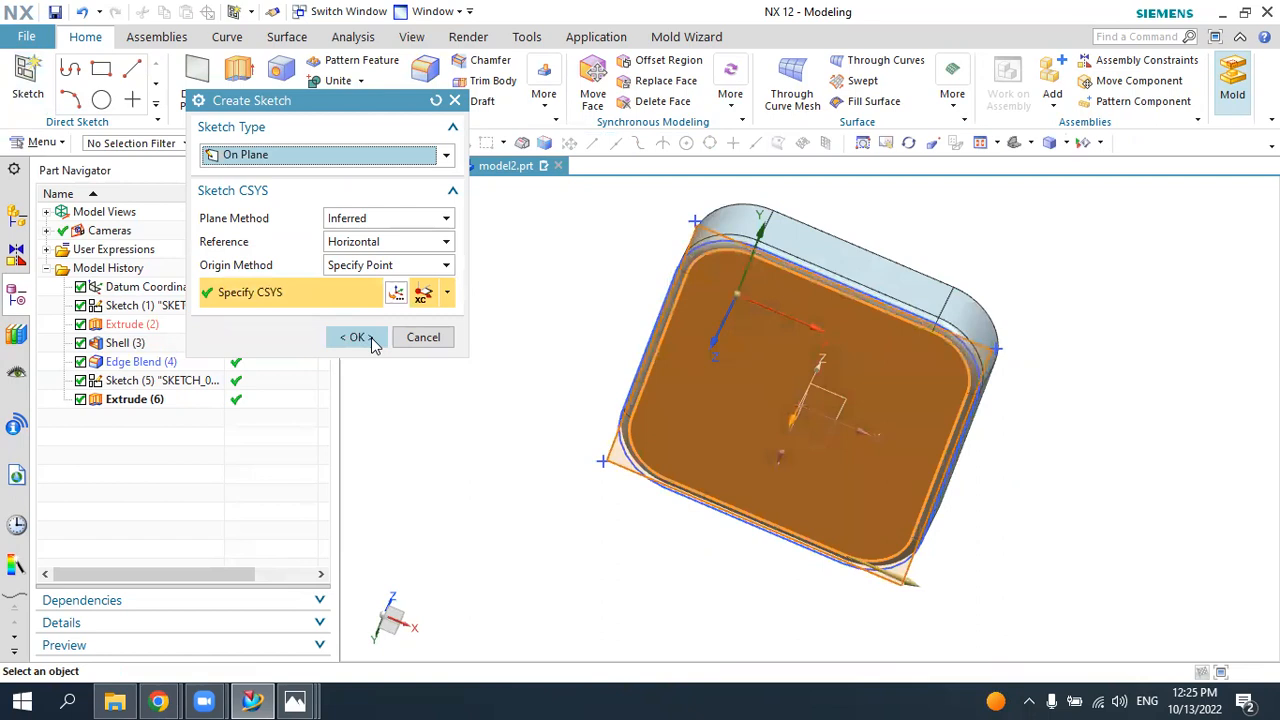
left_click(356, 337)
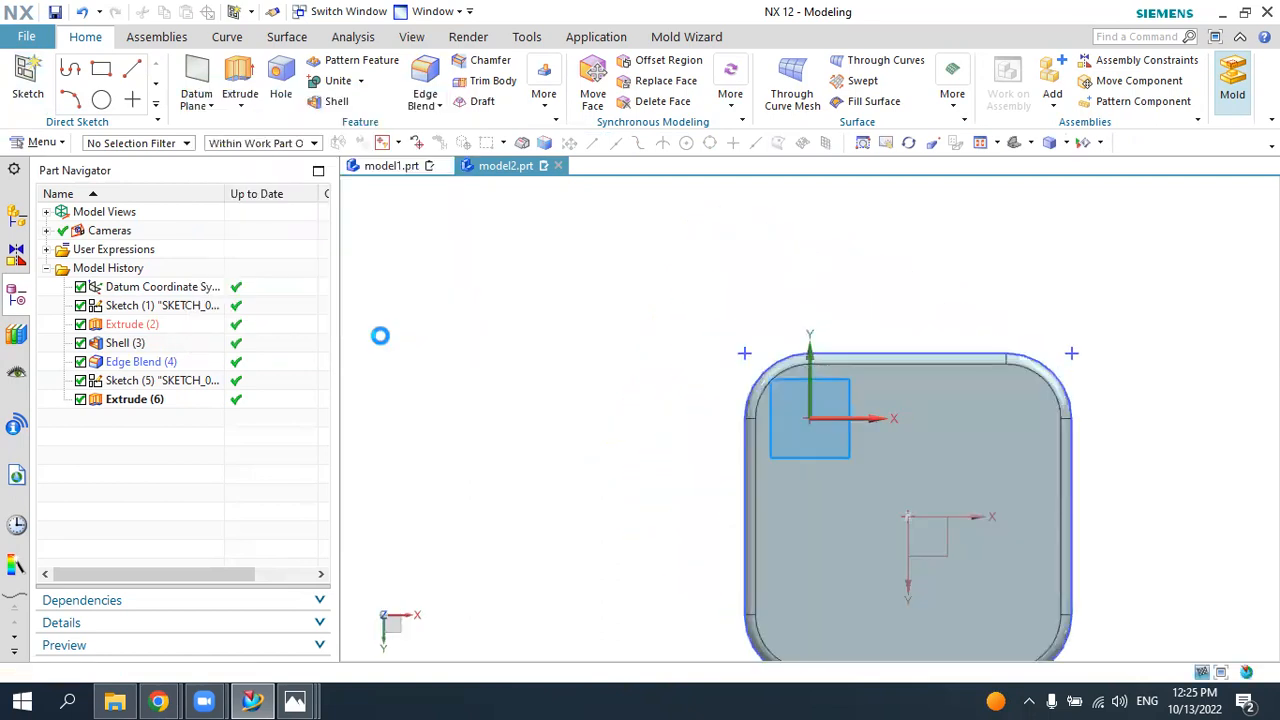
- Sketch a circle about 66 mm in diameter centred on the datum origin on the base's underside
left_click(252, 68)
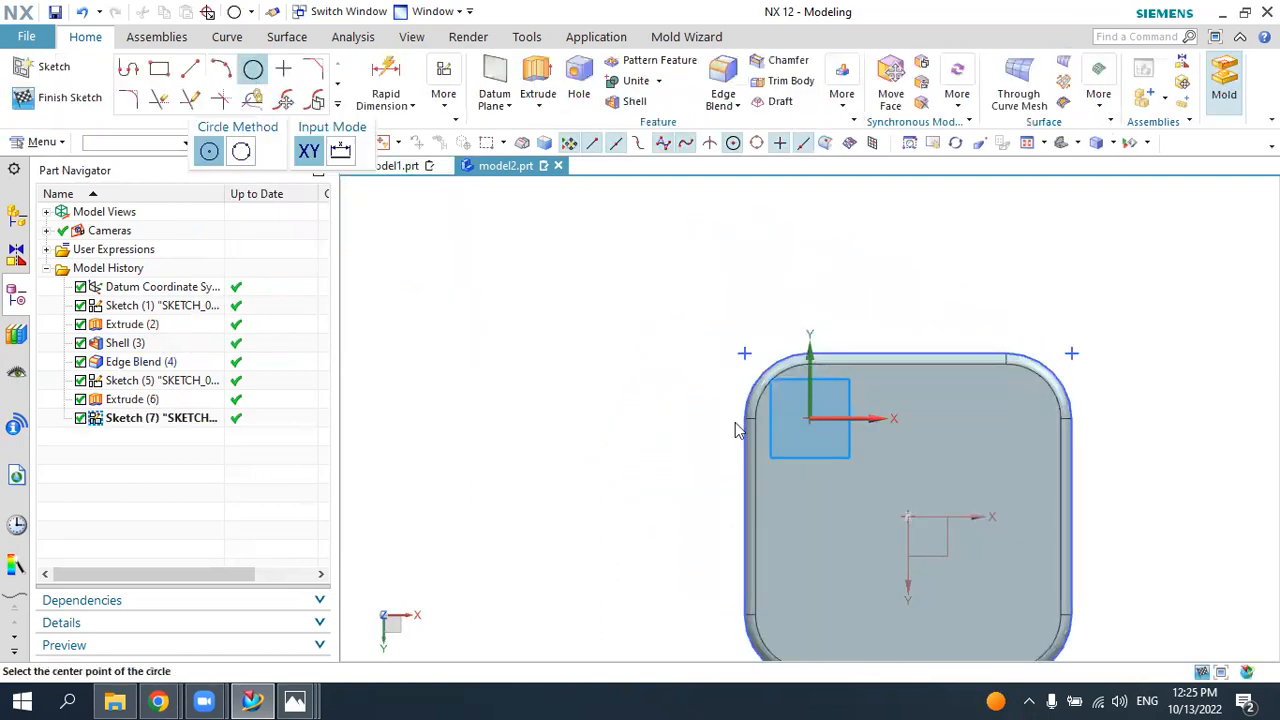
left_click(905, 516)
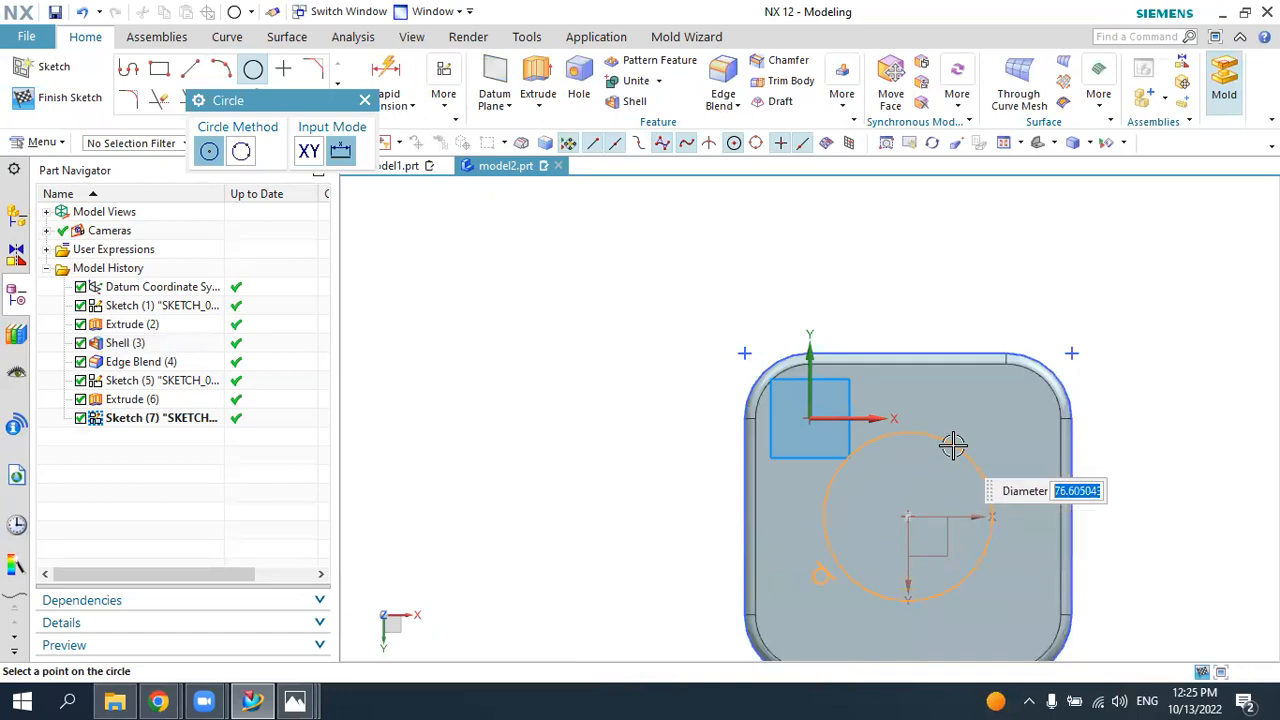
left_click(937, 449)
key("Escape")
- Place the circle's diameter dimension outside the base outline and set it to 70 mm
left_click_drag(887, 474, 594, 397)
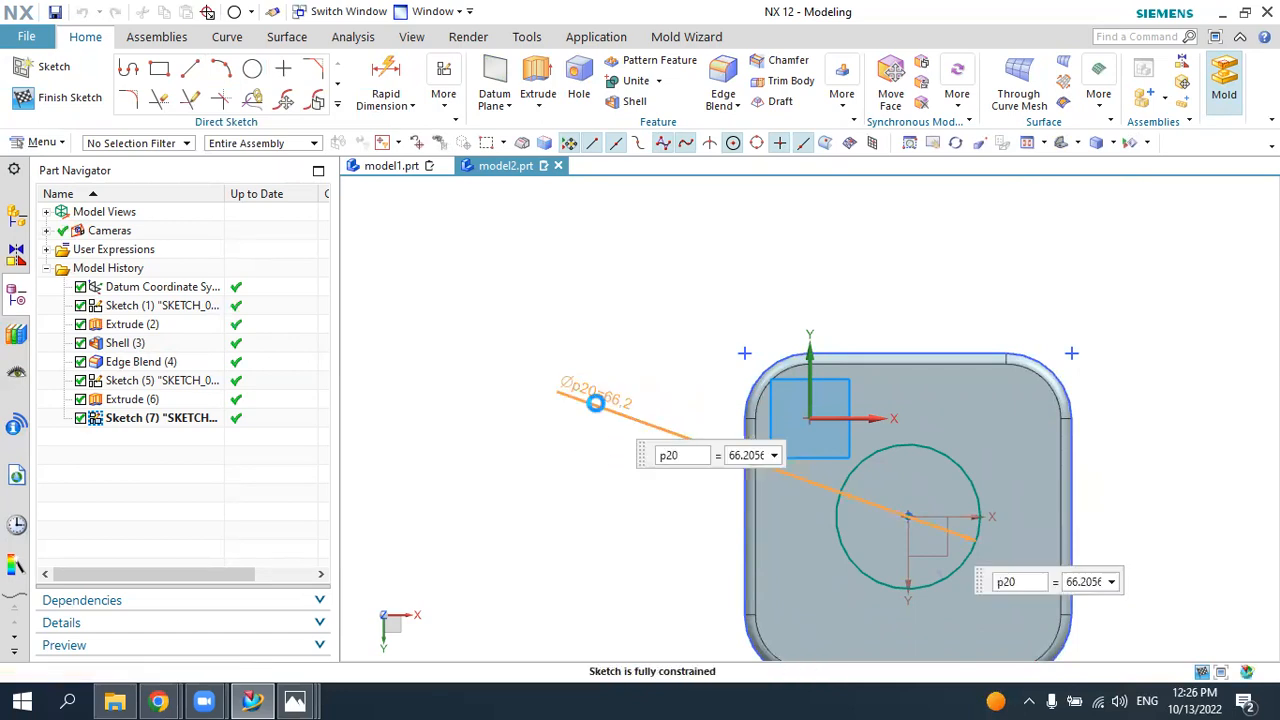
double_click(597, 400)
type("7")
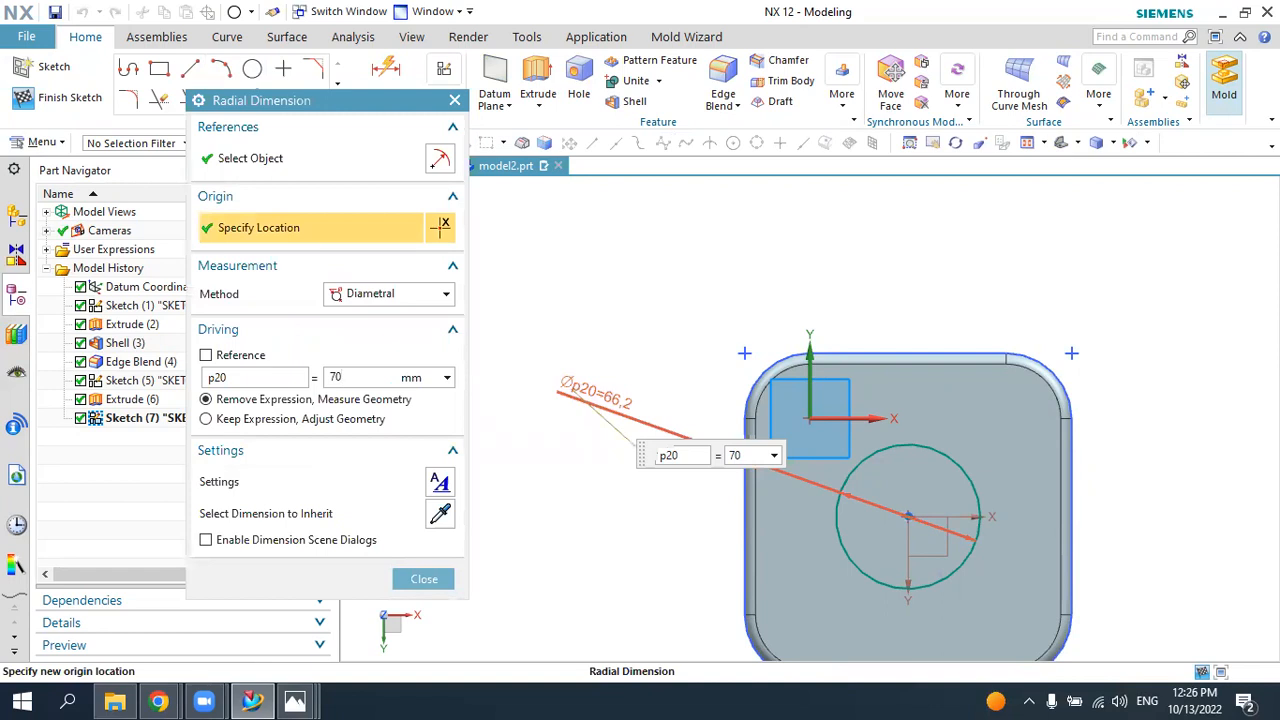
type("0")
key("Return")
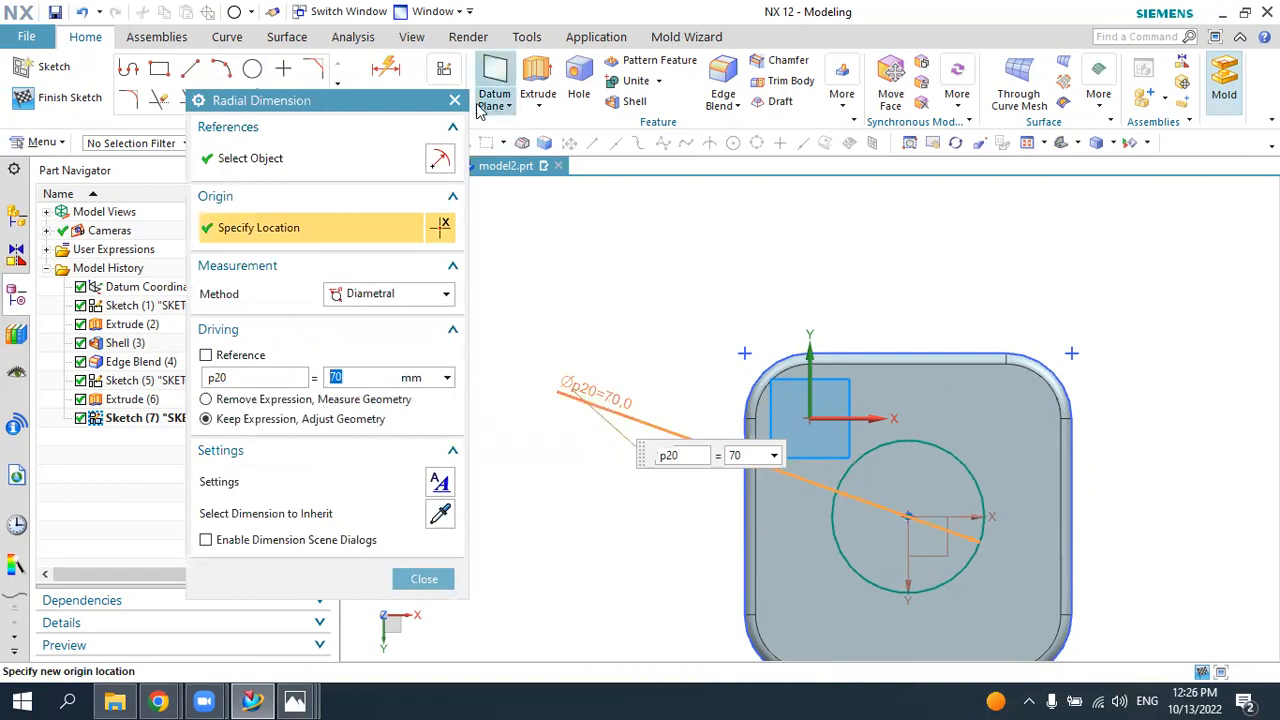
key("Escape")
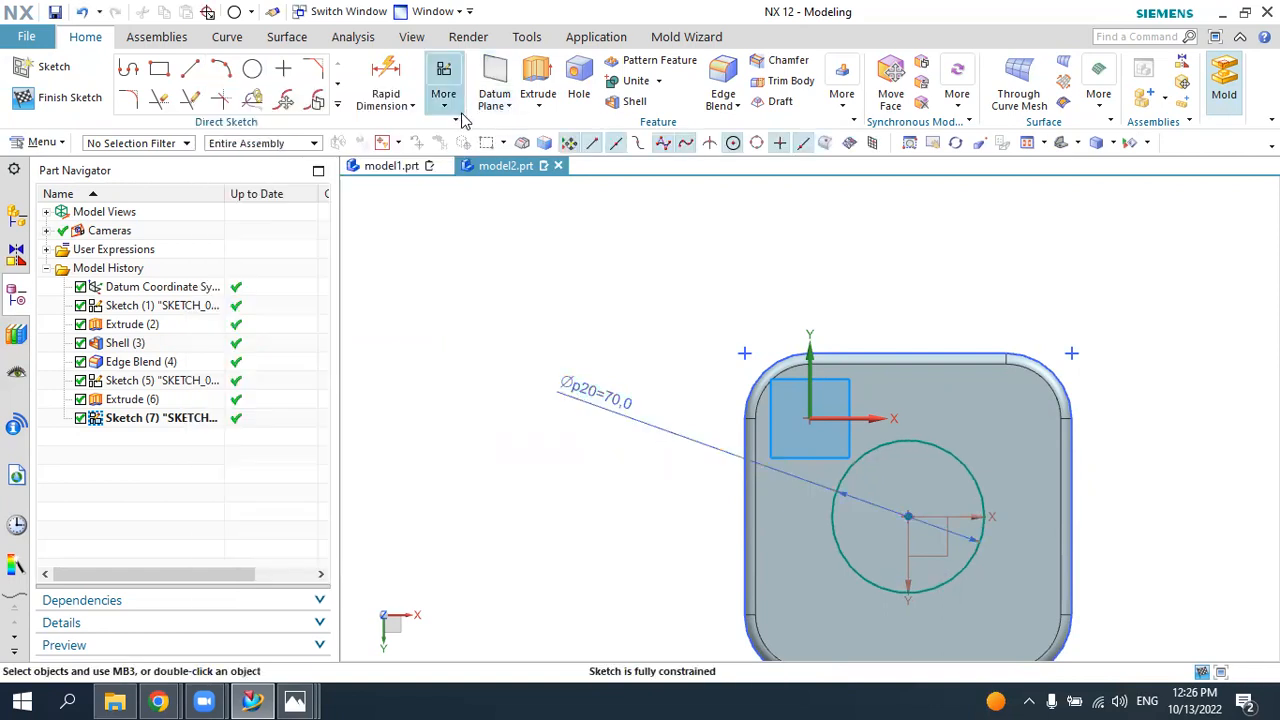
- Extrude the 70 mm circle 30 mm upward from the underside, subtracting it from the body to hollow the central cylinder
left_click(536, 78)
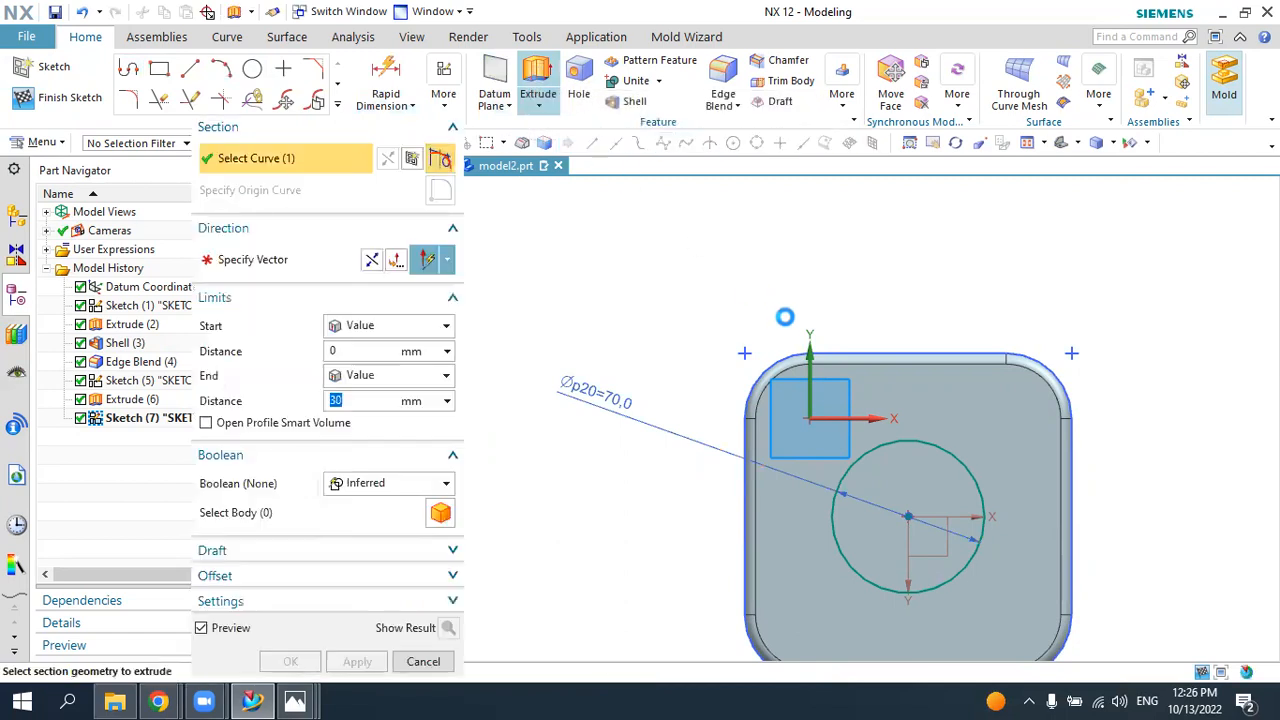
mouse_move(740, 346)
middle_mouse_down()
mouse_move(700, 382)
mouse_move(655, 376)
mouse_move(676, 313)
mouse_move(680, 377)
mouse_move(640, 348)
mouse_move(634, 363)
middle_mouse_up()
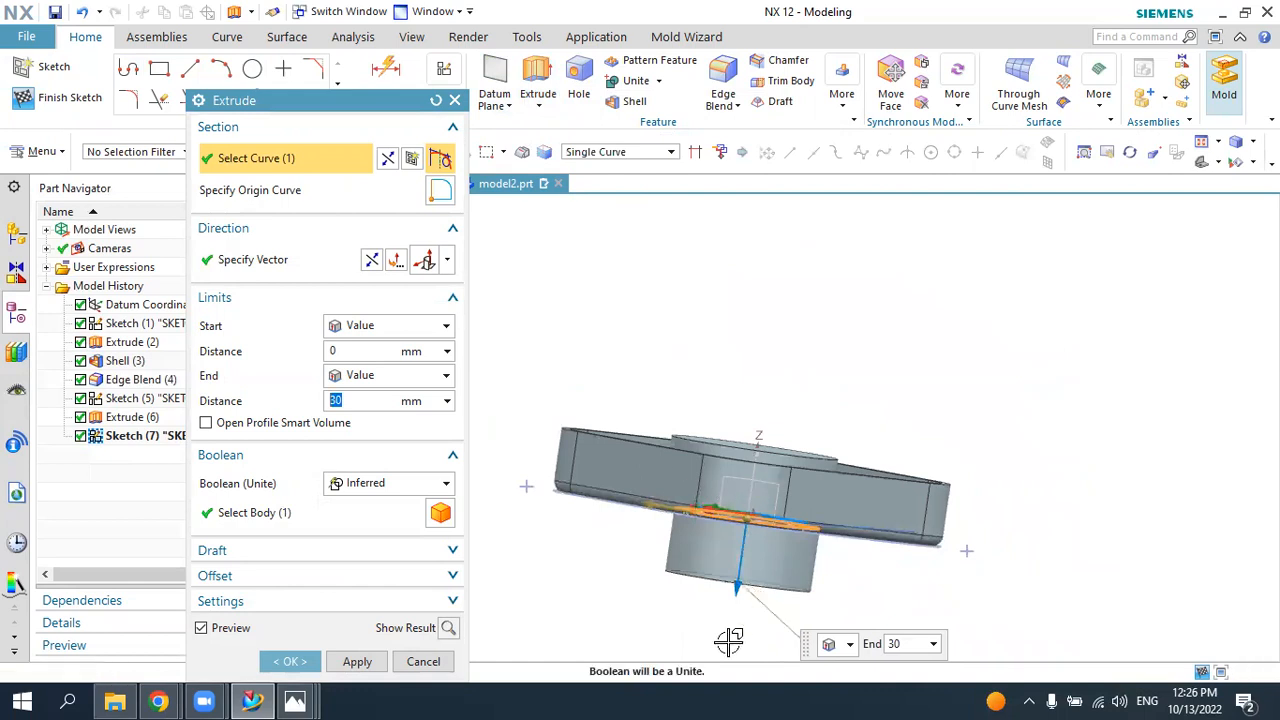
left_click(372, 261)
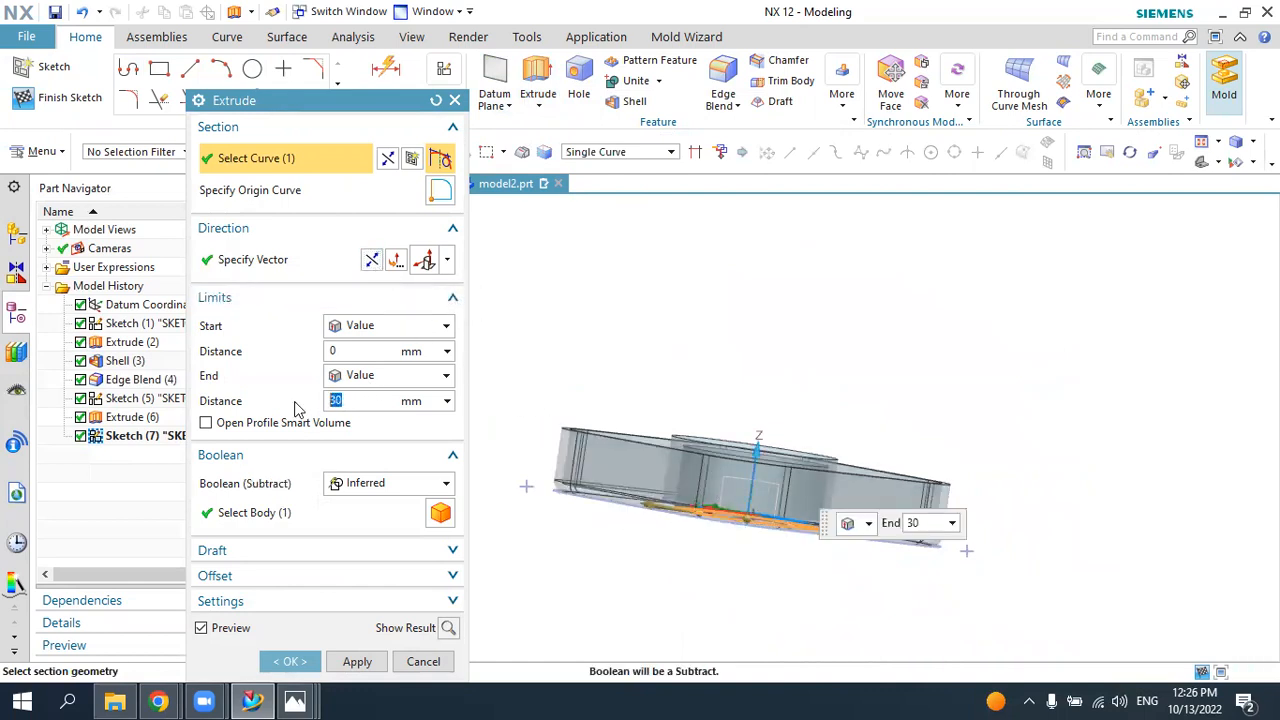
left_click(355, 487)
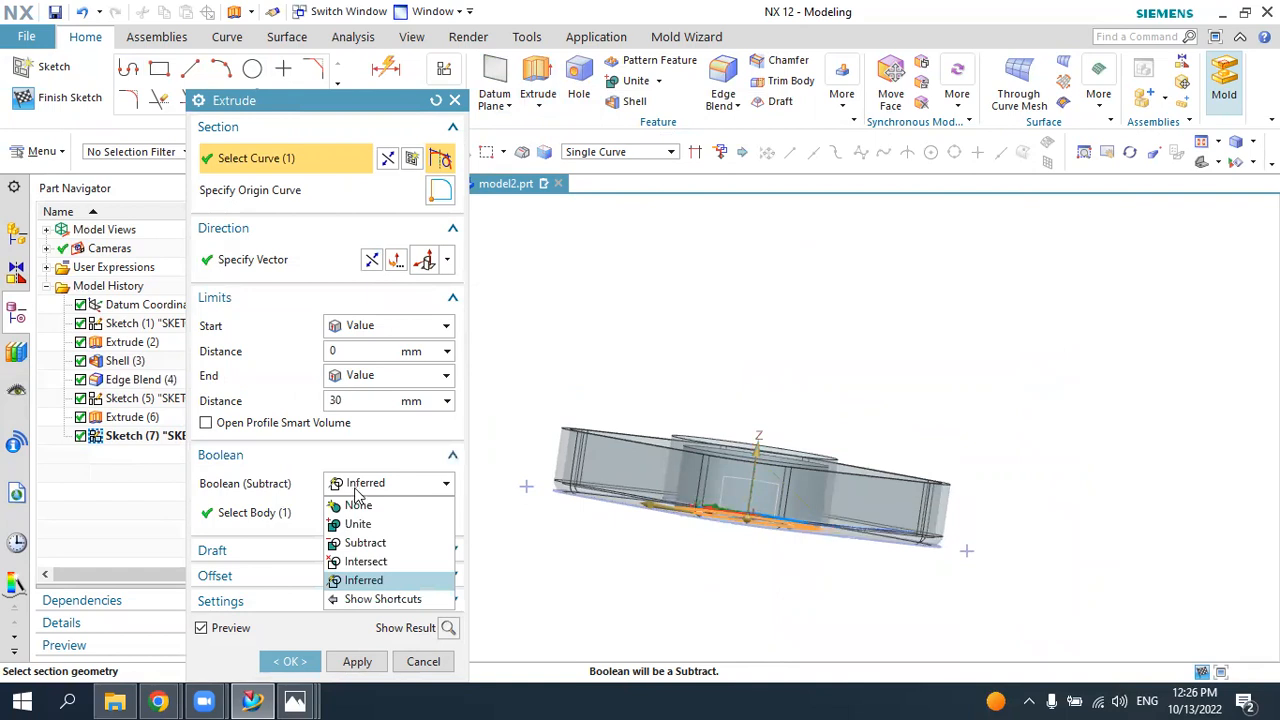
left_click(365, 542)
middle_click_drag(777, 457, 784, 510)
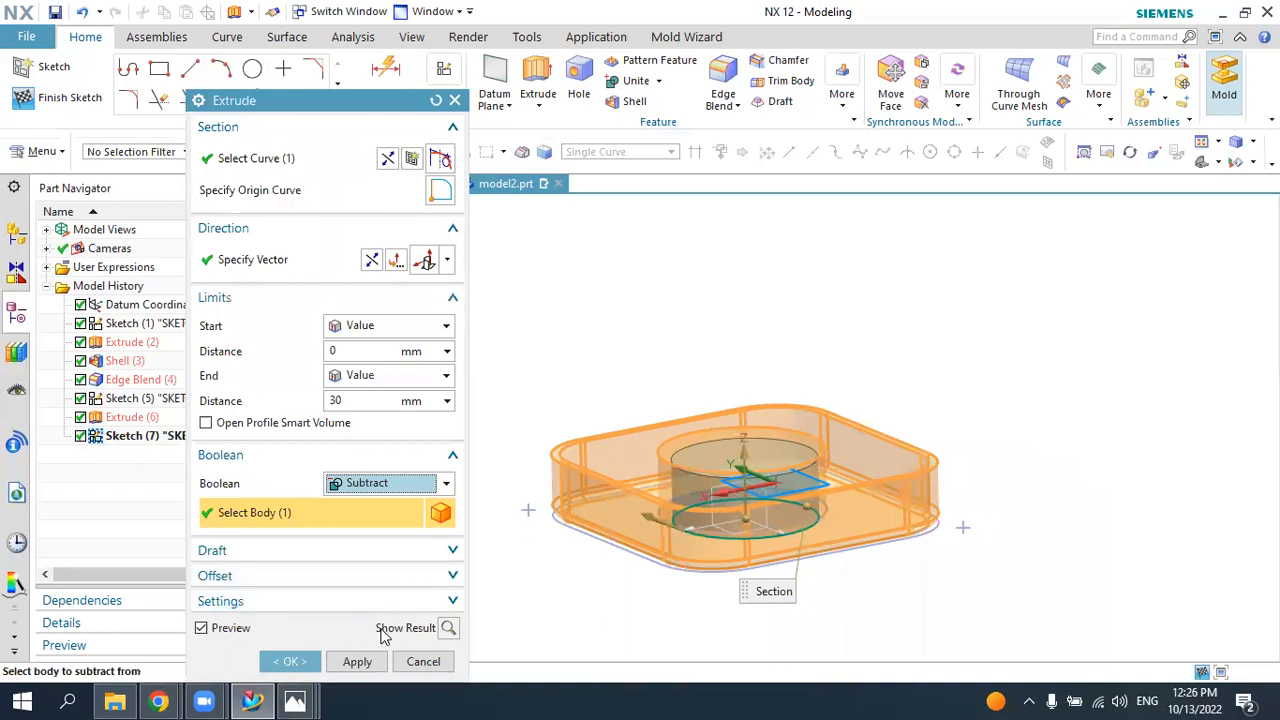
left_click(290, 661)
middle_click_drag(740, 470, 711, 537)
left_click(1064, 142)
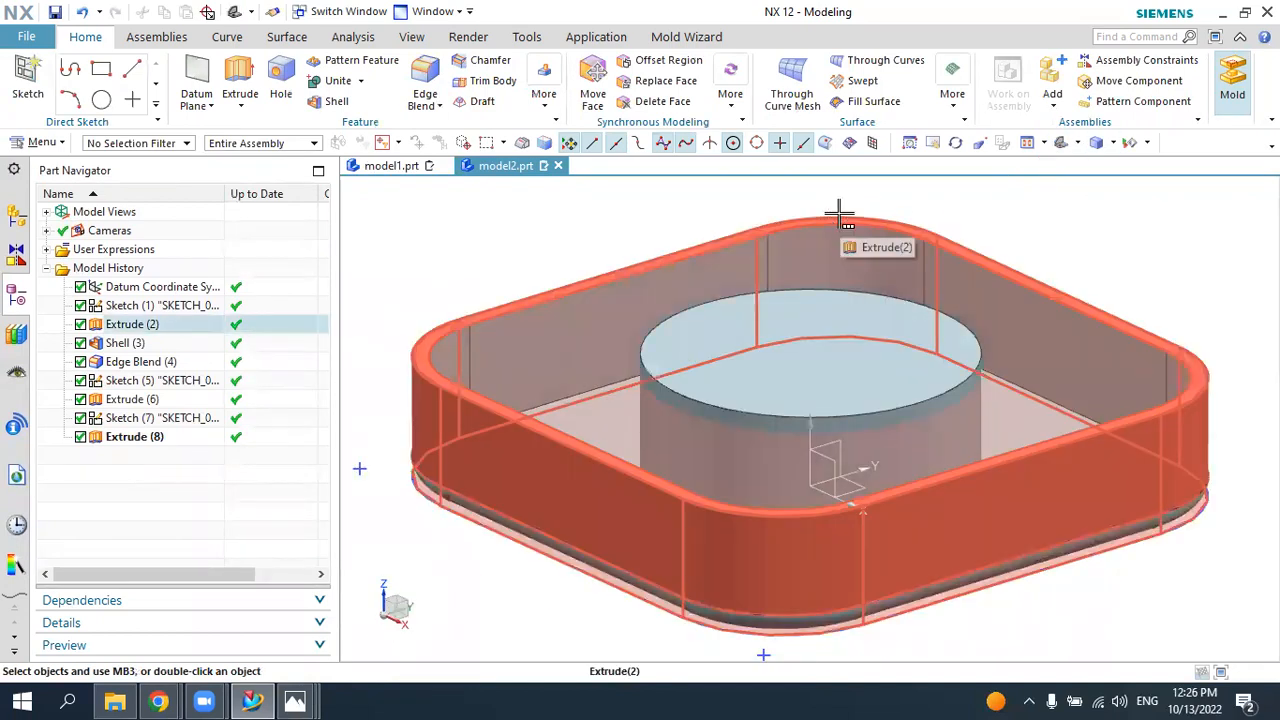
- Examine the ribs in the socket-rib.jpg and Gas-Assisted-Molding-Bosses-Ribs.jpg reference photos and return to NX
left_click(295, 700)
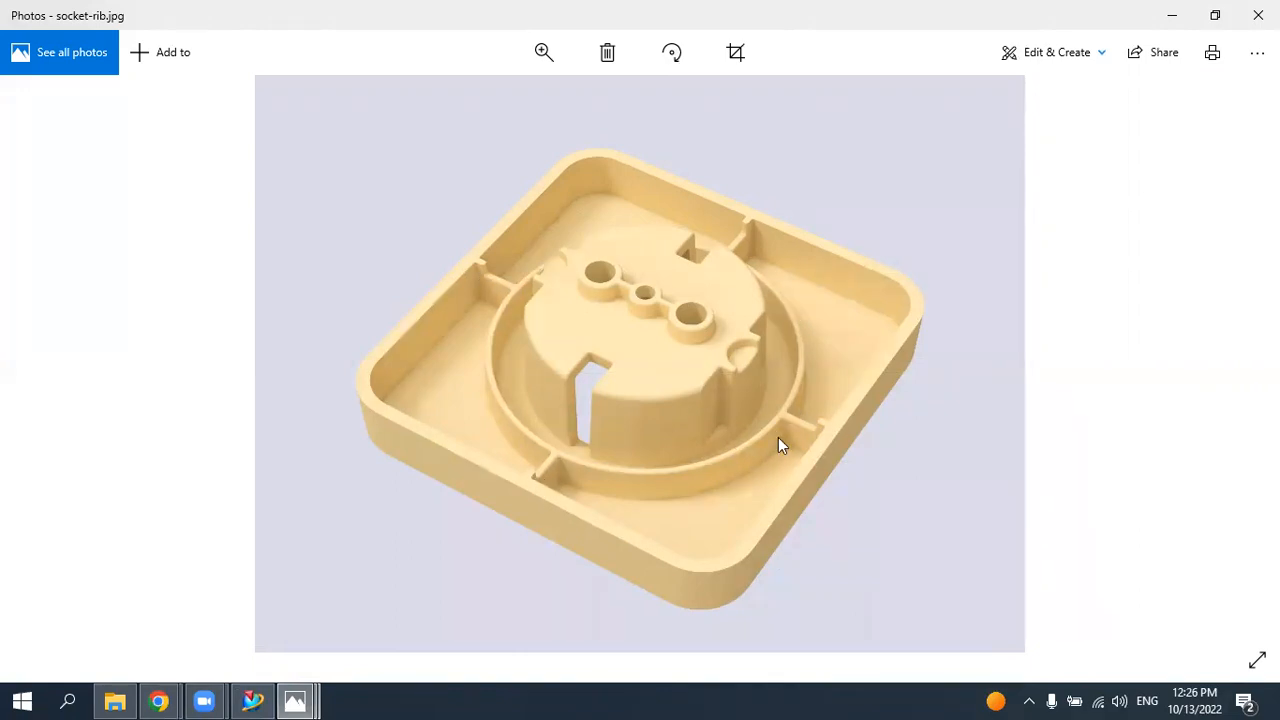
left_click(249, 700)
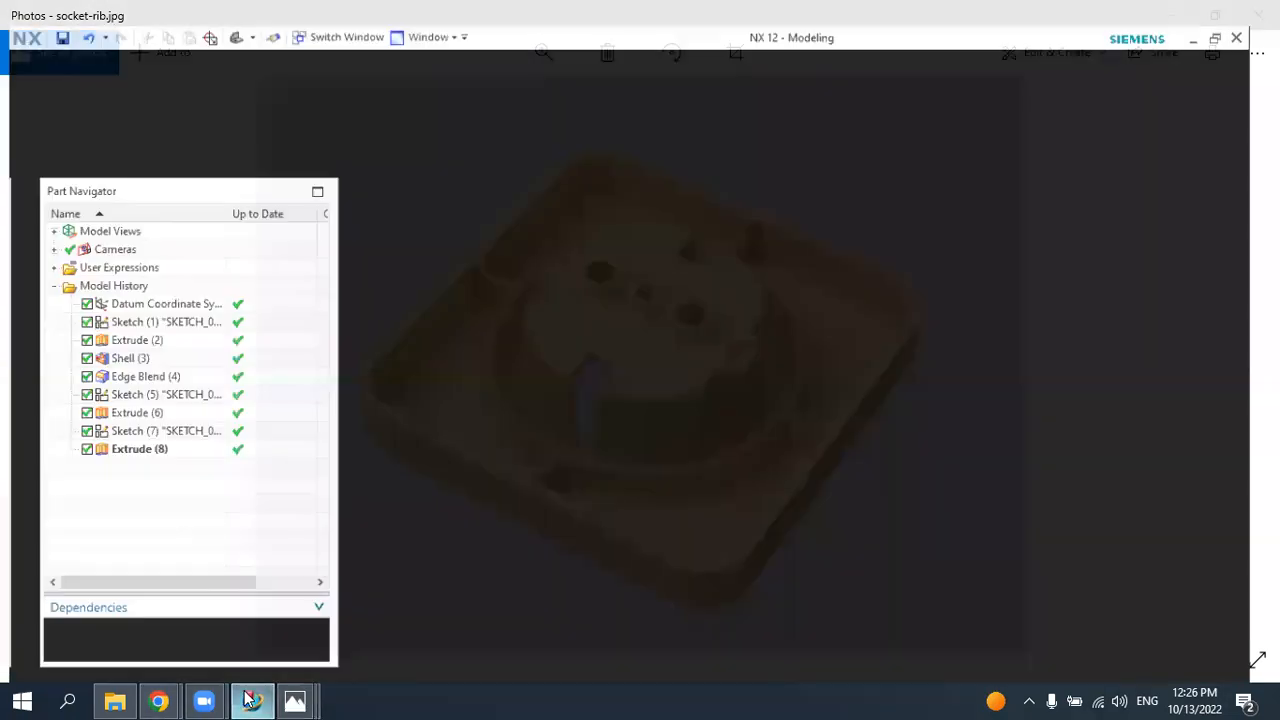
key("alt+Tab")
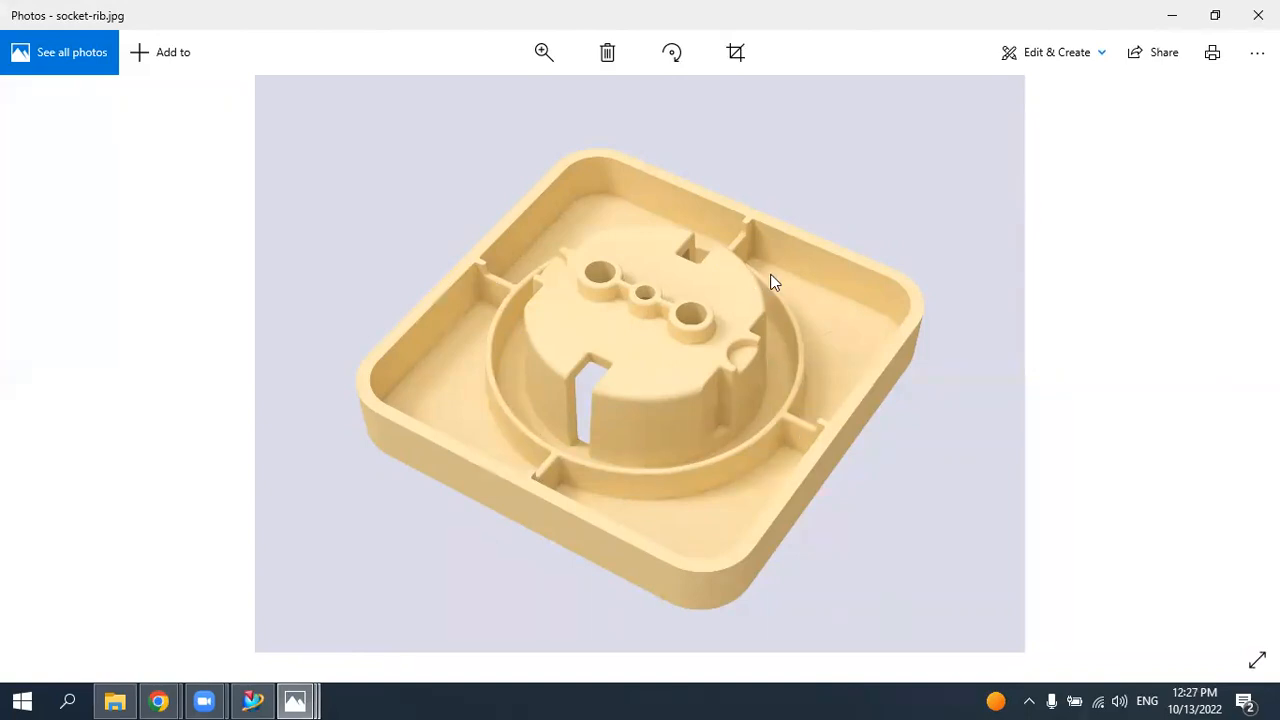
mouse_move(284, 698)
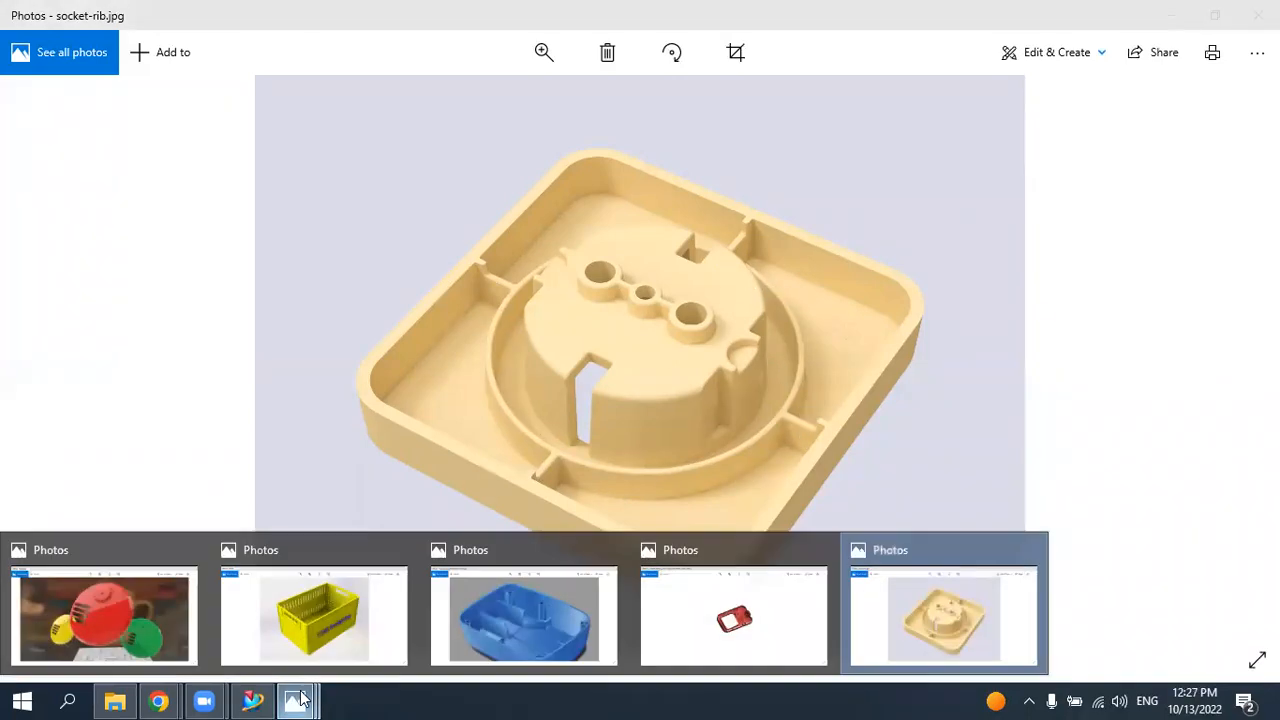
left_click(542, 641)
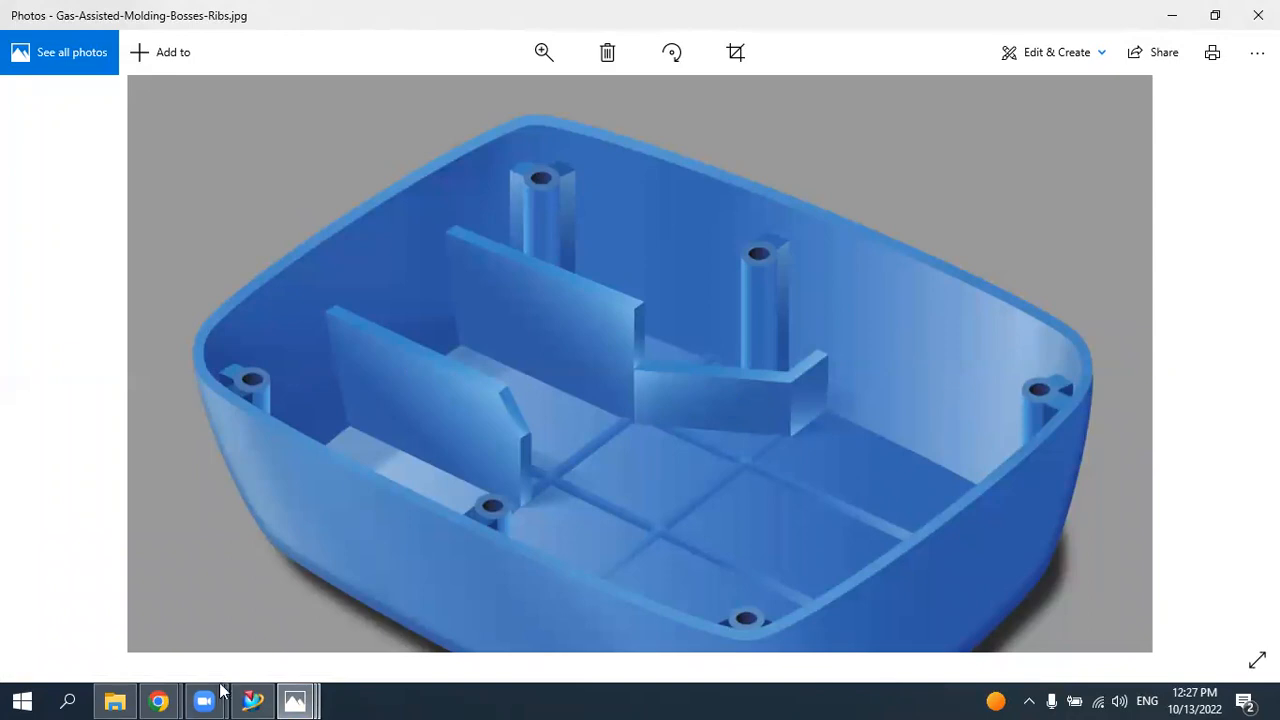
left_click(252, 701)
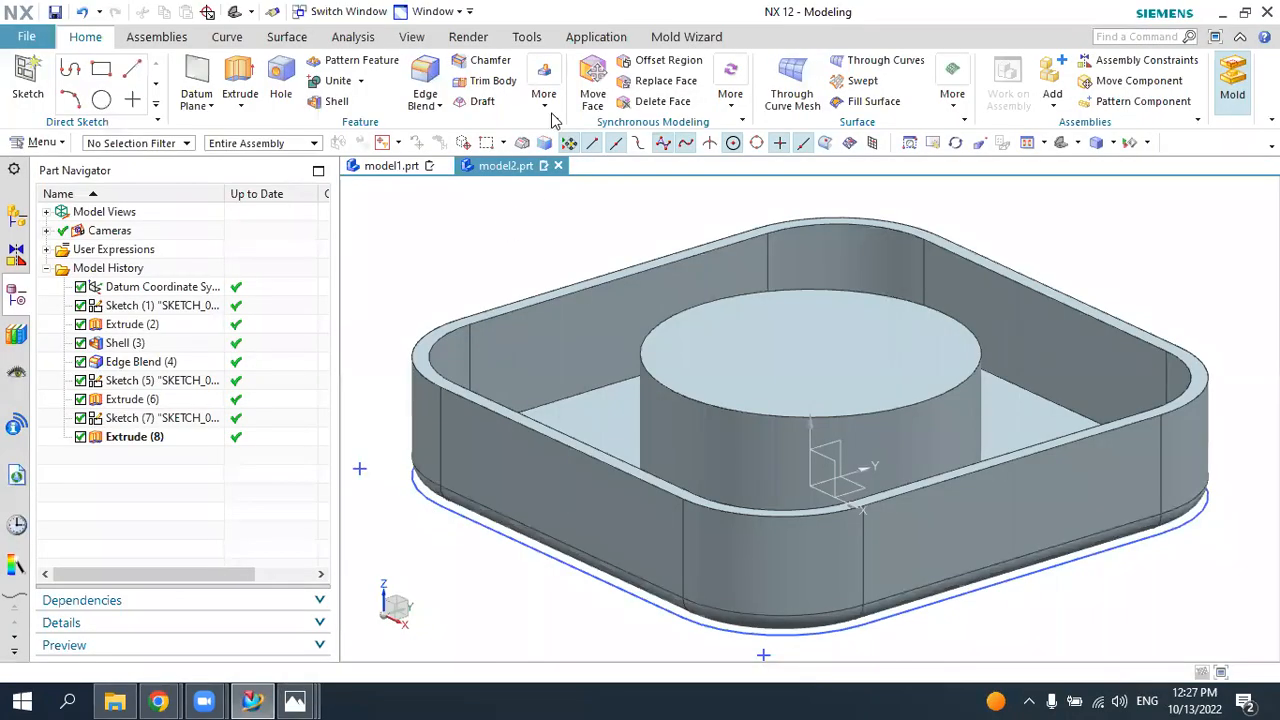
left_click(544, 98)
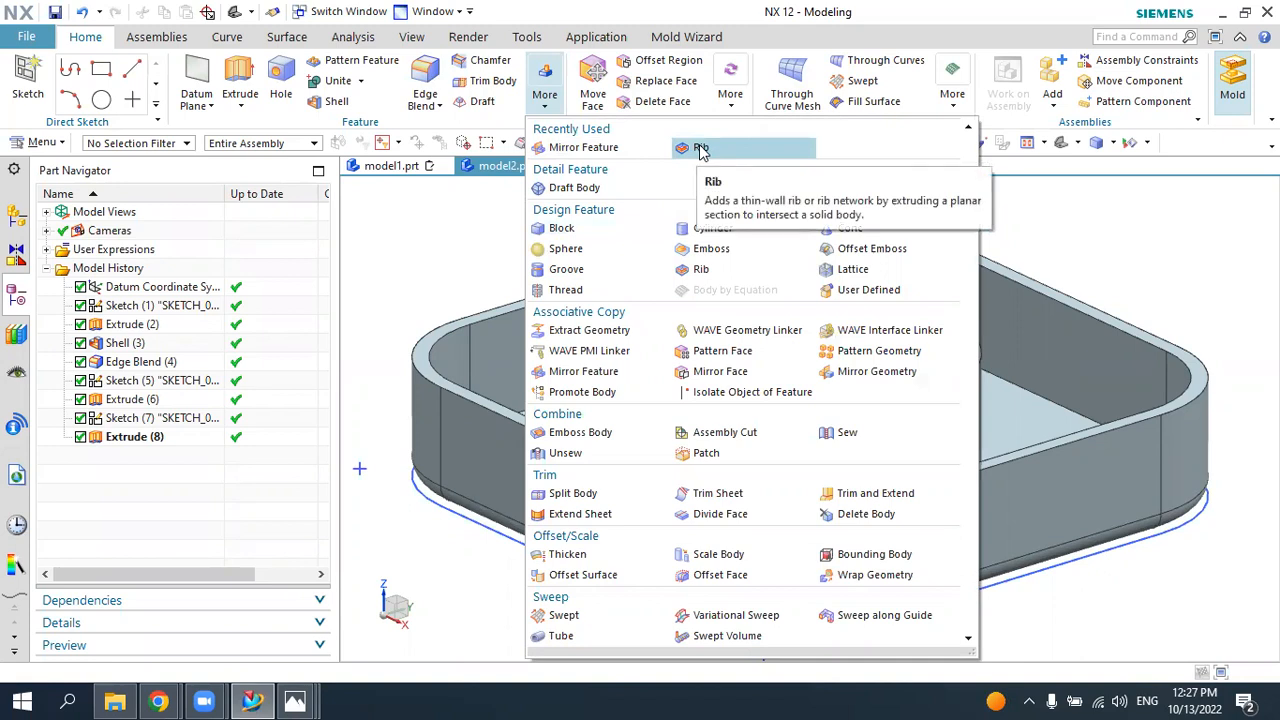
left_click(700, 148)
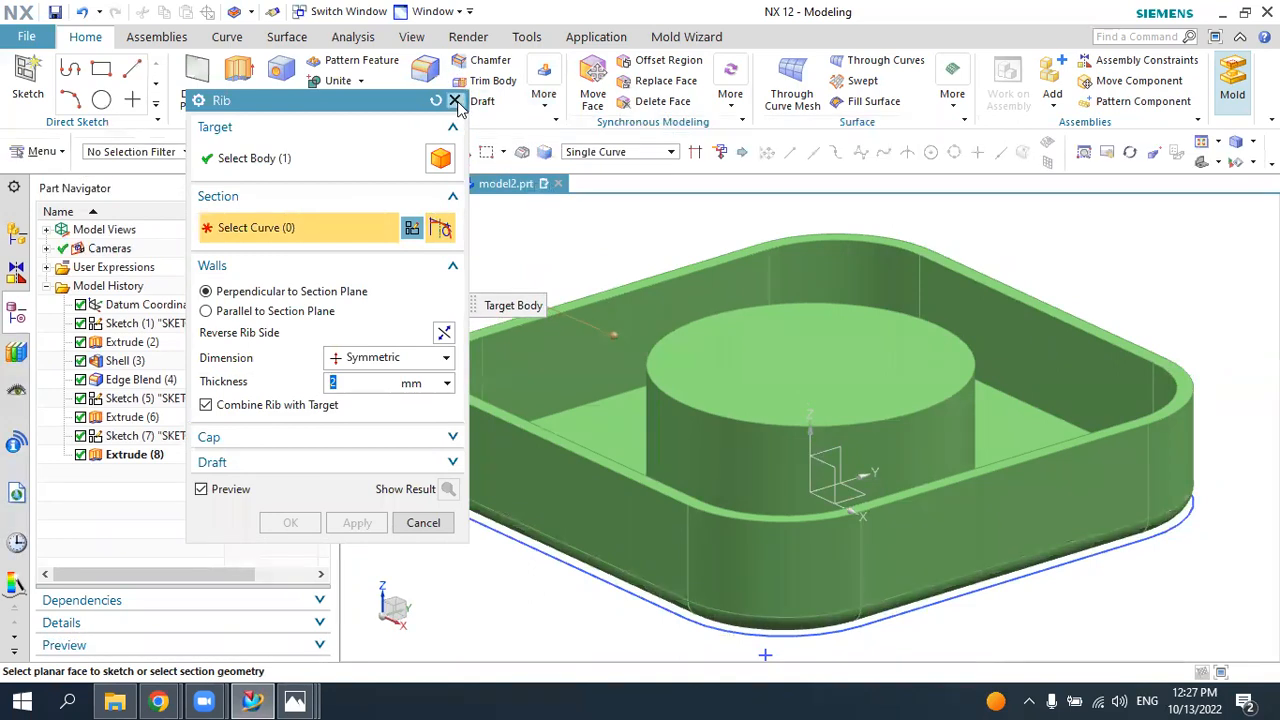
left_click(454, 102)
mouse_move(524, 268)
middle_mouse_down()
mouse_move(551, 277)
mouse_move(551, 254)
mouse_move(533, 263)
middle_mouse_up()
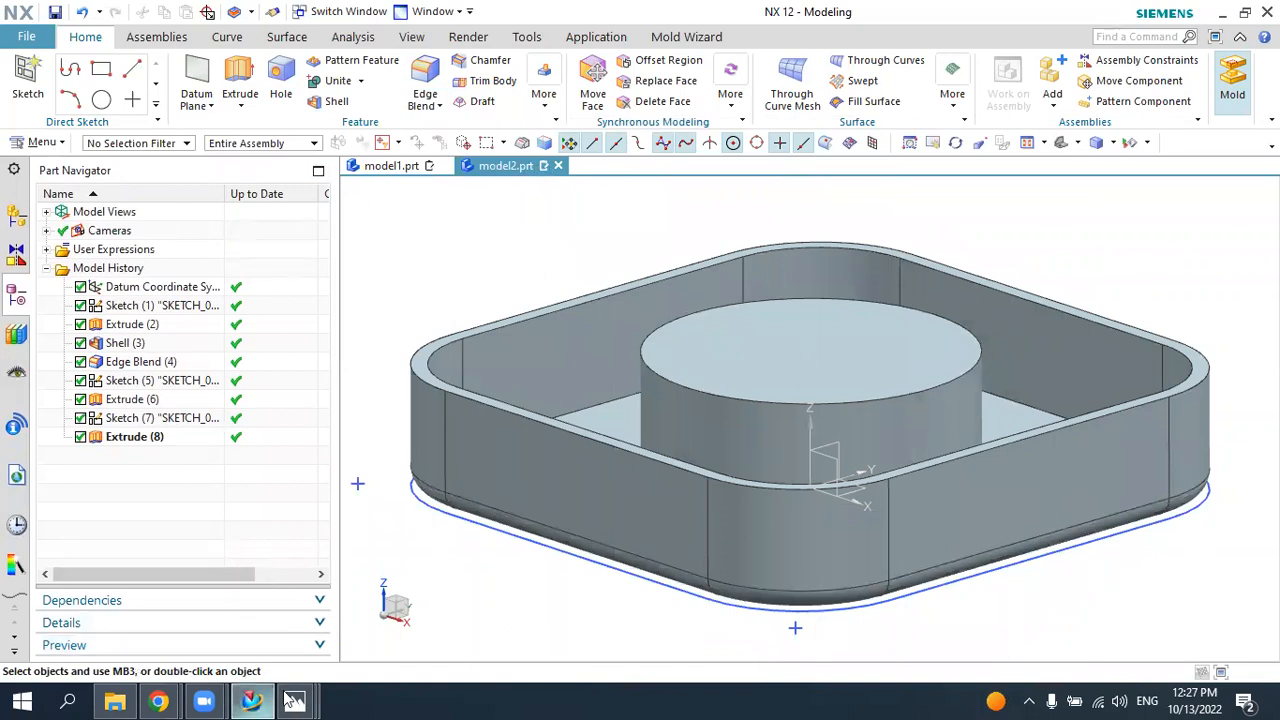
- Check the ring and ribs around the socket body in the socket-rib.jpg photo and return to NX
mouse_move(295, 700)
left_click(900, 614)
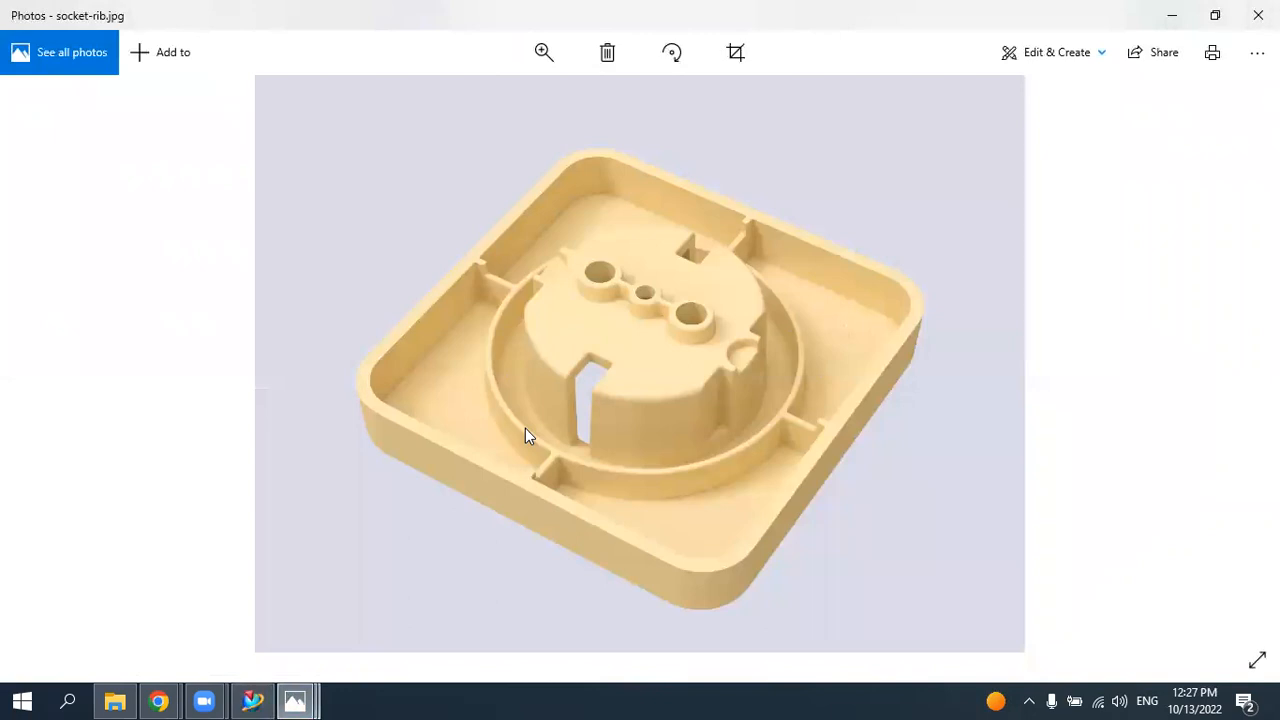
left_click(252, 701)
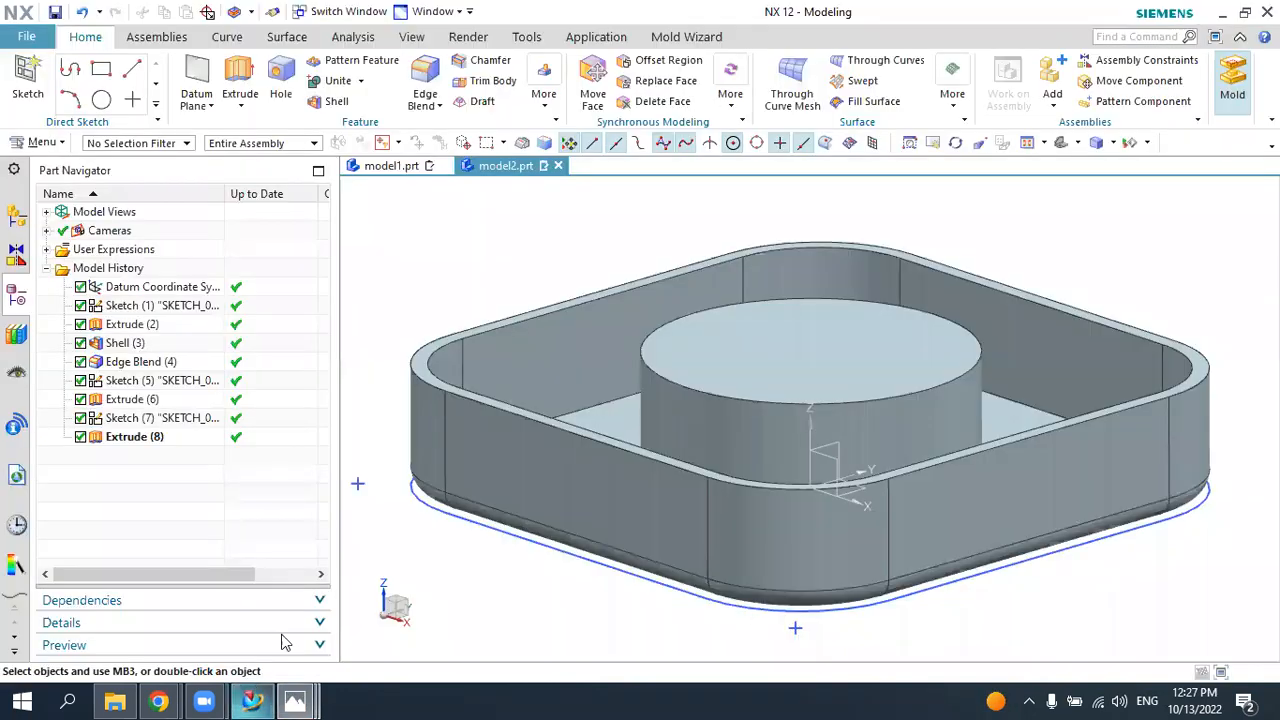
- Start an At Distance datum plane from the central cylinder's top face and pull it down into the base
left_click(199, 80)
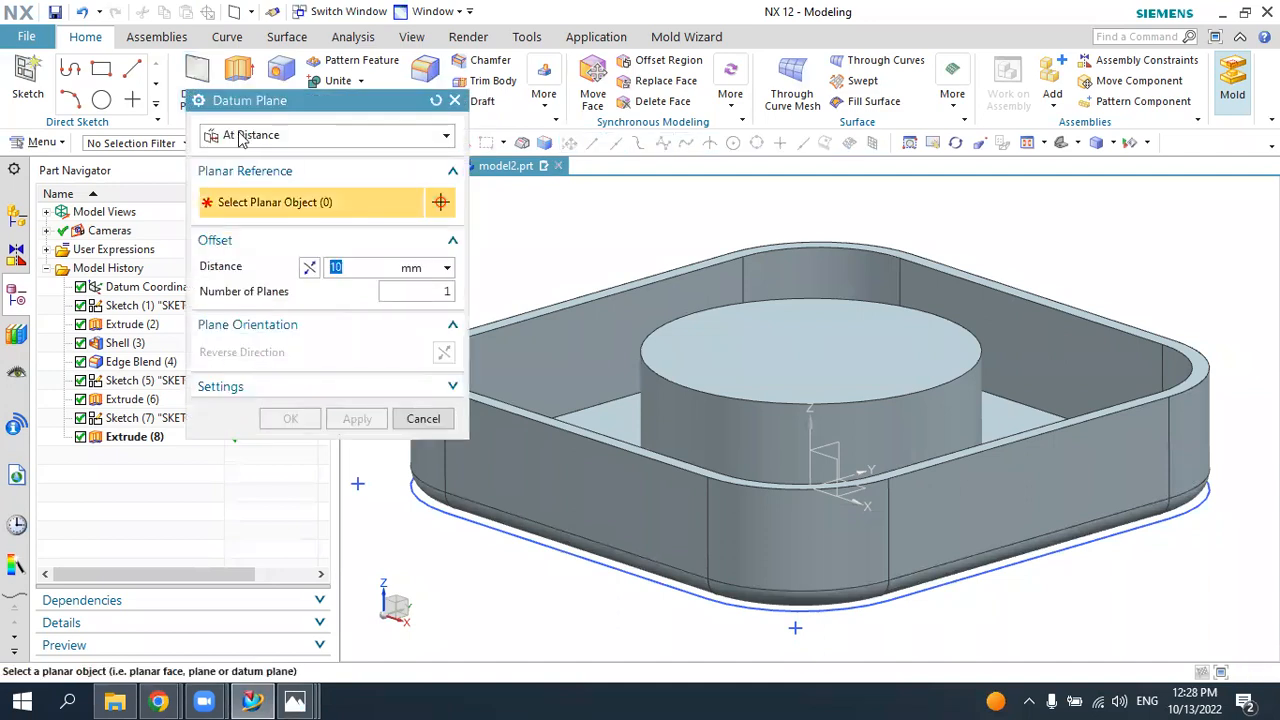
left_click(718, 350)
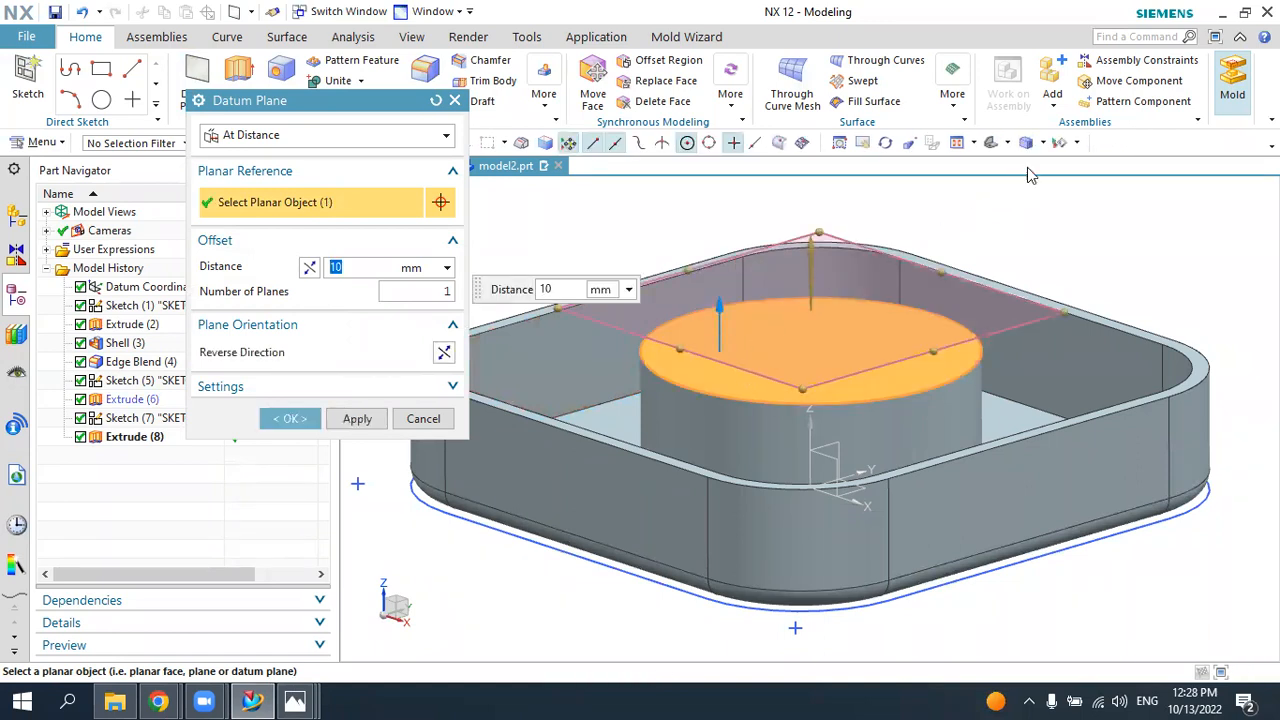
left_click(1008, 143)
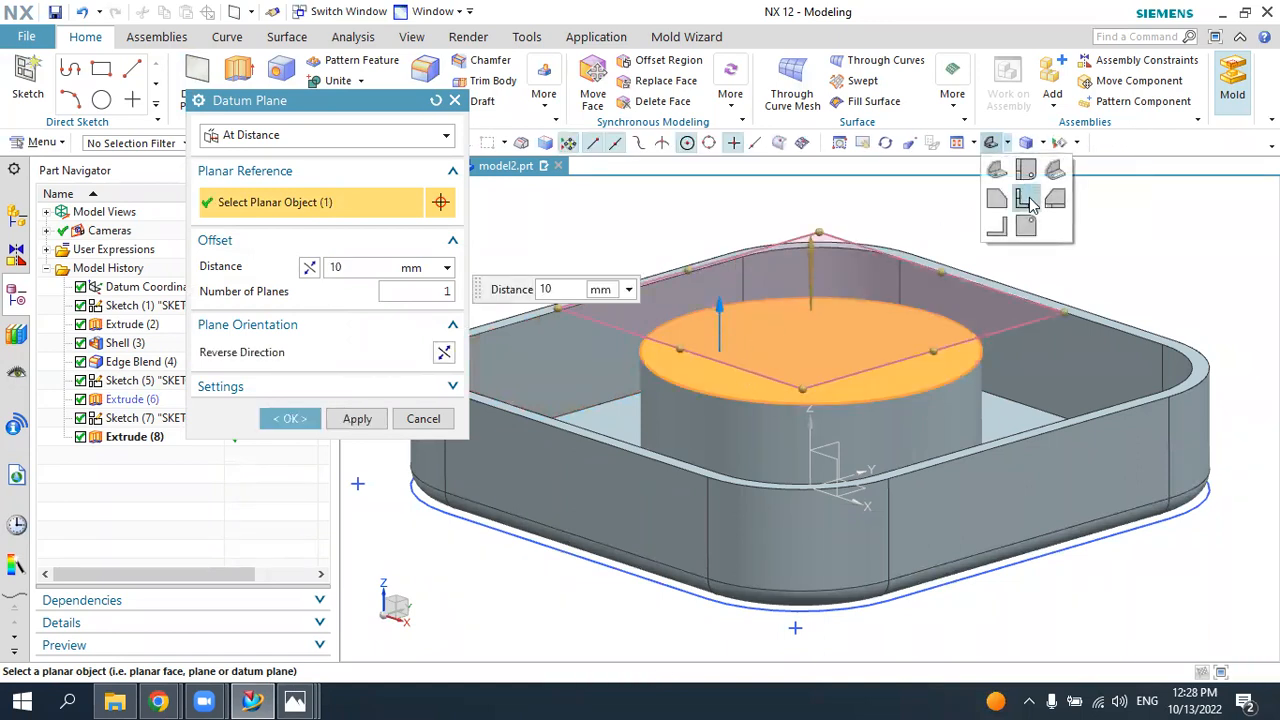
left_click(1033, 202)
left_click_drag(733, 310, 716, 462)
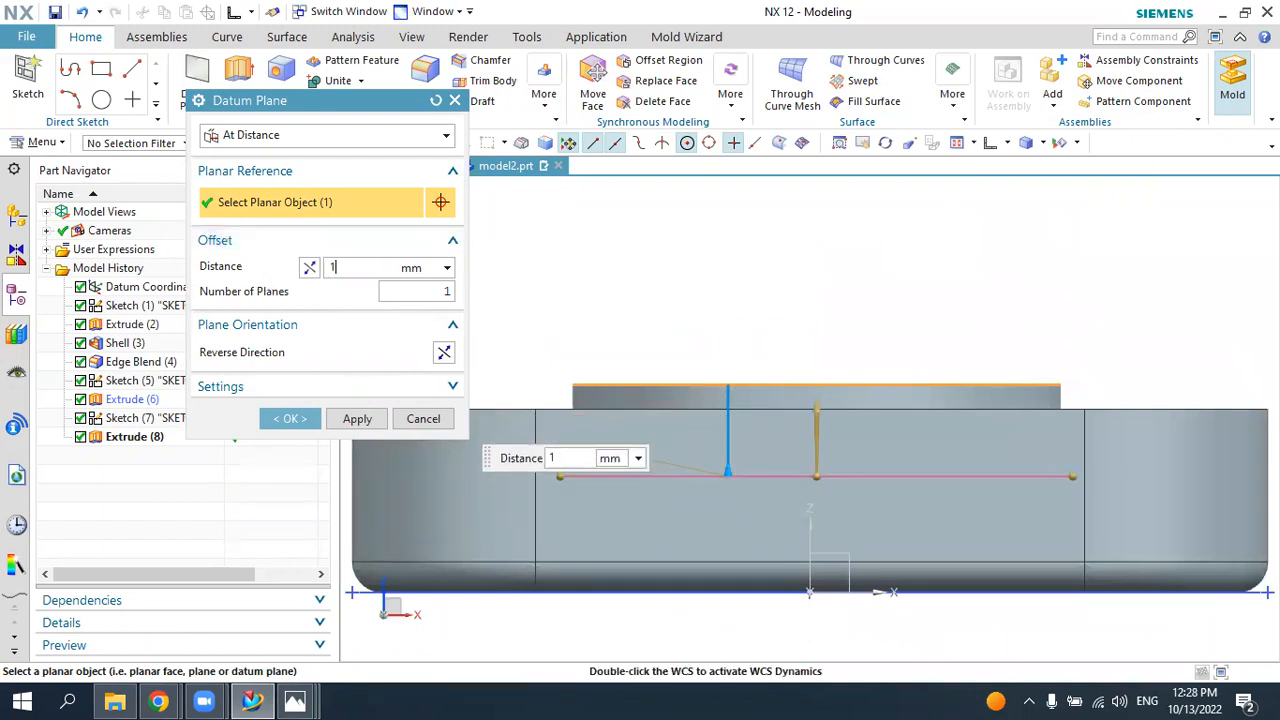
- Set the datum plane's offset to 15 mm below the cylinder's top face and create the plane
type("15")
key("Return")
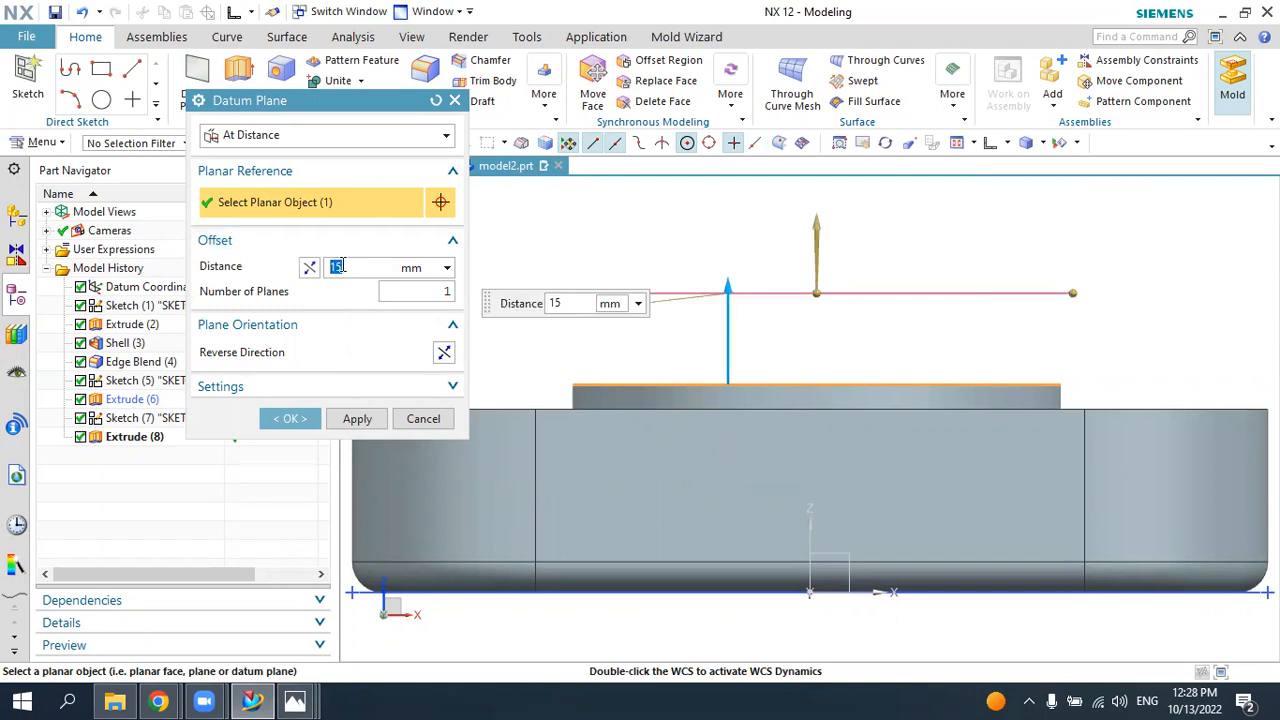
left_click(311, 269)
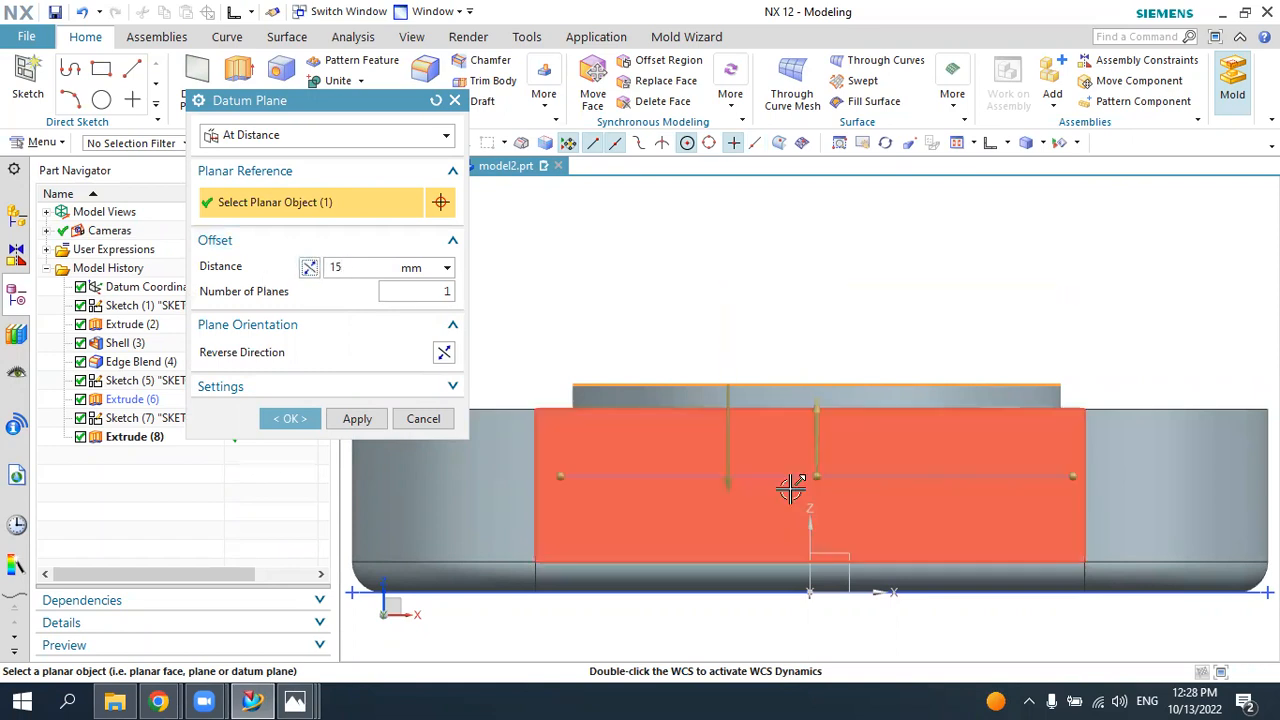
middle_click_drag(744, 337, 700, 372)
left_click(251, 134)
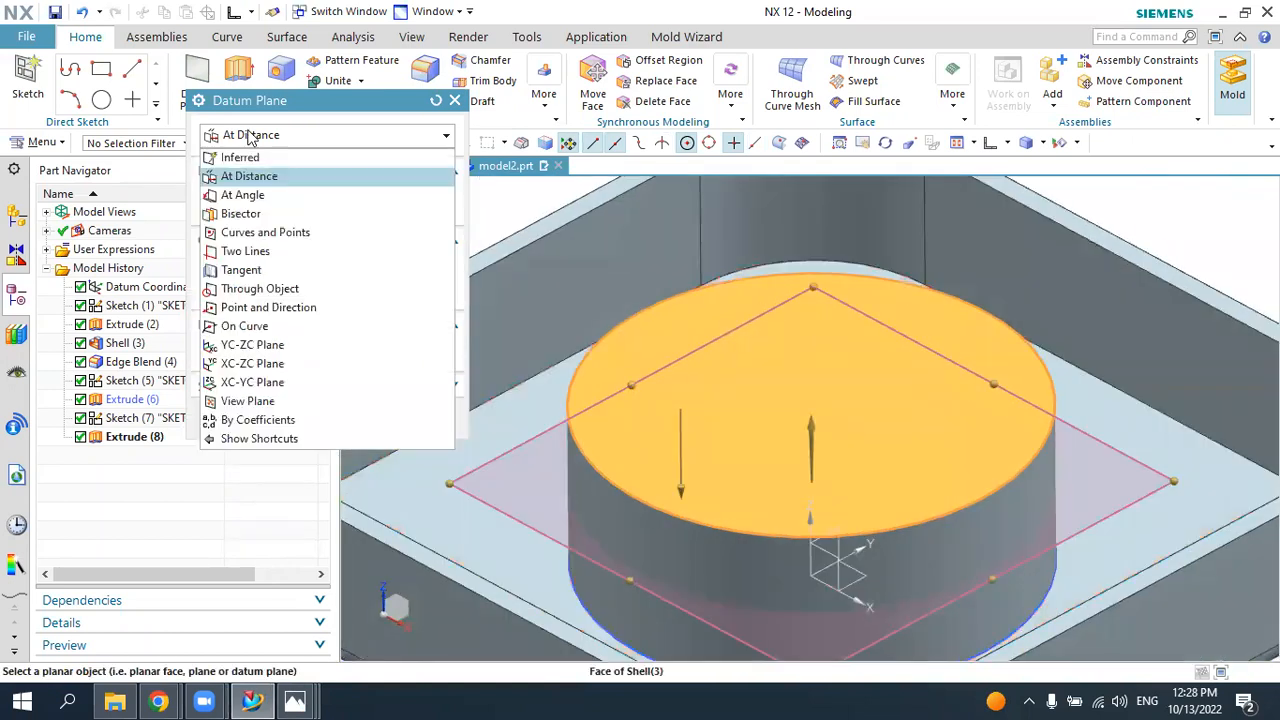
left_click(248, 176)
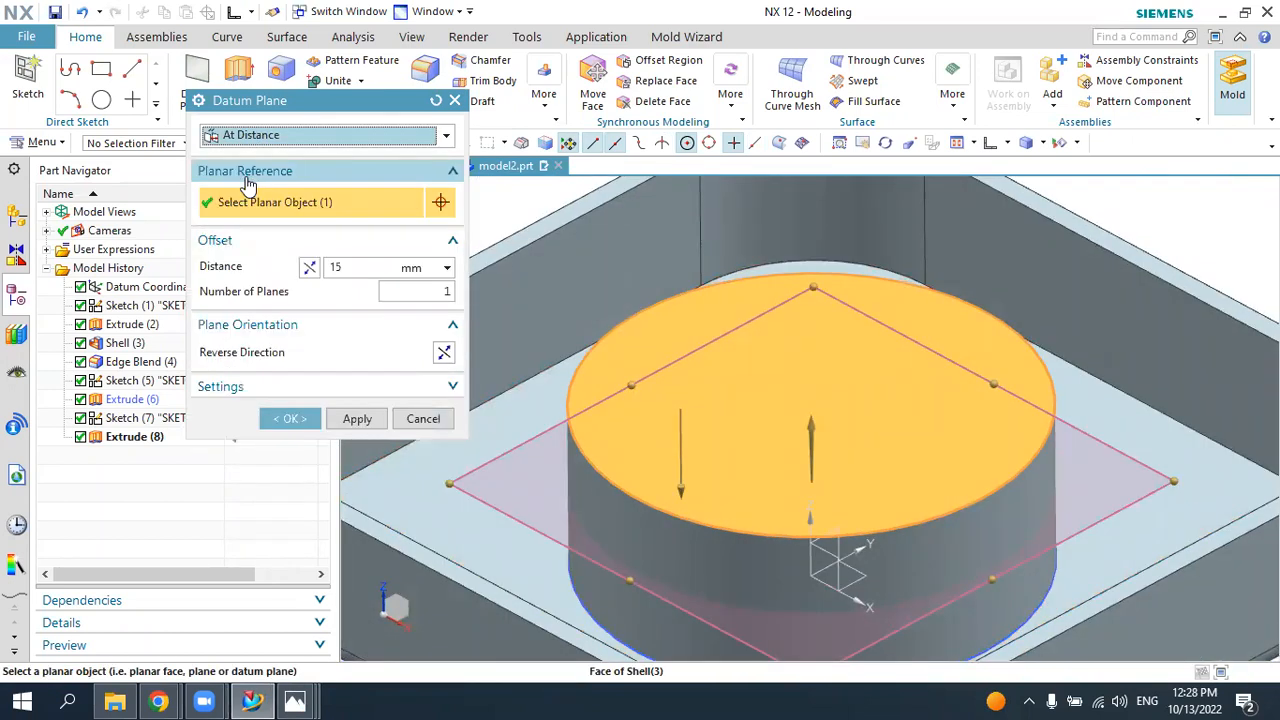
left_click(314, 418)
left_click(1077, 144)
left_click(1067, 170)
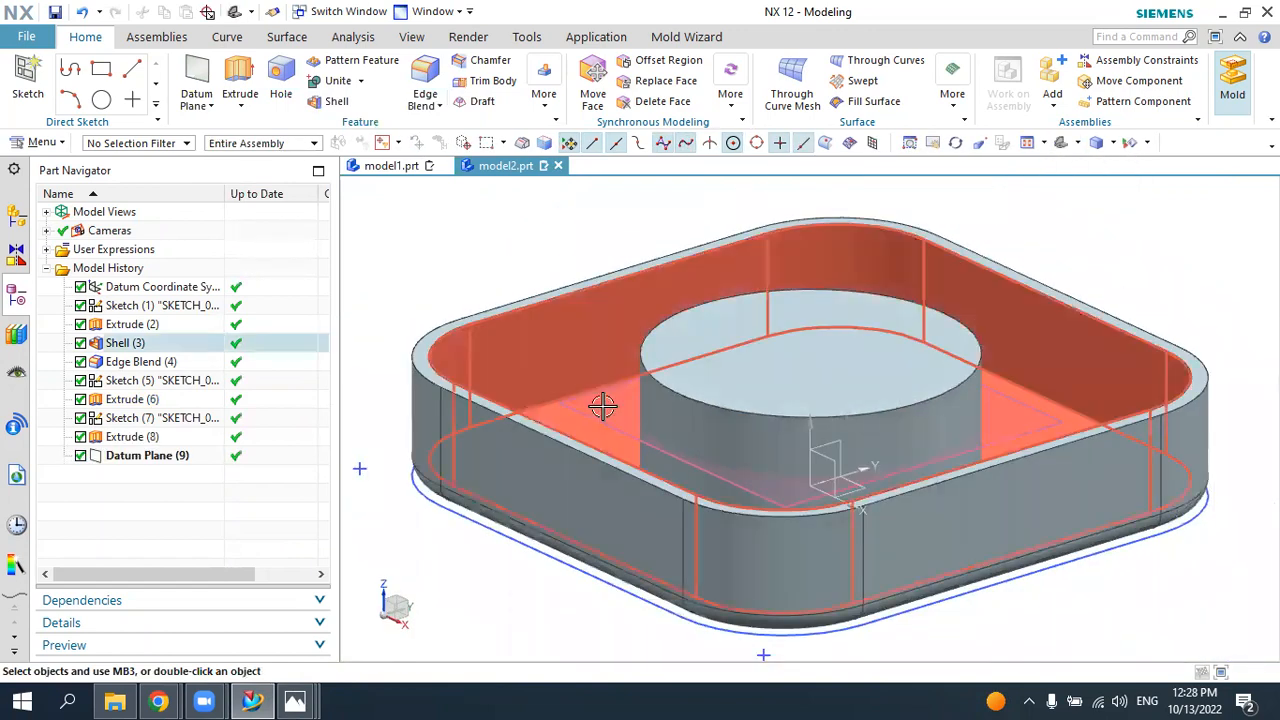
- Create a sketch on the datum plane 15 mm below the cylinder's top face
left_click(28, 80)
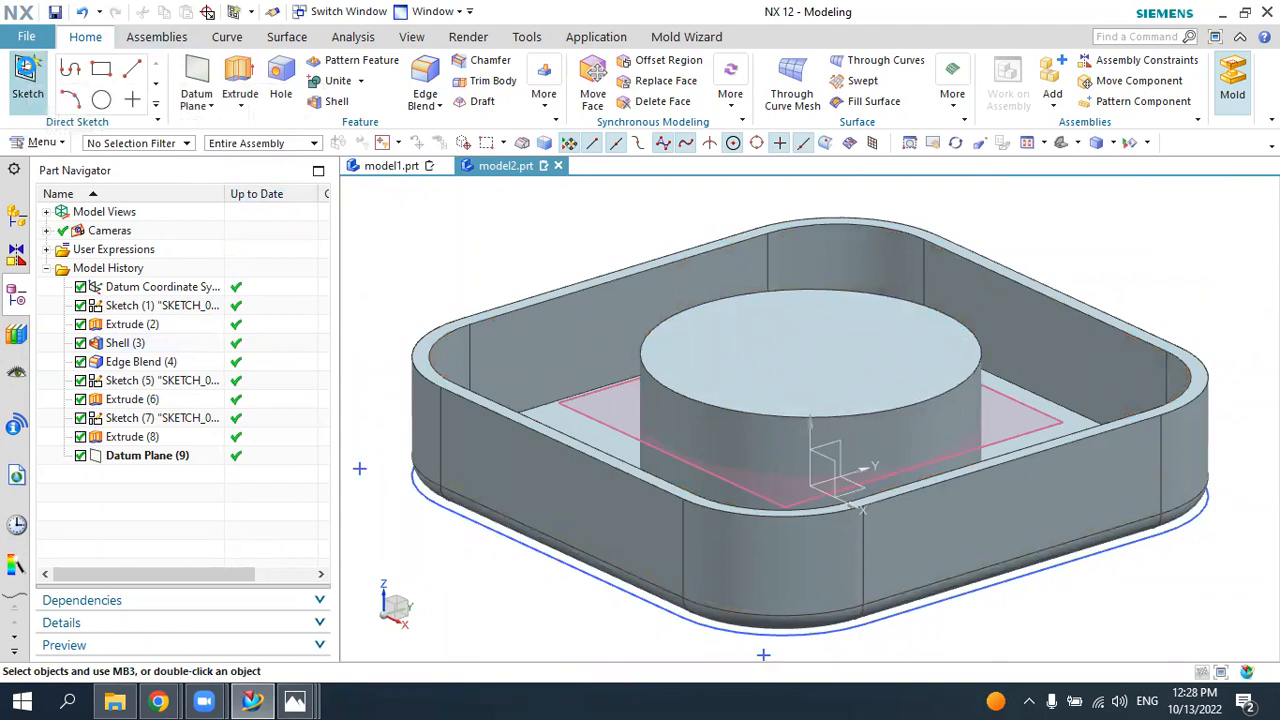
left_click(566, 412)
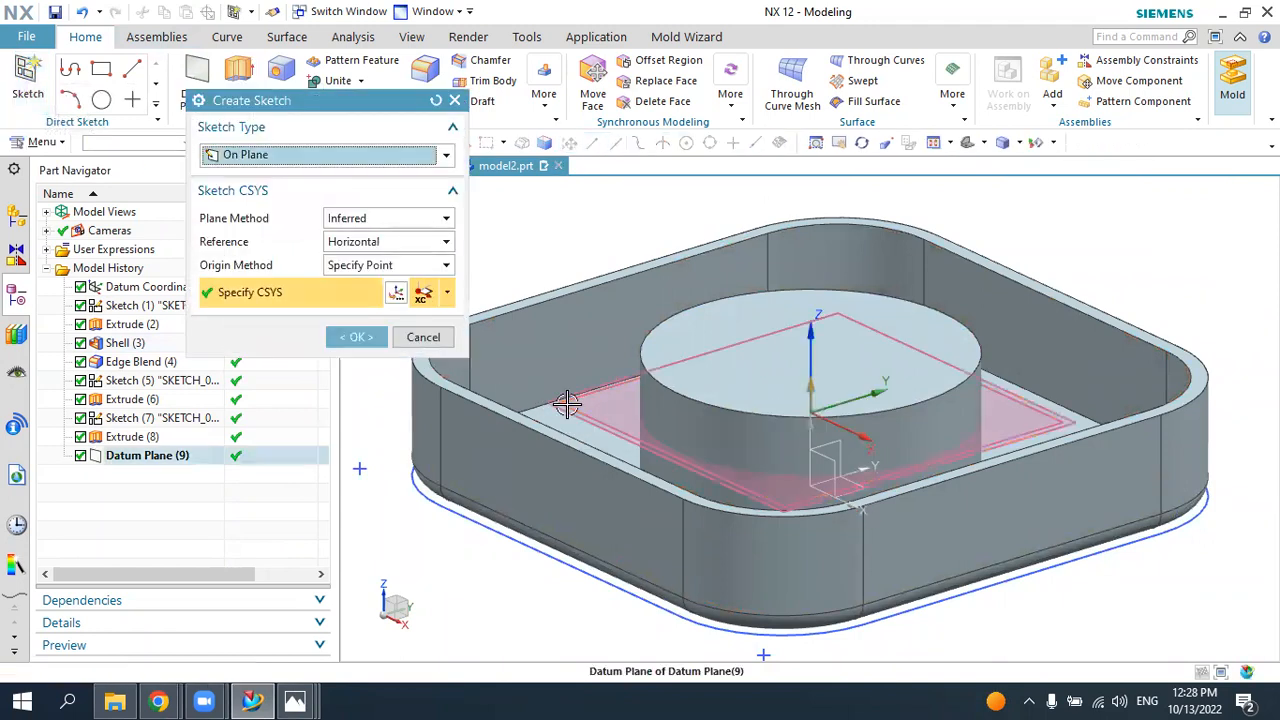
left_click(356, 338)
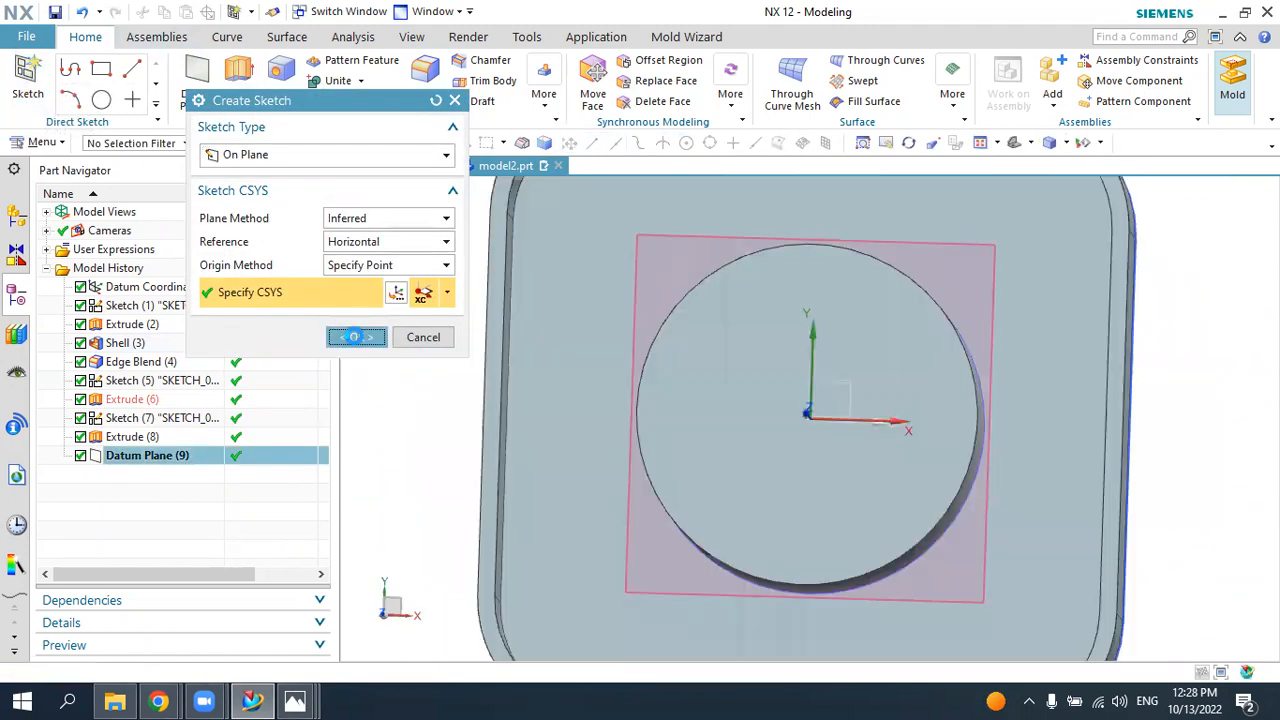
- Draw a circle about 115 mm in diameter around the central cylinder, centred on the sketch origin
left_click(252, 68)
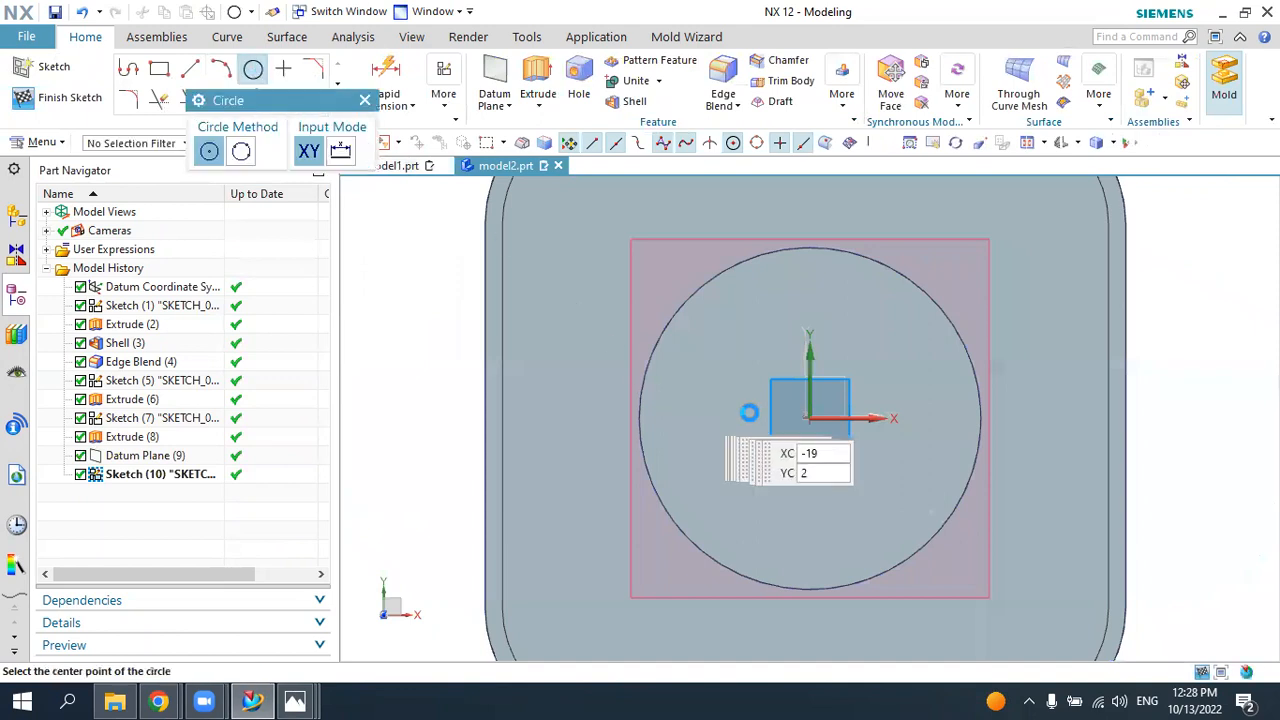
left_click(810, 420)
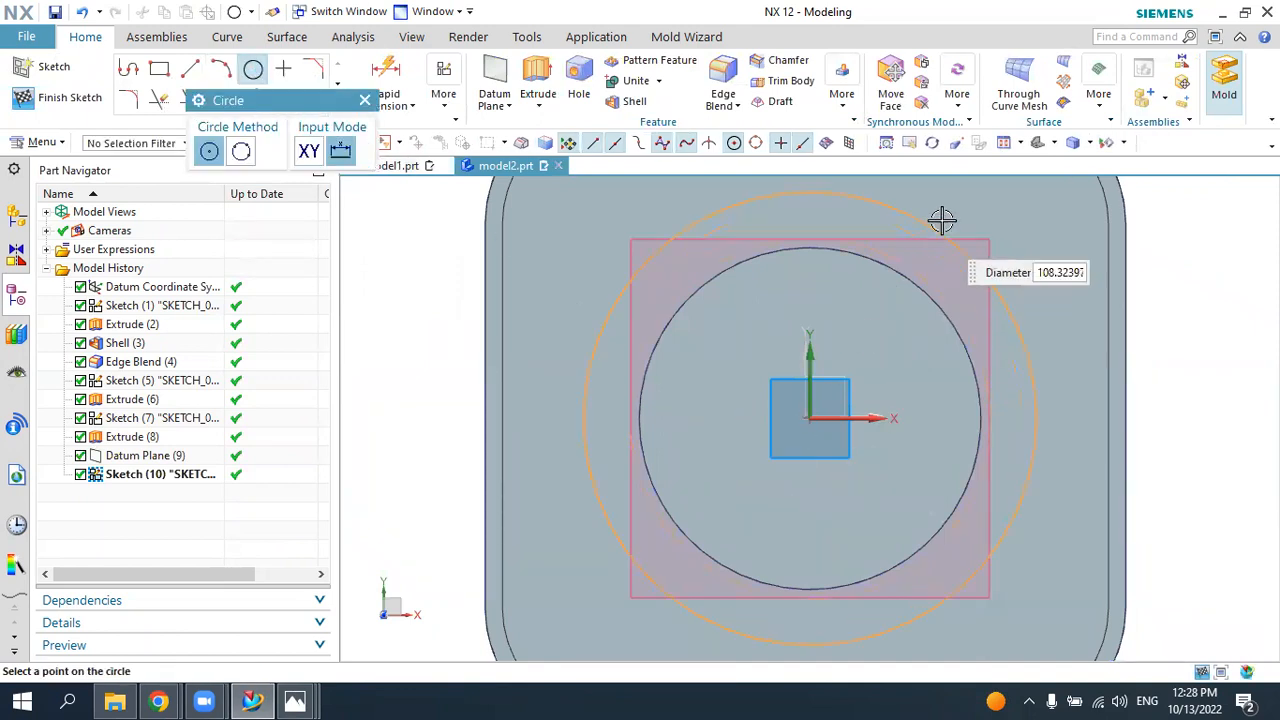
left_click(947, 218)
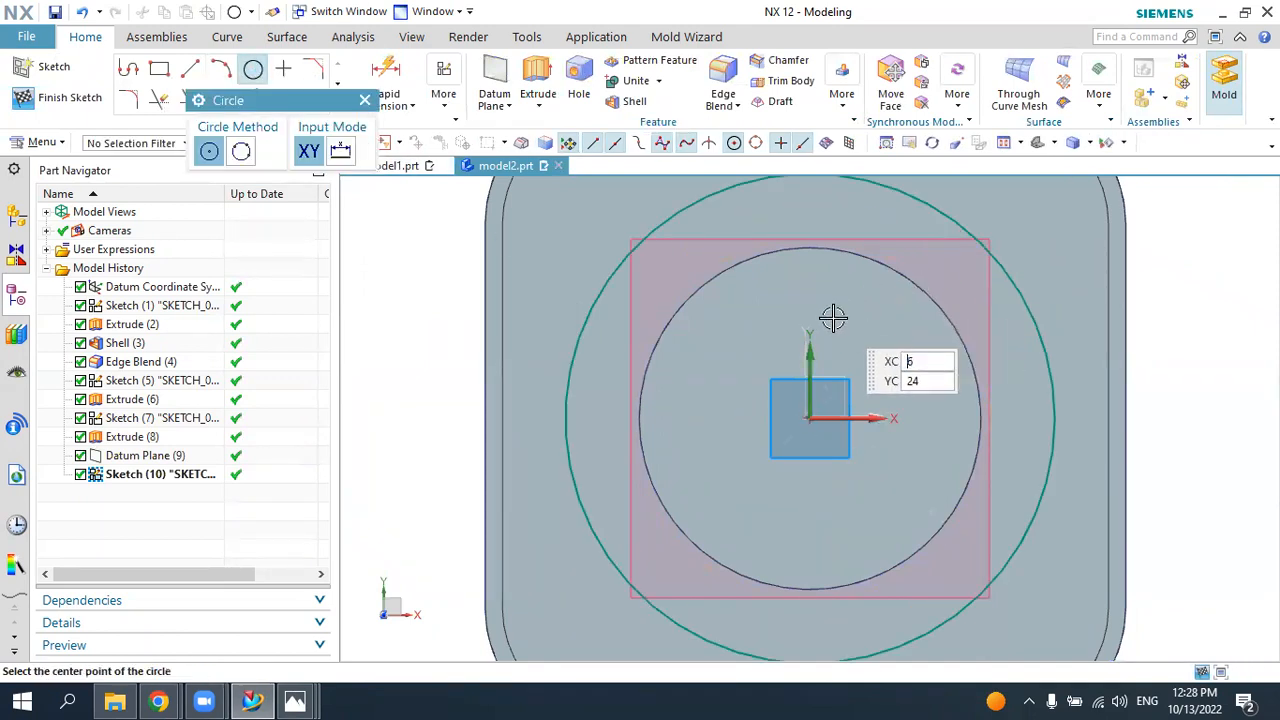
key("Escape")
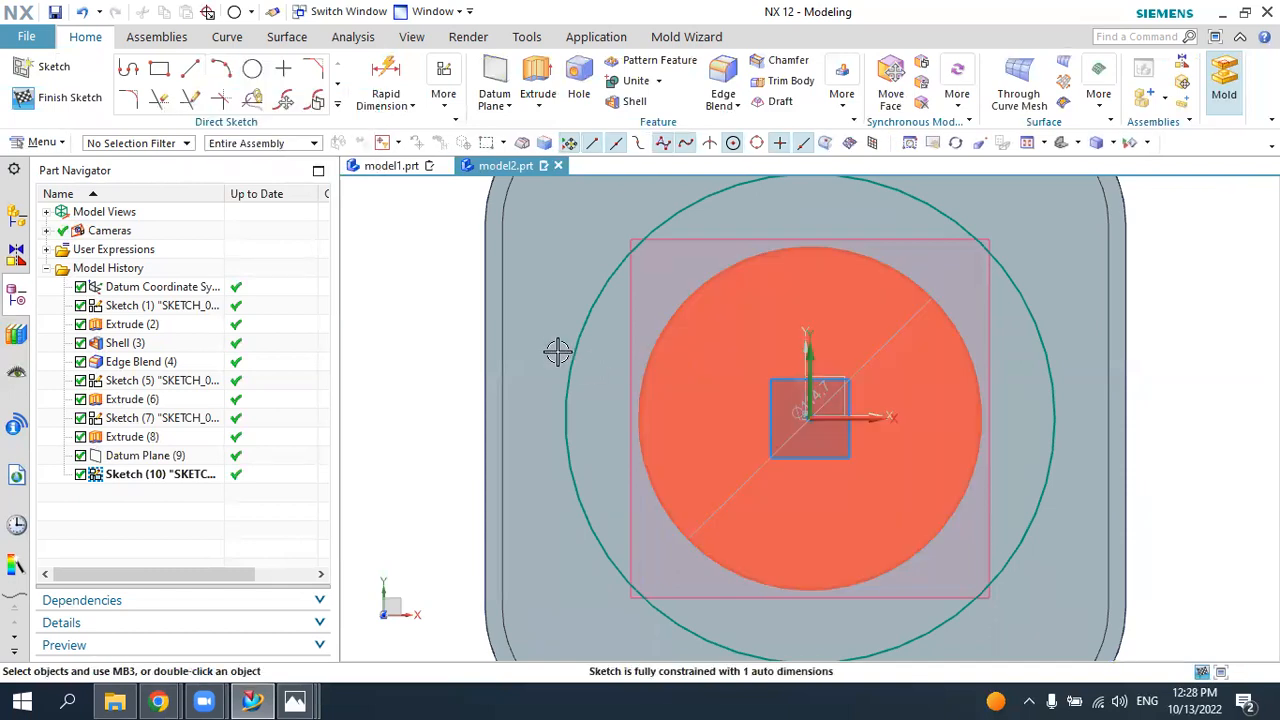
- Dimension the circle's diameter and set it to 100 mm
left_click(380, 78)
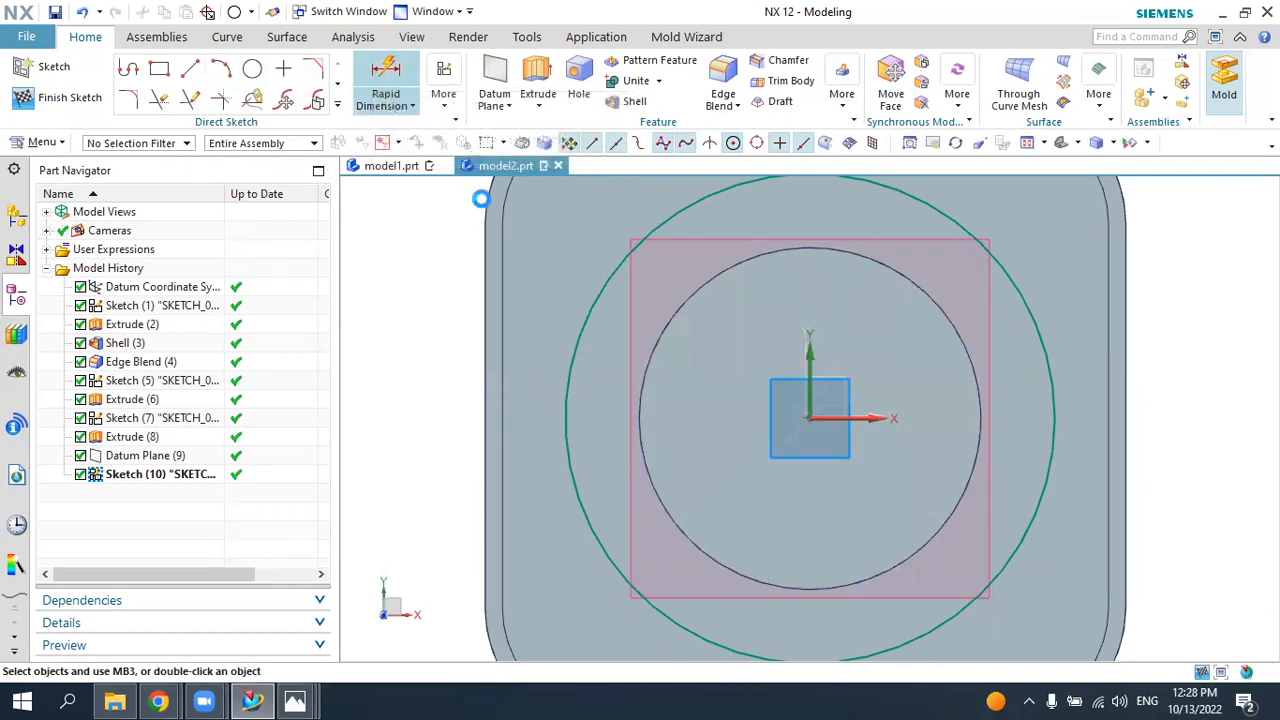
left_click(580, 320)
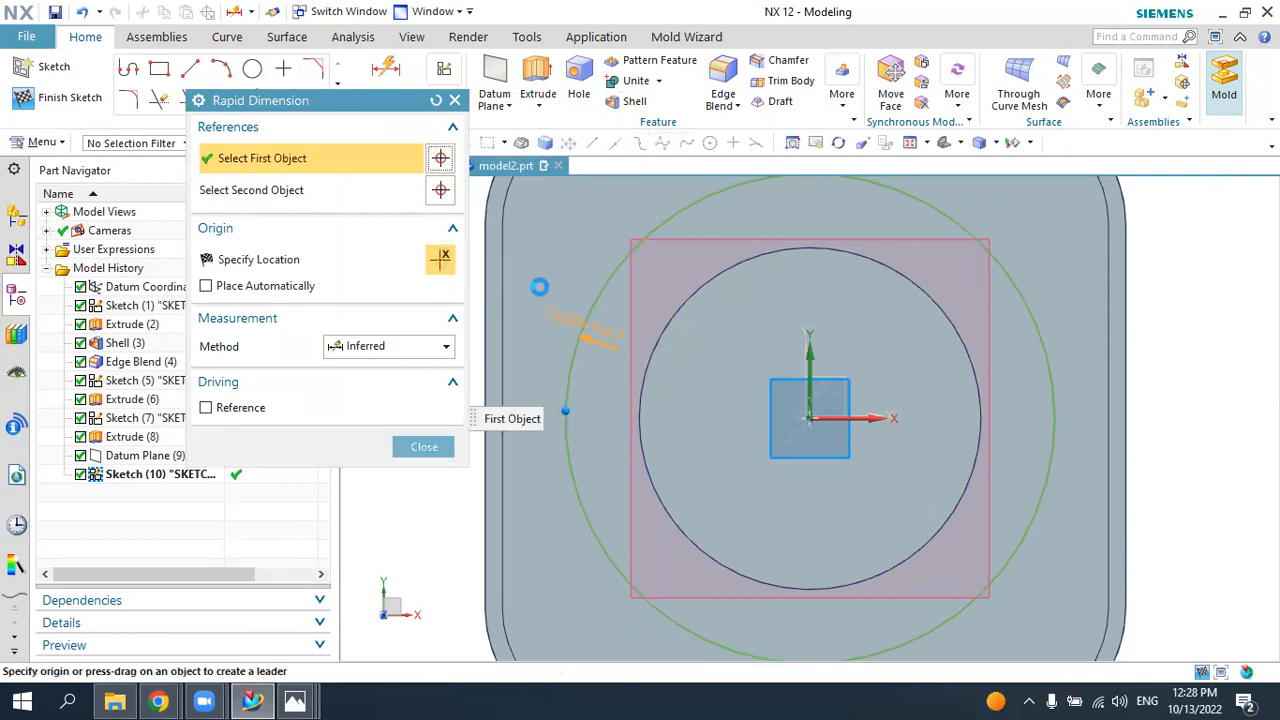
left_click(537, 263)
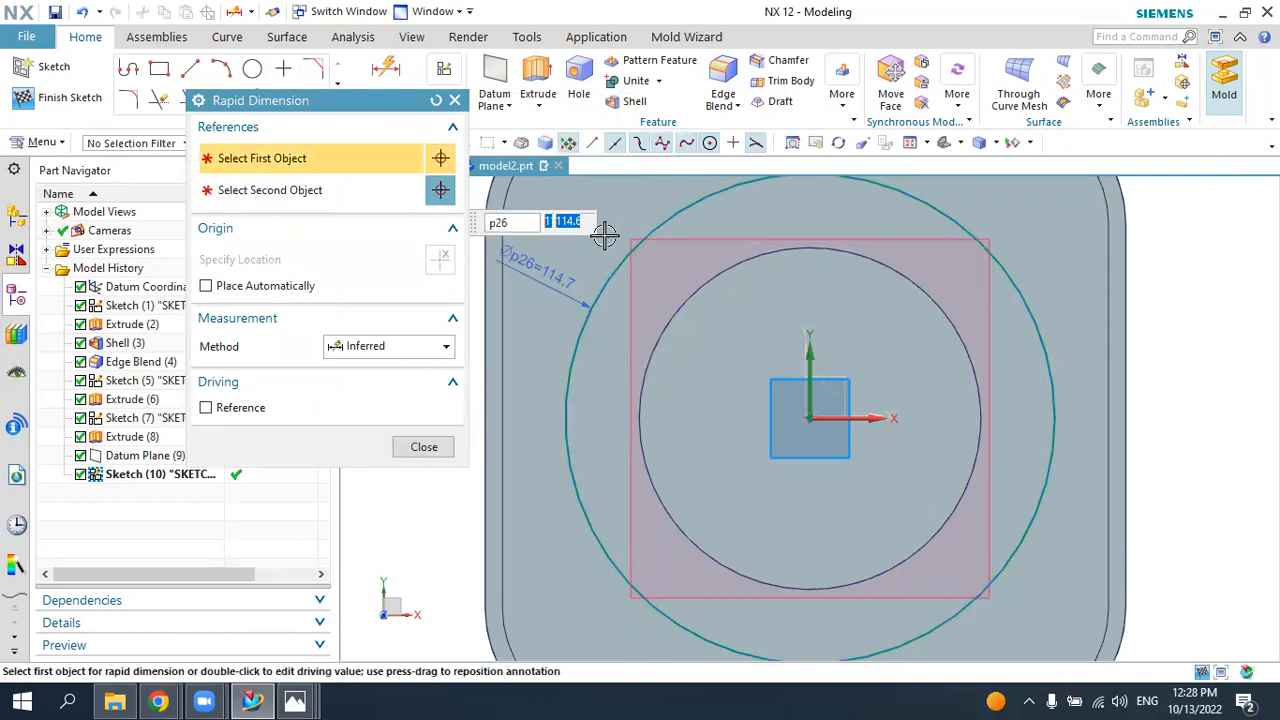
type("100")
key("Return")
key("Escape")
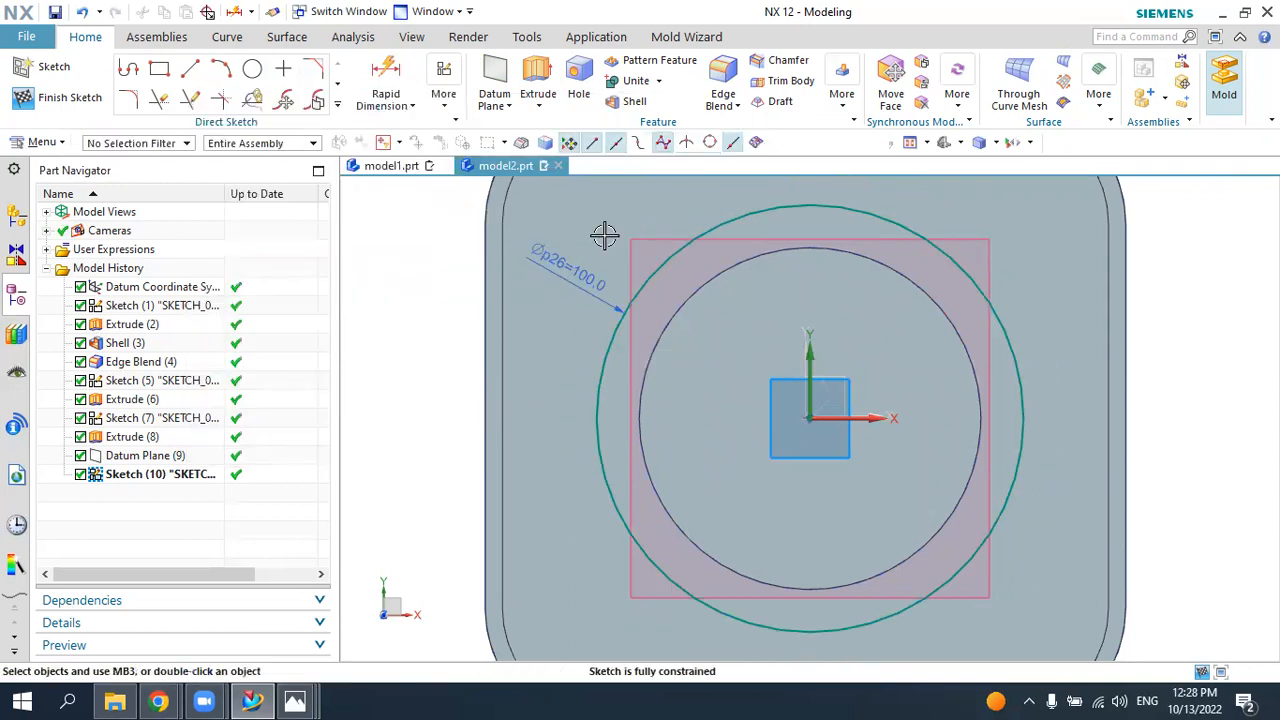
- Check how the ribs join the ring to the outer walls in the socket-rib.jpg photo and return to NX
scroll(576, 341, "down", 3)
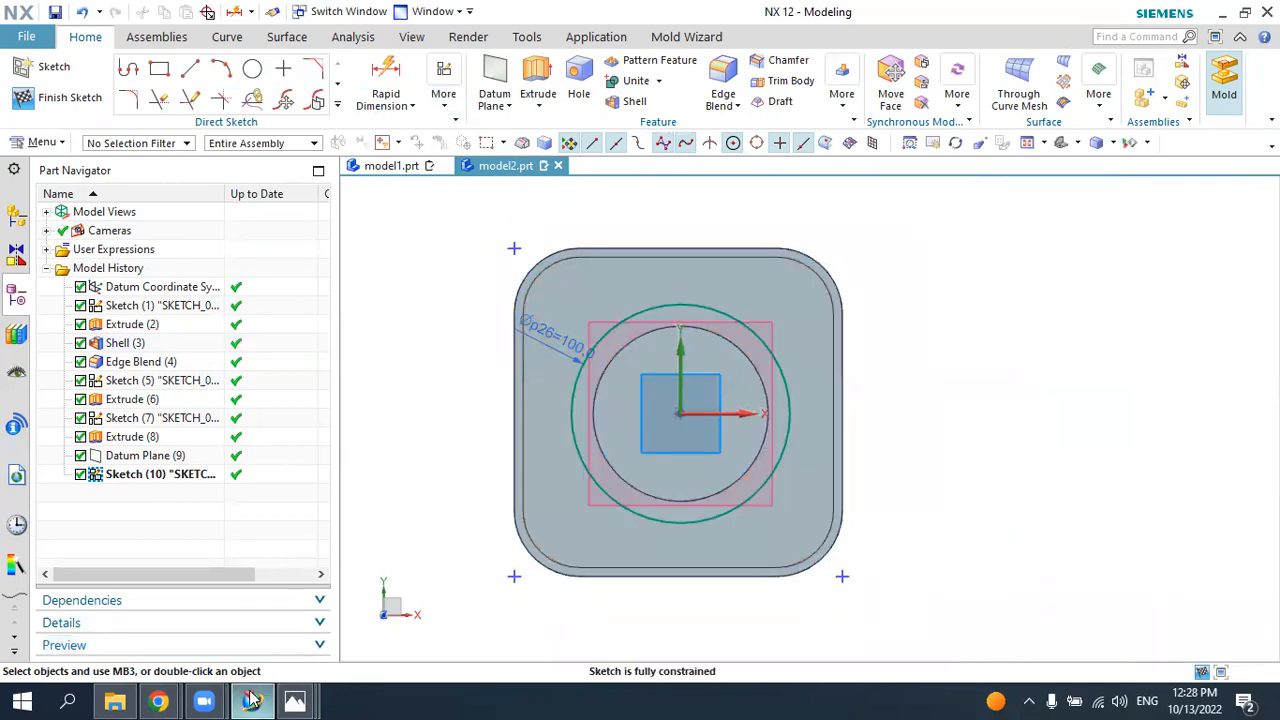
key("alt+Tab")
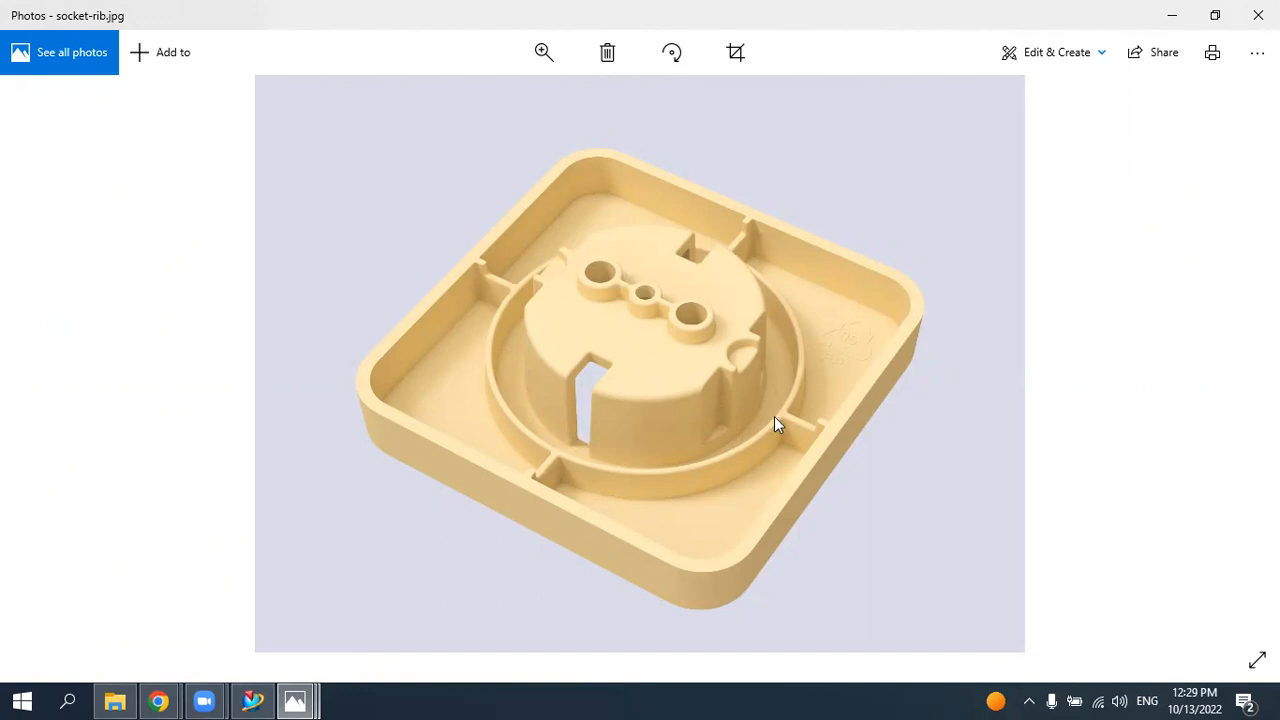
left_click(257, 697)
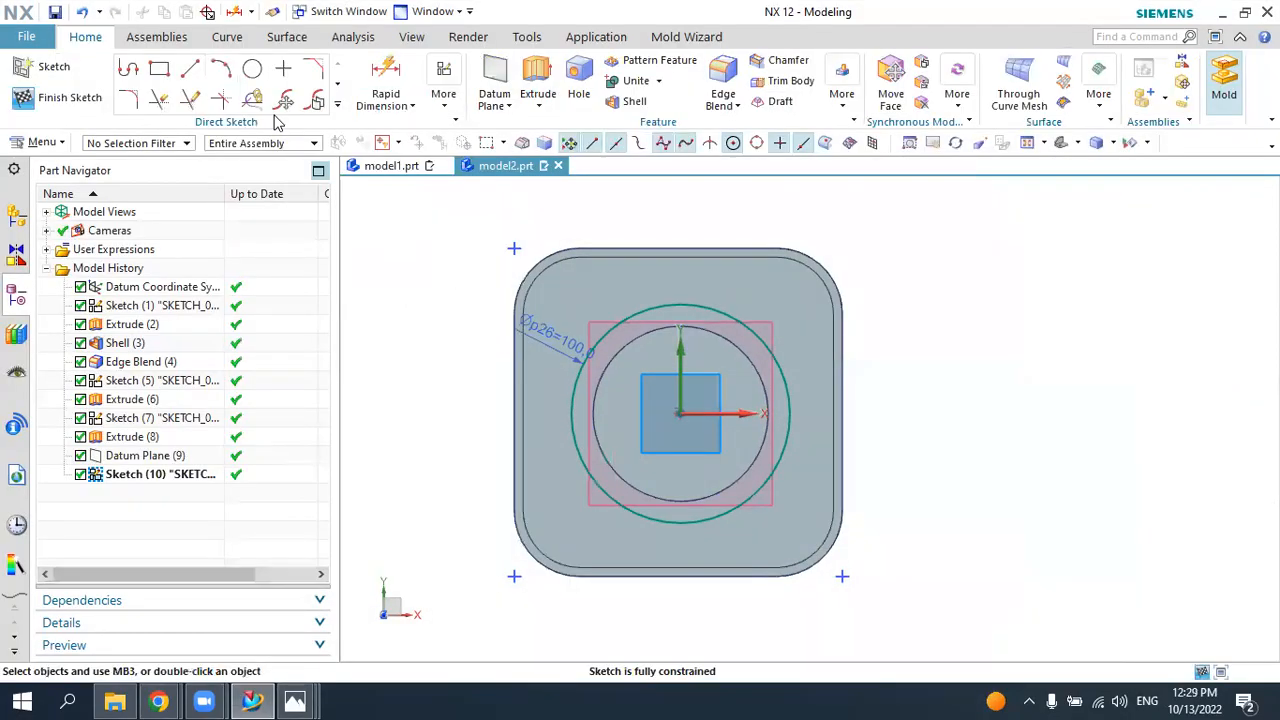
- Draw two rib lines along the X direction, each from the midpoint of an inner side wall edge to the 100 mm circle
left_click(192, 70)
scroll(586, 413, "up", 3)
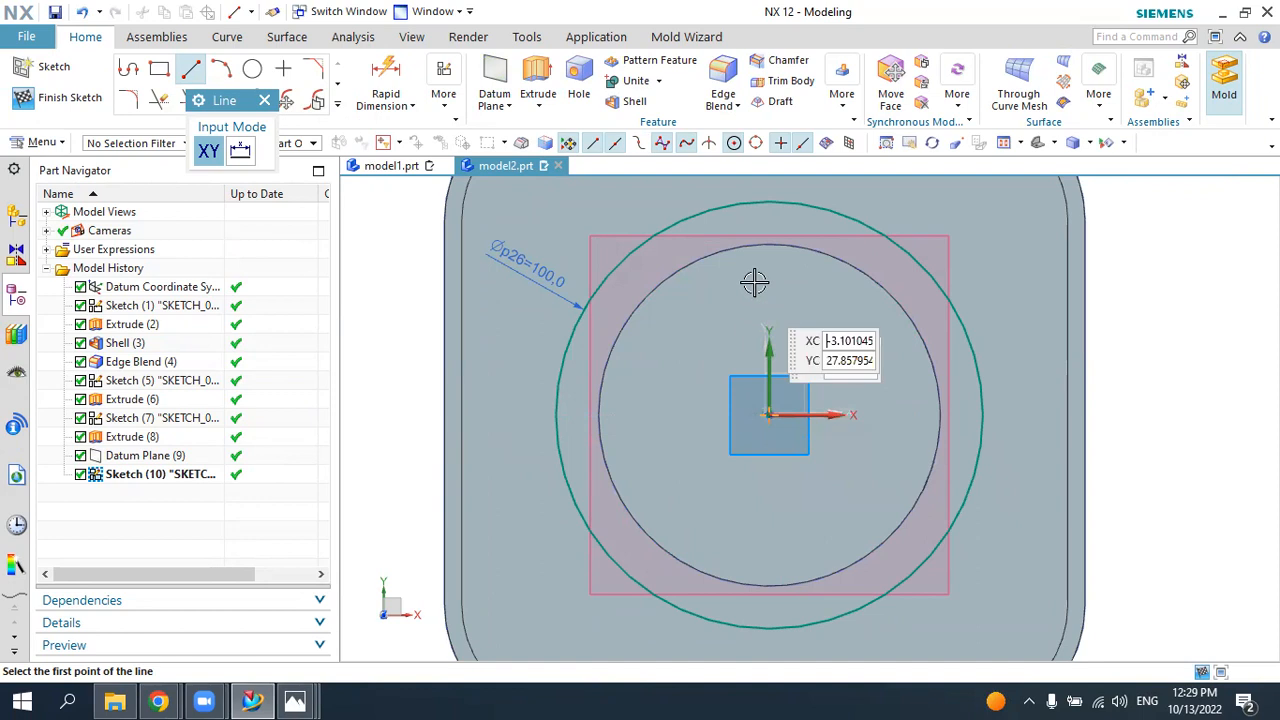
type("08355")
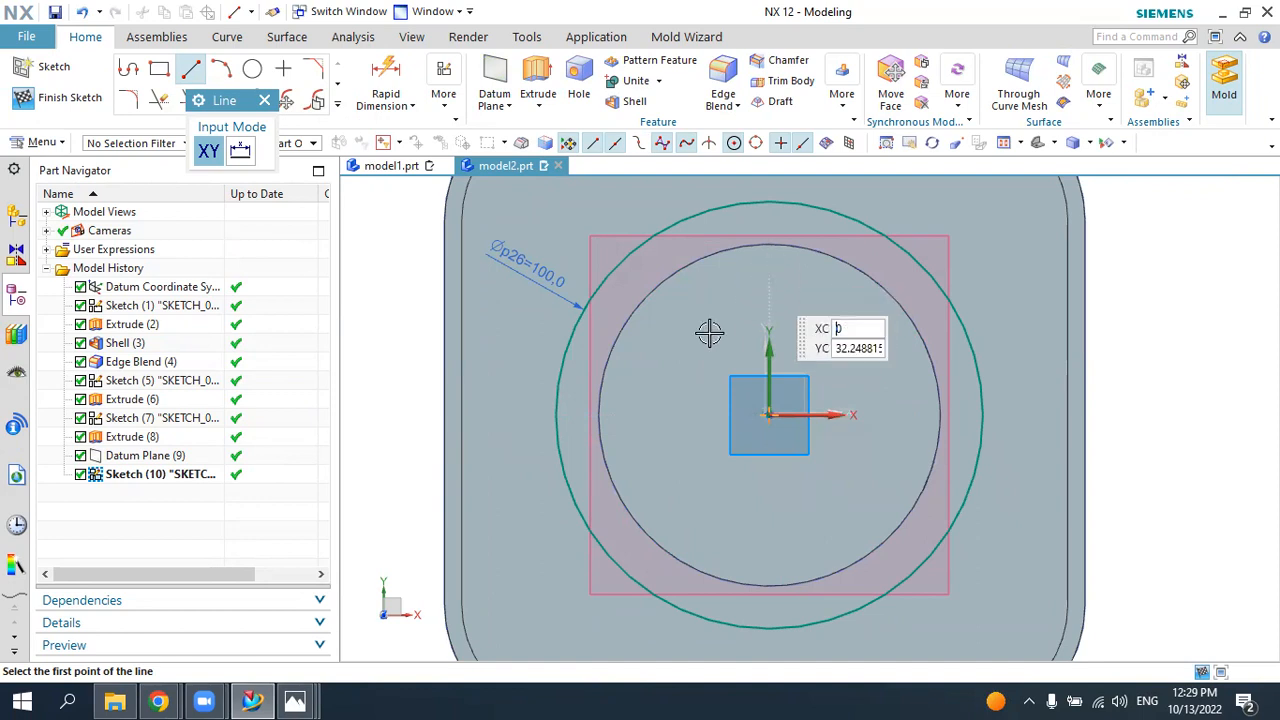
left_click(462, 413)
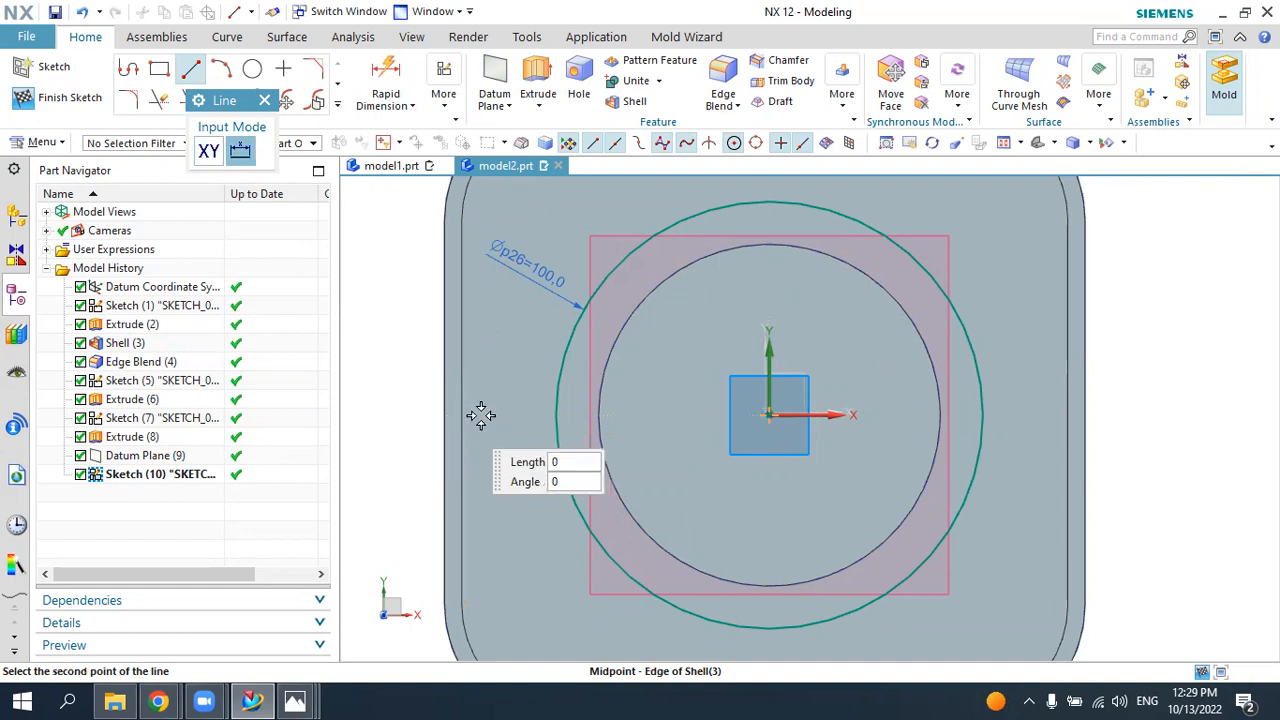
left_click(553, 412)
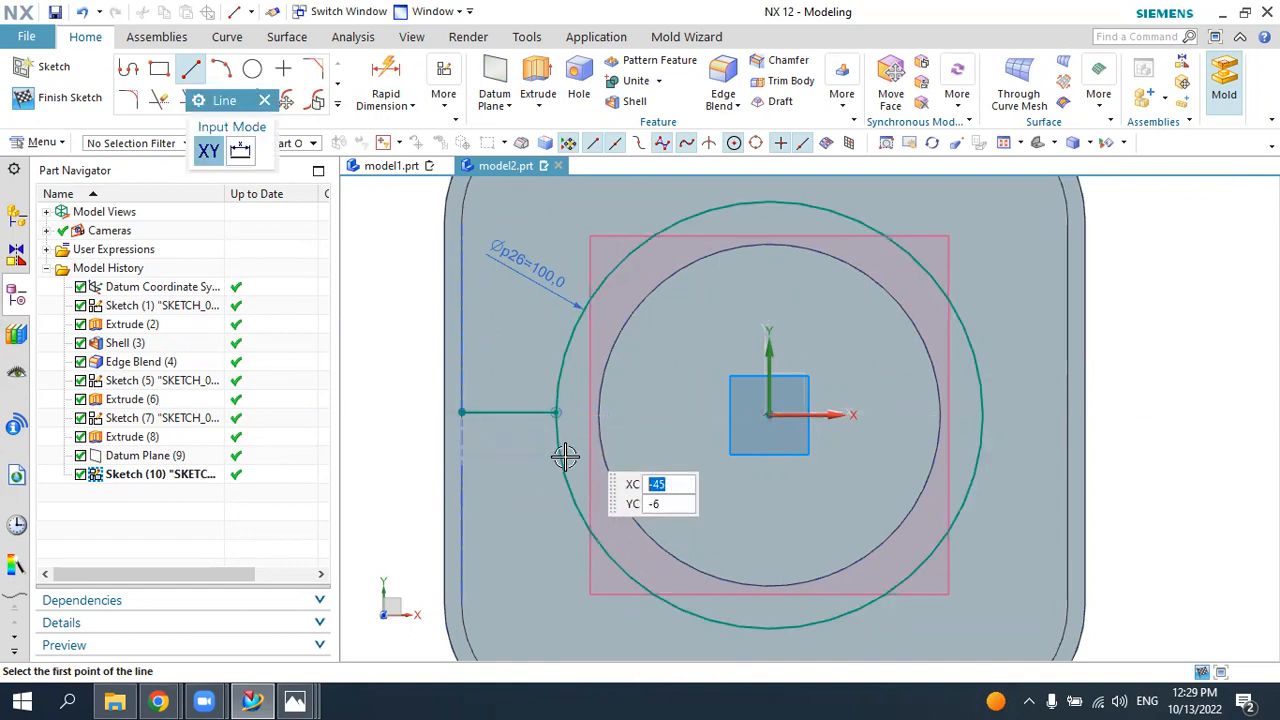
left_click(1066, 414)
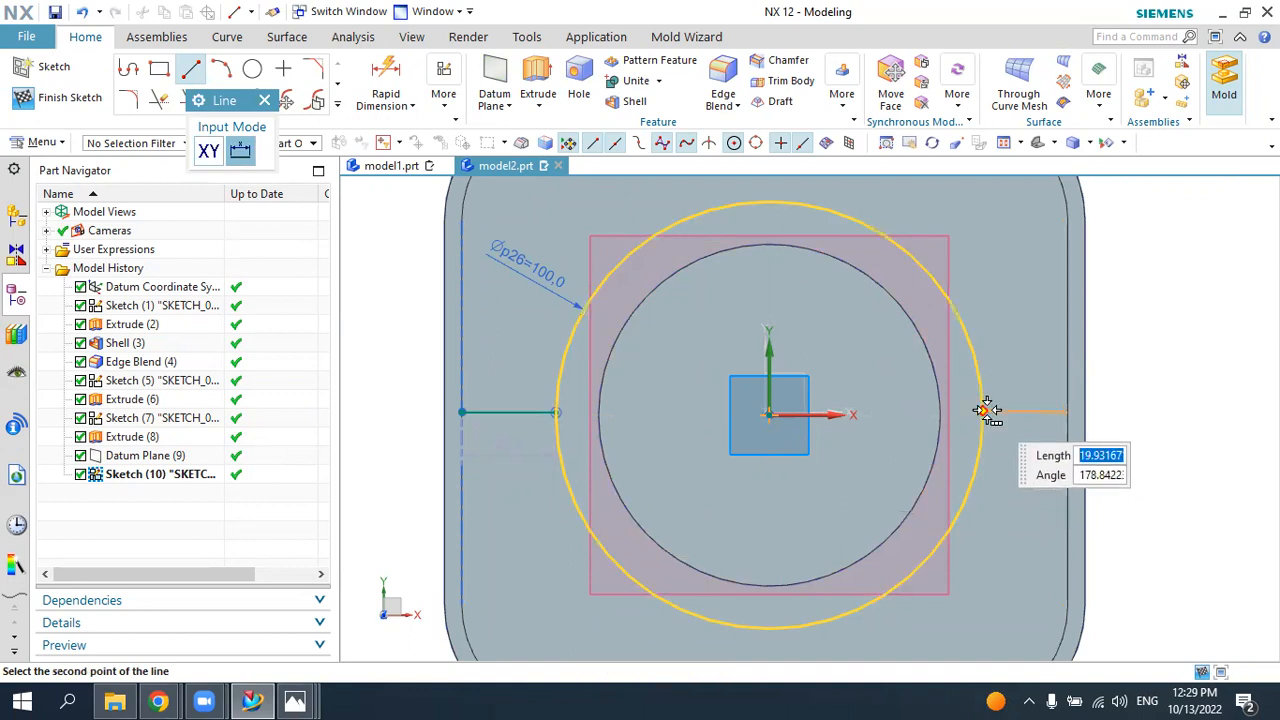
left_click(987, 410)
left_click(1110, 516)
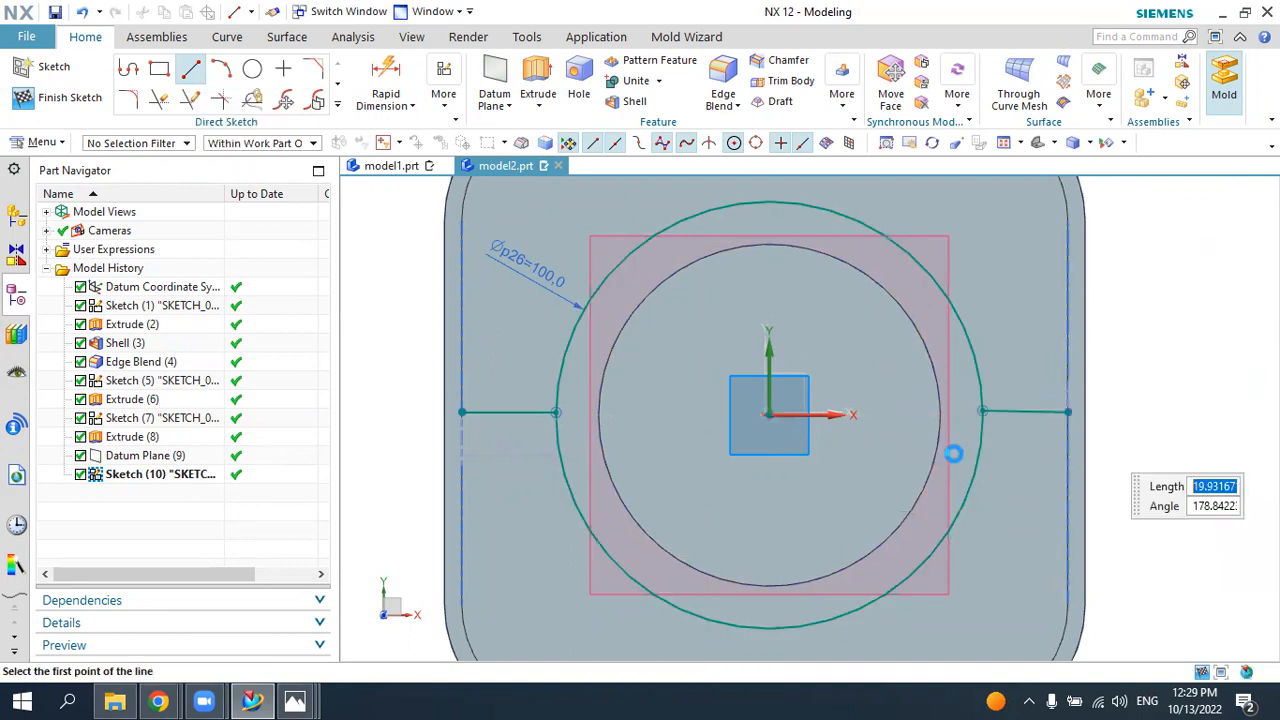
- Draw two rib lines along the Y direction, each from the midpoint of an inner wall edge to the 100 mm circle
scroll(953, 454, "down", 3)
left_click(837, 232)
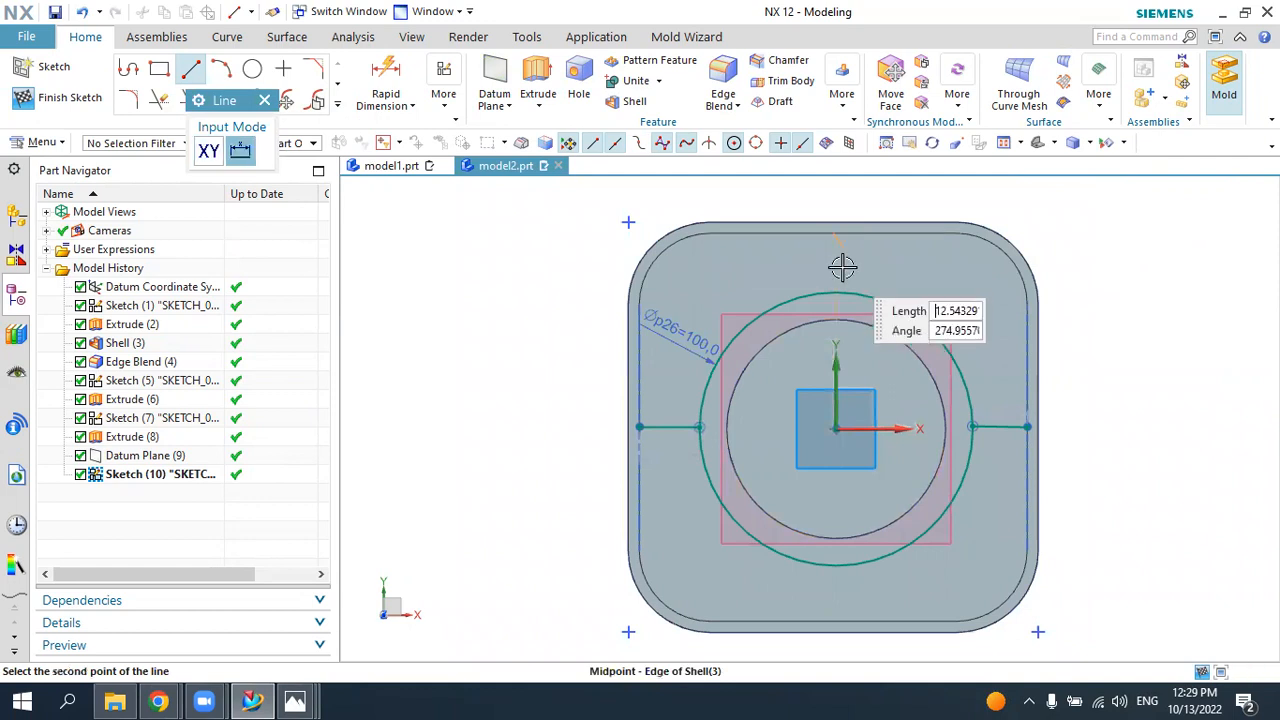
left_click(835, 292)
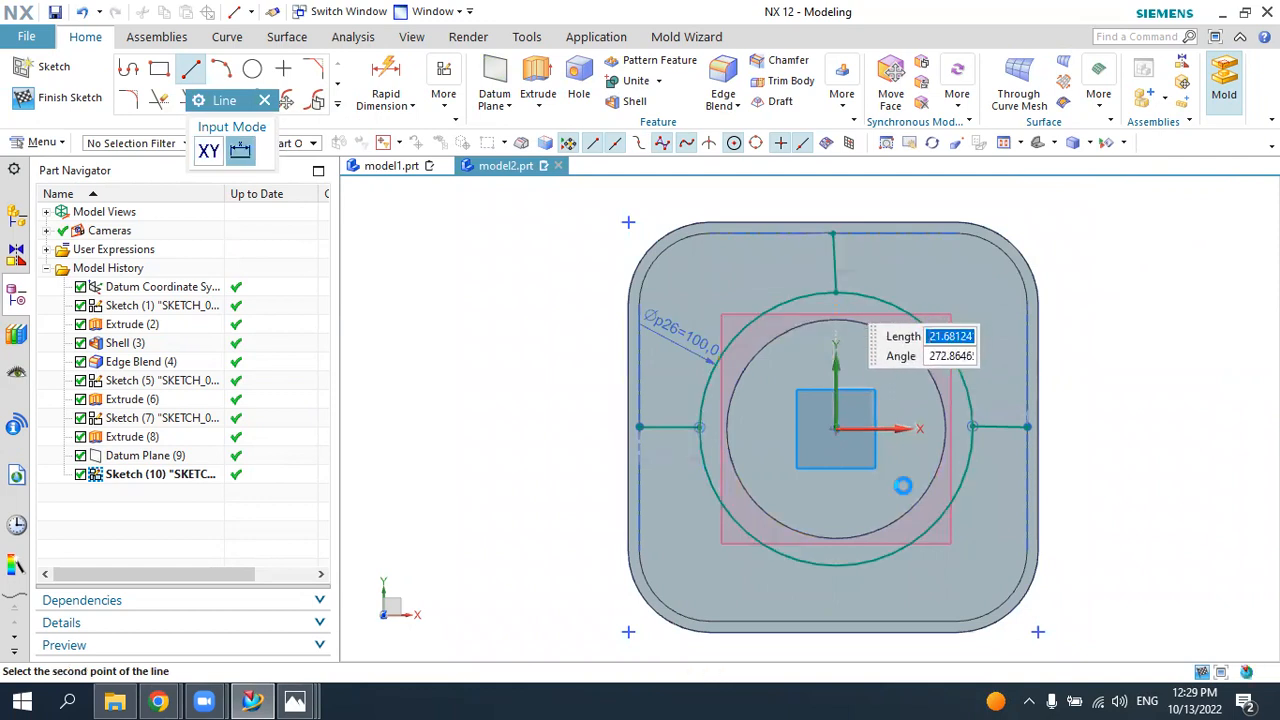
left_click(836, 616)
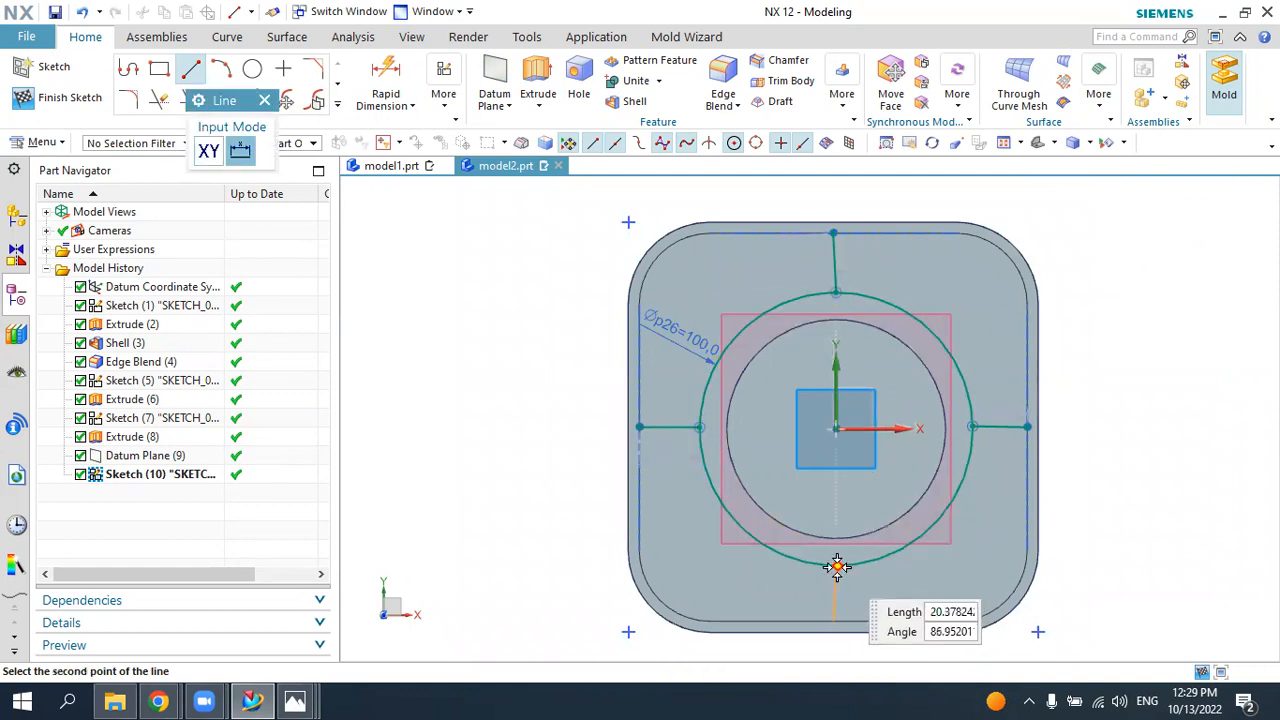
left_click(836, 564)
key("Escape")
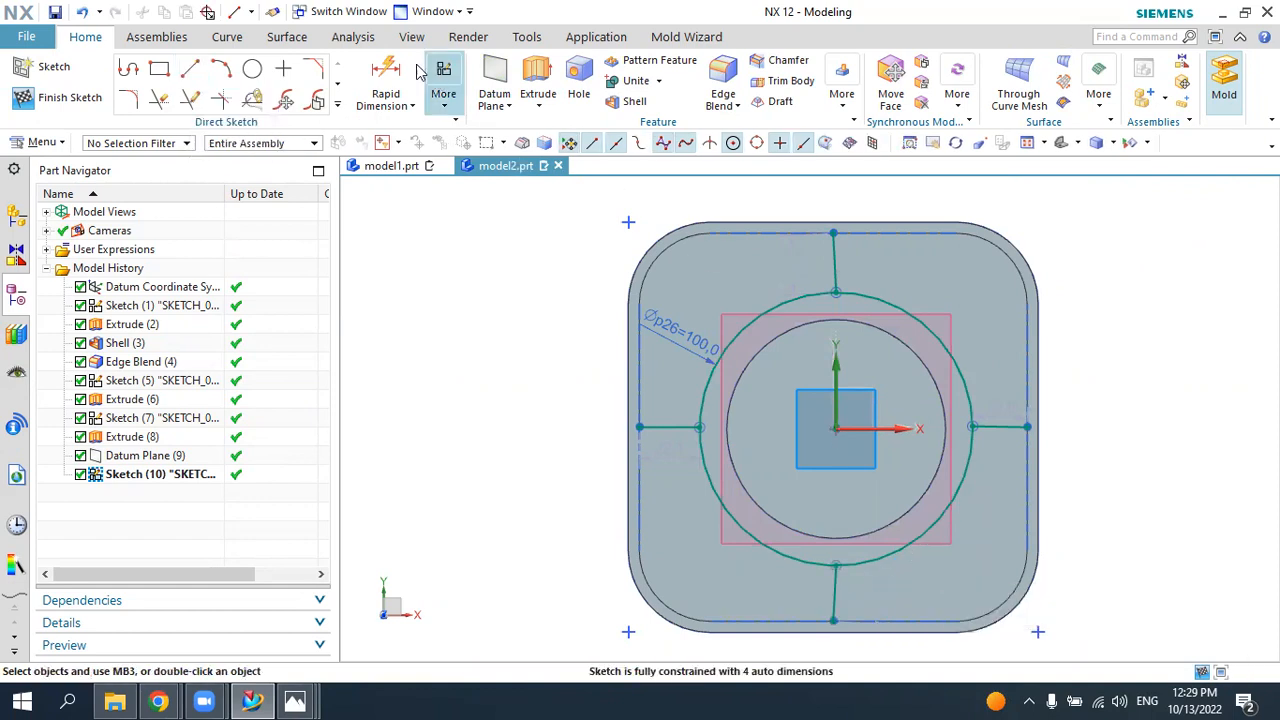
- Apply Vertical geometric constraints to the two rib lines running in the Y direction
left_click(443, 95)
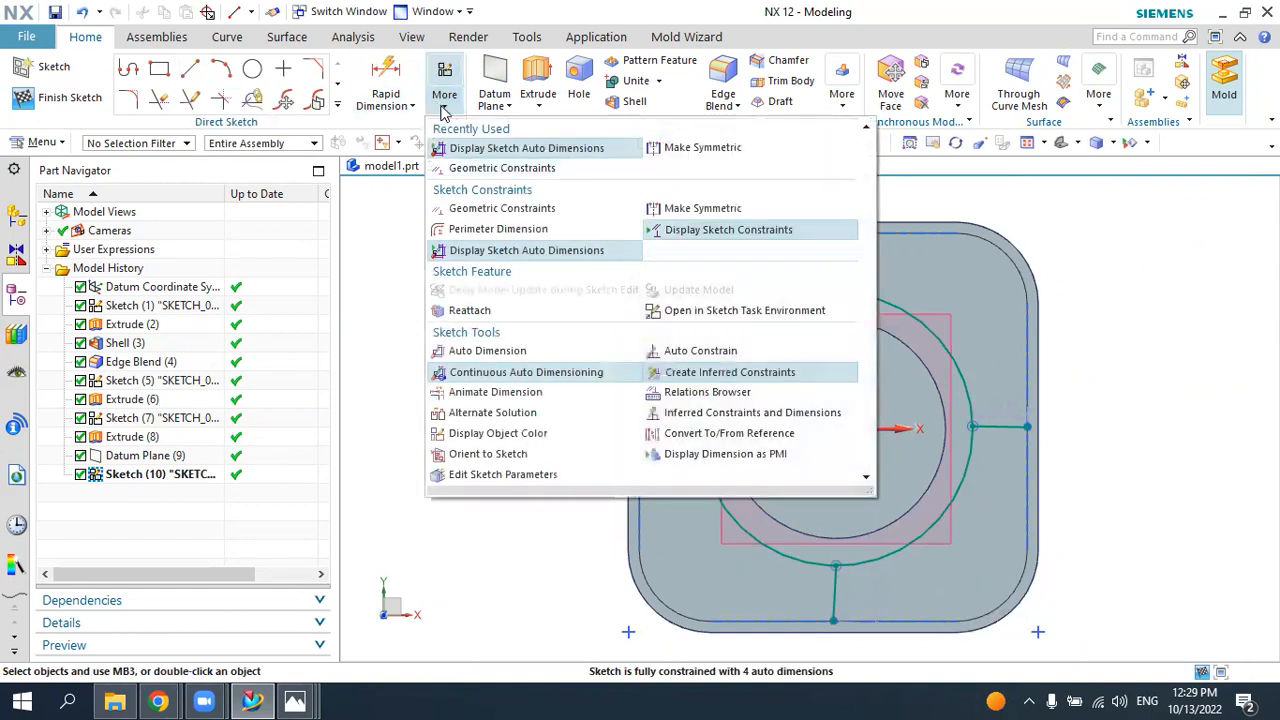
left_click(500, 208)
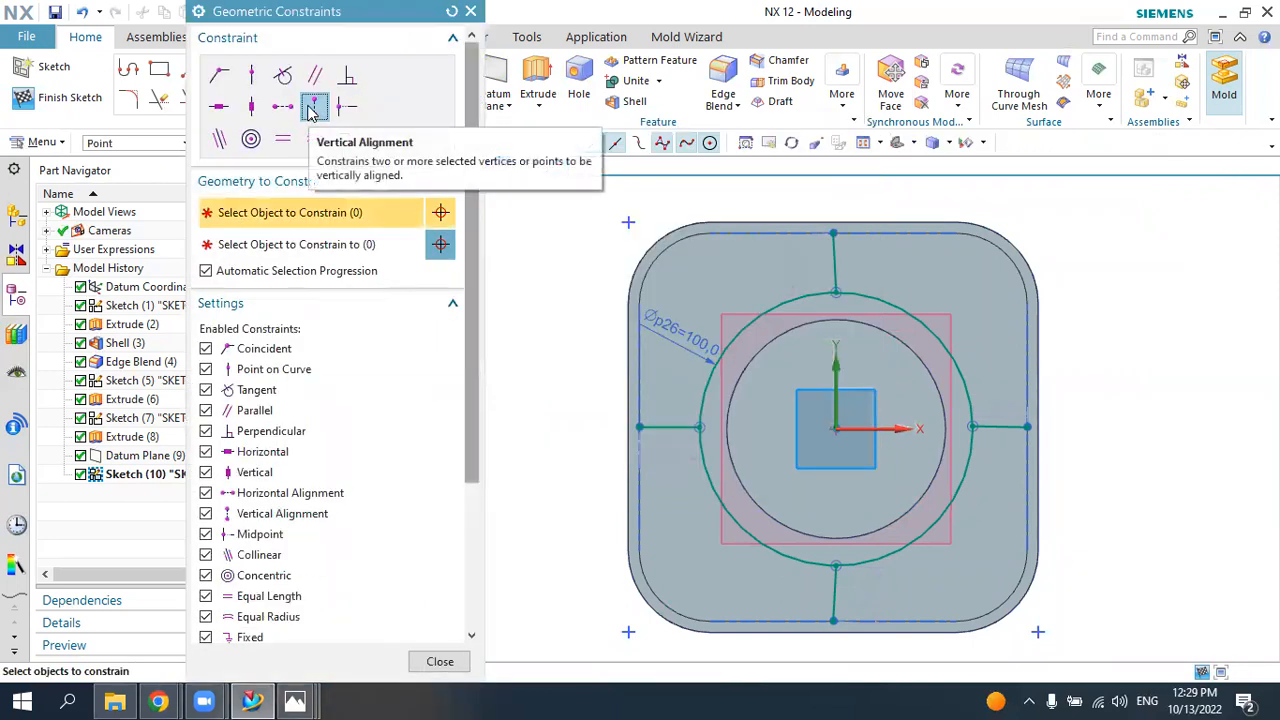
left_click(251, 106)
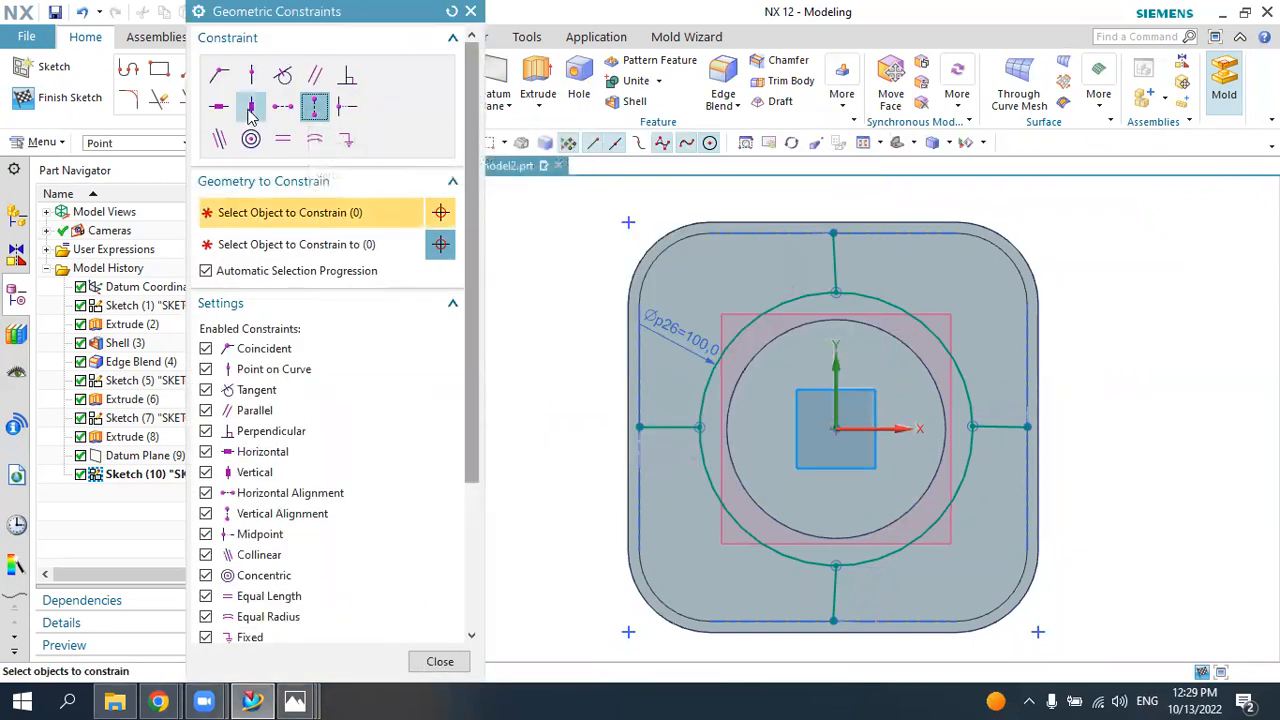
left_click(834, 262)
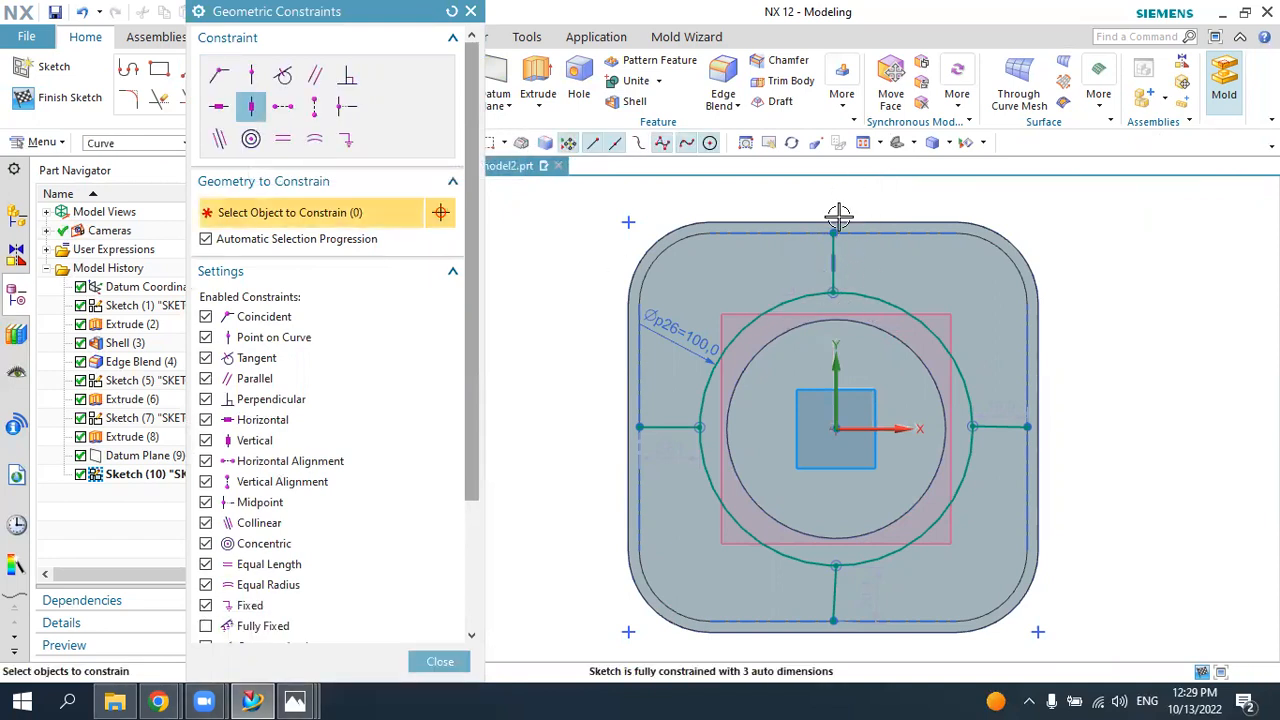
left_click(836, 592)
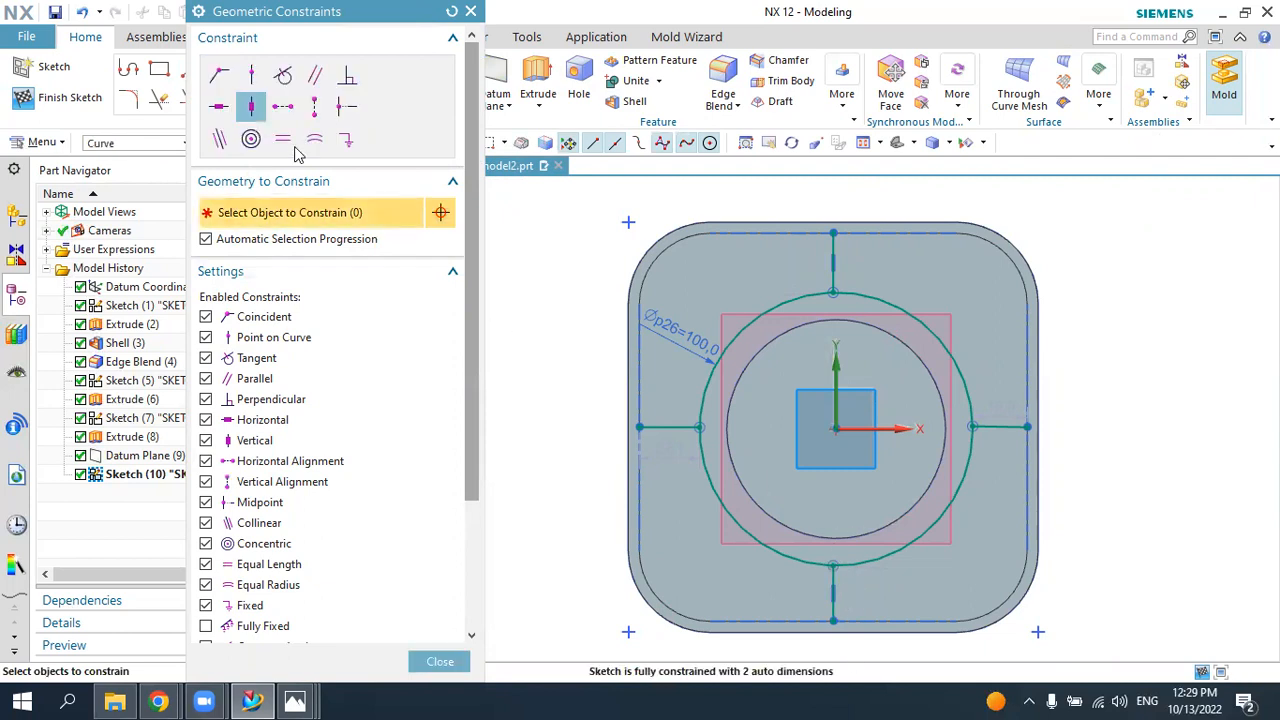
- Apply Horizontal geometric constraints to the two rib lines running in the X direction
left_click(219, 106)
left_click(670, 428)
left_click(995, 428)
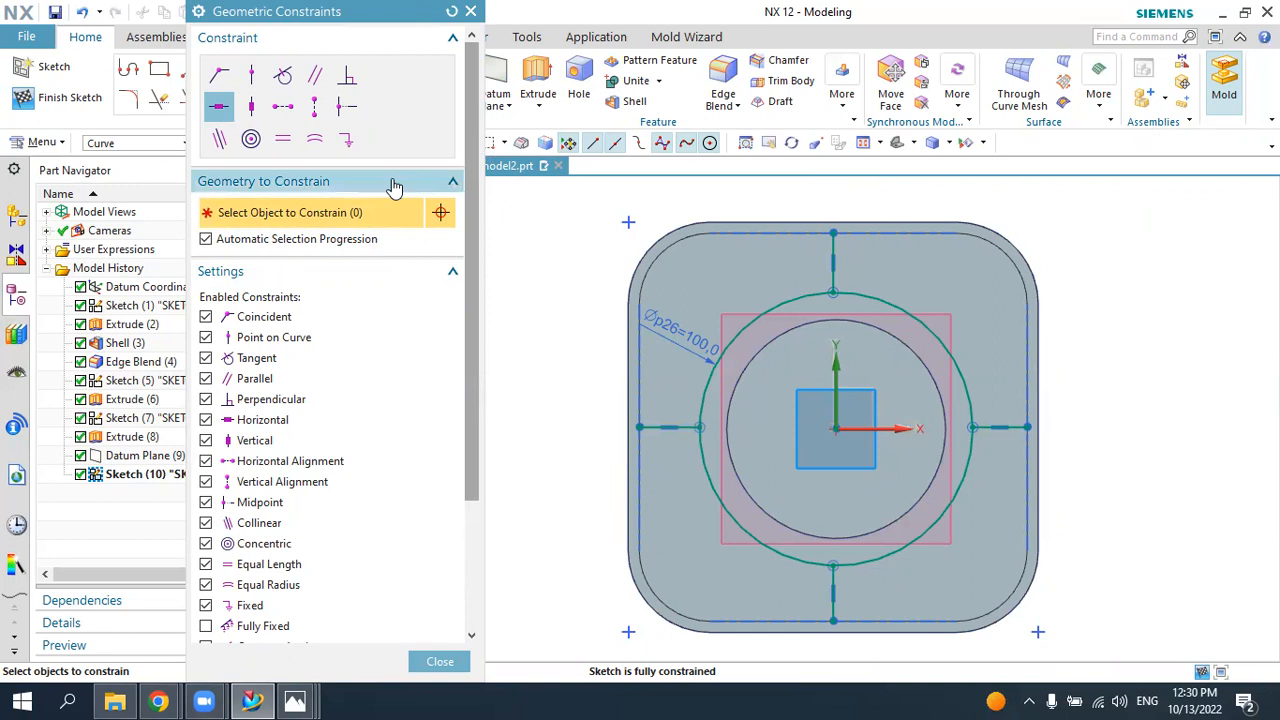
left_click(313, 114)
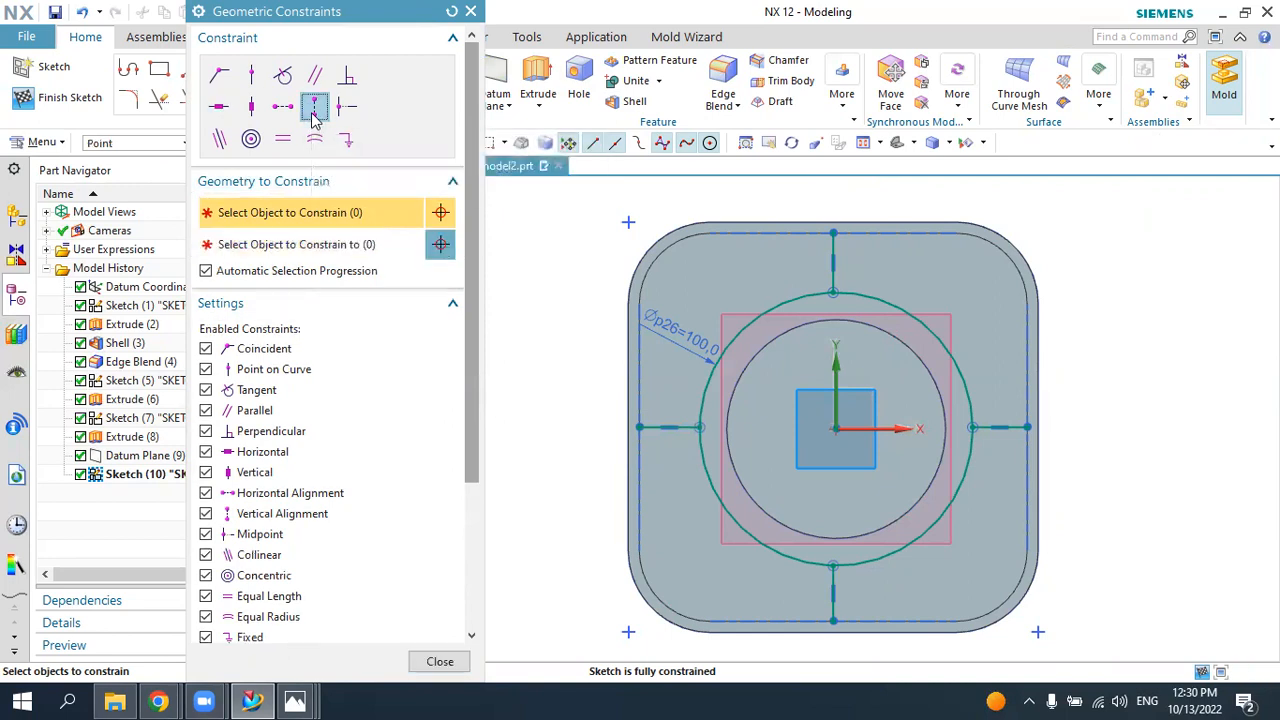
left_click(835, 428)
left_click(641, 395)
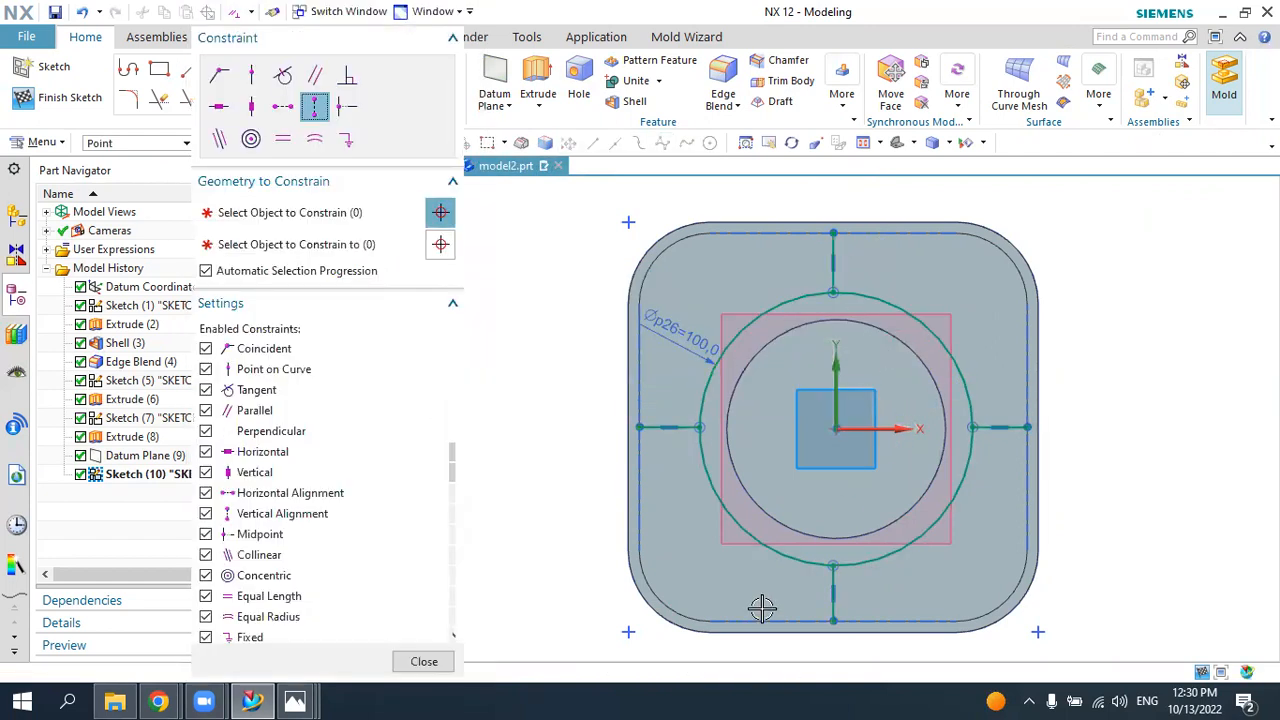
key("Escape")
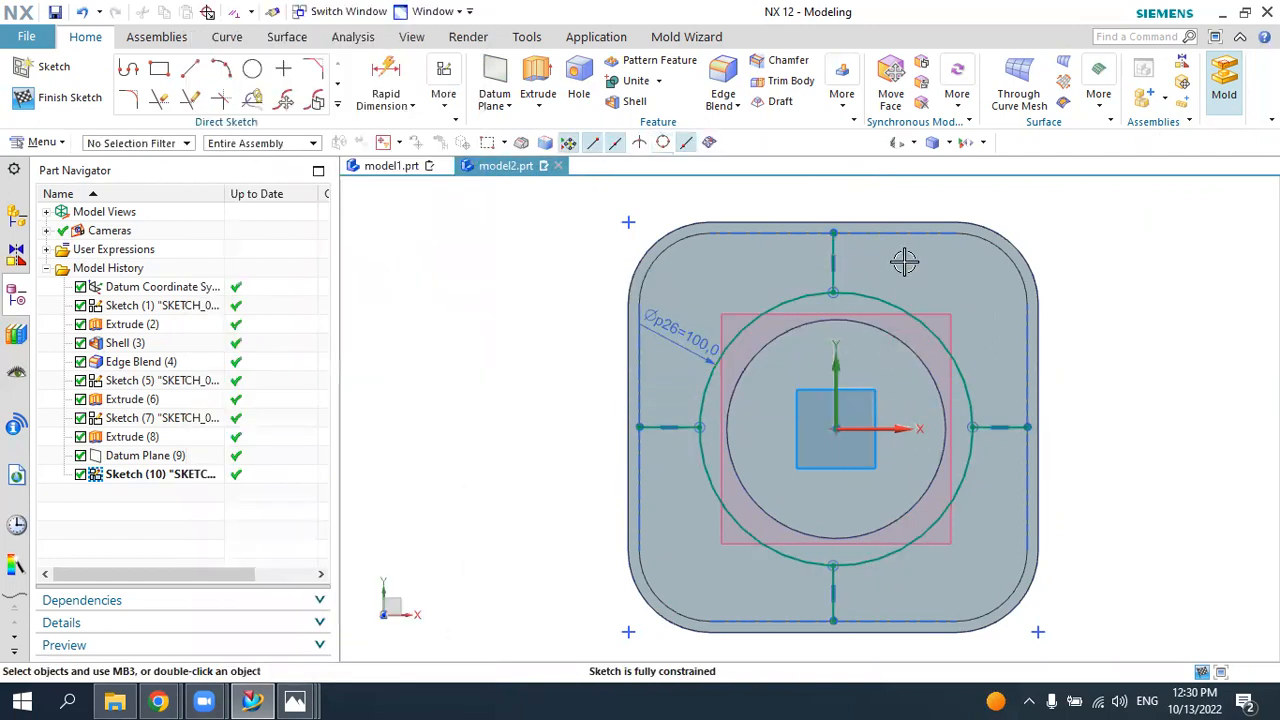
- Finish the ring-and-rib sketch and compare the model with the socket-rib.jpg photo
left_click(88, 99)
mouse_move(748, 334)
middle_mouse_down()
mouse_move(748, 363)
mouse_move(780, 349)
mouse_move(743, 365)
mouse_move(758, 340)
mouse_move(763, 352)
middle_mouse_up()
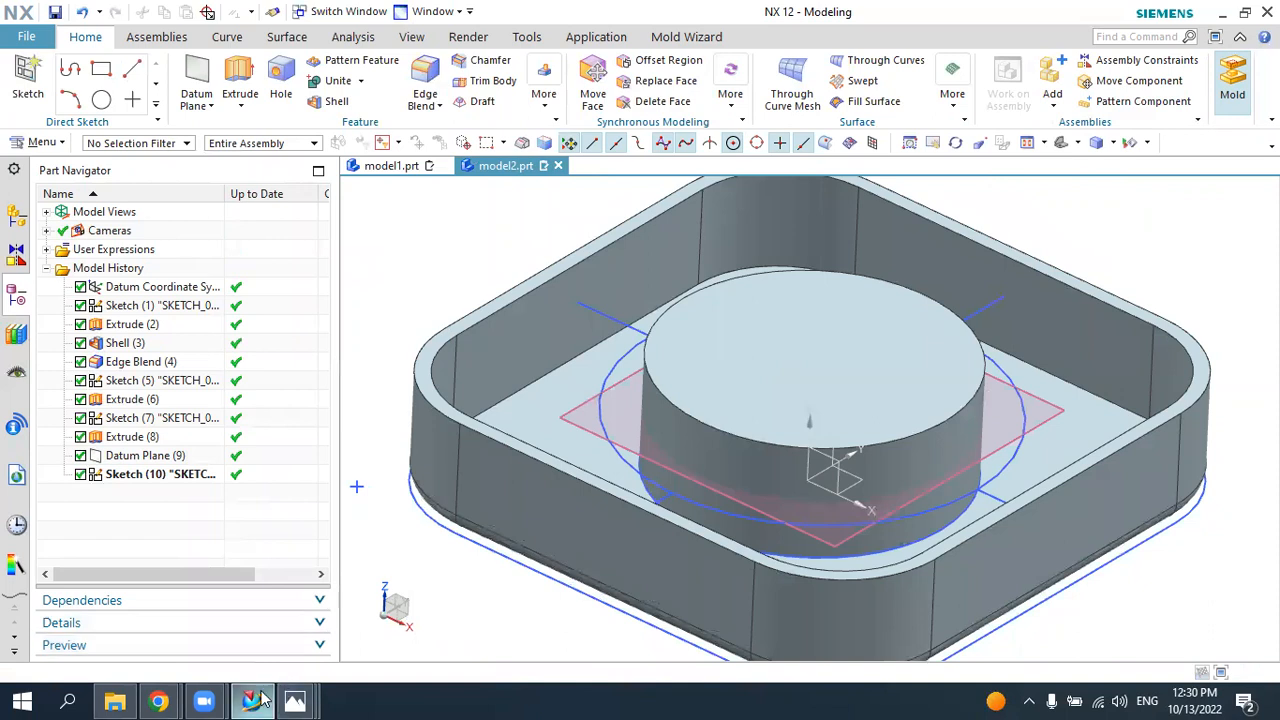
left_click(295, 701)
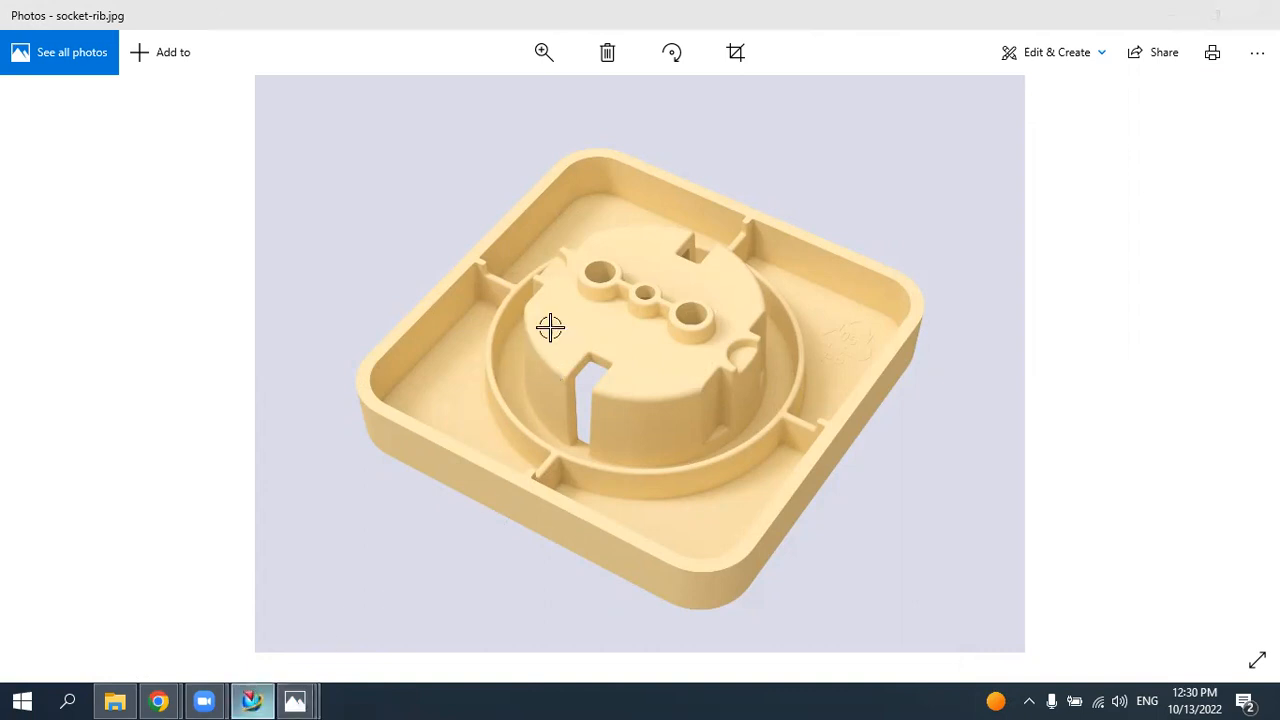
key("alt+Tab")
- Find the Rib command with a command search for "rib" and start it
left_click(546, 104)
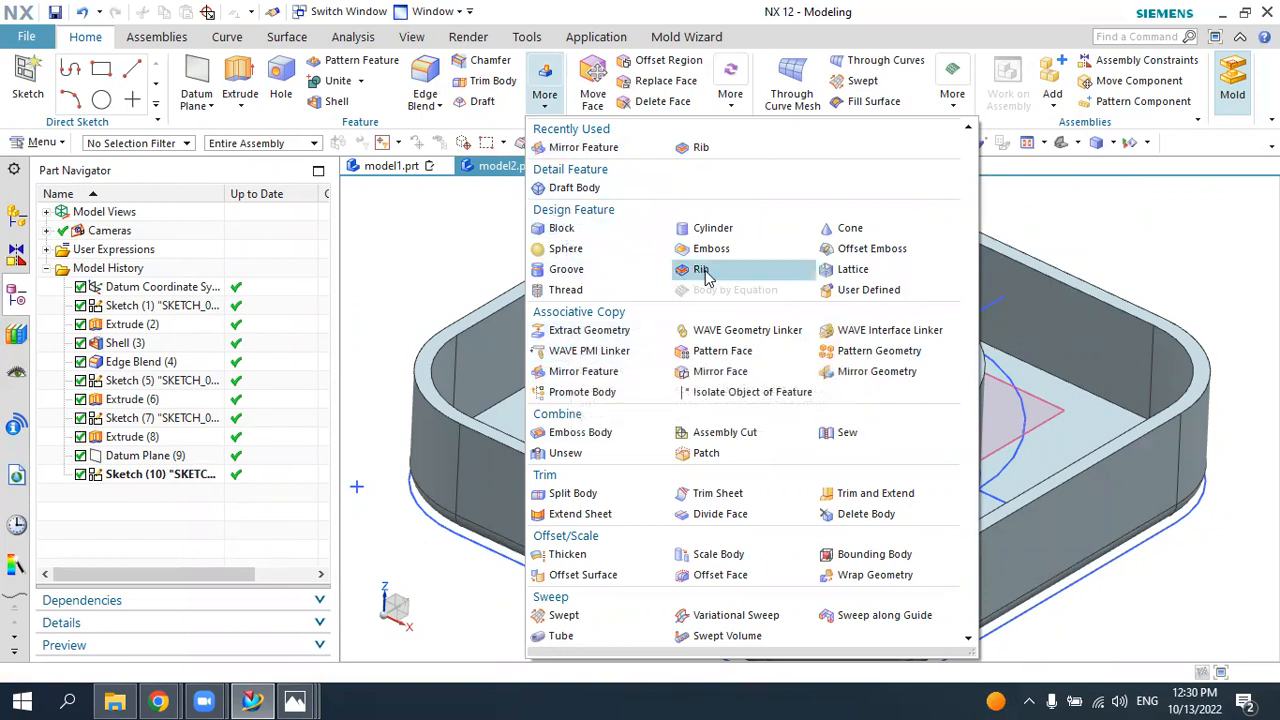
left_click(462, 246)
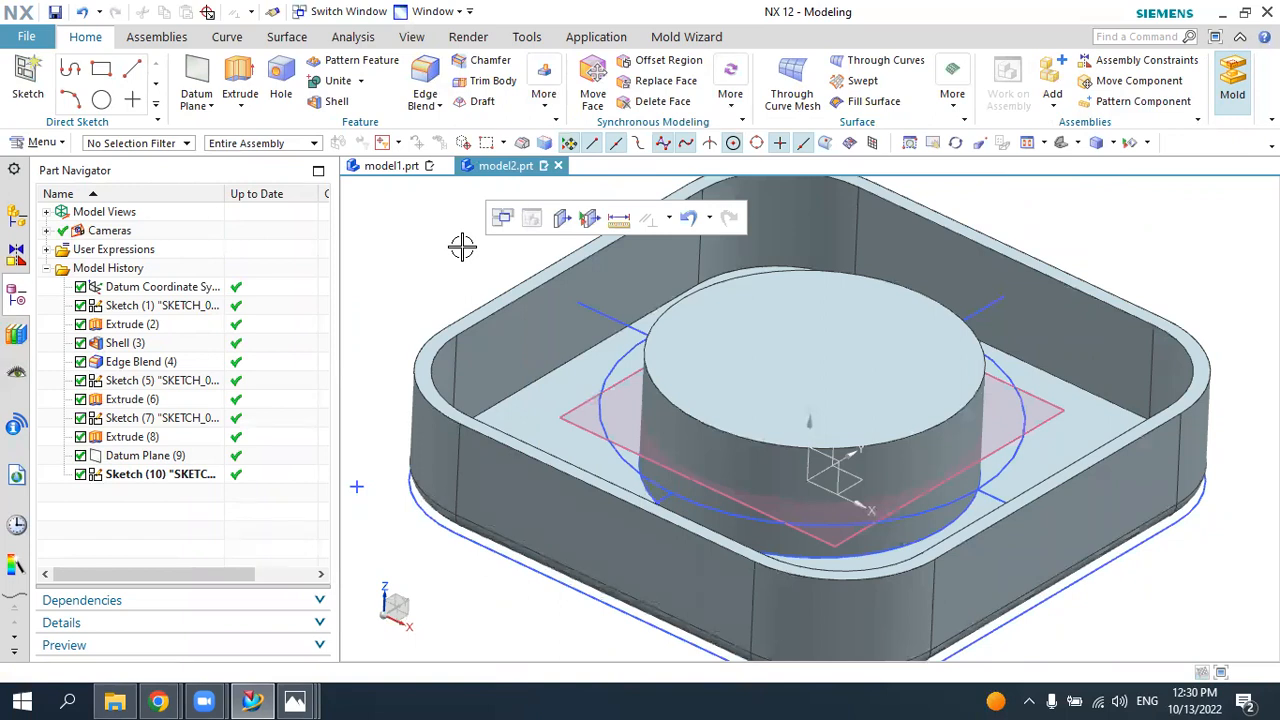
left_click(1119, 37)
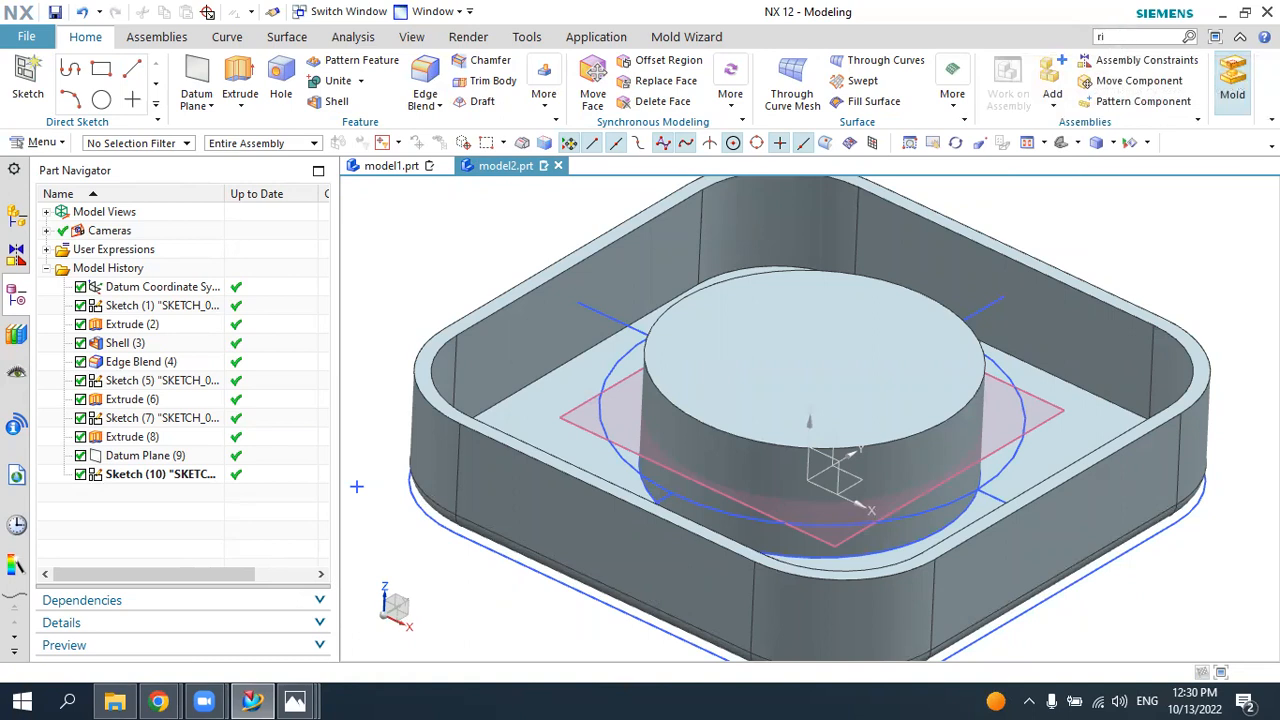
key("Return")
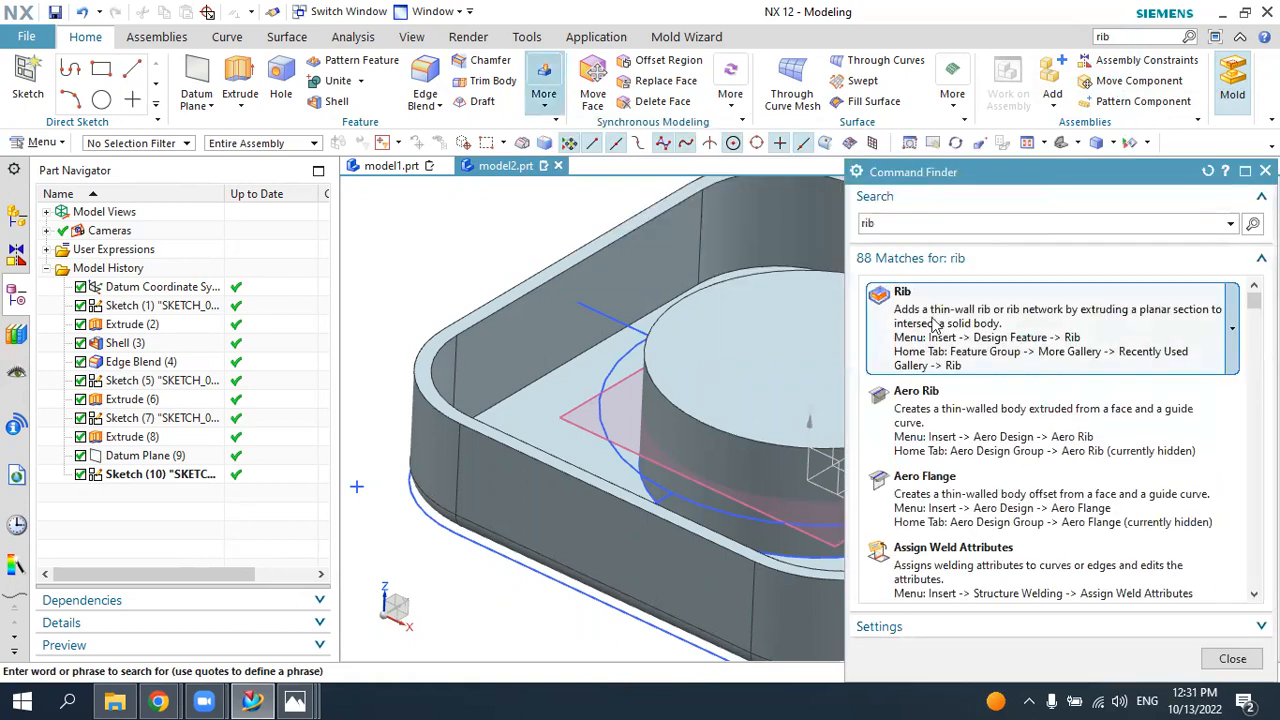
left_click(965, 325)
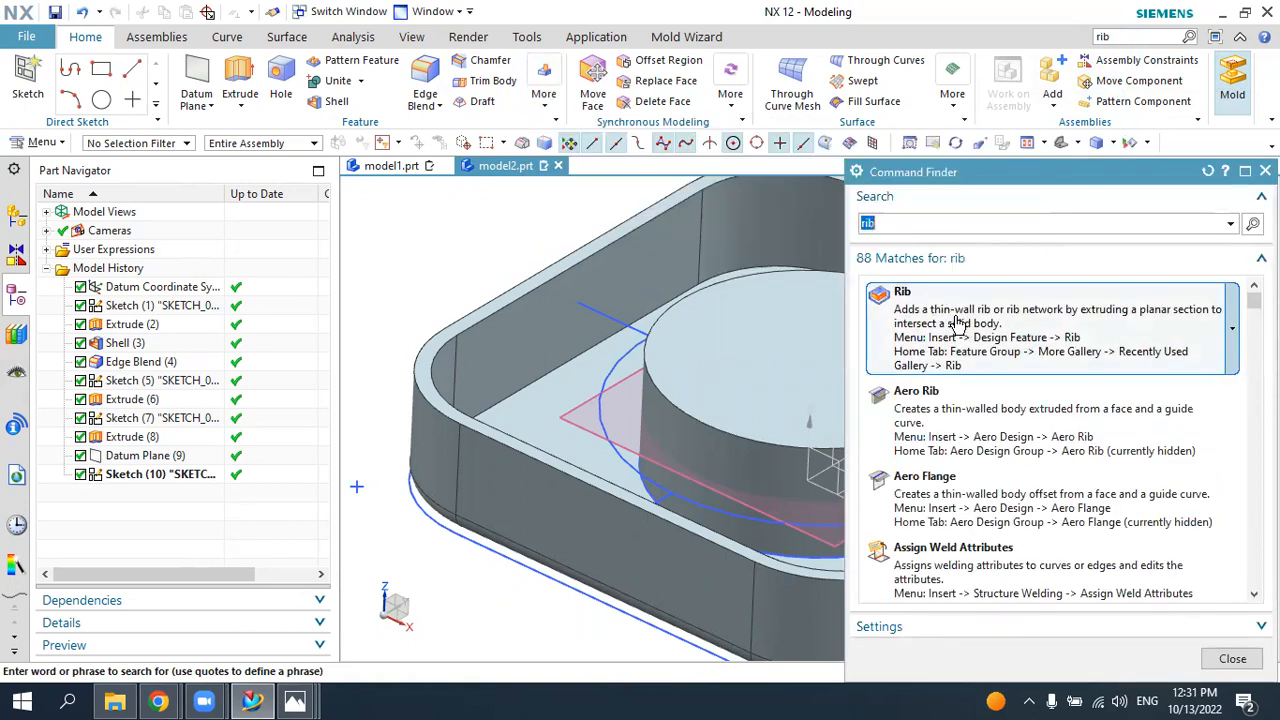
left_click(1265, 171)
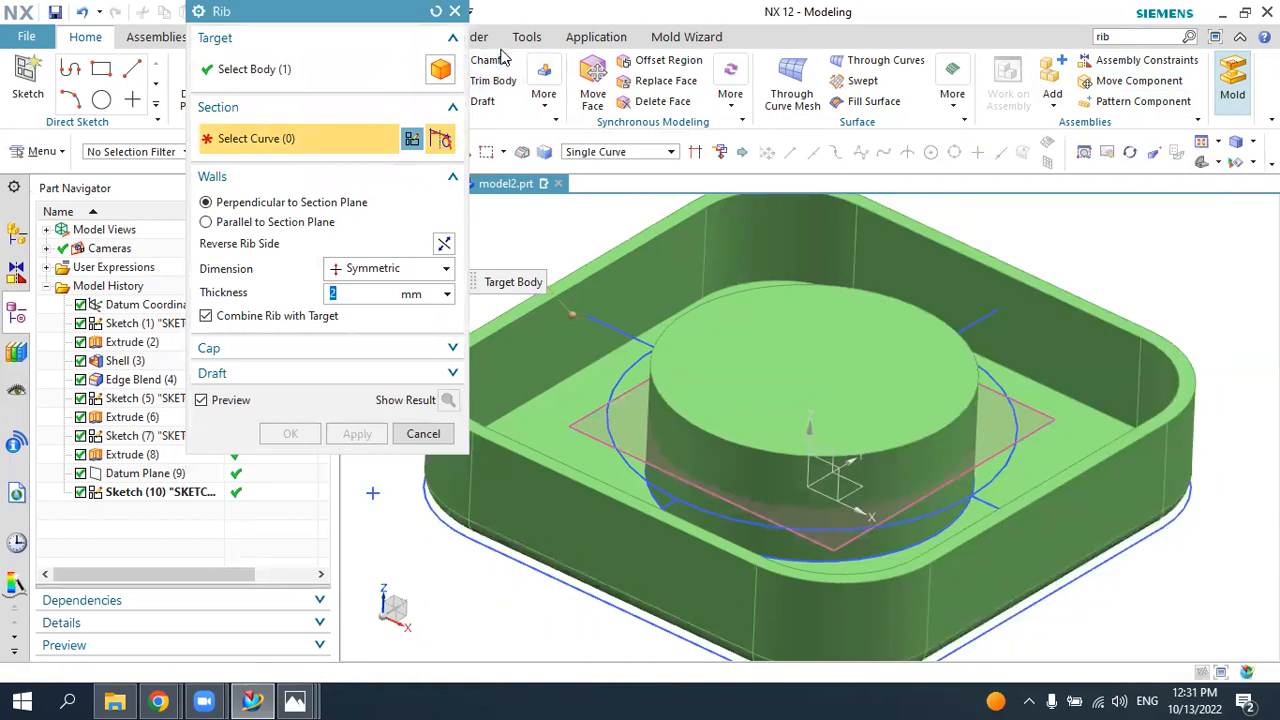
left_click_drag(300, 11, 170, 58)
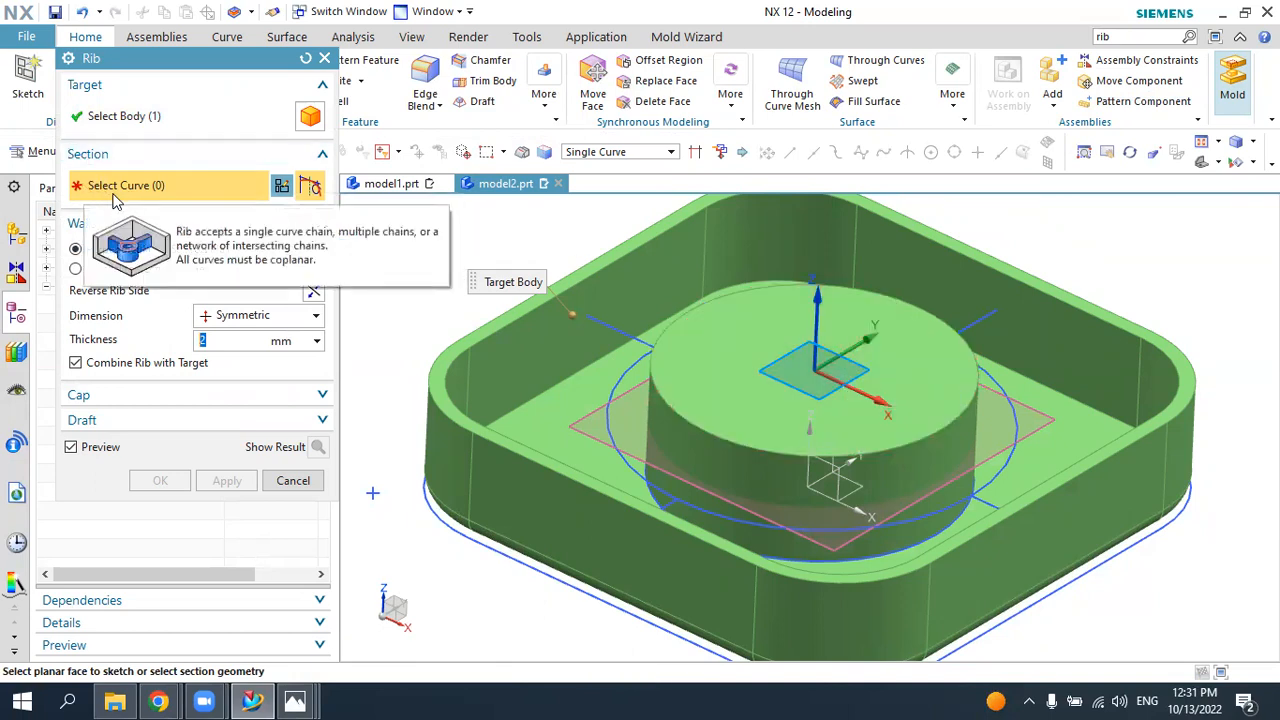
left_click(608, 330)
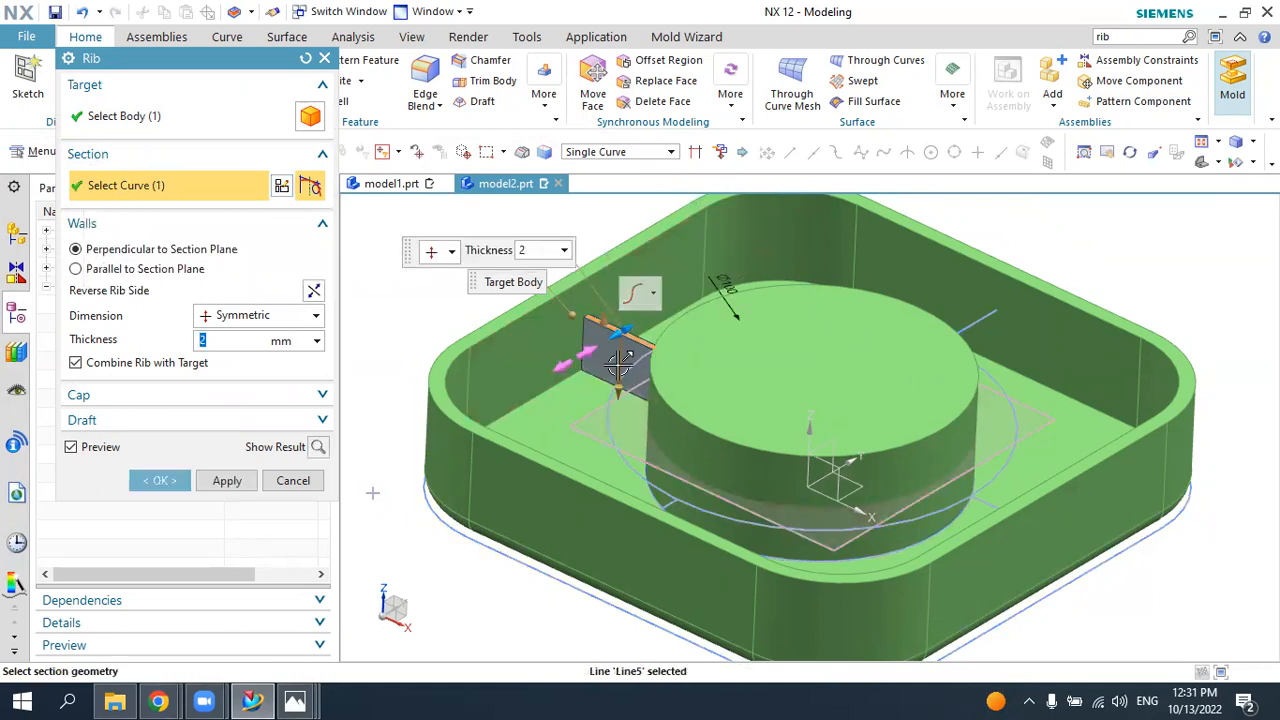
middle_click_drag(592, 400, 659, 300)
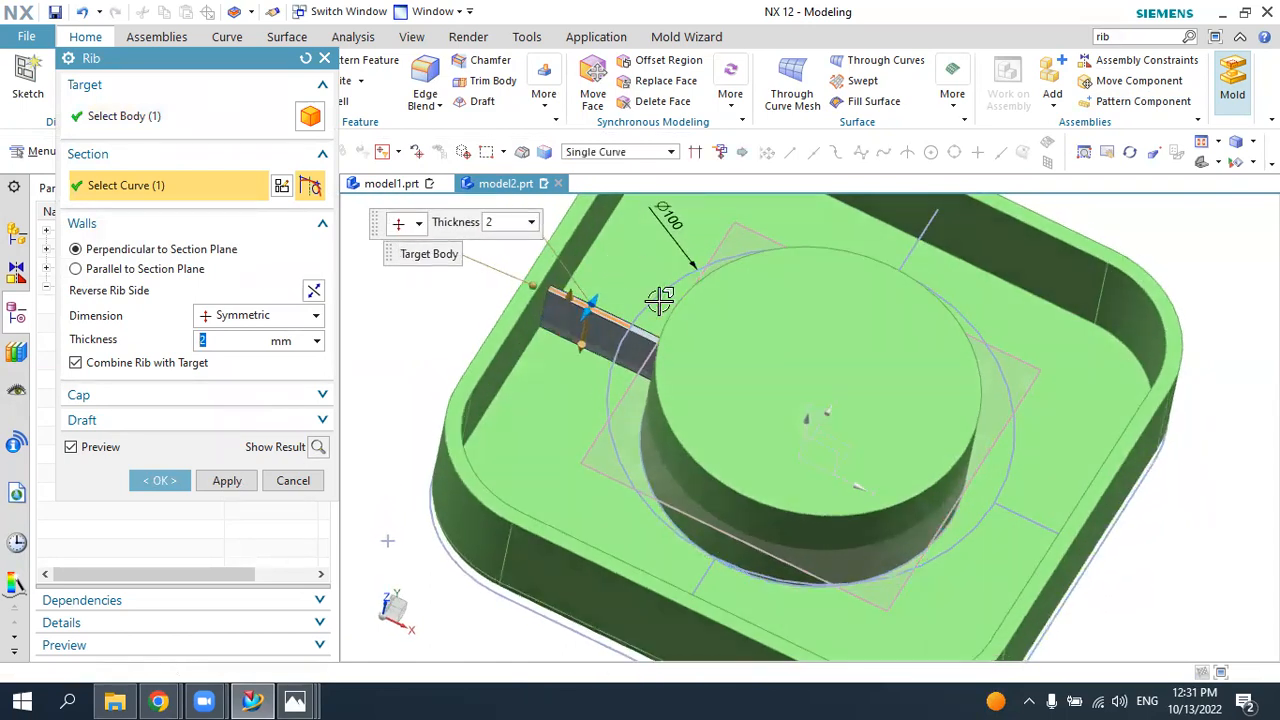
left_click(252, 700)
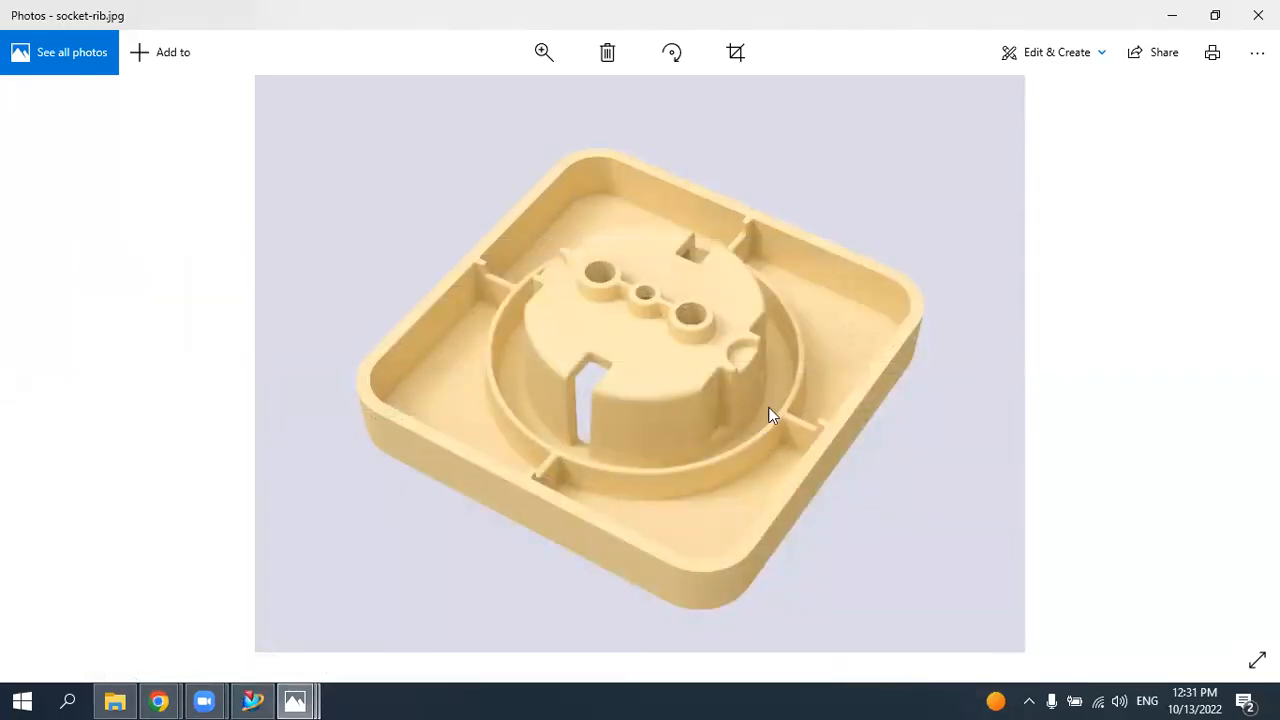
left_click(252, 700)
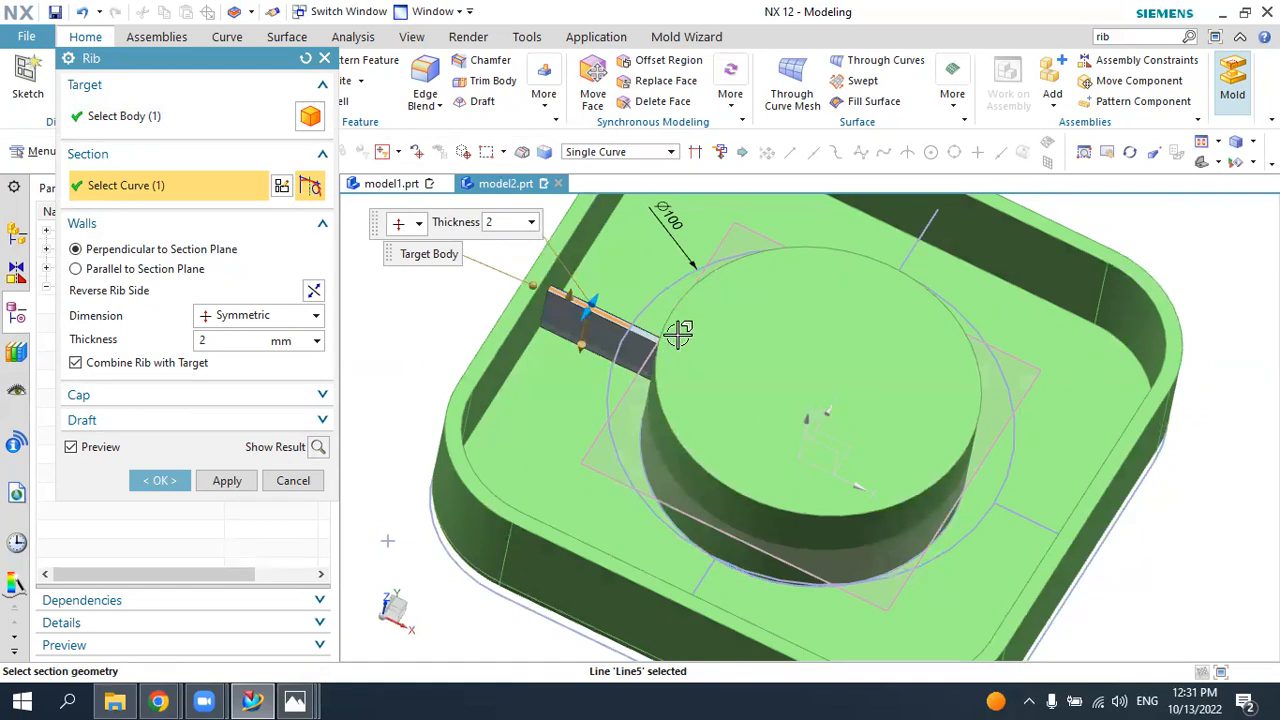
left_click(307, 57)
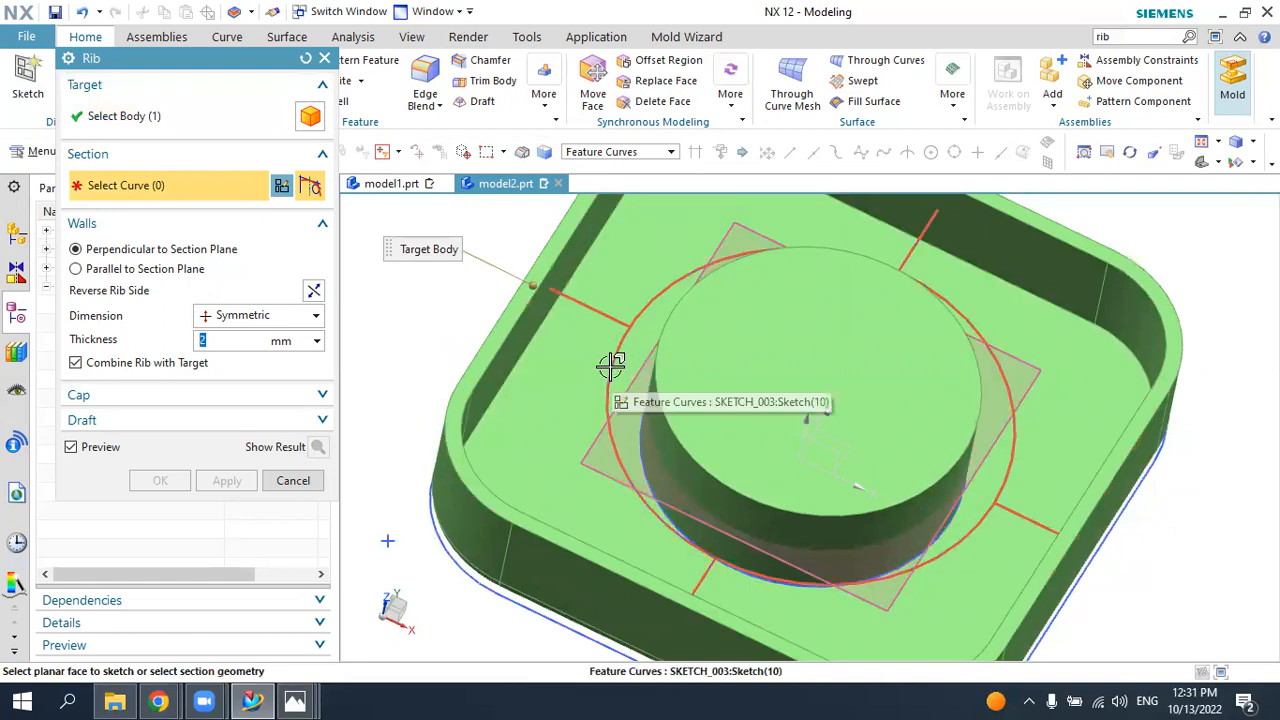
- Create a 2 mm thick symmetric rib from the 100 mm circle as a single curve, perpendicular to the section plane
left_click(600, 152)
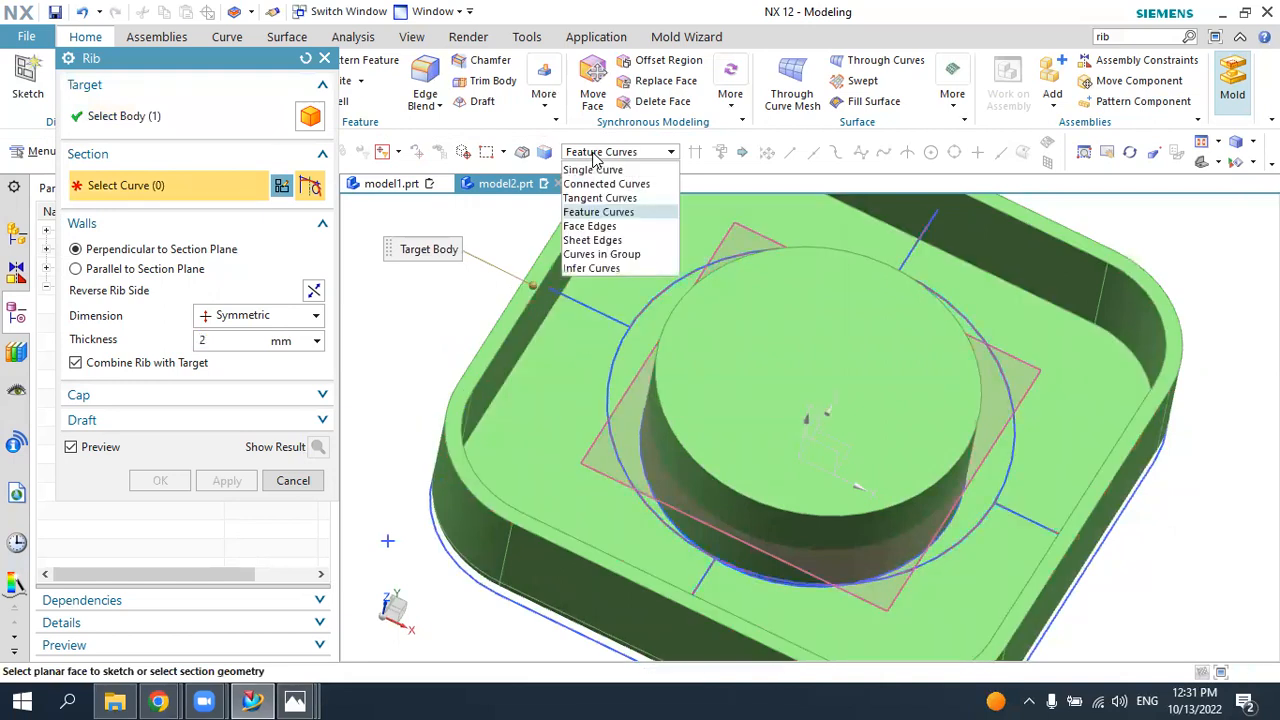
left_click(594, 171)
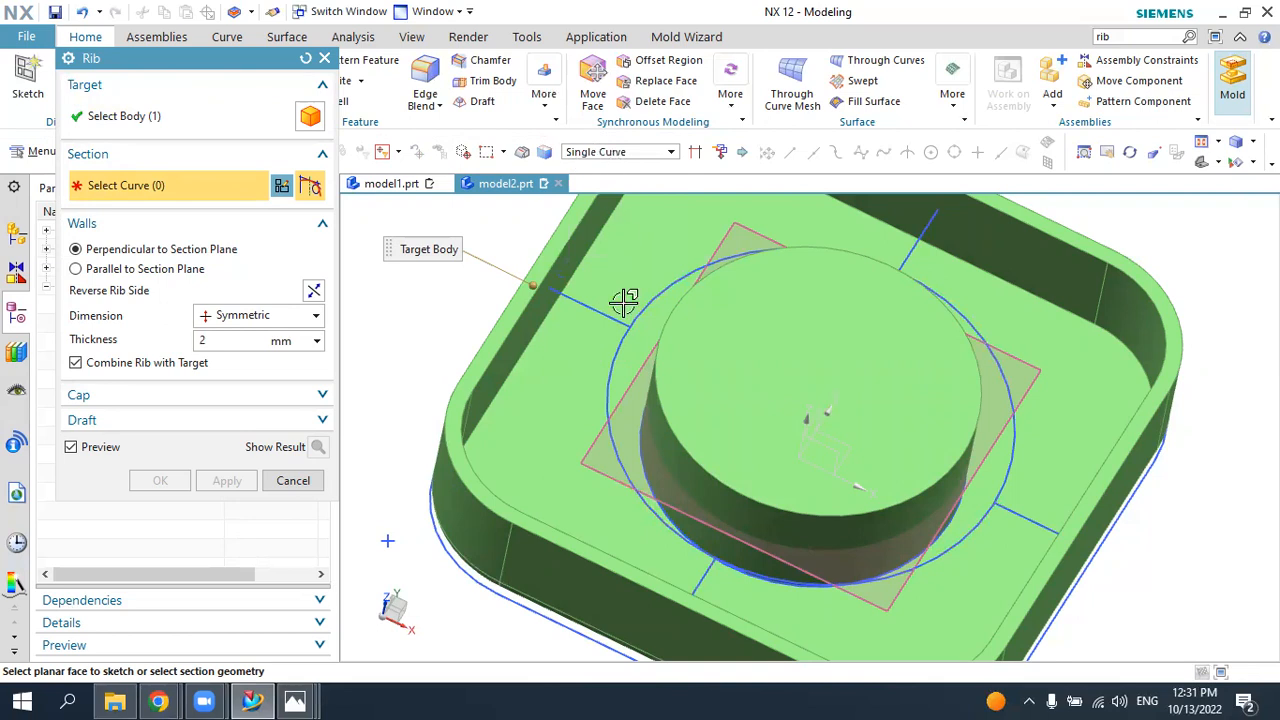
left_click(614, 352)
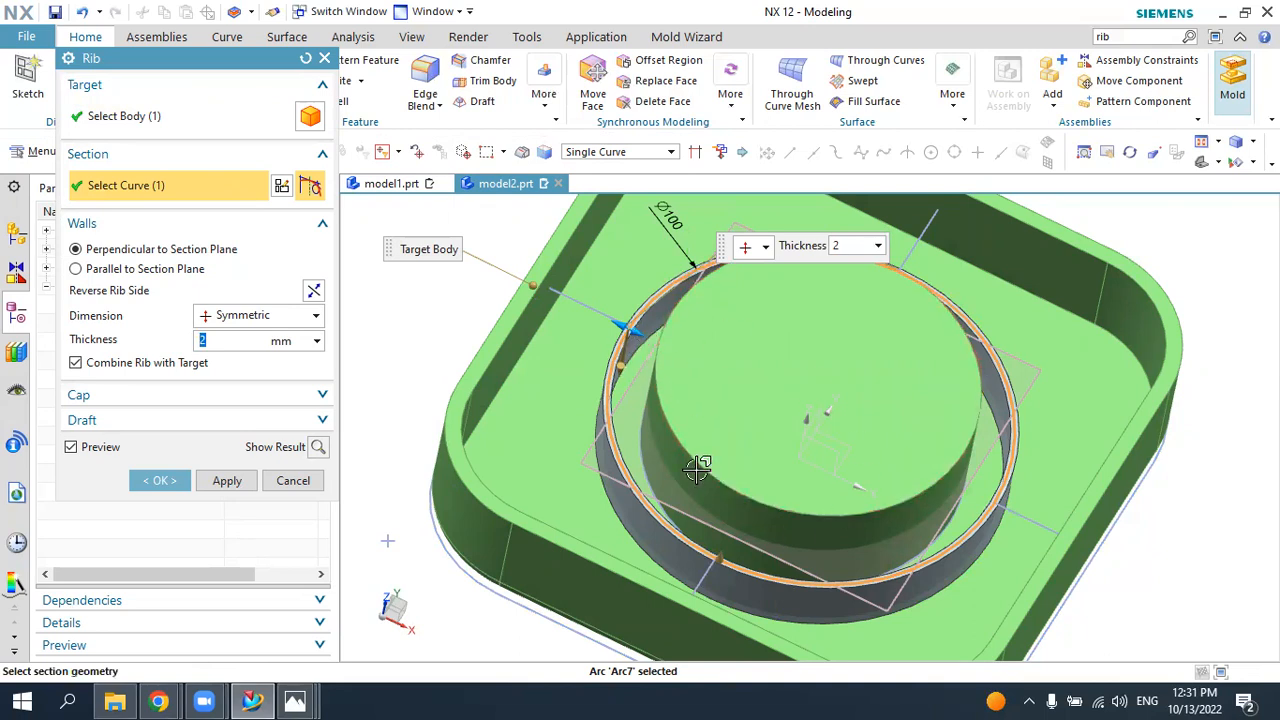
left_click(227, 481)
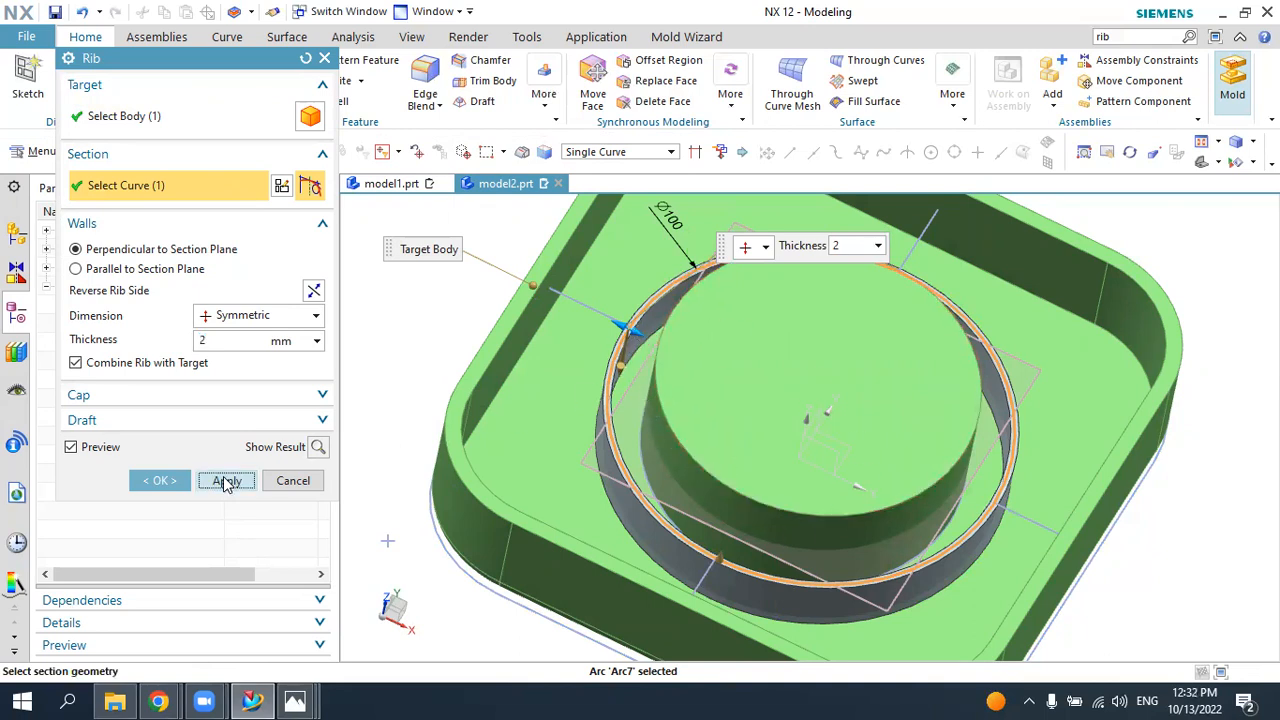
- Add 2 mm ribs combined with the body from the sketch lines on the negative X and positive Y sides
left_click(578, 312)
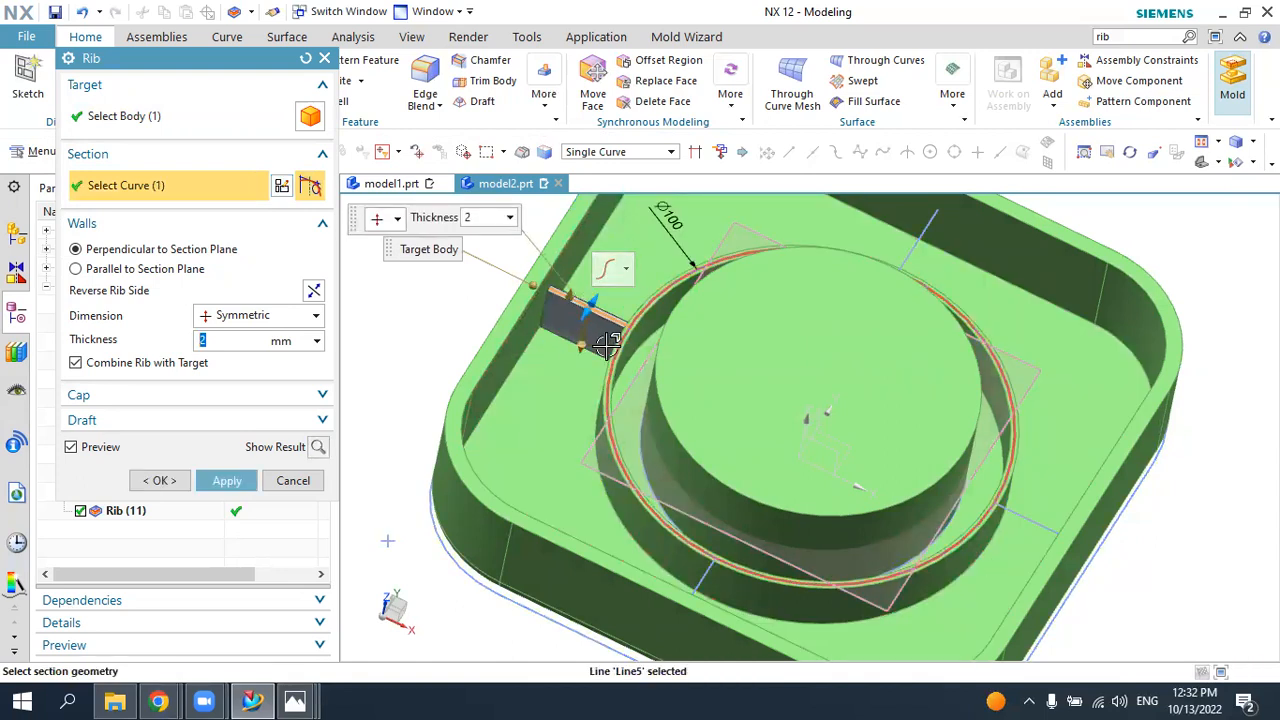
left_click(252, 701)
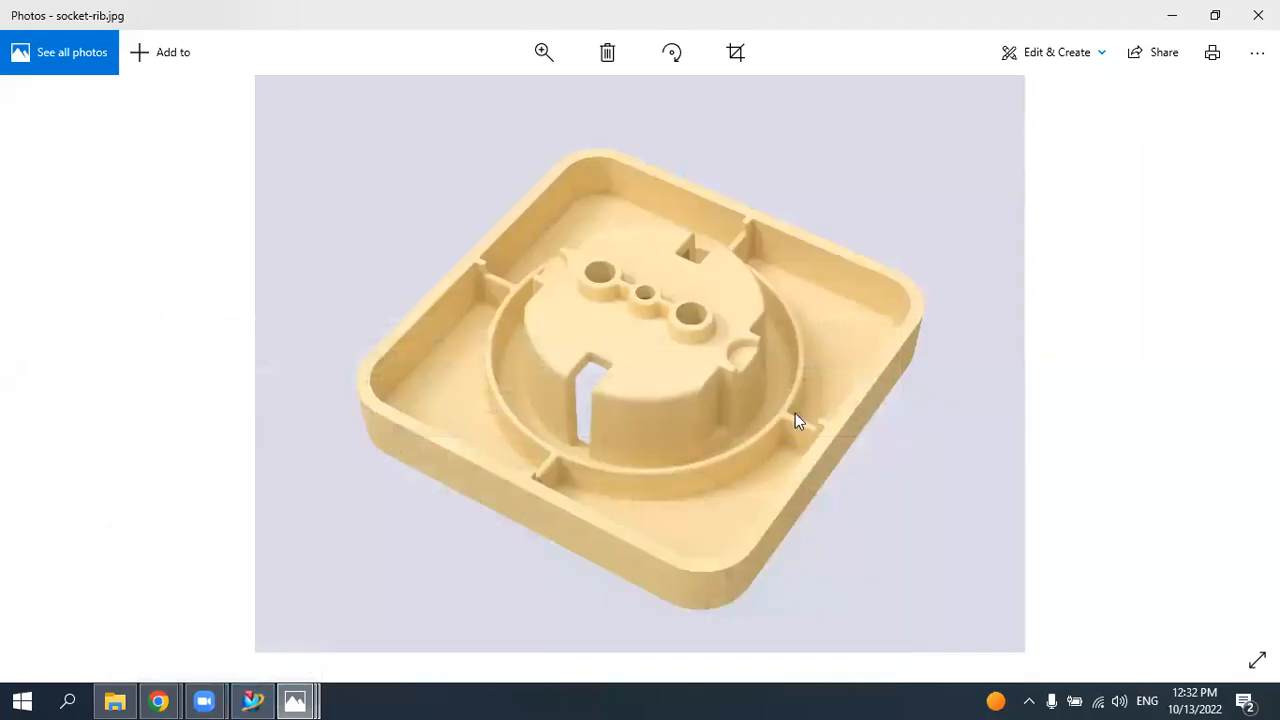
left_click(252, 701)
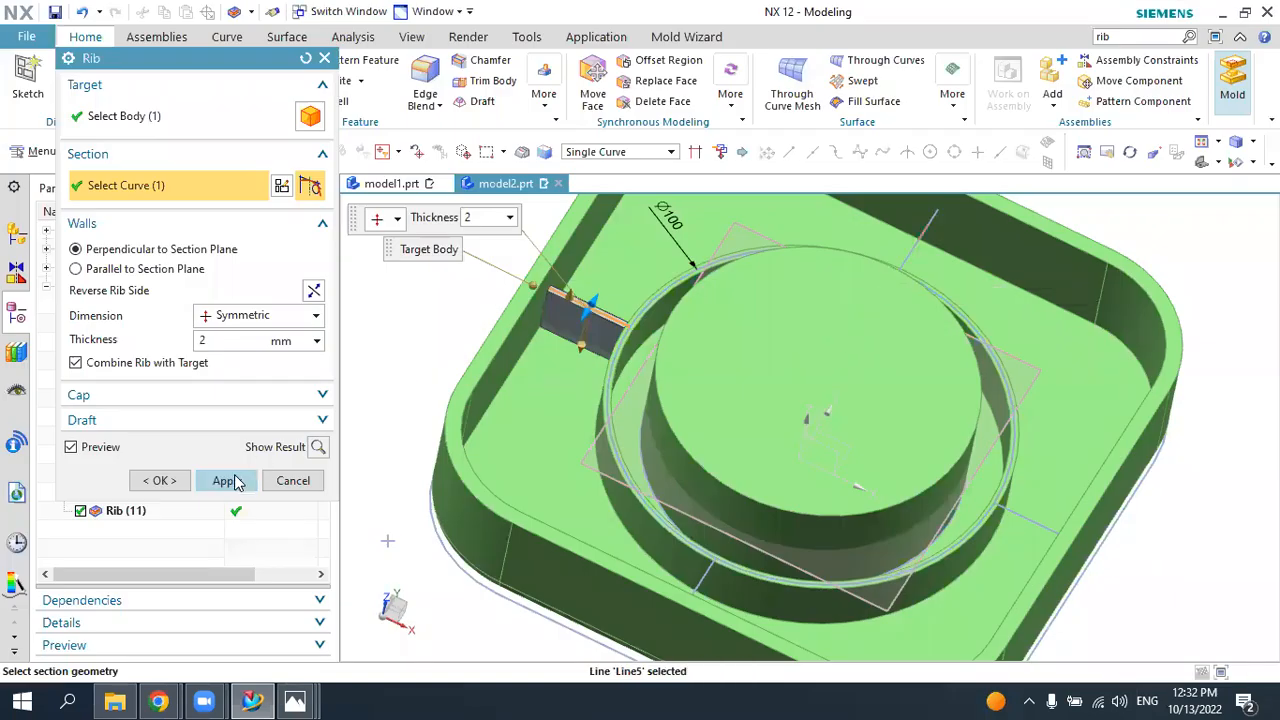
left_click(227, 481)
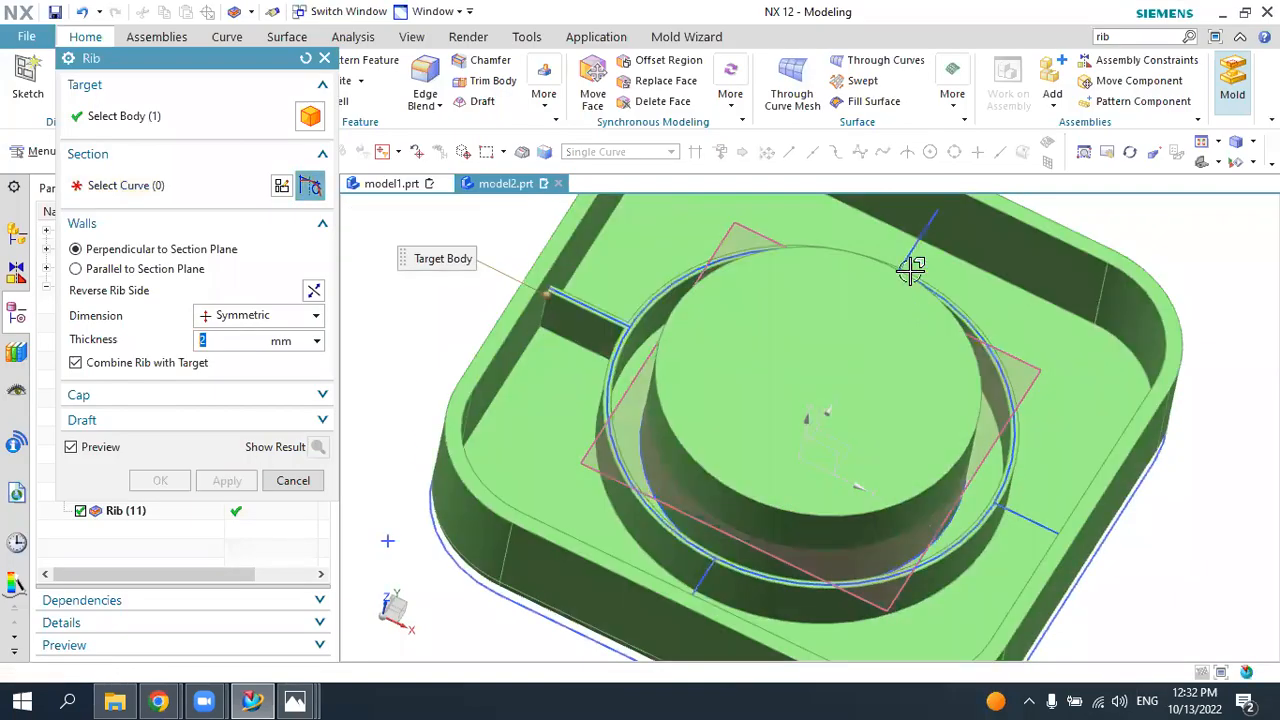
left_click(910, 252)
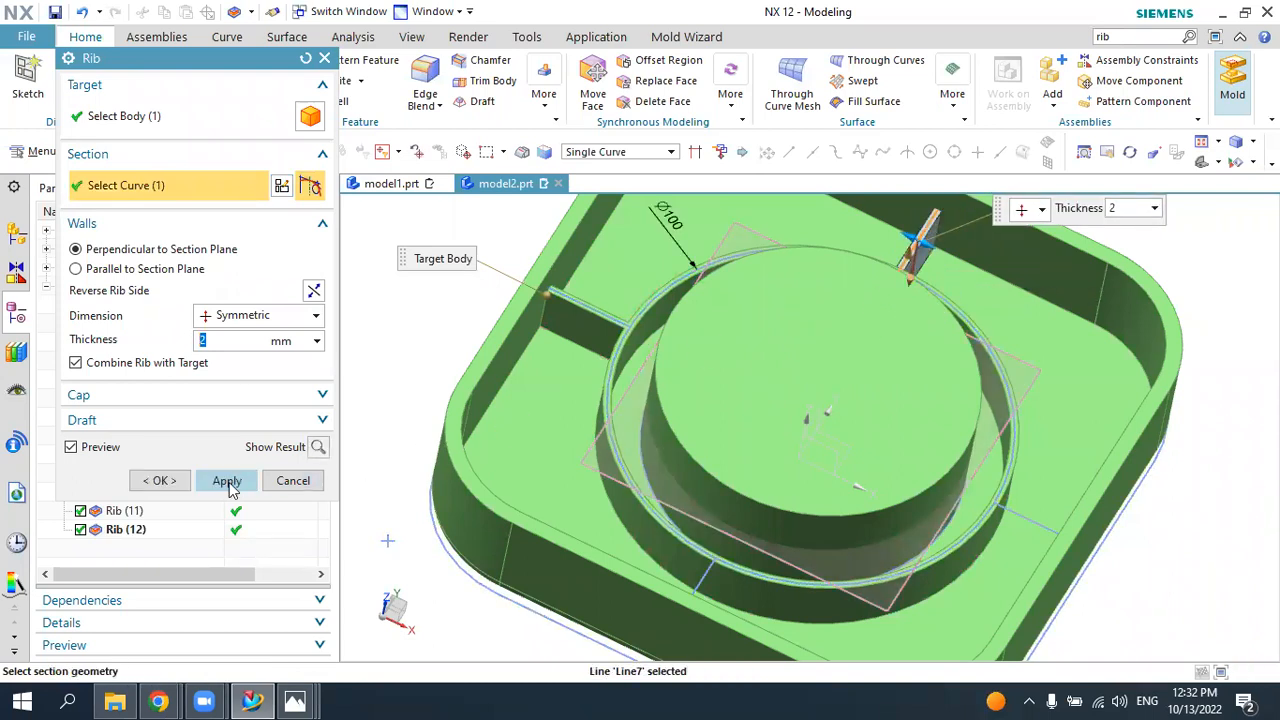
left_click(227, 481)
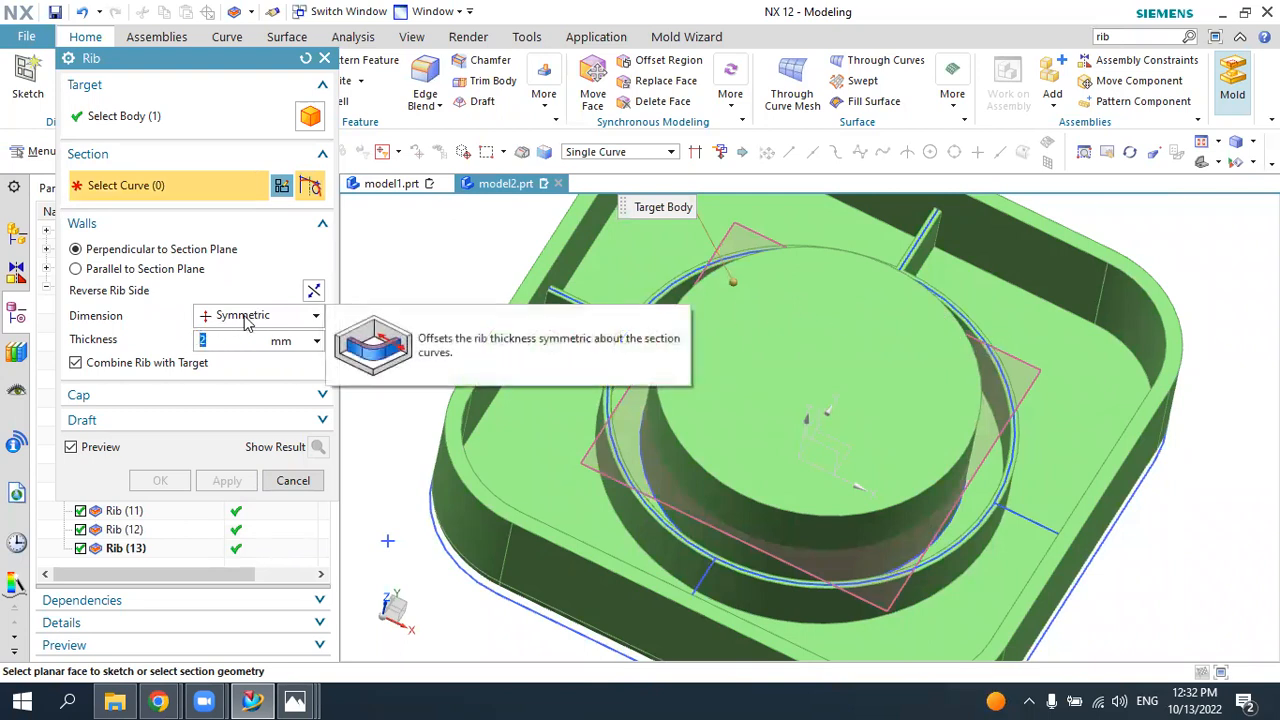
- Add symmetric 2 mm ribs from the remaining sketch lines on the positive X and negative Y sides
left_click(218, 342)
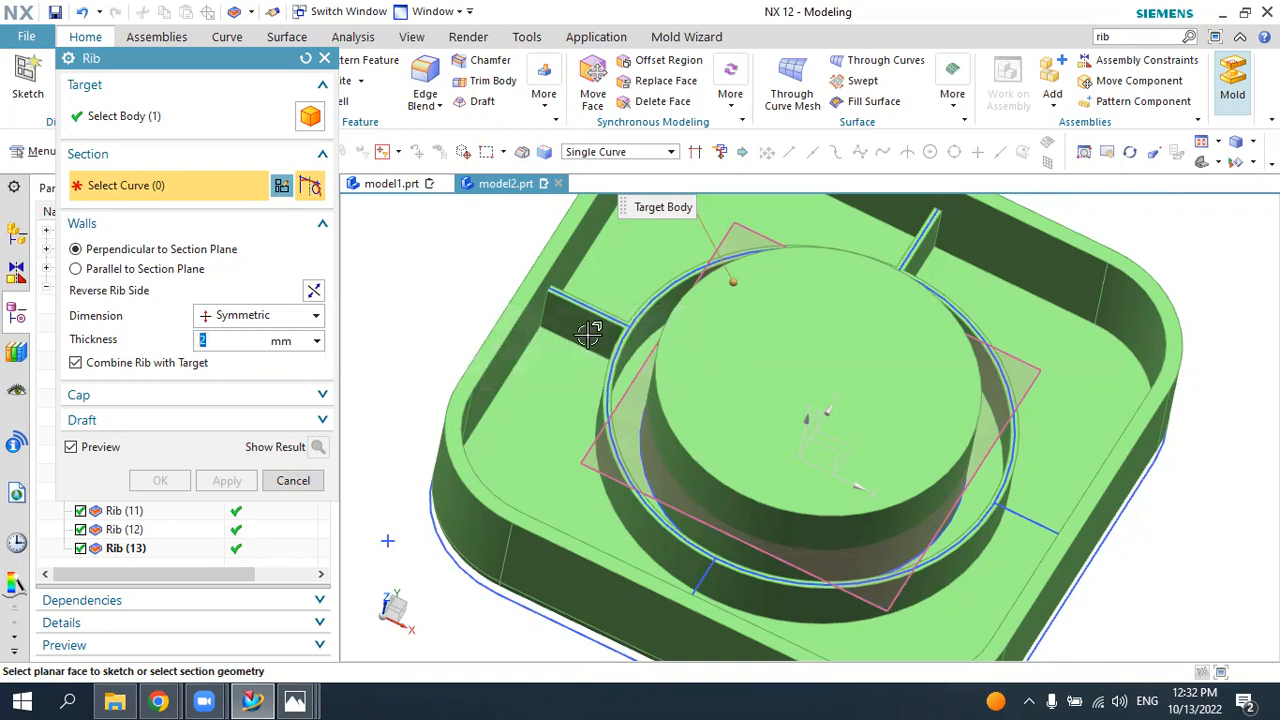
left_click(236, 316)
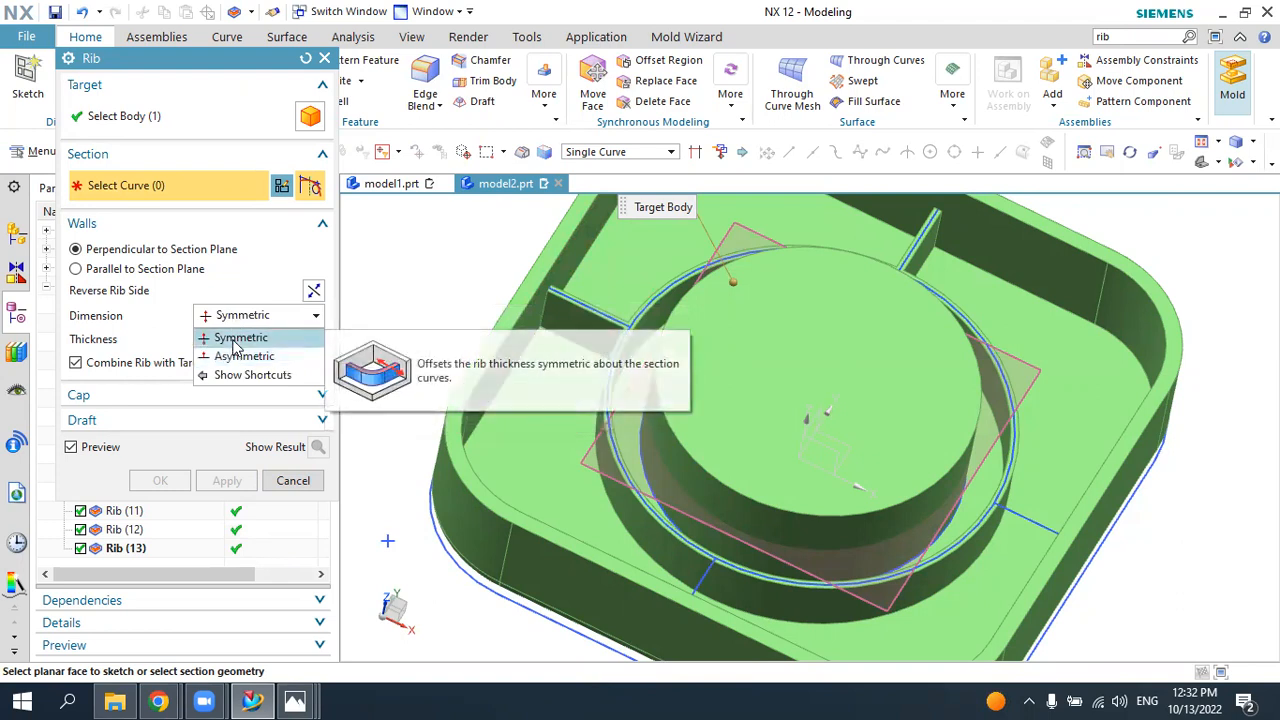
left_click(235, 339)
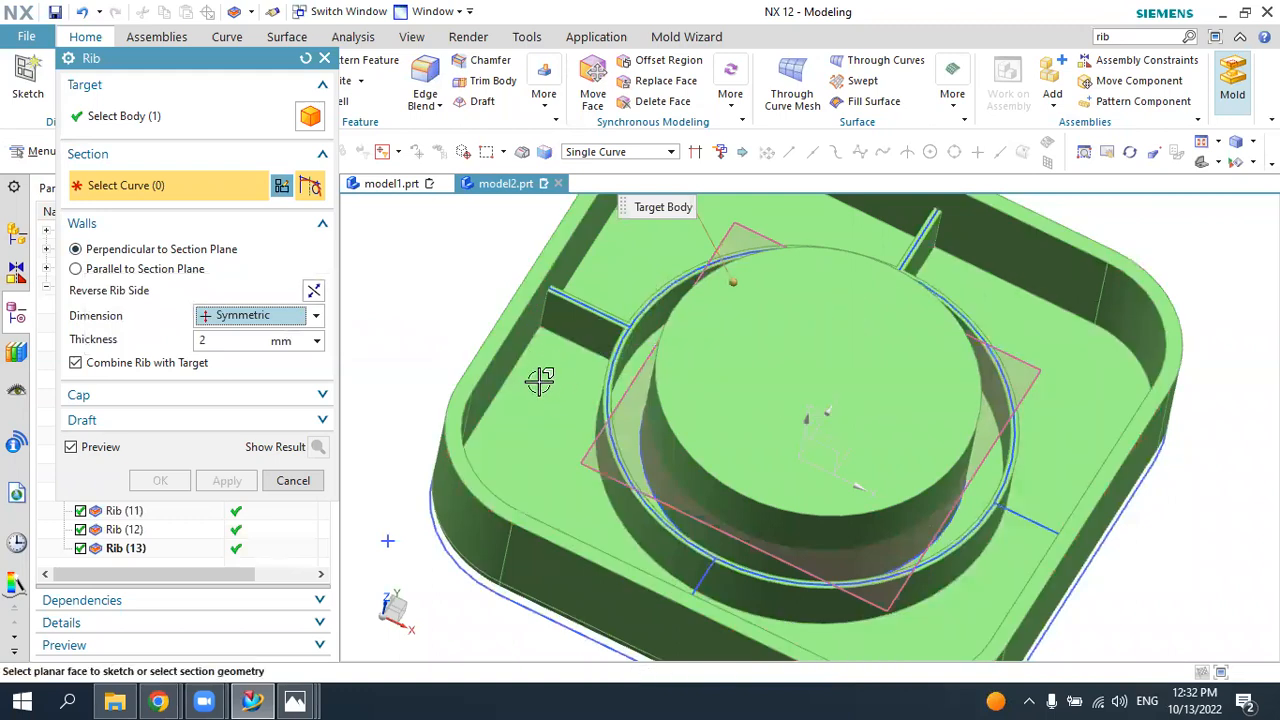
left_click(1028, 516)
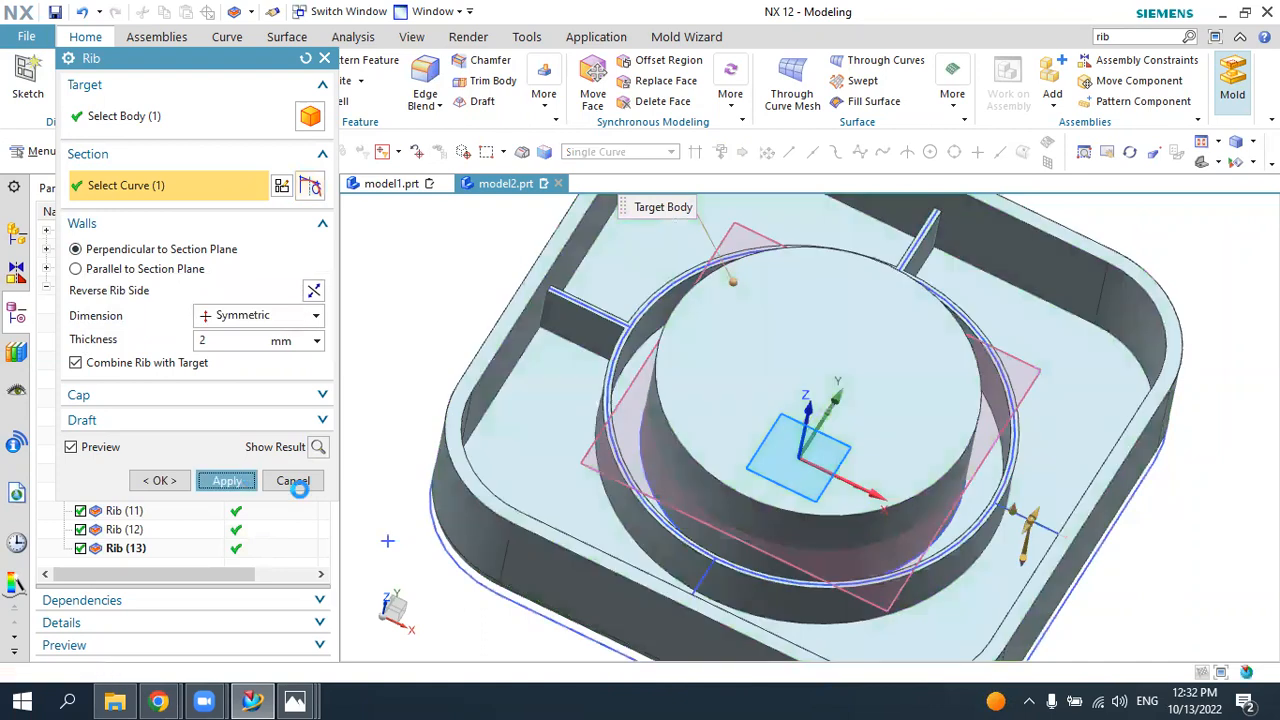
left_click(702, 581)
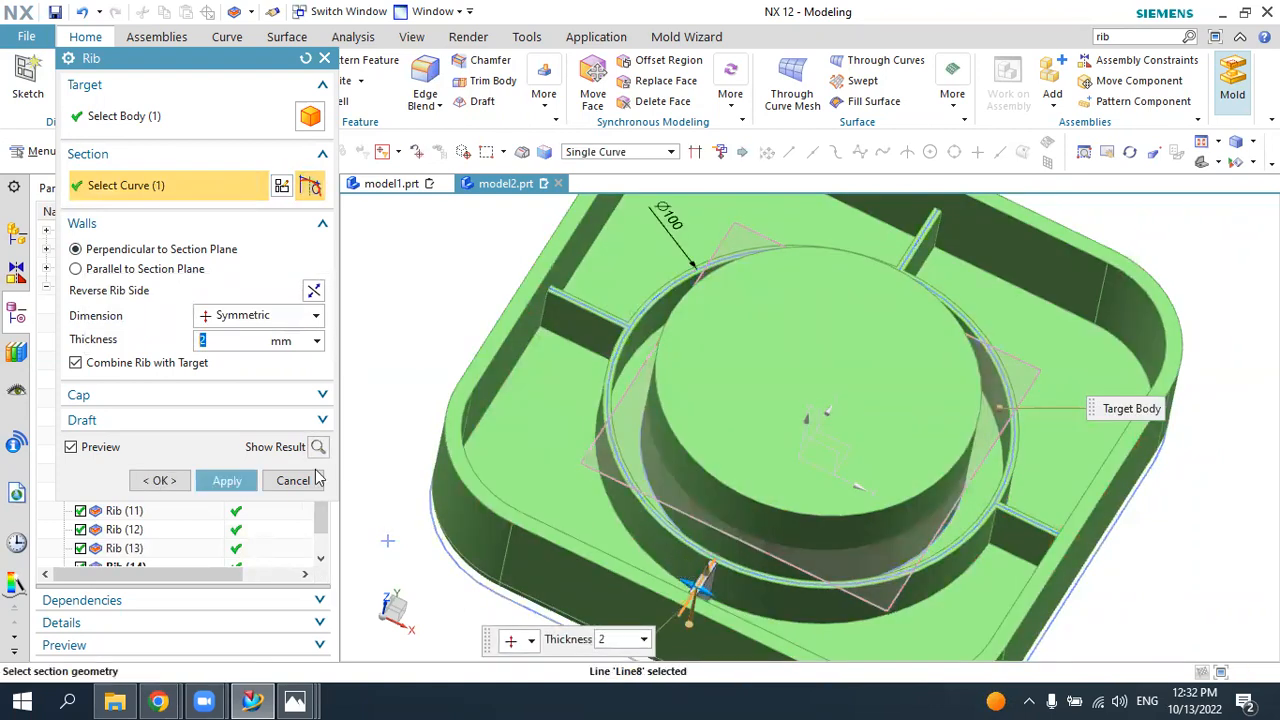
left_click(160, 482)
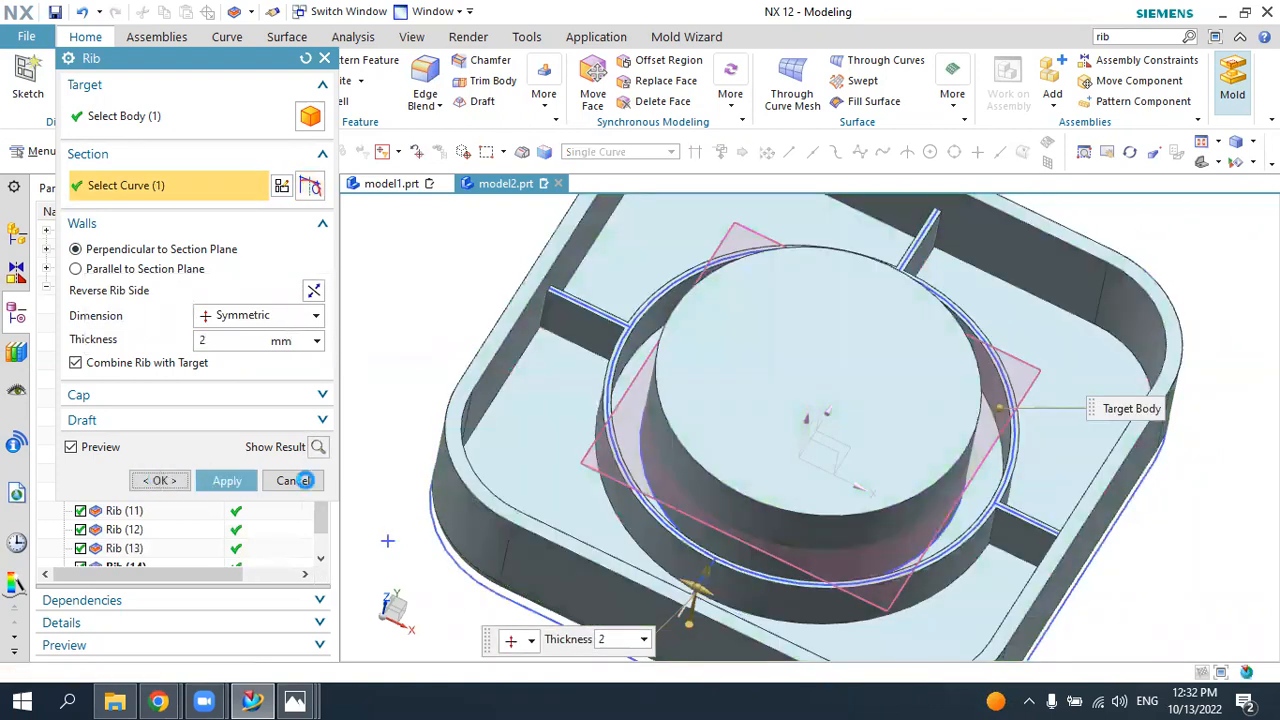
- Compare the ribbed model with the socket-rib.jpg photo and hide the datum plane of the rib sketch
left_click(1067, 147)
middle_click_drag(955, 314, 966, 343)
left_click(295, 701)
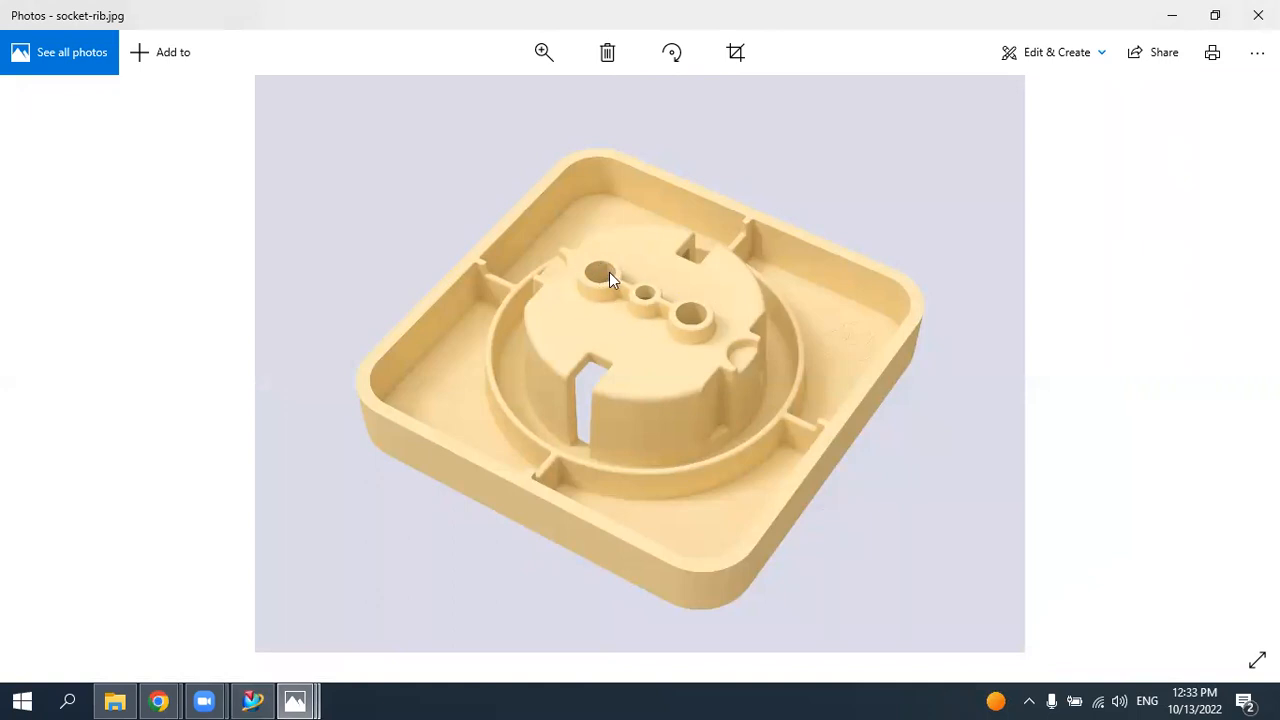
left_click(256, 698)
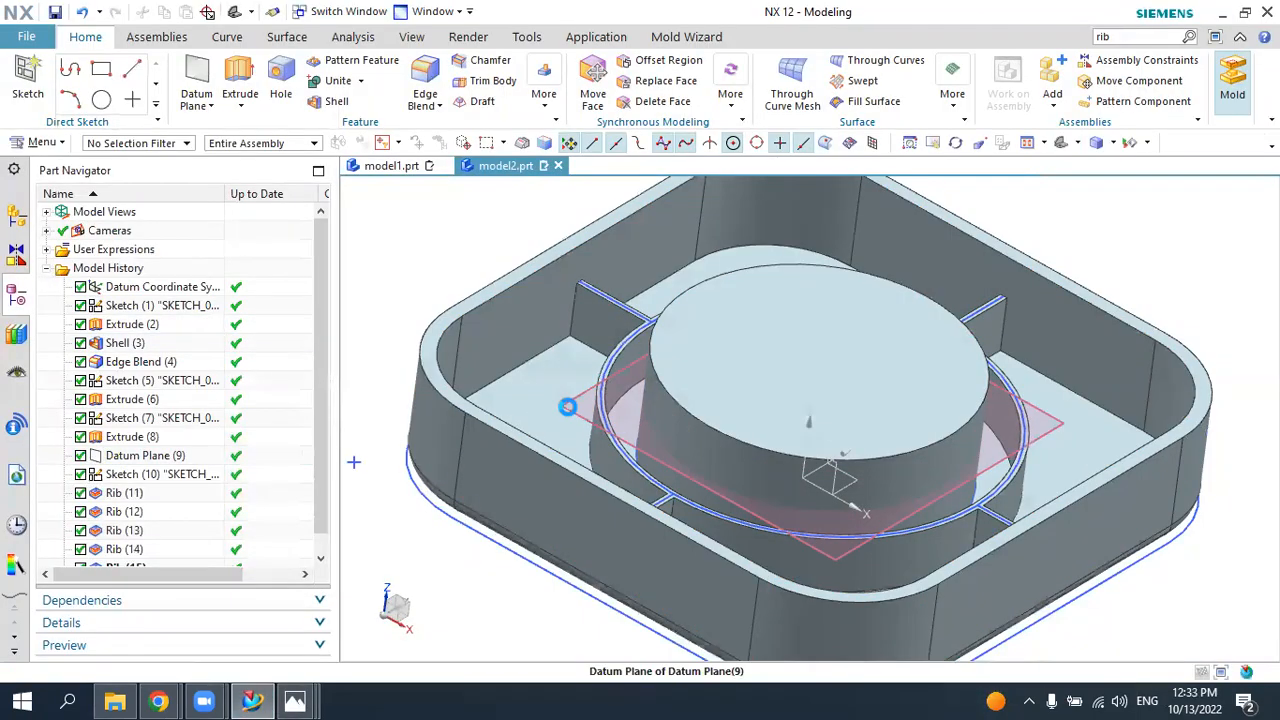
left_click(567, 407)
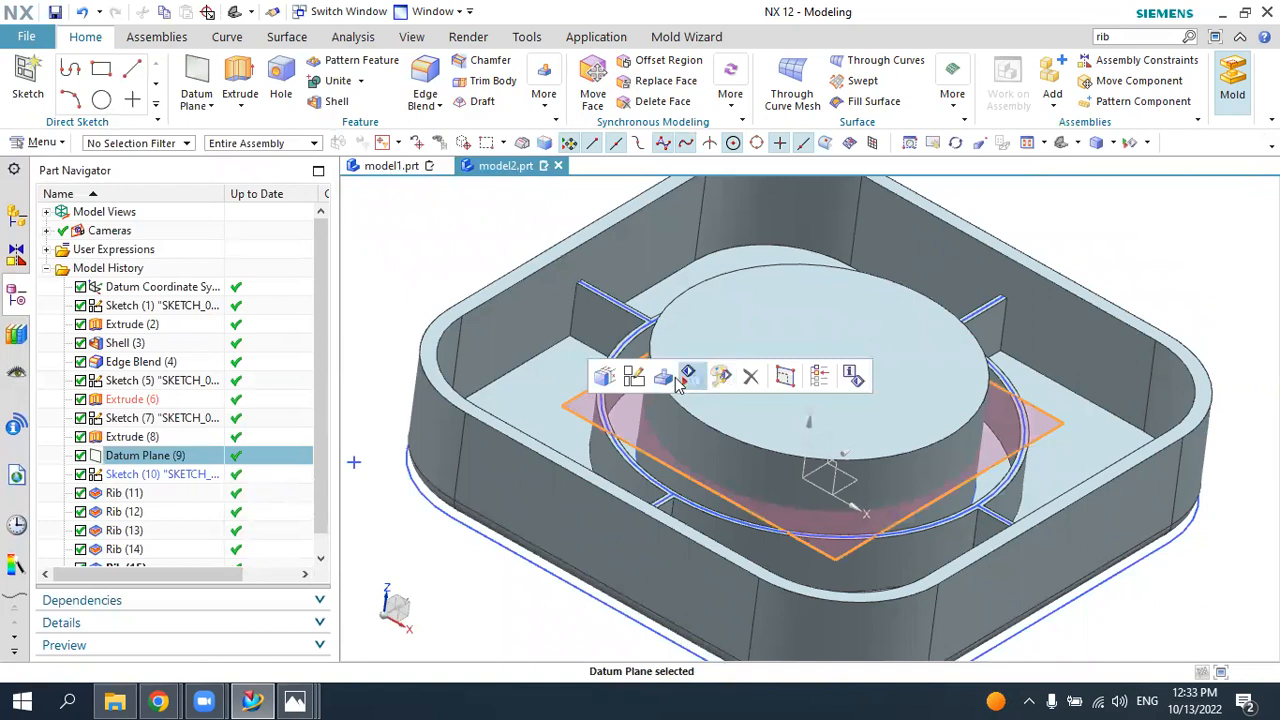
left_click(689, 376)
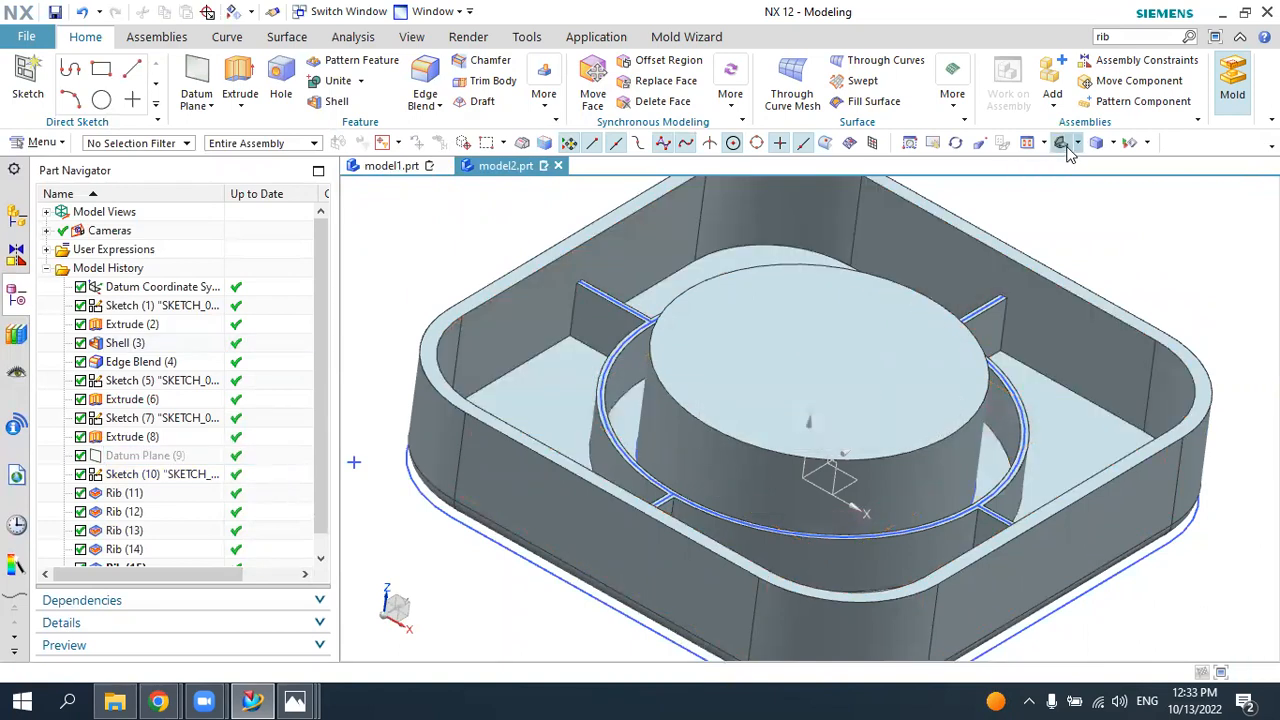
left_click(1062, 143)
- Check the socket-rib.jpg reference photo and start a sketch on the top face of the central cylindrical boss
left_click(256, 701)
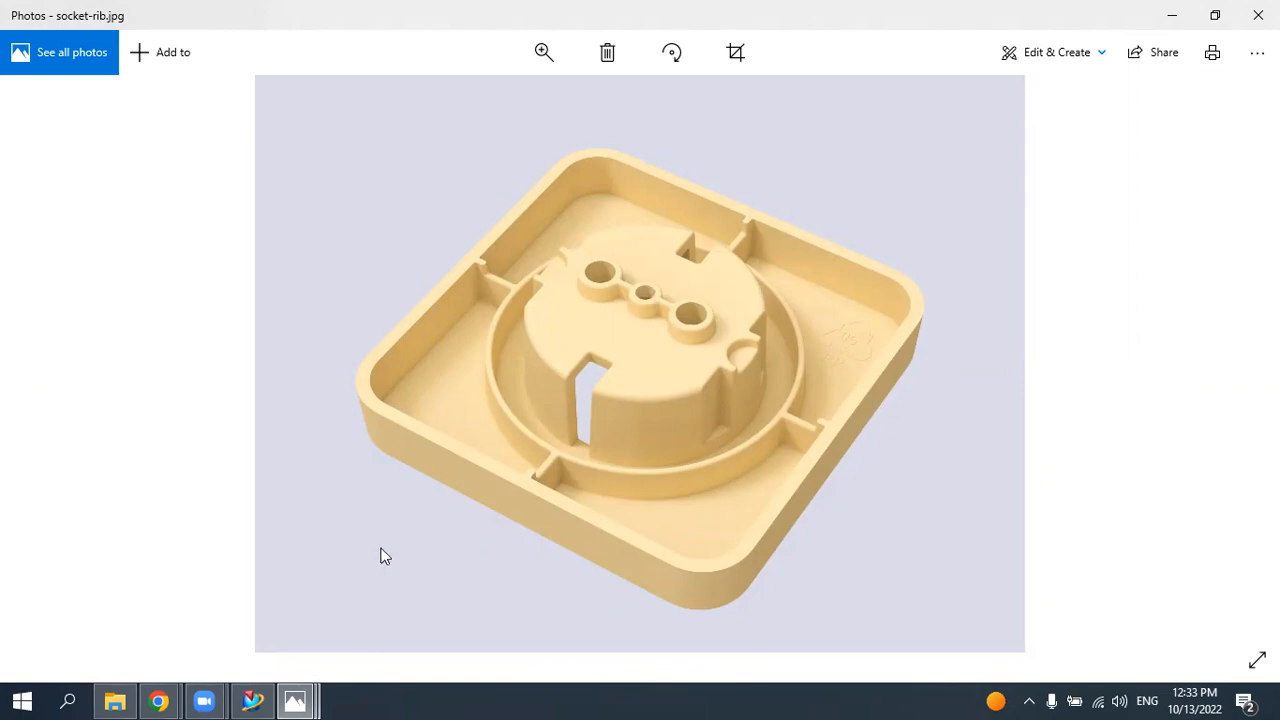
left_click(252, 701)
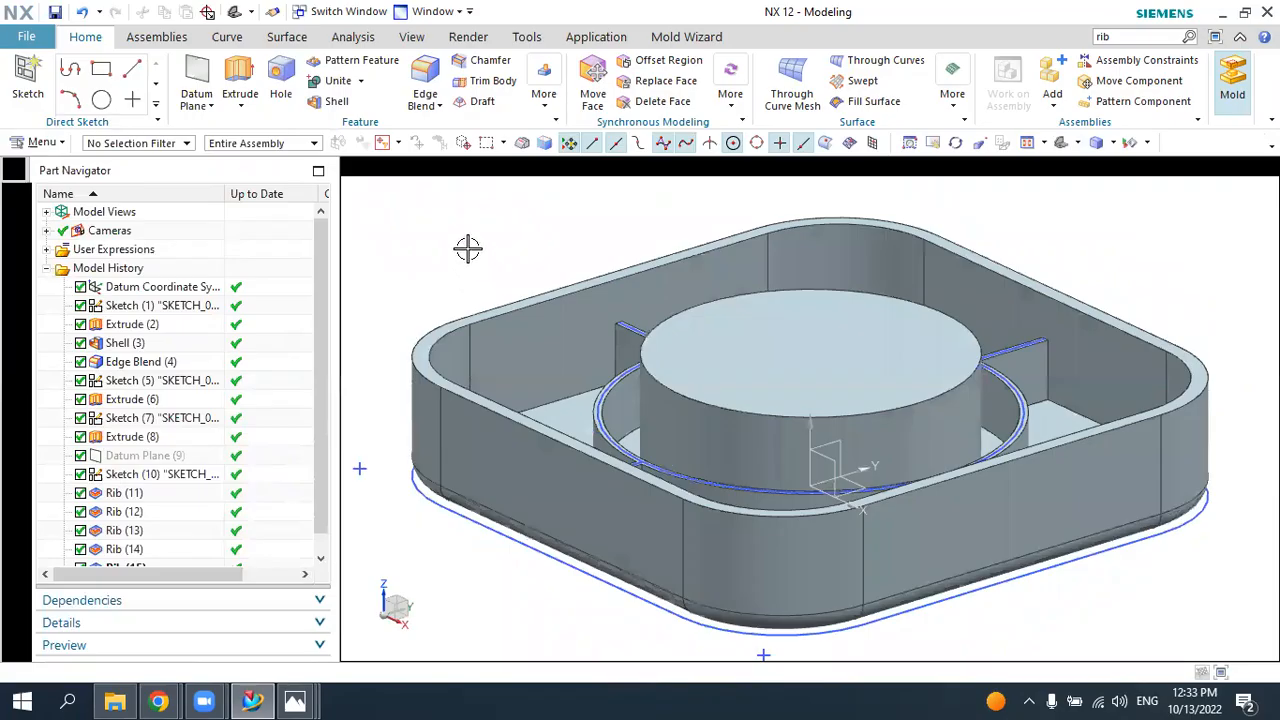
left_click(25, 70)
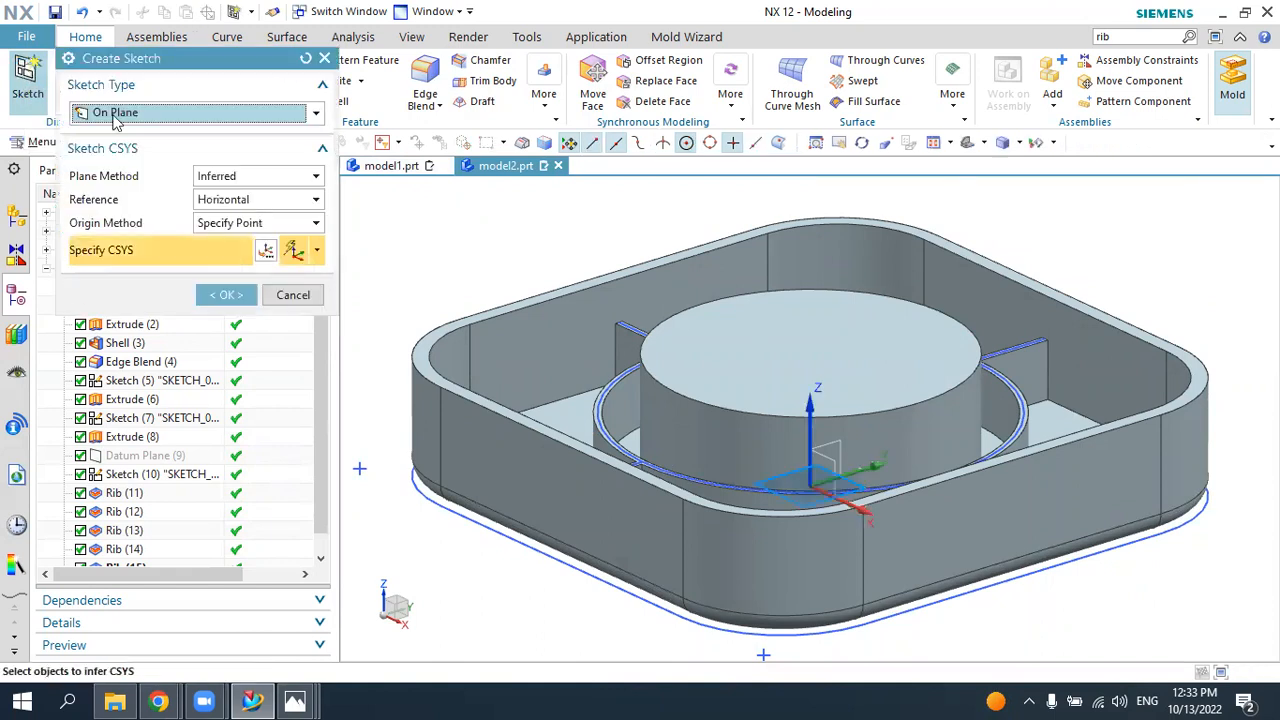
left_click(711, 347)
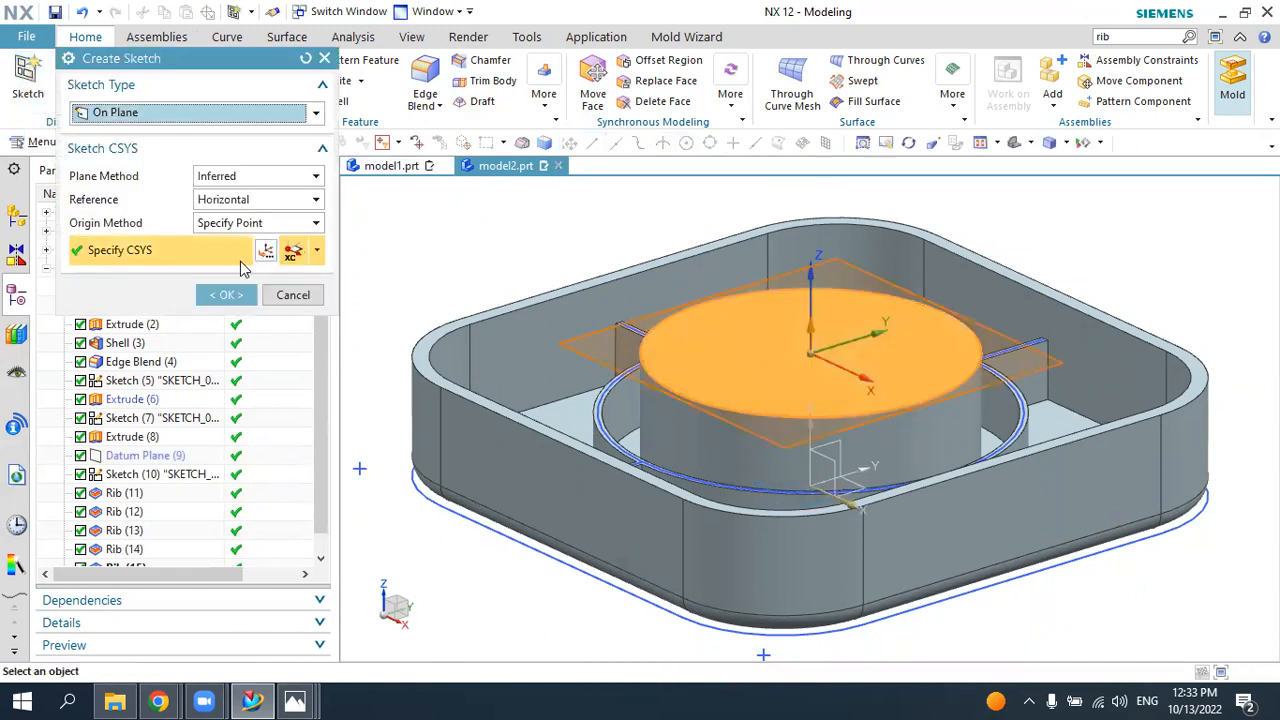
left_click(226, 295)
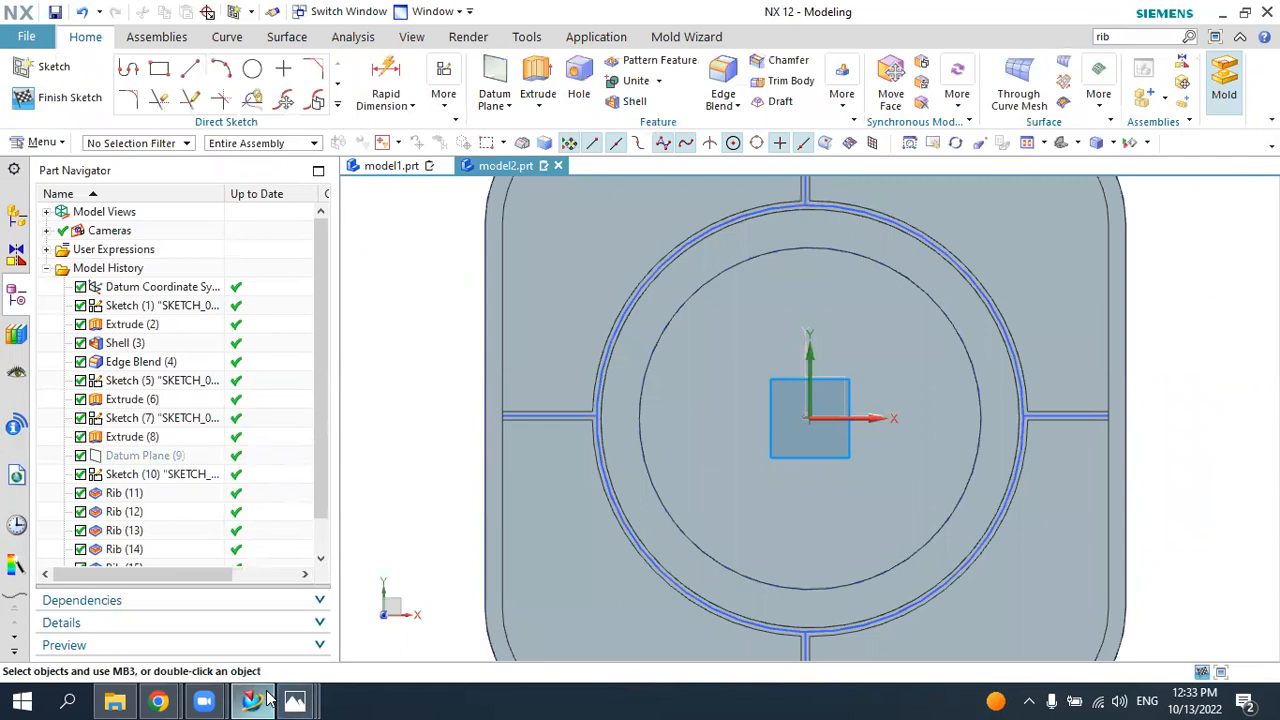
- Sketch a 12 mm diameter circle centred on the sketch origin
left_click(264, 698)
left_click(256, 699)
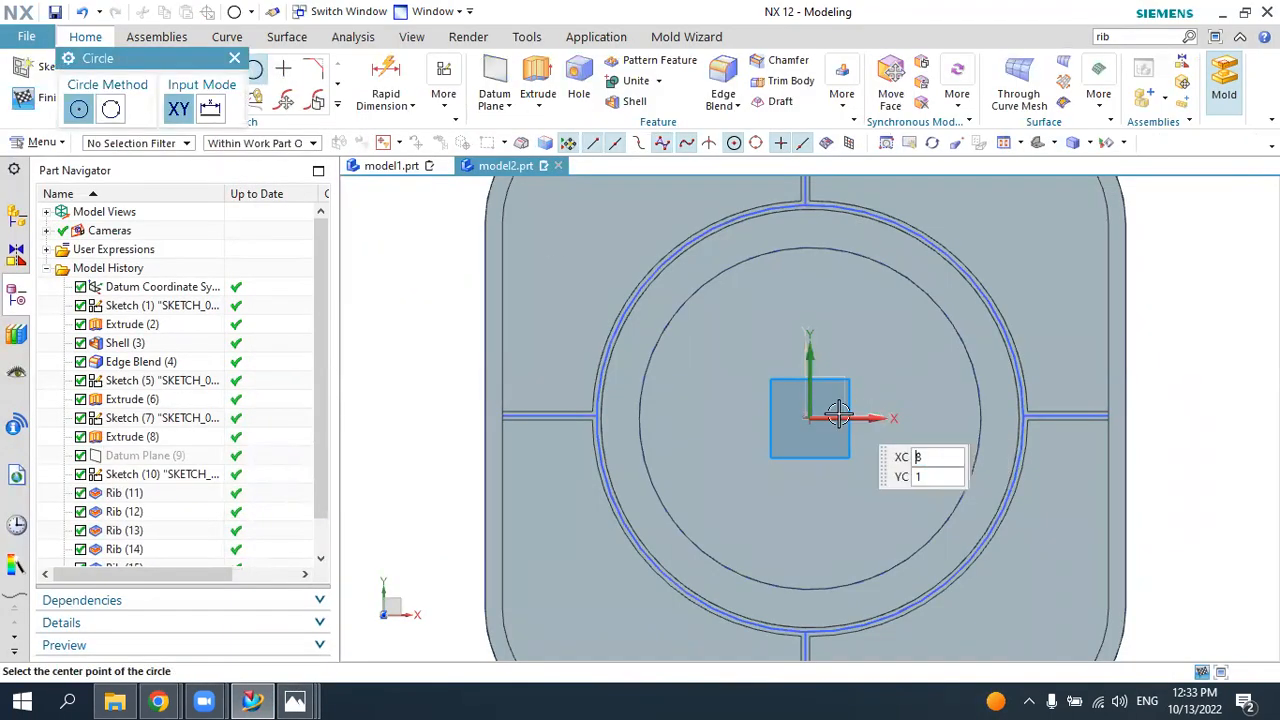
left_click(808, 417)
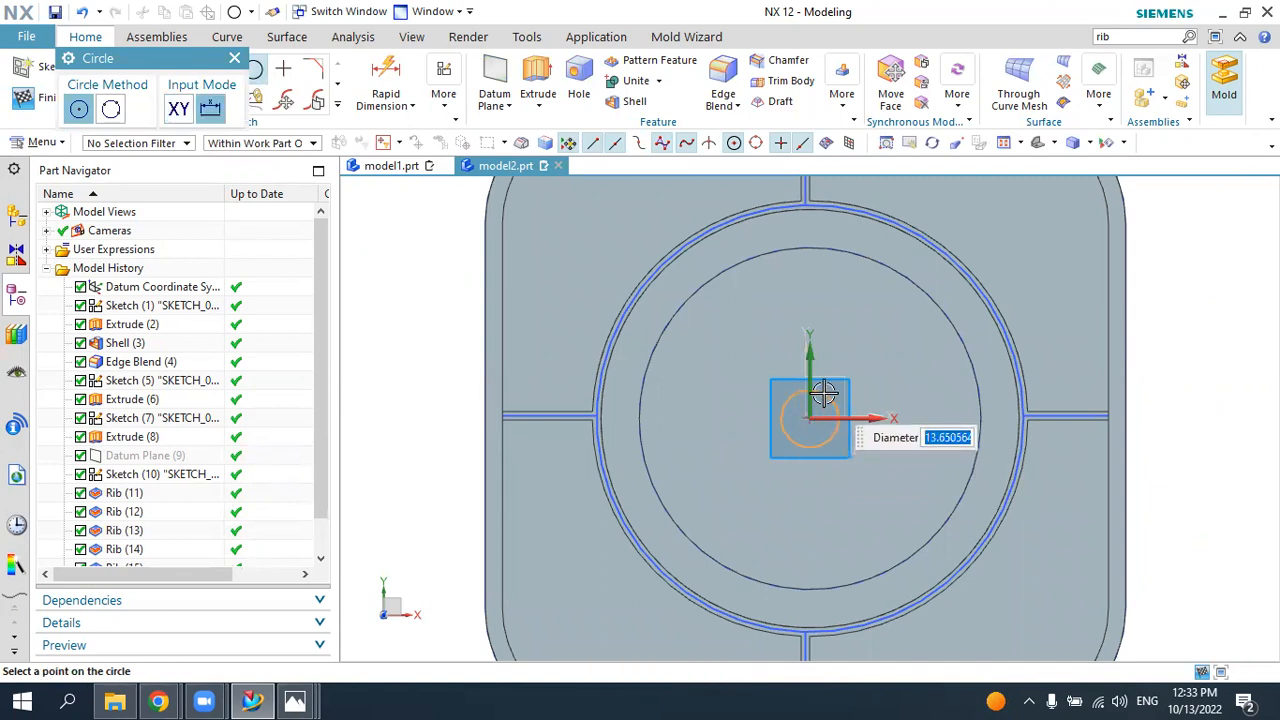
type("12")
key("Return")
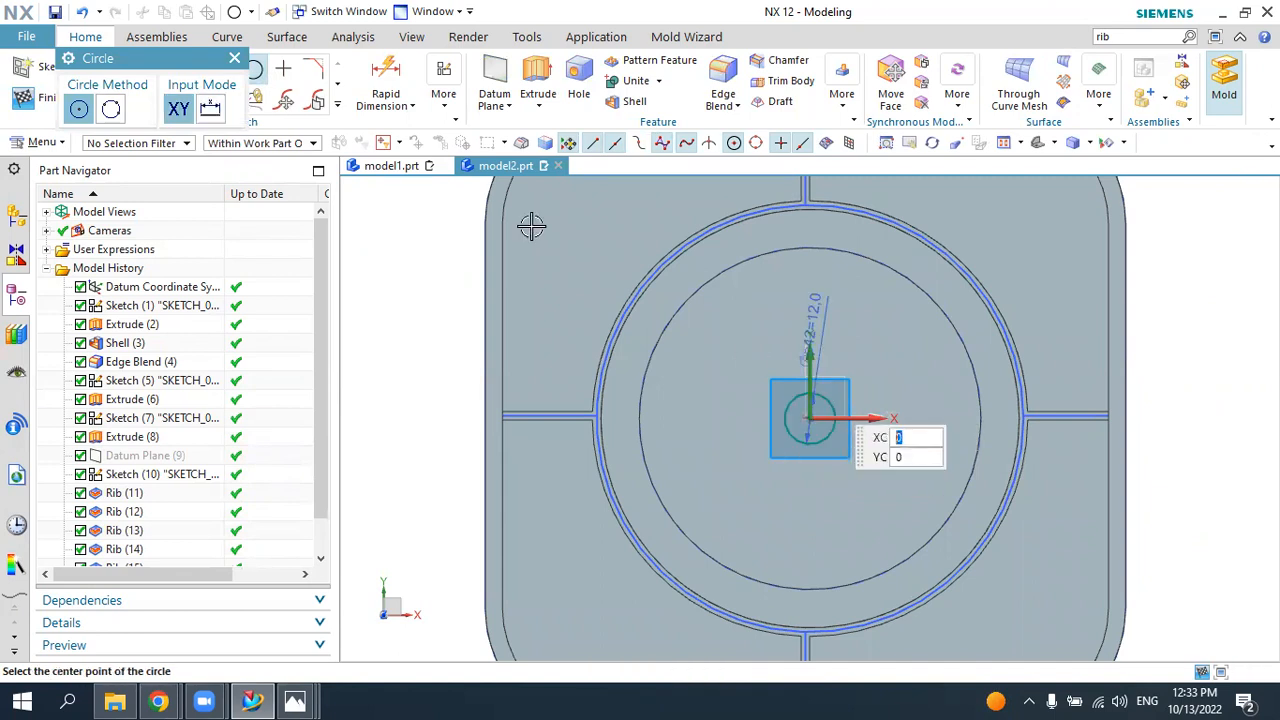
key("Escape")
- Sketch two 16 mm diameter circles, one on each side of the centre circle along the X axis
left_click(252, 68)
scroll(866, 400, "up", 4)
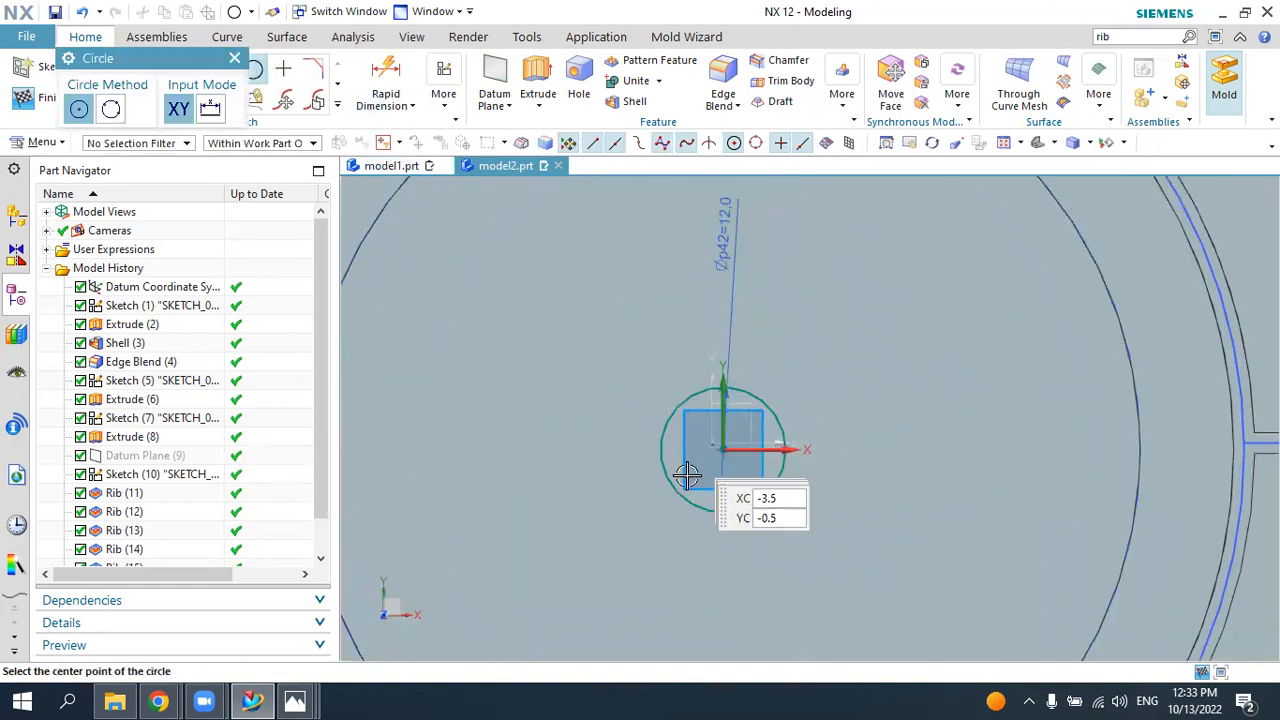
left_click(246, 699)
left_click(250, 700)
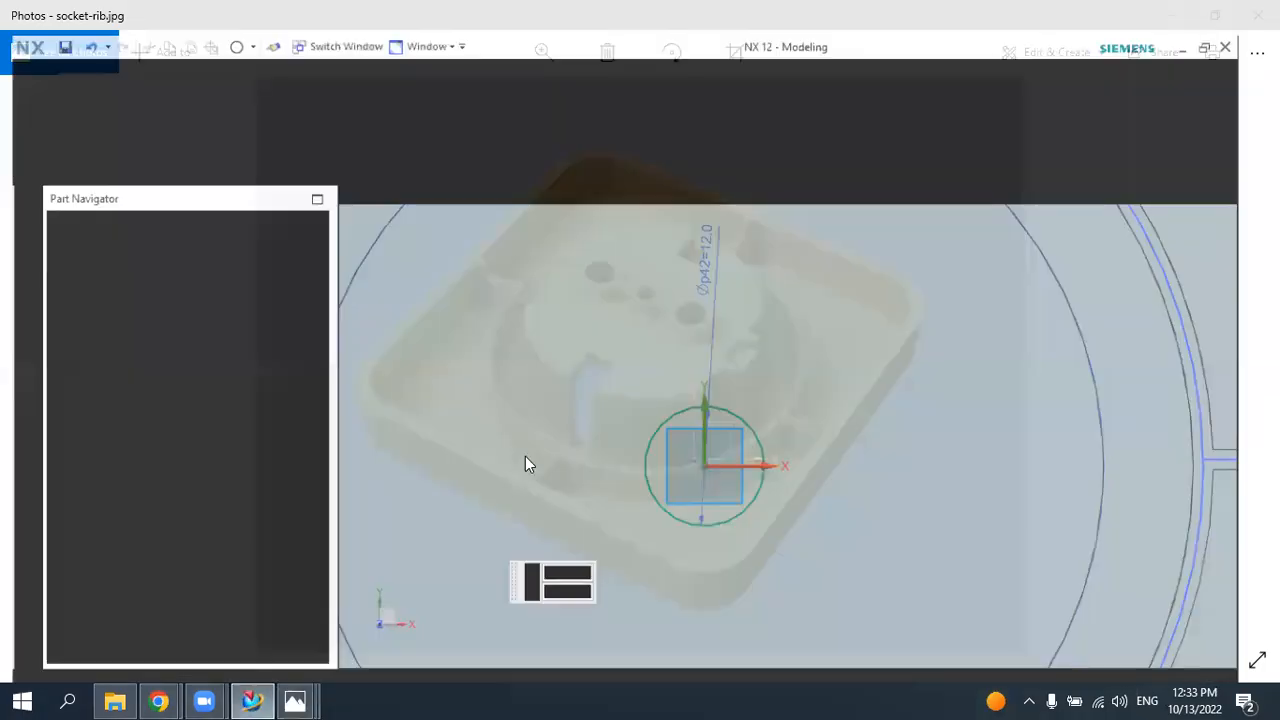
key("Return")
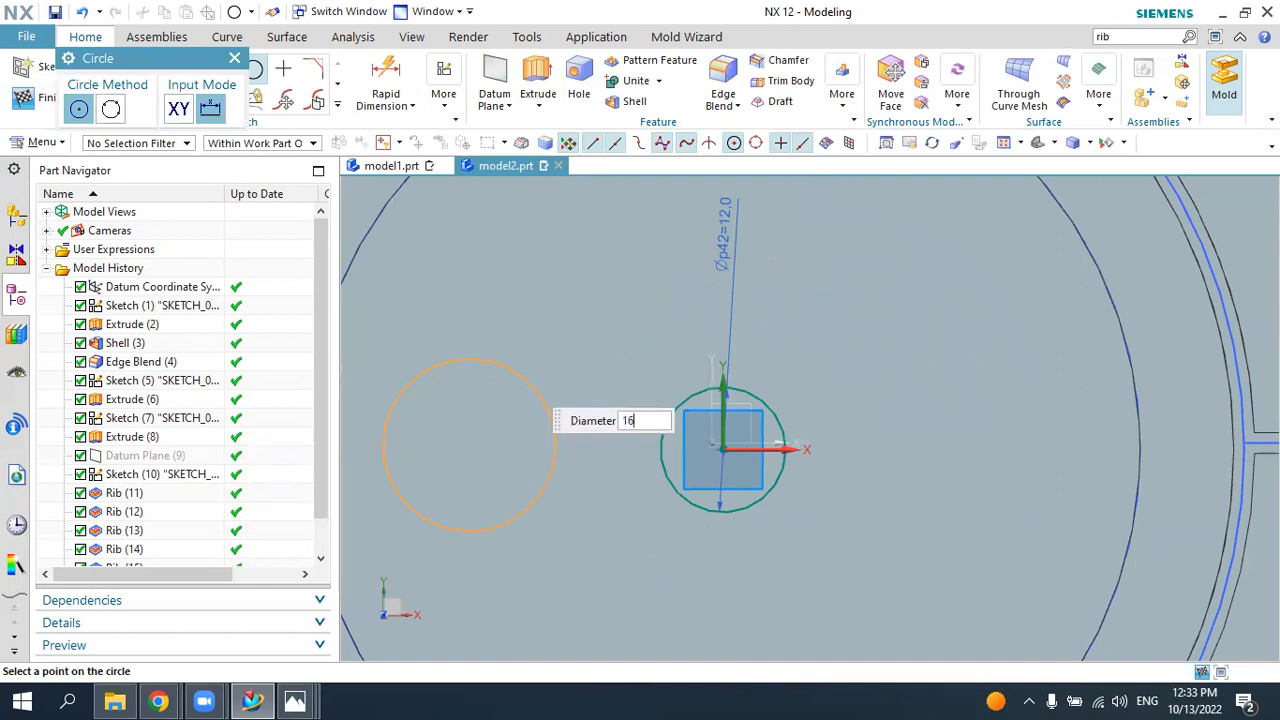
key("Return")
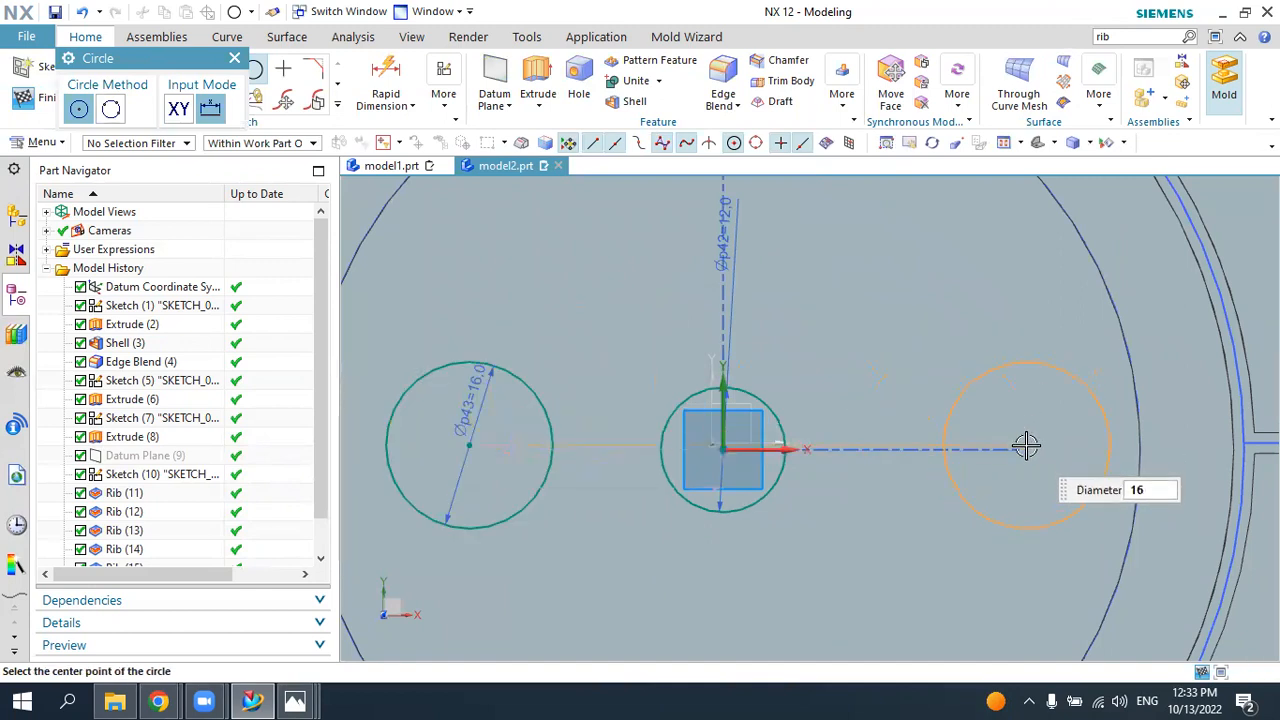
left_click(1026, 451)
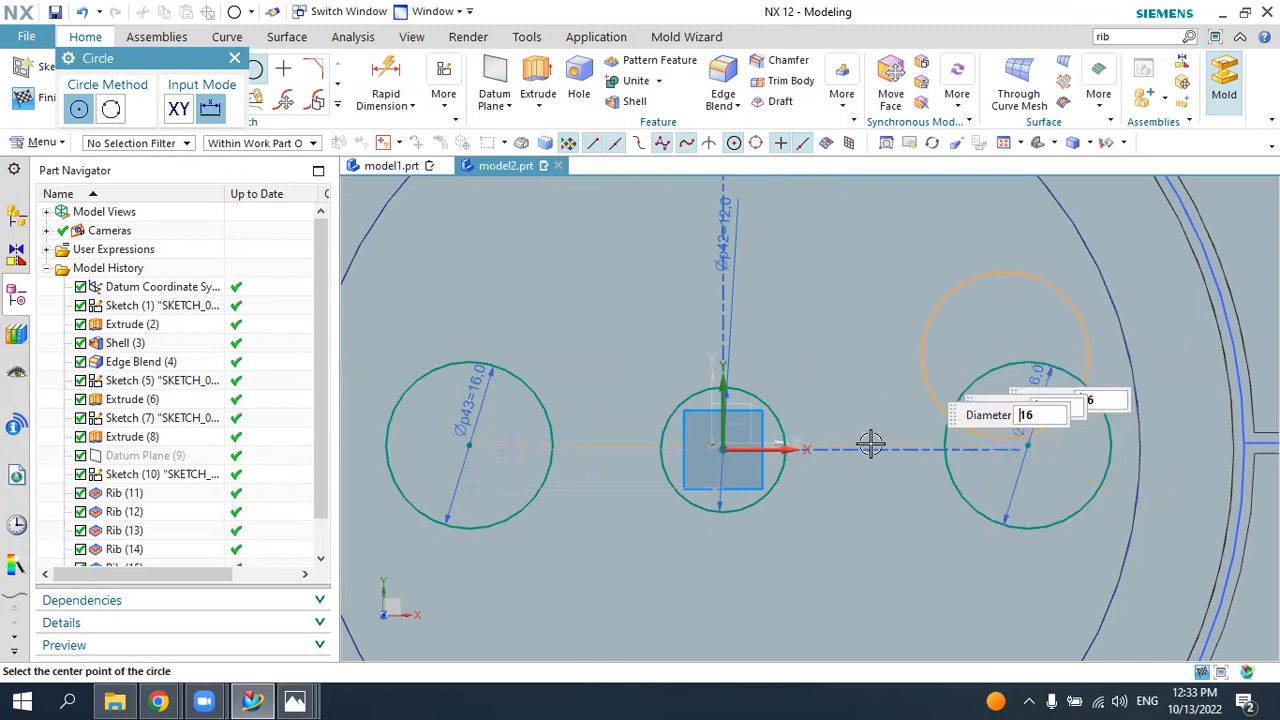
key("Escape")
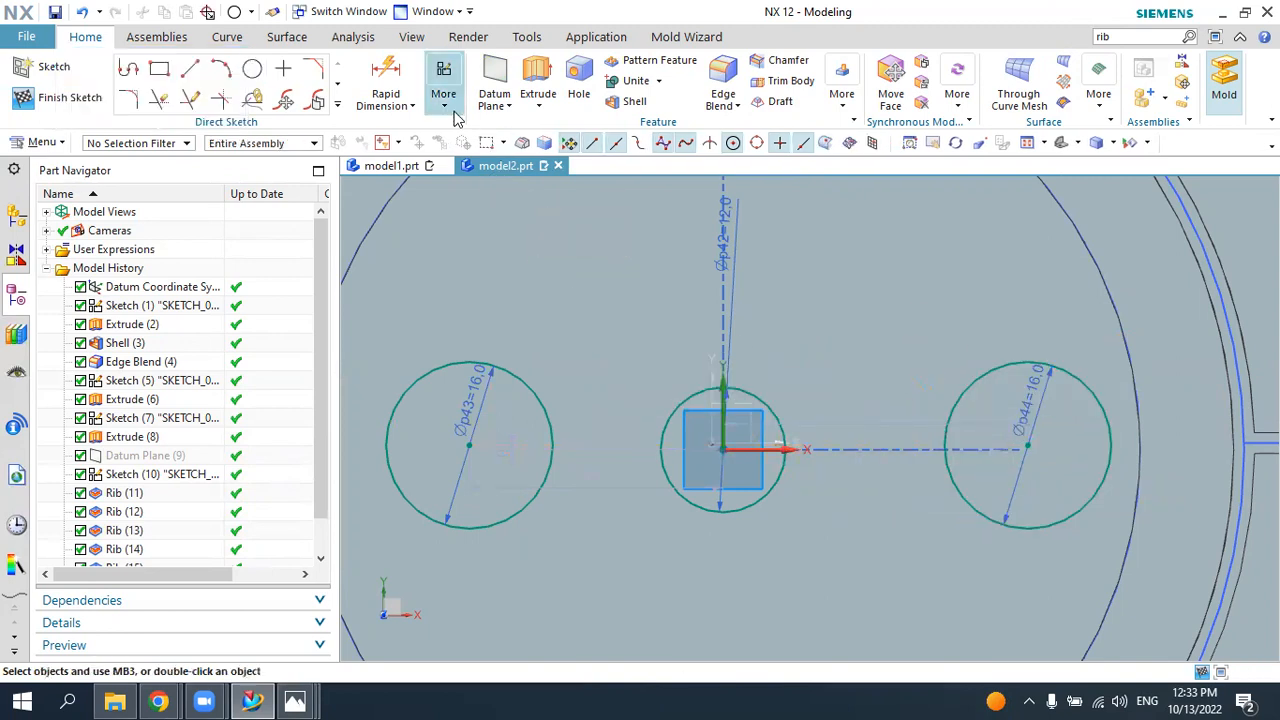
- Make the centres of the two 16 mm circles symmetric about the sketch's Y axis
left_click(443, 100)
left_click(660, 146)
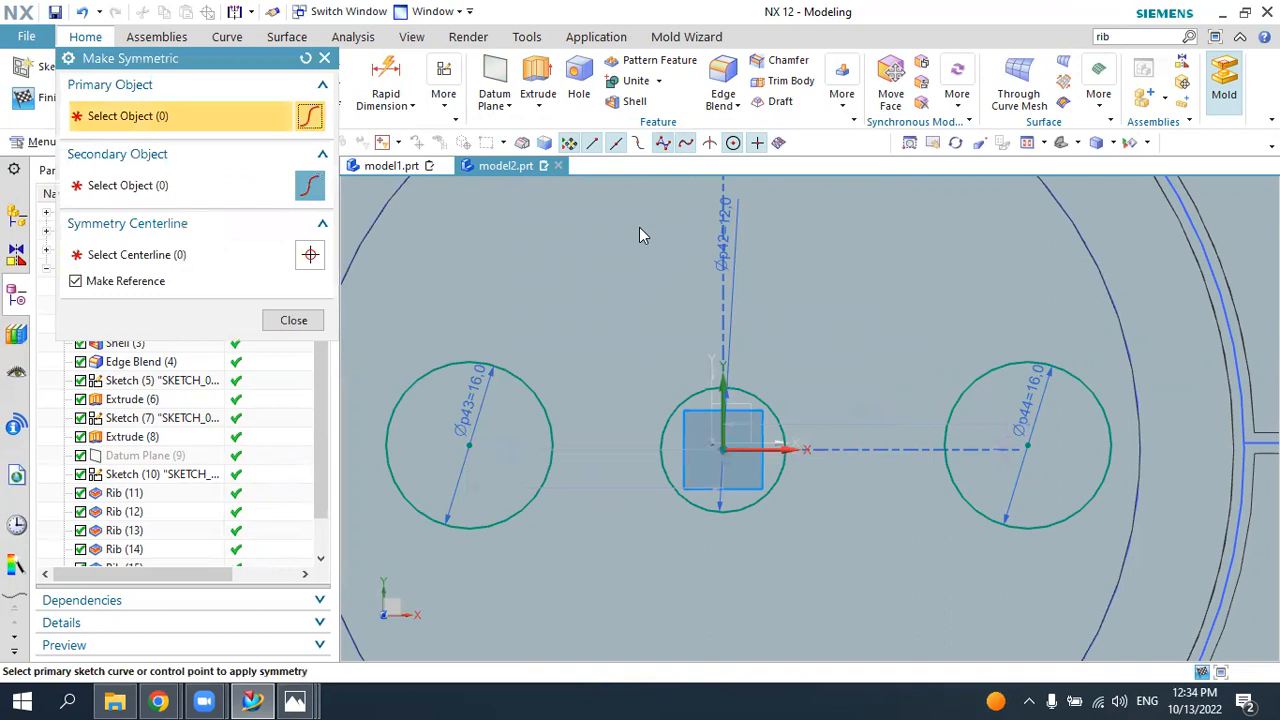
left_click(468, 444)
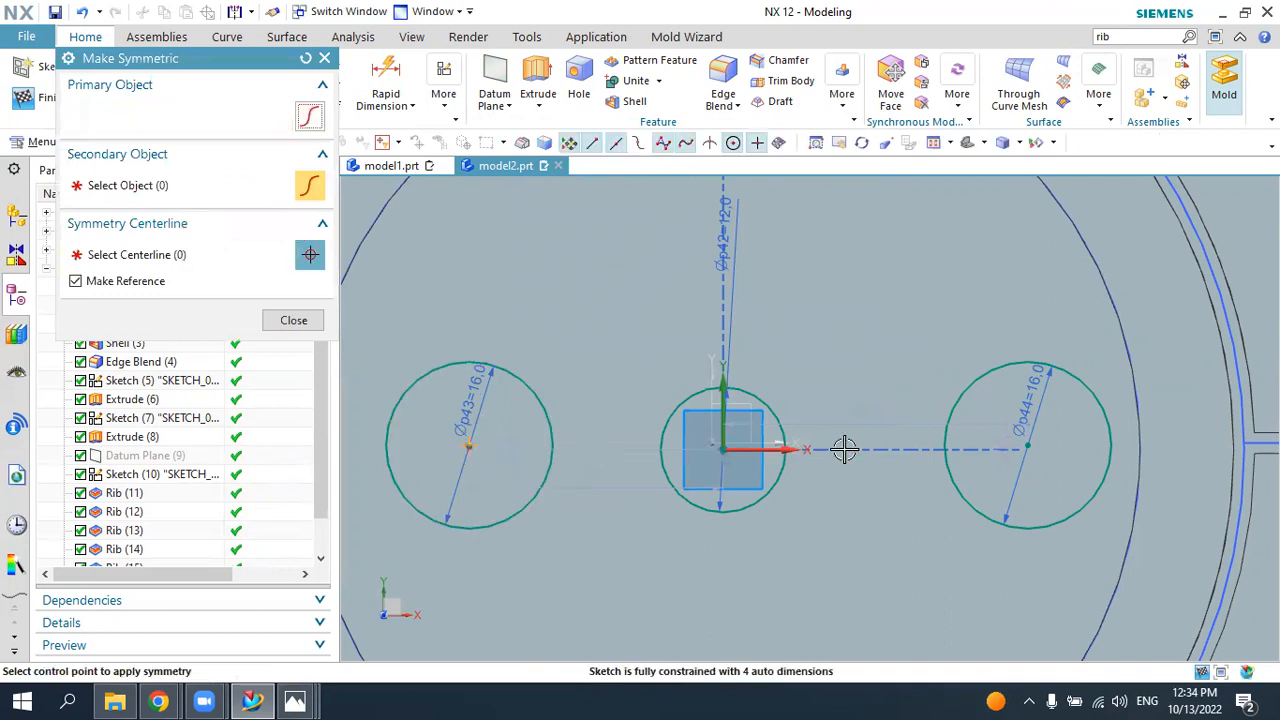
left_click(1026, 450)
left_click(722, 393)
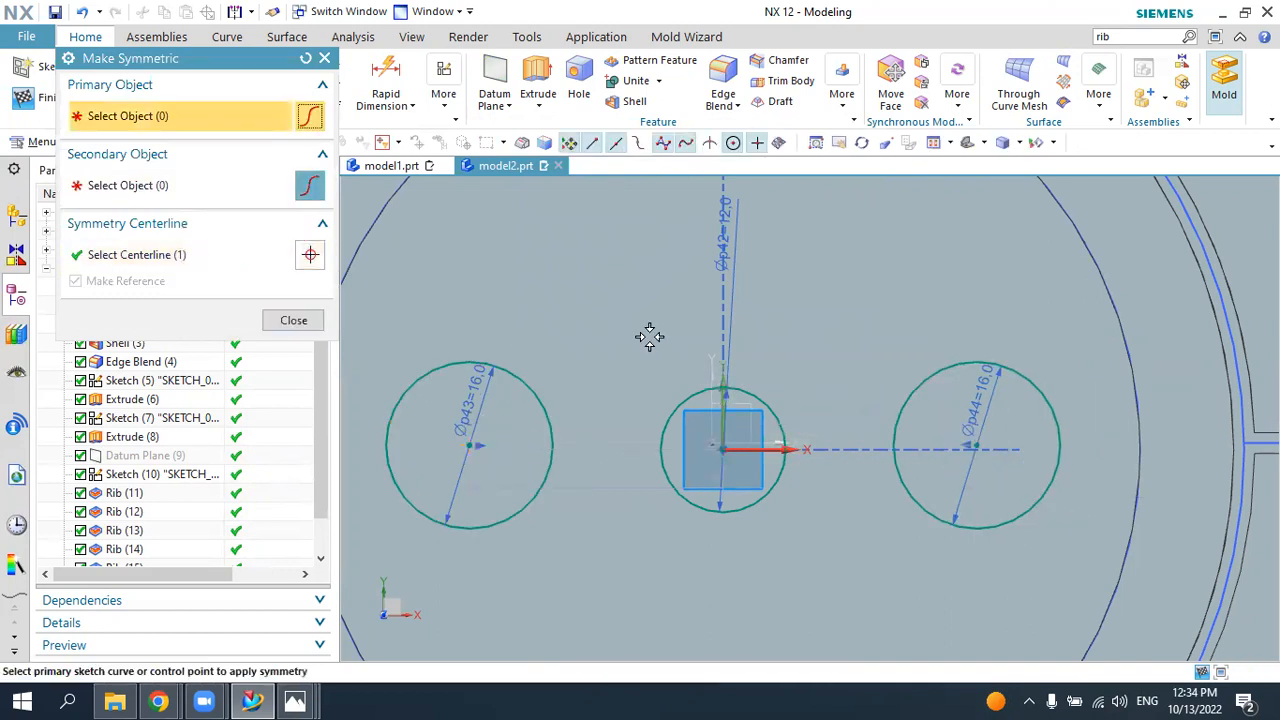
key("Escape")
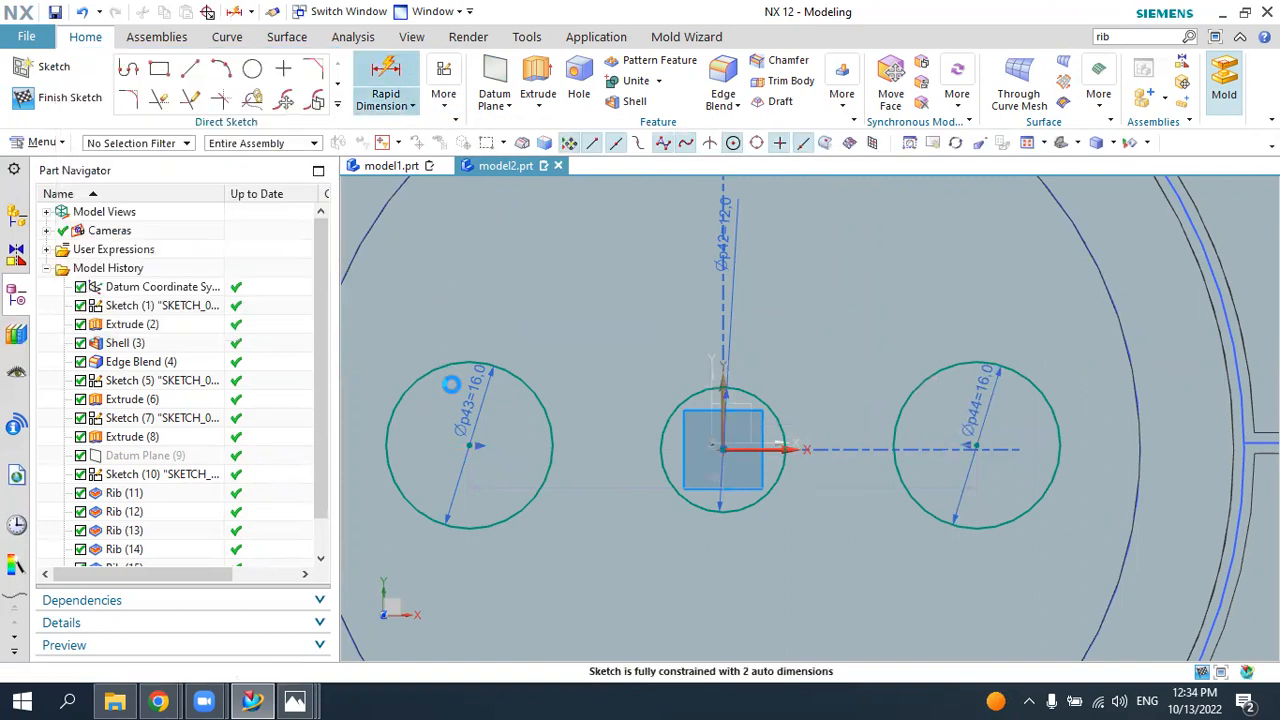
- Dimension the distance between the centres of the two 16 mm circles as 45 mm
left_click(386, 82)
left_click(475, 445)
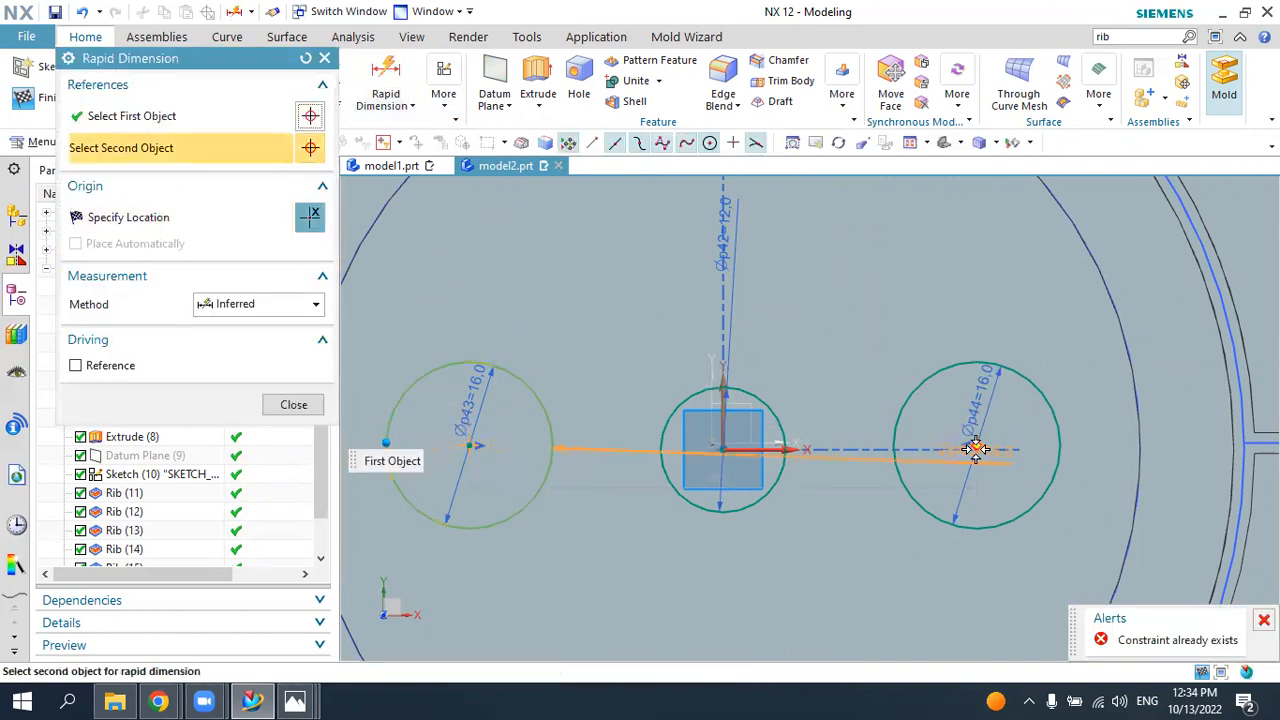
left_click(934, 417)
left_click(754, 228)
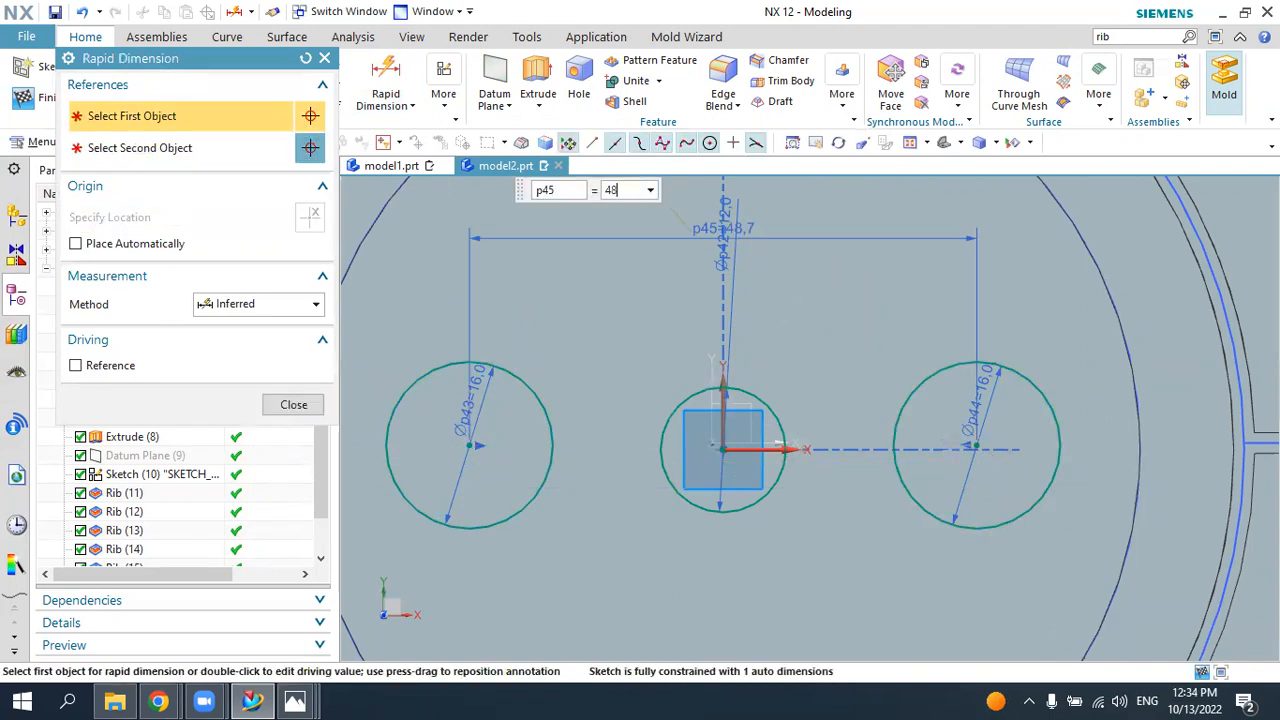
type("46")
key("Return")
middle_click(780, 294)
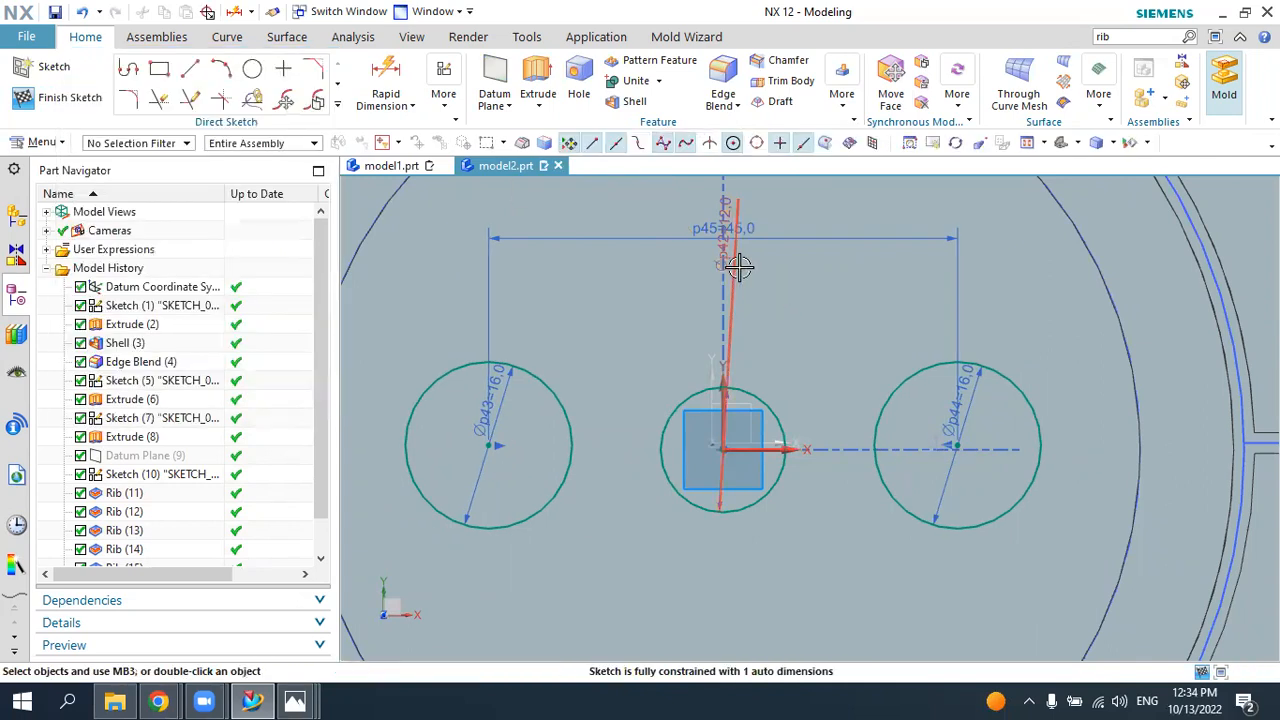
- Draw a horizontal line connecting the centres of the two 16 mm circles
left_click(191, 69)
left_click(489, 446)
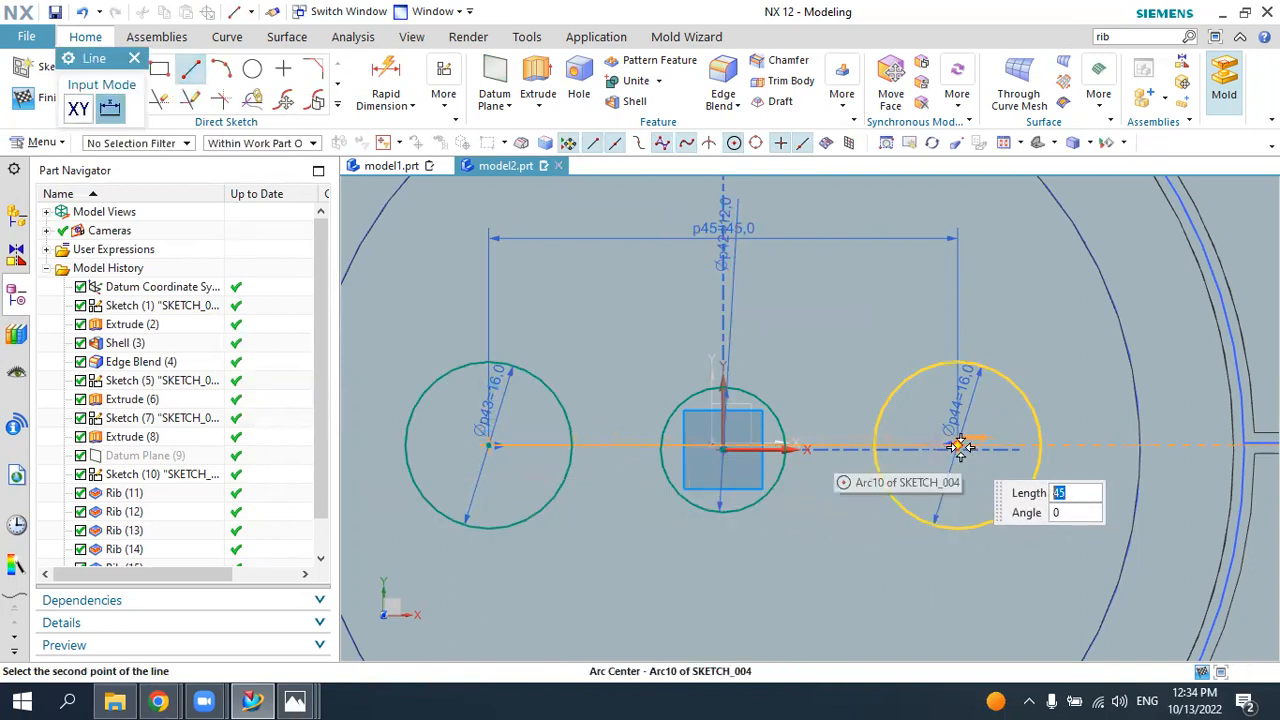
left_click(958, 447)
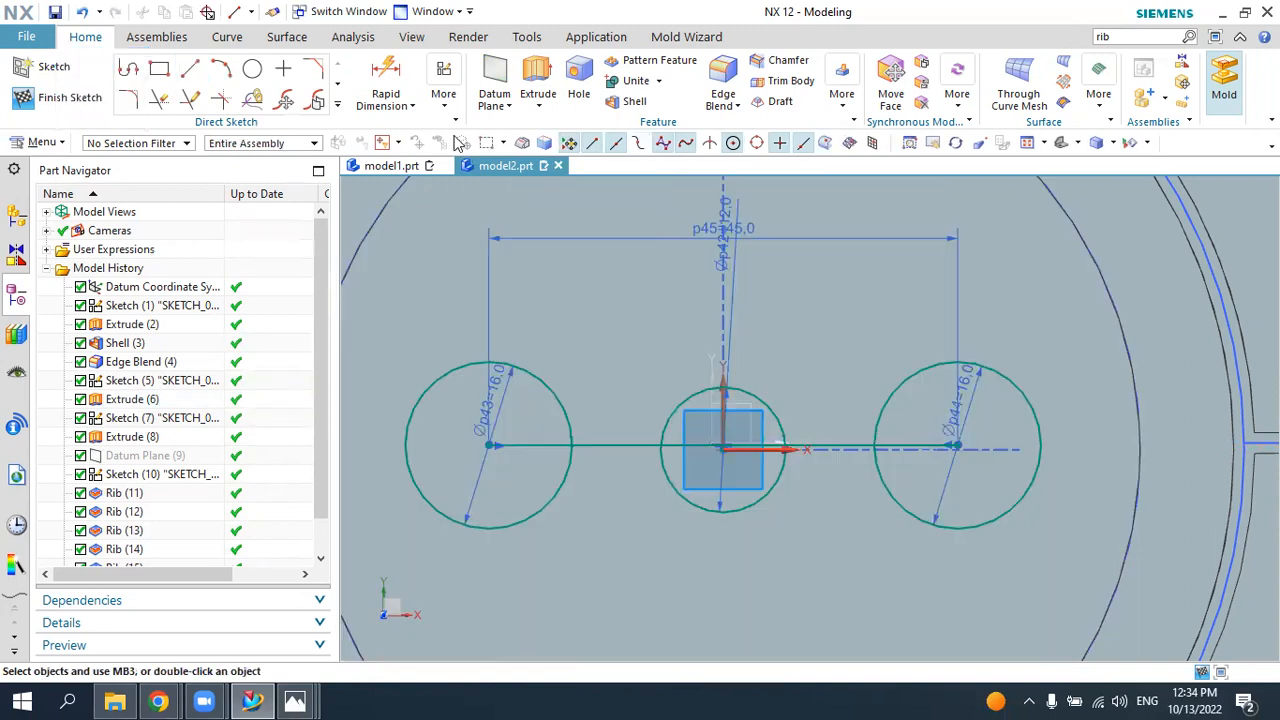
- Apply a Horizontal Alignment constraint between the connecting line's midpoint and the sketch origin
left_click(444, 88)
left_click(556, 168)
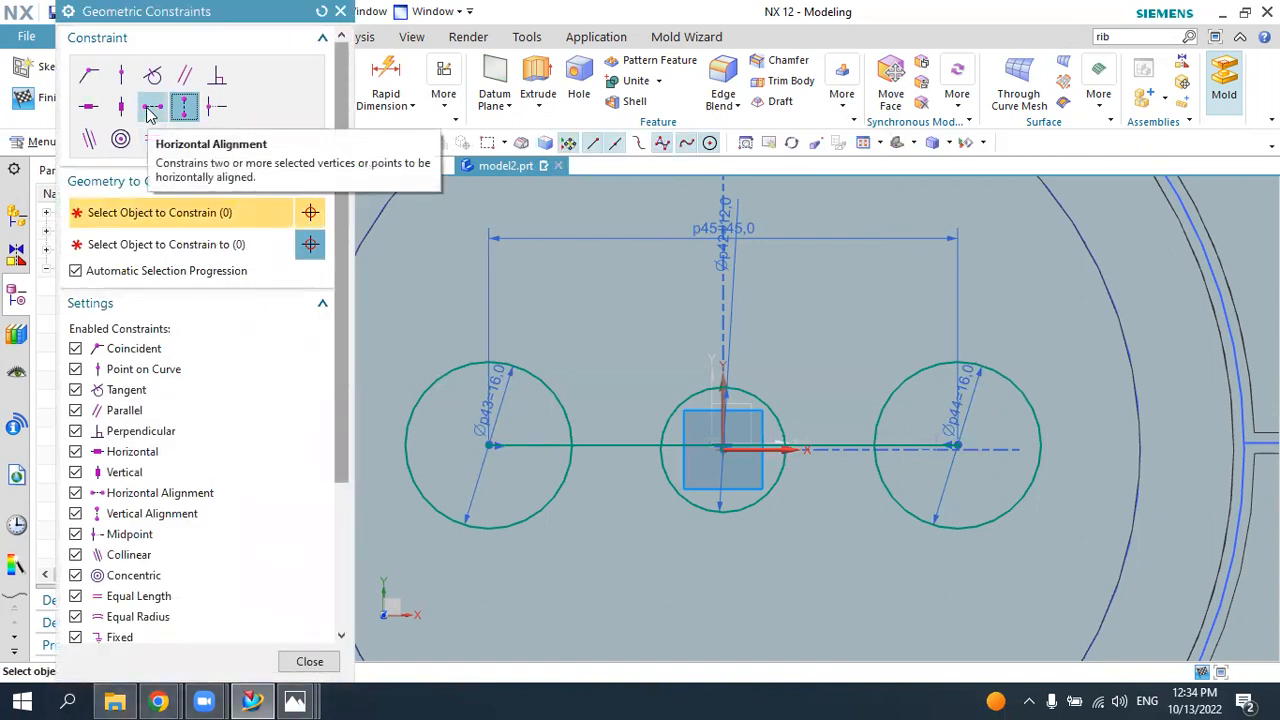
left_click(150, 110)
left_click(606, 440)
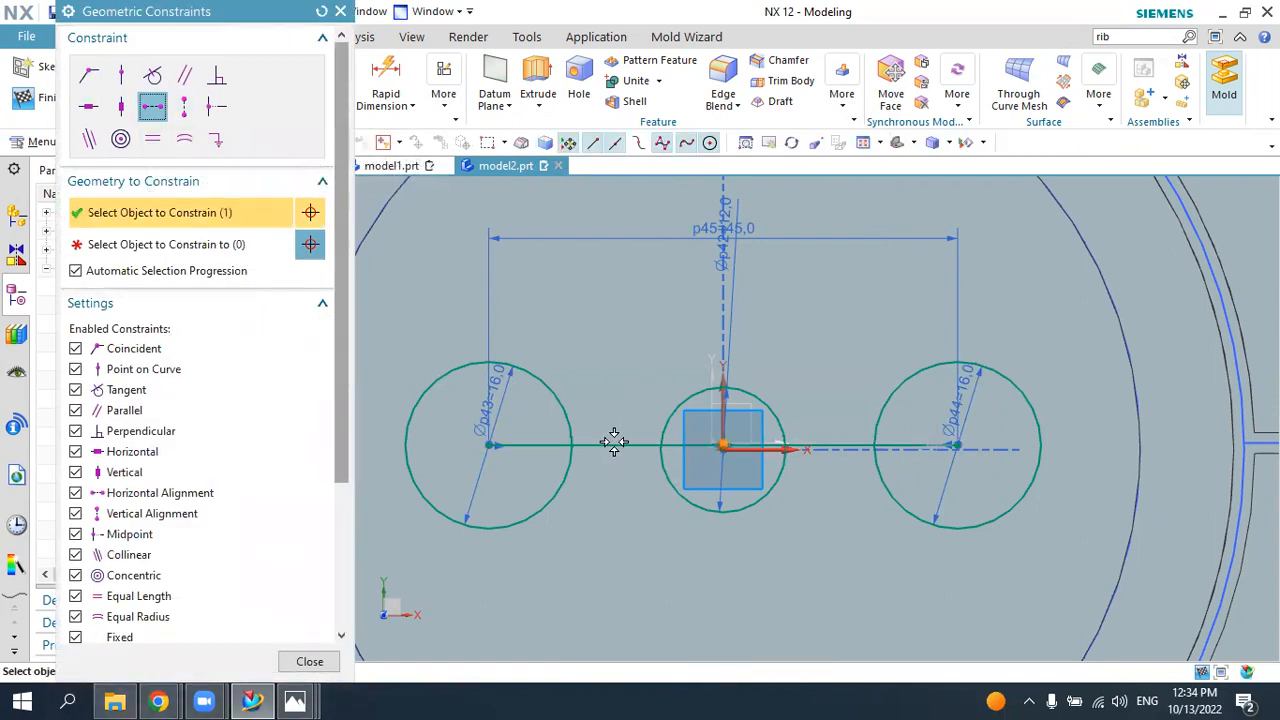
left_click(735, 450)
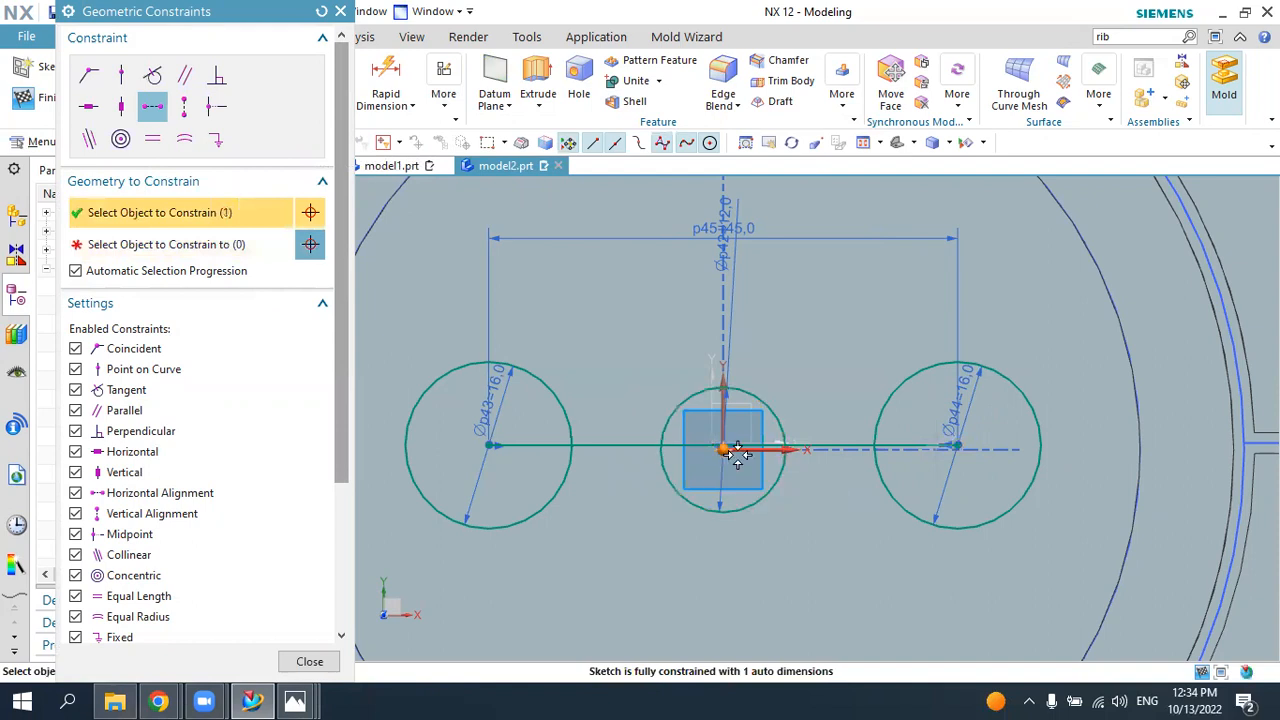
left_click(730, 450)
scroll(800, 476, "up", 1)
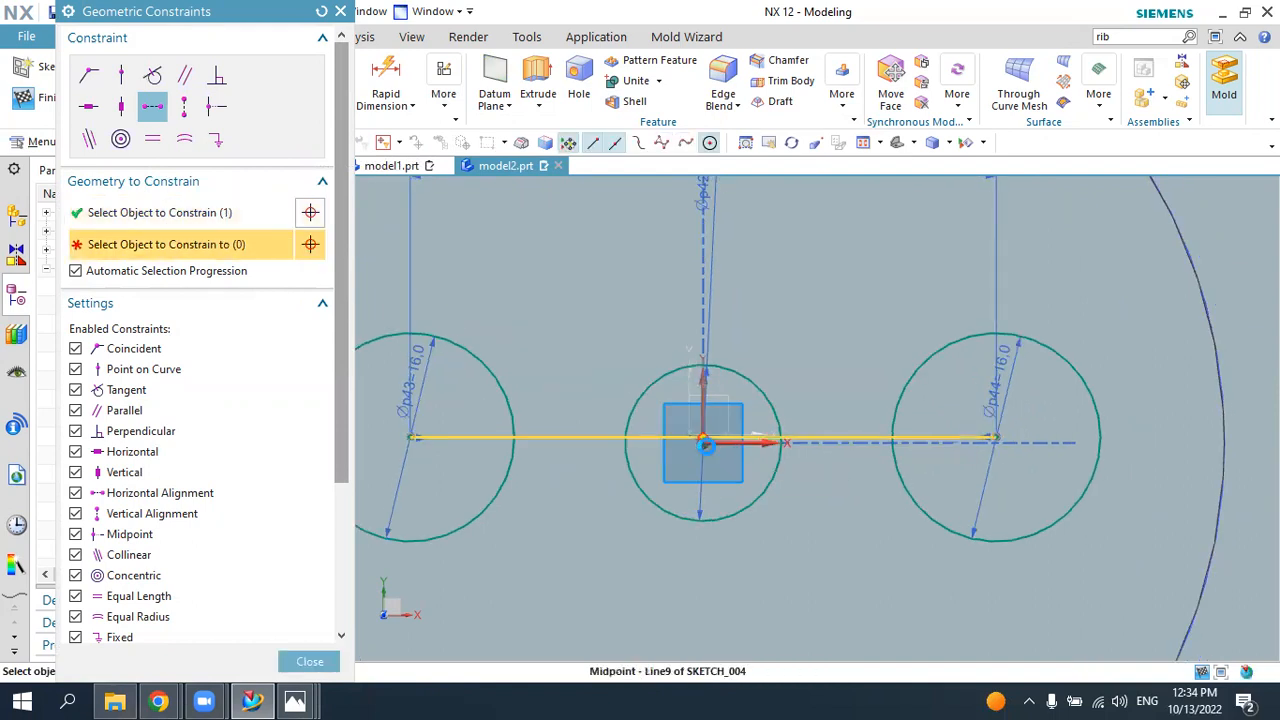
left_click(705, 444)
key("Escape")
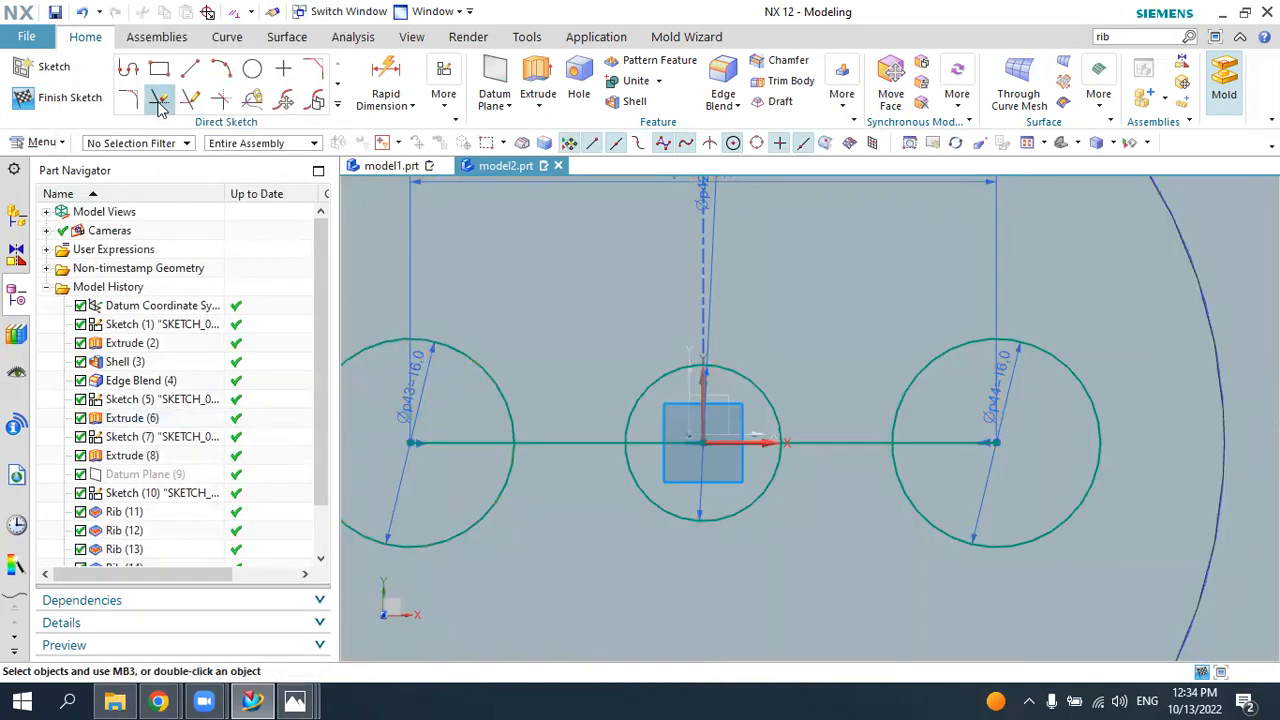
- Trim away the connecting line's portions inside all three circles and finish the sketch
left_click(160, 103)
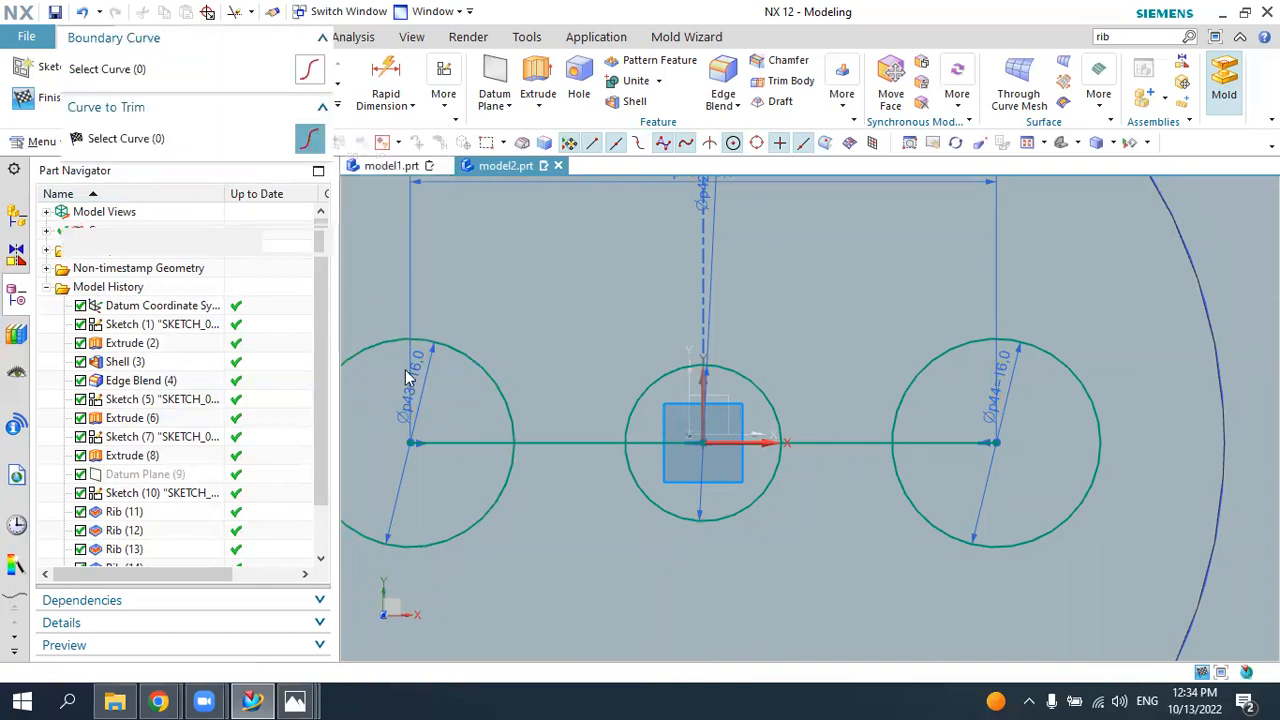
left_click(446, 442)
left_click(977, 450)
middle_click(948, 474)
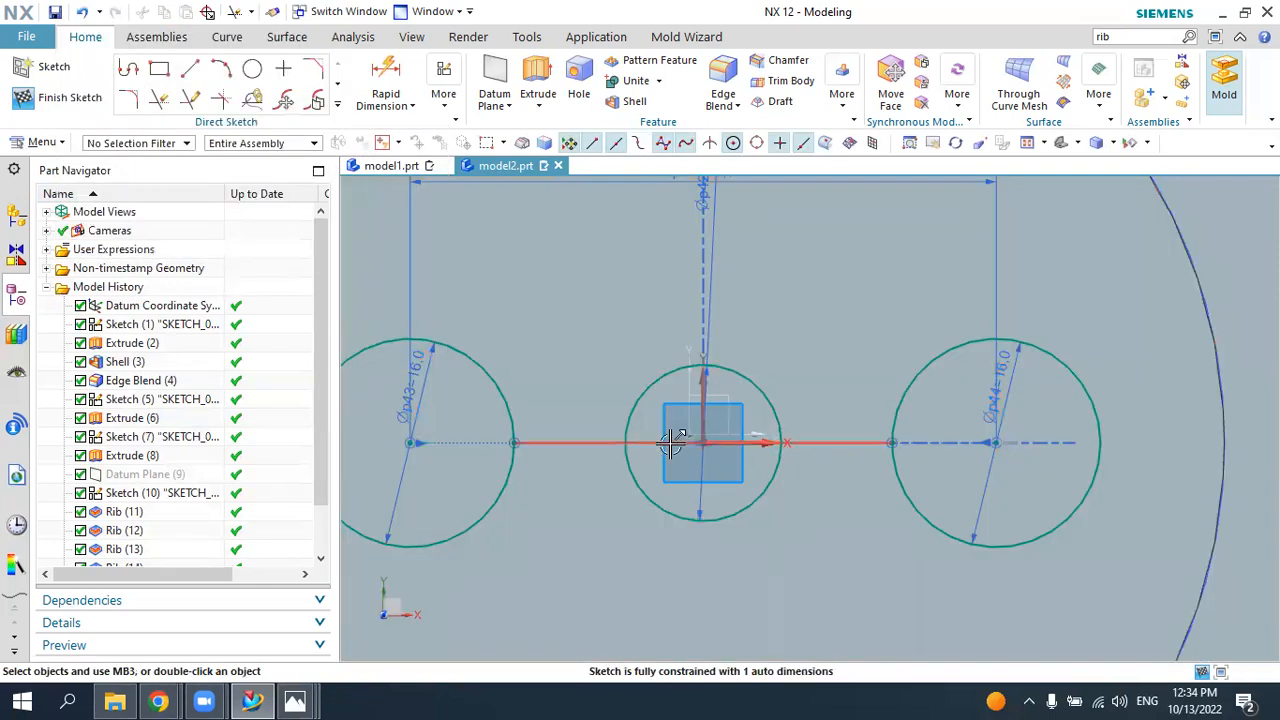
left_click(161, 108)
left_click(672, 440)
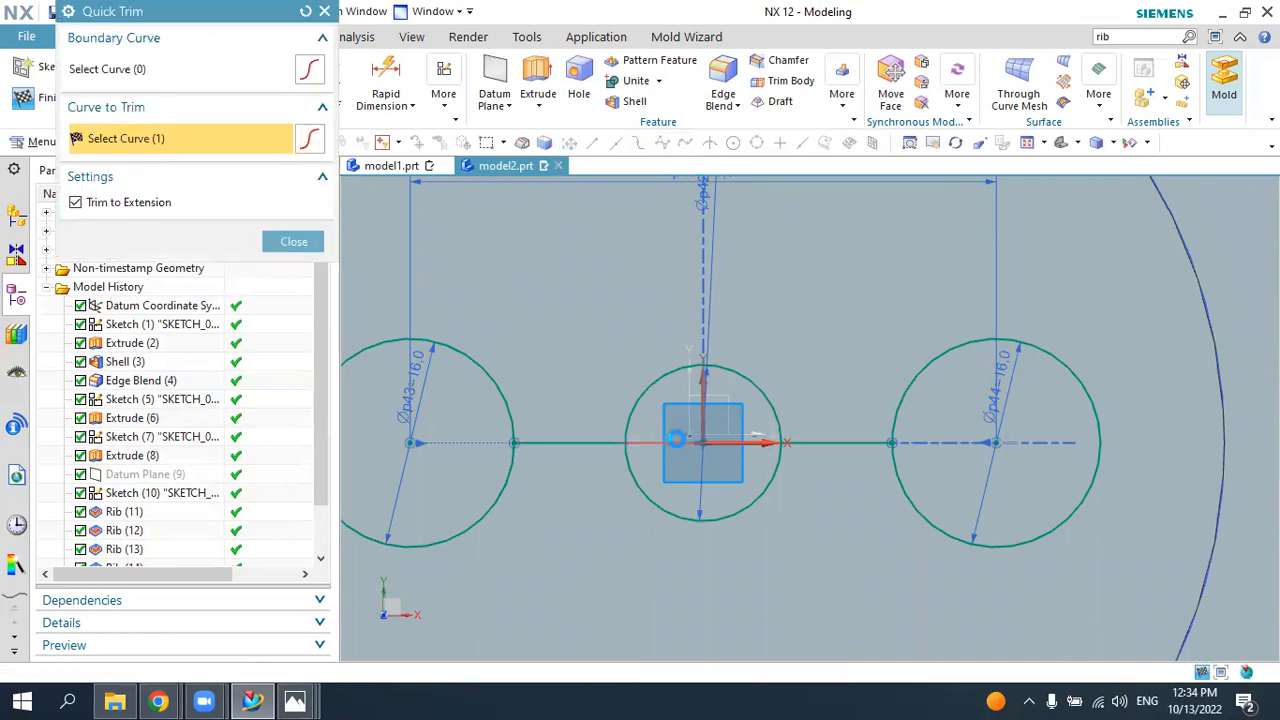
middle_click(762, 444)
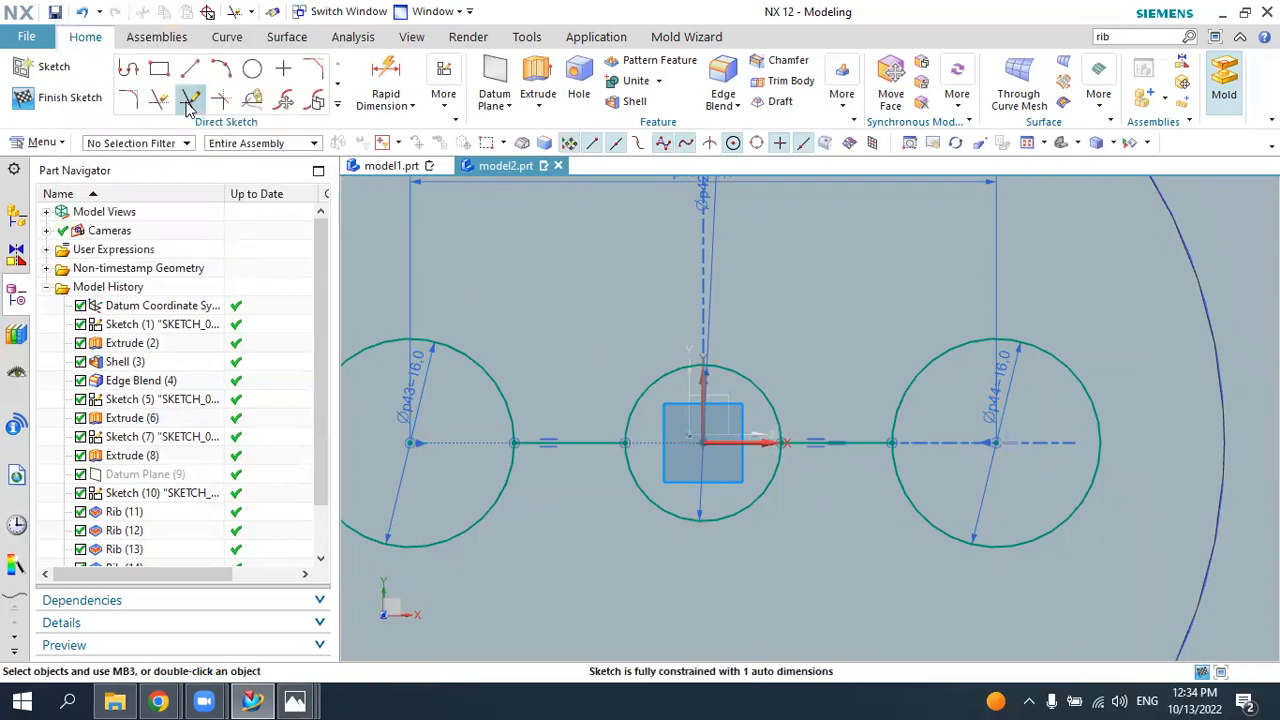
left_click(64, 98)
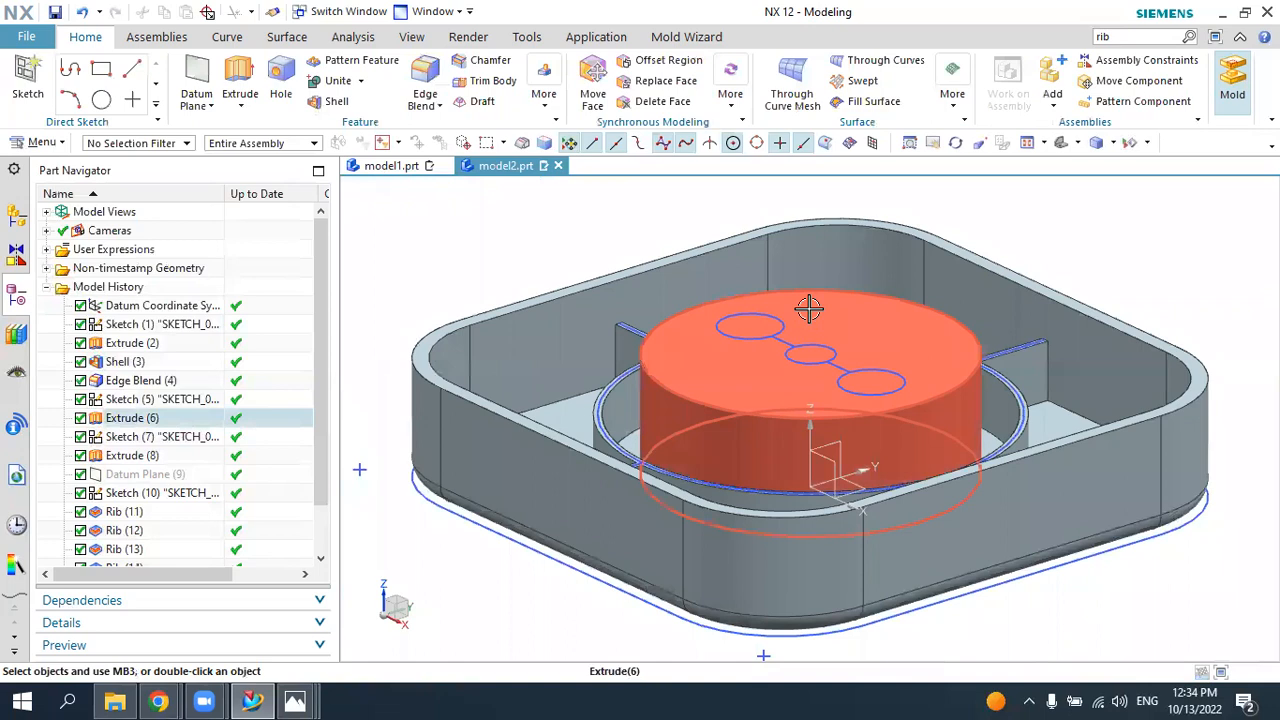
middle_click_drag(872, 378, 821, 358)
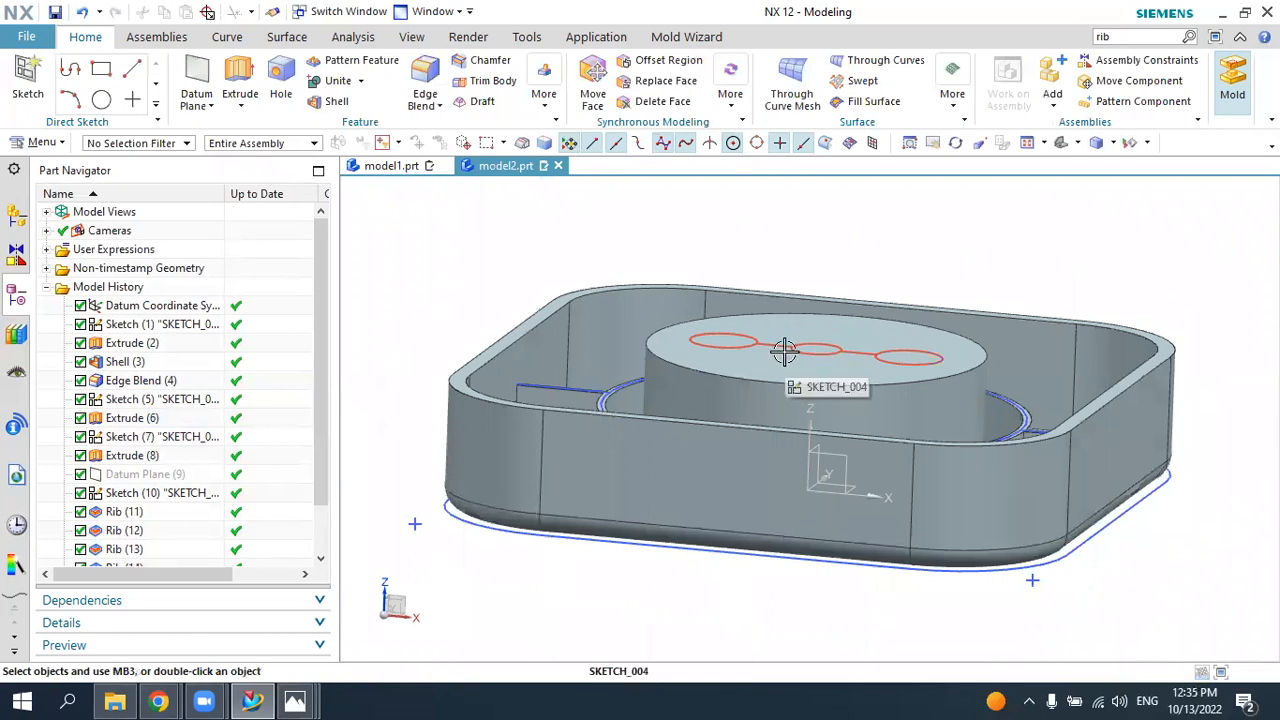
middle_click_drag(820, 292, 792, 290)
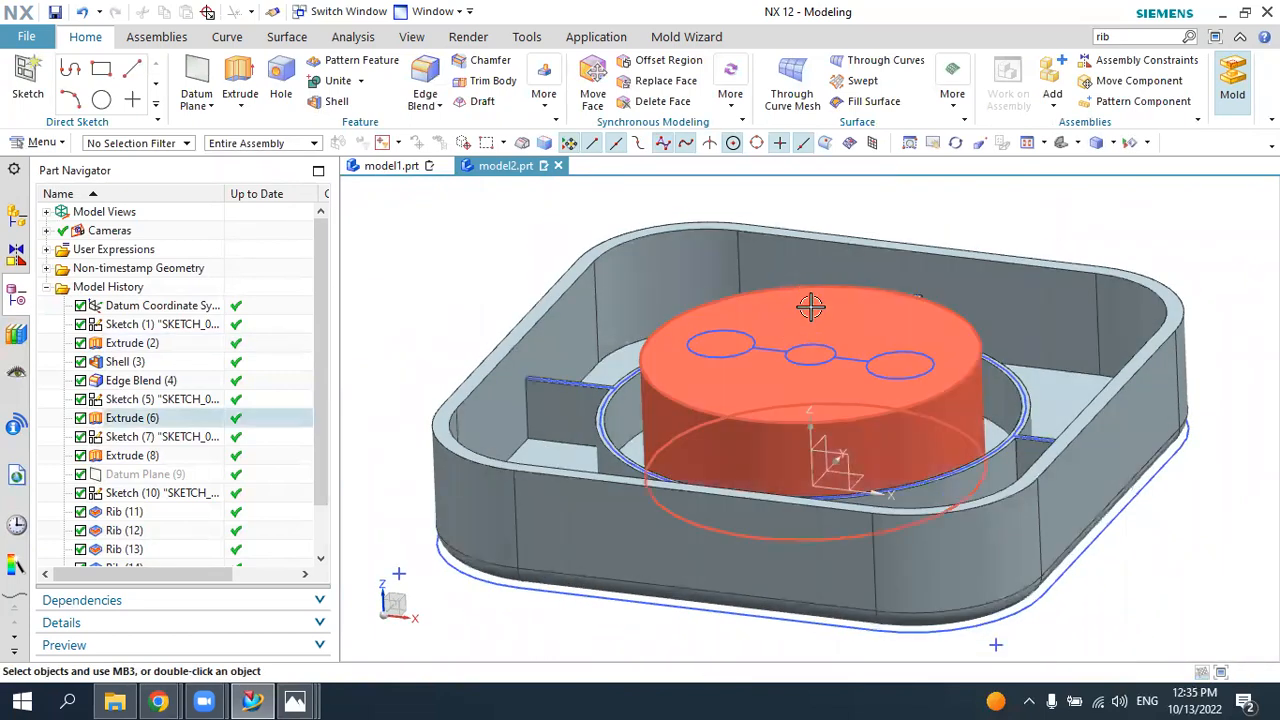
- Create a datum plane offset 5 mm above the top face of the central boss
left_click(200, 78)
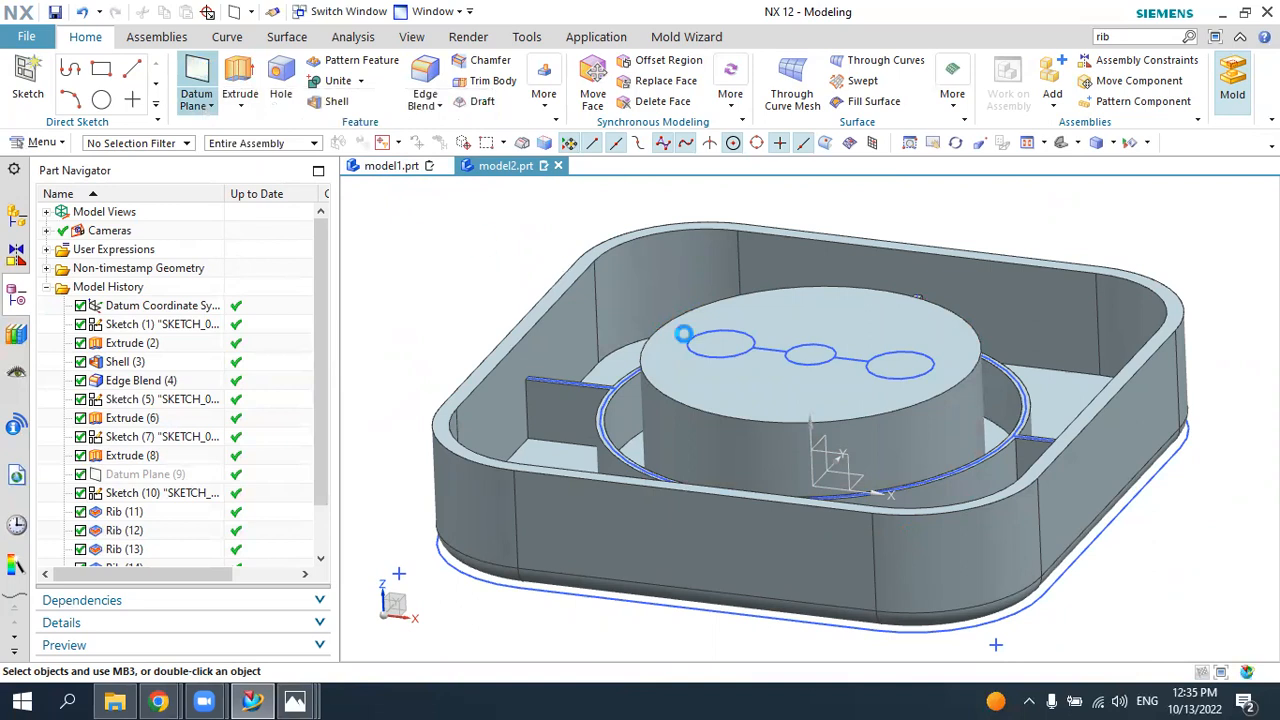
left_click(713, 390)
middle_click_drag(713, 390, 749, 378)
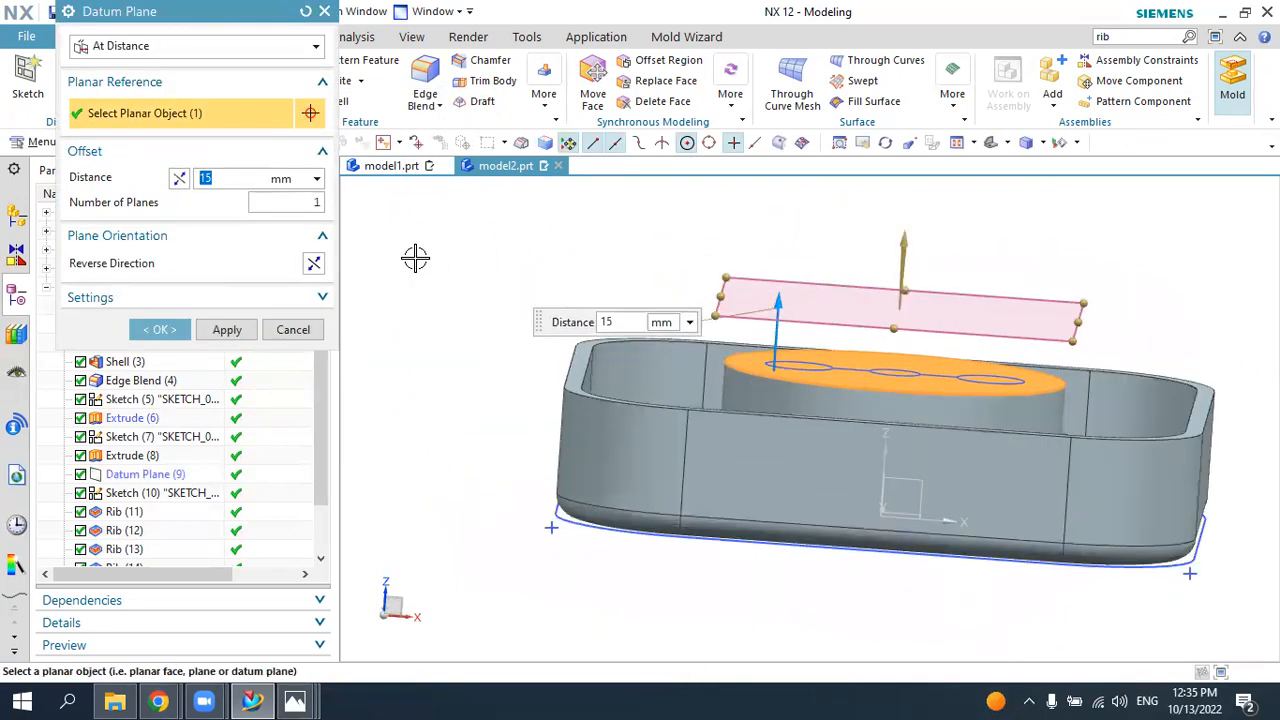
type("4")
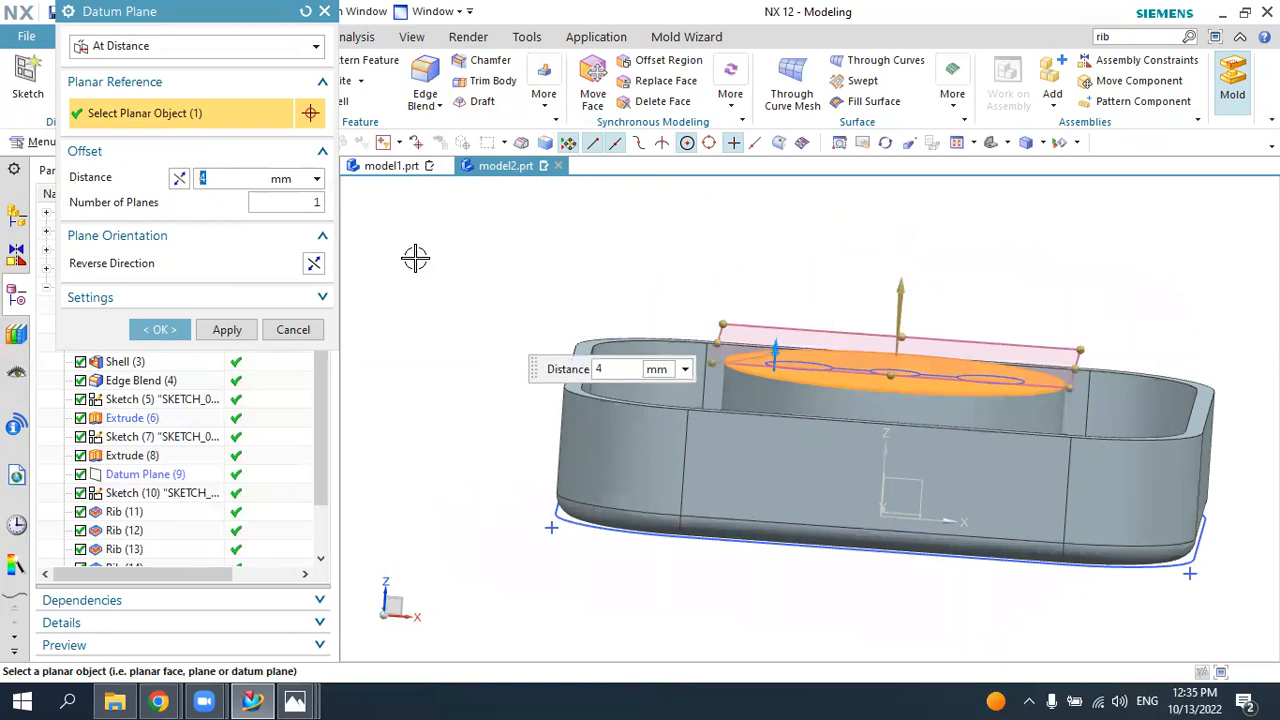
type("5")
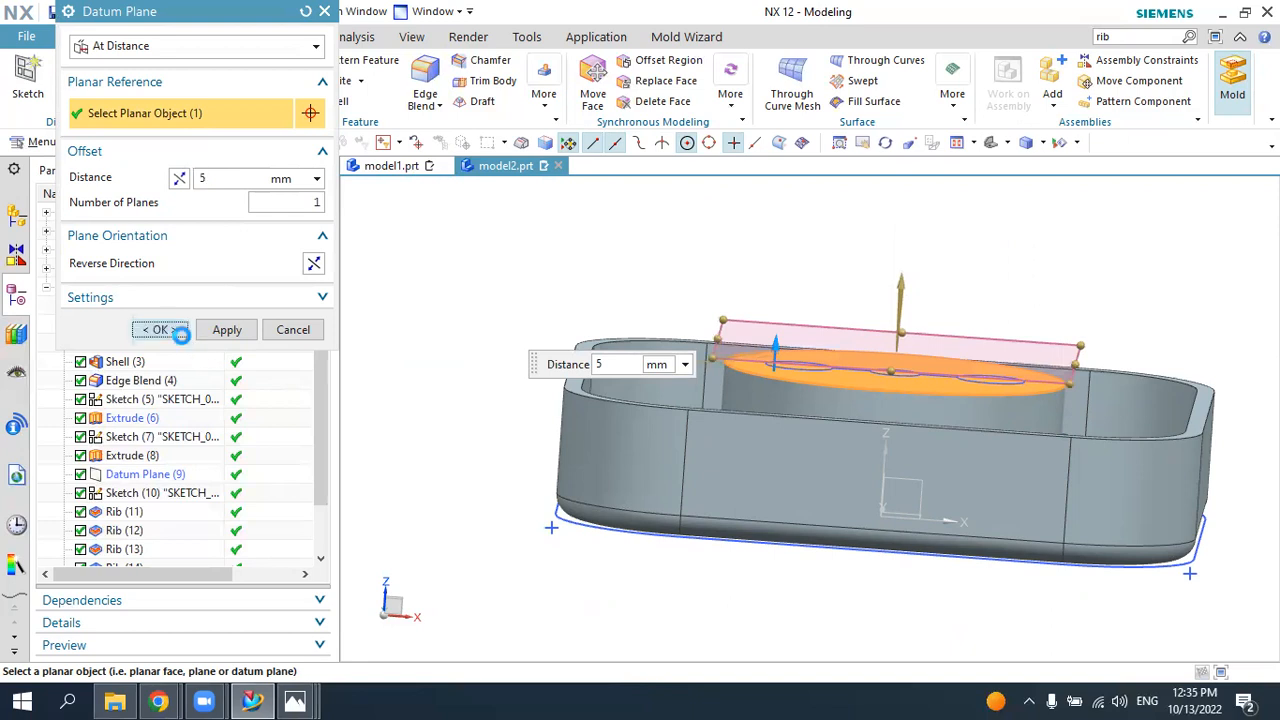
left_click(181, 335)
- Select the three sketched circles and their two connecting lines on the boss as the curves for a Project Curve operation
mouse_move(729, 286)
middle_mouse_down()
mouse_move(704, 312)
mouse_move(786, 357)
middle_mouse_up()
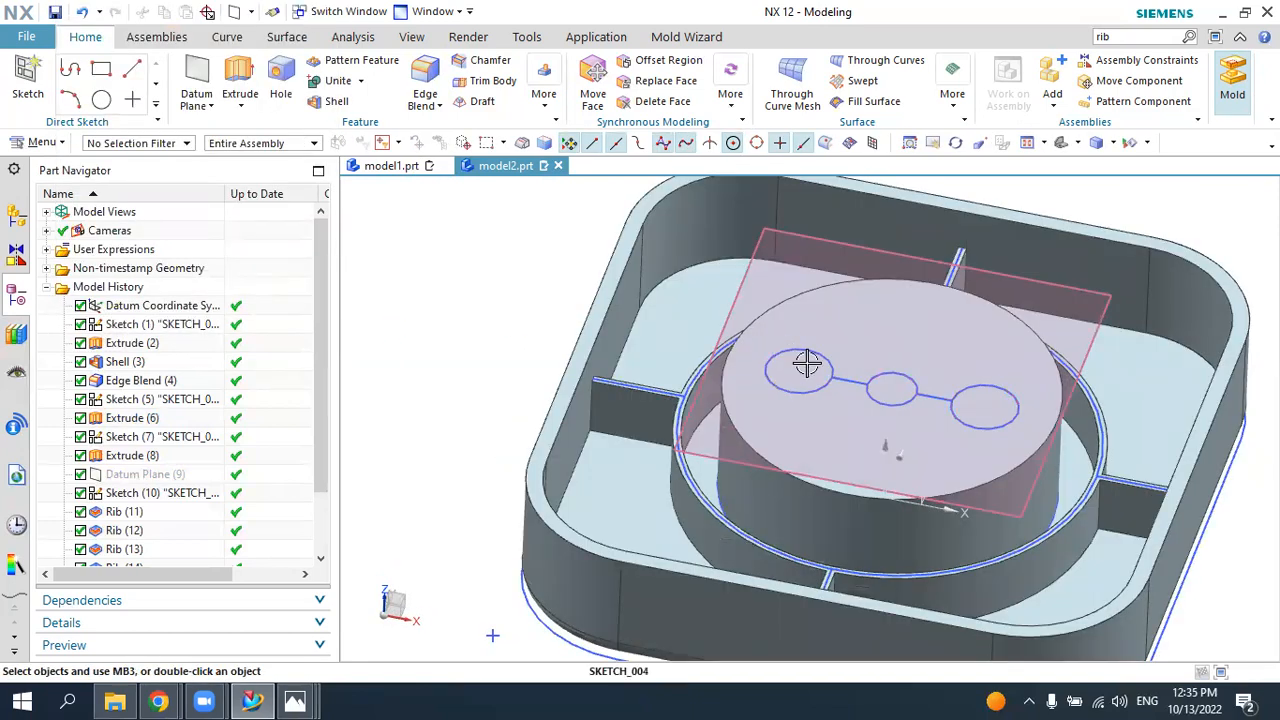
mouse_move(731, 366)
middle_mouse_down()
mouse_move(749, 323)
mouse_move(745, 360)
middle_mouse_up()
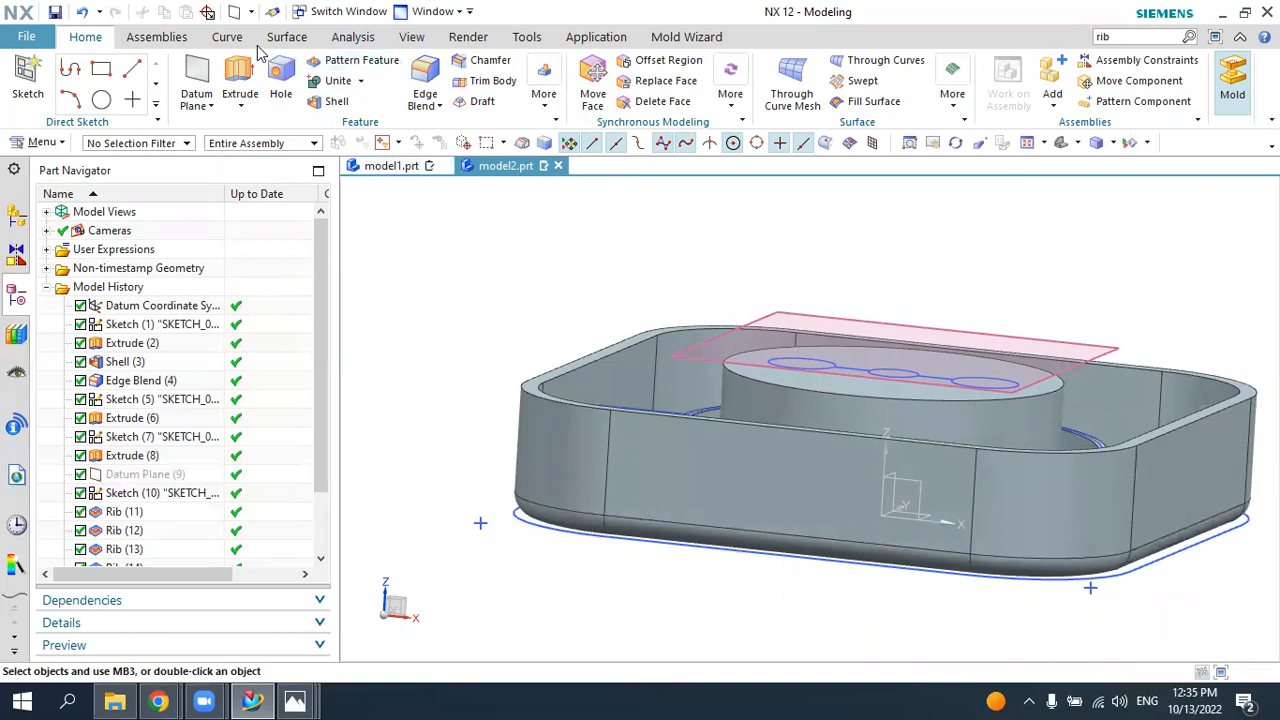
left_click(228, 38)
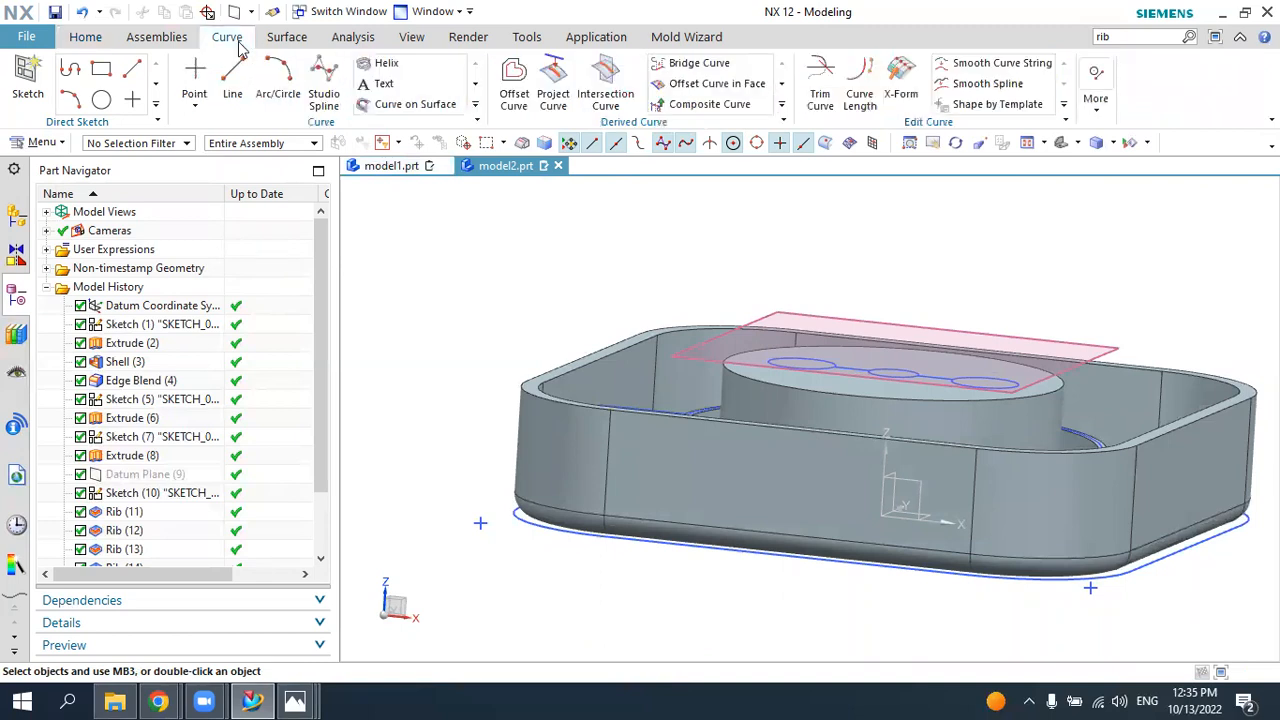
left_click(556, 85)
middle_click_drag(640, 176, 677, 271)
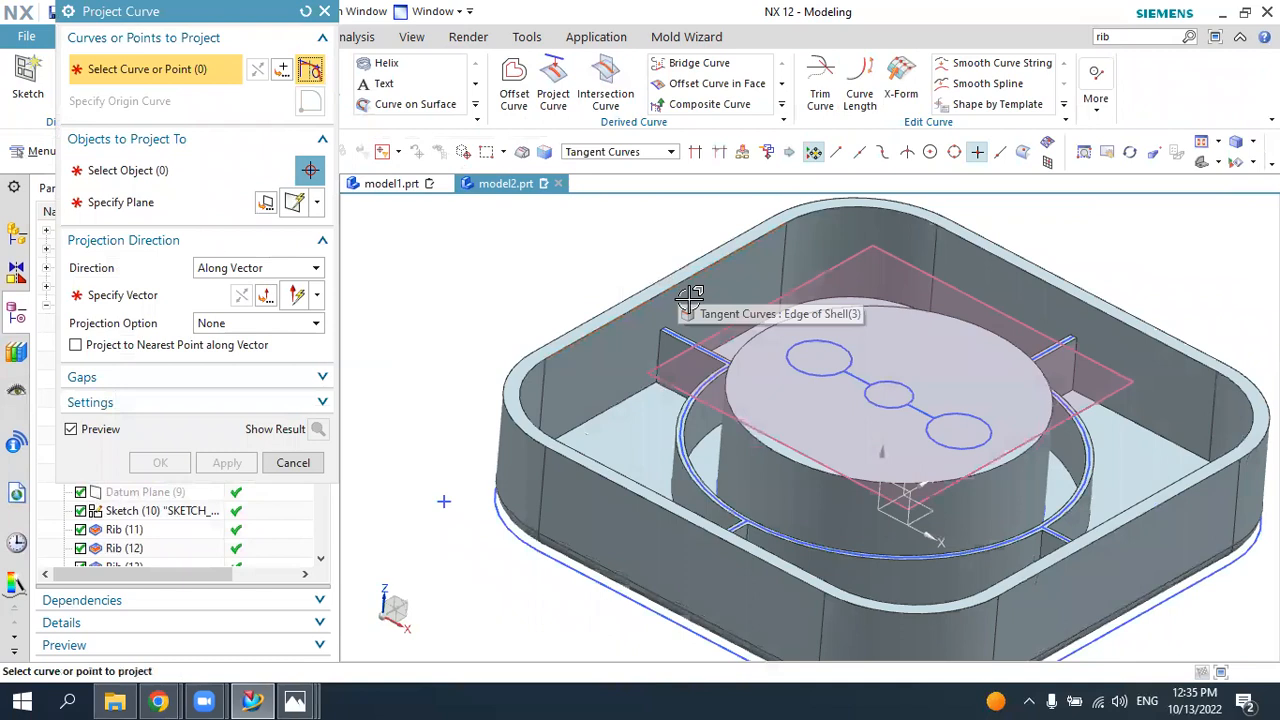
left_click(847, 378)
left_click(893, 390)
left_click(919, 404)
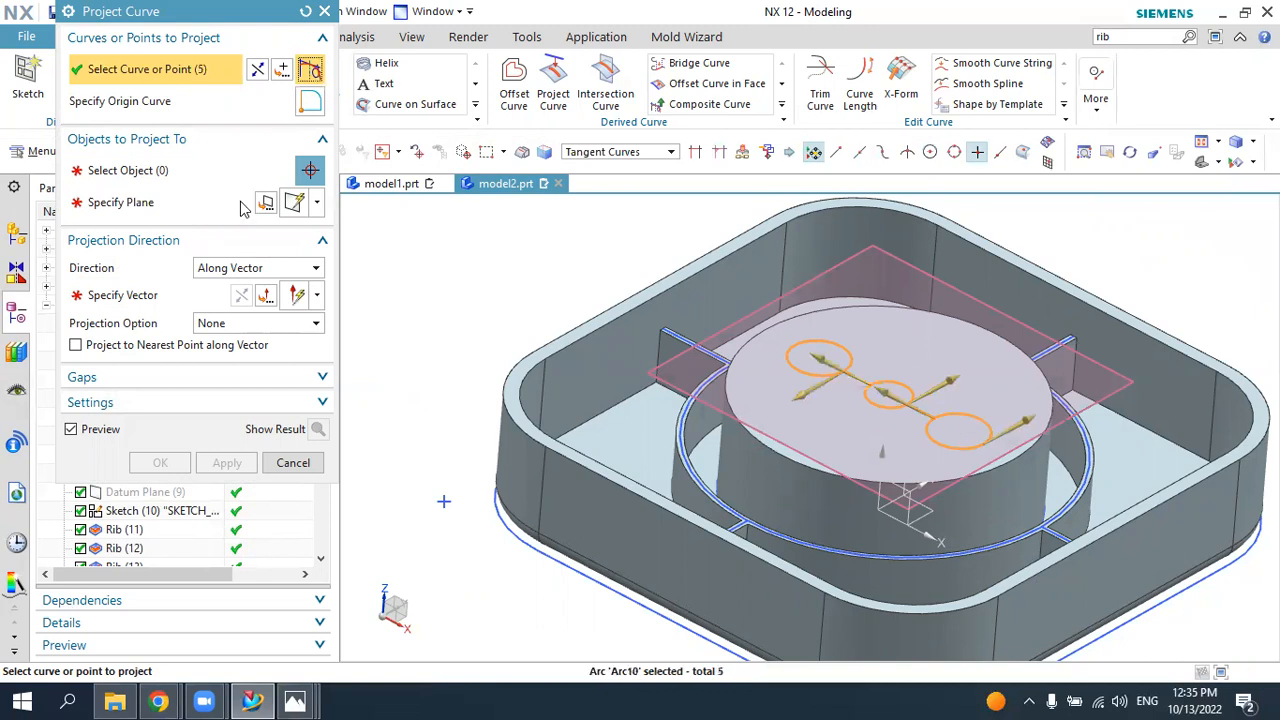
- Project the selected curves onto the offset datum plane along the Z-axis vector
left_click(172, 174)
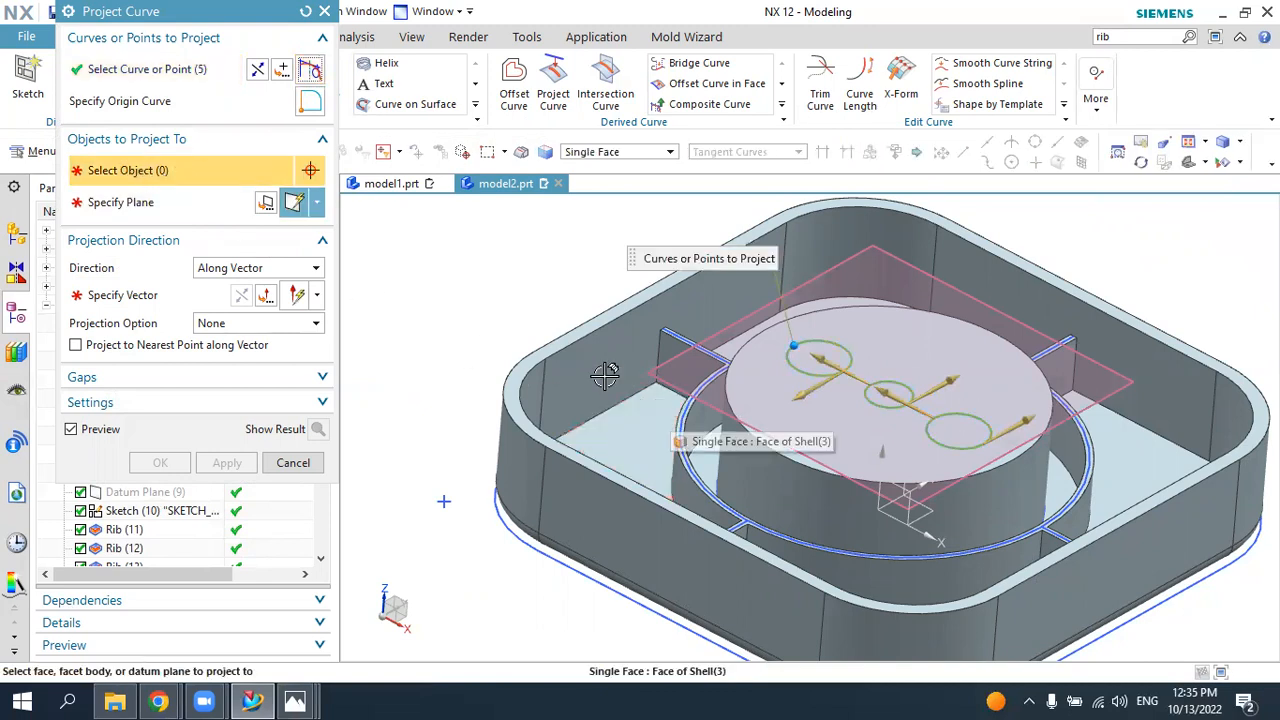
left_click(662, 392)
left_click(182, 294)
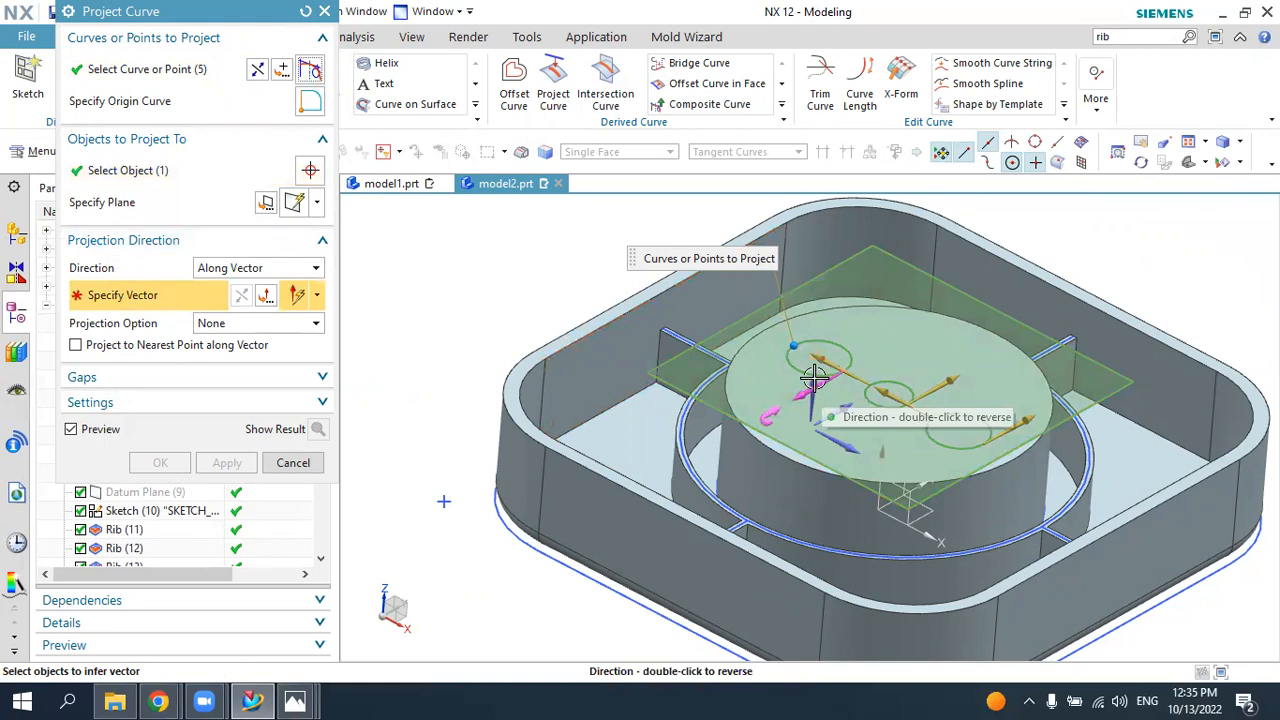
middle_click_drag(812, 377, 812, 385)
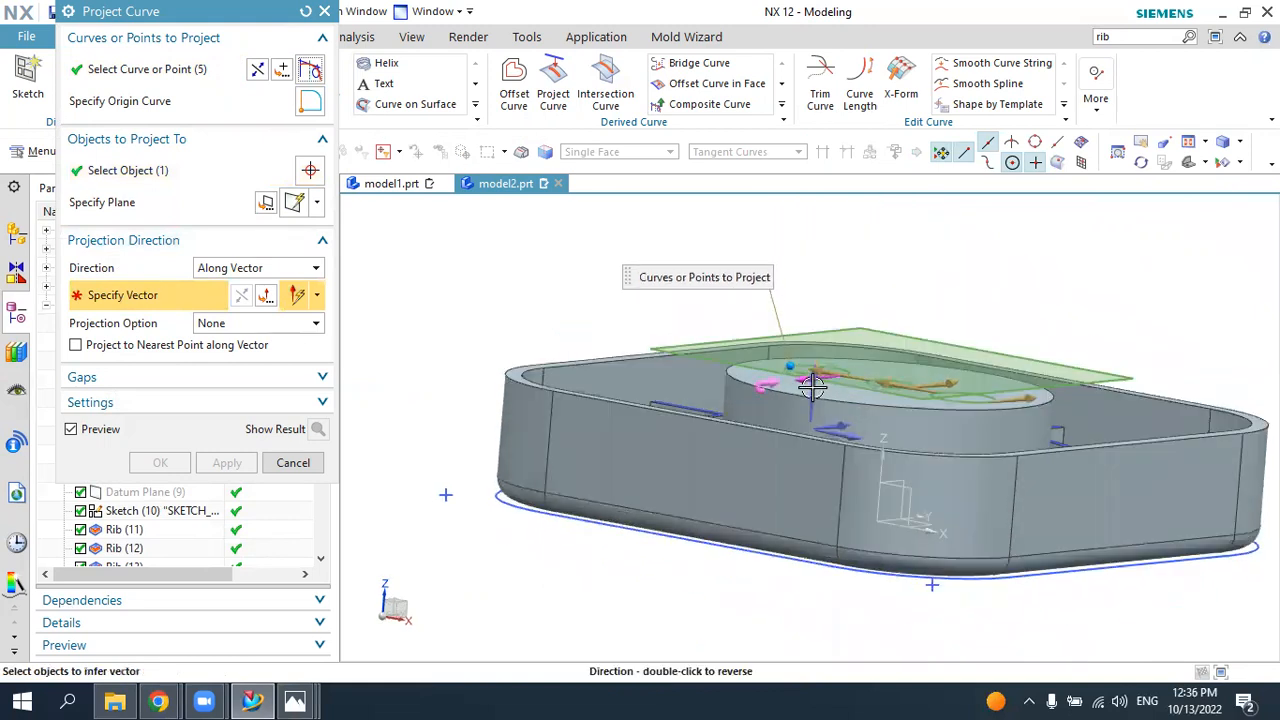
middle_click_drag(848, 397, 920, 310)
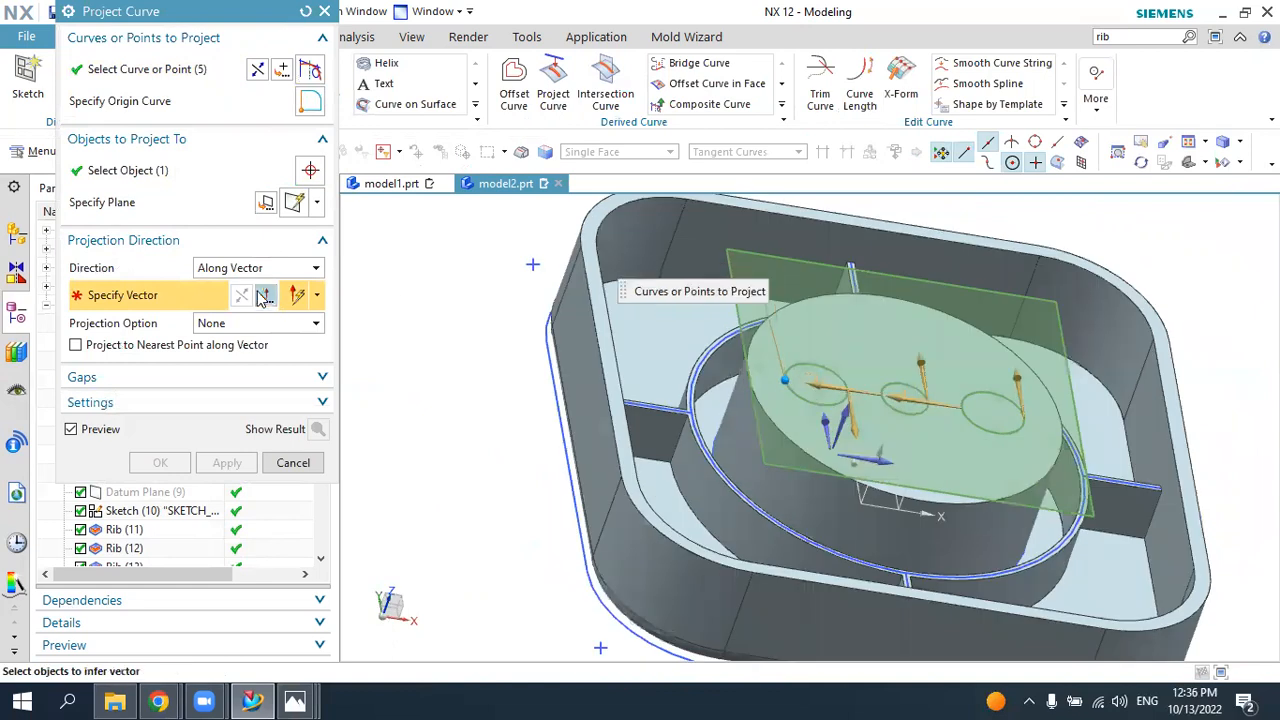
left_click(247, 270)
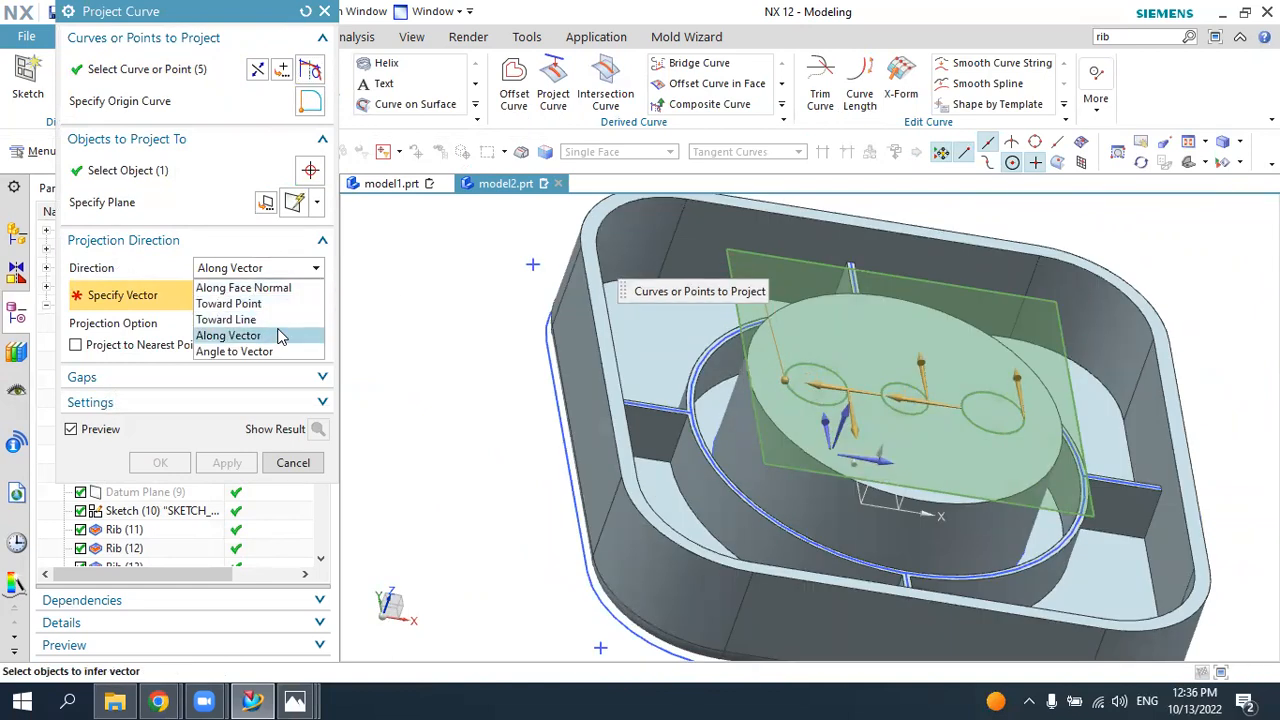
left_click(281, 337)
left_click(840, 420)
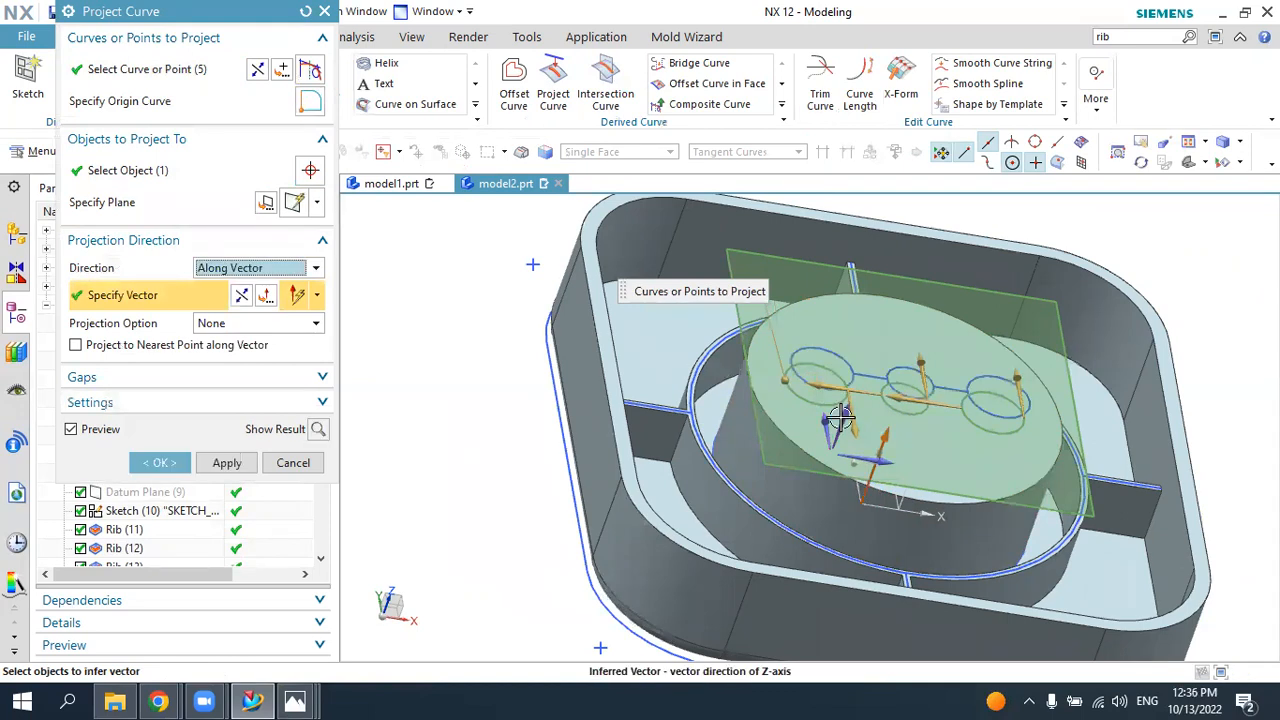
middle_click_drag(935, 401, 839, 343)
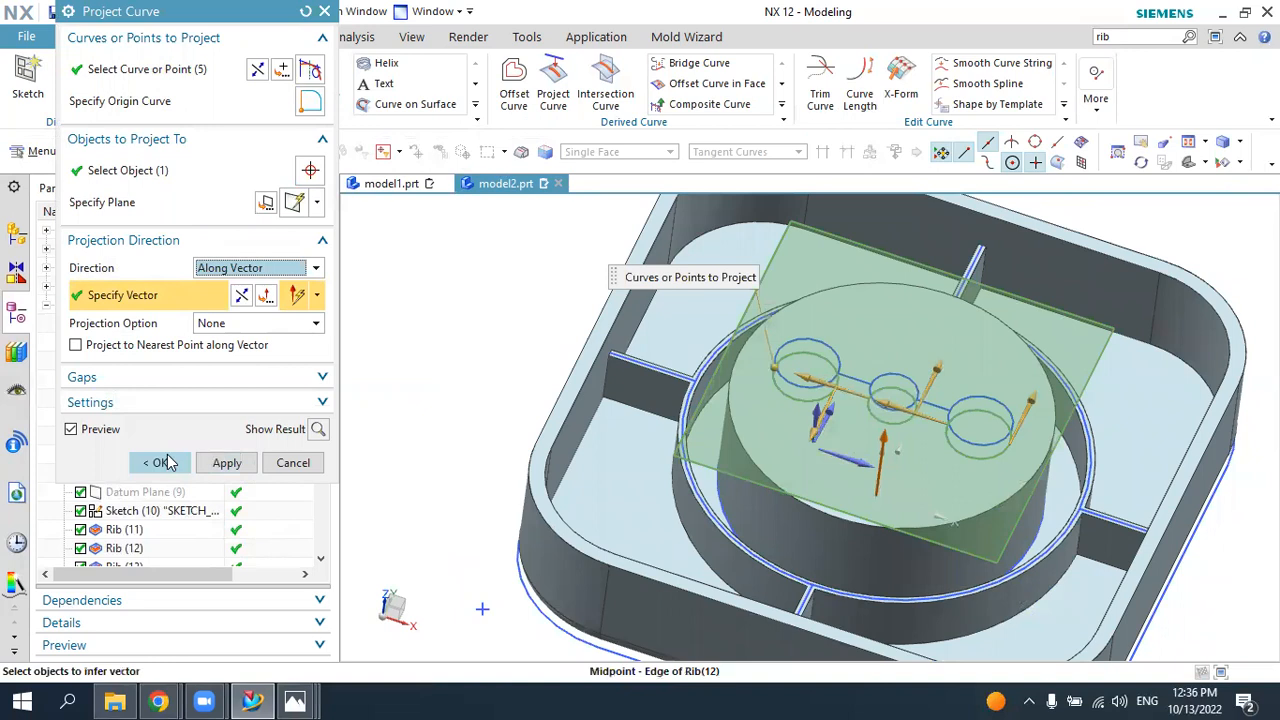
left_click(162, 463)
- Start a Rib feature on the socket body
middle_click_drag(846, 446, 550, 180)
left_click(86, 40)
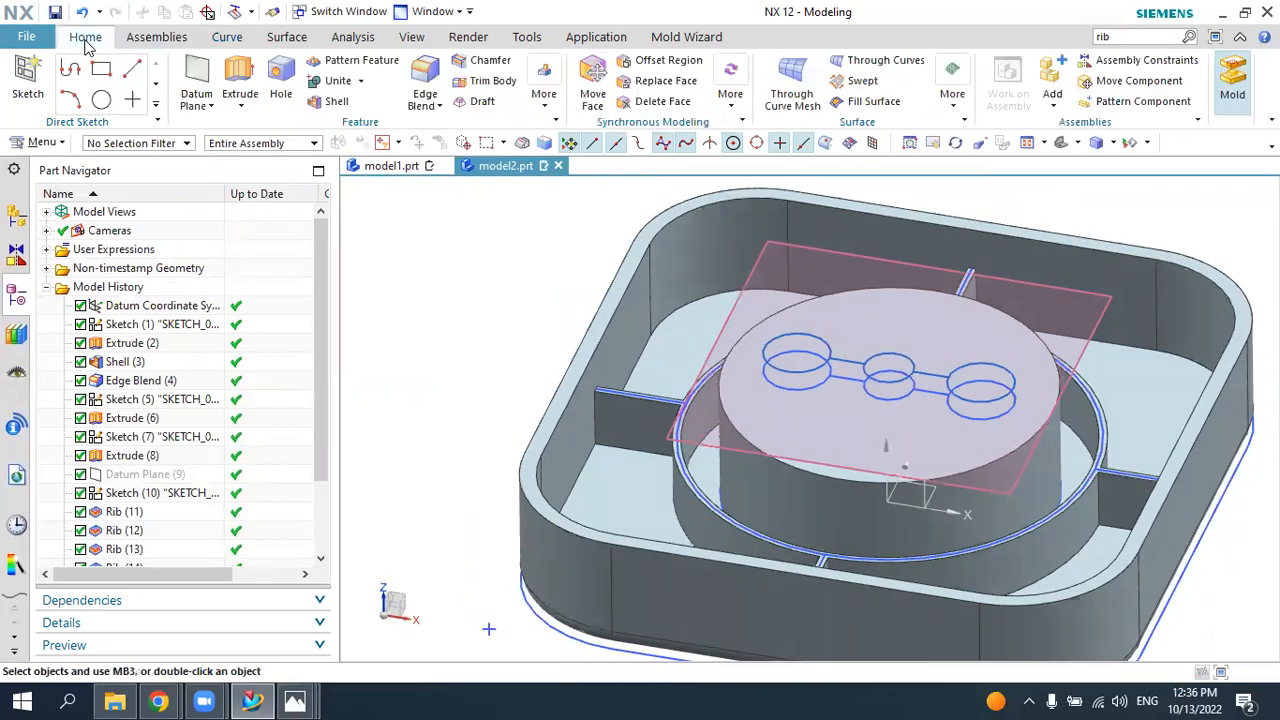
left_click(545, 100)
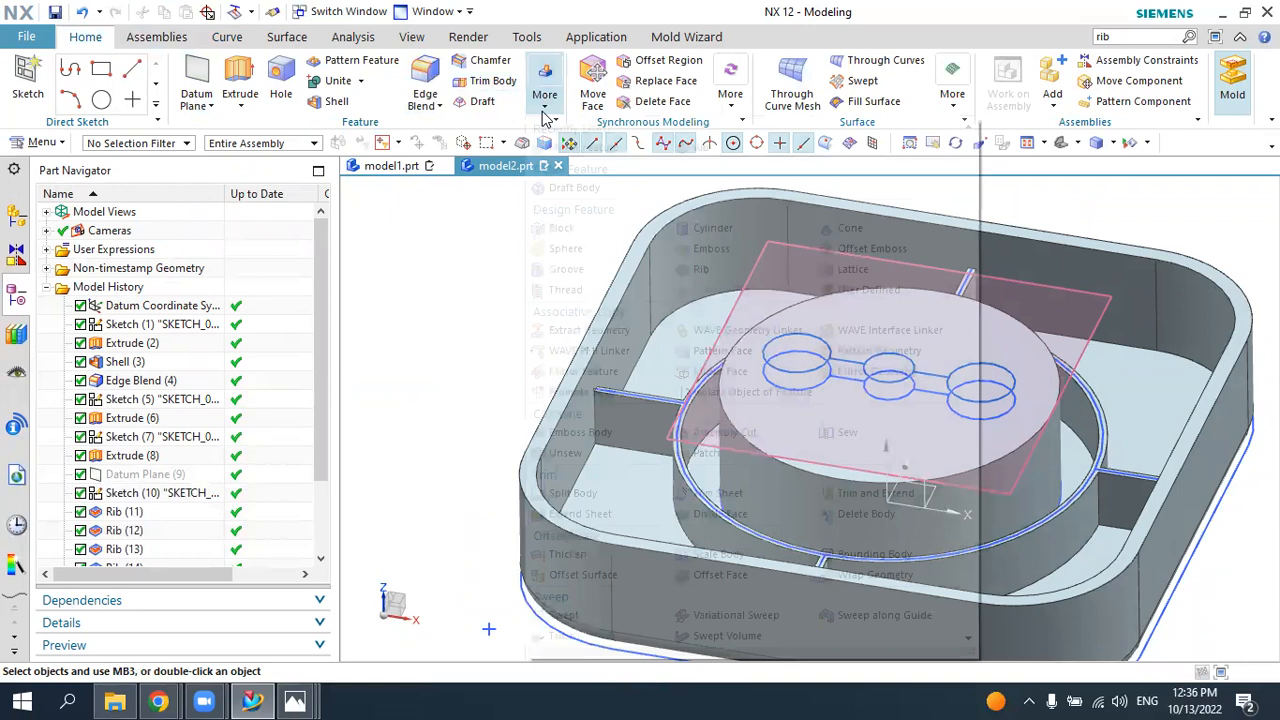
left_click(686, 150)
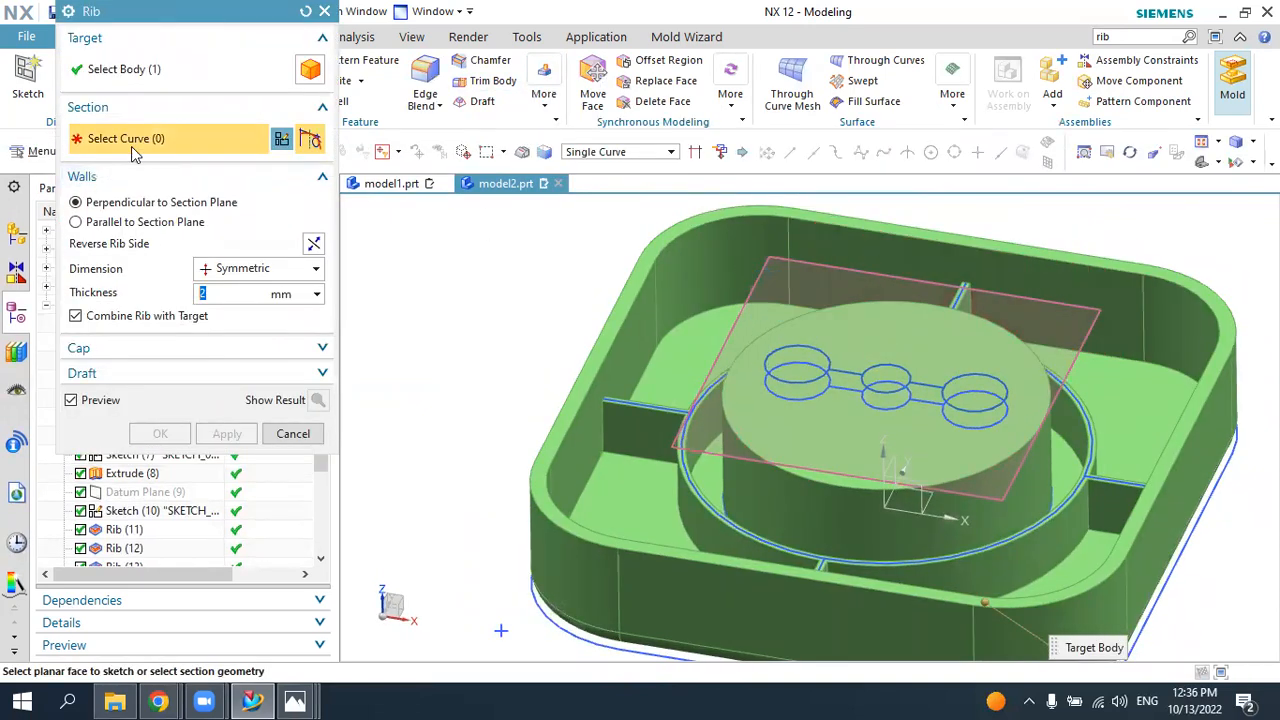
left_click(809, 347)
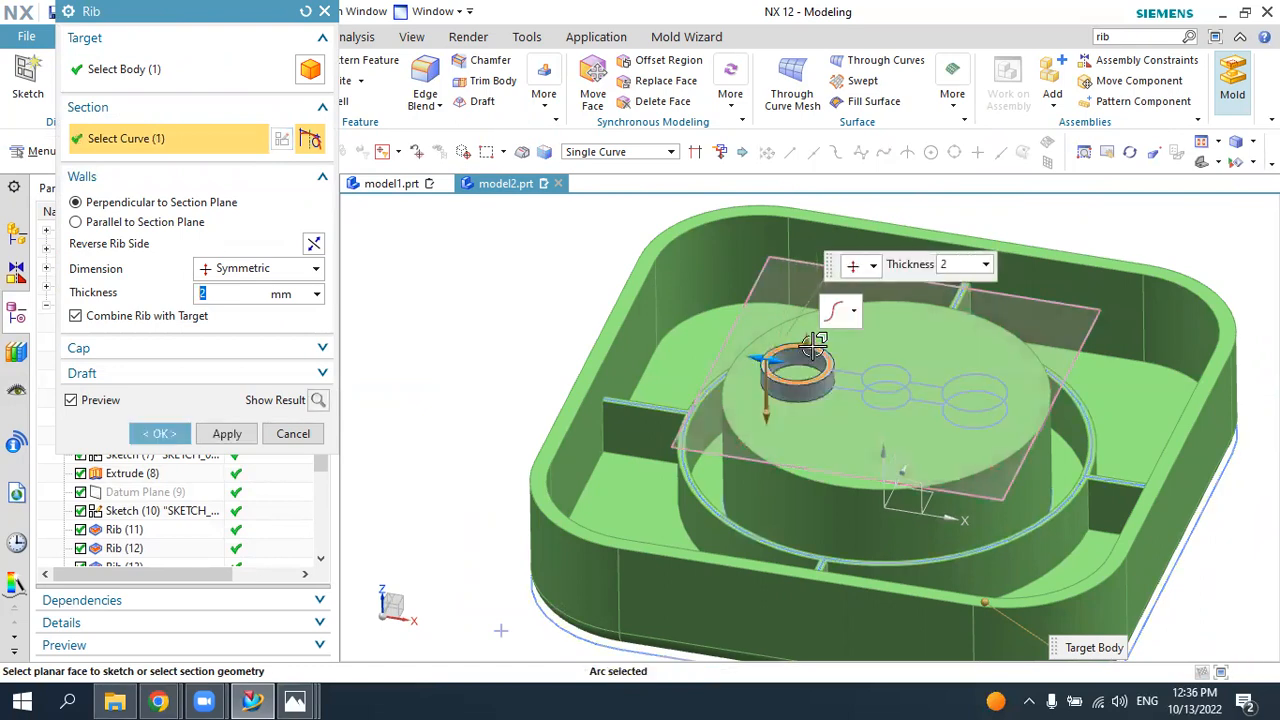
left_click(848, 374)
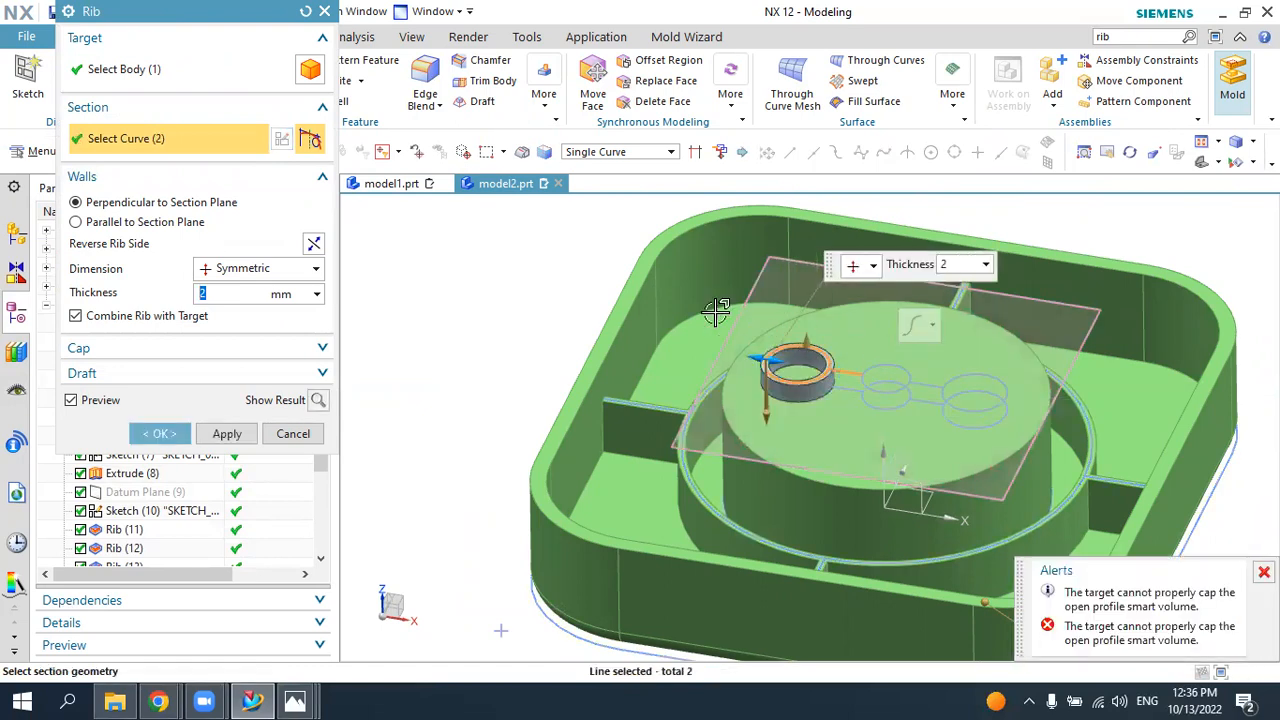
left_click(306, 12)
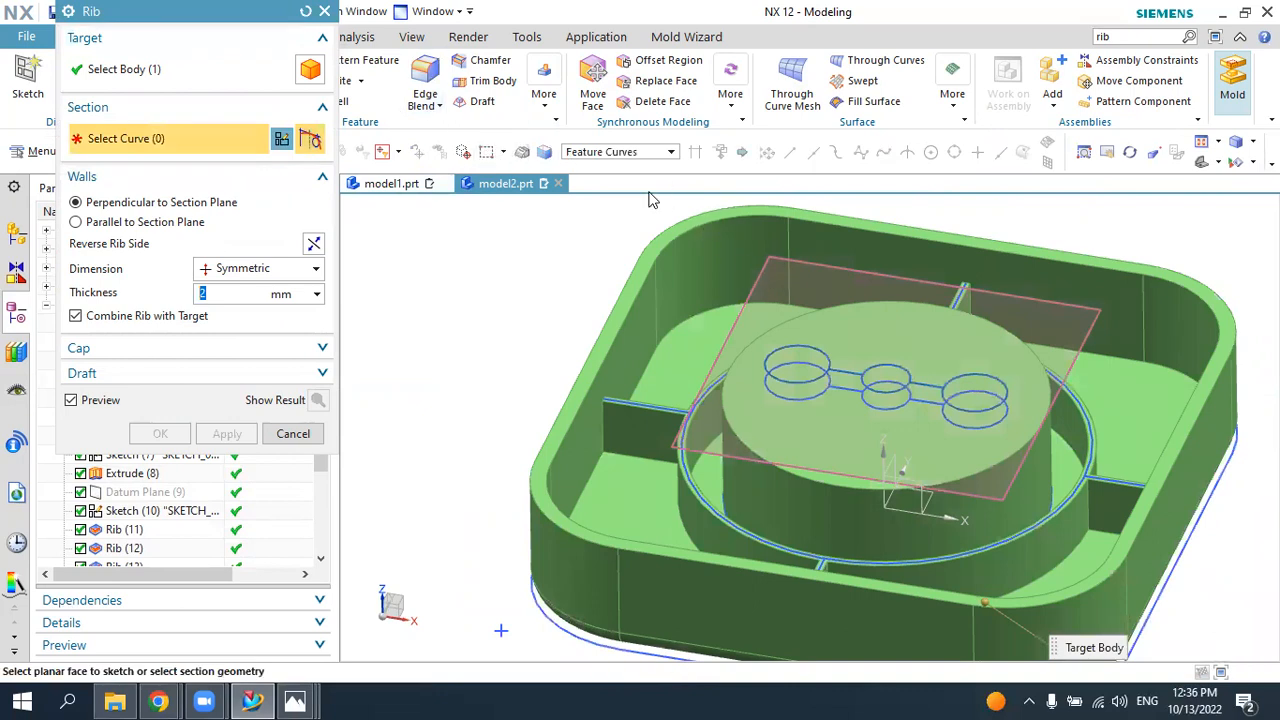
- Create a symmetric 2 mm rib perpendicular to the section plane from all projected circles and lines, using the Infer Curves rule
left_click(606, 153)
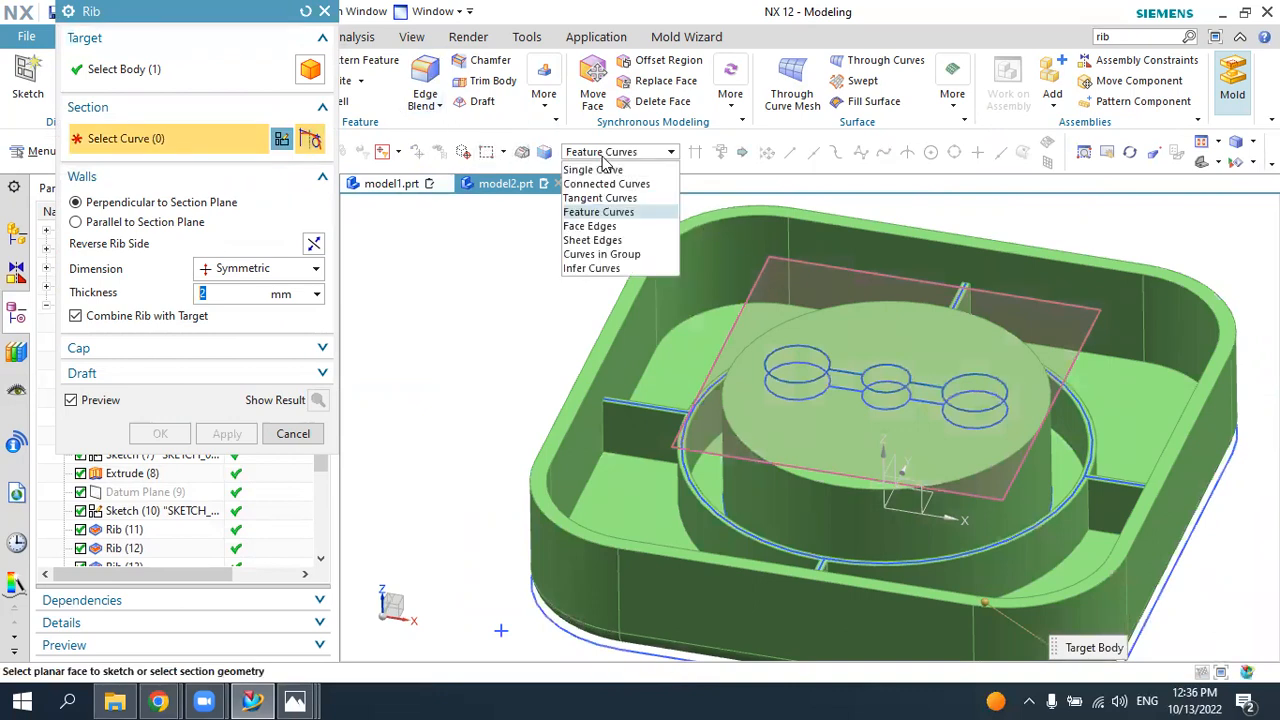
left_click(598, 268)
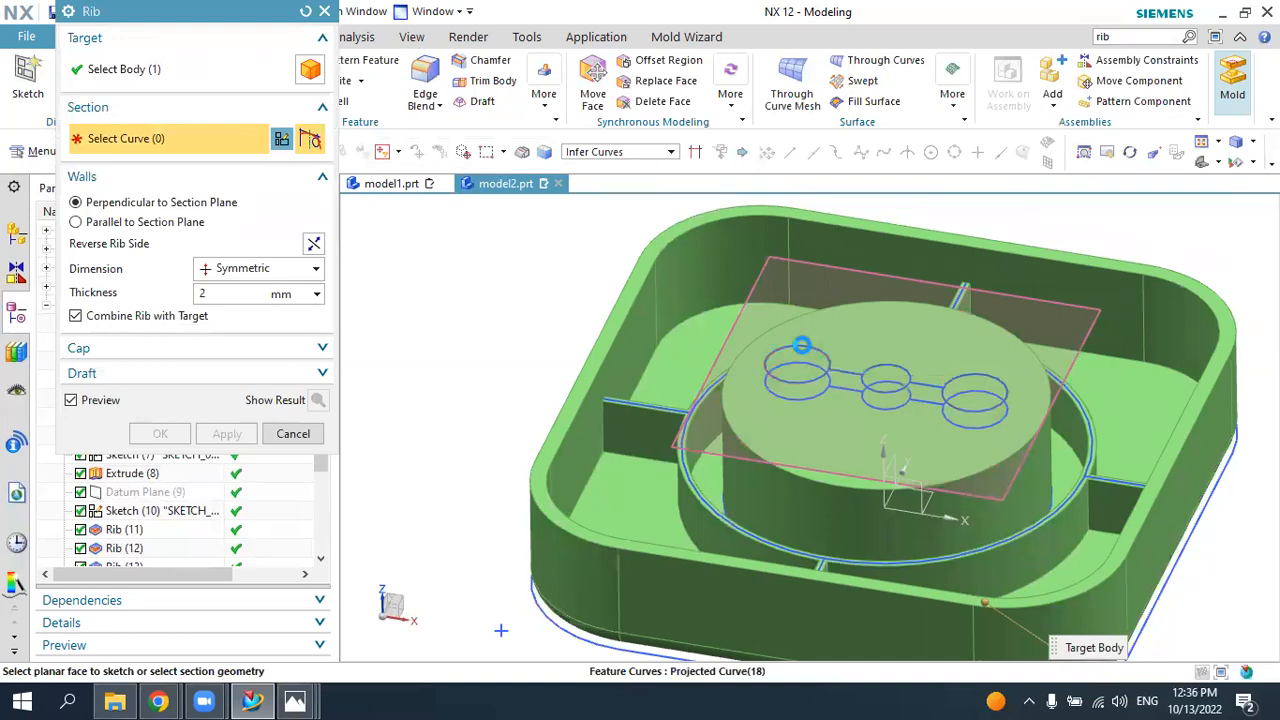
left_click(801, 344)
mouse_move(888, 405)
middle_mouse_down()
mouse_move(884, 459)
mouse_move(891, 399)
middle_mouse_up()
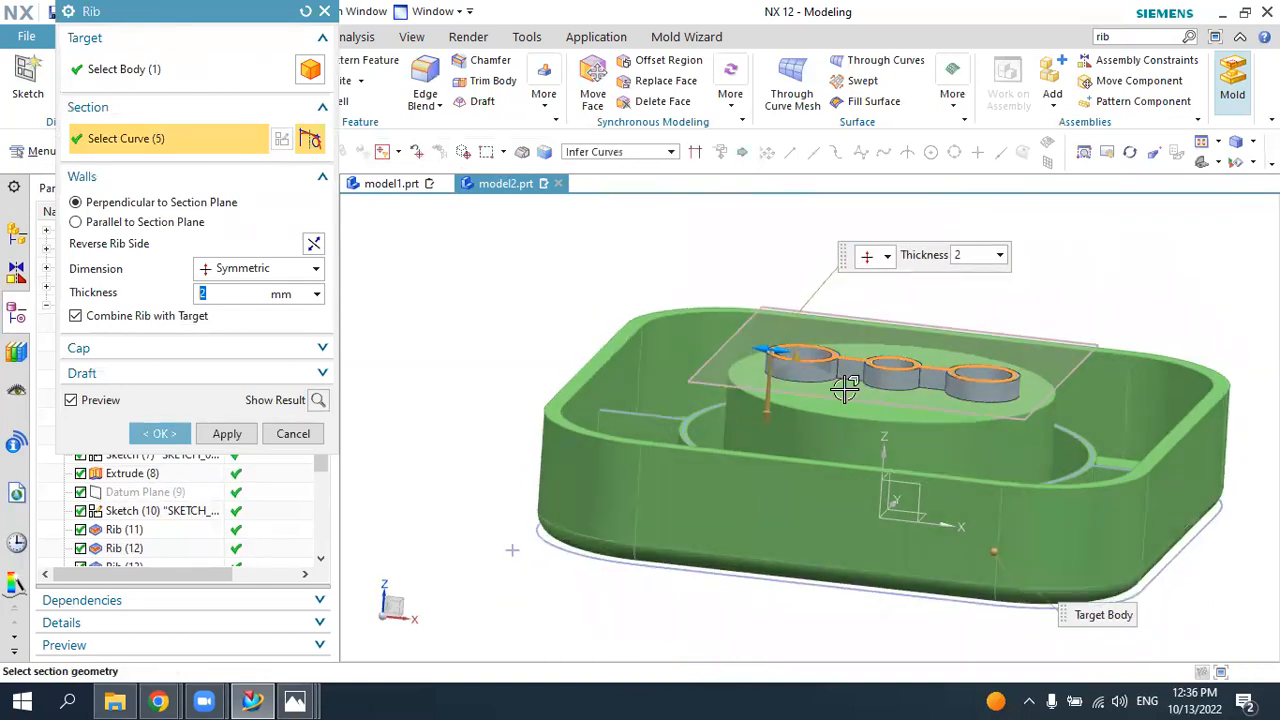
left_click(160, 433)
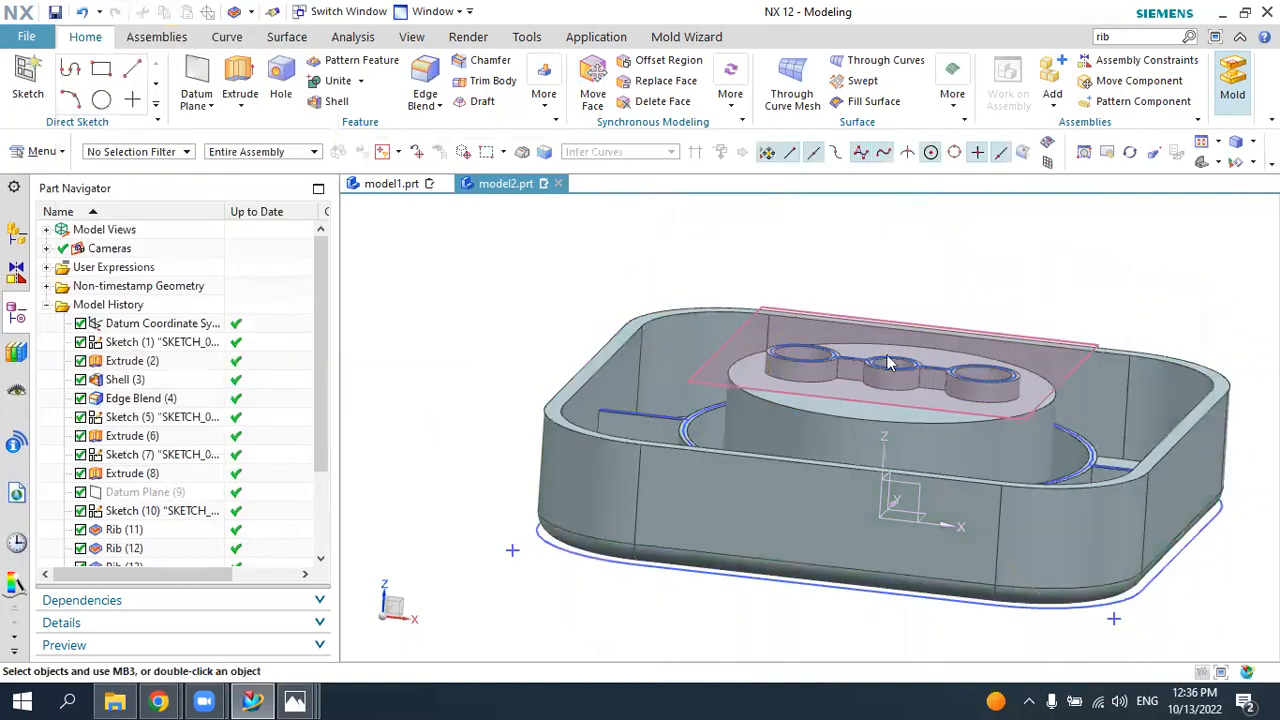
- Check the new rib rings against the reference photo socket-rib.jpg and hide the offset datum plane above the boss
left_click(1061, 145)
middle_click_drag(878, 341, 396, 539)
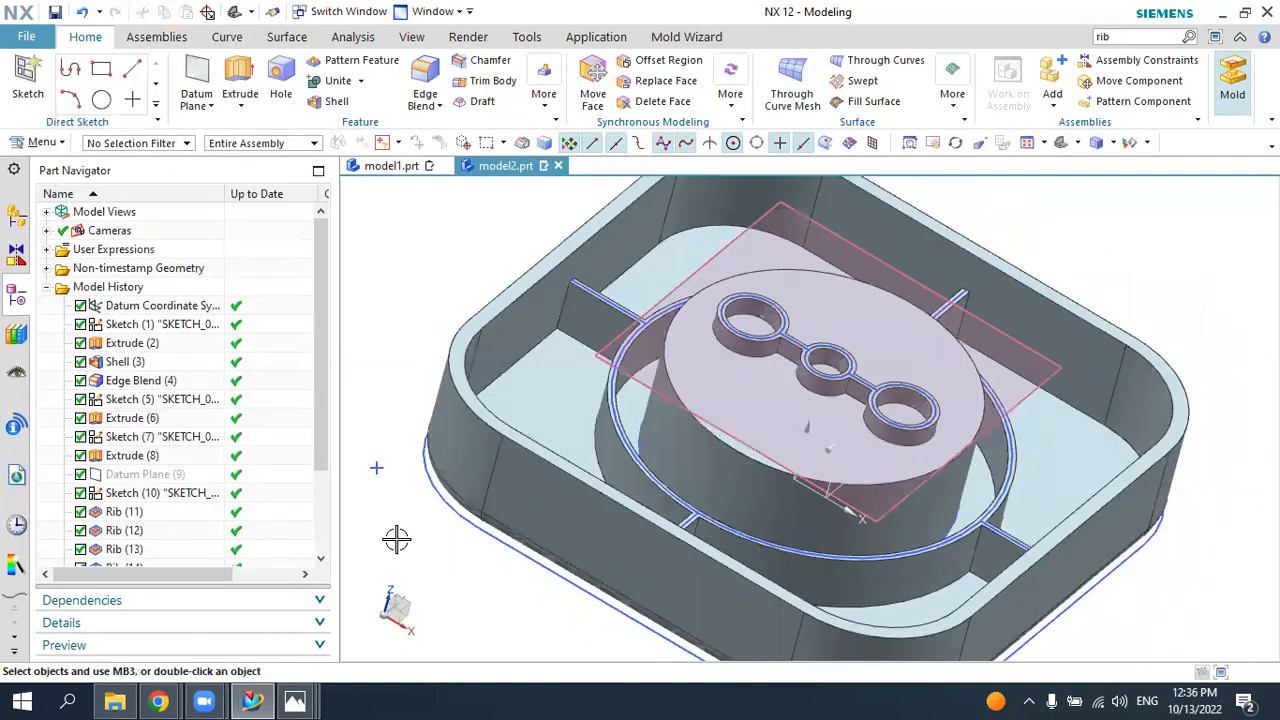
left_click(286, 700)
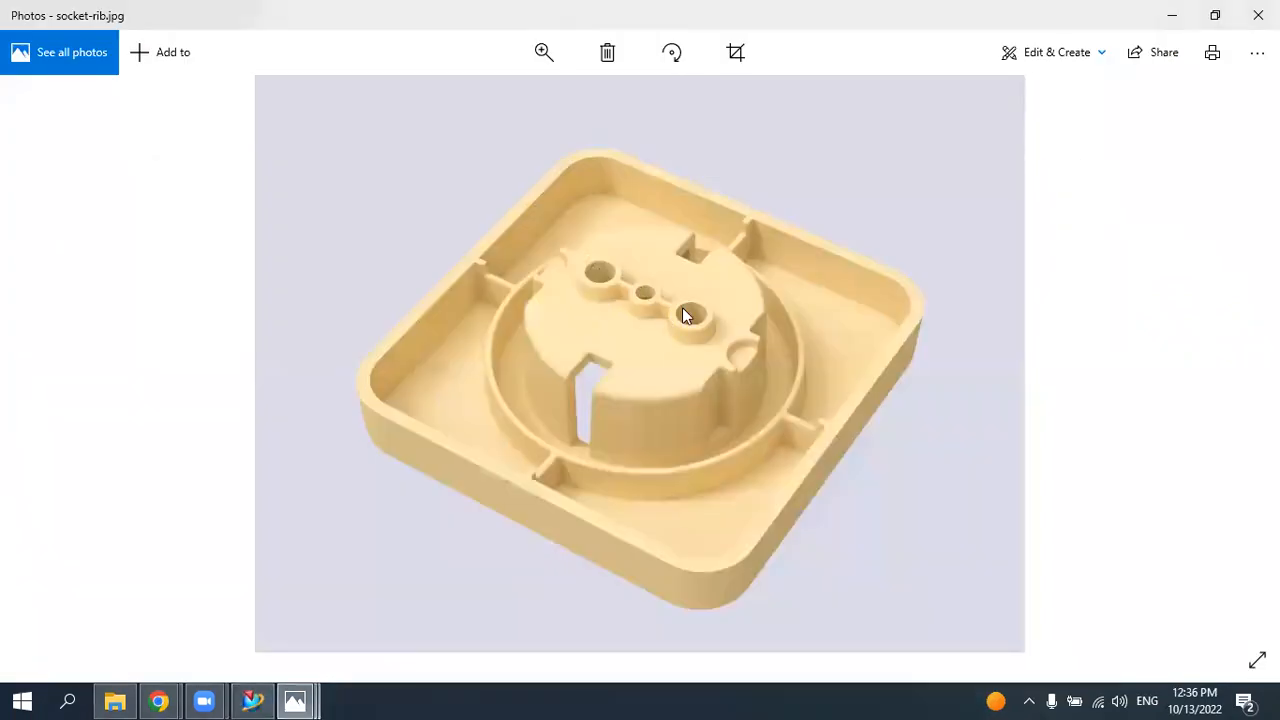
left_click(252, 700)
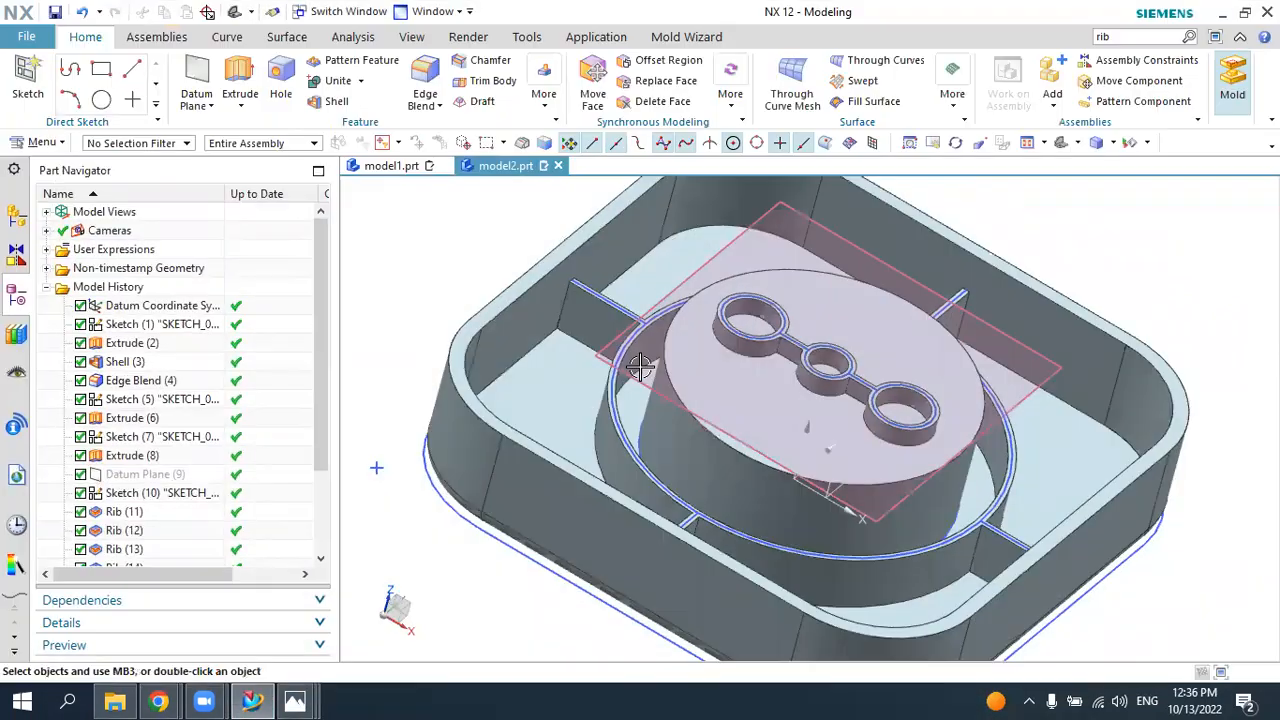
middle_click_drag(549, 357, 743, 256)
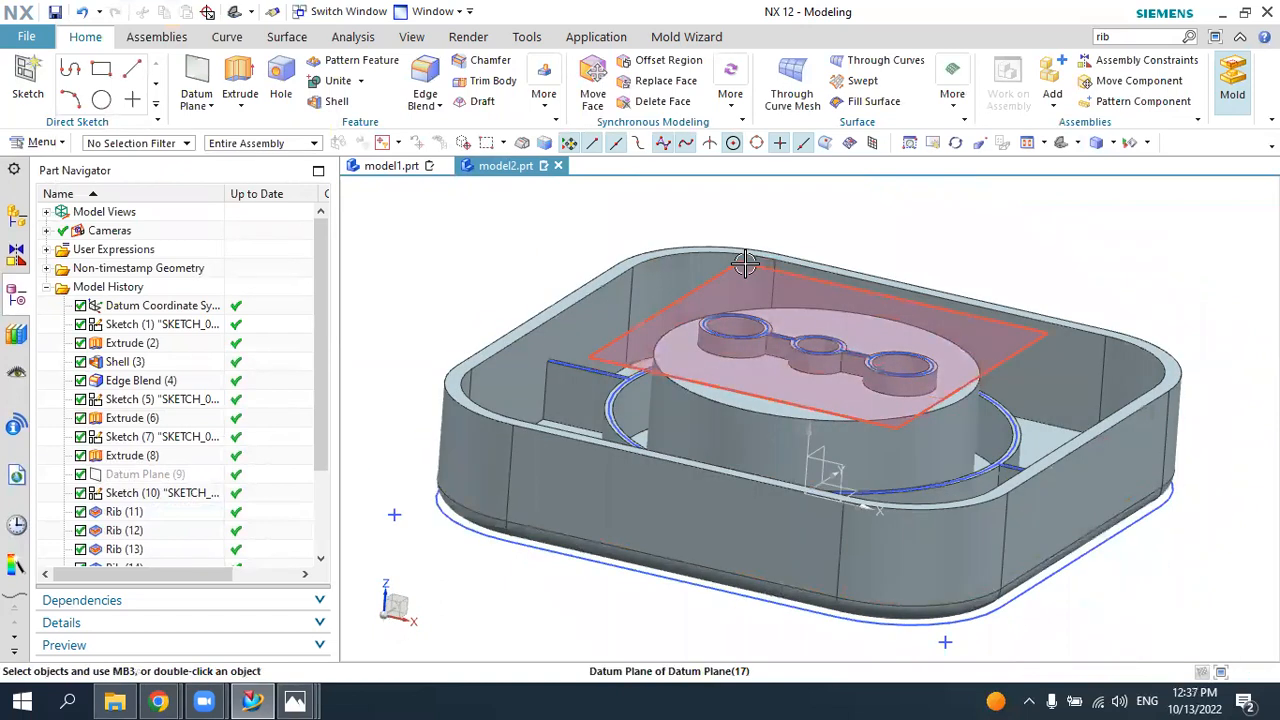
left_click(743, 262)
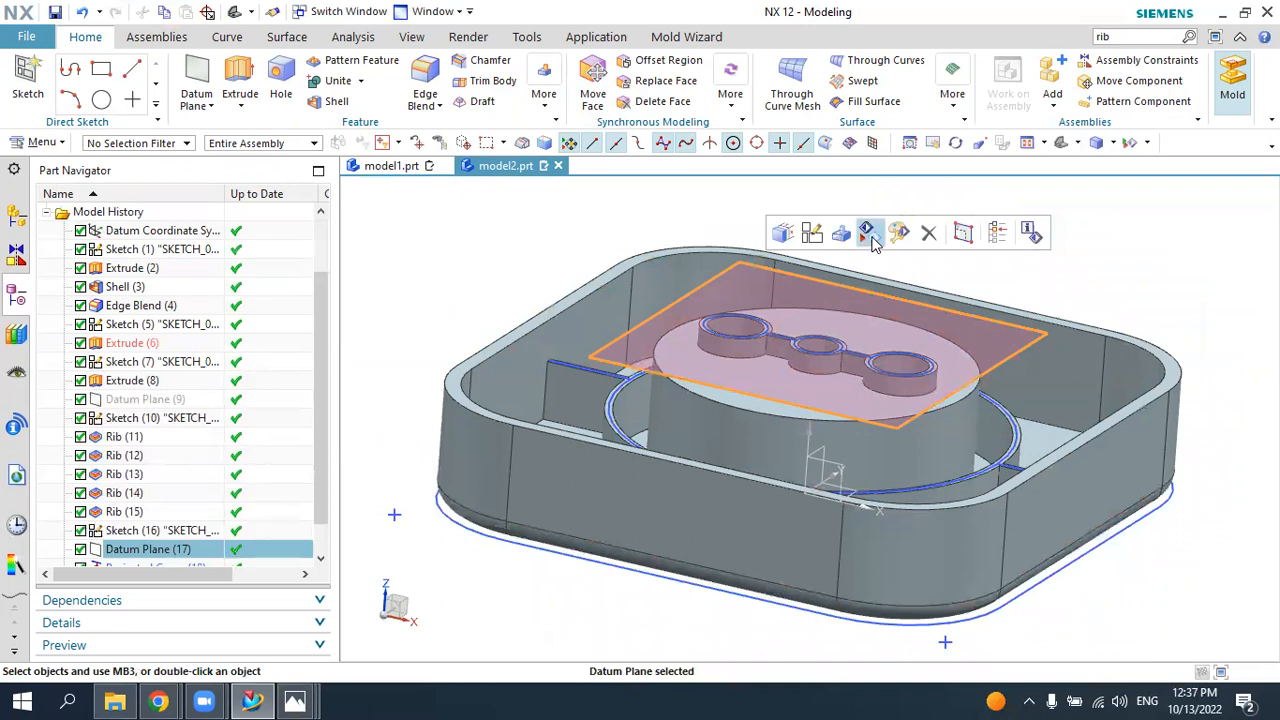
left_click(868, 233)
middle_click_drag(866, 280, 837, 323)
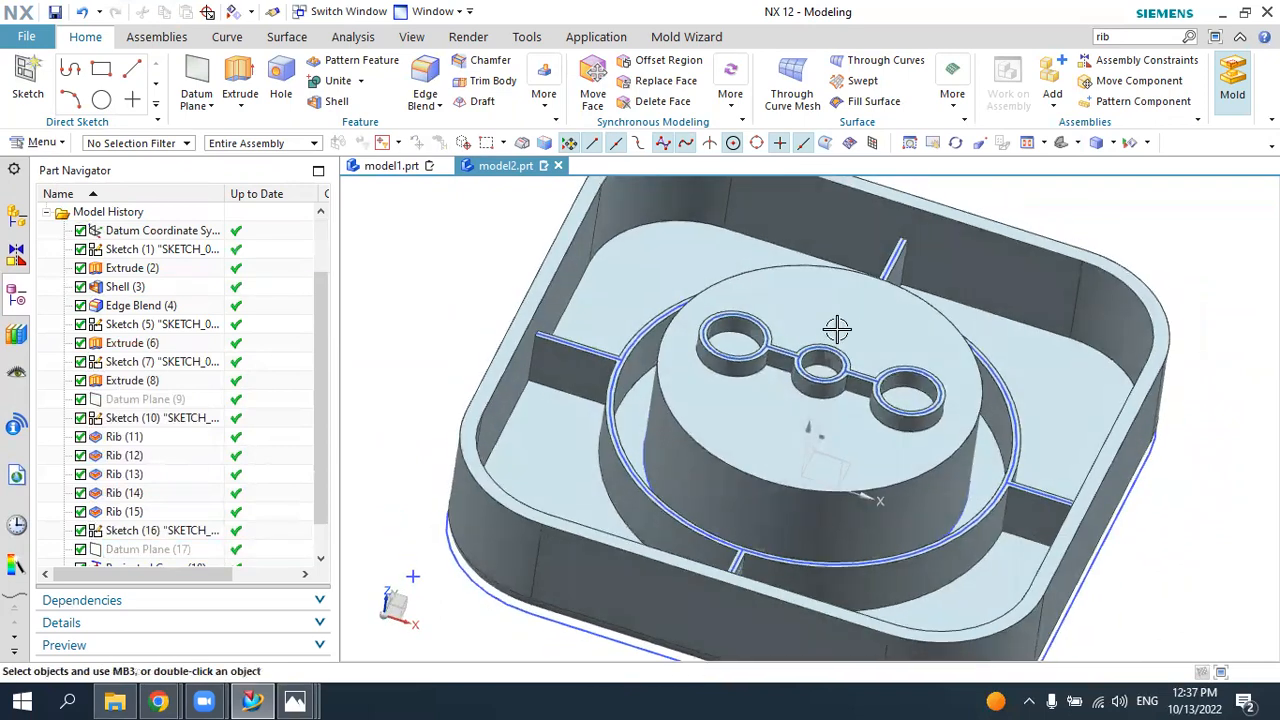
- Check the boss's side slot in the reference photo socket-rib.jpg and start a sketch on the boss's top face
left_click(264, 698)
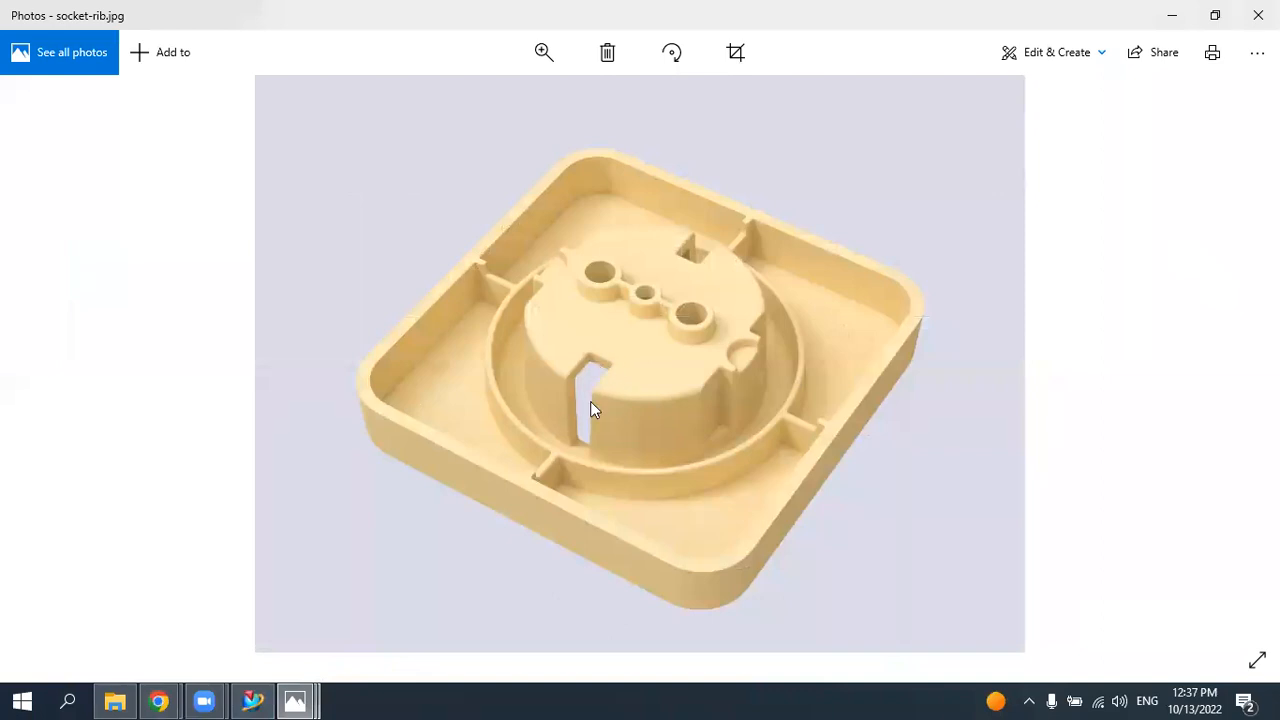
mouse_move(248, 699)
left_click(281, 540)
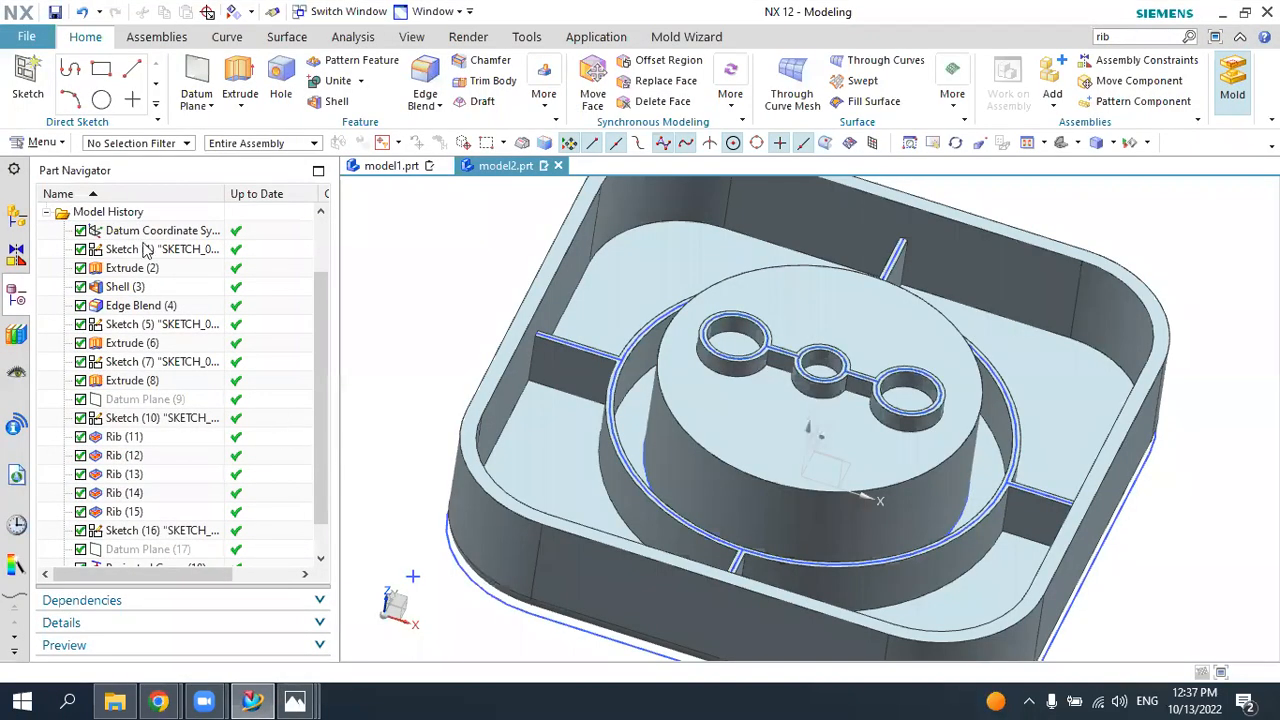
left_click(28, 80)
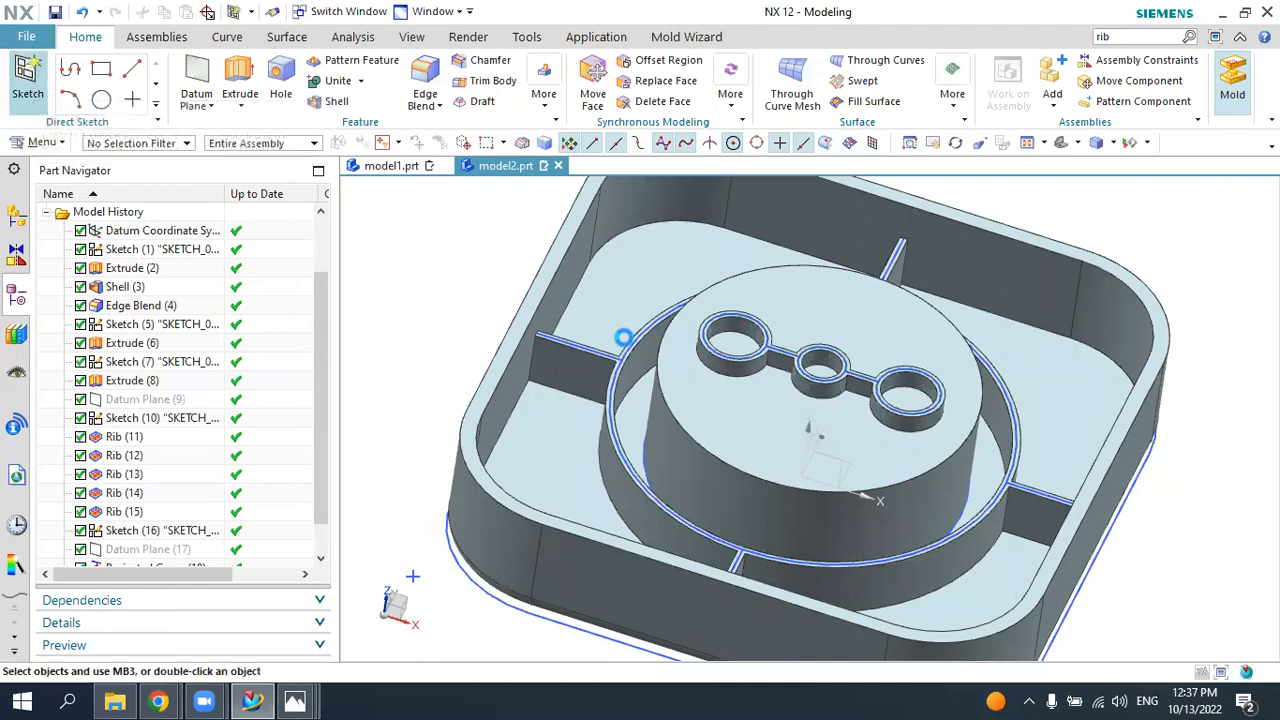
left_click(742, 443)
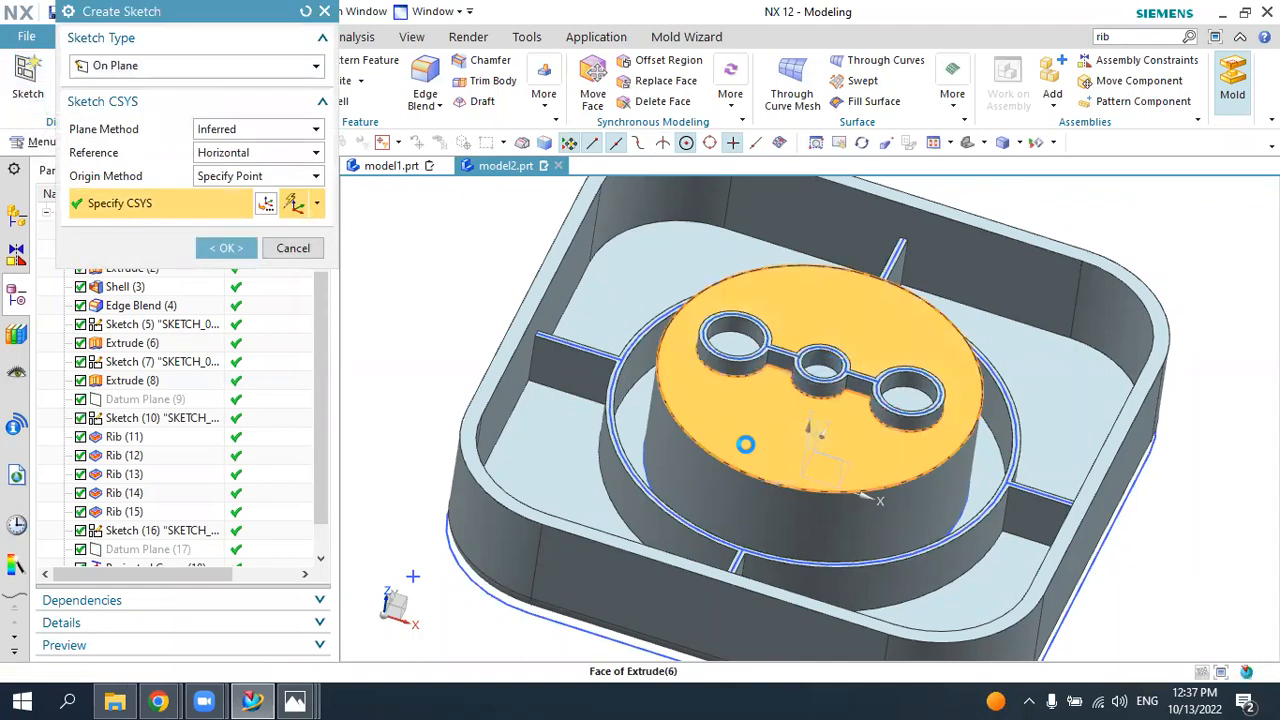
left_click(226, 248)
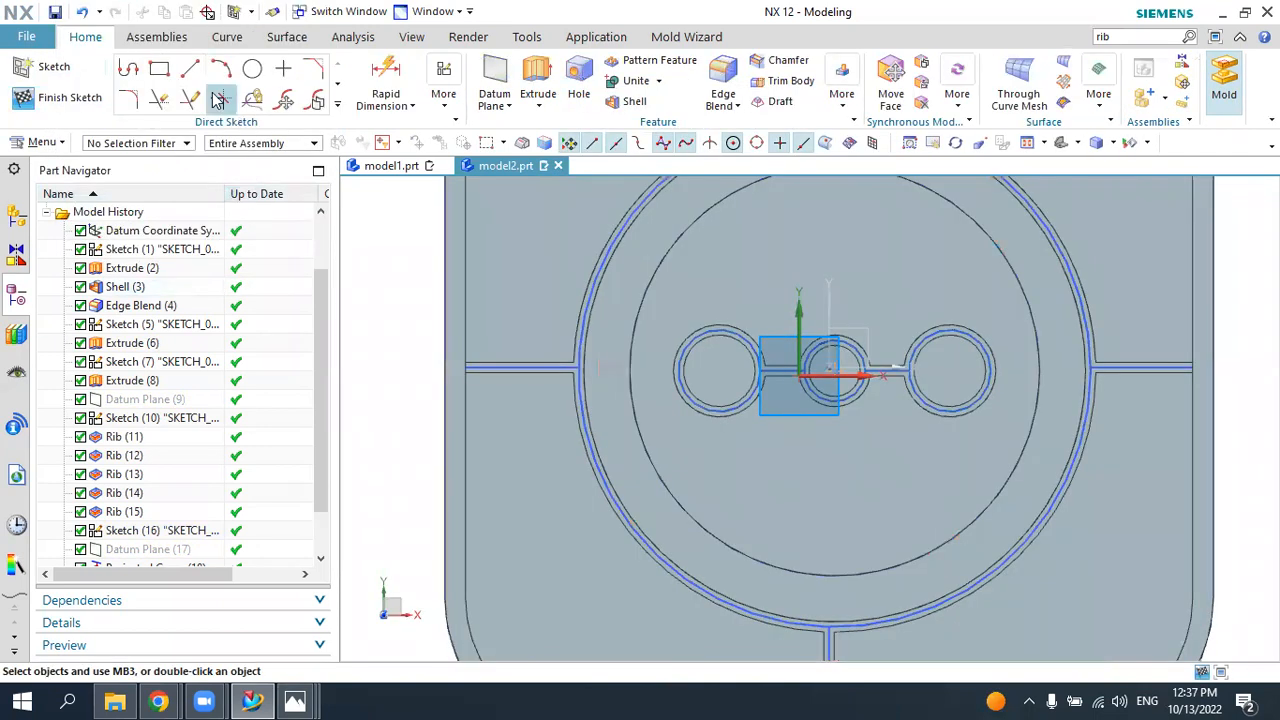
- Sketch a two-point rectangle across the boss's circular edge, below the middle pin-hole ring
left_click(159, 70)
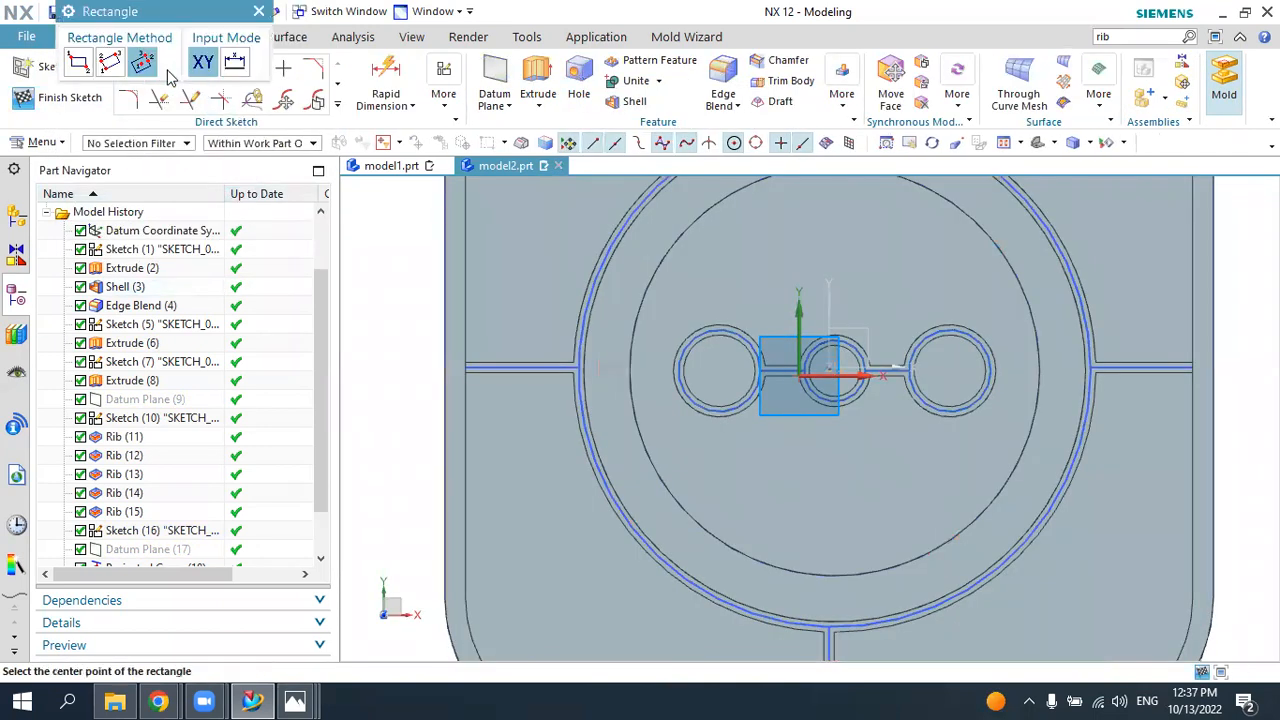
left_click(82, 64)
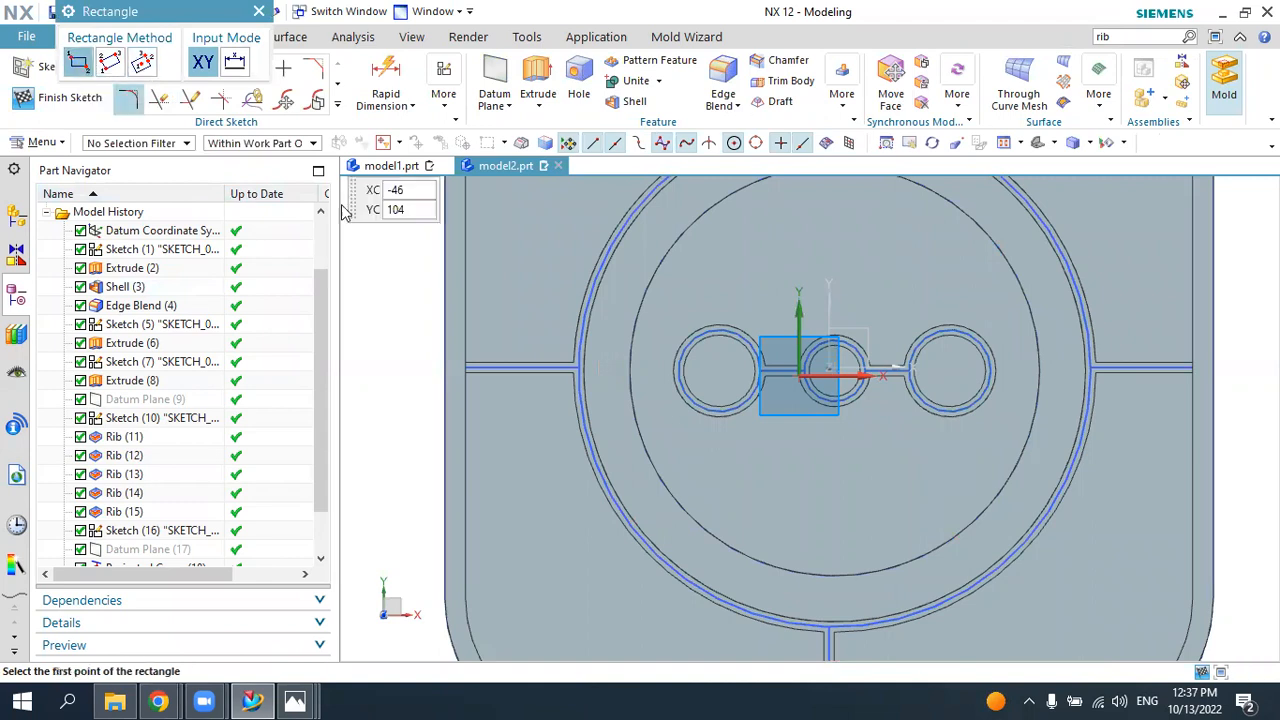
left_click(778, 500)
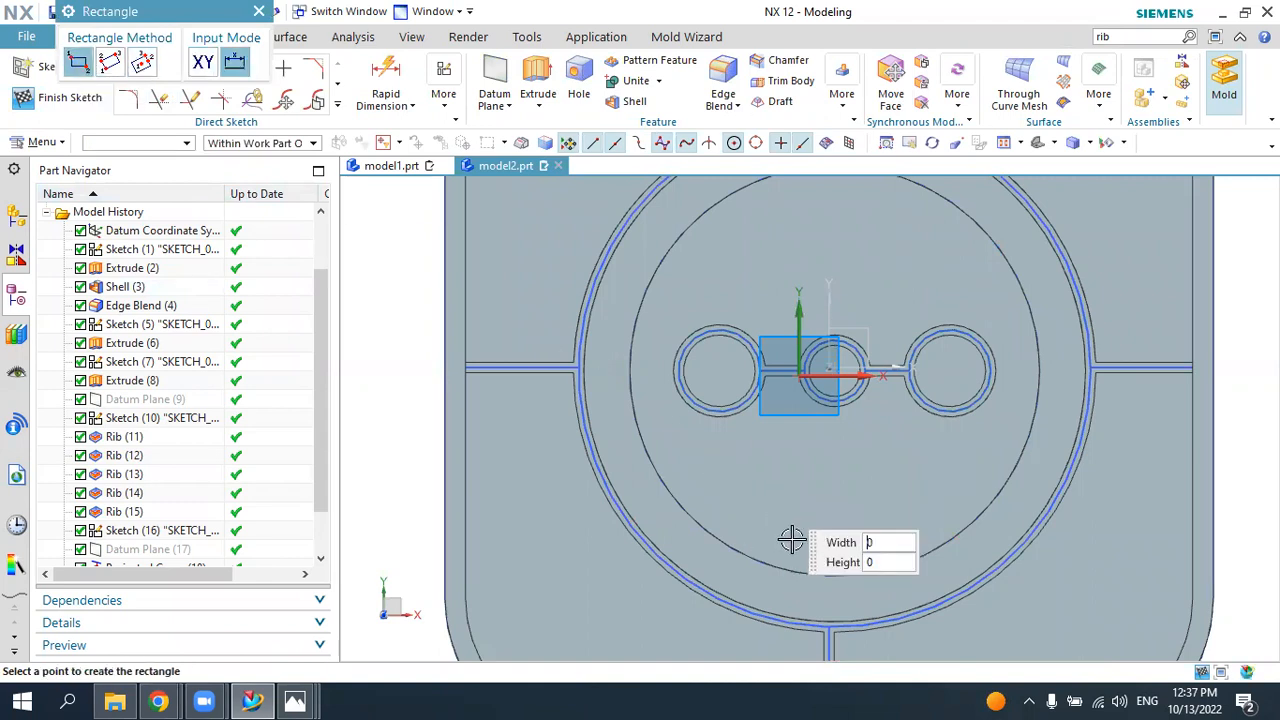
left_click(890, 598)
key("Escape")
- Make the rectangle's two vertical sides symmetric about the datum coordinate system's Y-axis
left_click(444, 94)
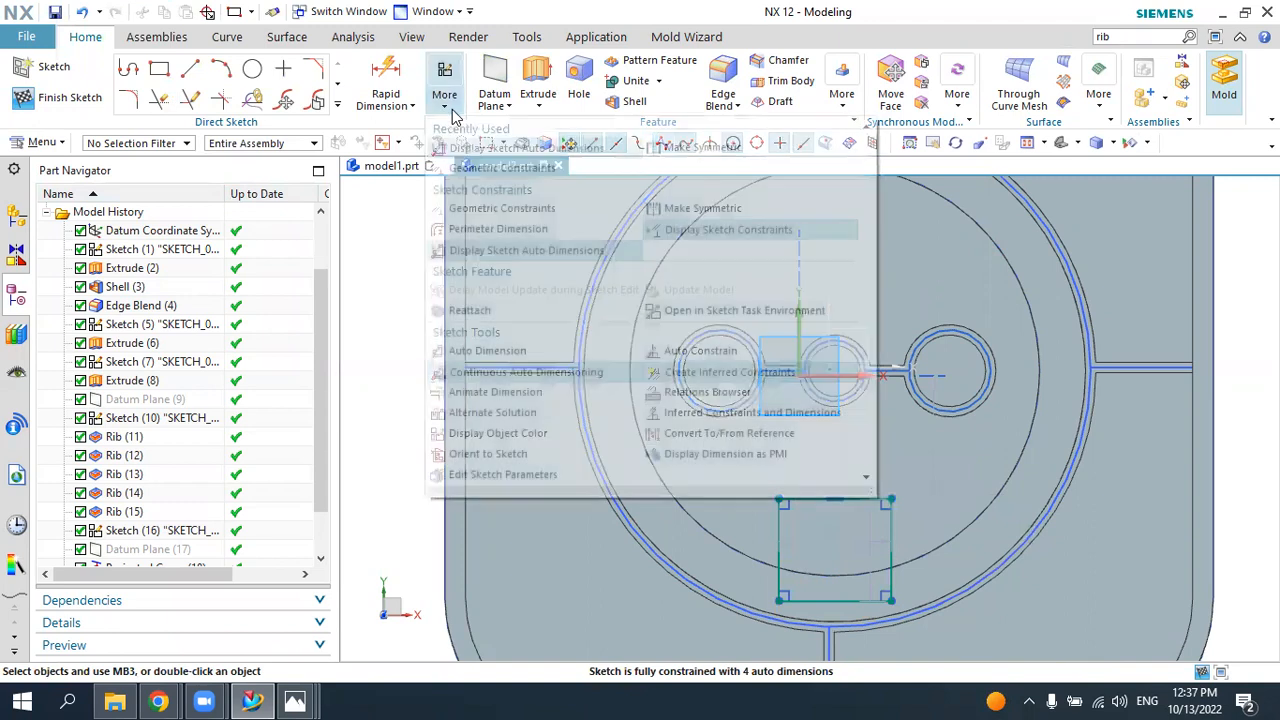
left_click(700, 148)
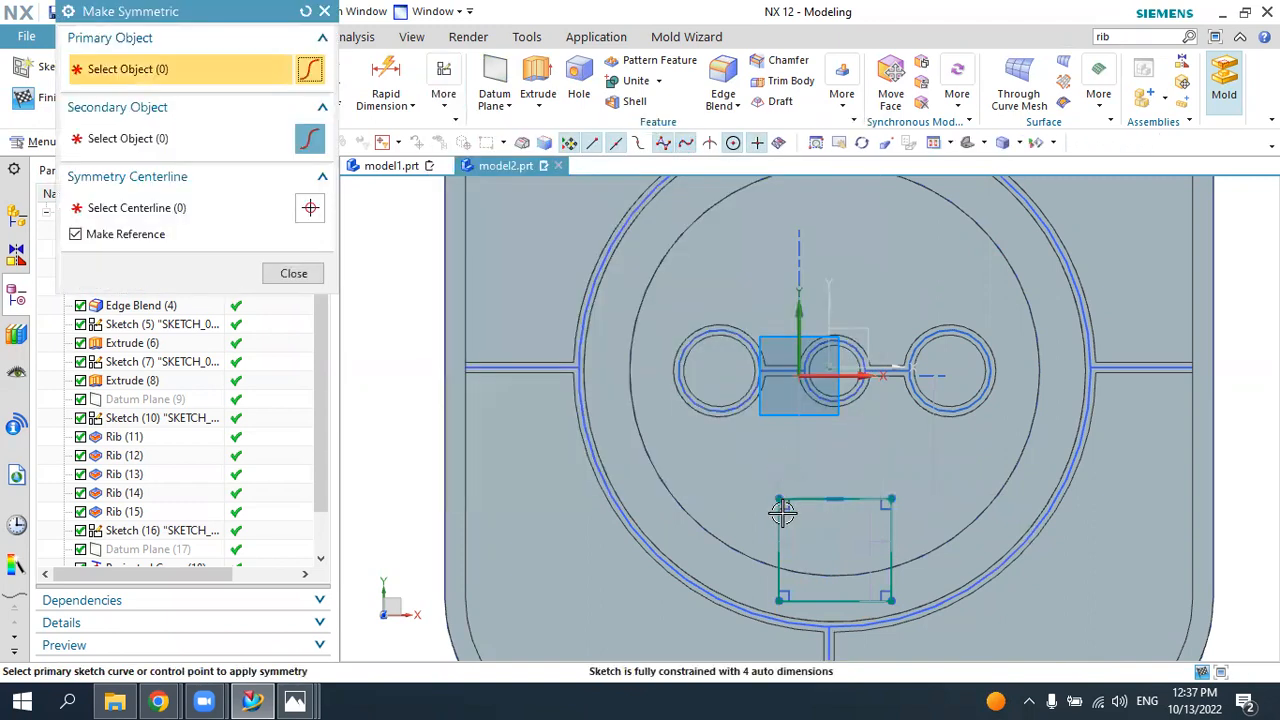
left_click(783, 515)
left_click(891, 516)
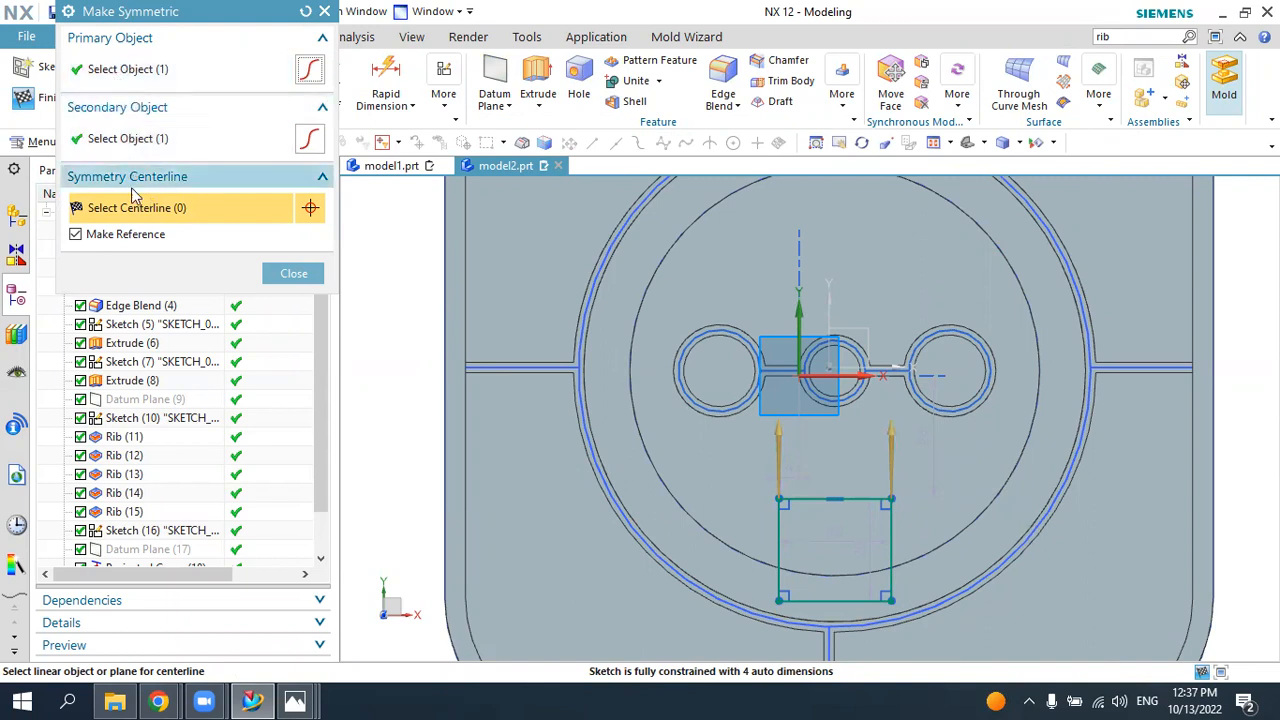
left_click(831, 320)
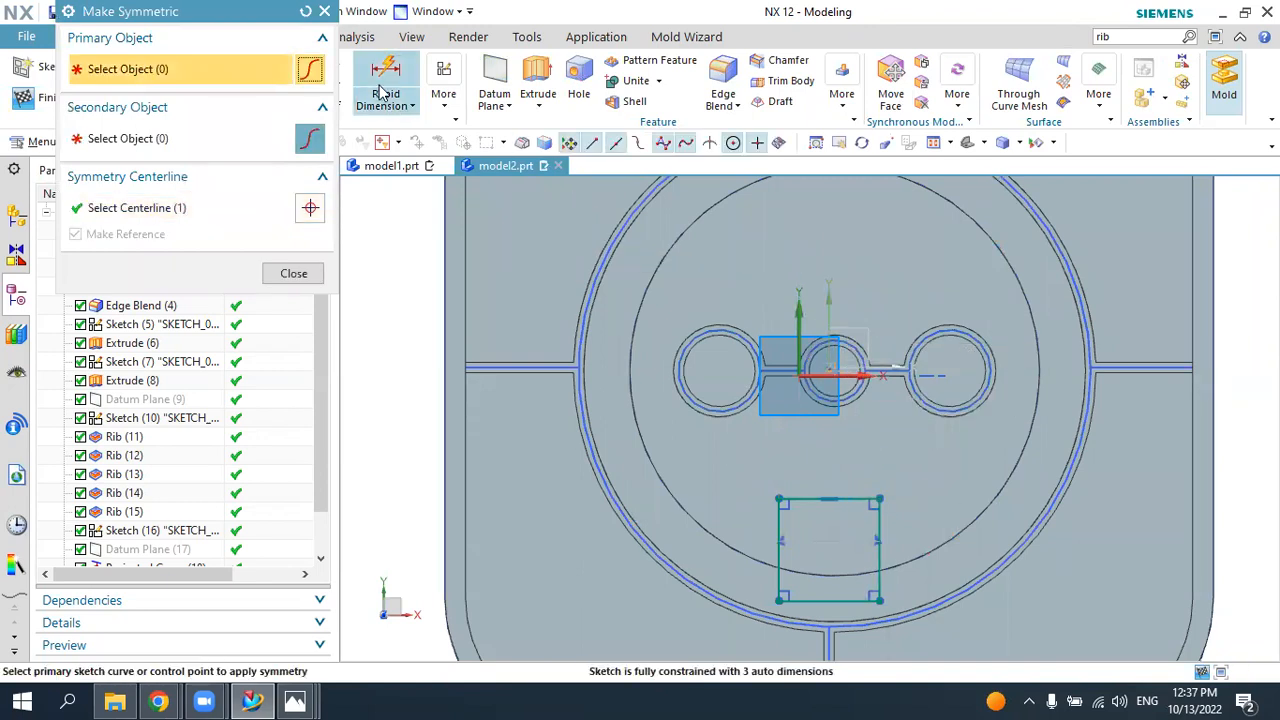
left_click(324, 11)
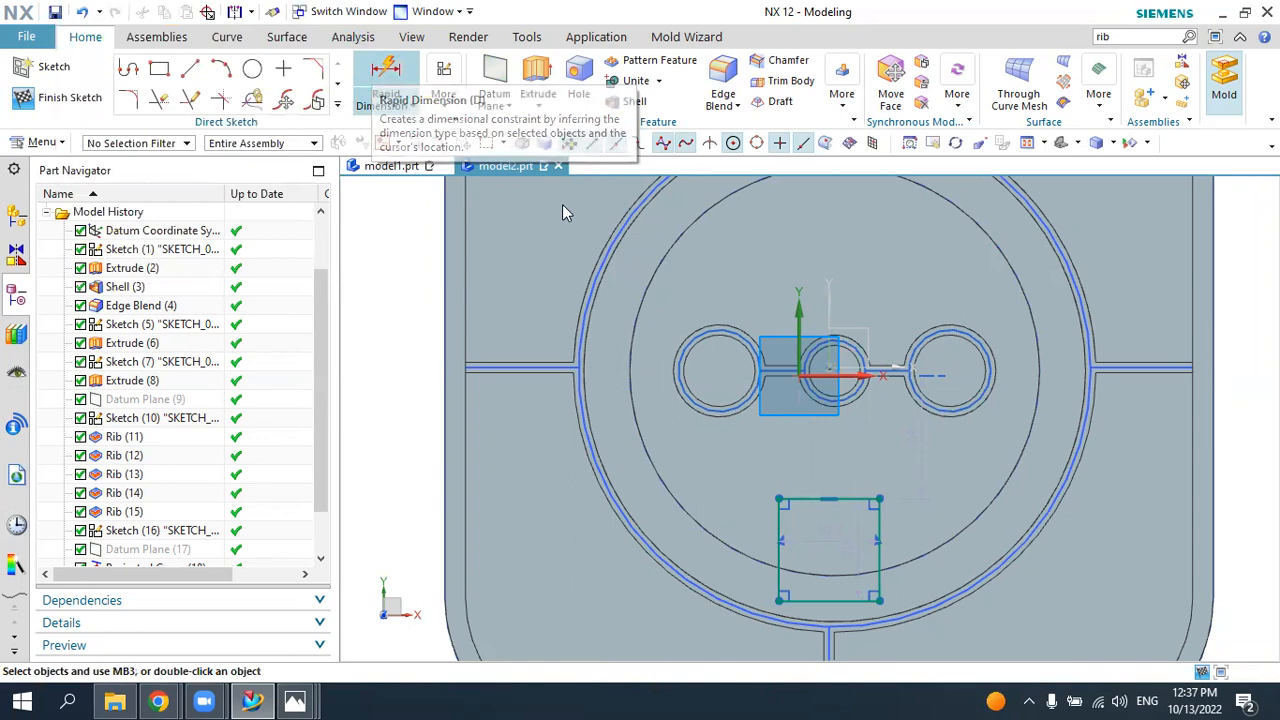
- Dimension the horizontal distance between the rectangle's upper corners and set it to 6 mm
left_click(380, 72)
left_click(778, 495)
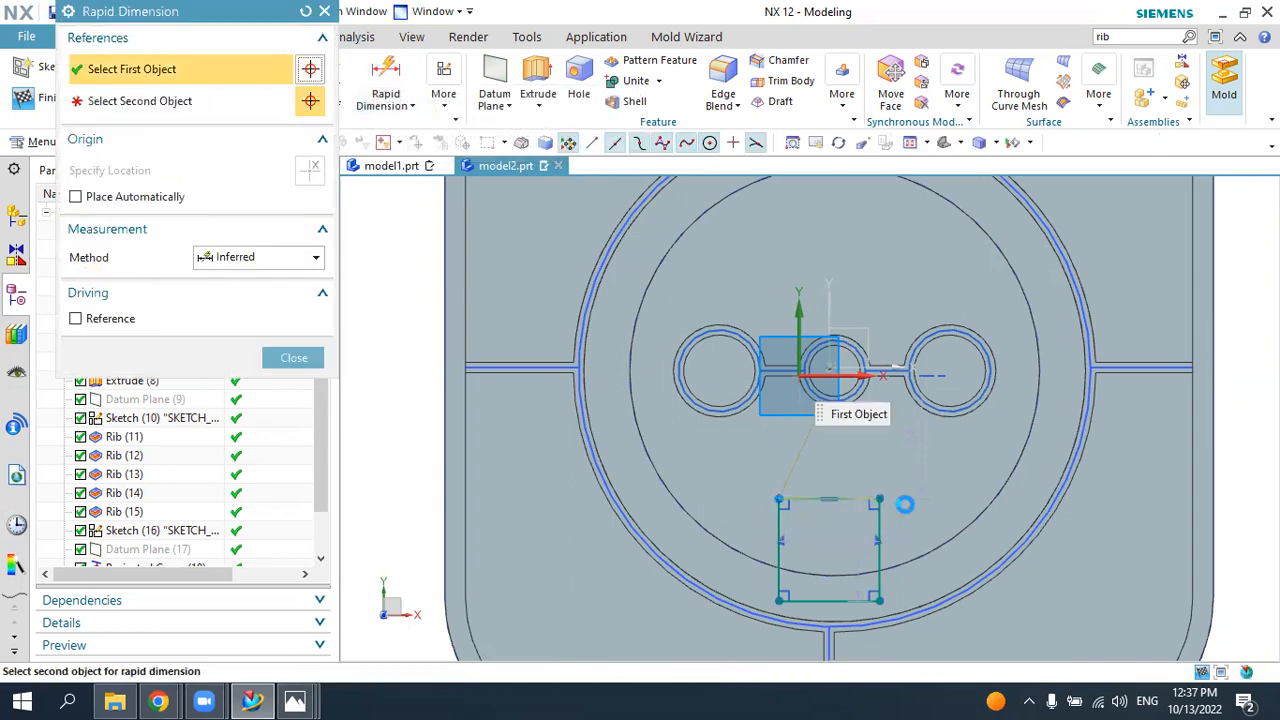
left_click(829, 232)
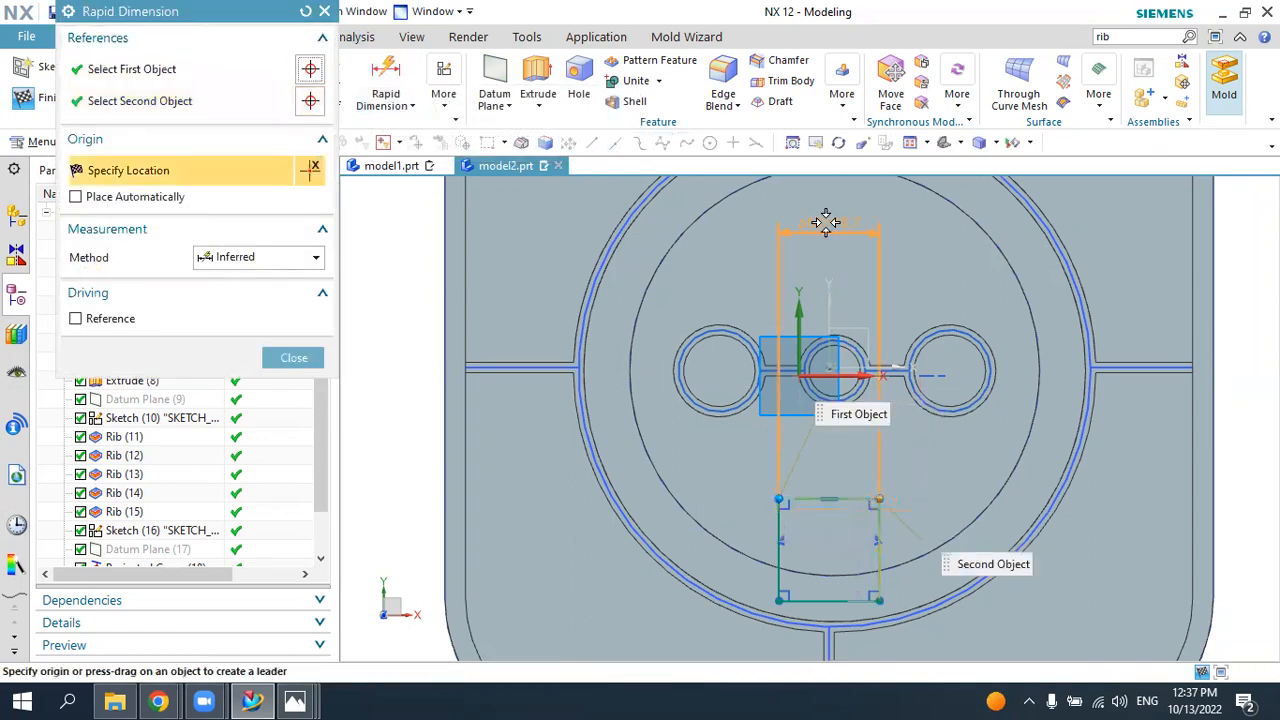
left_click(831, 200)
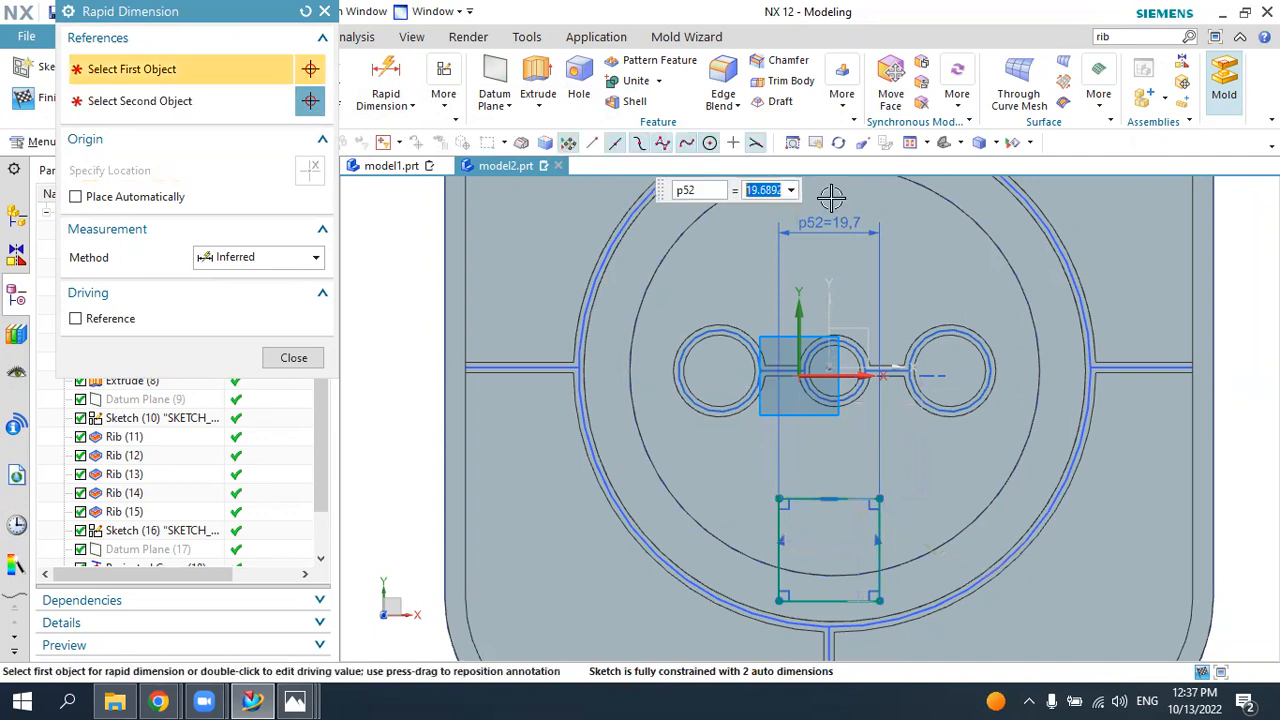
type("6")
key("Return")
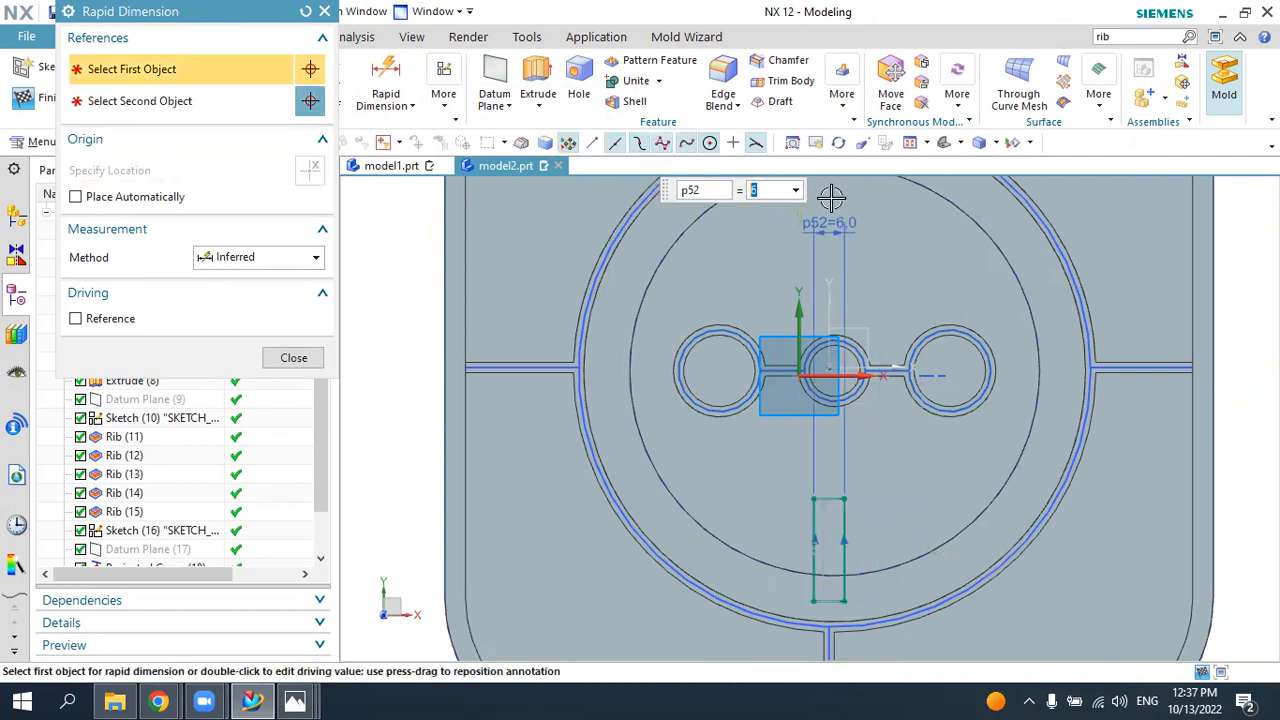
key("Escape")
- Compare the slot with the reference photo and set the rectangle's width to 8 mm
left_click(255, 699)
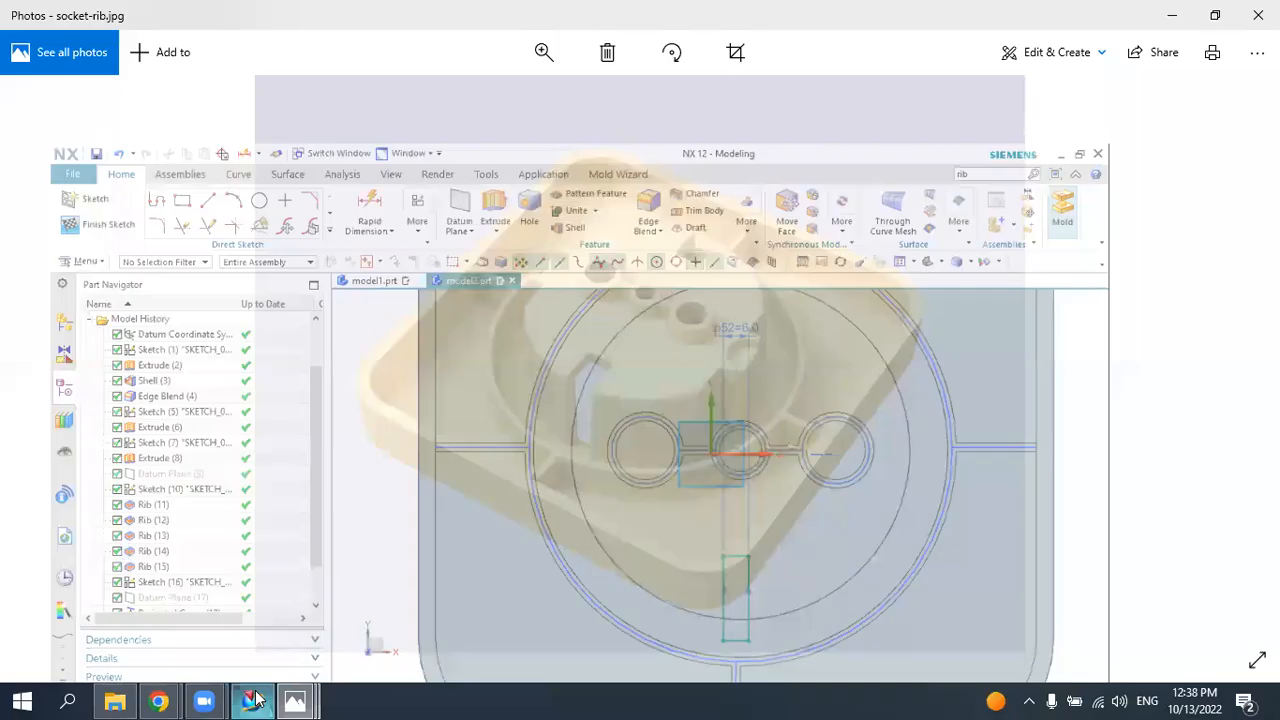
left_click(255, 699)
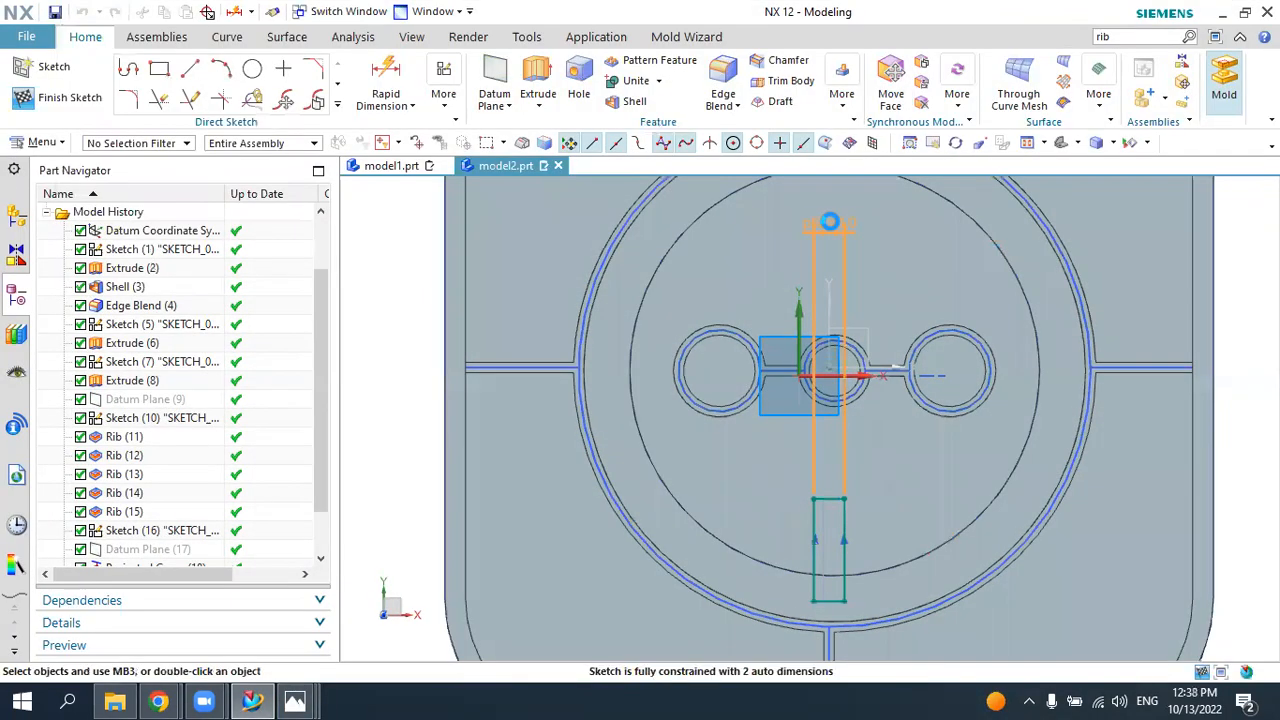
double_click(829, 221)
type("8")
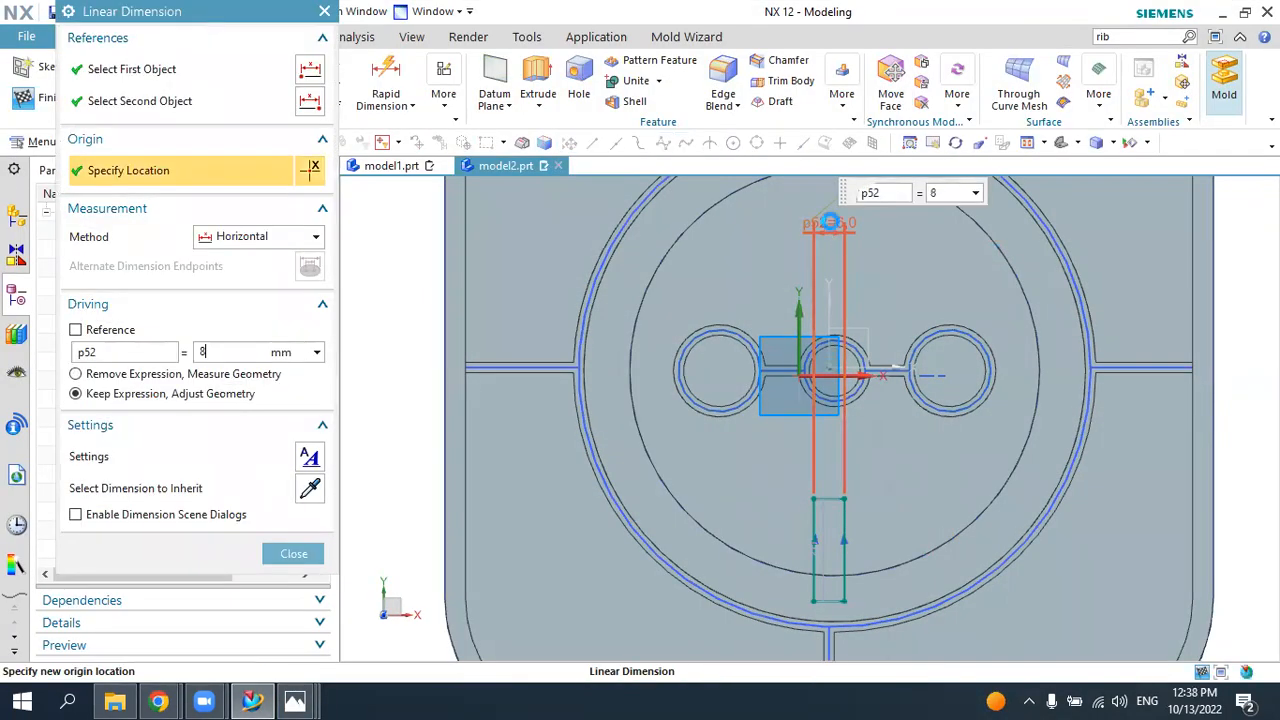
key("Return")
middle_click(831, 222)
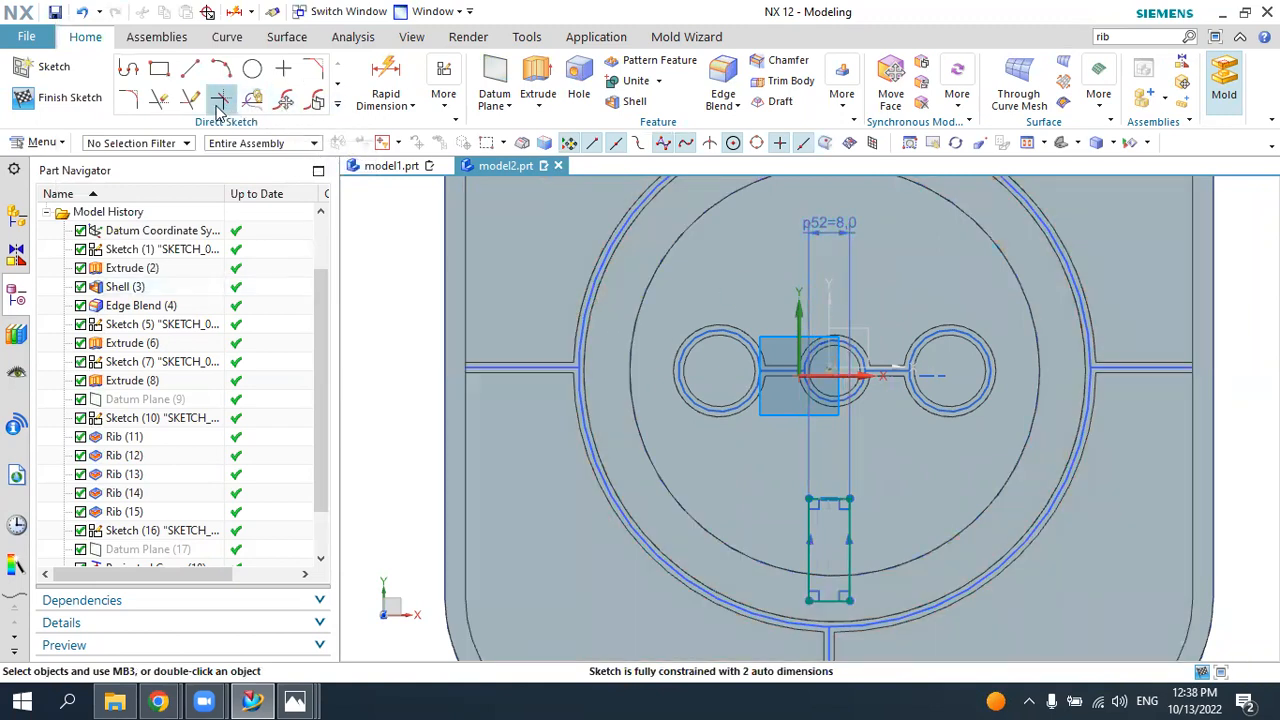
- Project the boss's circular top edge into the sketch
left_click(337, 106)
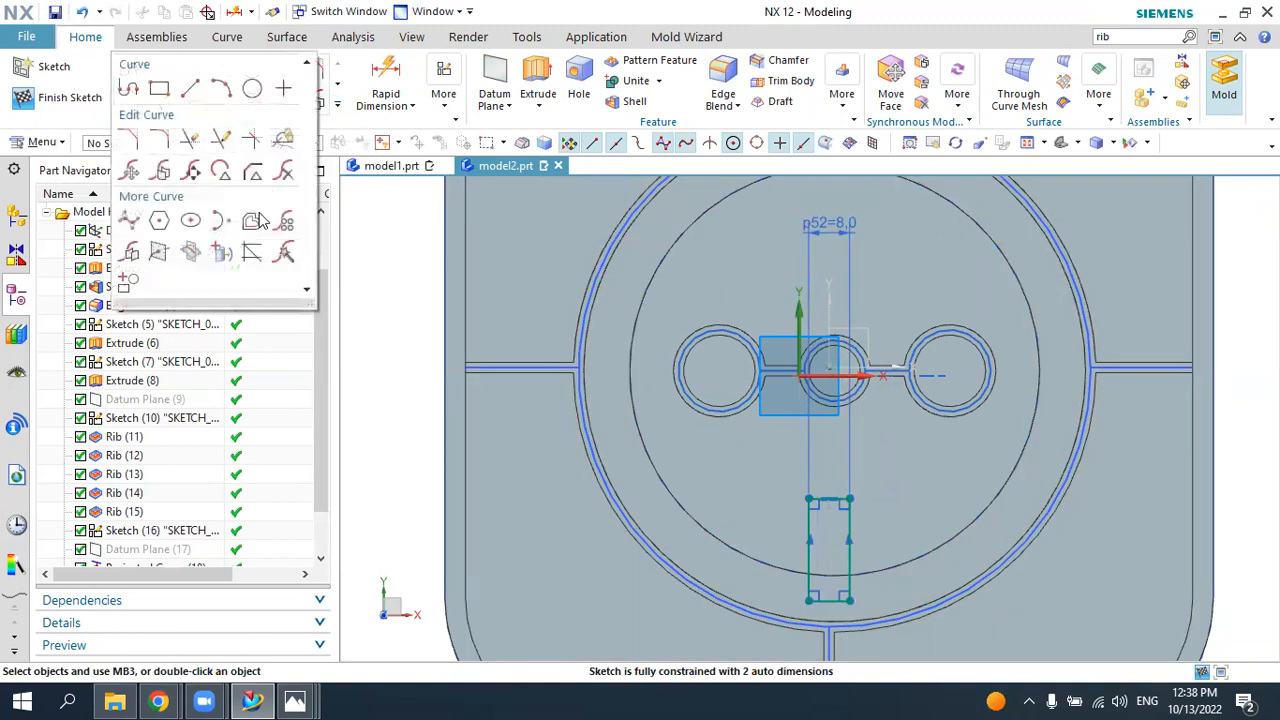
left_click(221, 252)
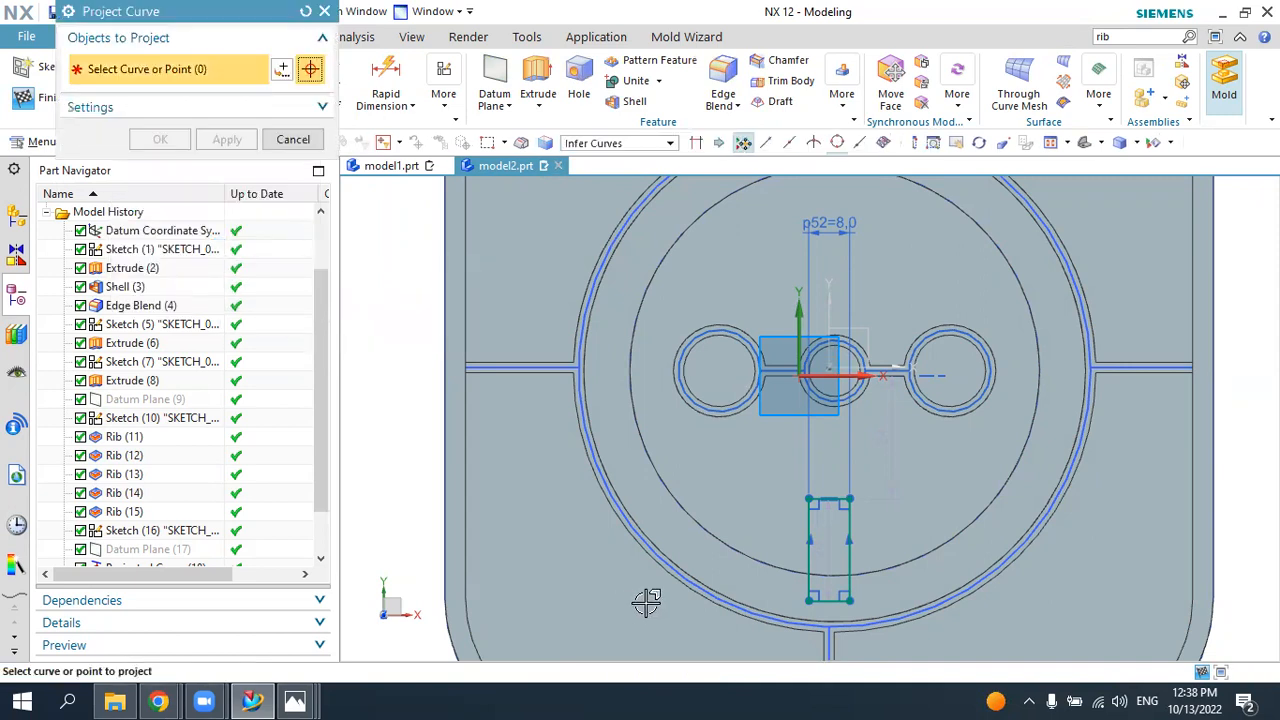
left_click(731, 543)
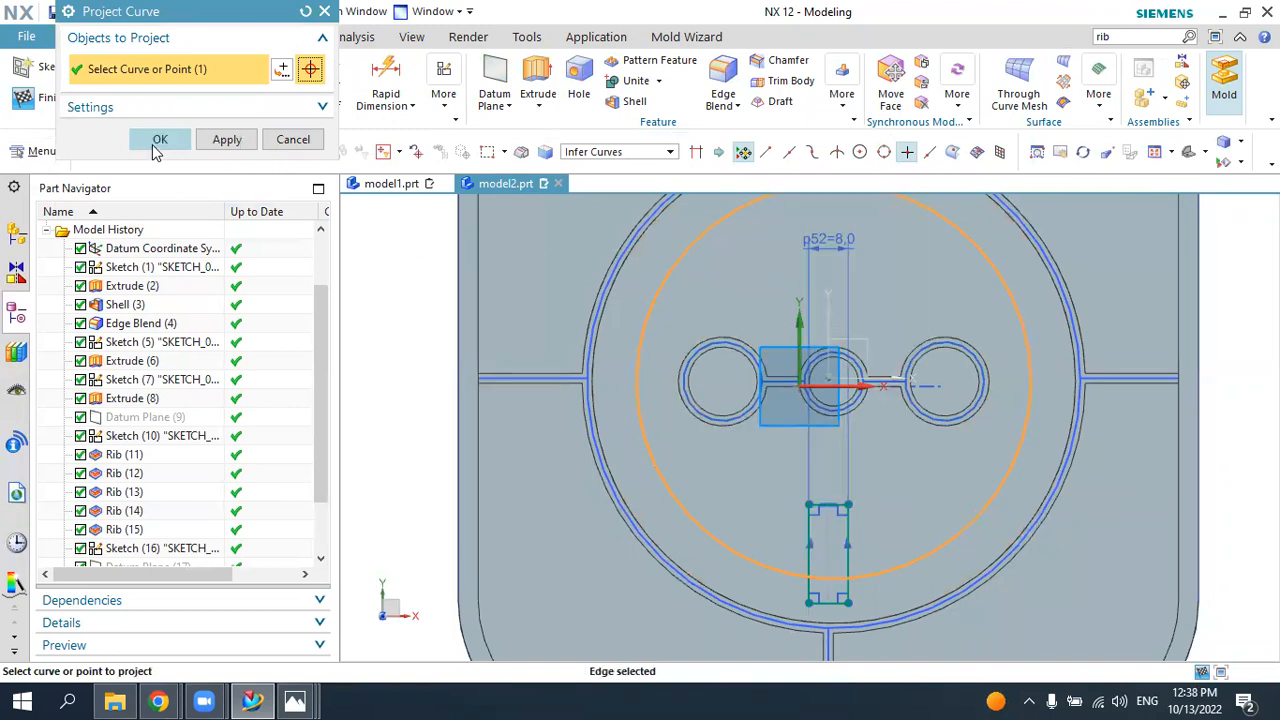
left_click(158, 145)
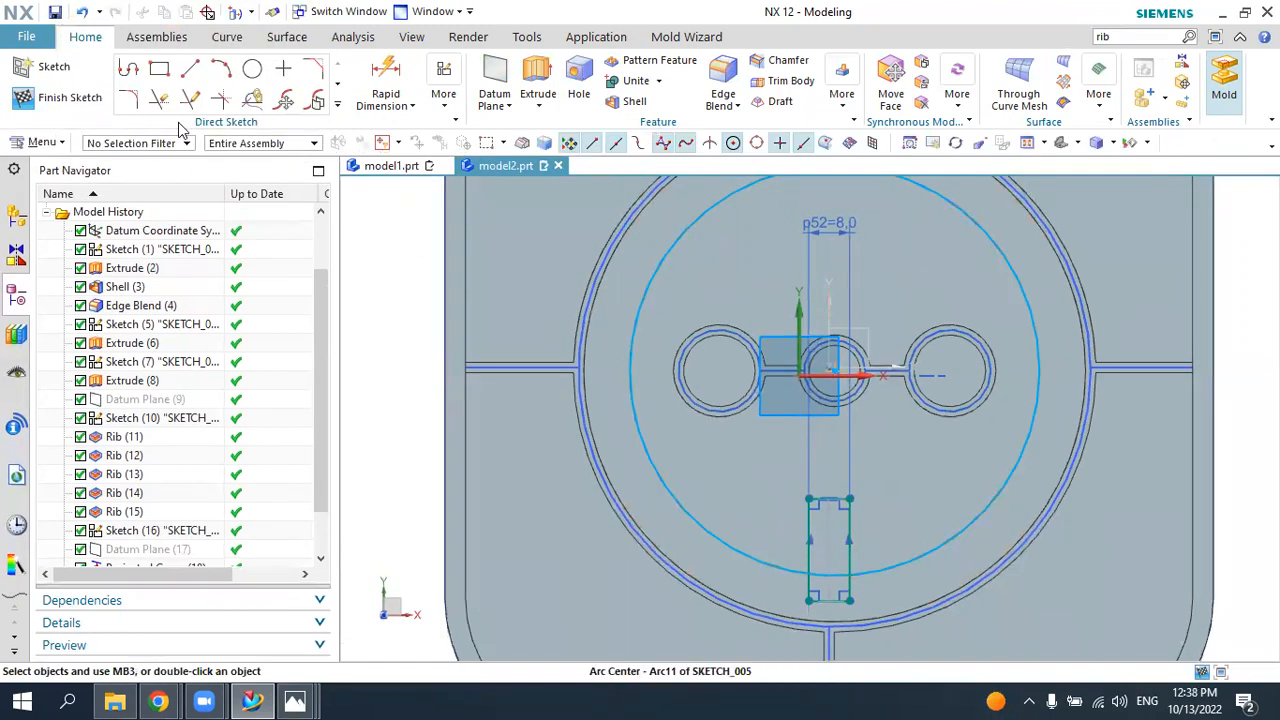
- Trim away the parts of the rectangle that lie outside the projected circle with Quick Trim
left_click(160, 103)
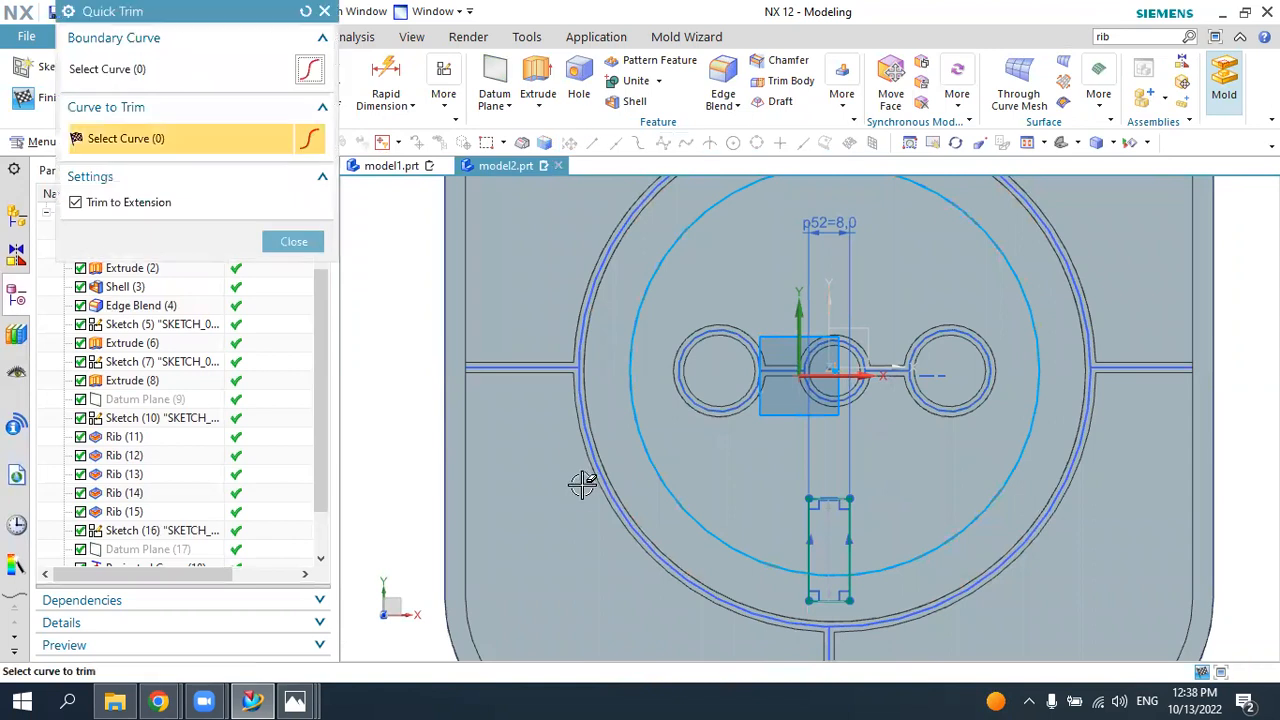
left_click_drag(806, 593, 845, 601)
left_click(826, 601)
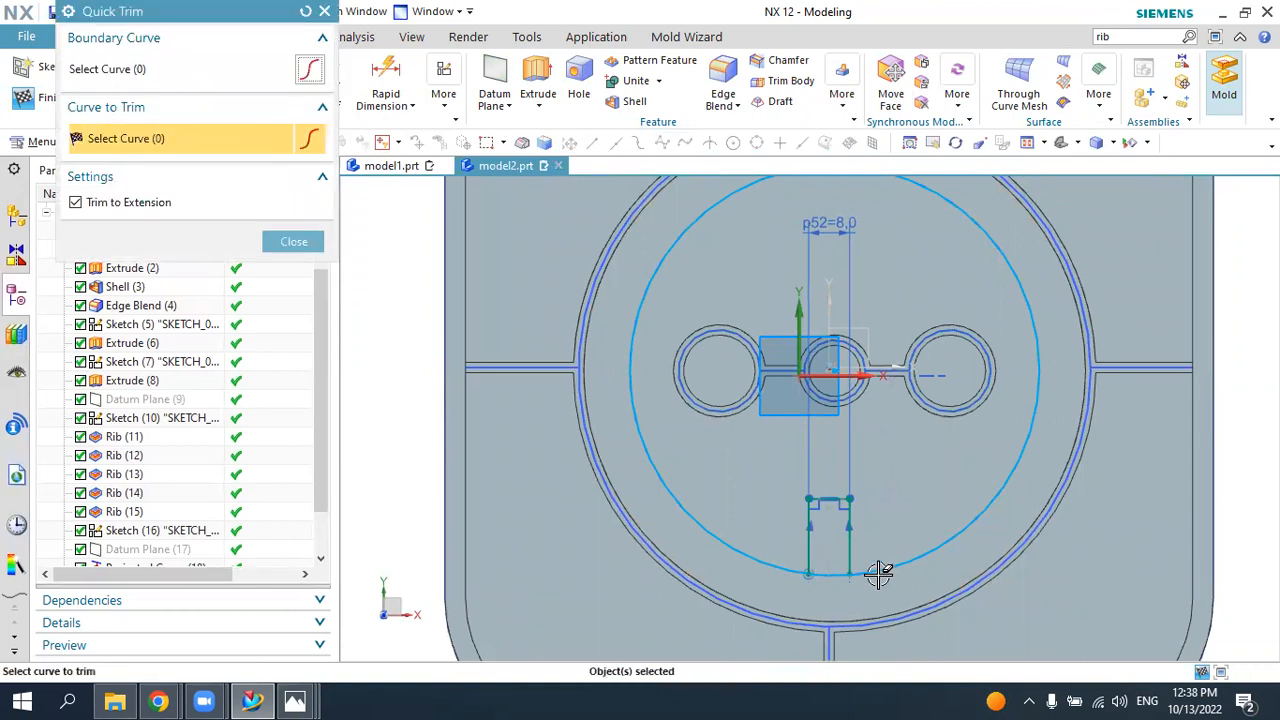
- Undo the trim of the projected circle and turn off Trim to Extension in Quick Trim
left_click(252, 700)
left_click(252, 700)
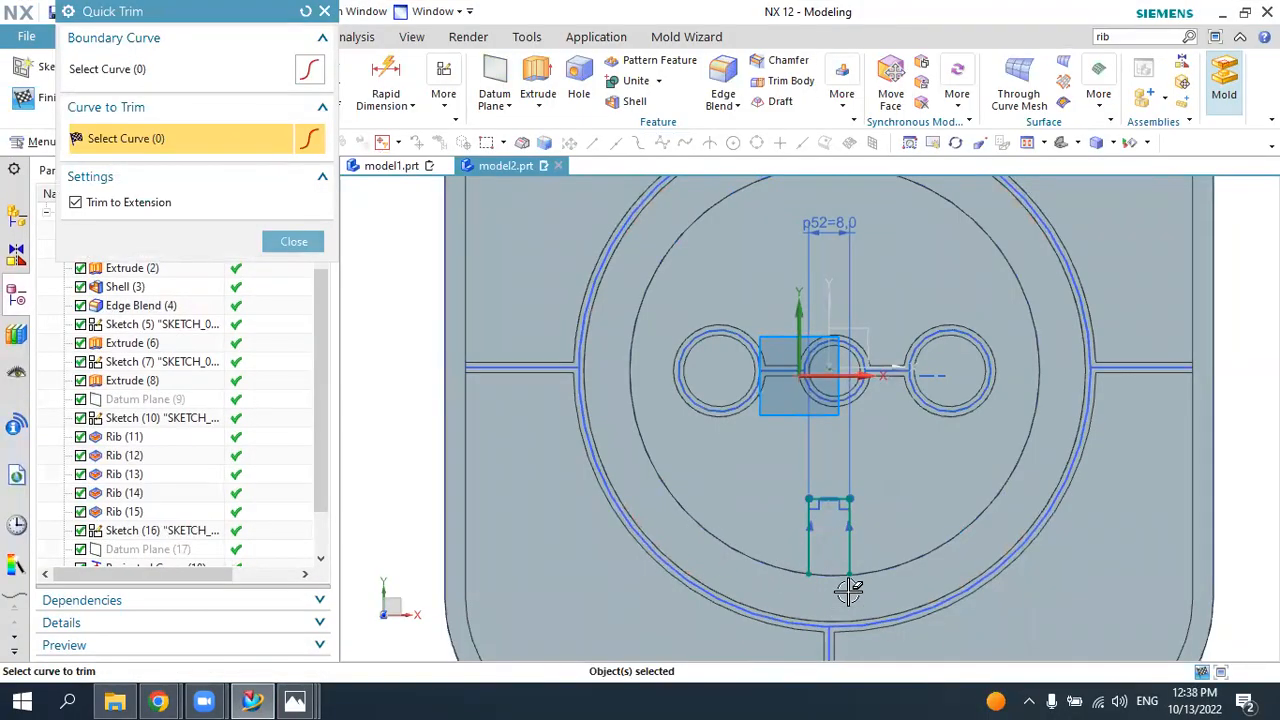
key("ctrl+z")
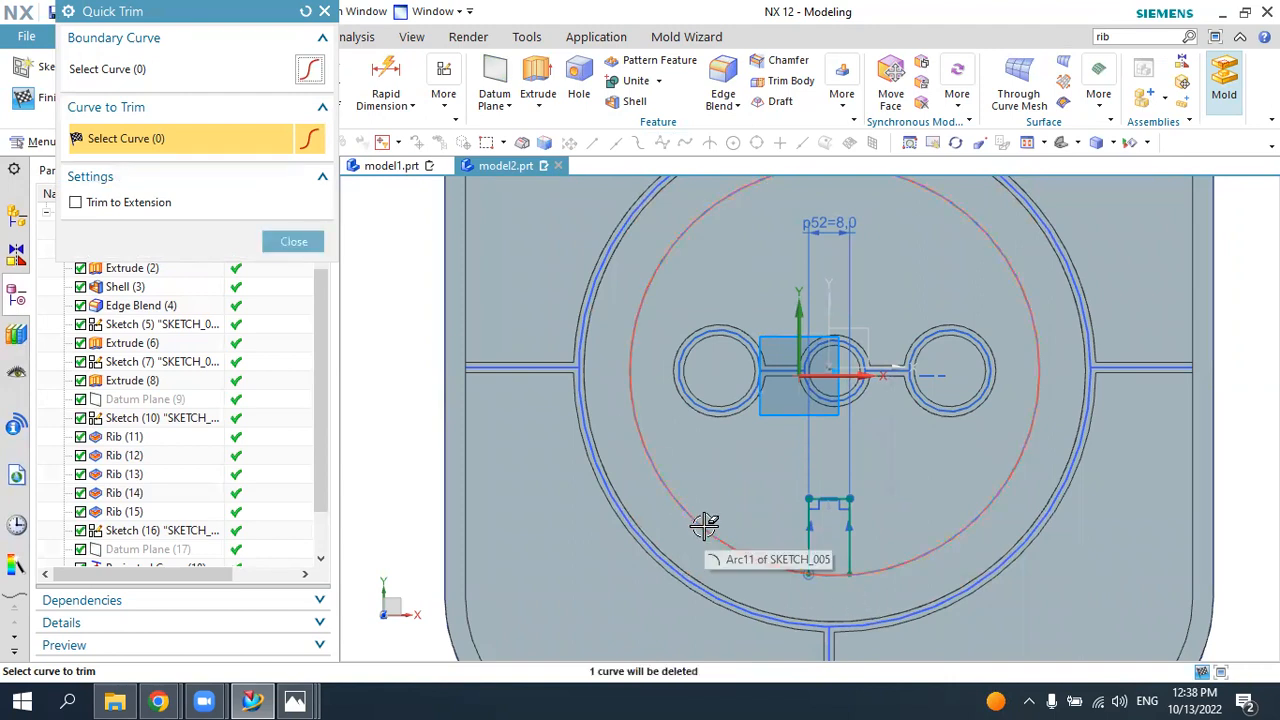
scroll(893, 576, "down", 1)
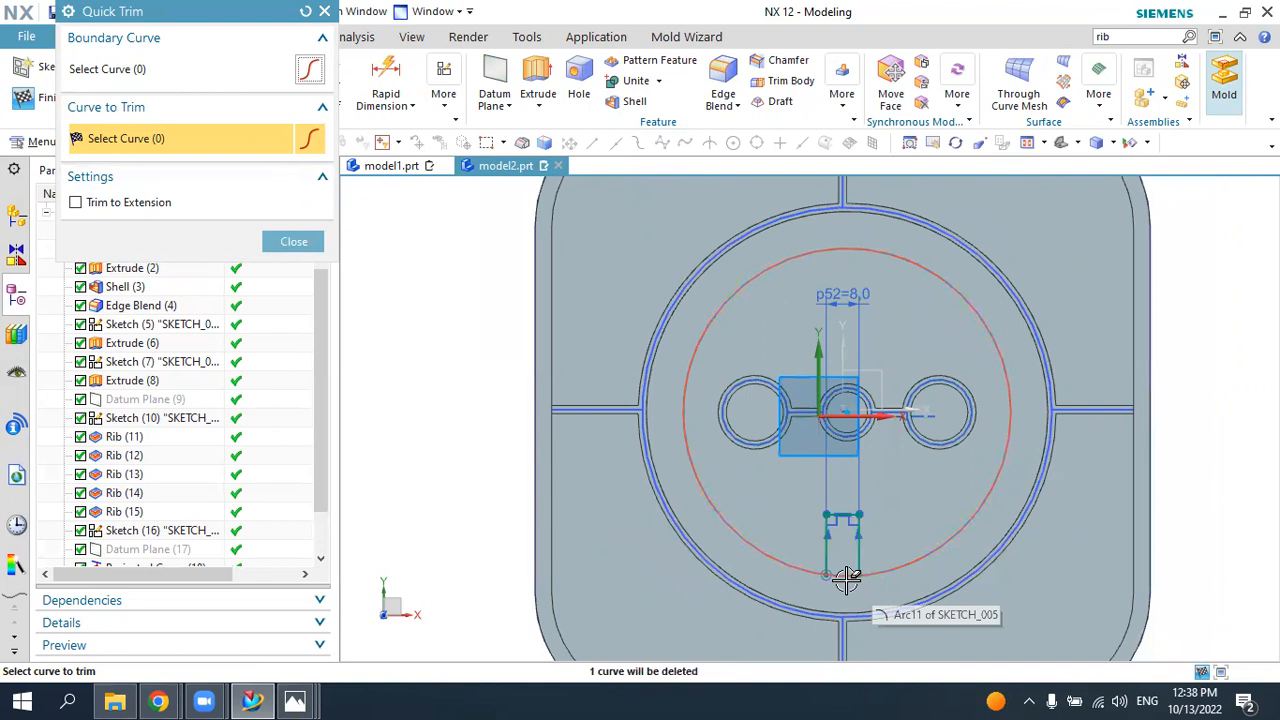
scroll(846, 578, "down", 1)
scroll(886, 567, "up", 2)
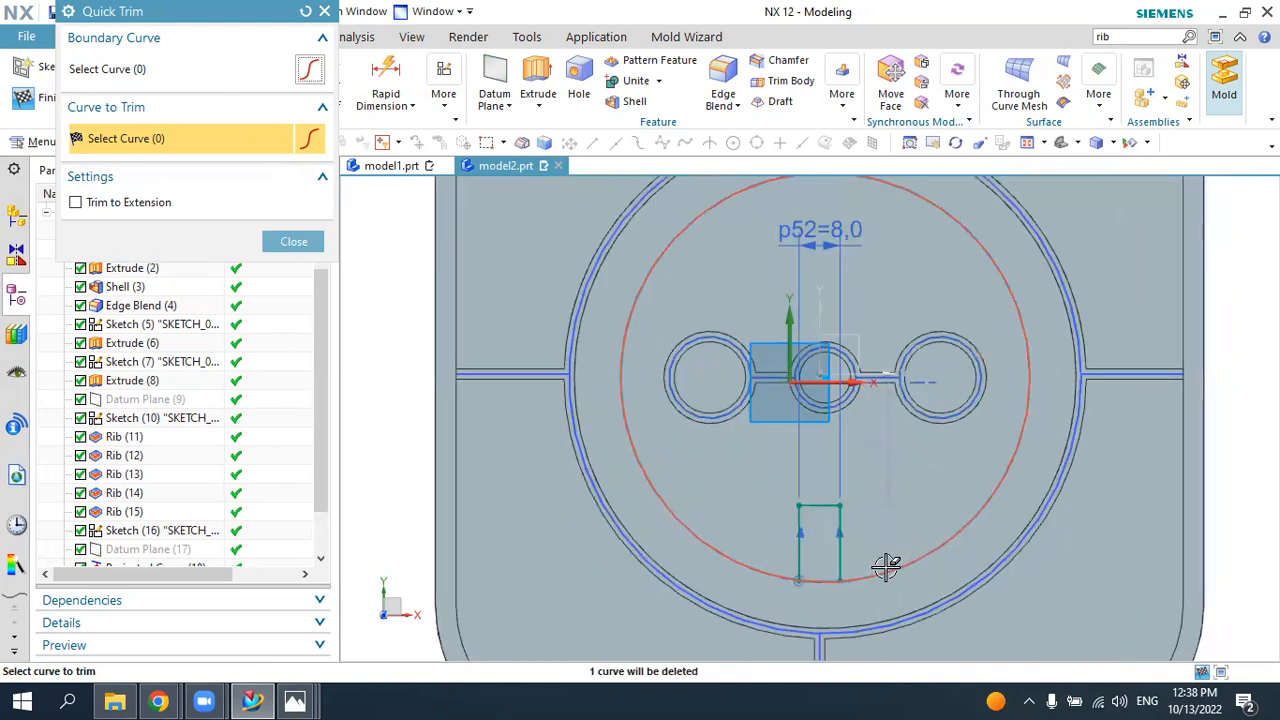
key("Escape")
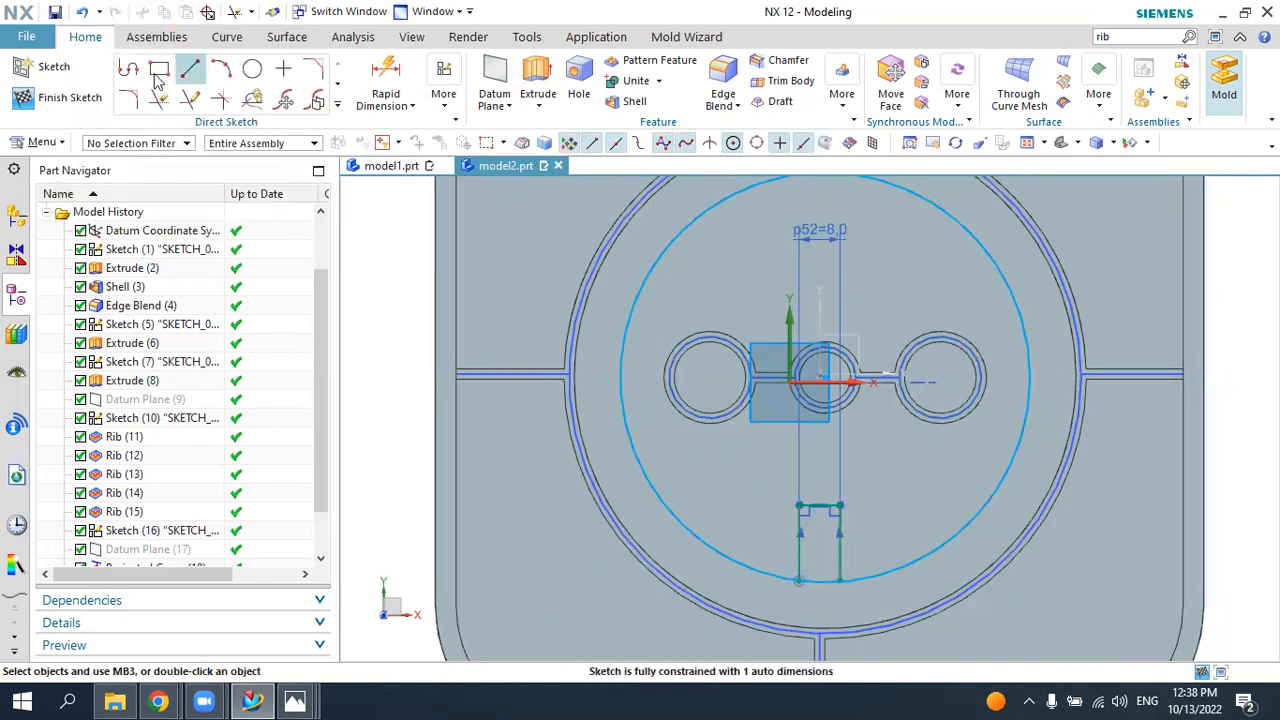
- Finish the slot sketch and try to cut its region from the boss with Extrude, using the Region Boundary Curves rule
key("ctrl+q")
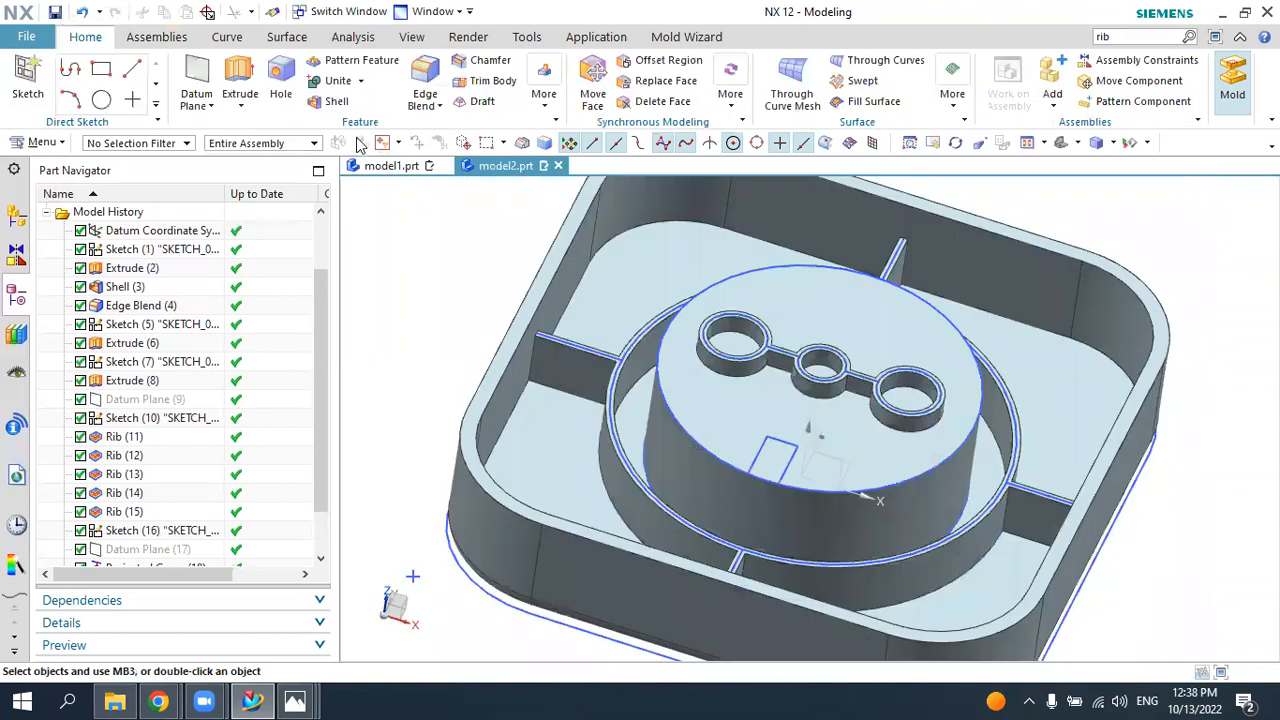
left_click(240, 80)
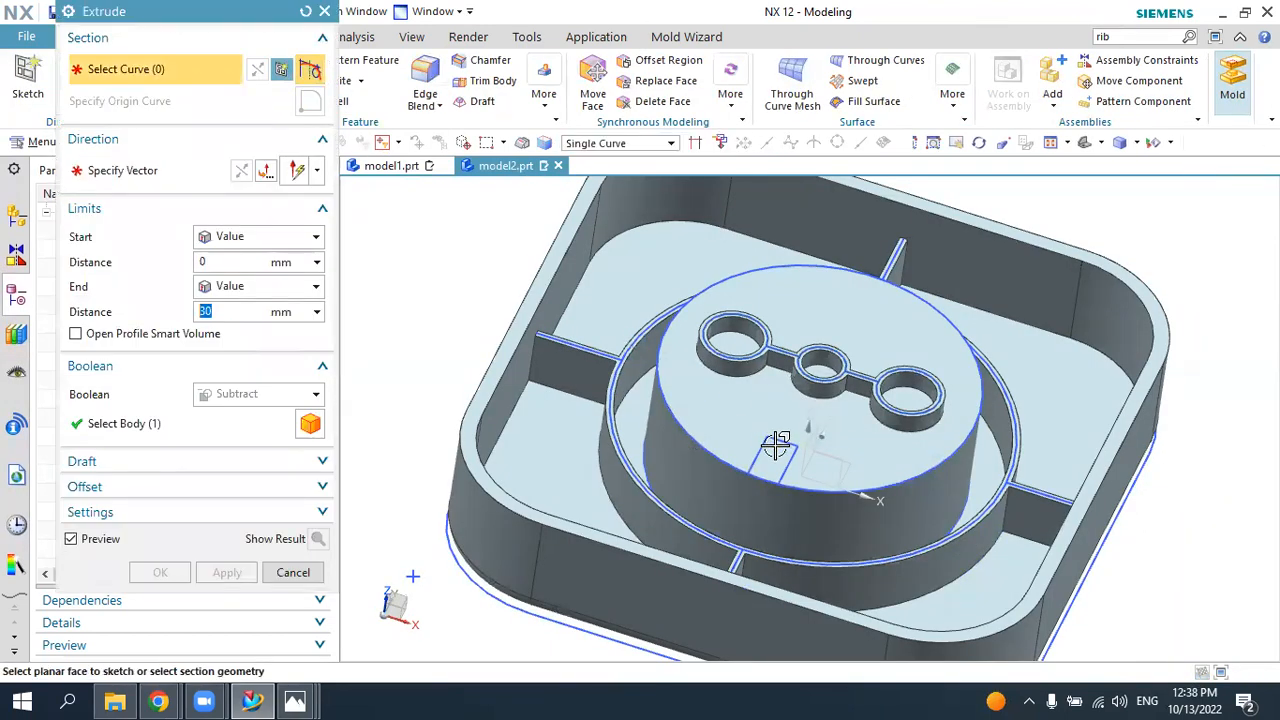
left_click(586, 152)
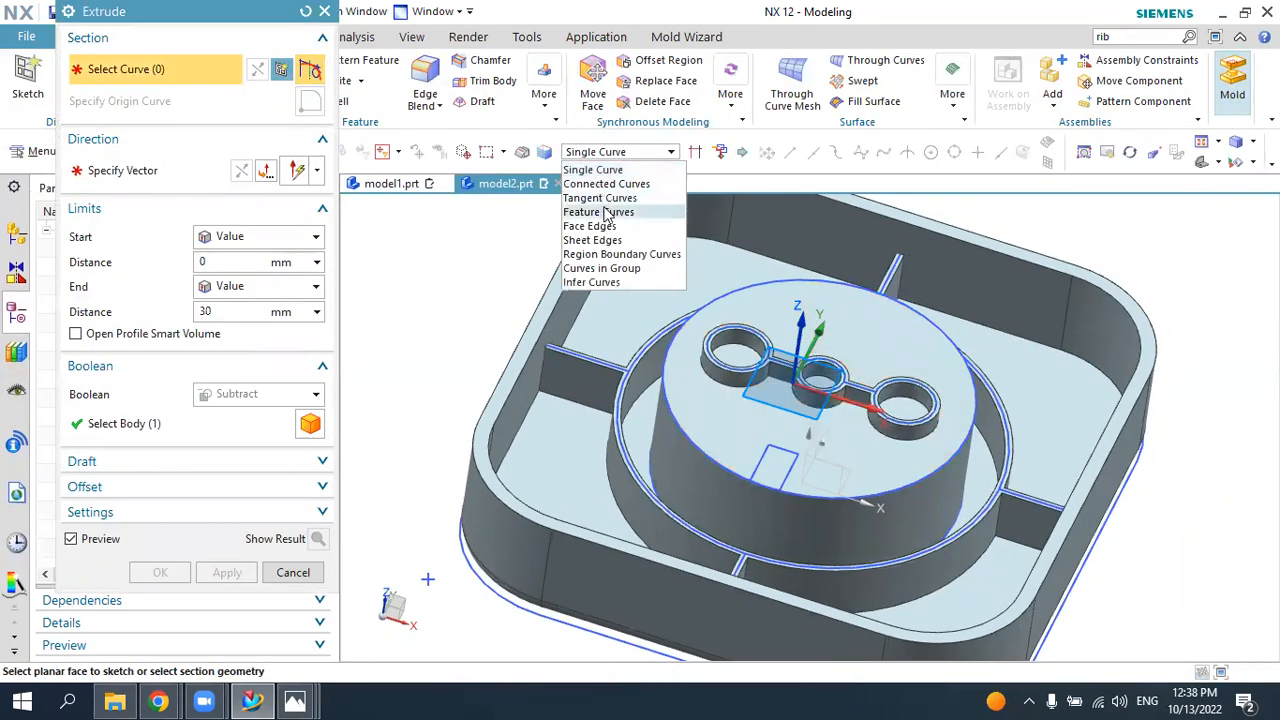
left_click(622, 254)
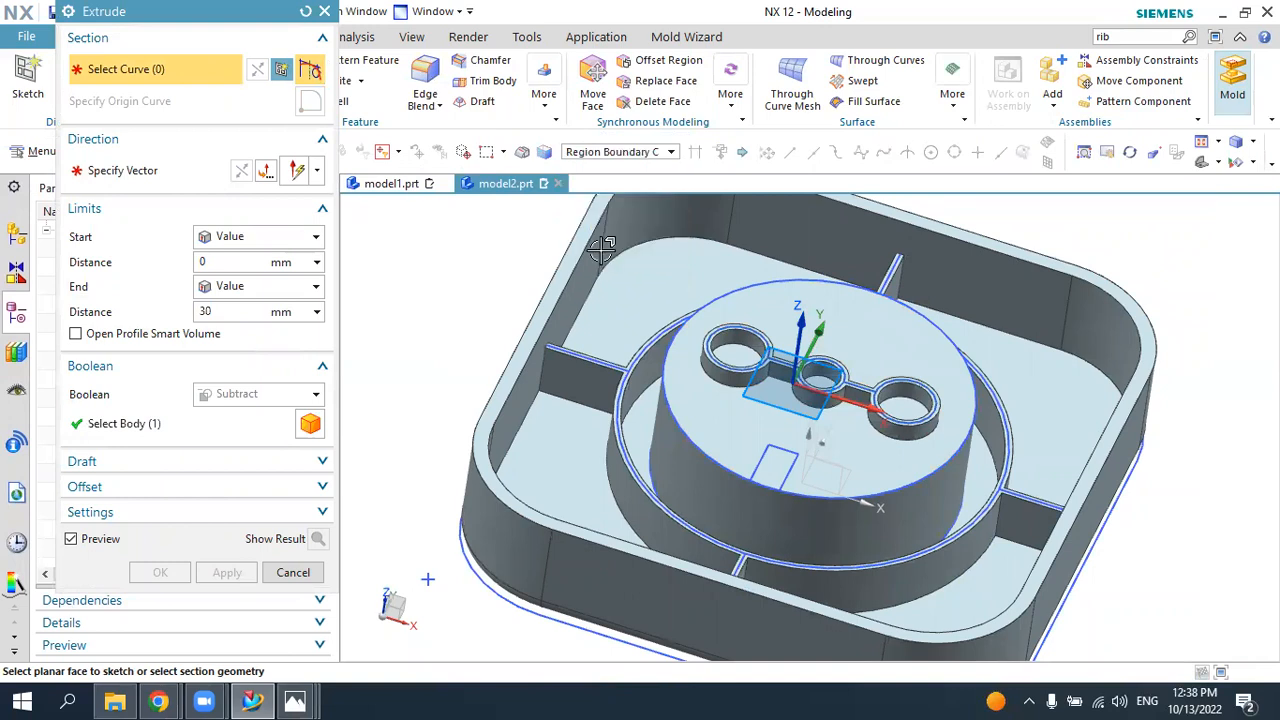
left_click(778, 450)
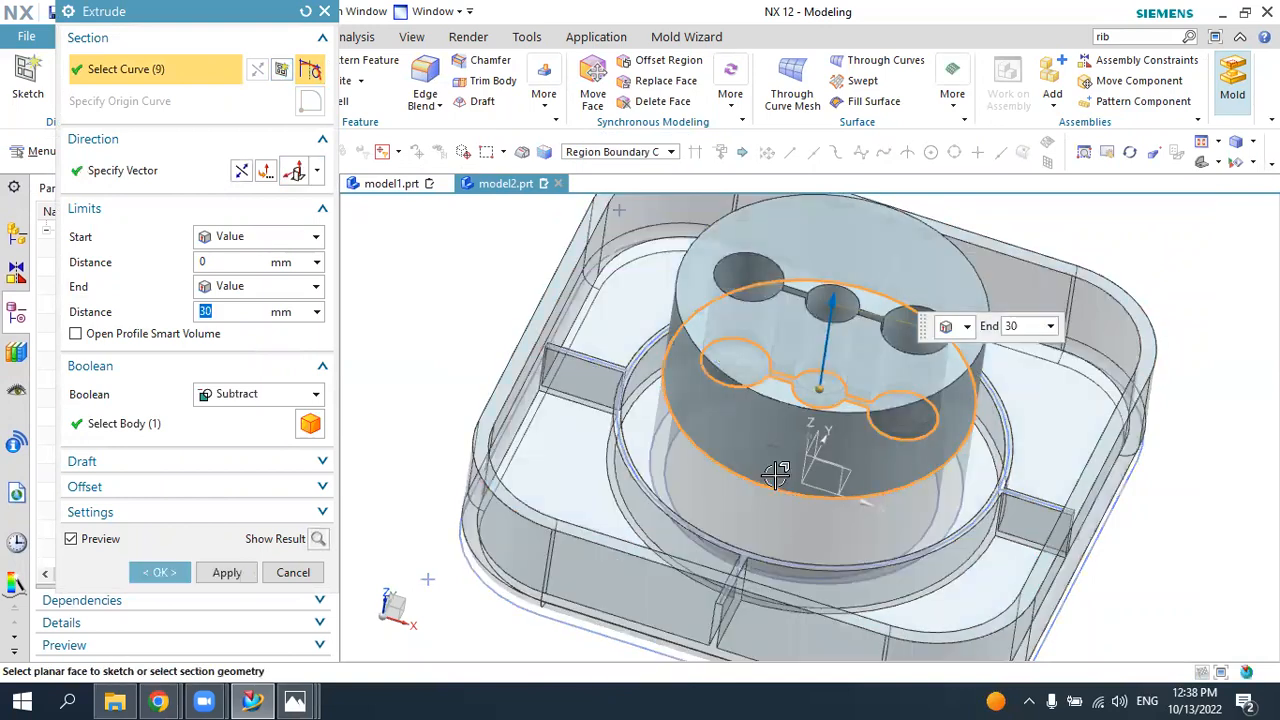
middle_click(470, 268)
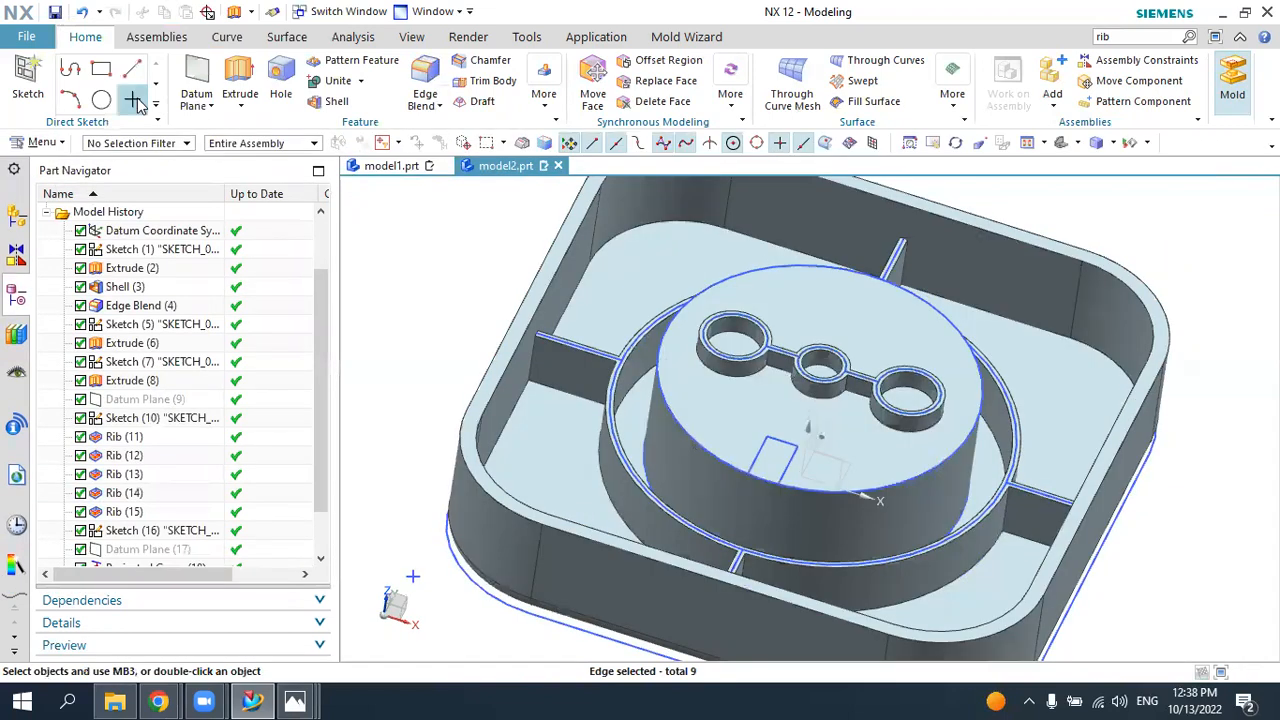
- Reopen the slot sketch and try a subtracting Extrude from inside it
scroll(184, 551, "down", 1)
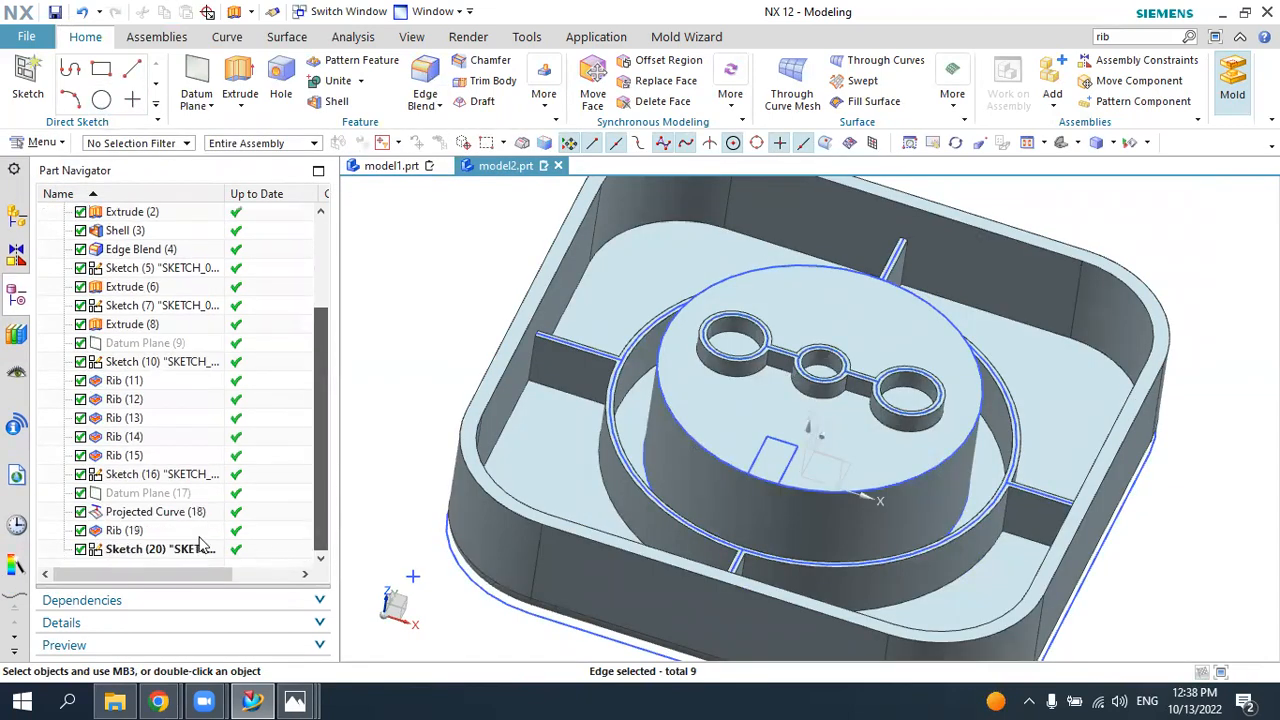
double_click(190, 548)
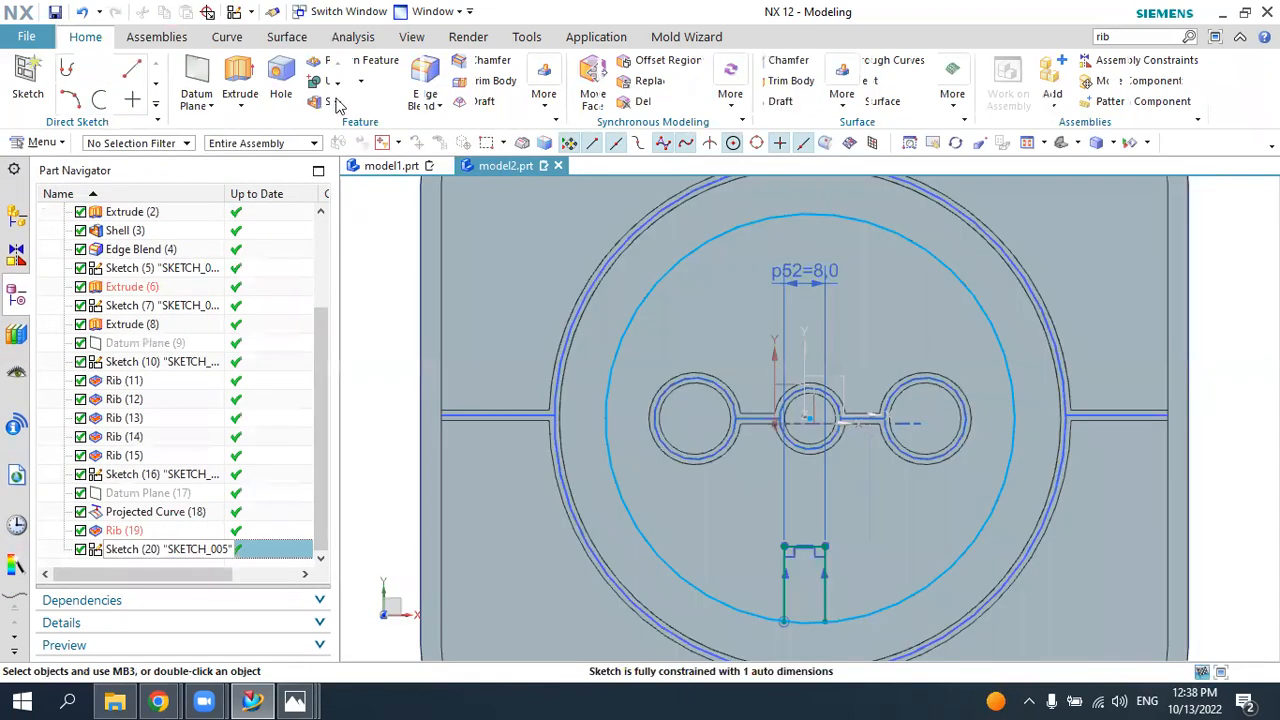
left_click(537, 92)
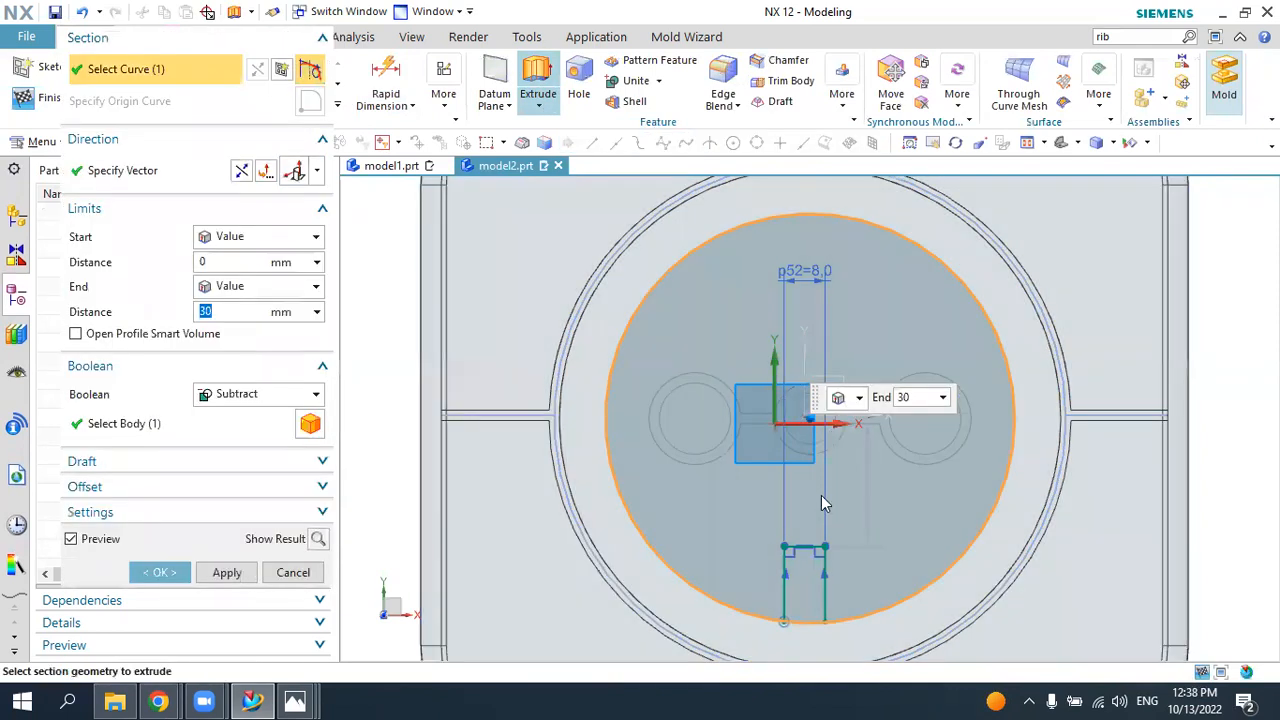
middle_click_drag(822, 503, 735, 383)
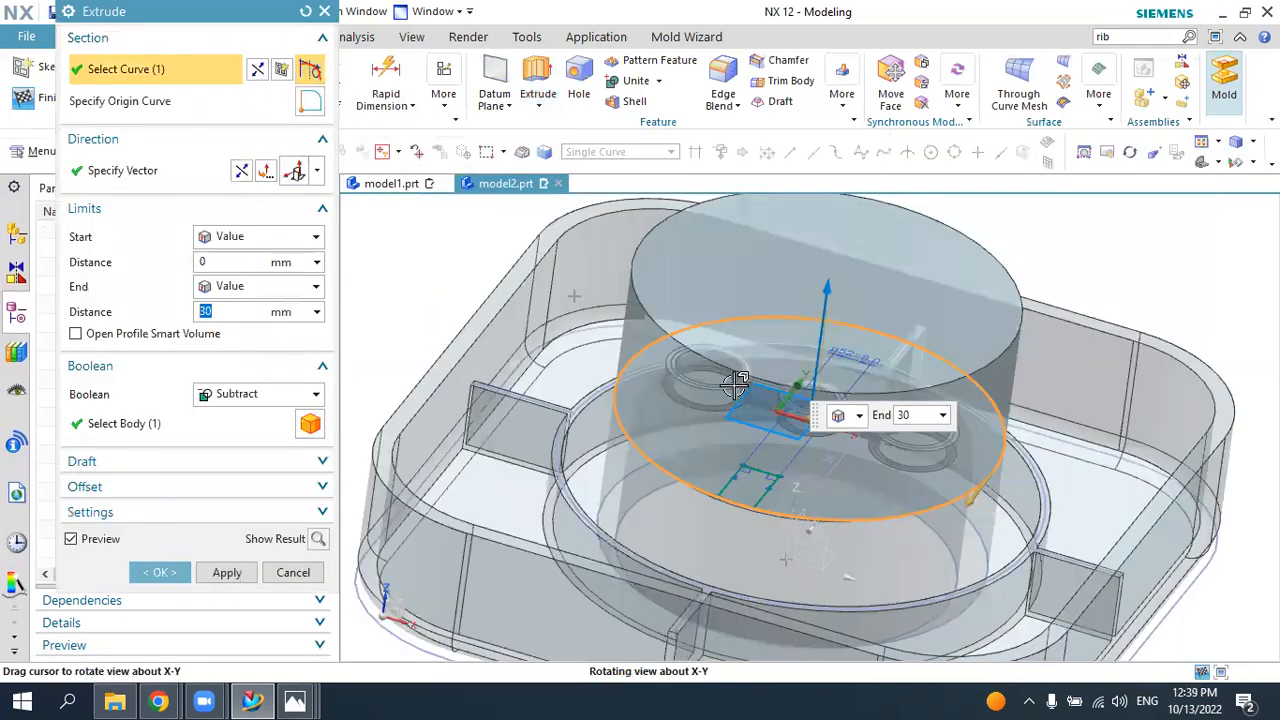
key("Escape")
key("ctrl+q")
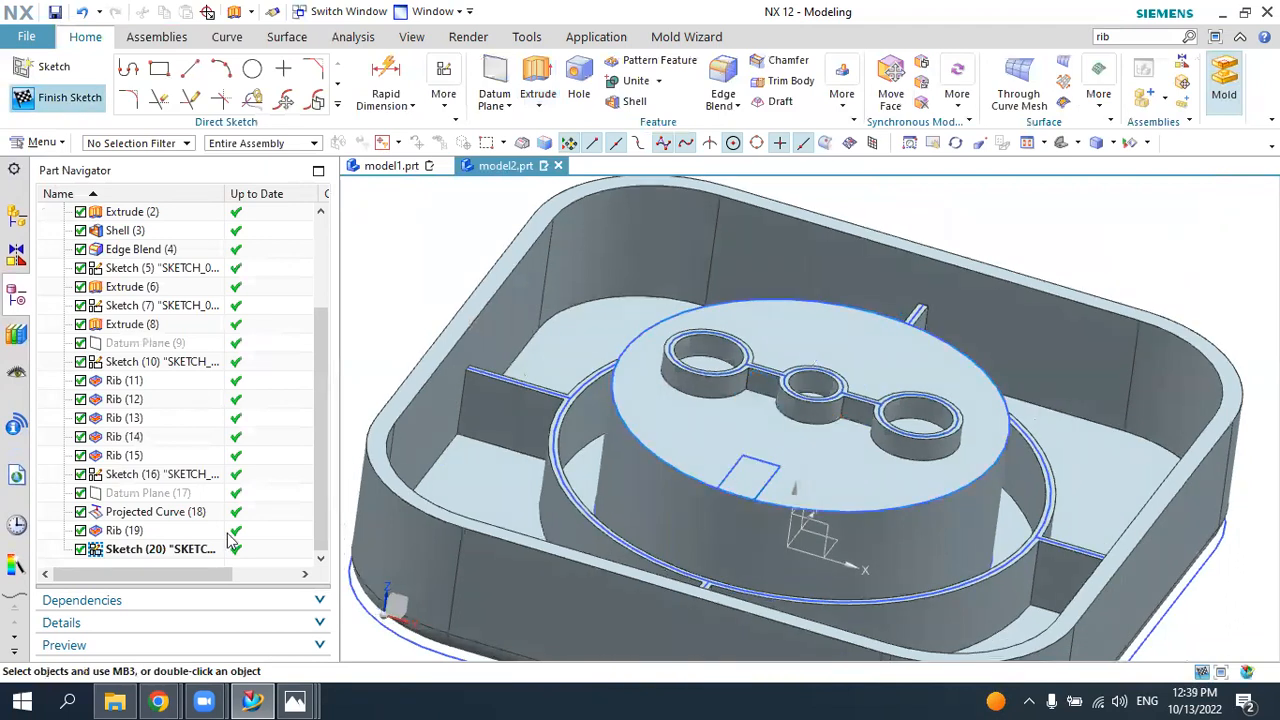
- Remove the projected circle from the slot sketch with Quick Trim and finish the sketch
left_click(195, 550)
double_click(200, 548)
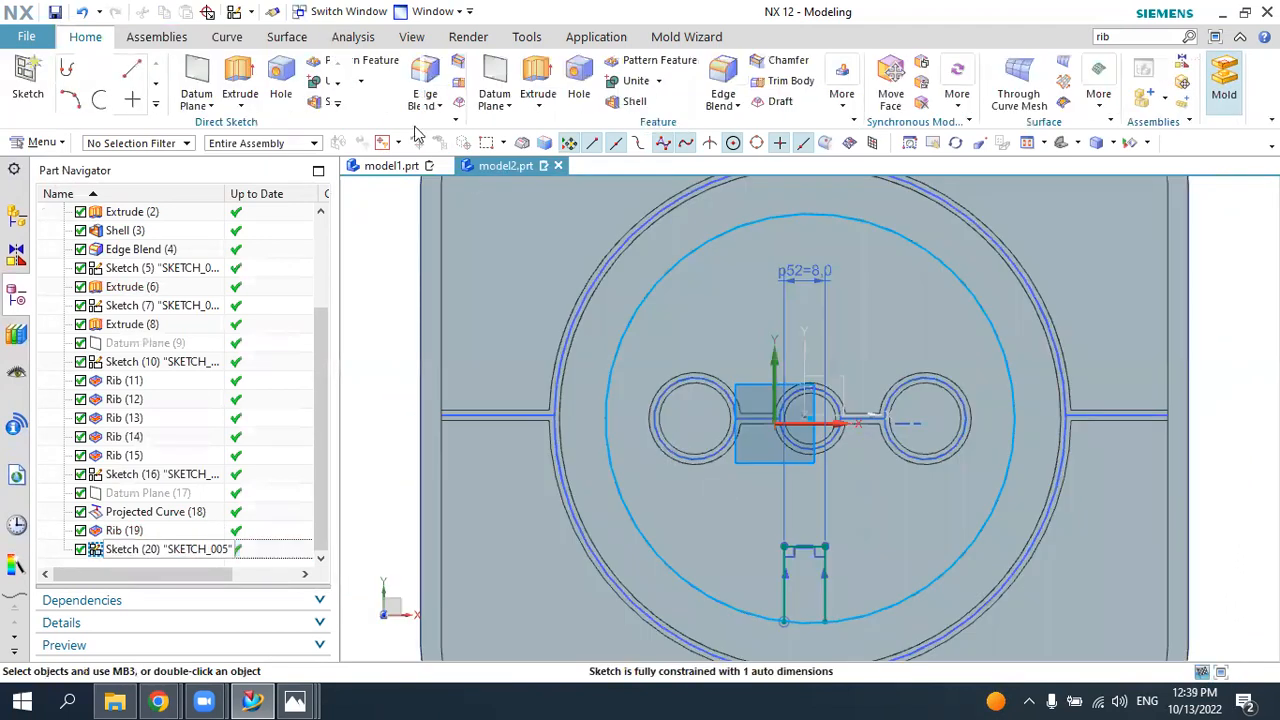
left_click(160, 103)
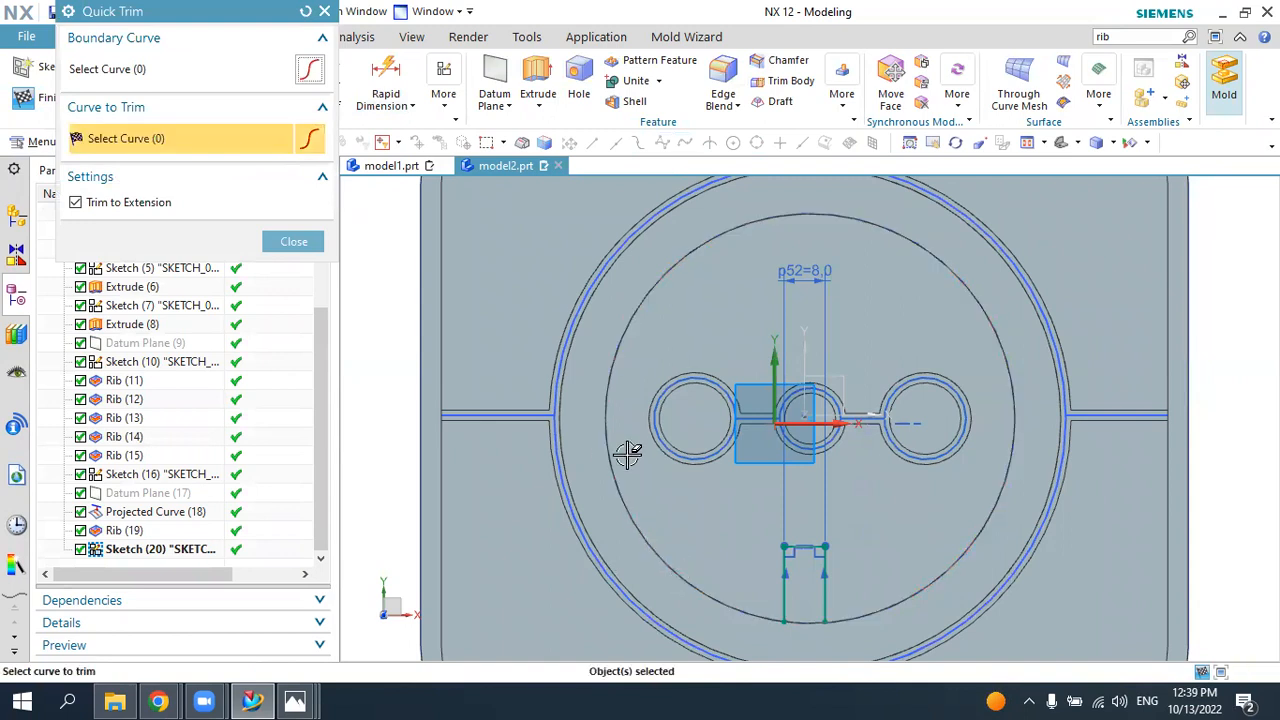
key("Escape")
mouse_move(771, 514)
middle_mouse_down()
mouse_move(778, 464)
mouse_move(735, 455)
middle_mouse_up()
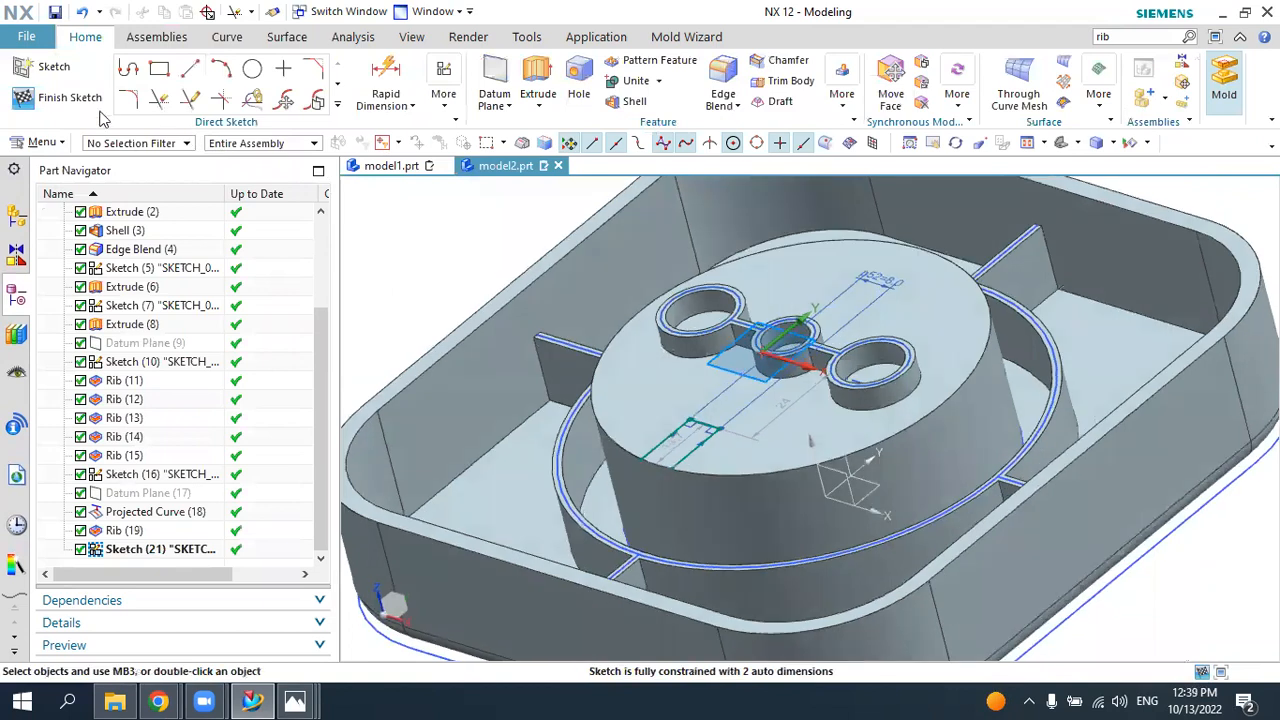
left_click(70, 97)
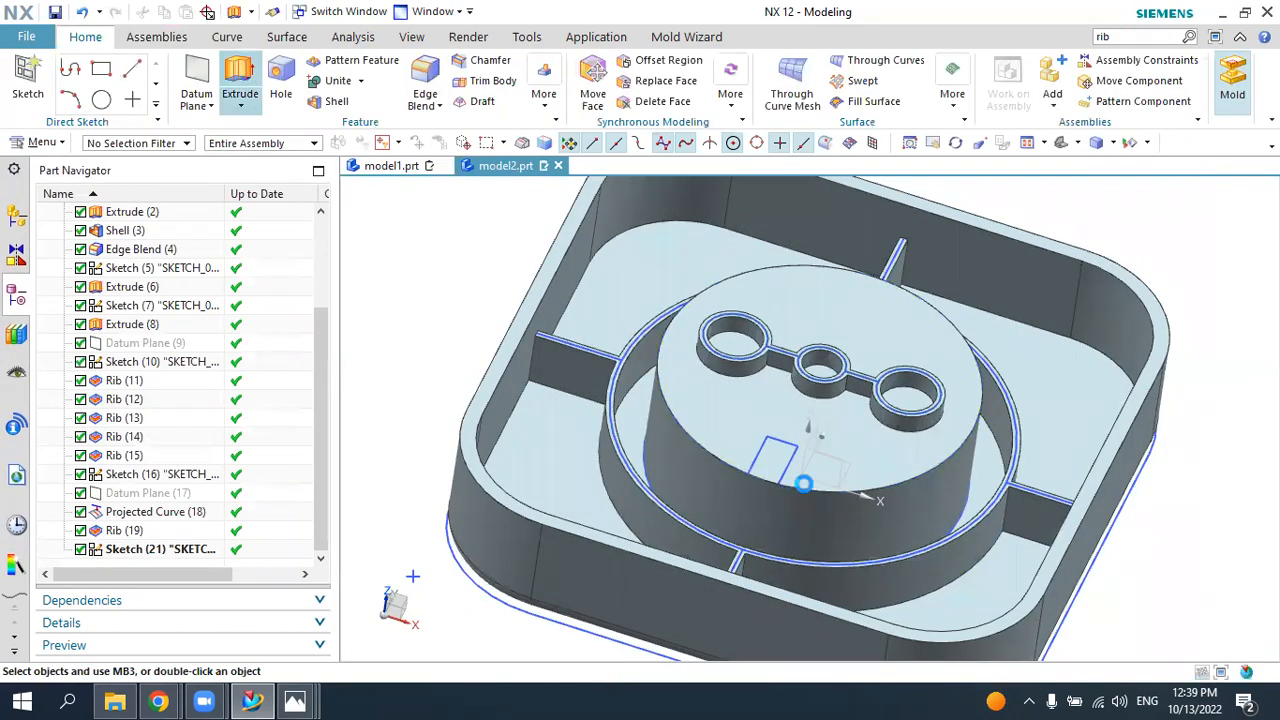
- Try to extrude the slot's open three-line profile with the Region Boundary Curves rule
left_click(765, 456)
key("Escape")
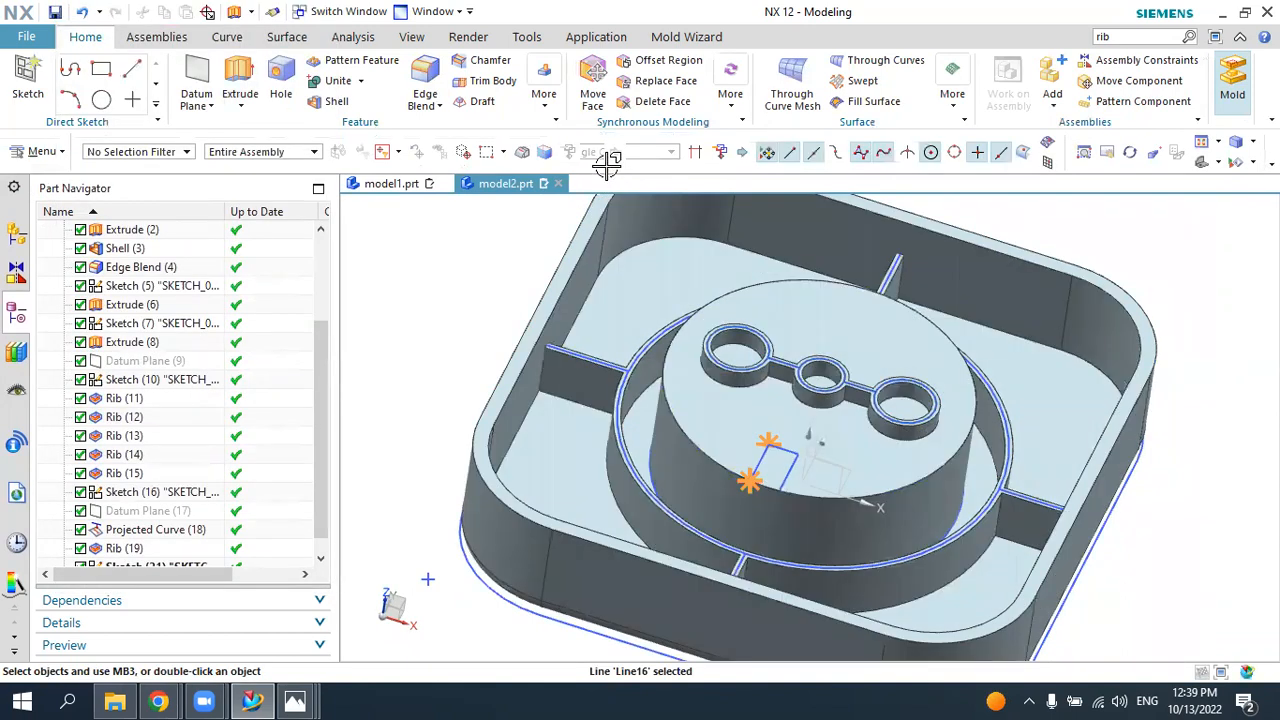
left_click(240, 93)
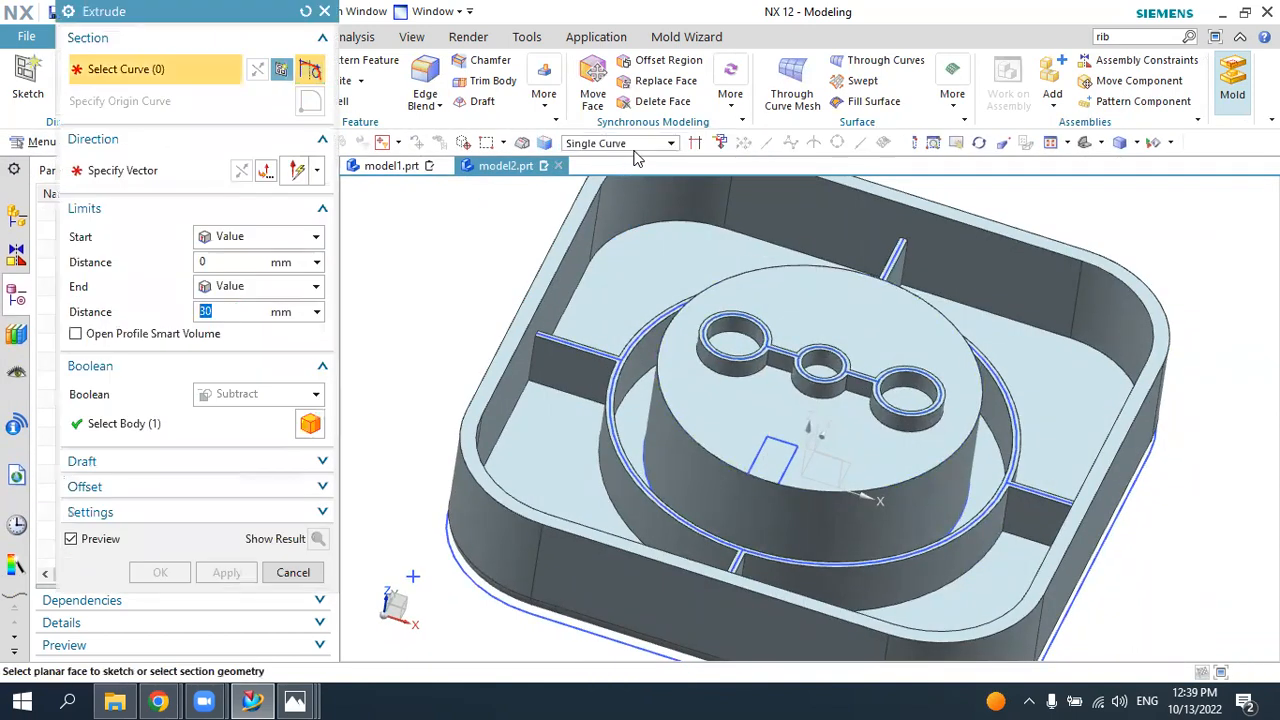
left_click(630, 154)
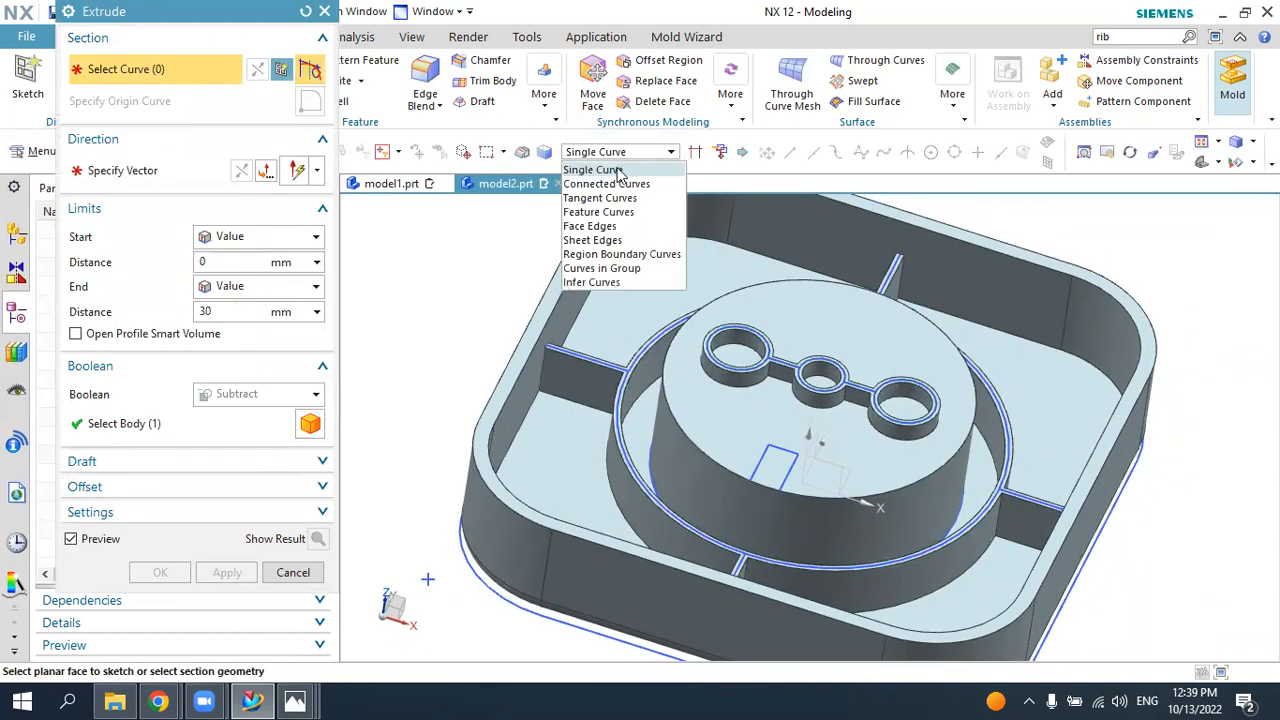
left_click(600, 255)
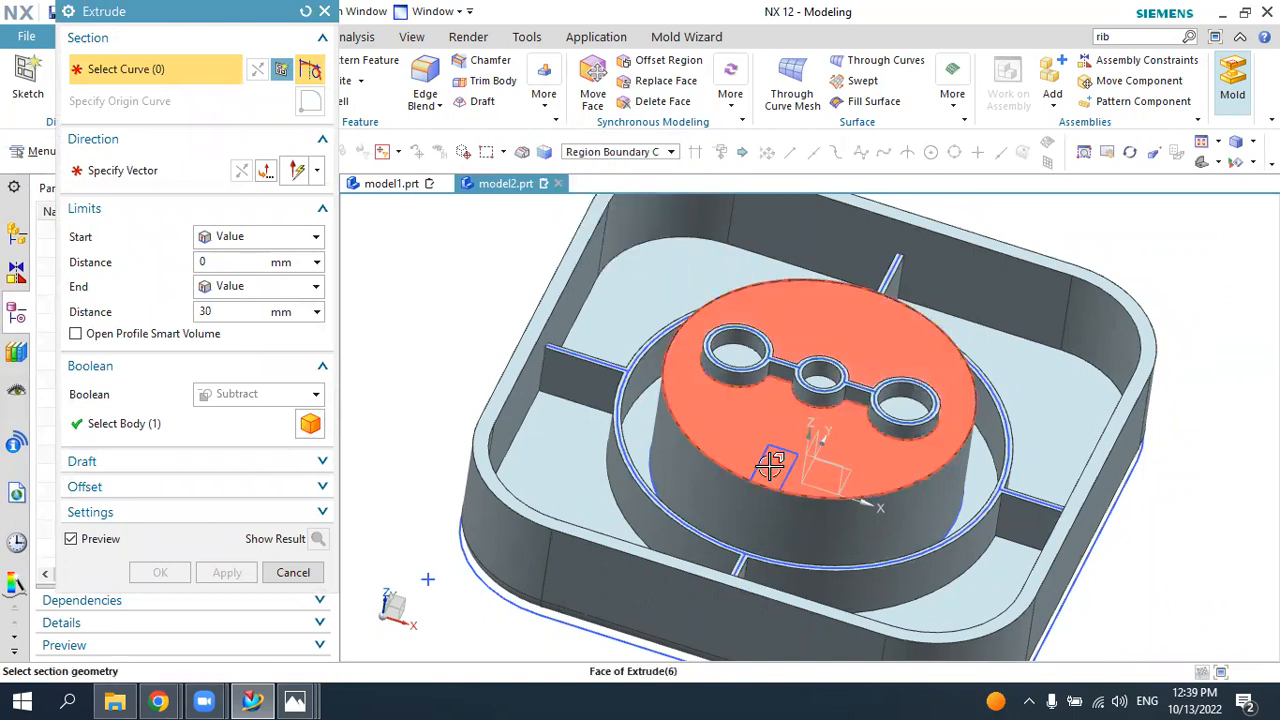
key("Escape")
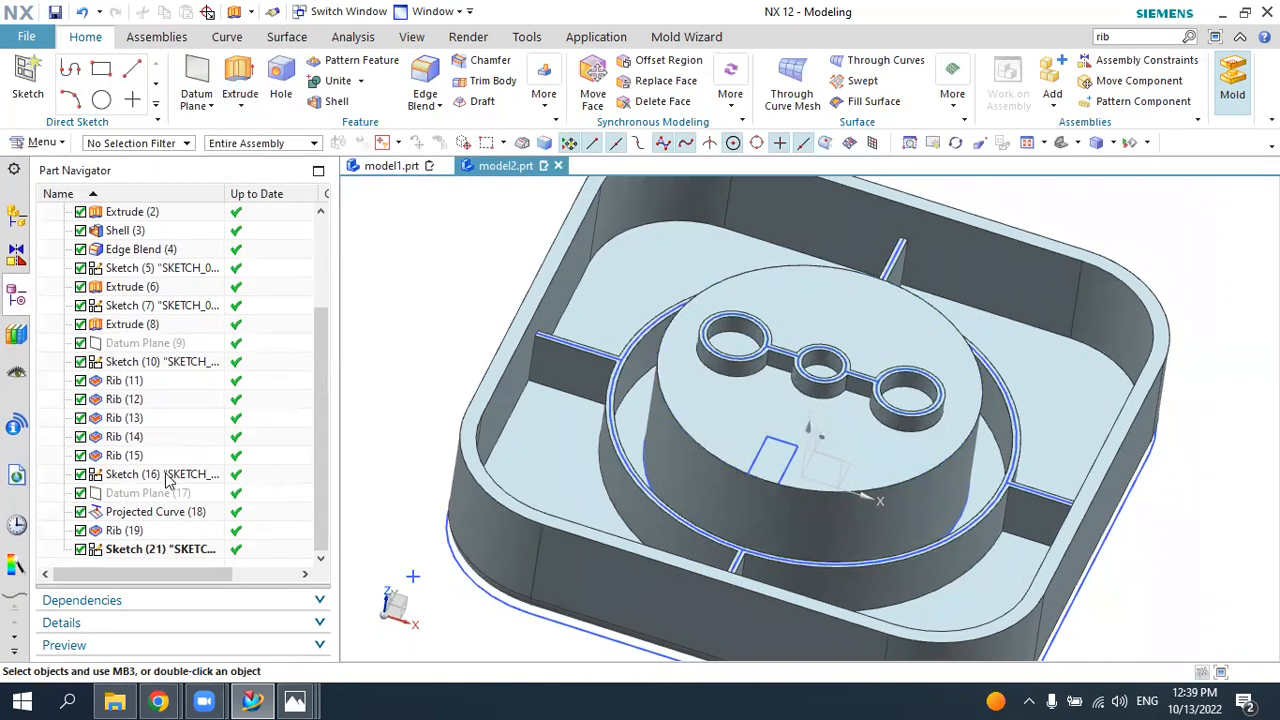
- Reopen the slot sketch and project the boss's circular top edge into it again
double_click(170, 555)
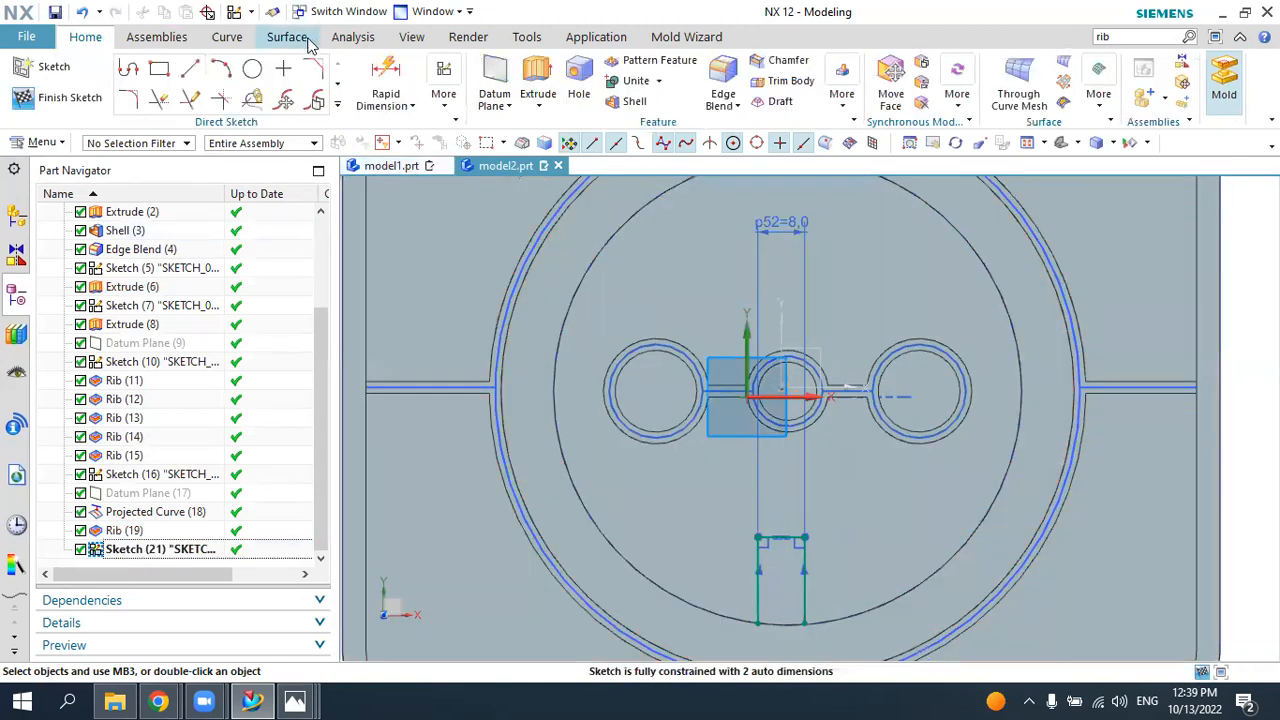
left_click(338, 105)
left_click(225, 251)
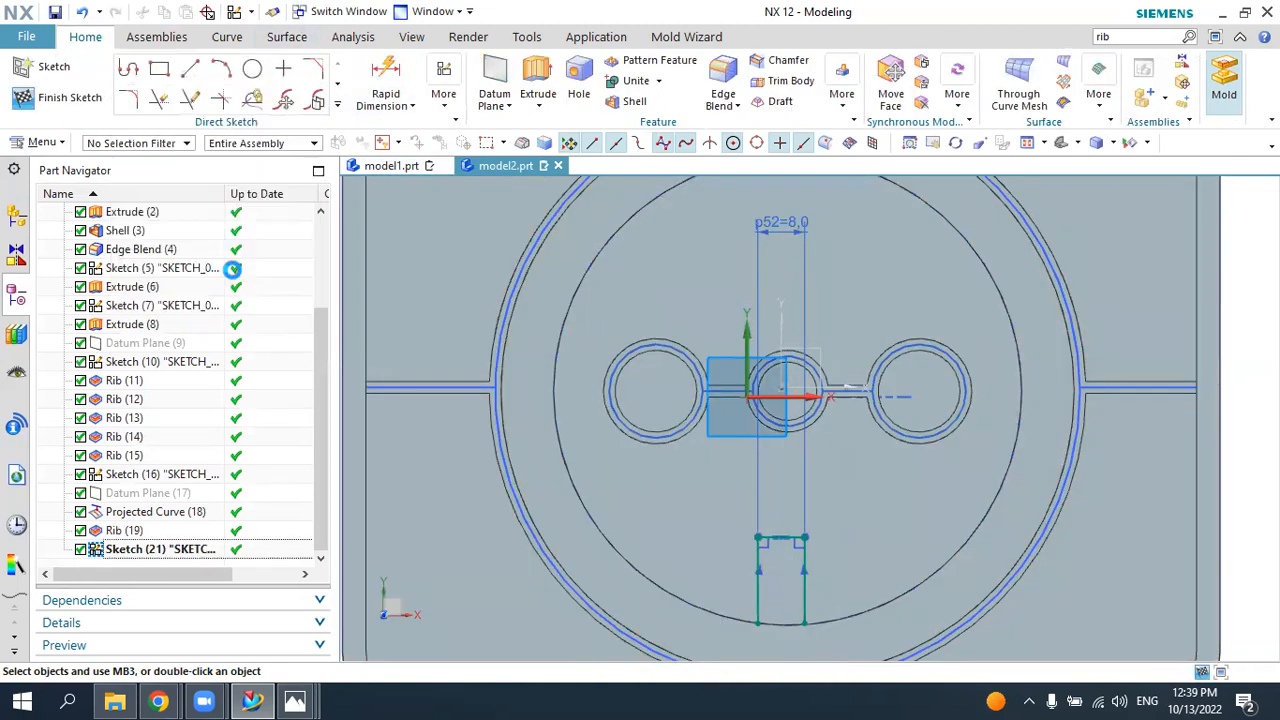
left_click(647, 577)
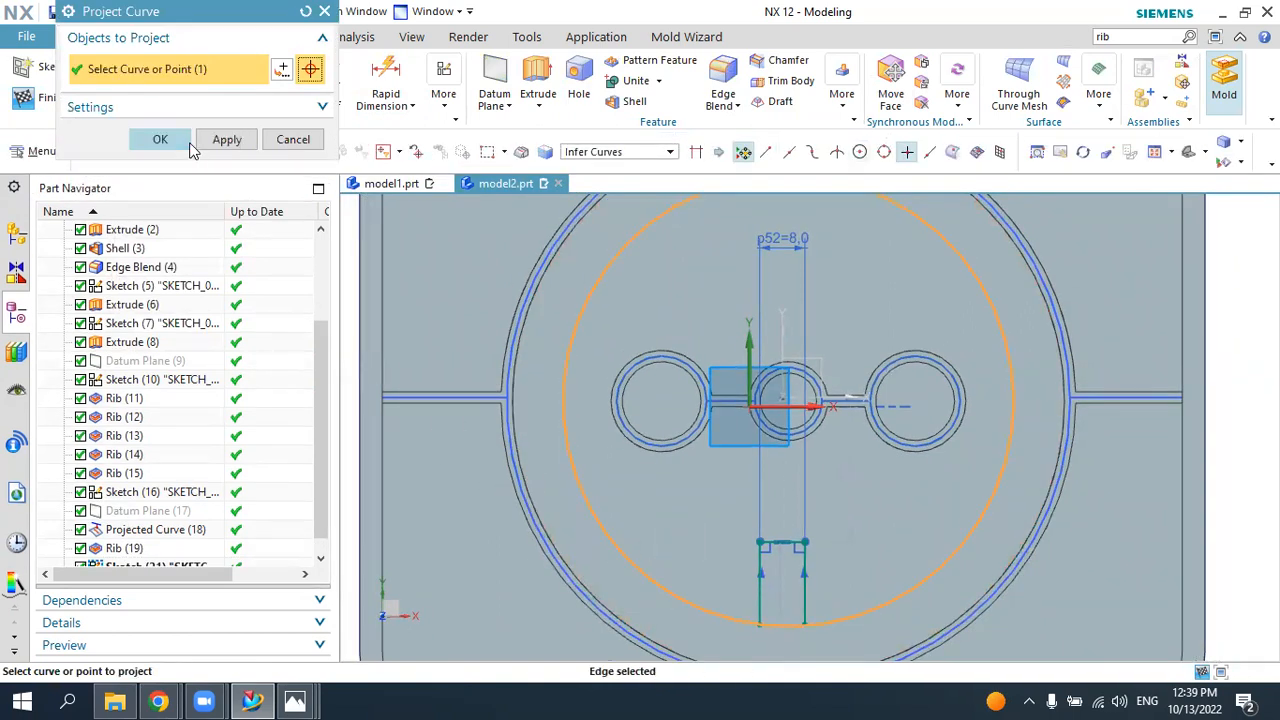
left_click(162, 140)
- Check where the rectangle's side lines meet the projected circle and remove that circle from the sketch
left_click(160, 101)
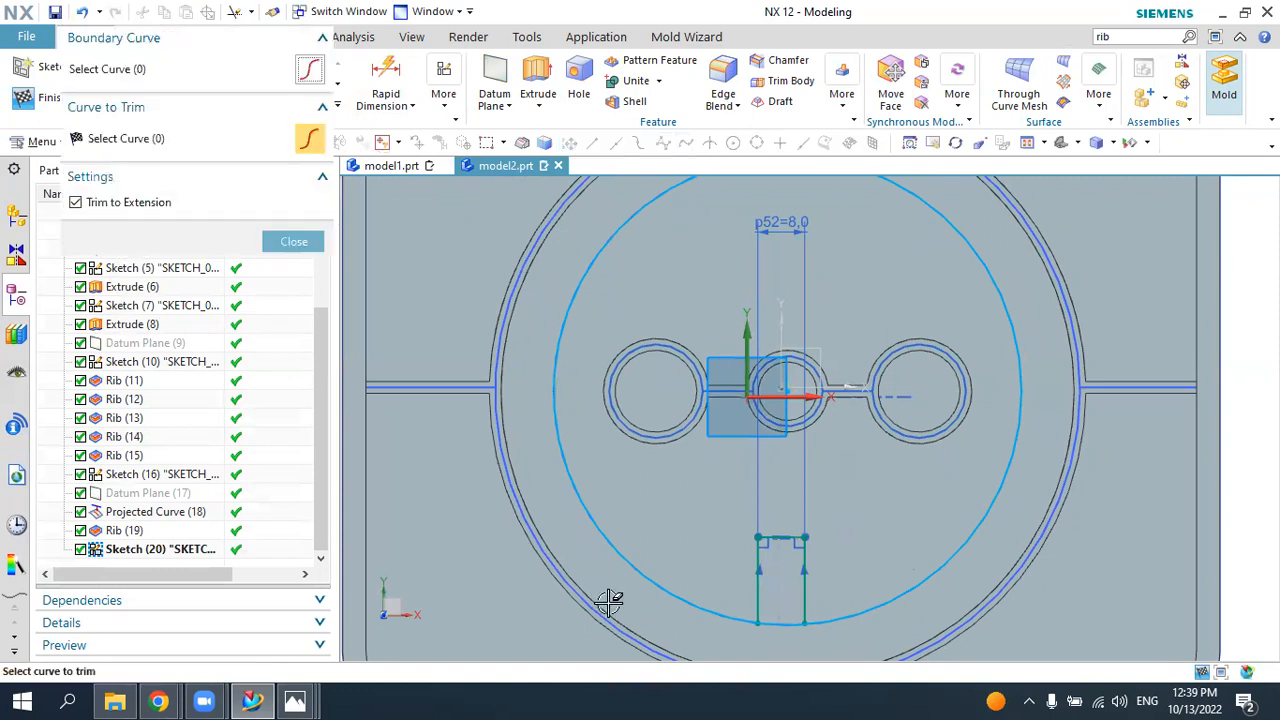
scroll(779, 652, "up", 3)
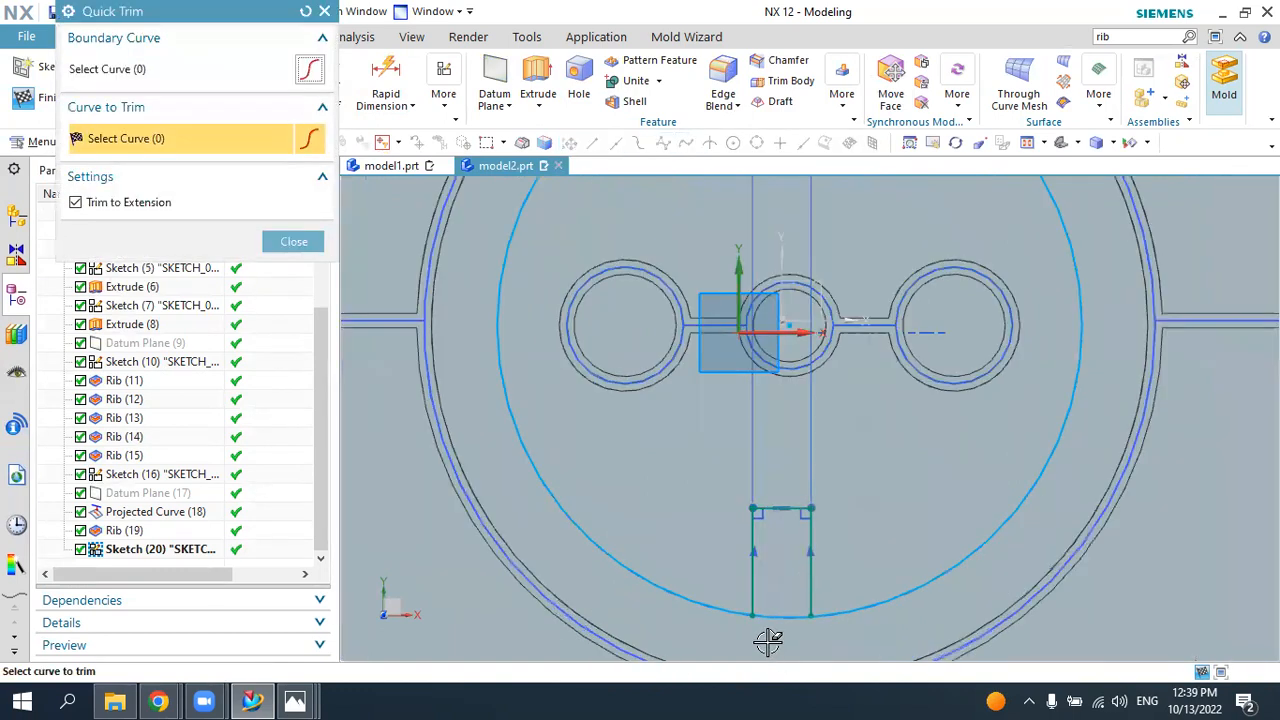
scroll(768, 642, "up", 2)
scroll(768, 640, "down", 2)
scroll(768, 636, "up", 3)
scroll(748, 604, "up", 2)
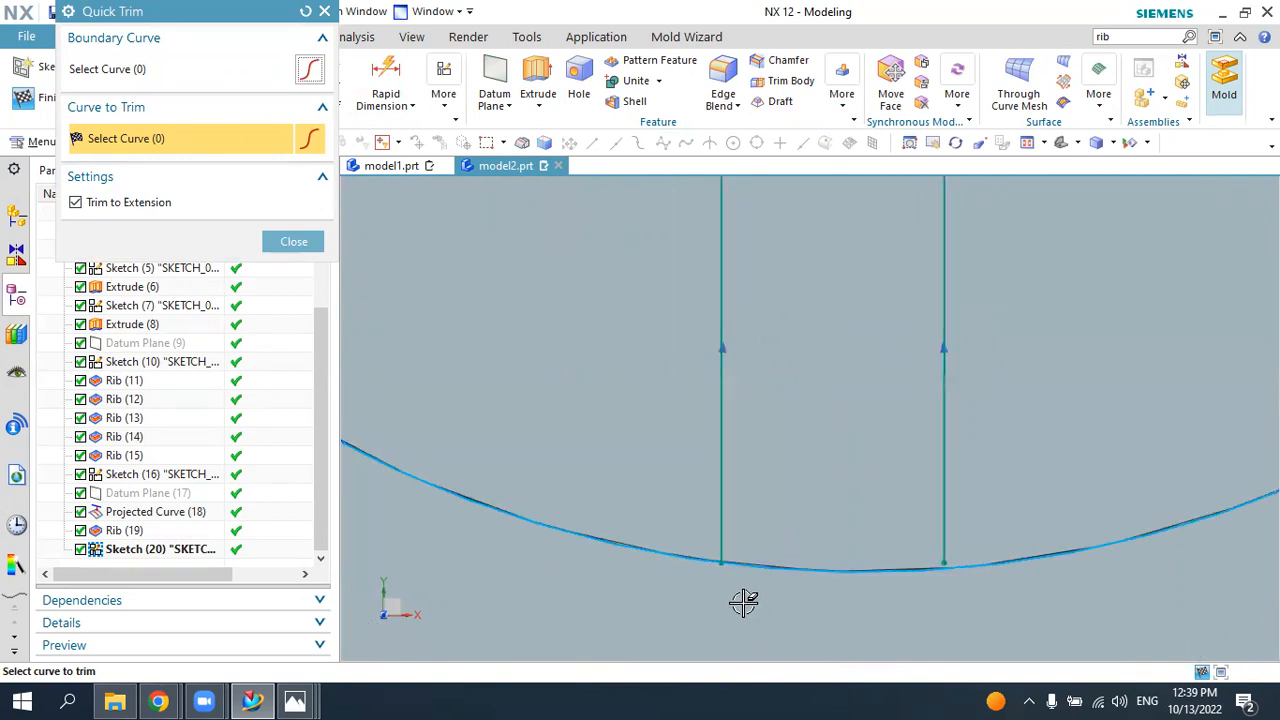
scroll(727, 592, "down", 2)
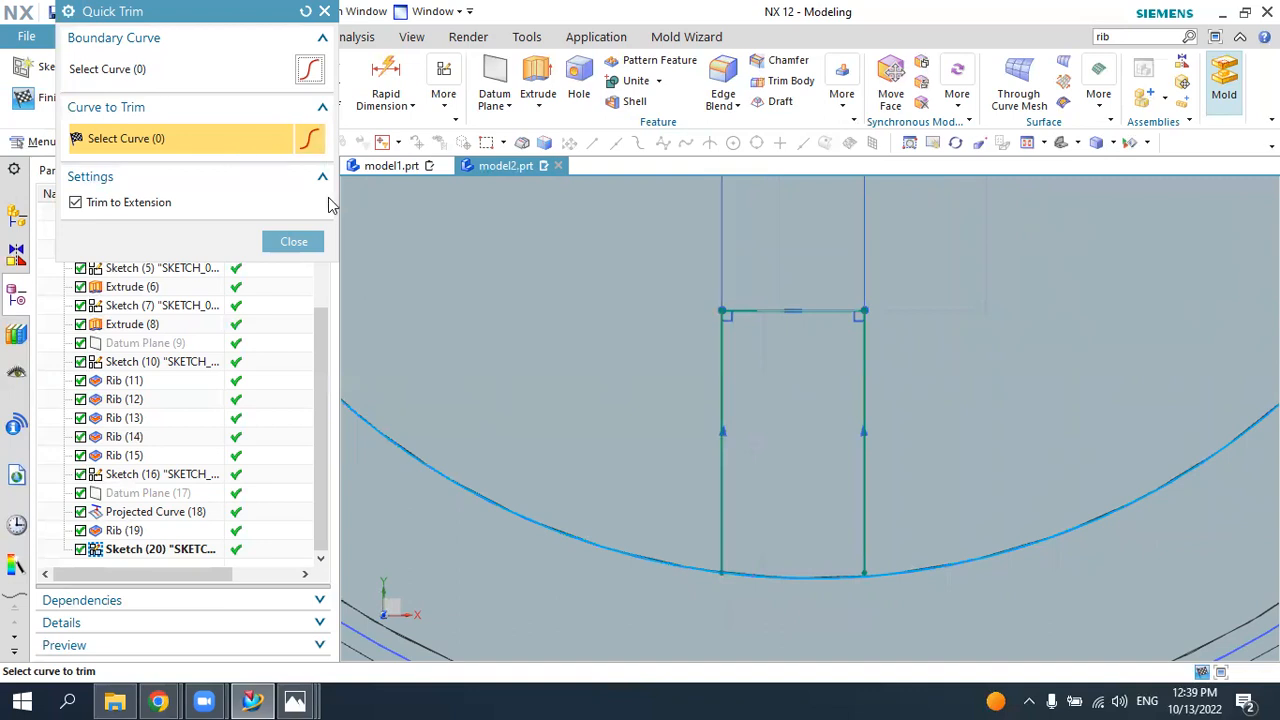
left_click(294, 241)
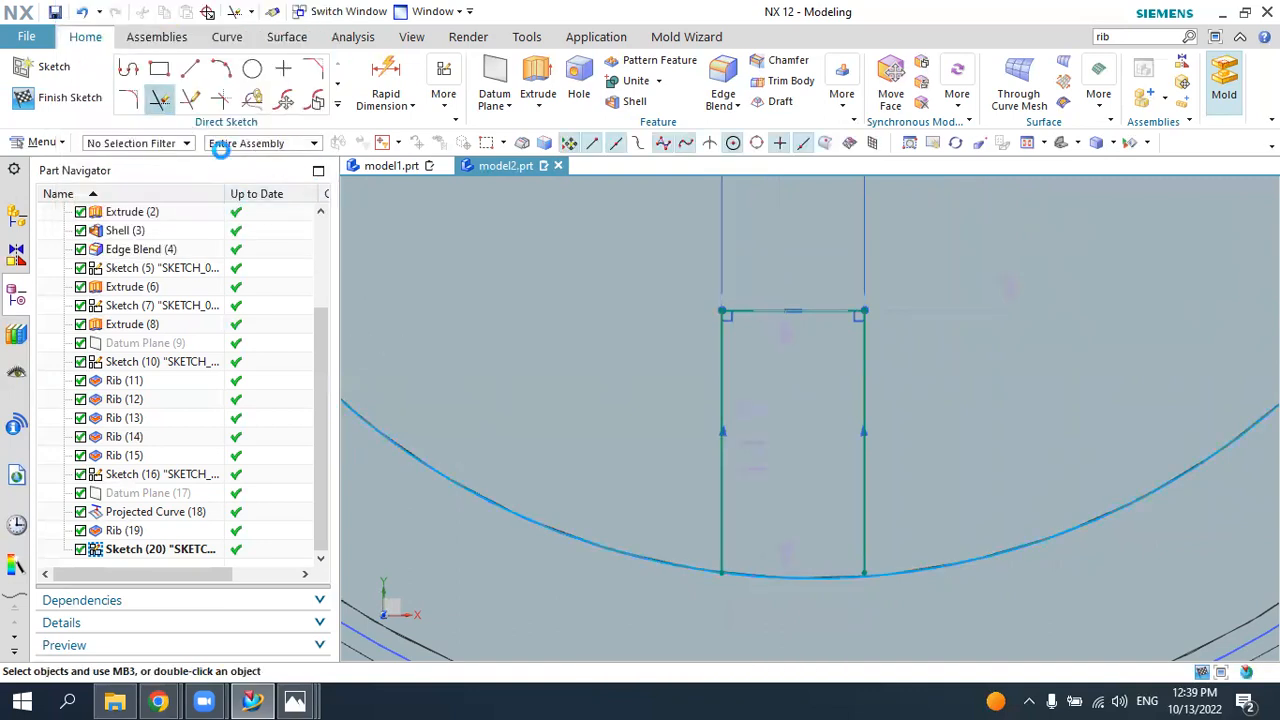
left_click(482, 491)
key("Escape")
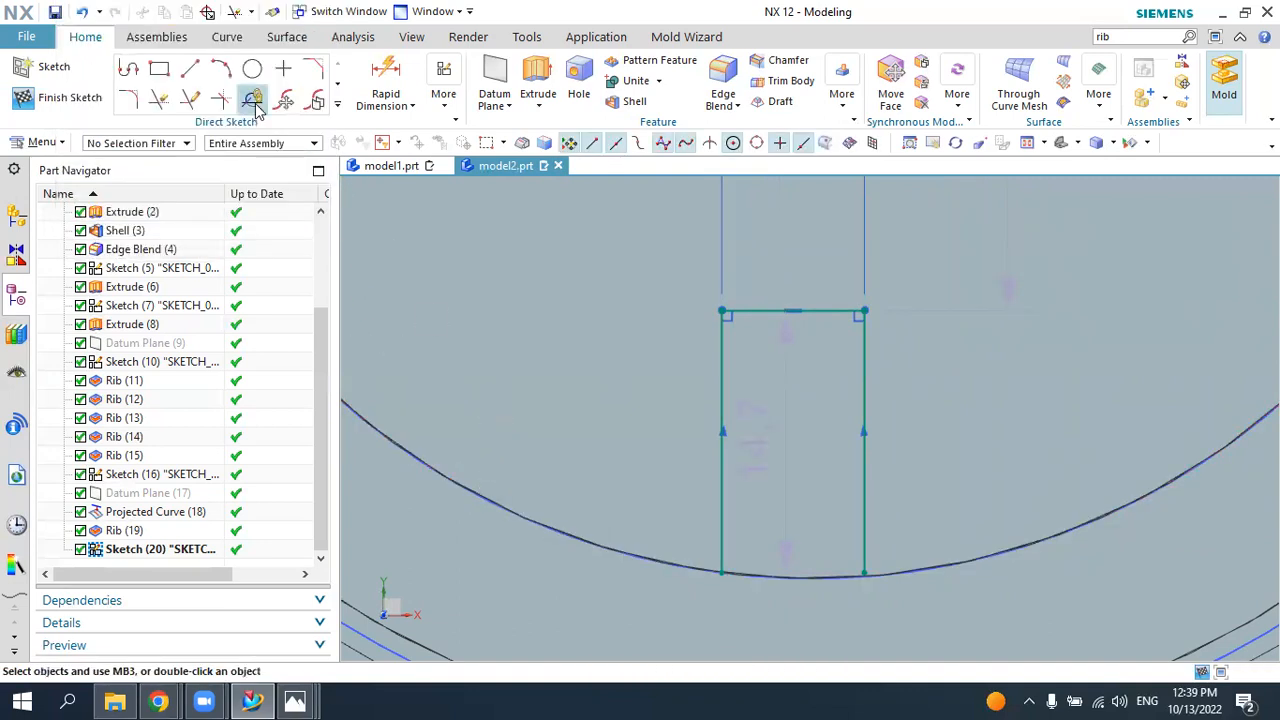
- Try to close the slot profile with a three-point arc between the ends of its side lines, along the boss's edge
left_click(223, 71)
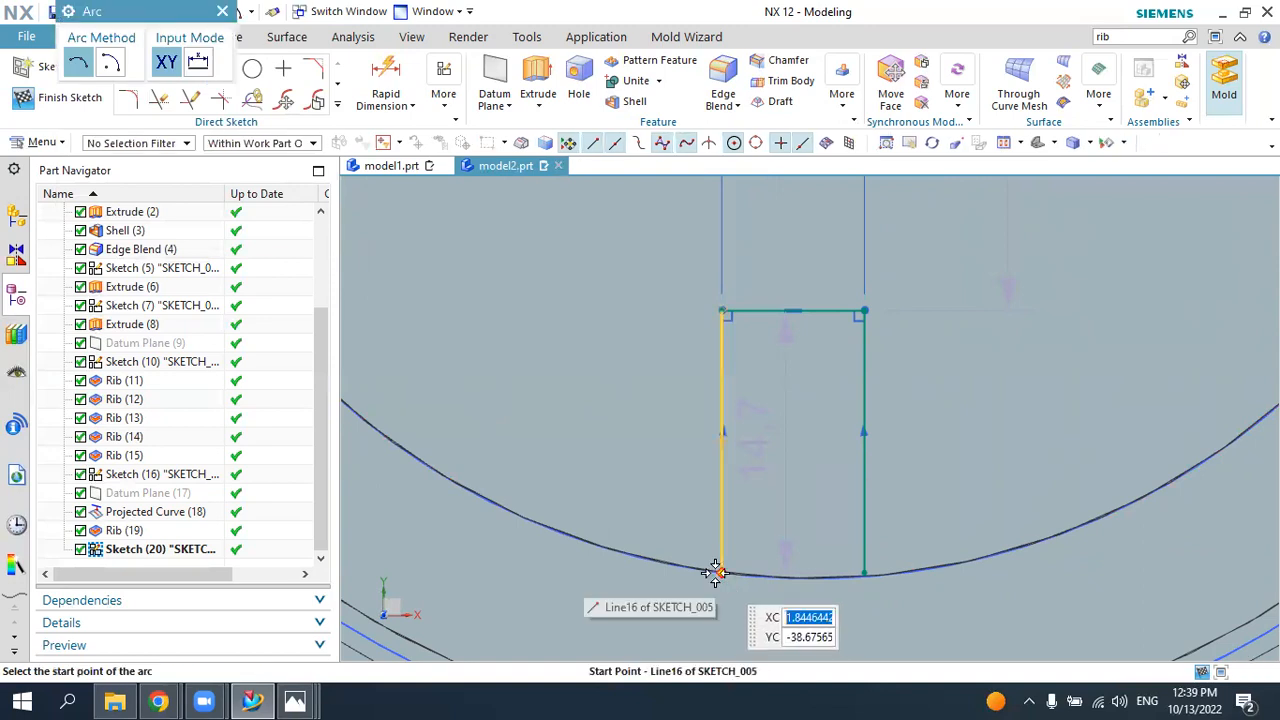
left_click(722, 573)
left_click(860, 575)
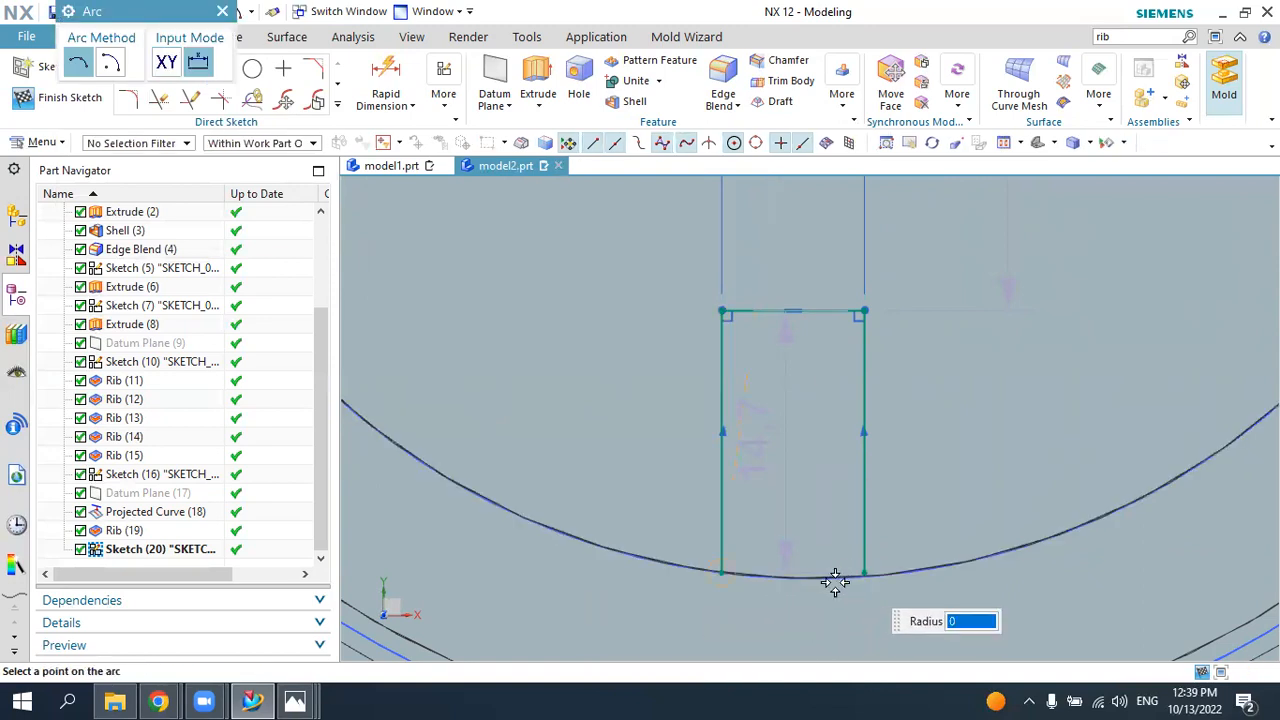
left_click(790, 583)
key("Escape")
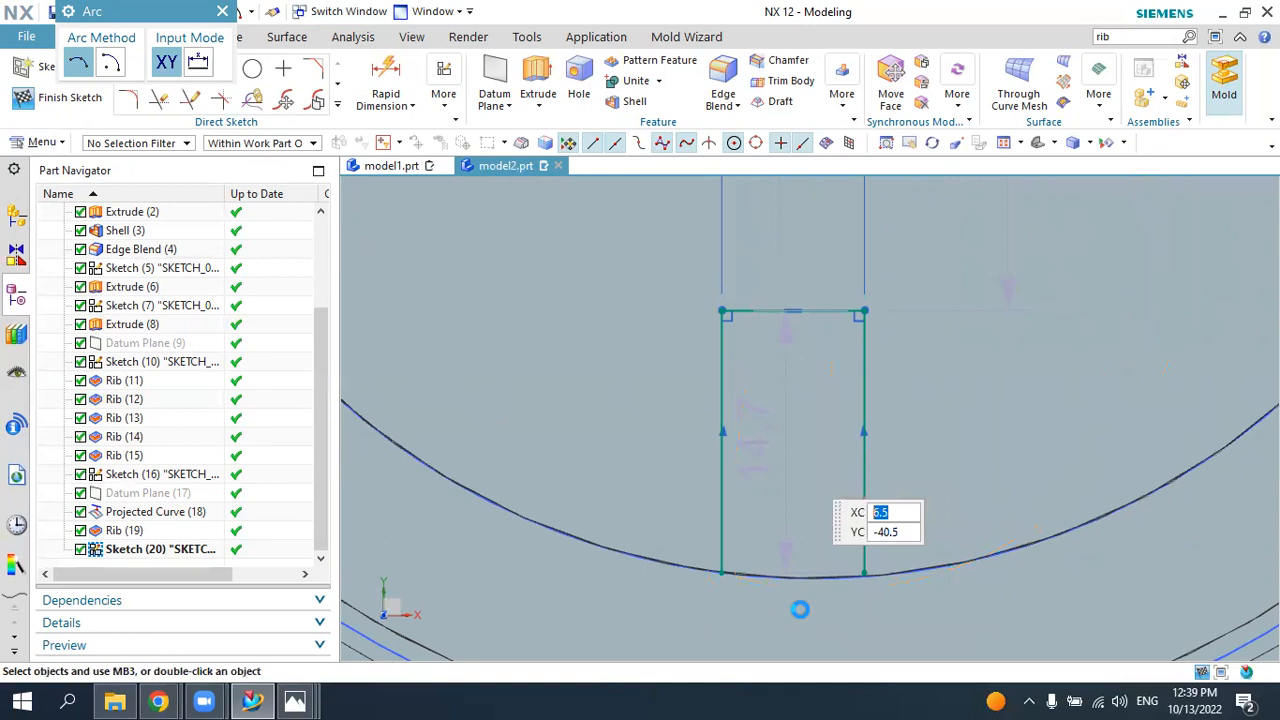
- Remove the rectangle's remaining lines from the slot sketch with Quick Trim
left_click(164, 107)
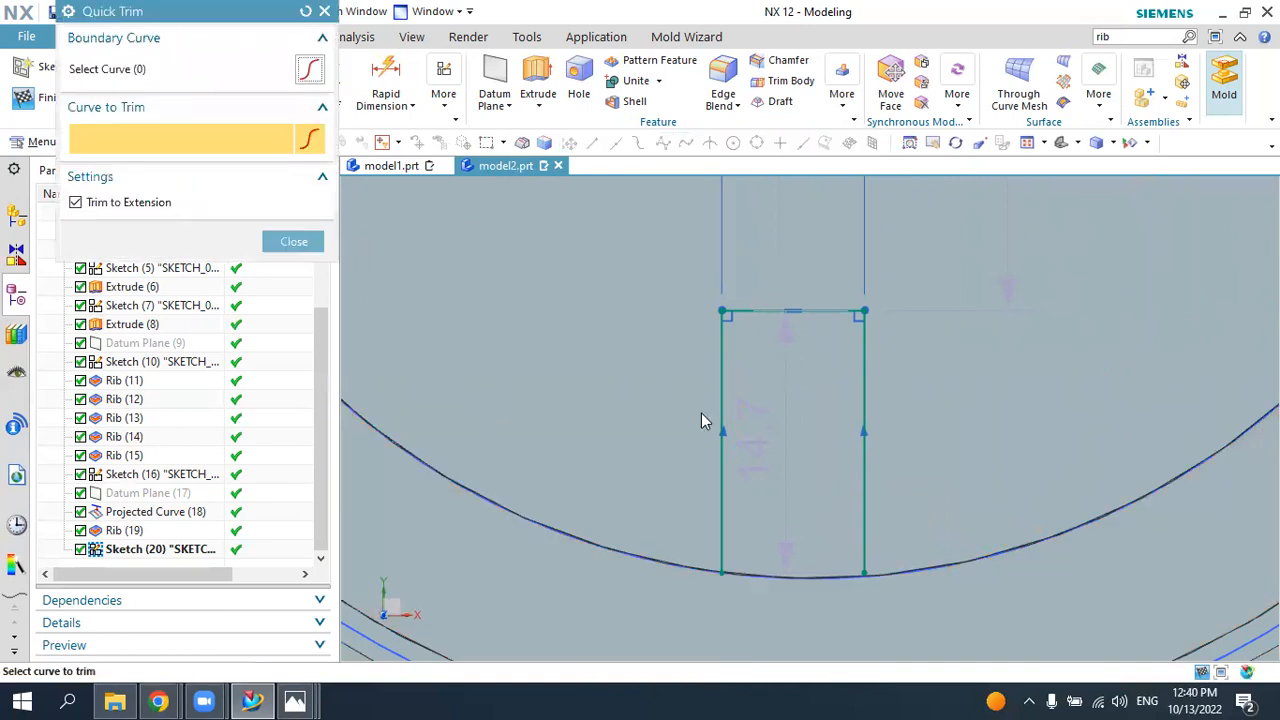
left_click(722, 374)
left_click(739, 306)
key("Escape")
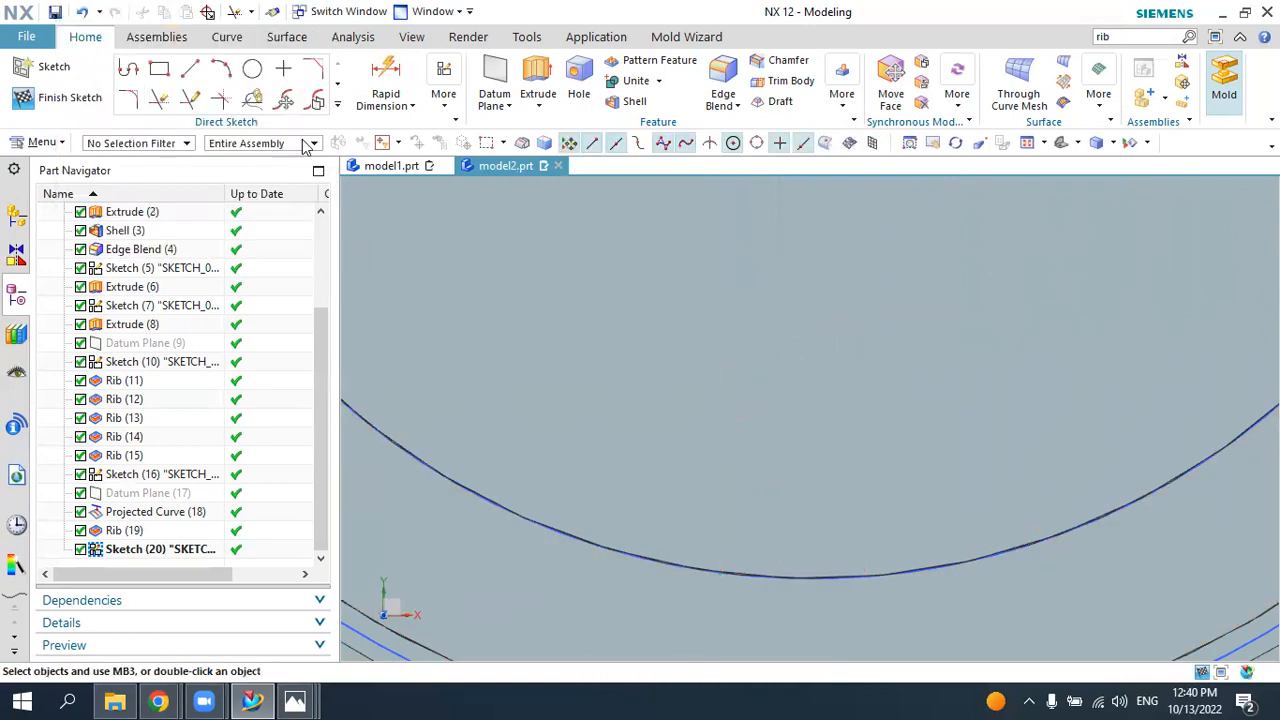
- Project the boss's circular edge and the edges of the three small rings with their connecting ribs into the slot sketch
left_click(337, 104)
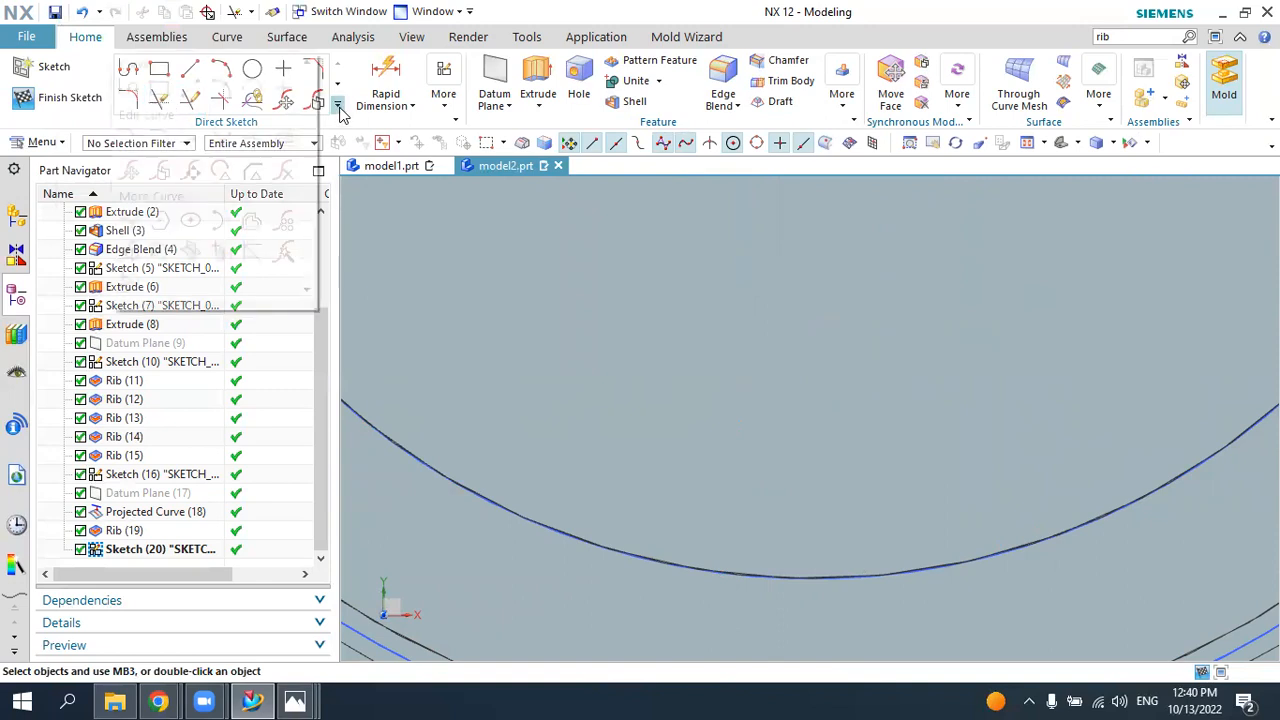
left_click(221, 248)
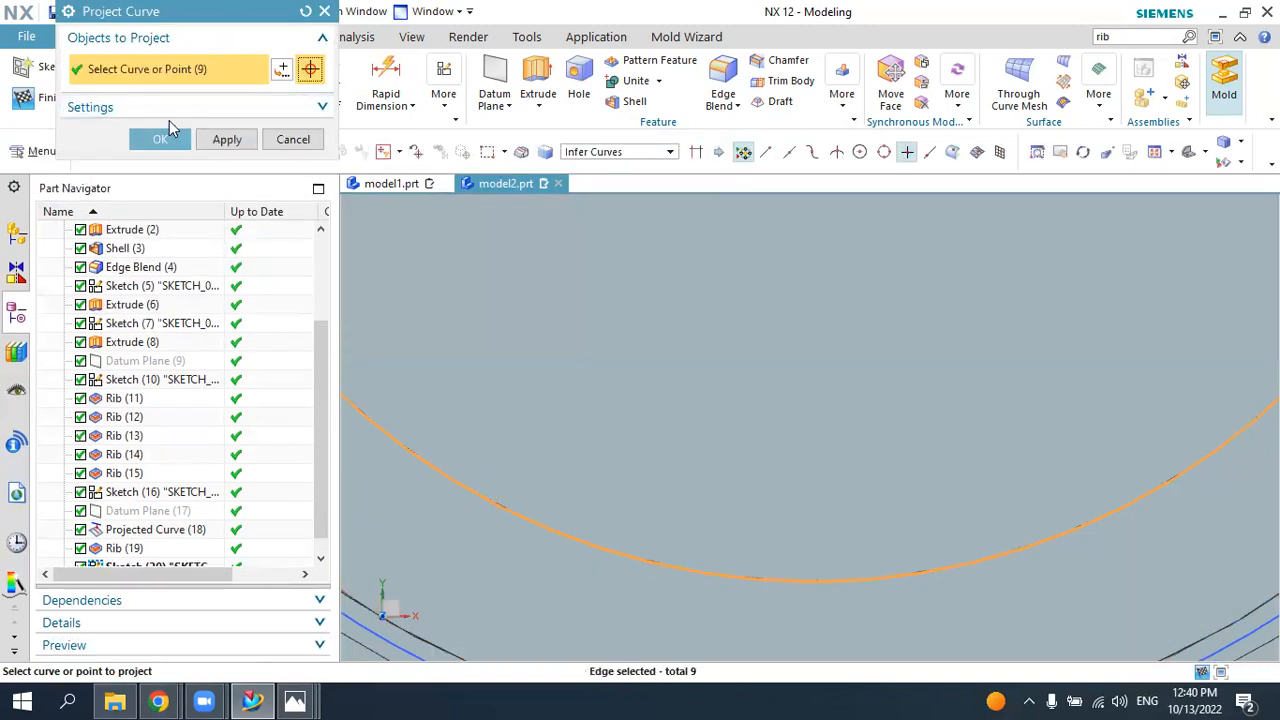
left_click(162, 140)
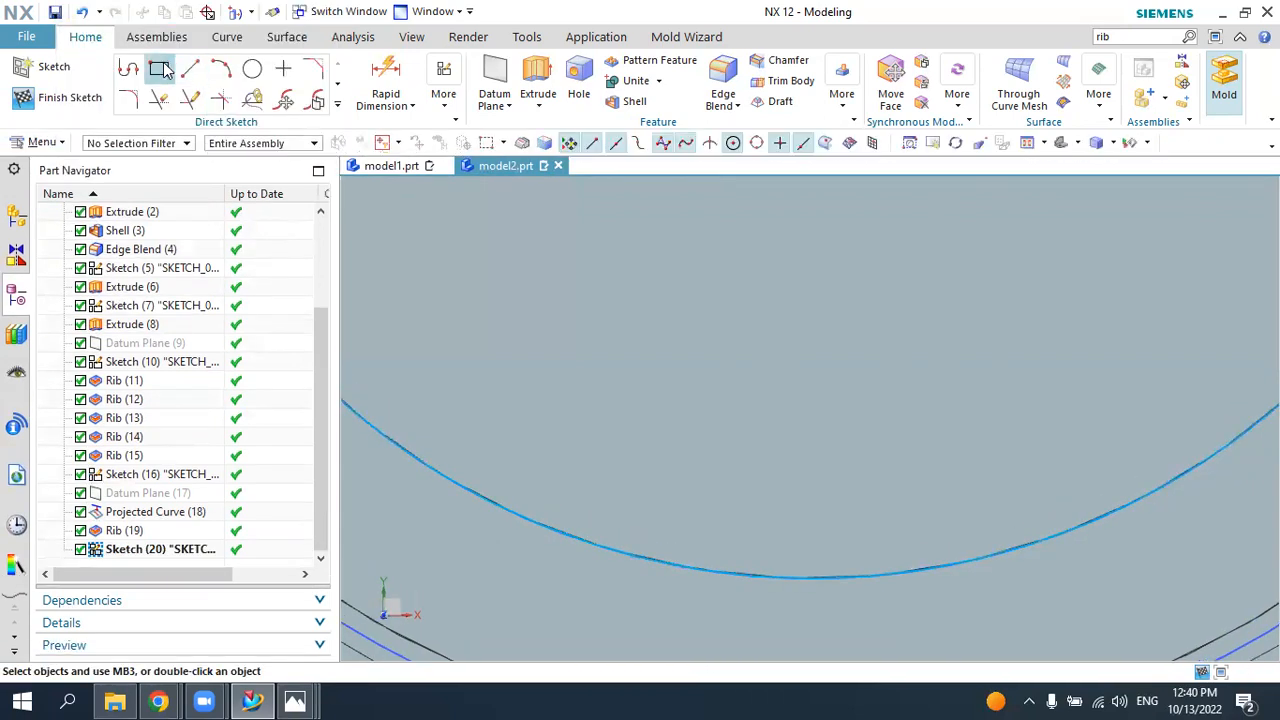
- Sketch a new slot rectangle below the middle ring, crossing the lower part of the projected boss circle
left_click(161, 68)
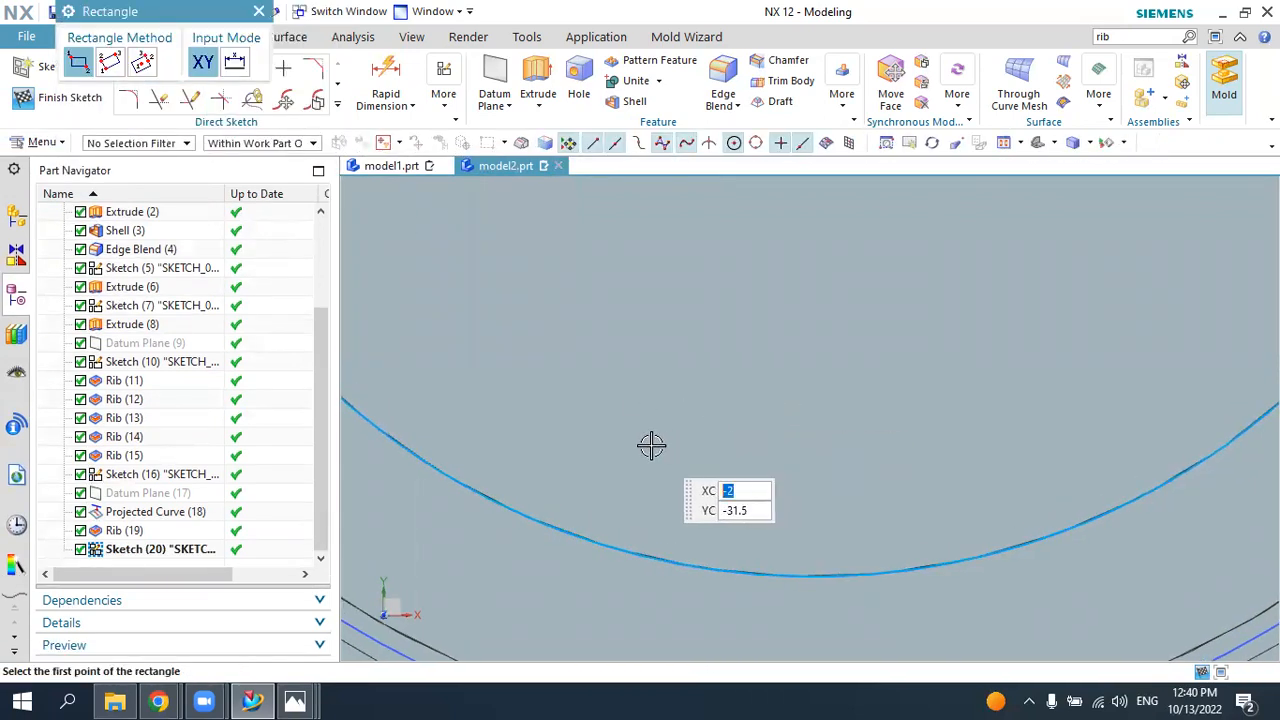
scroll(785, 458, "down", 5)
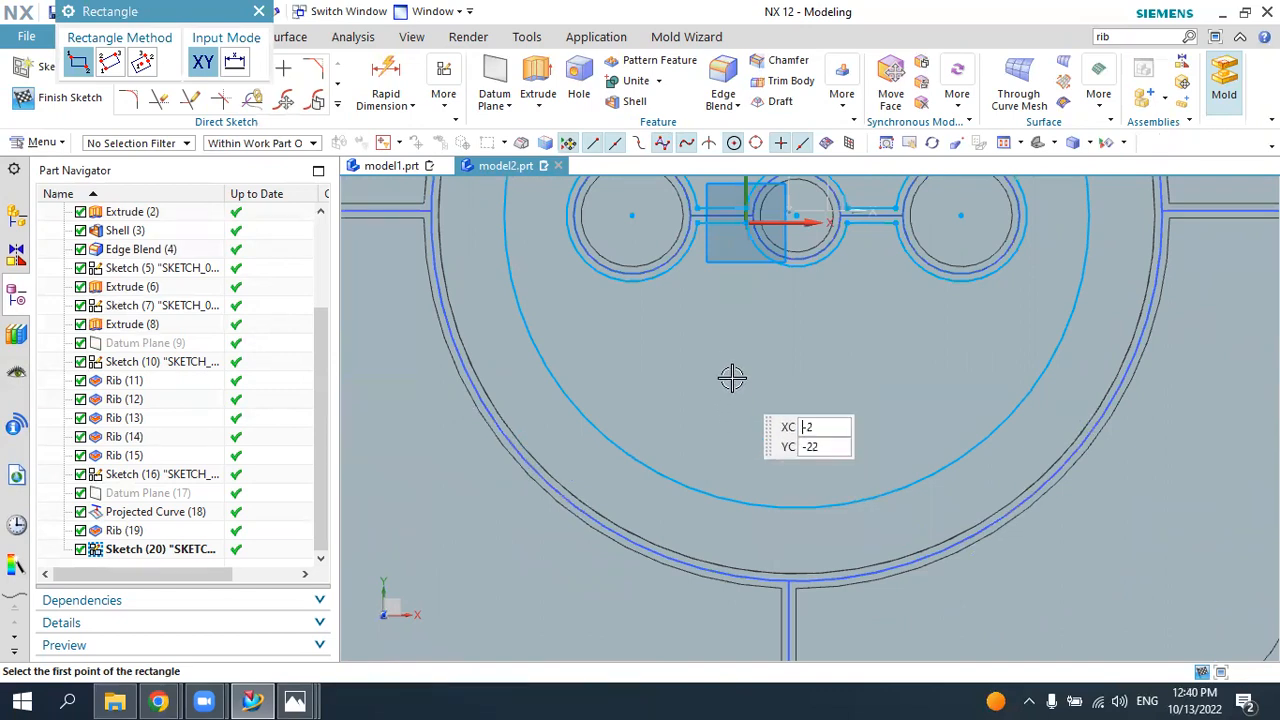
left_click(710, 346)
scroll(878, 538, "up", 1)
left_click(869, 534)
key("Escape")
scroll(691, 475, "down", 2)
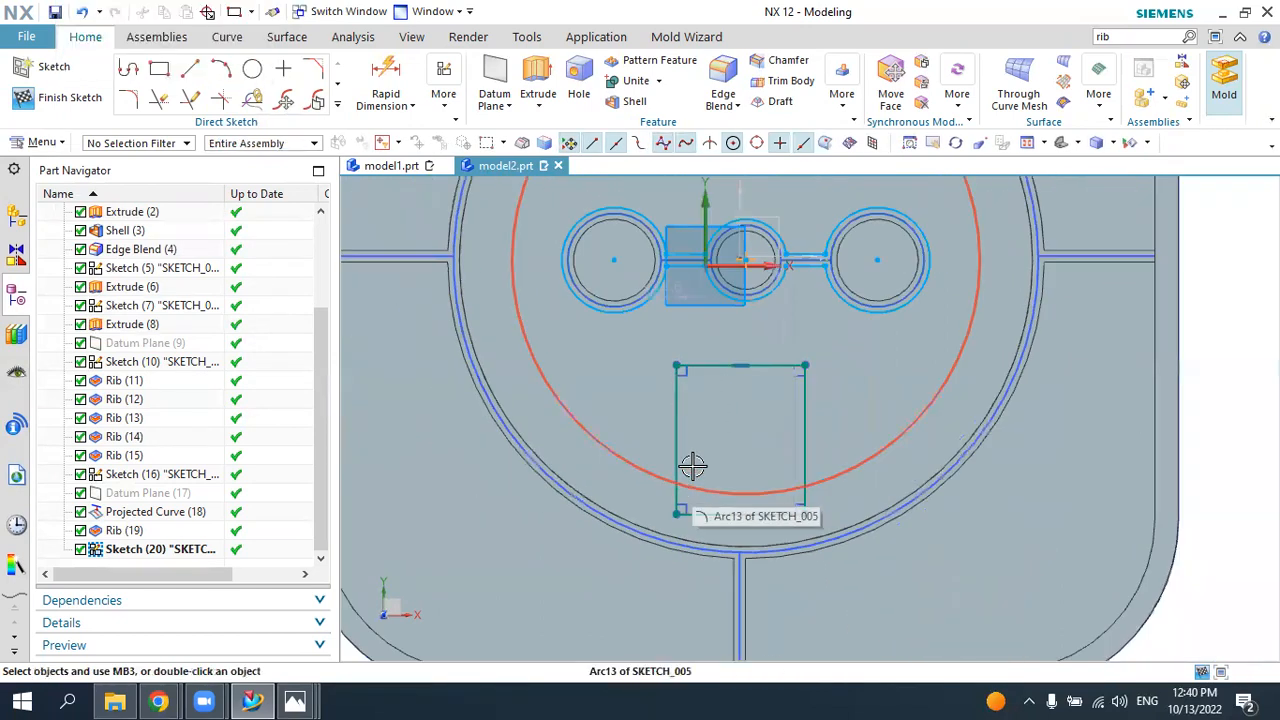
- Make the rectangle's two vertical sides symmetric about the vertical axis through the middle ring, using Make Symmetric
left_click(444, 104)
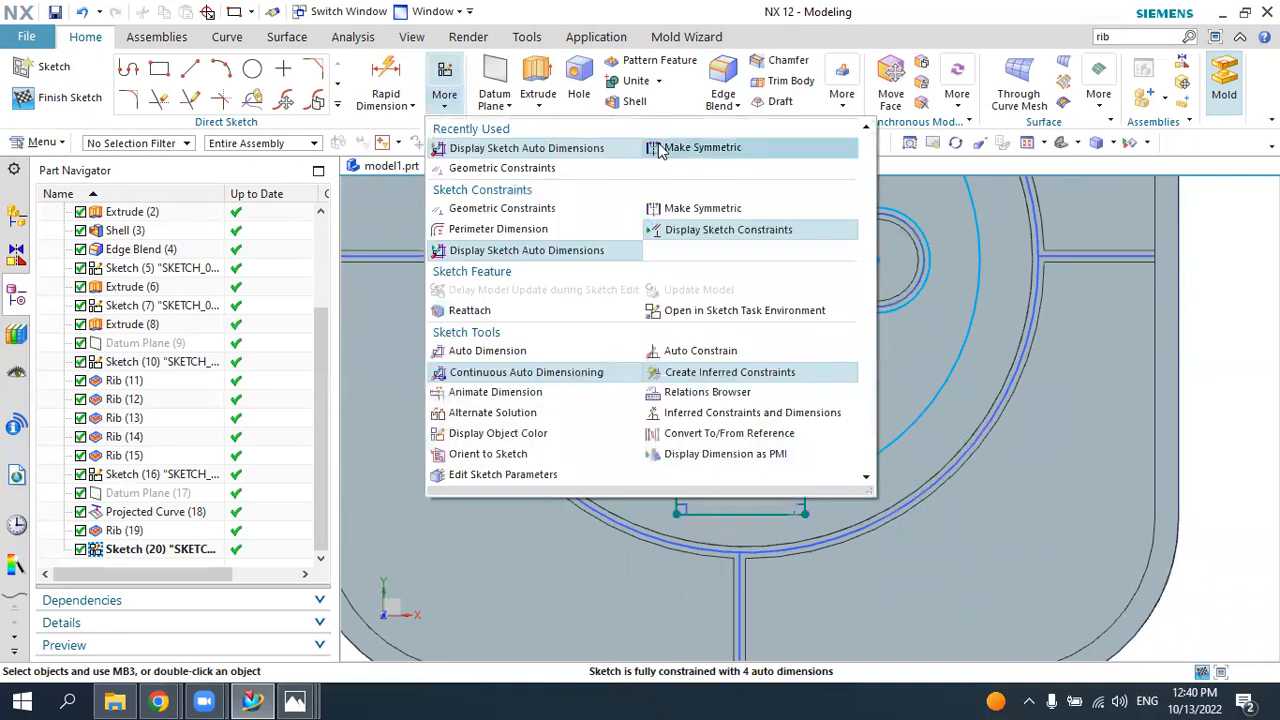
left_click(658, 150)
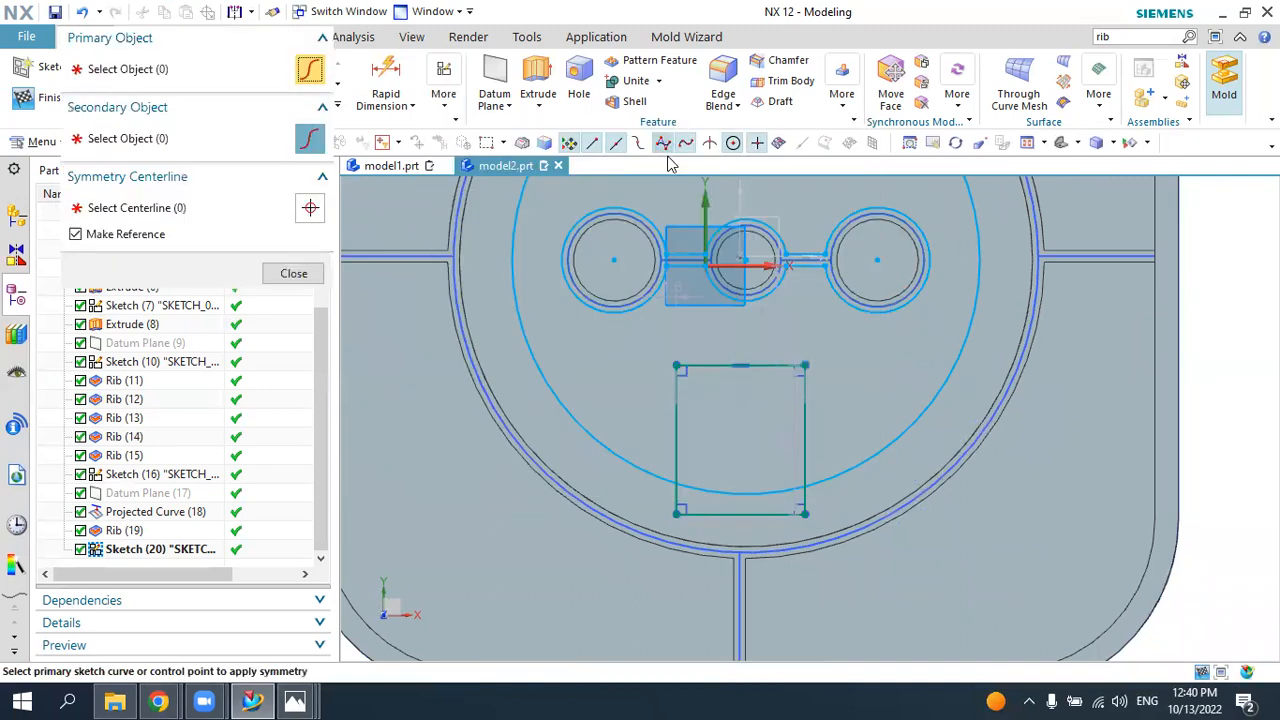
left_click(676, 383)
left_click(806, 396)
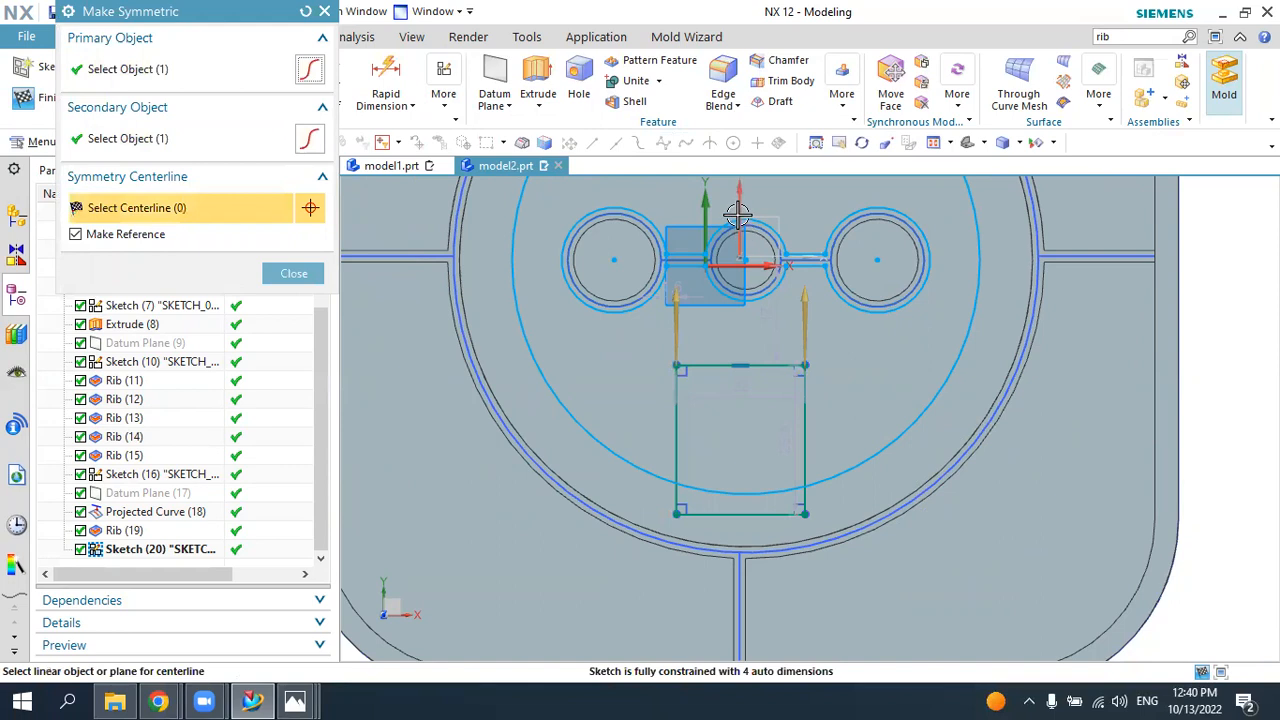
left_click(738, 215)
key("Escape")
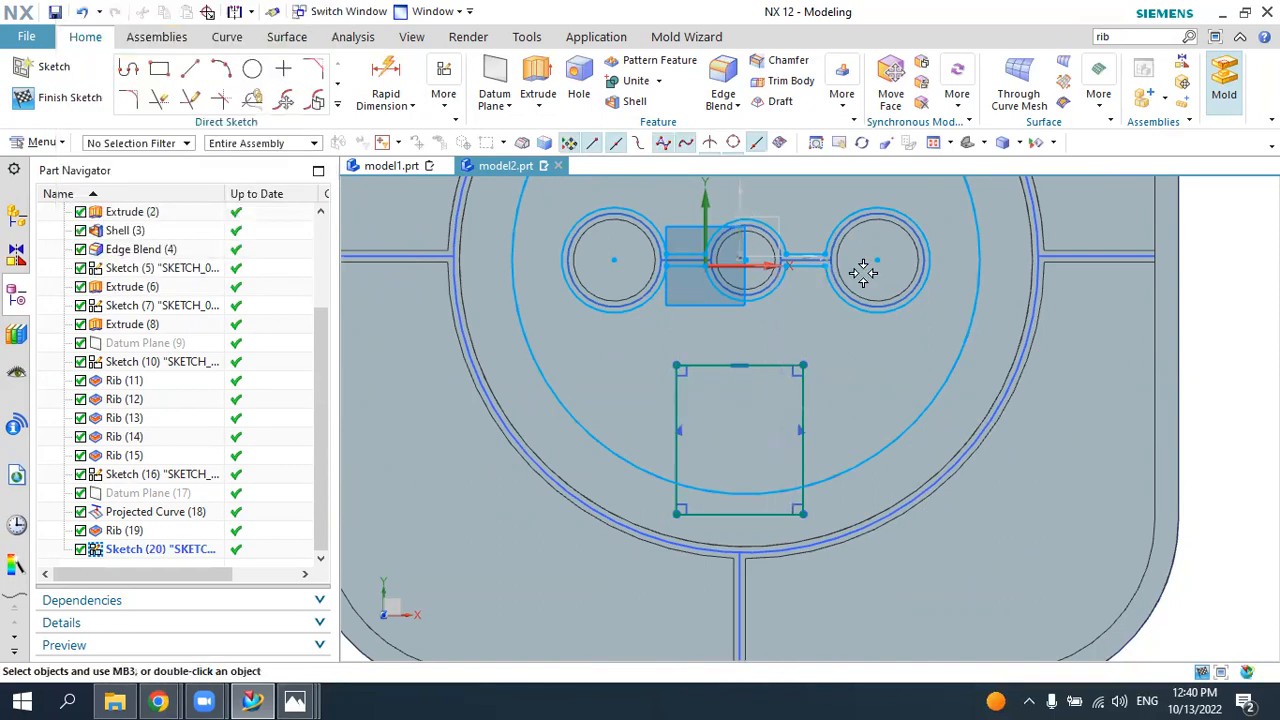
- Dimension the slot rectangle's horizontal width and set it to 6 mm
left_click(386, 78)
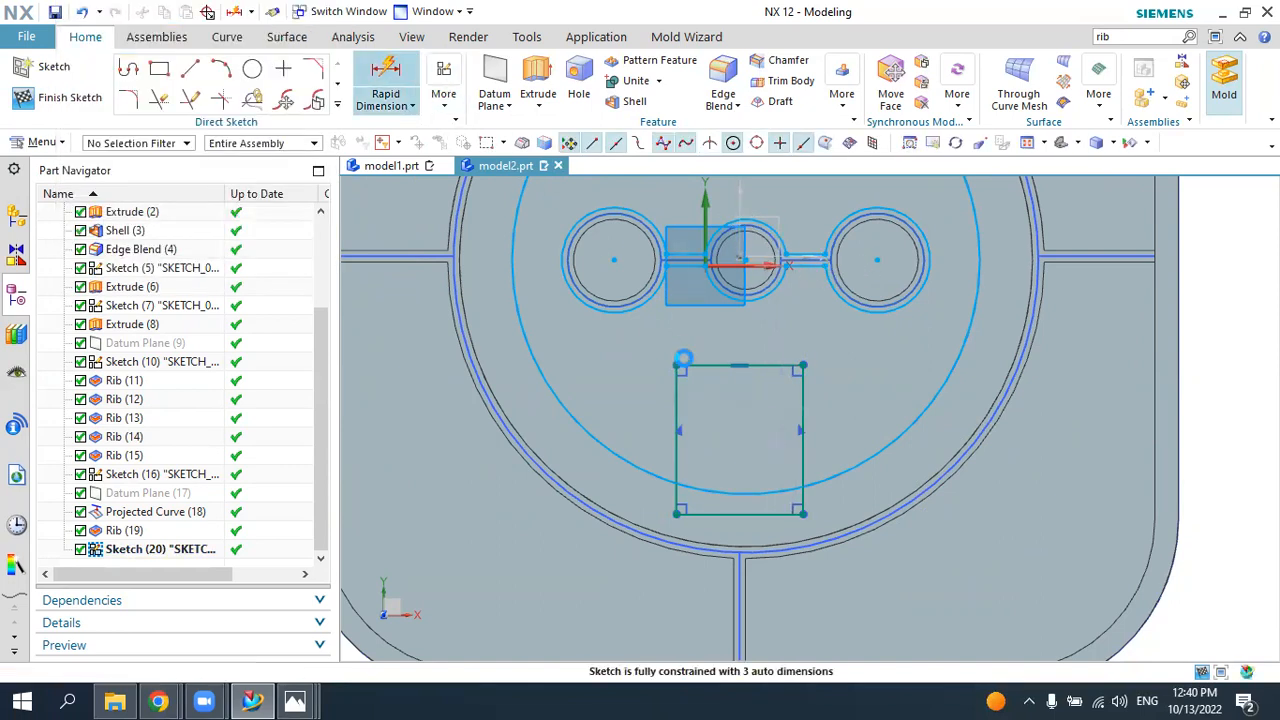
left_click(684, 366)
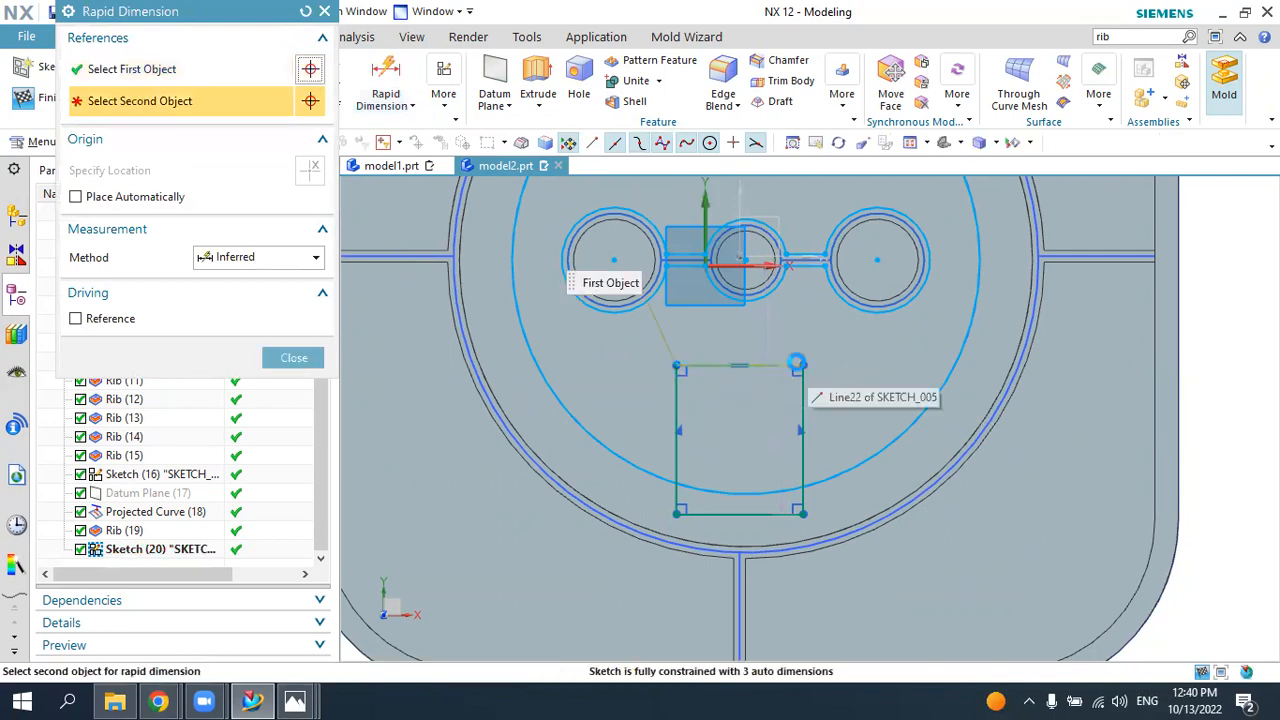
left_click(797, 364)
left_click(740, 465)
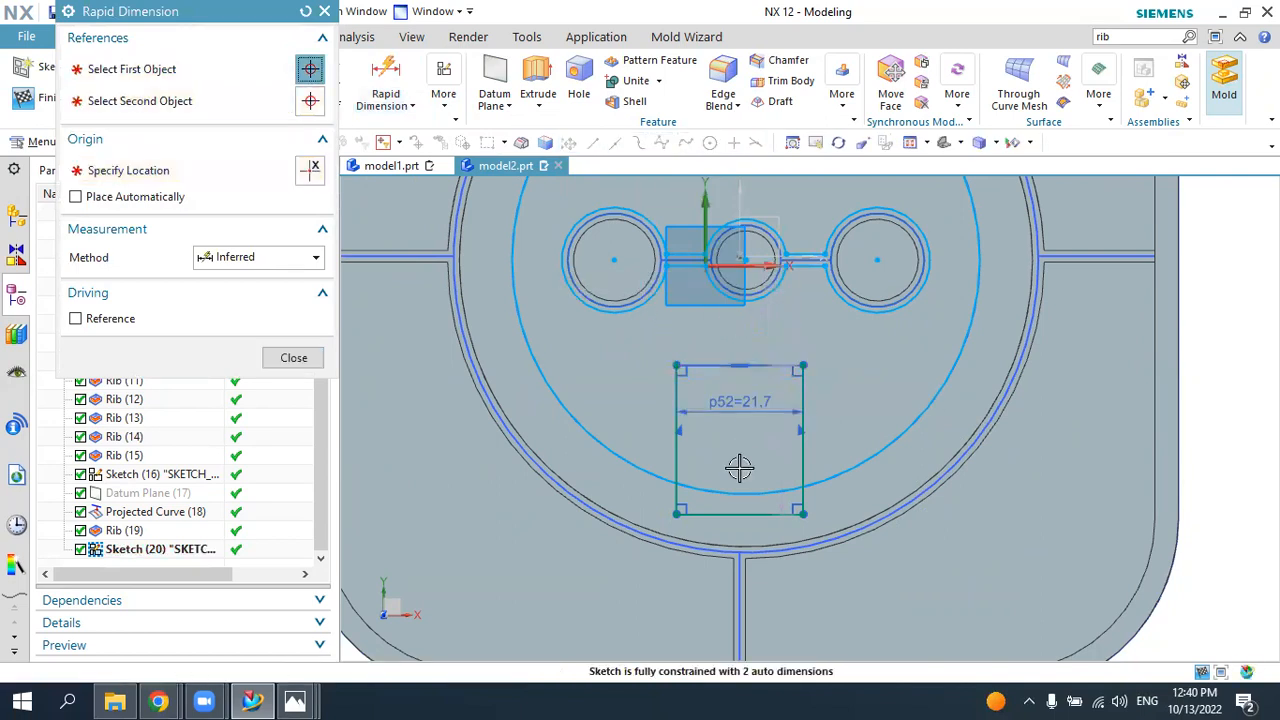
type("6")
key("Return")
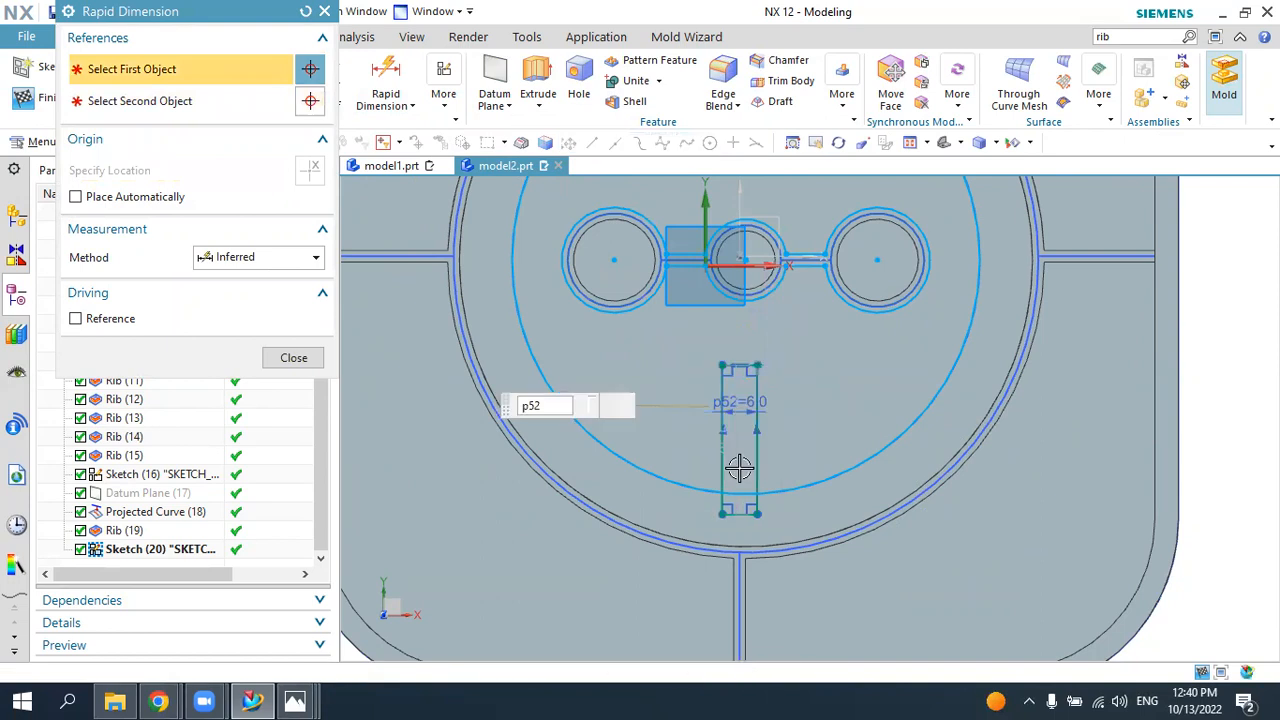
key("Escape")
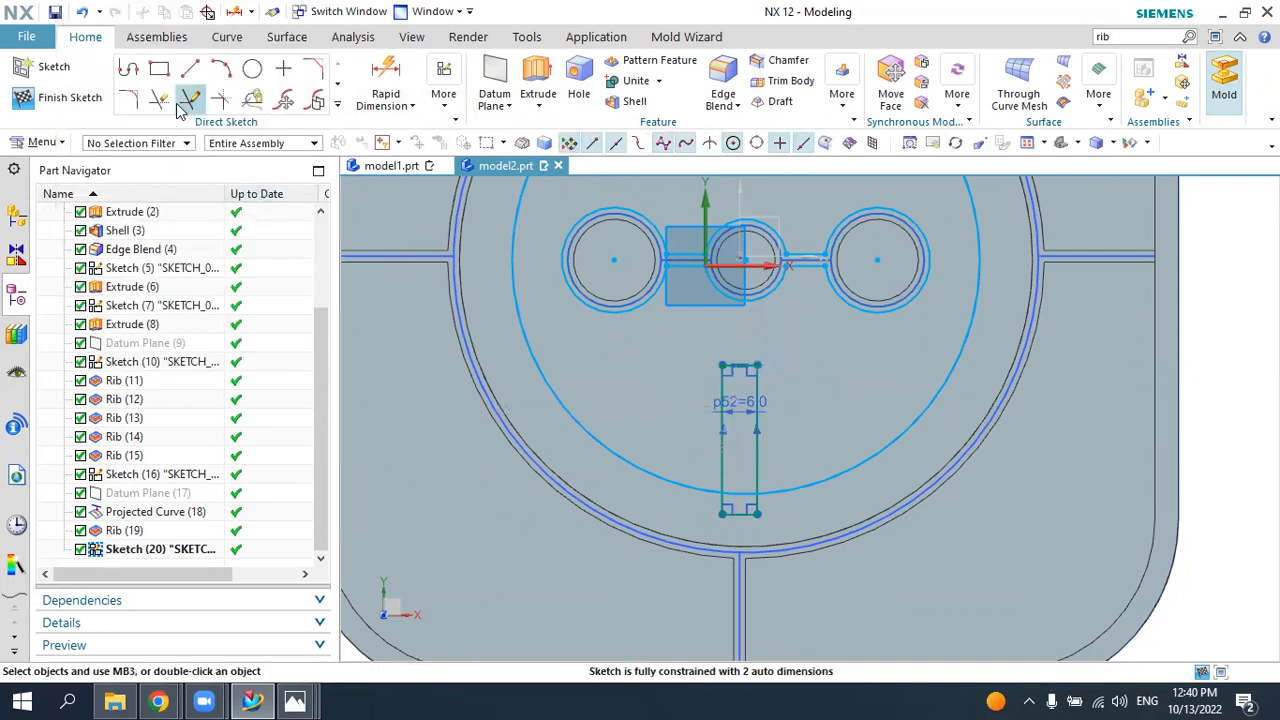
- Trim the slot rectangle's lower end and the projected circle with Quick Trim, accepting the loss of associativity, and finish the sketch
left_click(185, 101)
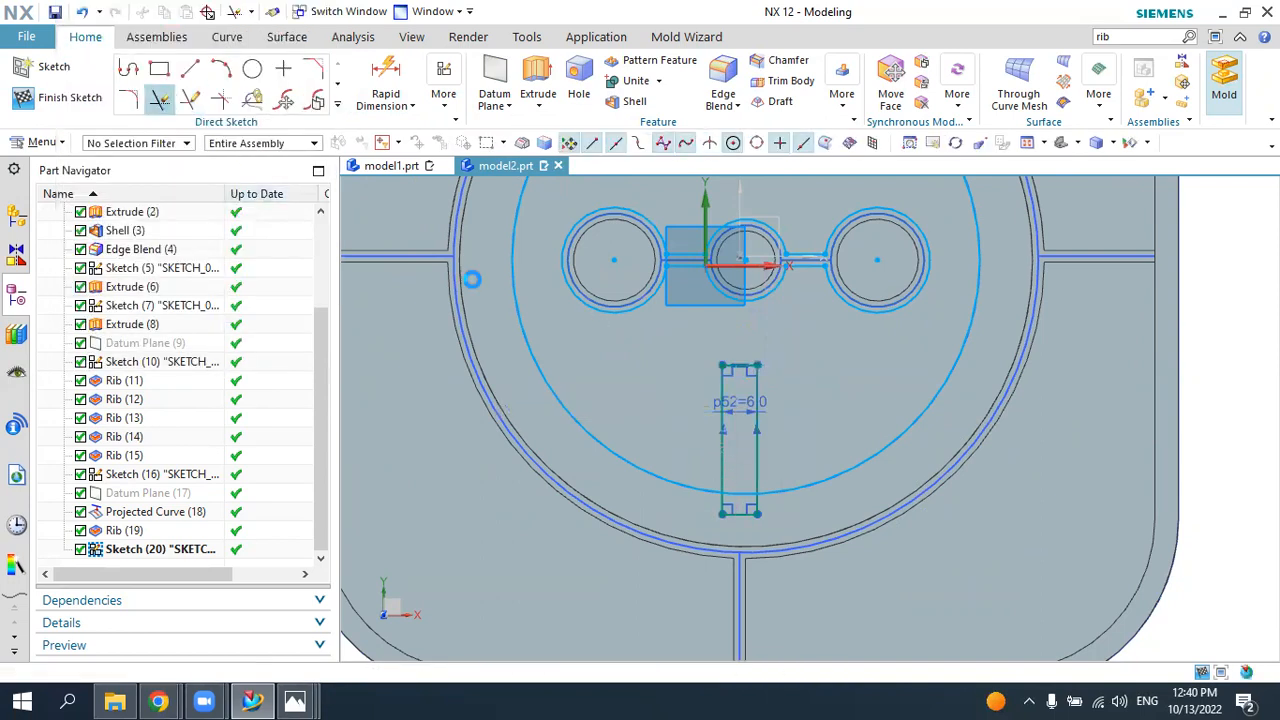
left_click(743, 497)
left_click(723, 508)
left_click(757, 507)
left_click(672, 486)
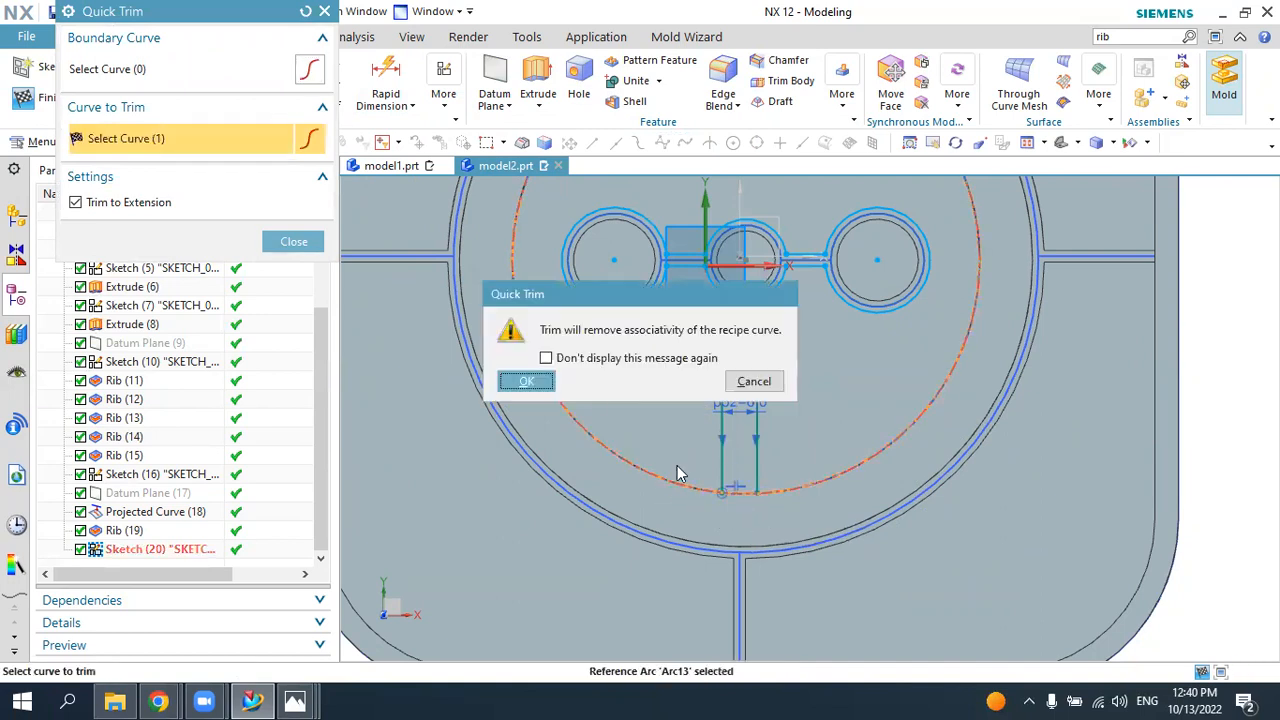
left_click(526, 382)
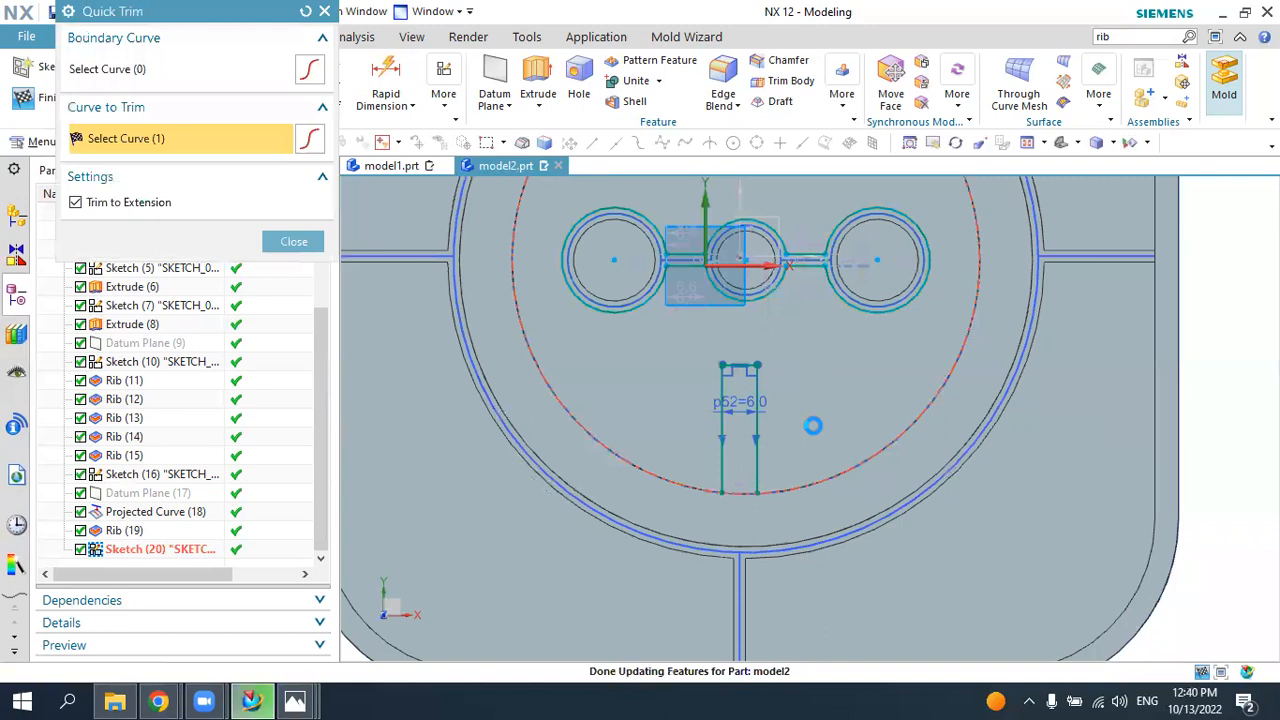
left_click(294, 242)
left_click(80, 97)
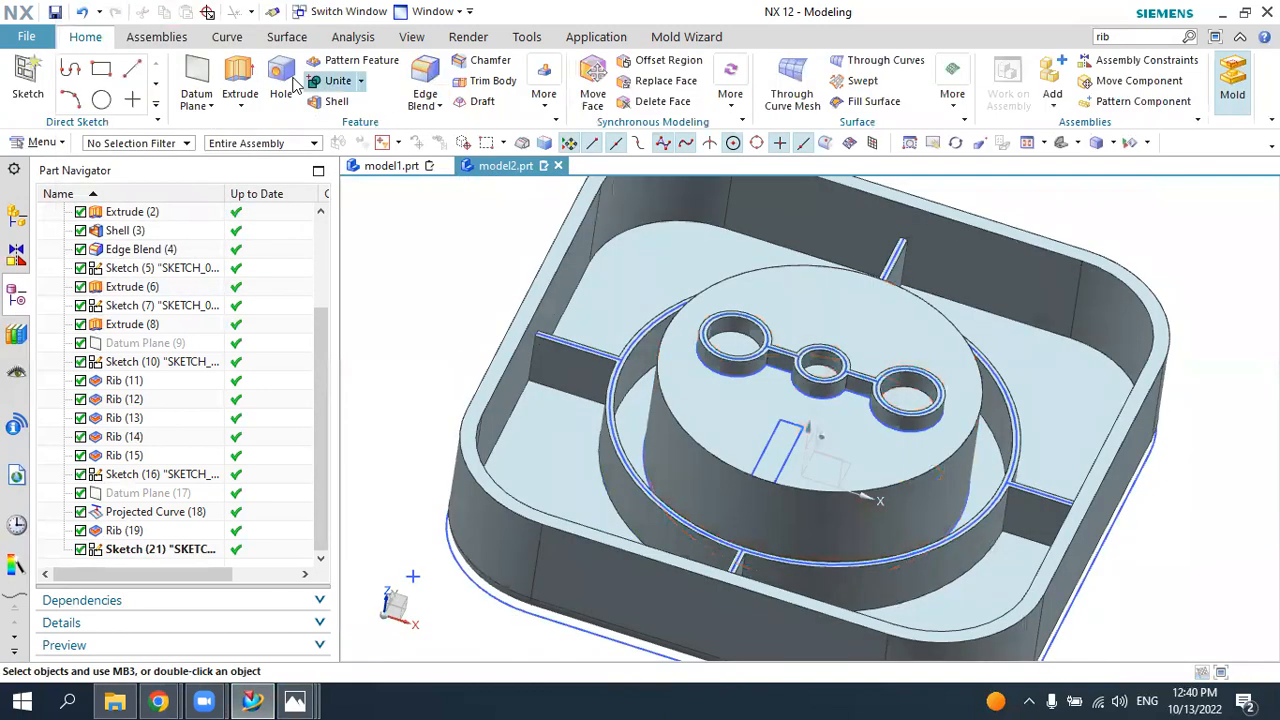
left_click(240, 80)
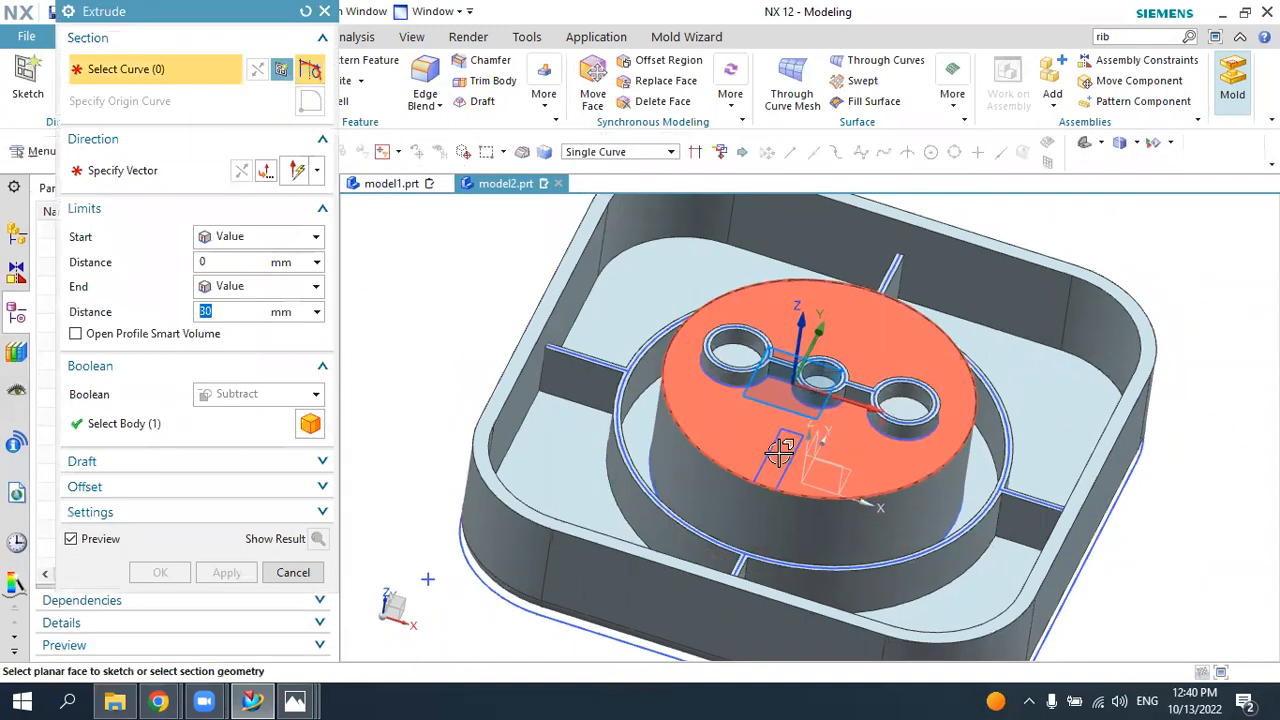
left_click(608, 157)
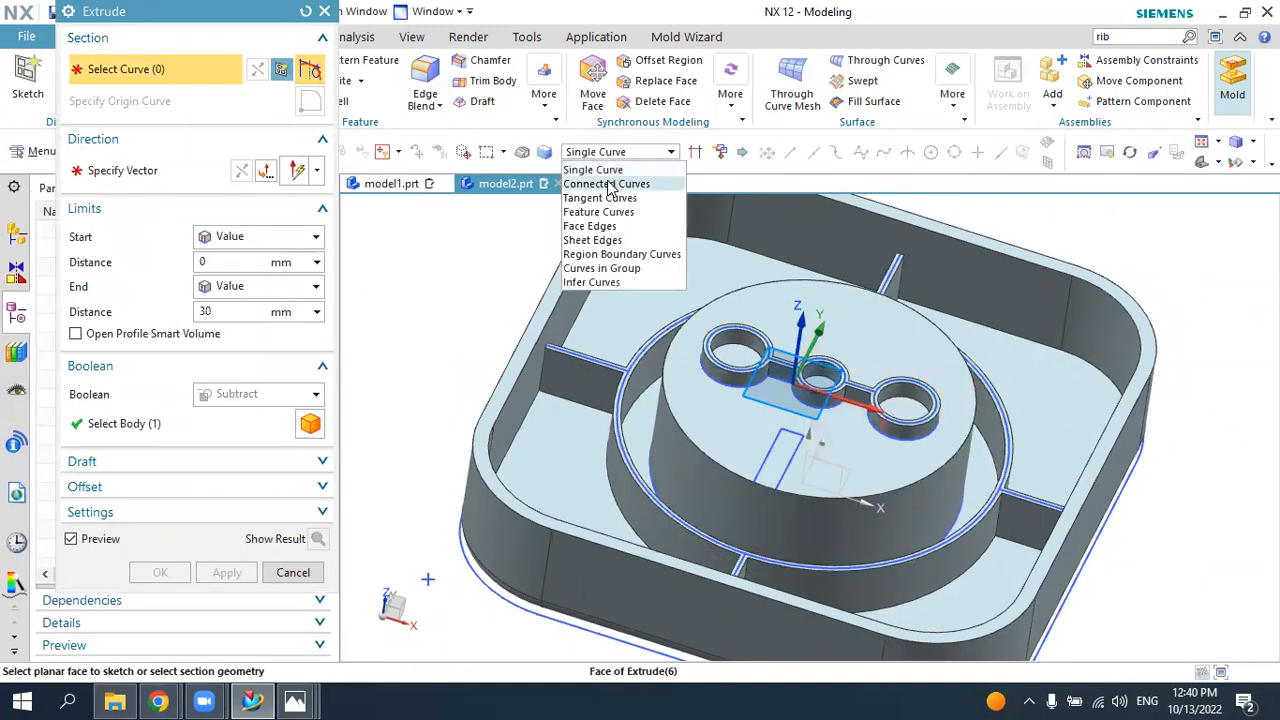
left_click(612, 254)
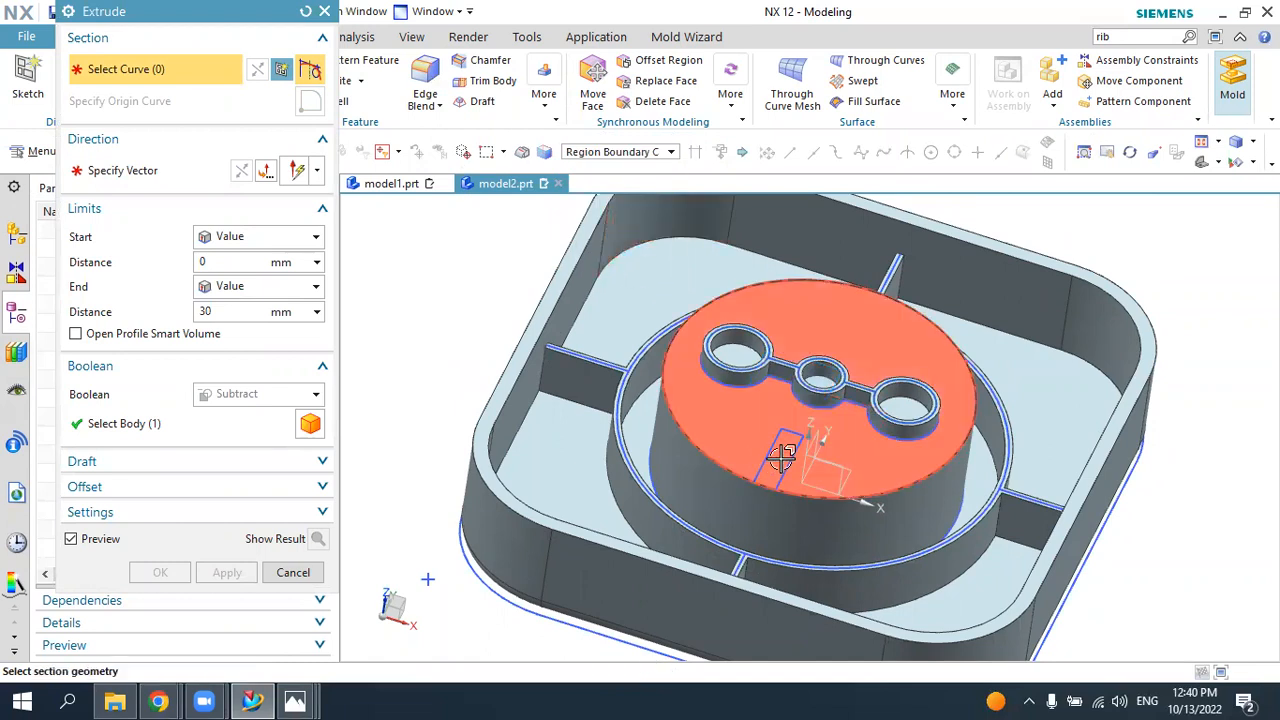
left_click(782, 455)
key("Escape")
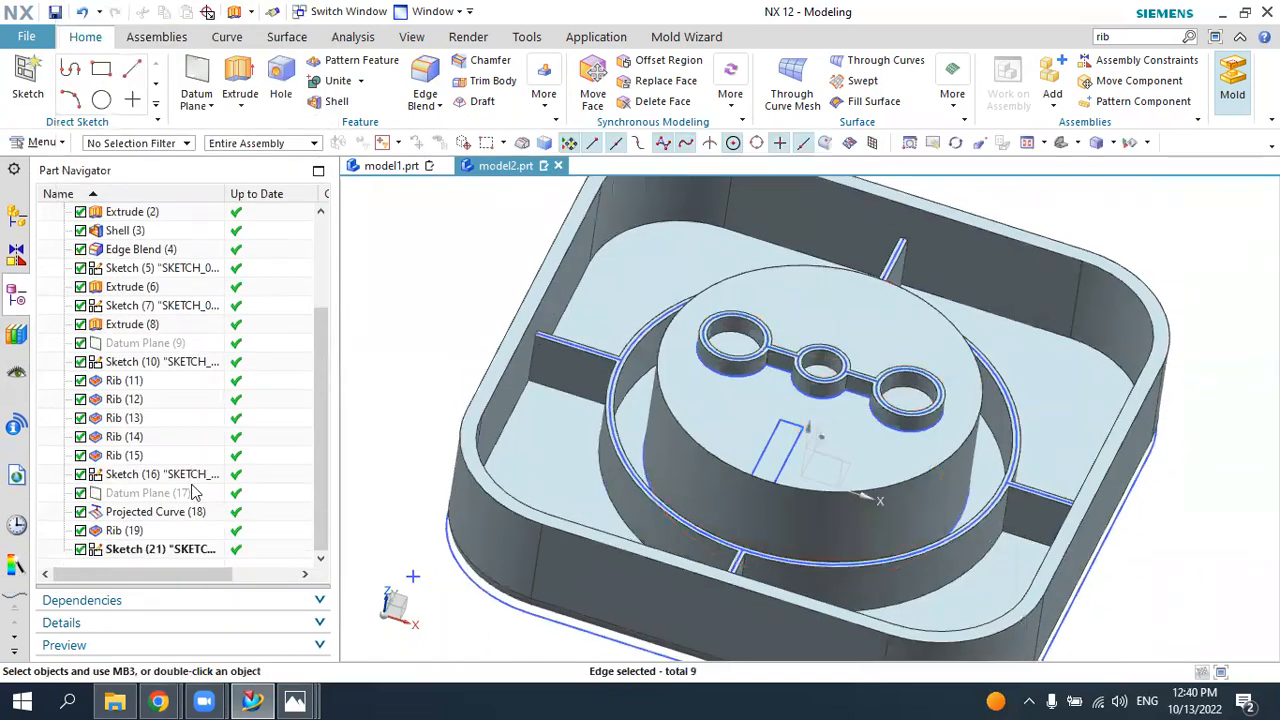
- Reopen the slot sketch, extend its open lower end past the boss edge, and close it with a horizontal line
double_click(155, 550)
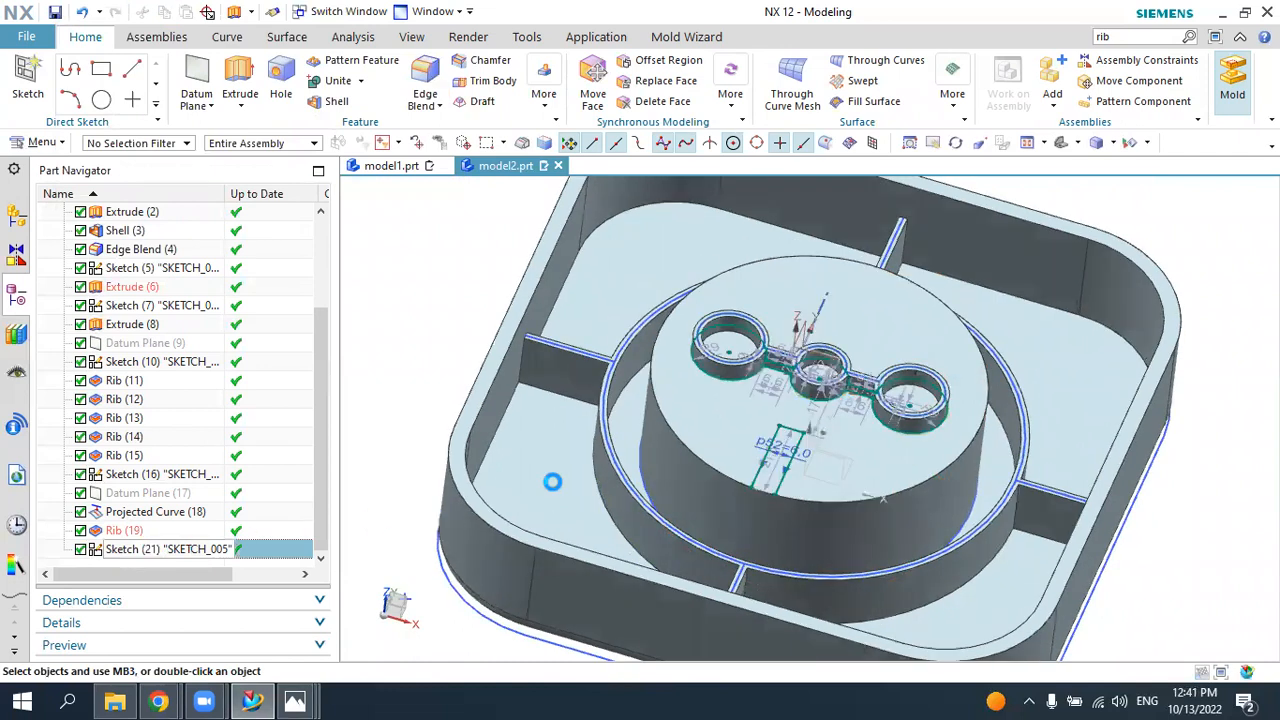
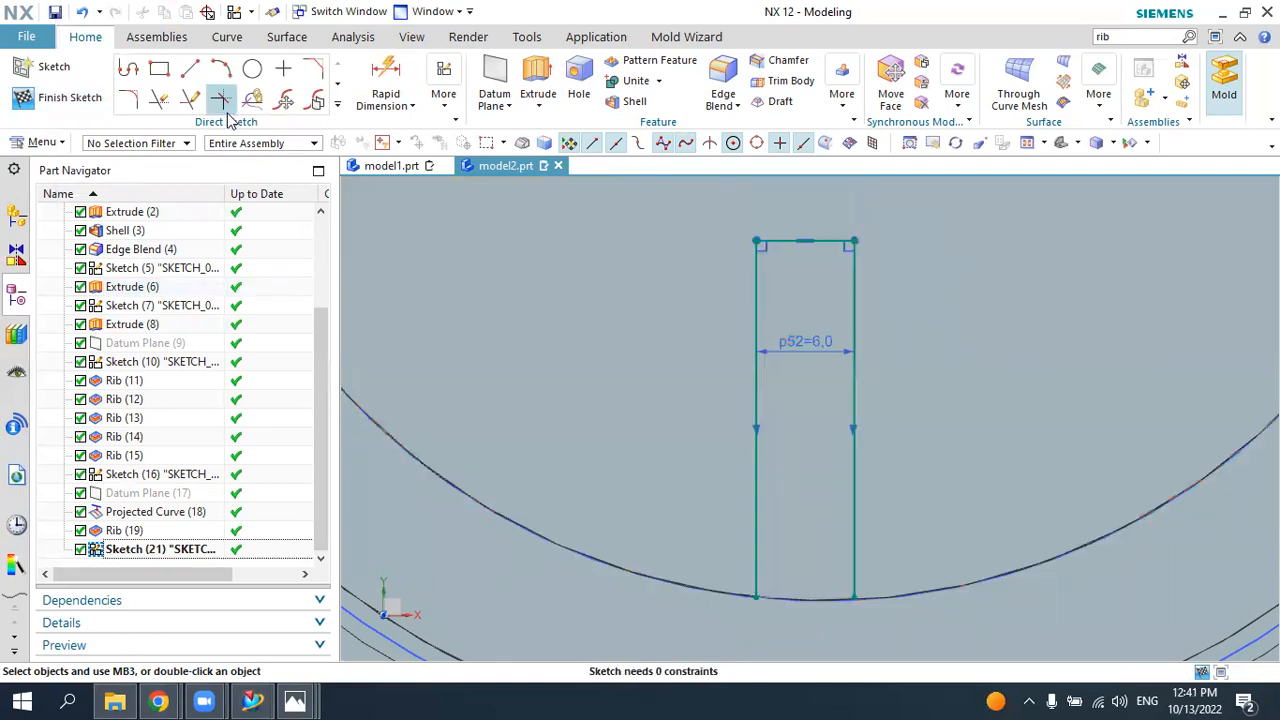
left_click_drag(753, 622, 754, 623)
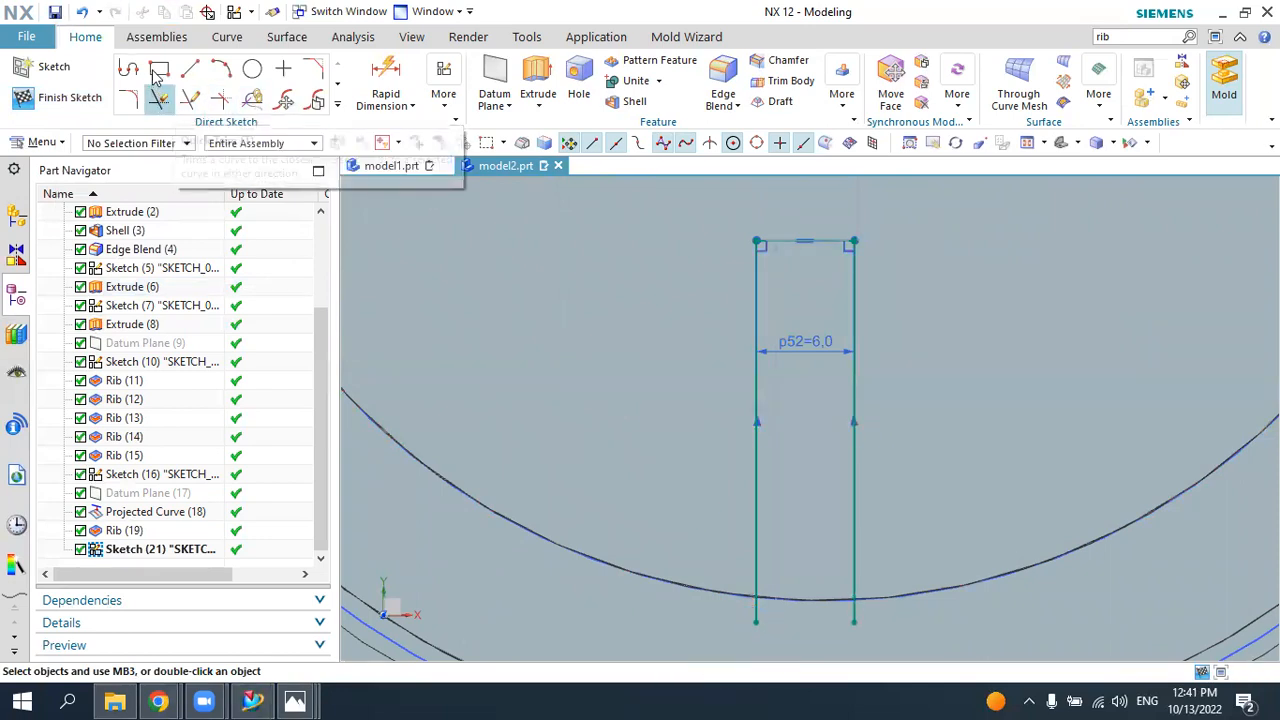
left_click(190, 67)
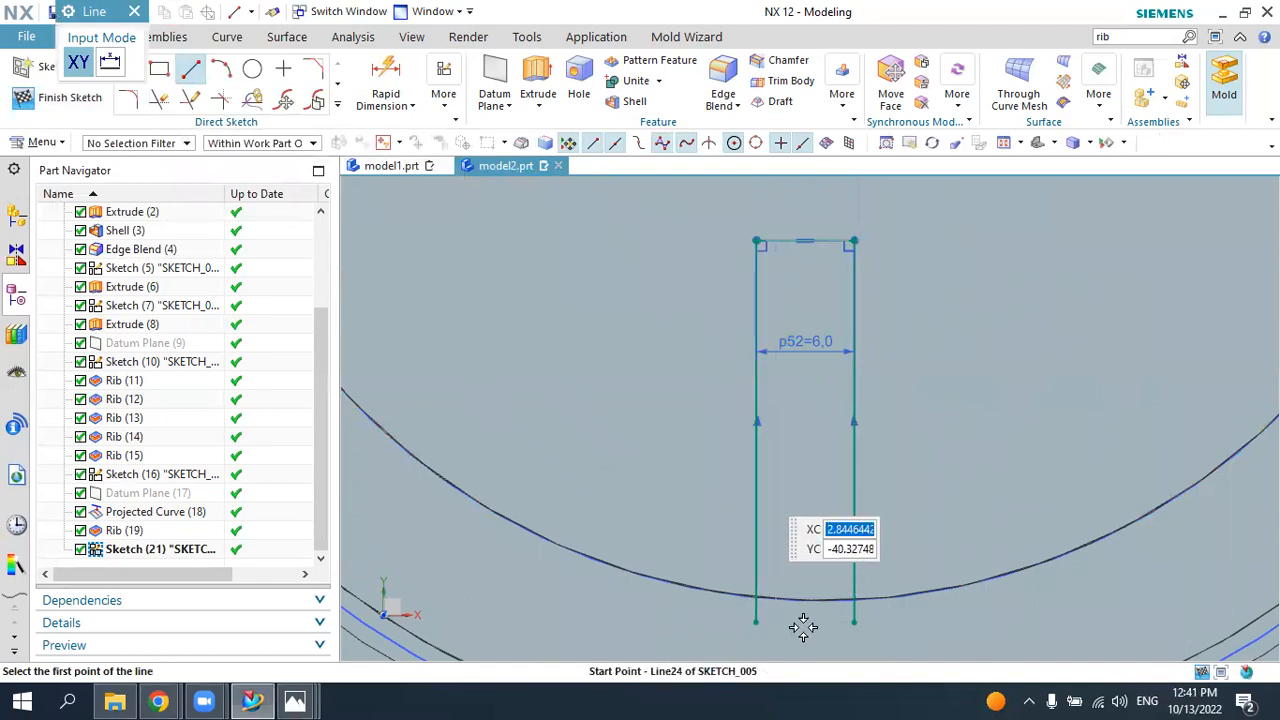
left_click(756, 622)
key("Escape")
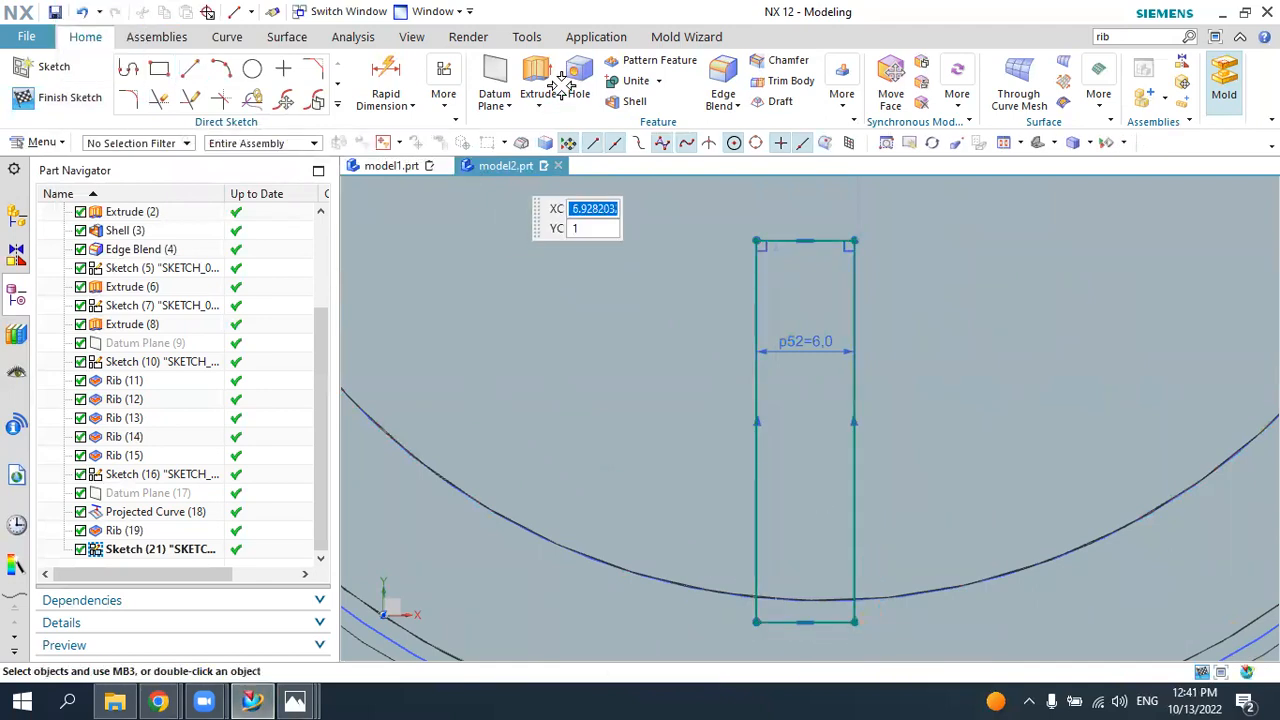
- Extrude the sketch downward through the boss as a Subtract, with the end limit Until Extended at the ring-shaped face around the boss
key("x")
middle_click_drag(837, 400, 1197, 163)
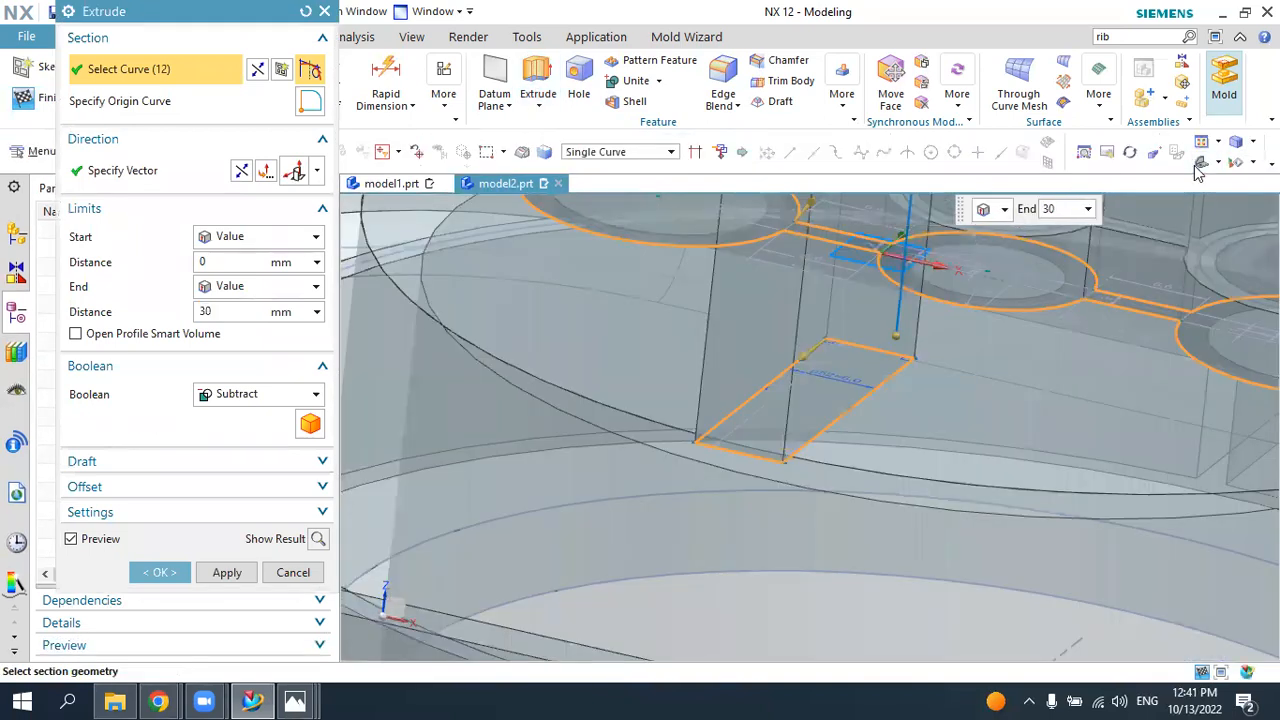
left_click(1200, 162)
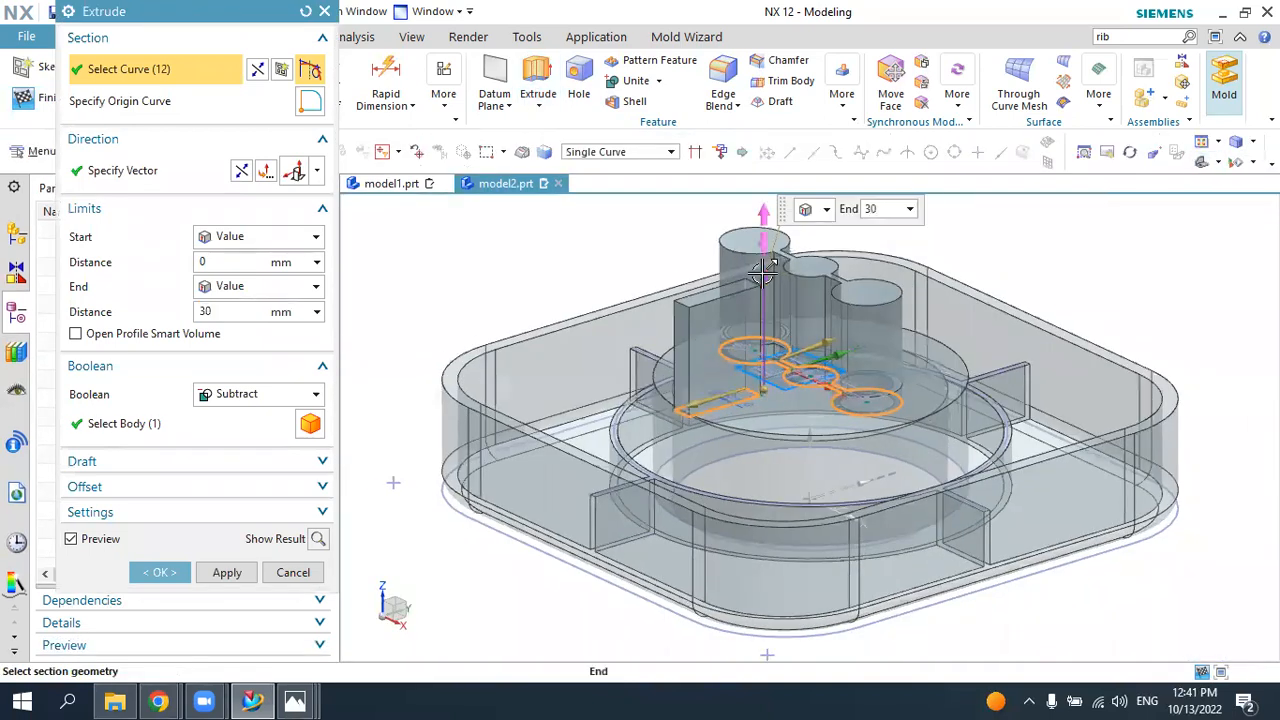
double_click(763, 268)
left_click(229, 288)
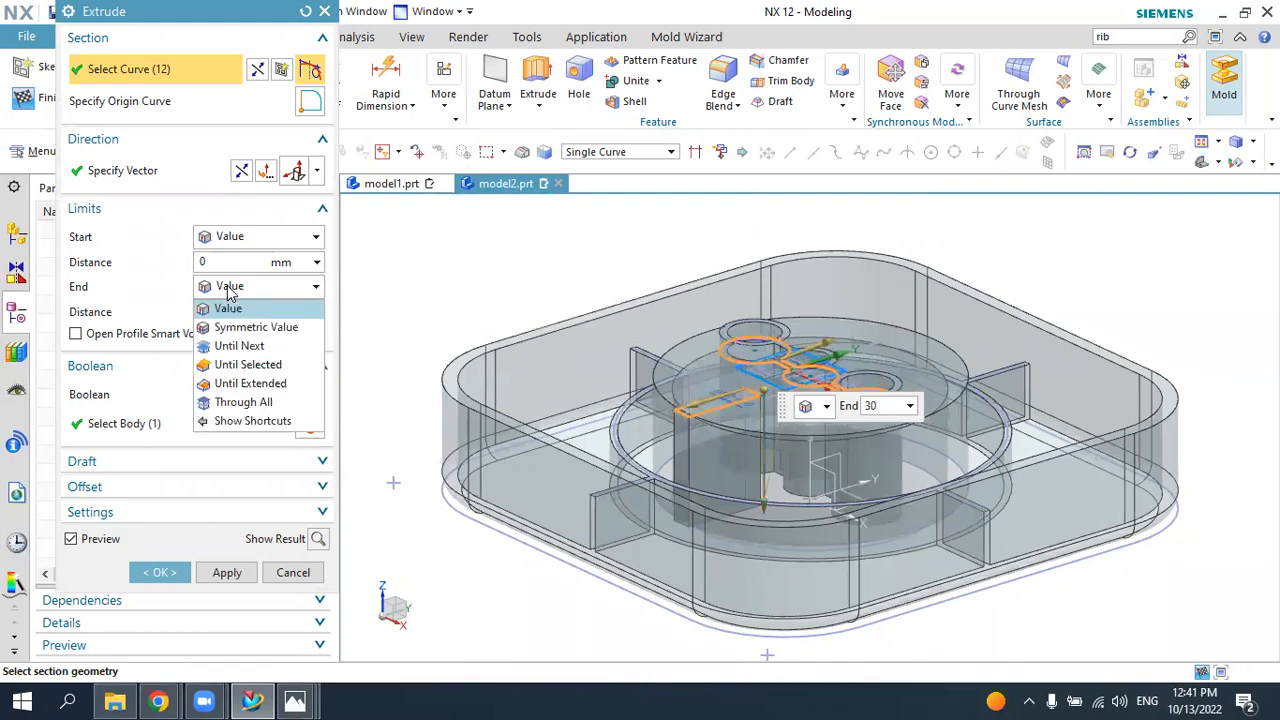
left_click(250, 383)
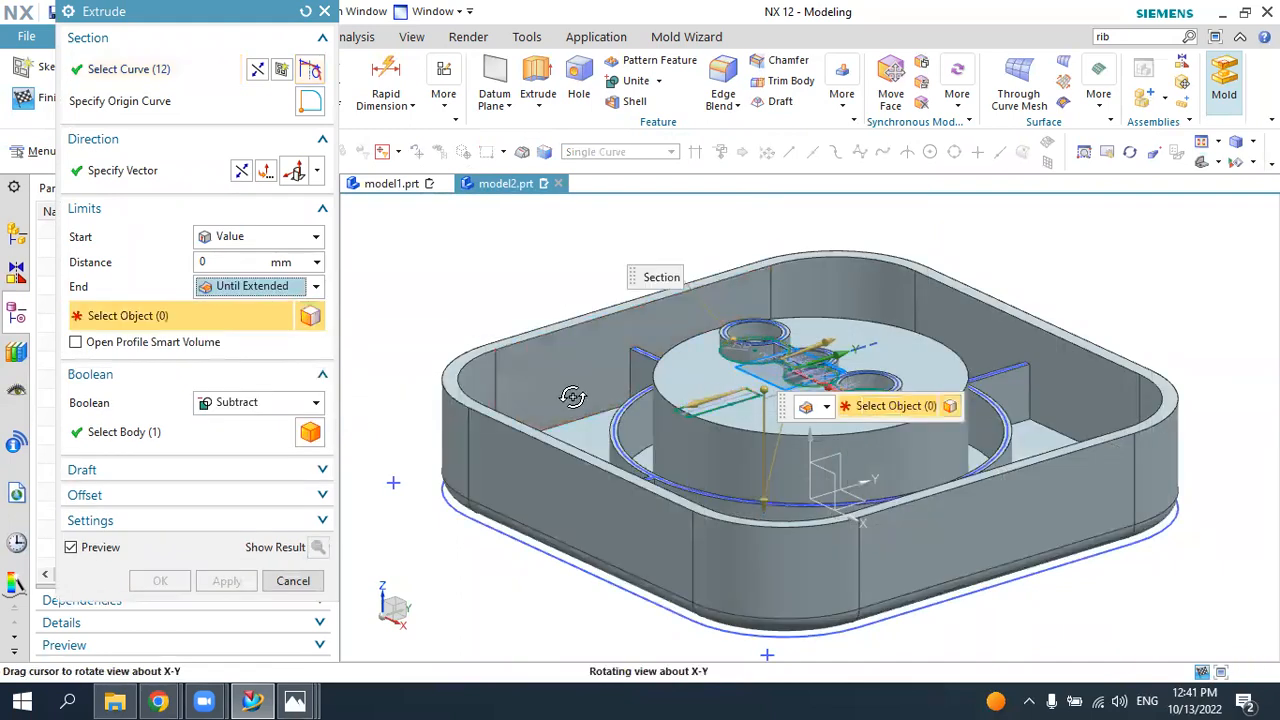
middle_click_drag(572, 397, 618, 457)
scroll(620, 459, "down", 1)
left_click(632, 469)
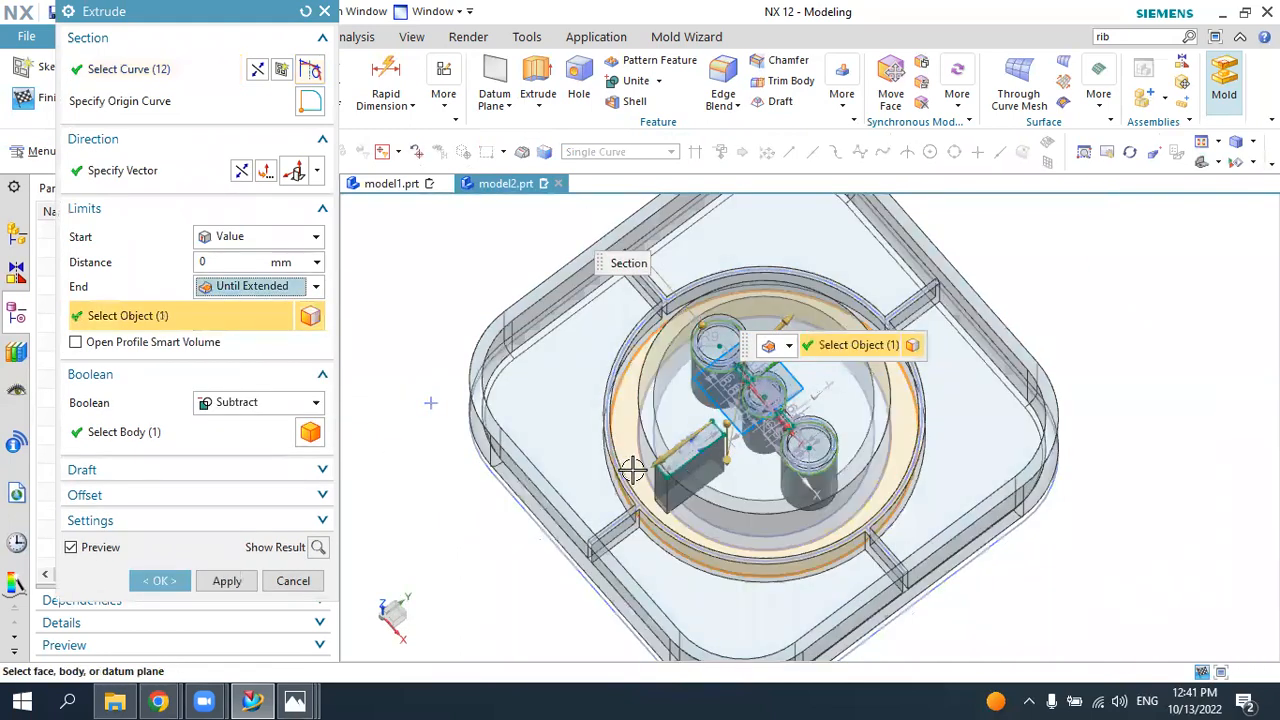
left_click(168, 581)
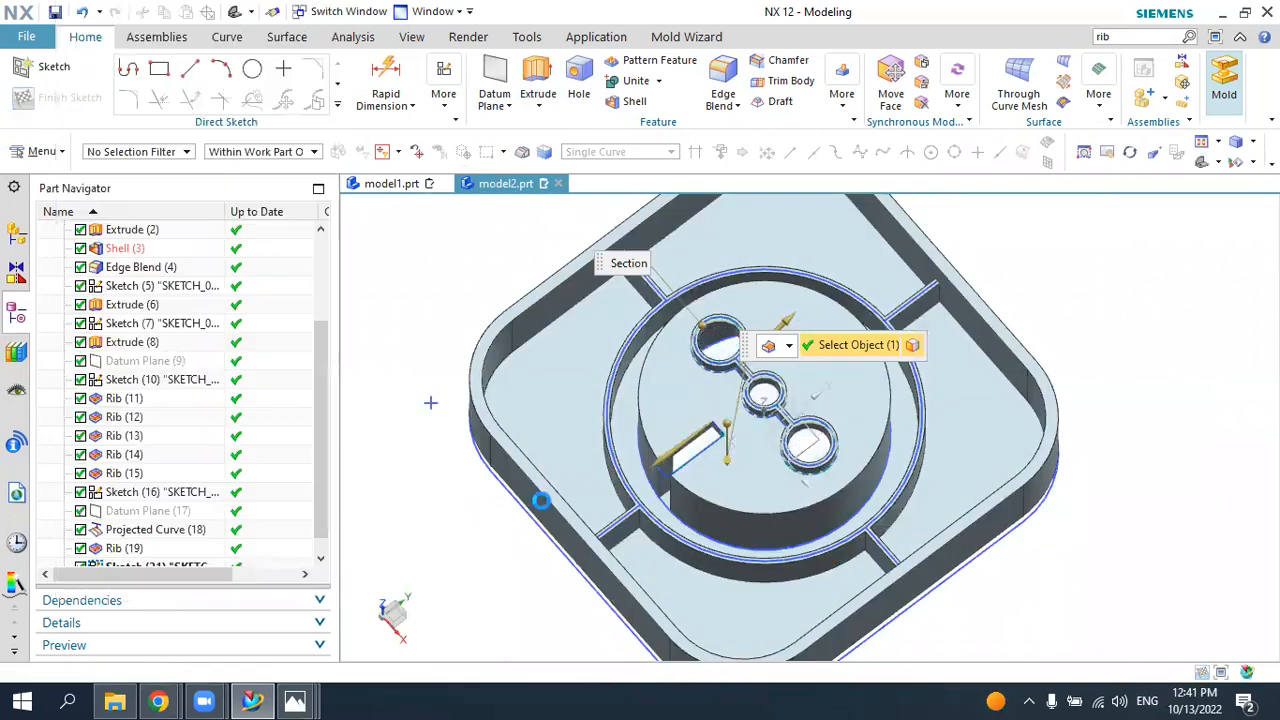
- Check the slot against the socket-rib.jpg reference picture and set its sketched width to 8 mm
middle_click_drag(638, 493, 387, 608)
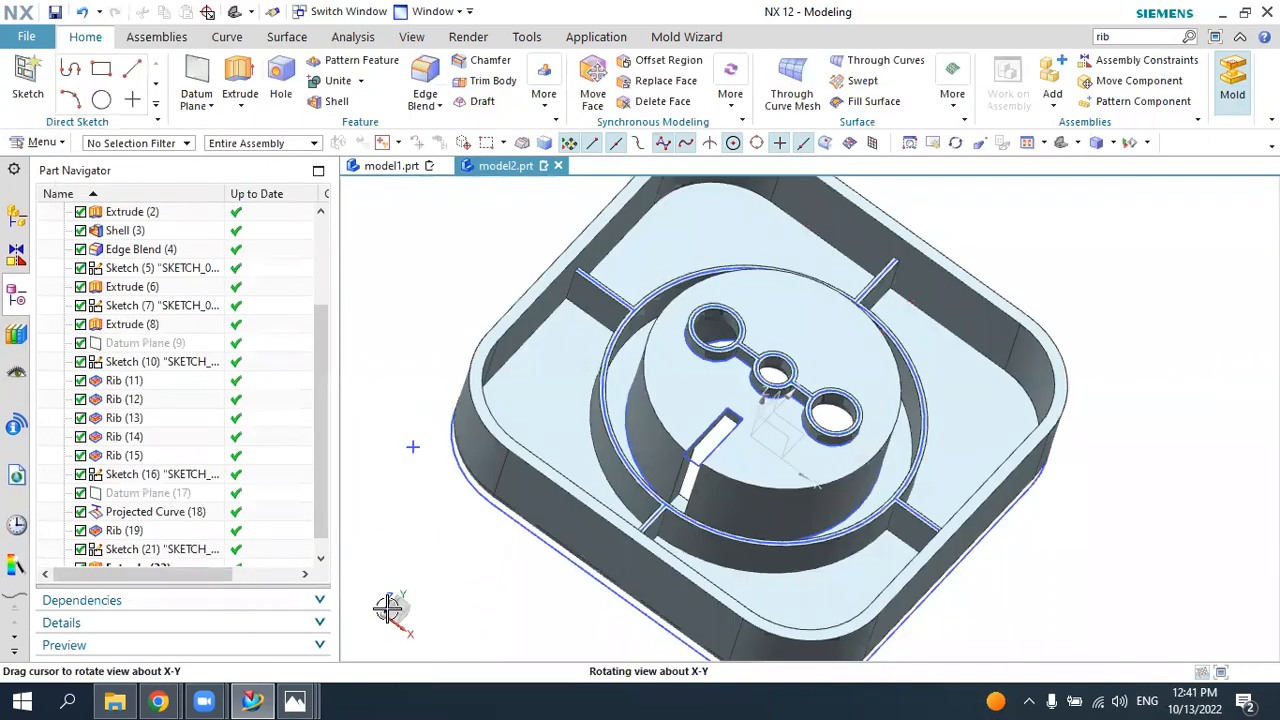
left_click(295, 701)
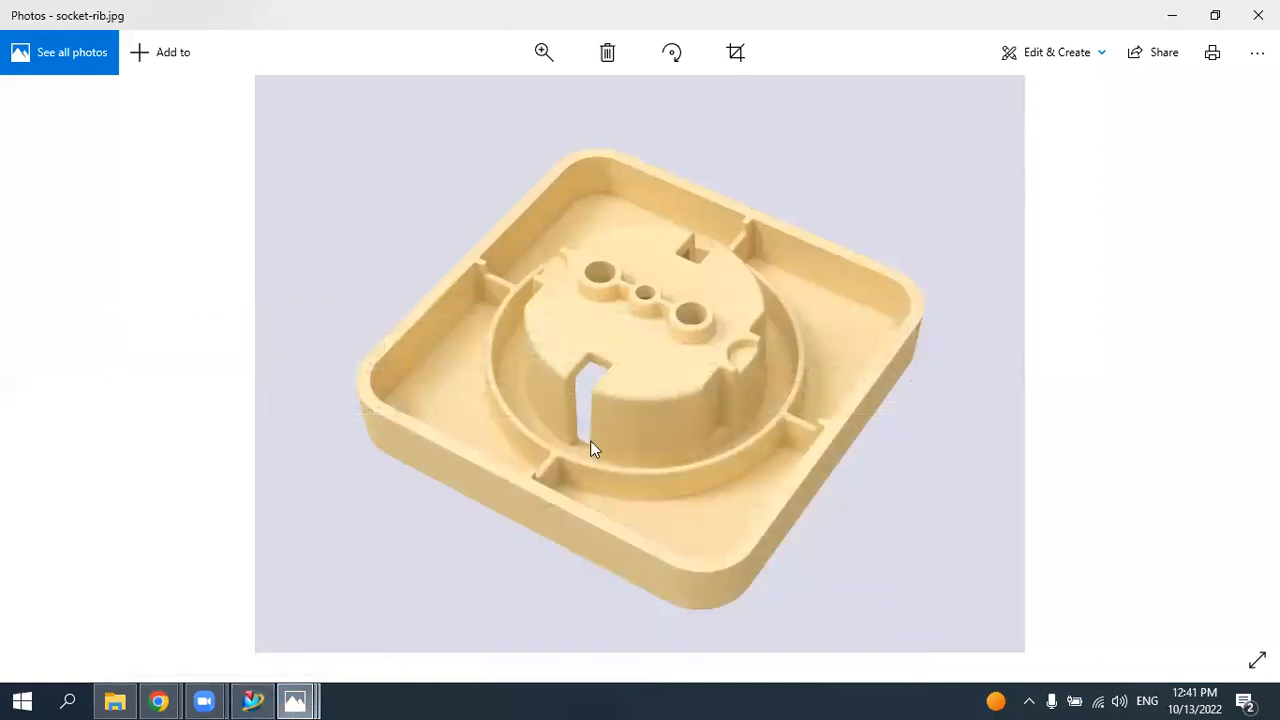
left_click(254, 700)
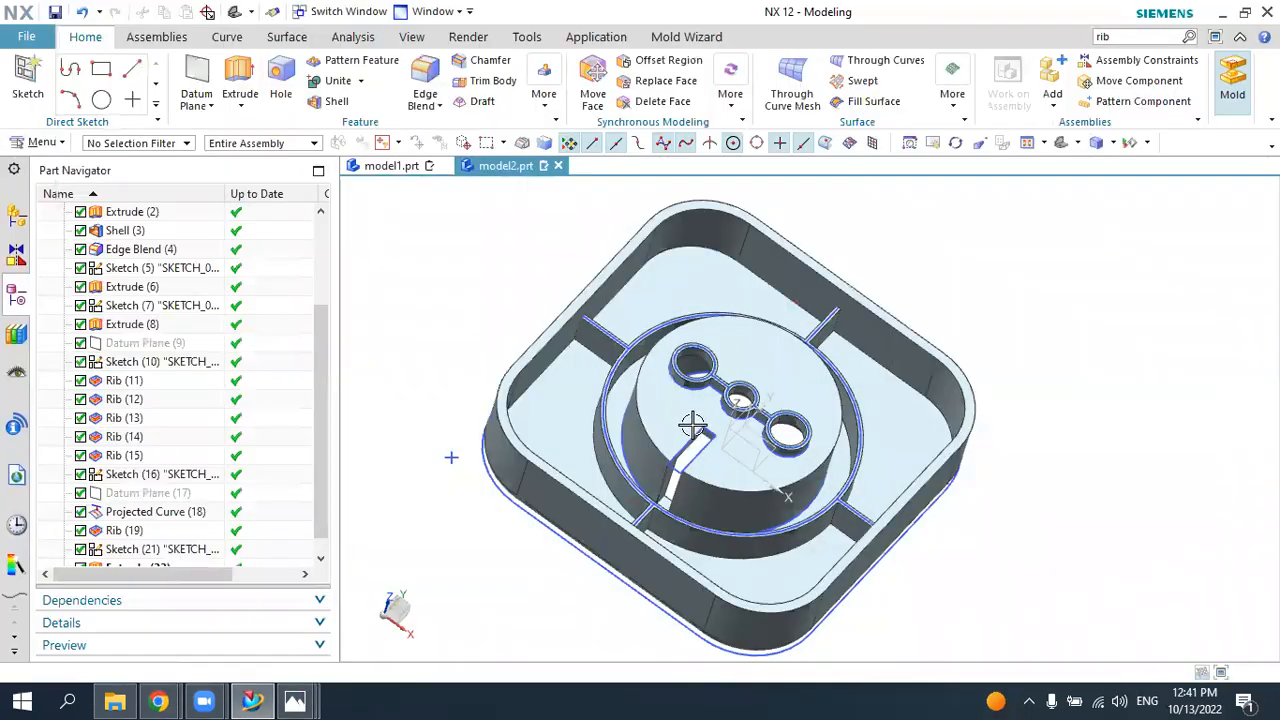
double_click(711, 431)
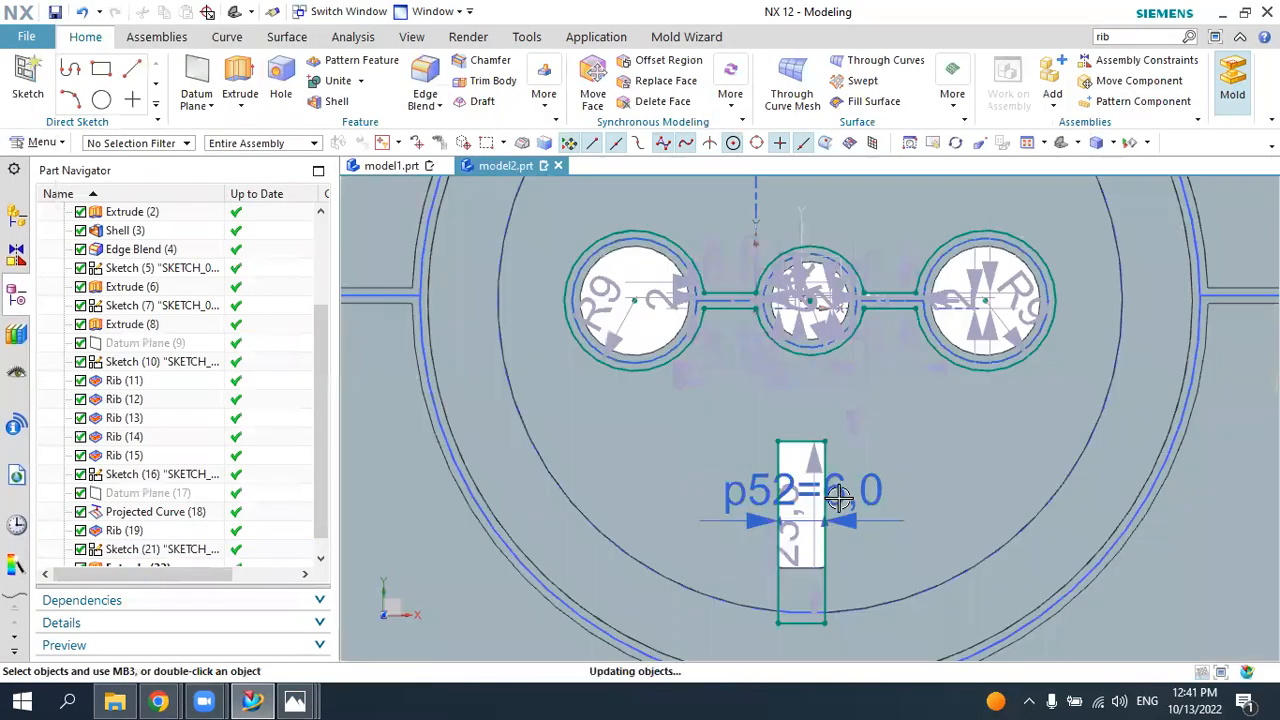
double_click(813, 397)
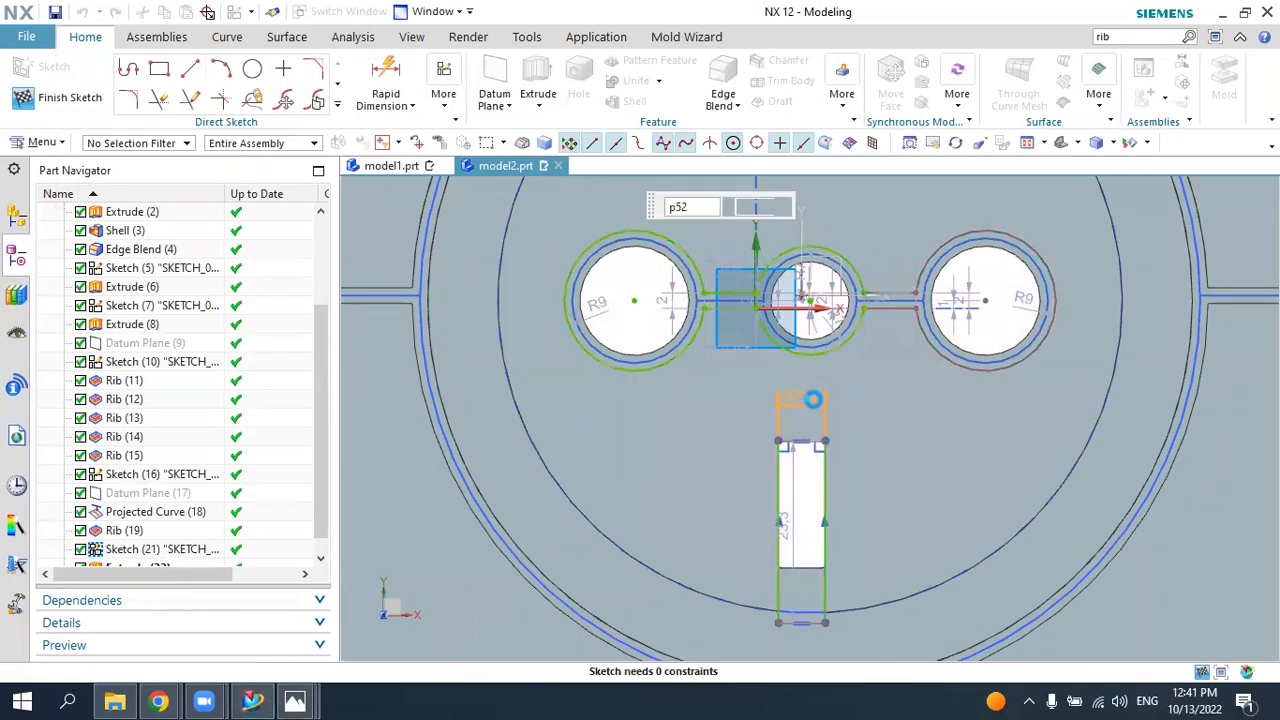
type("8")
key("Return")
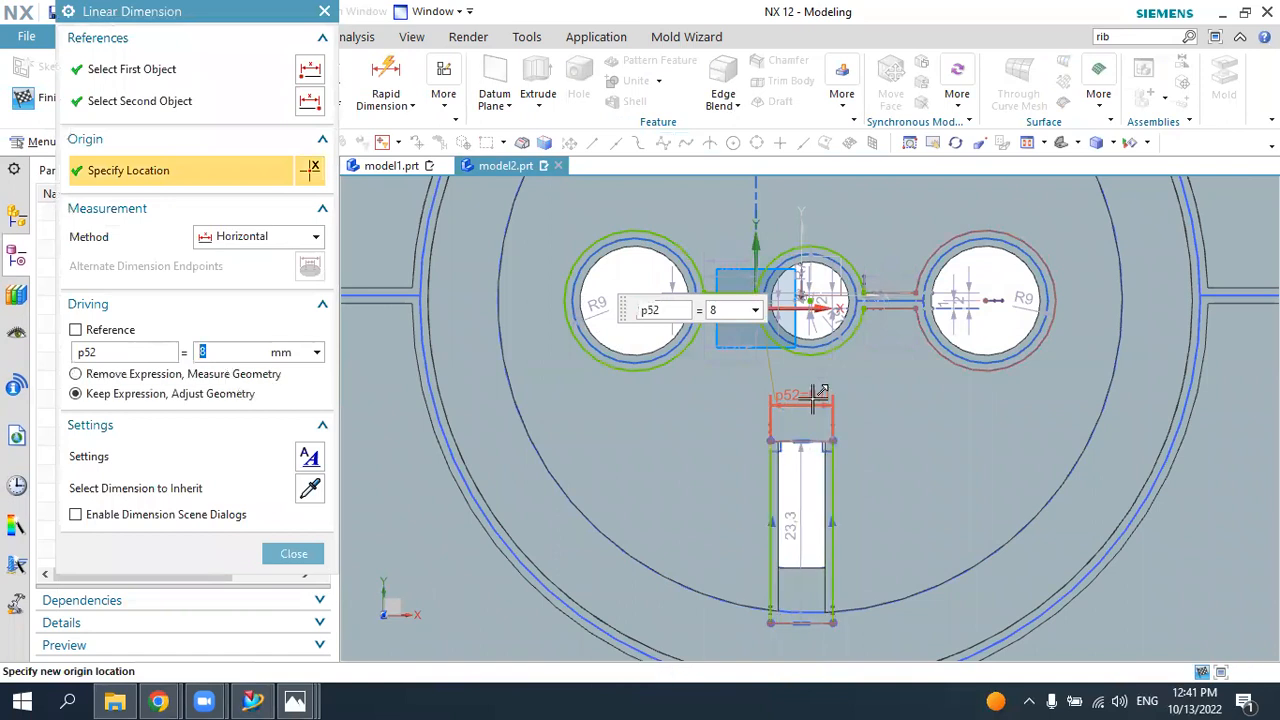
key("Escape")
left_click(63, 97)
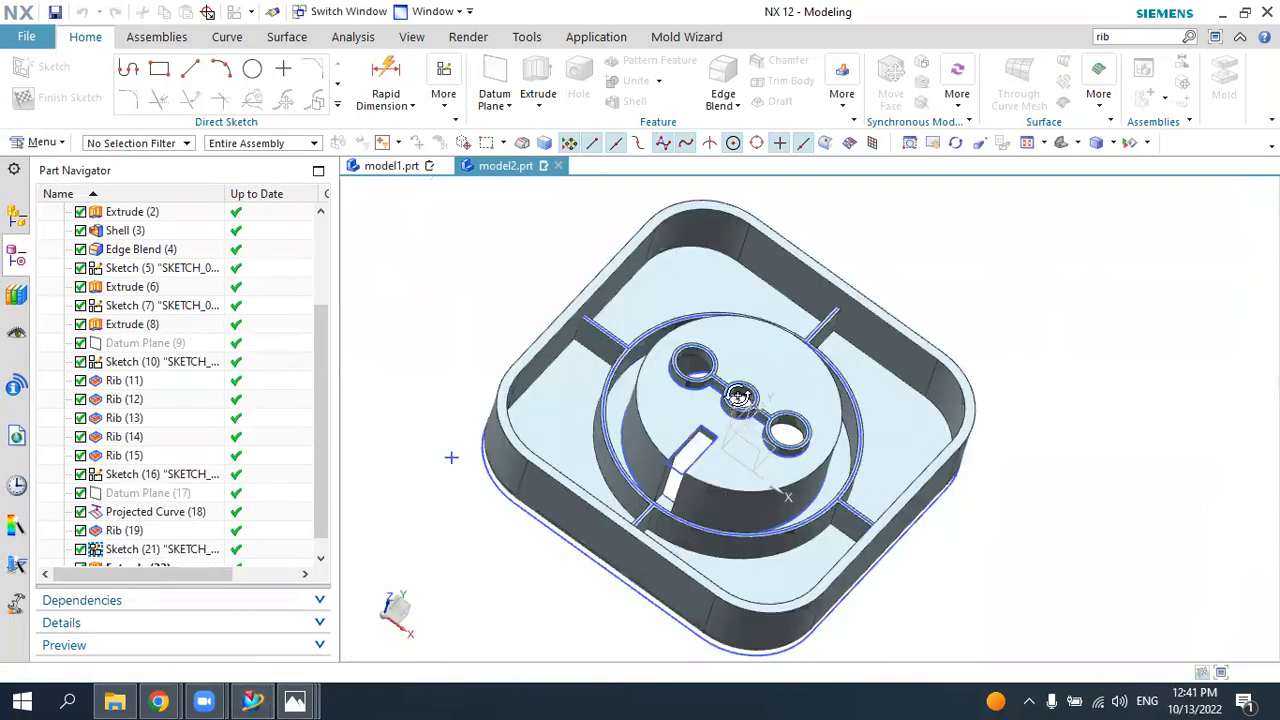
- Check the slots in the socket-rib.jpg reference picture and mirror the boss's slot cut about the XZ plane
mouse_move(740, 405)
middle_mouse_down()
mouse_move(736, 440)
mouse_move(732, 402)
mouse_move(744, 403)
middle_mouse_up()
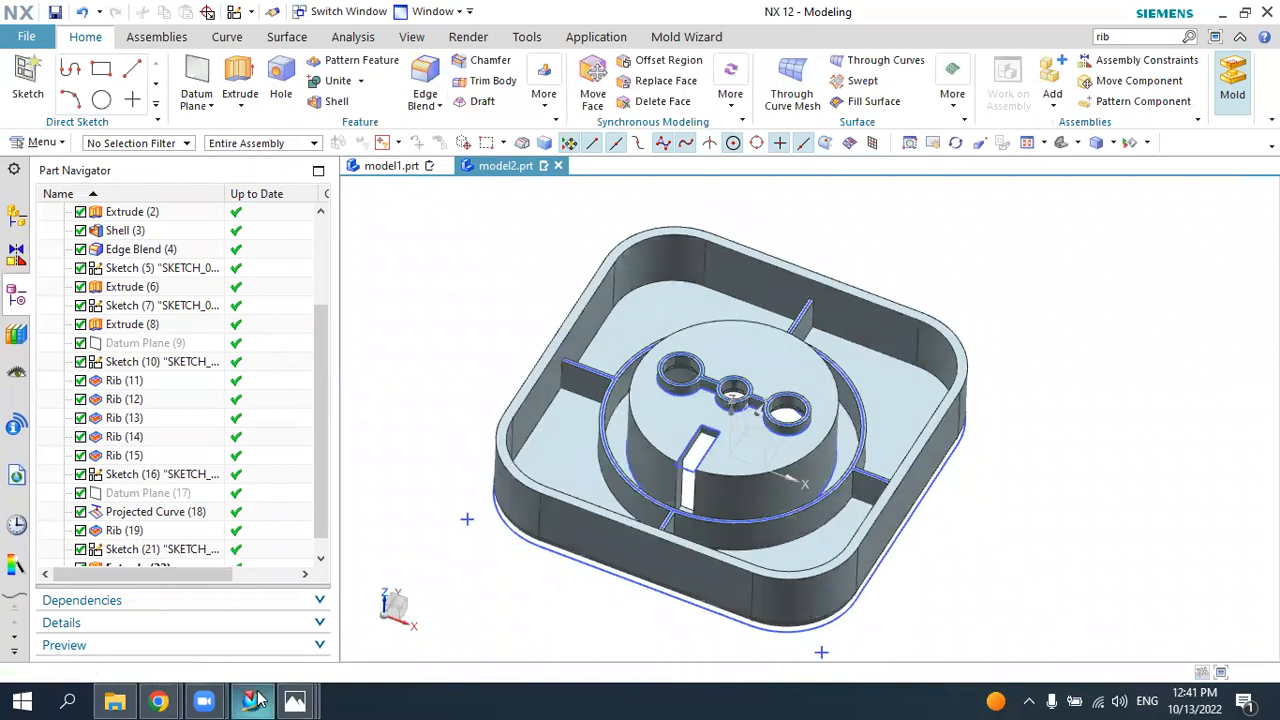
left_click(295, 700)
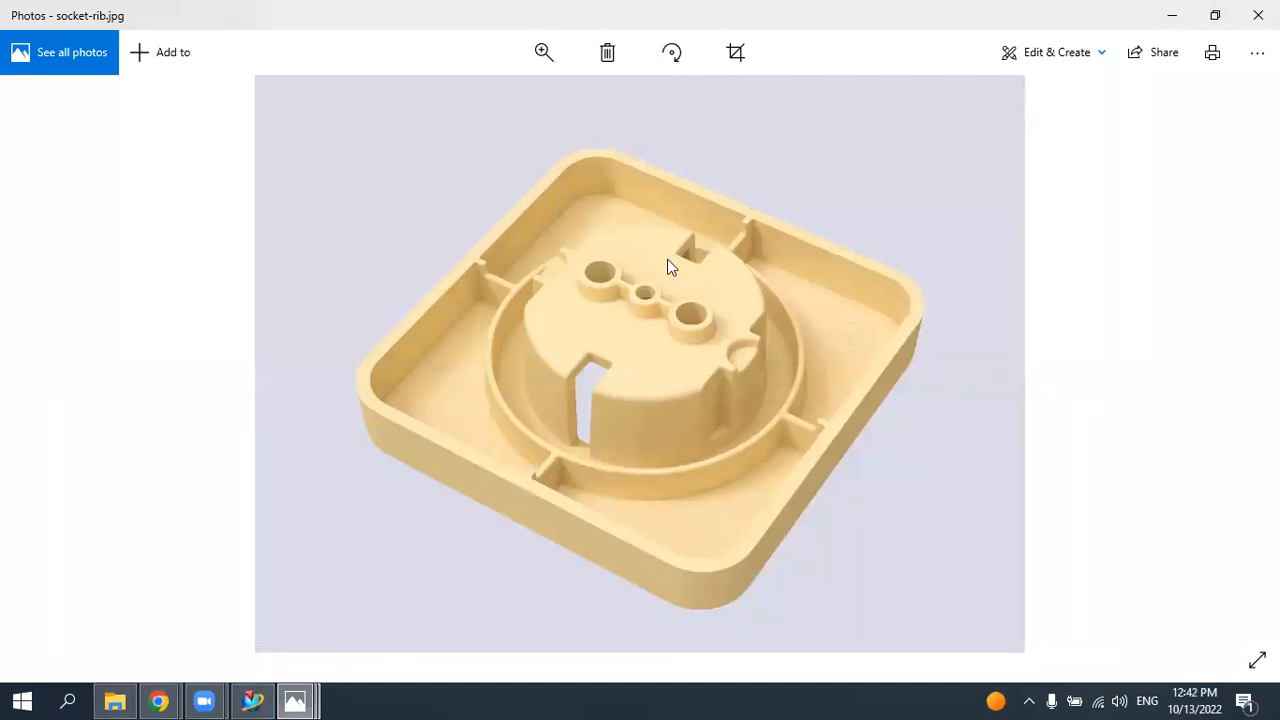
left_click(252, 700)
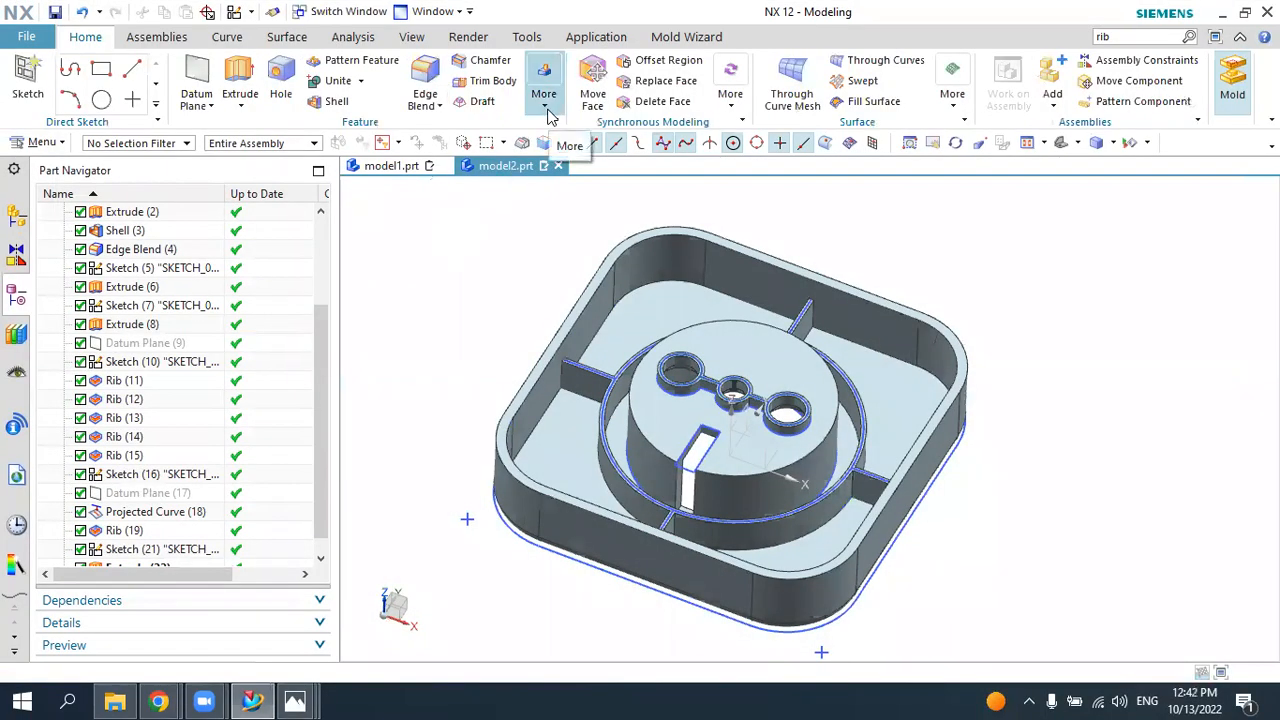
left_click(547, 114)
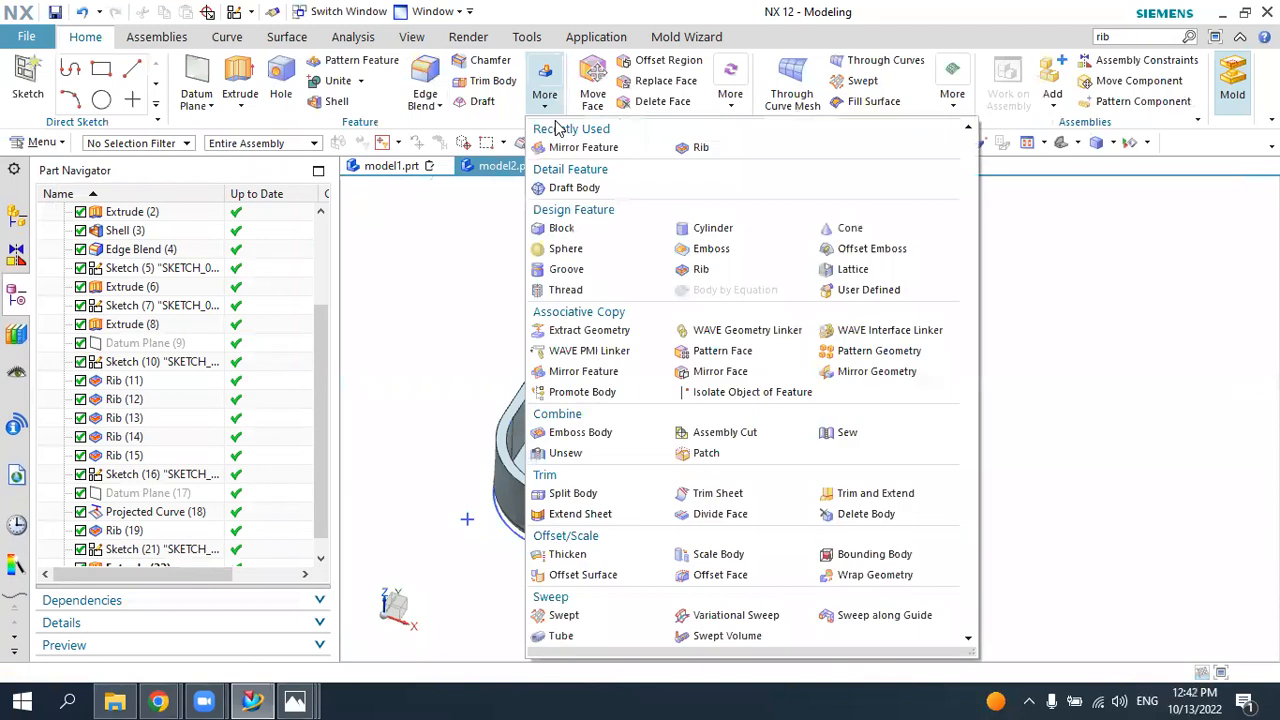
left_click(580, 148)
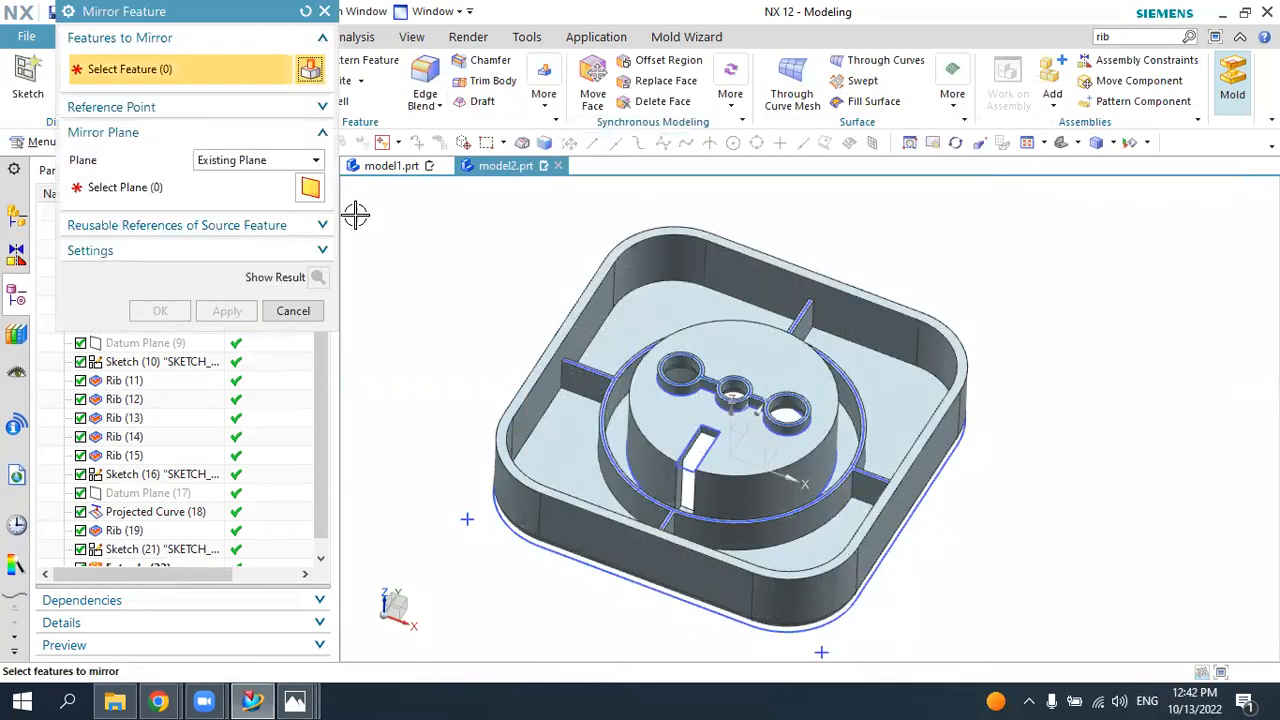
scroll(193, 418, "down", 1)
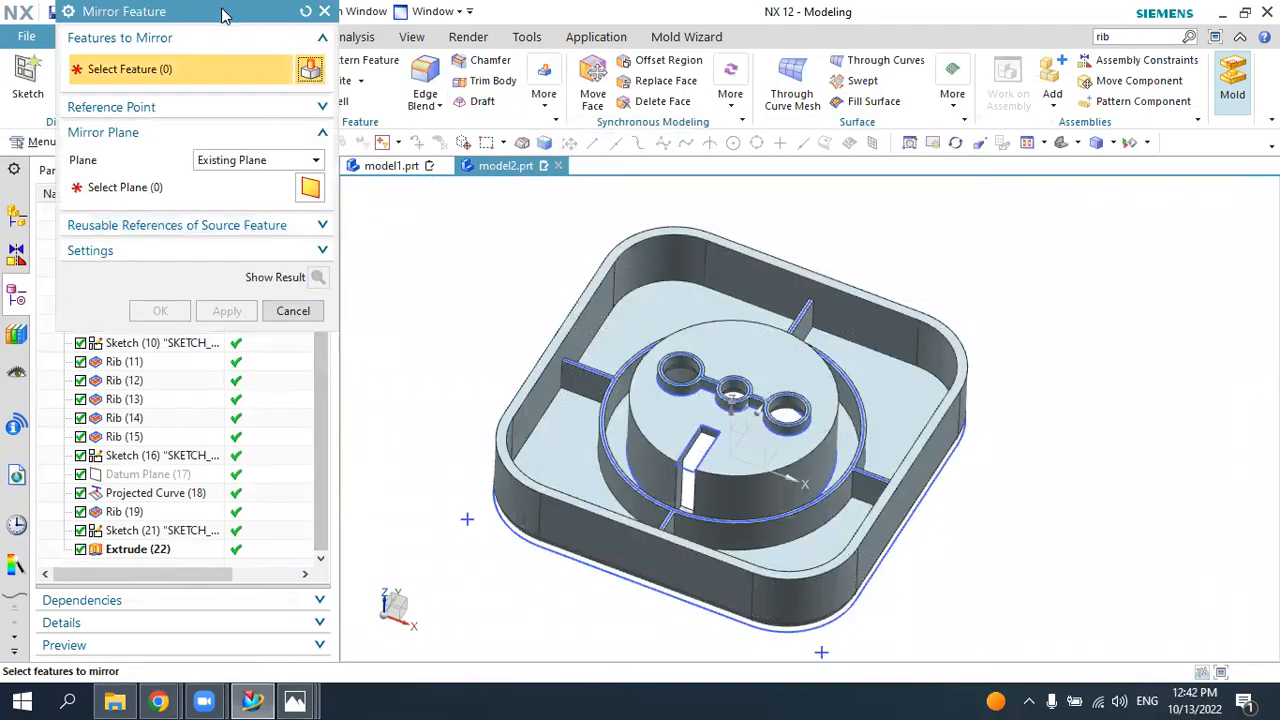
left_click_drag(224, 20, 584, 39)
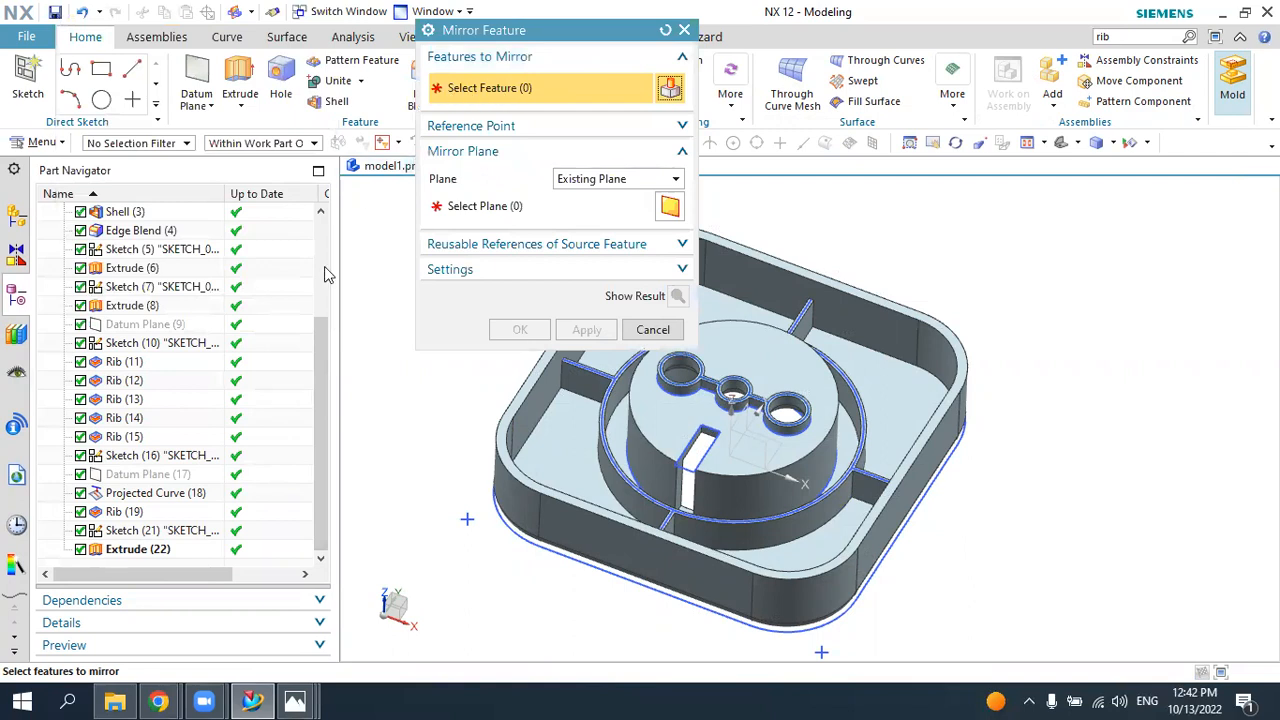
left_click(126, 552)
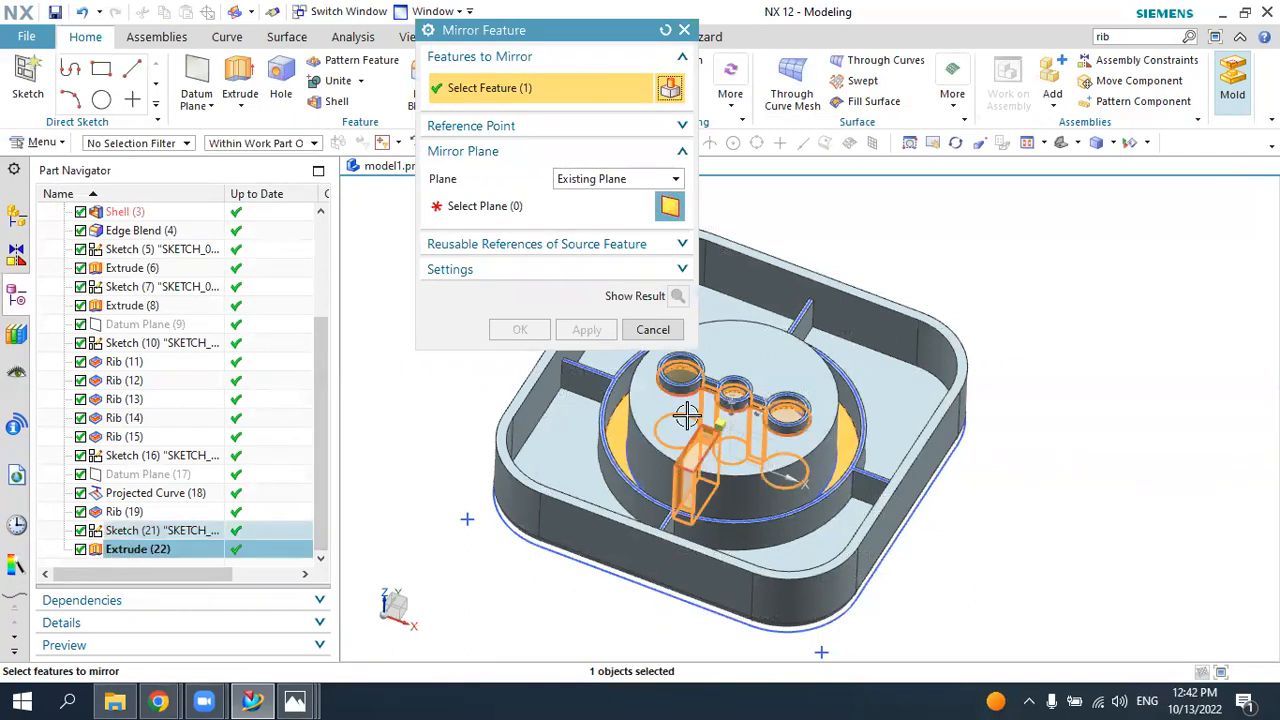
left_click(483, 210)
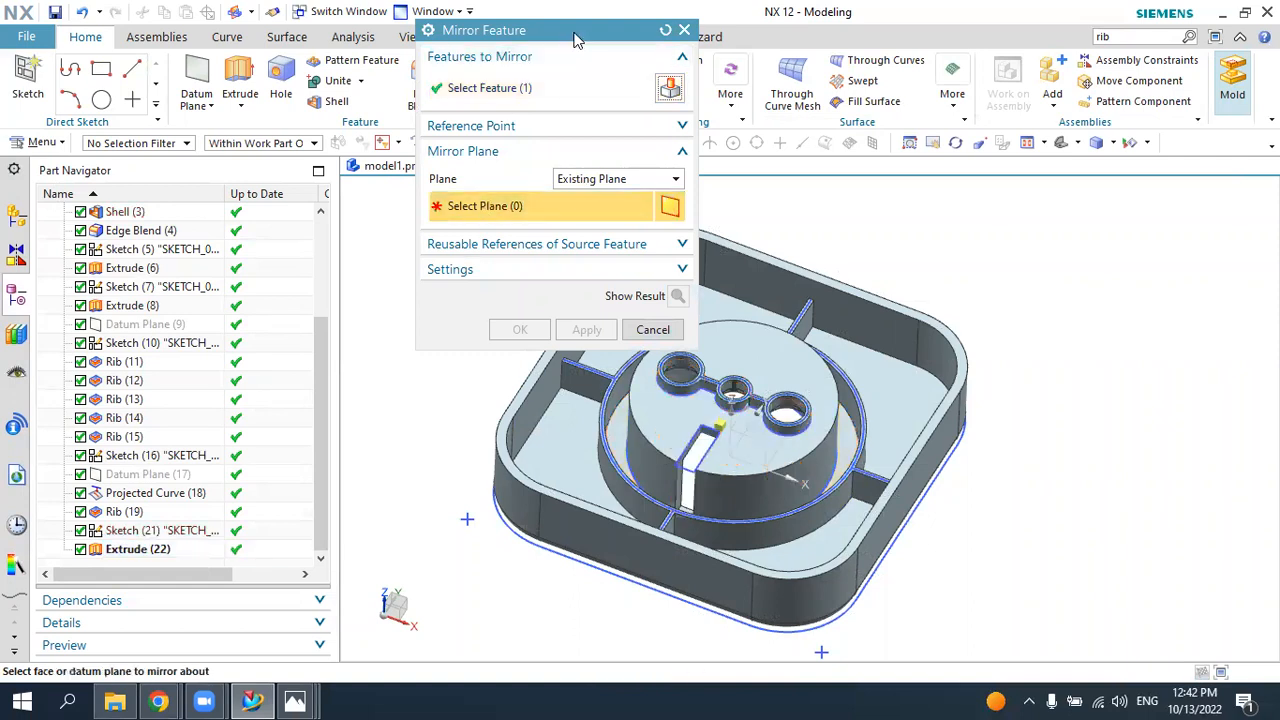
left_click_drag(563, 38, 348, 67)
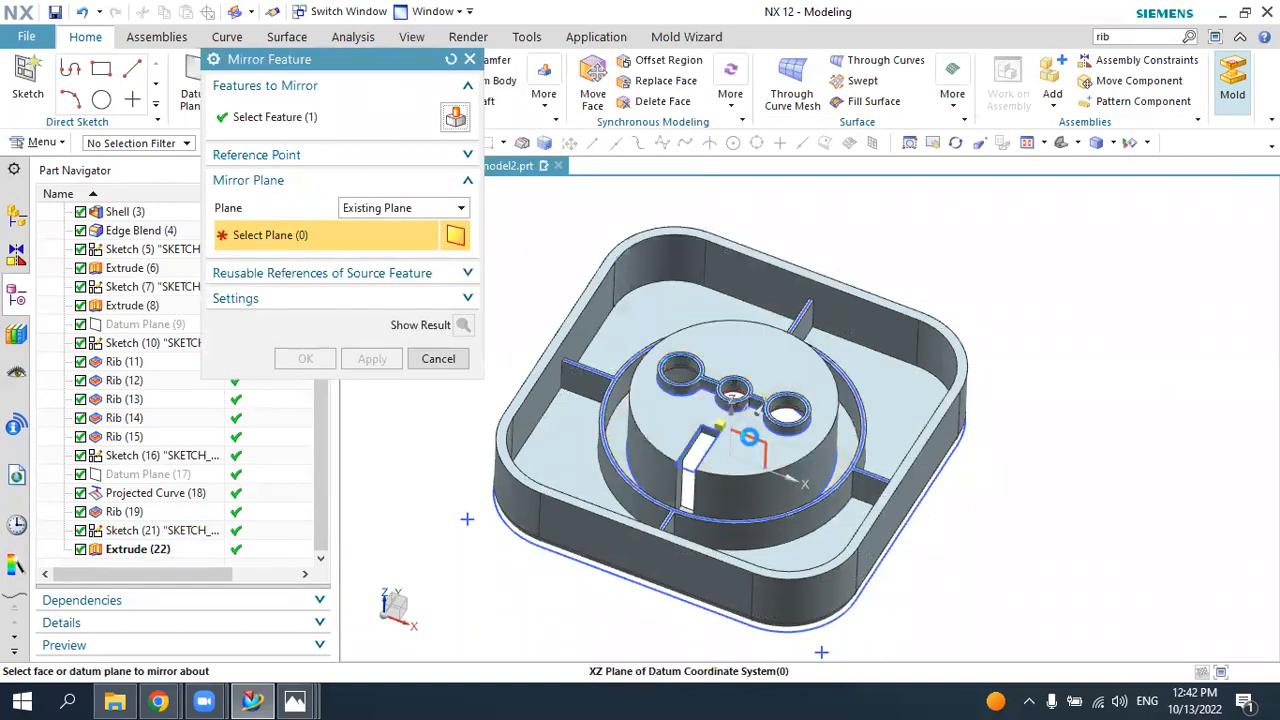
left_click(748, 437)
mouse_move(748, 437)
middle_mouse_down()
mouse_move(787, 458)
mouse_move(807, 419)
mouse_move(771, 450)
mouse_move(760, 444)
middle_mouse_up()
left_click(463, 325)
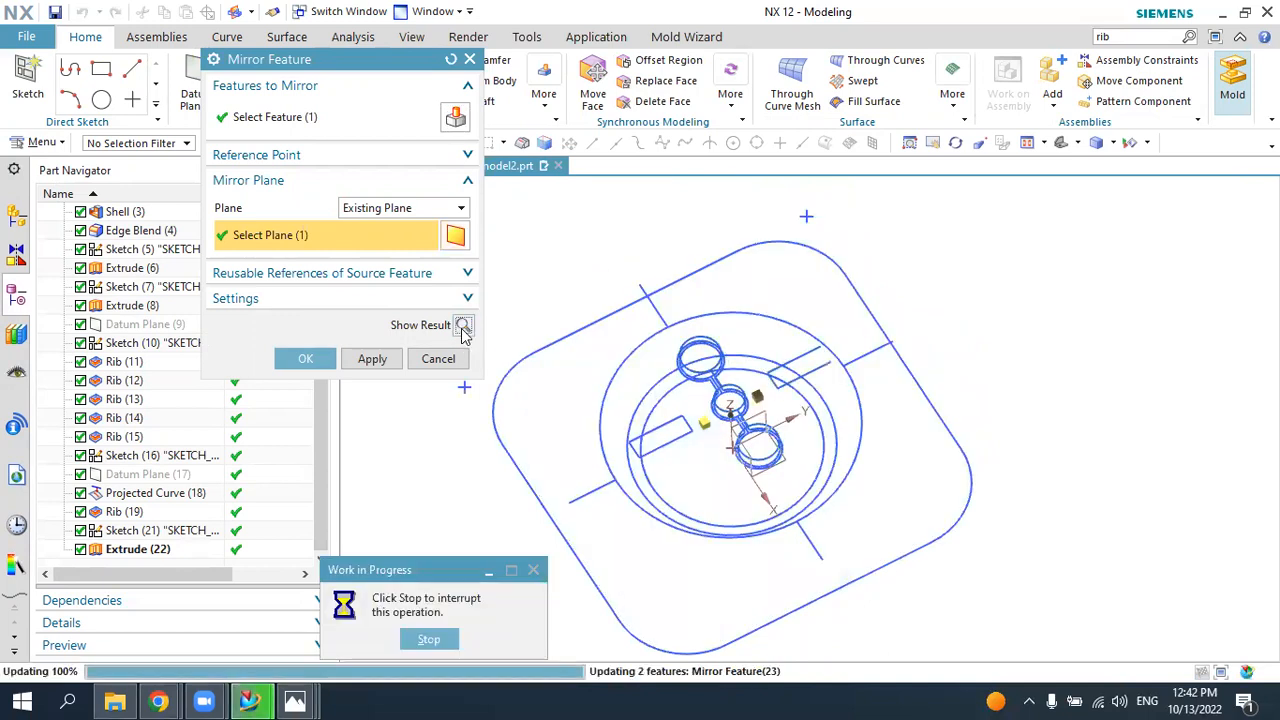
middle_click_drag(853, 385, 773, 393)
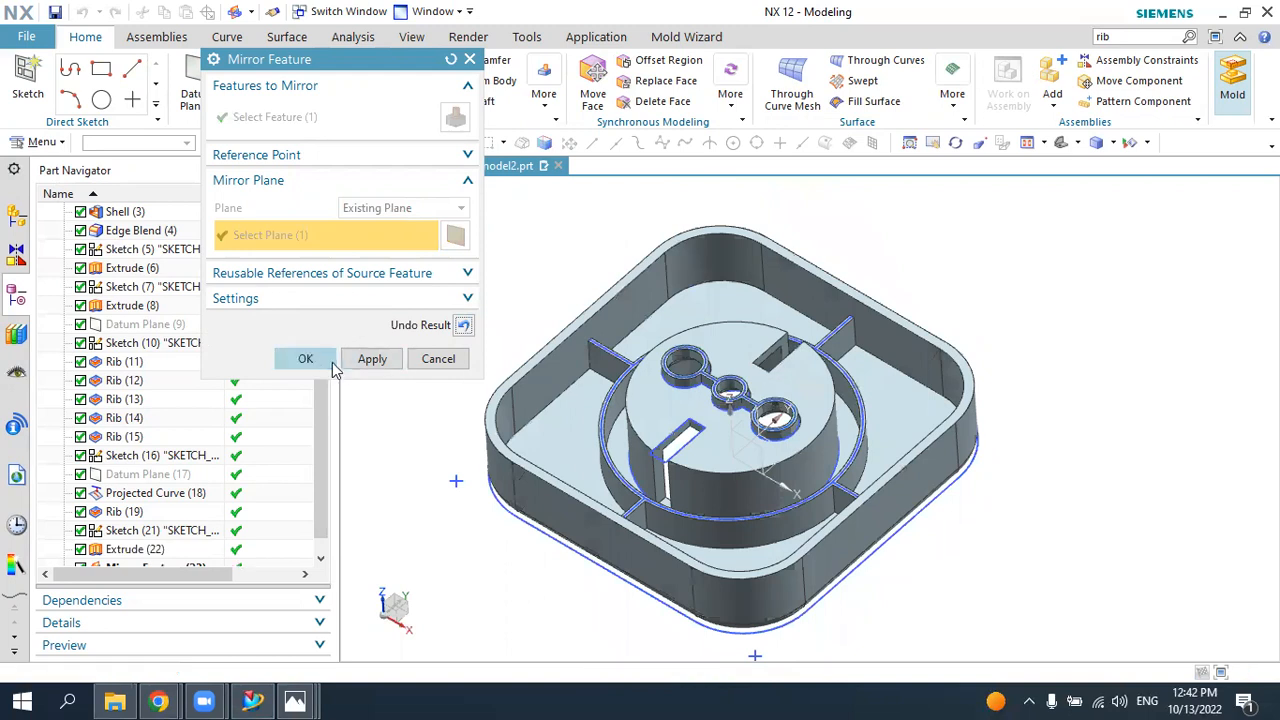
left_click(322, 361)
- Consult the socket-rib.jpg picture again and round both arcs of the boss's outer top edge with a 1 mm edge blend
left_click(1064, 144)
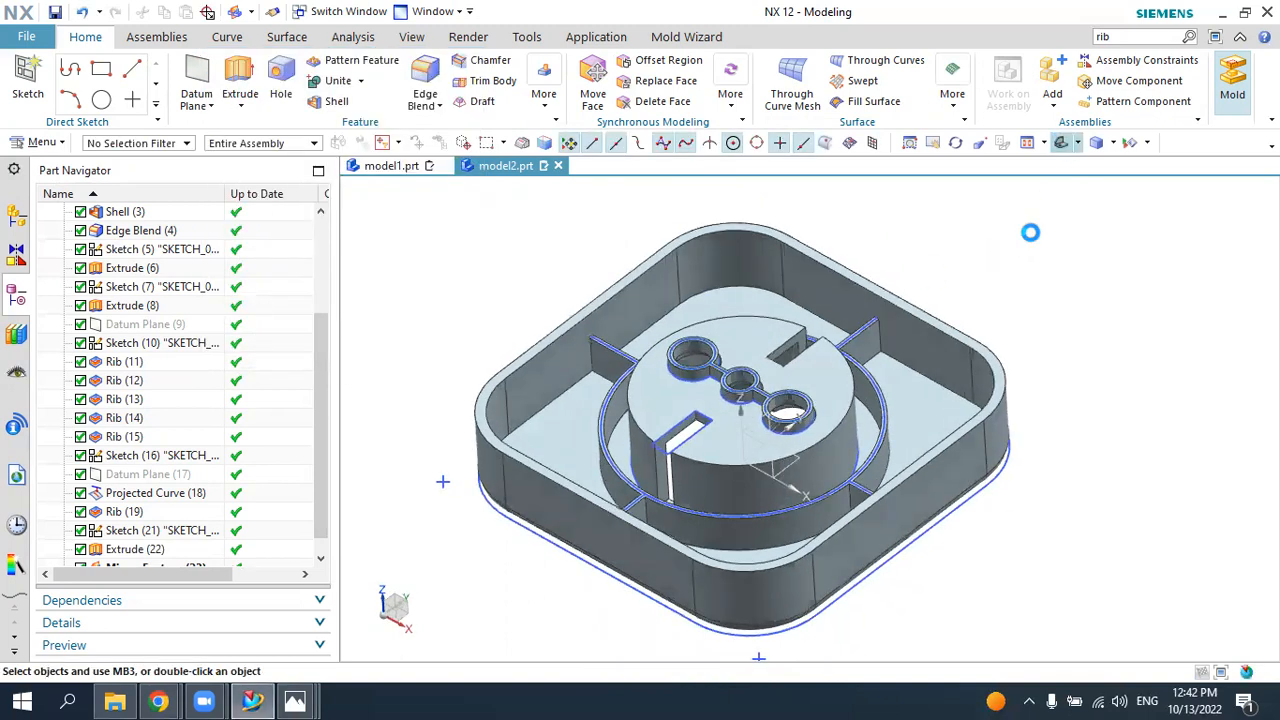
mouse_move(953, 361)
middle_mouse_down()
mouse_move(941, 398)
mouse_move(944, 360)
mouse_move(935, 366)
middle_mouse_up()
left_click(295, 700)
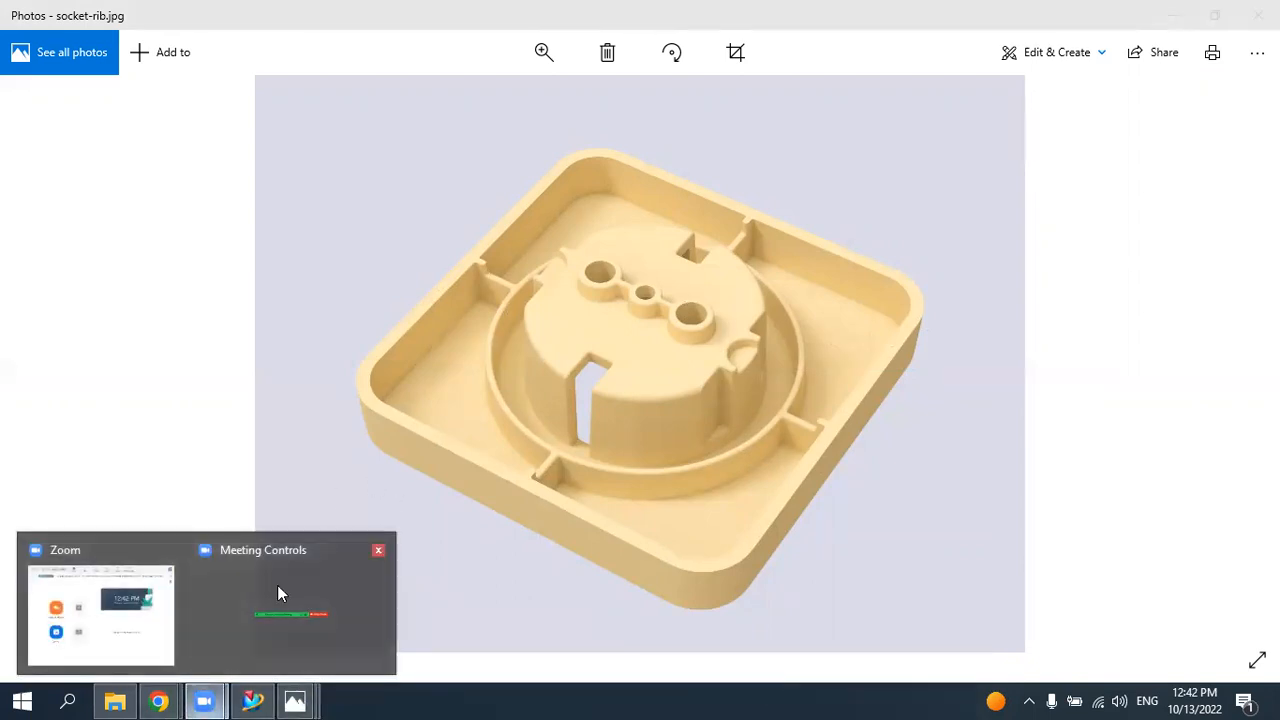
left_click(255, 700)
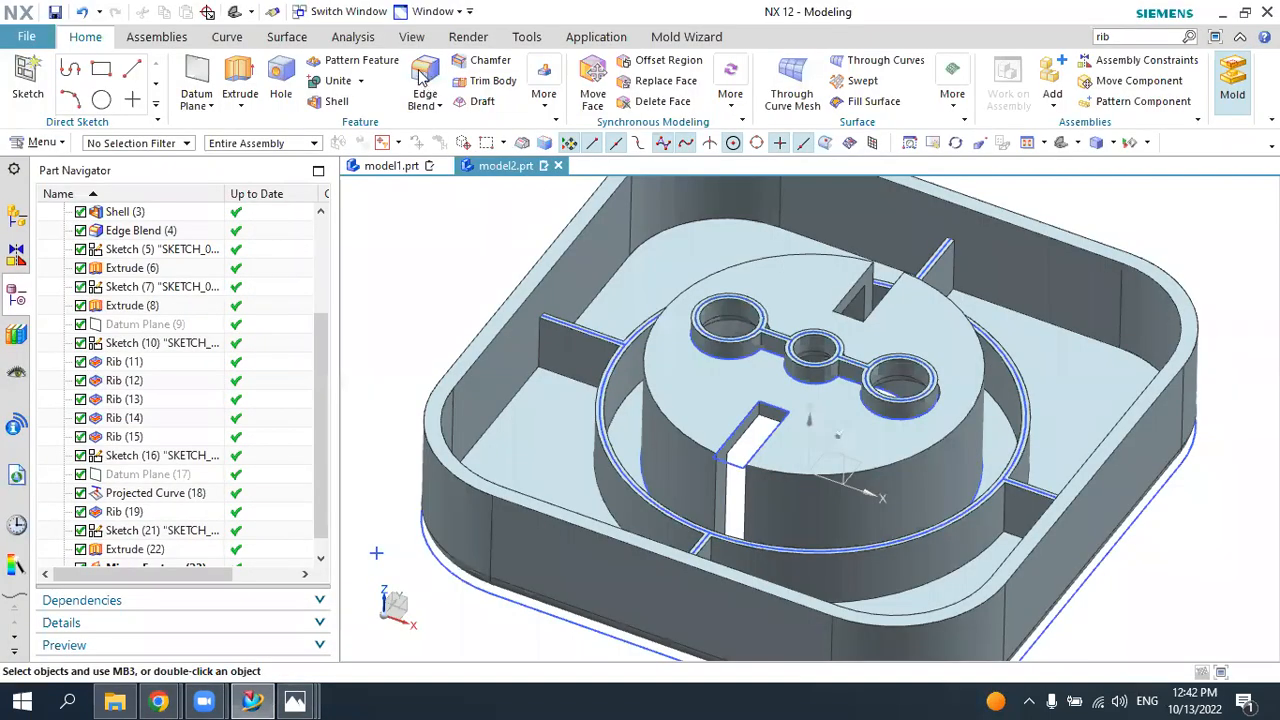
left_click(423, 80)
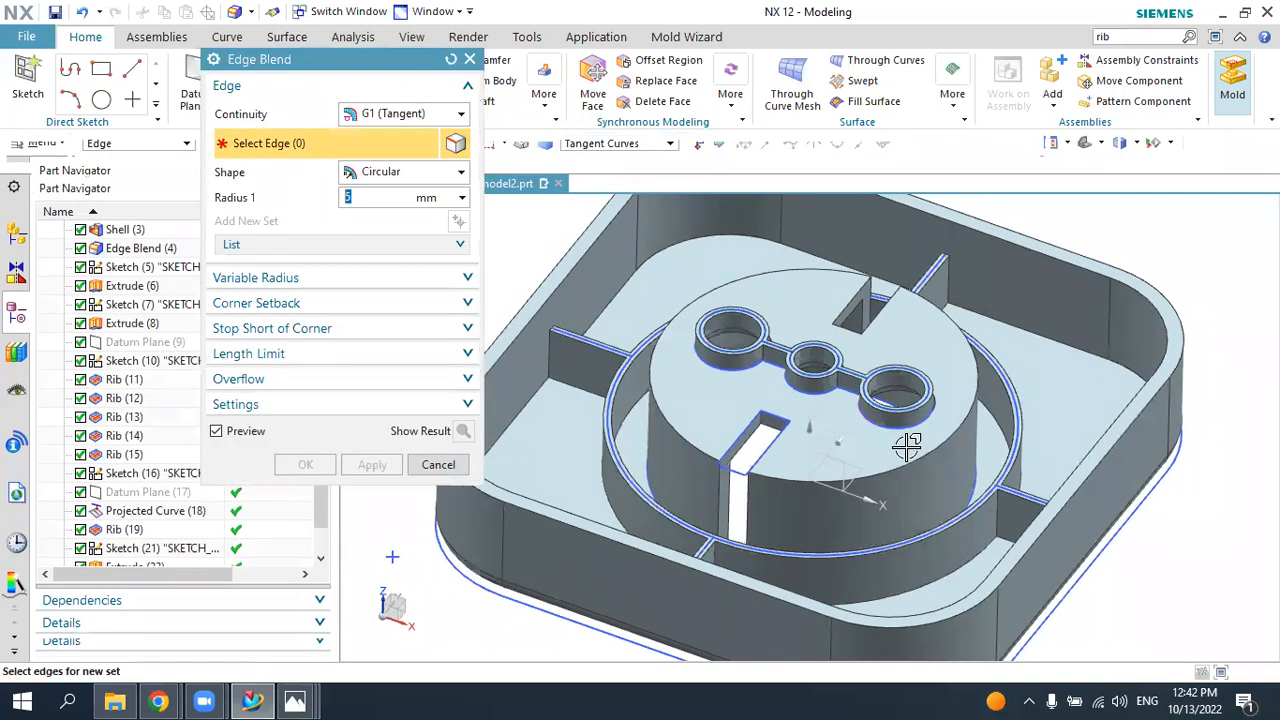
left_click(907, 462)
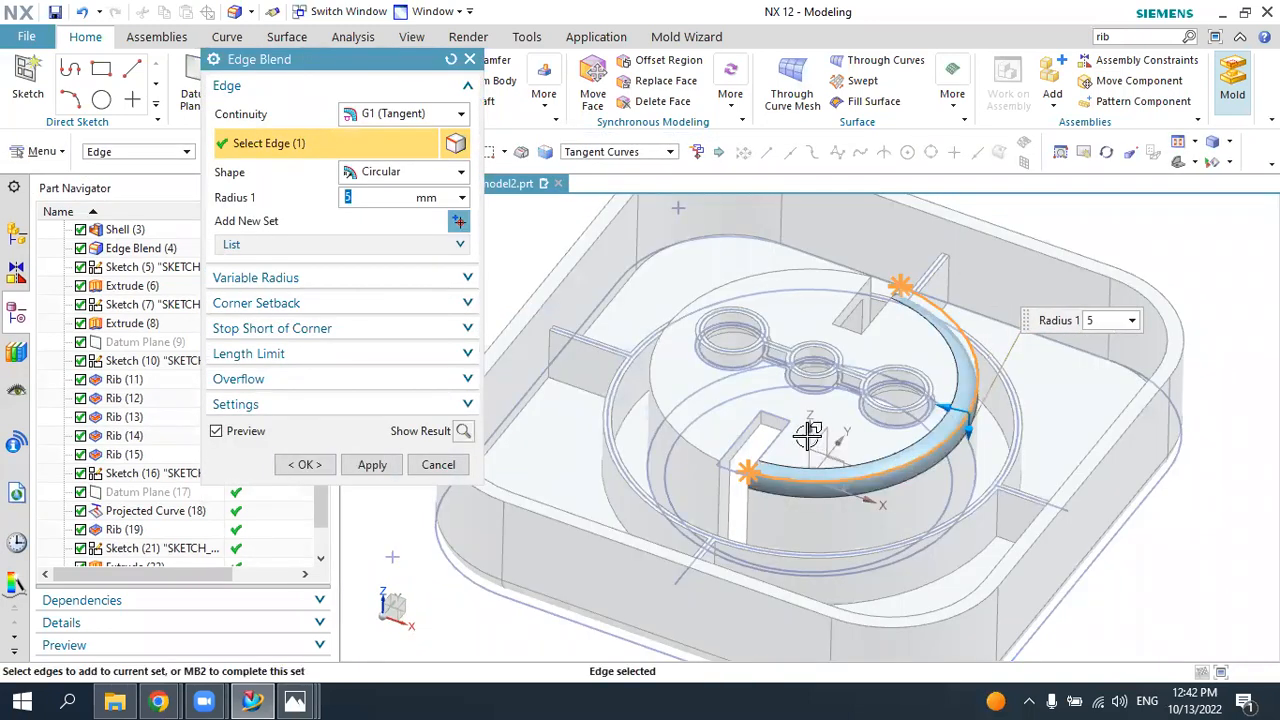
left_click(689, 437)
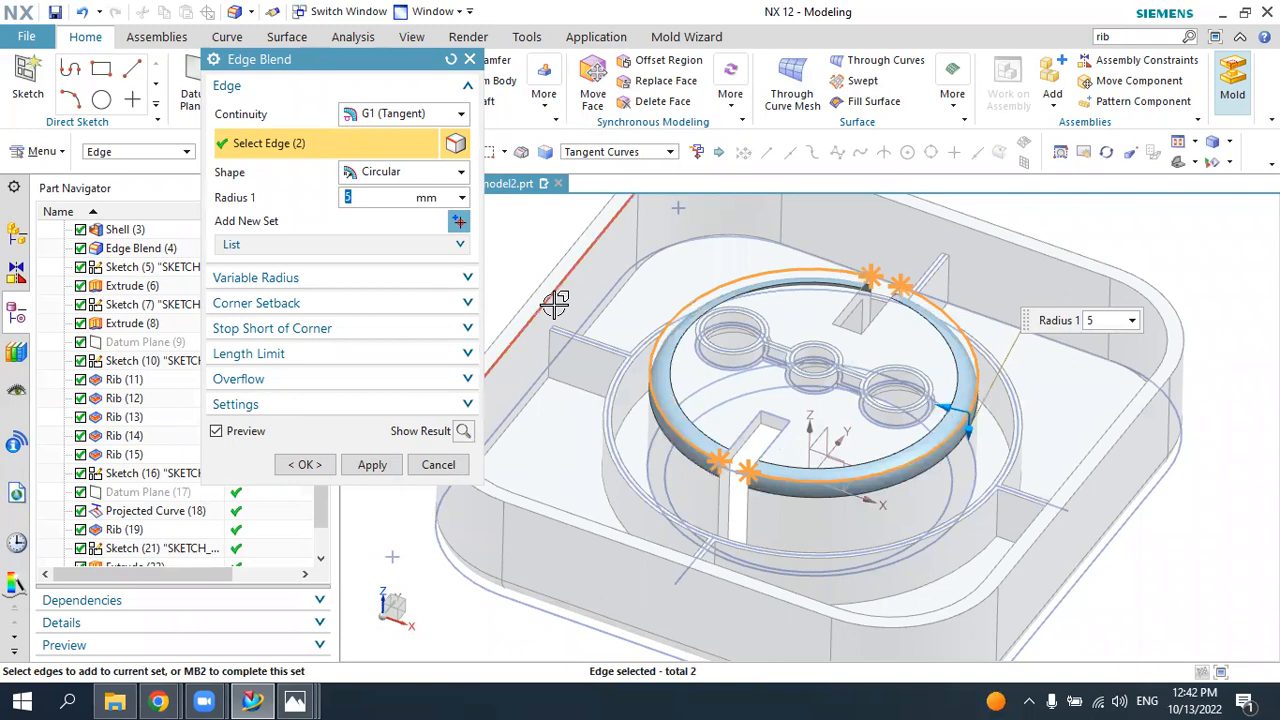
type("1")
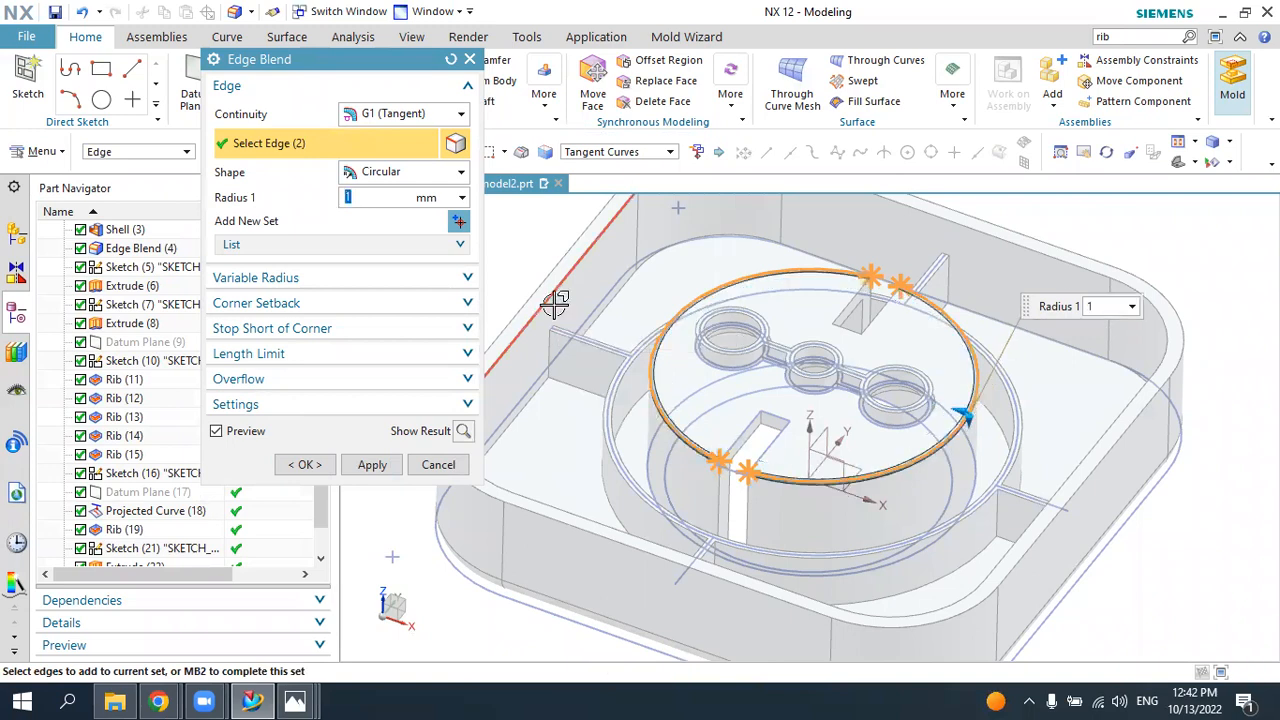
left_click(306, 465)
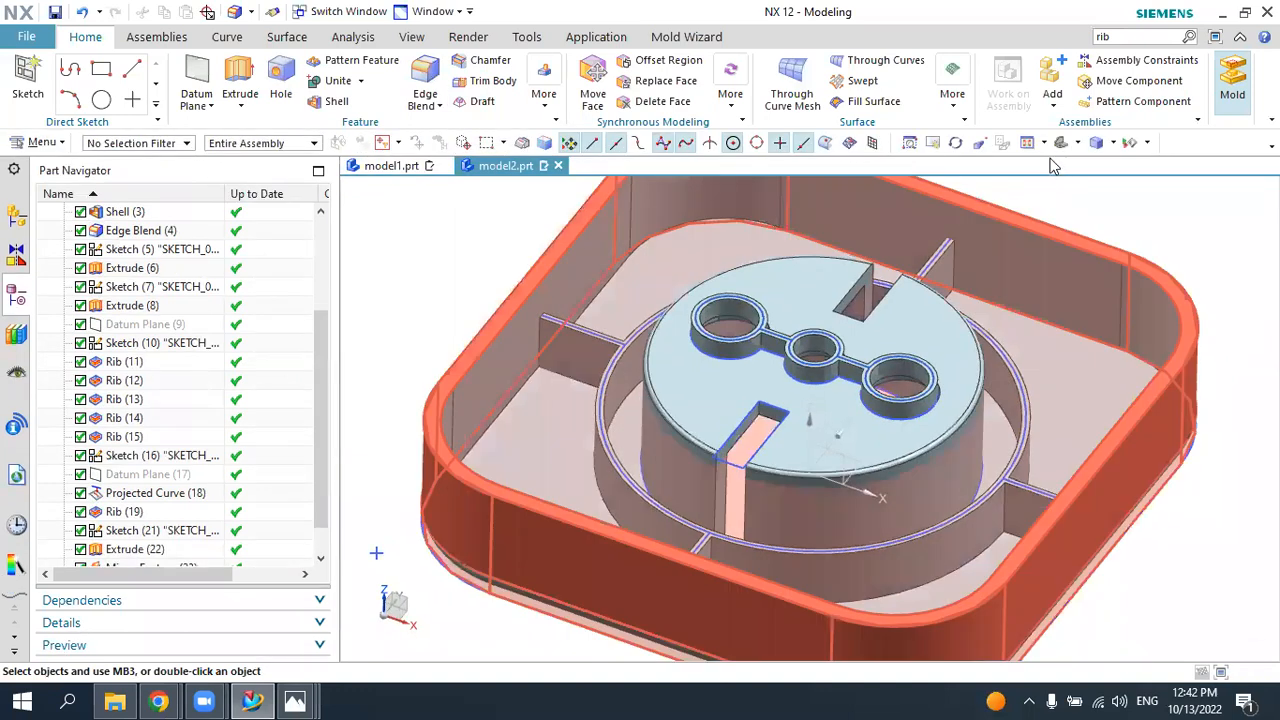
left_click(1056, 143)
middle_click_drag(923, 283, 955, 330)
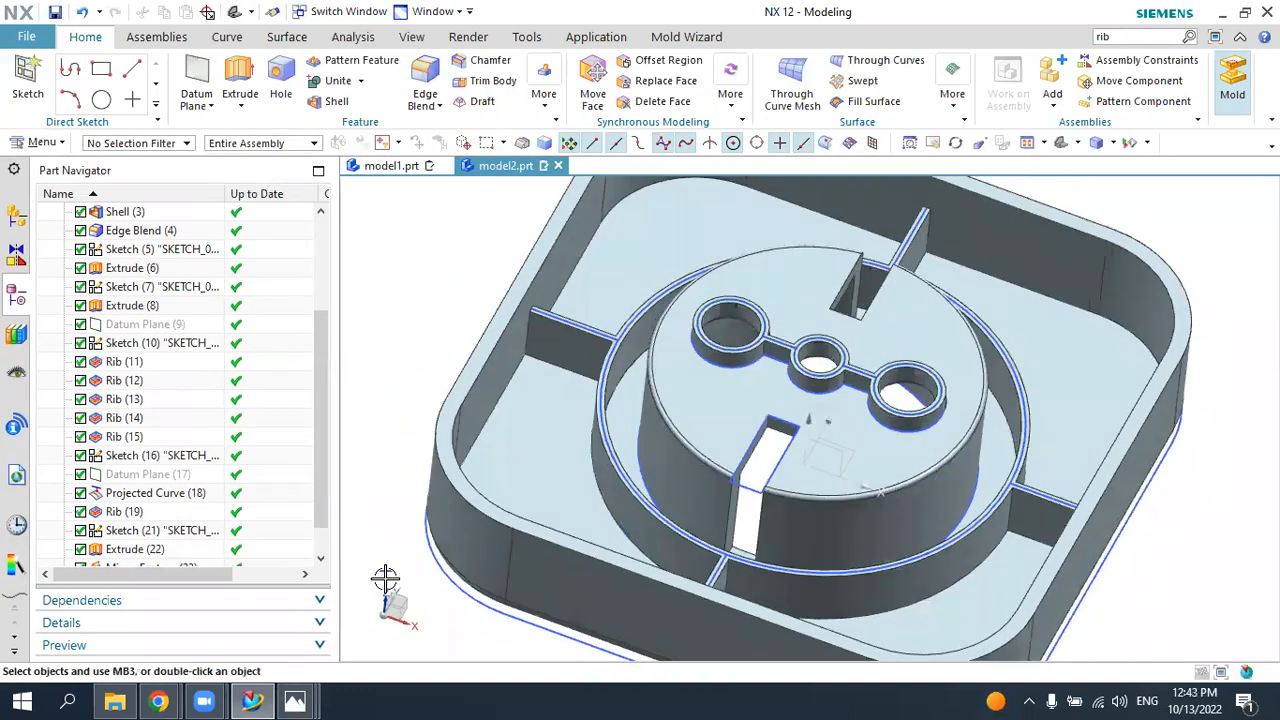
- After checking socket-rib.jpg, start a sketch on the boss's top face and draw a vertical profile line beside the end ring, crossing the boss edge
left_click(295, 700)
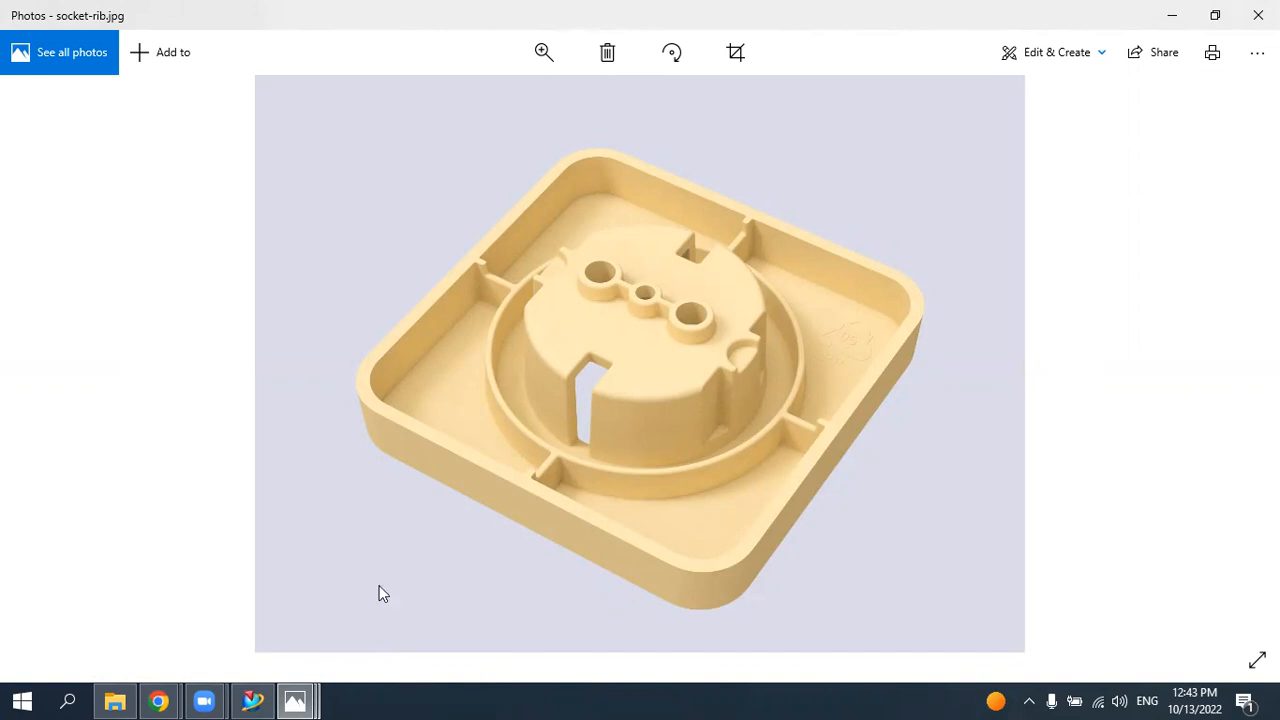
left_click(253, 700)
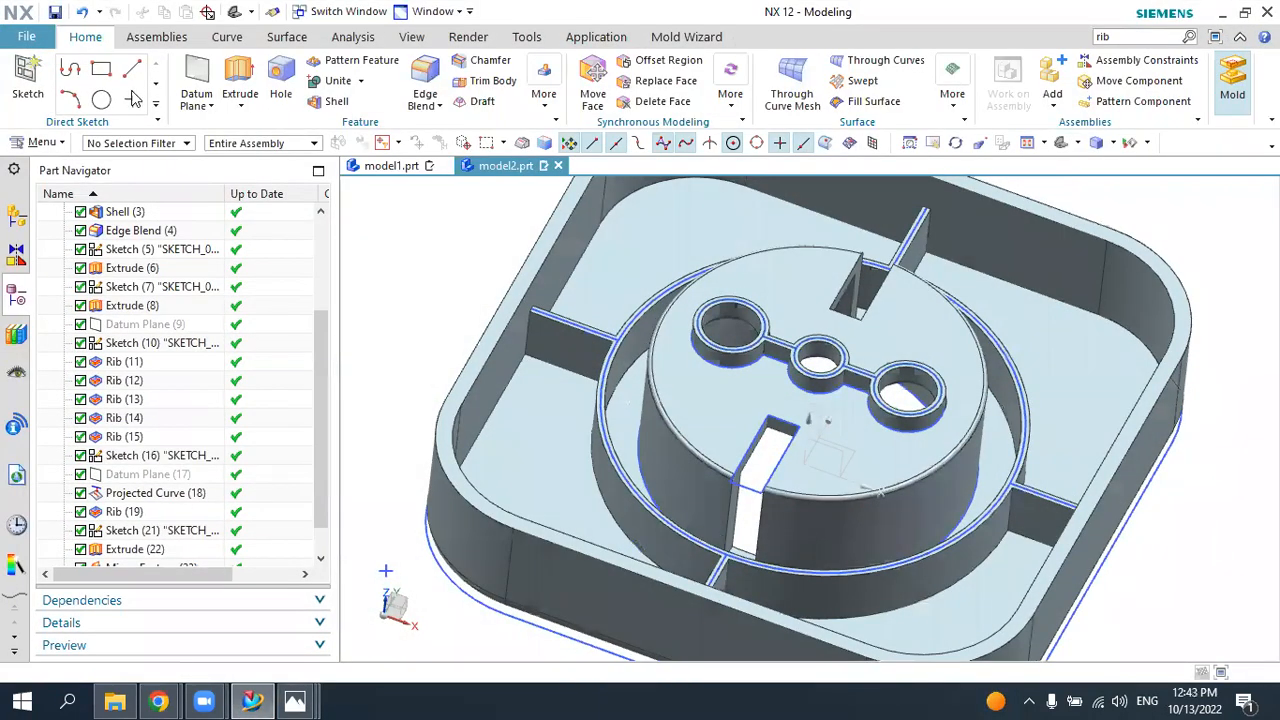
left_click(32, 80)
left_click(890, 459)
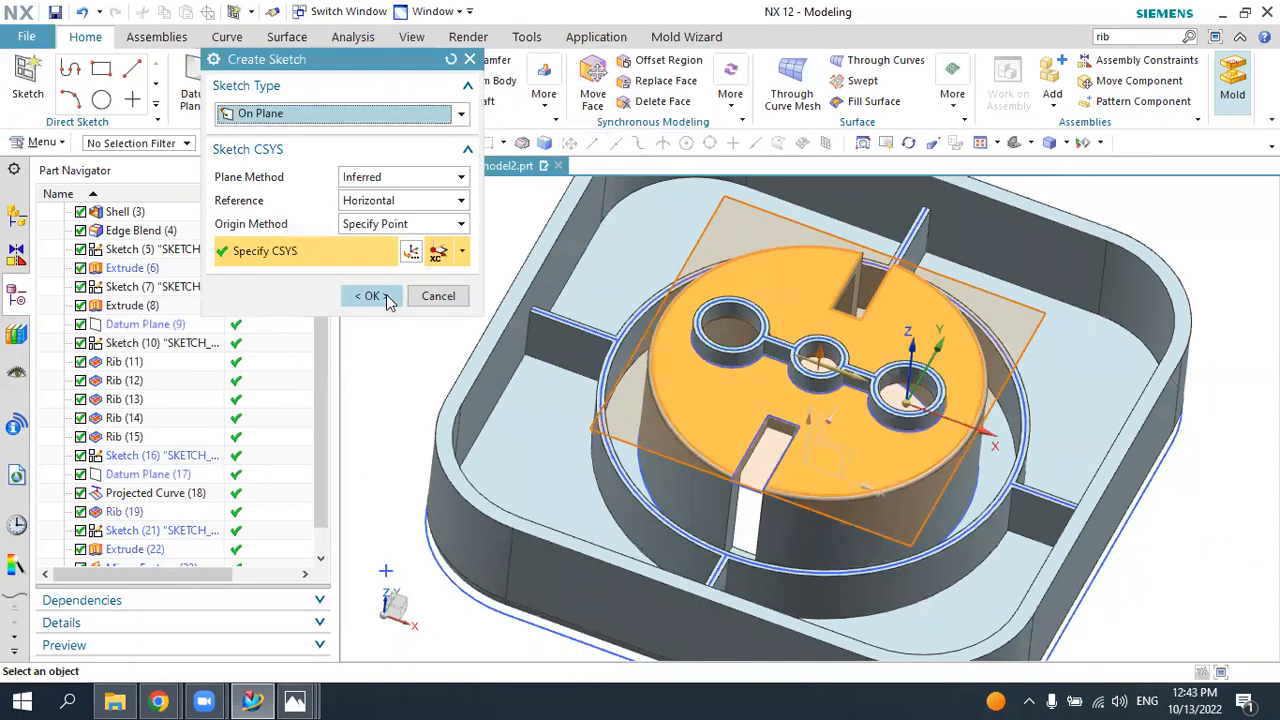
left_click(386, 295)
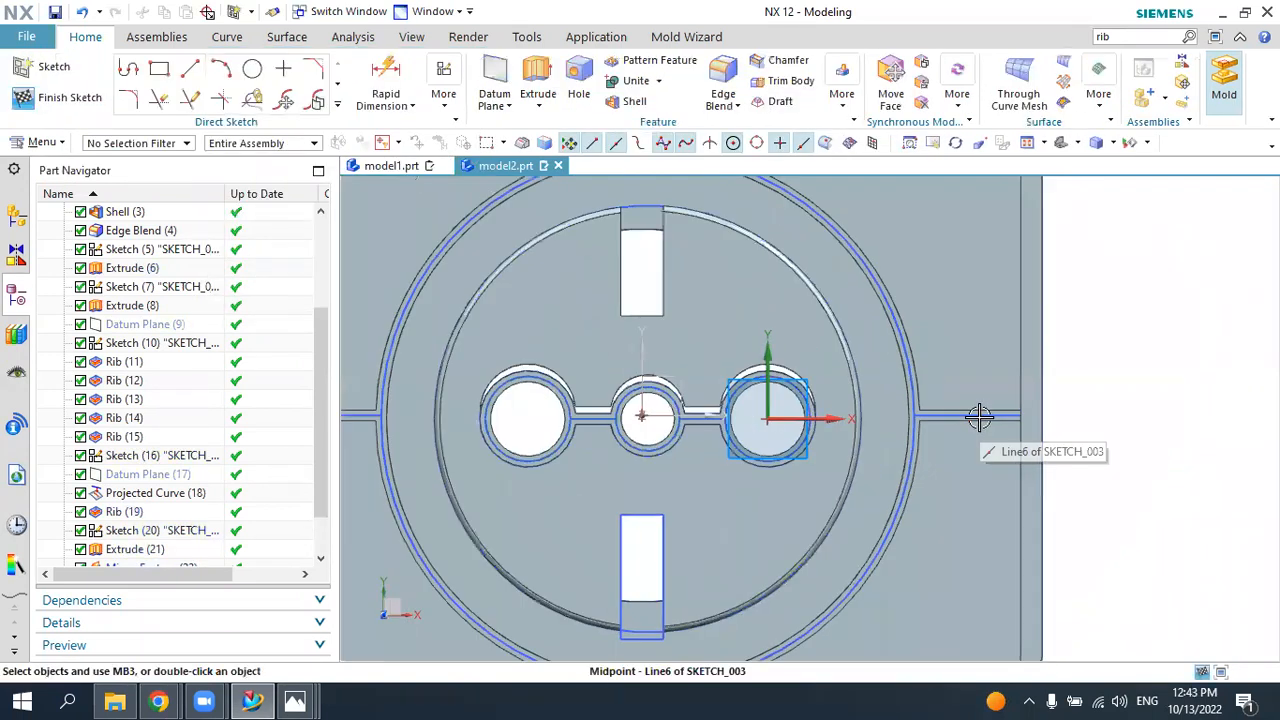
scroll(985, 415, "down", 2)
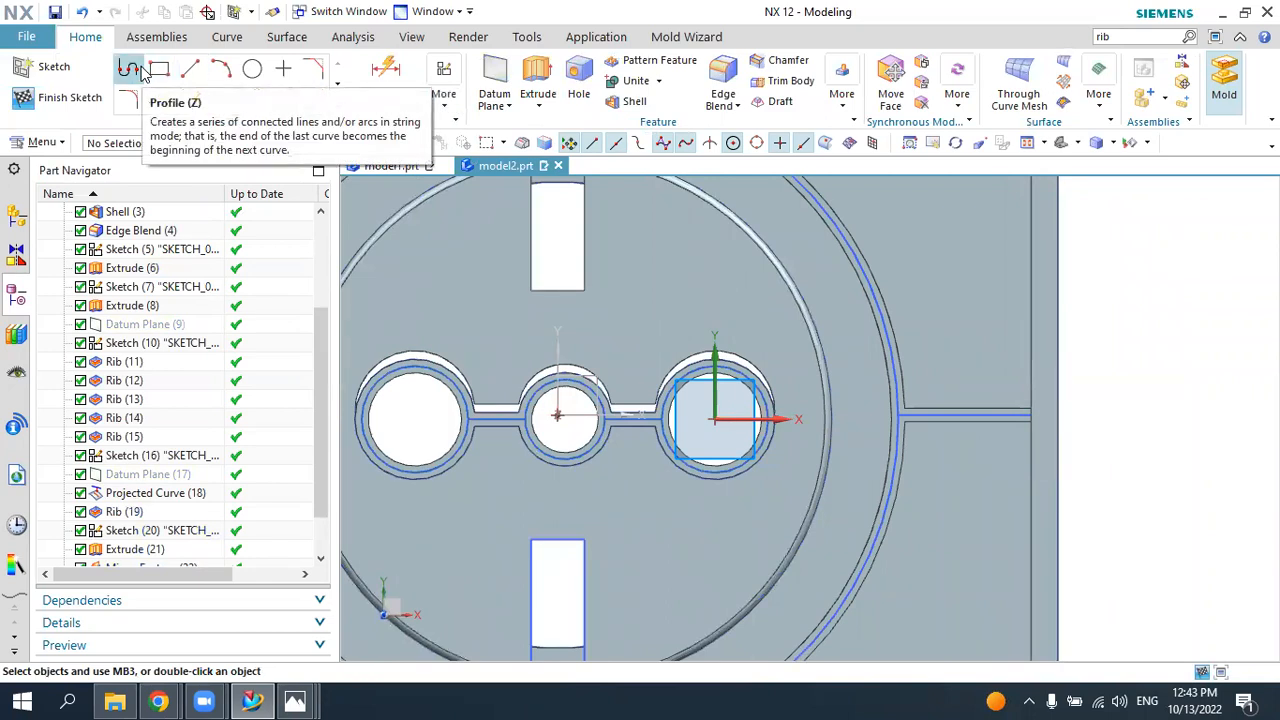
left_click(137, 70)
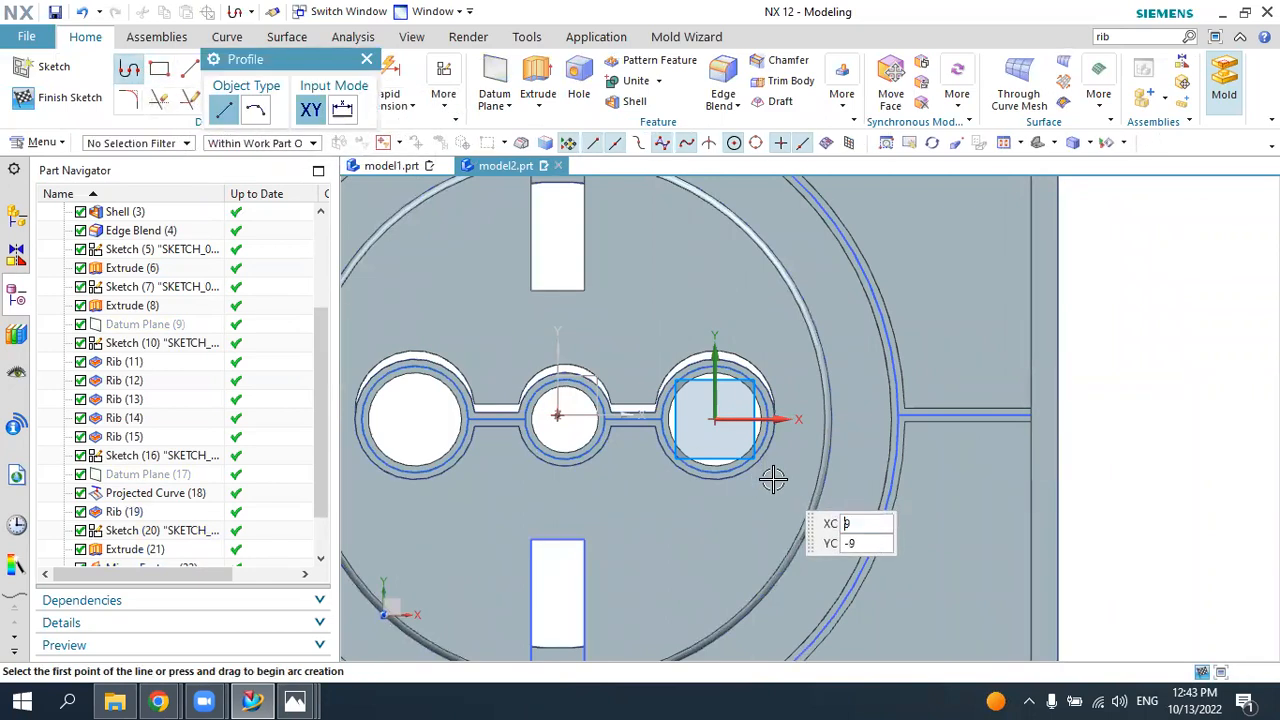
left_click(774, 482)
left_click(769, 625)
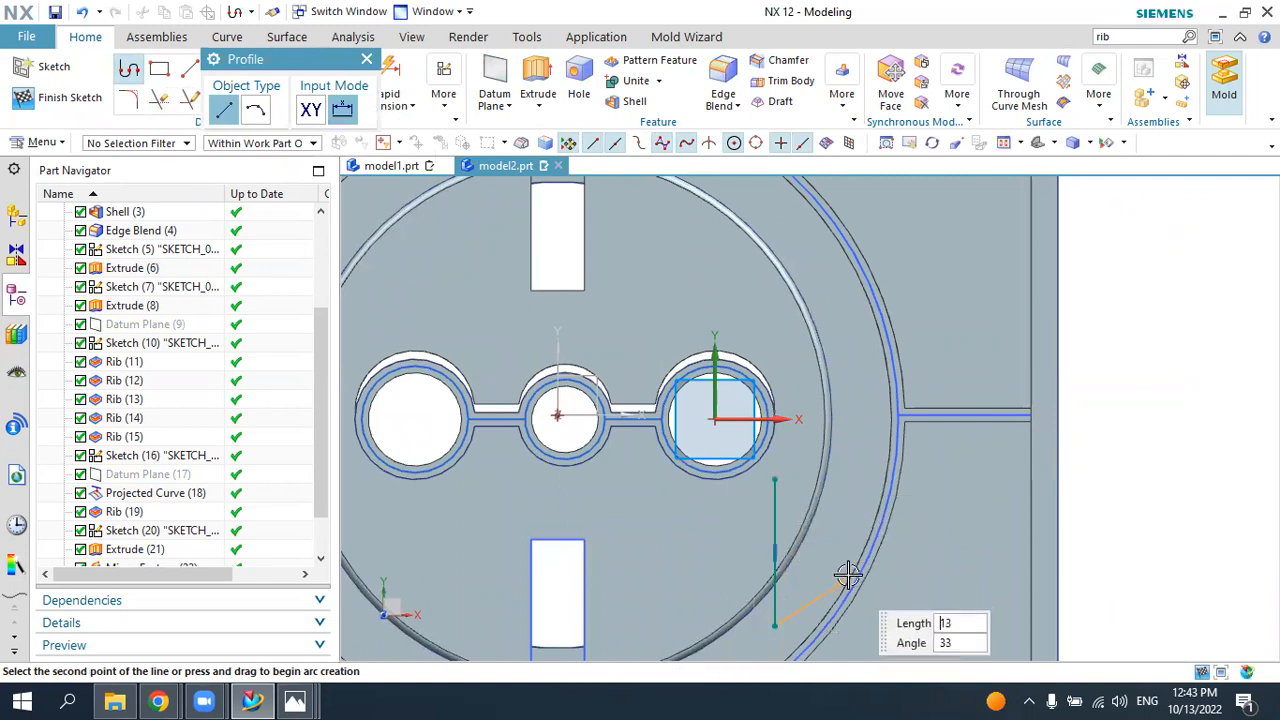
key("Escape")
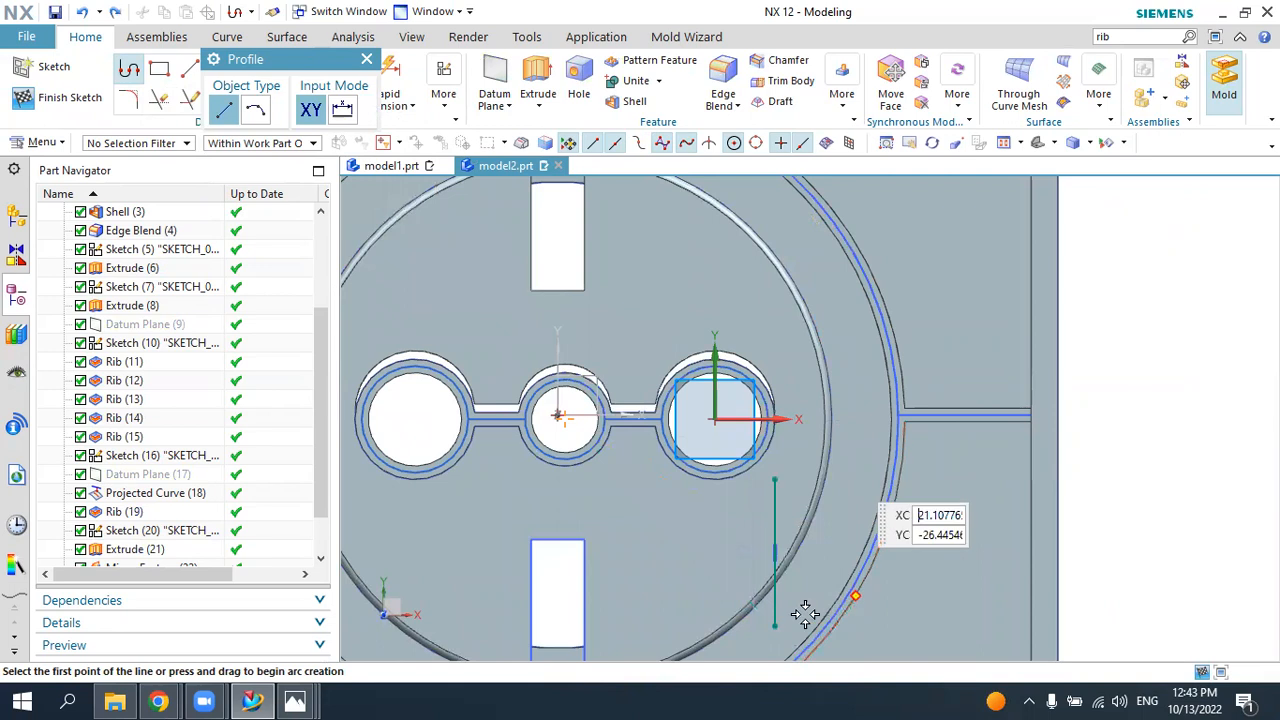
- Close the line into a four-sided profile past the boss edge with a slanted side about 17 mm long and an outer side about 9 mm
left_click(774, 625)
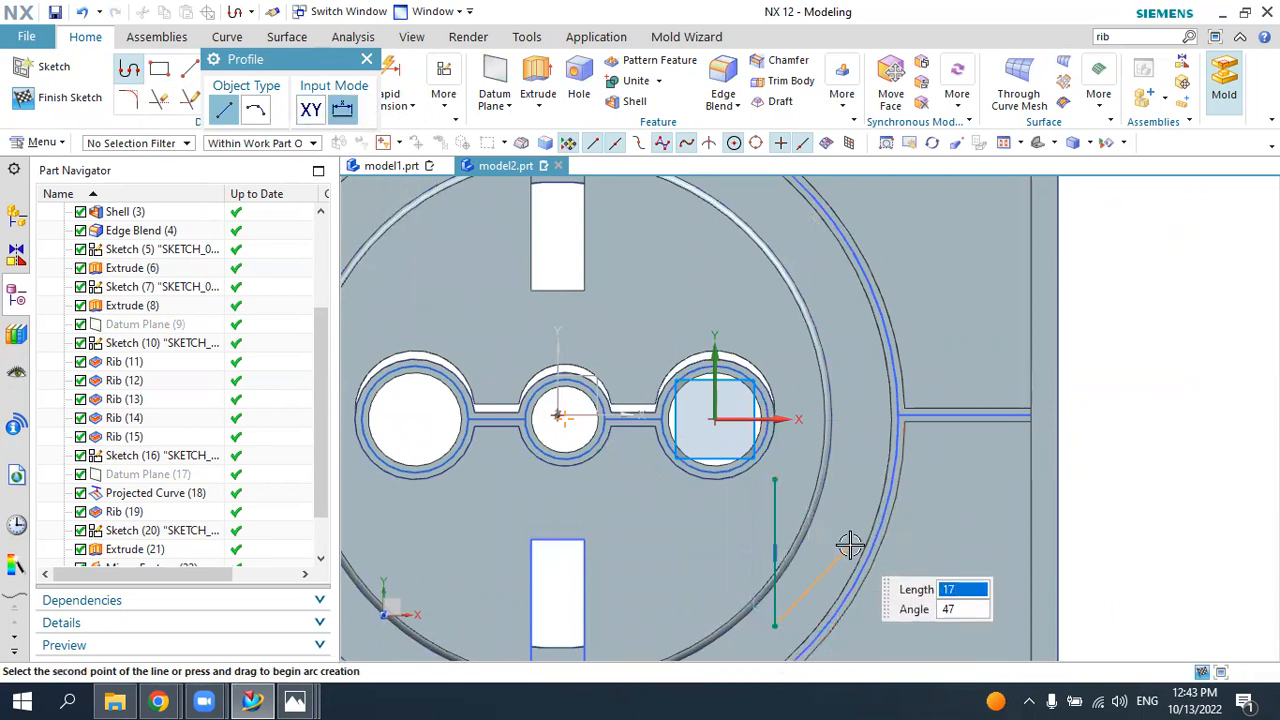
left_click(850, 544)
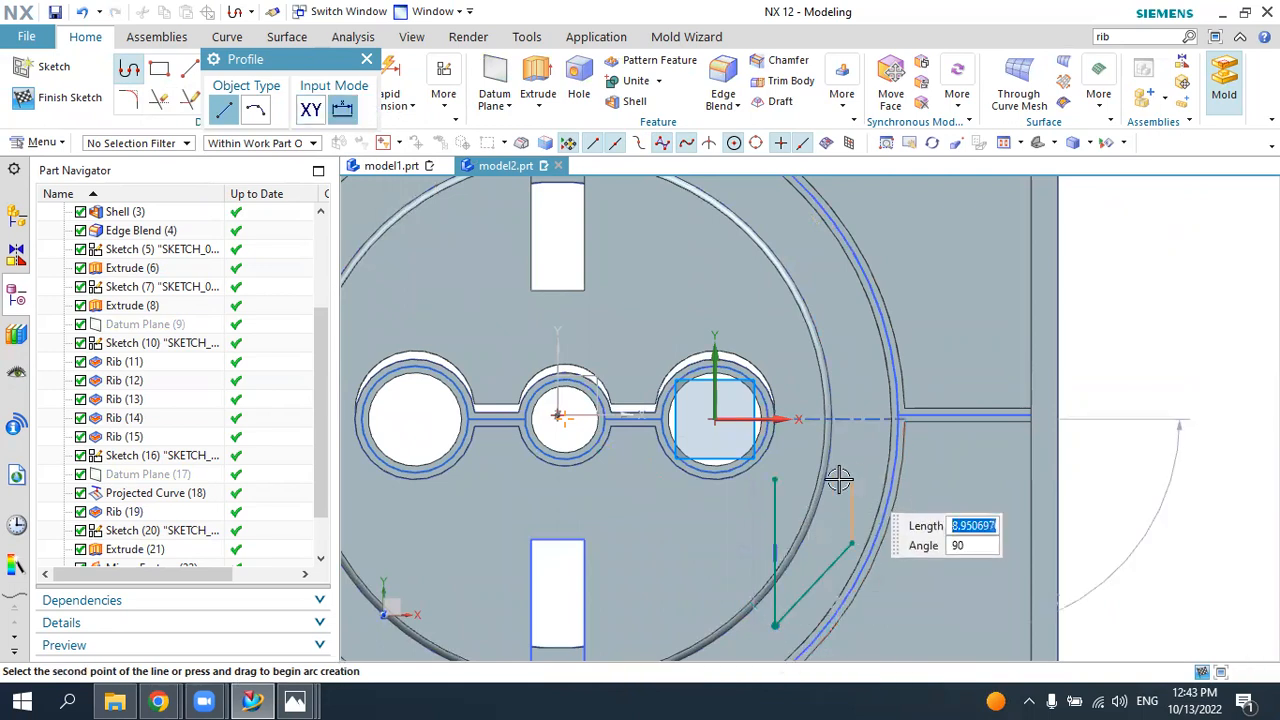
type("9348")
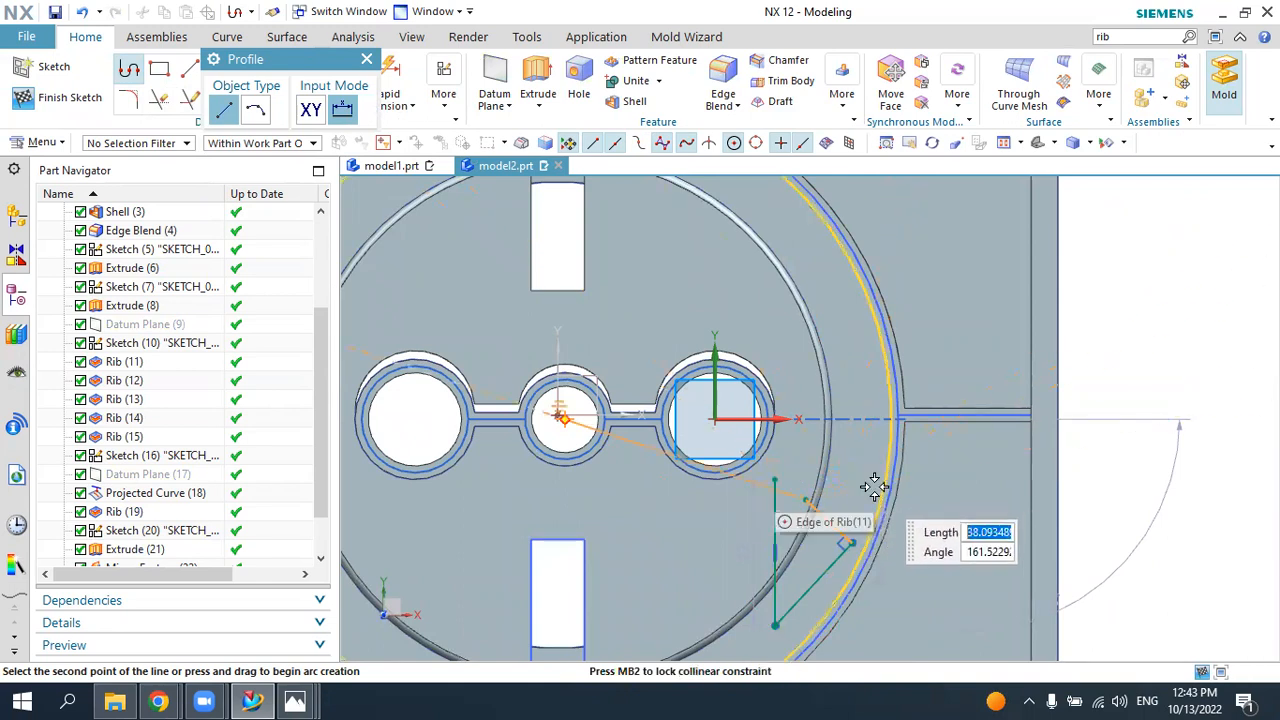
key("Escape")
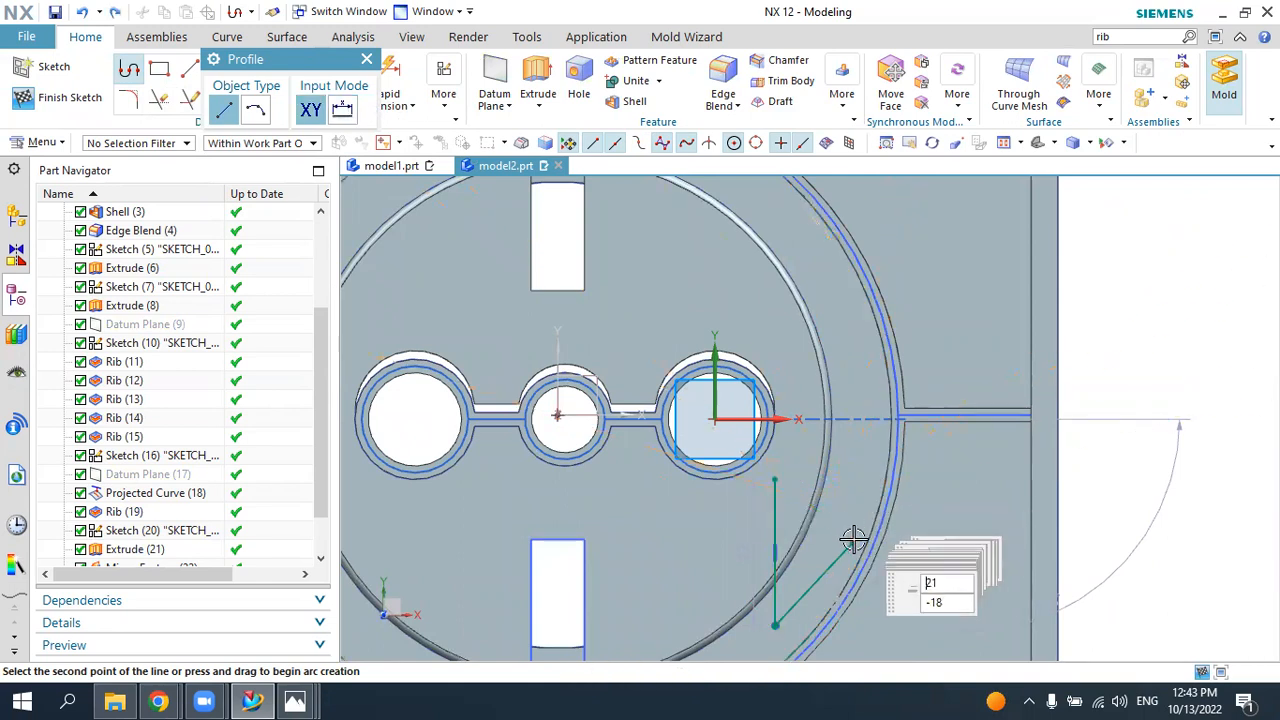
left_click(857, 479)
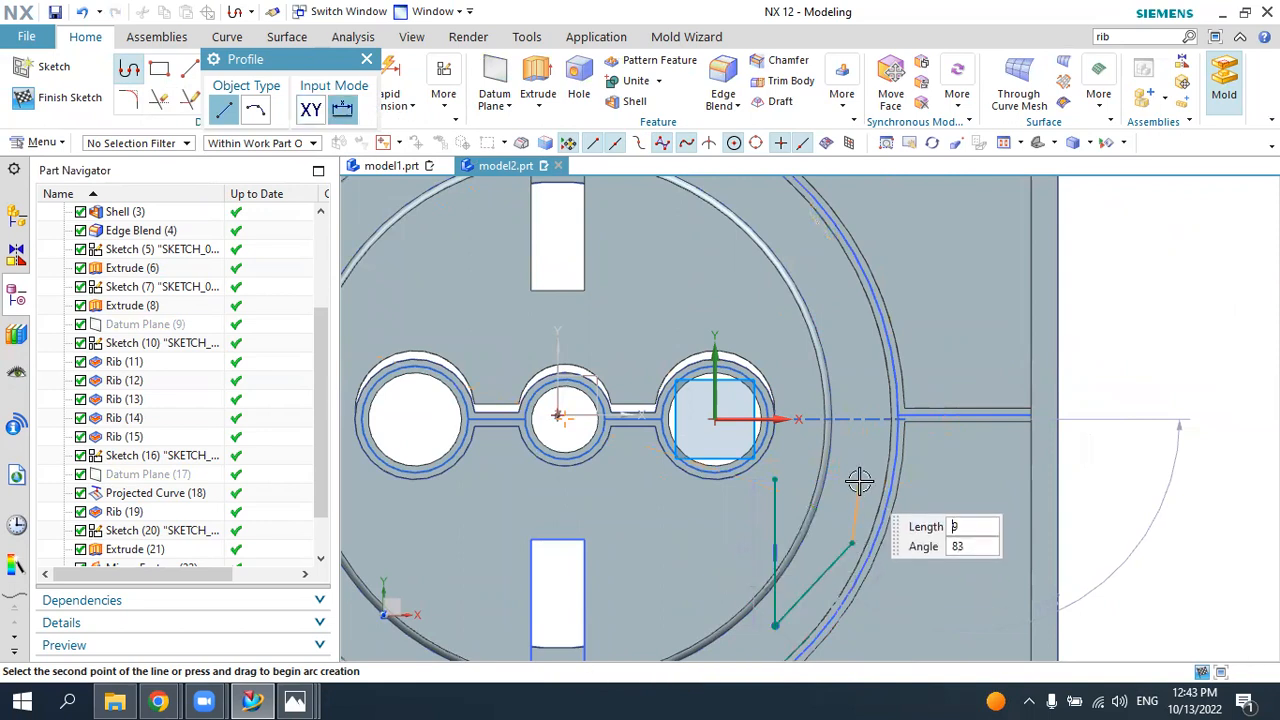
left_click(775, 479)
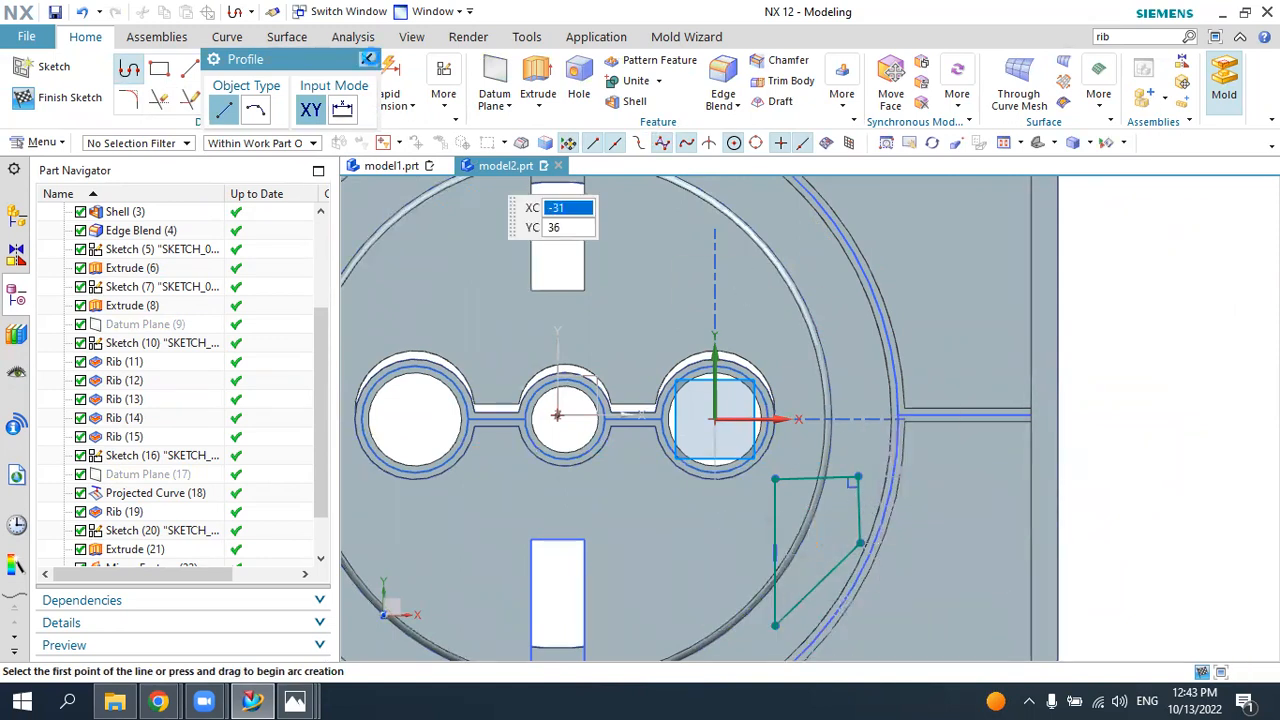
- After checking socket-rib.jpg, extrude the four-sided profile 20 mm downward in the reversed direction, subtracting it from the cover body
left_click(368, 59)
middle_click_drag(705, 355, 347, 535)
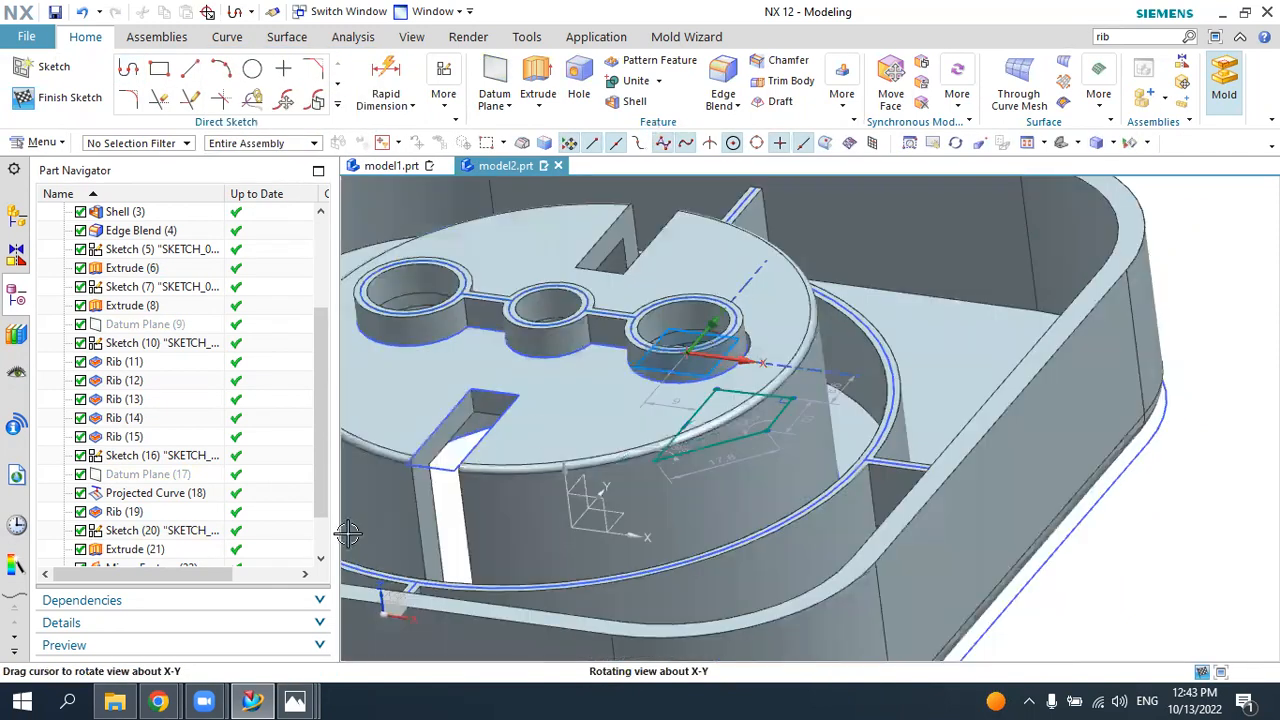
left_click(295, 700)
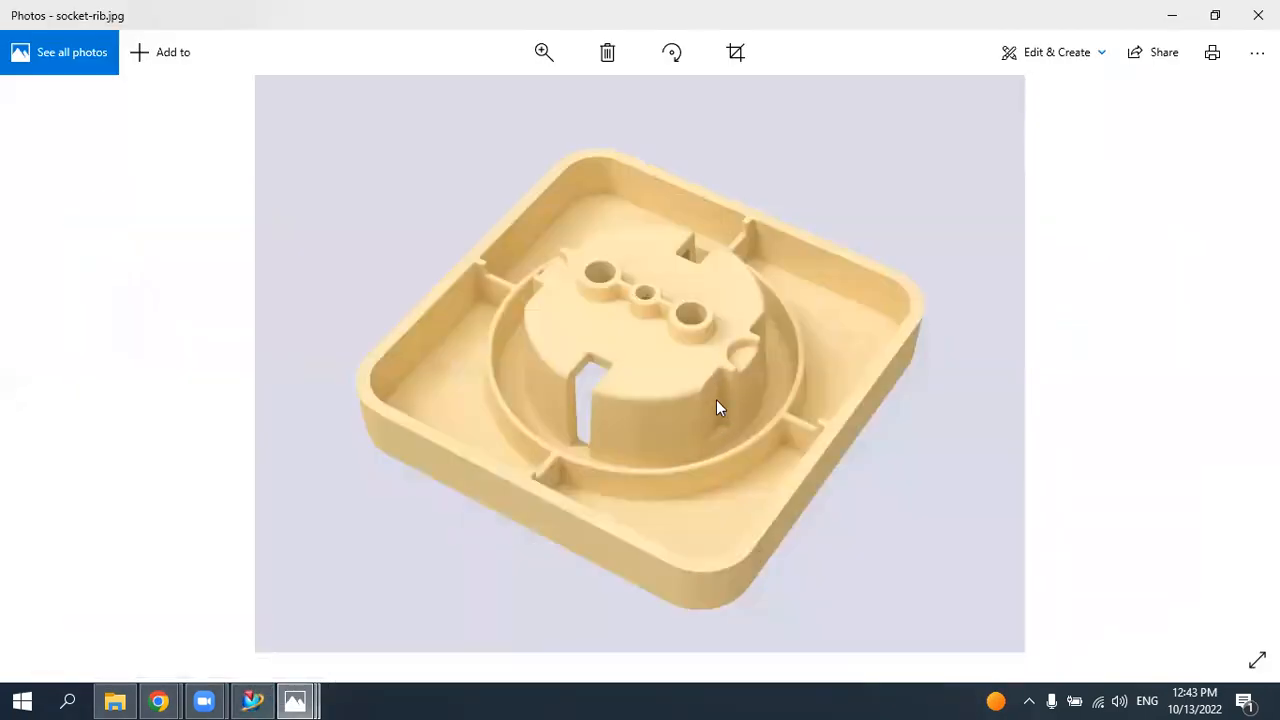
left_click(252, 700)
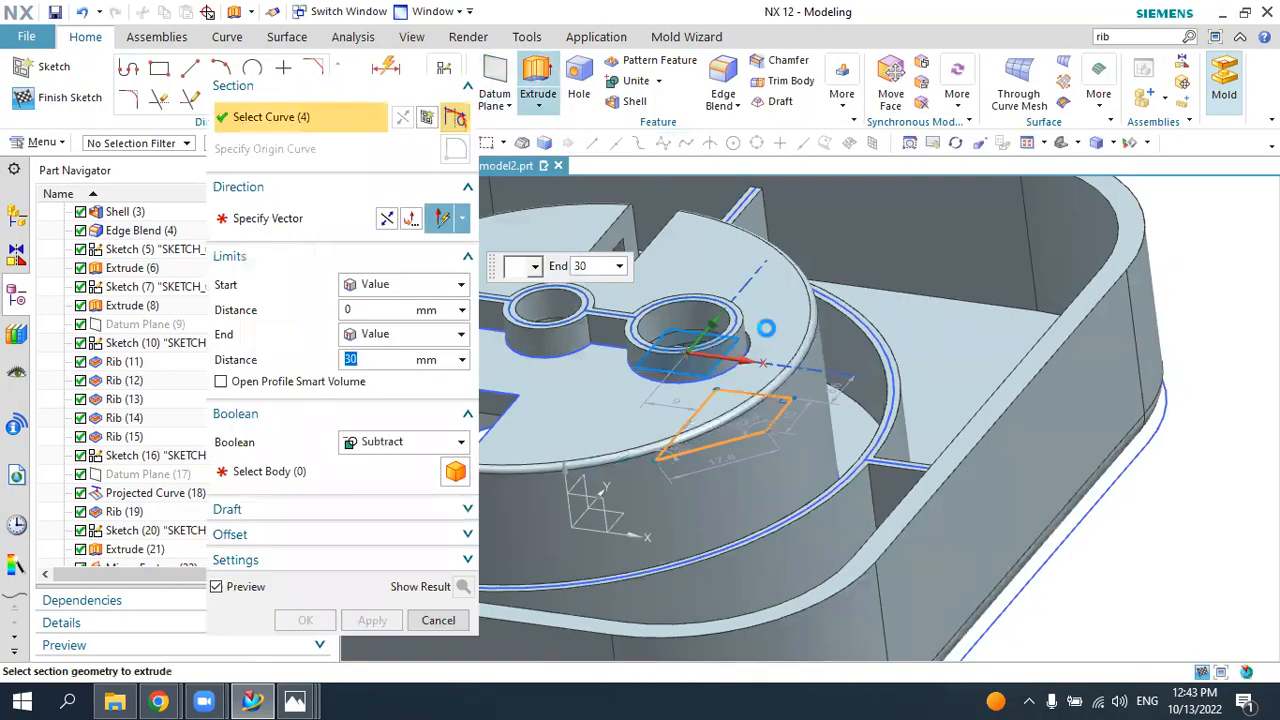
left_click(388, 220)
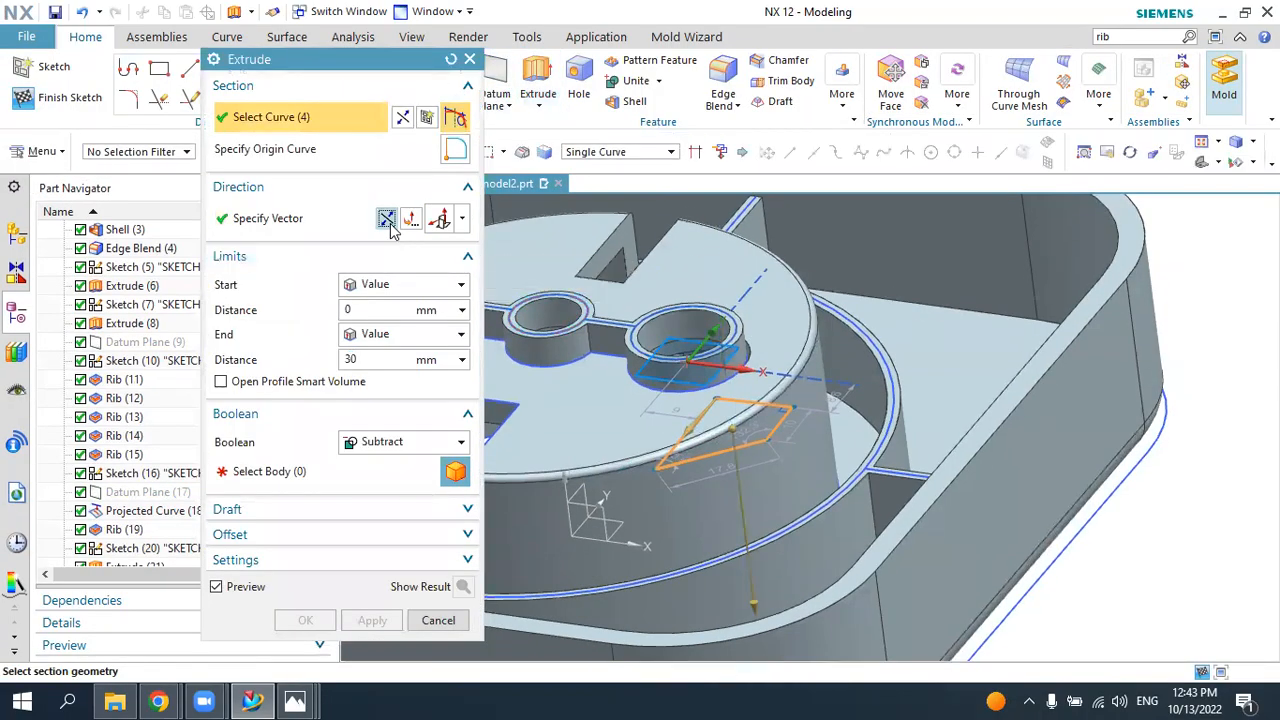
left_click(354, 471)
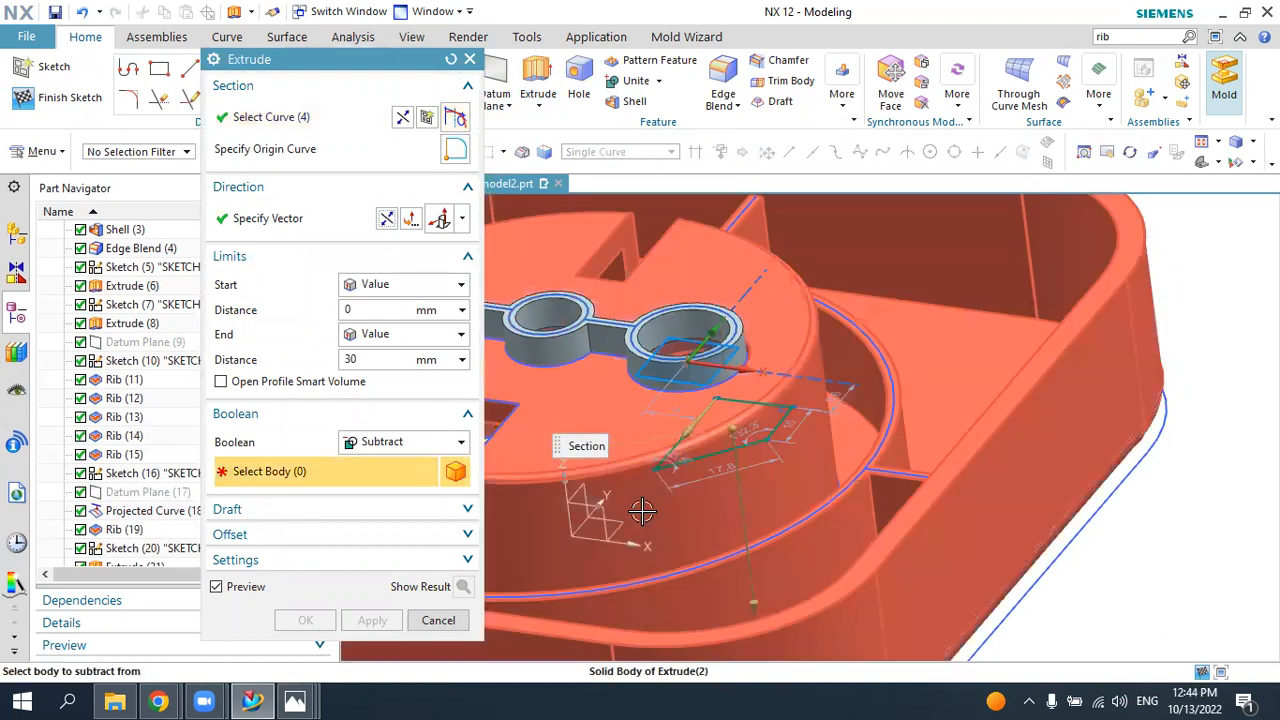
left_click(620, 513)
double_click(359, 360)
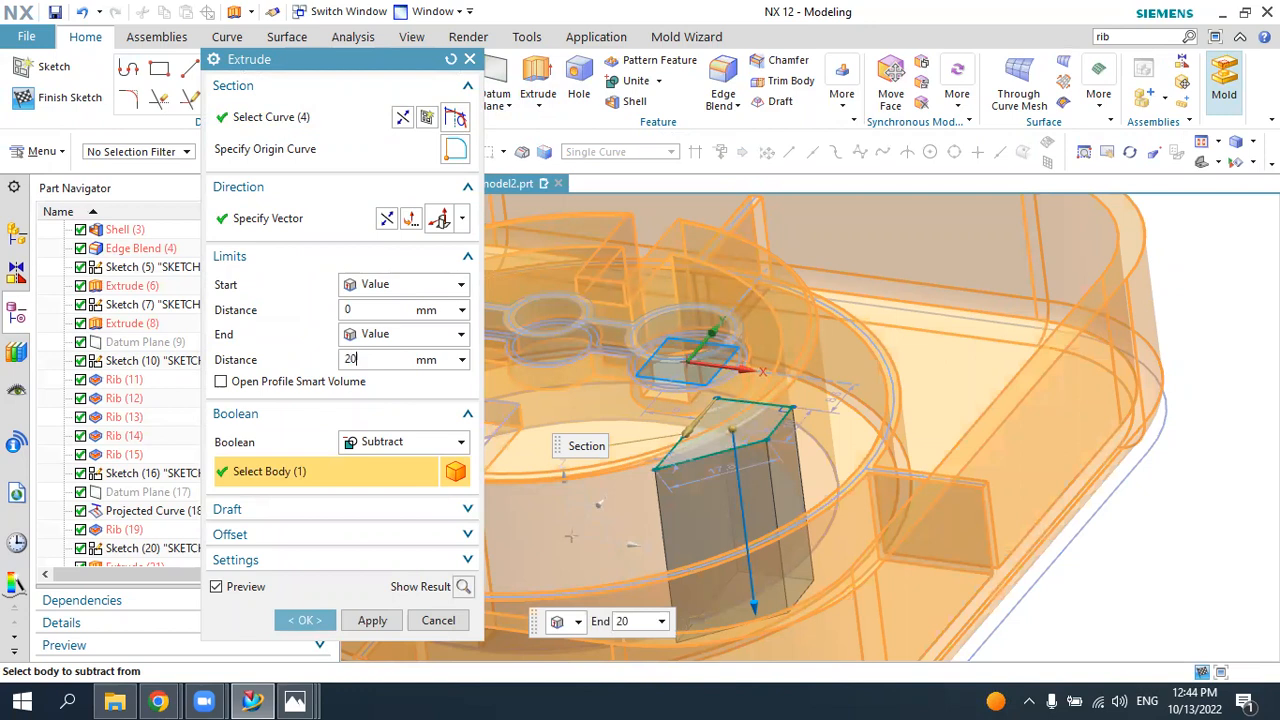
key("Return")
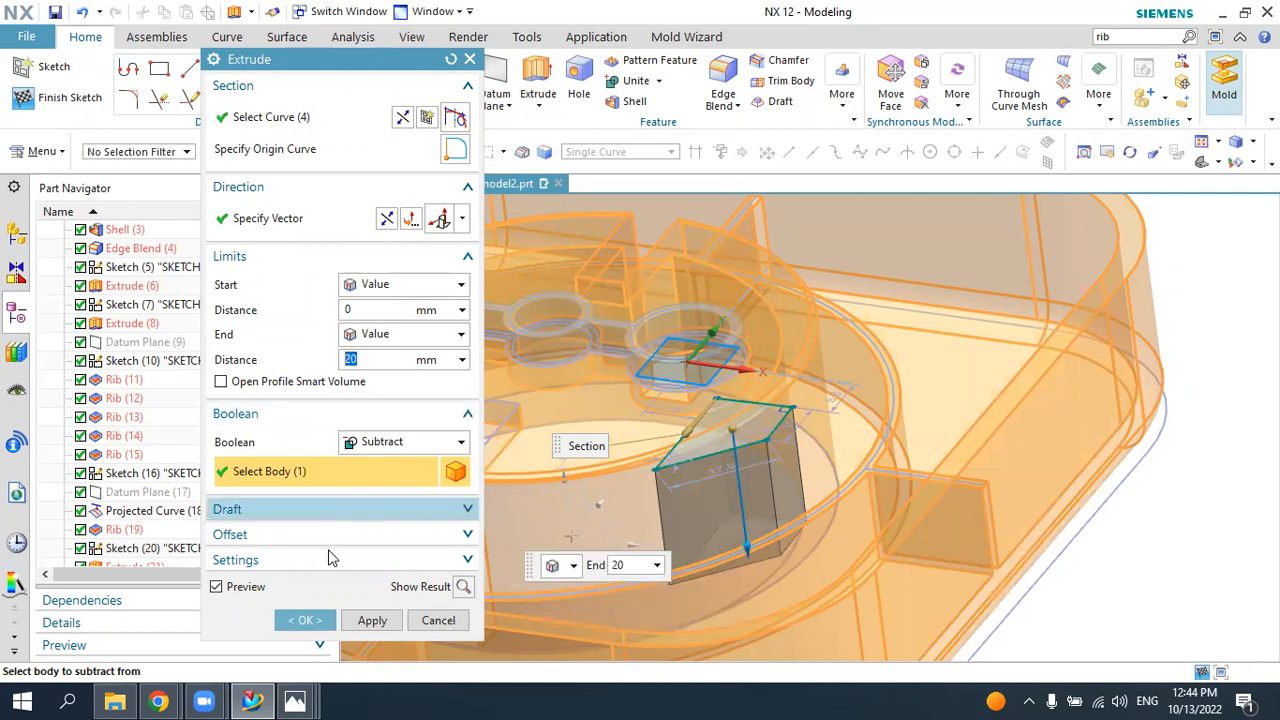
left_click(300, 619)
- Compare the cutout with socket-rib.jpg, reopen its sketch and shift the profile's inner vertical side outward, away from the end ring
mouse_move(730, 487)
middle_mouse_down()
mouse_move(752, 523)
mouse_move(737, 491)
middle_mouse_up()
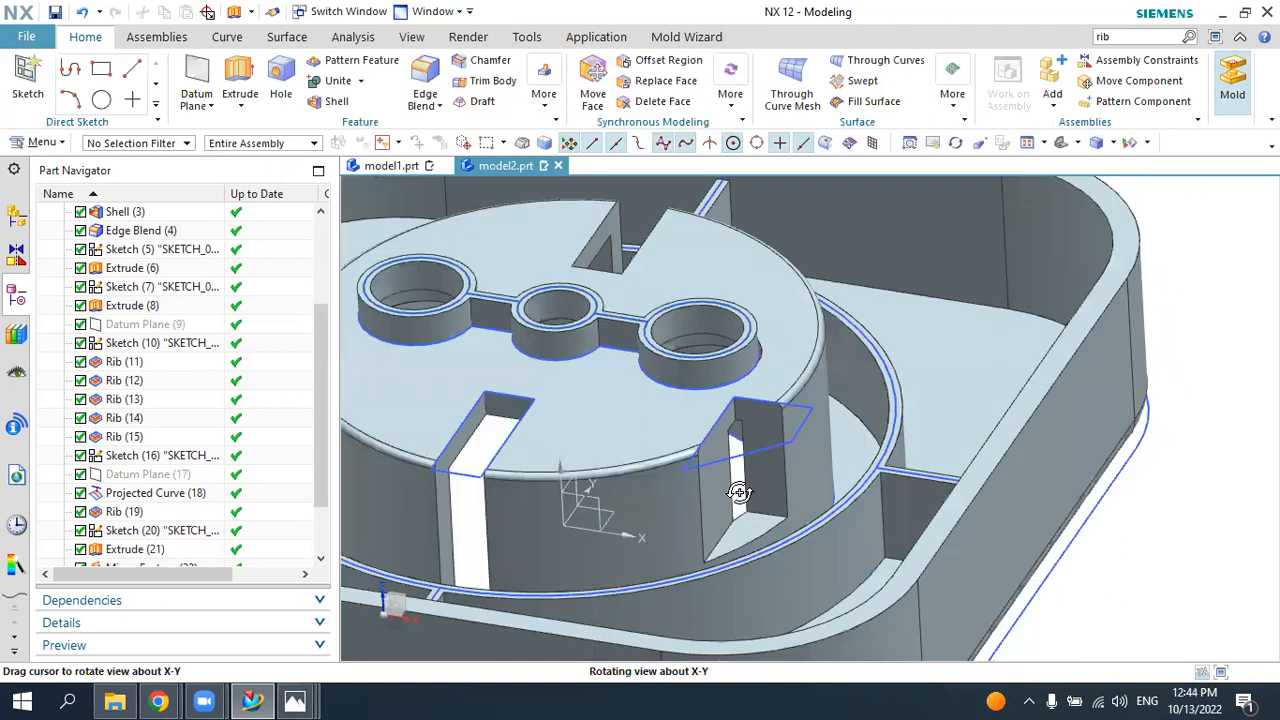
left_click(738, 441)
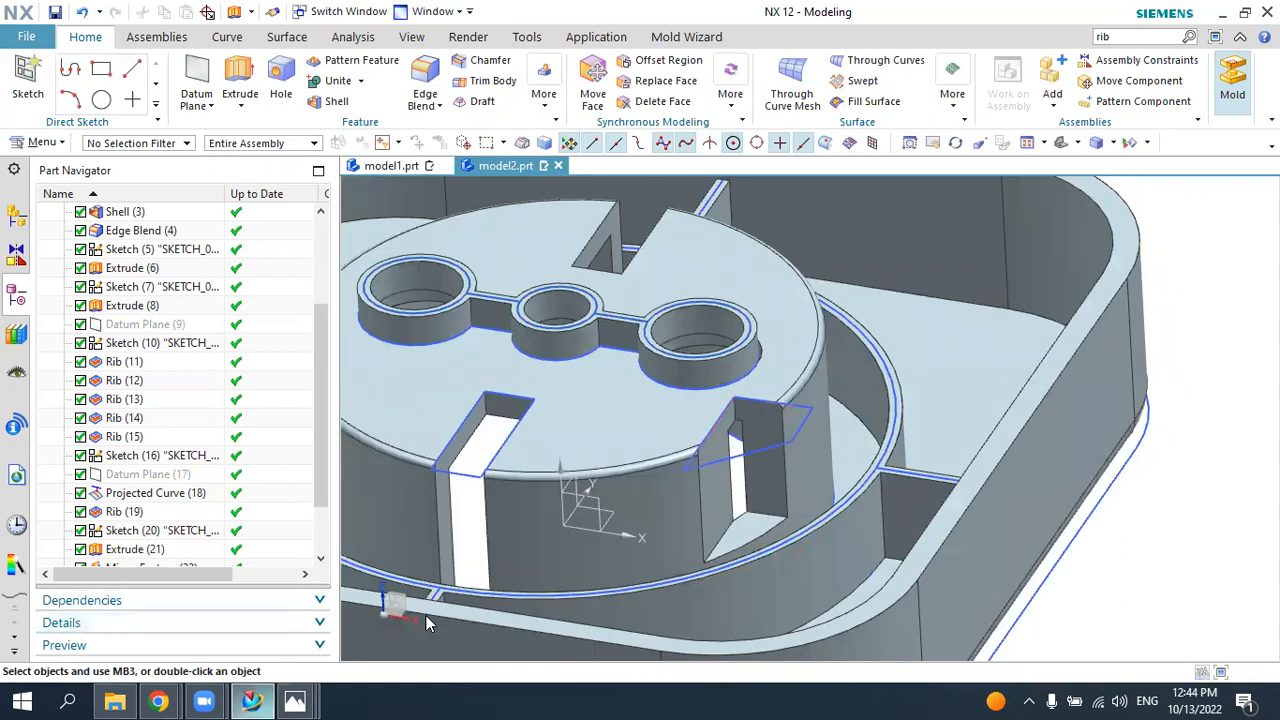
key("alt+Tab")
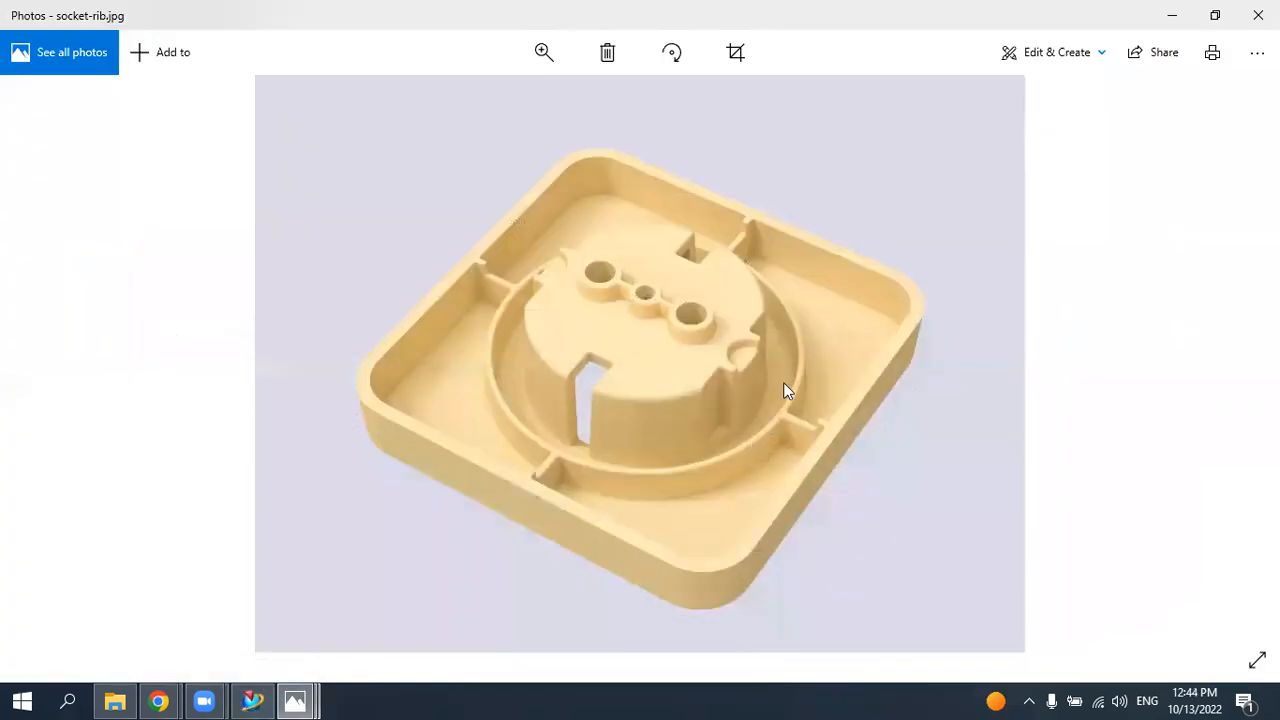
left_click(248, 697)
double_click(738, 461)
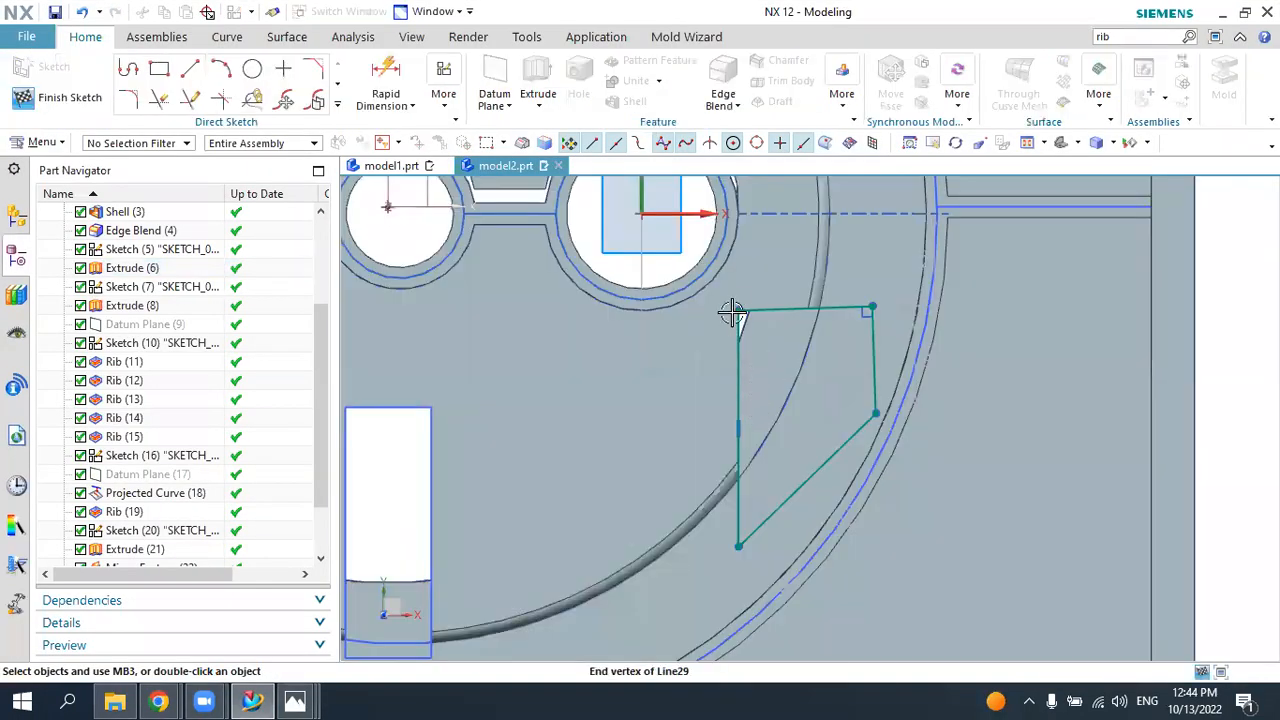
mouse_move(735, 314)
left_mouse_down()
mouse_move(786, 318)
mouse_move(768, 314)
left_mouse_up()
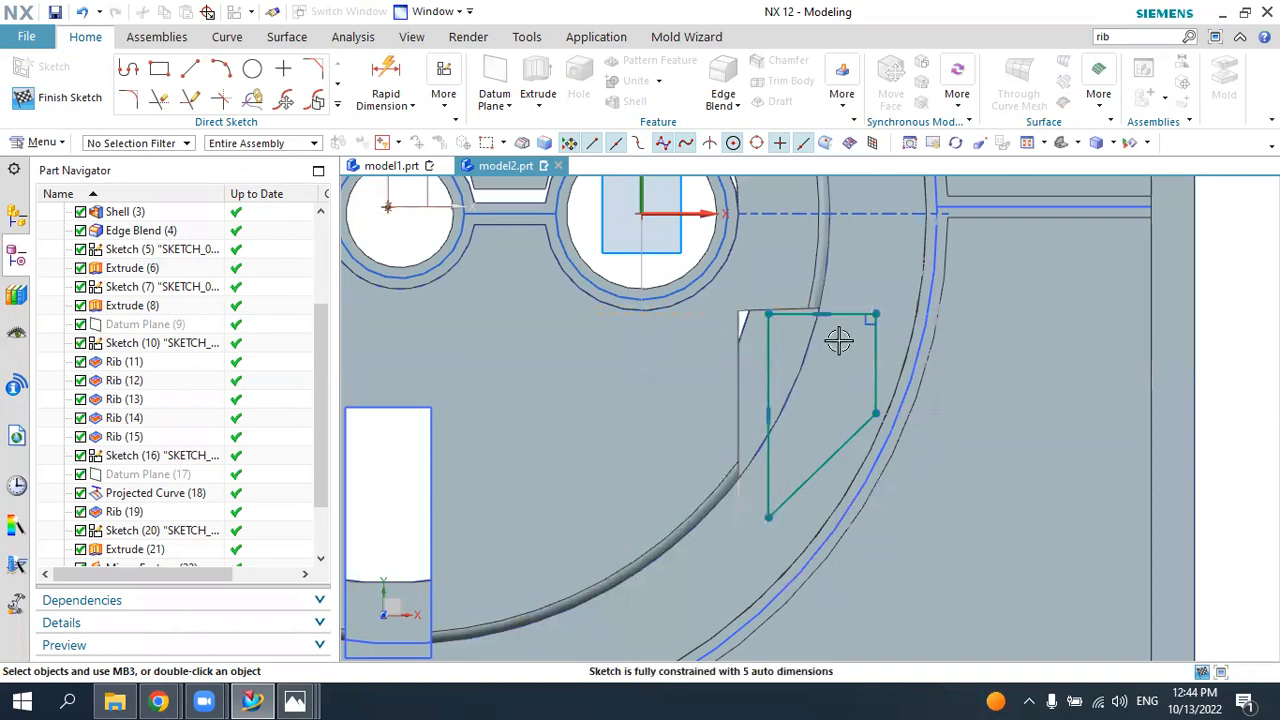
left_click(62, 97)
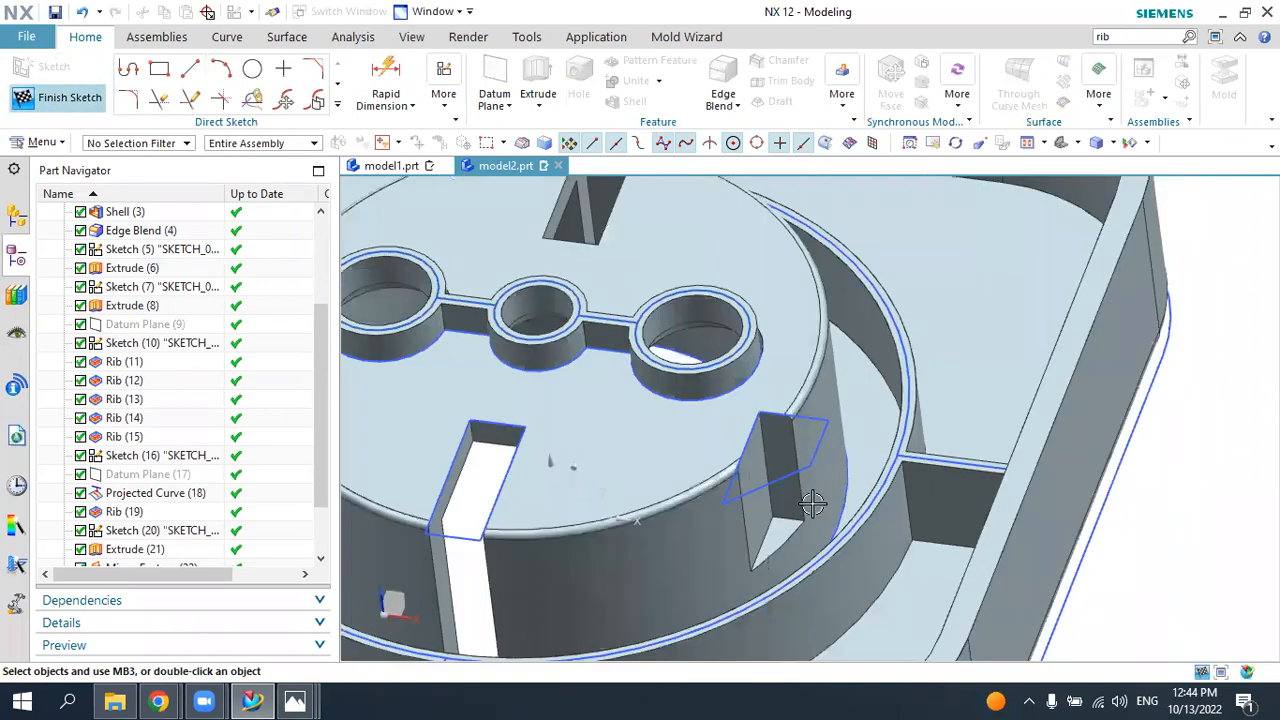
mouse_move(820, 453)
middle_mouse_down()
mouse_move(787, 435)
mouse_move(827, 449)
mouse_move(800, 450)
middle_mouse_up()
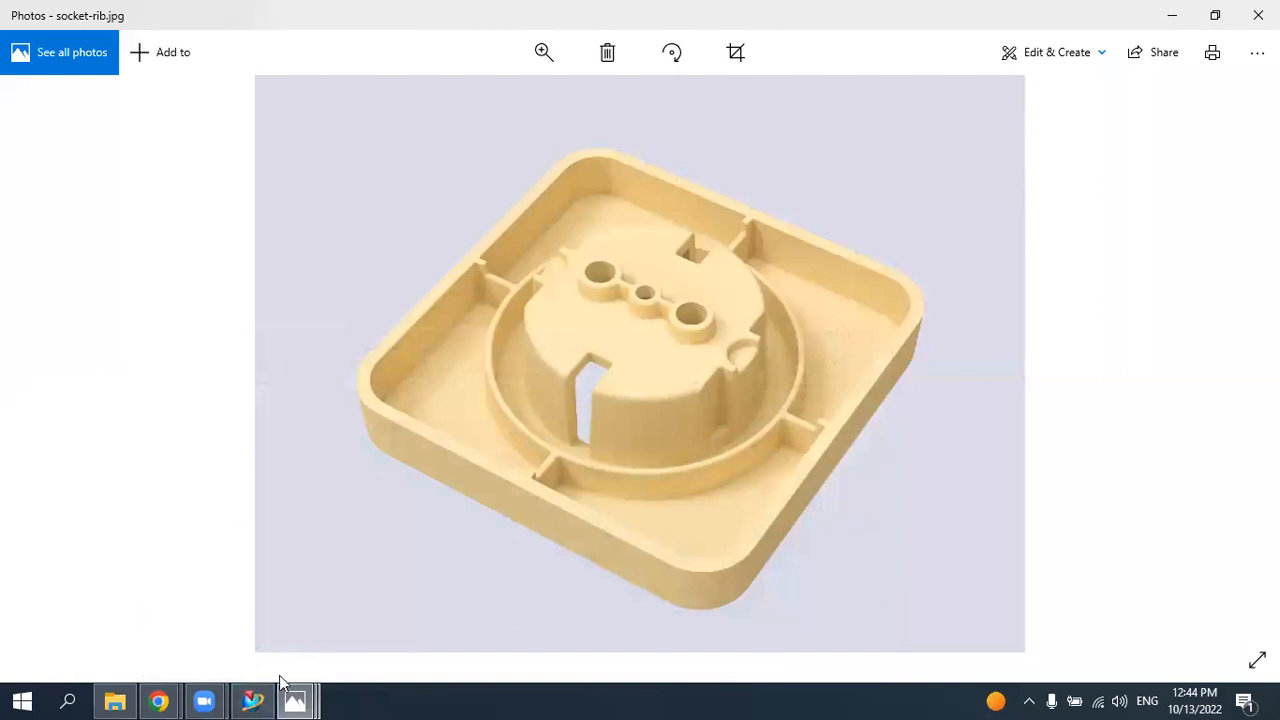
left_click(252, 700)
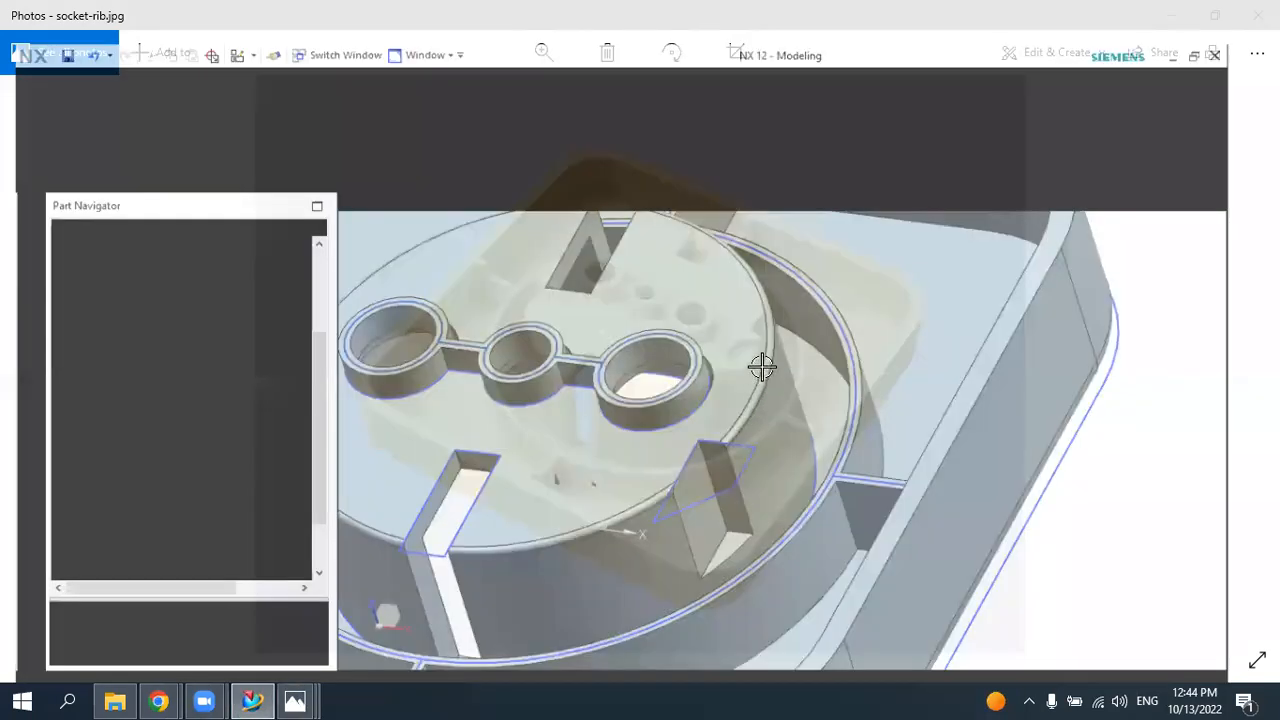
- Hide the side cutout's sketch and compare the whole cover with the socket-rib.jpg picture
left_click(748, 432)
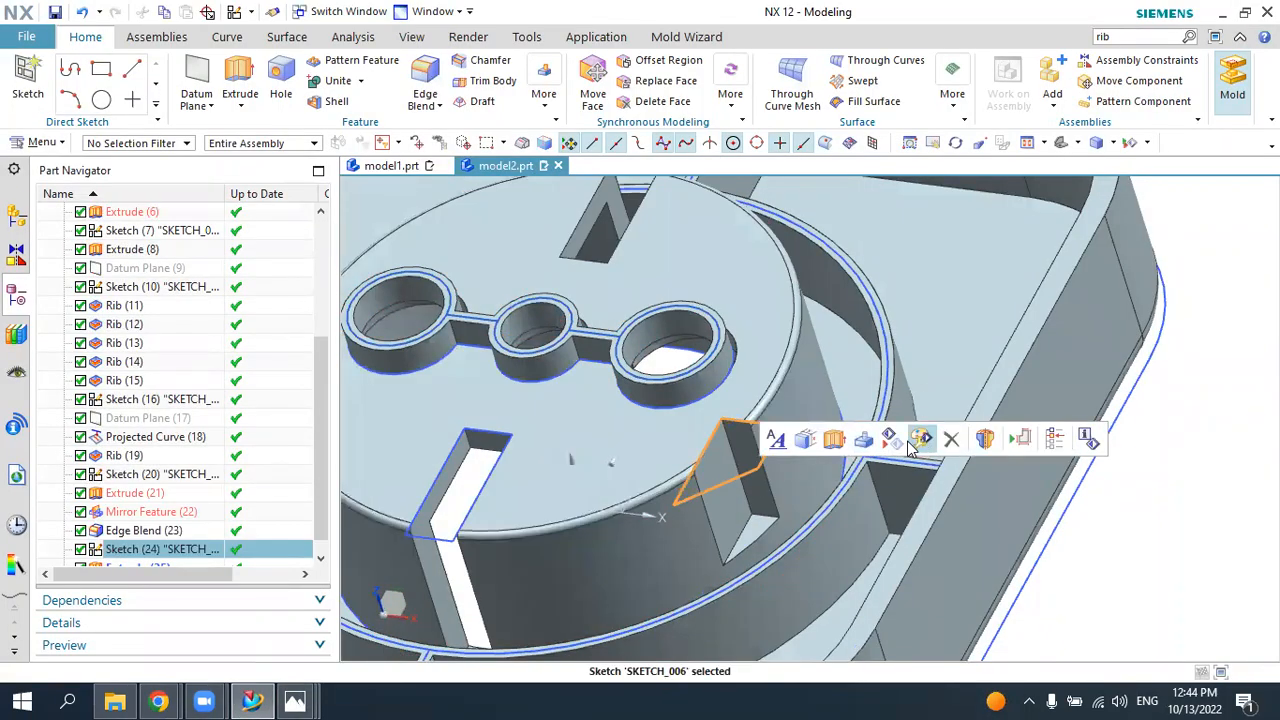
left_click(918, 440)
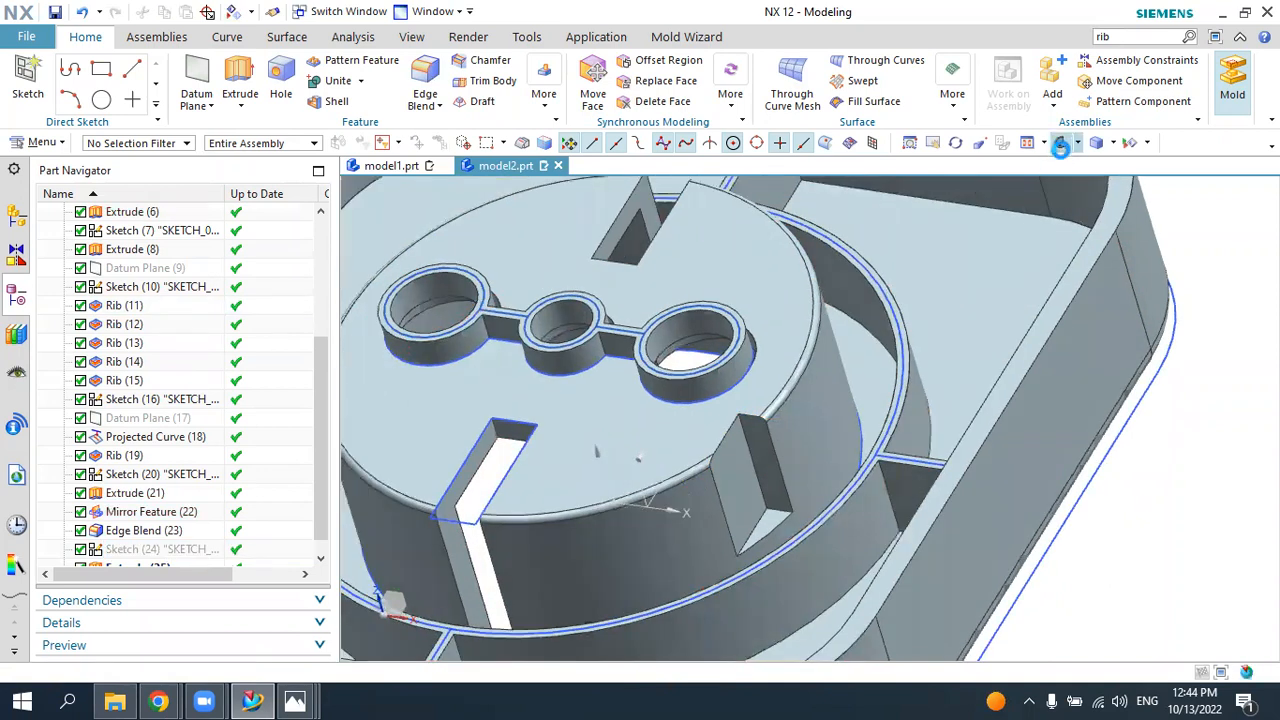
left_click(1062, 145)
middle_click_drag(927, 436, 895, 515)
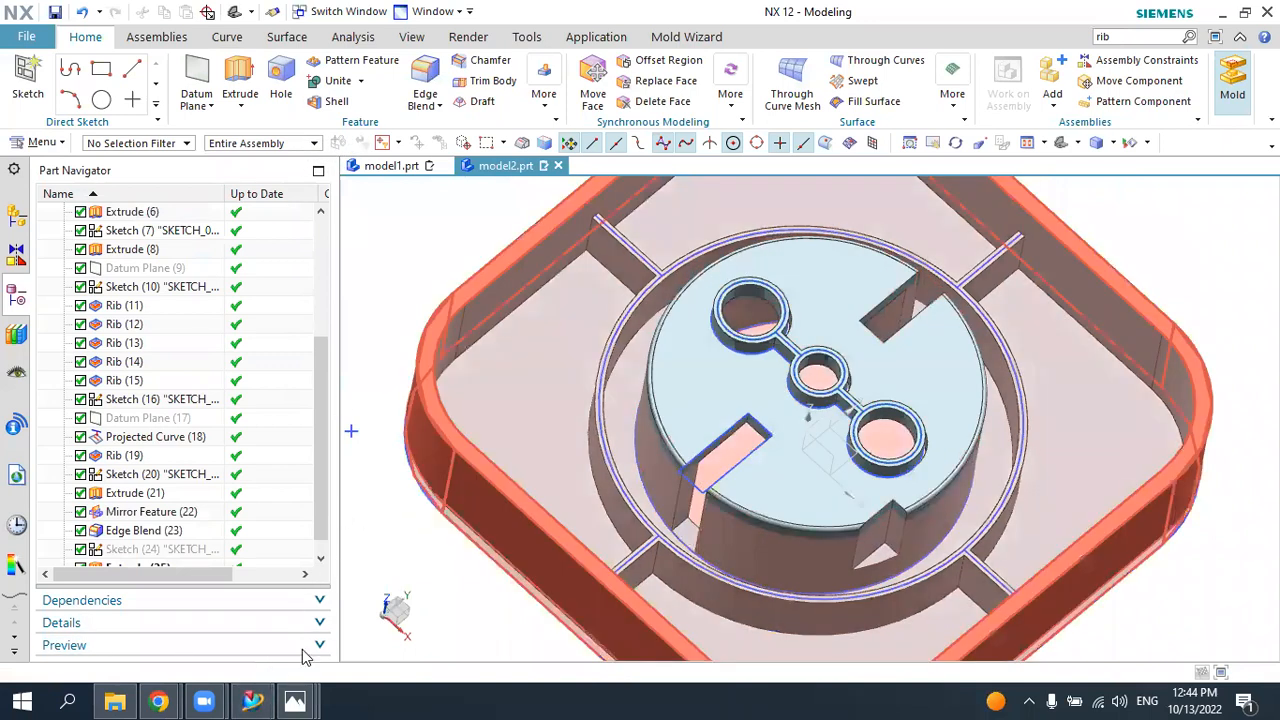
left_click(295, 700)
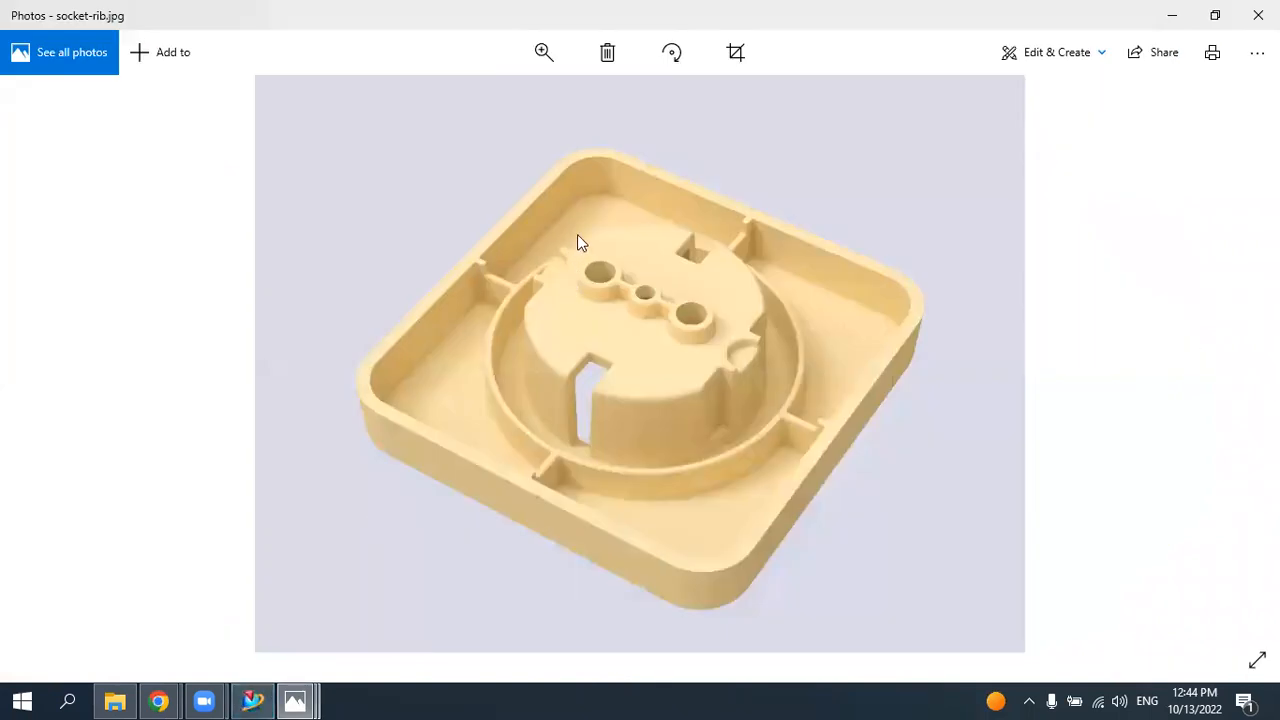
left_click(252, 700)
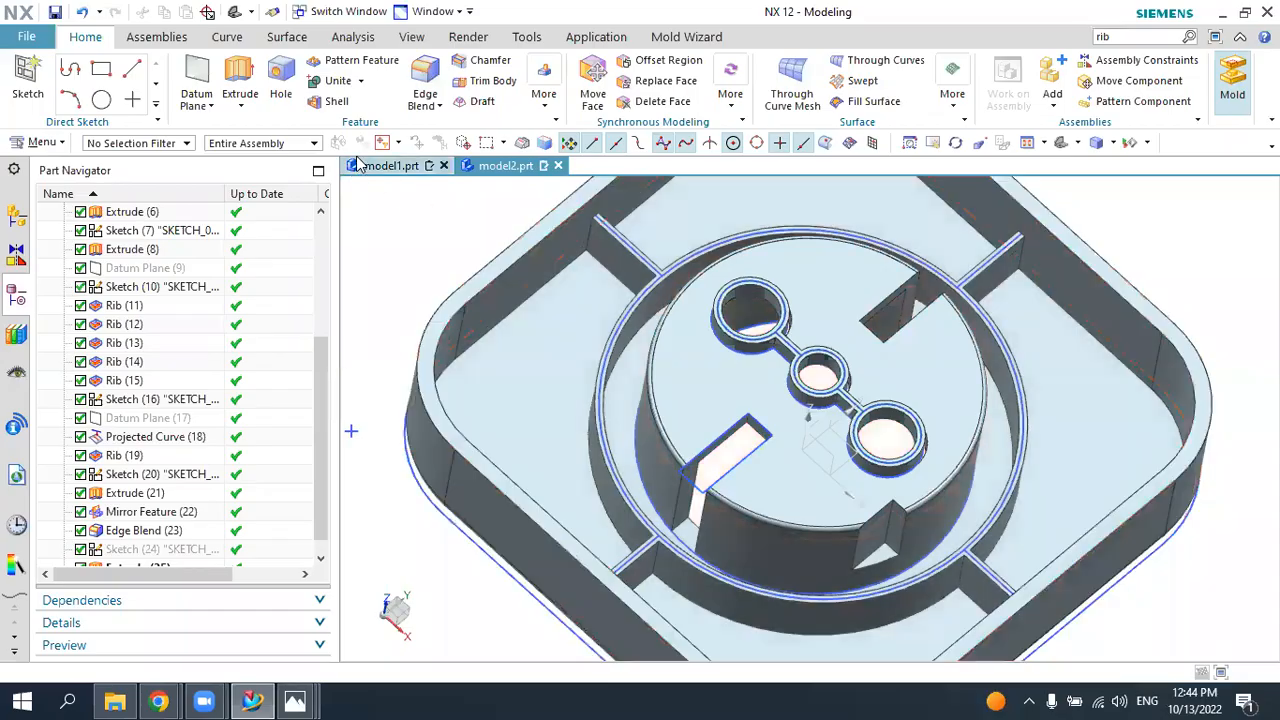
- Mirror the boss's side cutout extrusion about the XZ plane
left_click(547, 105)
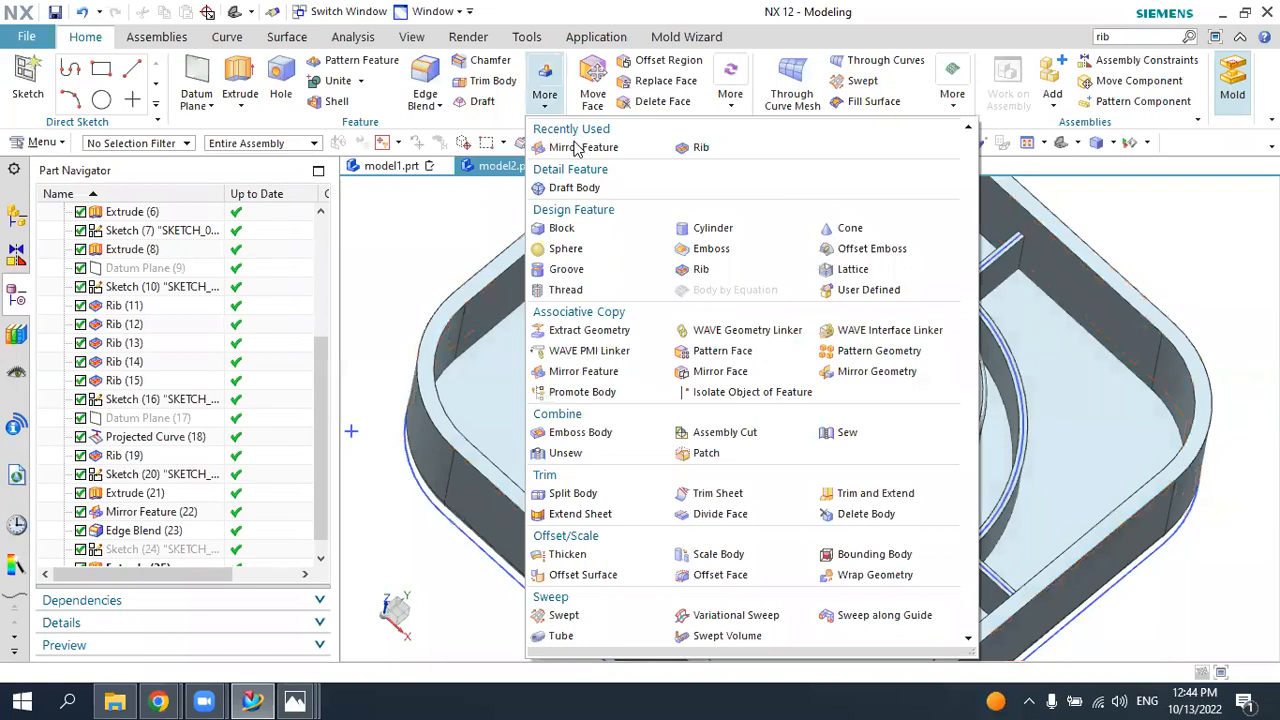
left_click(573, 143)
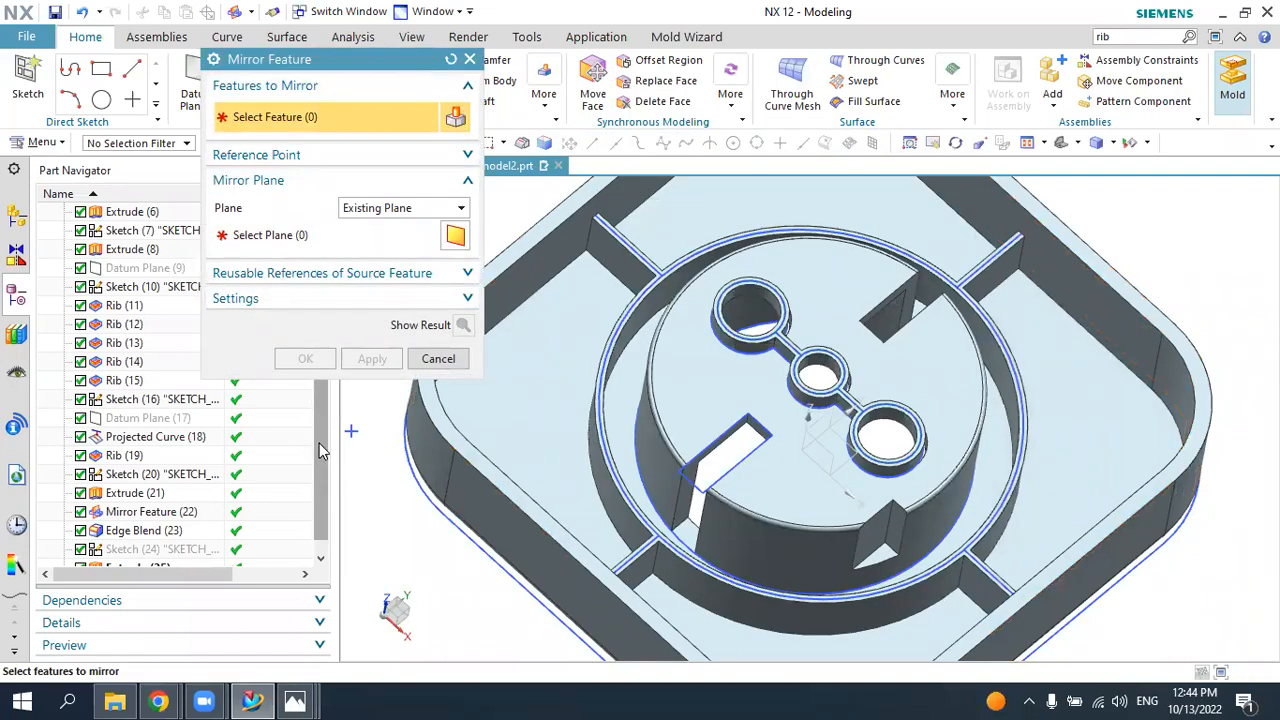
scroll(319, 443, "down", 1)
left_click(120, 549)
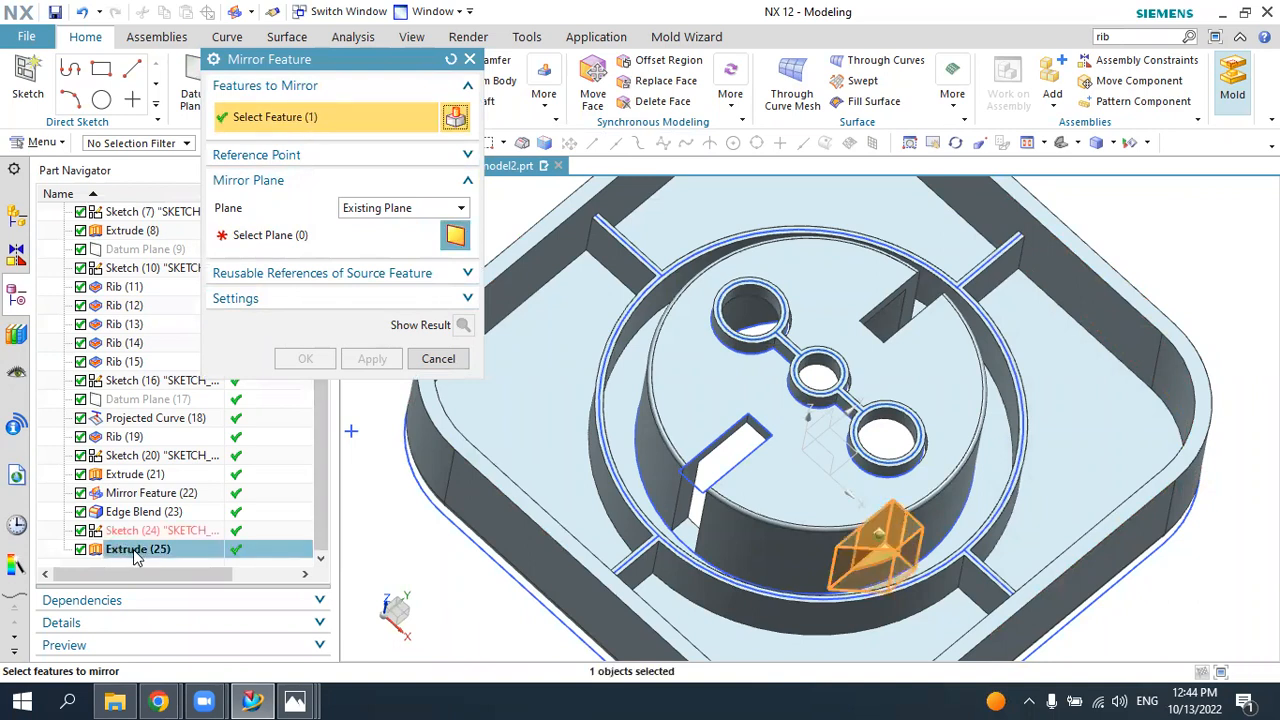
left_click(270, 235)
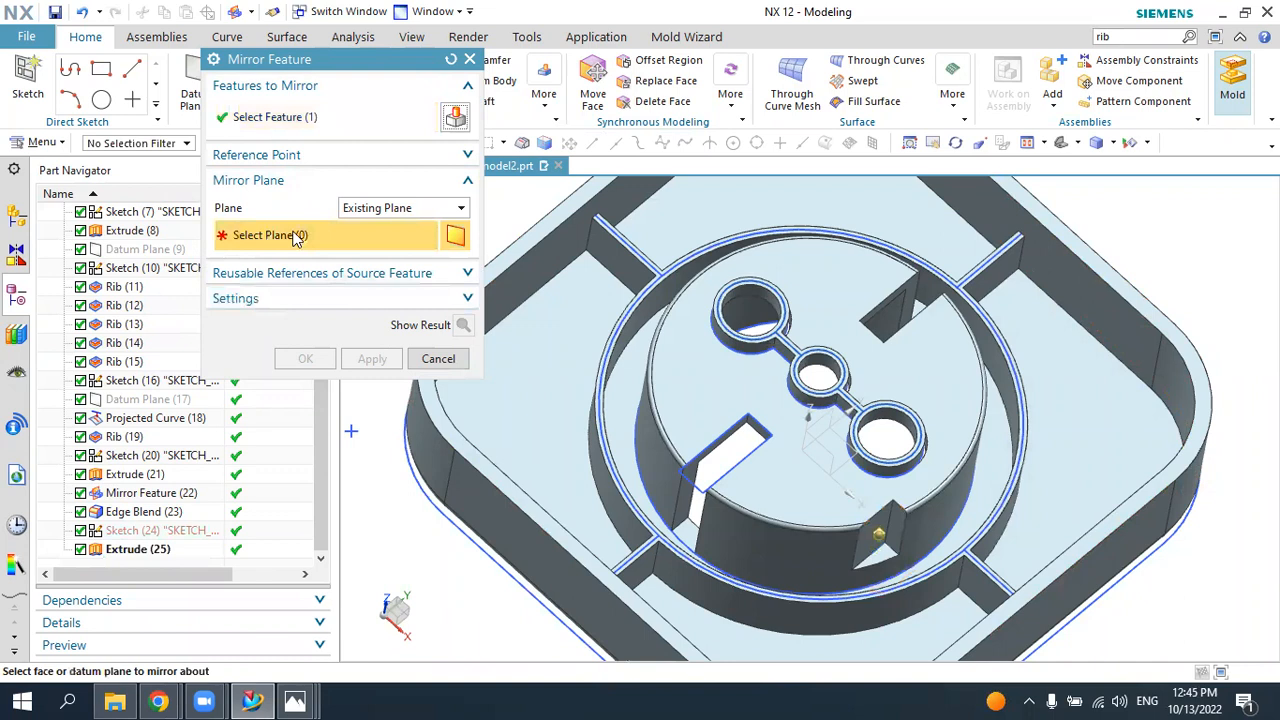
left_click(822, 450)
left_click(375, 359)
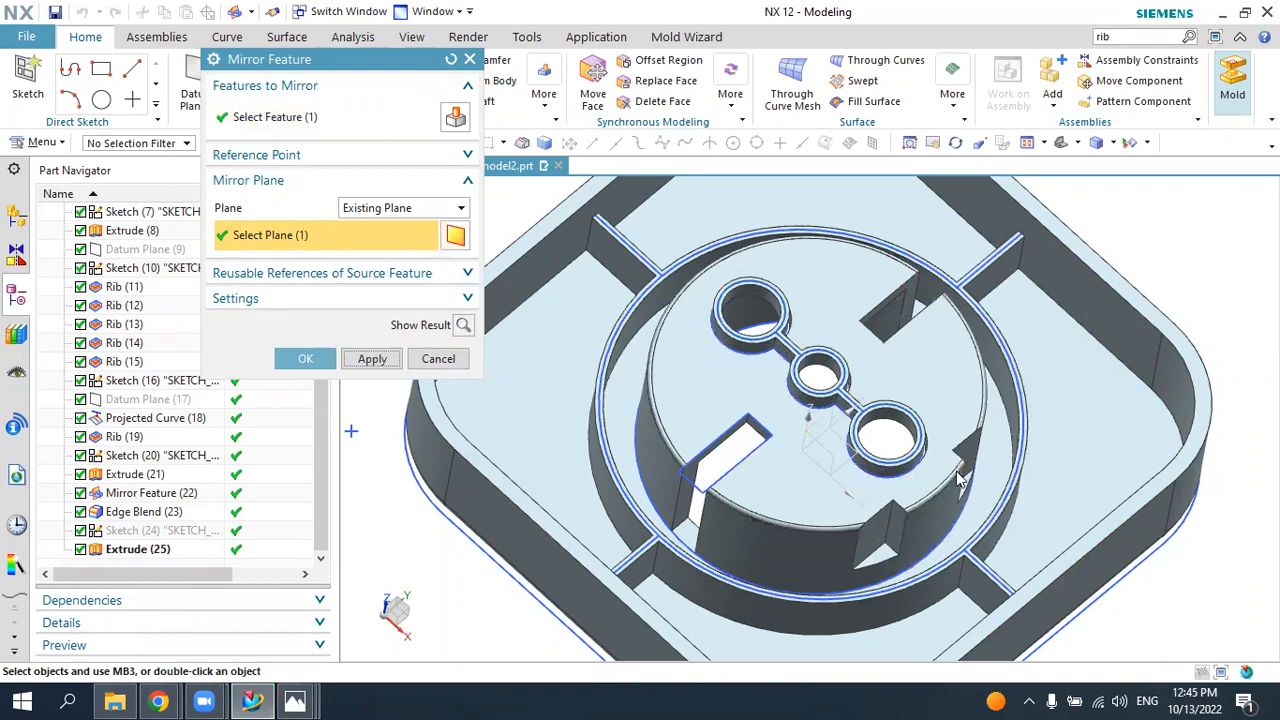
- Mirror both the side cutout extrusion and its mirrored copy about the YZ plane to the opposite end of the boss
mouse_move(958, 480)
middle_mouse_down()
mouse_move(950, 600)
mouse_move(930, 470)
mouse_move(921, 486)
mouse_move(944, 458)
mouse_move(930, 450)
mouse_move(942, 467)
middle_mouse_up()
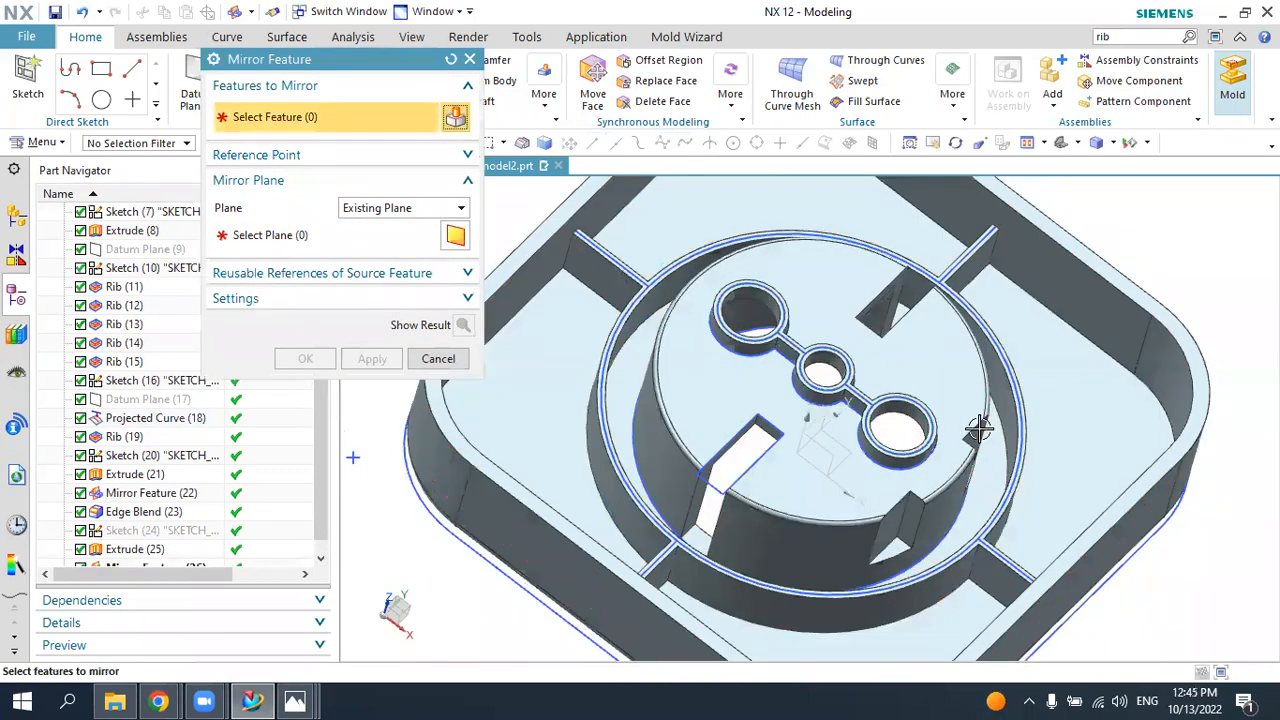
middle_click_drag(745, 314, 696, 296)
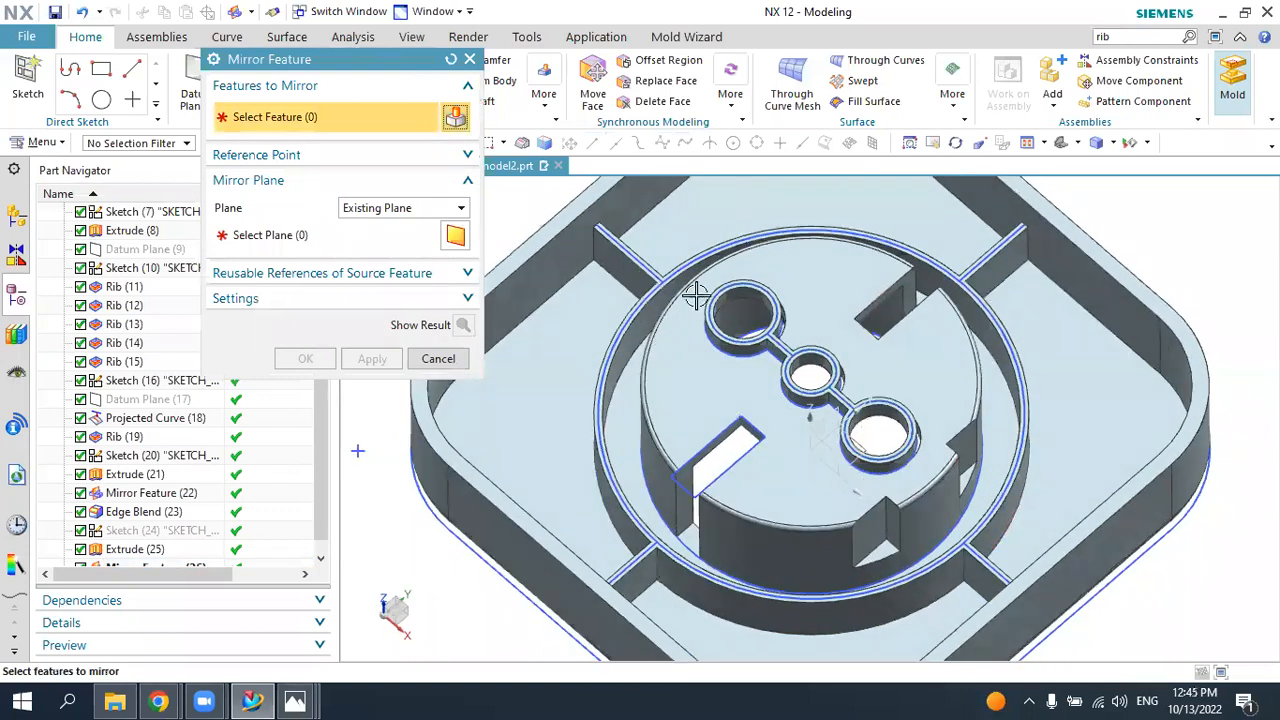
scroll(222, 541, "up", 1)
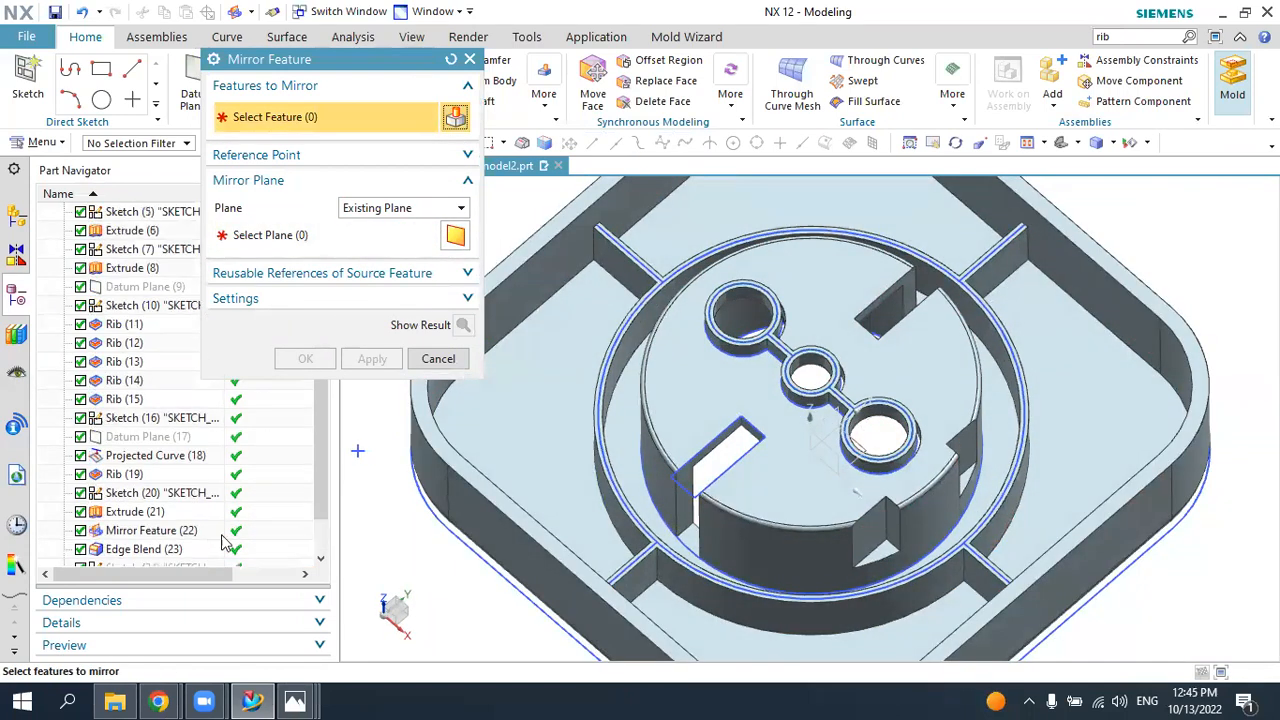
scroll(205, 546, "down", 1)
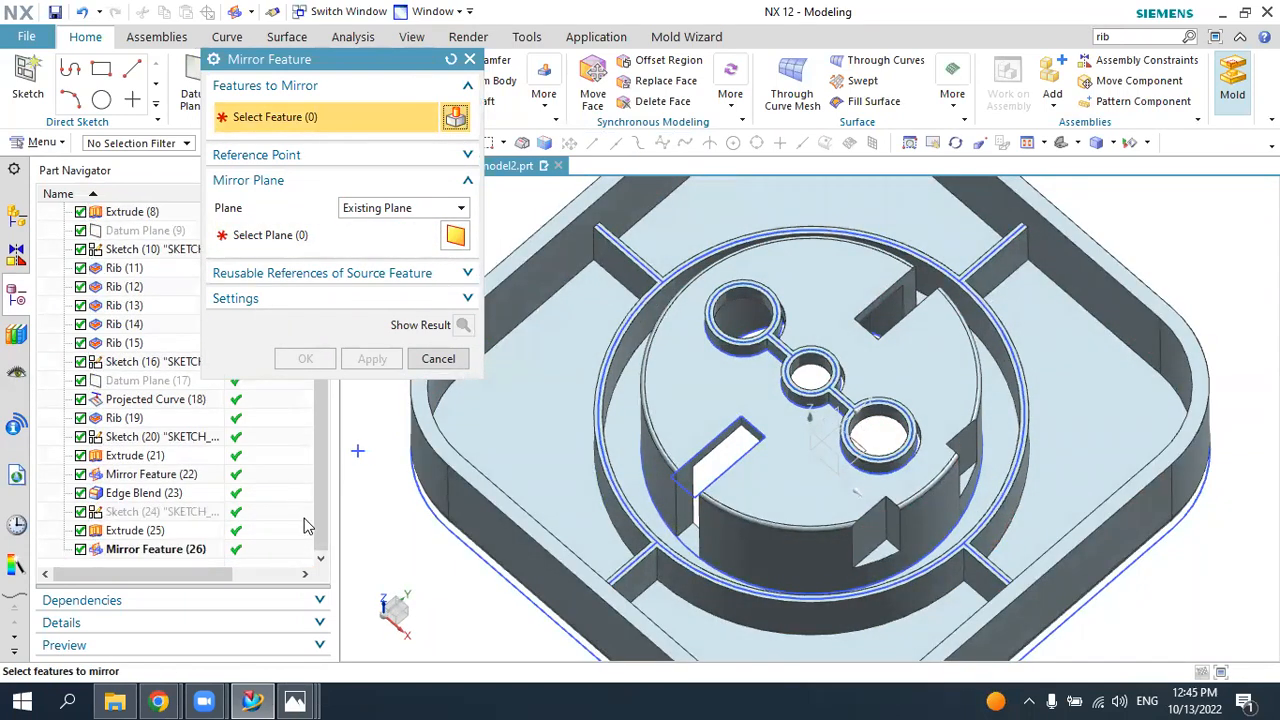
left_click(134, 531)
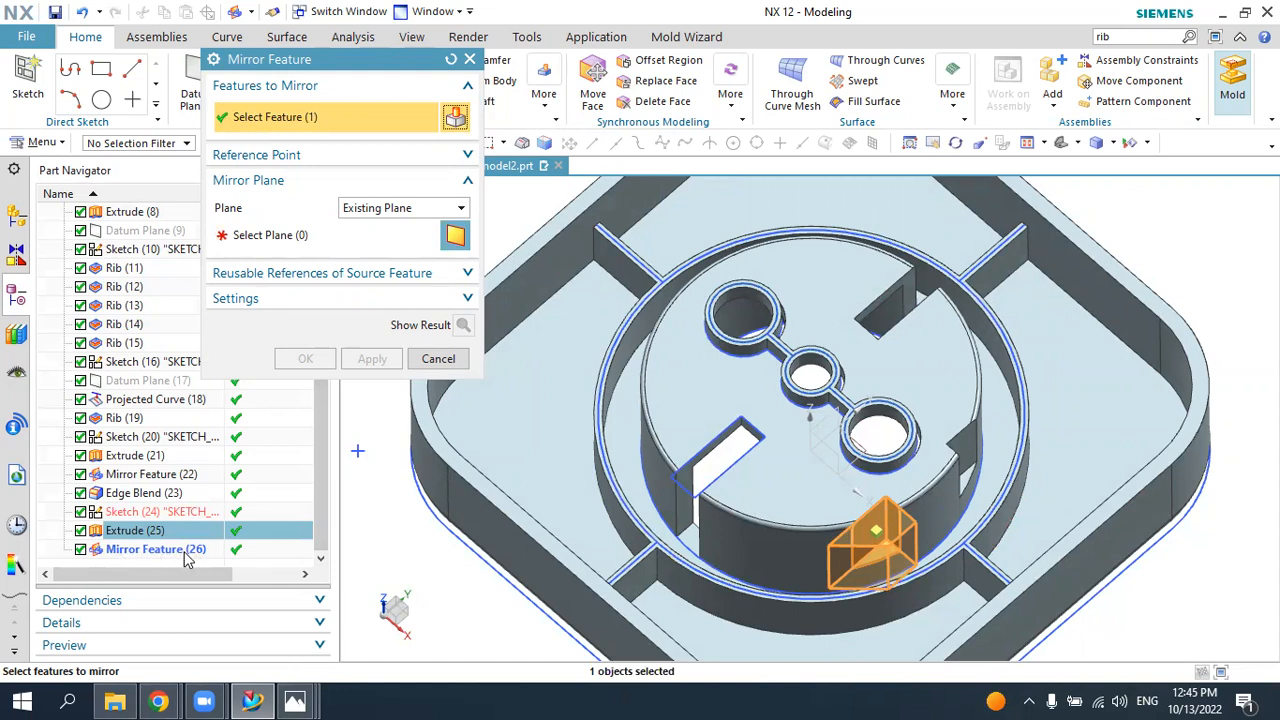
left_click(188, 553)
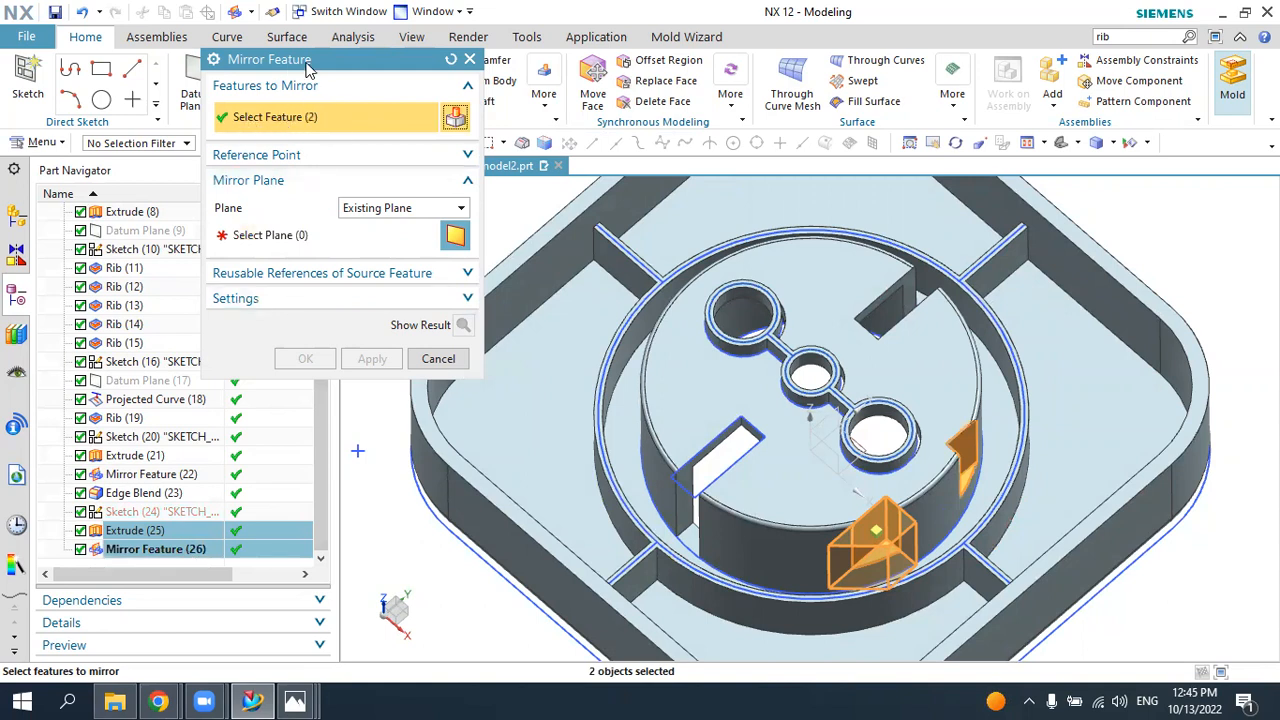
left_click_drag(308, 68, 403, 138)
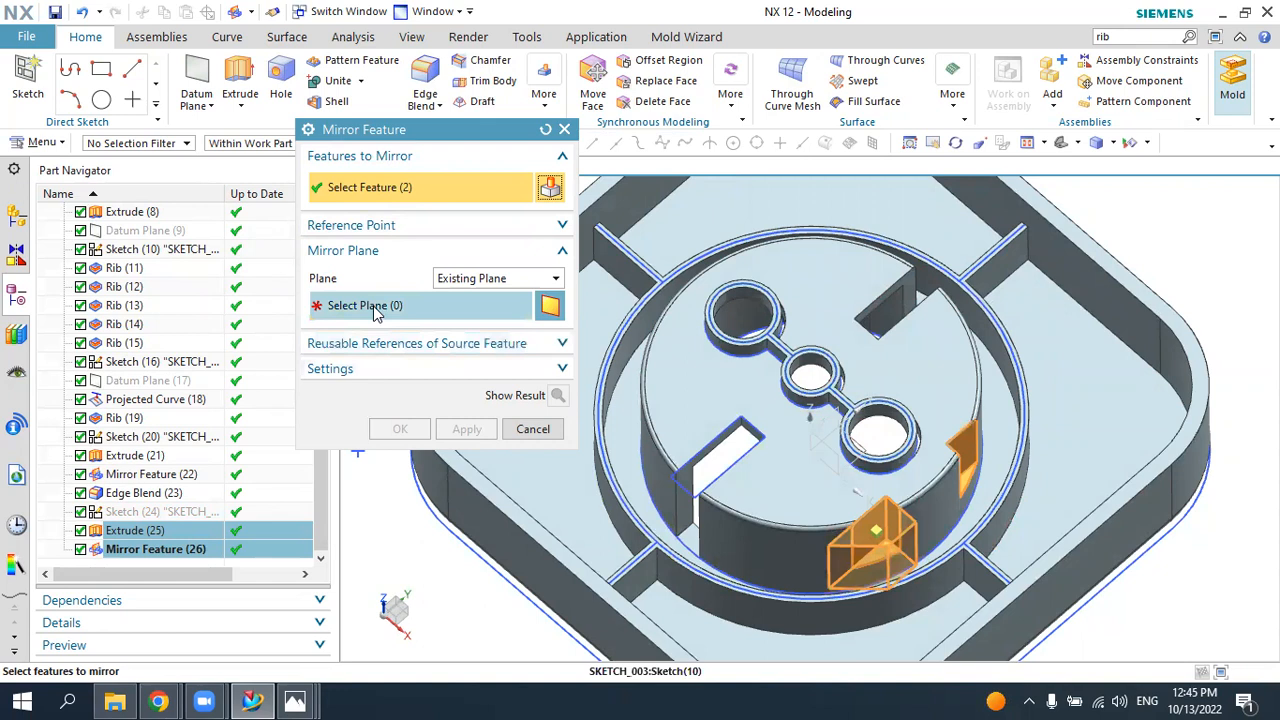
left_click(373, 306)
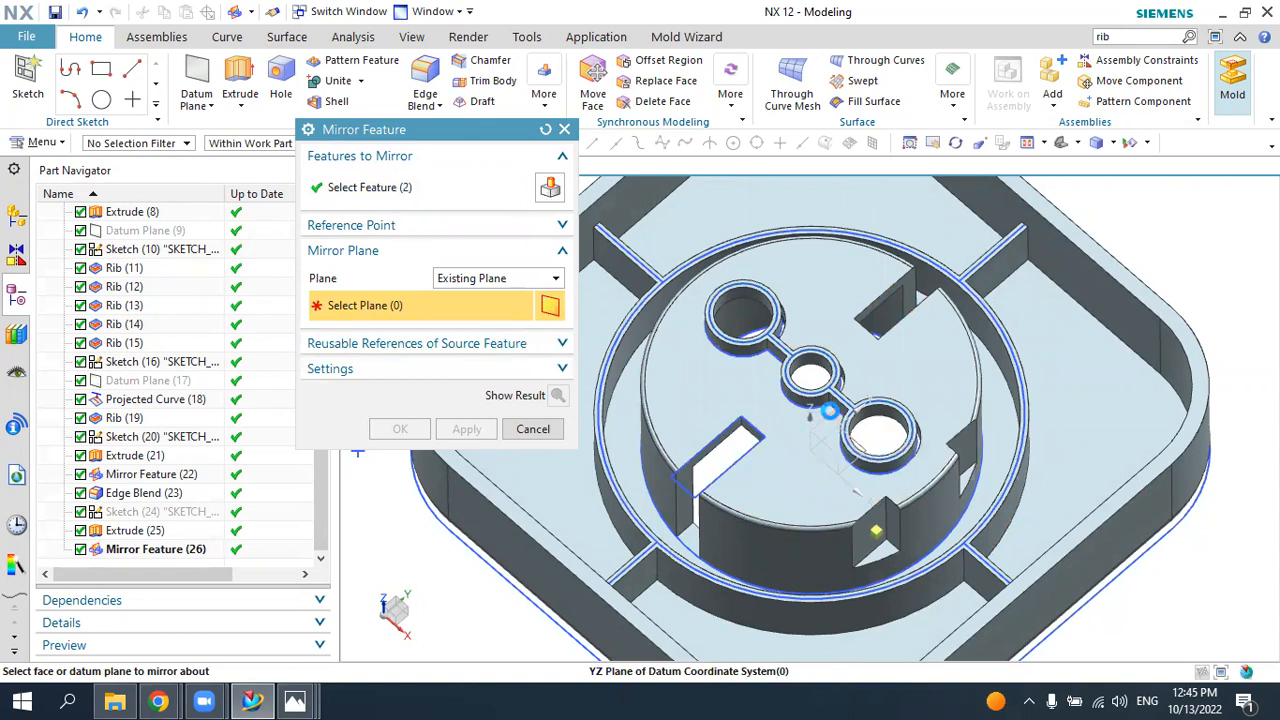
left_click(833, 412)
left_click(932, 425)
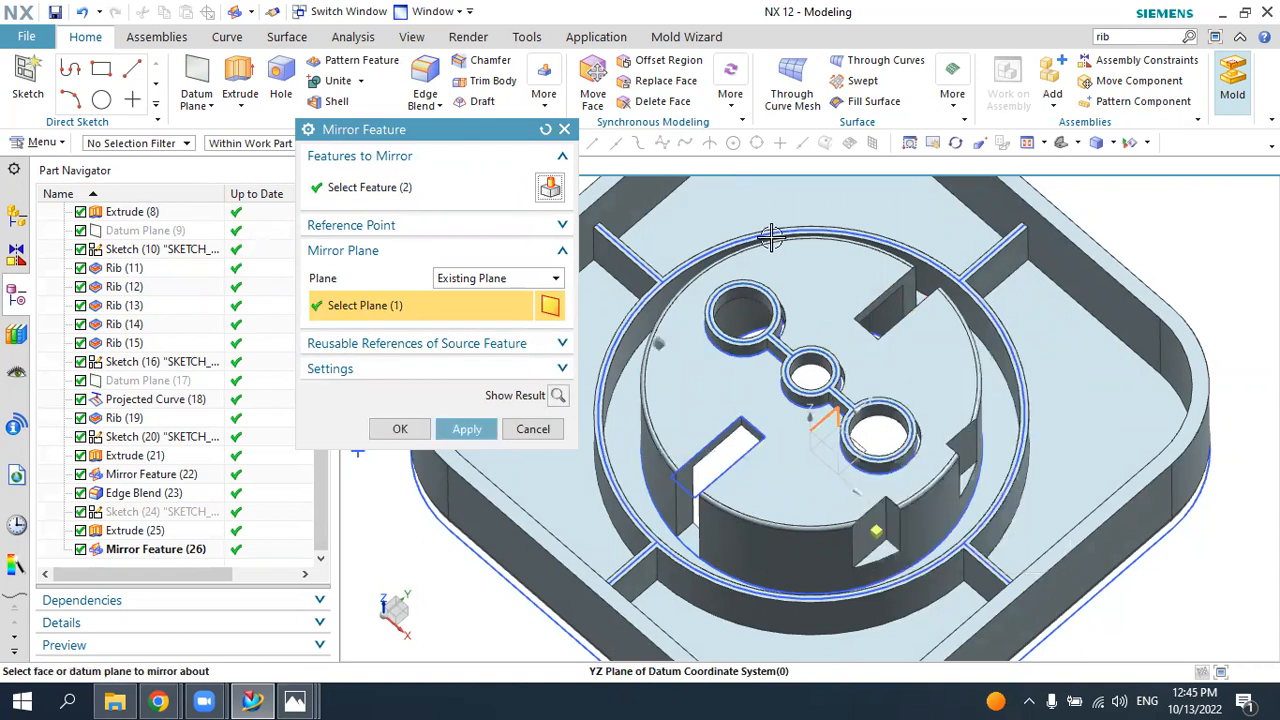
left_click(400, 428)
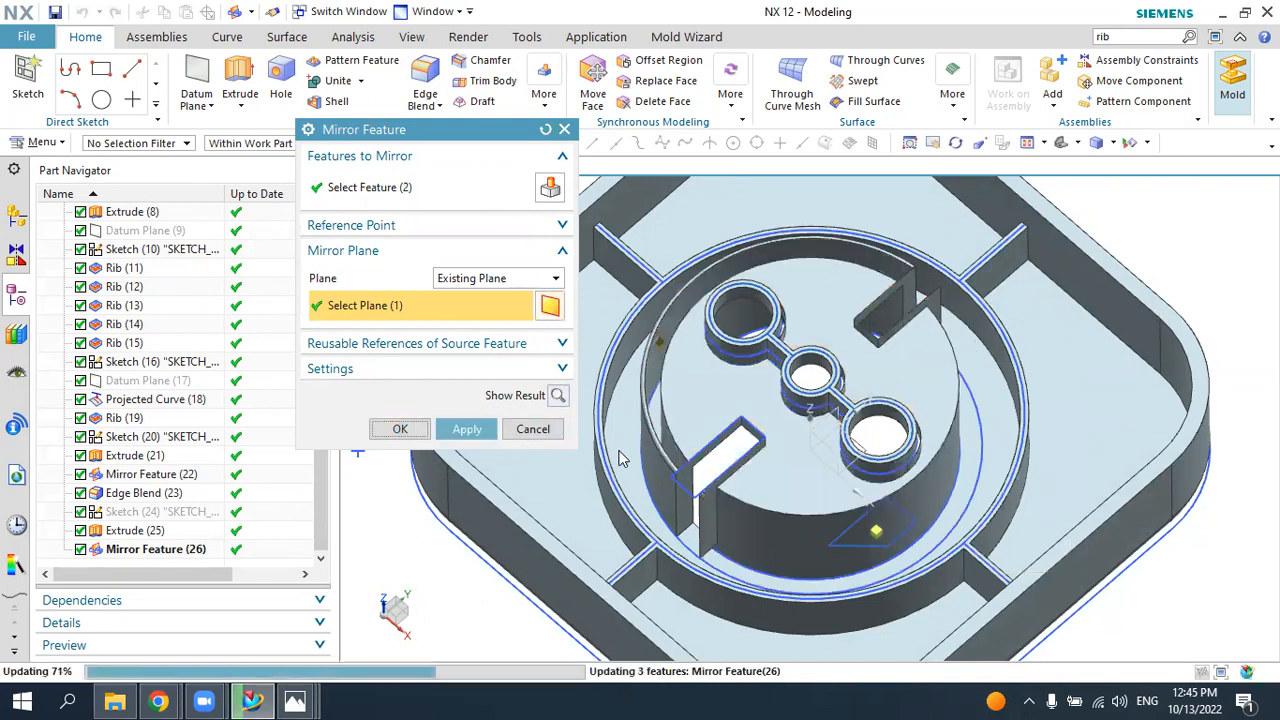
- Inspect the mirrored side cutouts and delete the mirror feature that copied them about the YZ plane
middle_click_drag(731, 471, 755, 518)
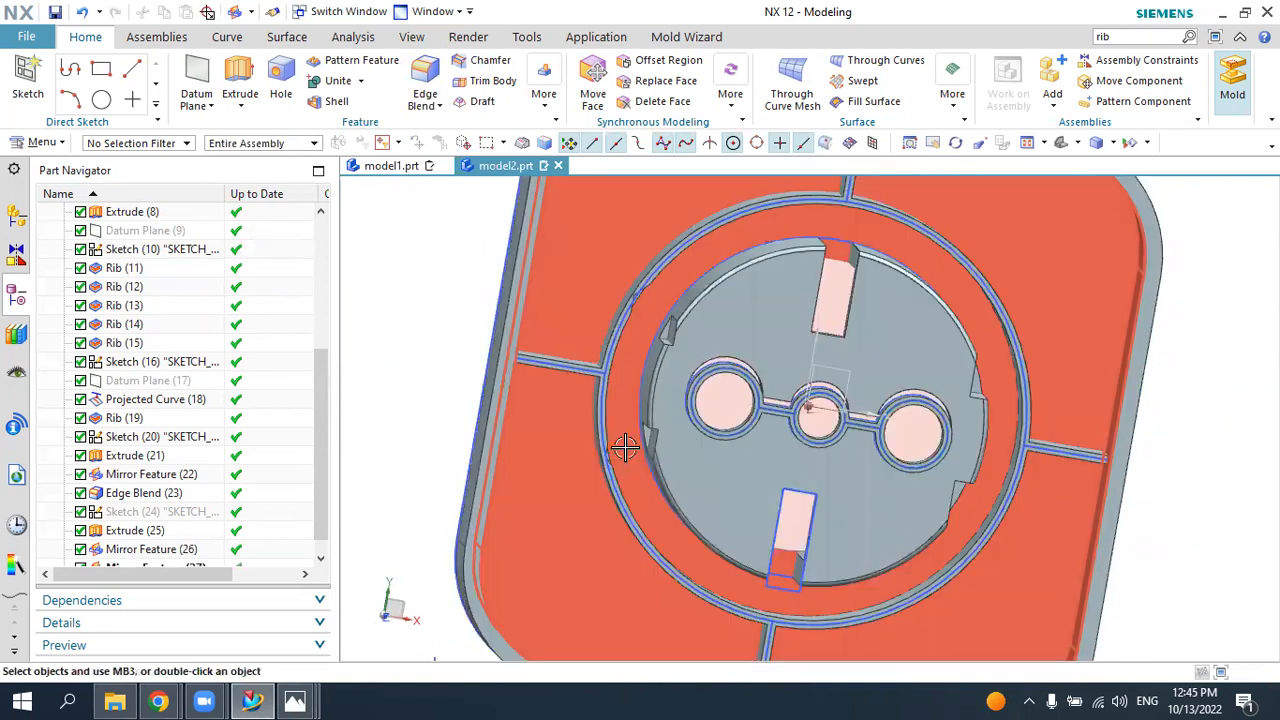
middle_click_drag(601, 430, 605, 460)
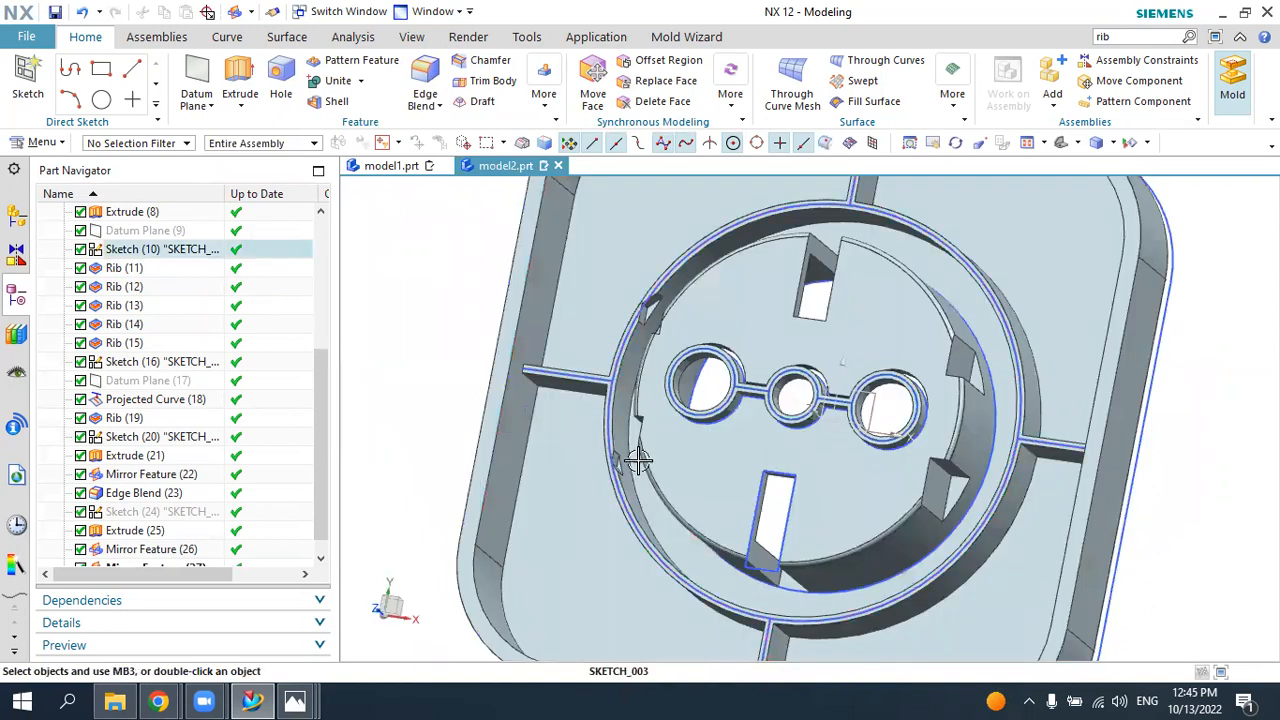
scroll(308, 495, "up", 1)
scroll(240, 530, "down", 2)
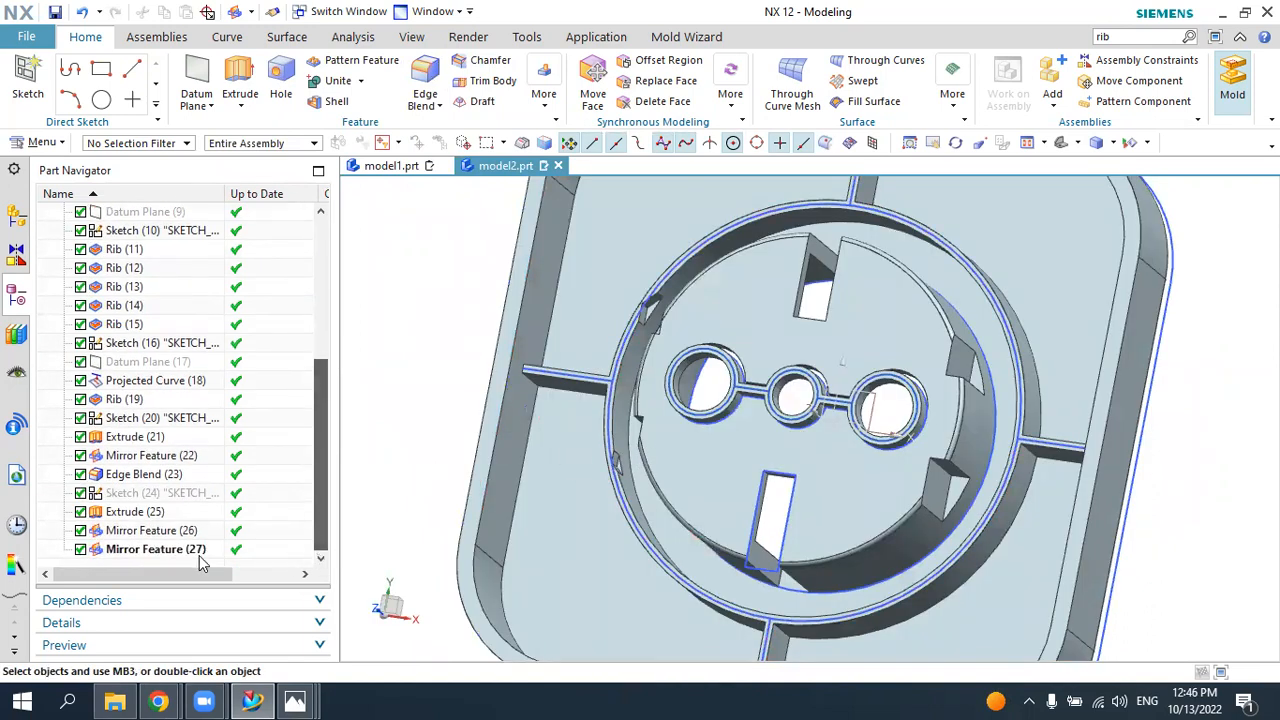
left_click(172, 552)
right_click(172, 552)
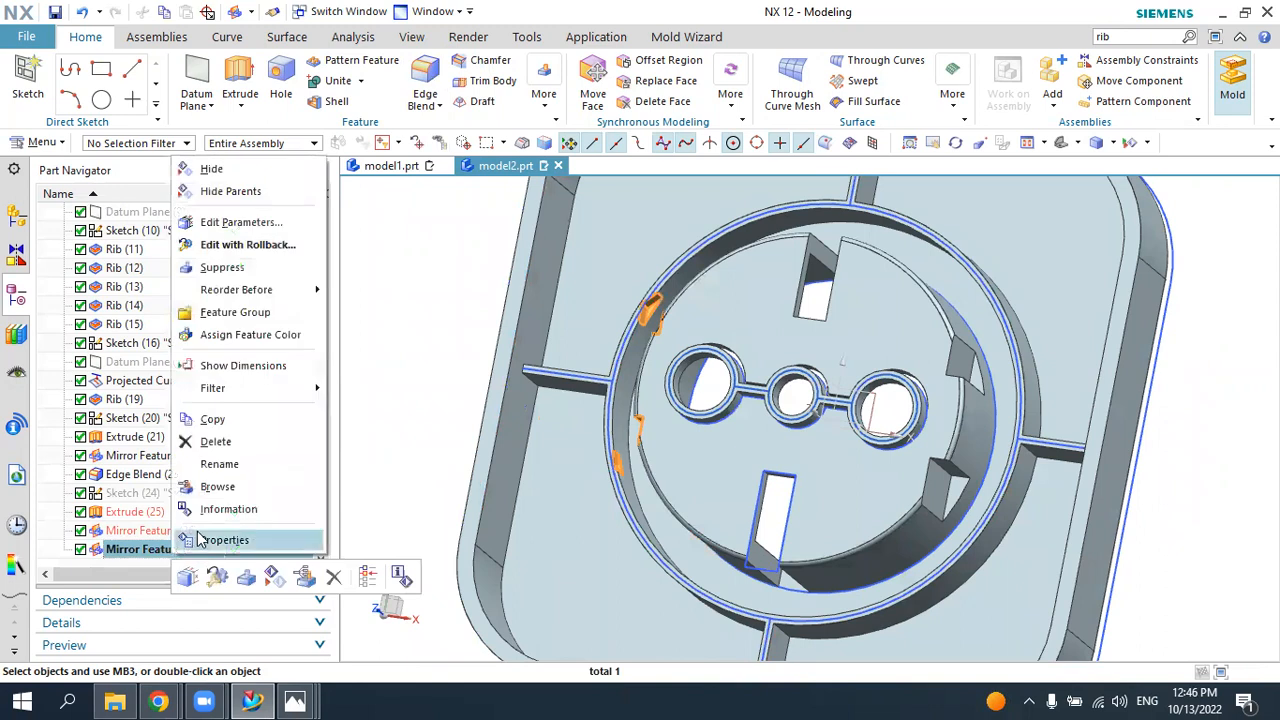
left_click(212, 437)
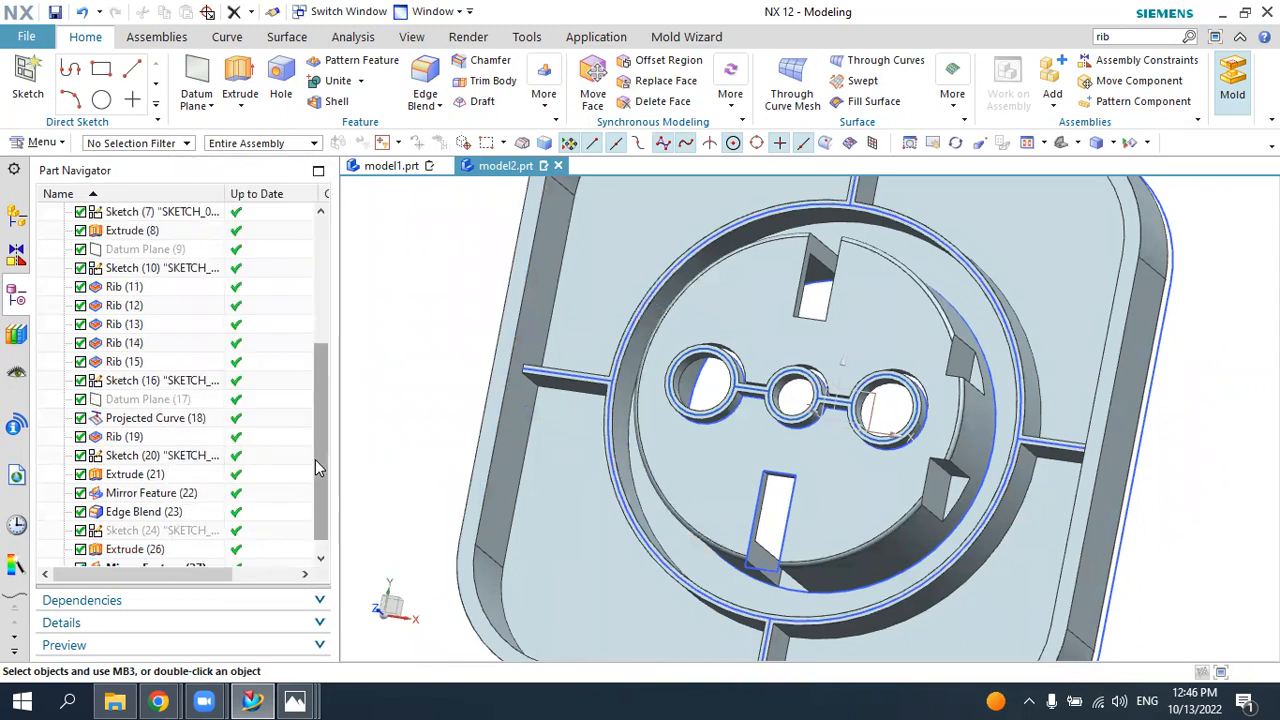
- Reopen the side cutout's sketch, shift the profile's outer vertical side inward toward the boss, and finish the sketch
scroll(240, 530, "down", 1)
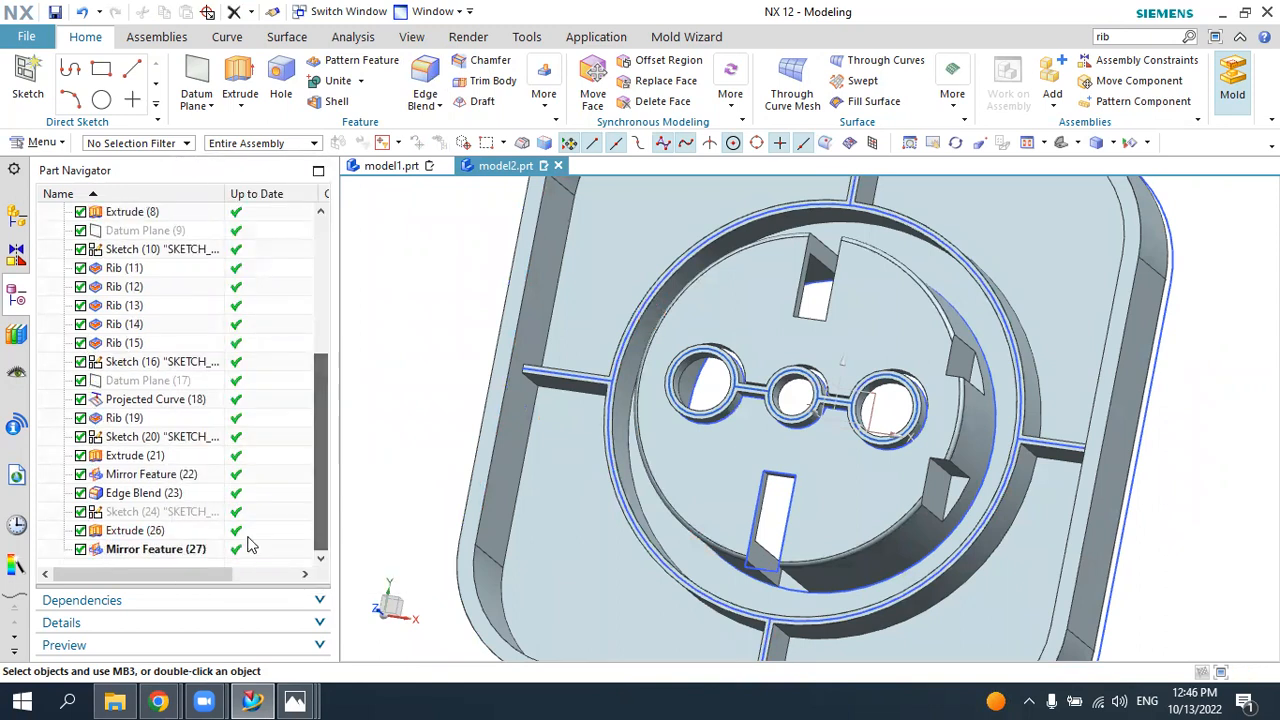
double_click(158, 511)
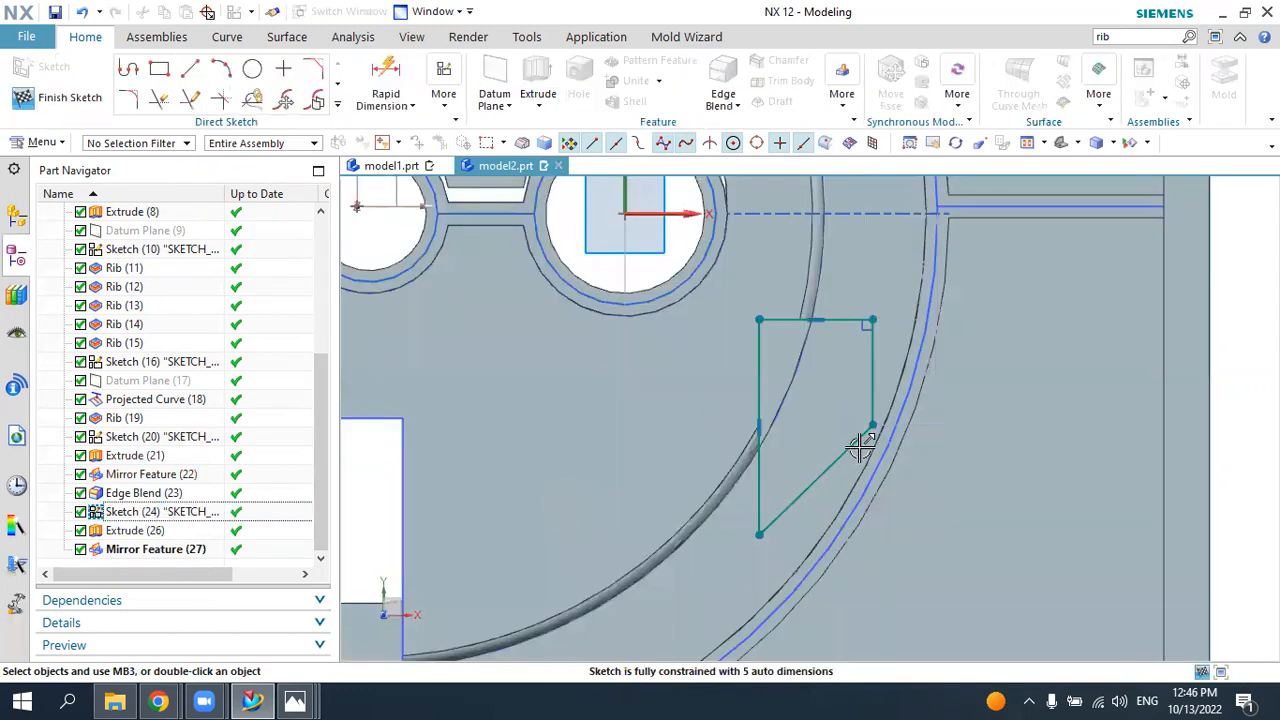
left_click_drag(870, 428, 834, 426)
left_click(77, 97)
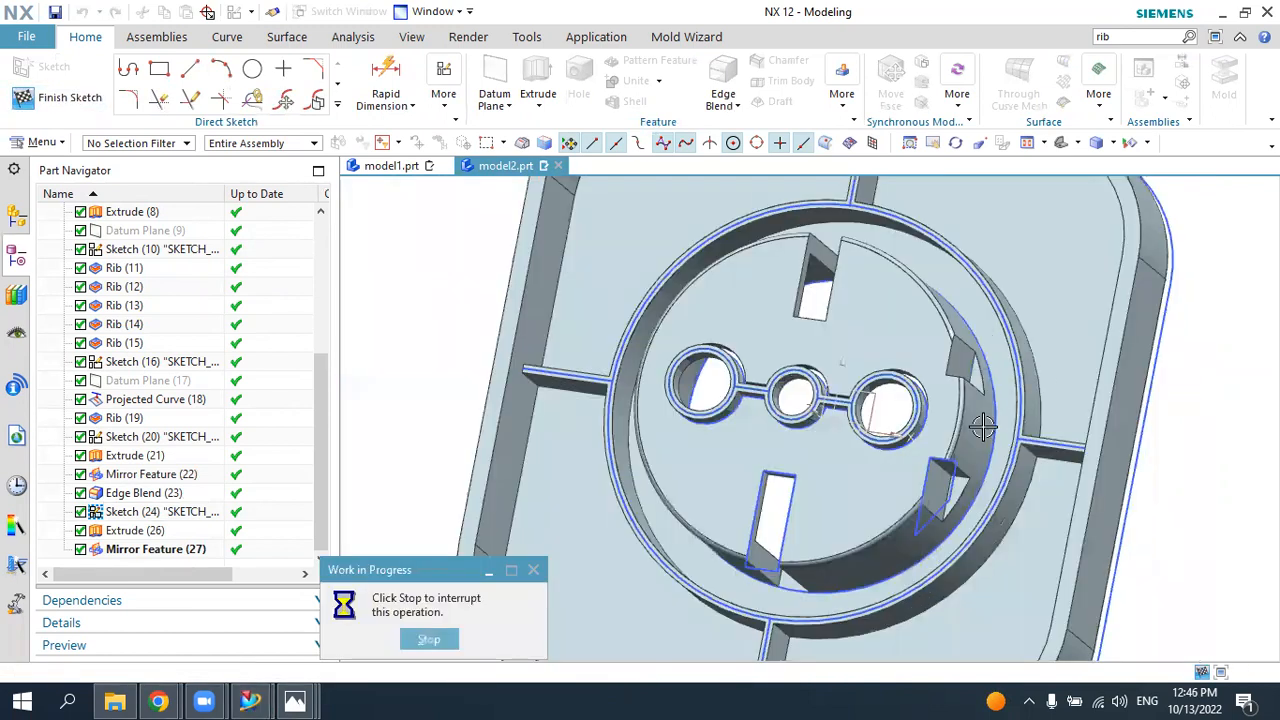
- Mirror the revised side cutout extrusion and its mirrored copy about the YZ plane to the opposite end of the boss
middle_click_drag(943, 446, 655, 142)
left_click(544, 100)
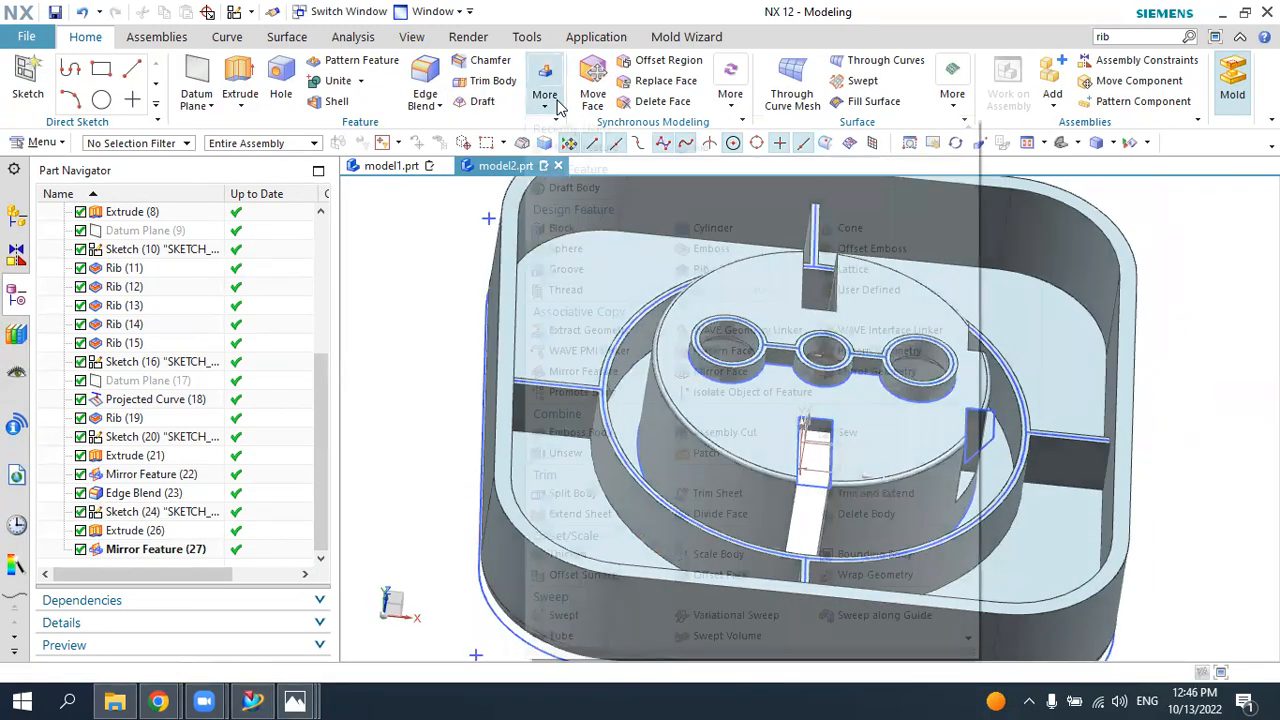
left_click(597, 148)
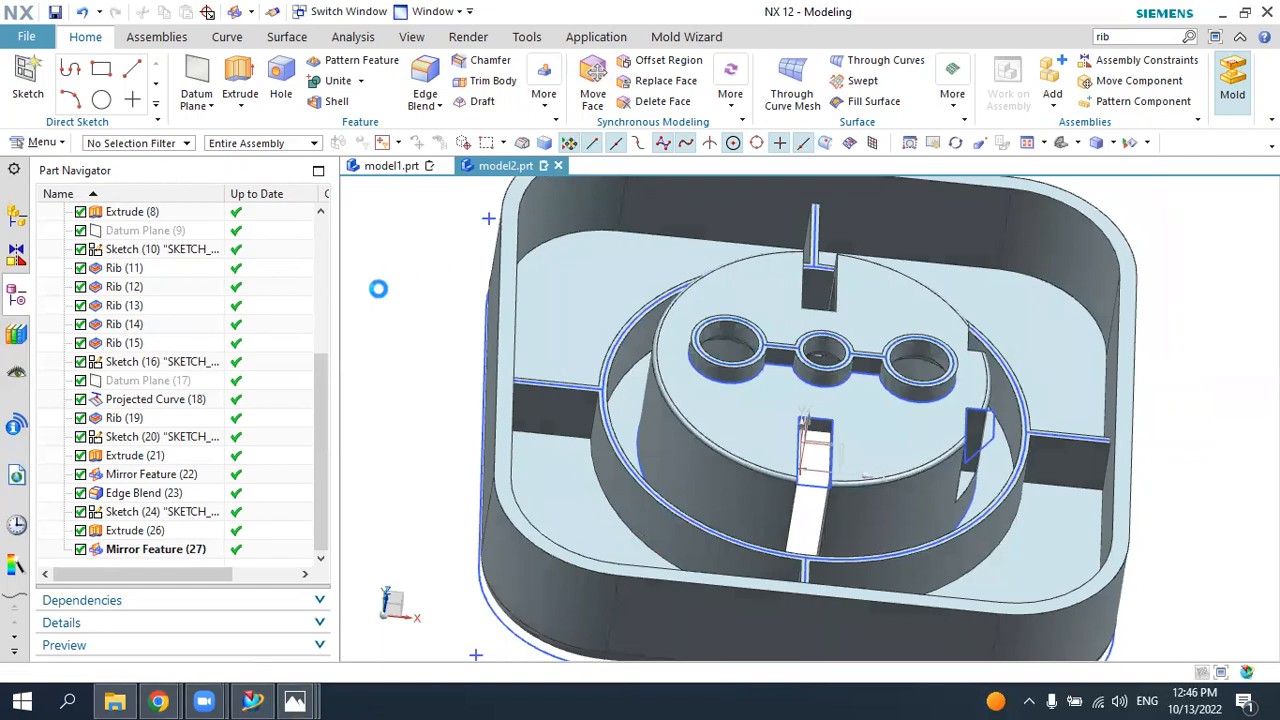
left_click(200, 556)
left_click(155, 535)
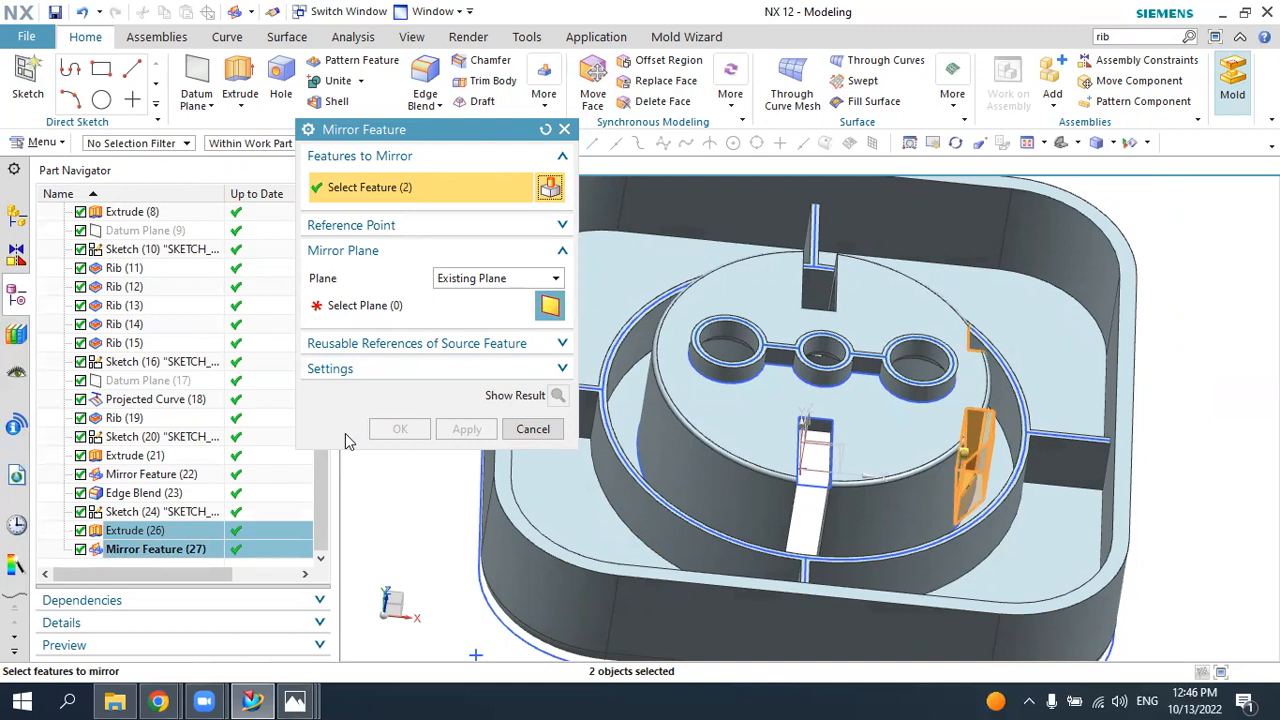
left_click(365, 305)
middle_click_drag(866, 423, 829, 423)
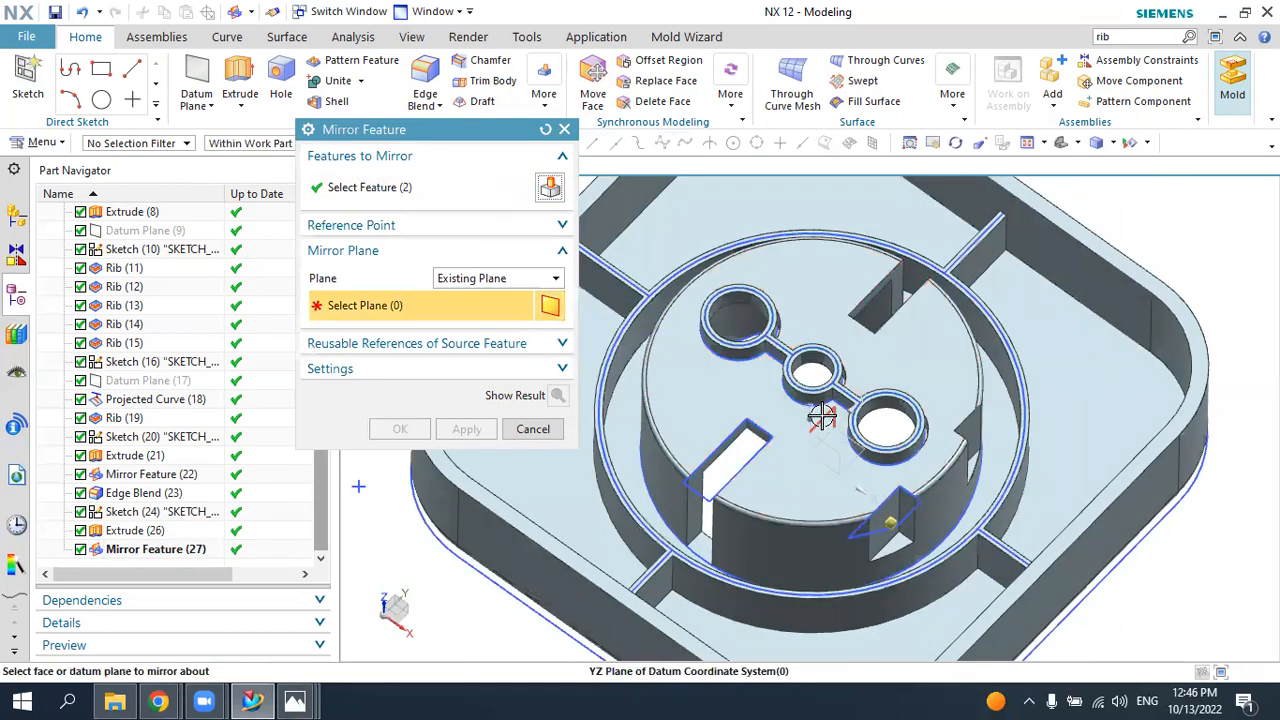
left_click(821, 416)
left_click(400, 428)
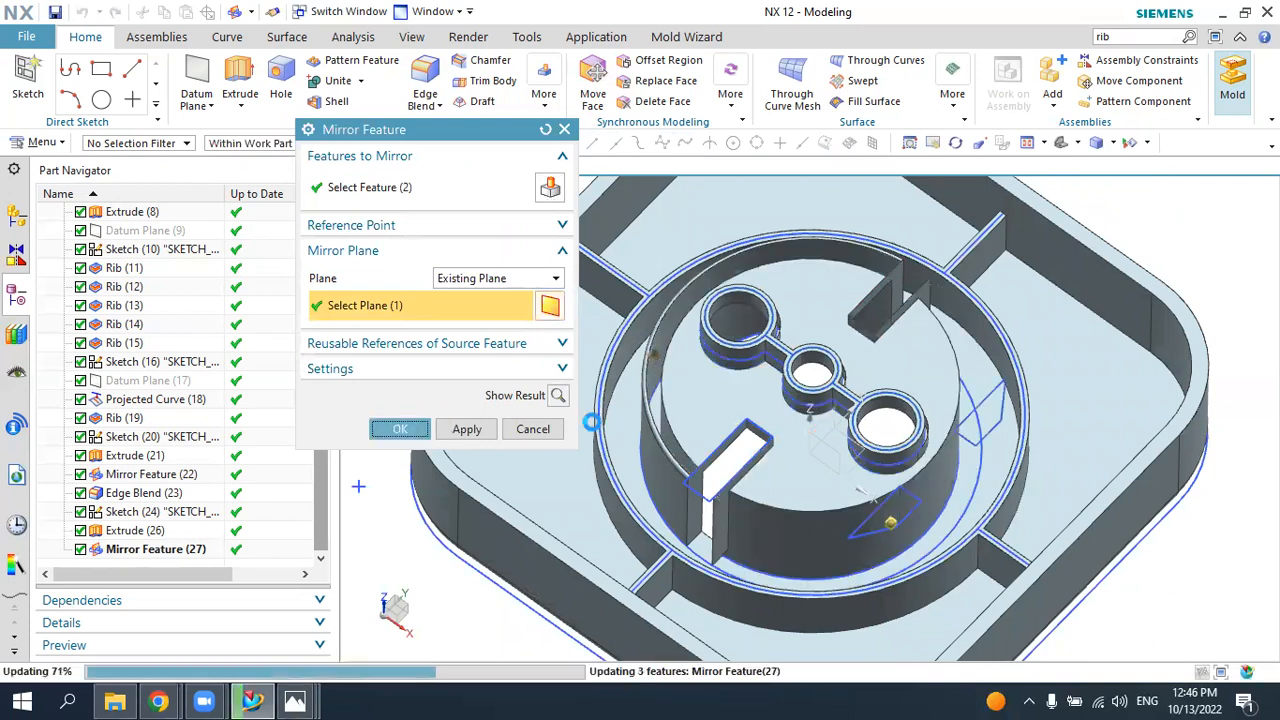
- Hide the revised side cutout's sketch and compare the boss's four side cutouts with the socket-rib.jpg picture
mouse_move(623, 432)
middle_mouse_down()
mouse_move(665, 460)
mouse_move(635, 478)
mouse_move(656, 490)
mouse_move(650, 420)
mouse_move(680, 436)
mouse_move(632, 420)
mouse_move(645, 447)
mouse_move(828, 513)
middle_mouse_up()
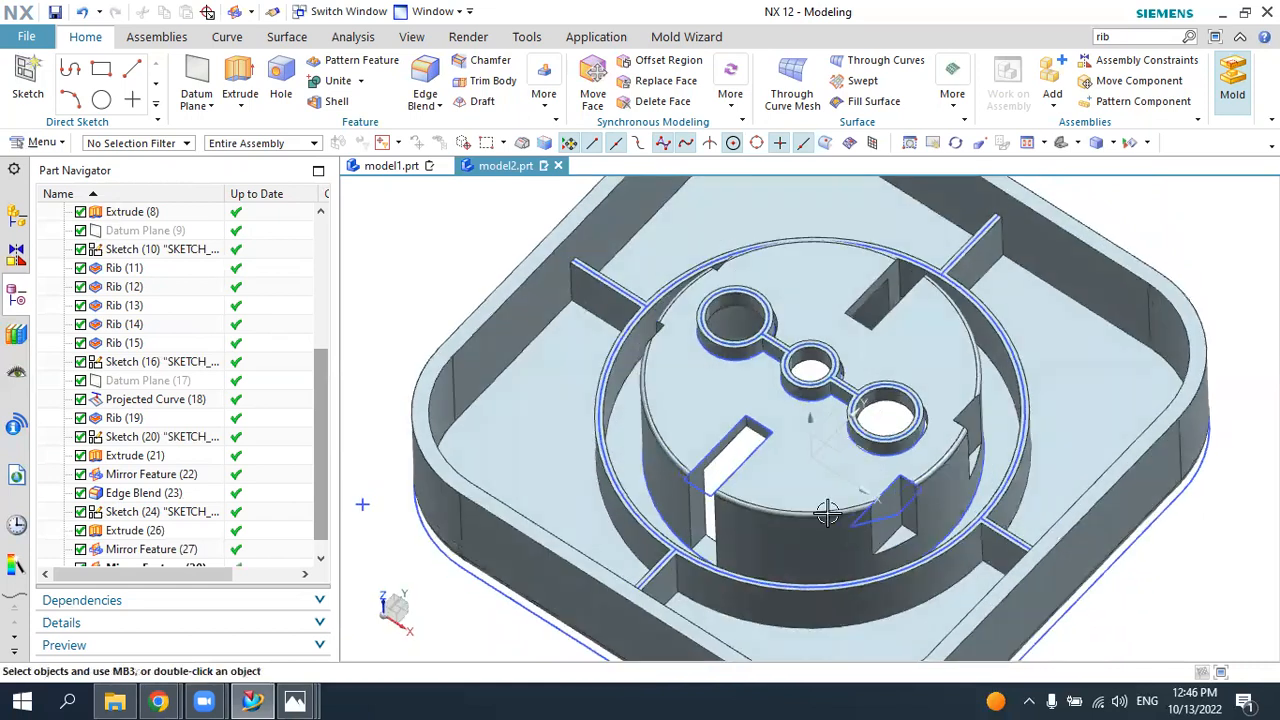
left_click(887, 522)
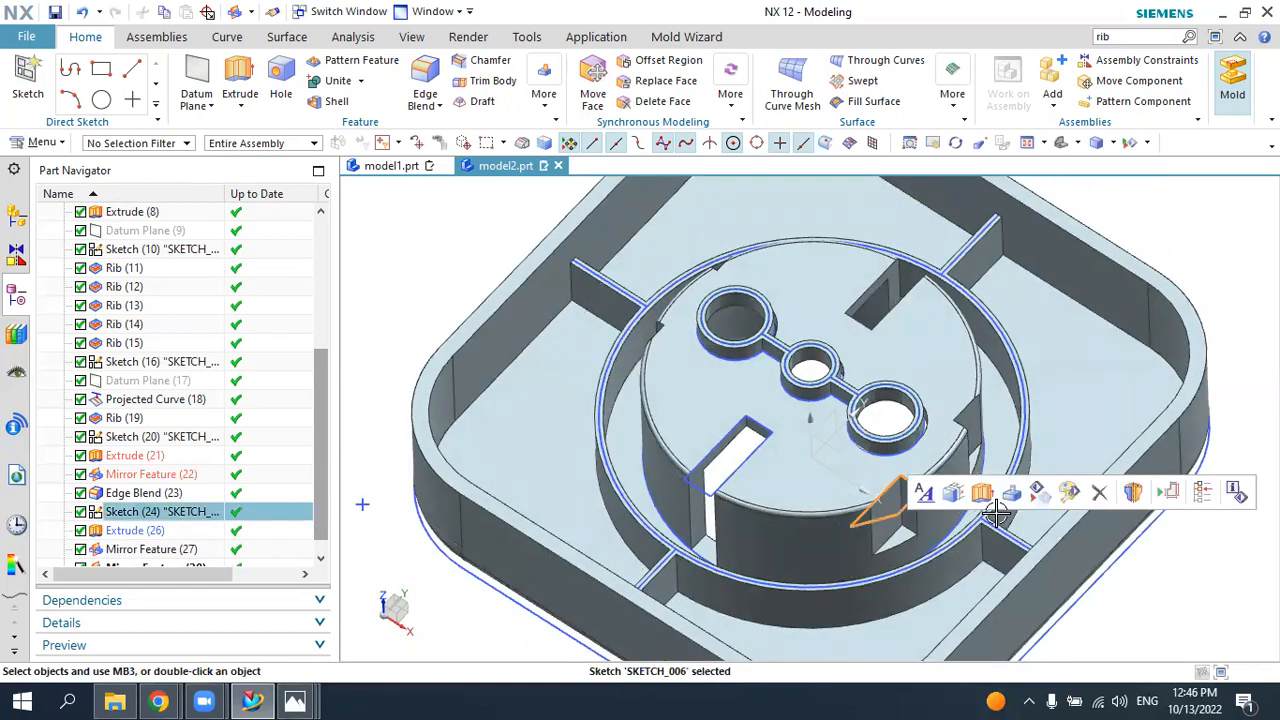
left_click(1040, 491)
left_click(1067, 150)
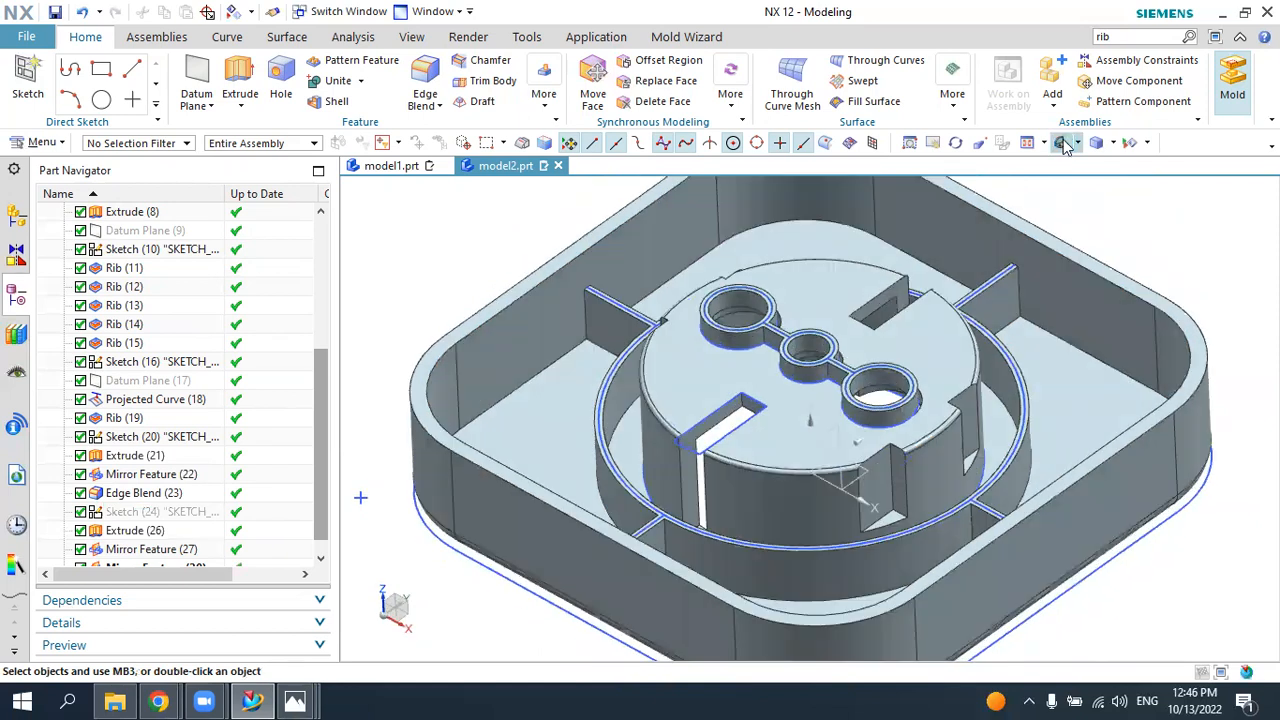
middle_click_drag(905, 434, 926, 453)
left_click(295, 697)
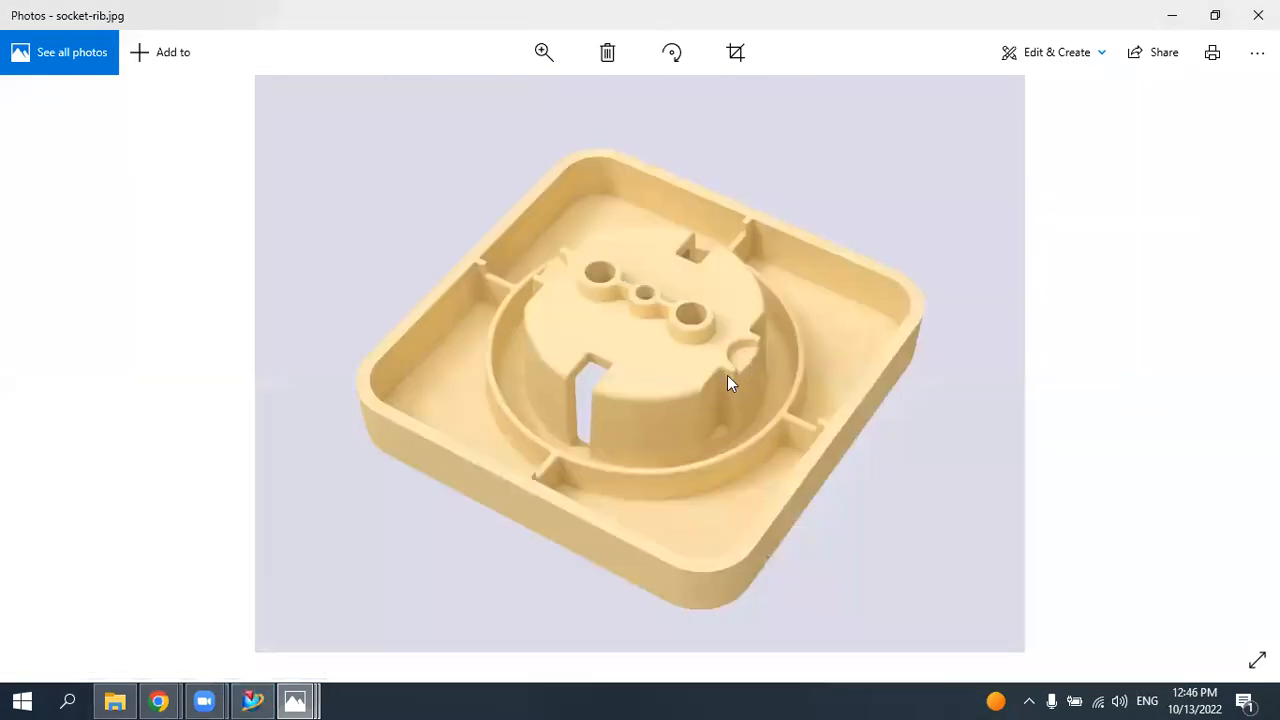
left_click(253, 700)
- Create a new sketch on the central boss's top face
middle_click_drag(409, 371, 381, 513)
left_click(28, 80)
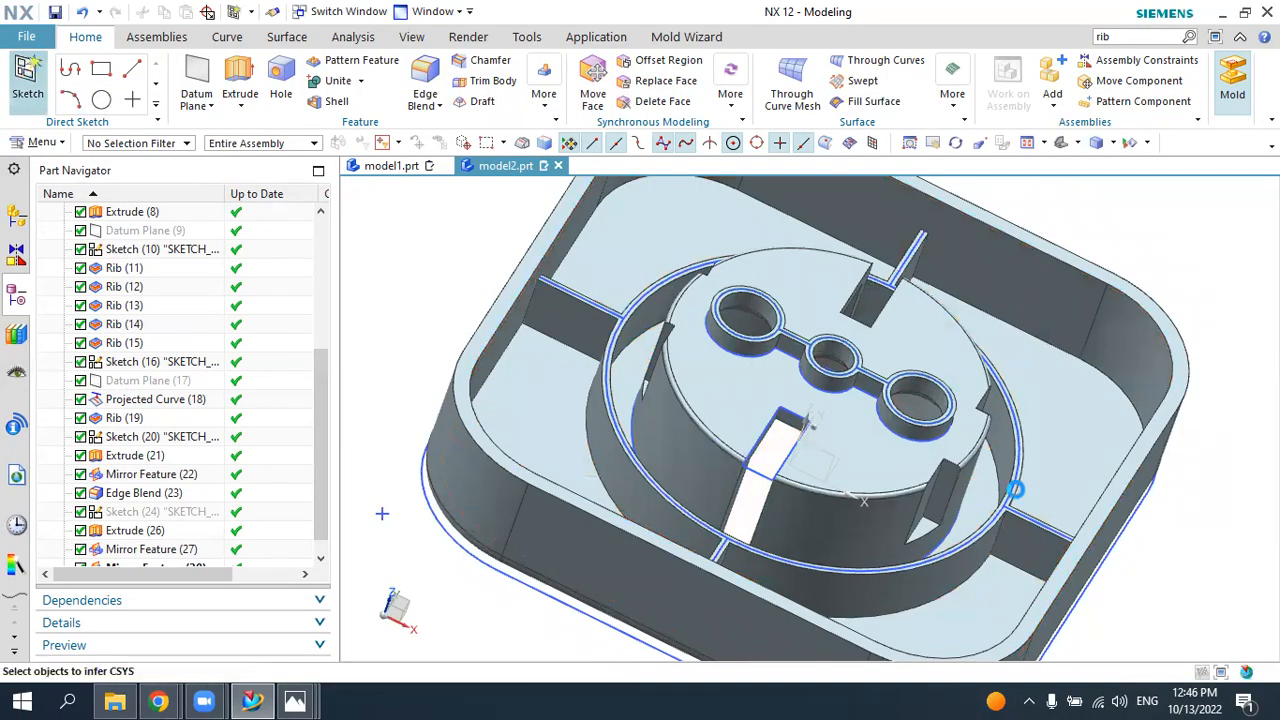
left_click(963, 440)
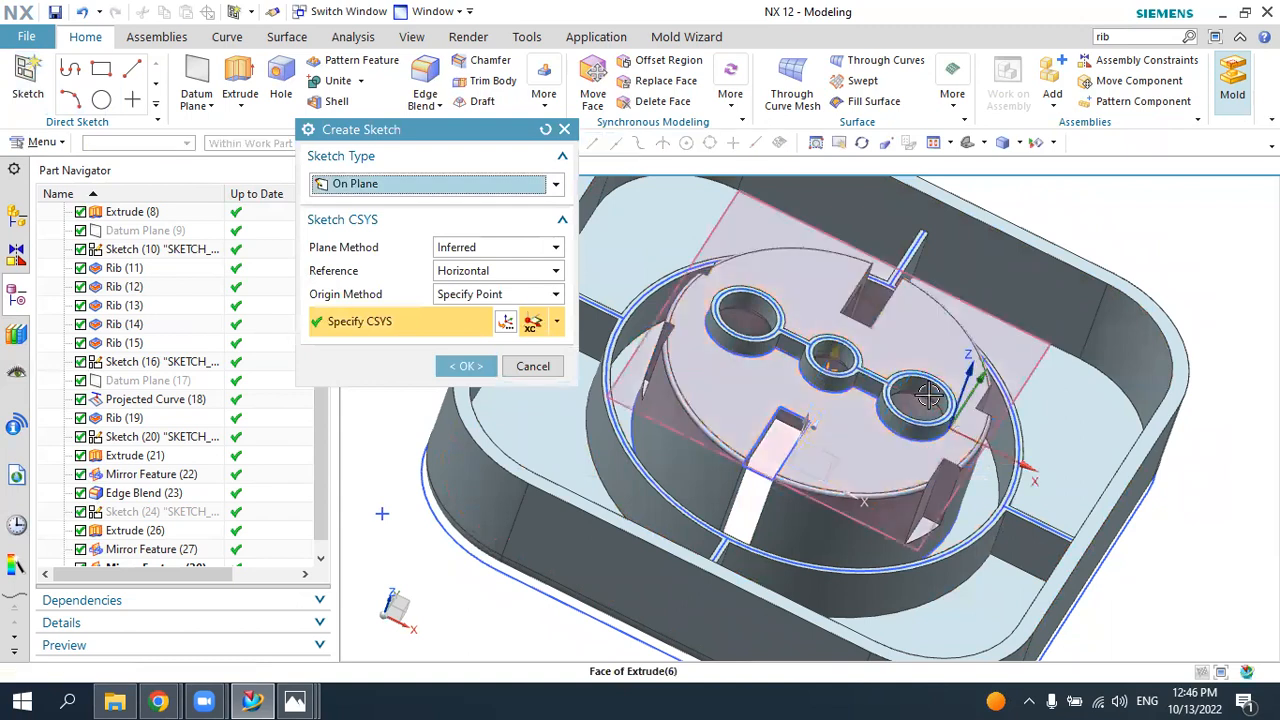
left_click(467, 366)
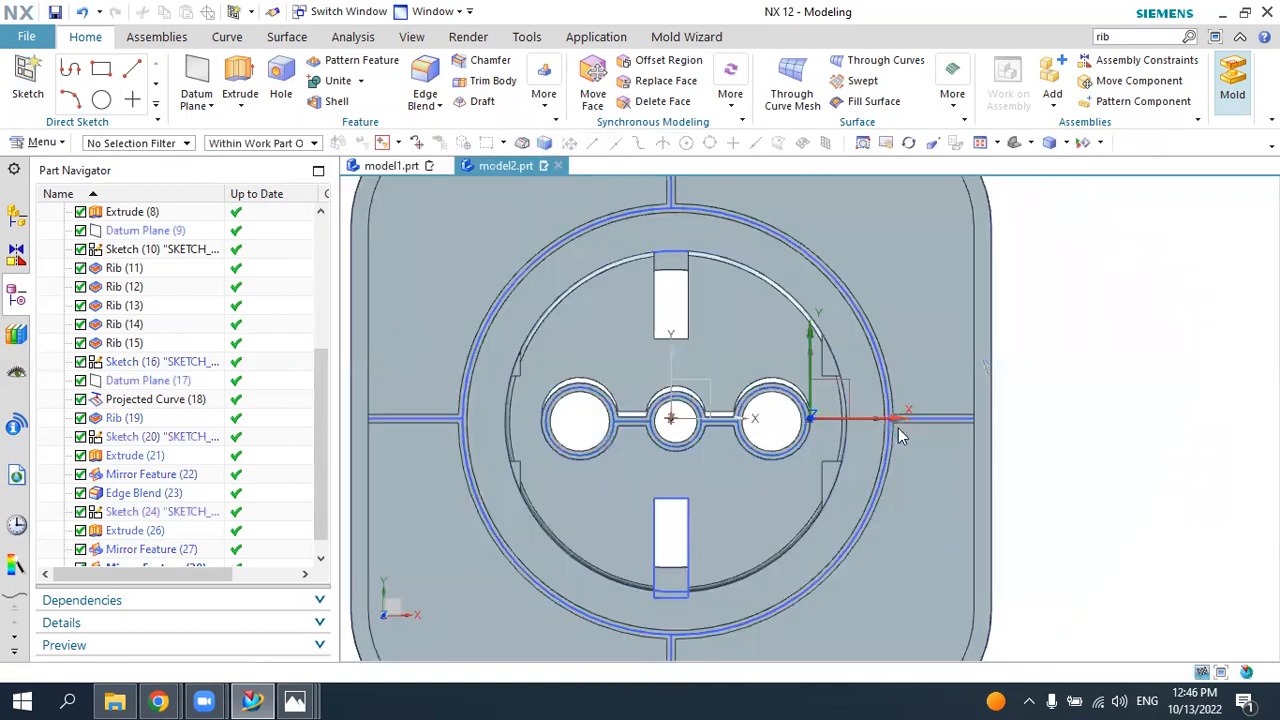
- Project the boss's outer rim edge between the two side cutouts at the positive X end into the sketch
scroll(877, 406, "up", 1)
scroll(873, 399, "down", 1)
scroll(873, 399, "up", 2)
scroll(873, 399, "down", 1)
scroll(873, 399, "up", 1)
scroll(873, 399, "down", 1)
scroll(872, 398, "up", 1)
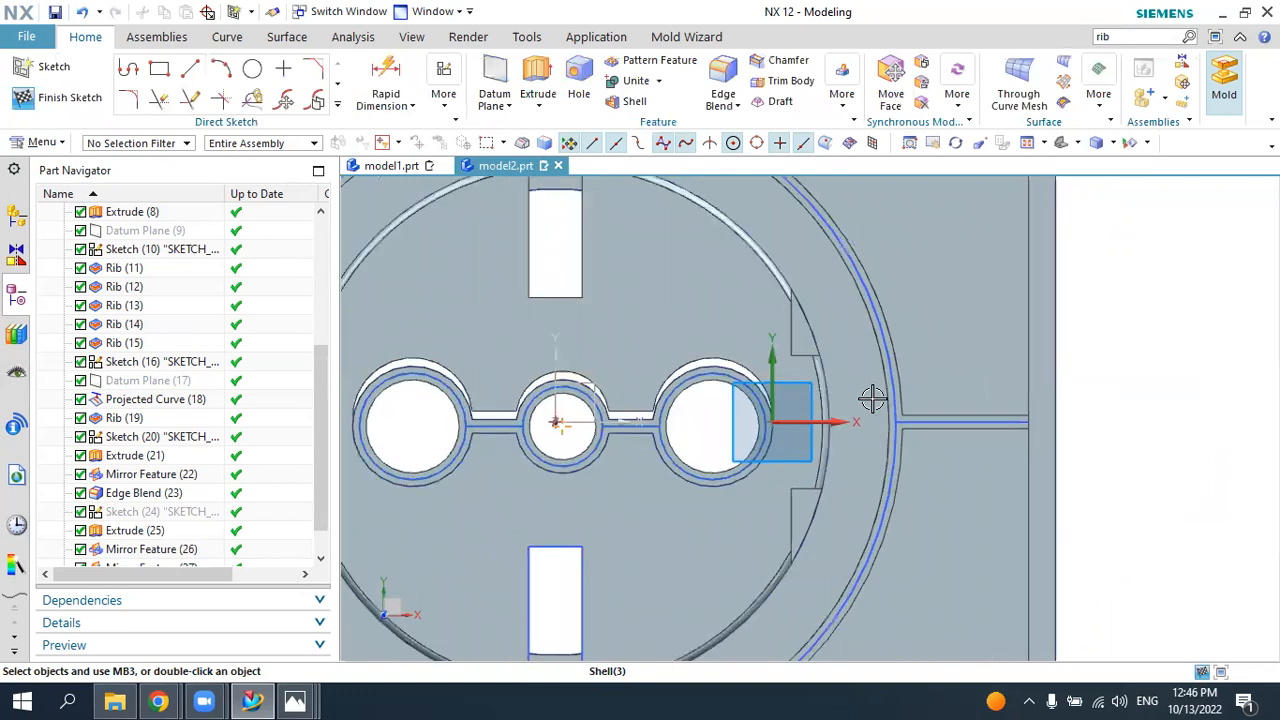
scroll(866, 390, "up", 1)
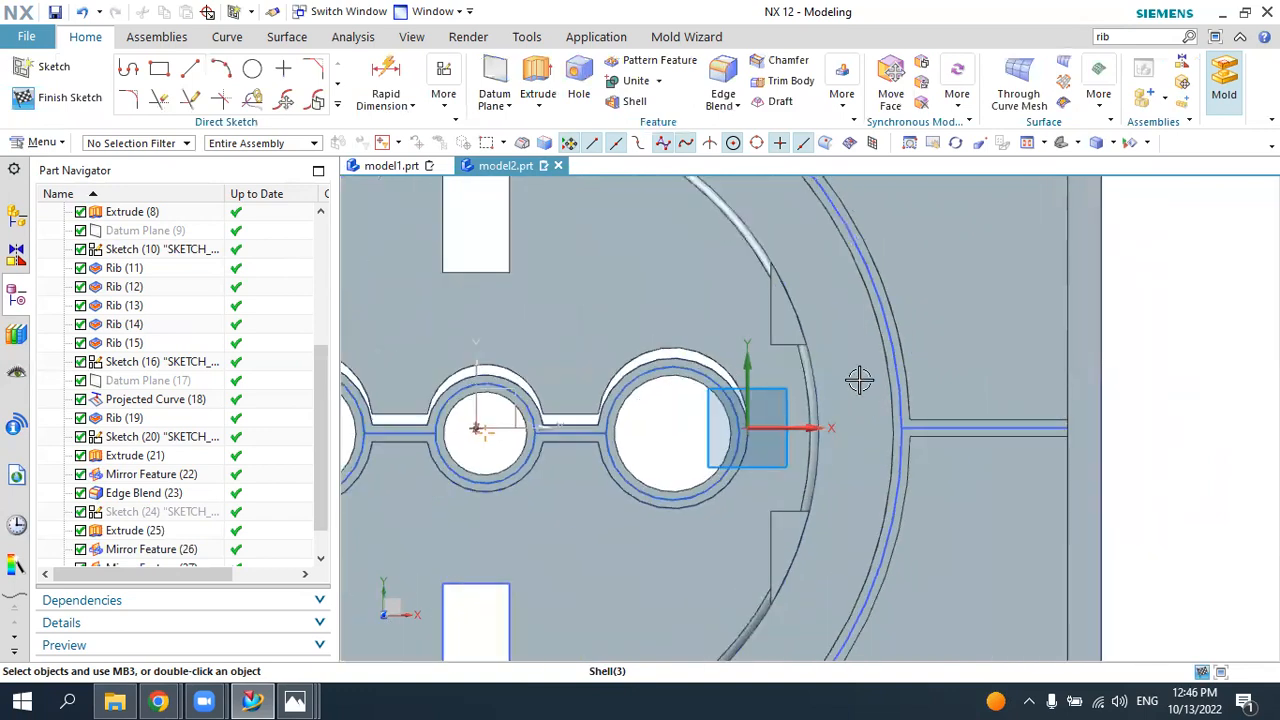
left_click(337, 104)
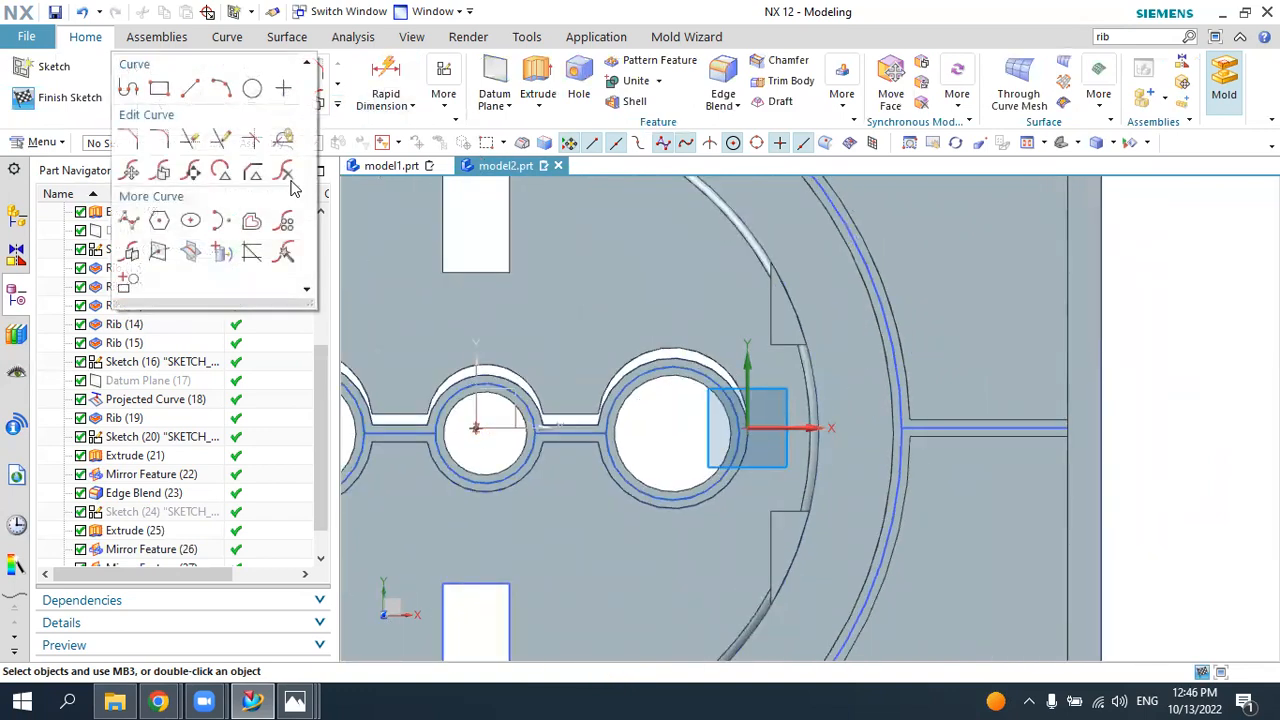
left_click(221, 251)
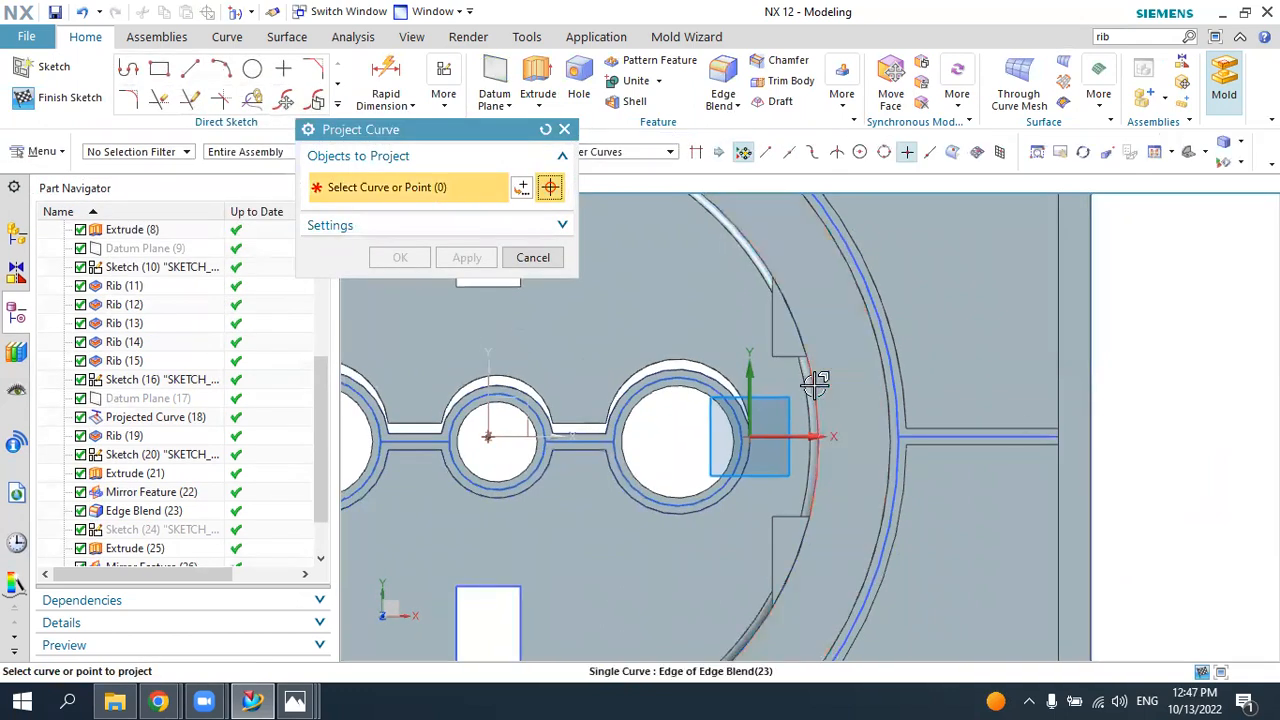
left_click(815, 383)
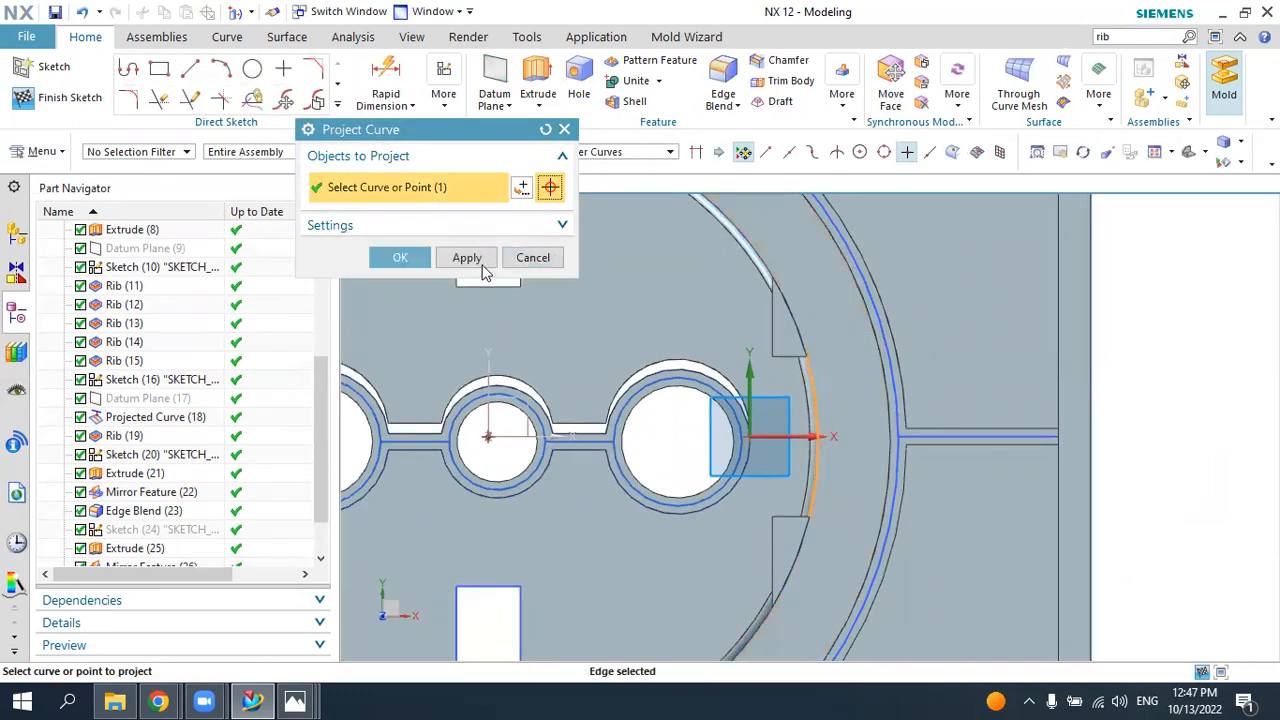
left_click(400, 258)
left_click(222, 80)
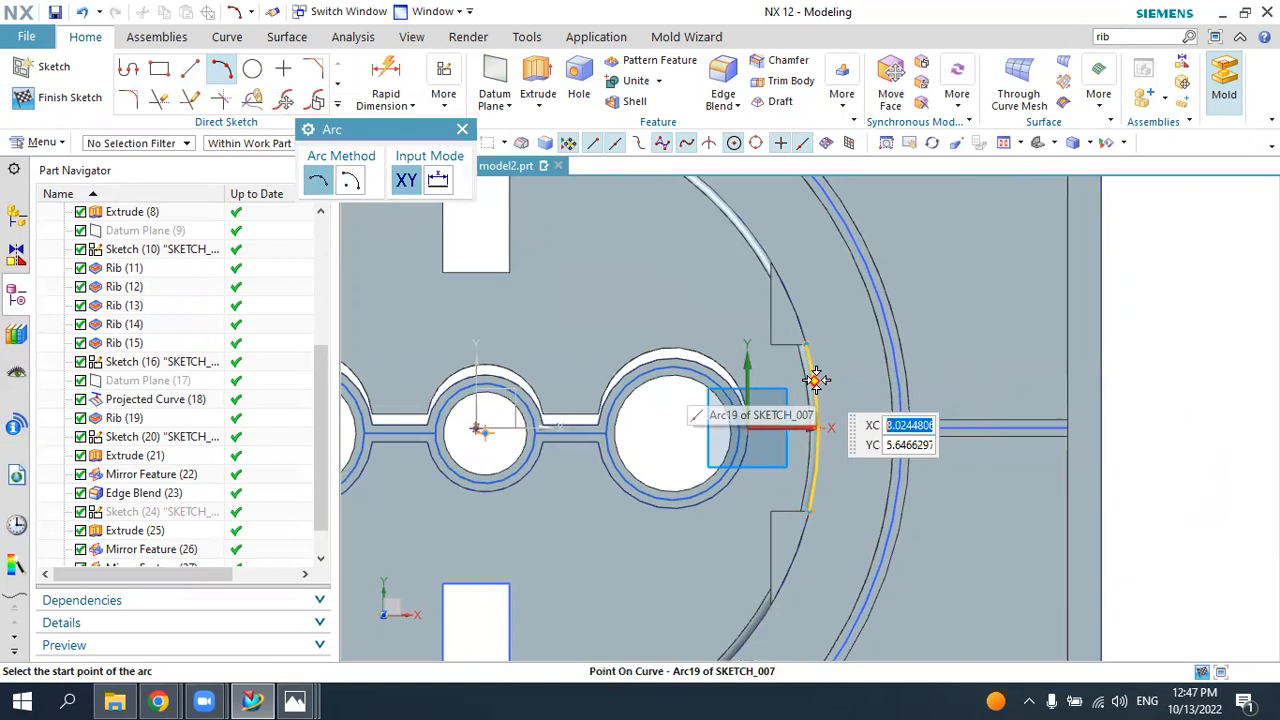
left_click(815, 380)
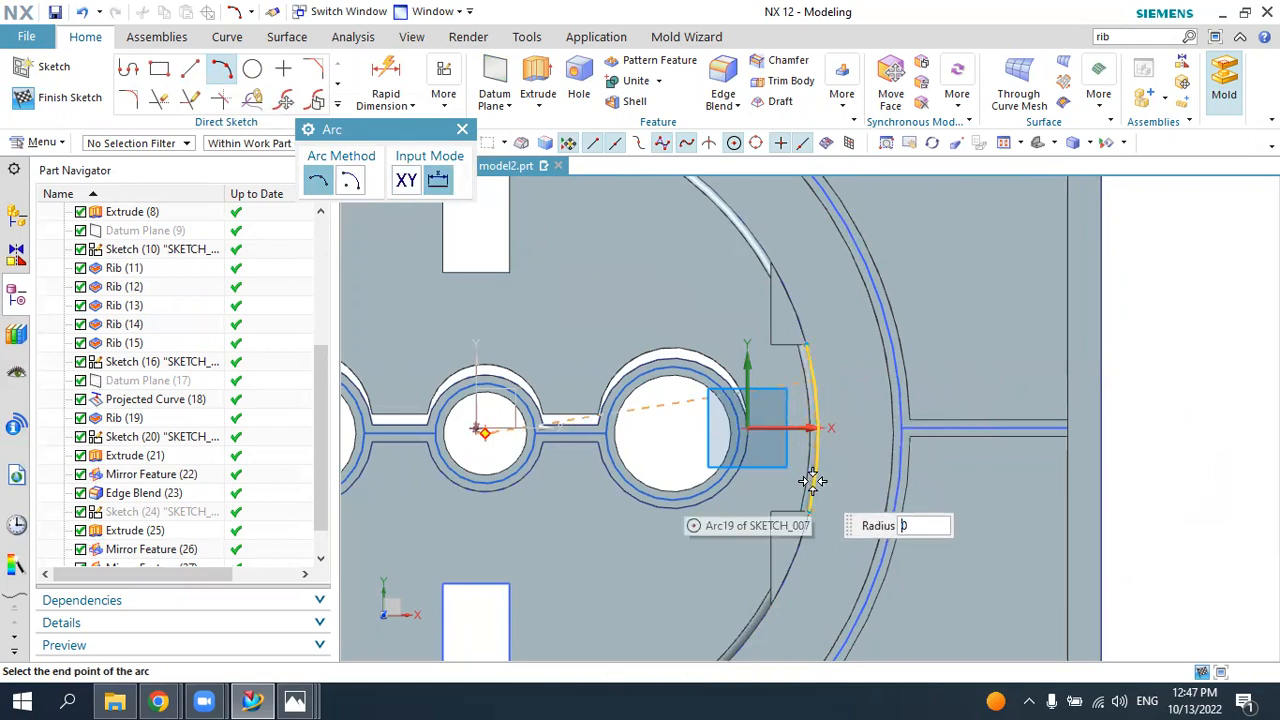
left_click(803, 473)
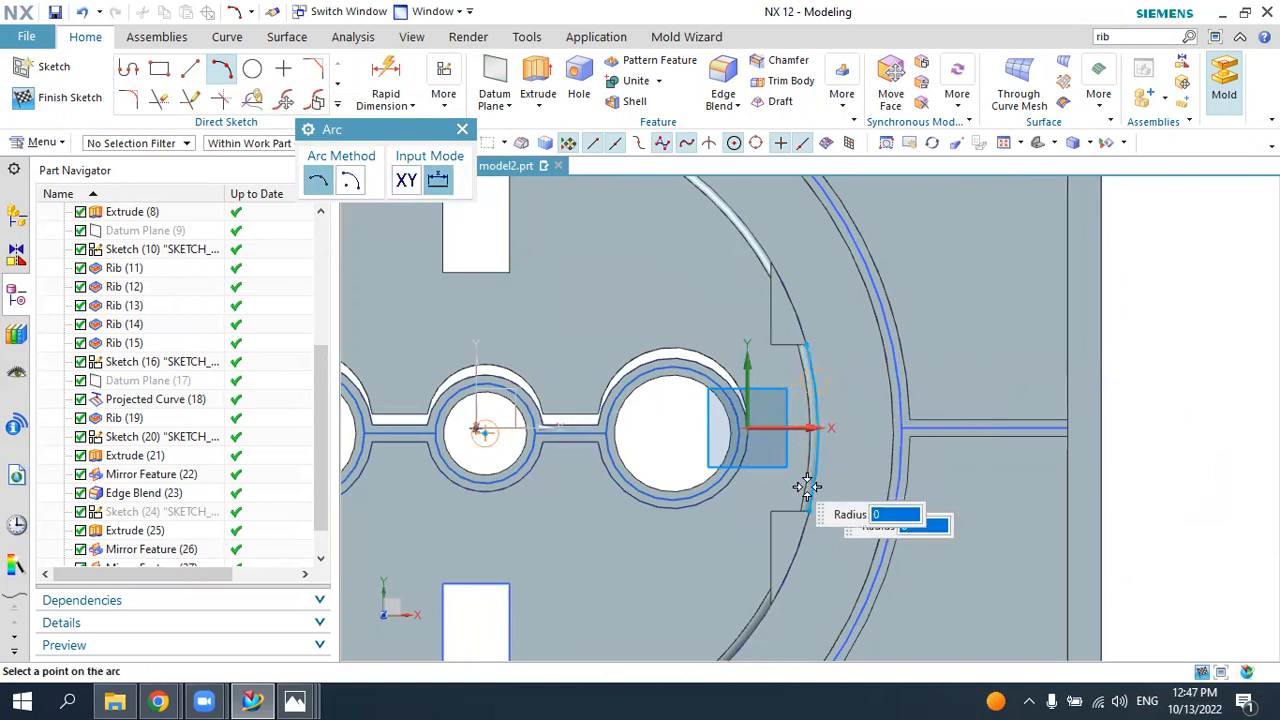
left_click(813, 486)
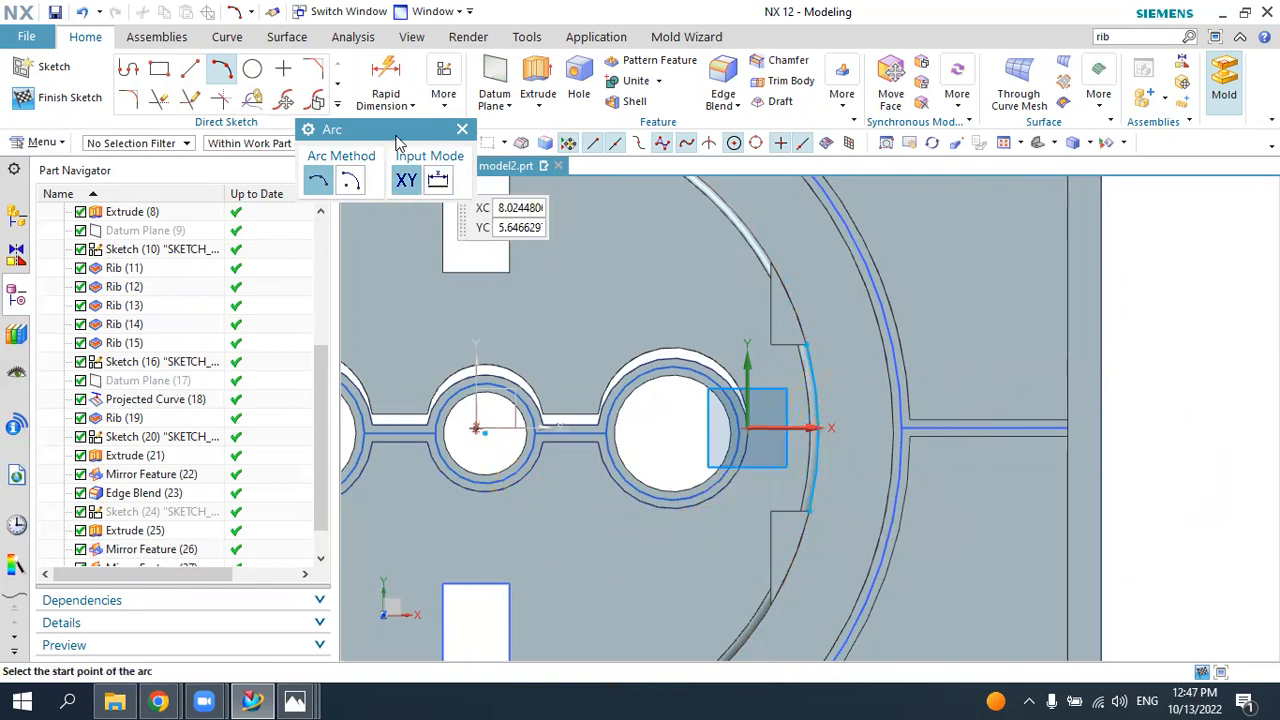
key("Escape")
- Draw a three-point arc of about 6.3 mm radius with both ends on the projected rim edge, bulging inward toward the end ring
left_click(222, 68)
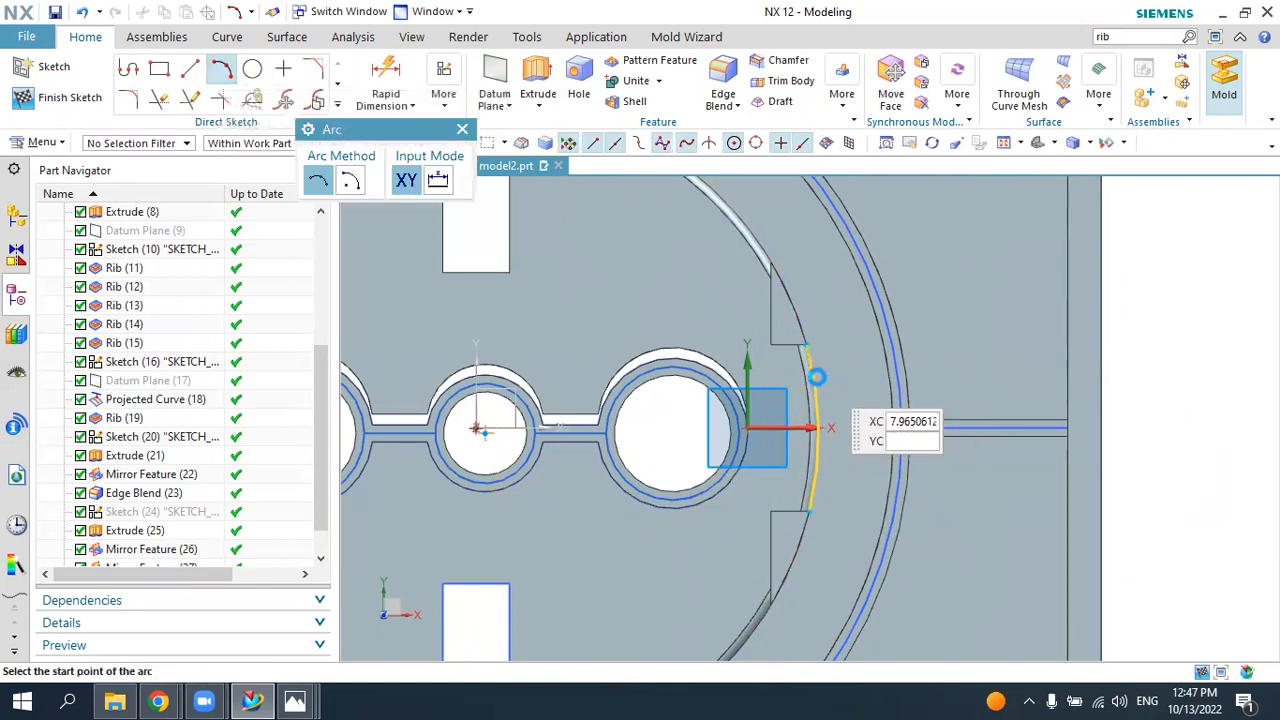
left_click(815, 395)
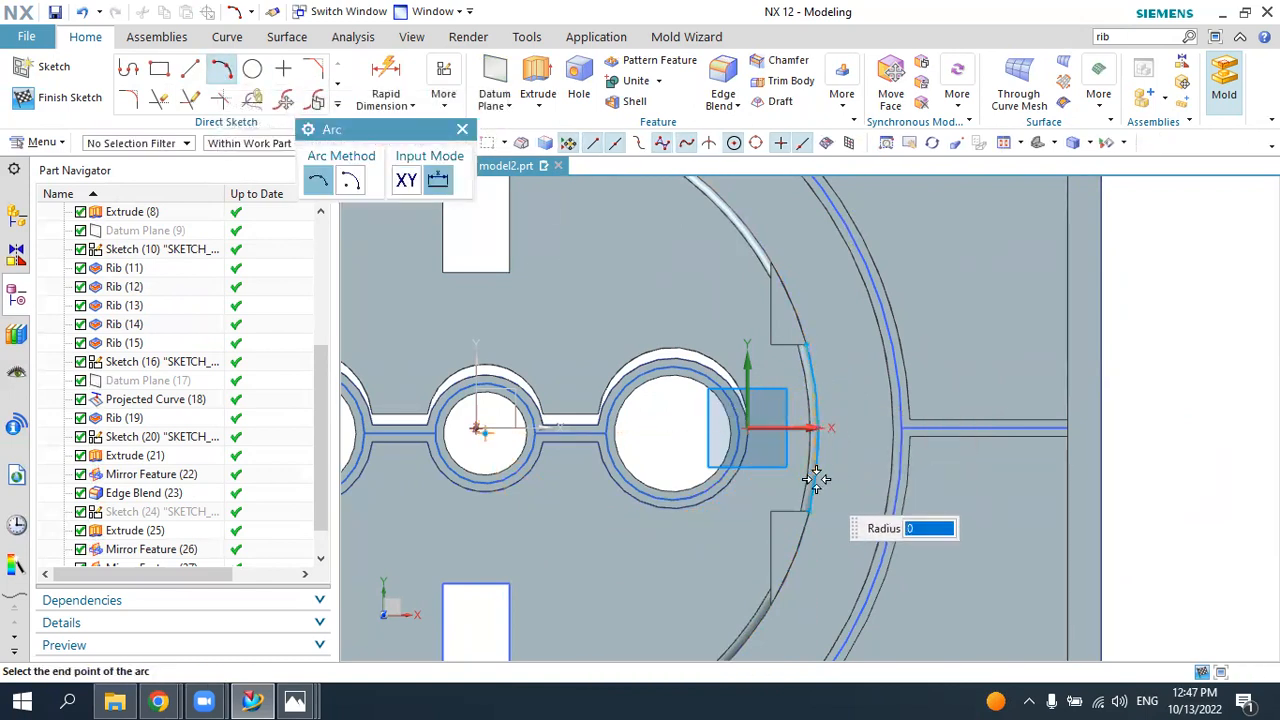
left_click(815, 480)
left_click(758, 438)
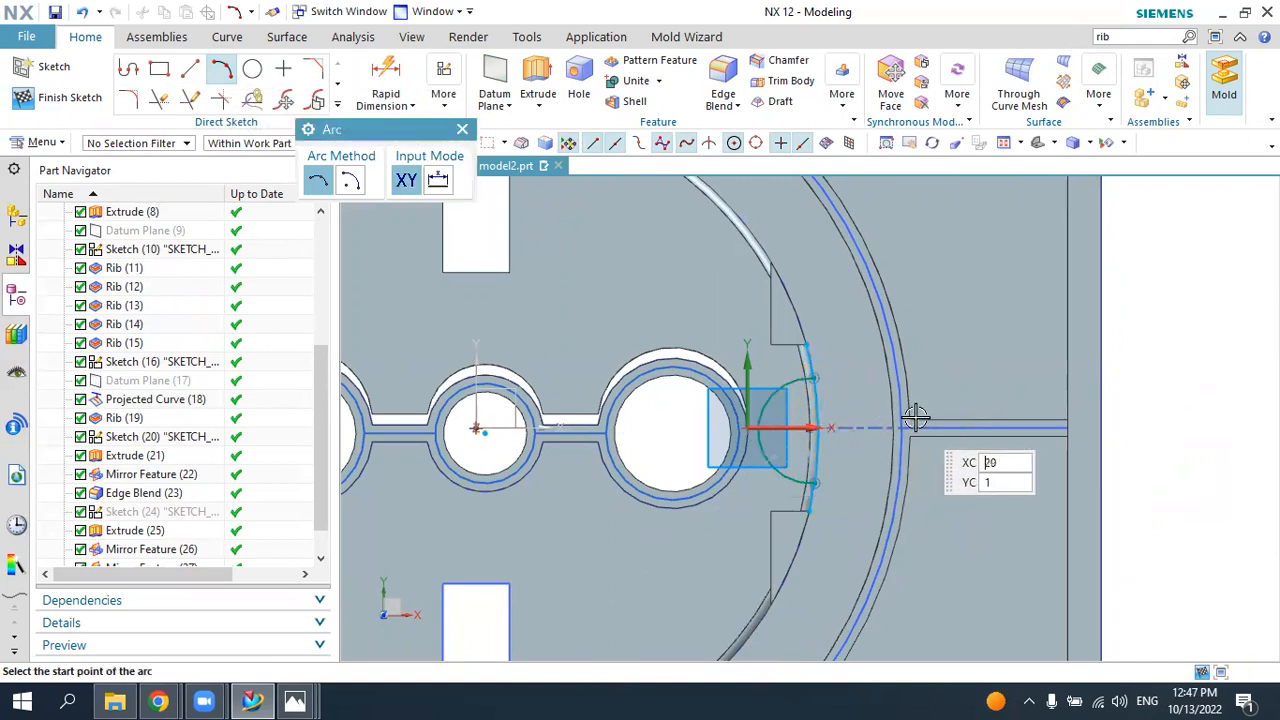
key("Escape")
- Set the arc's radius to 6 mm
mouse_move(680, 534)
left_mouse_down()
mouse_move(689, 580)
mouse_move(682, 548)
left_mouse_up()
double_click(682, 547)
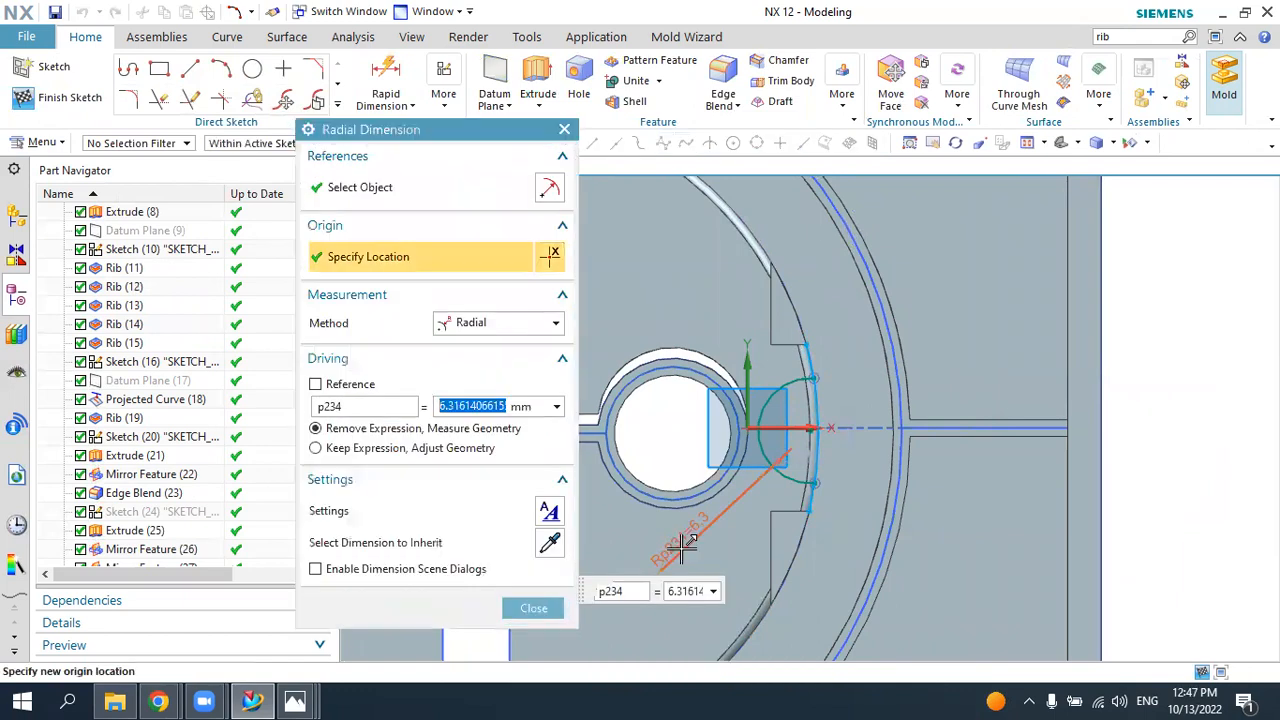
type("6")
key("Return")
key("Escape")
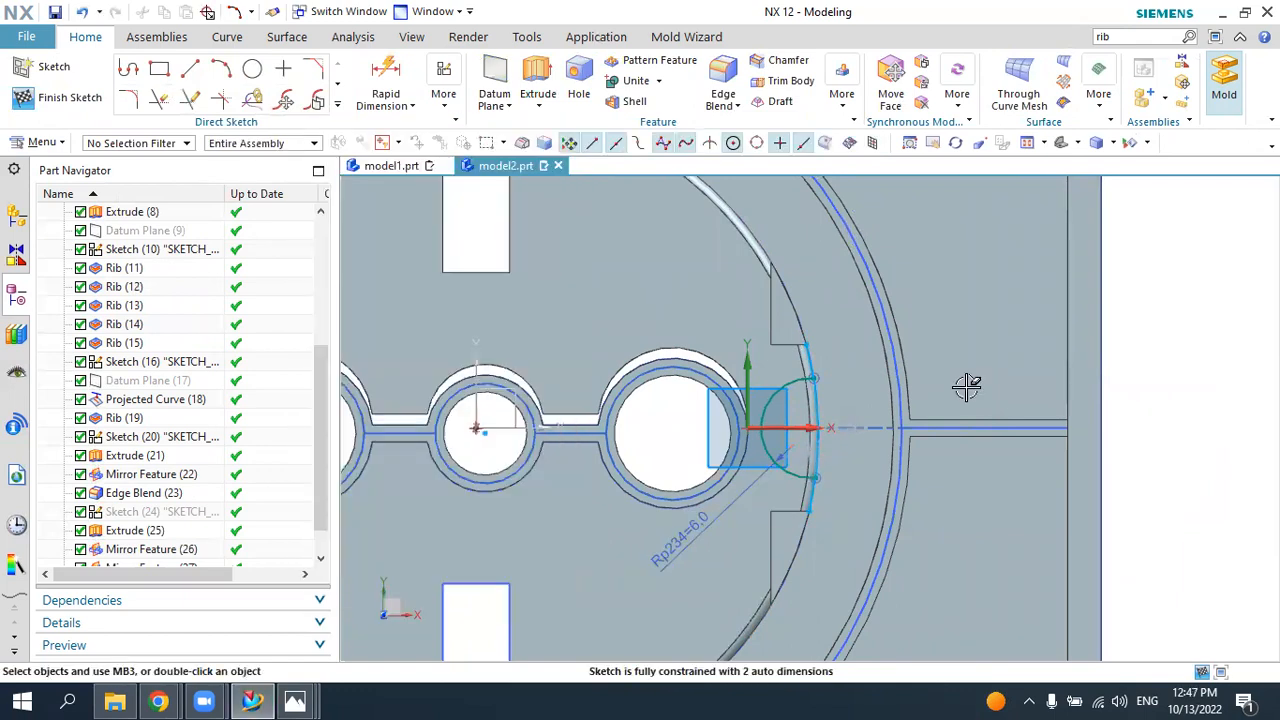
- Trim the projected rim edge beyond the arc's ends to leave a closed profile, and finish the sketch
key("t")
left_click(816, 500)
key("Escape")
left_click(22, 102)
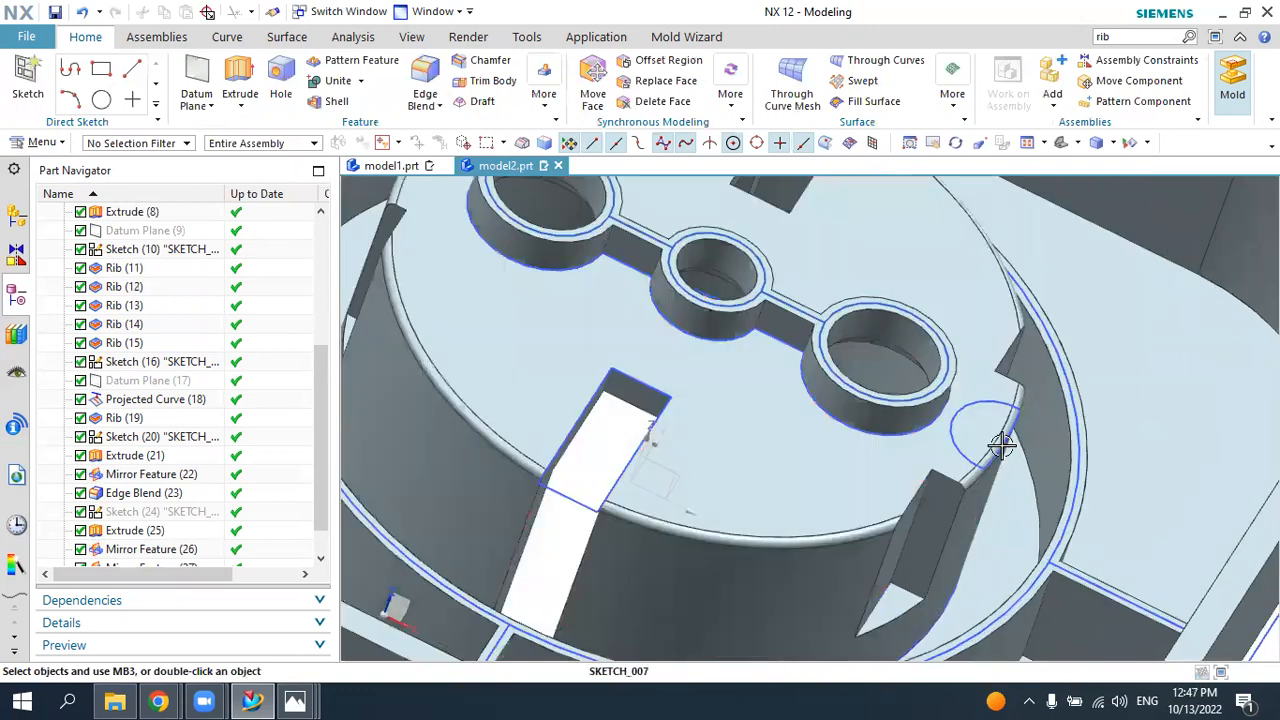
- Consult the reference image, and extrude the closed R6 notch profile down into the boss top, subtracting it from the cover body
left_click(293, 702)
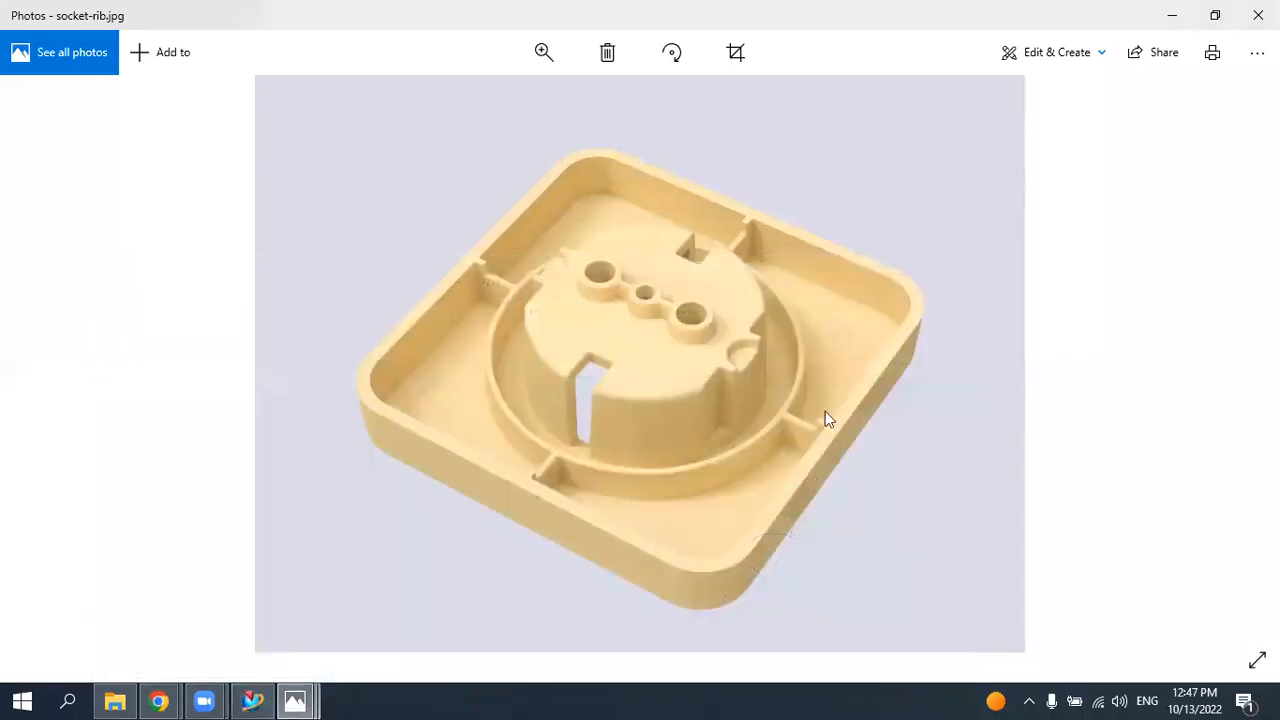
left_click(253, 702)
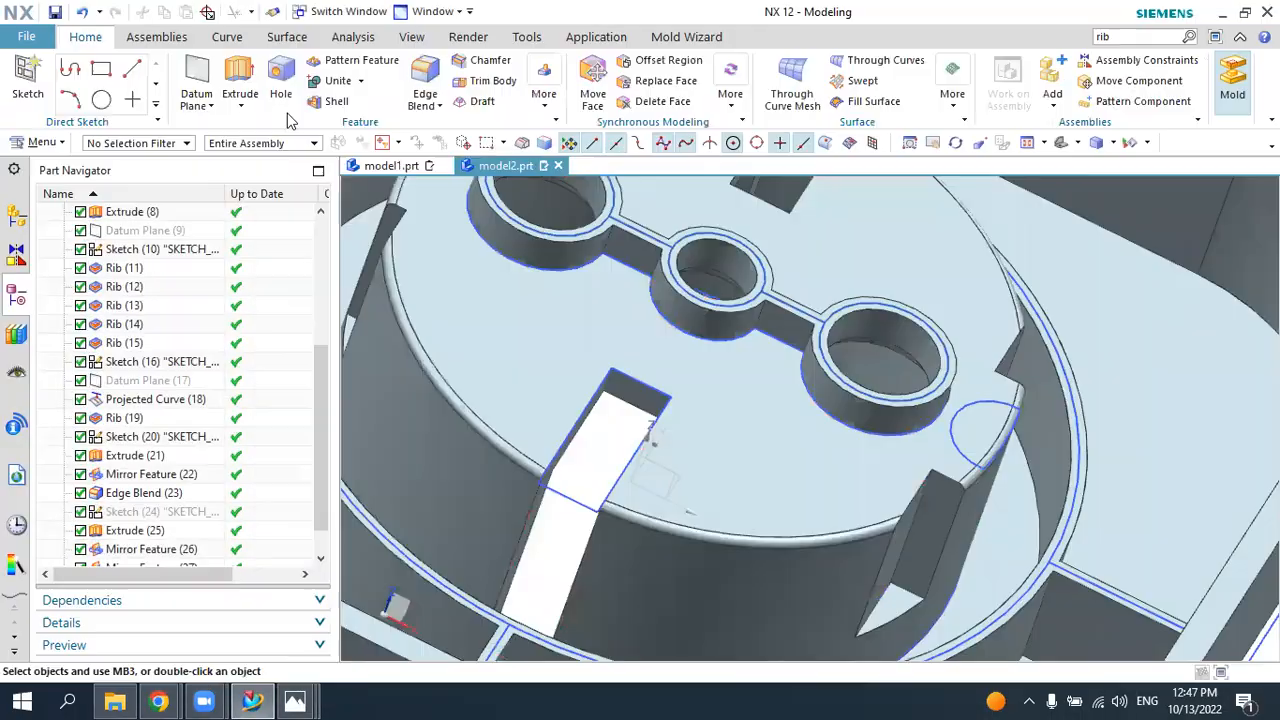
left_click(232, 78)
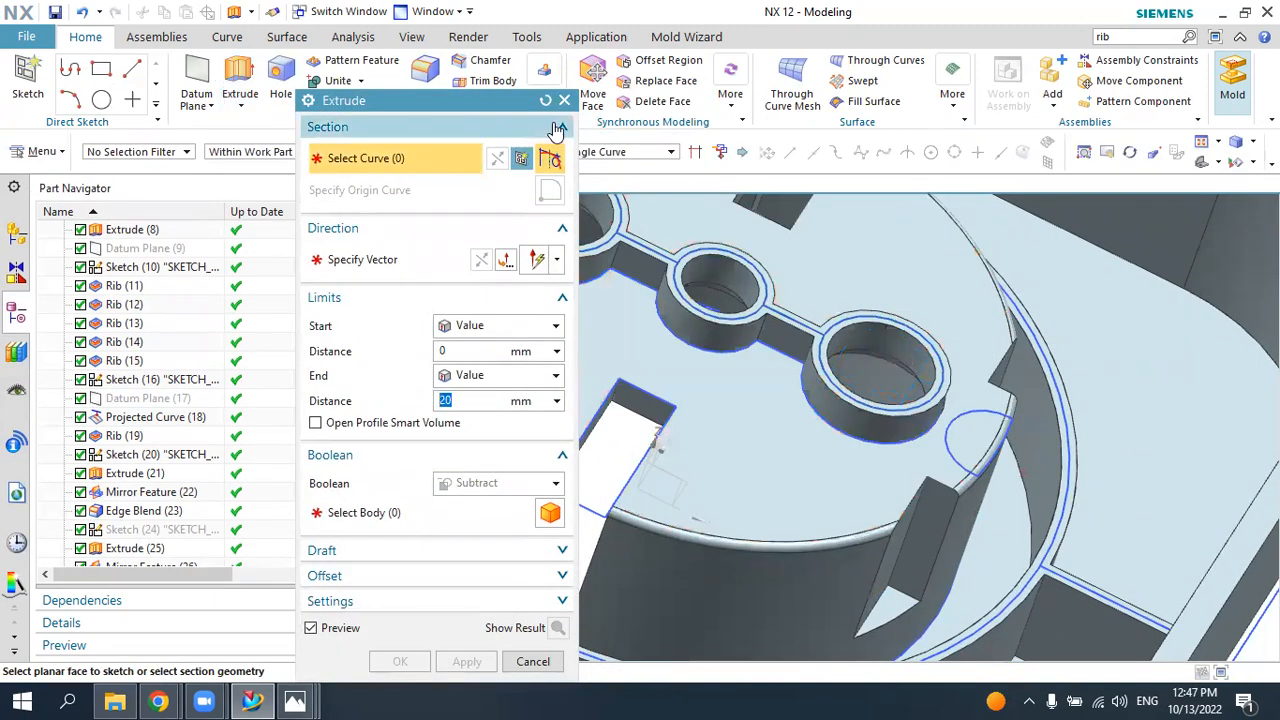
left_click_drag(492, 104, 394, 114)
left_click(610, 155)
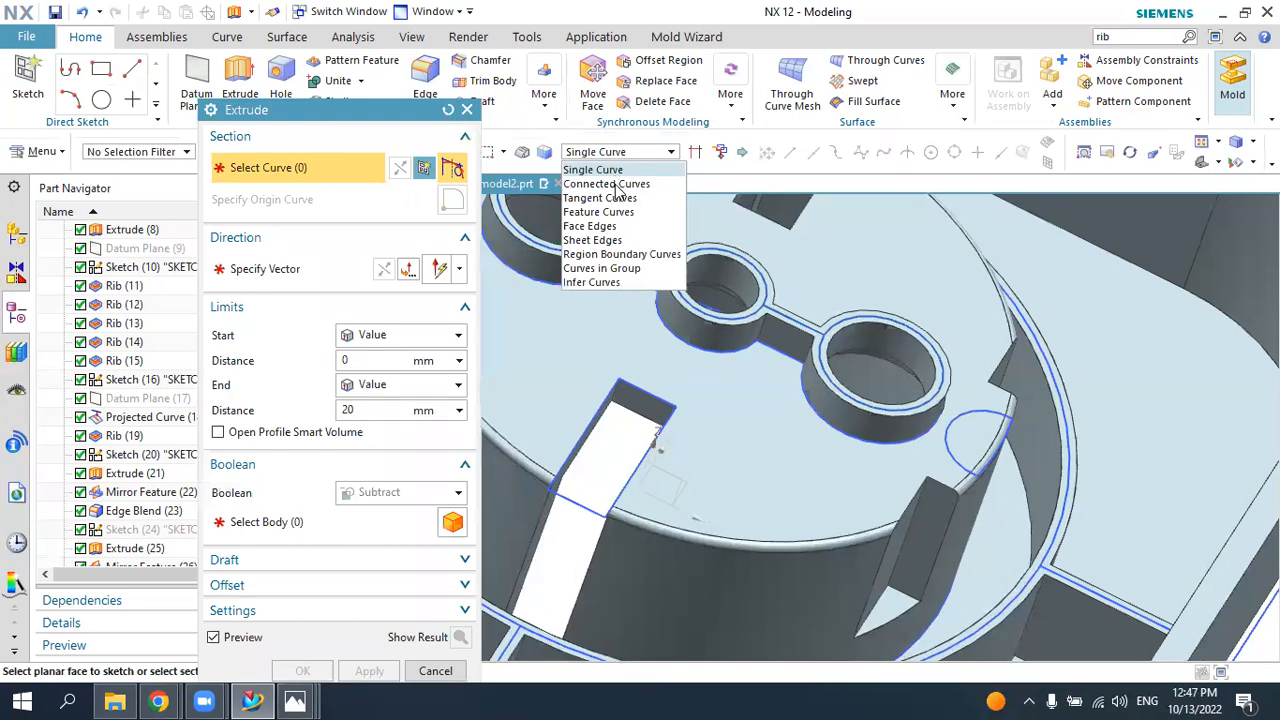
left_click(608, 254)
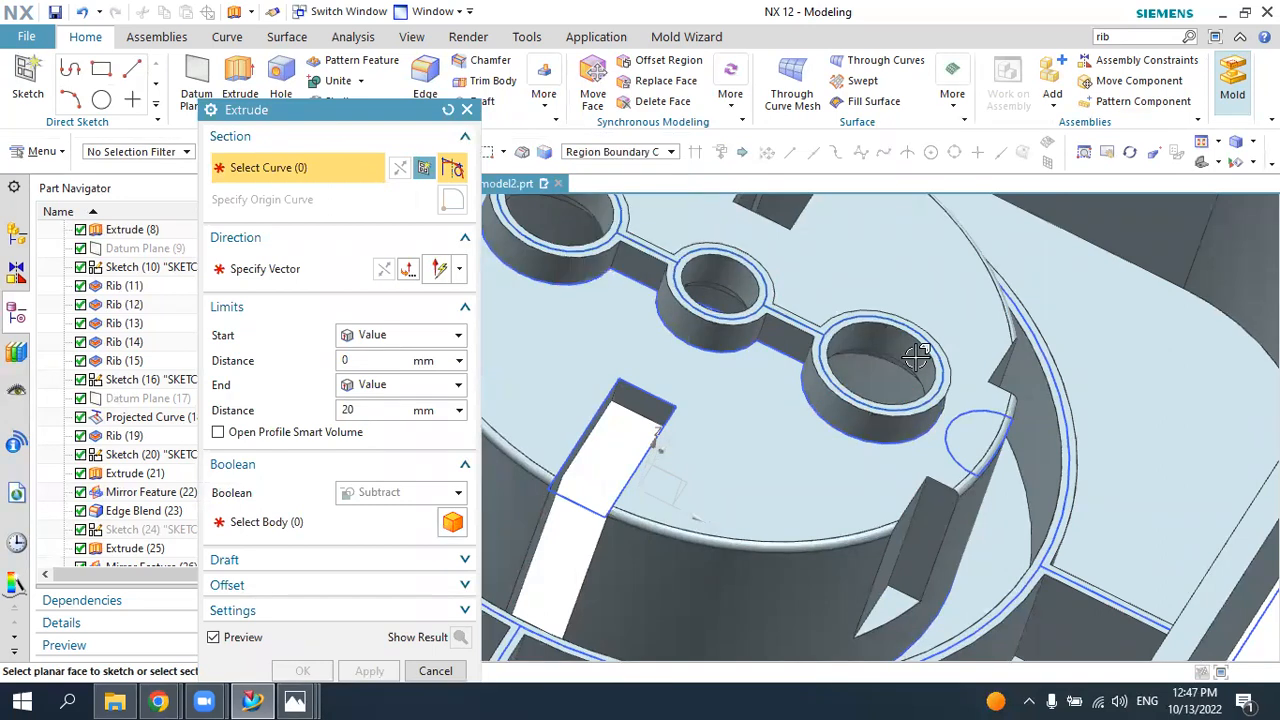
left_click(612, 151)
left_click(598, 282)
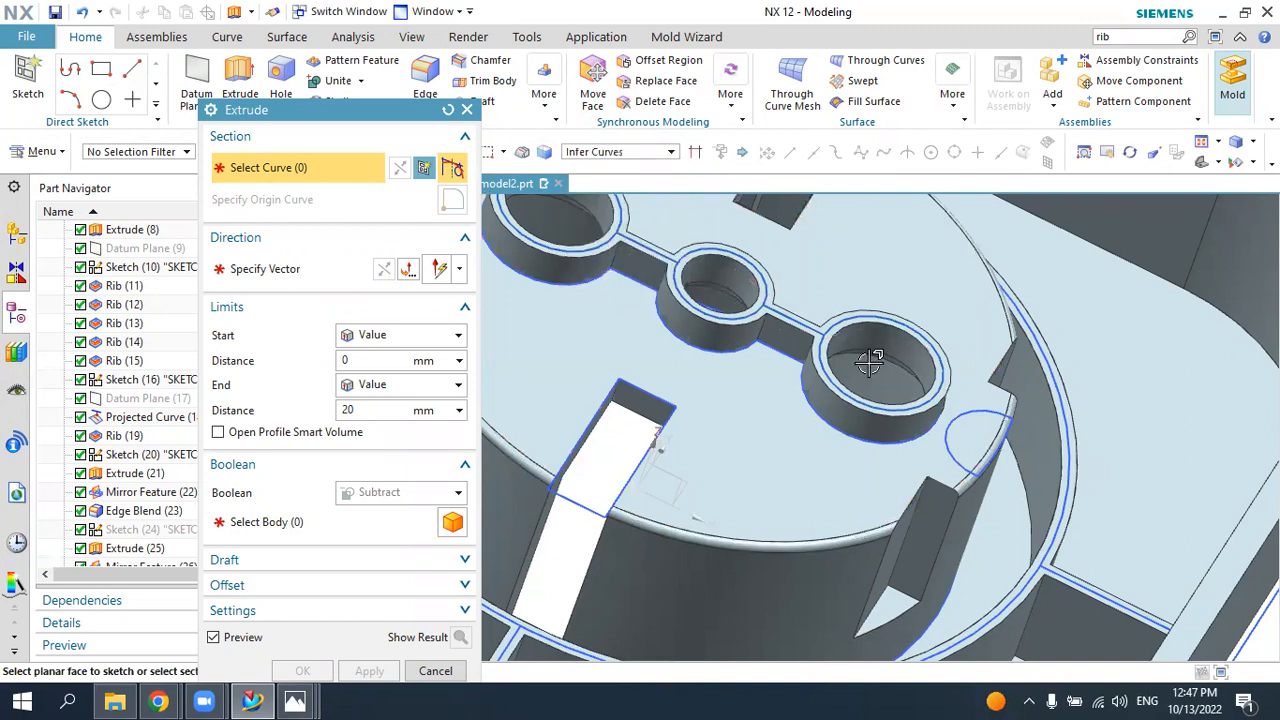
left_click(993, 413)
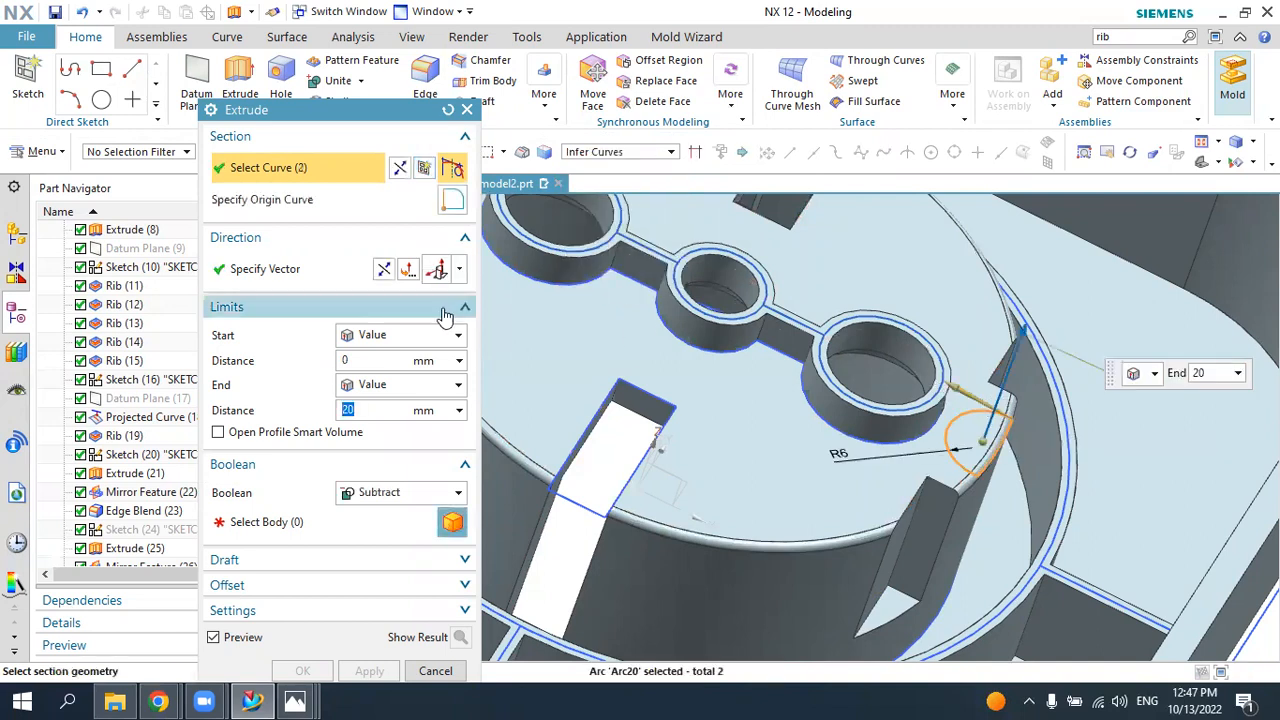
left_click(310, 521)
left_click(829, 500)
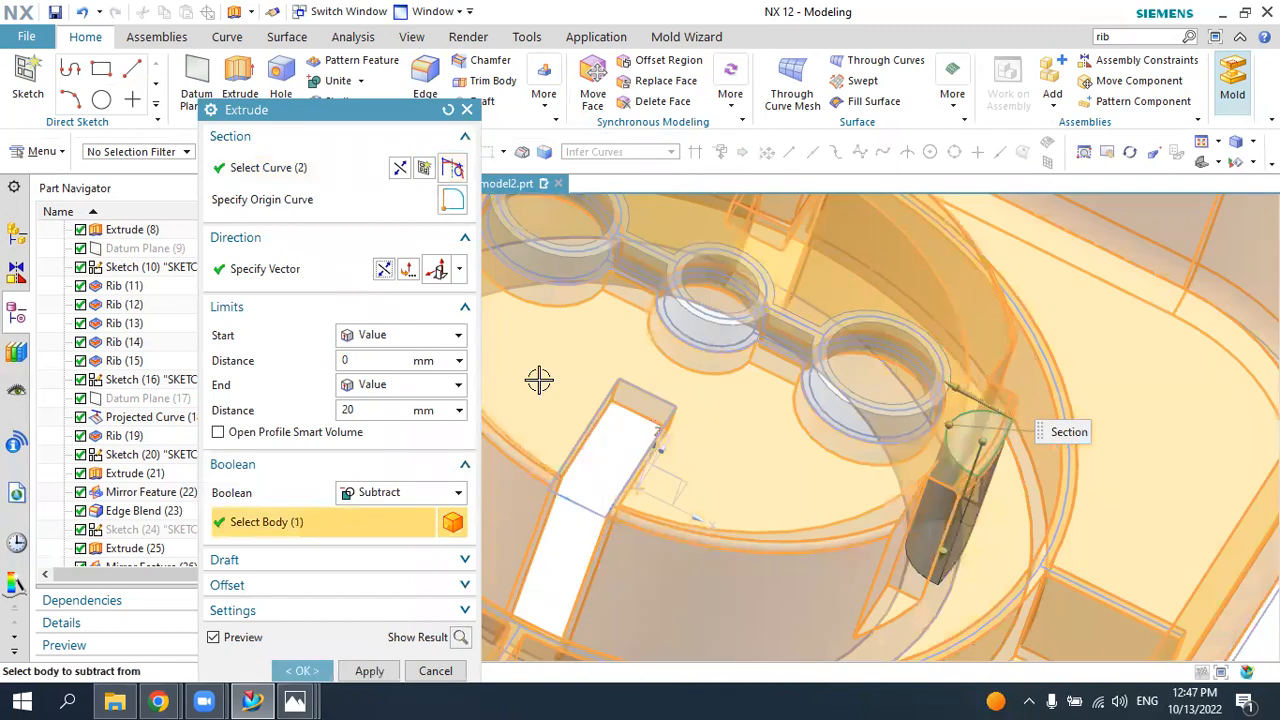
left_click(367, 414)
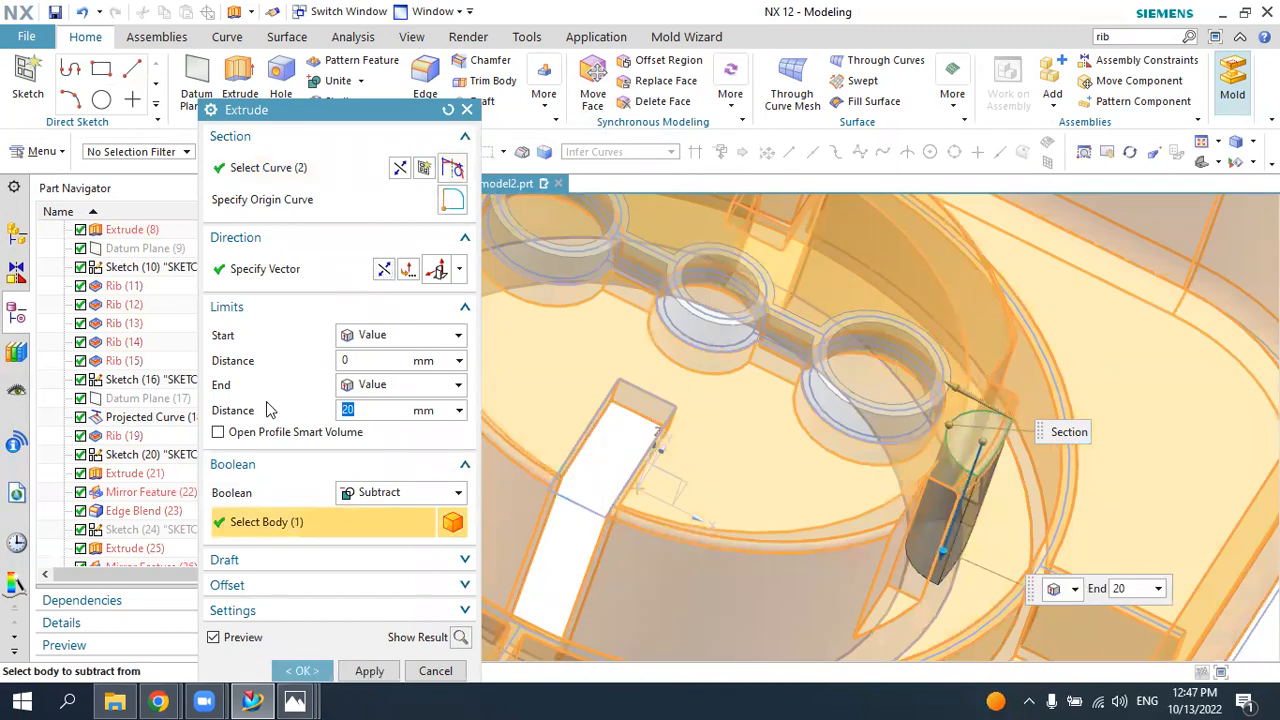
key("Return")
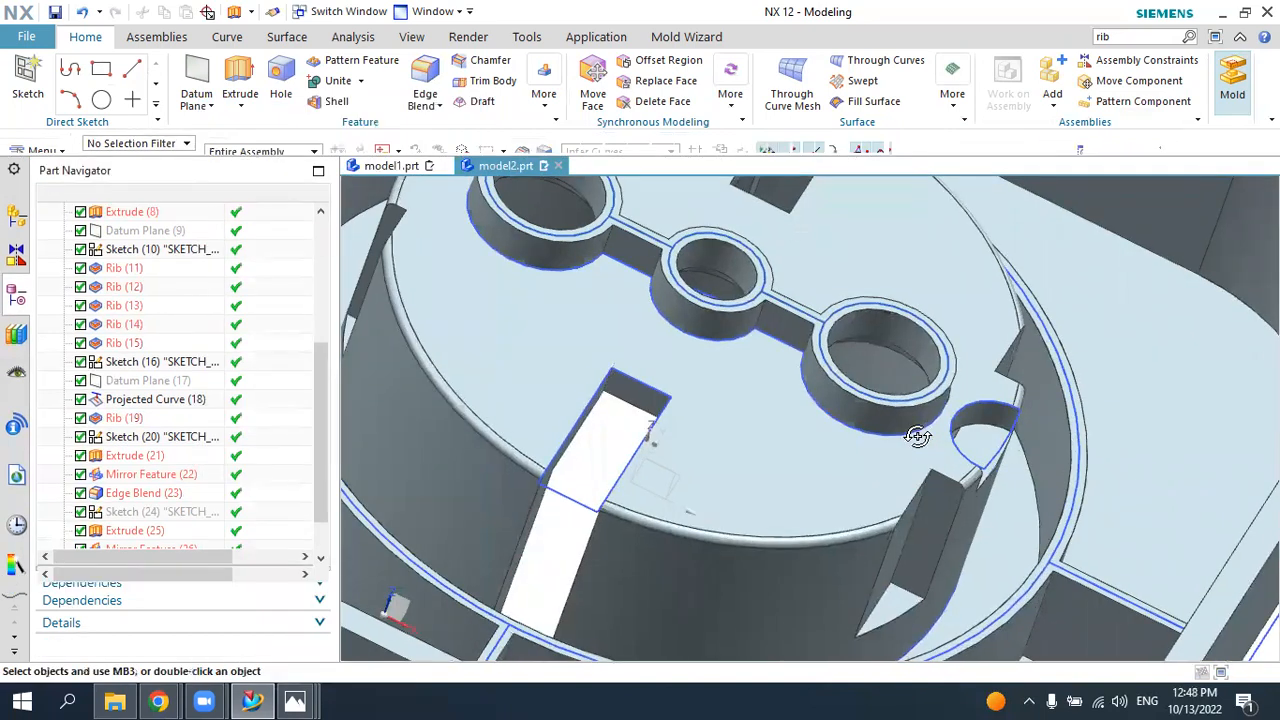
- Inspect the rounded notch from several angles, and reopen its sketch for review before finishing it
middle_click_drag(917, 437, 951, 433)
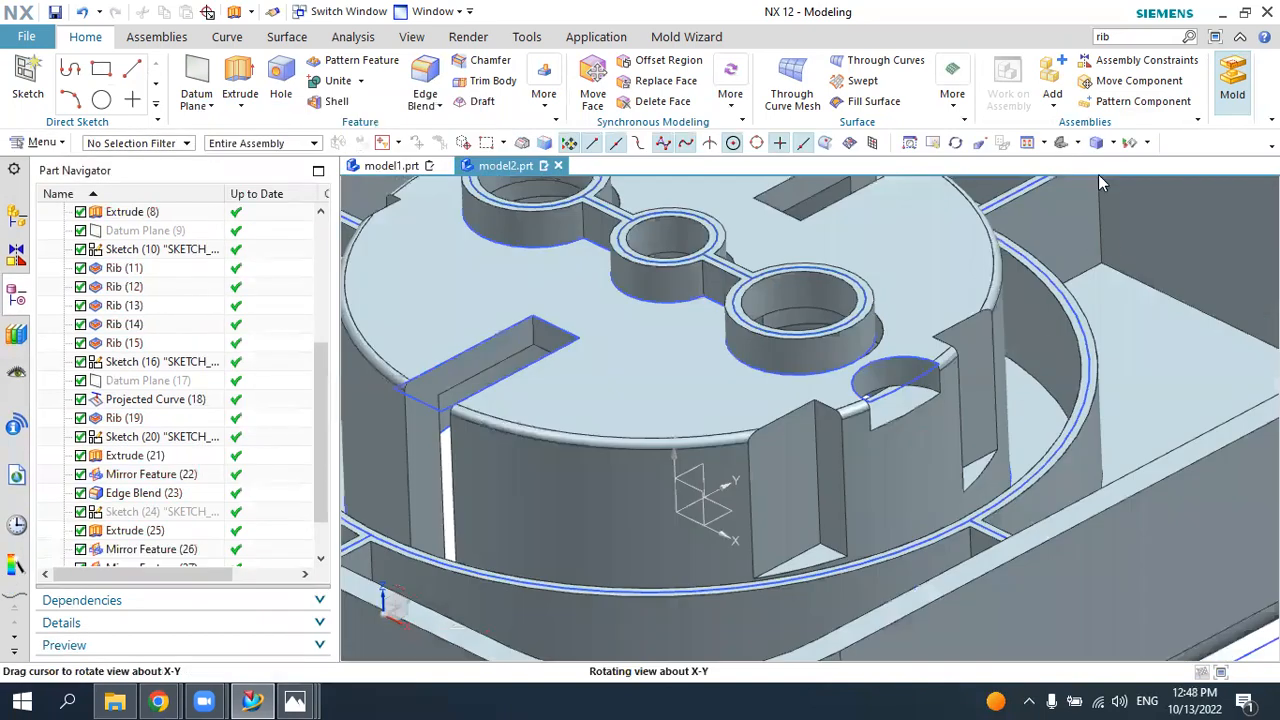
scroll(918, 346, "up", 5)
mouse_move(918, 346)
middle_mouse_down()
mouse_move(943, 383)
mouse_move(958, 457)
mouse_move(985, 452)
middle_mouse_up()
left_click(958, 455)
left_click(1061, 430)
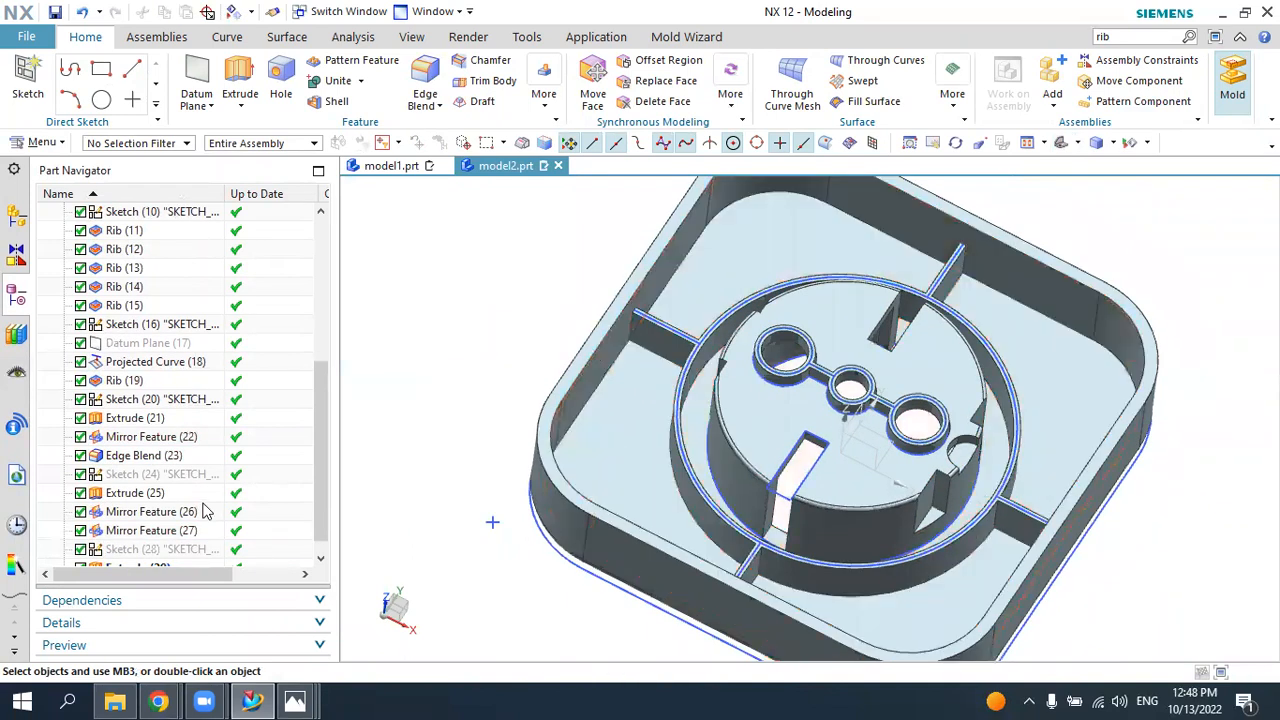
left_click_drag(321, 484, 317, 514)
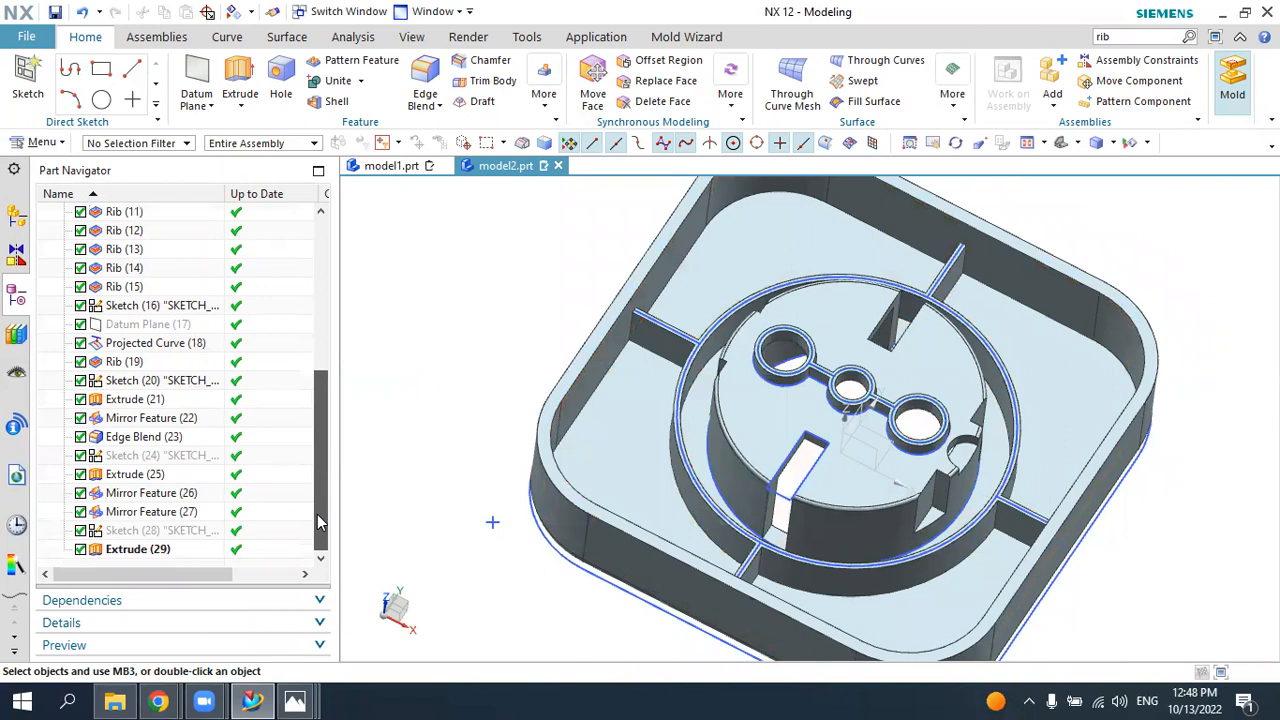
double_click(206, 530)
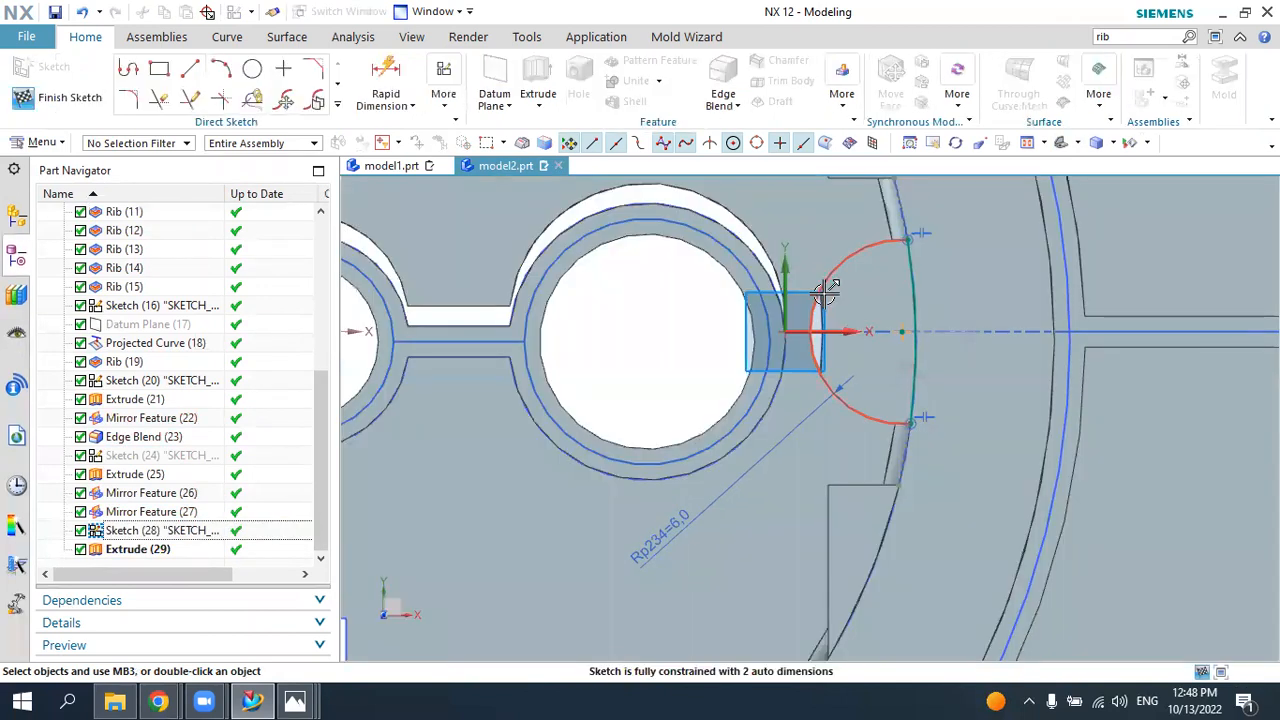
left_click_drag(847, 290, 841, 291)
left_click(72, 96)
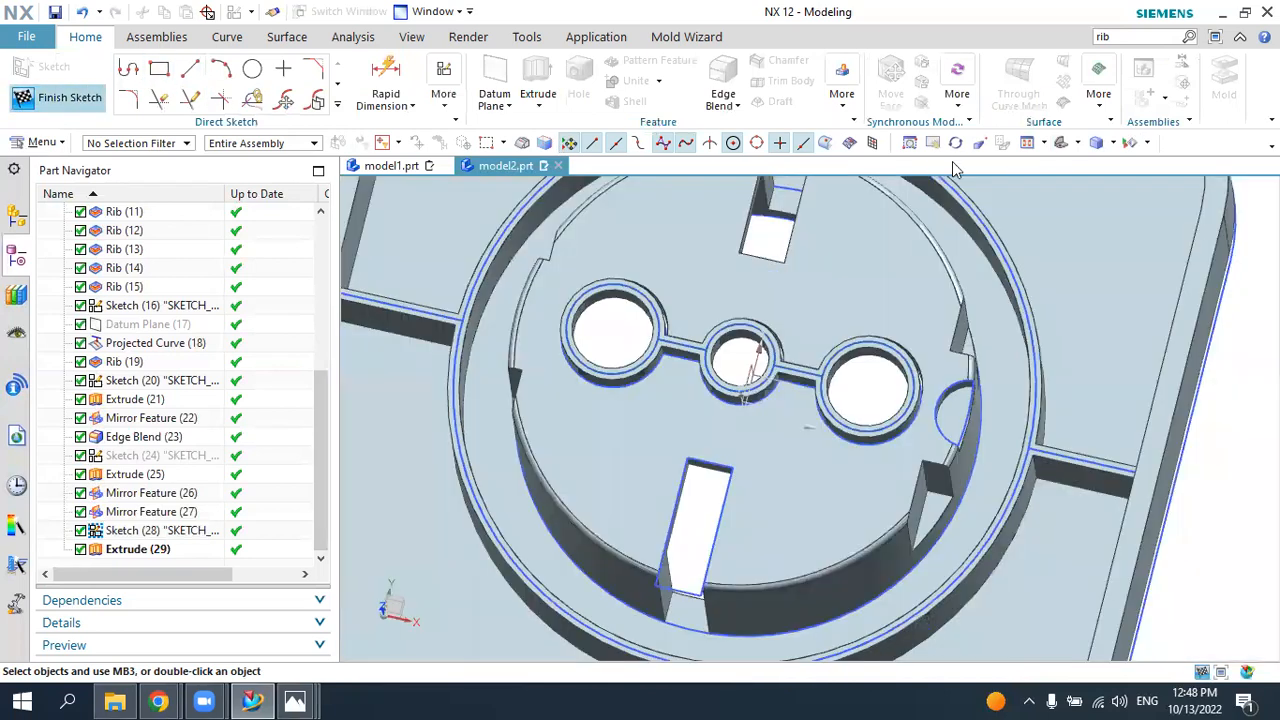
- Consult the reference image, and mirror the rounded notch extrude across the YZ datum plane to the boss's opposite side
left_click(295, 701)
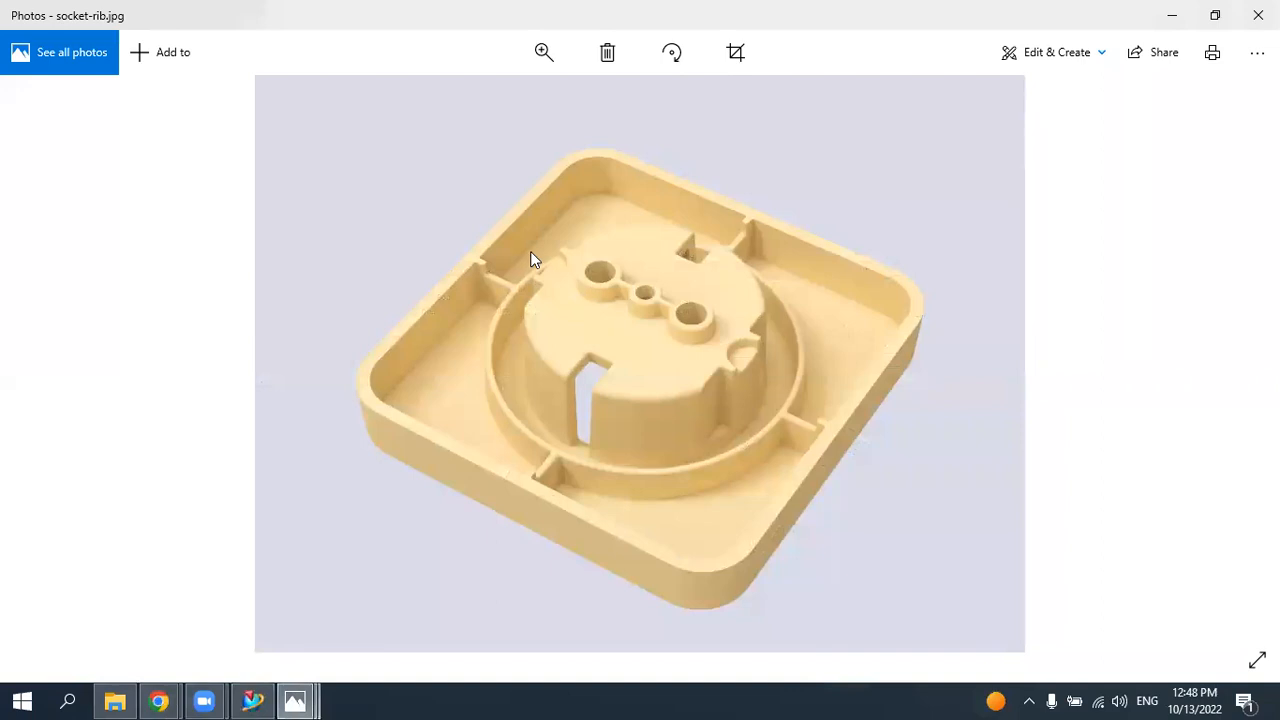
left_click(252, 699)
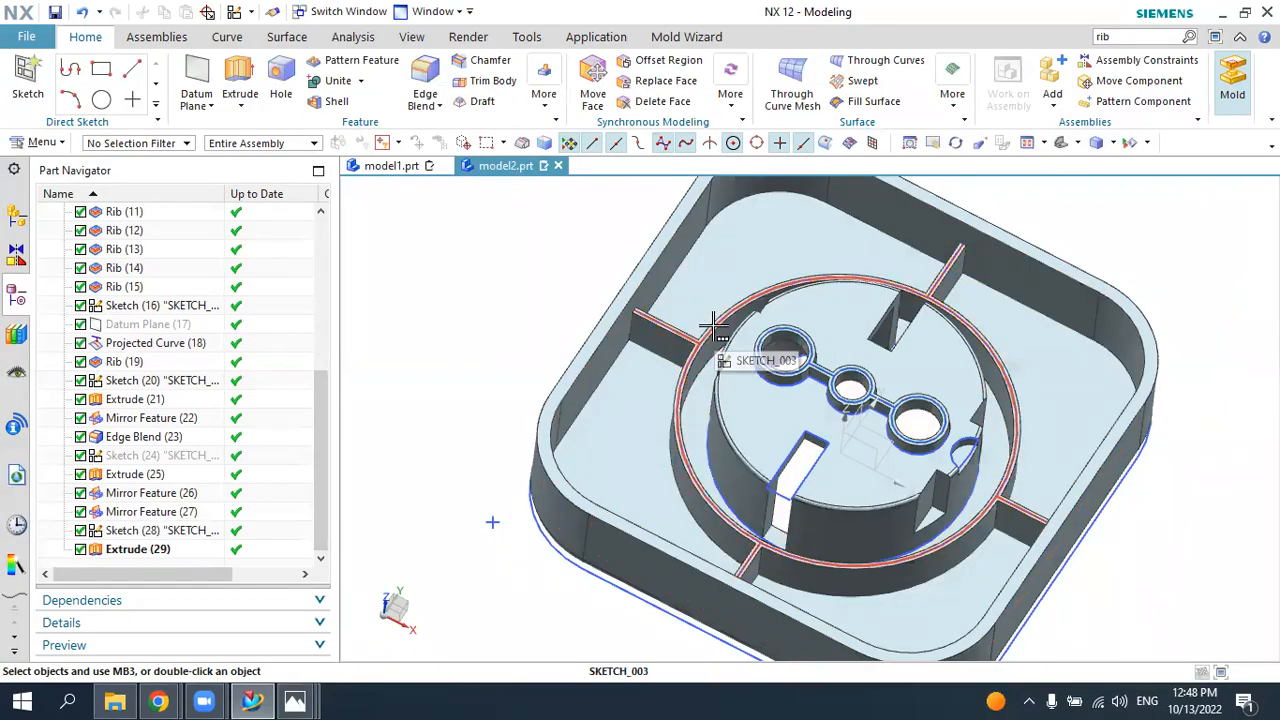
left_click(544, 85)
left_click(588, 147)
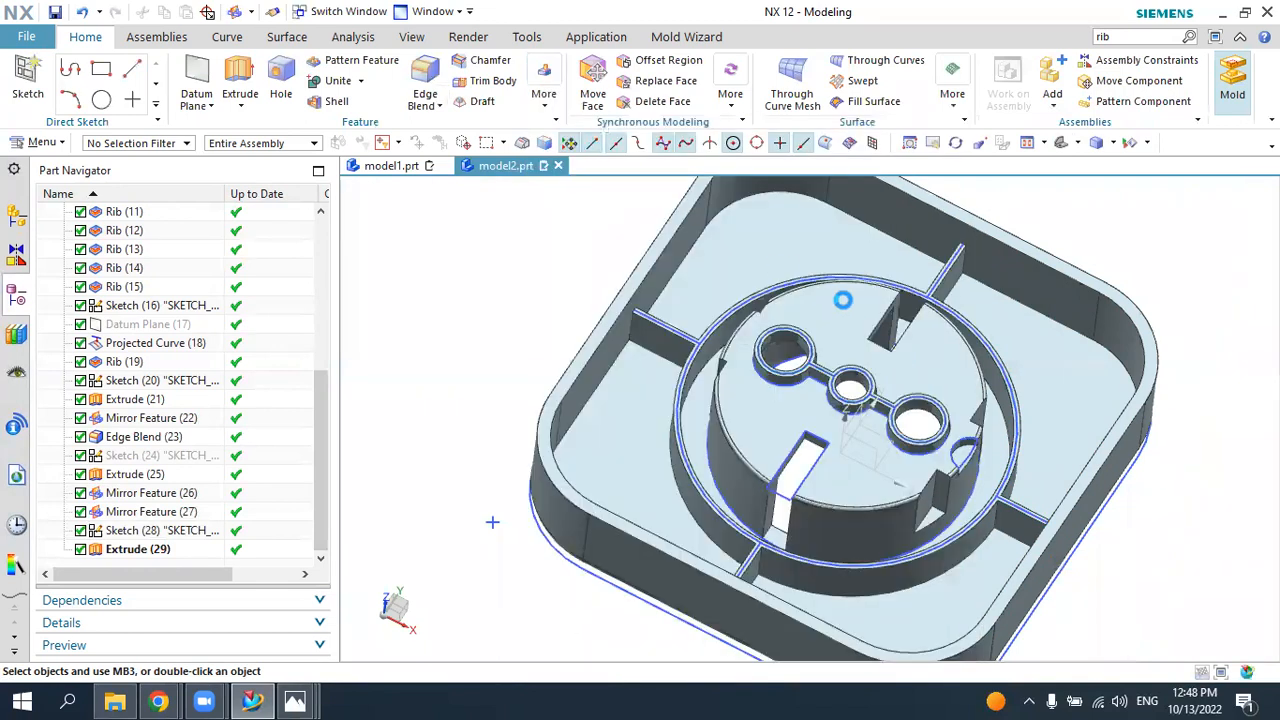
scroll(968, 435, "up", 2)
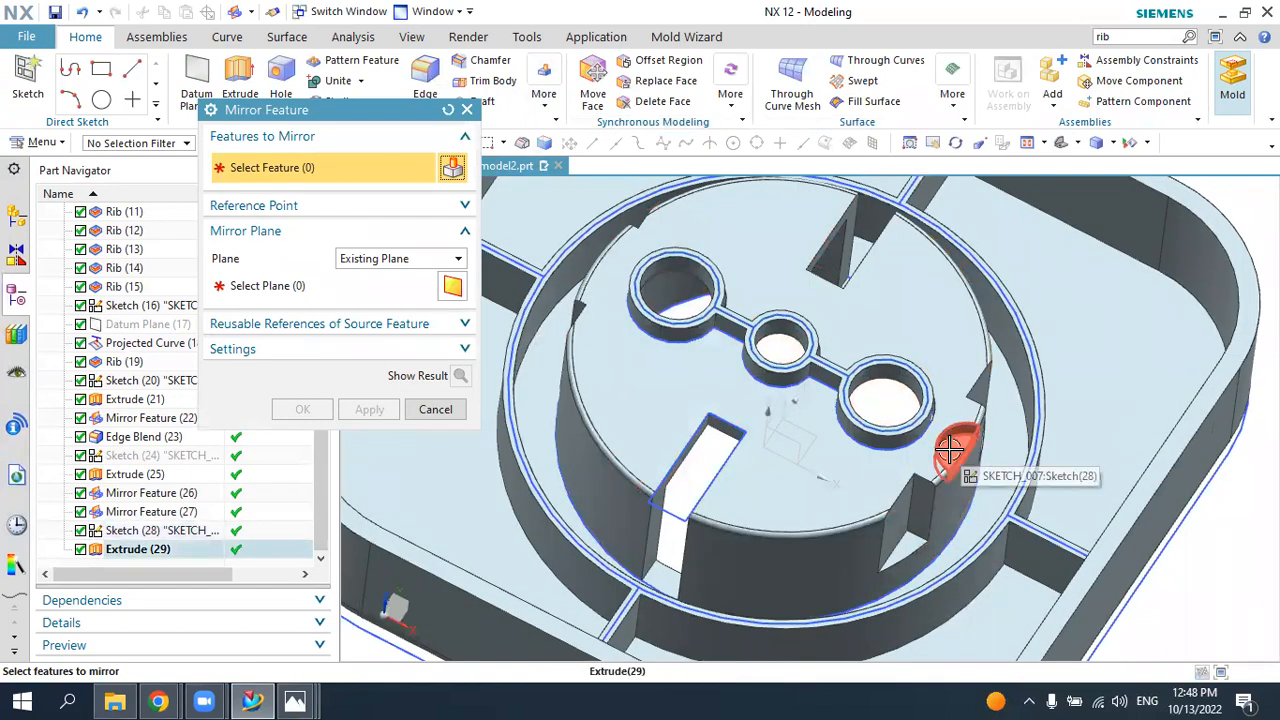
left_click(950, 452)
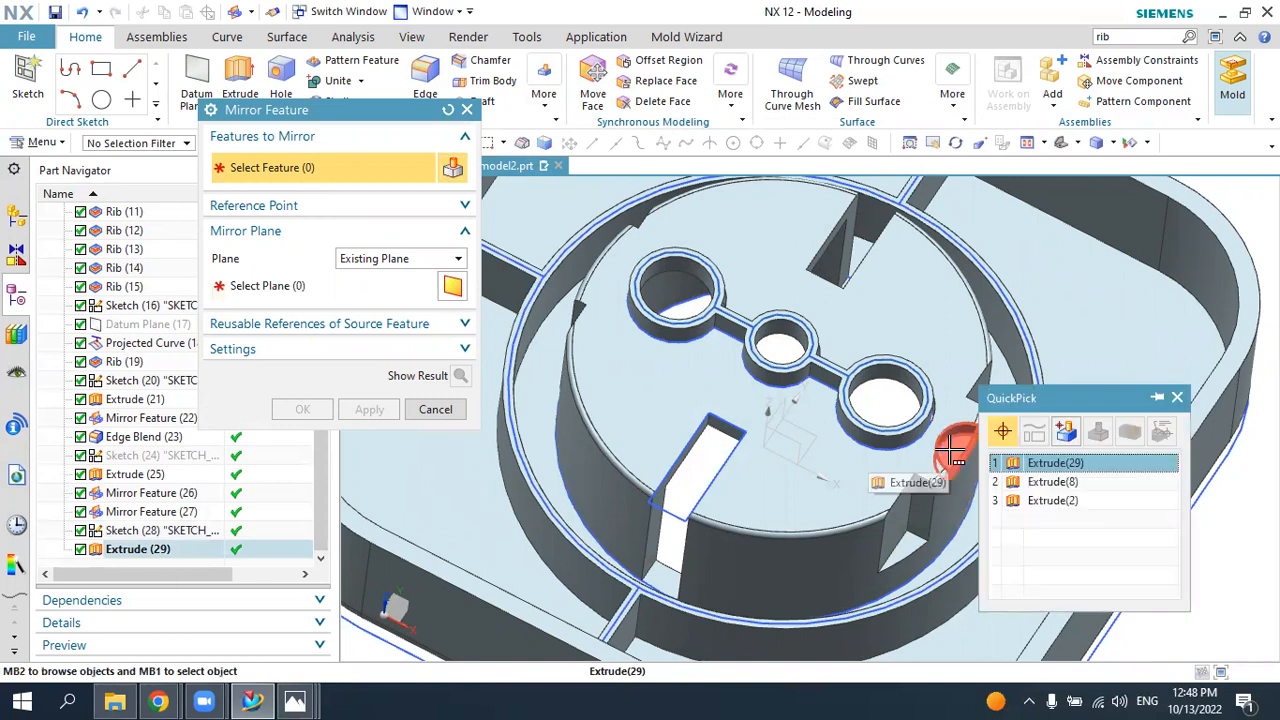
left_click(1055, 463)
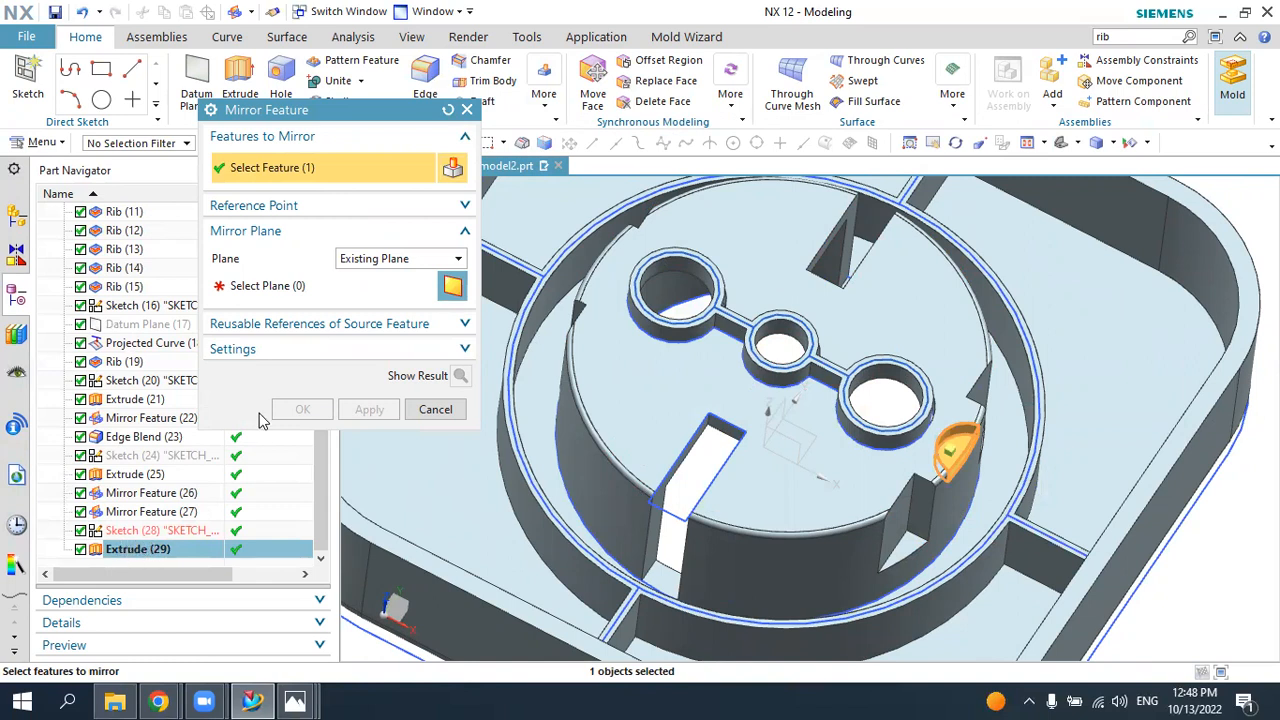
left_click(252, 287)
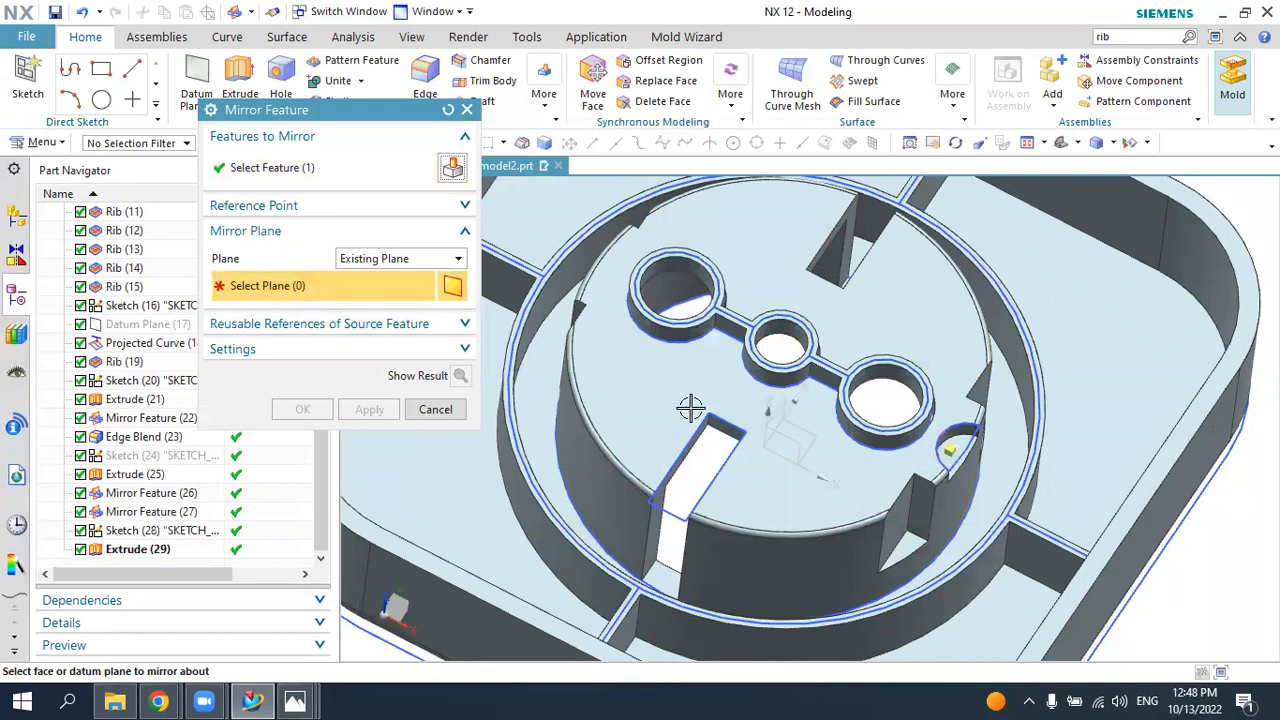
left_click(780, 406)
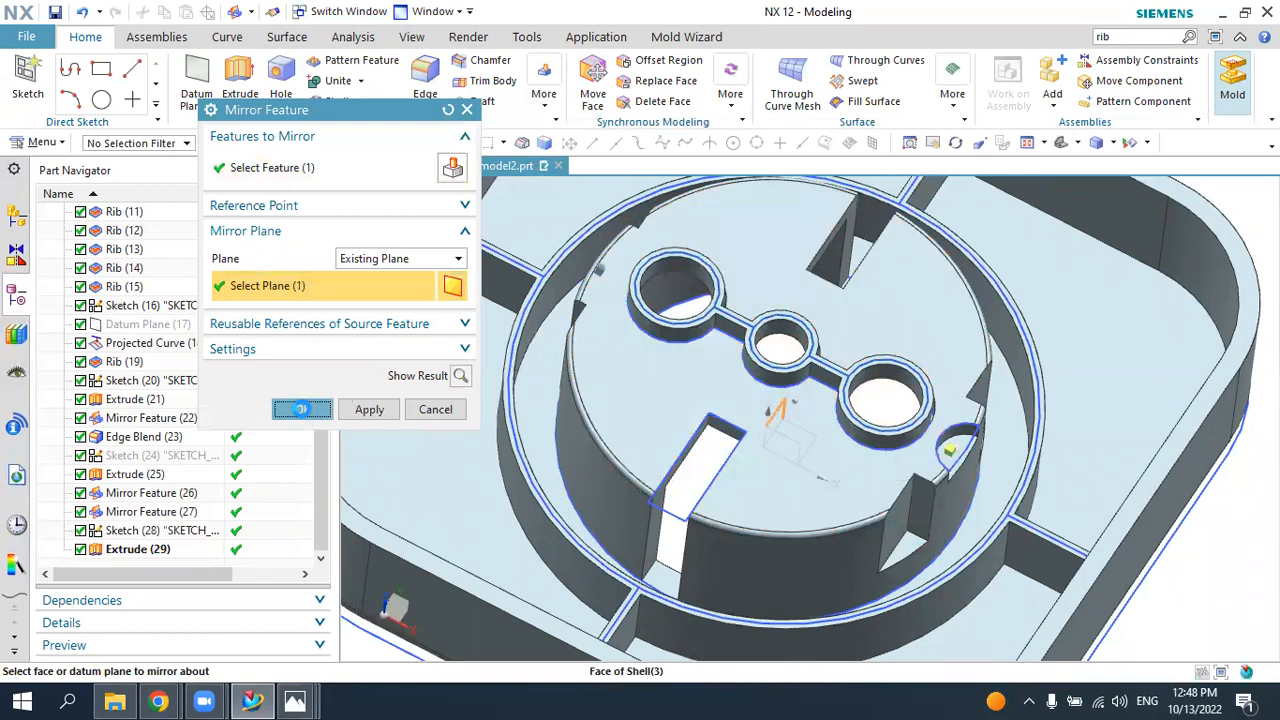
left_click(301, 409)
- Consult the reference image, and create a sketch on the side face of the straight rib at the negative X side
mouse_move(600, 389)
middle_mouse_down()
mouse_move(607, 418)
mouse_move(585, 413)
mouse_move(590, 400)
middle_mouse_up()
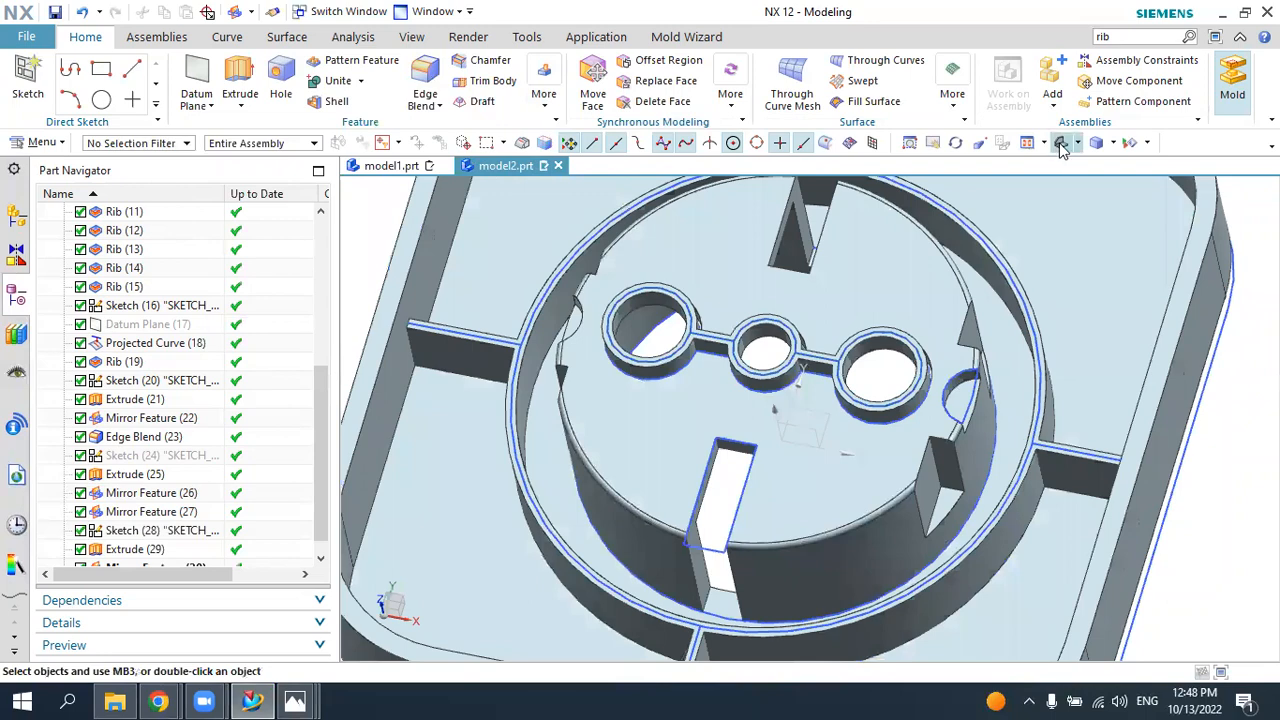
left_click(1060, 147)
middle_click_drag(876, 320, 828, 339)
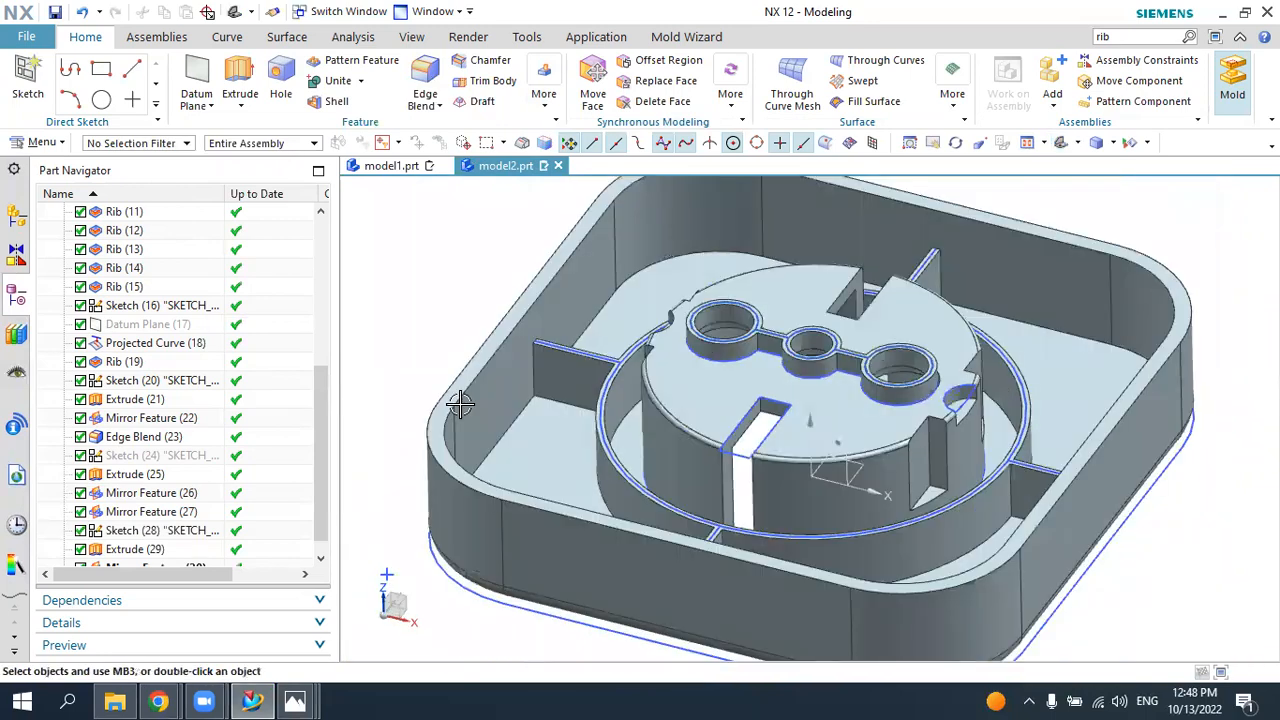
left_click(292, 700)
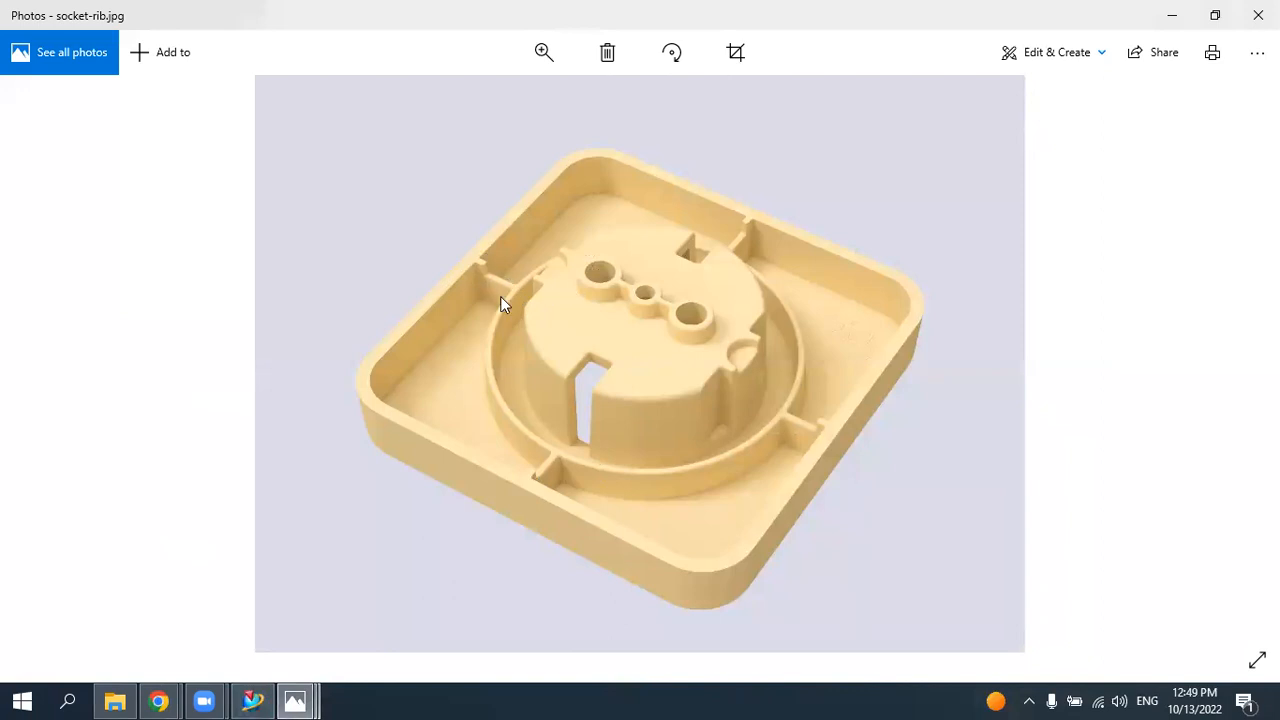
left_click(252, 701)
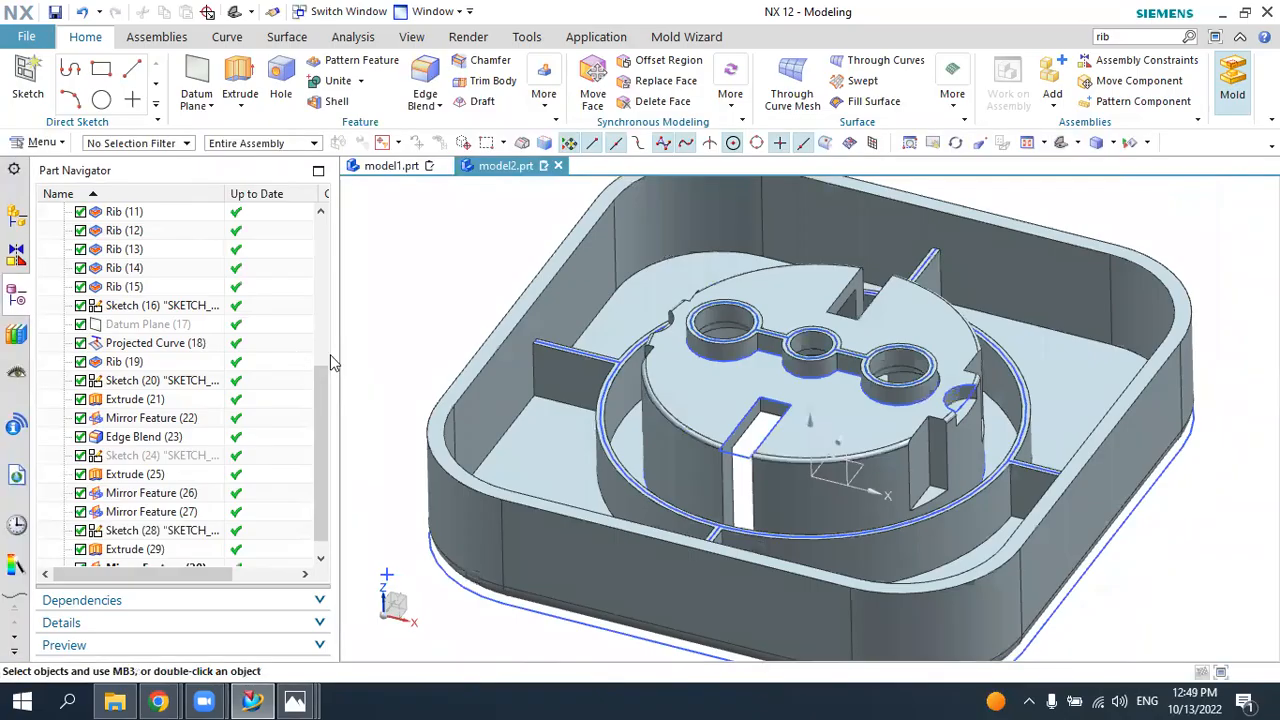
left_click(26, 80)
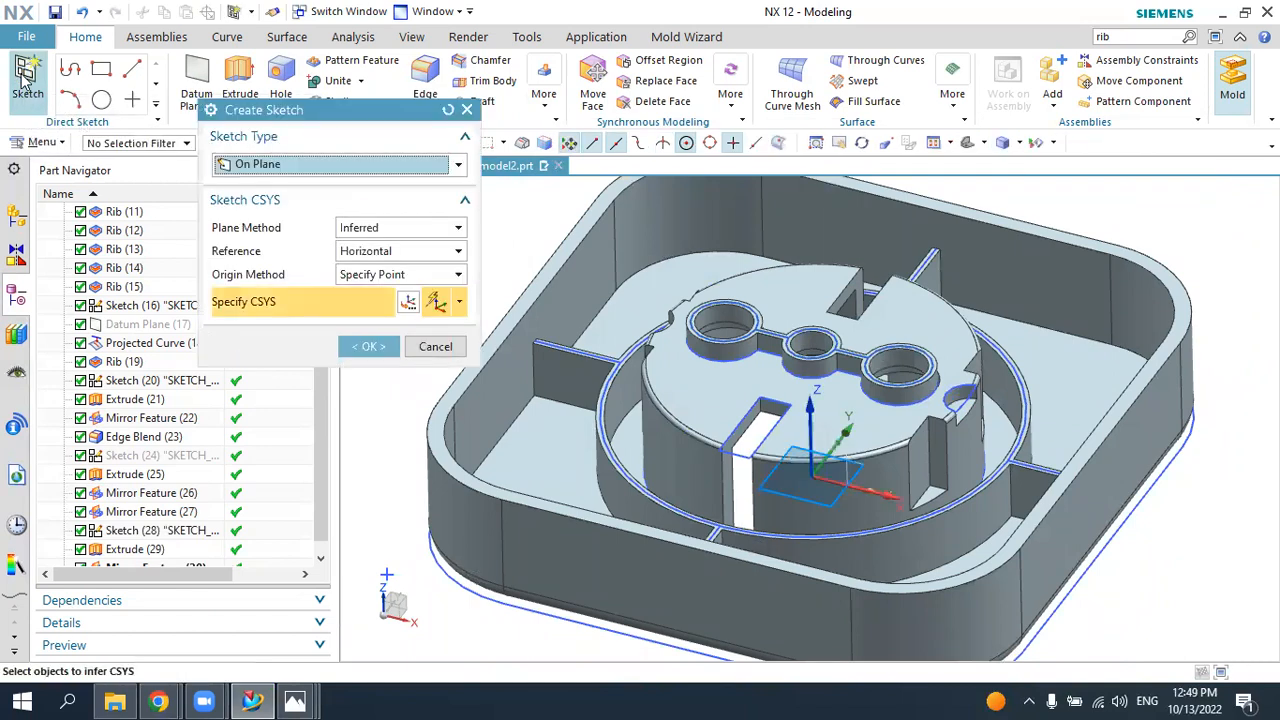
left_click(557, 369)
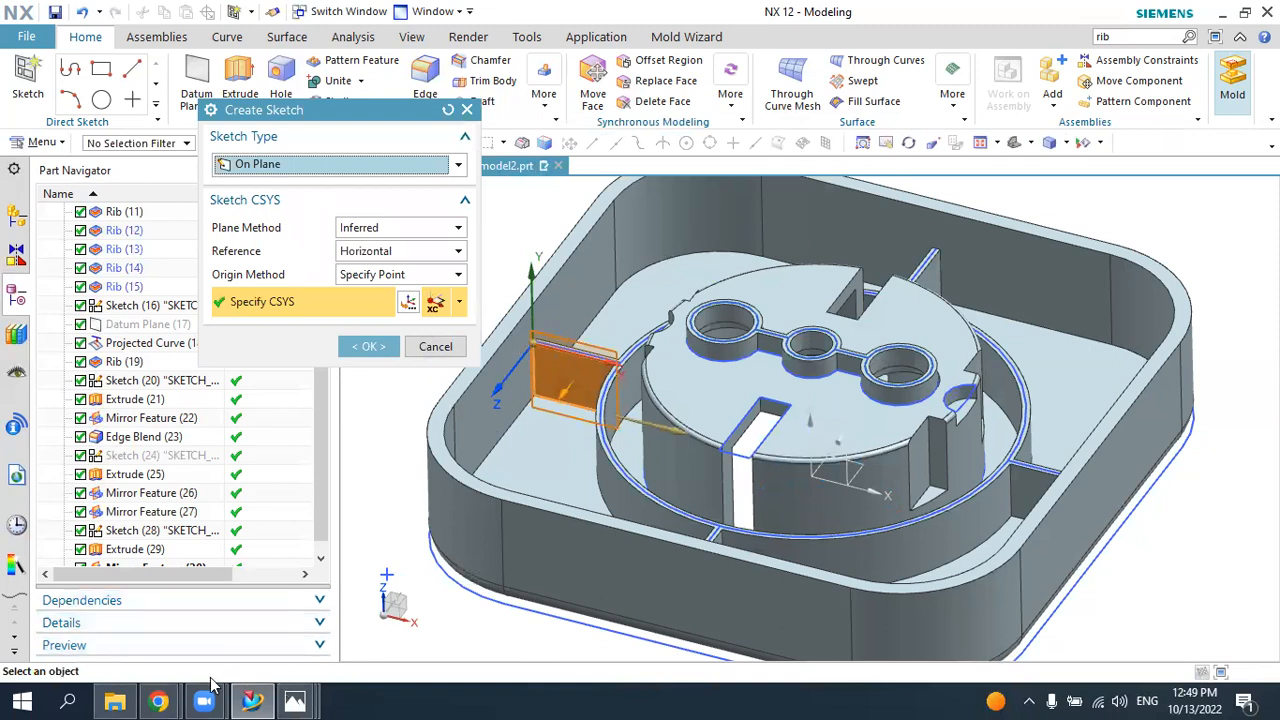
left_click(372, 347)
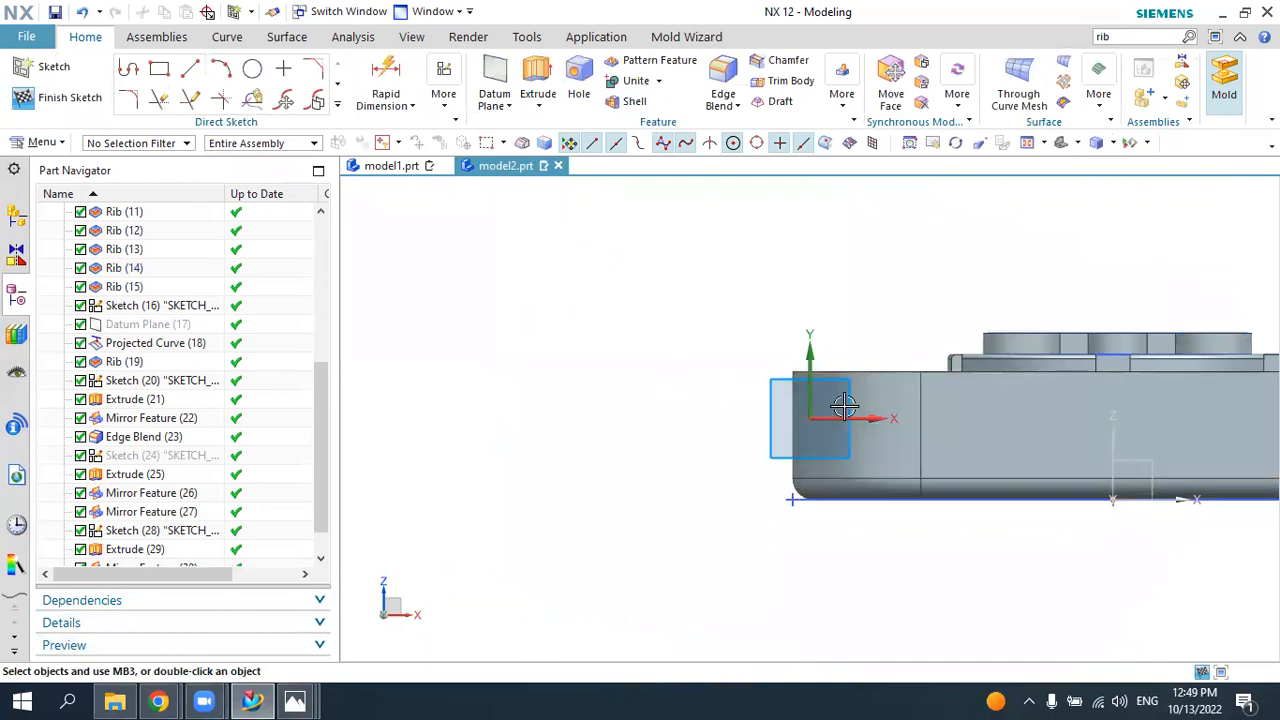
- Sketch a rectangle about 15 mm wide and 13.5 mm high across the rib's top edge, ending near the circular ring
mouse_move(842, 406)
middle_mouse_down()
mouse_move(822, 428)
mouse_move(833, 418)
middle_mouse_up()
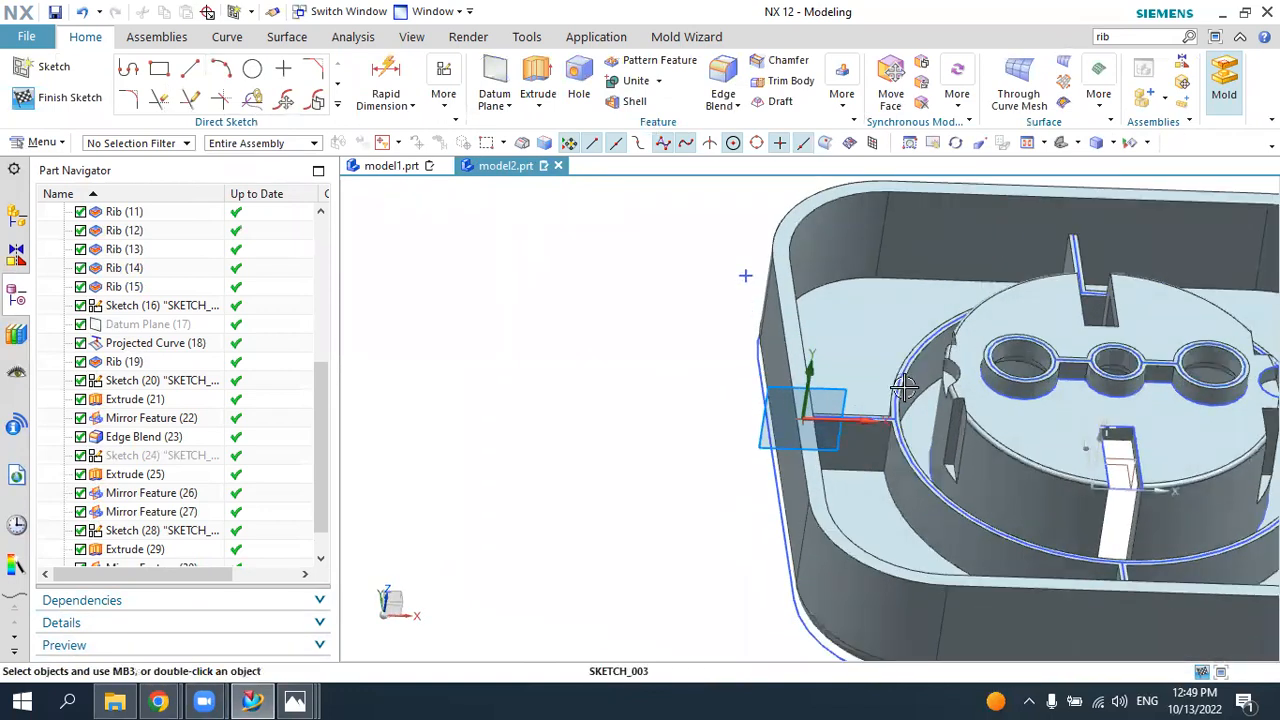
scroll(904, 386, "up", 1)
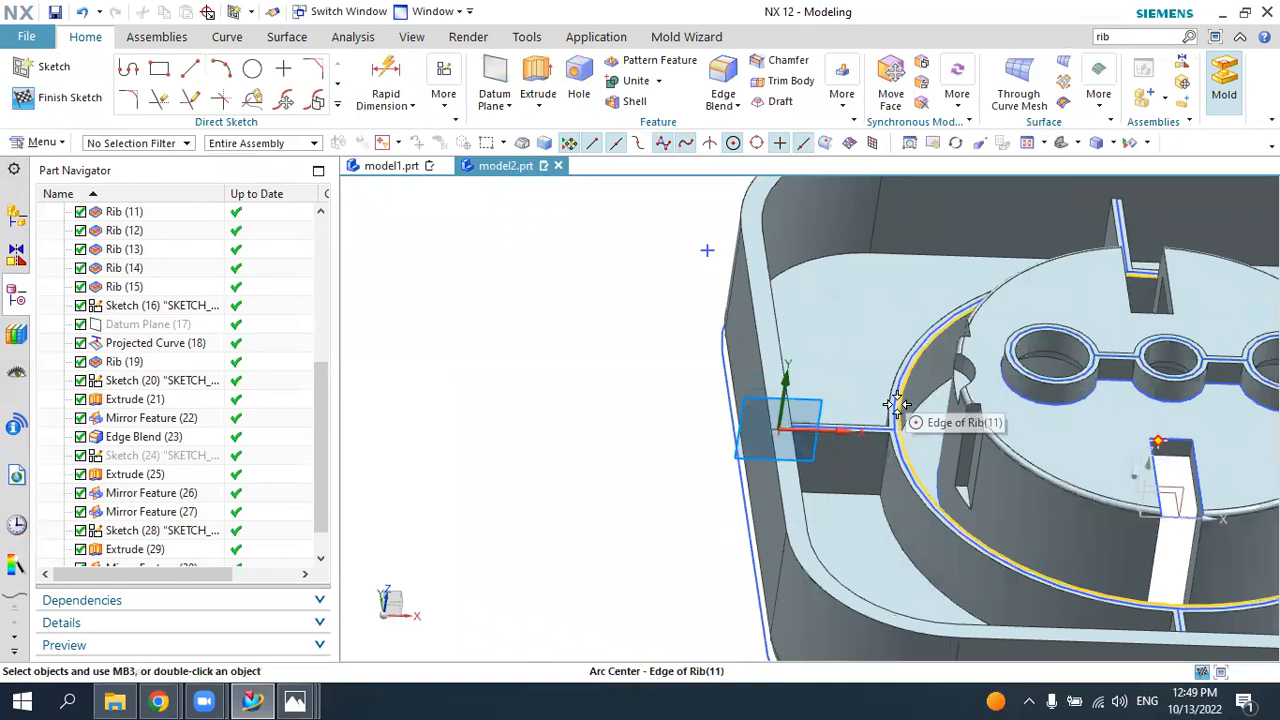
left_click(168, 72)
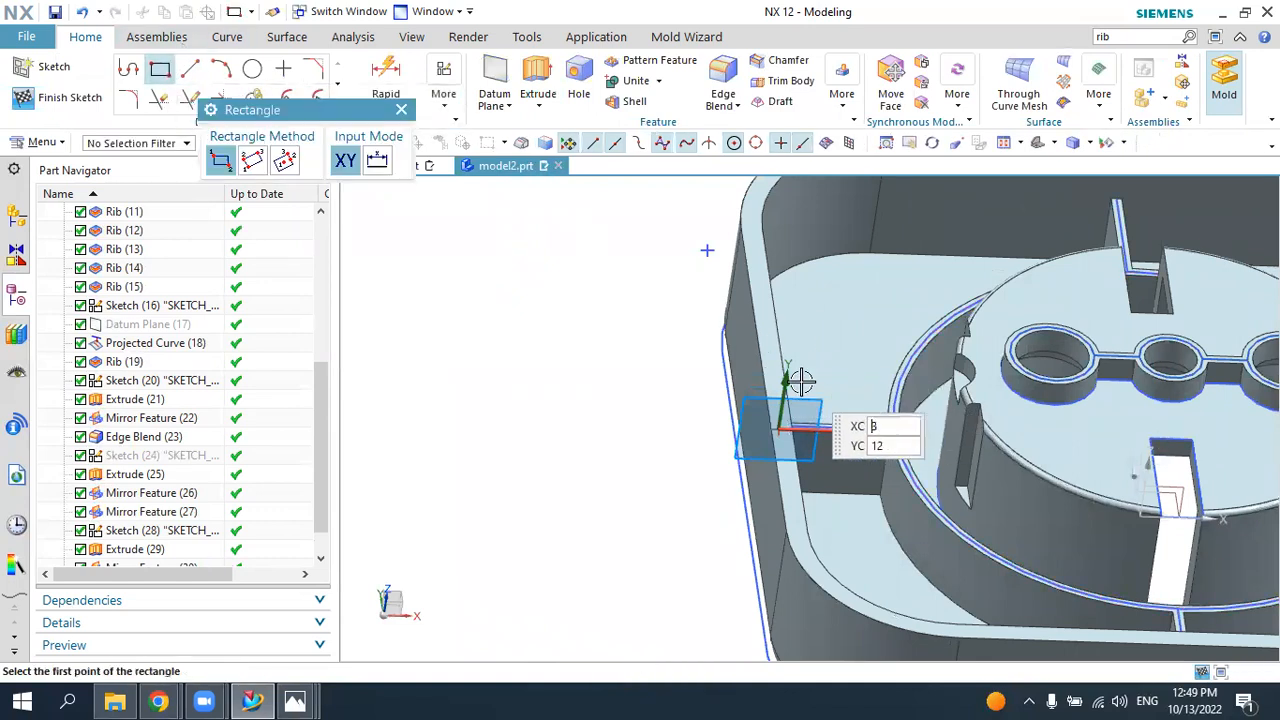
middle_click_drag(897, 389, 815, 400)
left_click(806, 406)
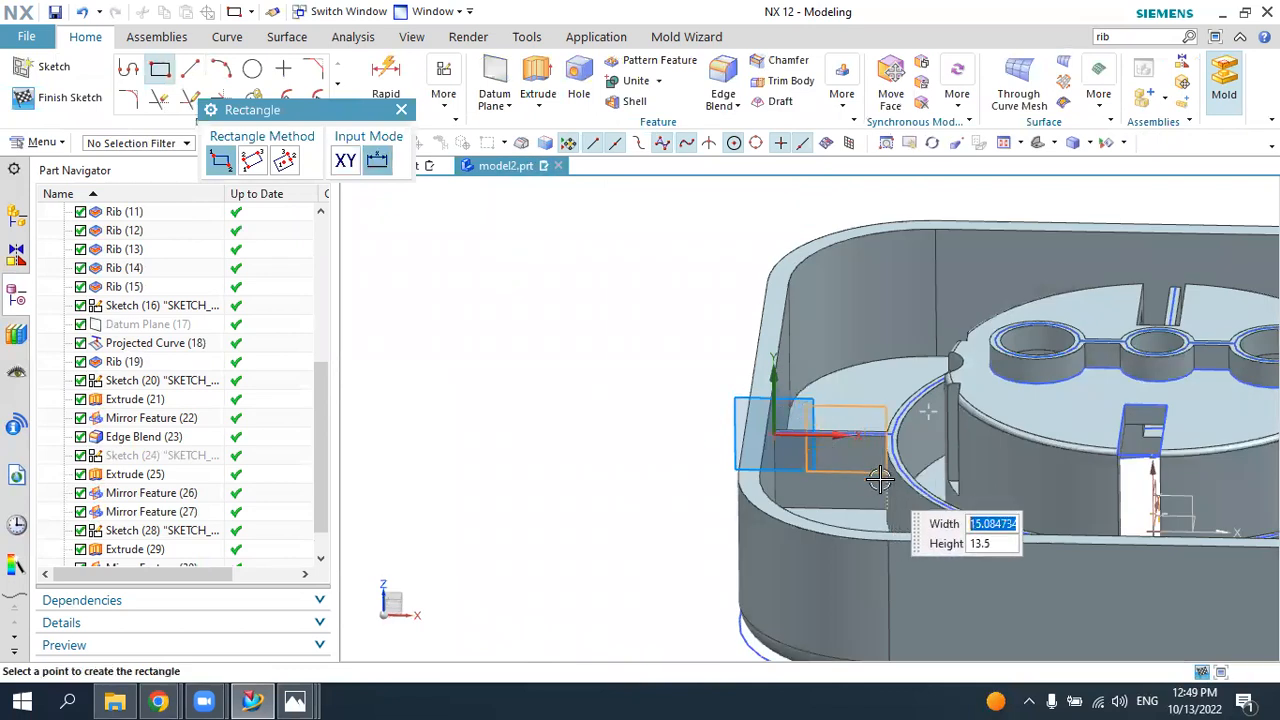
left_click(884, 498)
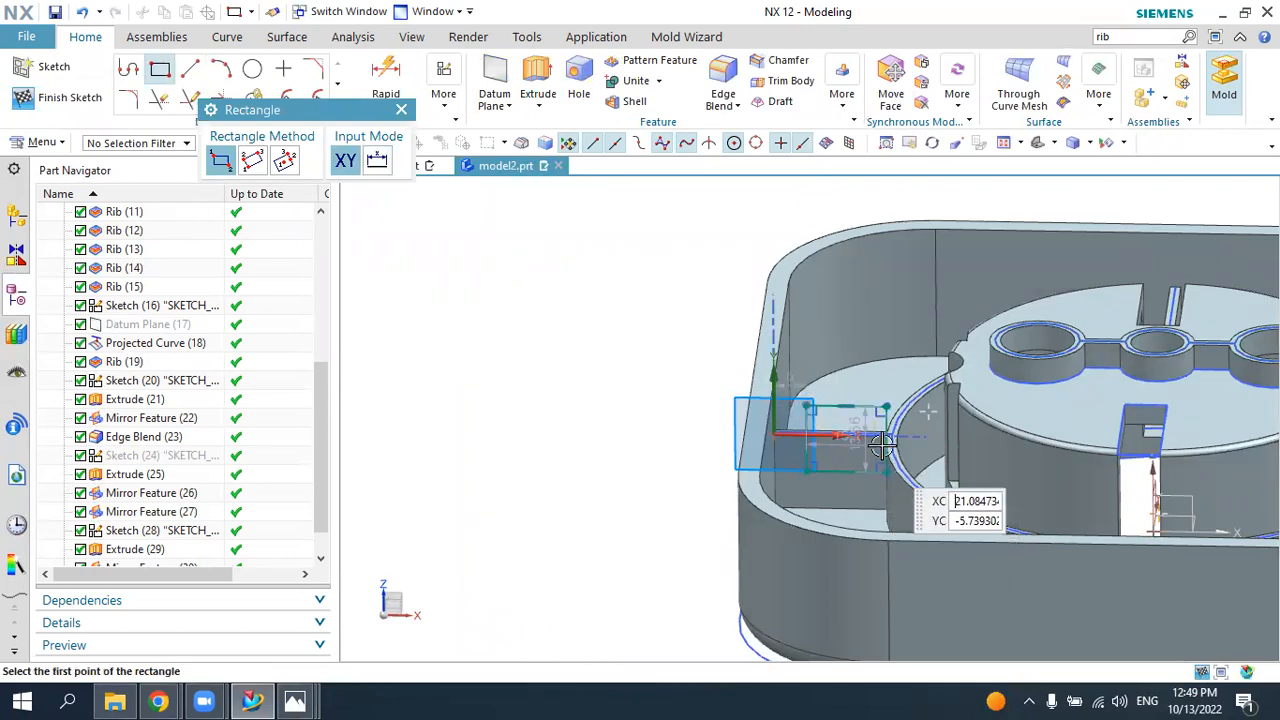
- Try to set the rectangle's offset from the sketch's vertical axis to 4 mm, and undo that change
middle_click_drag(856, 516, 870, 456)
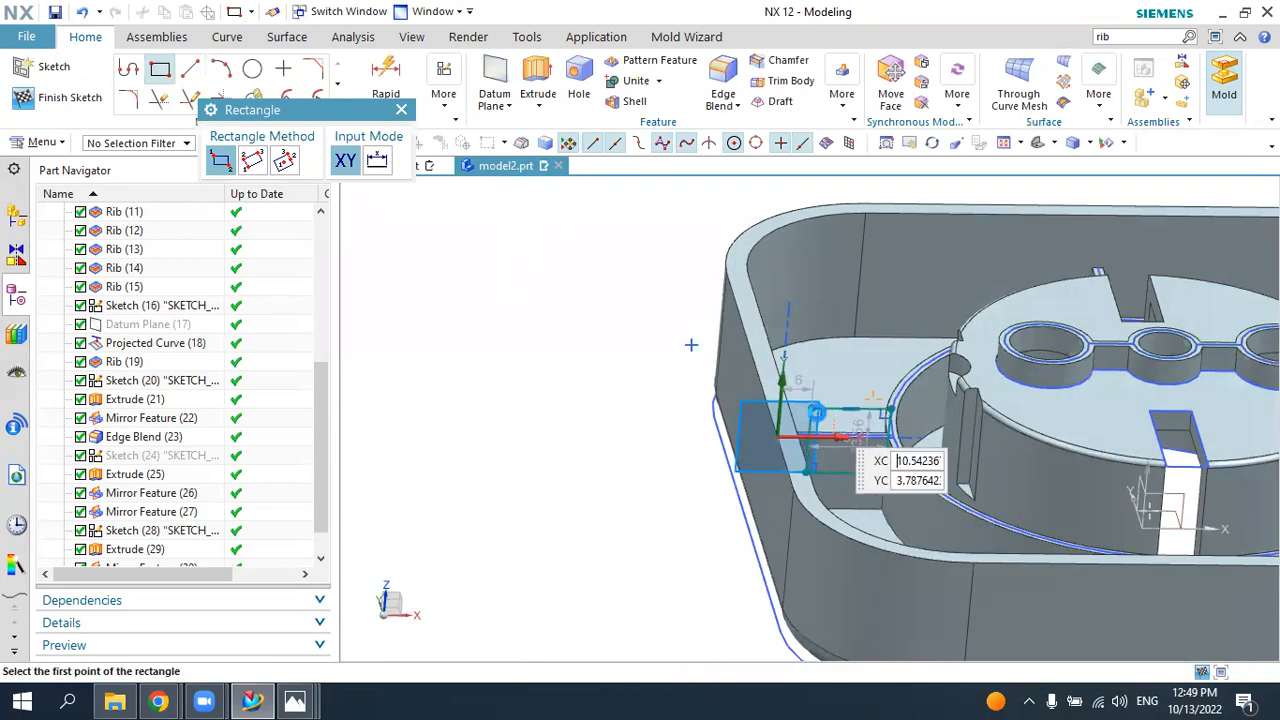
key("Escape")
middle_click_drag(698, 348, 801, 383)
double_click(801, 383)
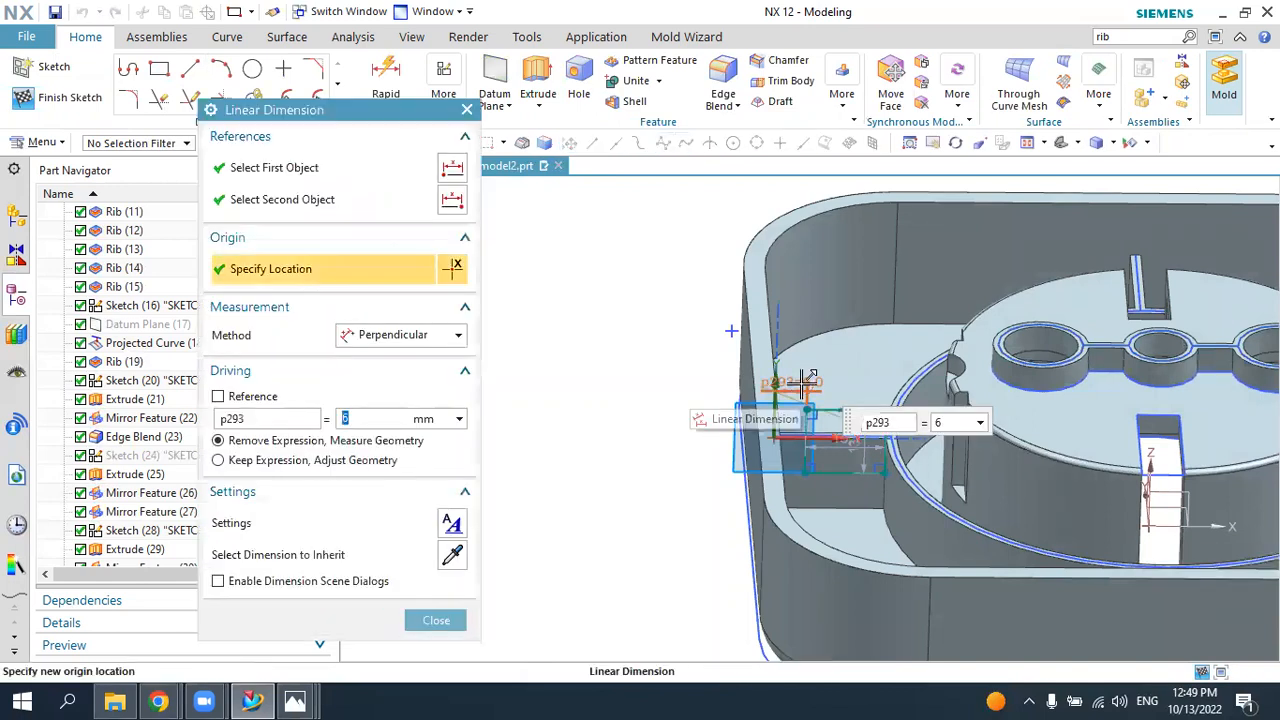
type("4")
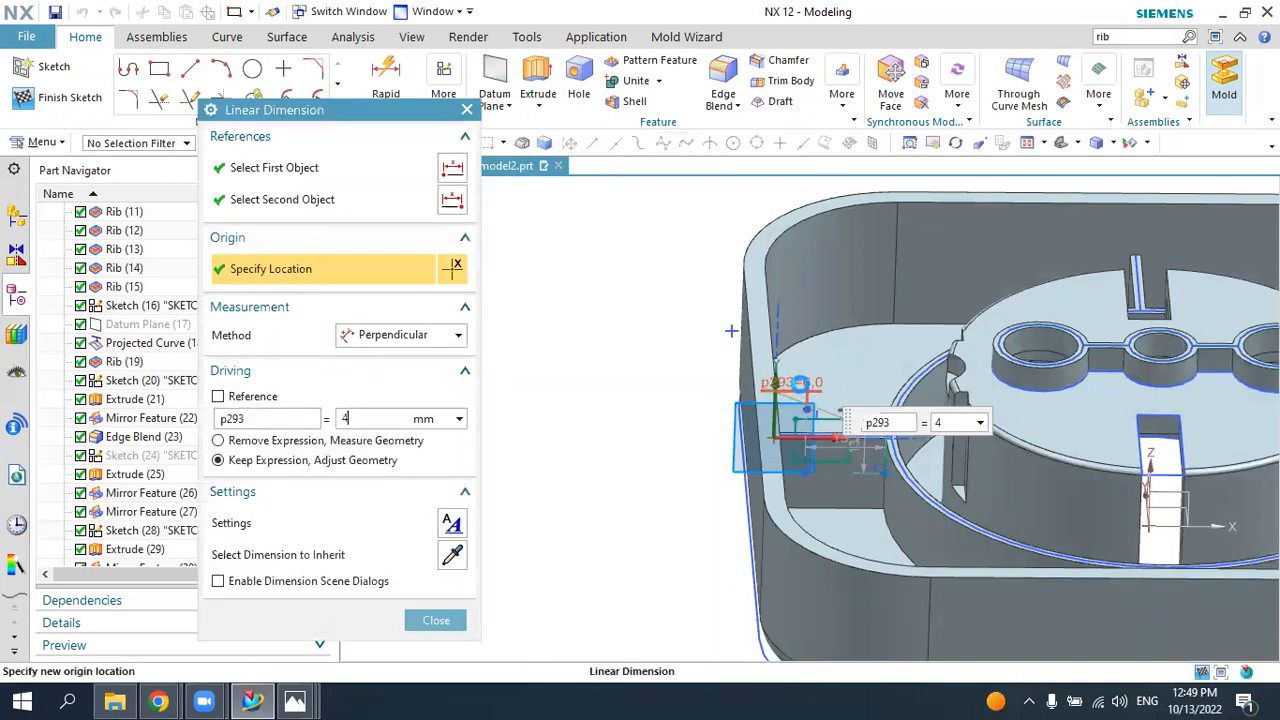
key("Return")
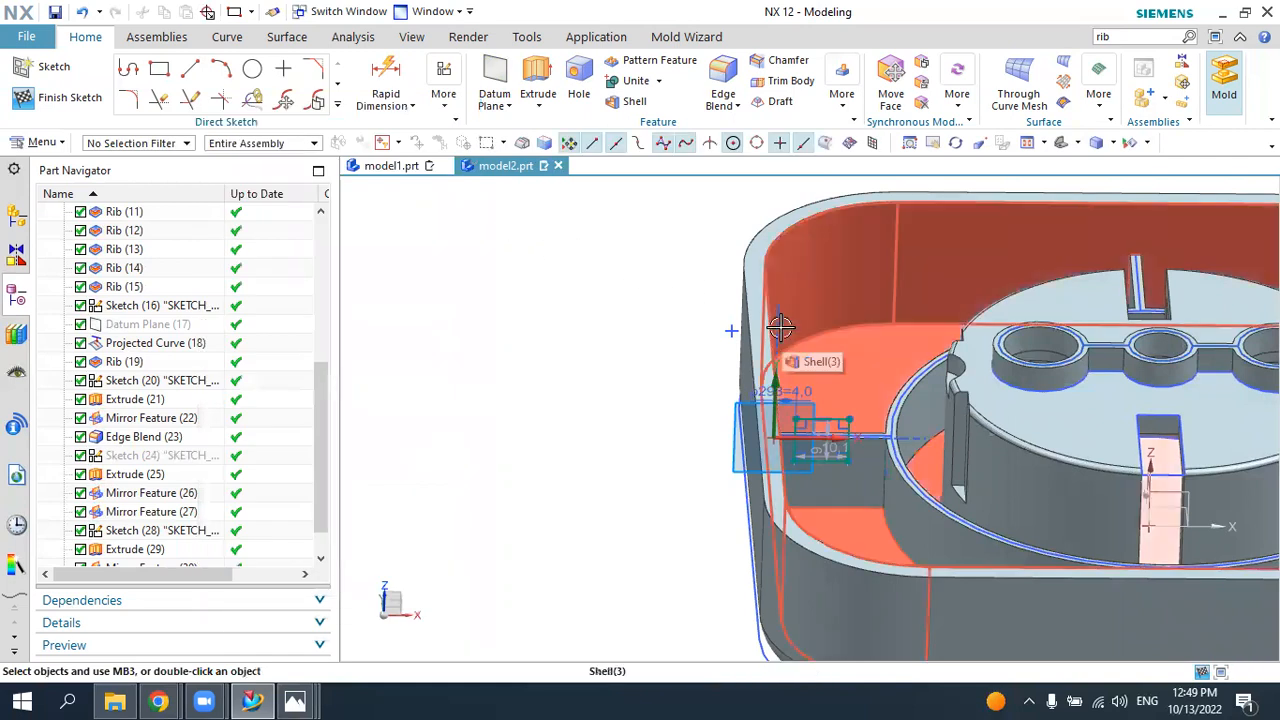
key("ctrl+z")
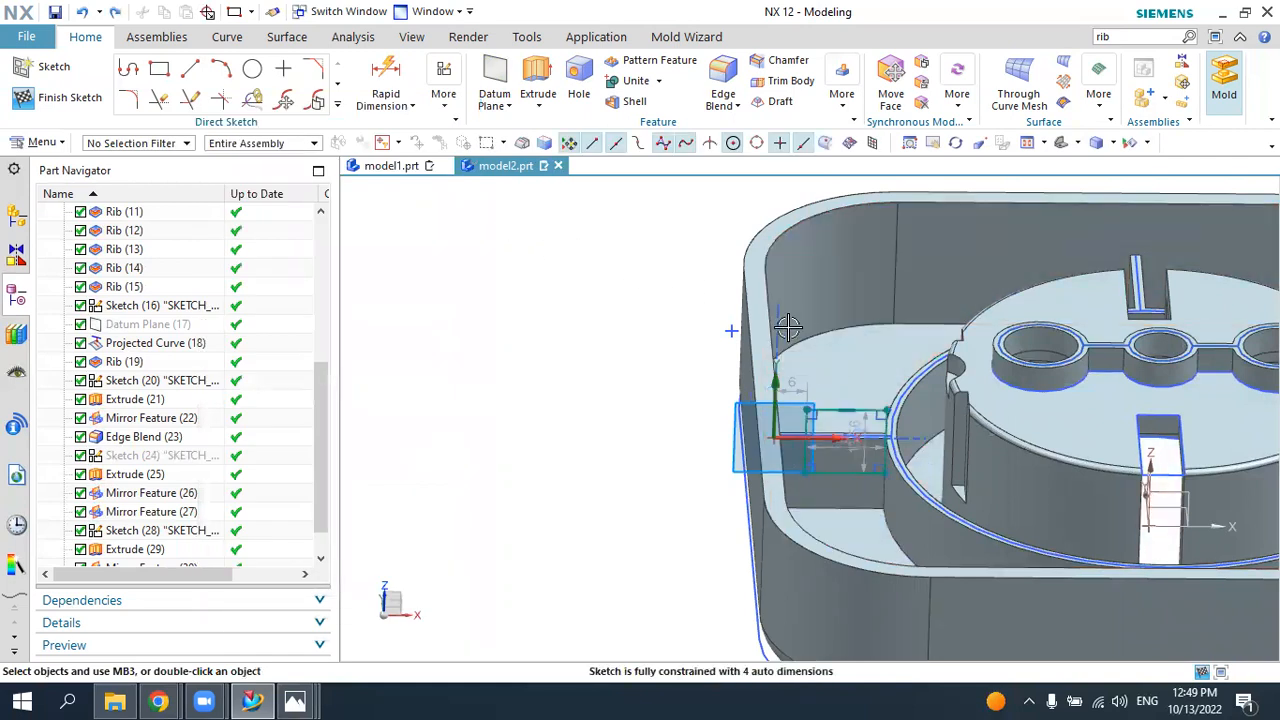
- Consult the reference image, and set the rectangle's offset from the sketch's vertical axis to 4 mm
left_click(295, 700)
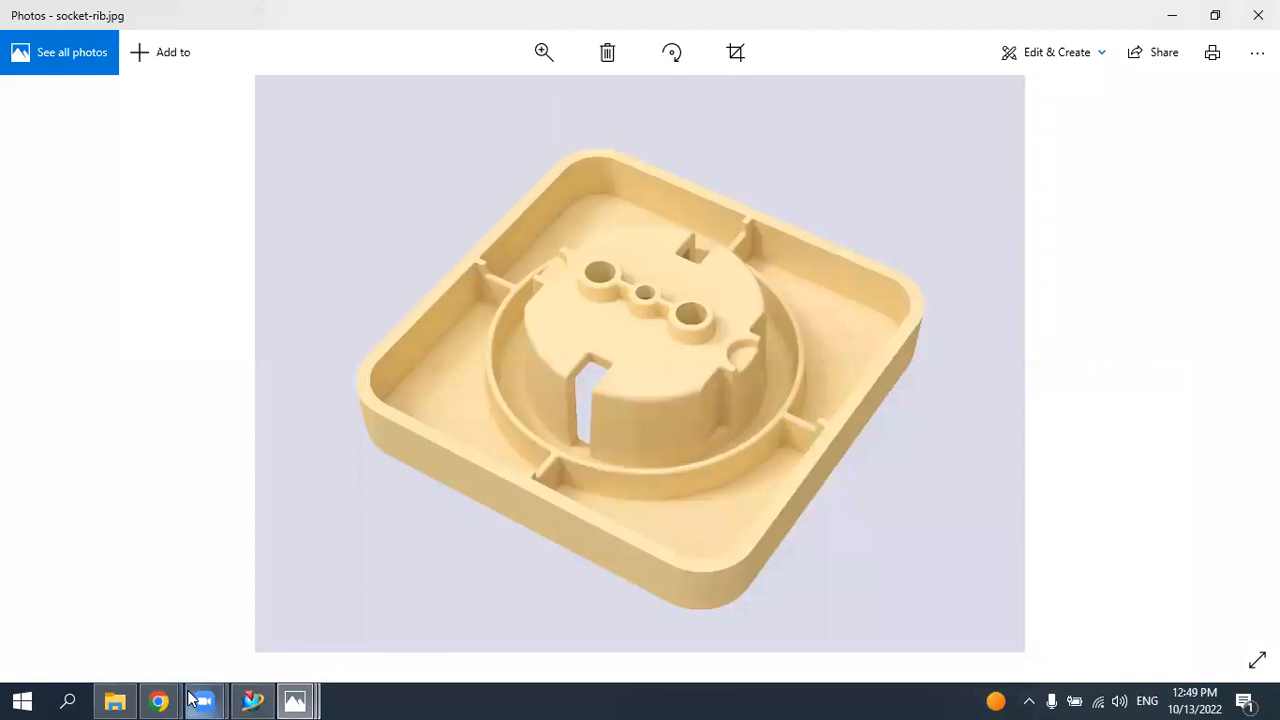
left_click(250, 700)
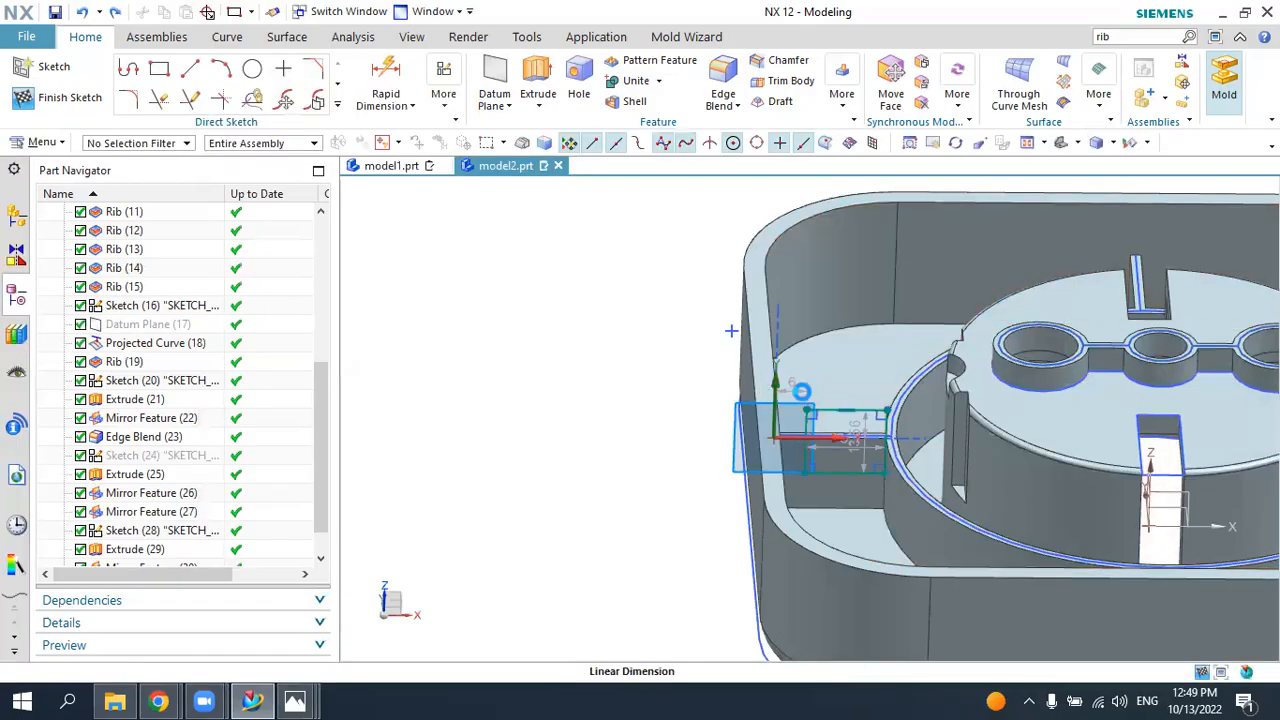
double_click(801, 390)
type("4")
key("Return")
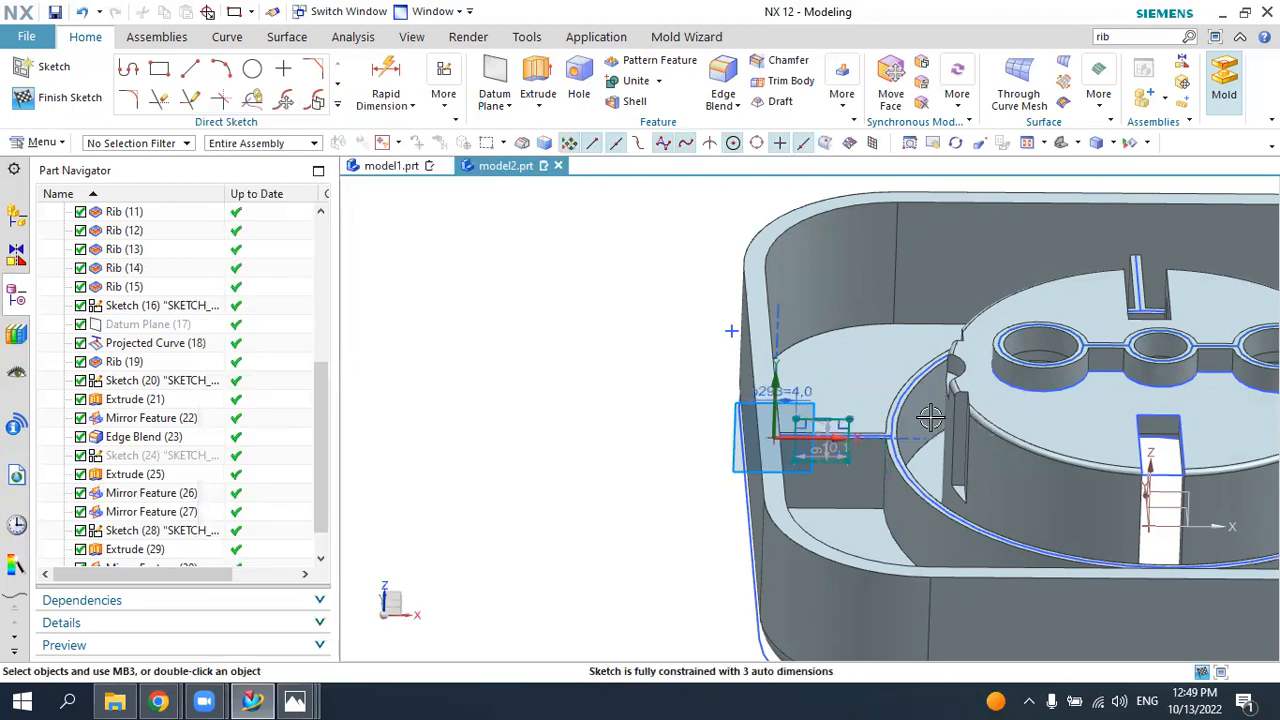
- Try to constrain the rectangle's ring-side edge and corner to the rib's end edge using Tangent and Point on Curve
scroll(898, 430, "up", 2)
scroll(818, 445, "up", 1)
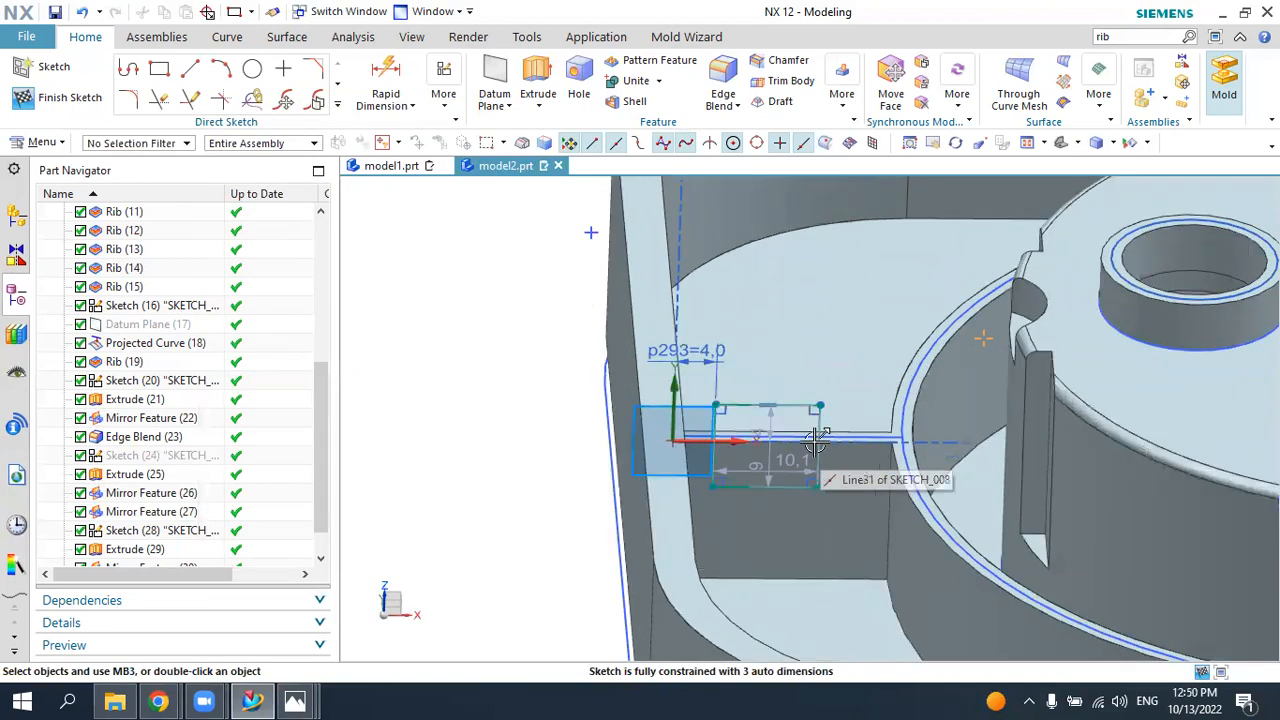
left_click(446, 110)
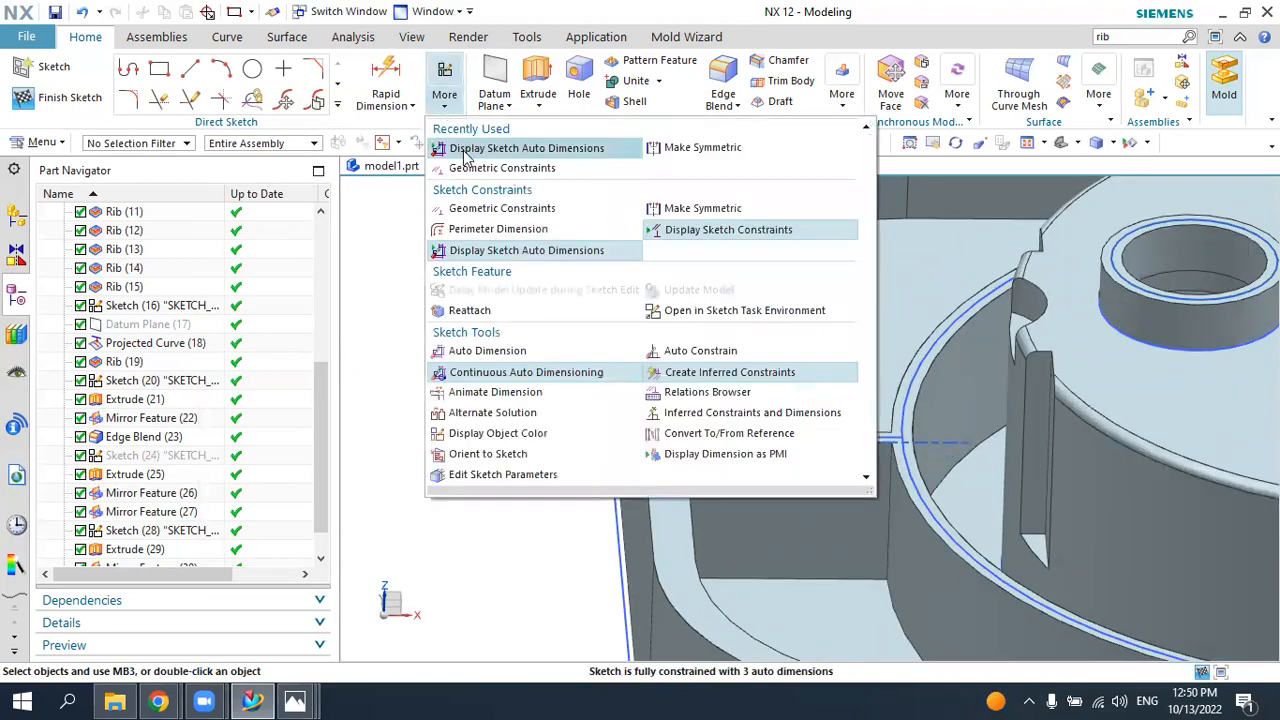
left_click(465, 168)
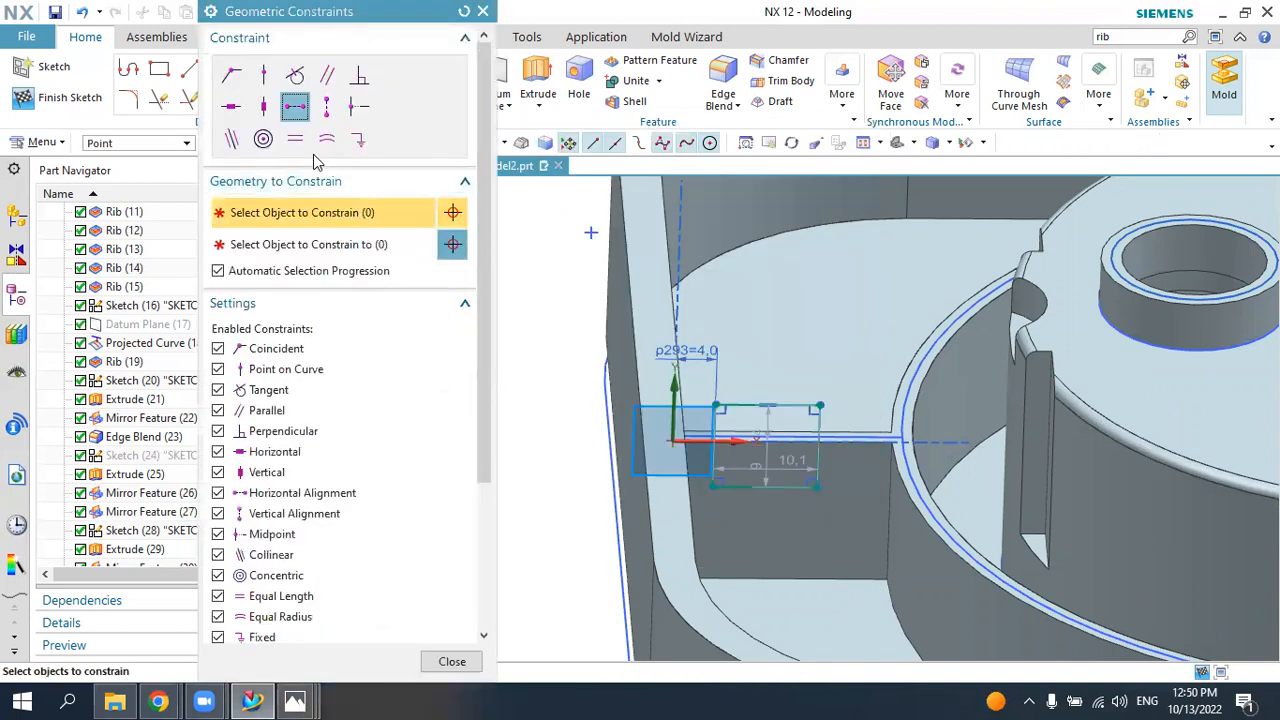
left_click(295, 78)
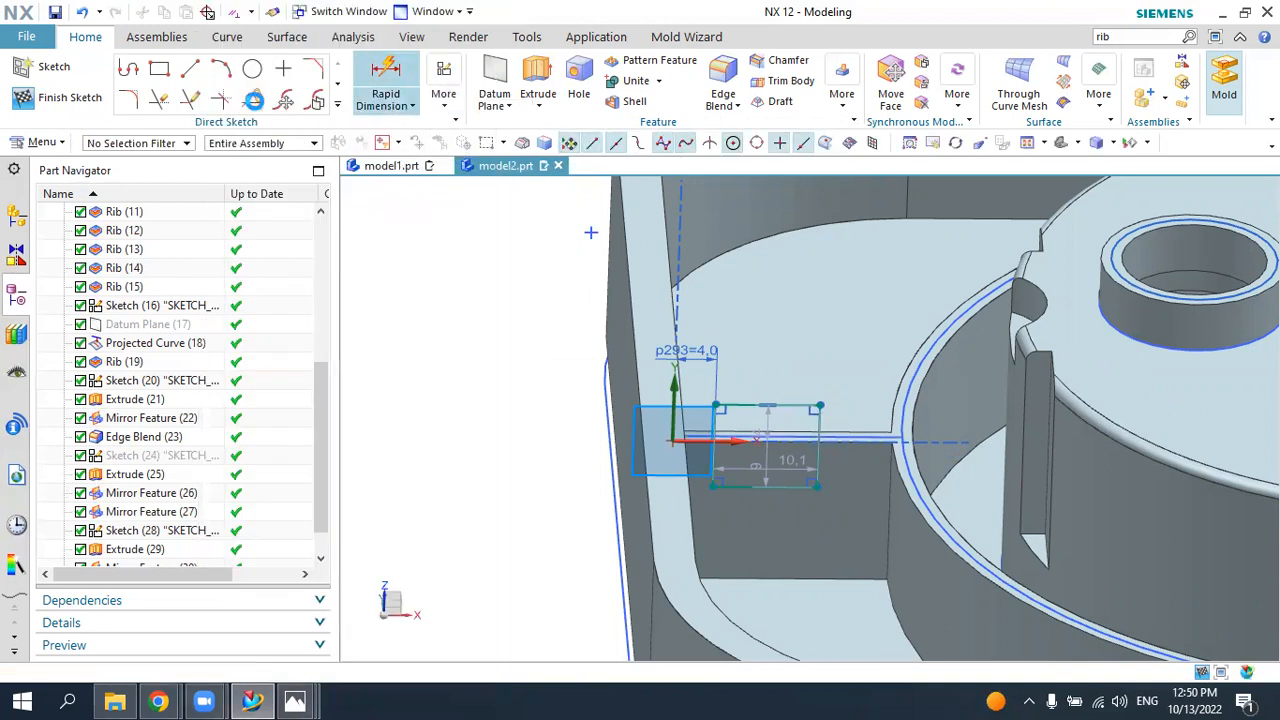
left_click(253, 100)
left_click(295, 75)
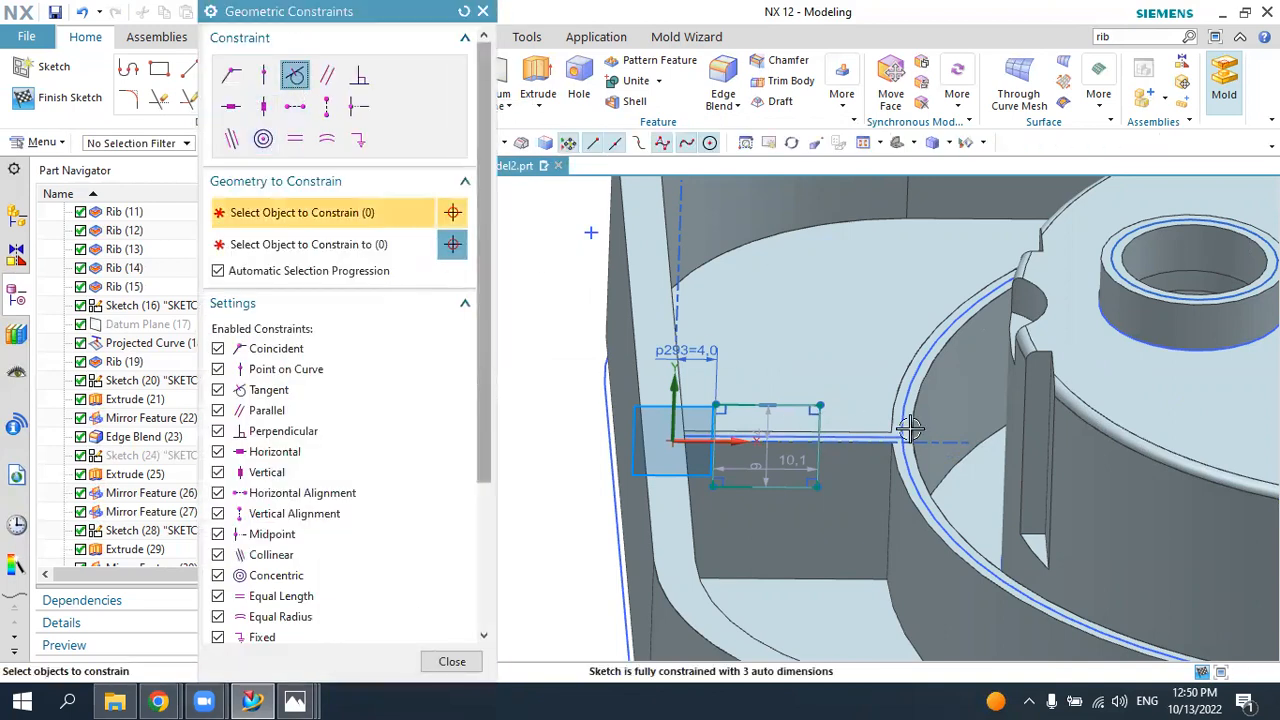
left_click(818, 432)
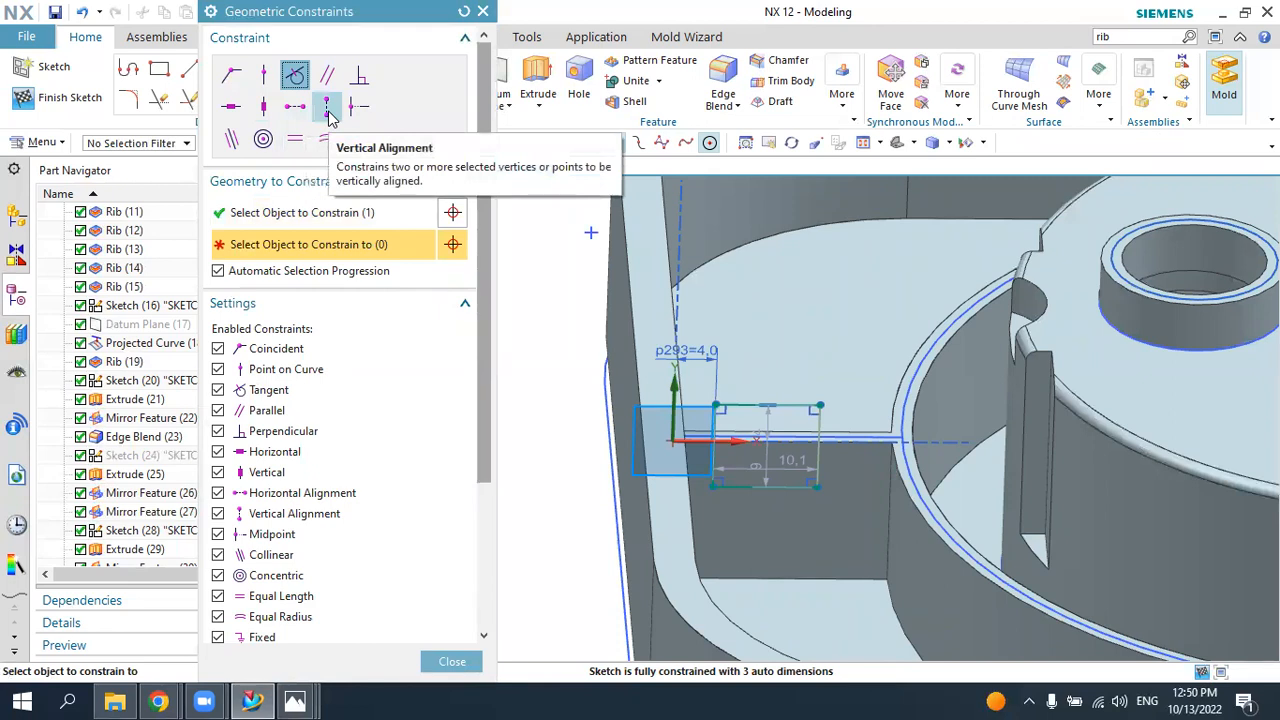
left_click(270, 80)
left_click(819, 485)
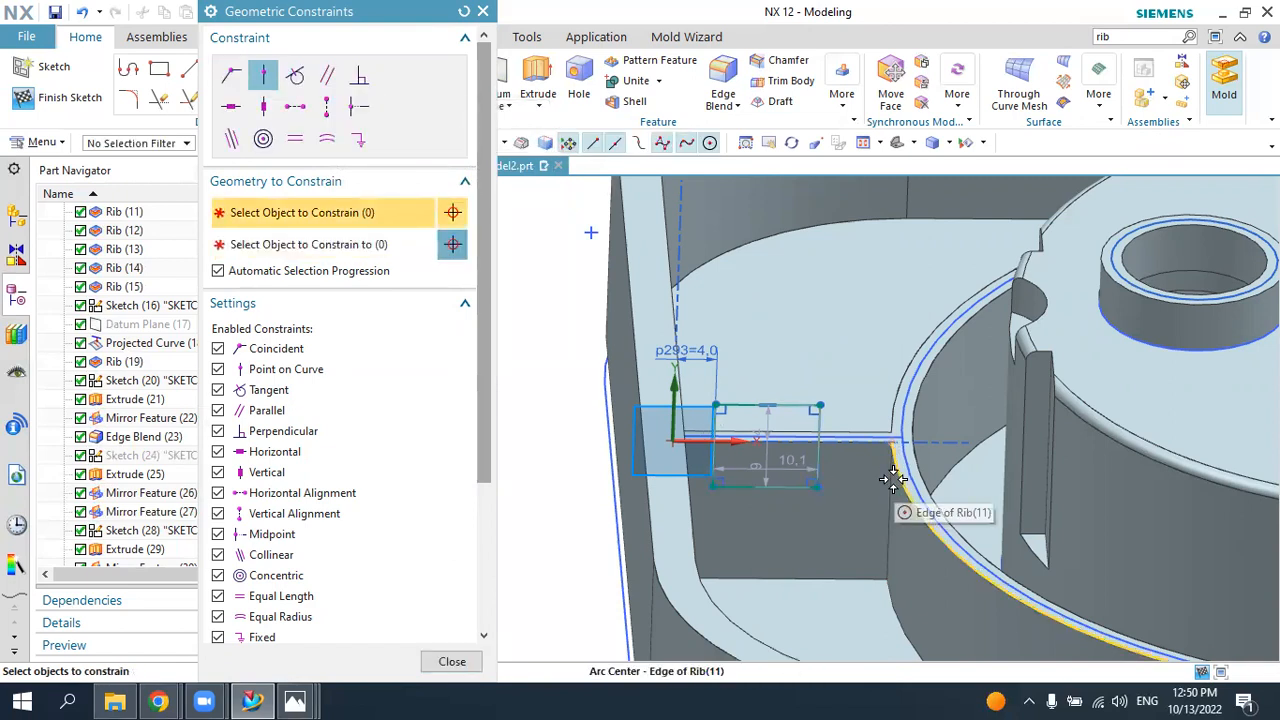
left_click(888, 484)
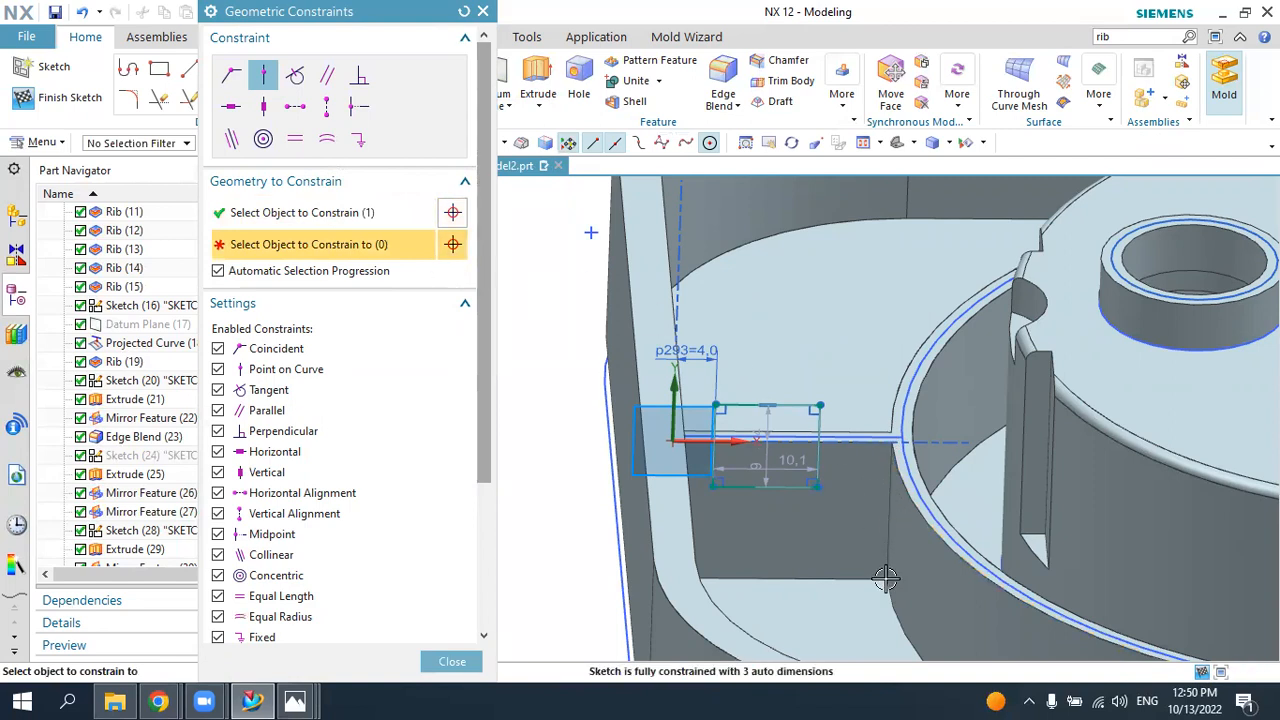
key("Escape")
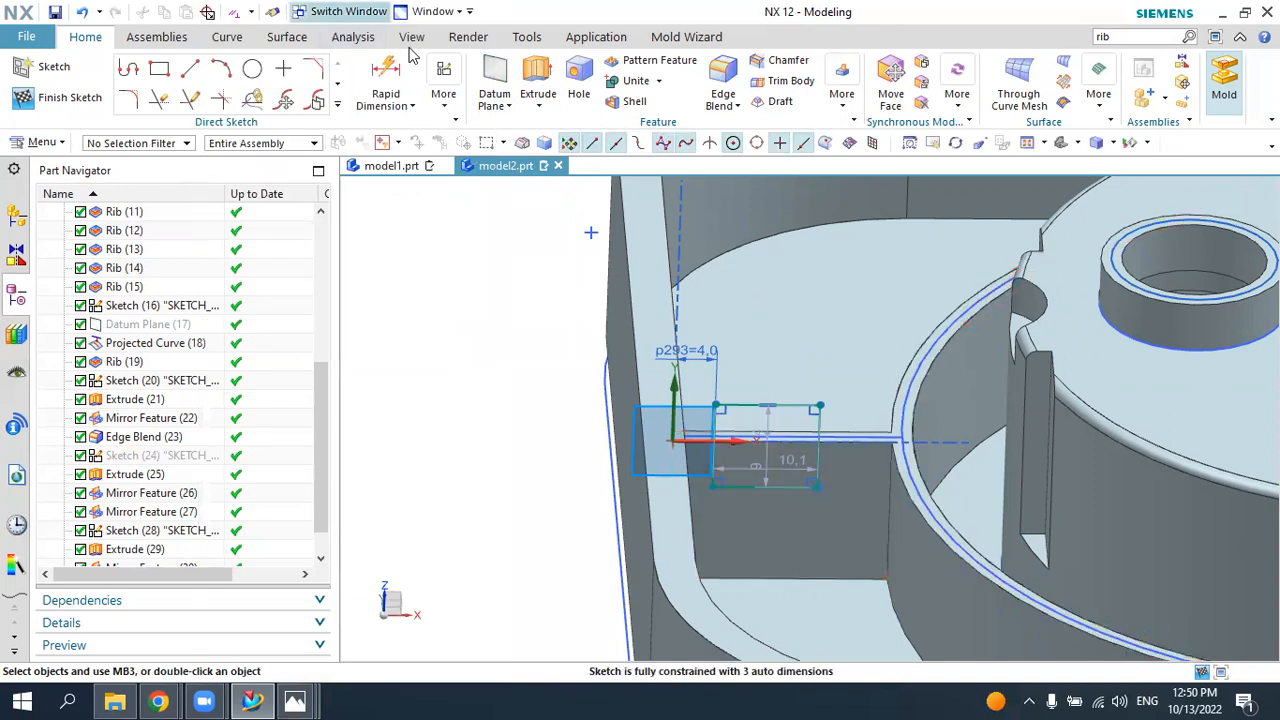
- Dimension the rectangle's lower ring-side corner to the rib's end edge at the circular ring, and set the distance to 0 mm
left_click(389, 75)
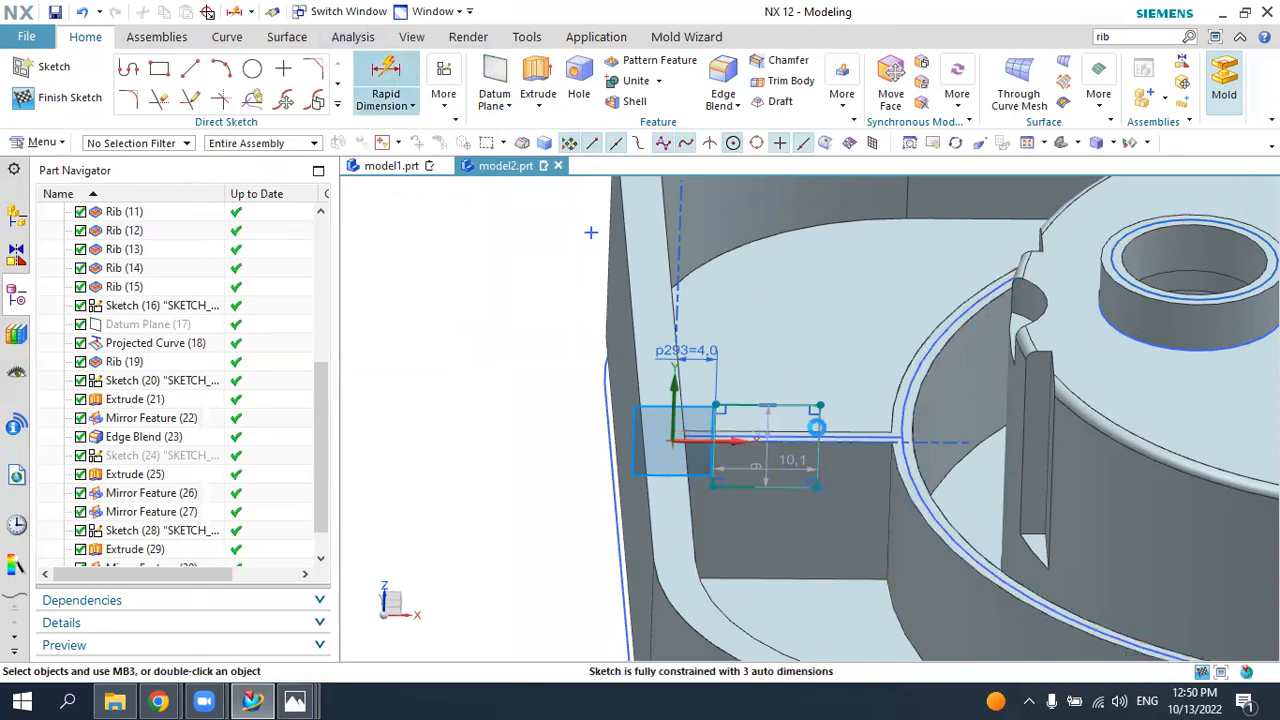
left_click(822, 487)
left_click(889, 505)
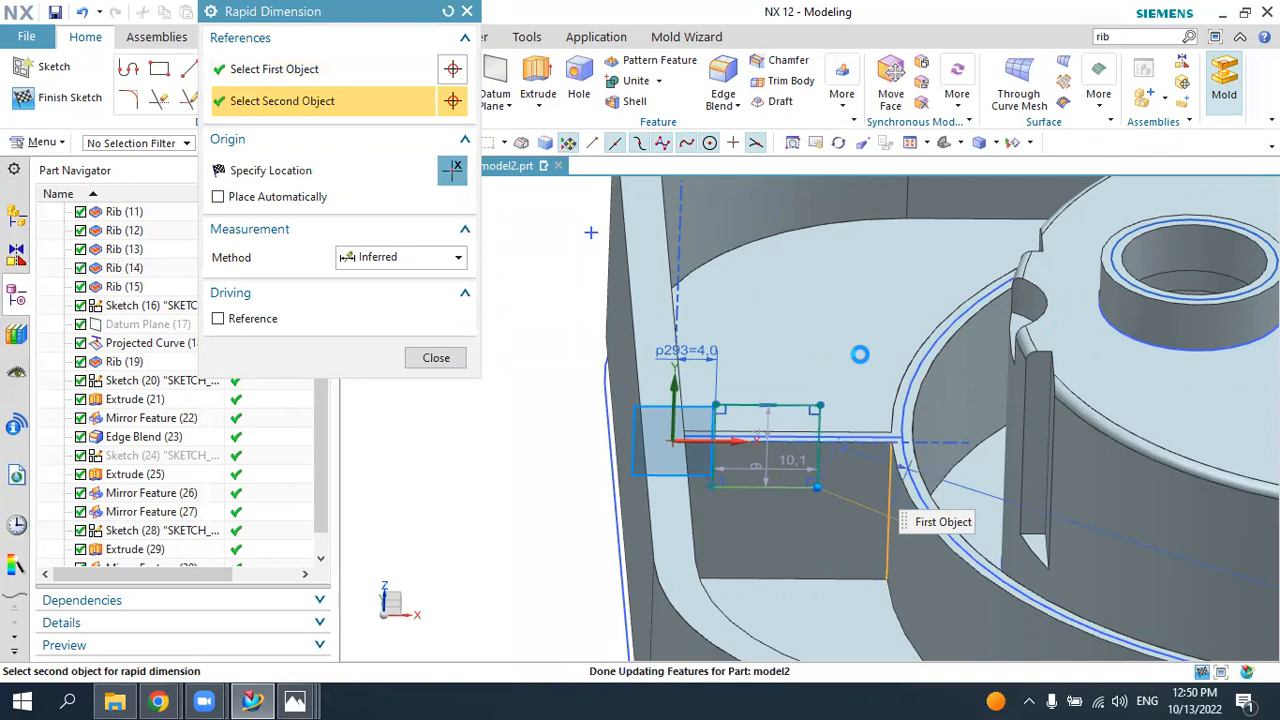
left_click(859, 331)
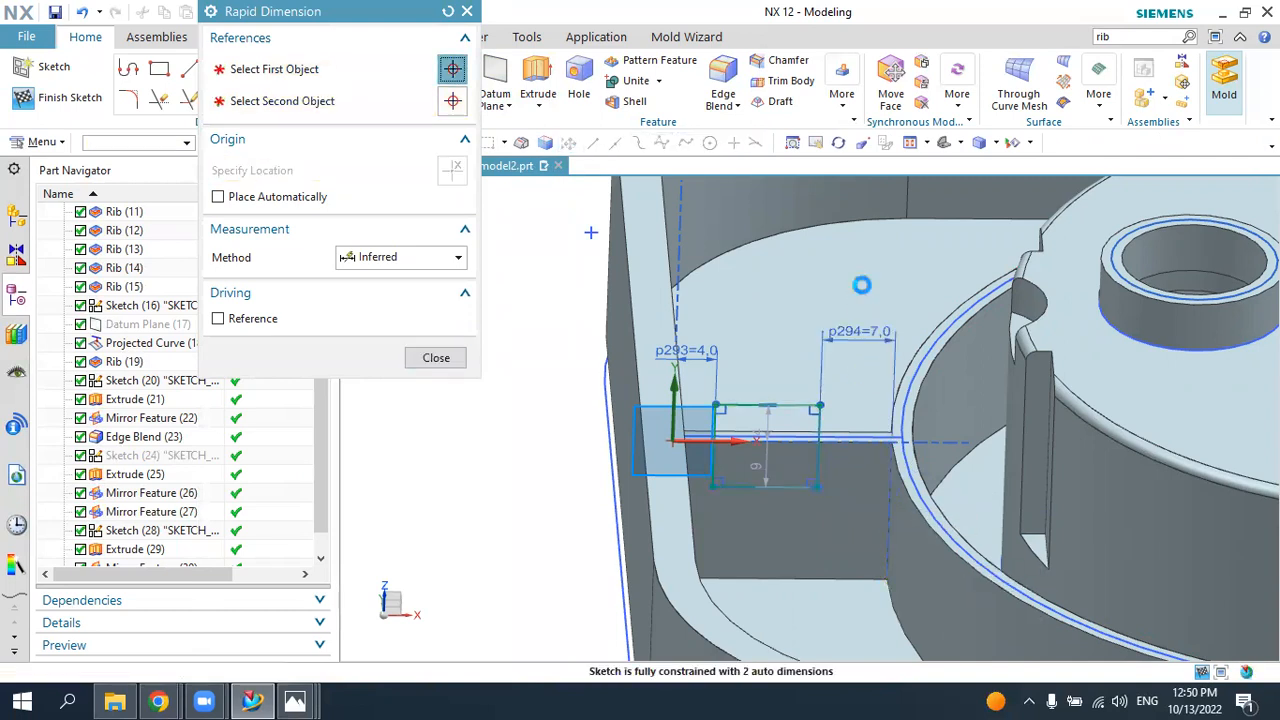
type("0")
key("Return")
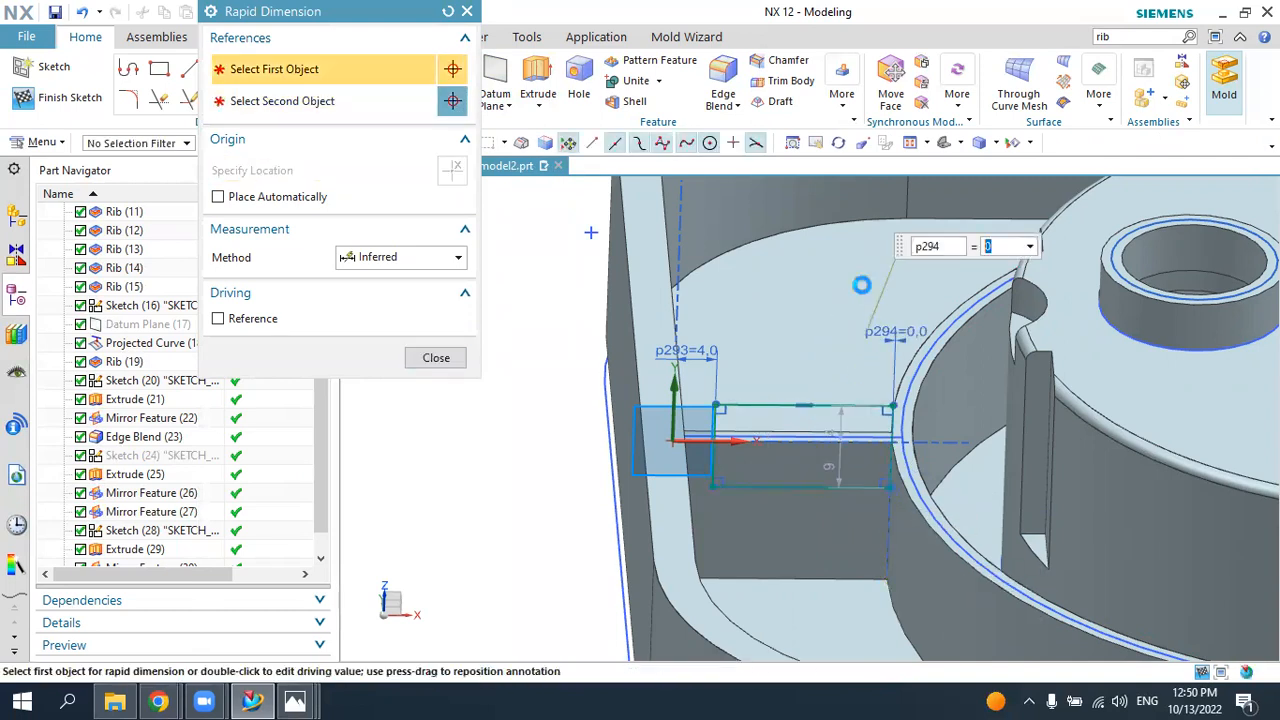
key("Escape")
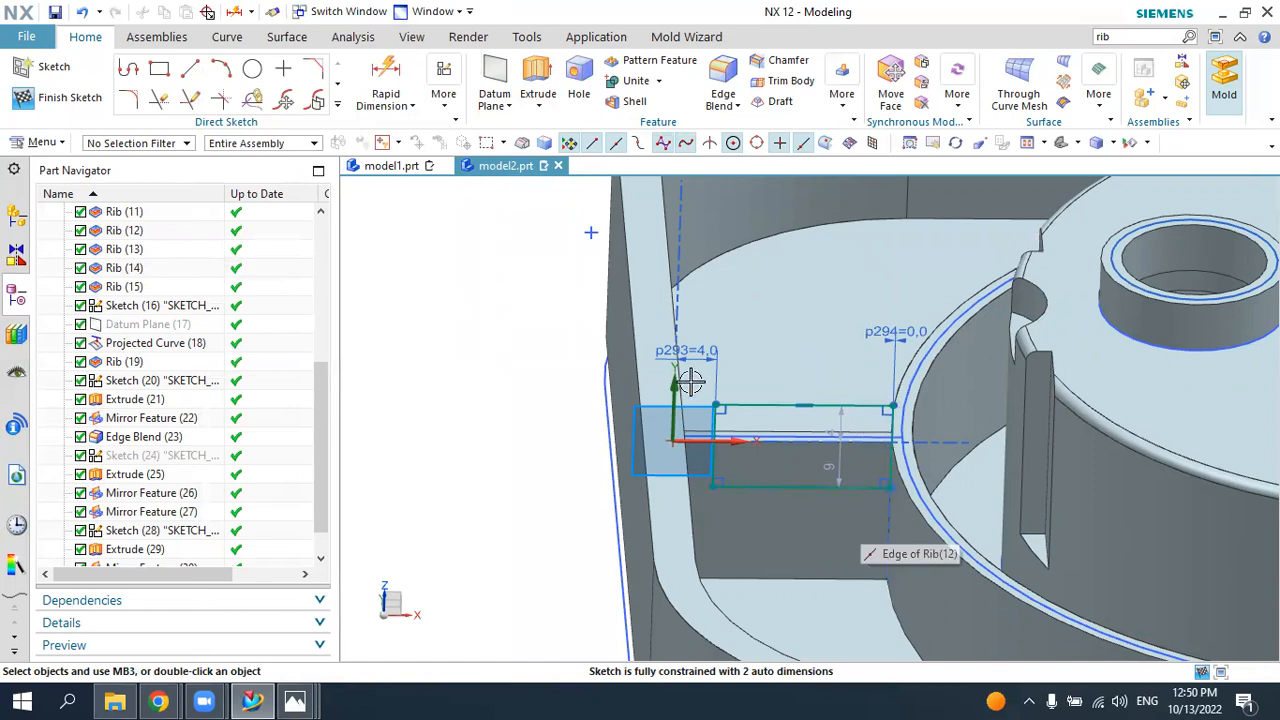
- Extrude the rectangle from 0 to 8 mm through the rib, subtracting it from the cover body
left_click(537, 80)
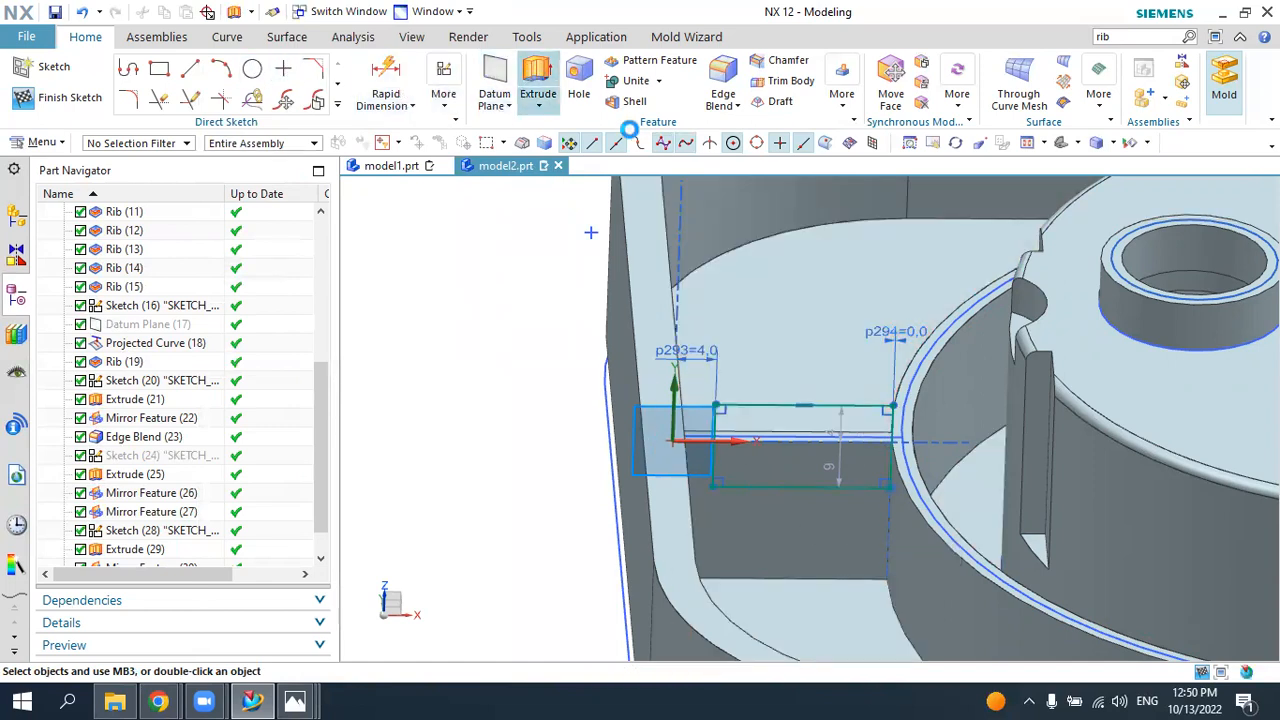
middle_click_drag(800, 330, 806, 415)
left_click_drag(806, 415, 837, 294)
left_click(330, 428)
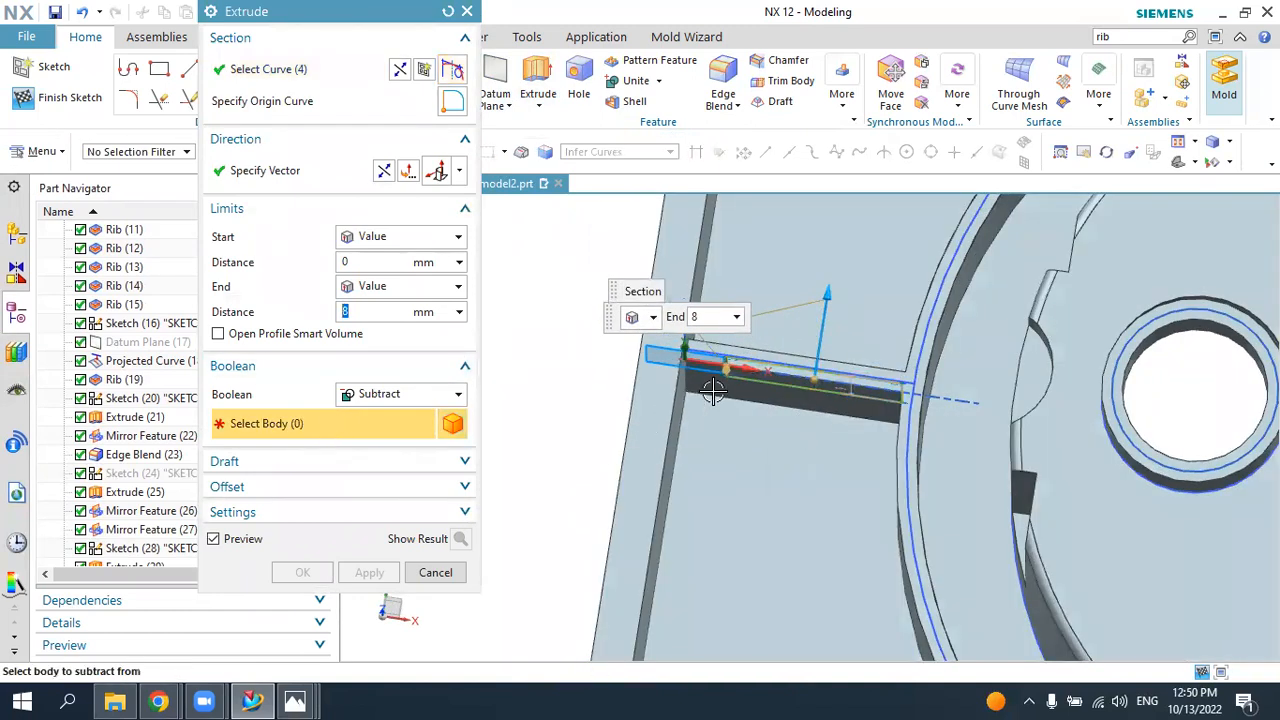
left_click(755, 410)
mouse_move(757, 417)
middle_mouse_down()
mouse_move(770, 376)
mouse_move(577, 429)
middle_mouse_up()
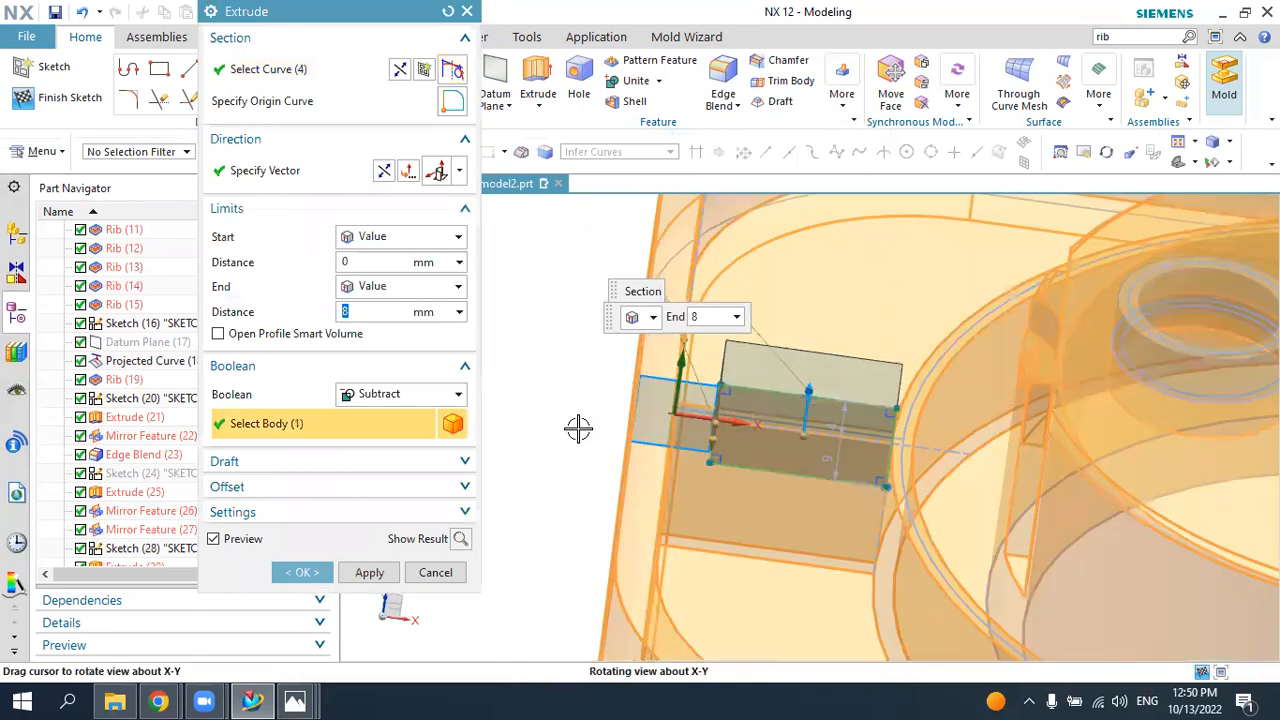
left_click(301, 572)
- Hide the rectangular sketch used for the rib cutout
middle_click_drag(674, 449, 777, 414)
left_click(797, 411)
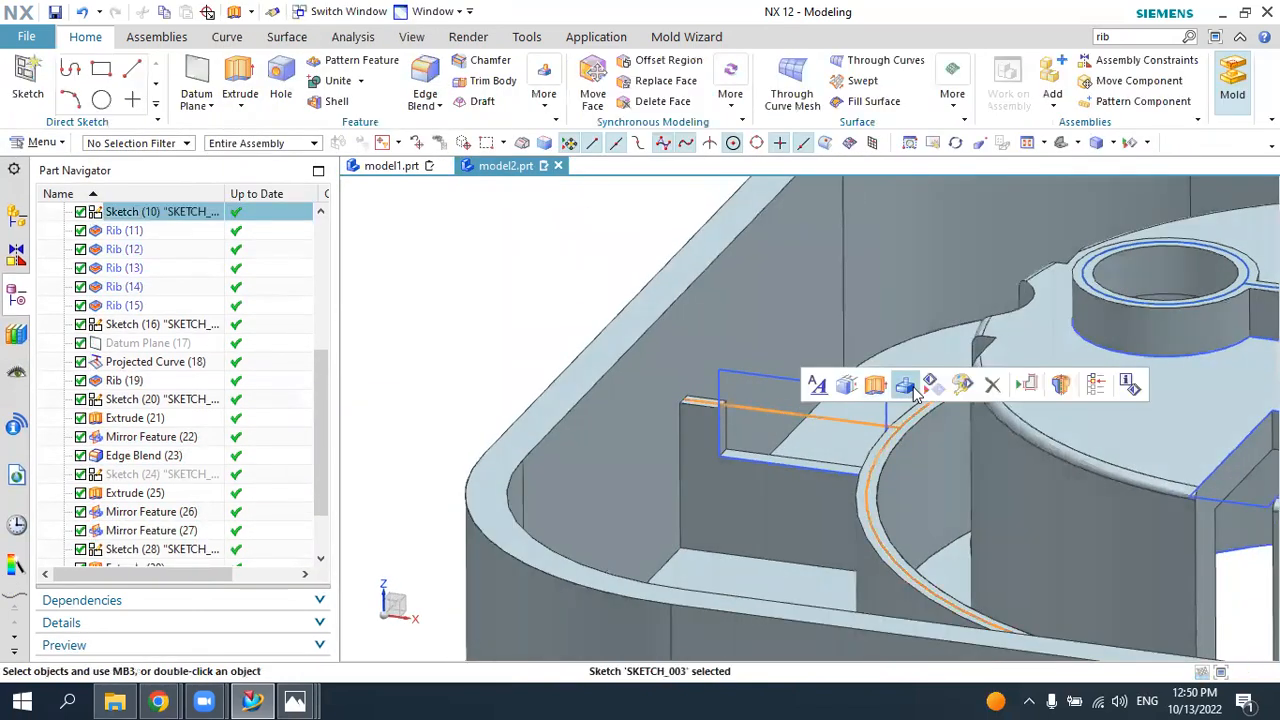
key("Escape")
left_click(828, 377)
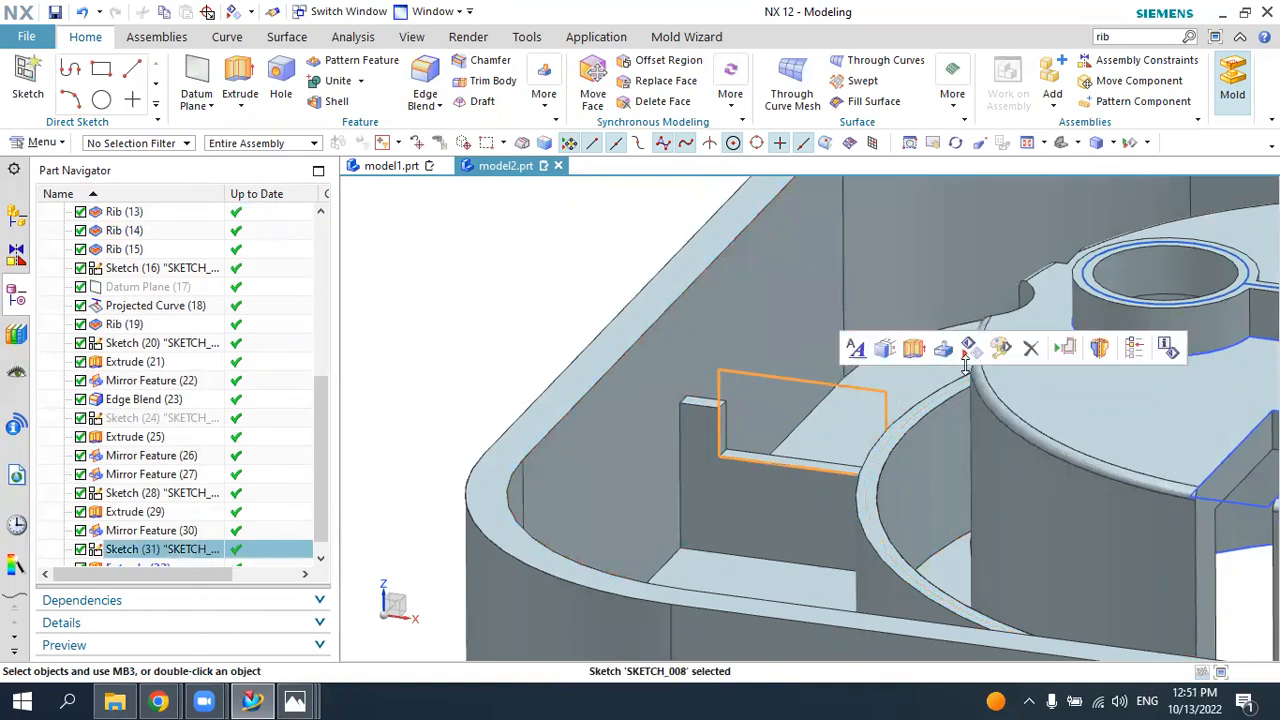
left_click(969, 348)
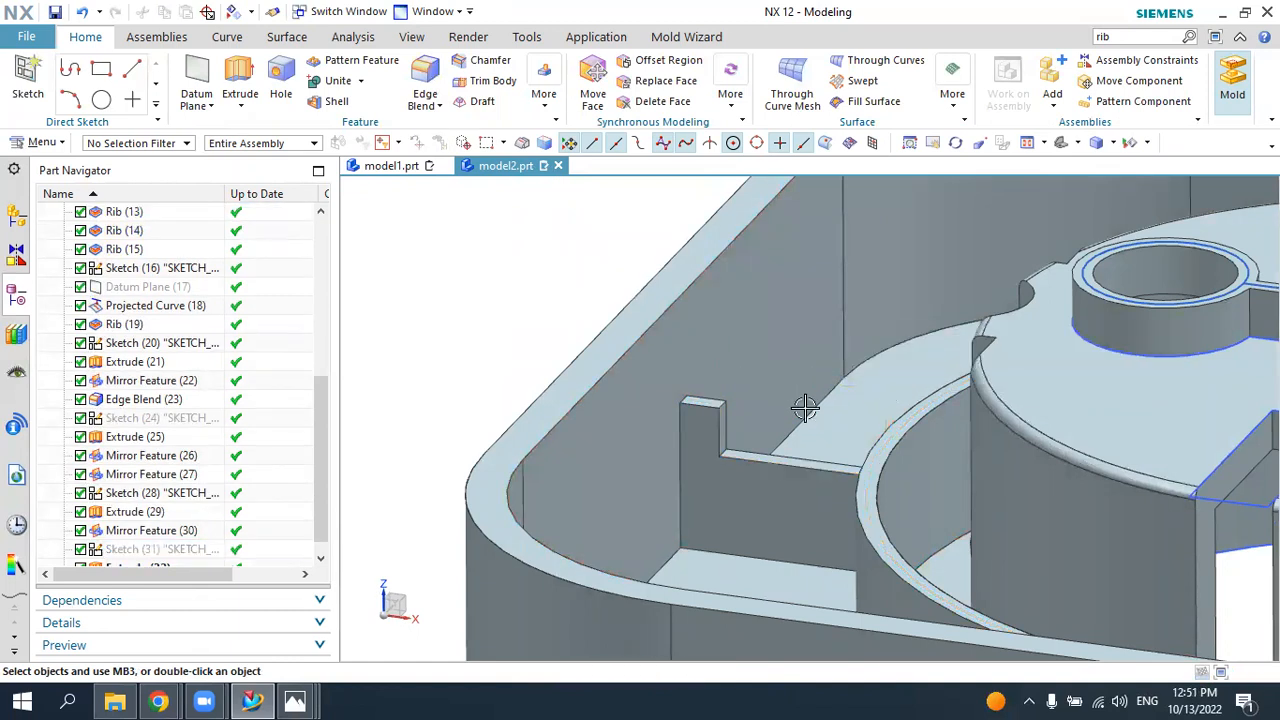
- Check the stepped ribs in the socket-rib.jpg image in Photos, and return to the NX model to compare them
left_click(260, 700)
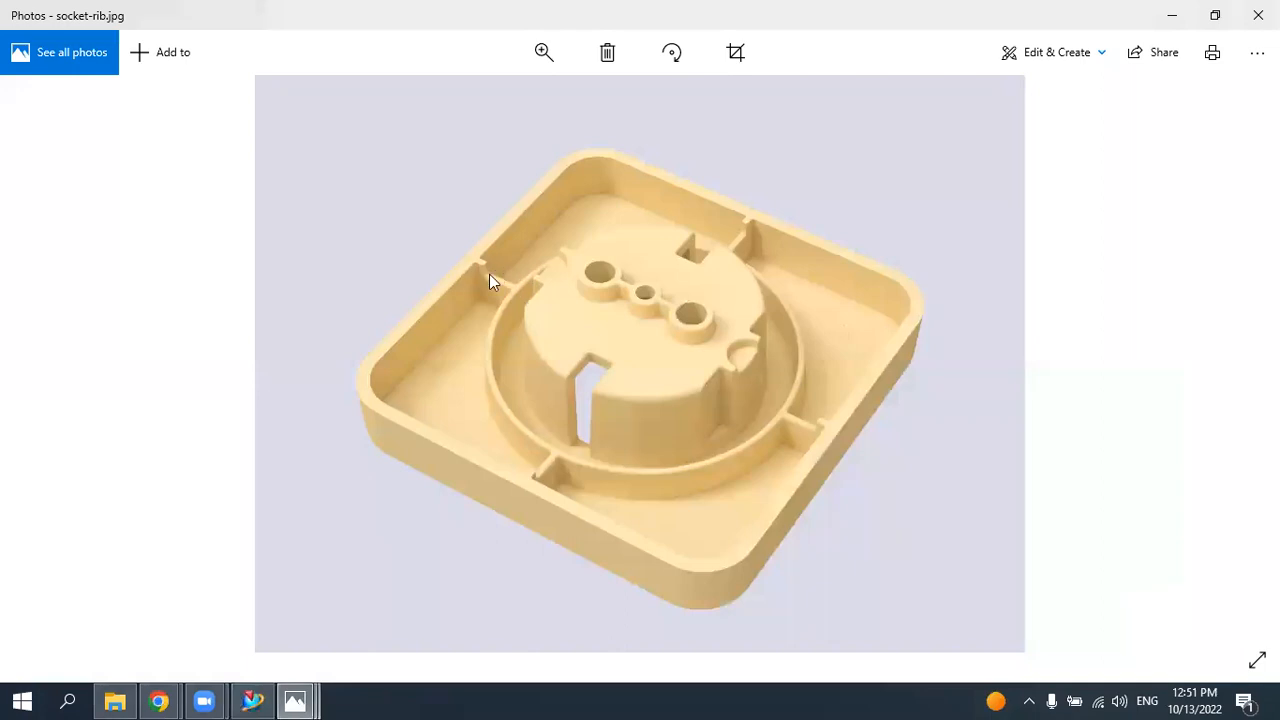
left_click(250, 698)
middle_click_drag(857, 409, 1128, 178)
left_click(1063, 143)
mouse_move(743, 277)
middle_mouse_down()
mouse_move(731, 304)
mouse_move(743, 302)
middle_mouse_up()
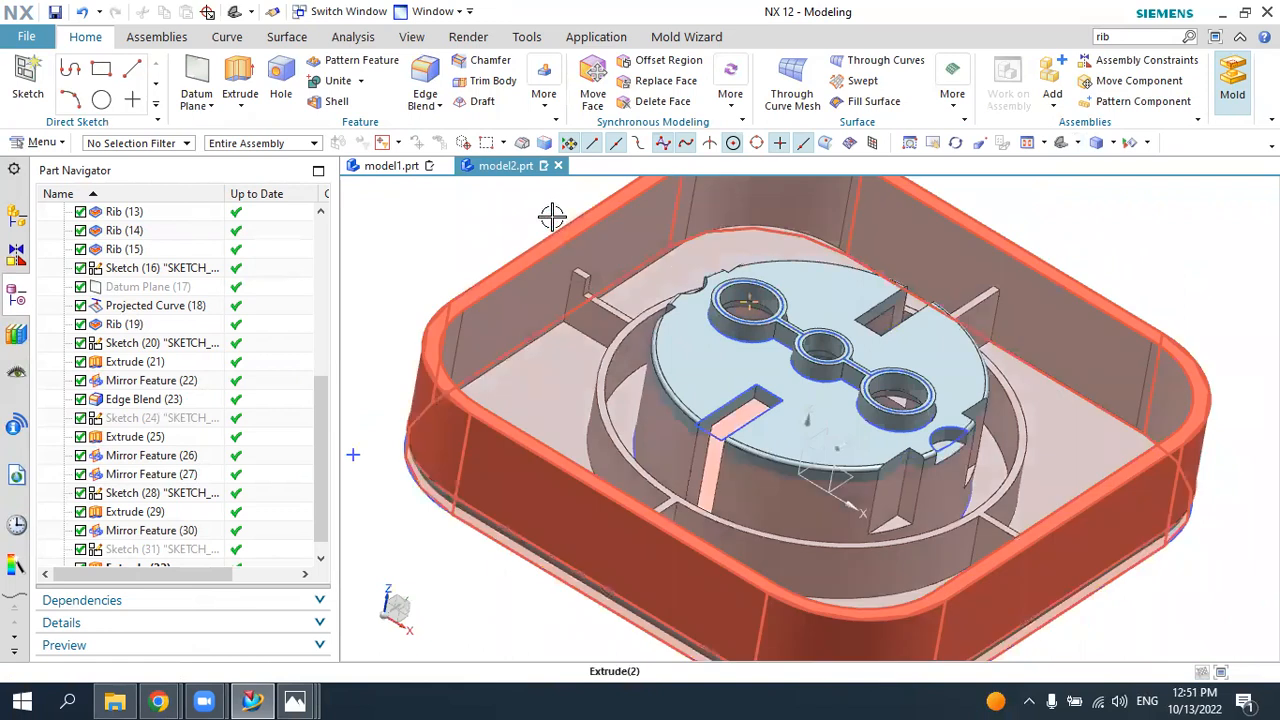
- Pattern the rib cutout circularly with a count of 4 over 360° about the vertical axis through the round top's center
left_click(350, 62)
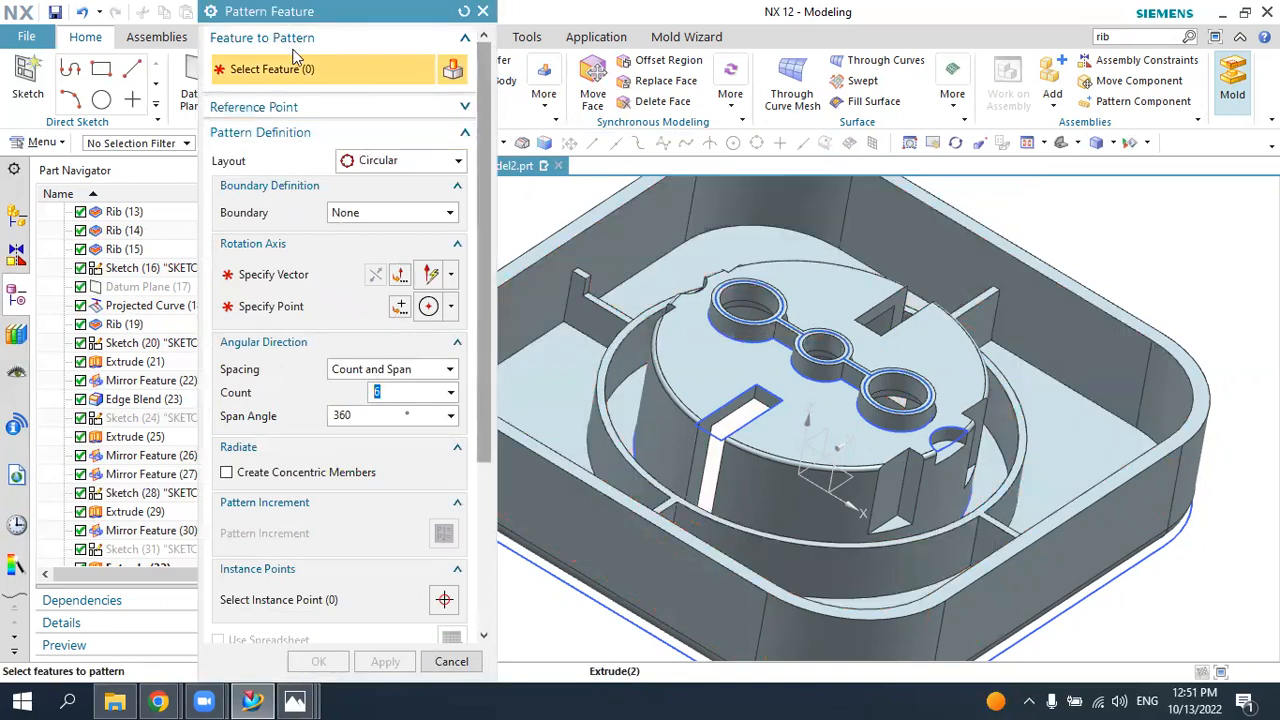
left_click_drag(295, 13, 437, 29)
scroll(160, 548, "down", 1)
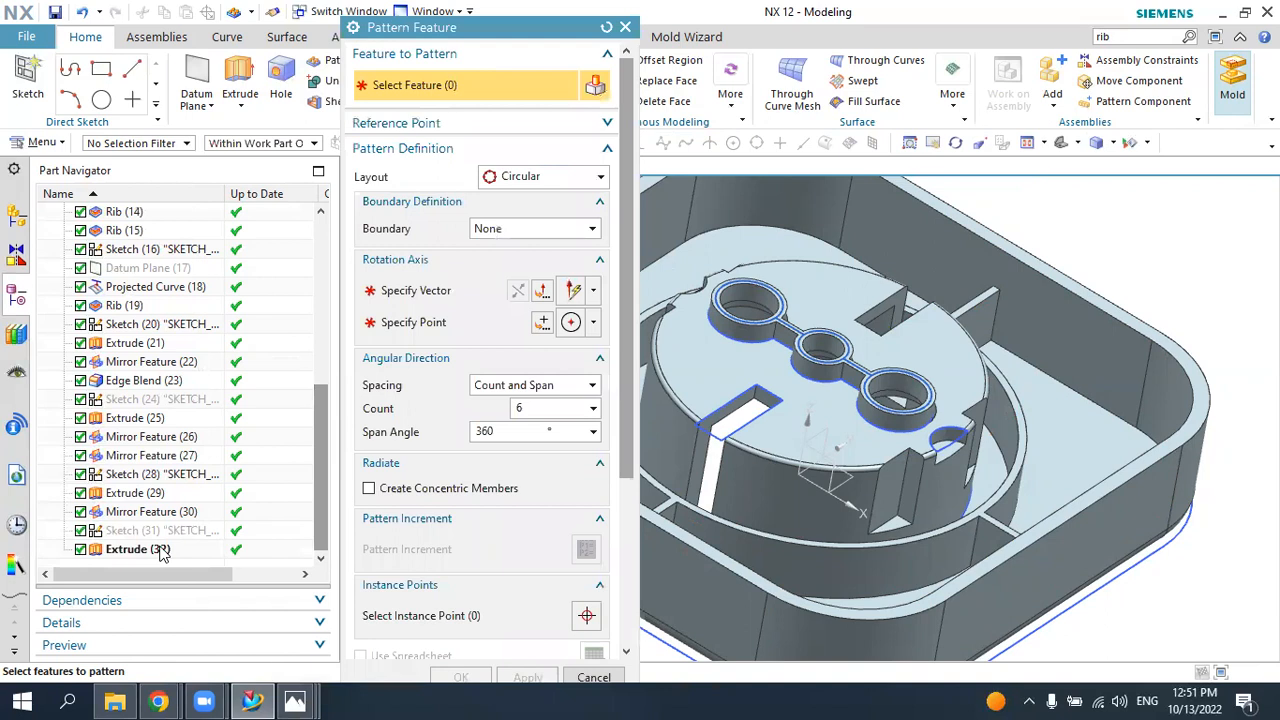
left_click(157, 549)
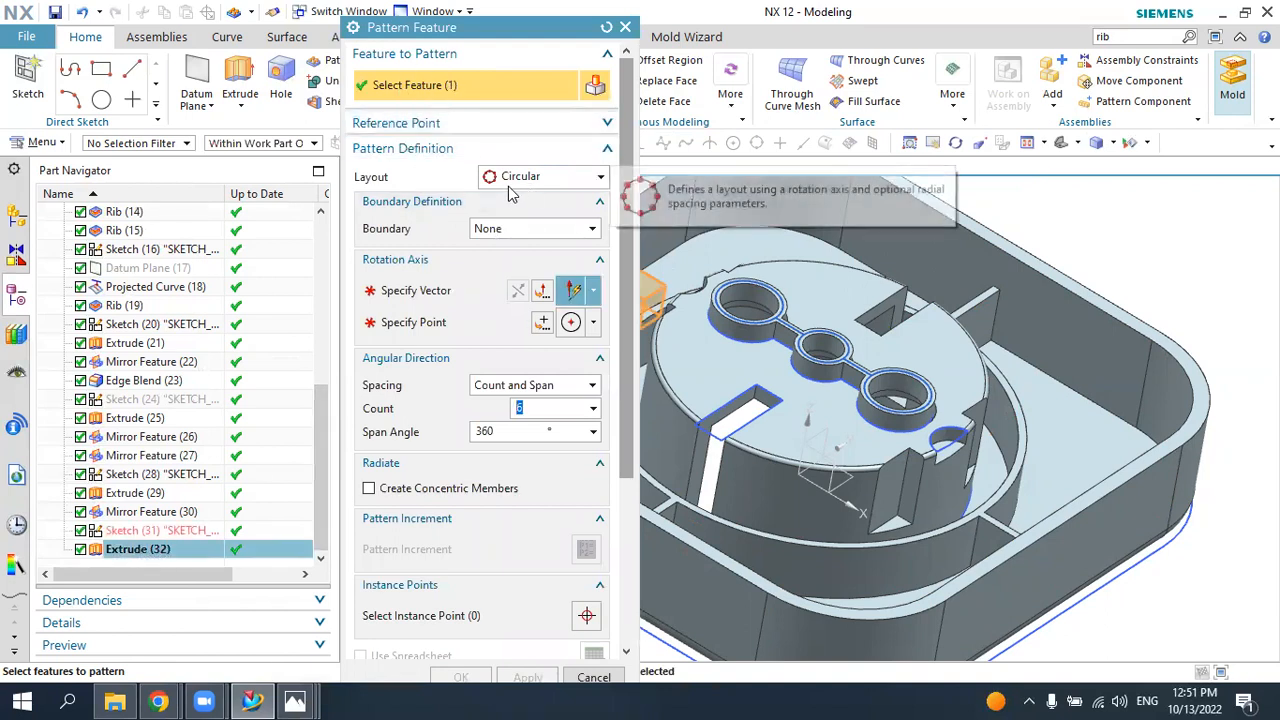
left_click(415, 290)
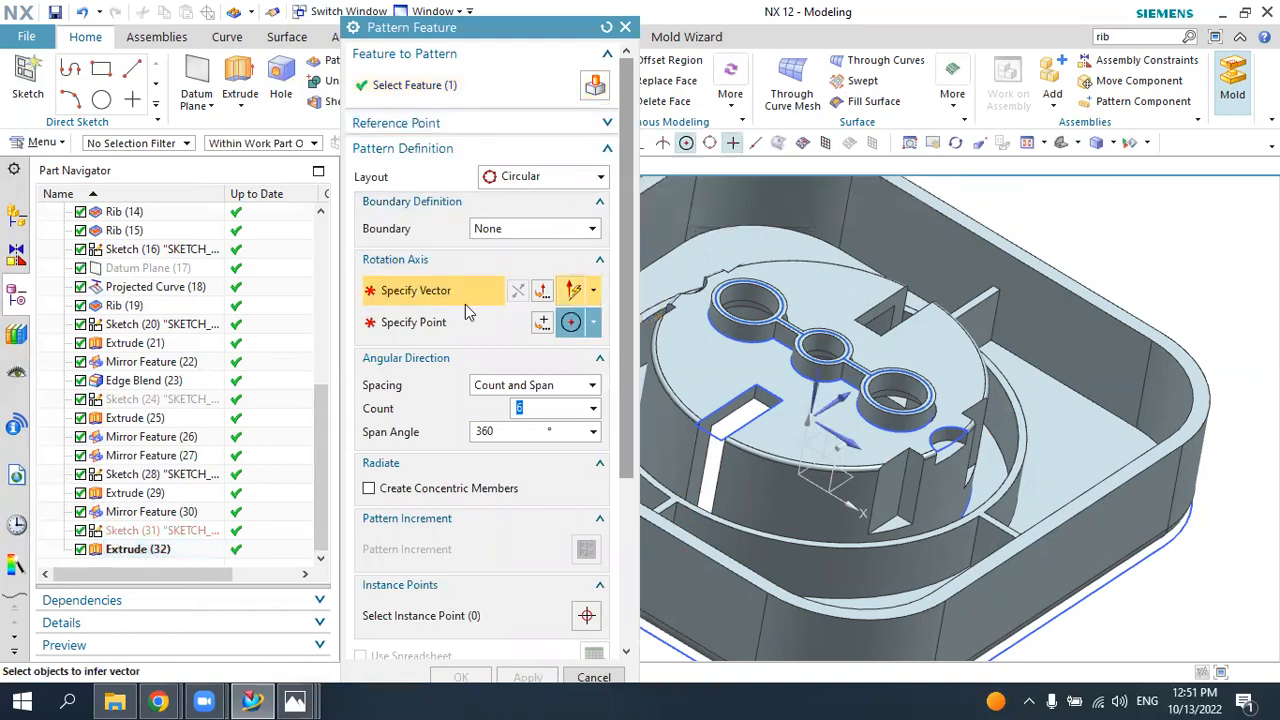
left_click(818, 380)
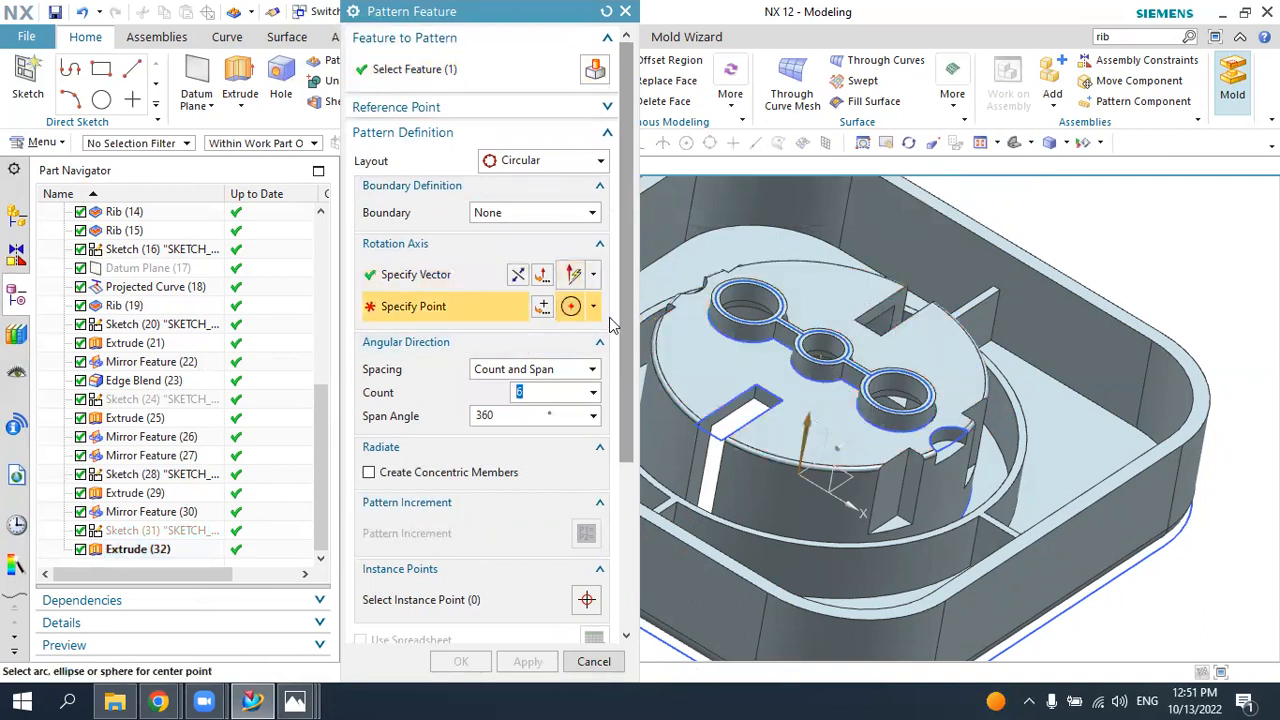
left_click(826, 259)
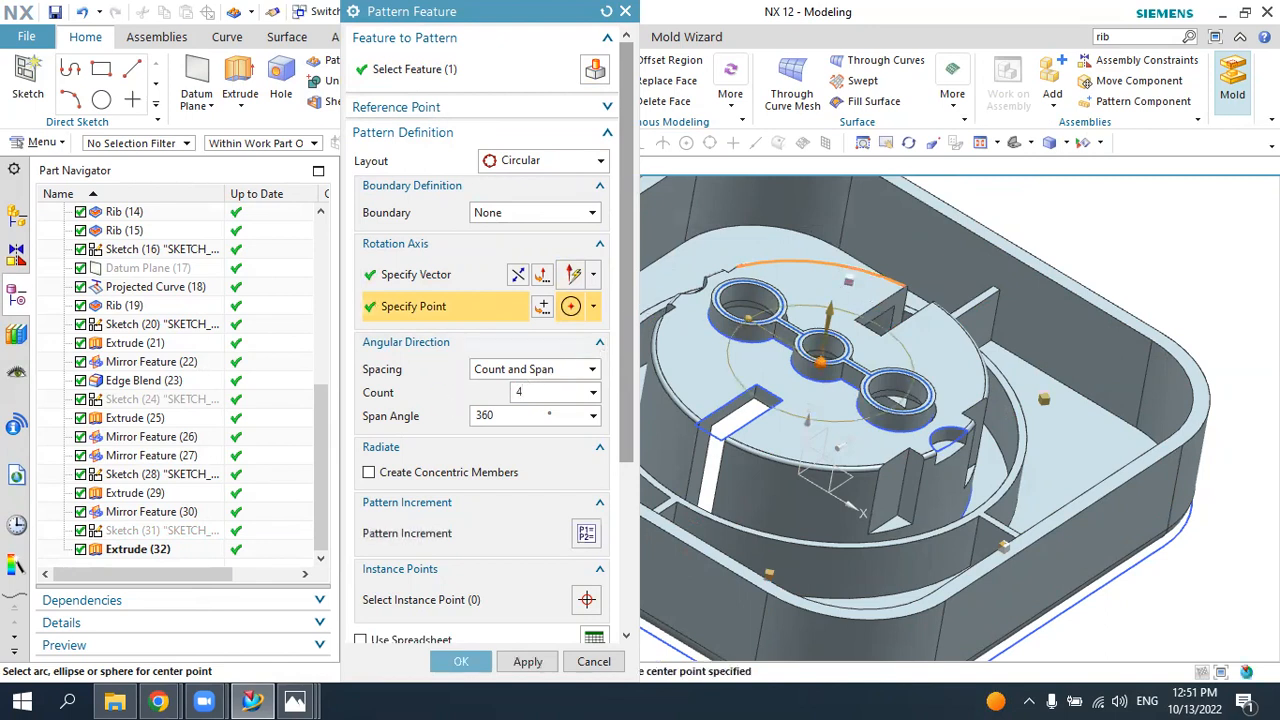
left_click(461, 661)
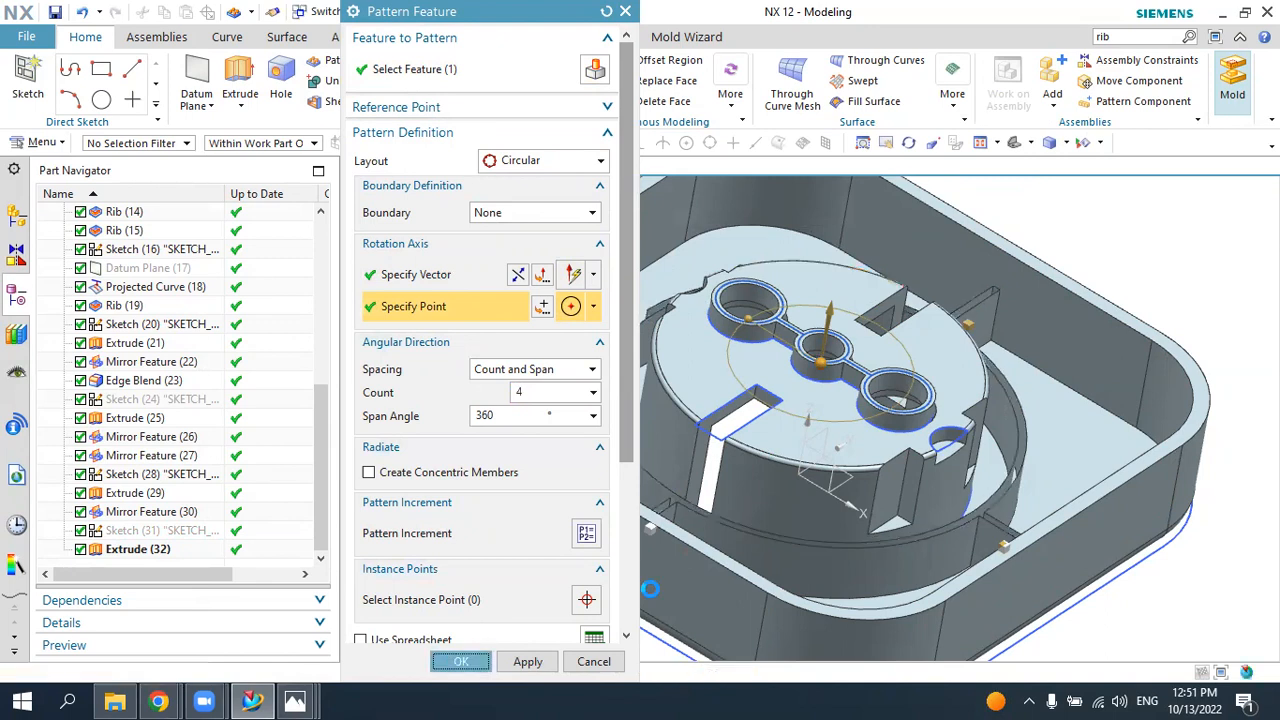
- Delete the circular pattern of the rib cutout
middle_click_drag(1004, 370, 960, 430)
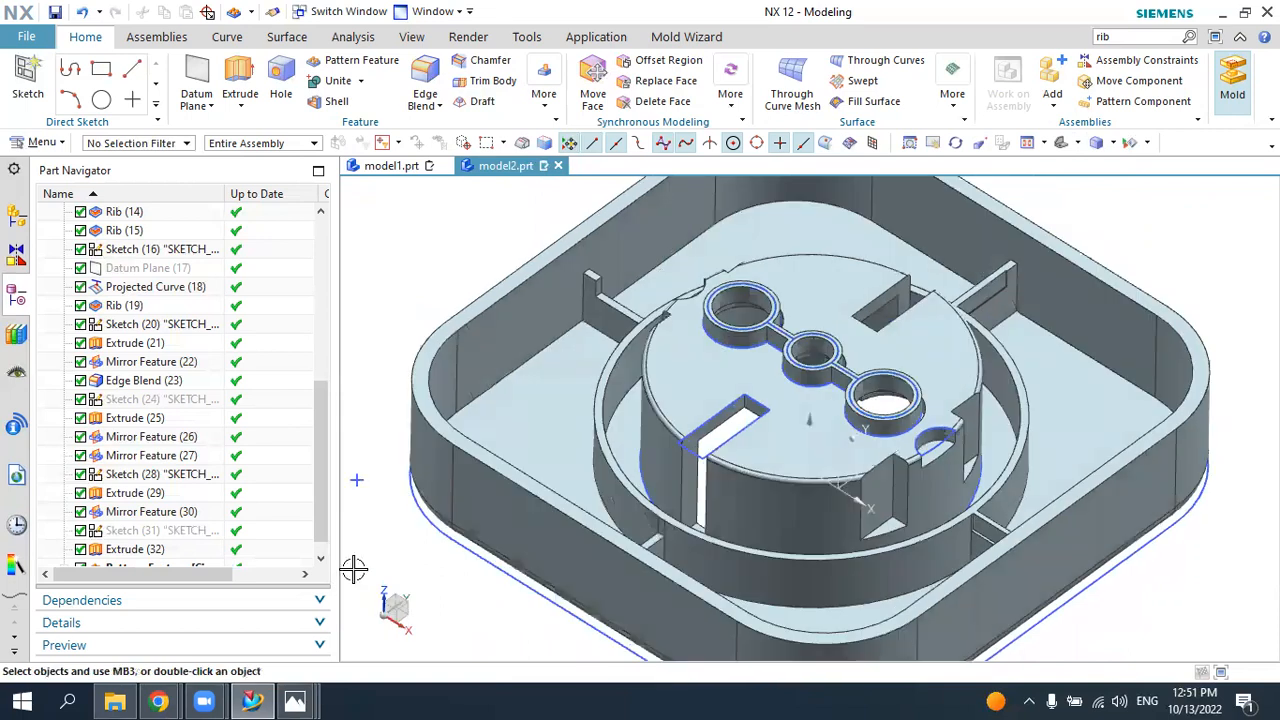
scroll(322, 510, "down", 1)
left_click(154, 549)
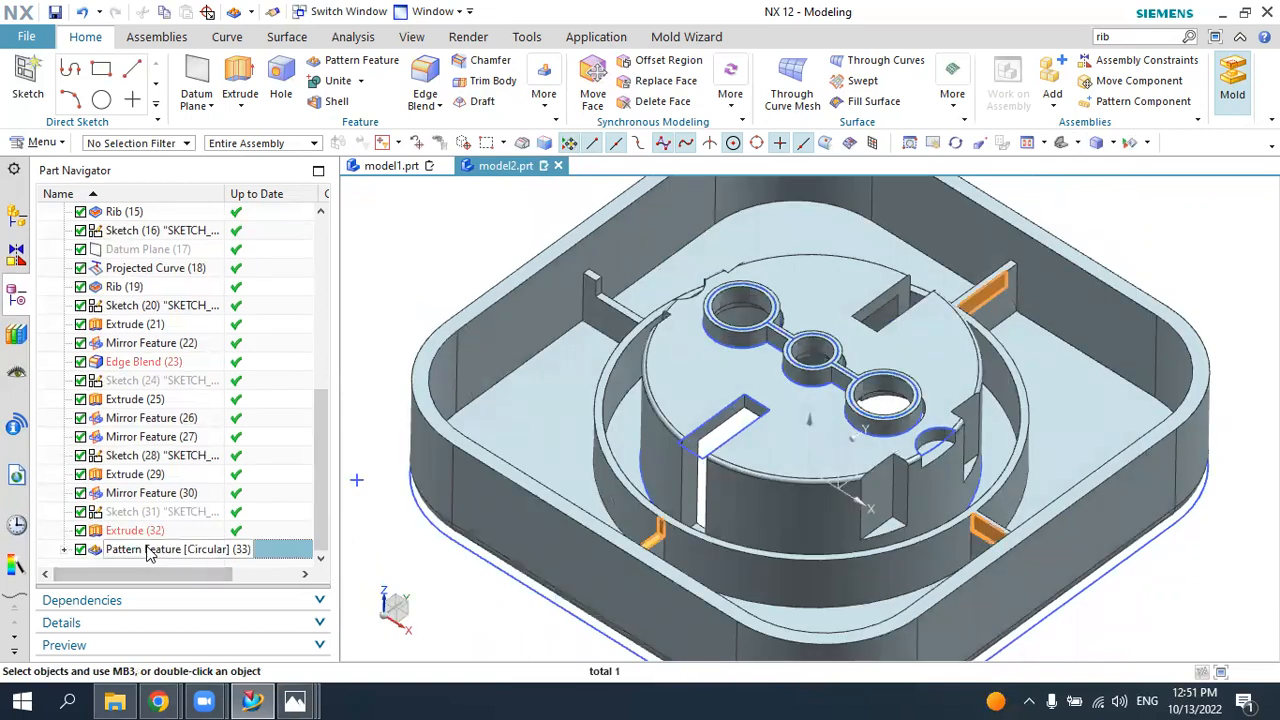
right_click(154, 549)
left_click(192, 434)
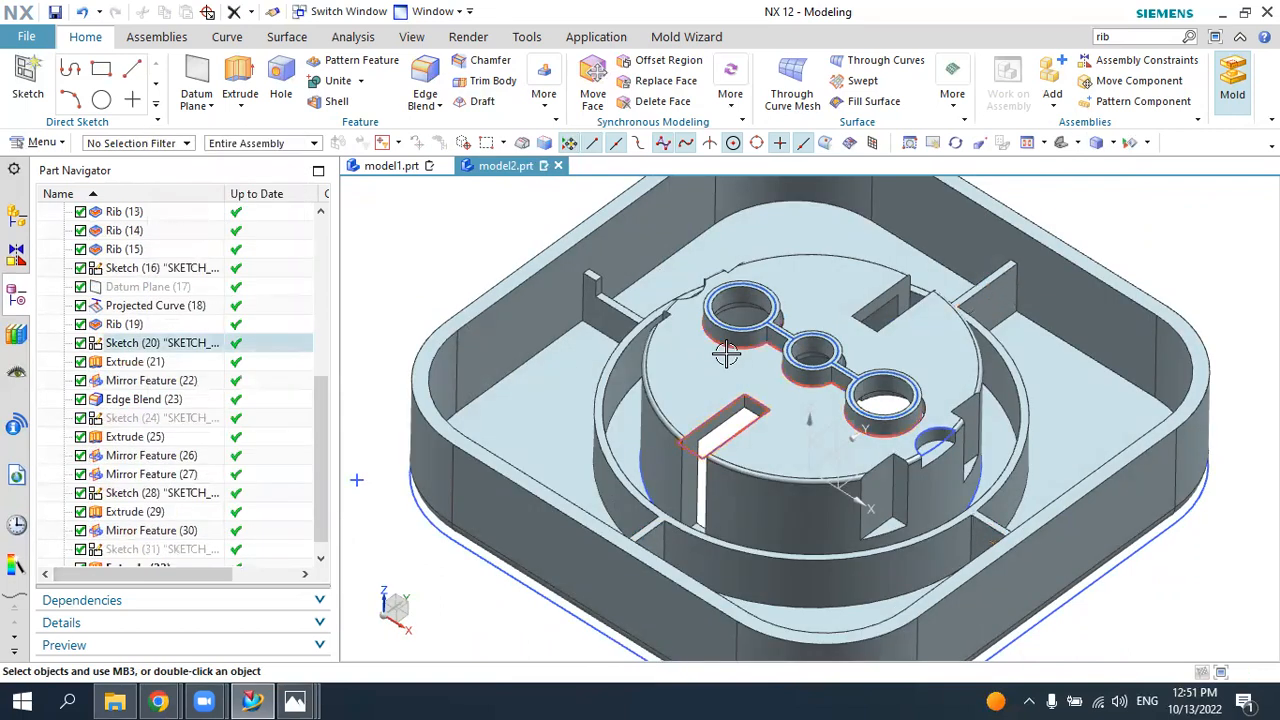
- Mirror the rib cutout extrude about the YZ plane of the datum coordinate system
middle_click_drag(726, 355, 775, 362)
left_click(550, 111)
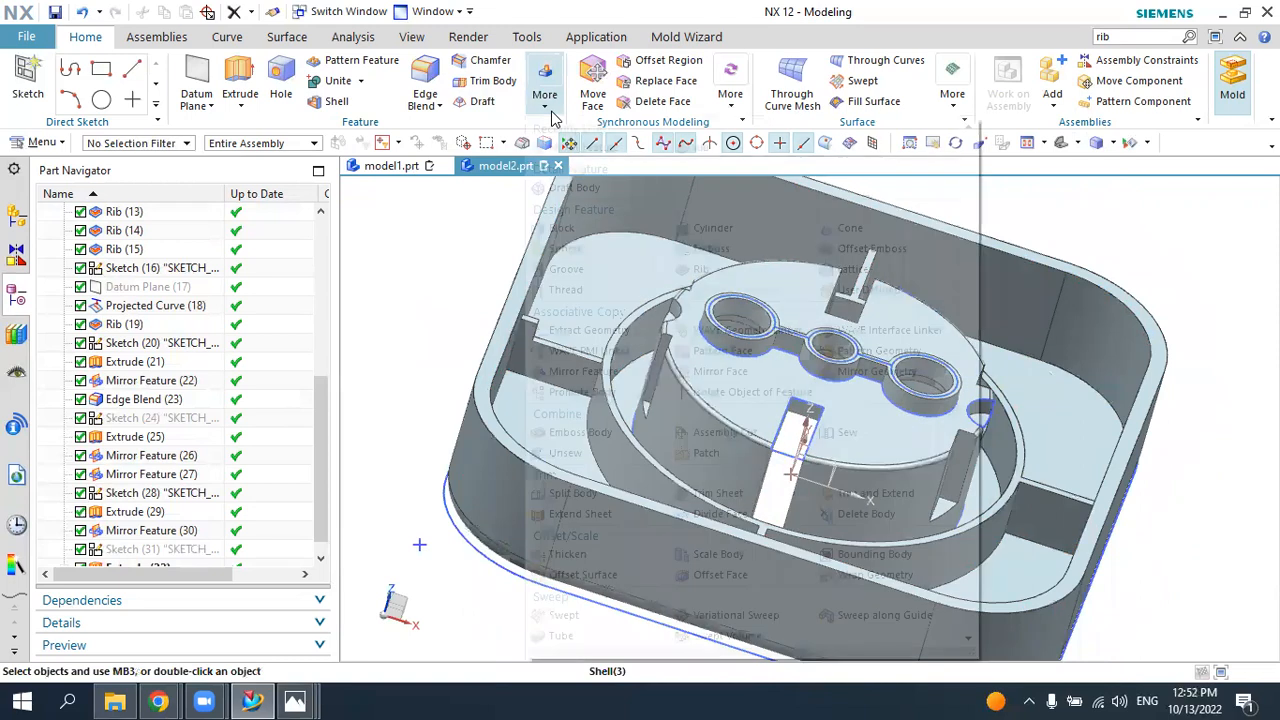
left_click(592, 147)
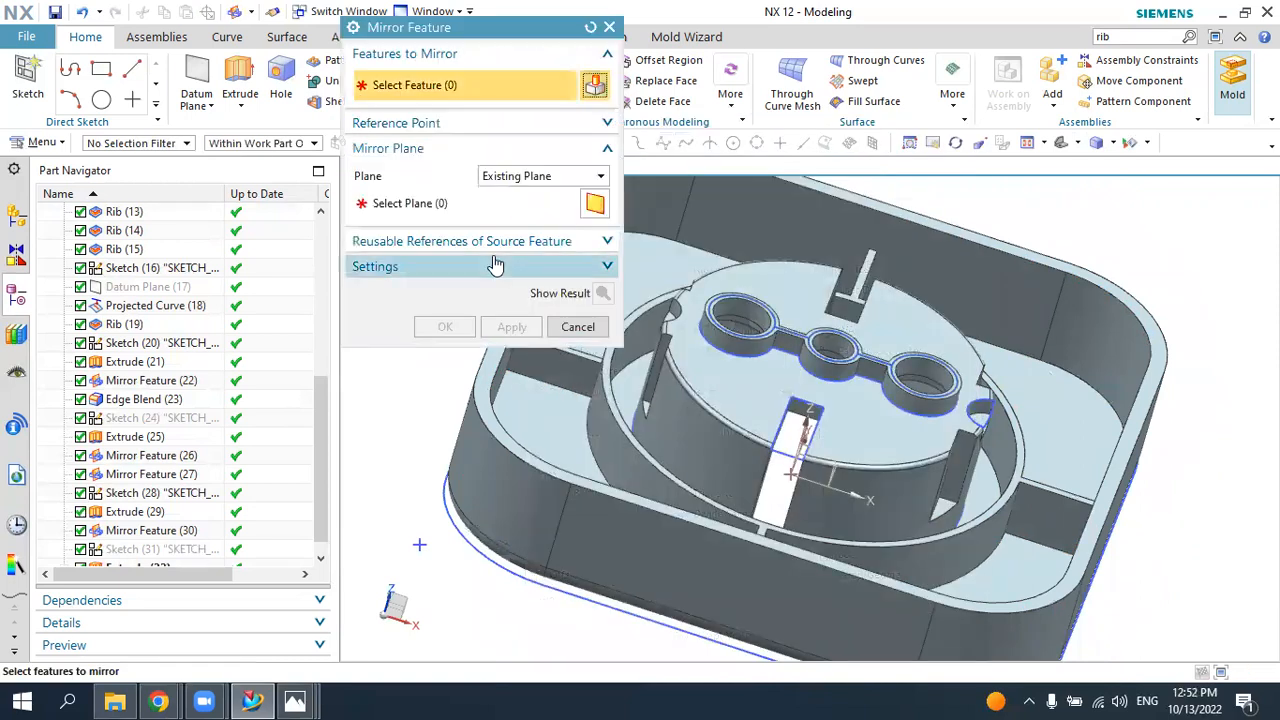
scroll(205, 529, "down", 1)
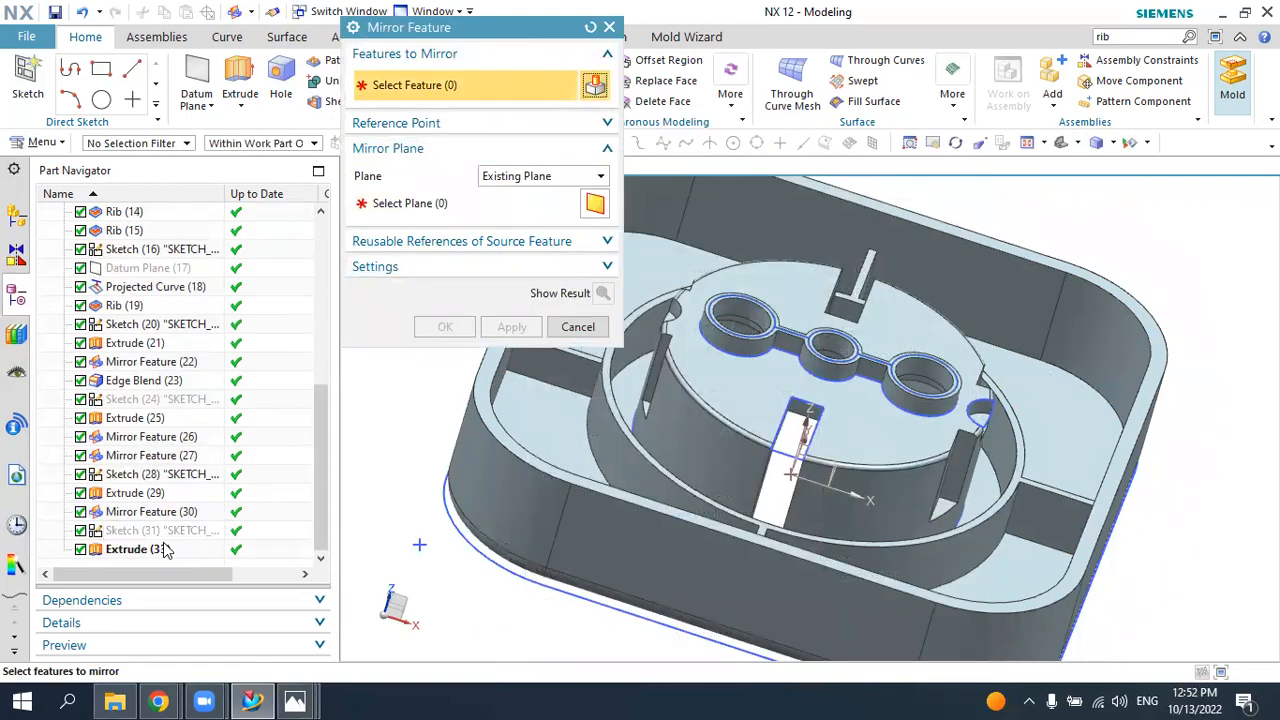
left_click(130, 549)
left_click(400, 205)
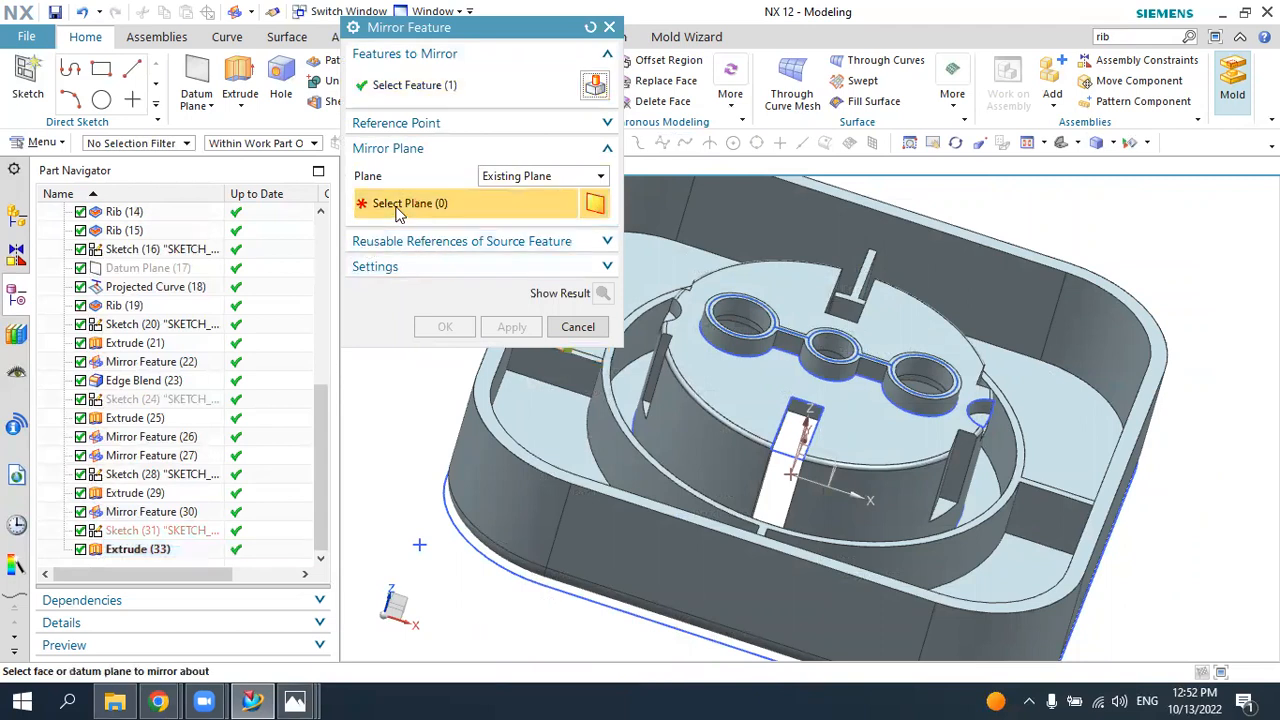
middle_click_drag(817, 487, 851, 444)
left_click(834, 422)
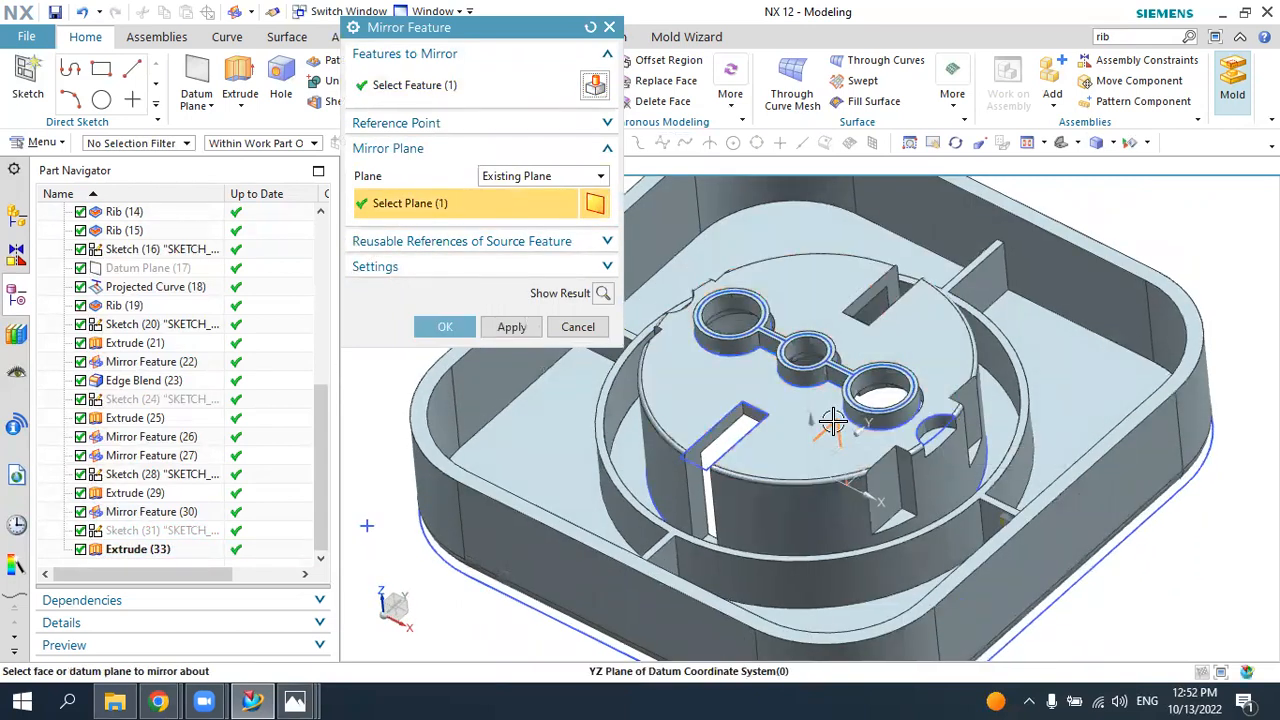
left_click(446, 328)
- Delete the mirrored copy of the rib cutout
middle_click_drag(755, 388, 785, 405)
scroll(175, 567, "up", 1)
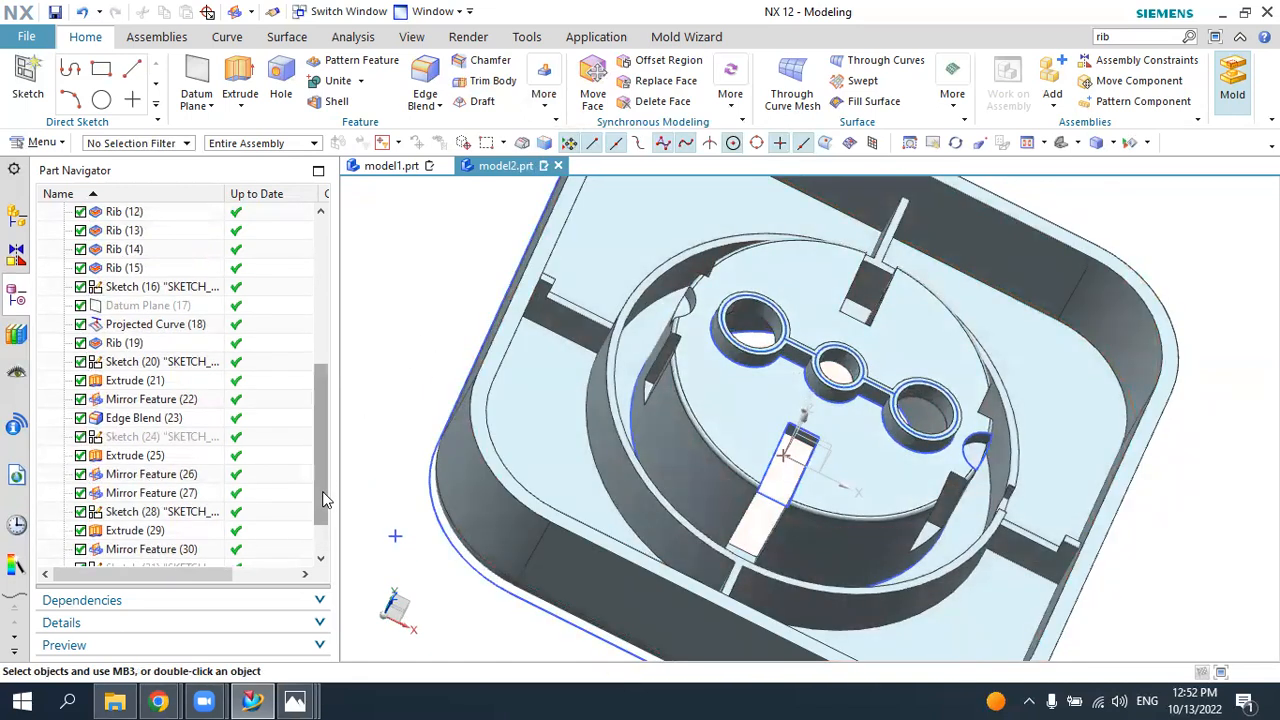
scroll(323, 500, "down", 1)
right_click(196, 549)
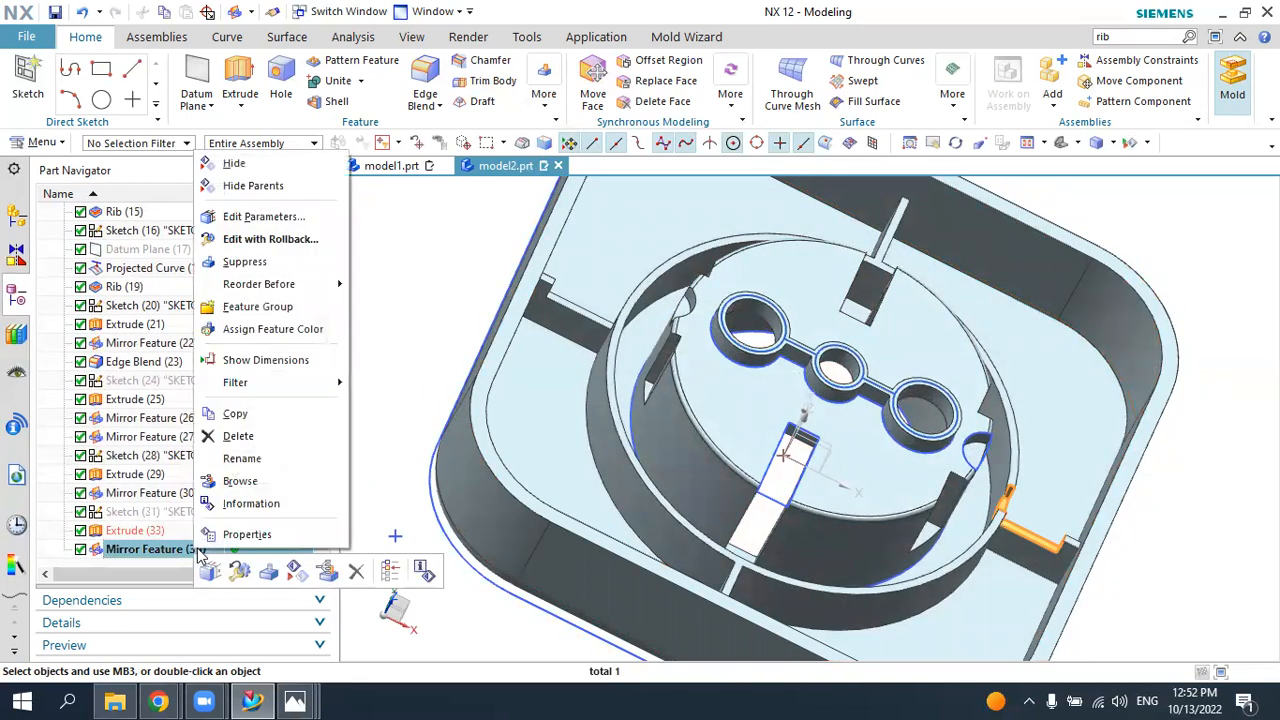
left_click(238, 436)
- Start a sketch on the side face of the outer rib opposite the one already cut
middle_click_drag(886, 466, 846, 455)
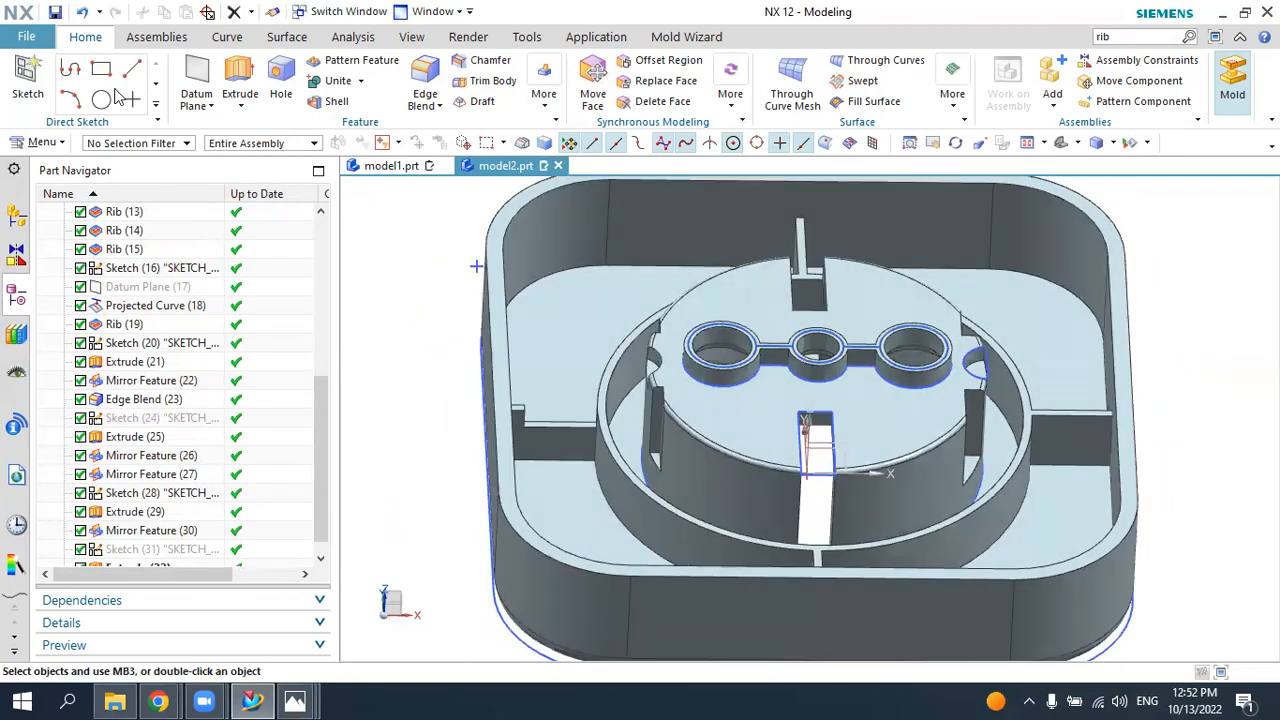
left_click(30, 82)
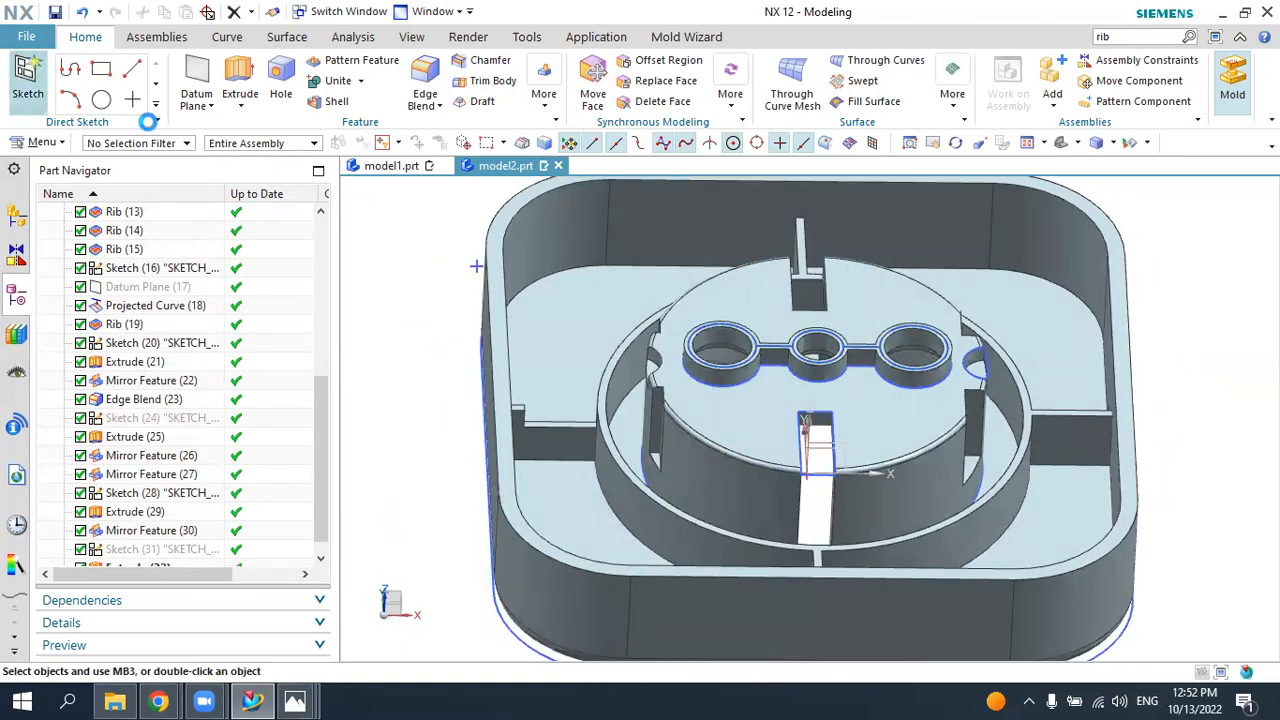
left_click(1065, 440)
left_click(509, 265)
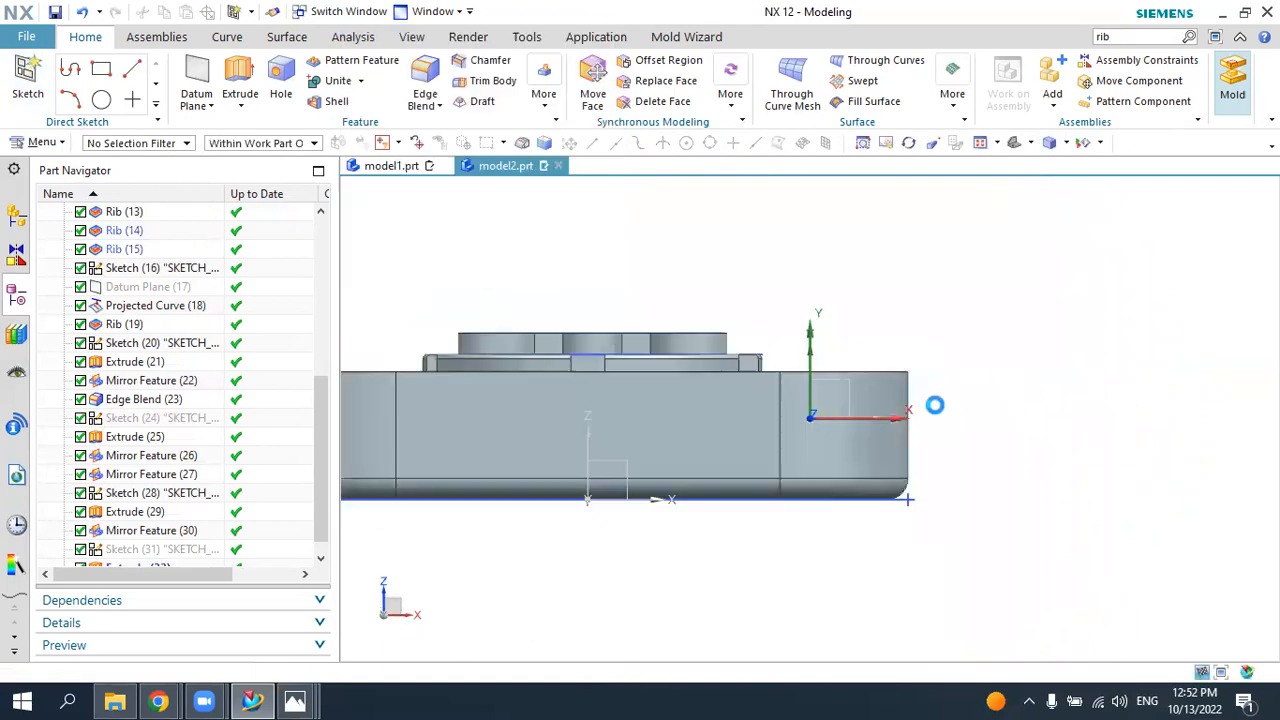
mouse_move(891, 366)
middle_mouse_down()
mouse_move(888, 413)
mouse_move(908, 406)
mouse_move(890, 420)
middle_mouse_up()
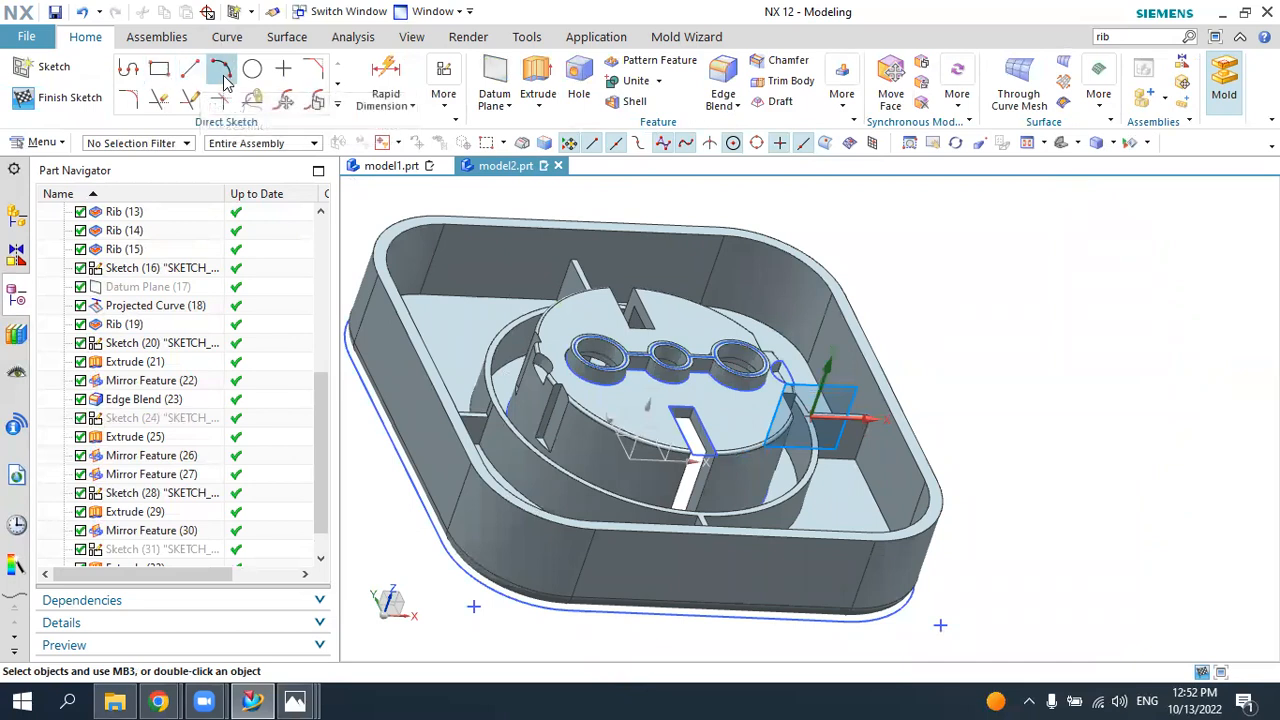
- Sketch a rectangle about 14.6 by 7.5 mm on the rib, from its top edge to the midpoint of its ring-side edge
left_click(158, 76)
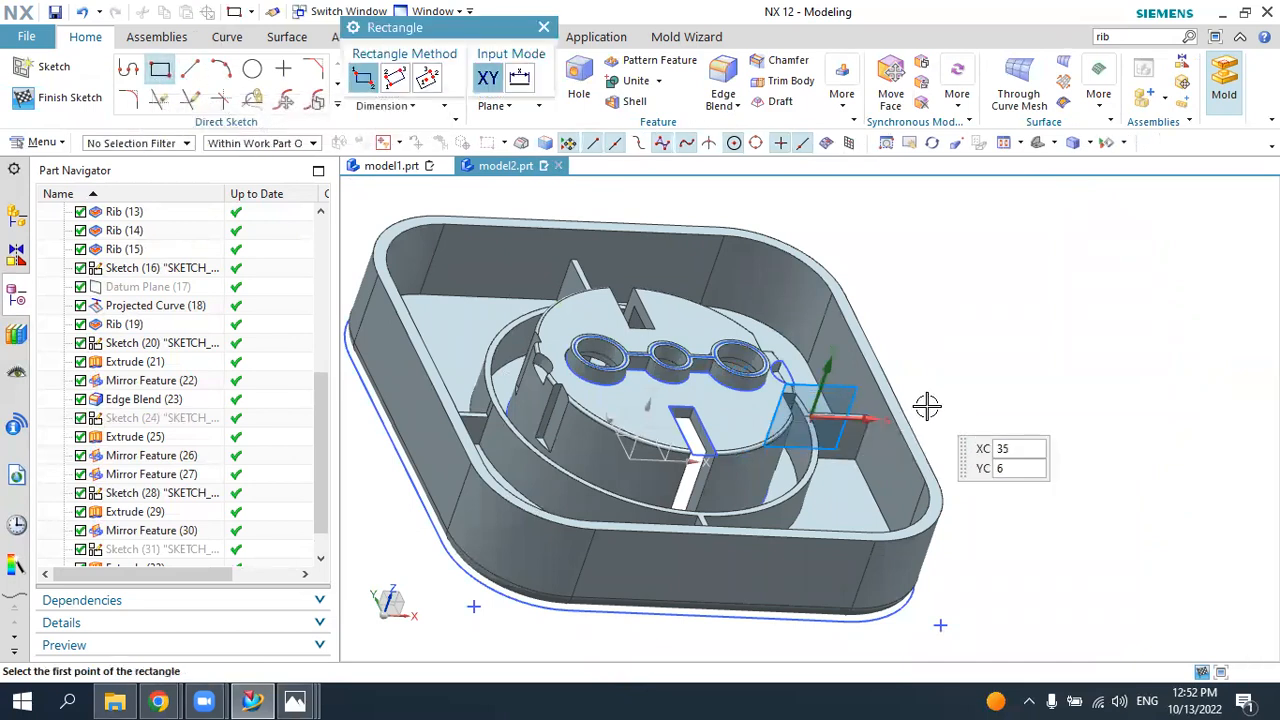
scroll(900, 420, "up", 3)
scroll(866, 442, "up", 3)
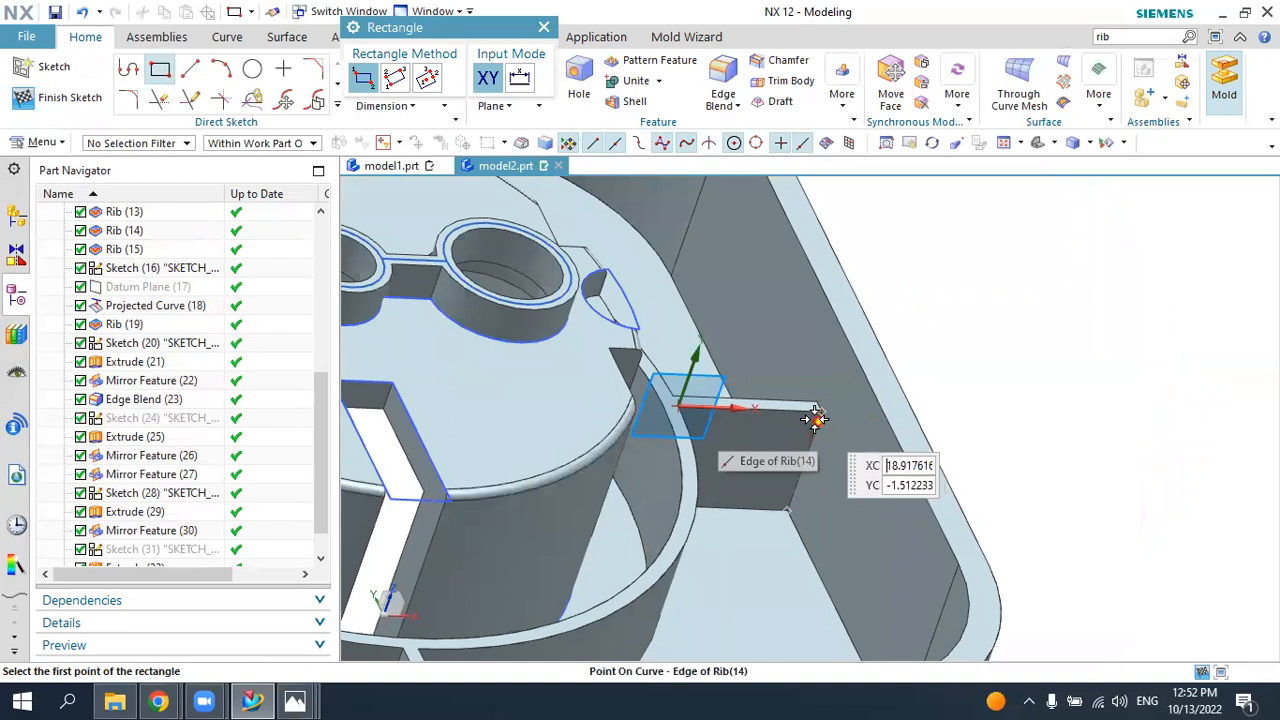
middle_click_drag(750, 442, 795, 418)
left_click(790, 418)
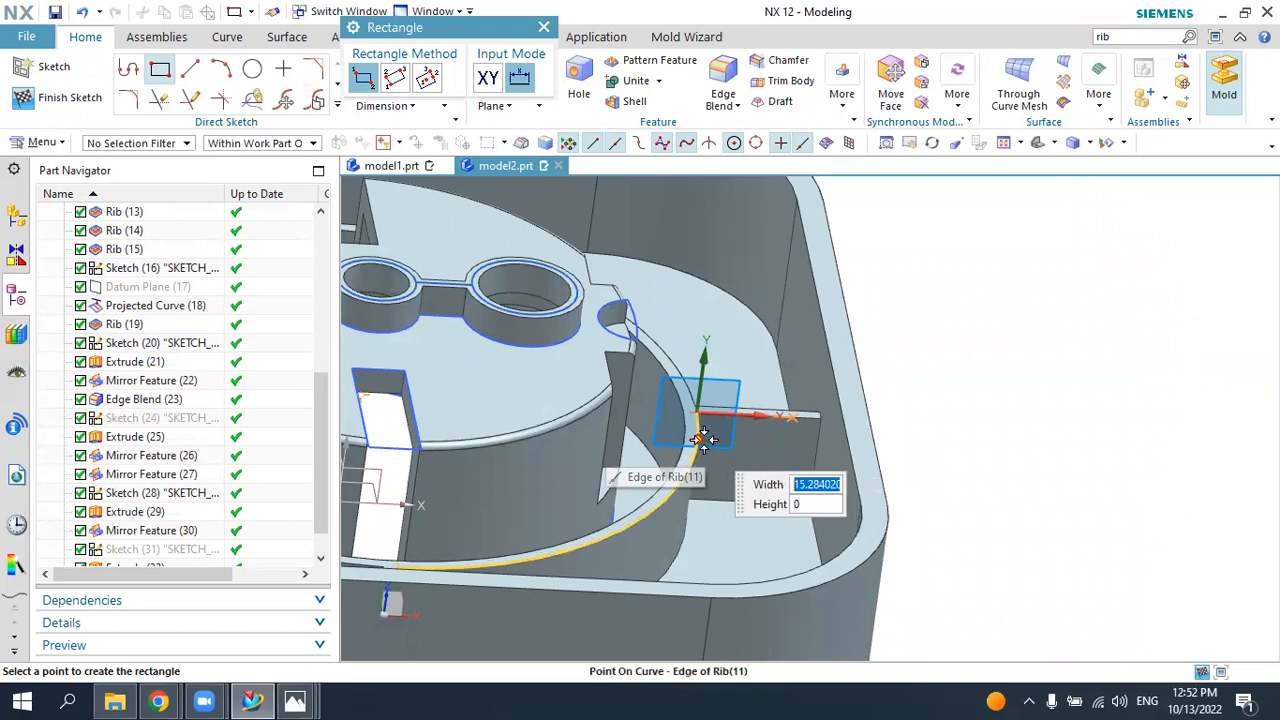
middle_click_drag(741, 466, 765, 425)
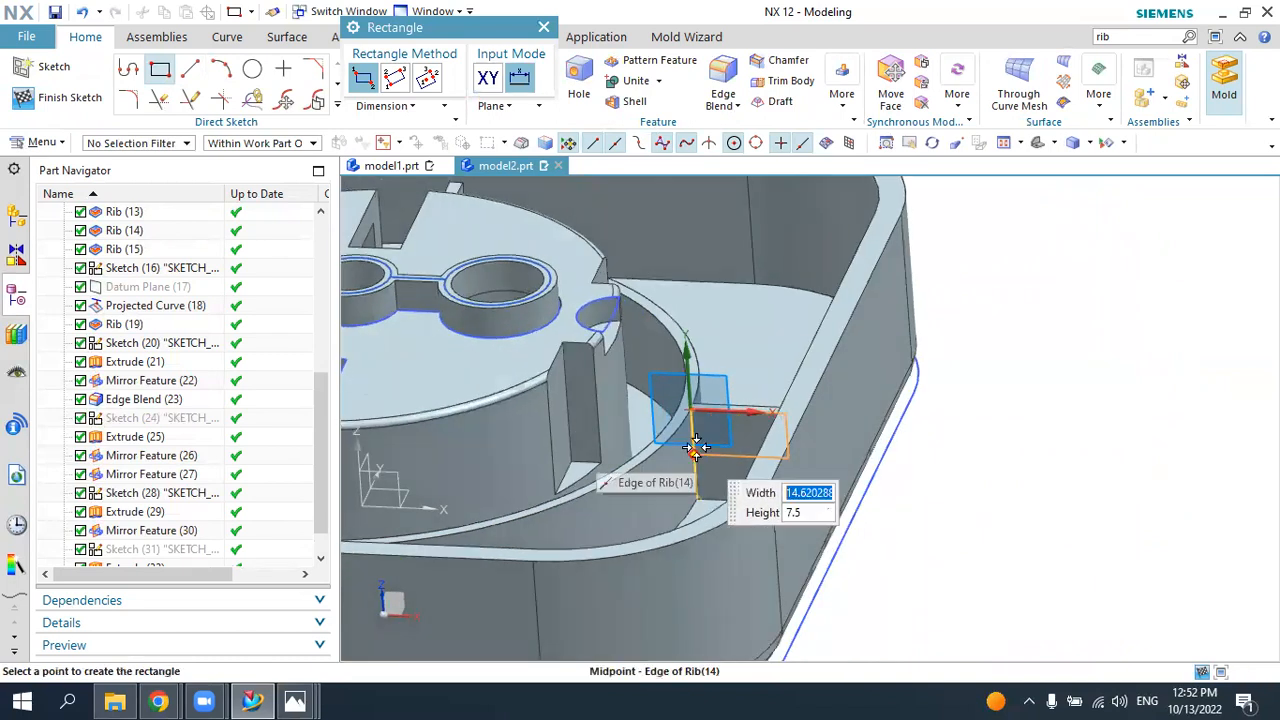
mouse_move(929, 449)
middle_mouse_down()
mouse_move(960, 451)
mouse_move(923, 436)
middle_mouse_up()
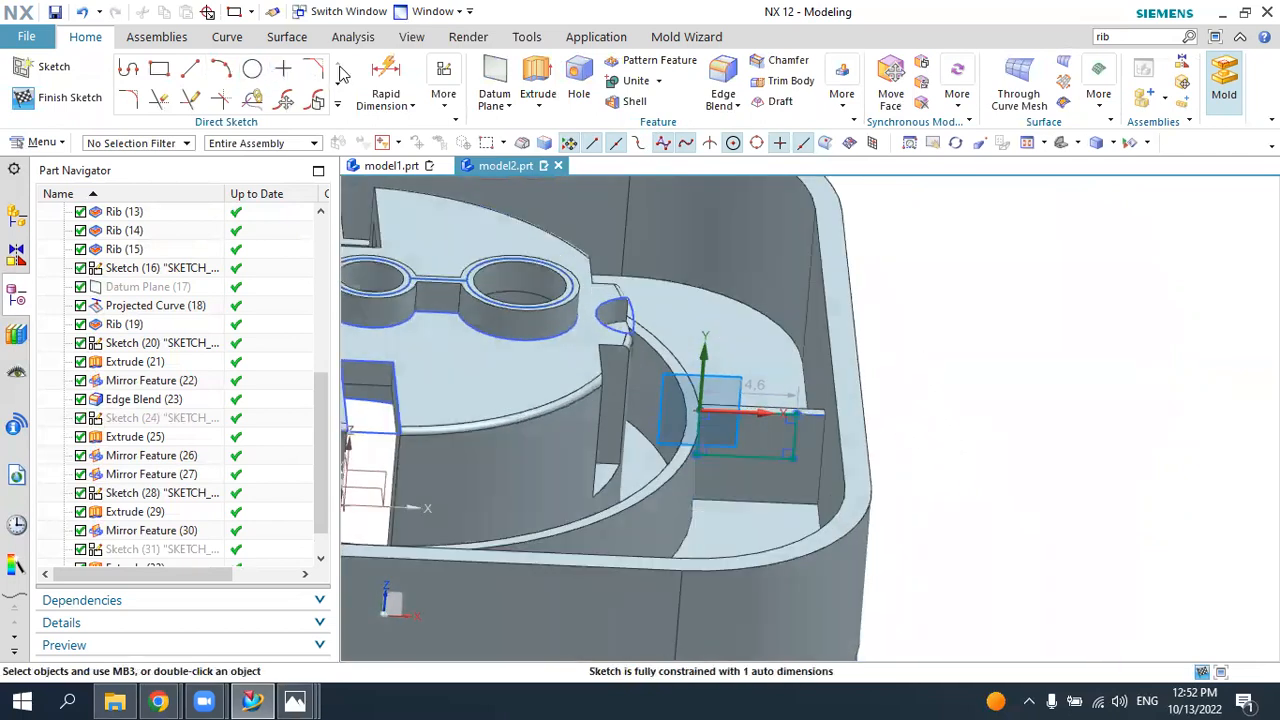
- Dimension the rectangle's outer corner to the rib's end at the cover wall, and set the distance to 2 mm
left_click(815, 414)
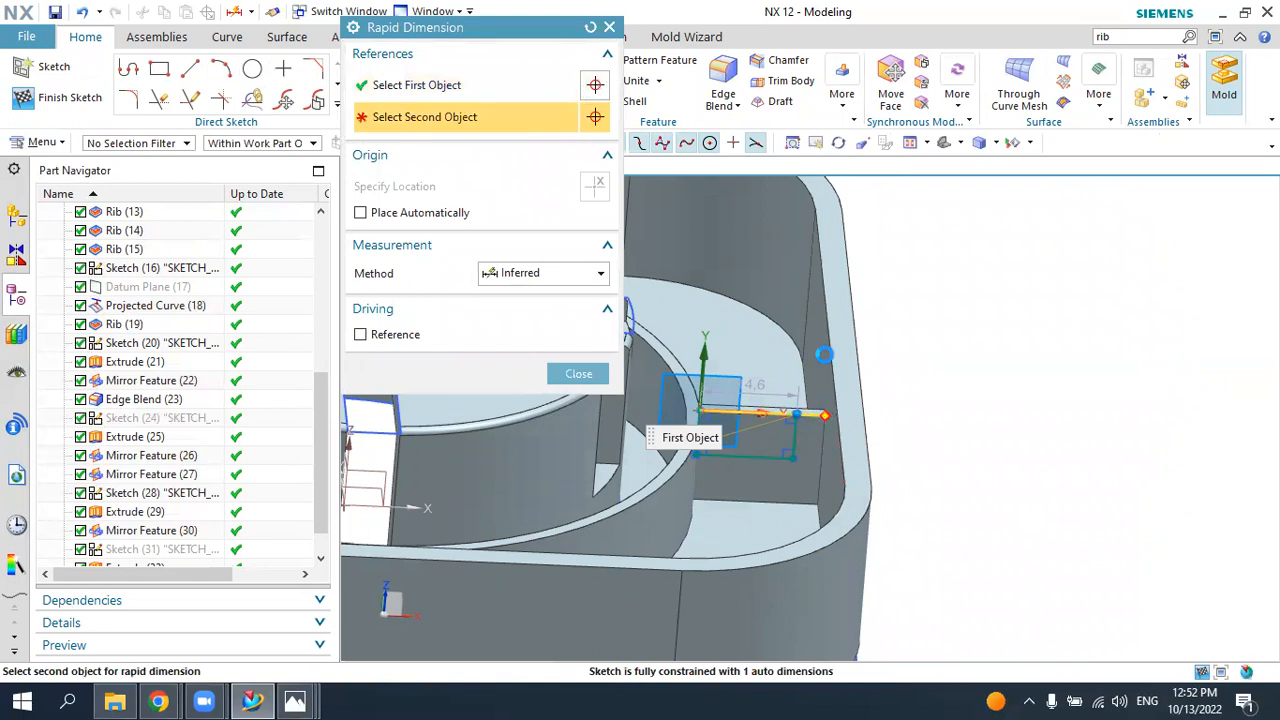
left_click(822, 413)
left_click(838, 247)
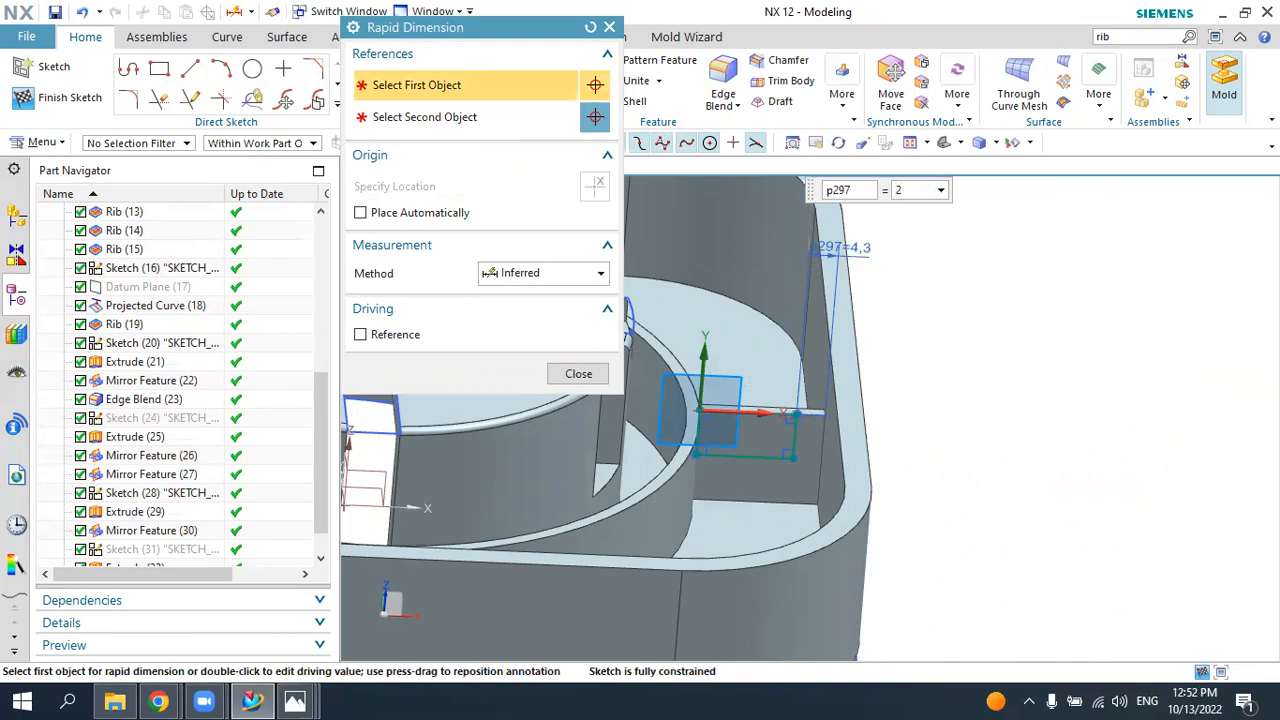
type("2")
key("Return")
key("Escape")
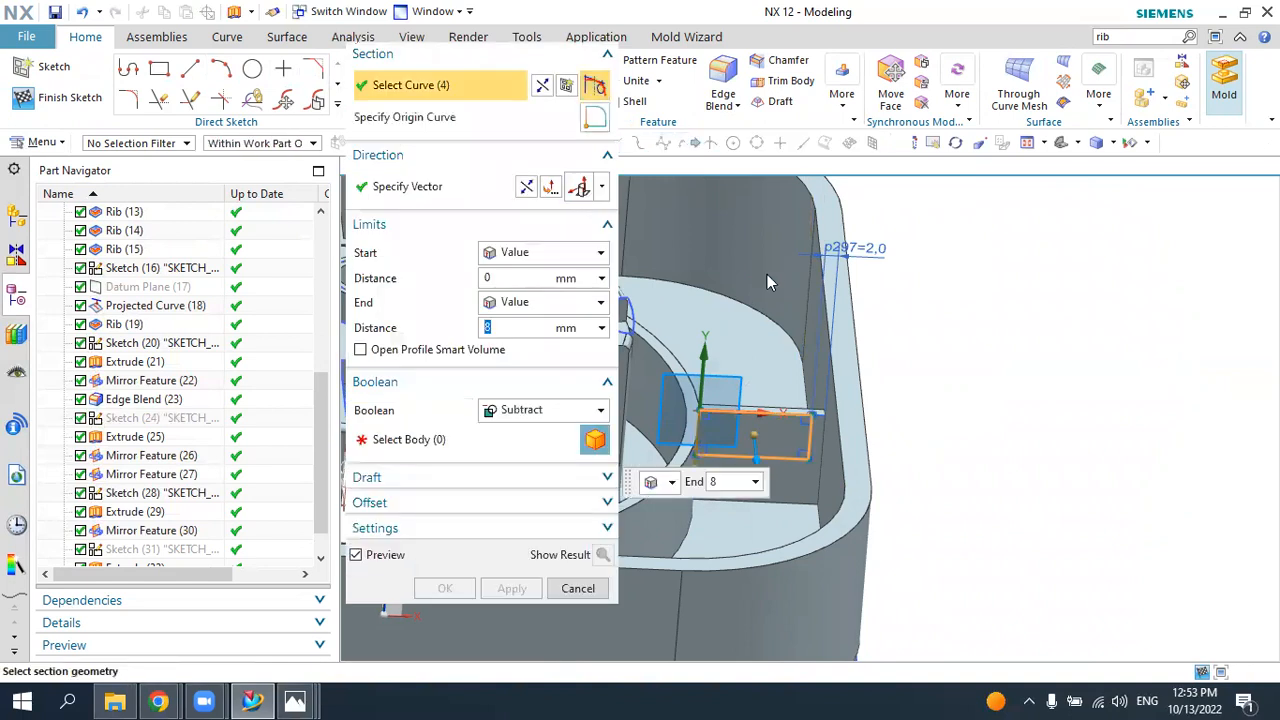
- Extrude the new rectangle to an end distance of 18 mm through the rib, subtracting it from the cover body
middle_click_drag(900, 420, 850, 460)
left_click_drag(707, 513, 774, 396)
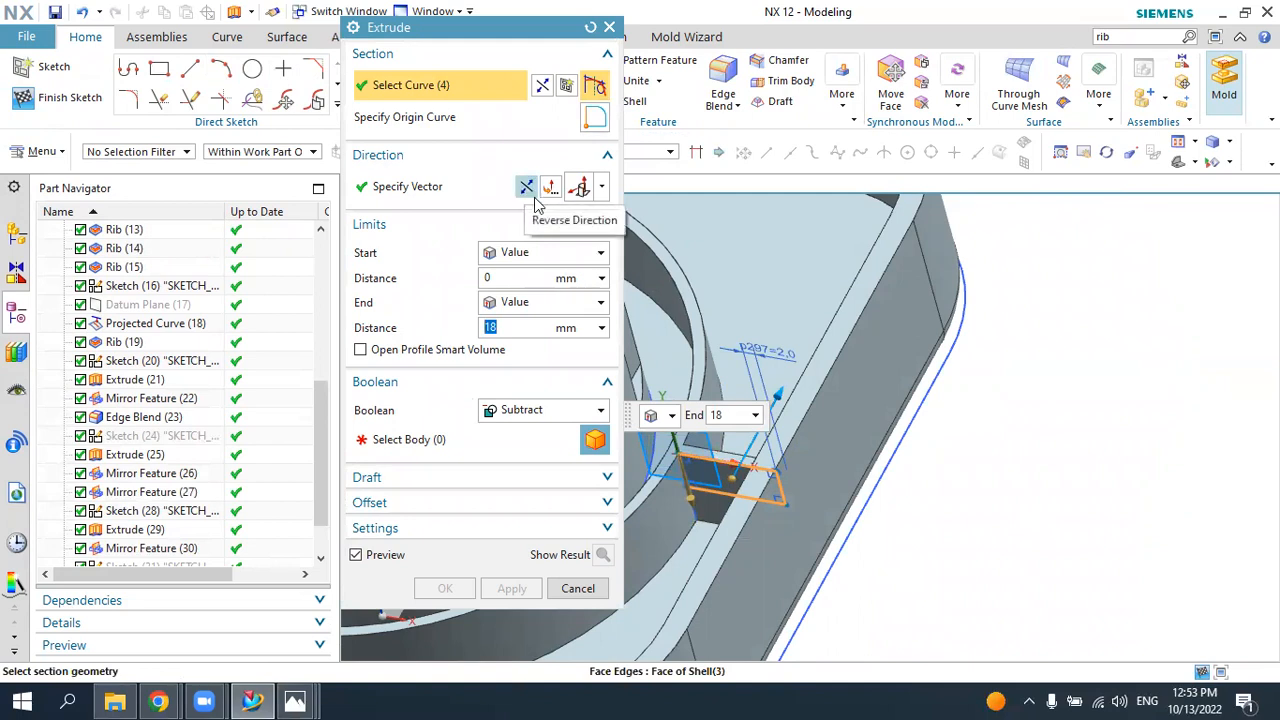
left_click(480, 441)
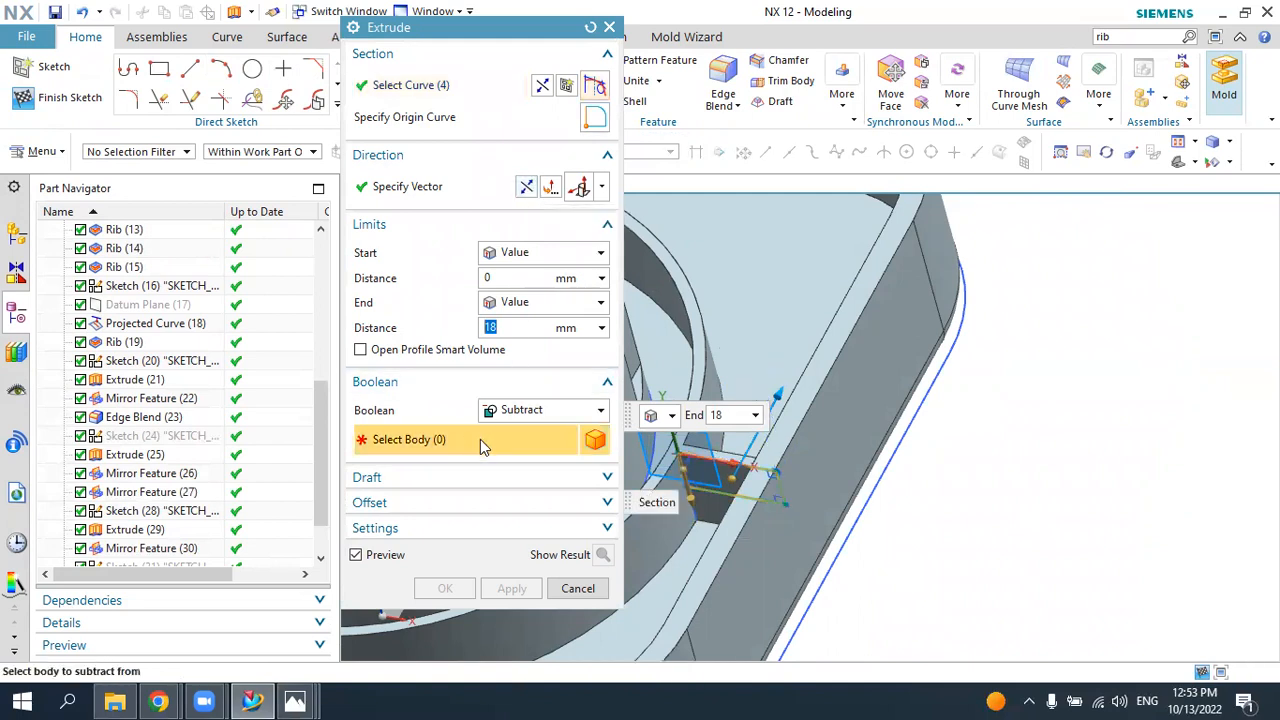
left_click(704, 484)
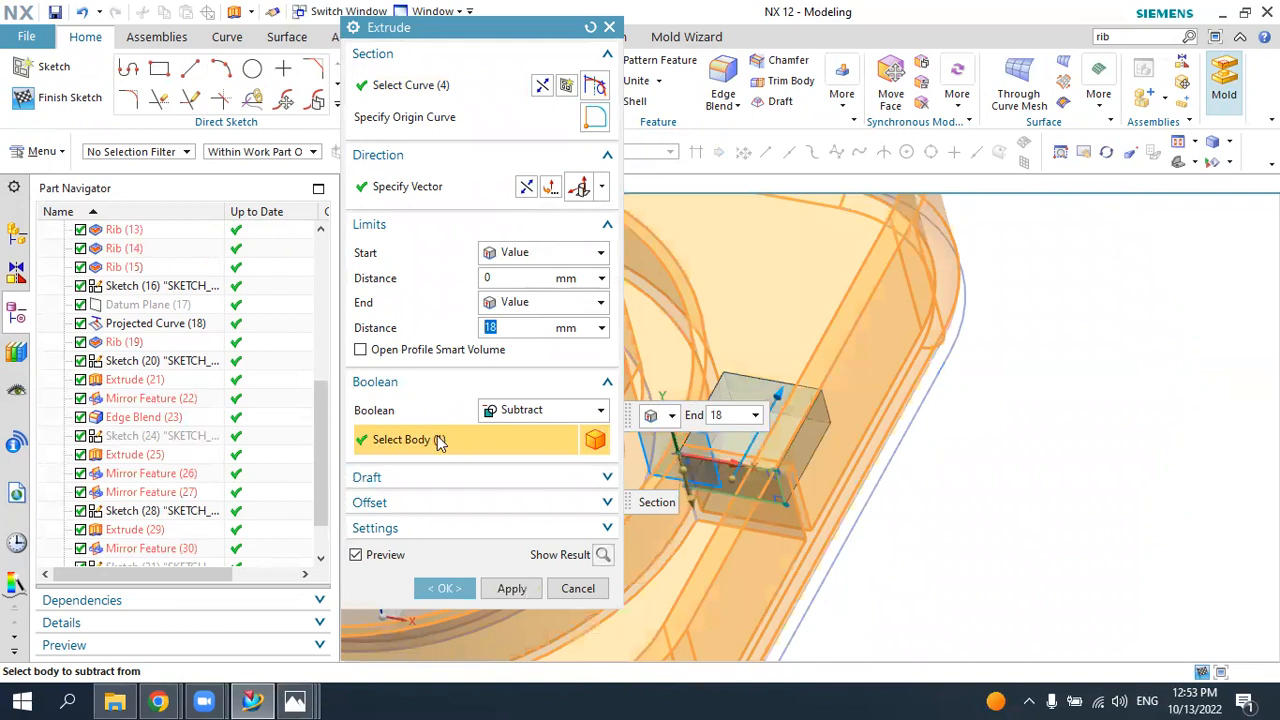
left_click(529, 418)
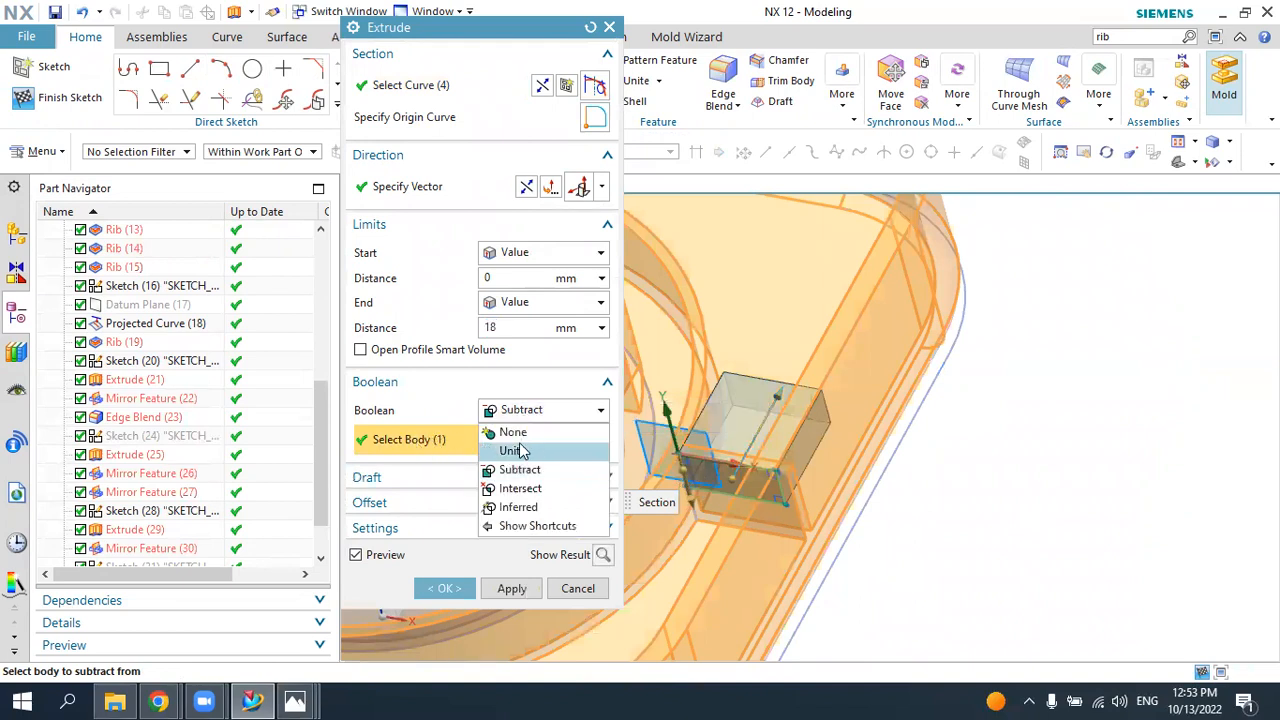
left_click(517, 470)
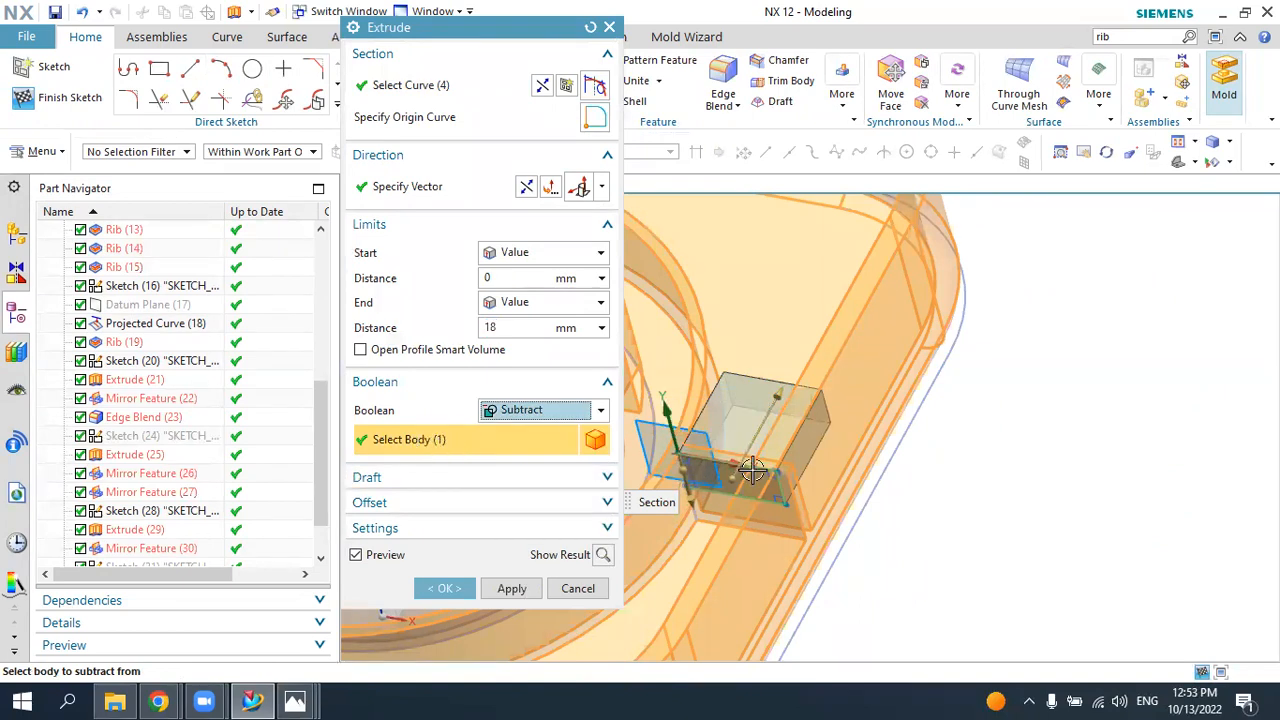
left_click(444, 588)
- Check the dimensions in the cutout sketch of the first outer rib for comparison with the opposite cutout
middle_click_drag(745, 458, 757, 443)
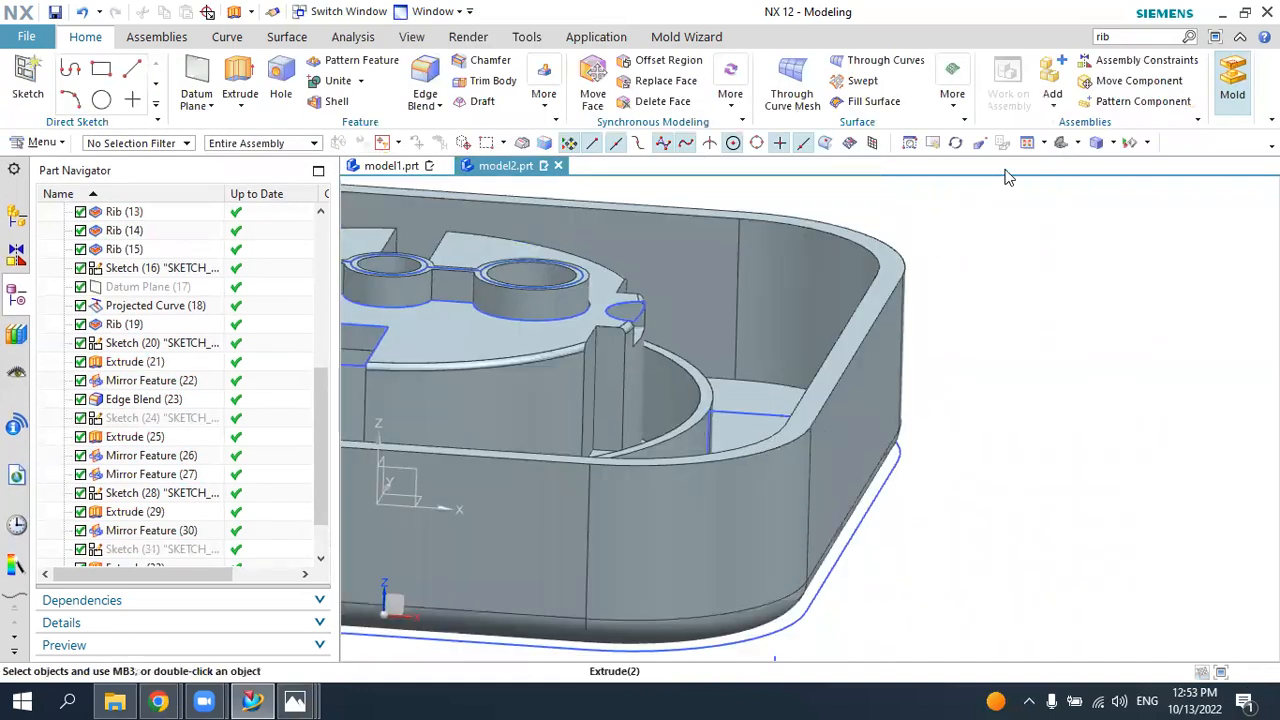
left_click(1062, 153)
middle_click_drag(651, 315, 304, 496)
scroll(324, 472, "down", 1)
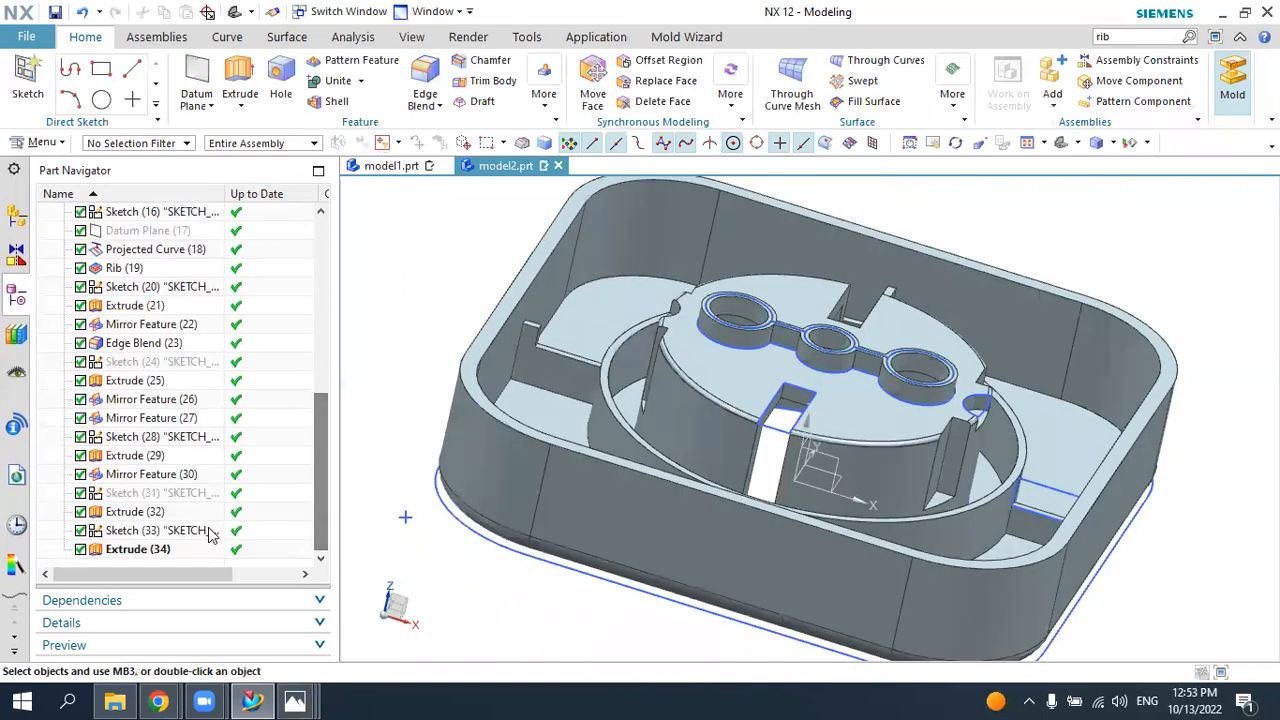
left_click(160, 493)
double_click(157, 495)
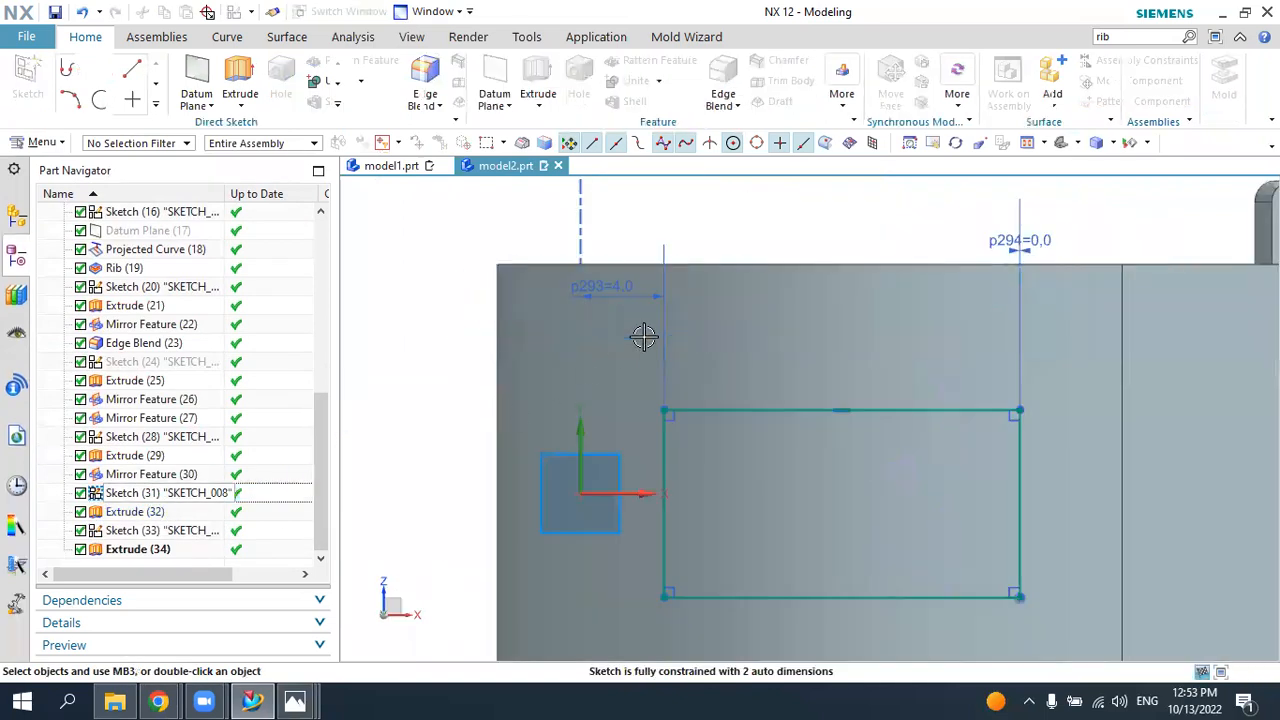
middle_click_drag(683, 321, 672, 319)
left_click(60, 100)
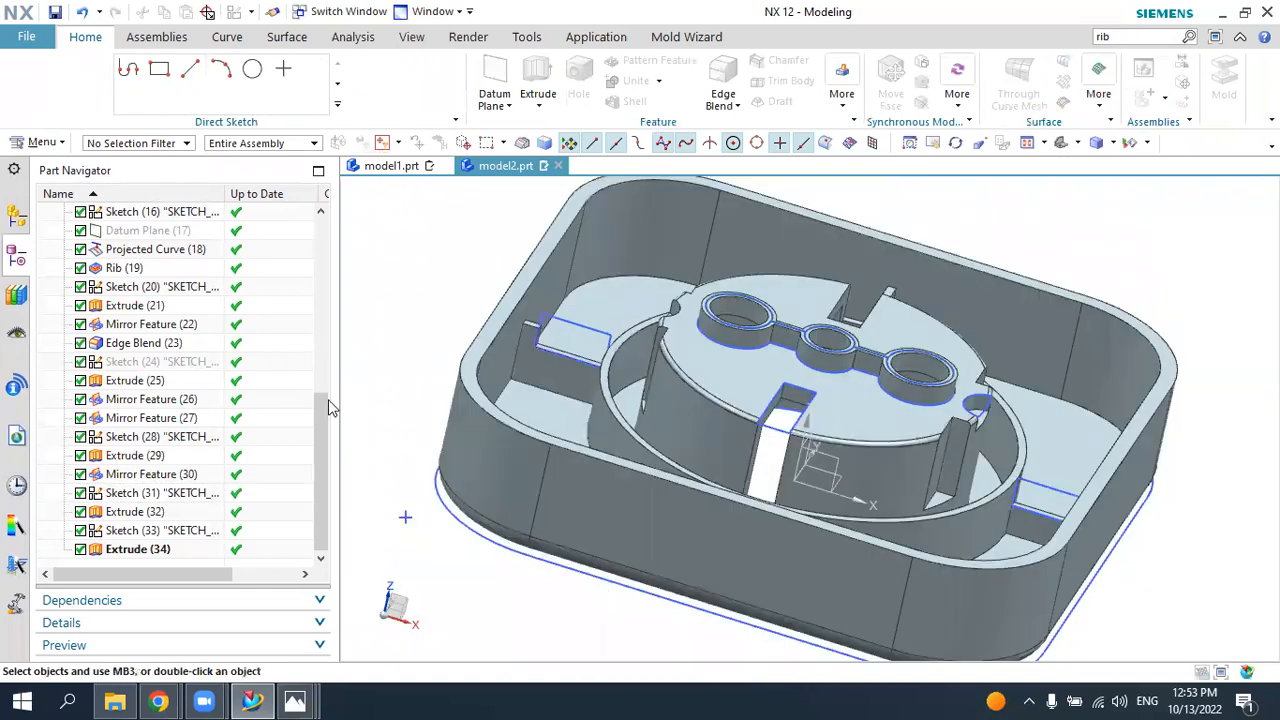
- Set the horizontal distance from the opposite rib's cutout rectangle to the rib's wall end to 4 mm
double_click(190, 530)
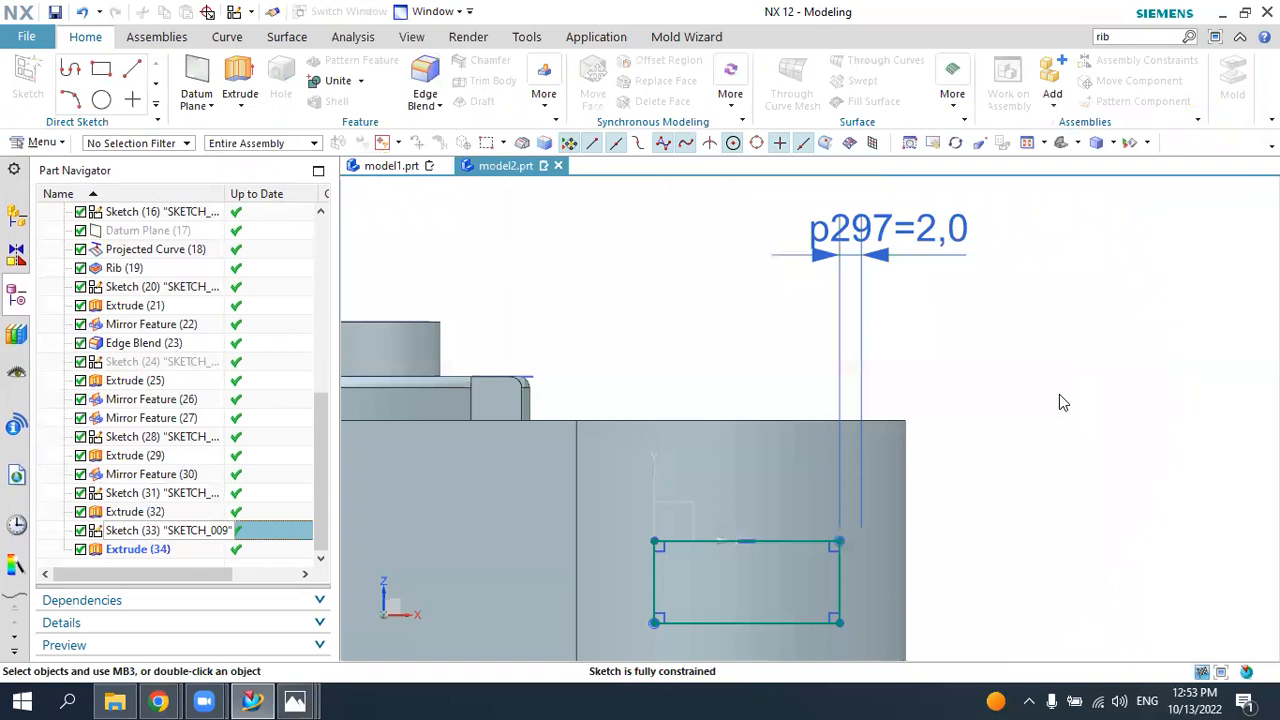
double_click(918, 233)
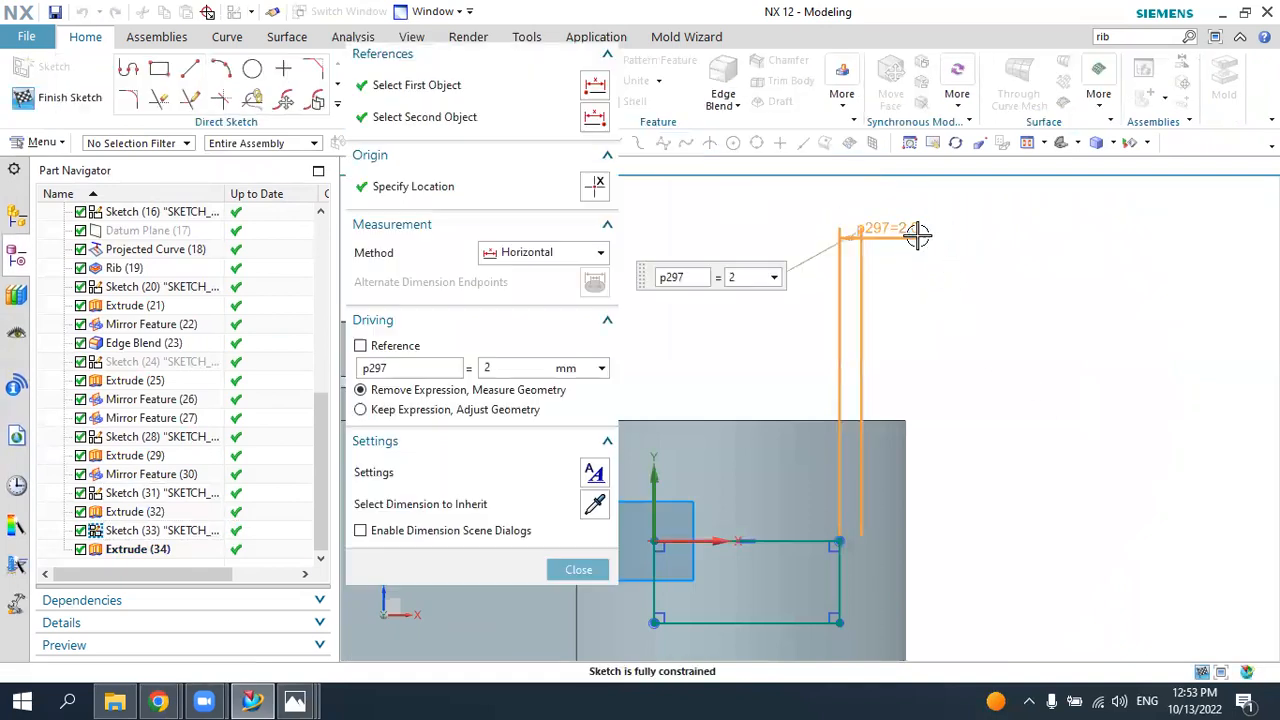
key("Return")
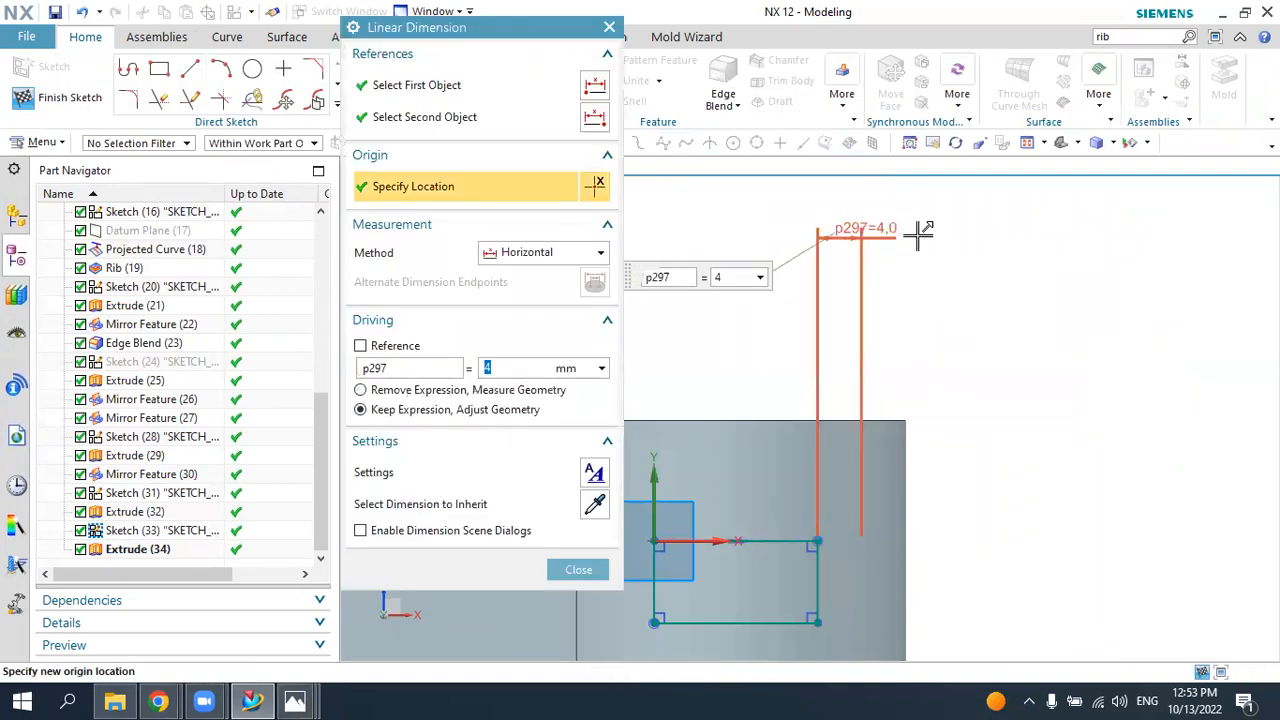
middle_click(918, 235)
left_click(88, 108)
- Dimension the height of the rectangle in the first outer rib's cutout sketch, and finish the sketch
mouse_move(880, 410)
middle_mouse_down()
mouse_move(1043, 477)
mouse_move(1075, 510)
mouse_move(1044, 488)
mouse_move(1060, 480)
mouse_move(910, 490)
mouse_move(972, 505)
mouse_move(912, 508)
mouse_move(957, 528)
mouse_move(420, 182)
middle_mouse_up()
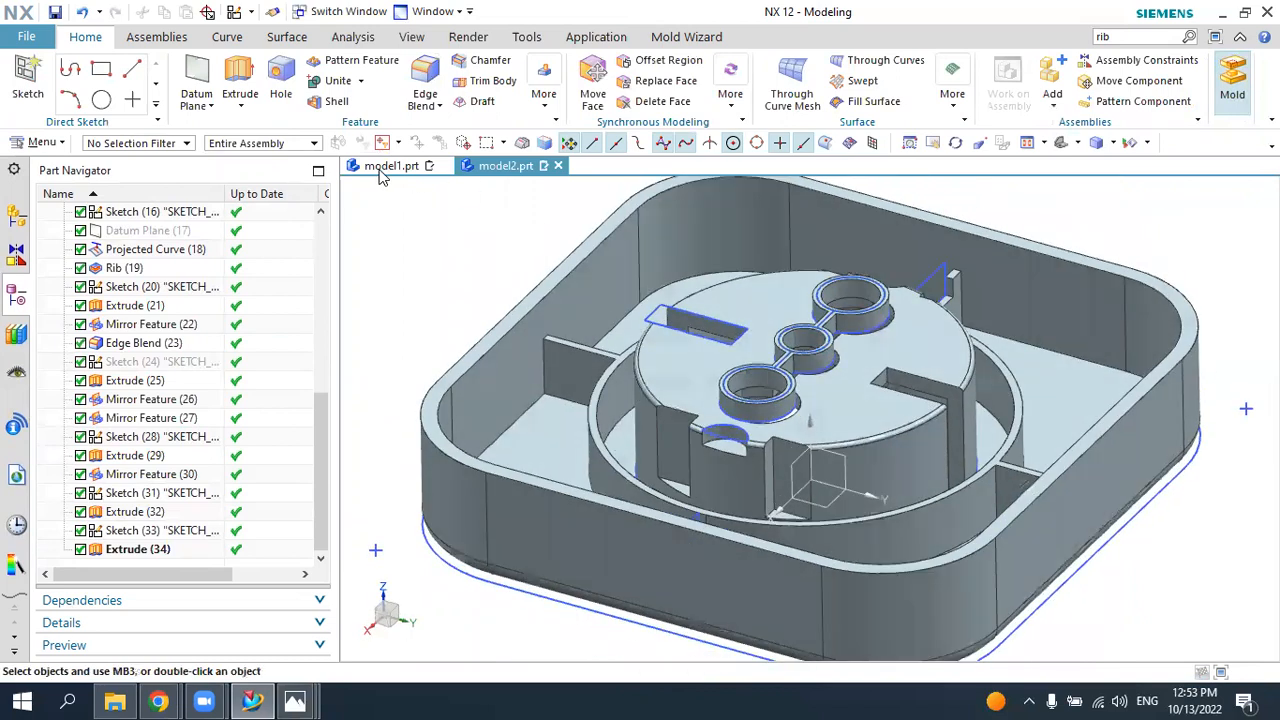
double_click(895, 272)
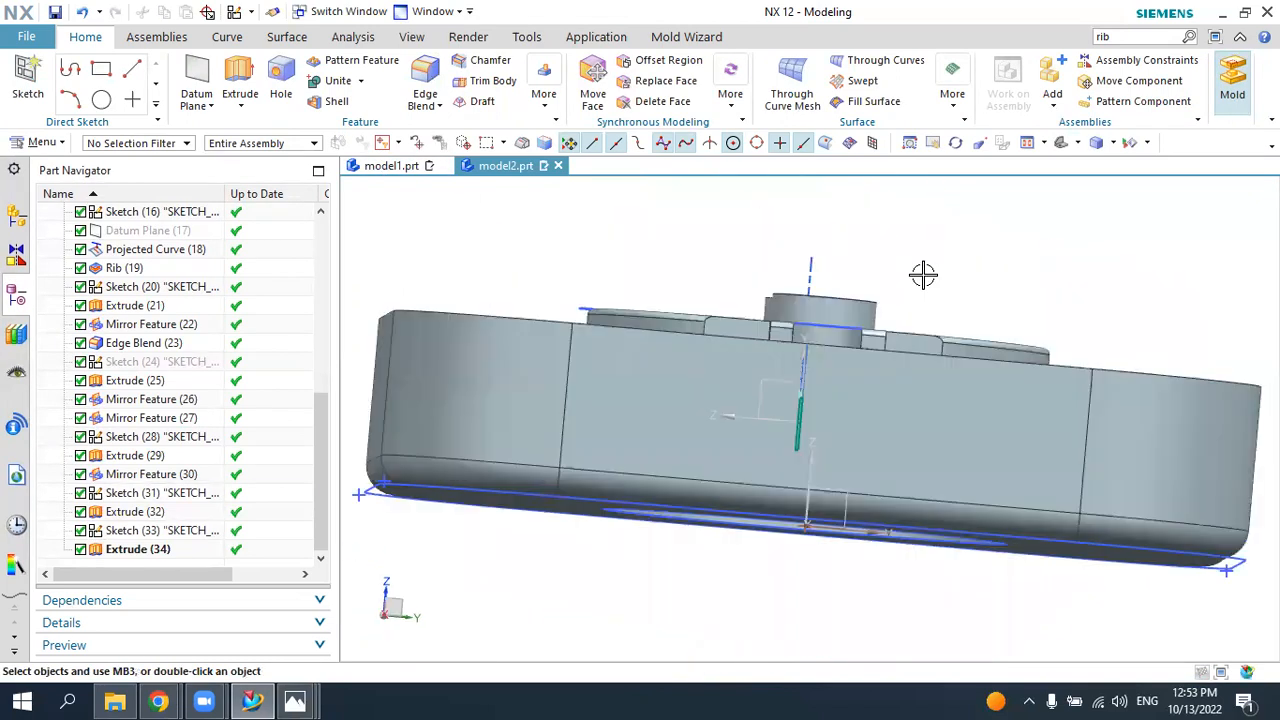
scroll(681, 399, "up", 1)
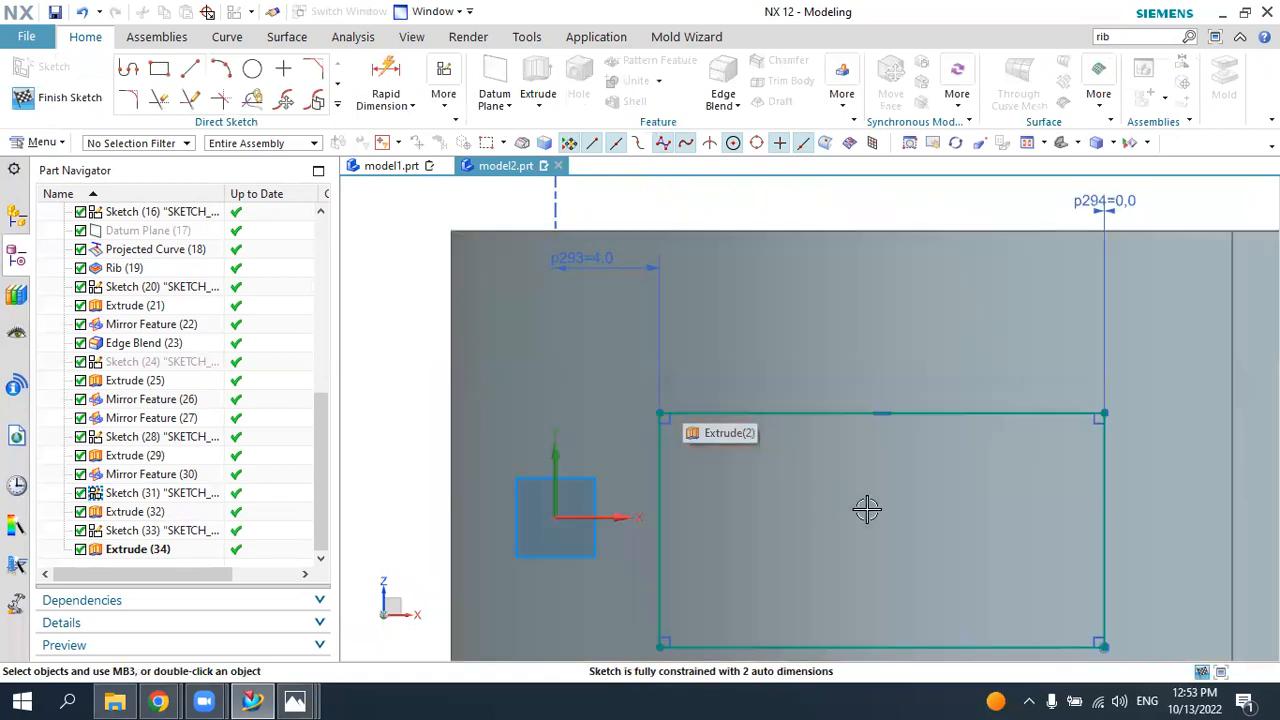
scroll(760, 387, "down", 1)
middle_click_drag(762, 387, 748, 414)
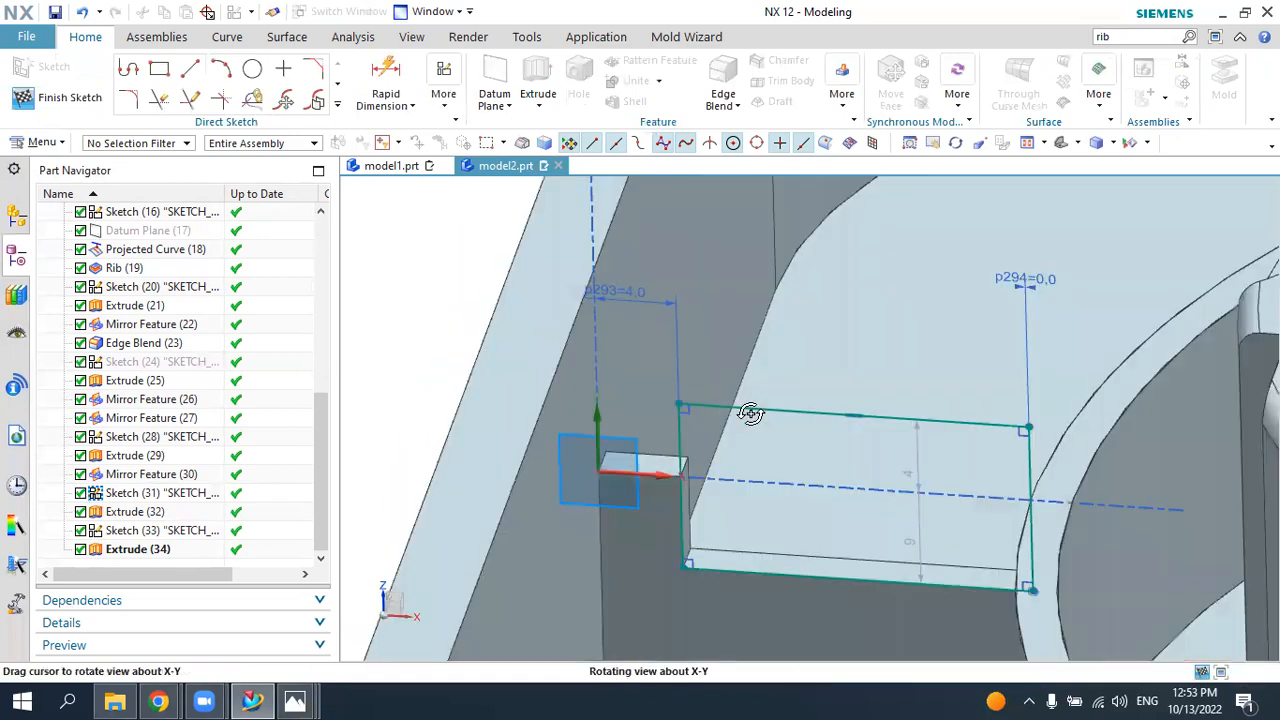
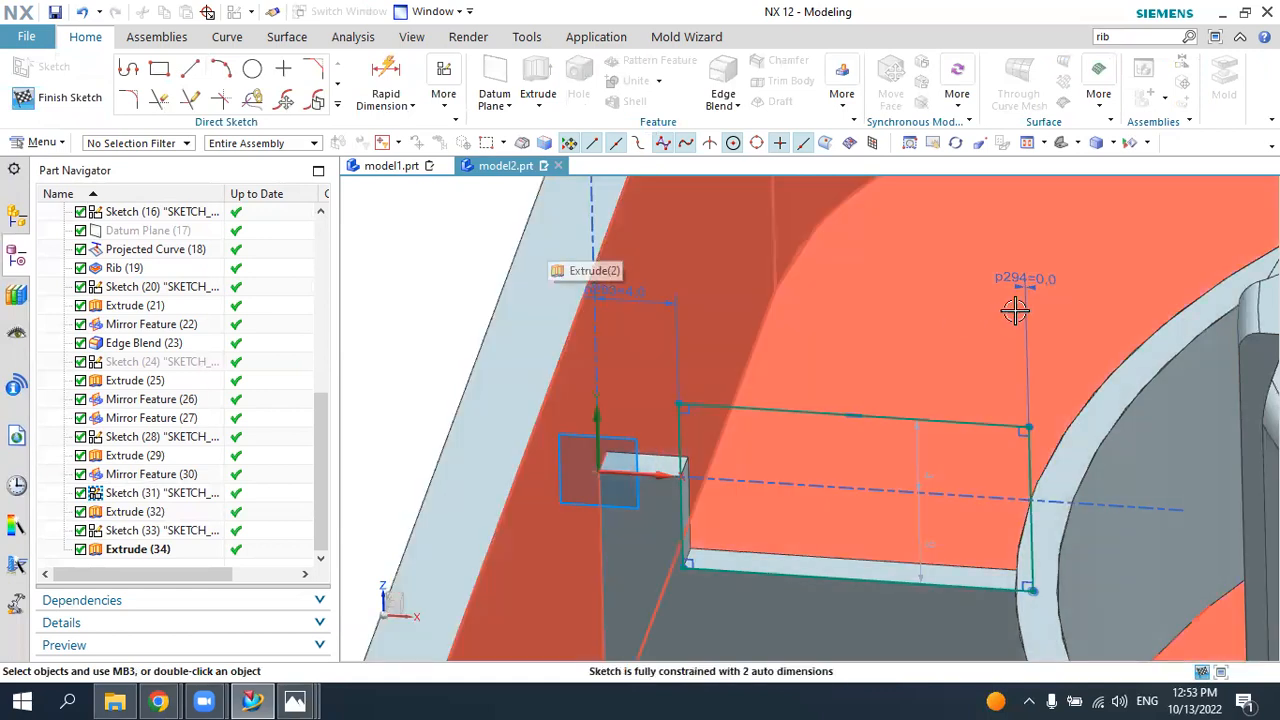
key("d")
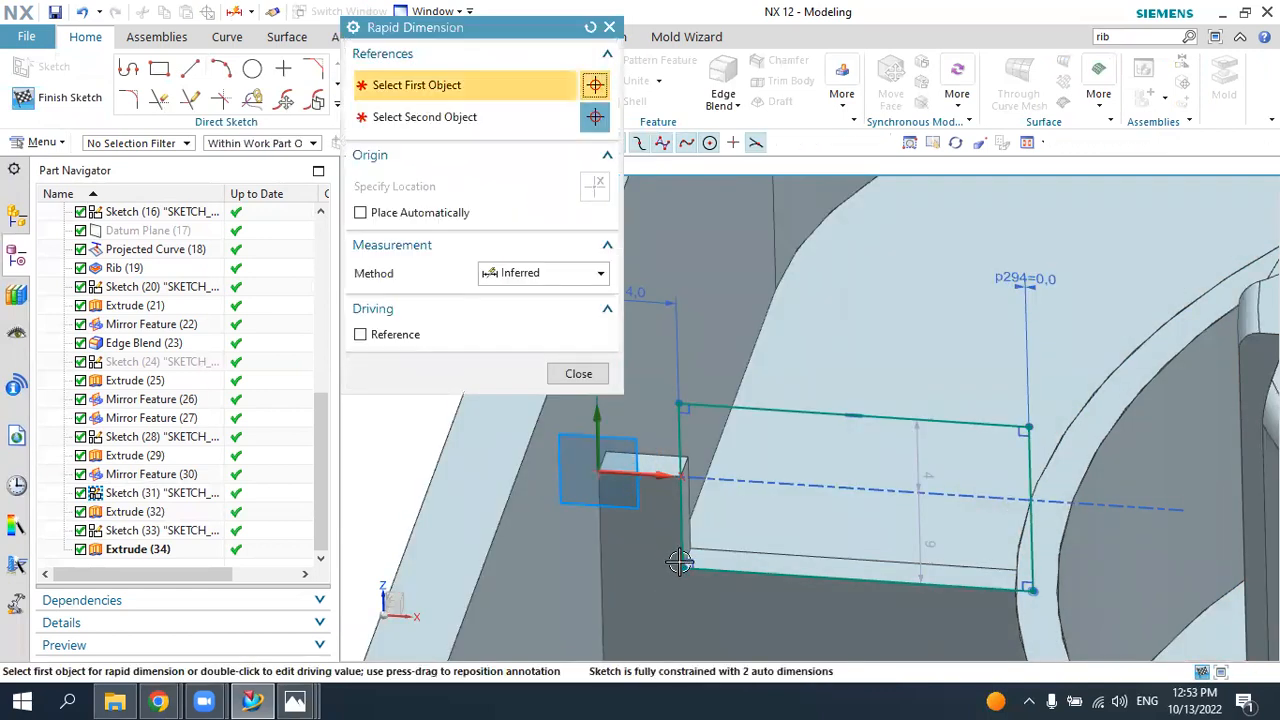
left_click(681, 566)
left_click(694, 400)
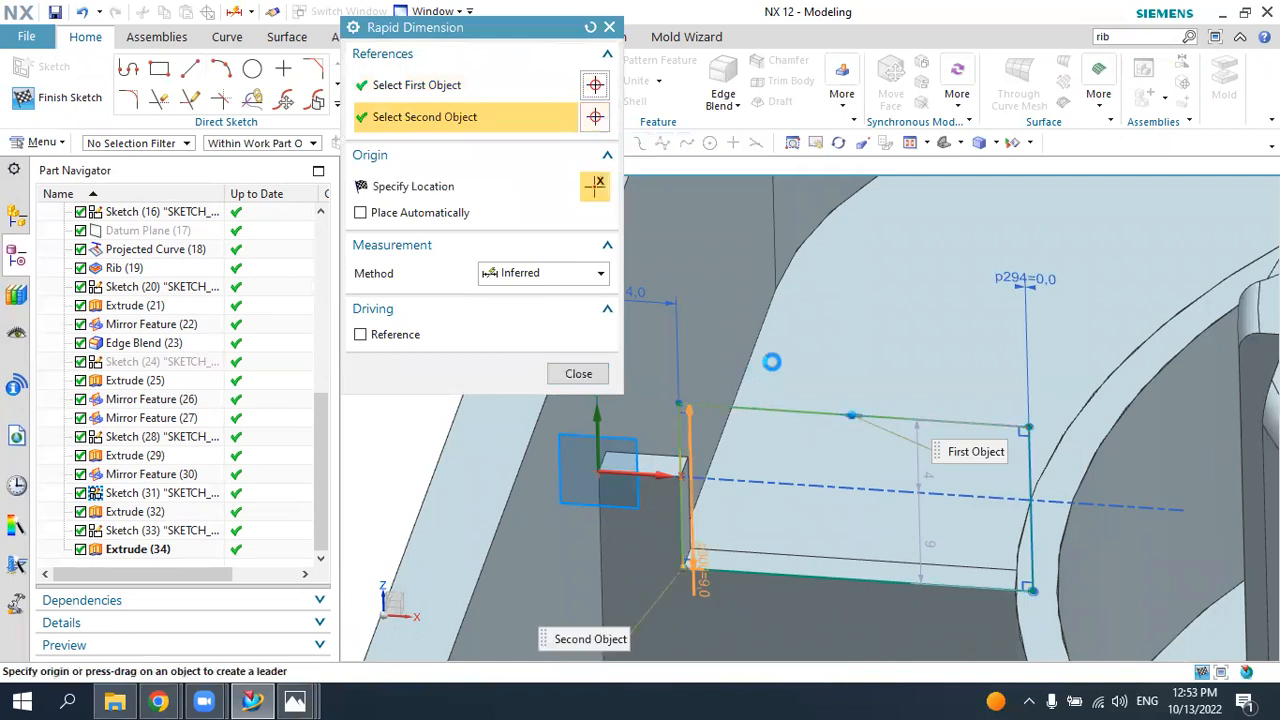
left_click(757, 333)
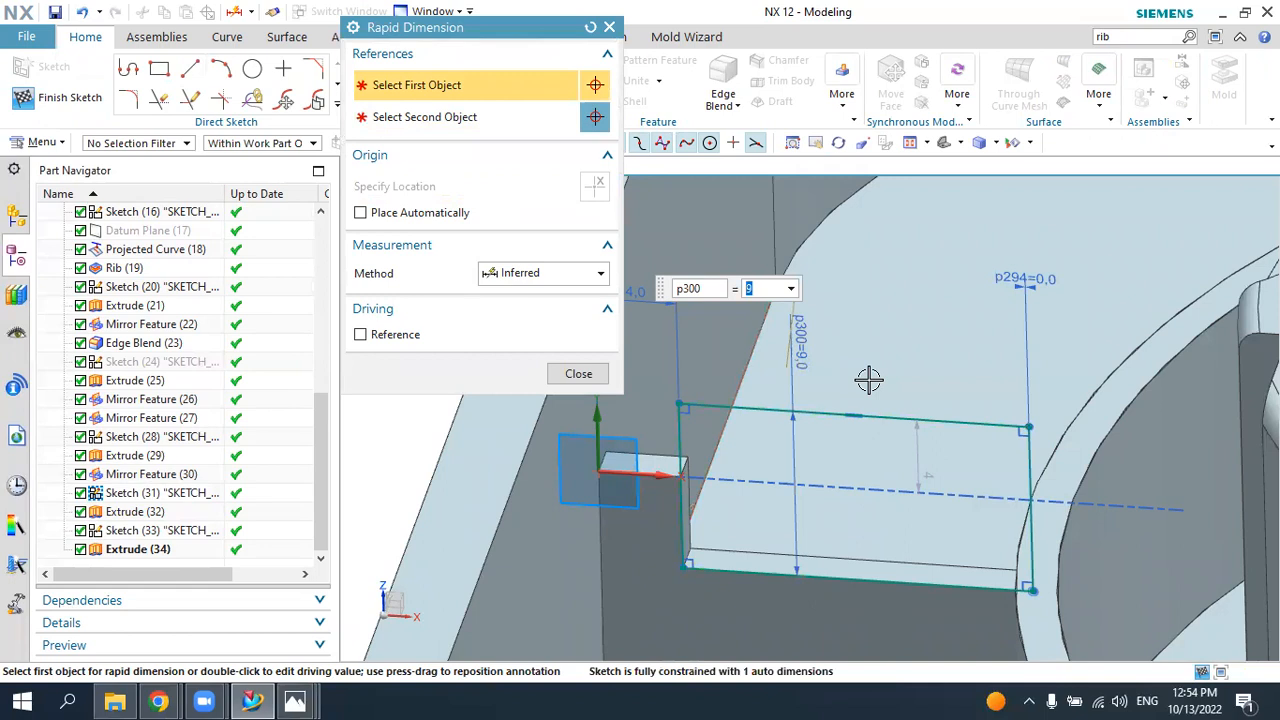
key("Escape")
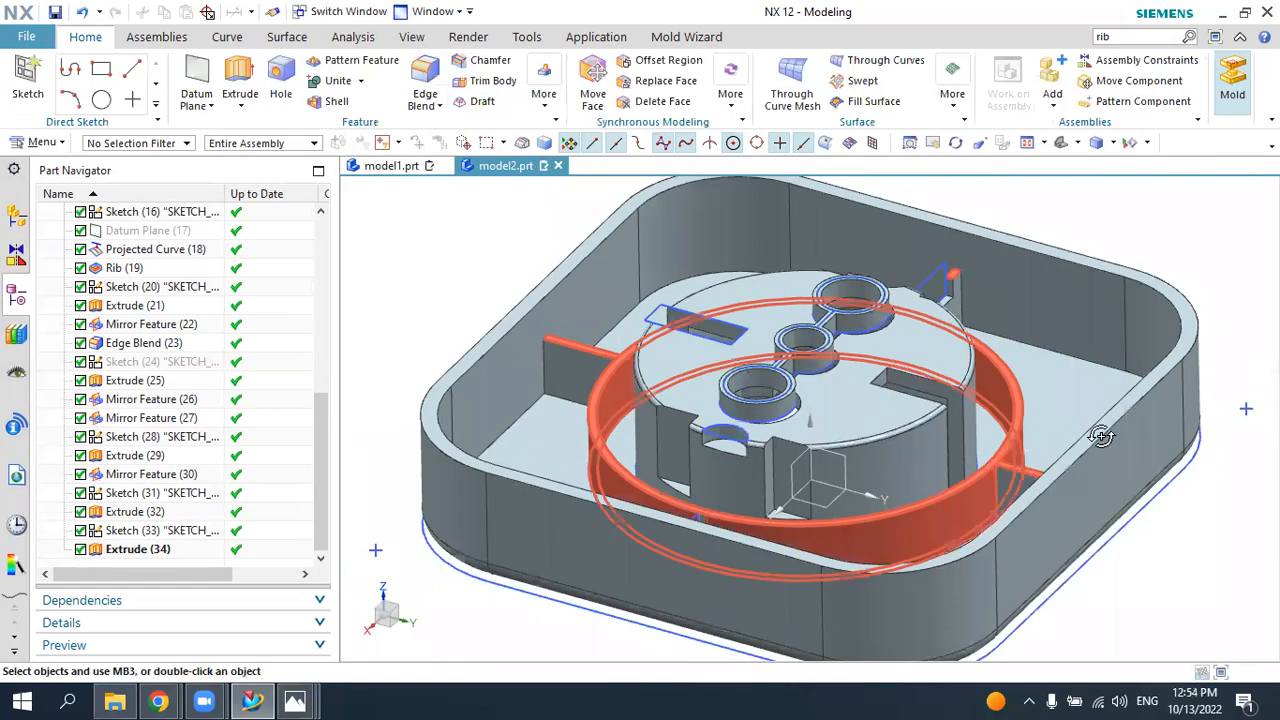
- Try to dimension the height of the opposite rib's cutout rectangle between its two wall-side corners, and undo the dimension
mouse_move(1100, 434)
middle_mouse_down()
mouse_move(1069, 464)
mouse_move(1045, 465)
mouse_move(1105, 437)
mouse_move(1120, 466)
mouse_move(1077, 396)
middle_mouse_up()
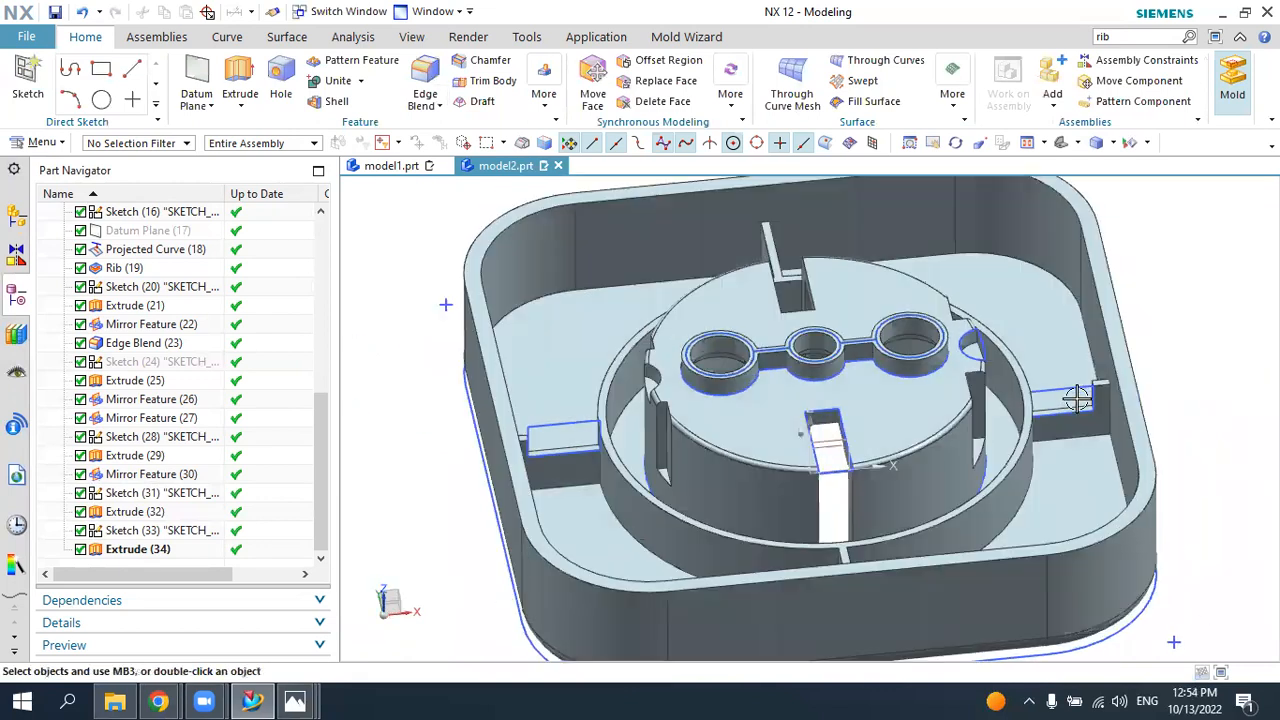
double_click(1066, 396)
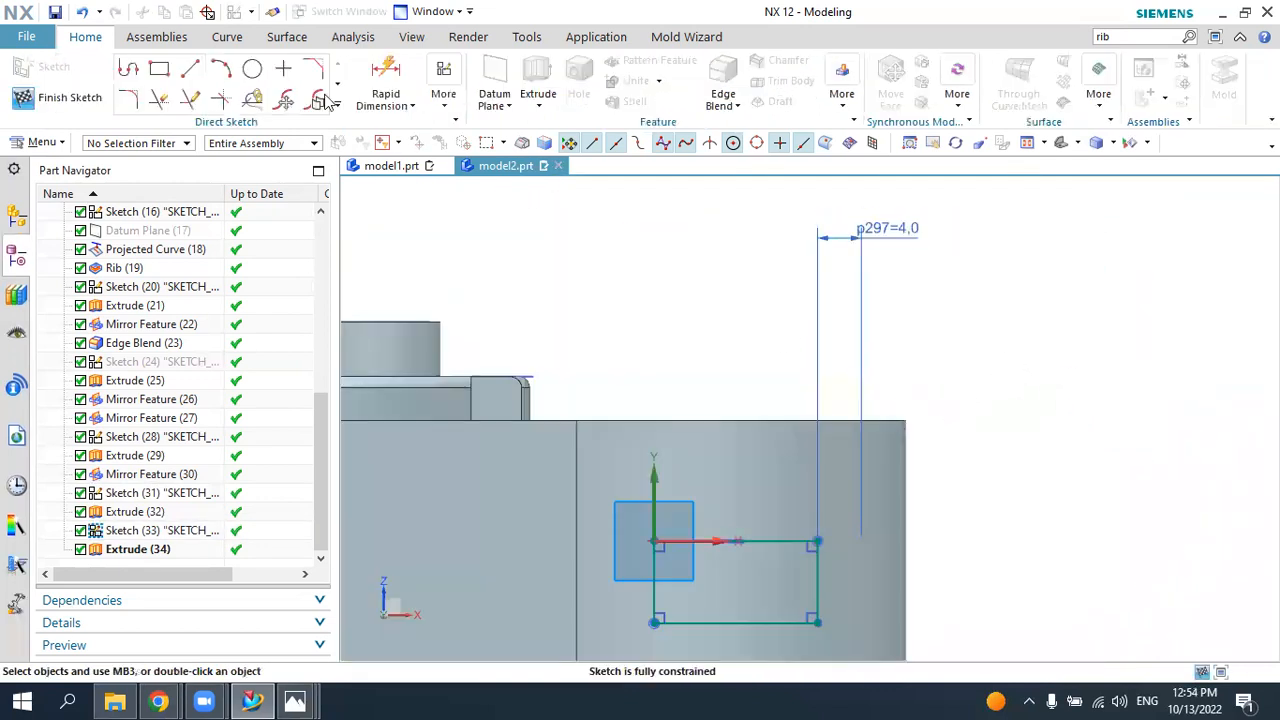
left_click(386, 75)
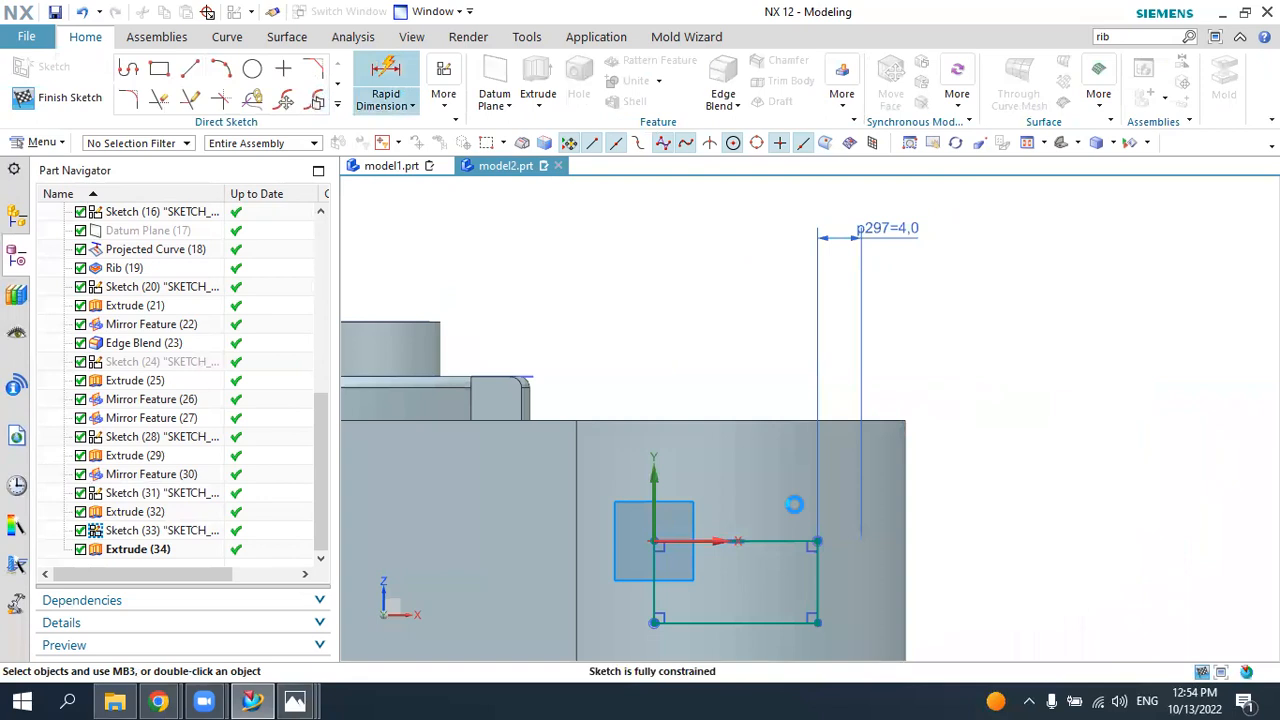
left_click(811, 620)
left_click(818, 538)
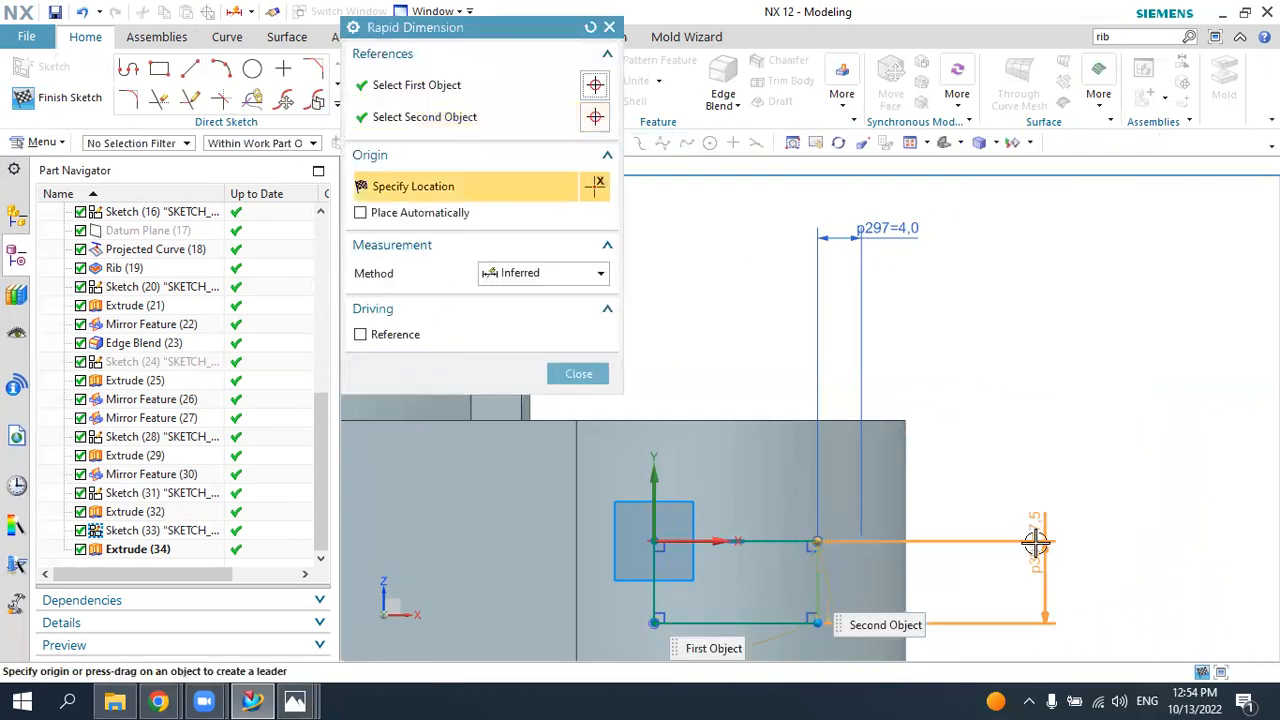
left_click(1034, 537)
key("Return")
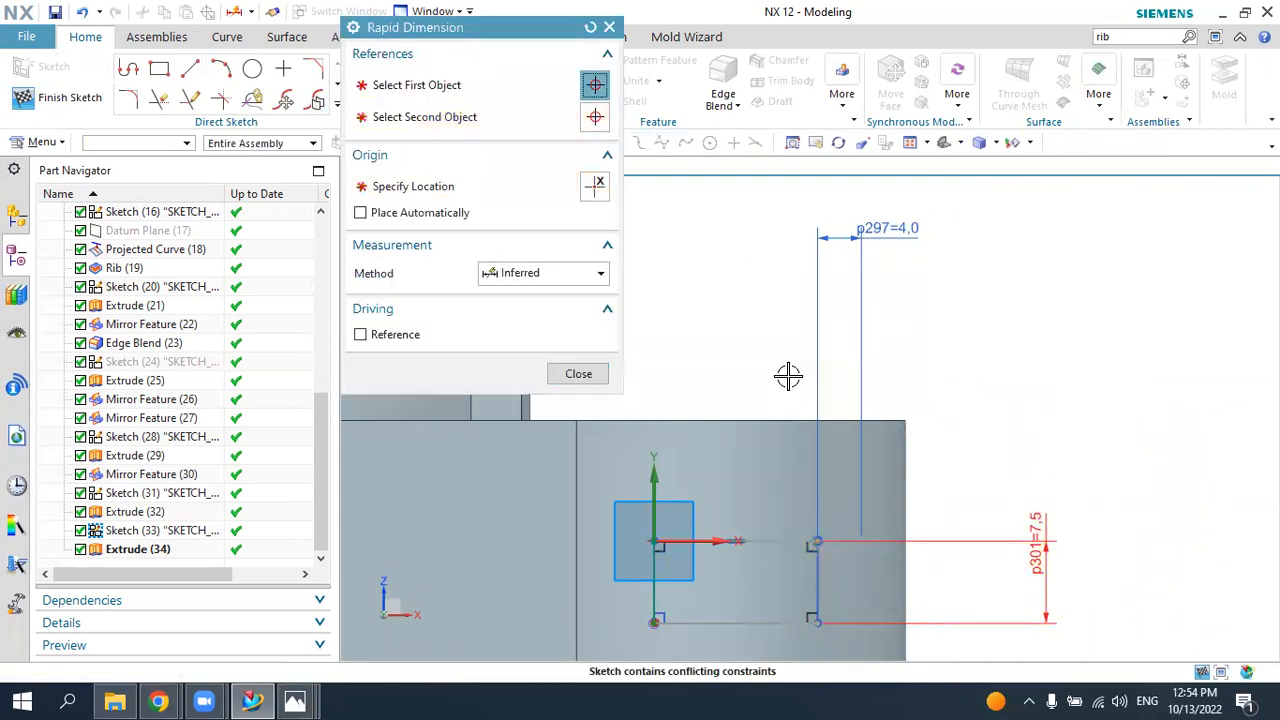
key("Escape")
key("ctrl+z")
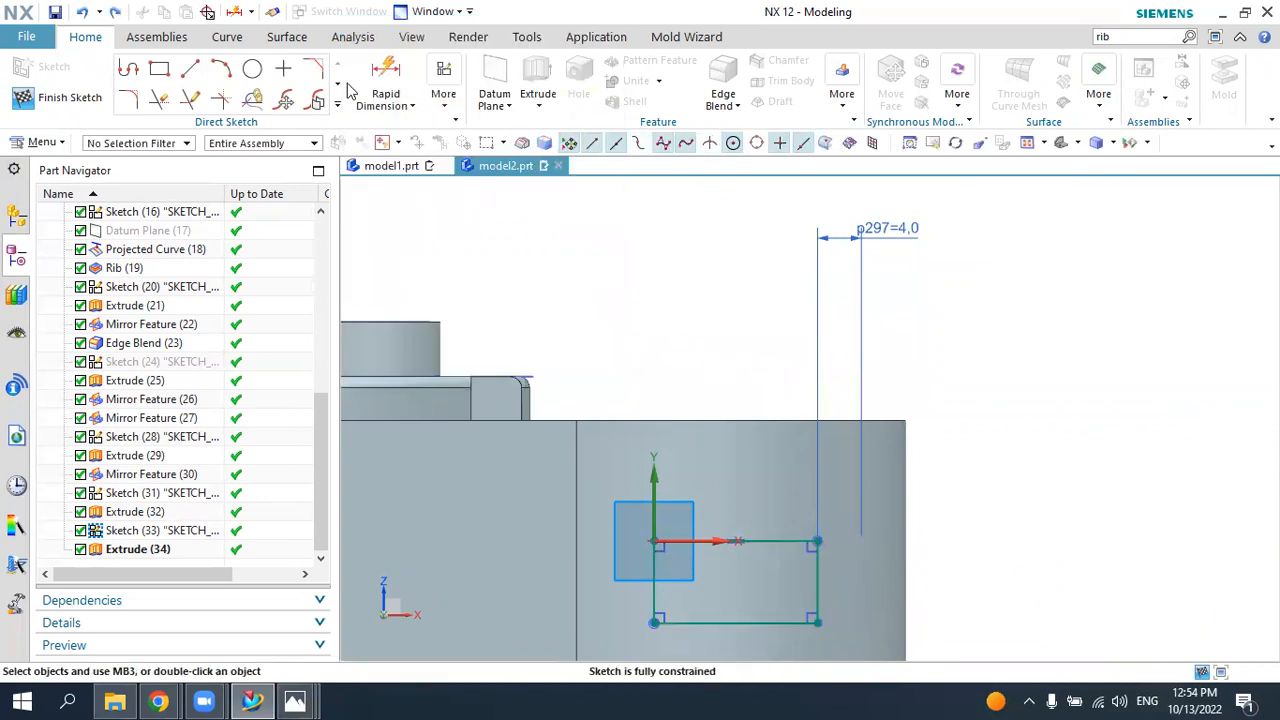
- Dimension the opposite rib's cutout rectangle between its two horizontal edges, and finish the sketch
left_click(393, 70)
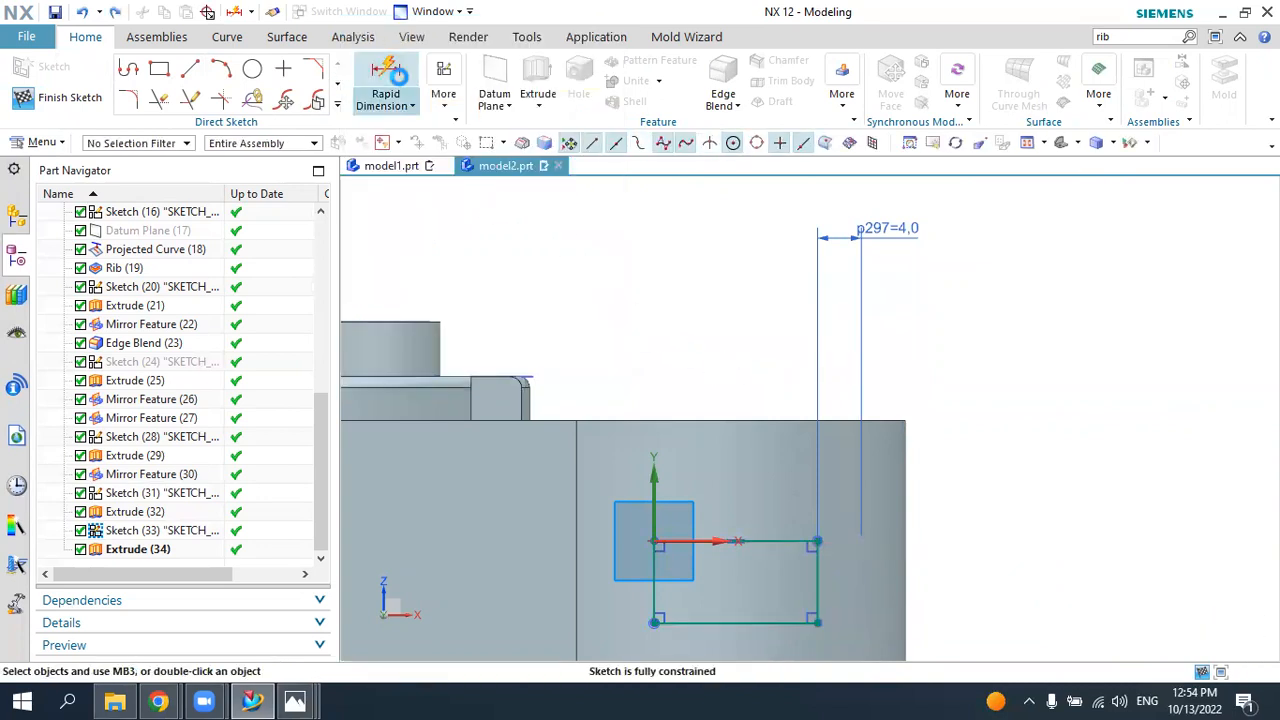
left_click(700, 624)
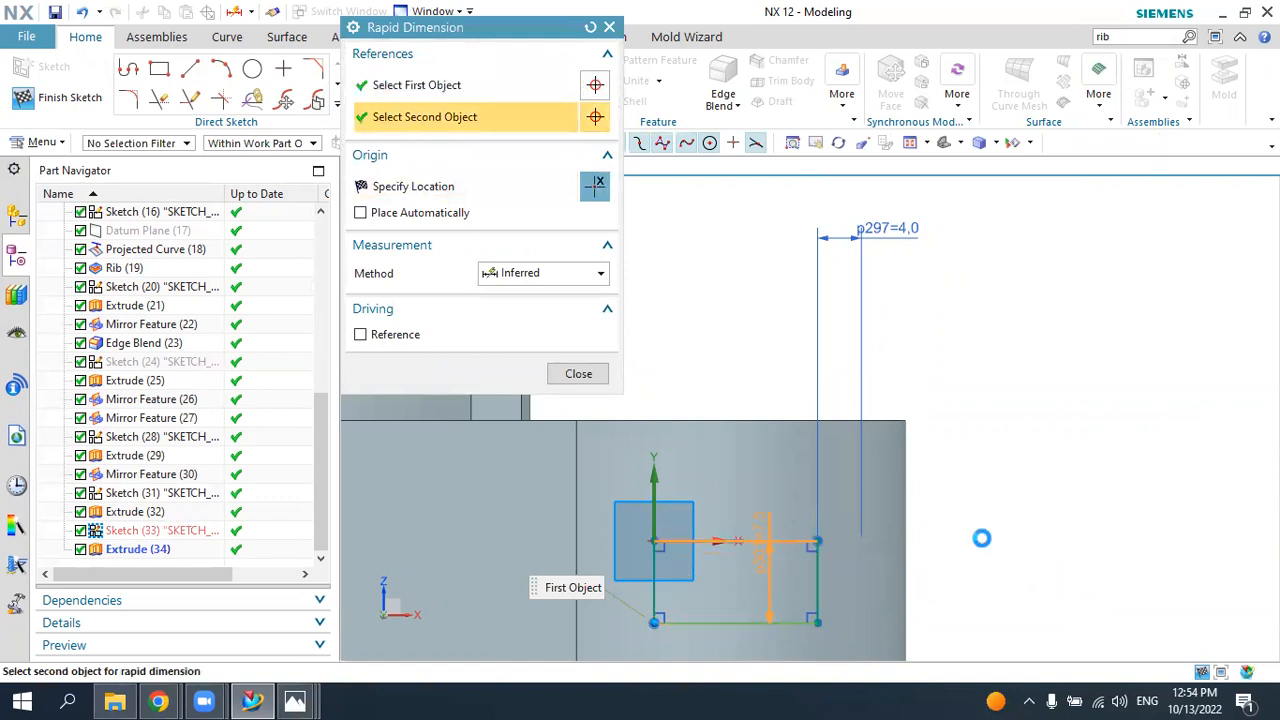
left_click(1014, 526)
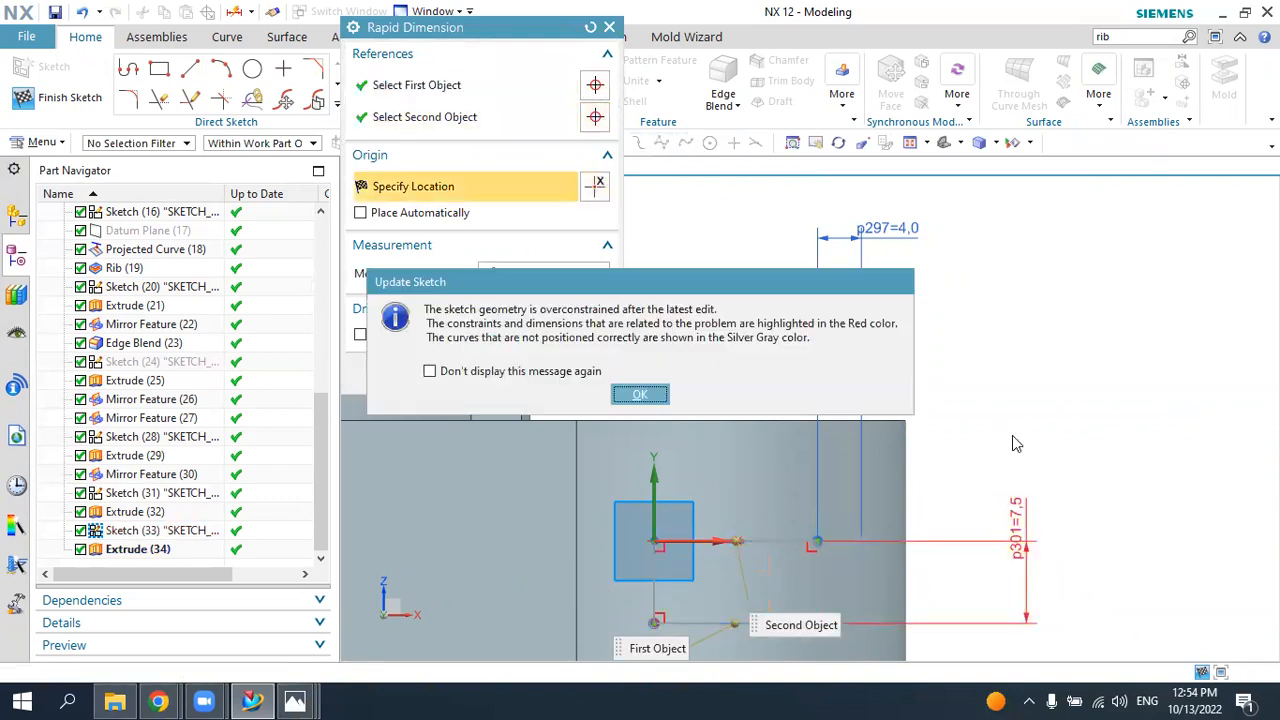
left_click(664, 390)
left_click(594, 372)
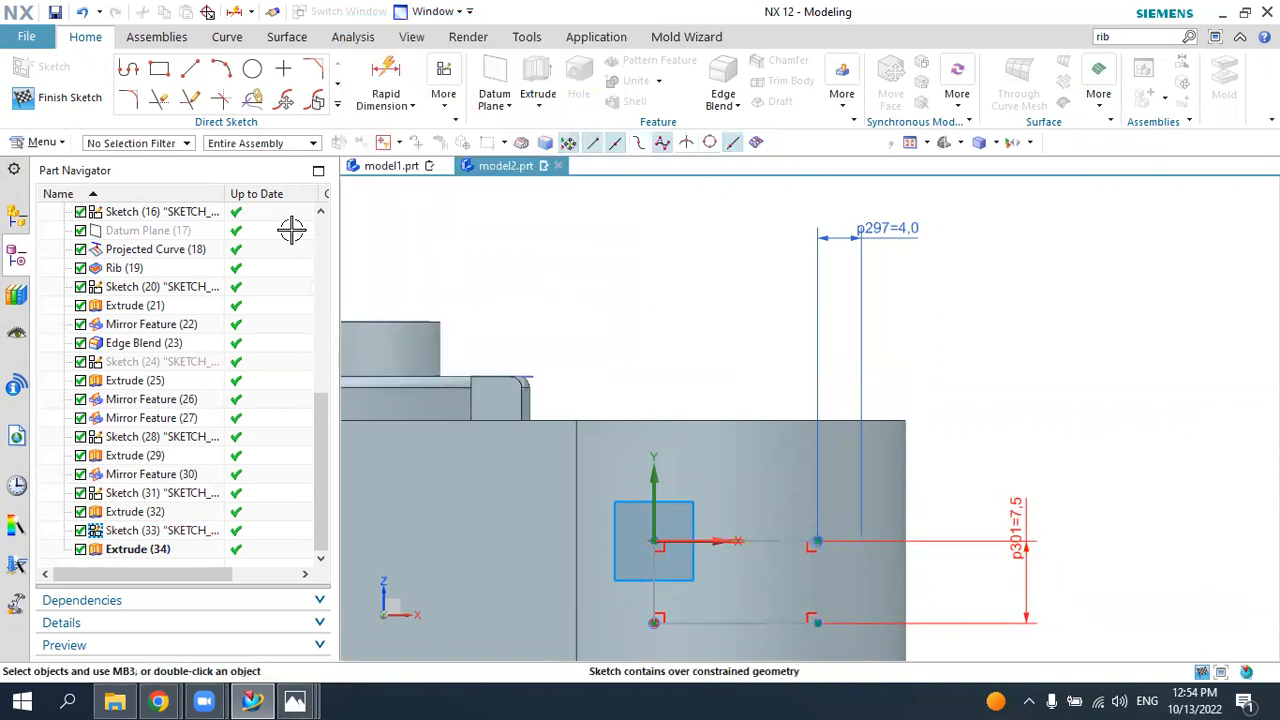
left_click(60, 97)
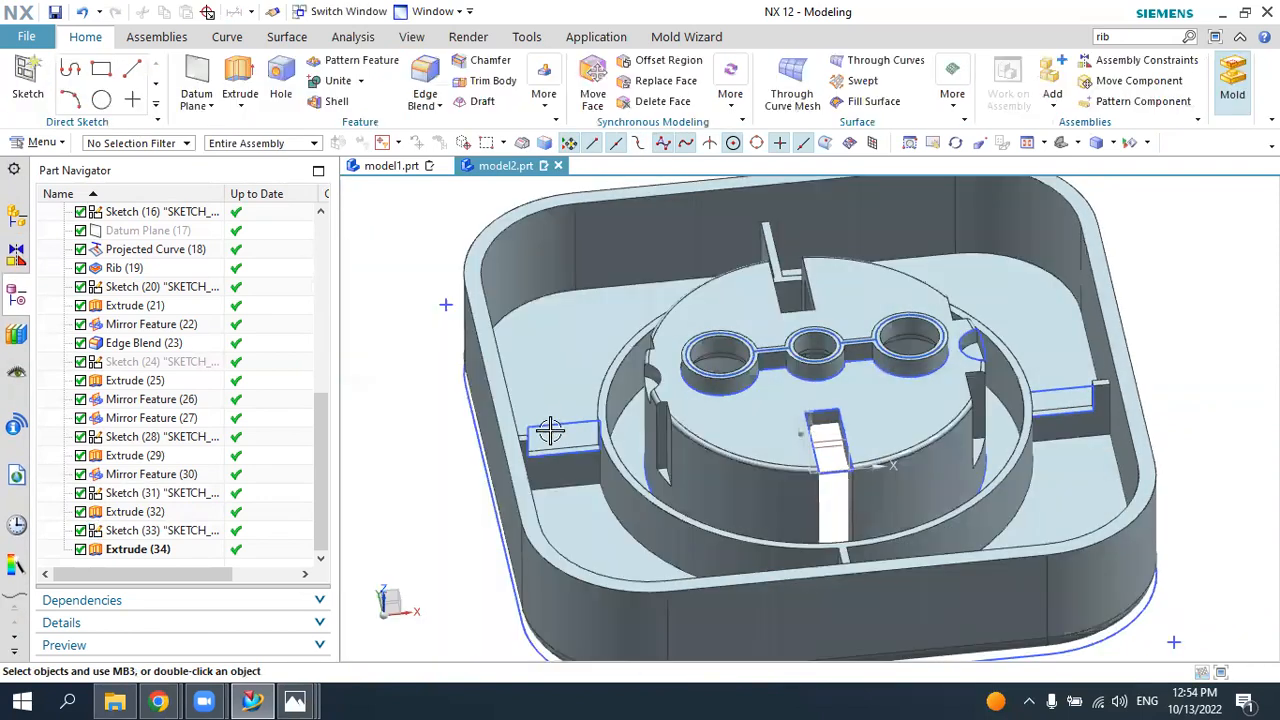
- Set the height of the rectangle in the first outer rib's cutout sketch to 7.5 mm
double_click(550, 425)
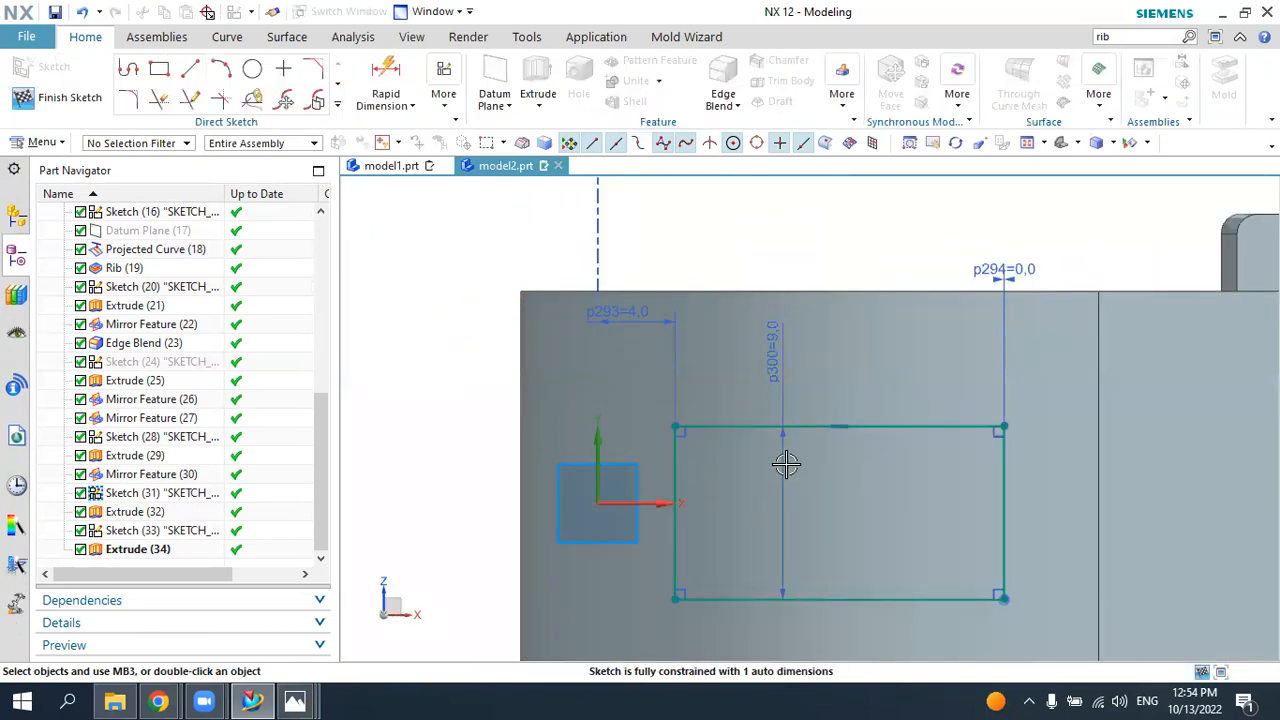
double_click(783, 461)
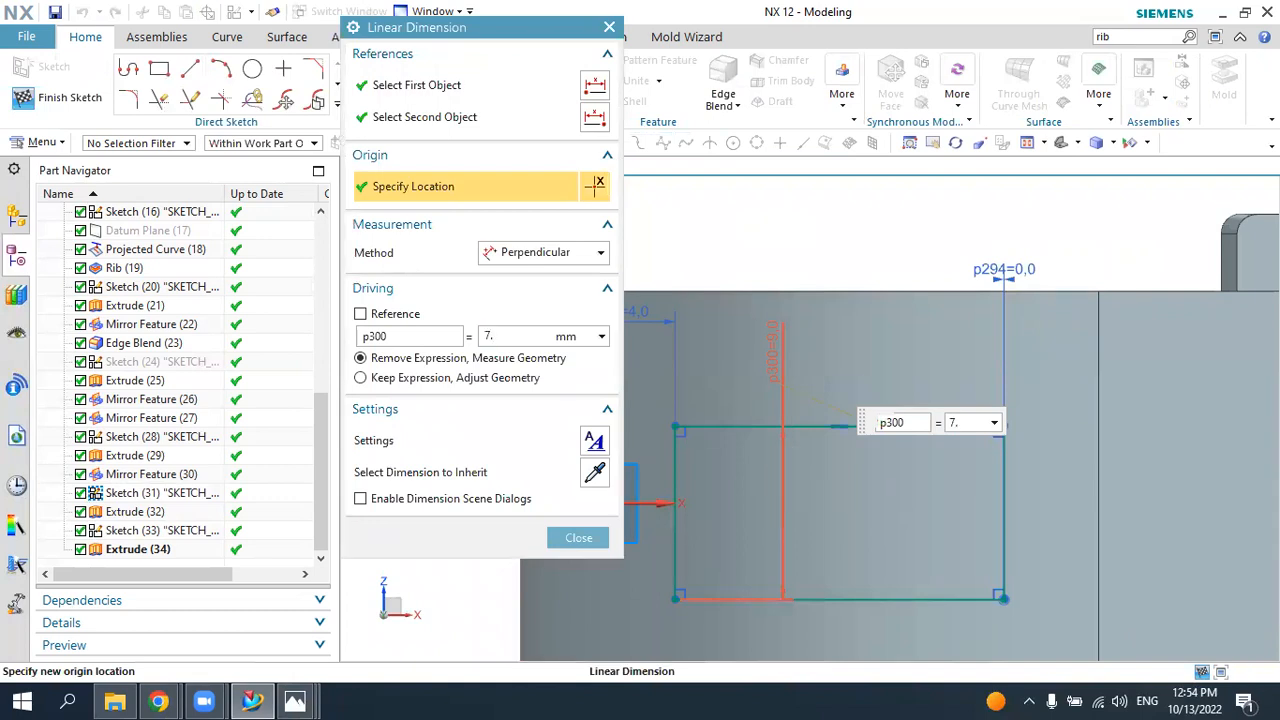
middle_click(783, 461)
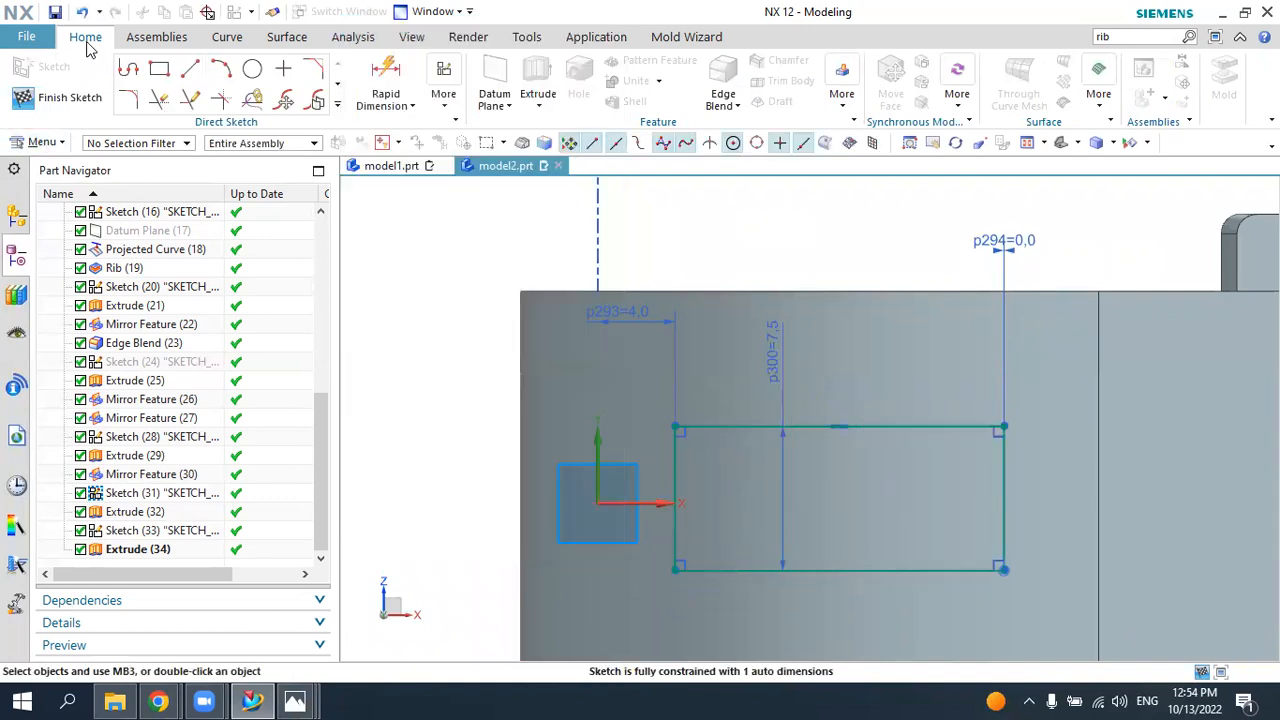
- Finish the current sketch and start a new sketch on the side face of one of the two uncut outer ribs
left_click(68, 97)
mouse_move(517, 331)
middle_mouse_down()
mouse_move(578, 305)
mouse_move(520, 346)
mouse_move(372, 183)
middle_mouse_up()
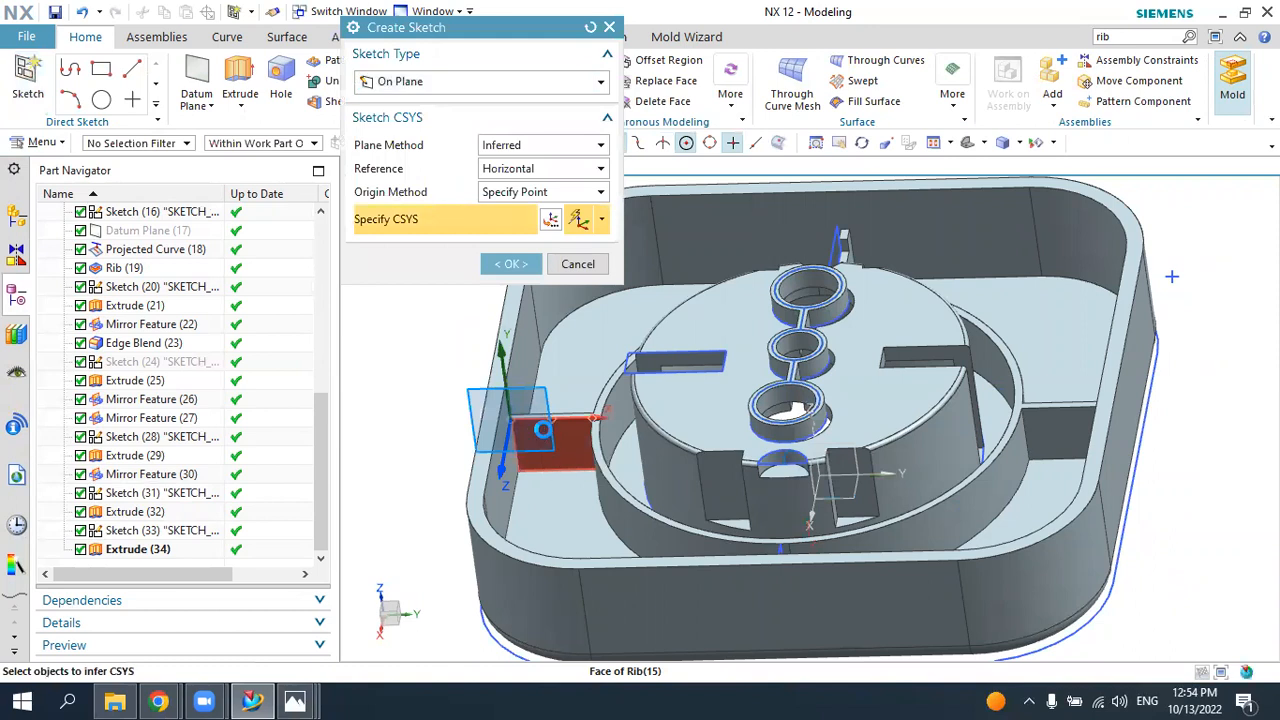
left_click(535, 440)
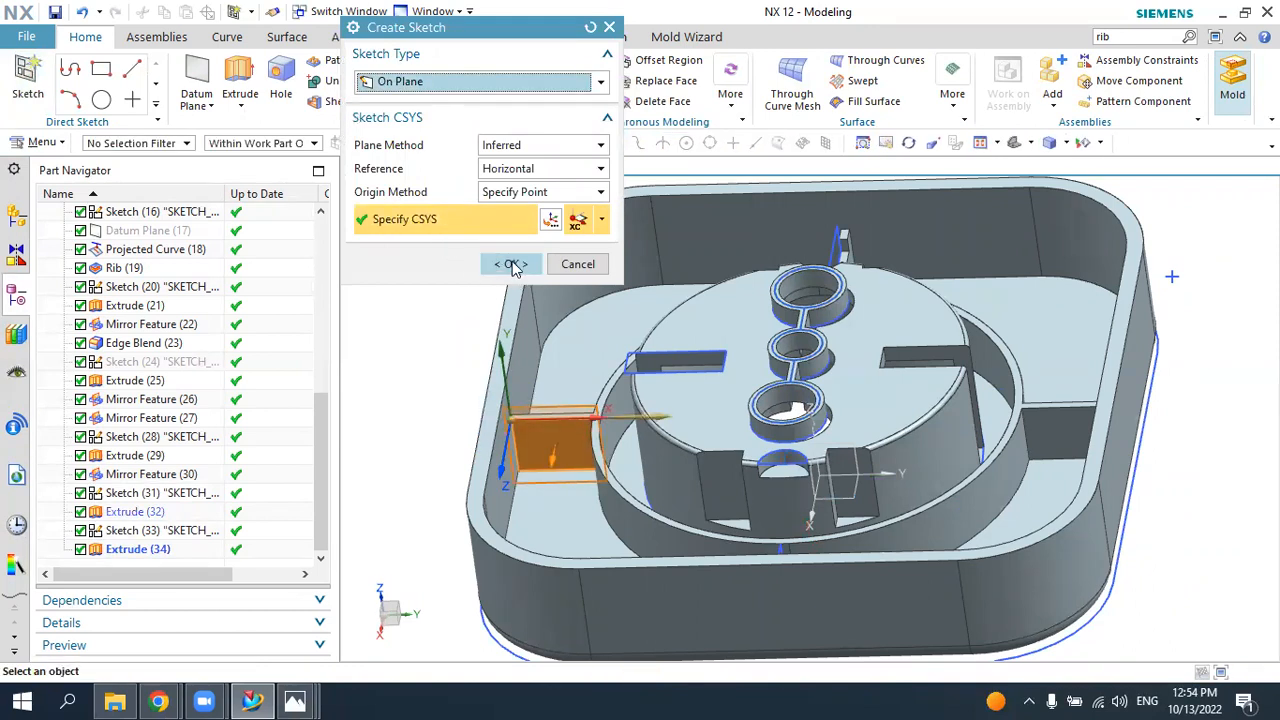
left_click(511, 265)
middle_click_drag(885, 367, 872, 523)
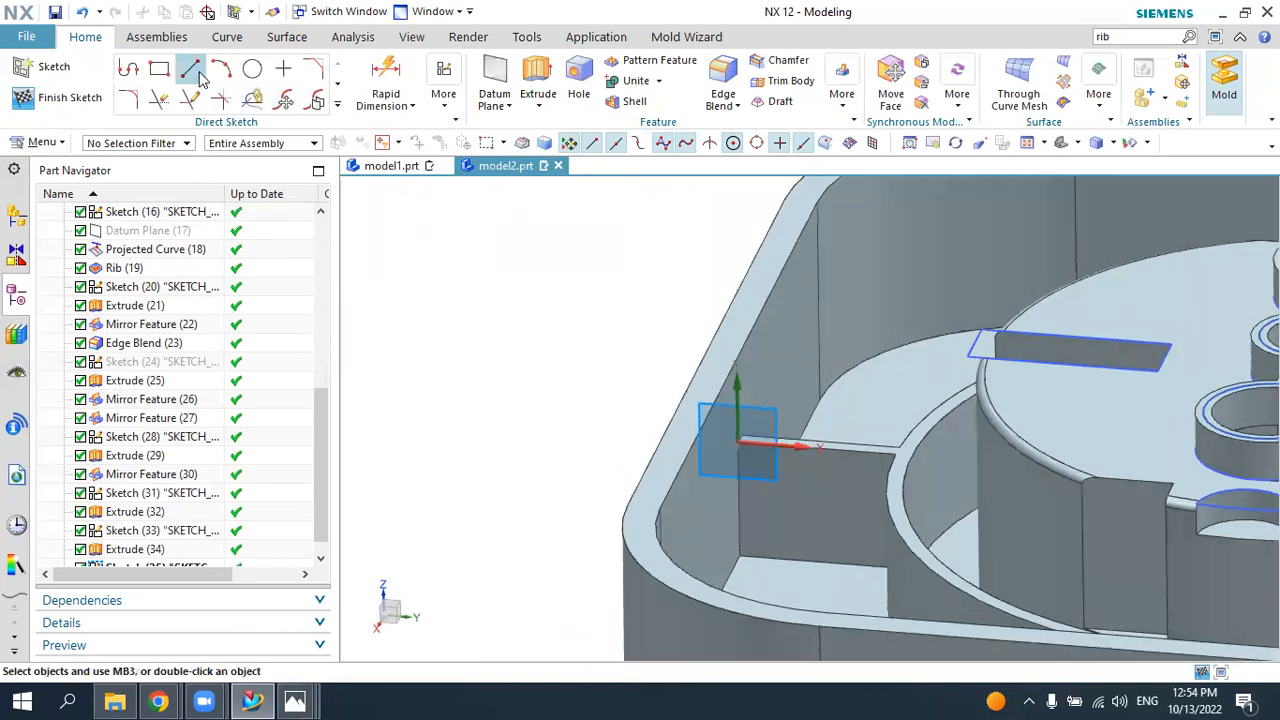
- Try to sketch a rectangle about 14.5 by 9 mm from the sketch origin on the third outer rib's face, and undo it
left_click(163, 71)
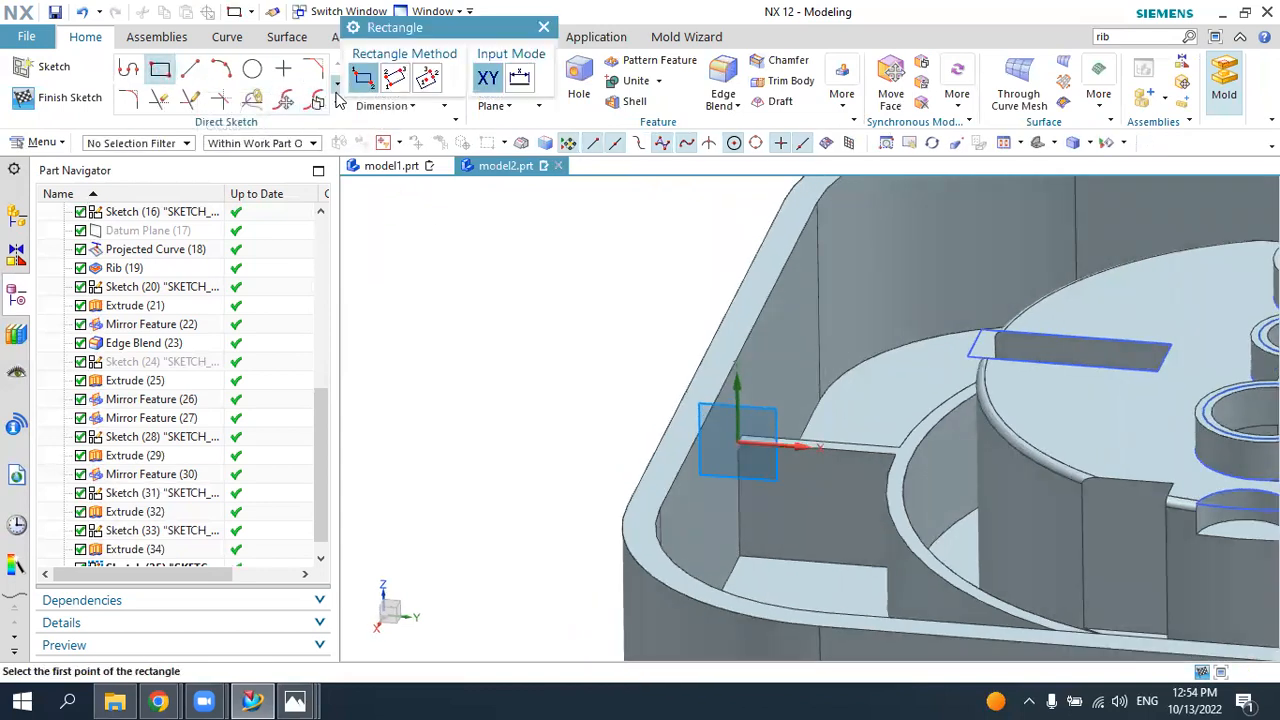
left_click(738, 443)
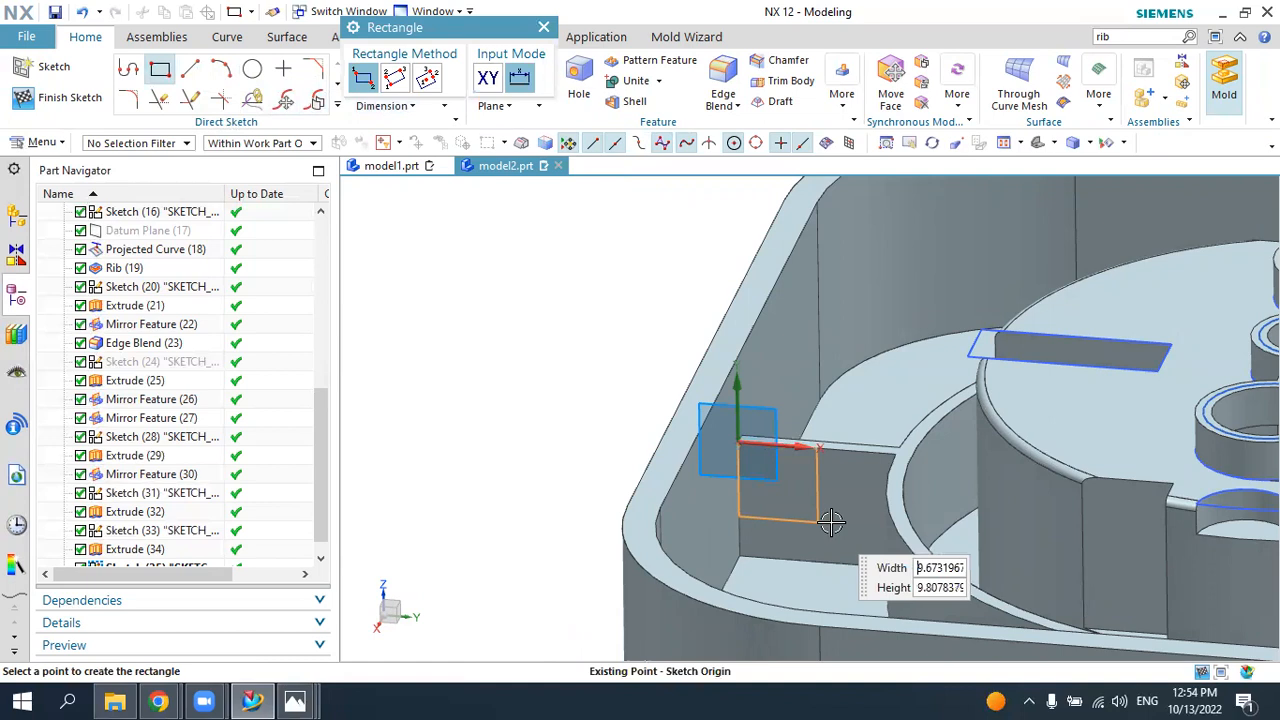
key("Escape")
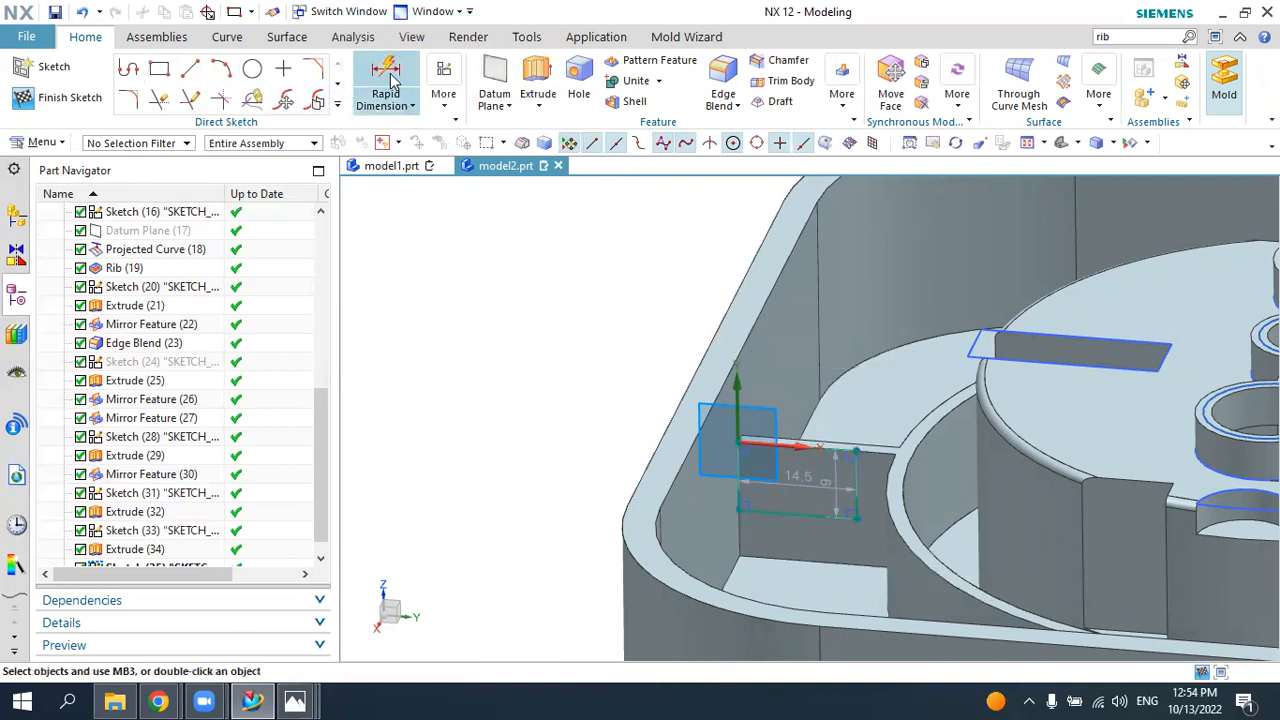
left_click(385, 82)
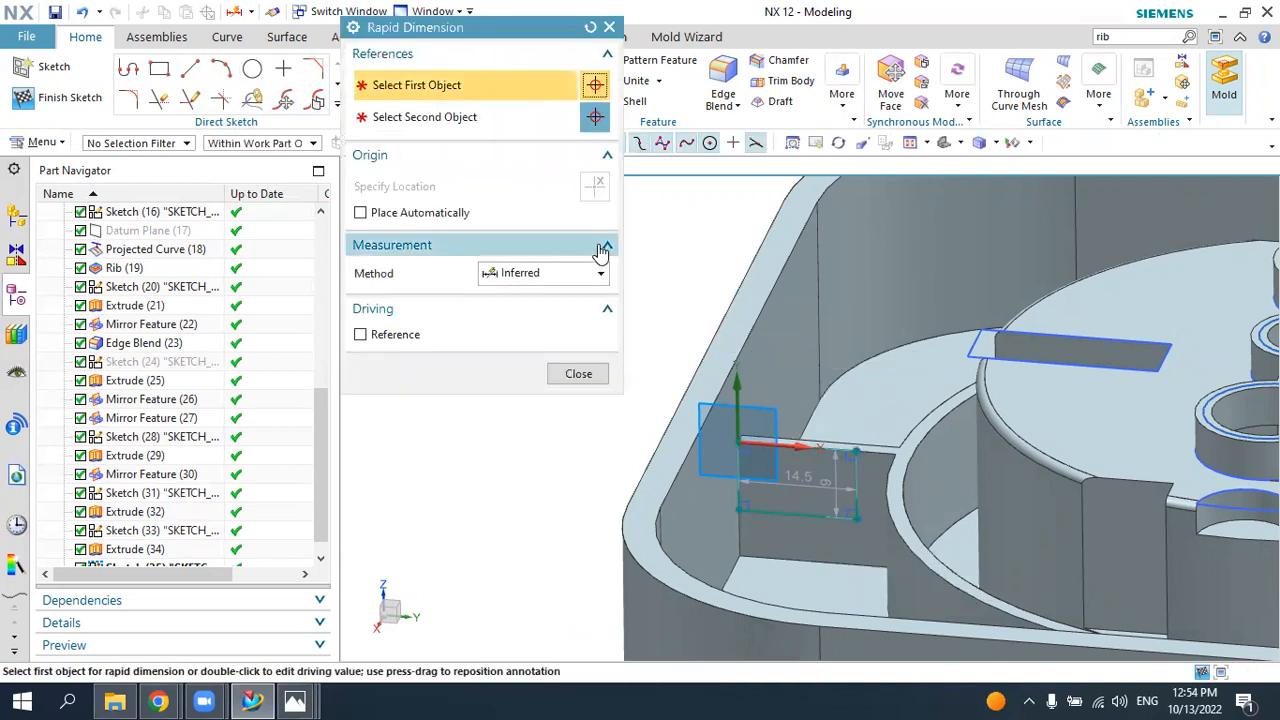
key("Escape")
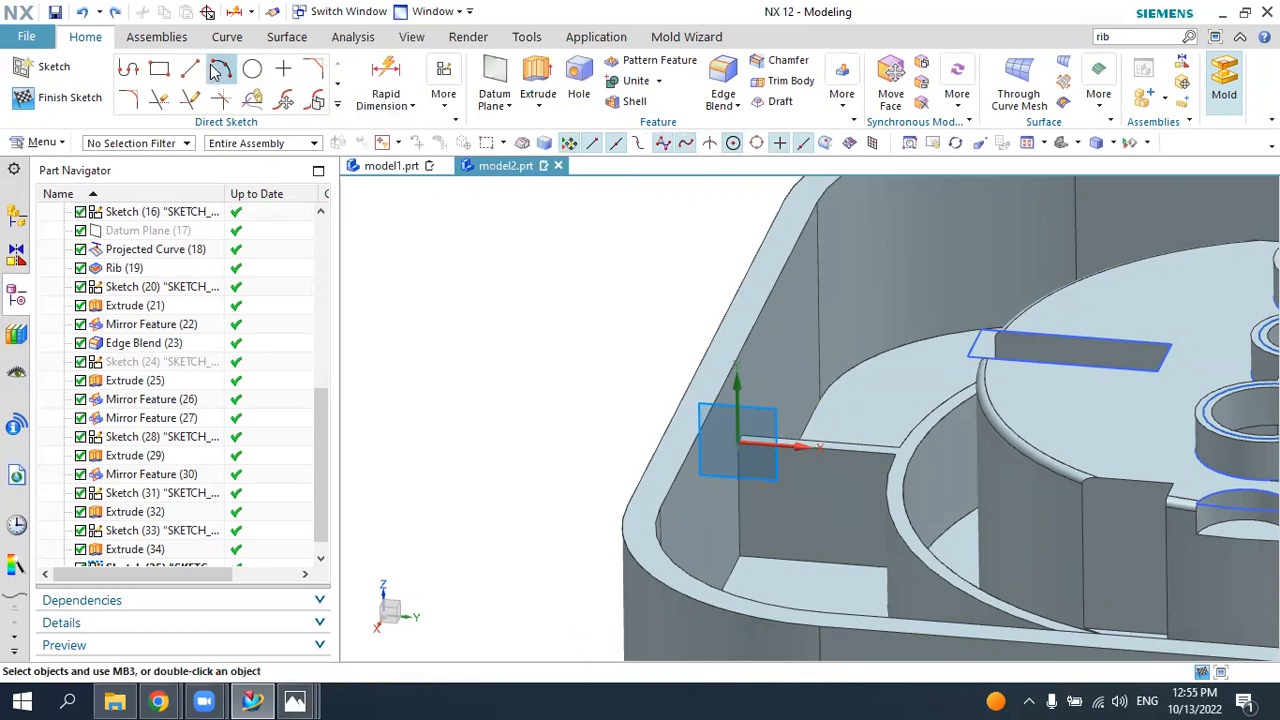
- Sketch a rectangle about 9.5 mm wide and 7 mm high, hanging from the third outer rib's upper edge away from the wall
left_click(160, 70)
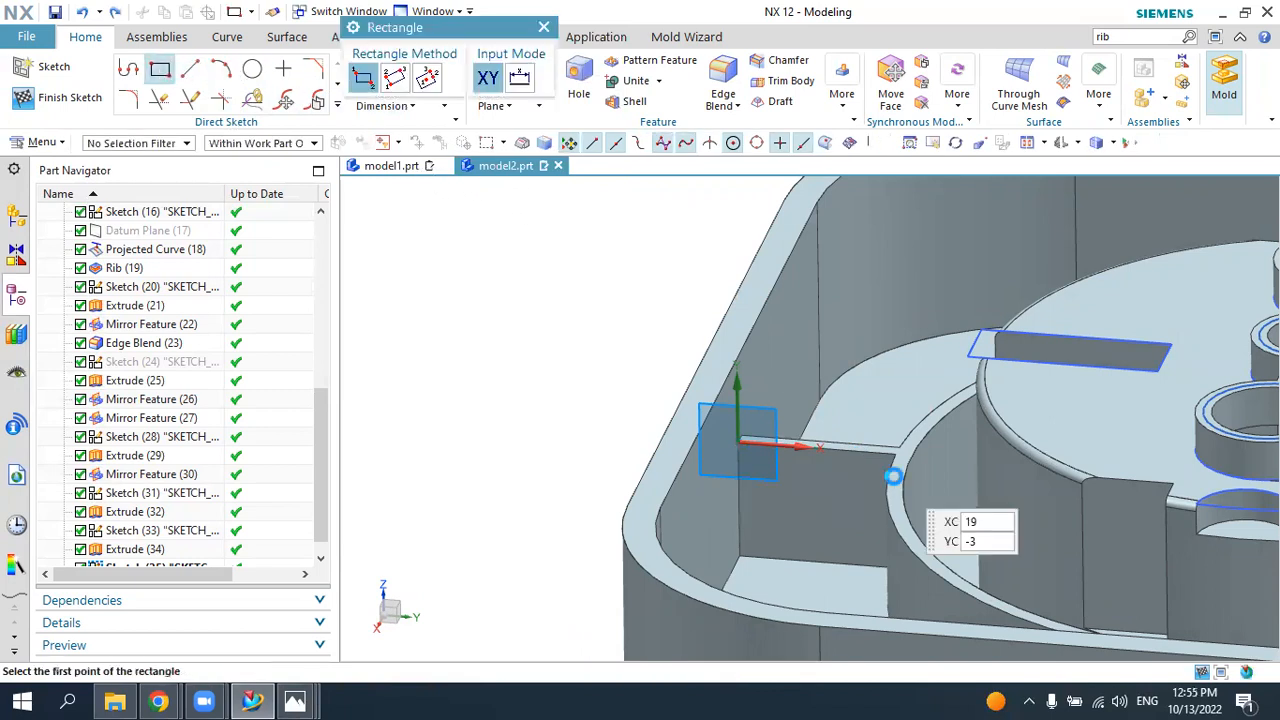
left_click(788, 447)
left_click(864, 505)
key("Escape")
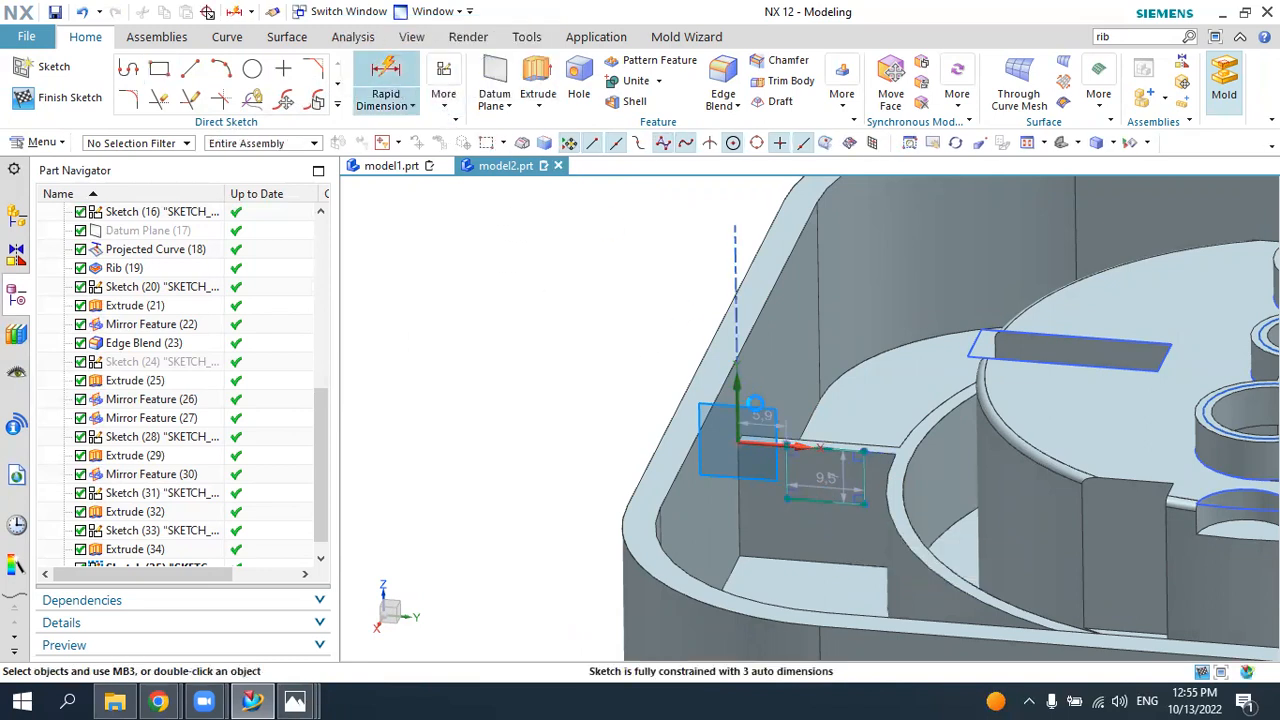
- Dimension the rectangle's horizontal distance from the wall-side sketch origin, and try to set it to 4 mm
left_click(385, 75)
left_click(785, 497)
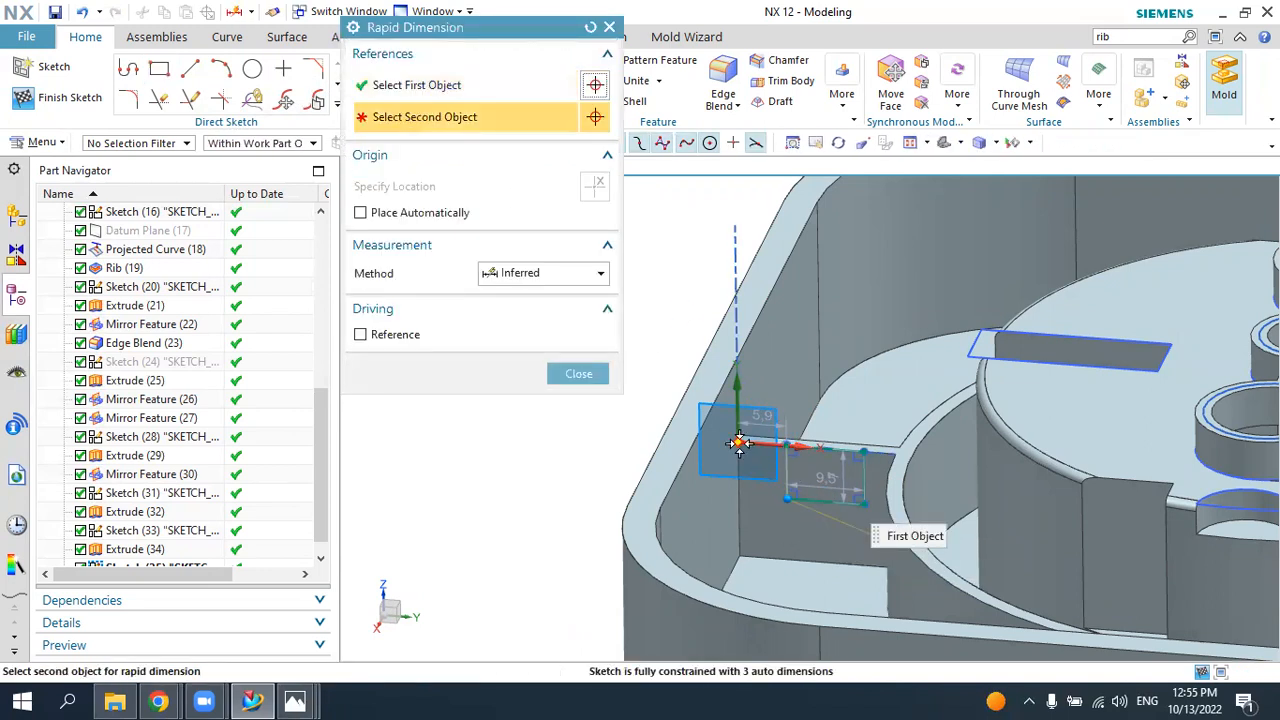
left_click(737, 437)
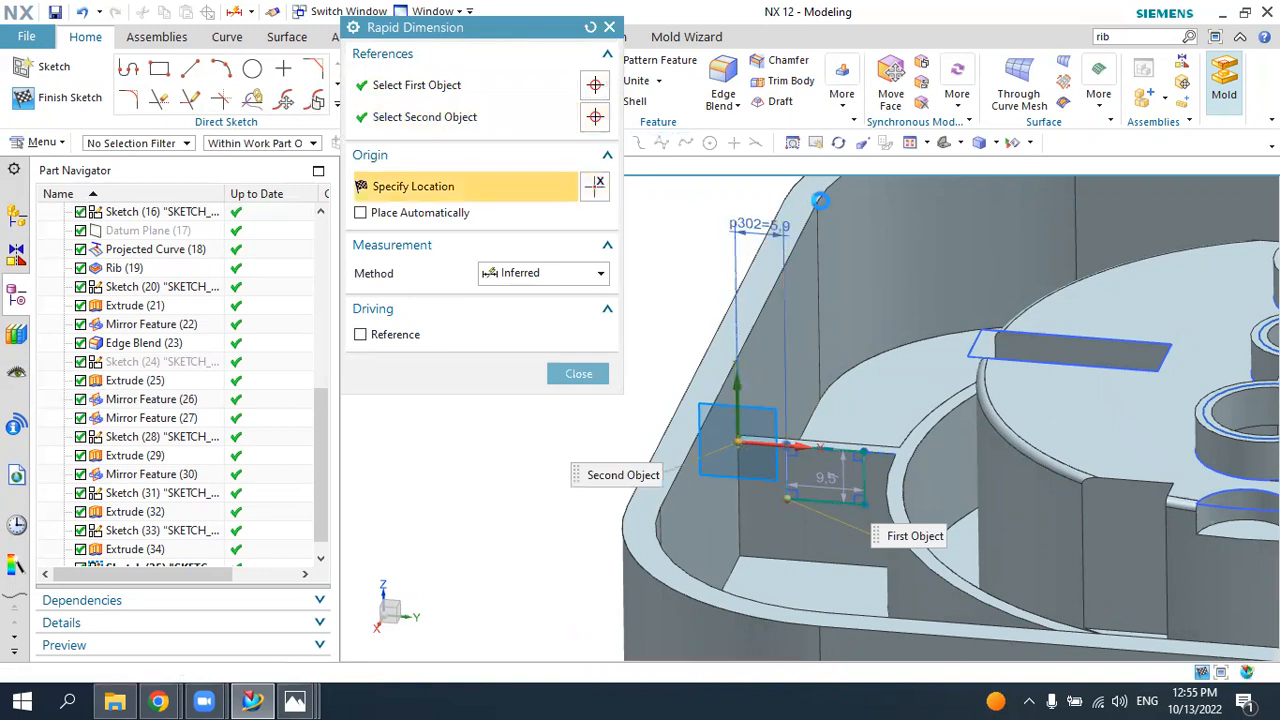
left_click(818, 202)
type("4")
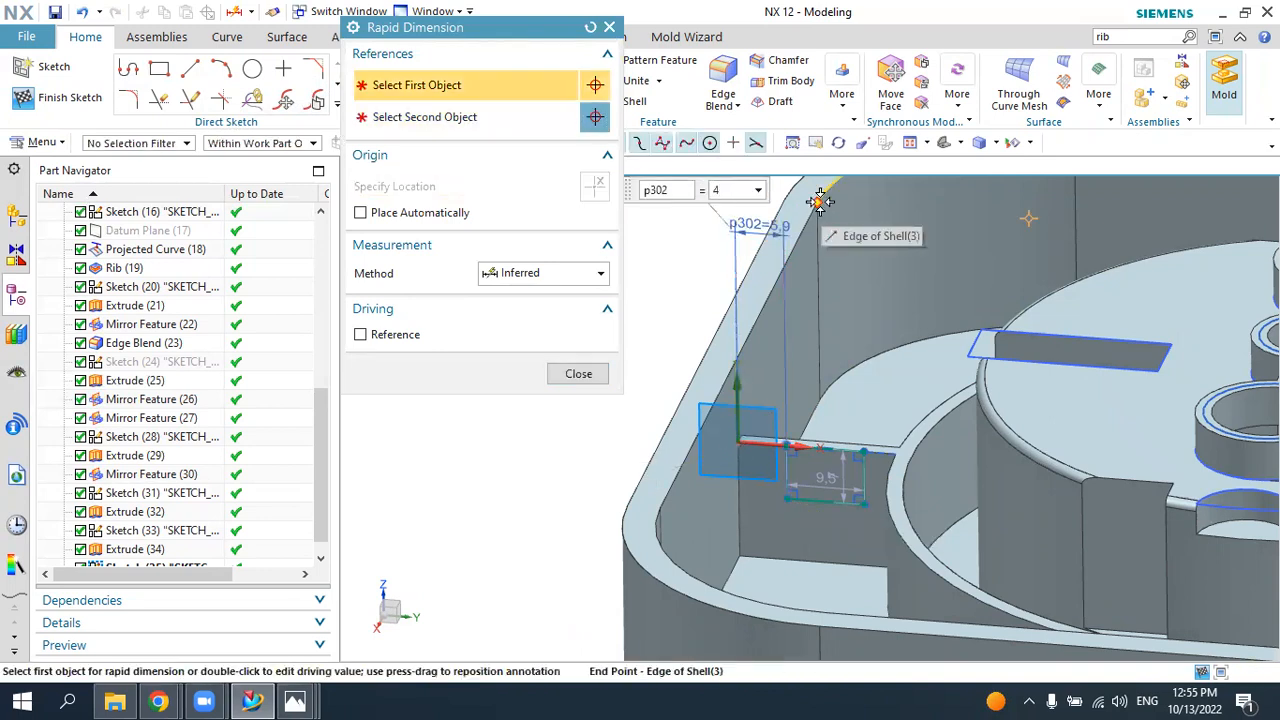
key("Escape")
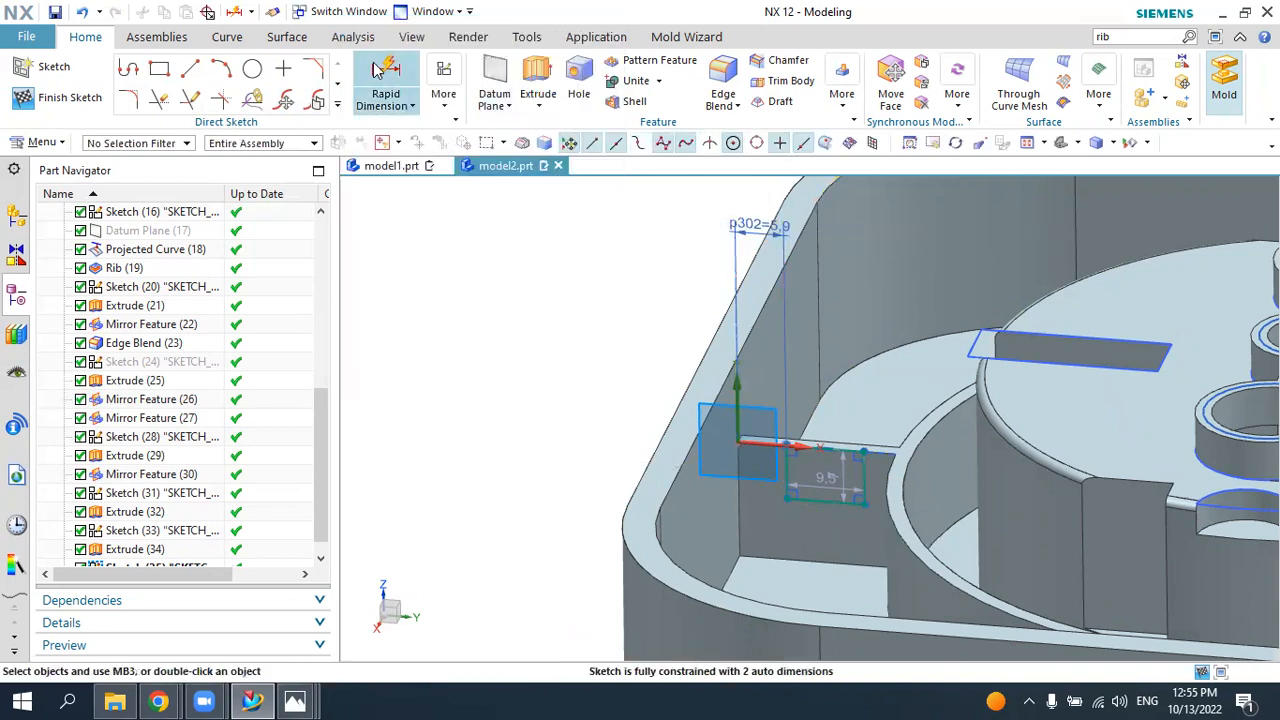
- Dimension the height of the third rib's cutout rectangle between its wall-side corners and set it to 7.5 mm
left_click(386, 80)
left_click(784, 453)
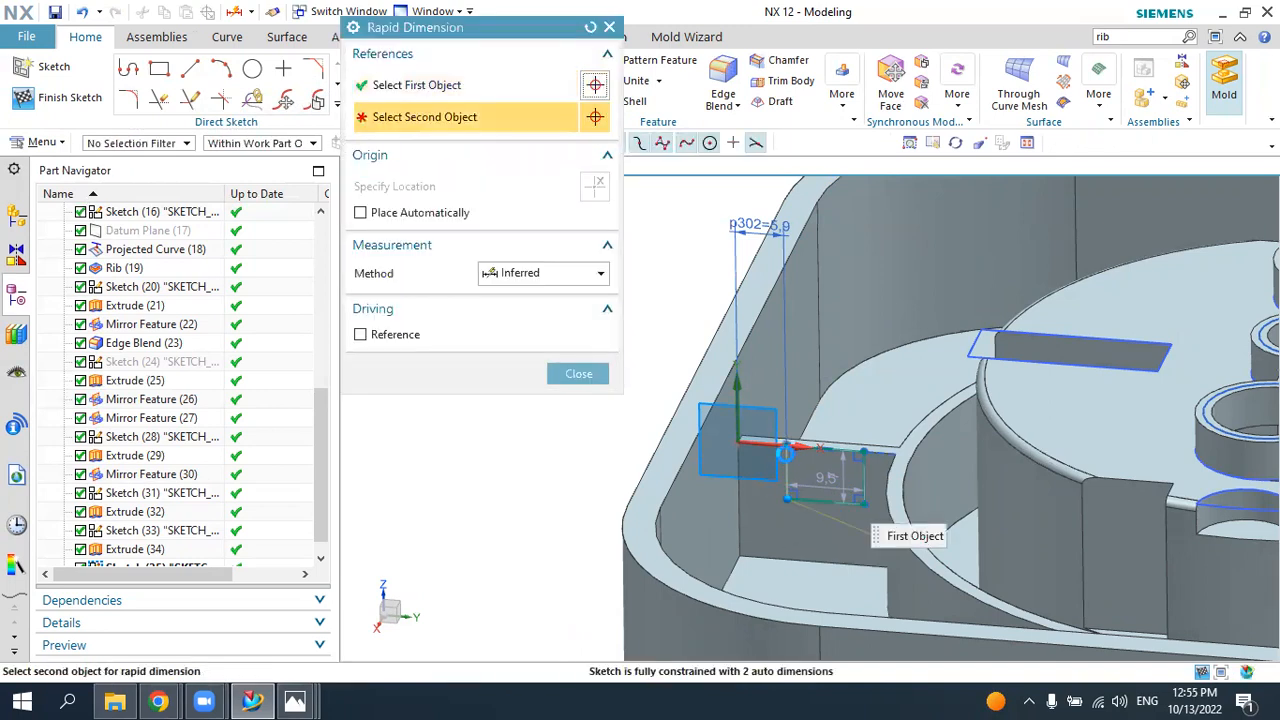
left_click(784, 447)
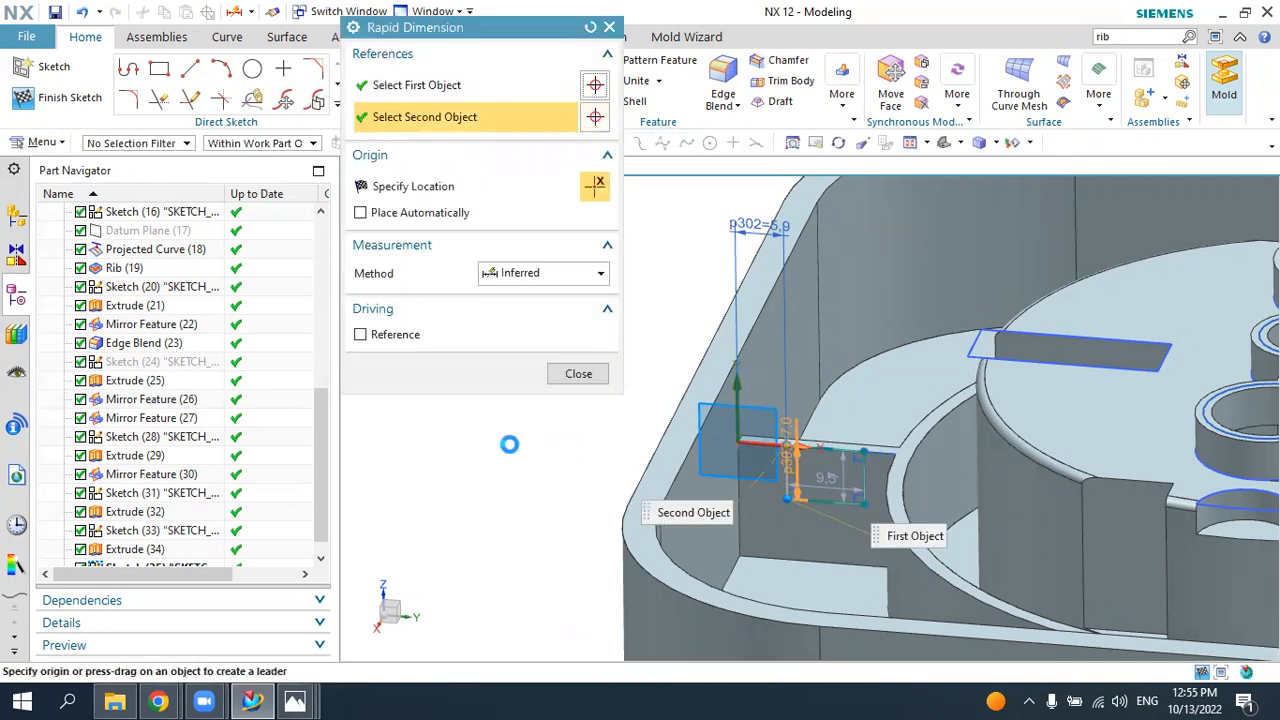
left_click(424, 493)
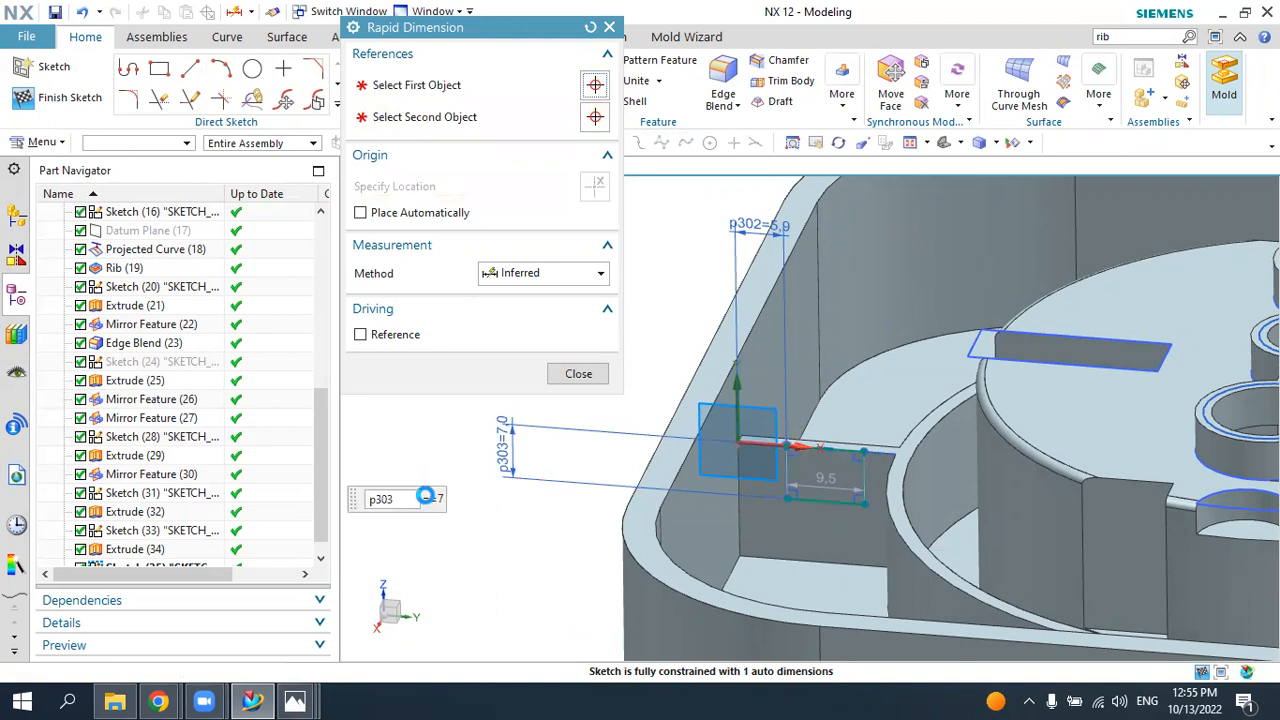
type("7.5")
key("Return")
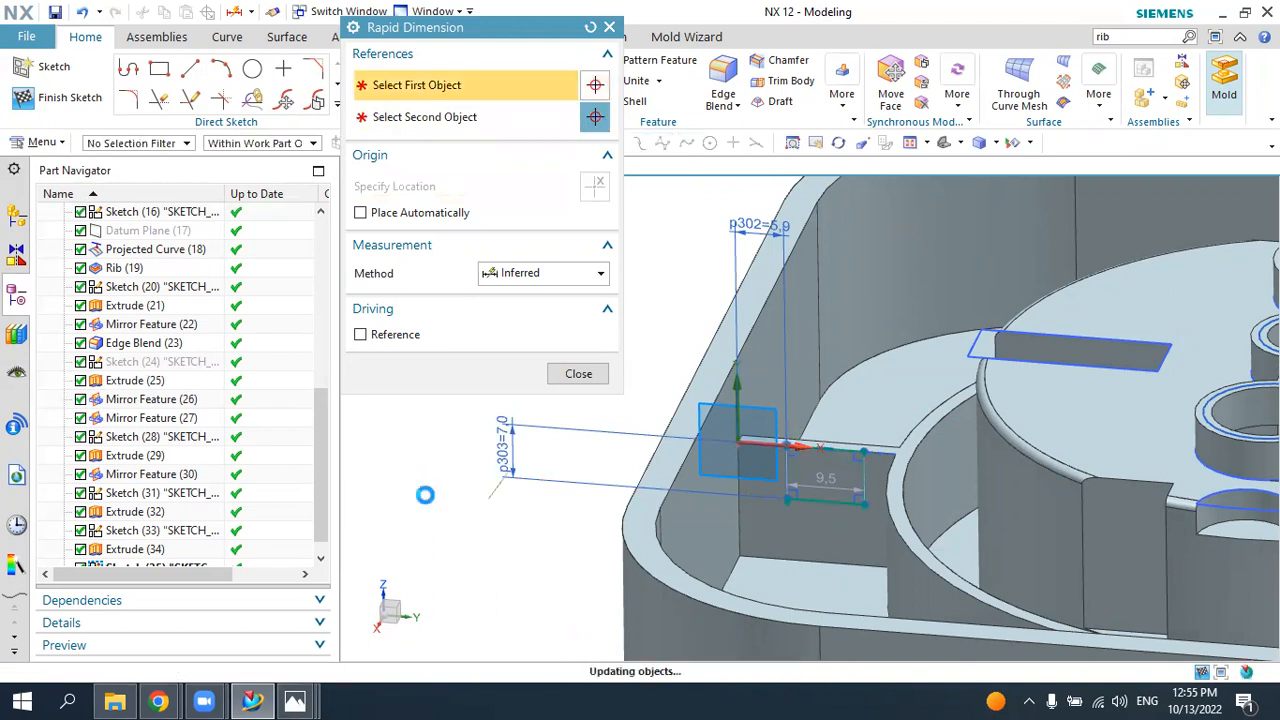
key("Escape")
- Dimension the gap between the rectangle's inner upper corner and the rib's end at the circular wall, and set it to 0
middle_click_drag(473, 411, 498, 402)
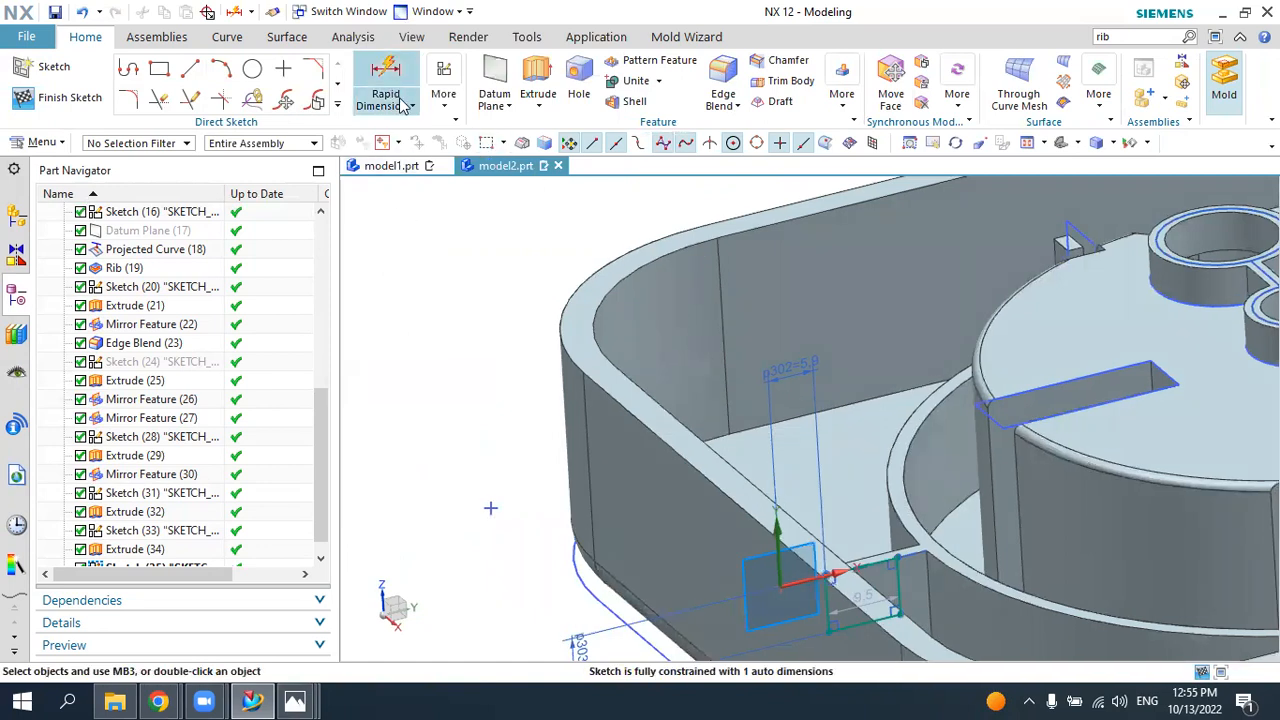
left_click(905, 551)
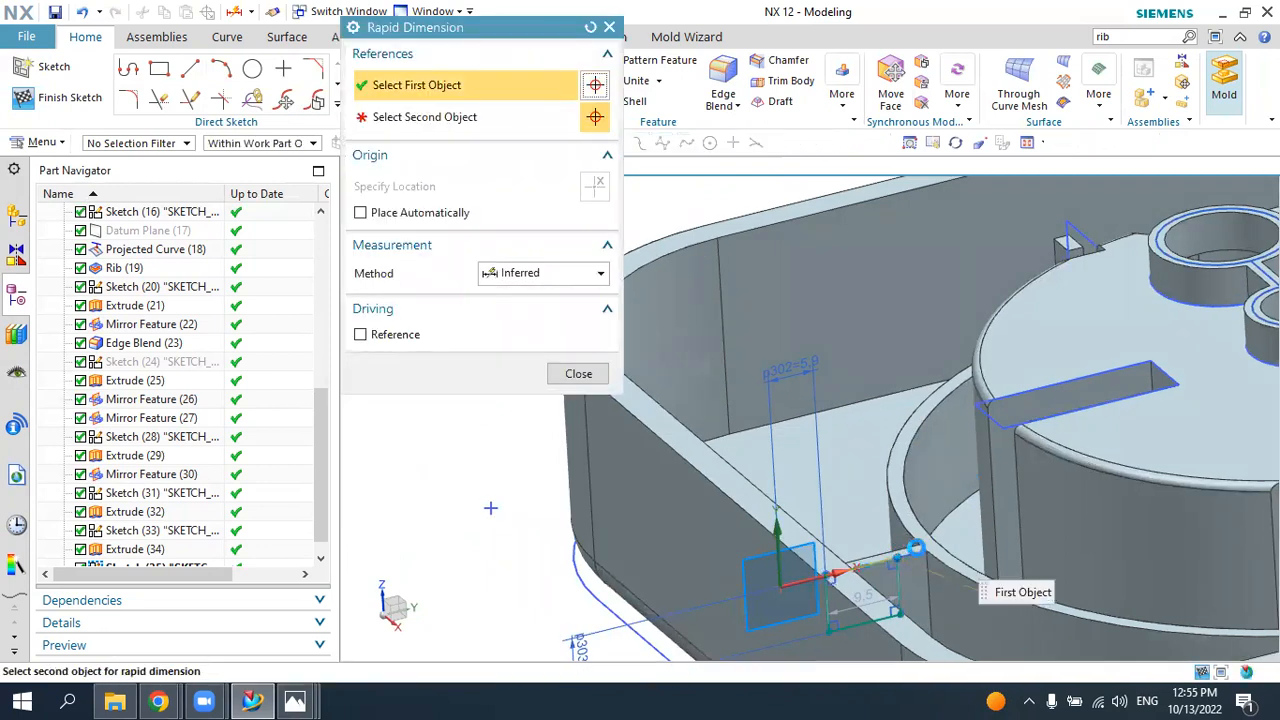
left_click(925, 551)
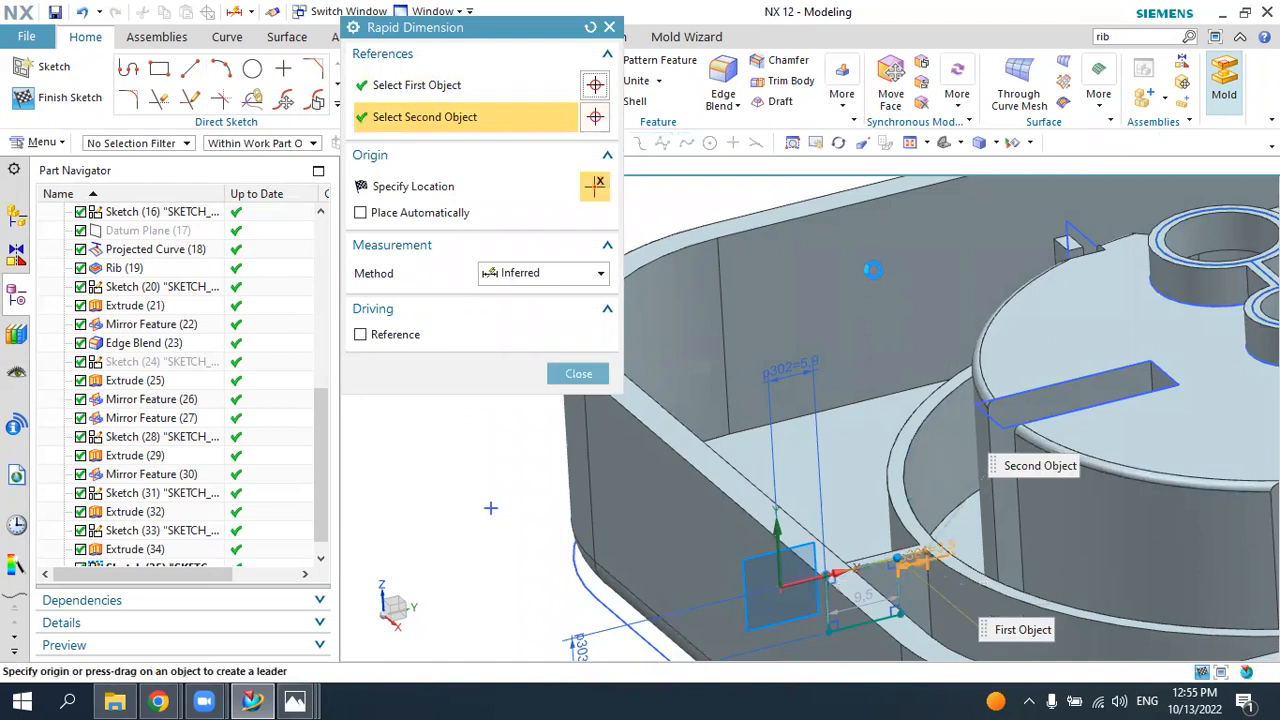
left_click(855, 267)
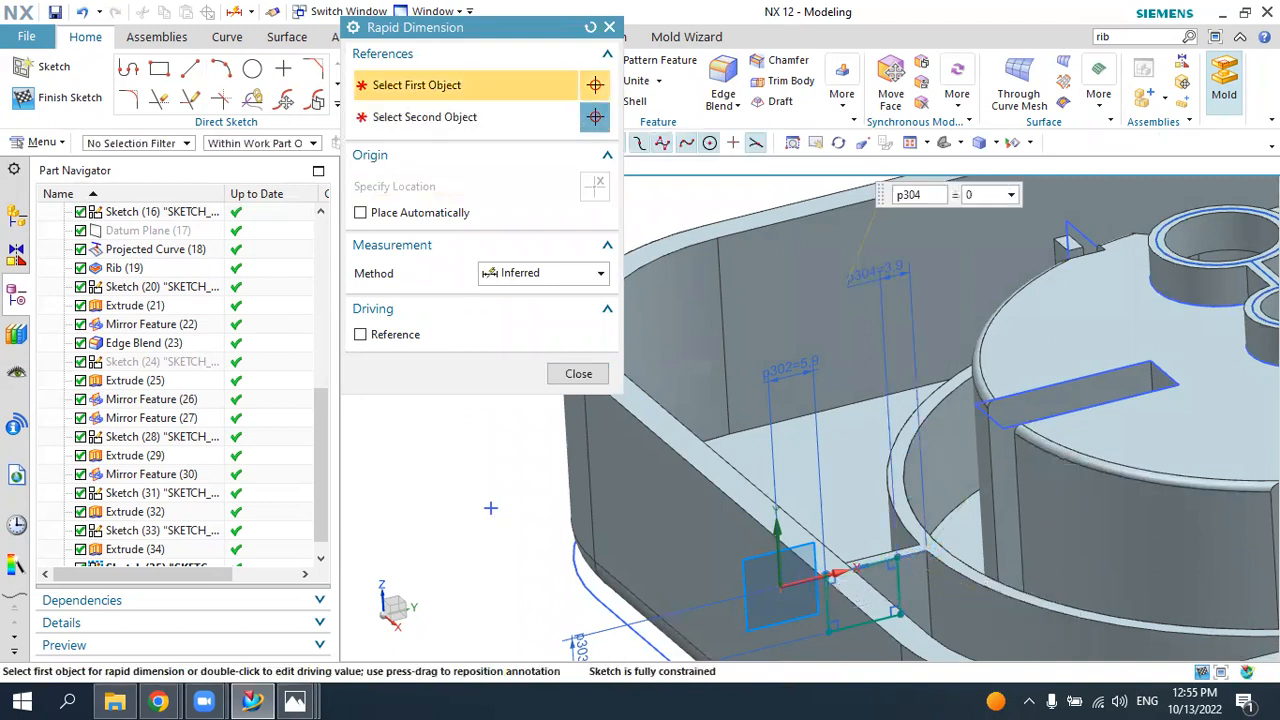
key("Escape")
- Extrude the rectangle 18 mm in the reversed direction into the rib, subtracting it from the cover body
middle_click_drag(926, 332, 862, 330)
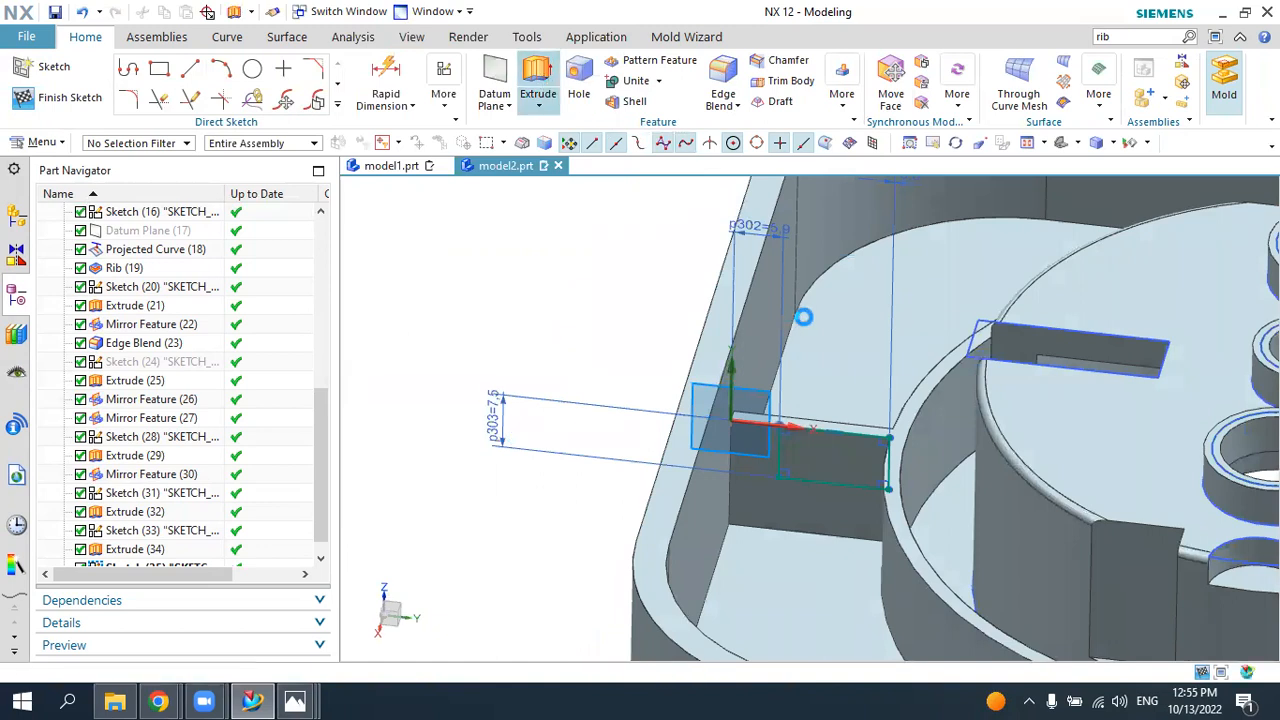
left_click(537, 80)
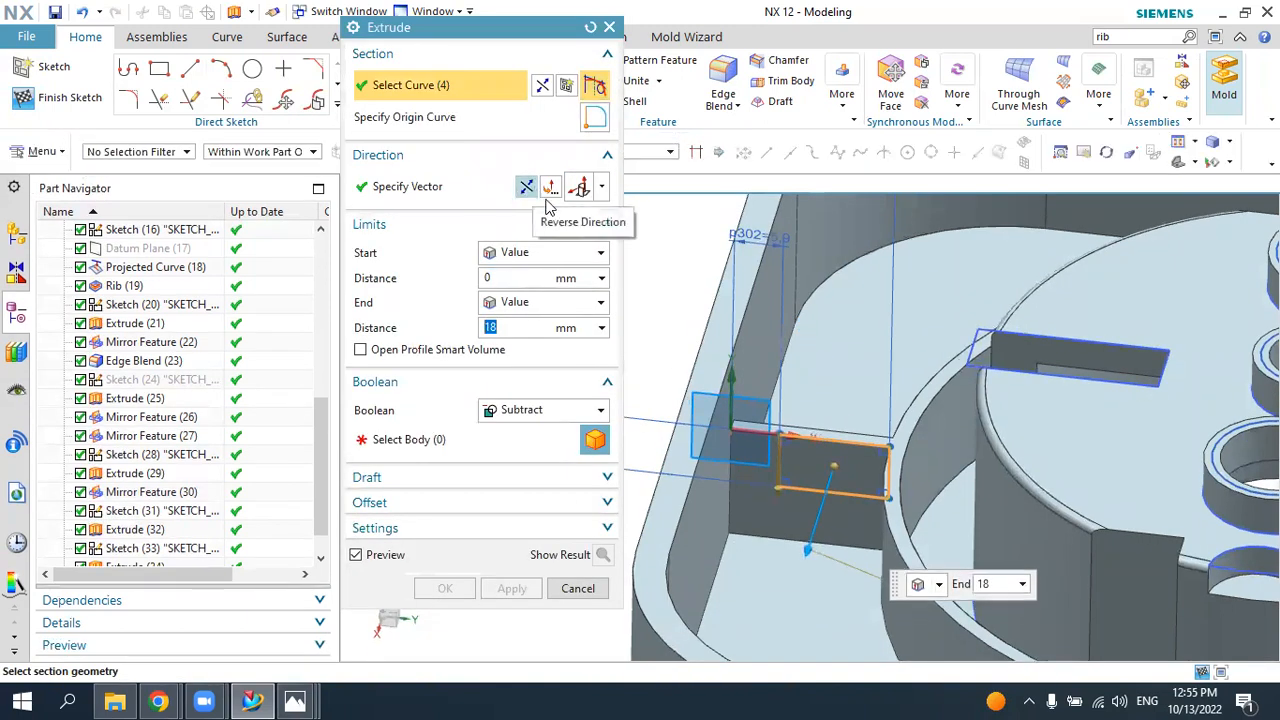
left_click(550, 192)
left_click(429, 444)
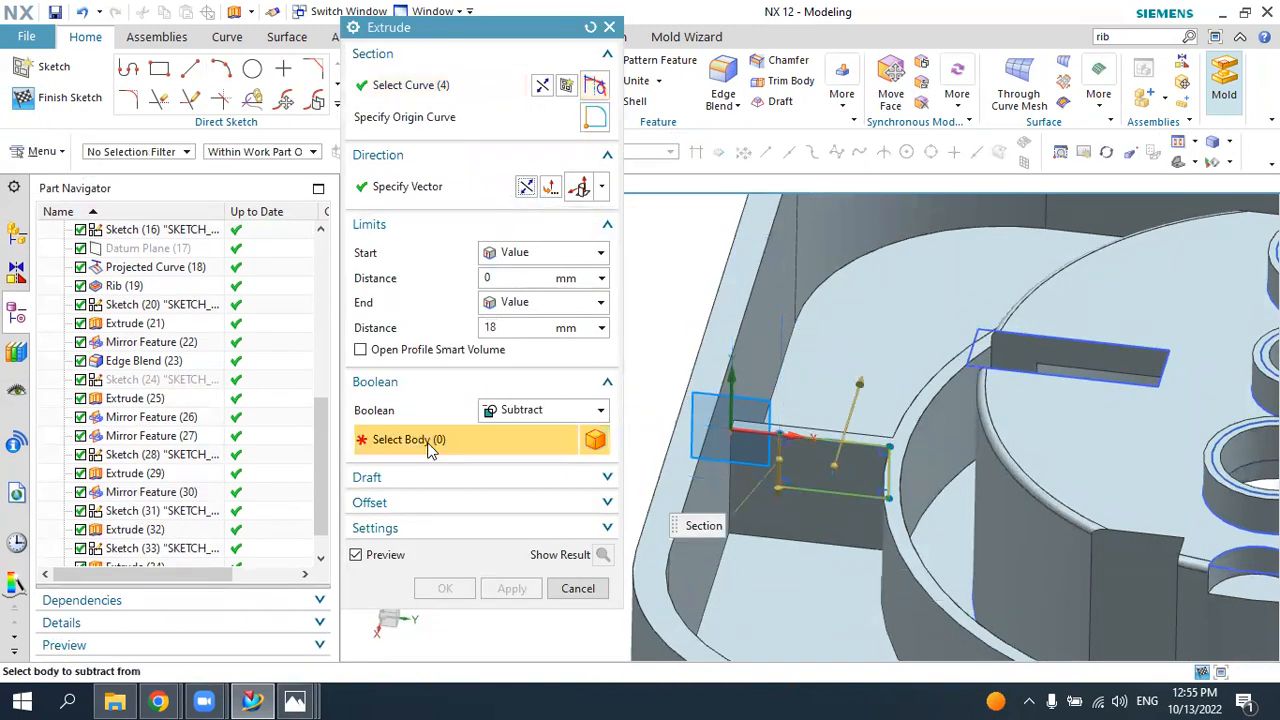
left_click(806, 486)
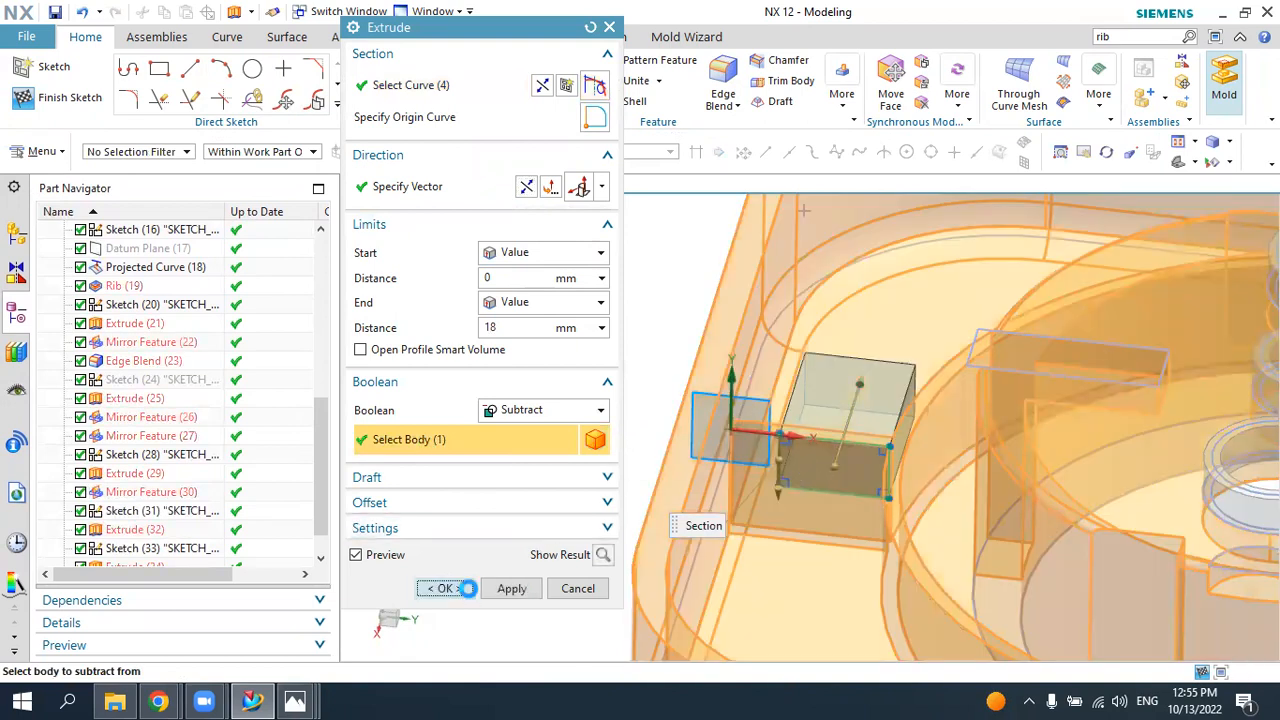
left_click(468, 588)
- Create a sketch on the side face of the last uncut outer rib, opposite the step just cut
middle_click_drag(749, 520, 1180, 158)
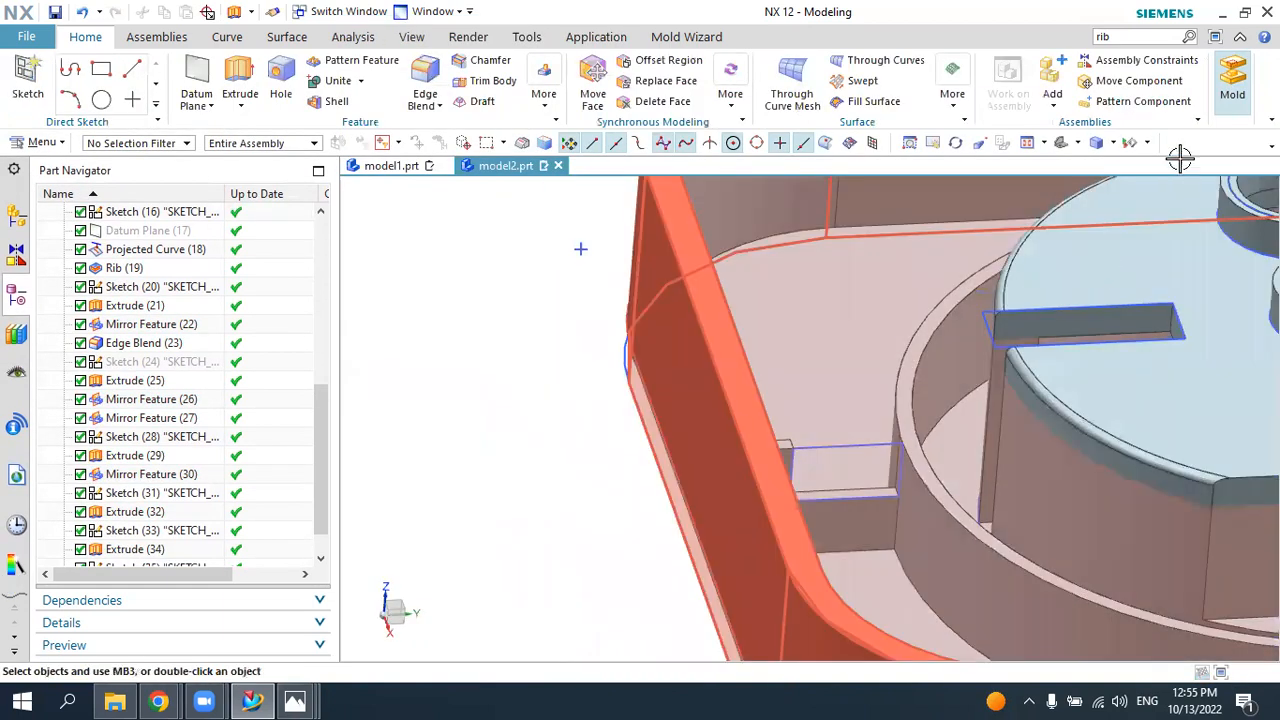
key("End")
middle_click_drag(1054, 414, 1030, 400)
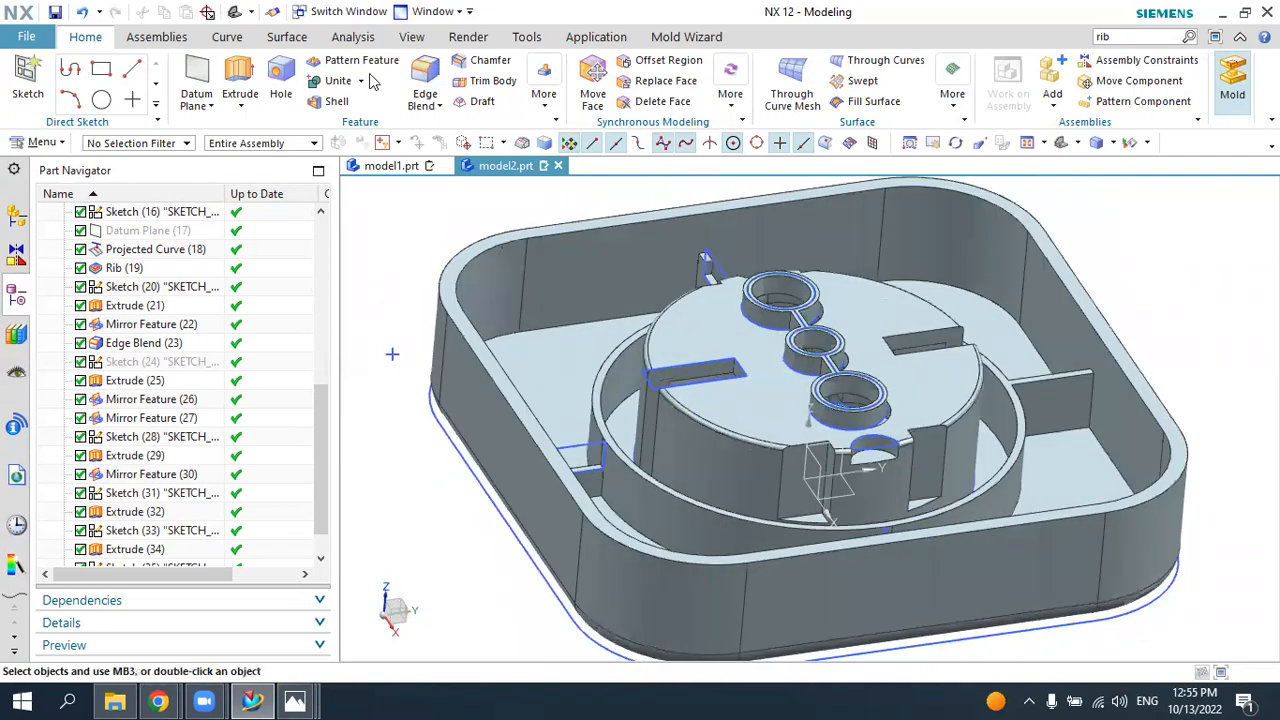
left_click(1046, 392)
left_click(511, 264)
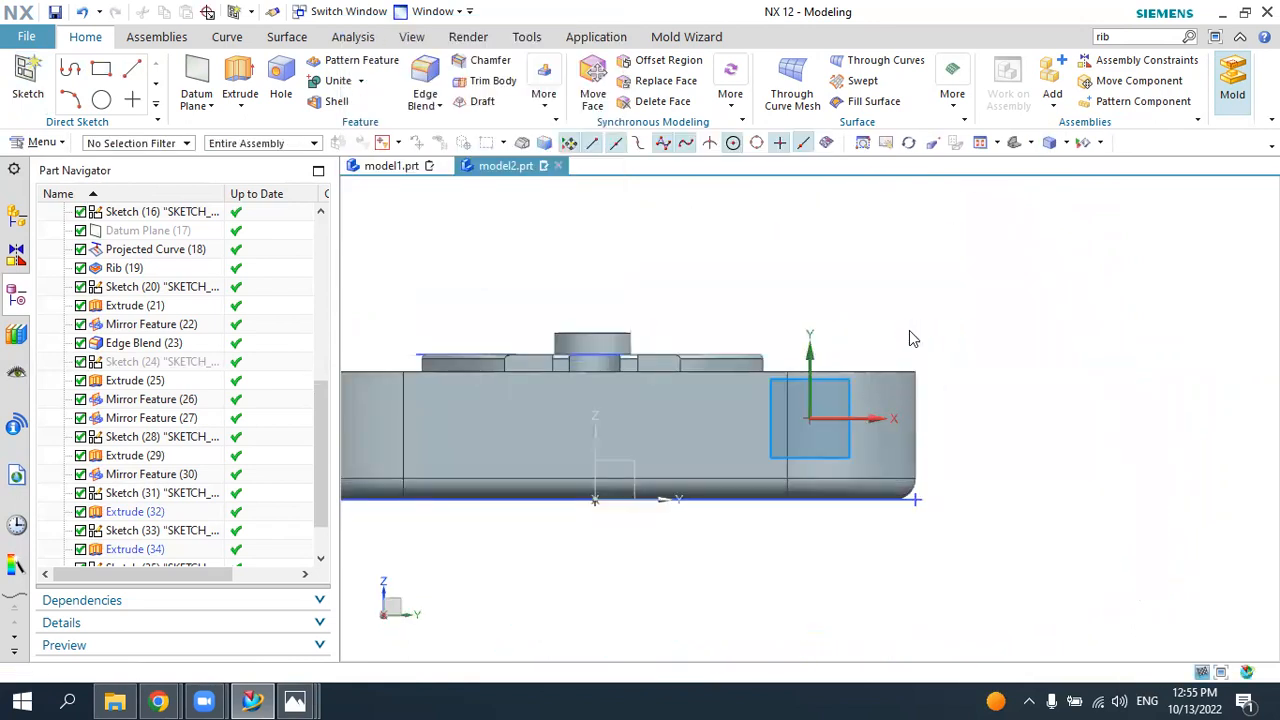
- Sketch a rectangle about 15.8 by 9.5 mm on the fourth outer rib's face, from its upper edge down to the circular wall
mouse_move(911, 337)
middle_mouse_down()
mouse_move(916, 367)
mouse_move(940, 380)
middle_mouse_up()
left_click(161, 68)
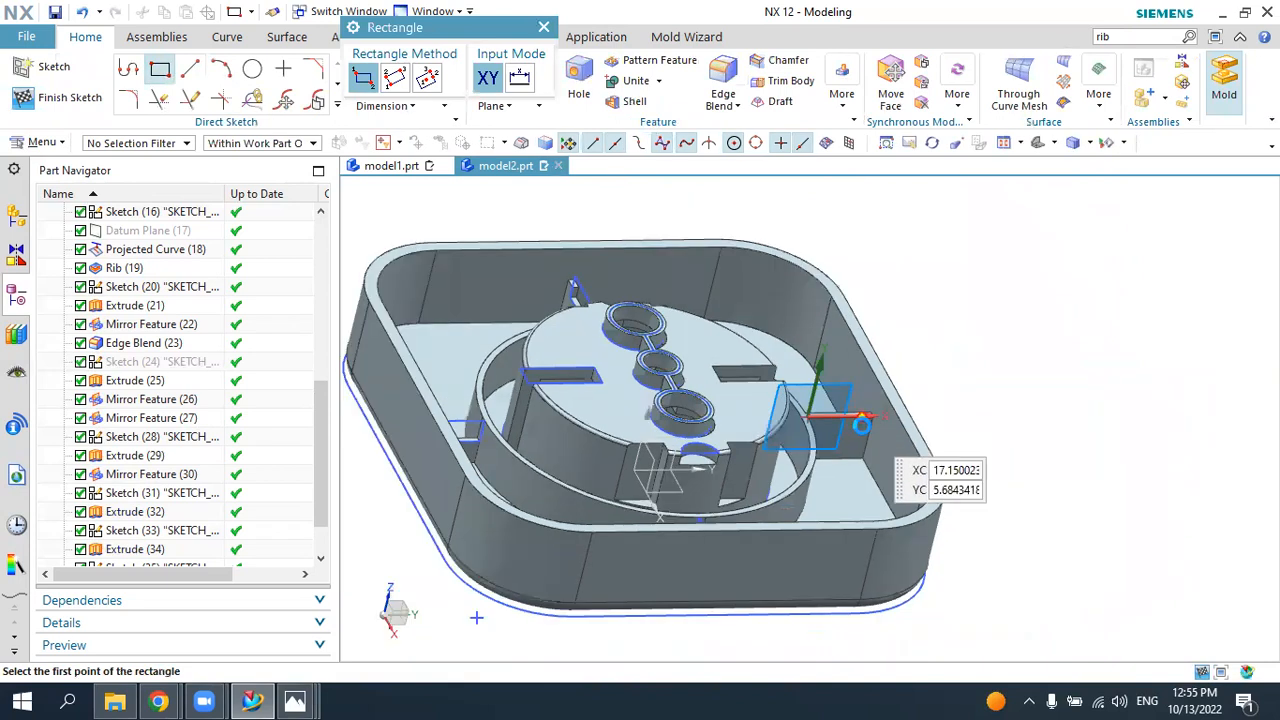
scroll(862, 425, "up", 2)
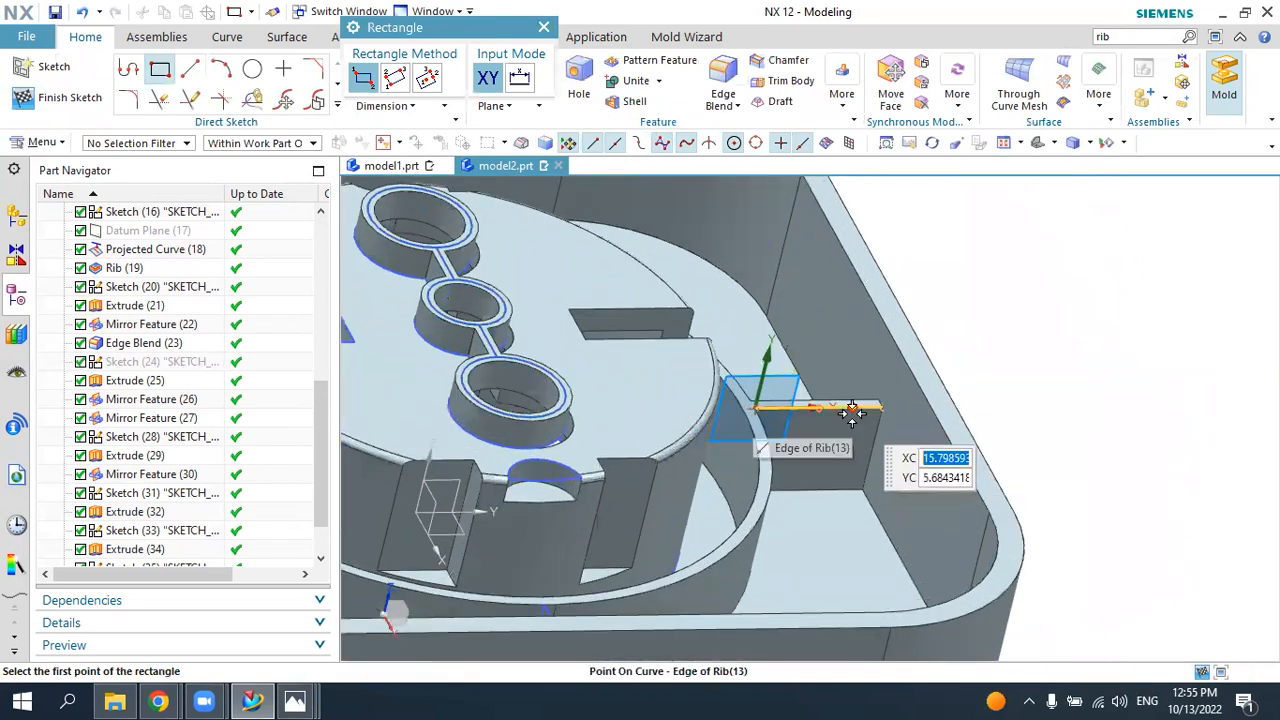
left_click(849, 411)
middle_click_drag(788, 452, 768, 449)
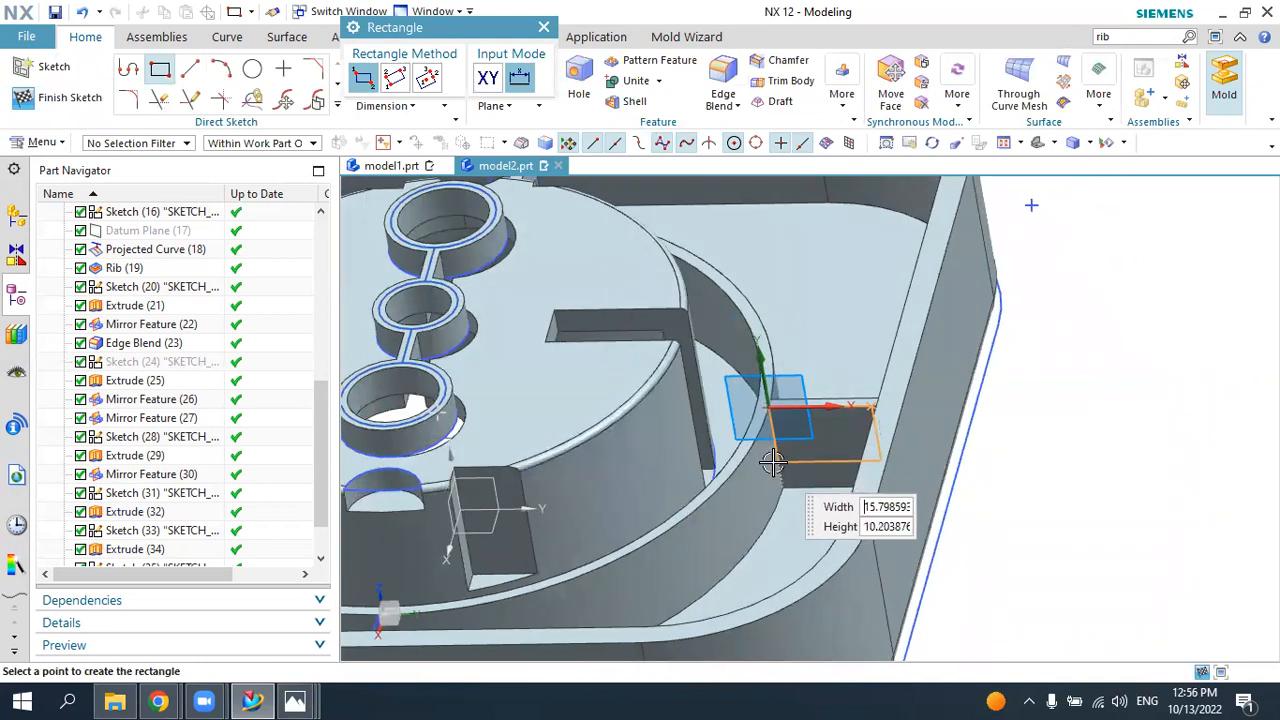
left_click(777, 457)
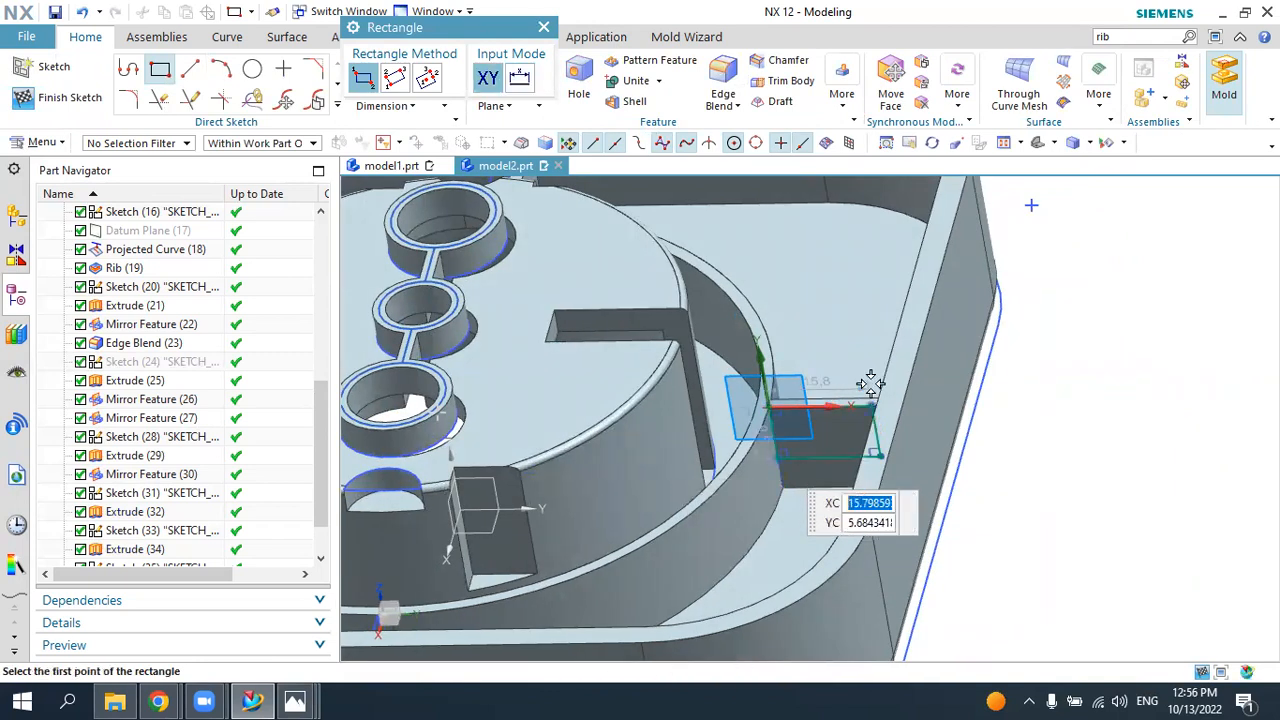
key("Escape")
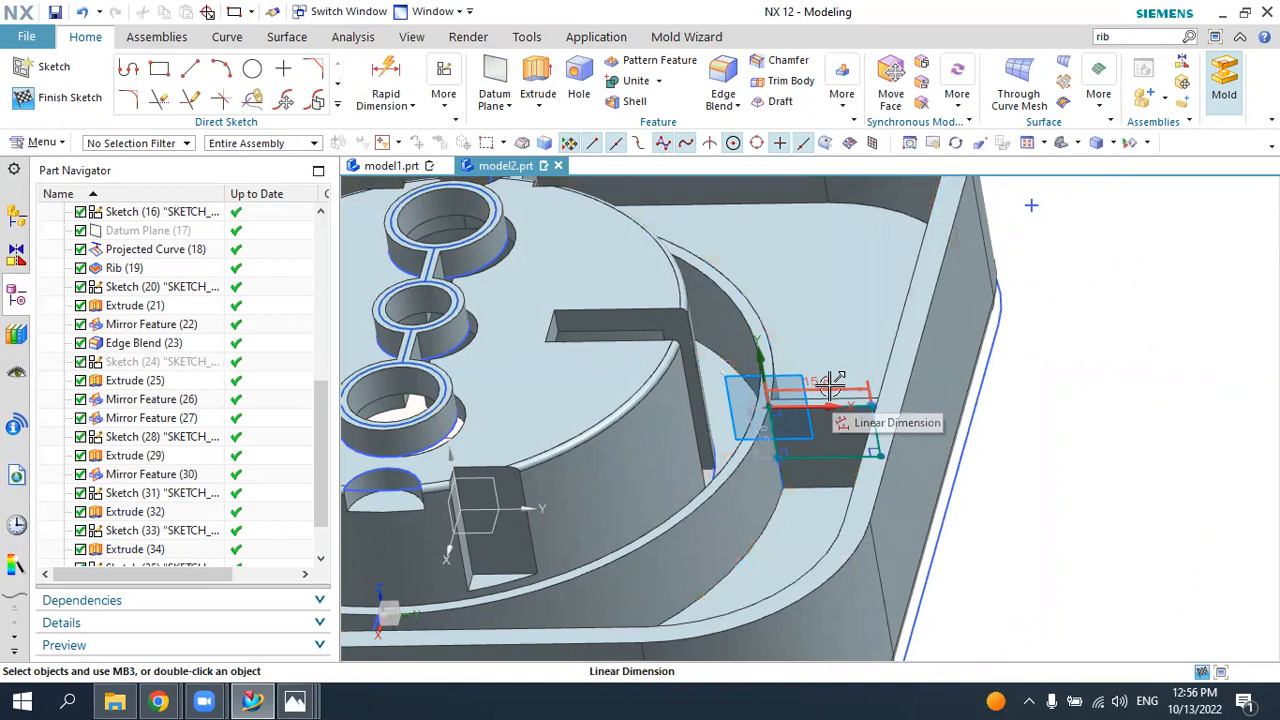
- Dimension the gap between the rectangle's outer upper corner and the rib's end at the outer wall, and set it to 4
middle_click_drag(850, 375, 862, 370)
left_click(372, 68)
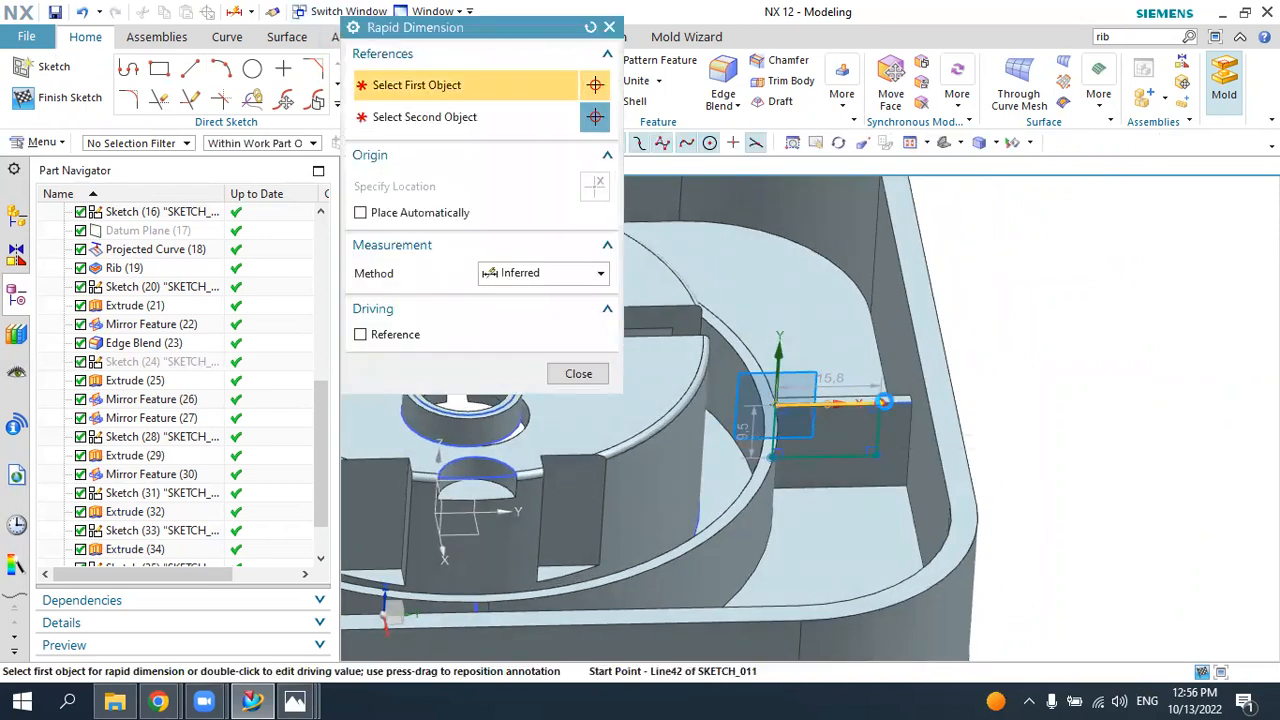
left_click(884, 402)
left_click(910, 403)
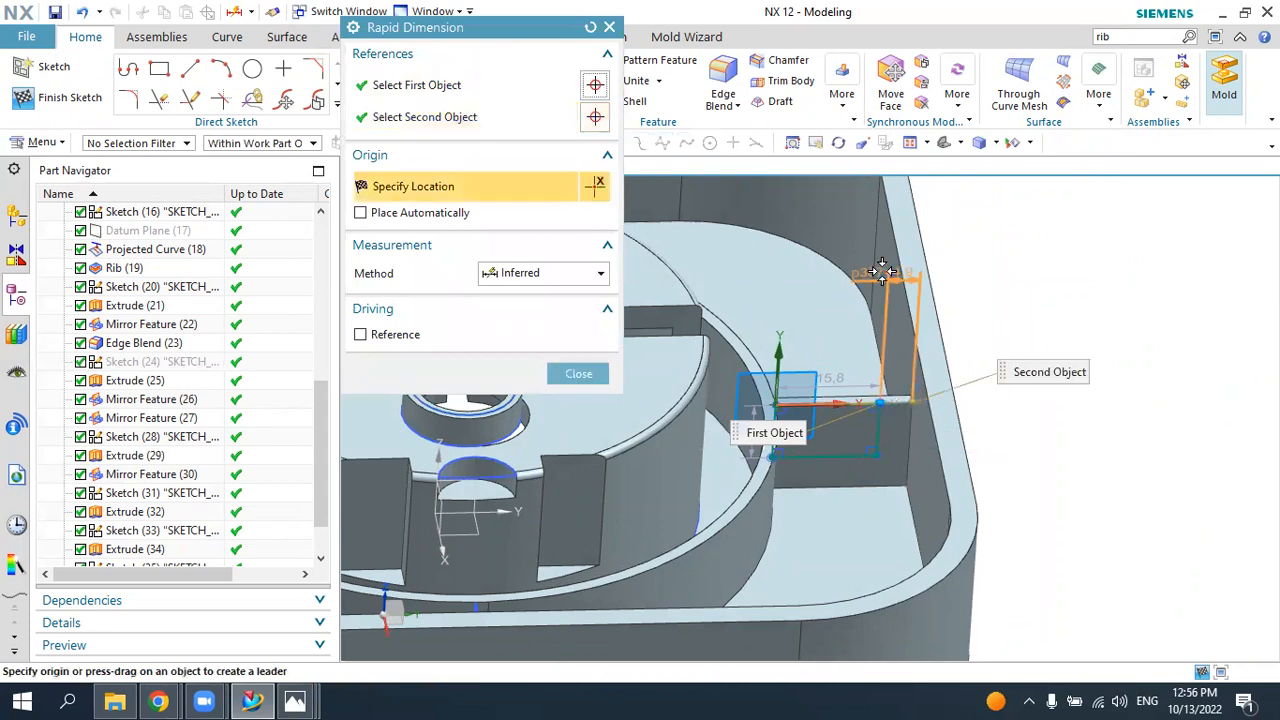
left_click(1000, 257)
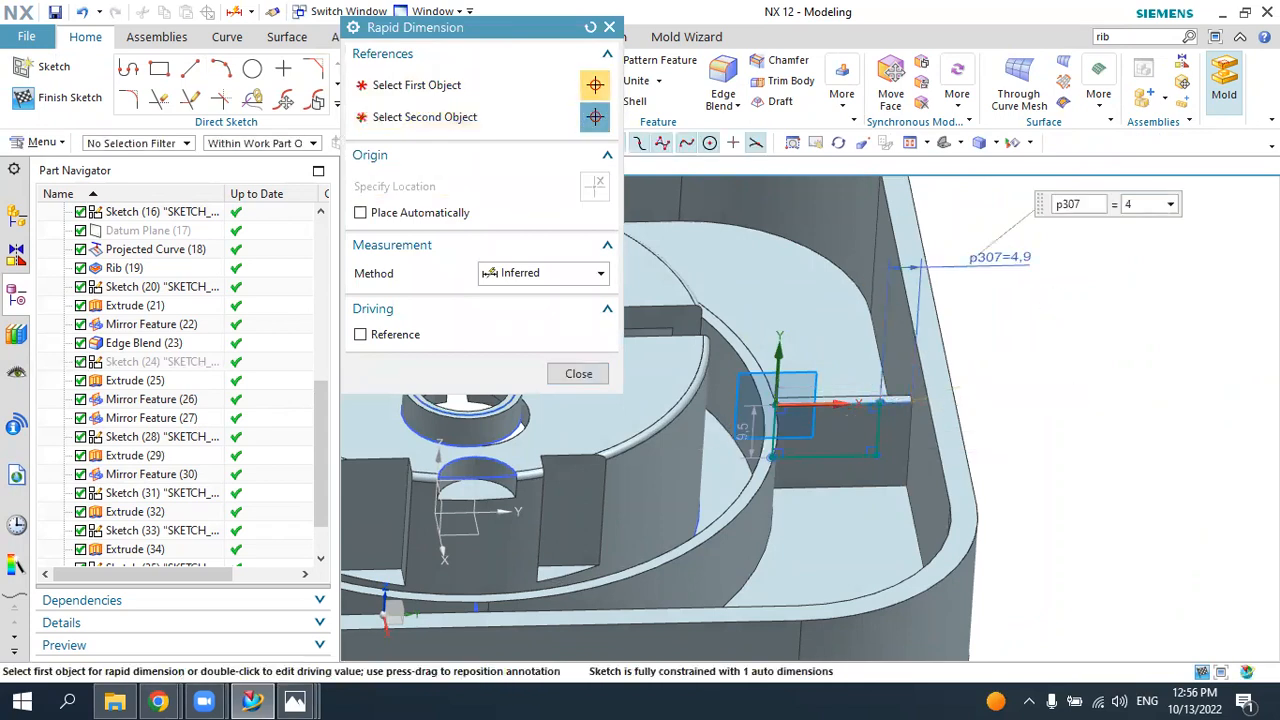
key("Escape")
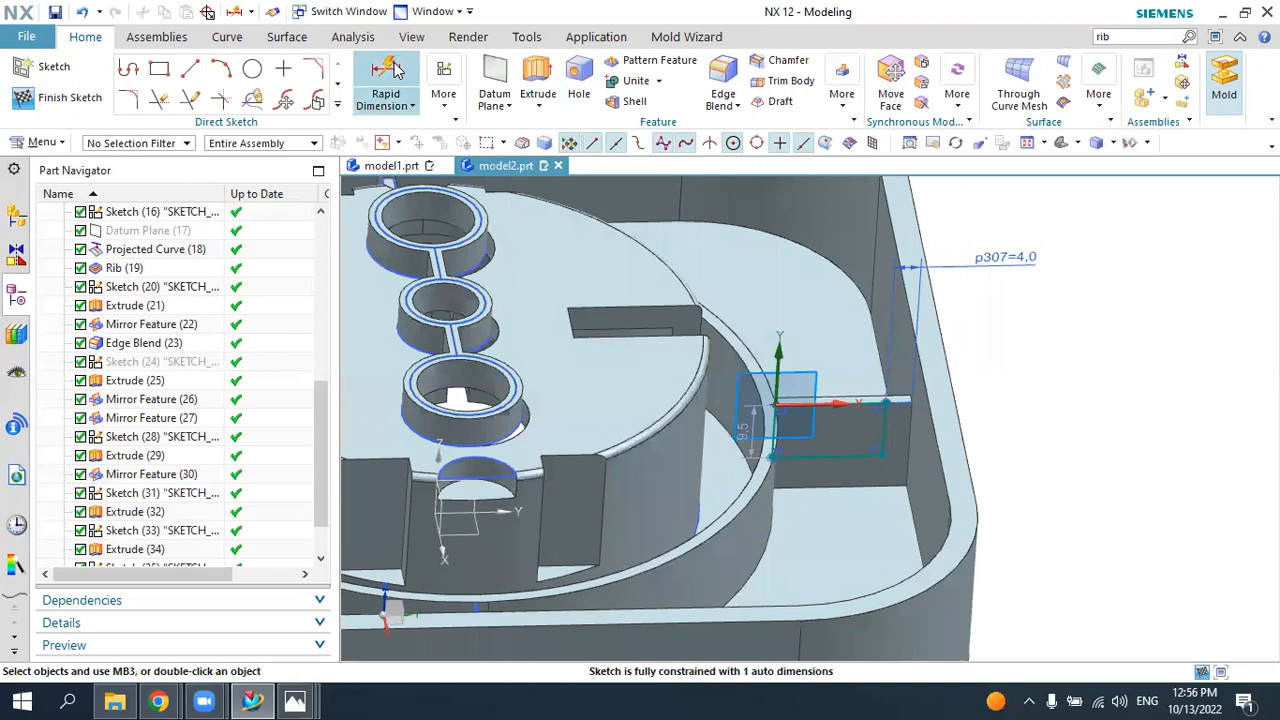
- Dimension the height of the rectangle on the fourth outer rib and set it to 7.5
left_click(883, 458)
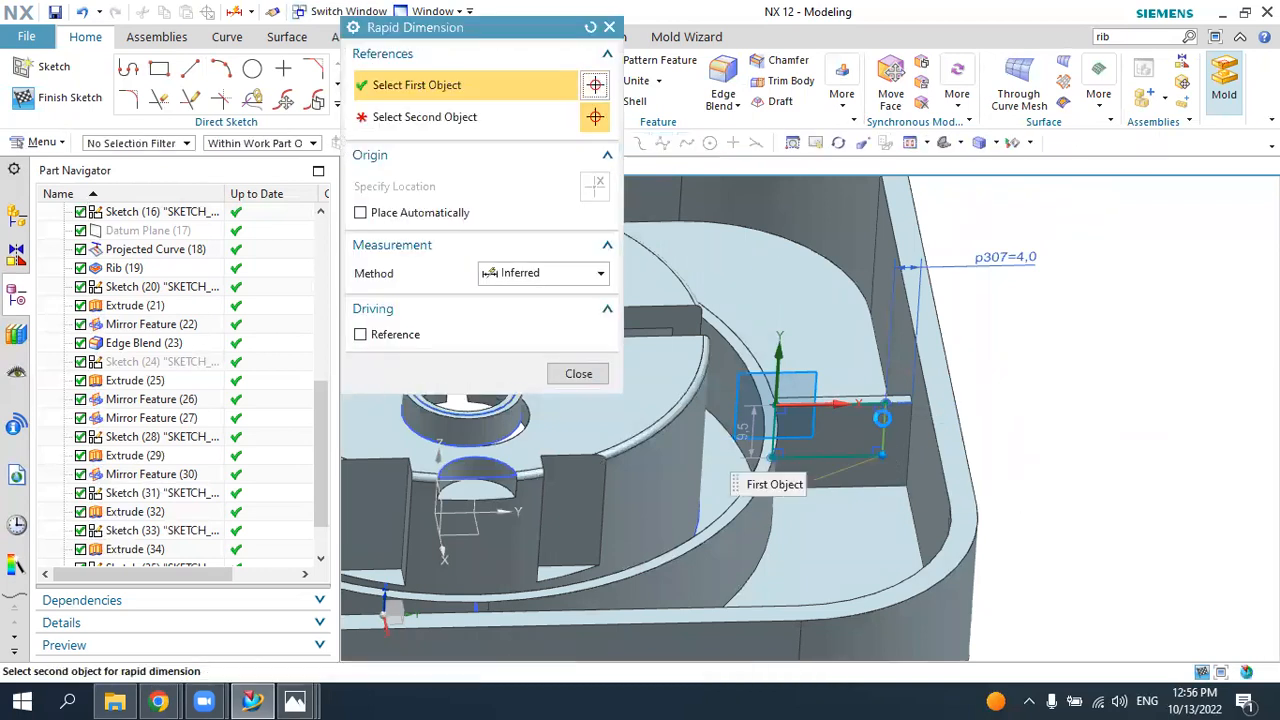
left_click(881, 403)
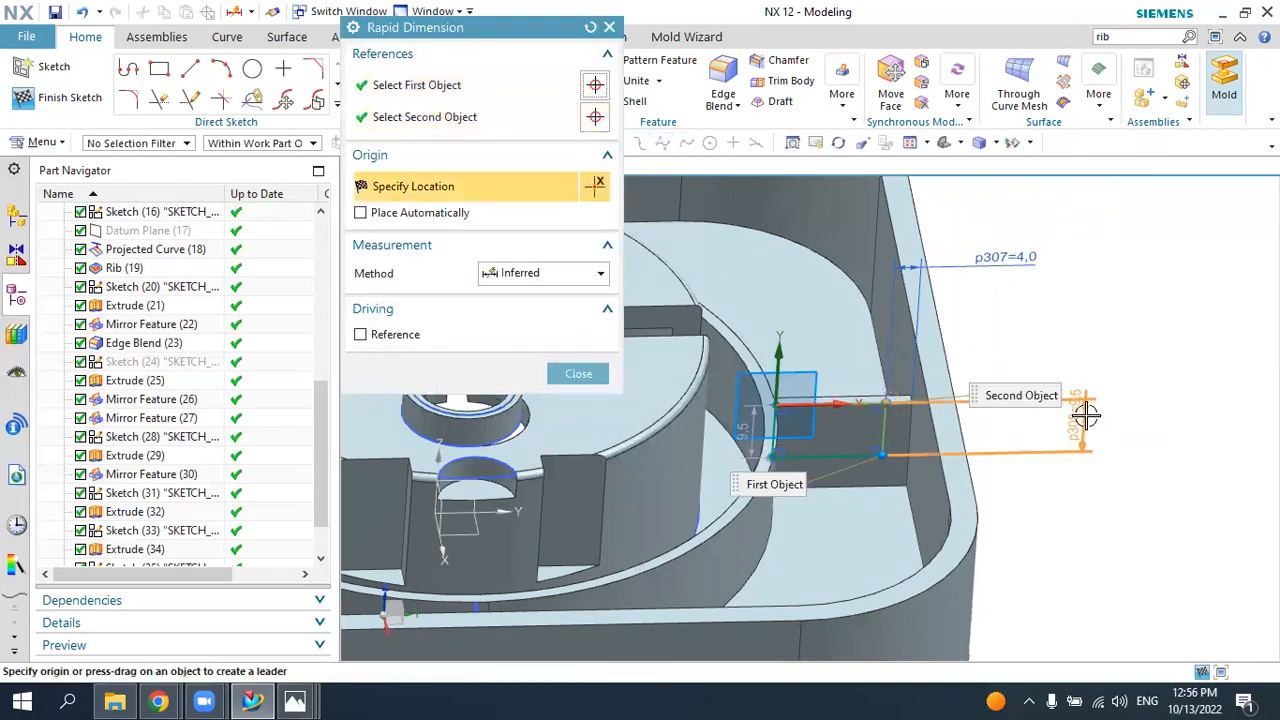
left_click(1088, 415)
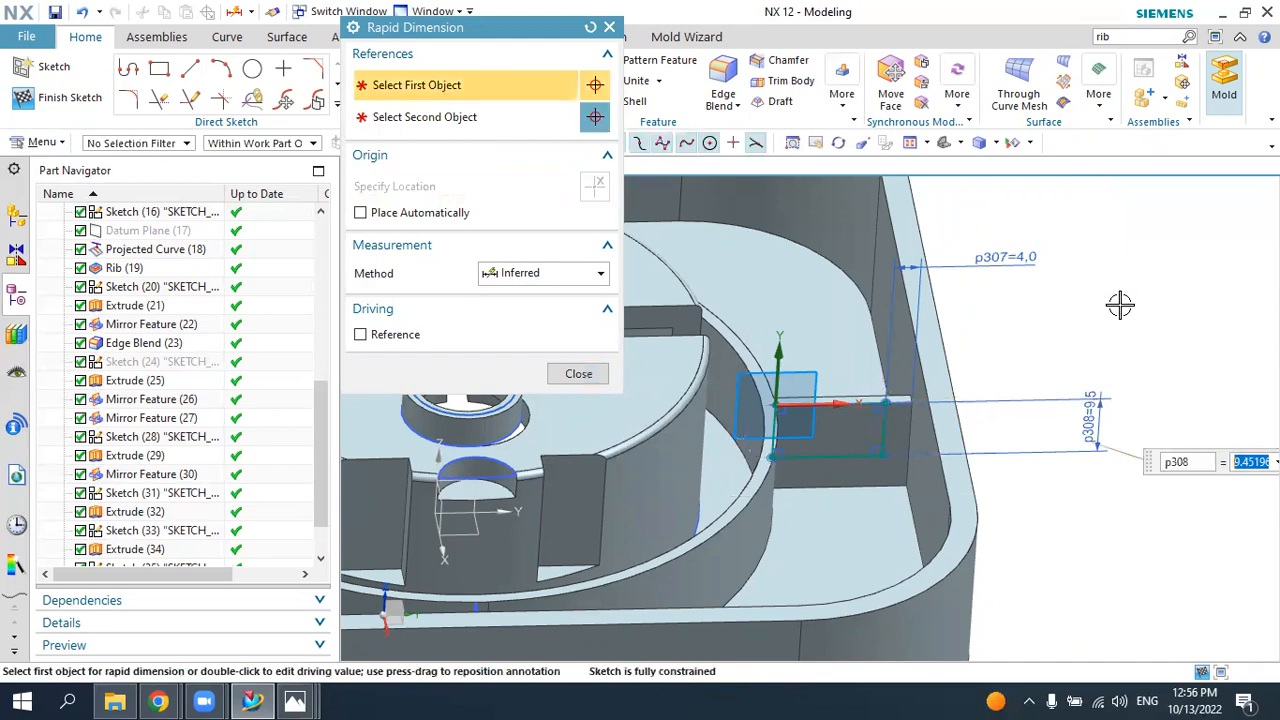
type("7.5")
key("Return")
key("Escape")
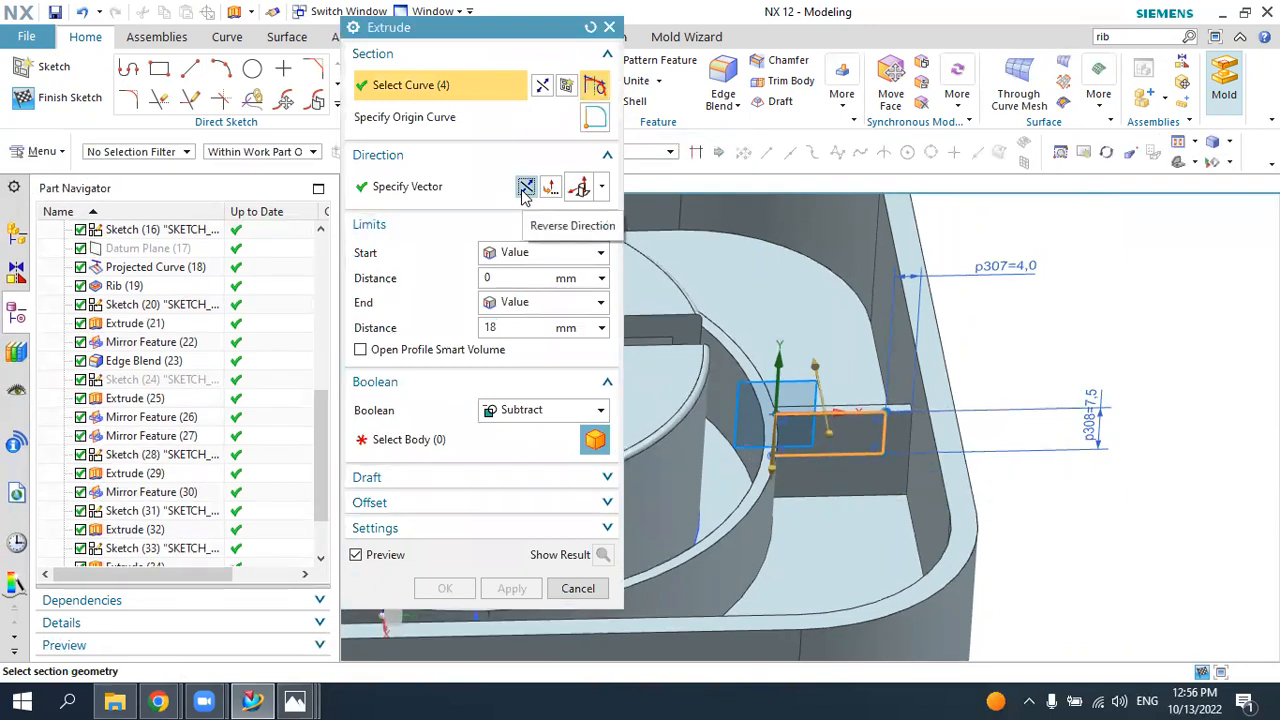
- Extrude the rectangle 18 mm in the reversed direction through the fourth outer rib, subtracting it from the cover body
left_click(510, 411)
left_click(512, 467)
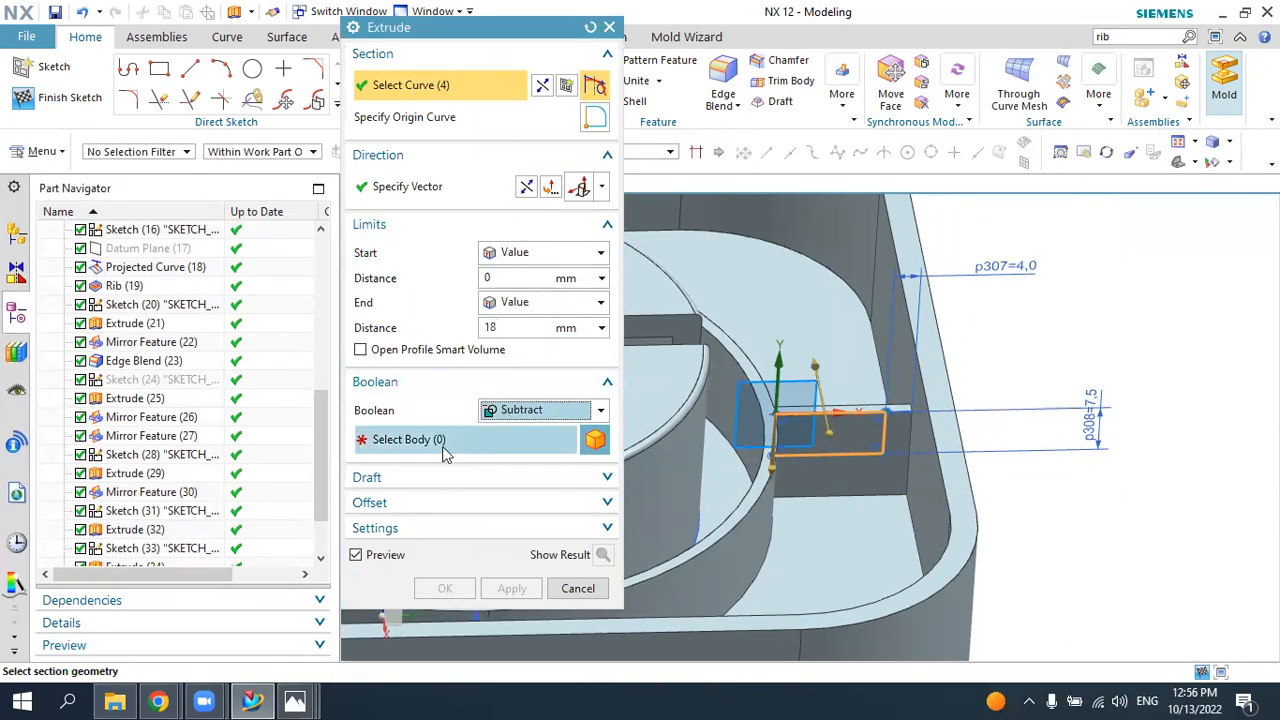
left_click(376, 453)
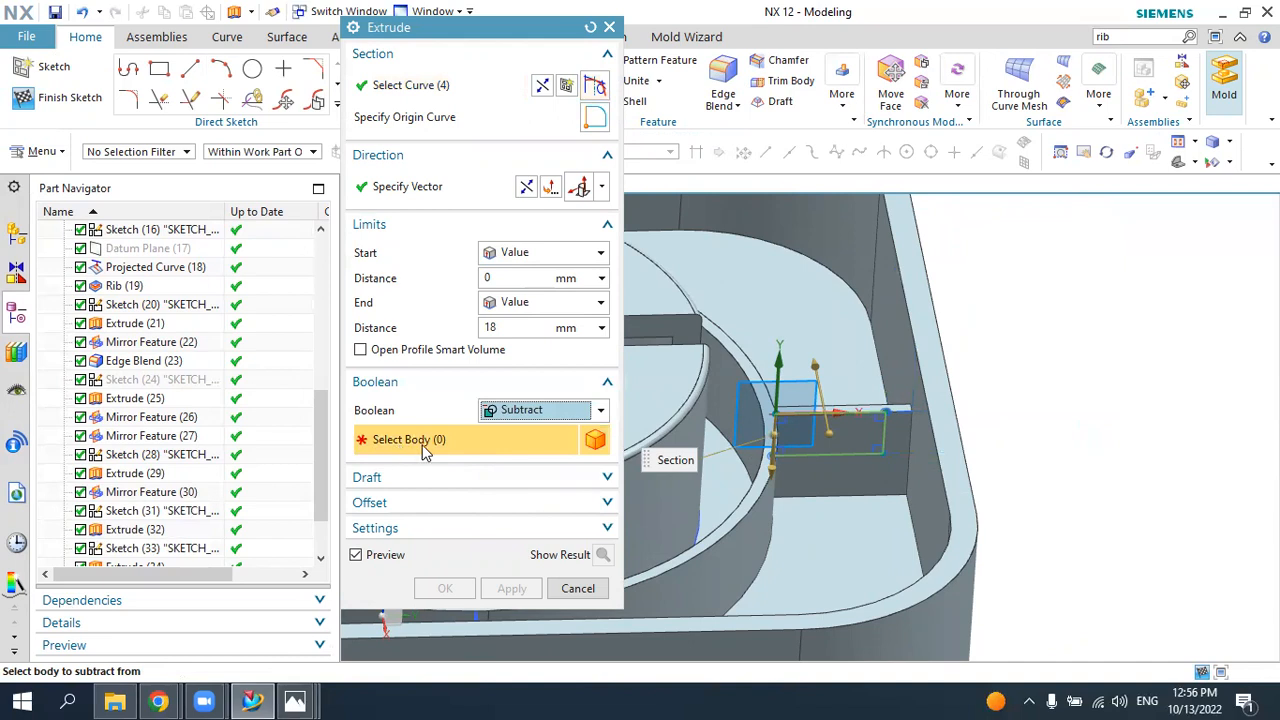
left_click(838, 431)
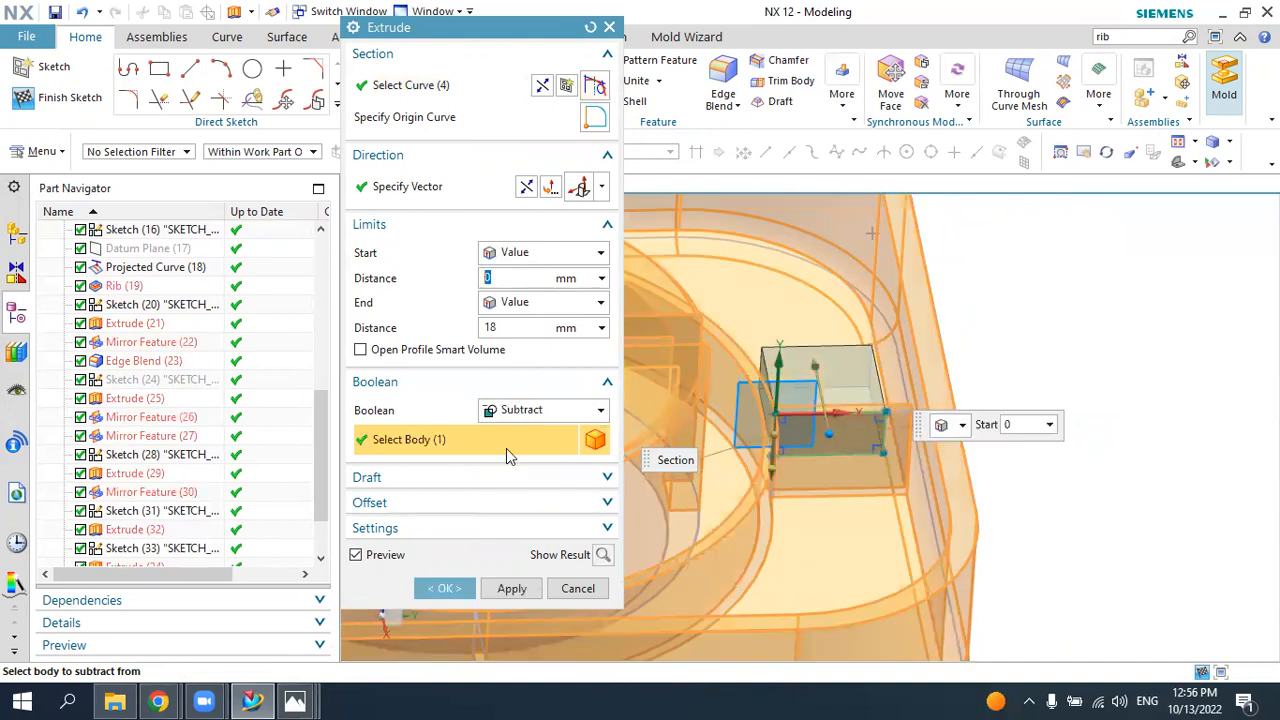
left_click(445, 589)
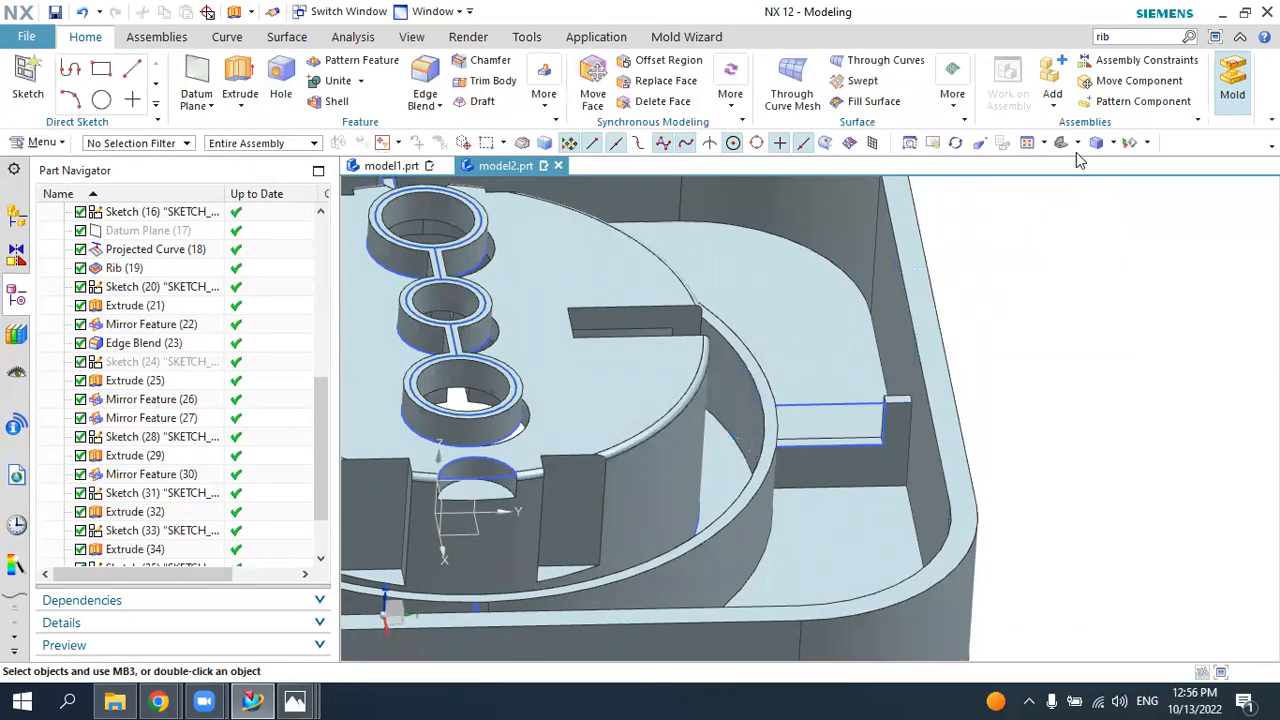
- Hide all sketches in the model
middle_click_drag(1049, 286, 893, 274)
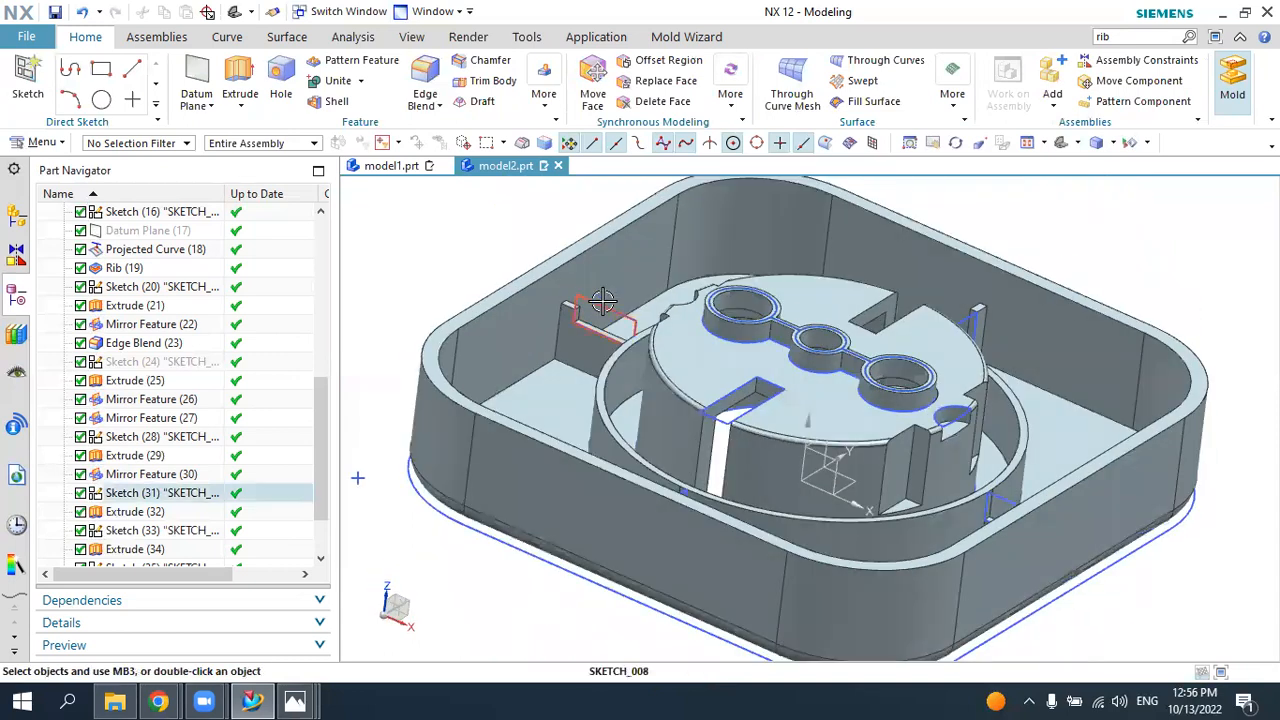
left_click(1127, 144)
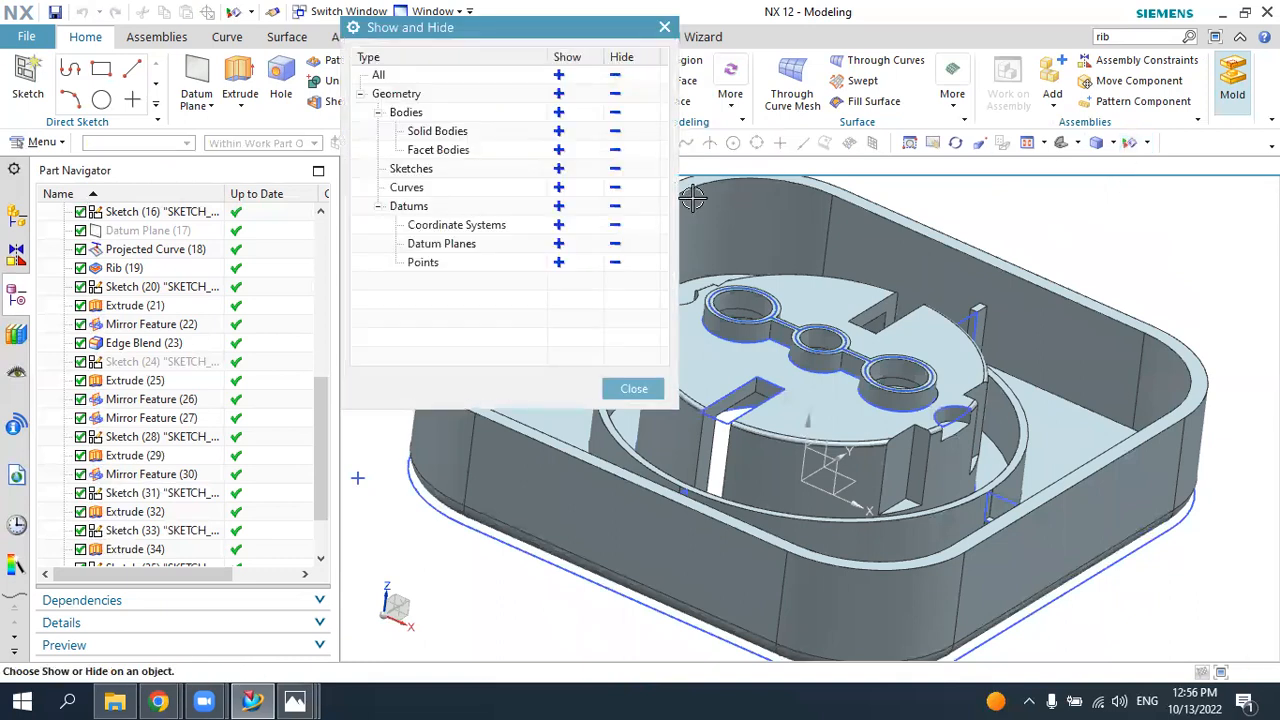
left_click(615, 169)
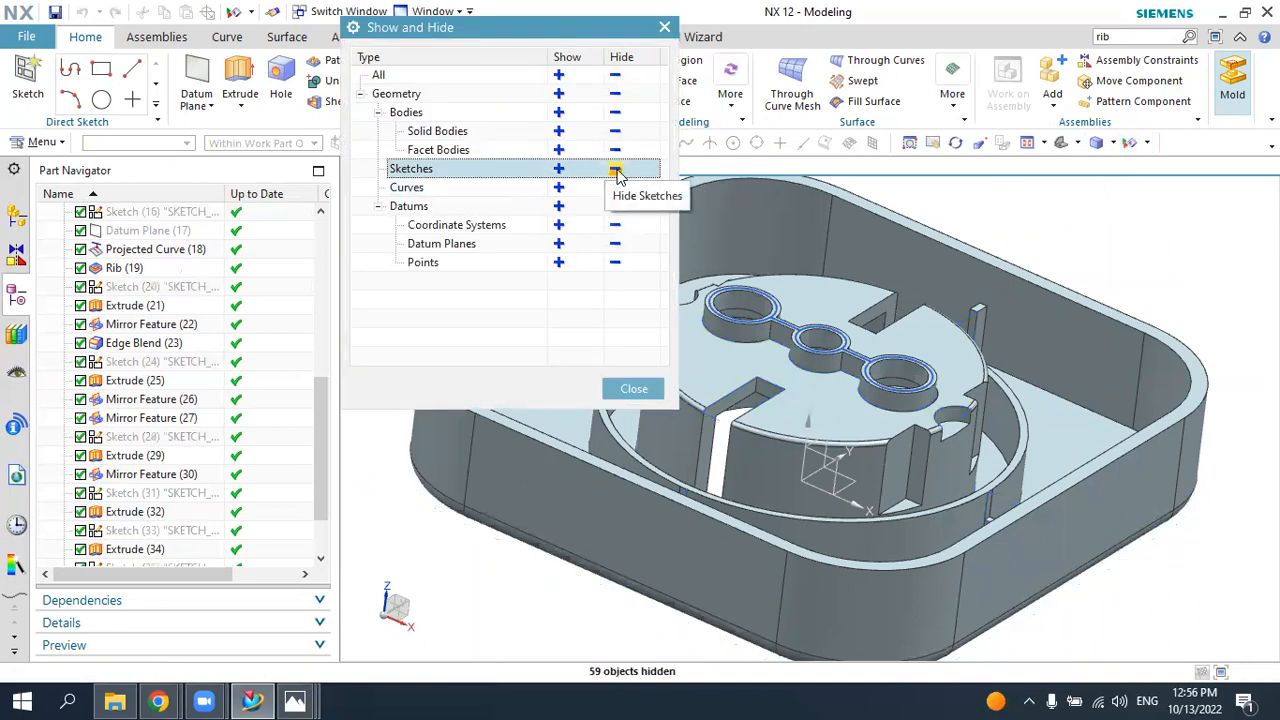
left_click(634, 388)
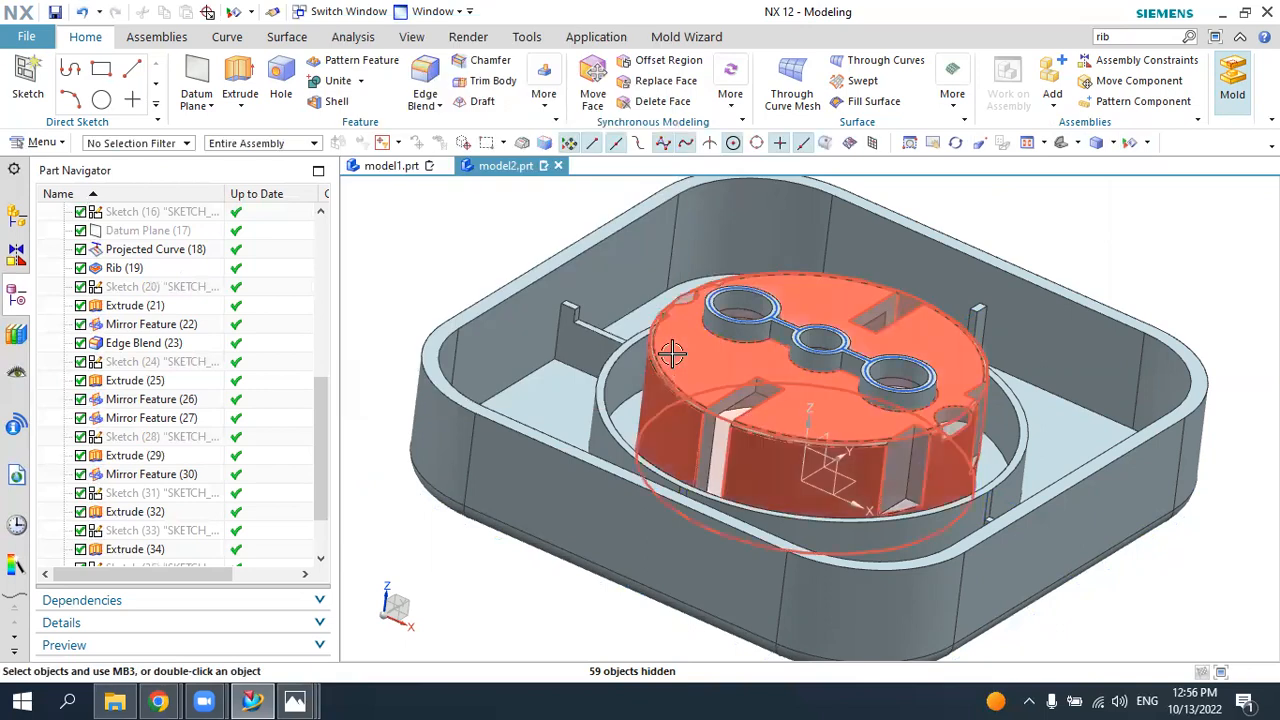
- Hide the projected curve that runs along the three connected rings on the central dome
middle_click_drag(634, 388, 670, 372)
left_click(706, 294)
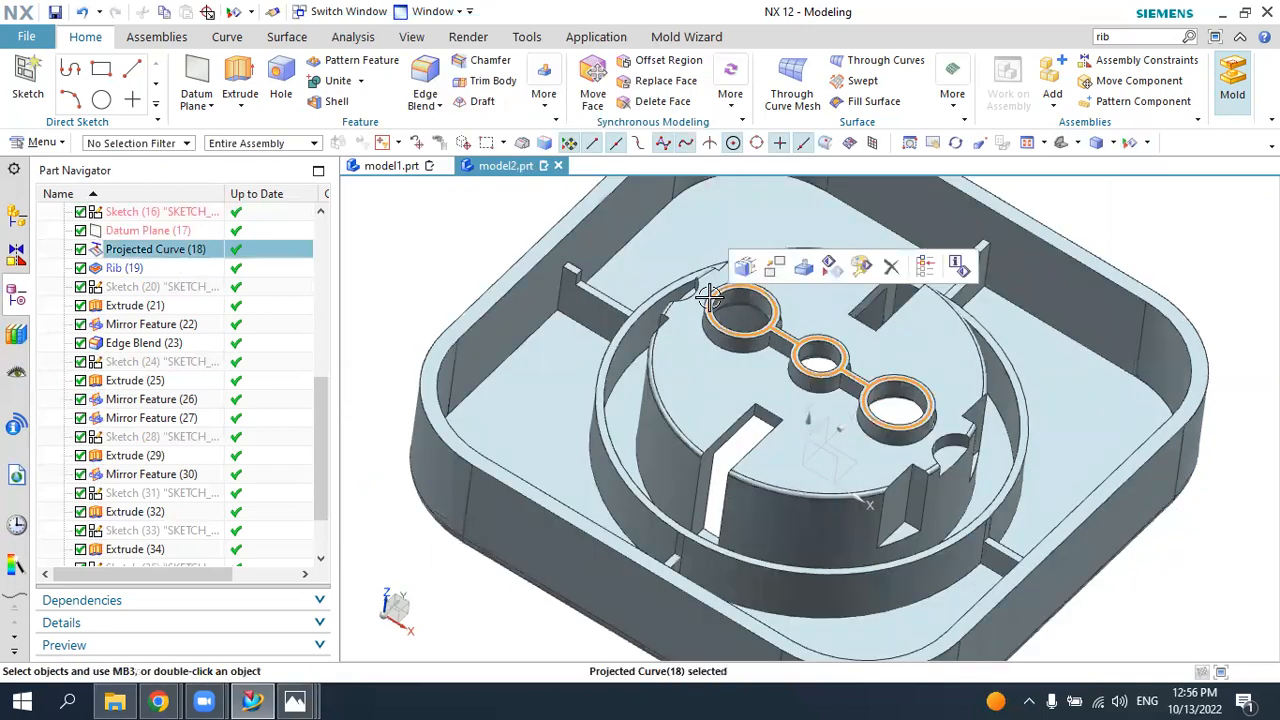
left_click(827, 270)
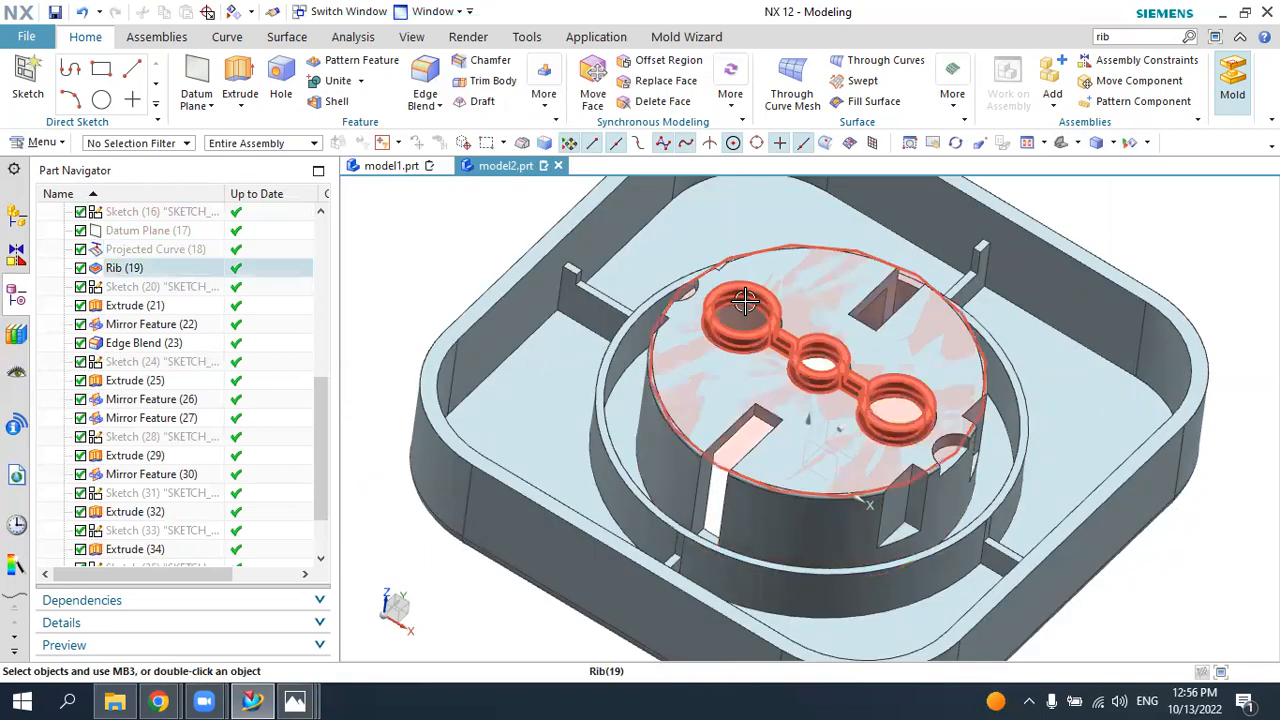
- Inspect the cover from several angles and compare its stepped ribs with the socket-rib.jpg reference image
middle_click_drag(771, 368, 947, 258)
left_click(1061, 143)
left_click(1130, 143)
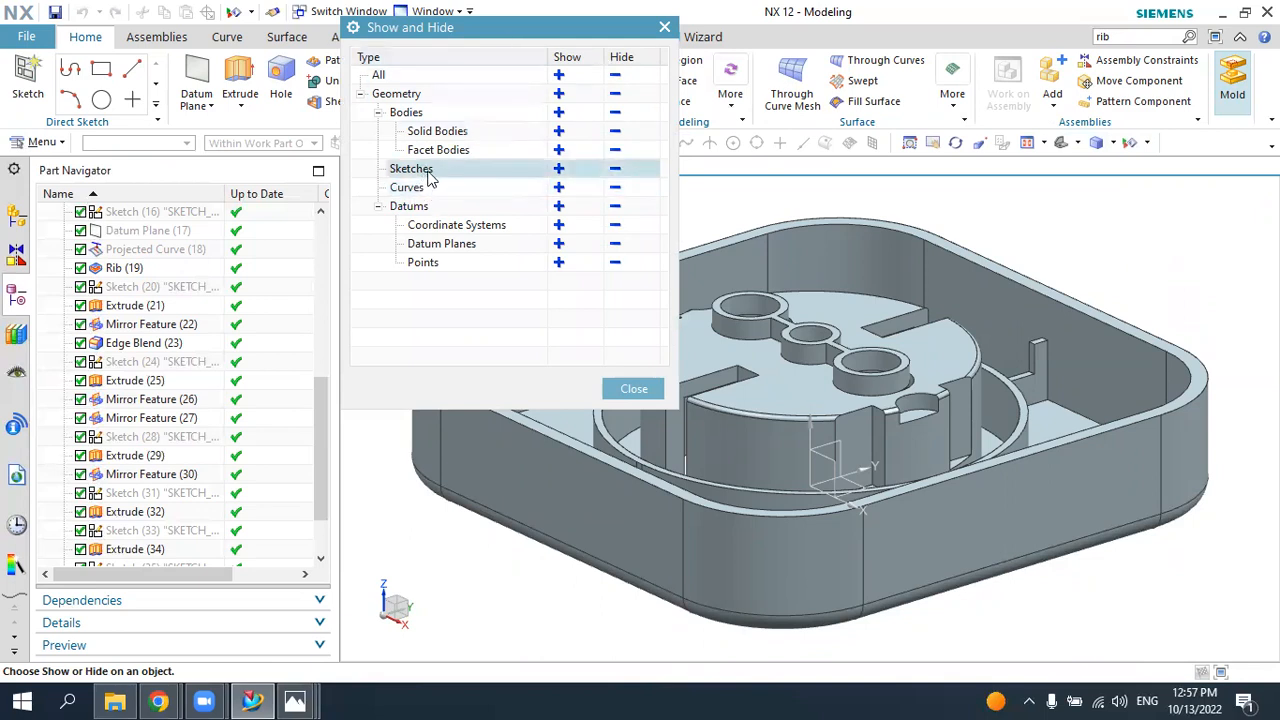
left_click(634, 390)
middle_click_drag(677, 370, 900, 277)
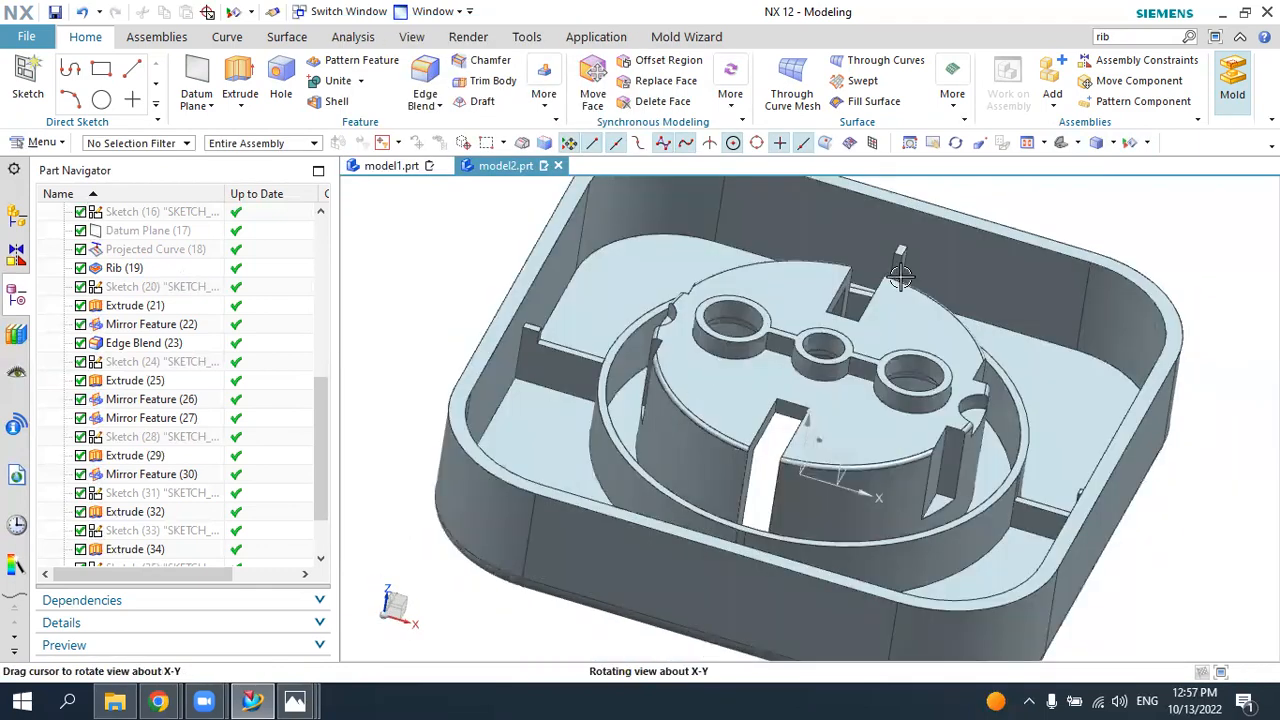
left_click(1062, 143)
middle_click_drag(796, 298, 768, 308)
left_click(295, 700)
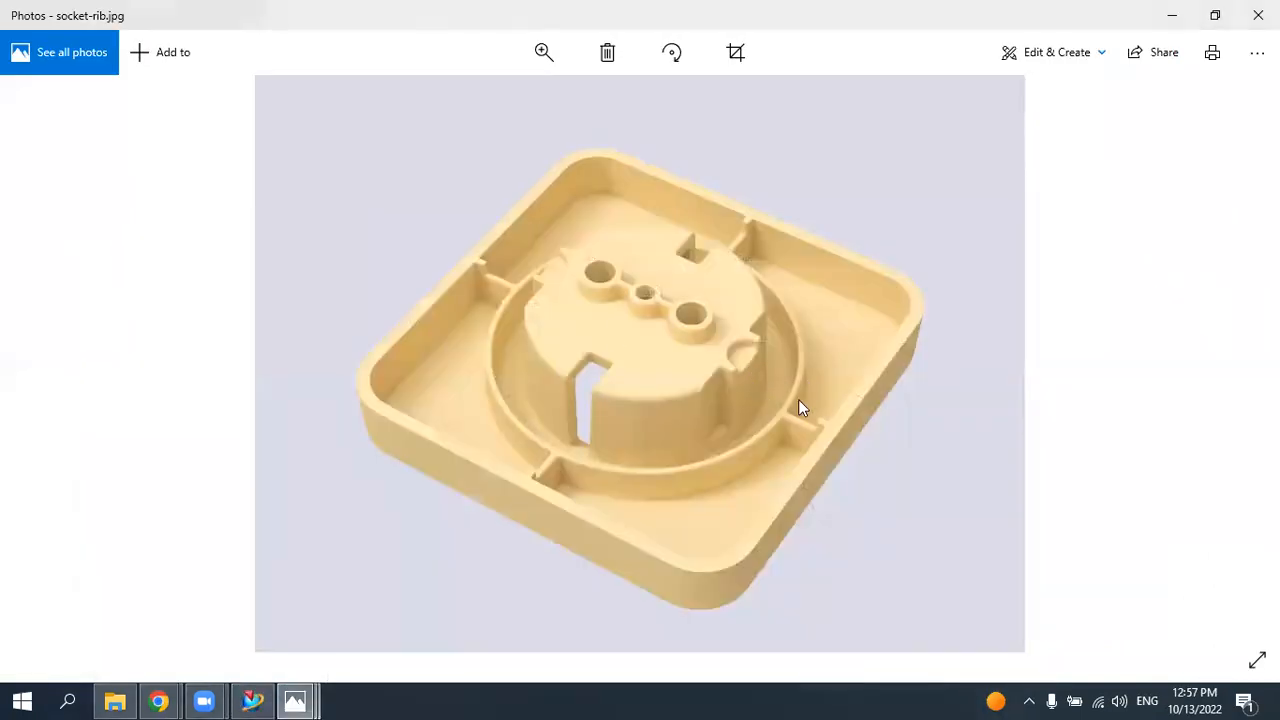
left_click(252, 700)
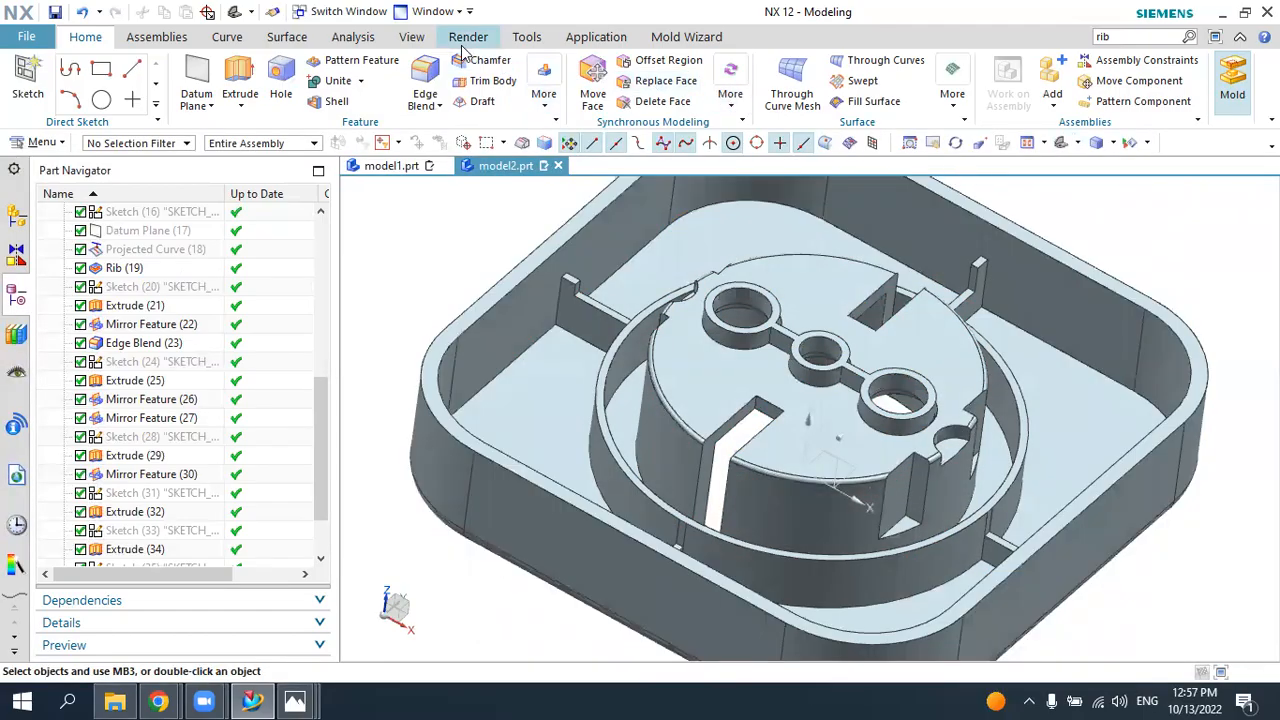
left_click(412, 40)
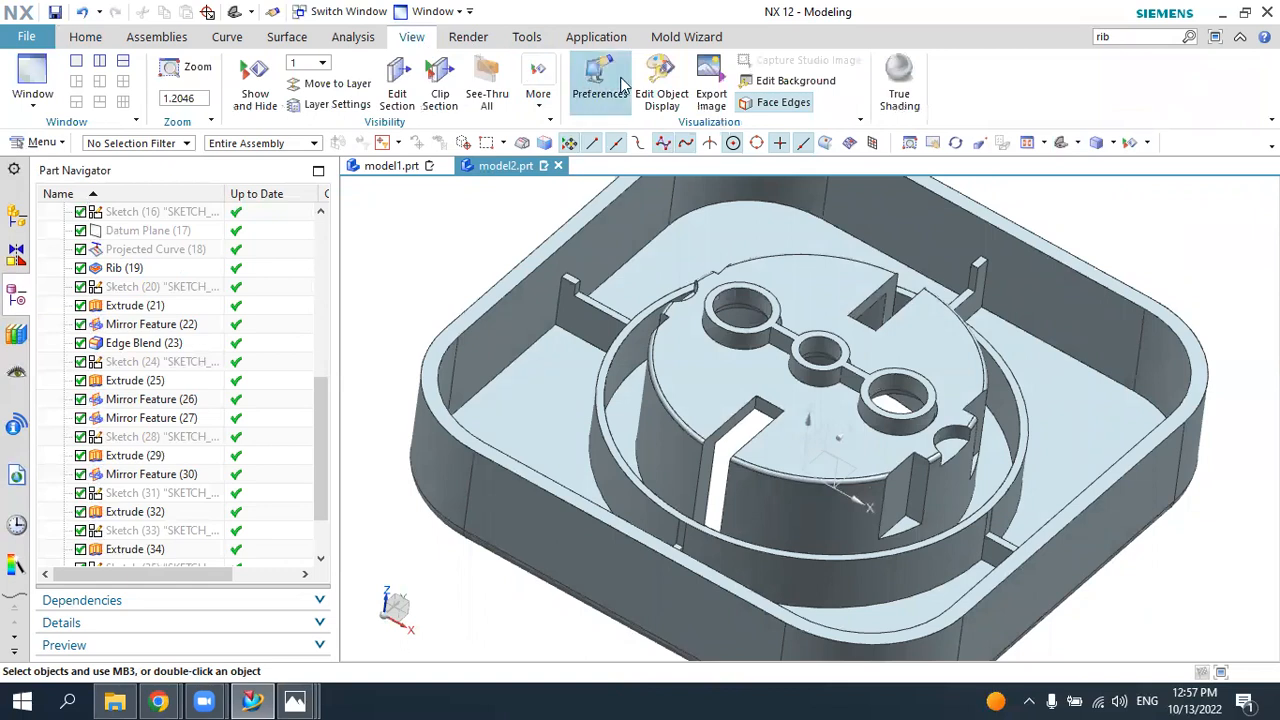
left_click(657, 78)
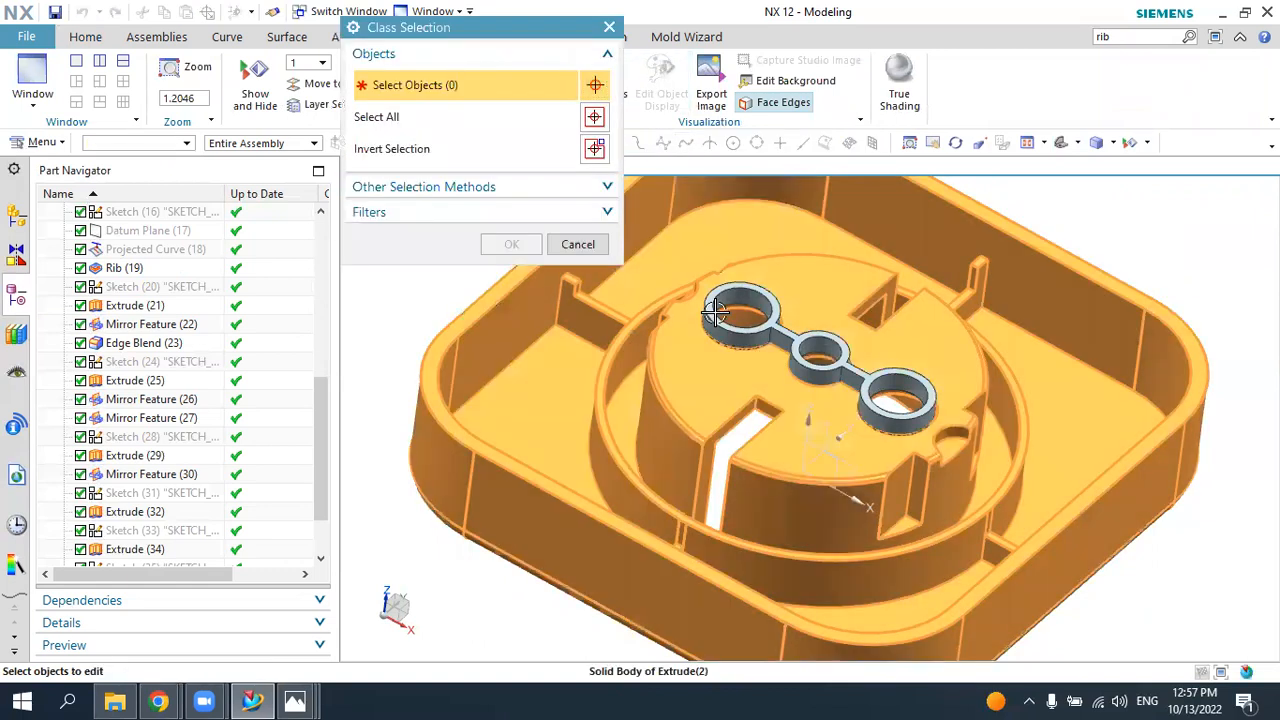
left_click(645, 282)
middle_click(647, 284)
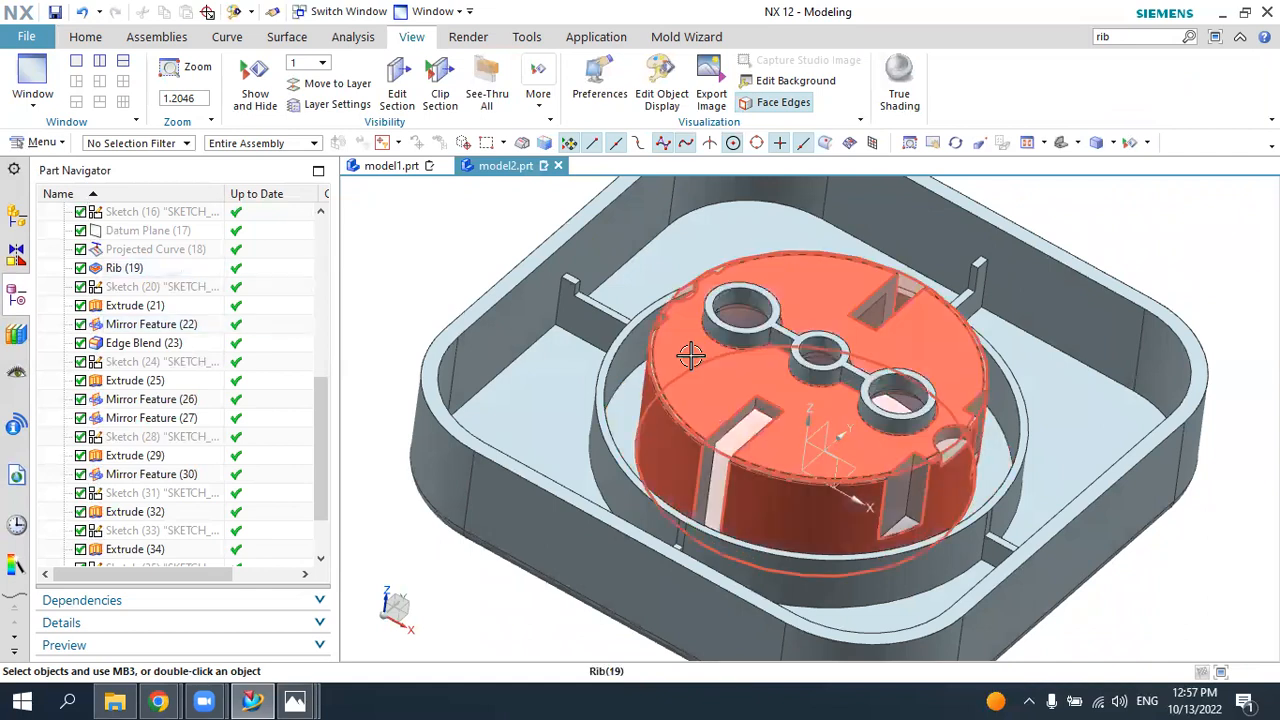
- Unite the body of the three connected rings, as target, with the cover body, as tool
left_click(96, 38)
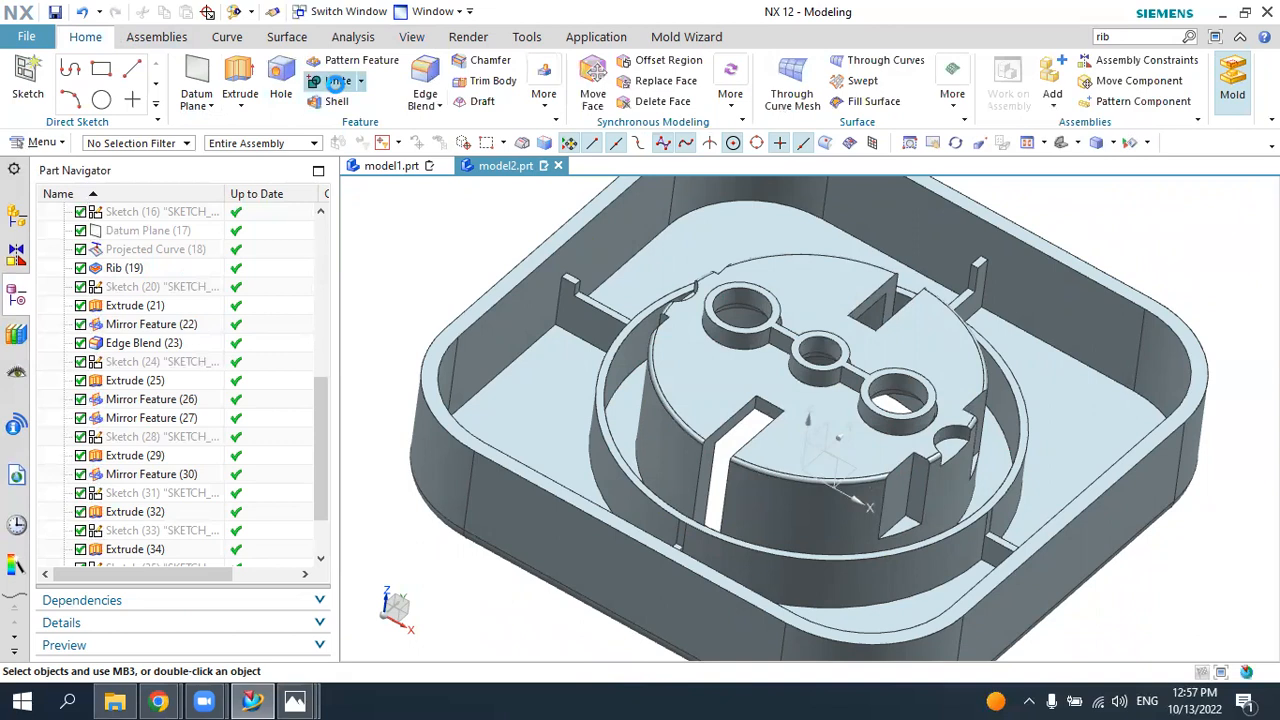
left_click(336, 84)
left_click(714, 286)
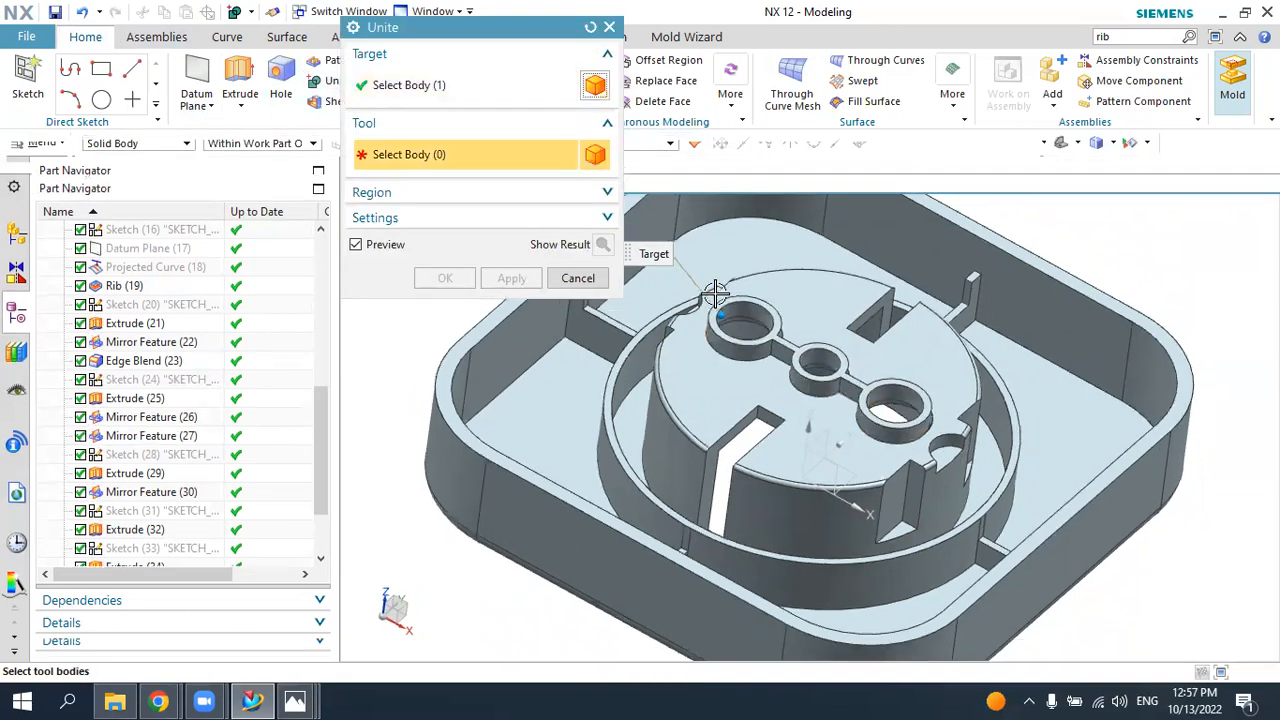
left_click(770, 330)
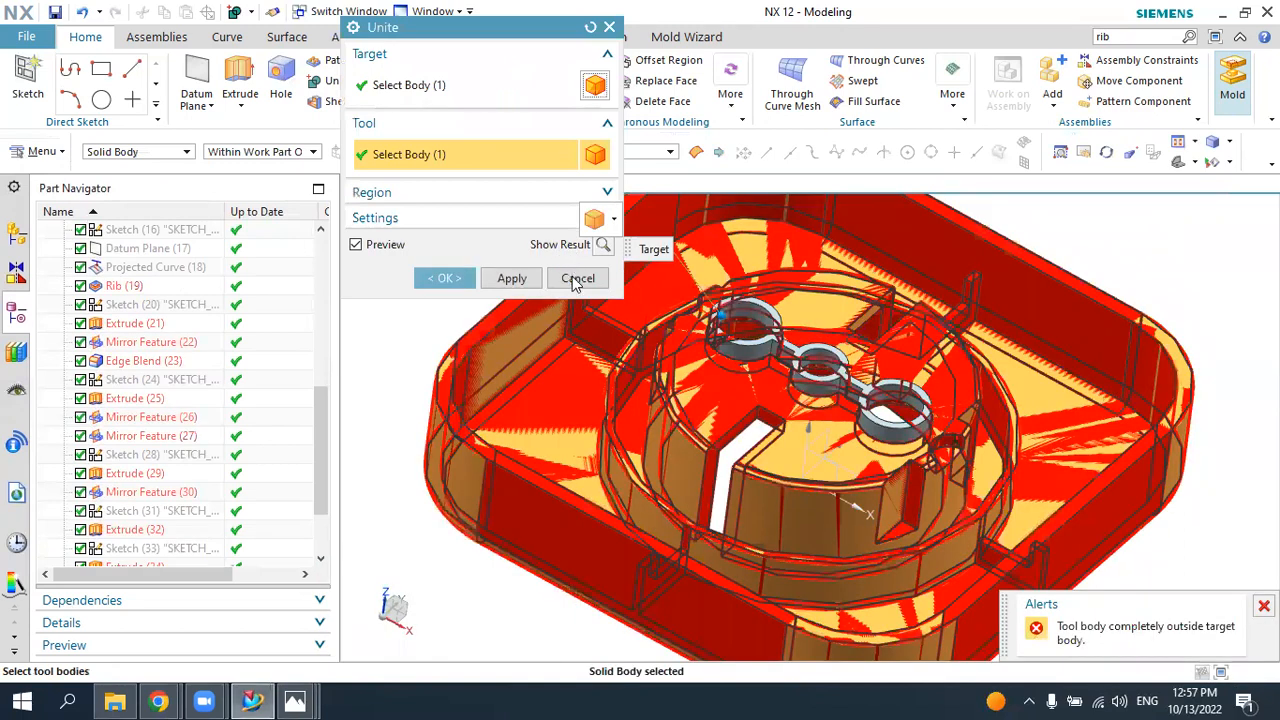
left_click(526, 282)
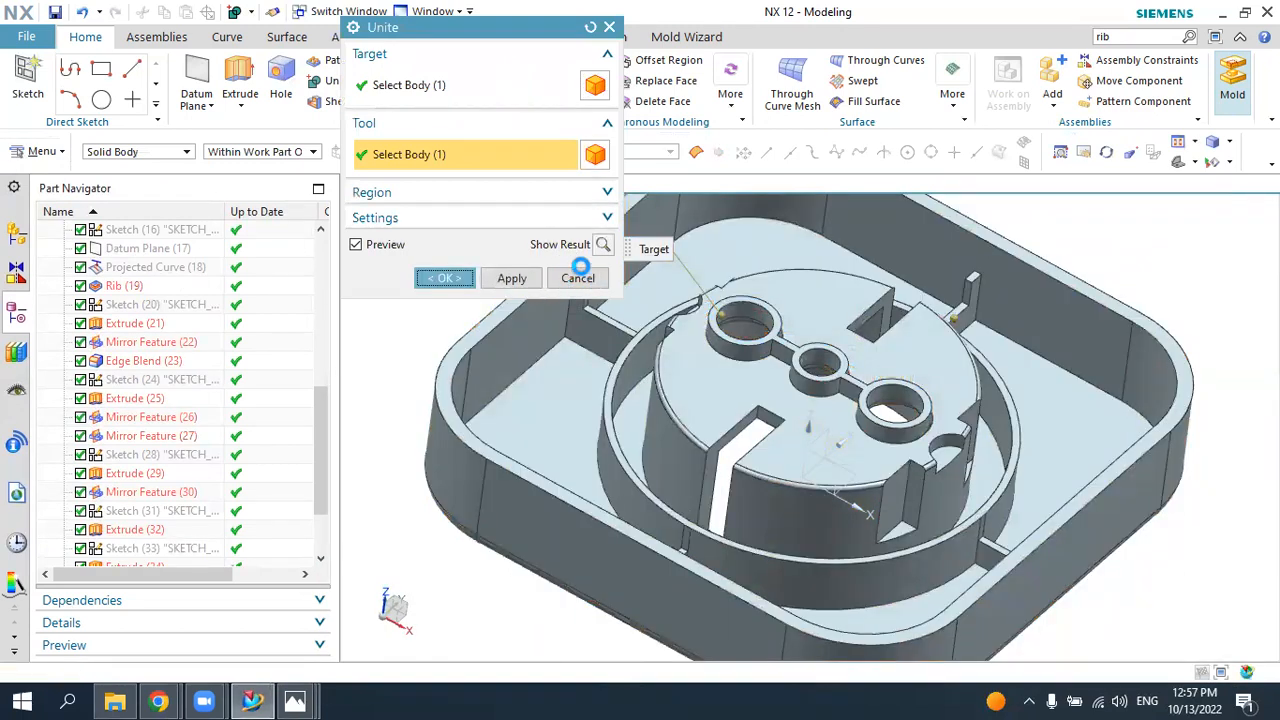
left_click(640, 372)
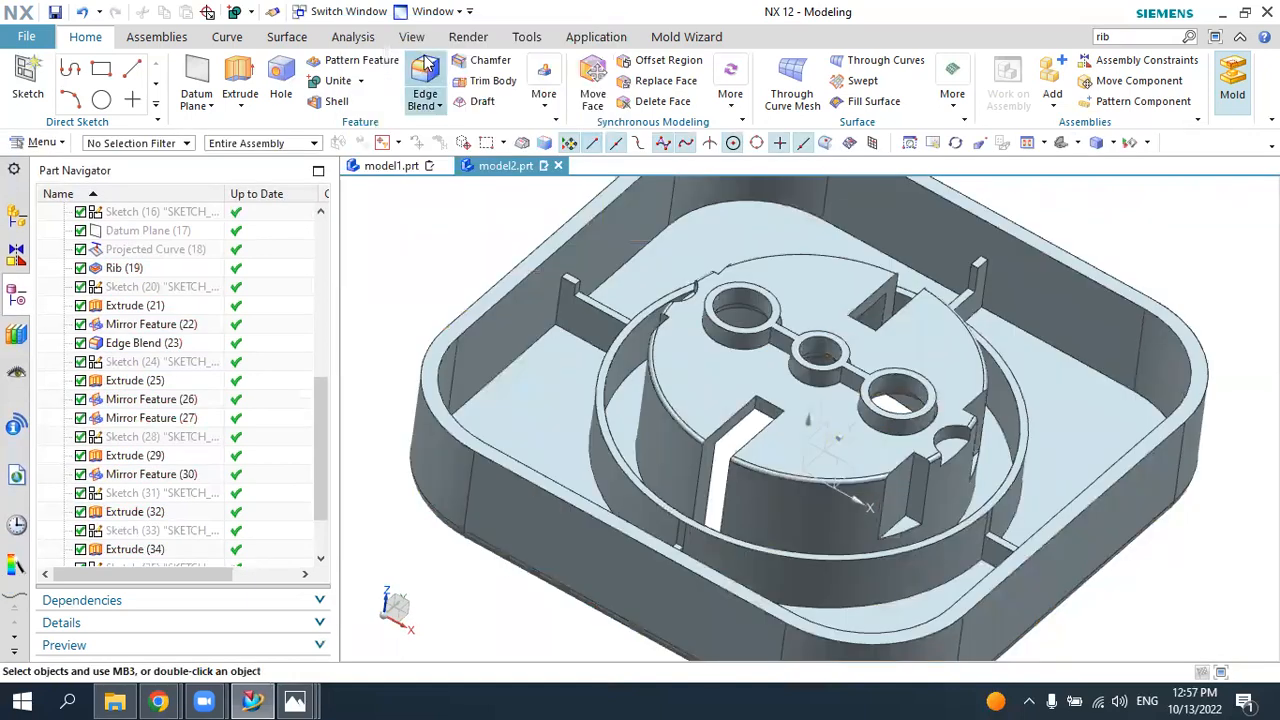
- Edit the object display of the united cover body and set its colour to light yellow
left_click(412, 37)
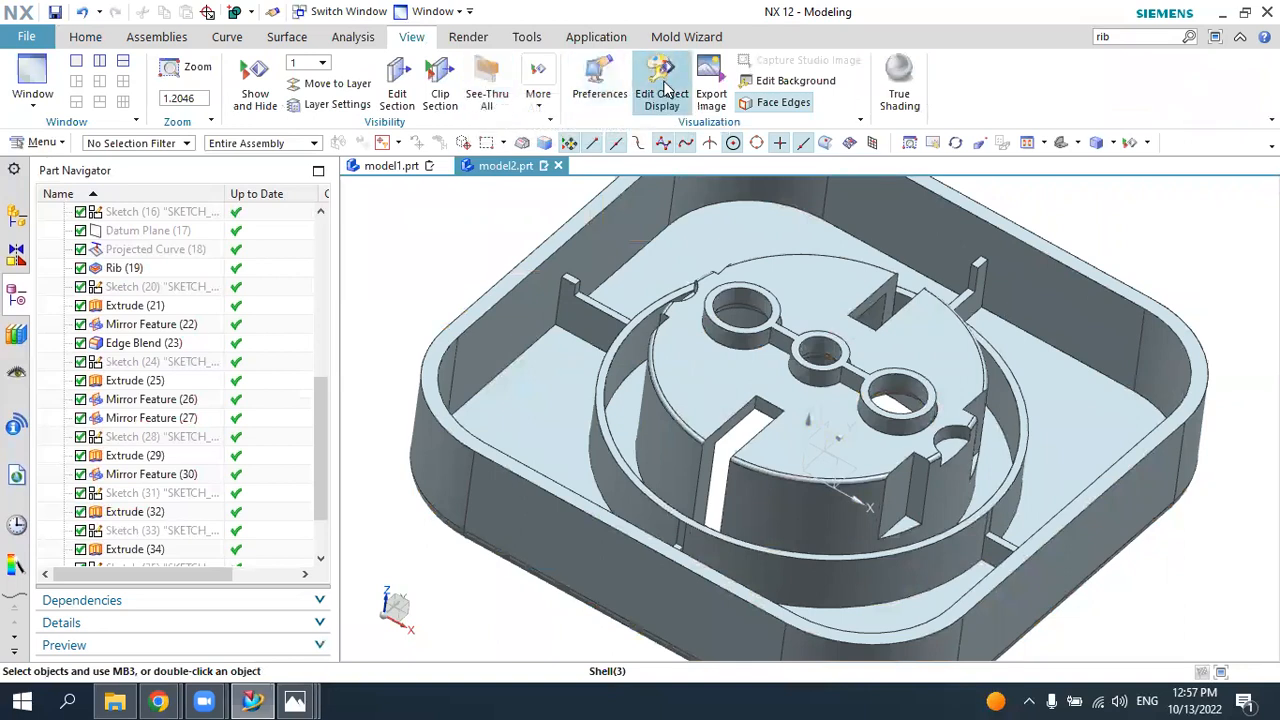
left_click(661, 93)
left_click(736, 237)
left_click(748, 290)
left_click(511, 245)
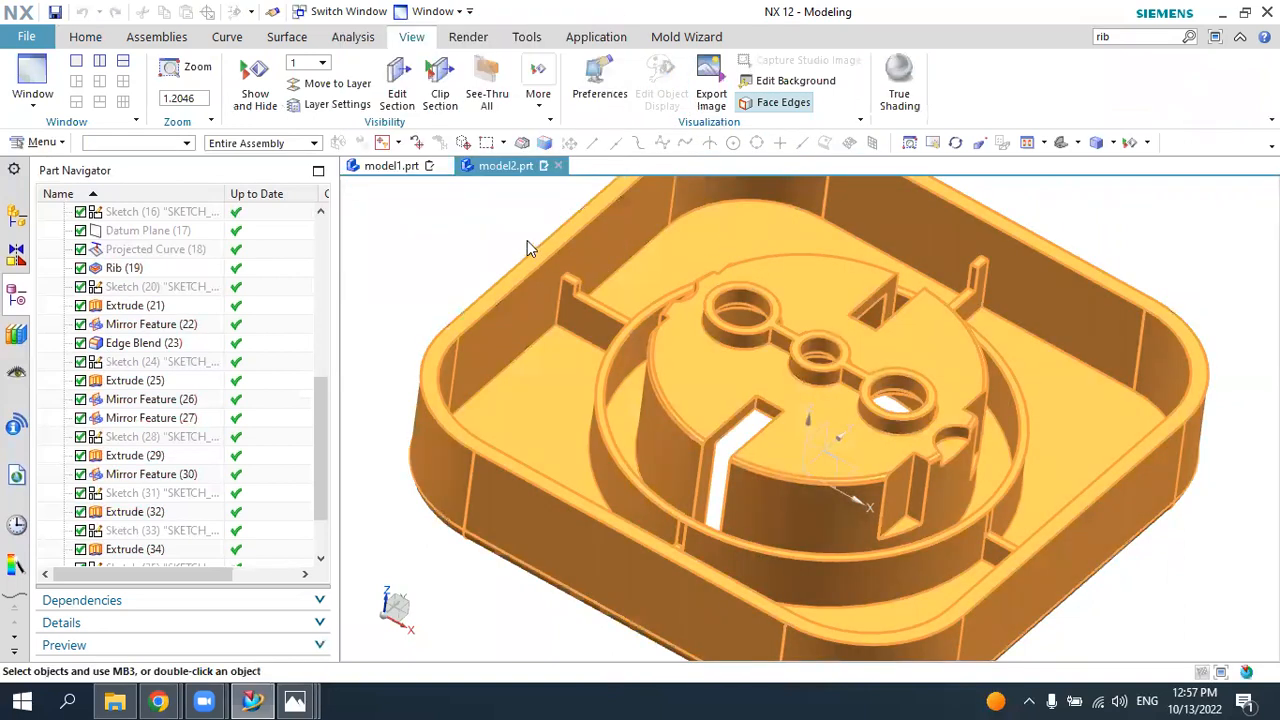
left_click(555, 139)
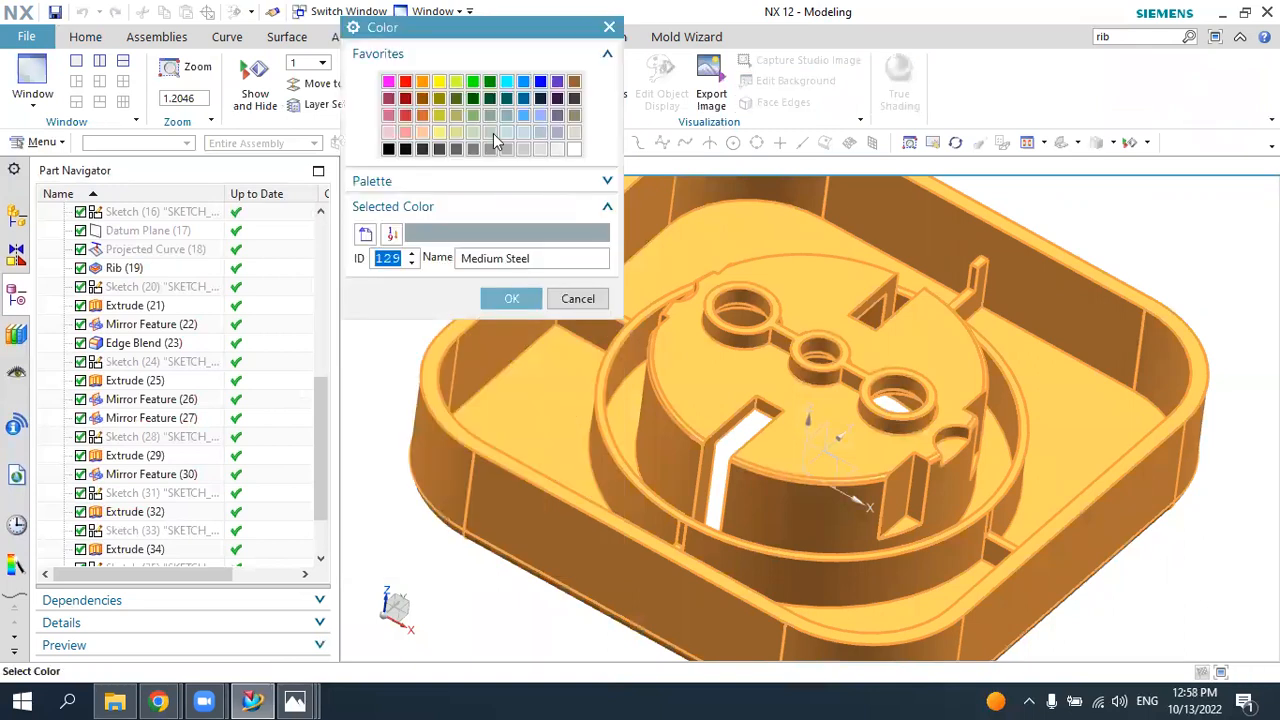
left_click(441, 133)
left_click(515, 299)
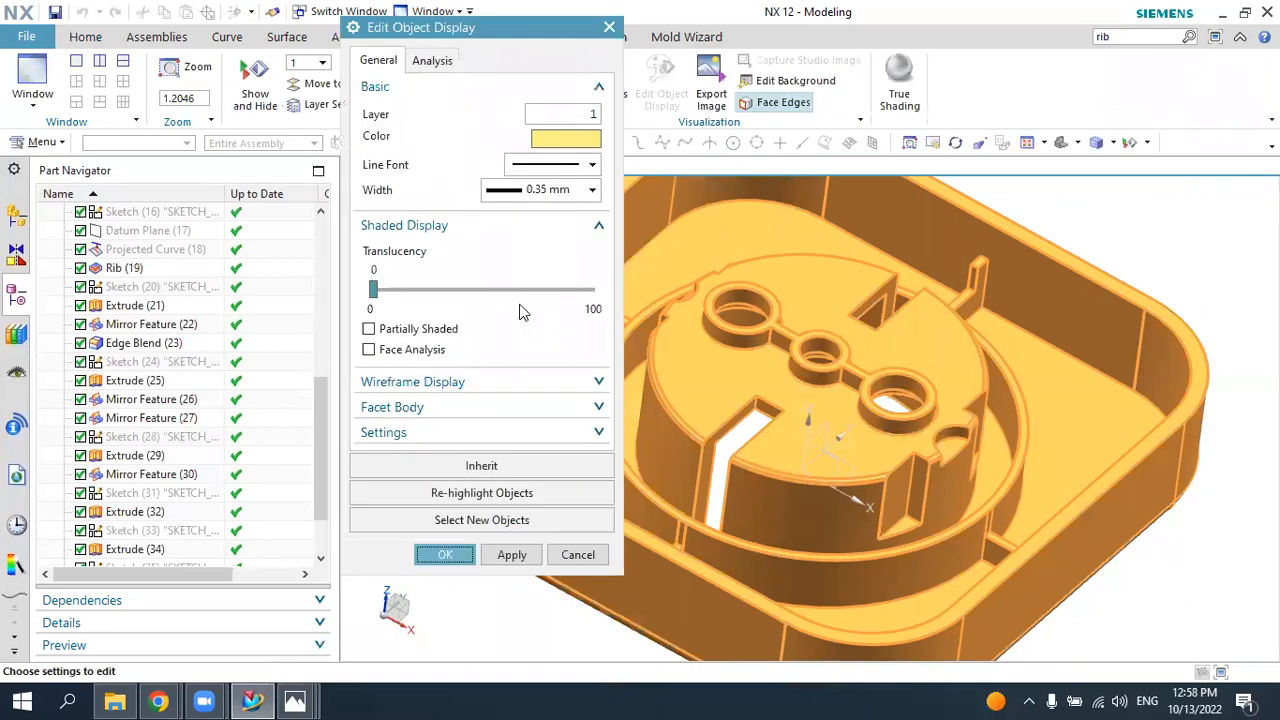
left_click(446, 555)
left_click(1043, 147)
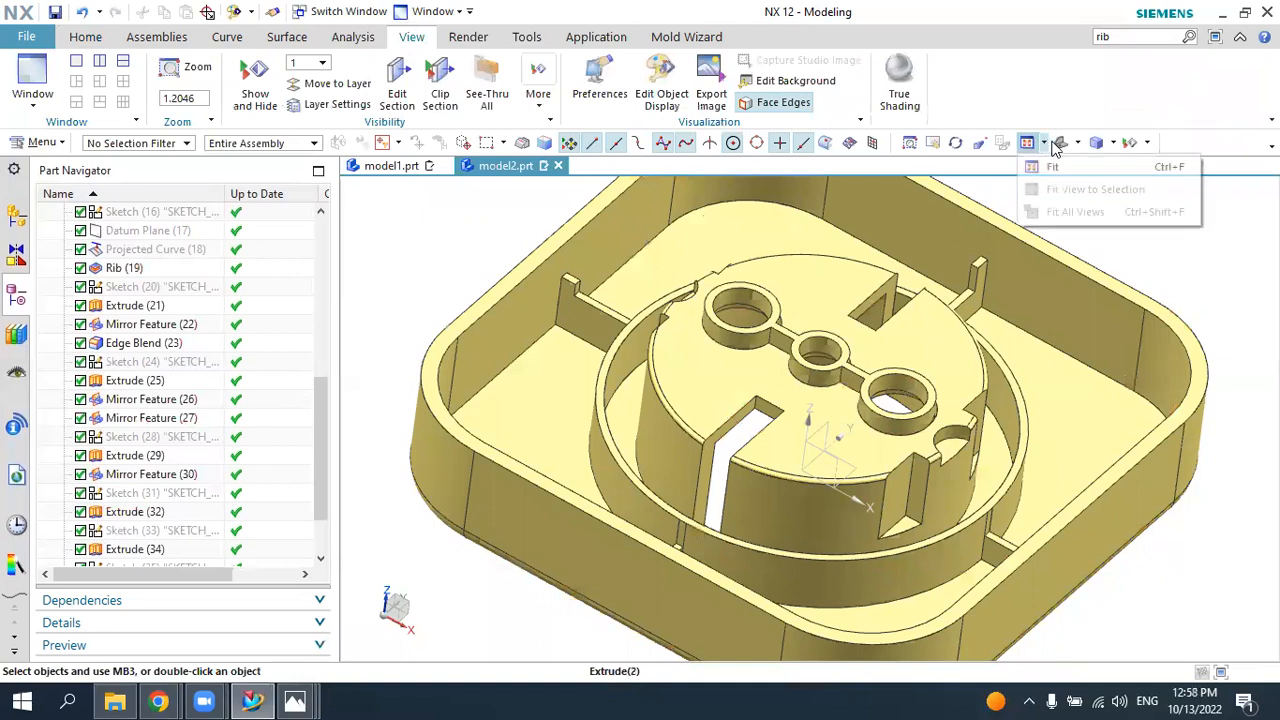
- Compare the coloured socket cover in an isometric-like view with the socket-rib.jpg reference image
left_click(1060, 147)
middle_click_drag(940, 250, 480, 600)
left_click(267, 700)
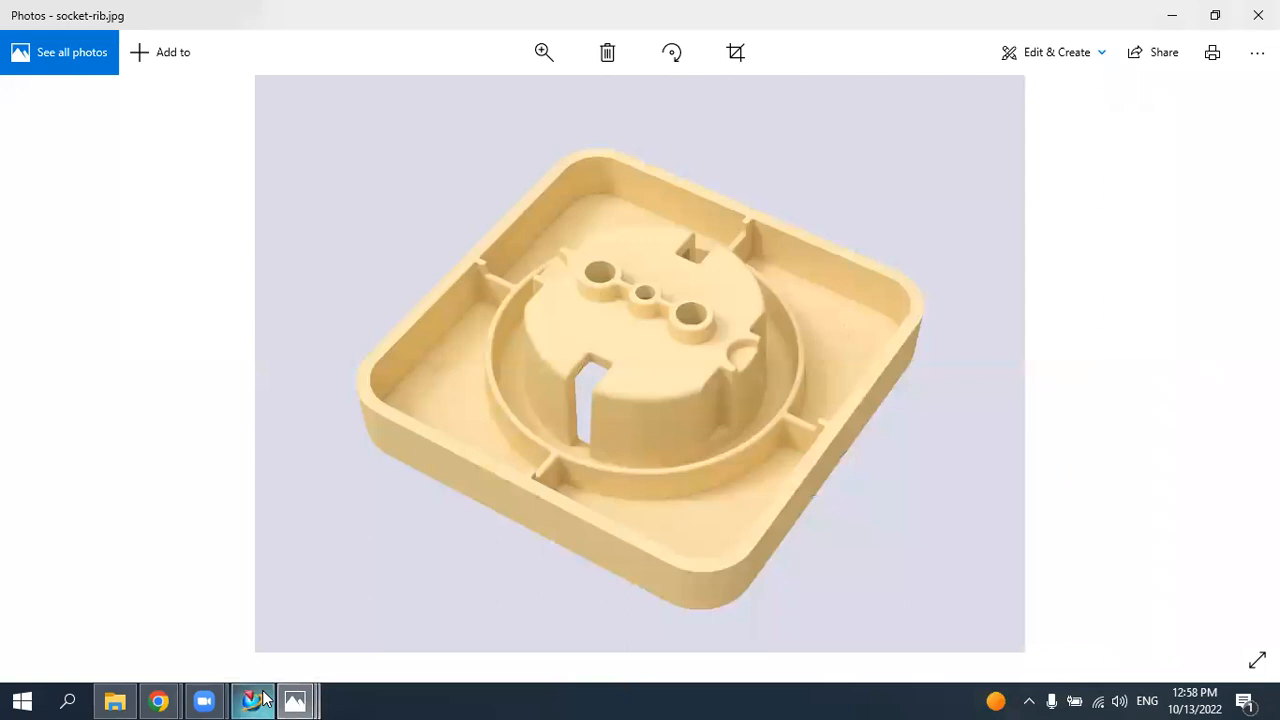
left_click(263, 695)
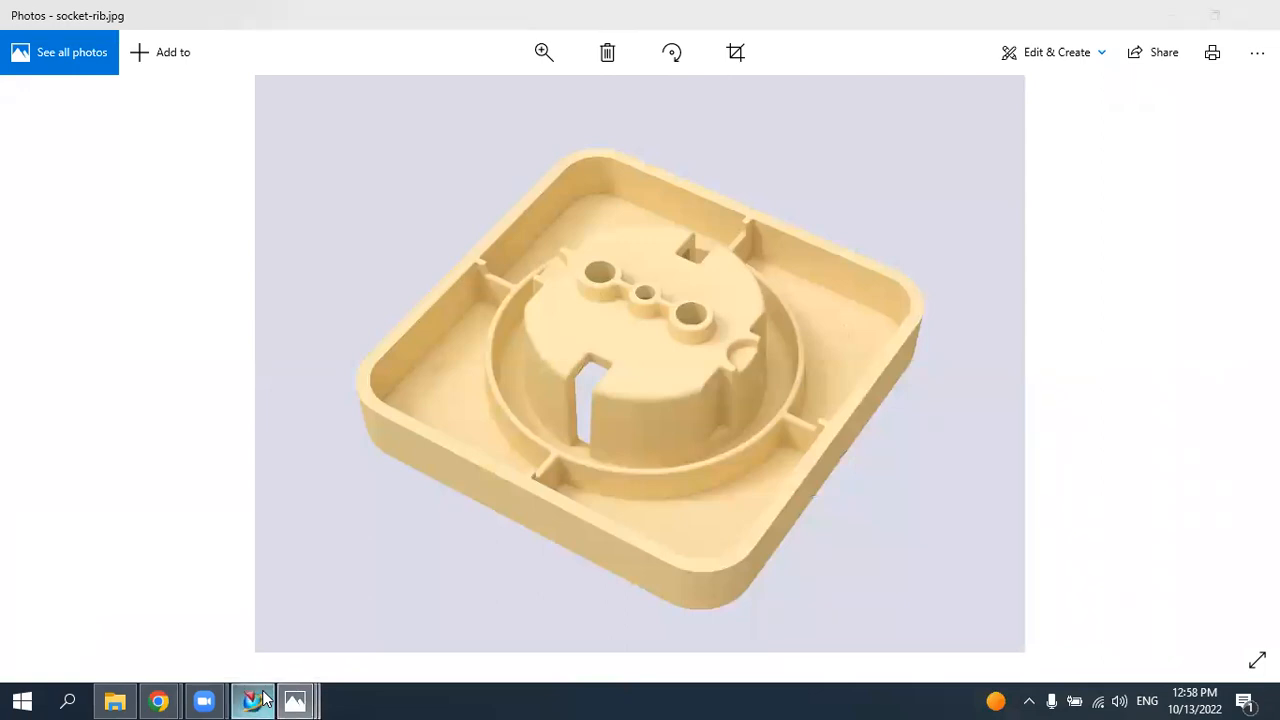
middle_click_drag(840, 330, 790, 368)
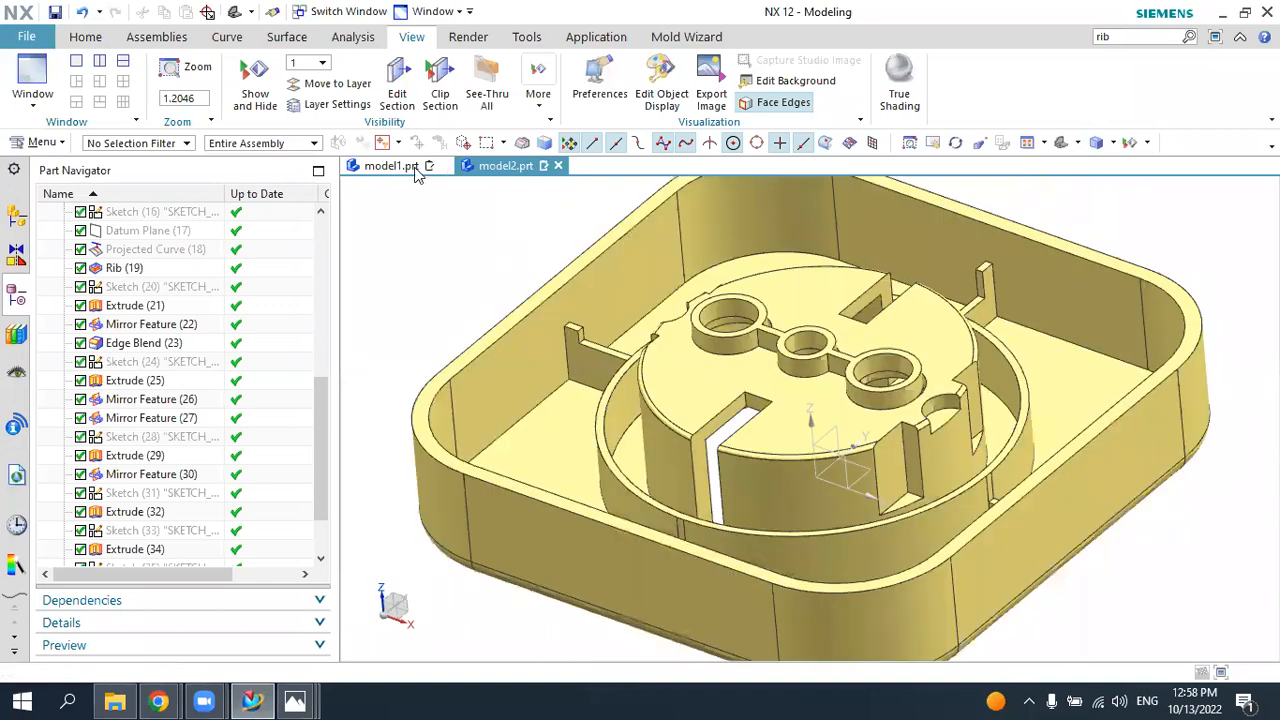
- Review the red round slotted part in model1.prt and return to the socket cover in model2.prt
left_click(414, 168)
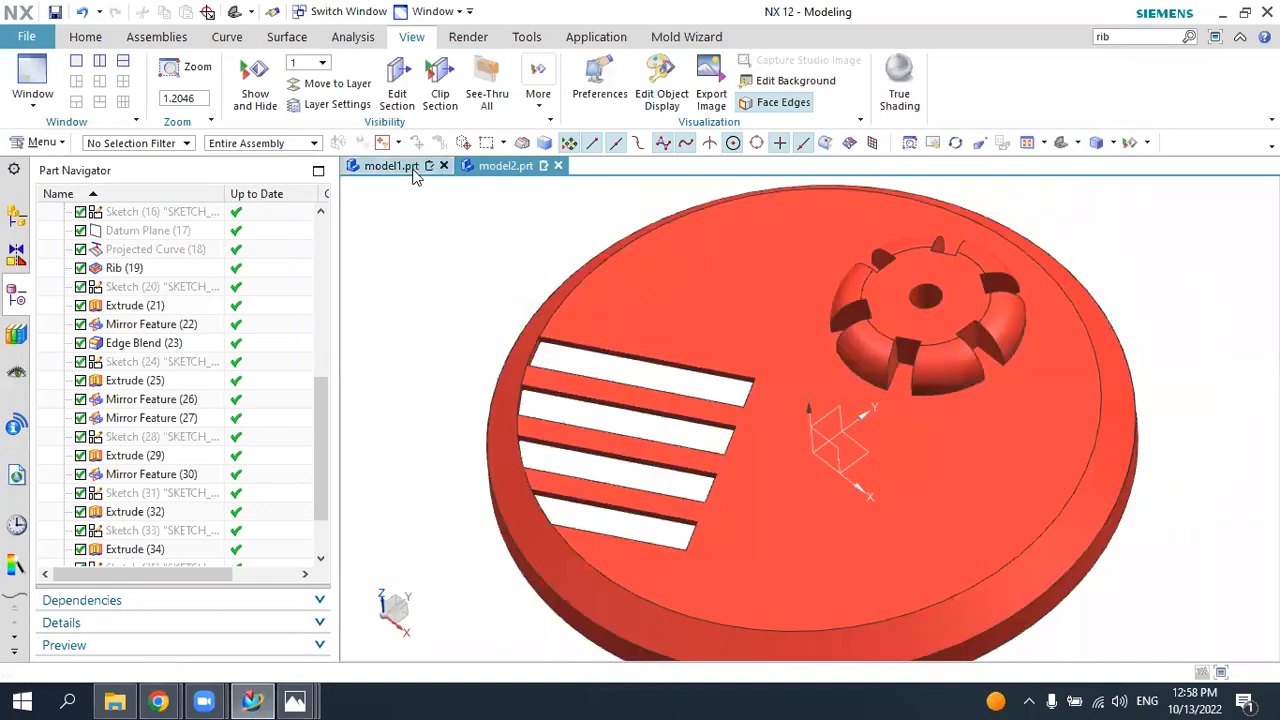
left_click(500, 167)
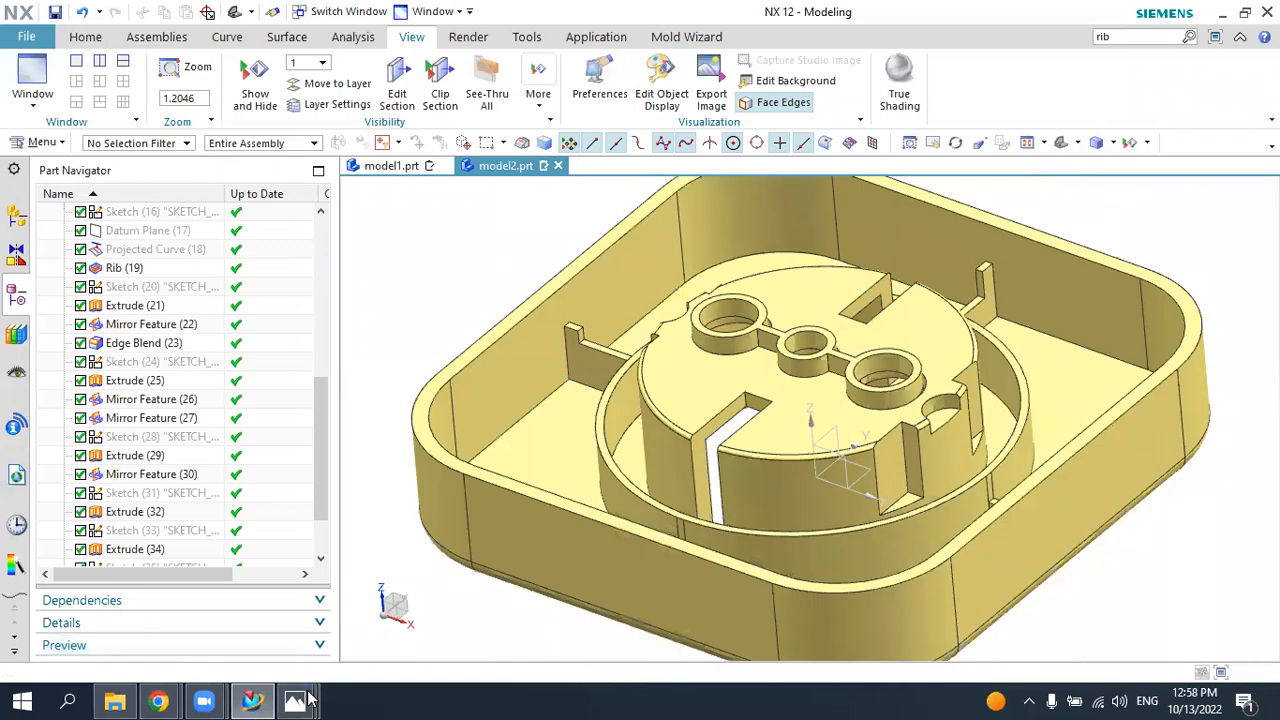
mouse_move(295, 703)
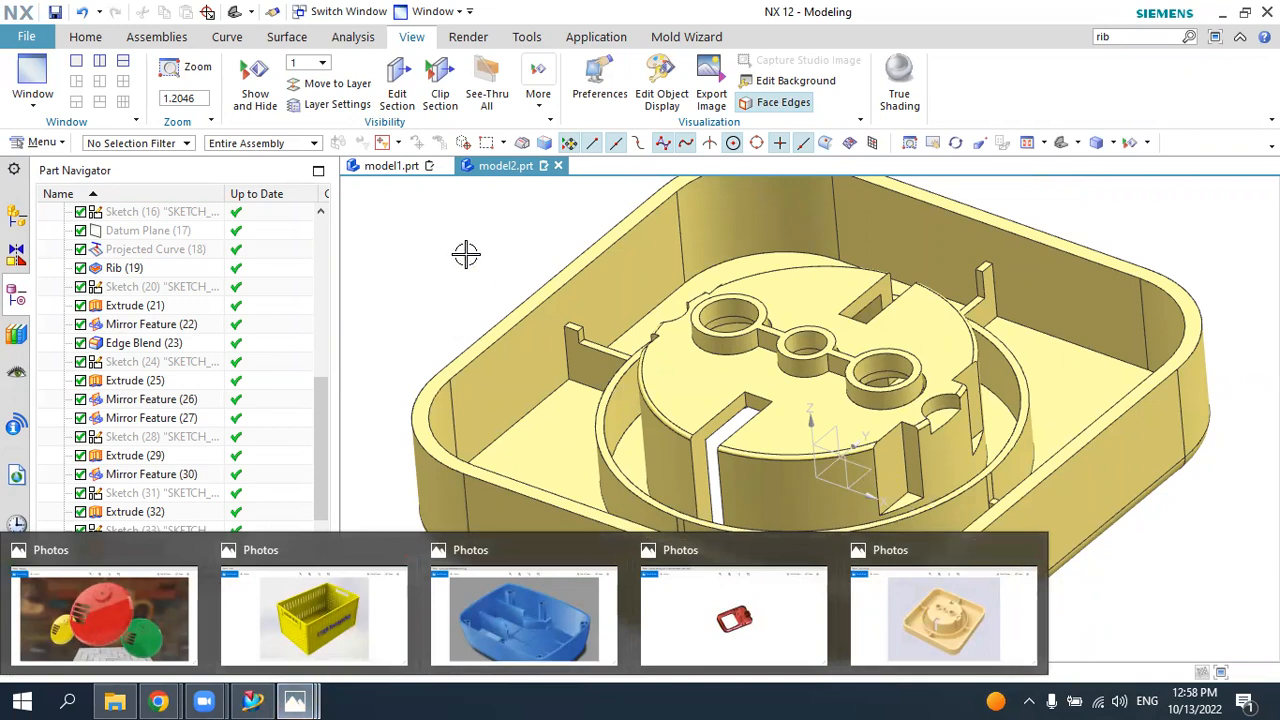
left_click(553, 285)
key("Escape")
left_click(85, 36)
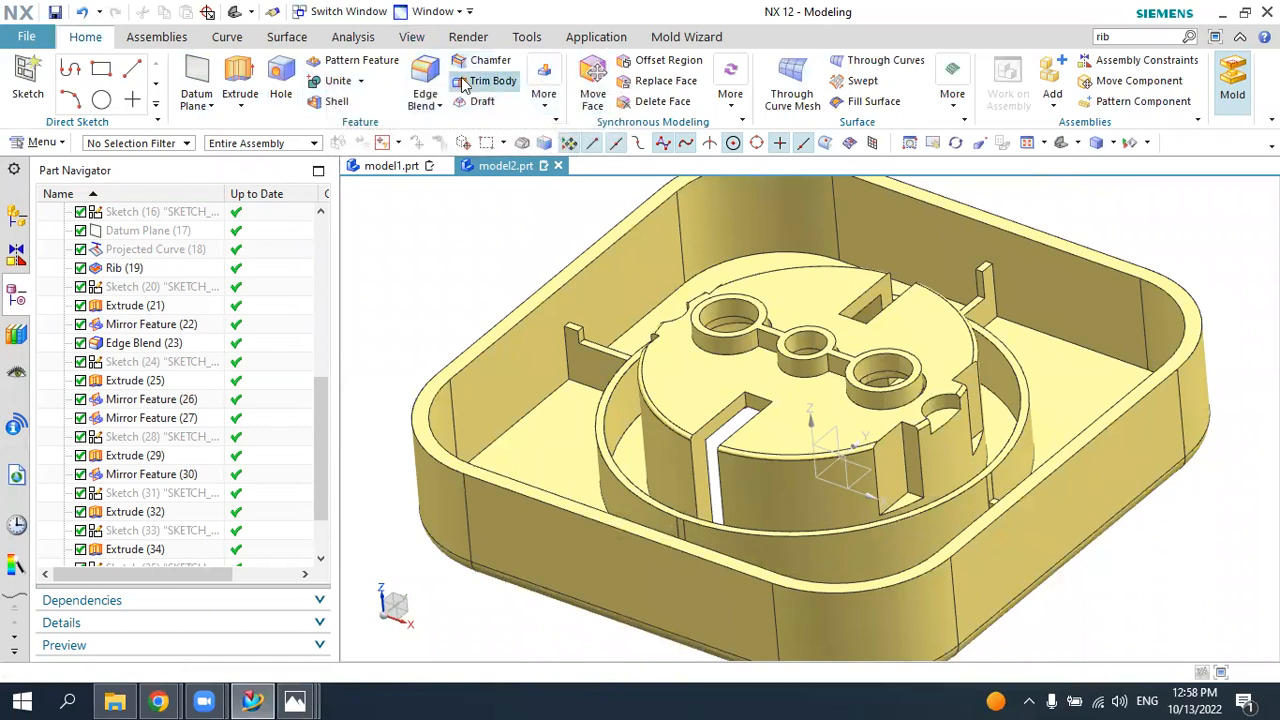
left_click(543, 97)
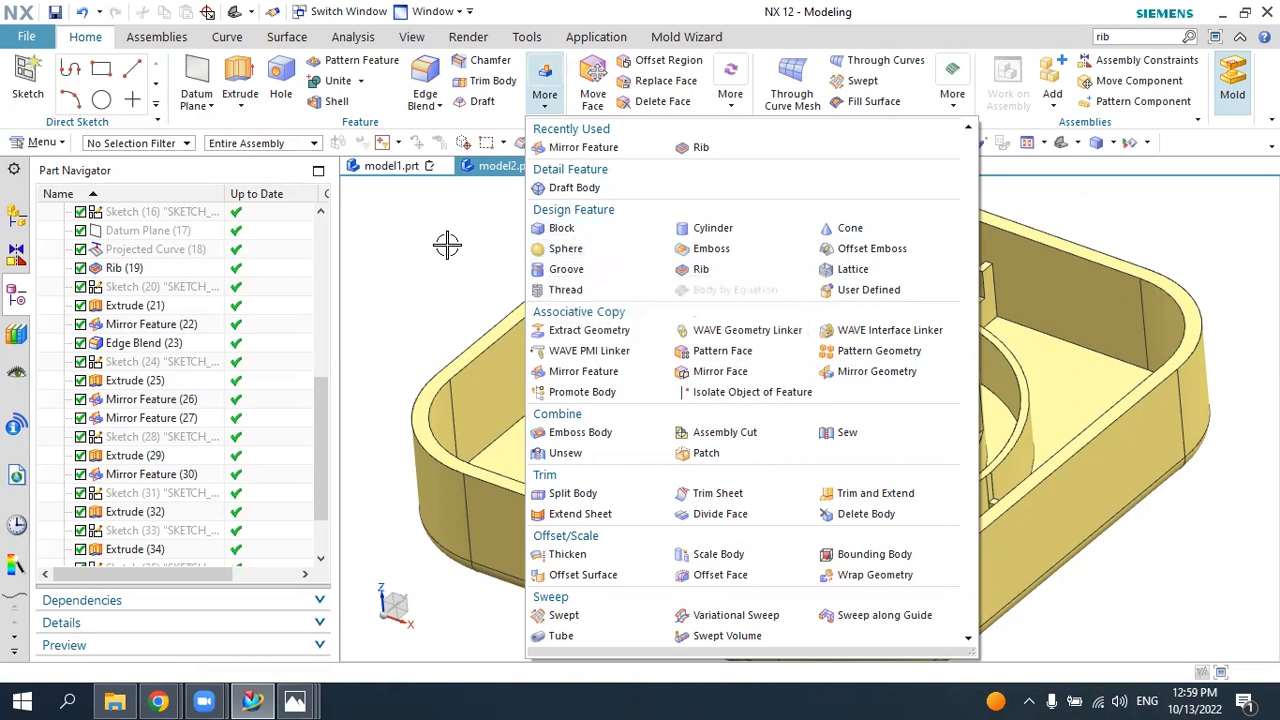
left_click(477, 284)
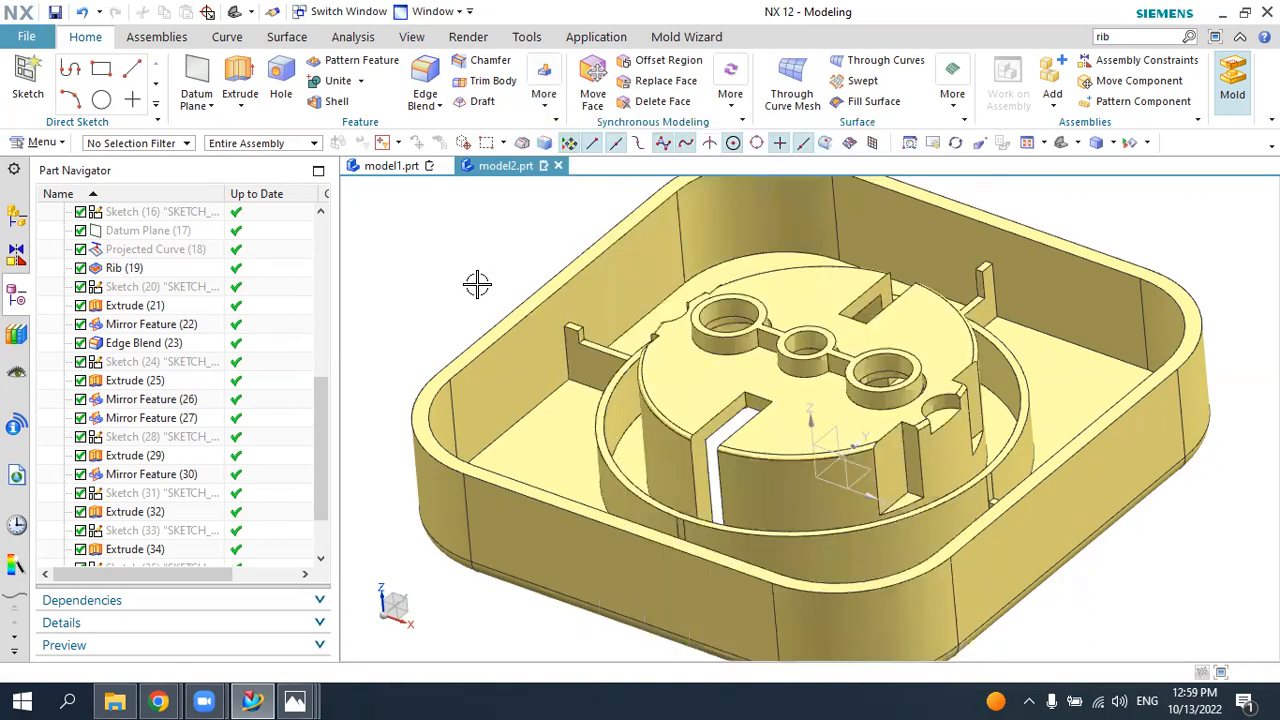
- Inspect the underside of the finished socket cover and its ribbed inner side with the dome and three rings
mouse_move(480, 289)
middle_mouse_down()
mouse_move(514, 280)
mouse_move(517, 240)
mouse_move(481, 291)
middle_mouse_up()
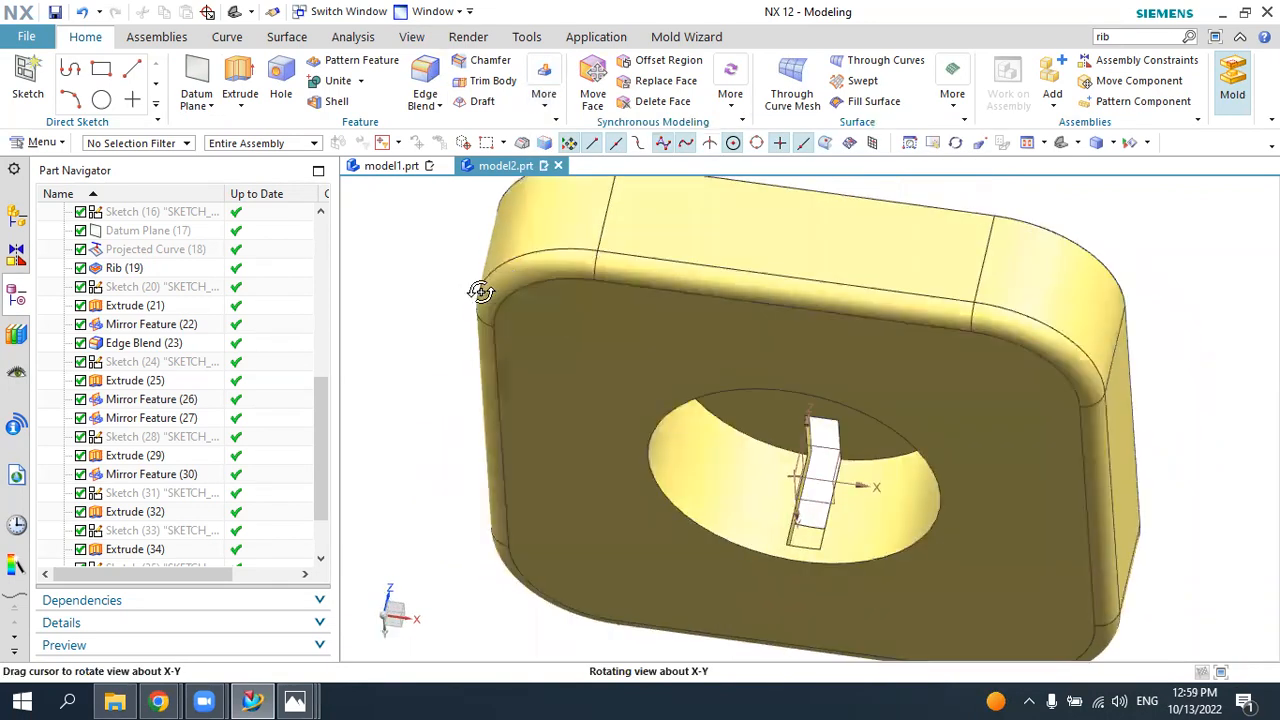
key("End")
left_click(1055, 143)
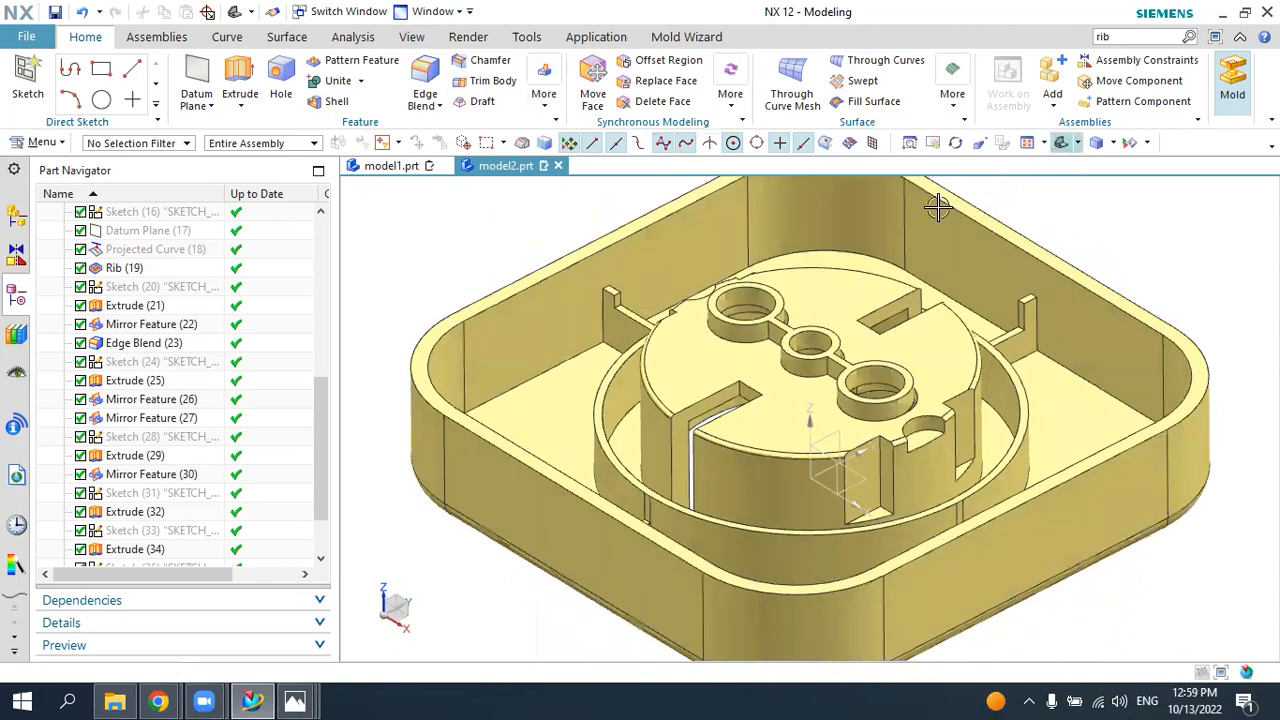
middle_click_drag(920, 218, 922, 256)
middle_click_drag(922, 256, 822, 262)
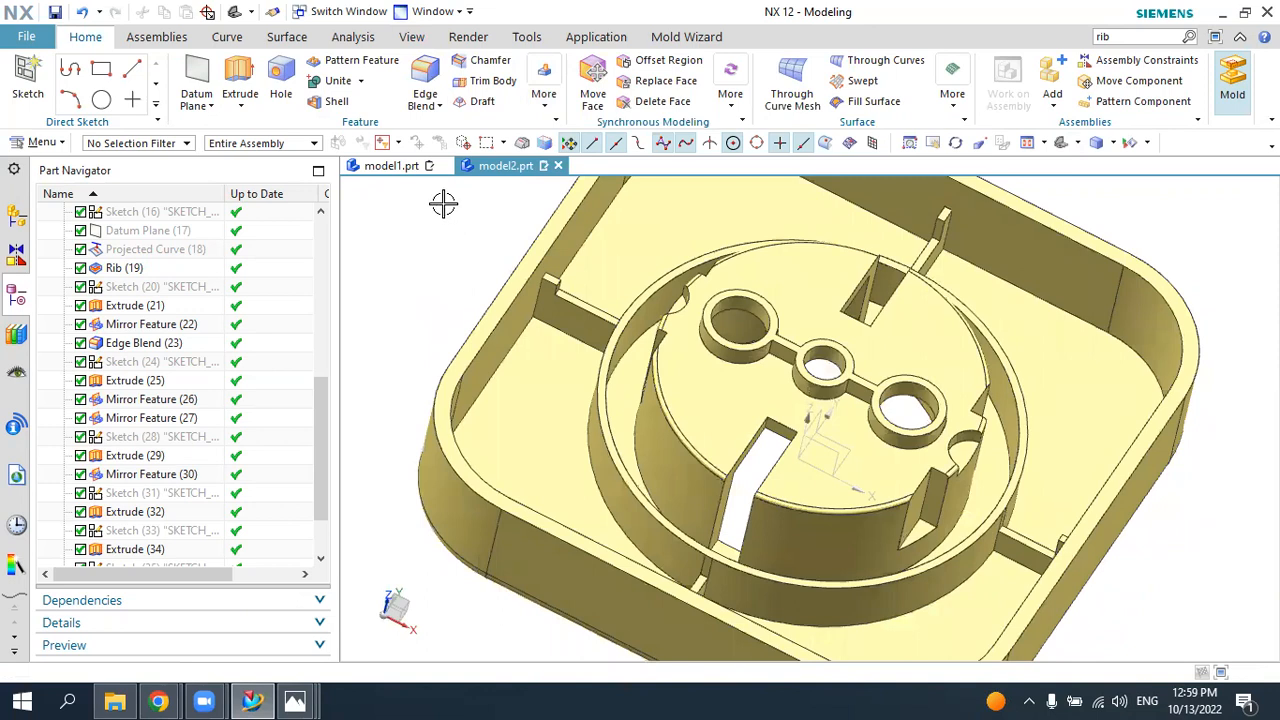